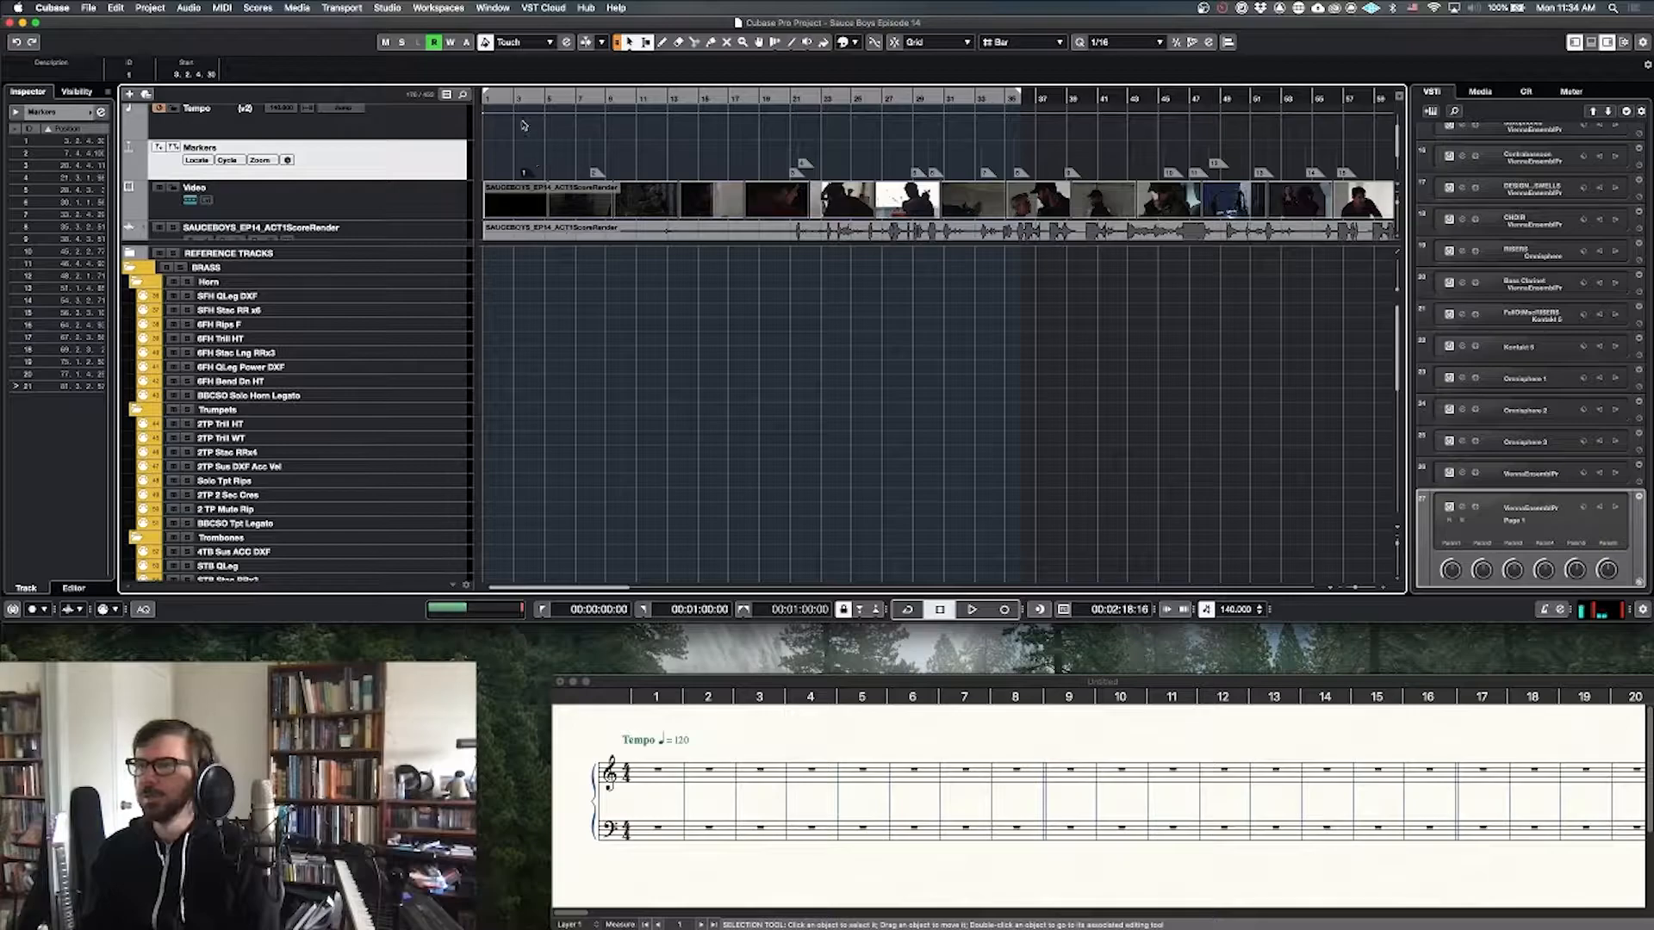
Step: Show the video player and place the project cursor at 00:00:03:24, just before marker 1
scroll(594, 141, left, 5)
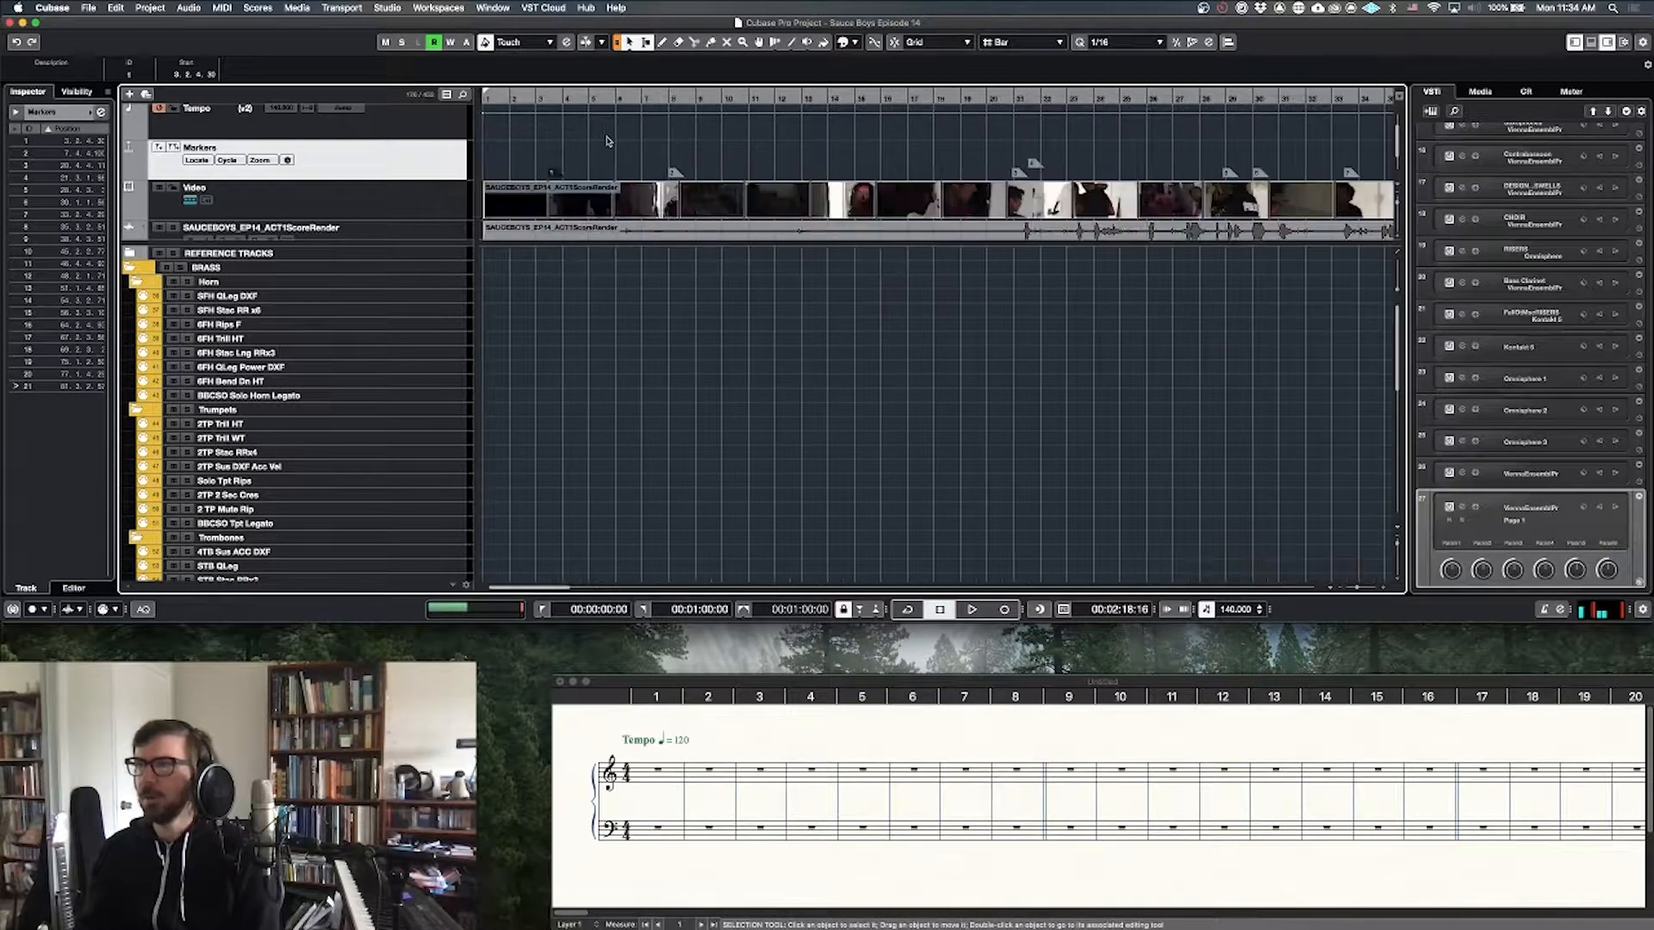
drag(567, 98, 606, 106)
key(h)
key(h)
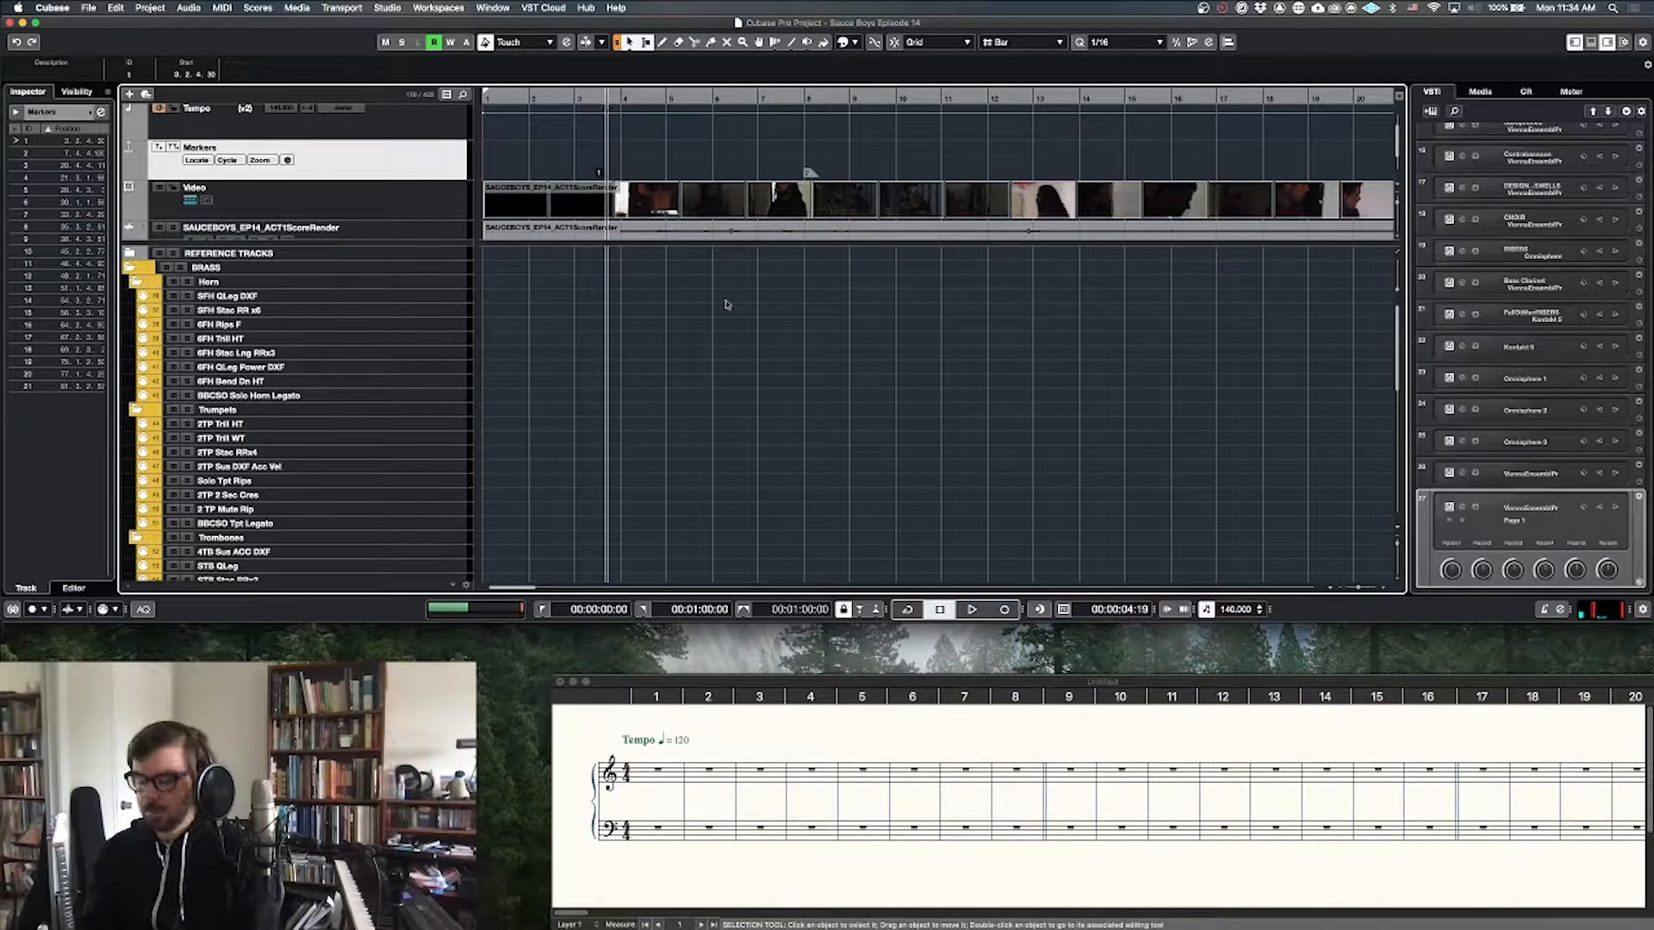
key(F8)
mouse_move(607, 107)
mouse_down()
mouse_move(655, 115)
mouse_move(583, 119)
mouse_up()
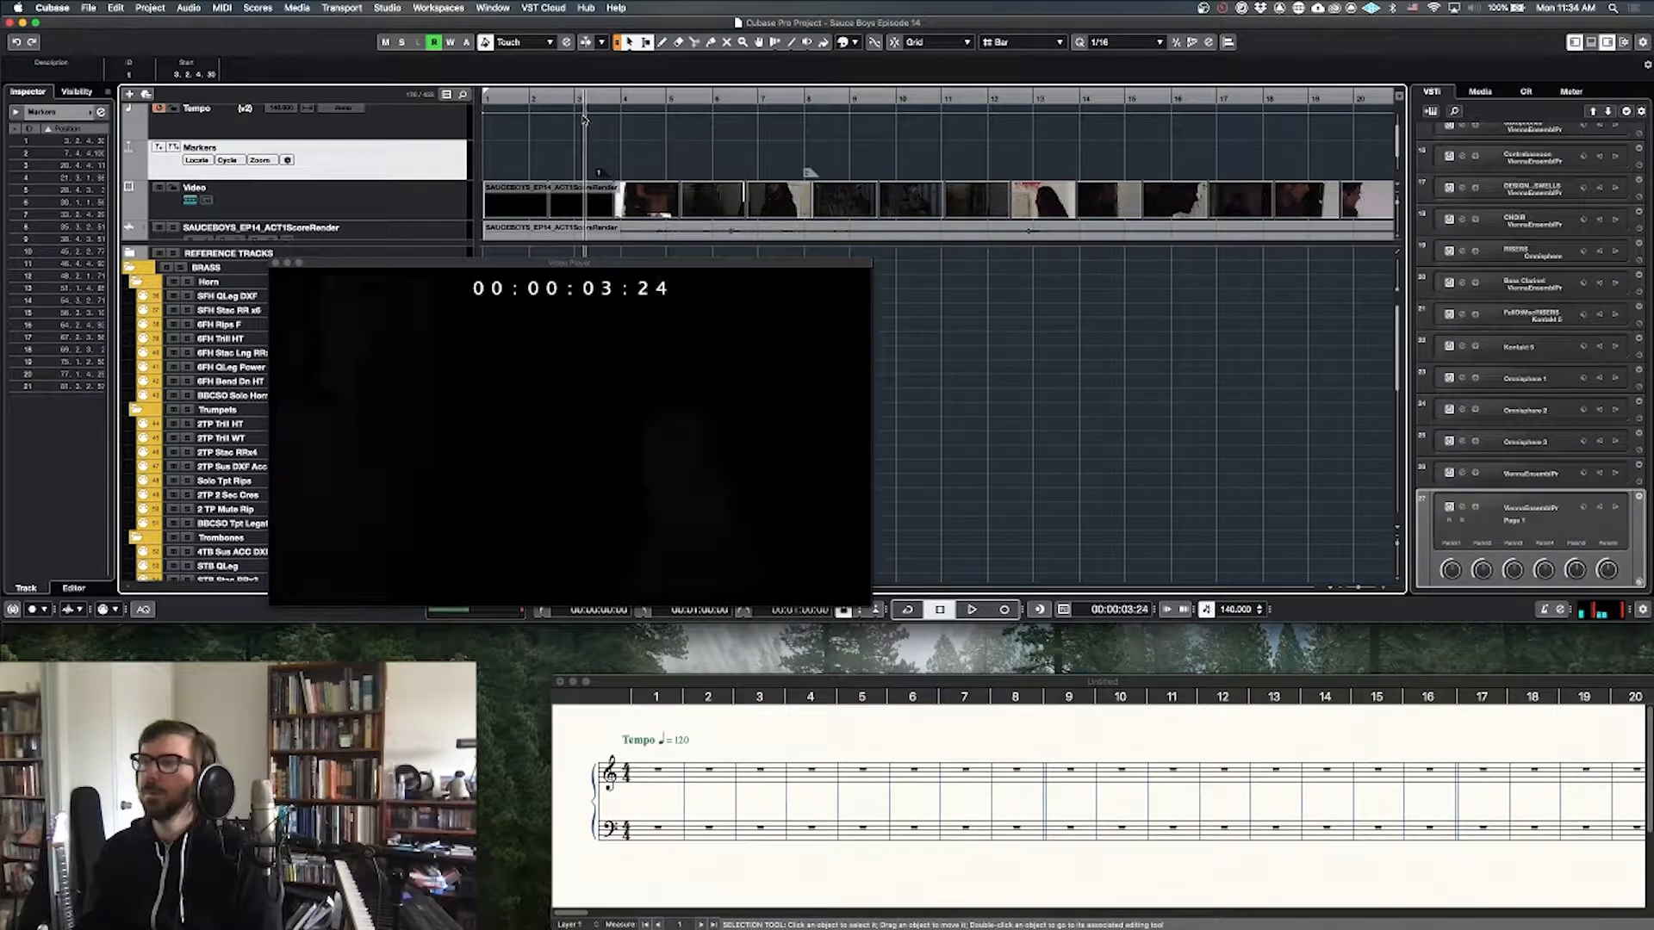
click(582, 499)
mouse_move(582, 498)
mouse_down()
mouse_move(566, 502)
mouse_move(587, 499)
mouse_up()
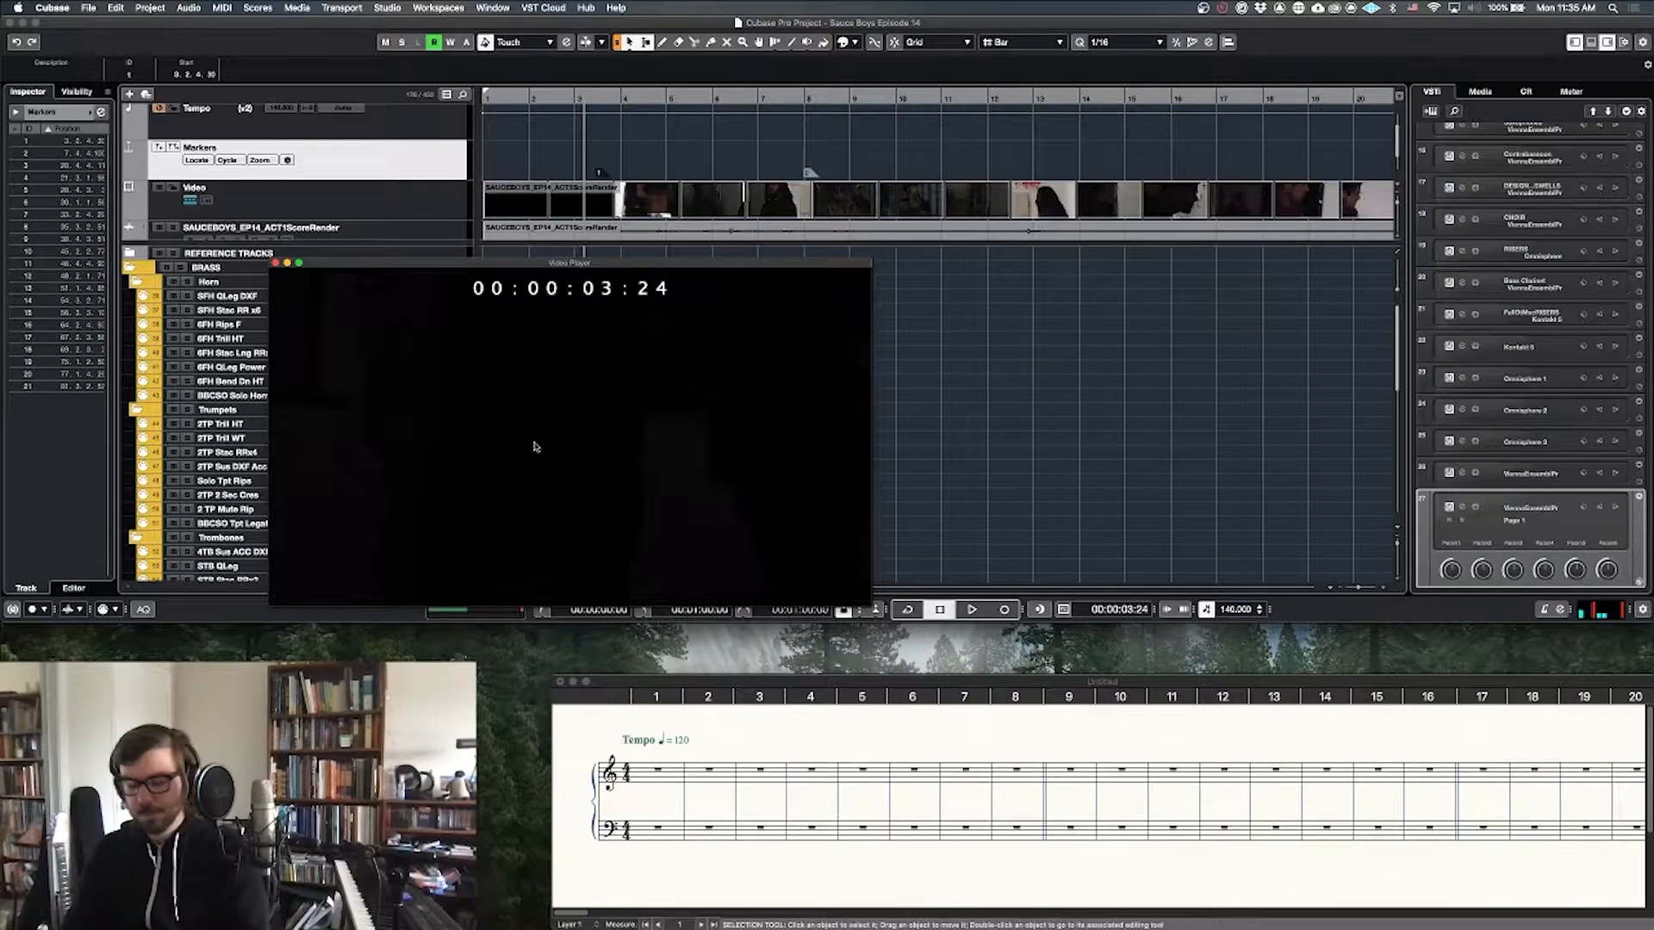
Step: Review the frame rate and start time in Project Setup, leave them as they are, and close the video player
key(shift+s)
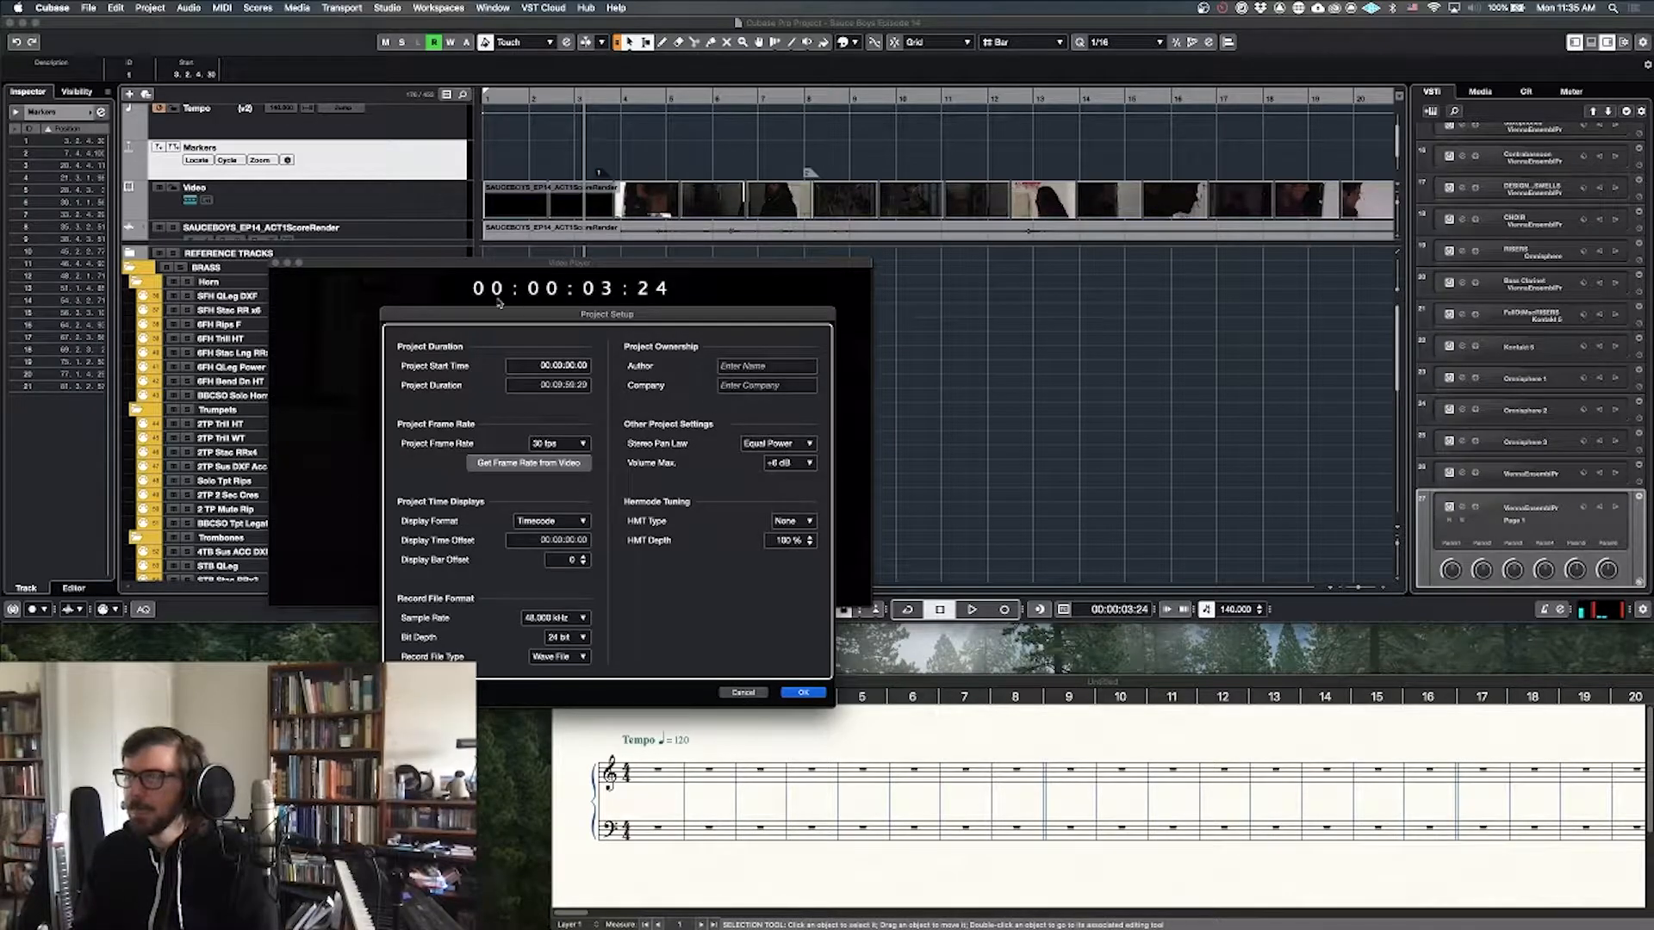
click(744, 692)
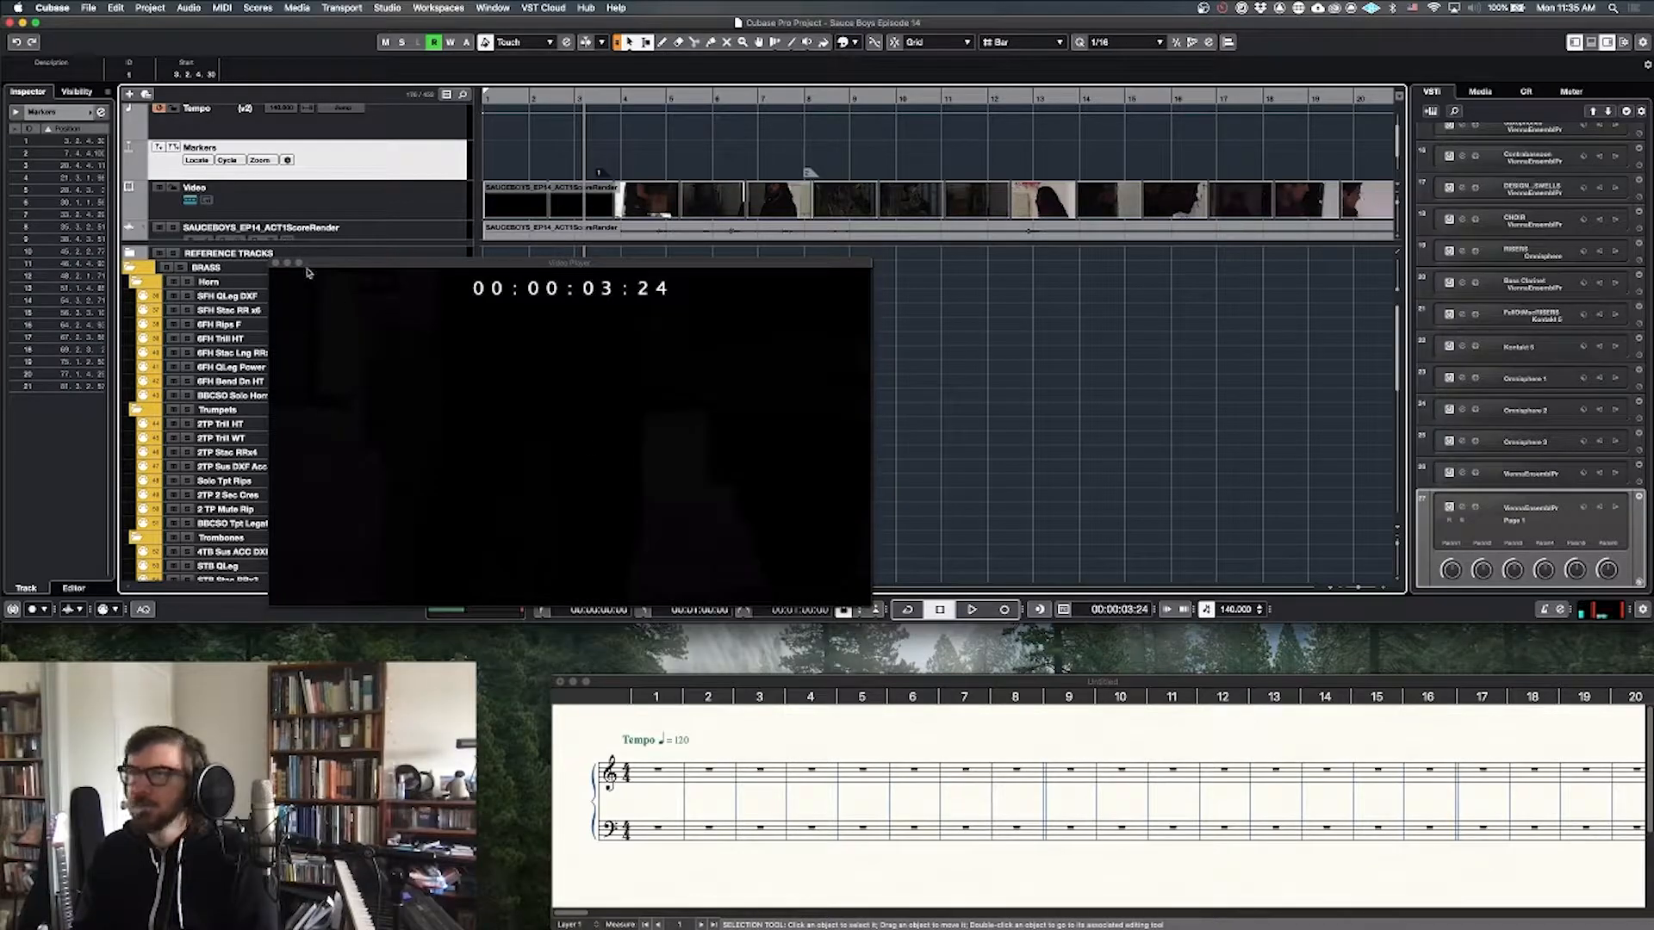
click(275, 264)
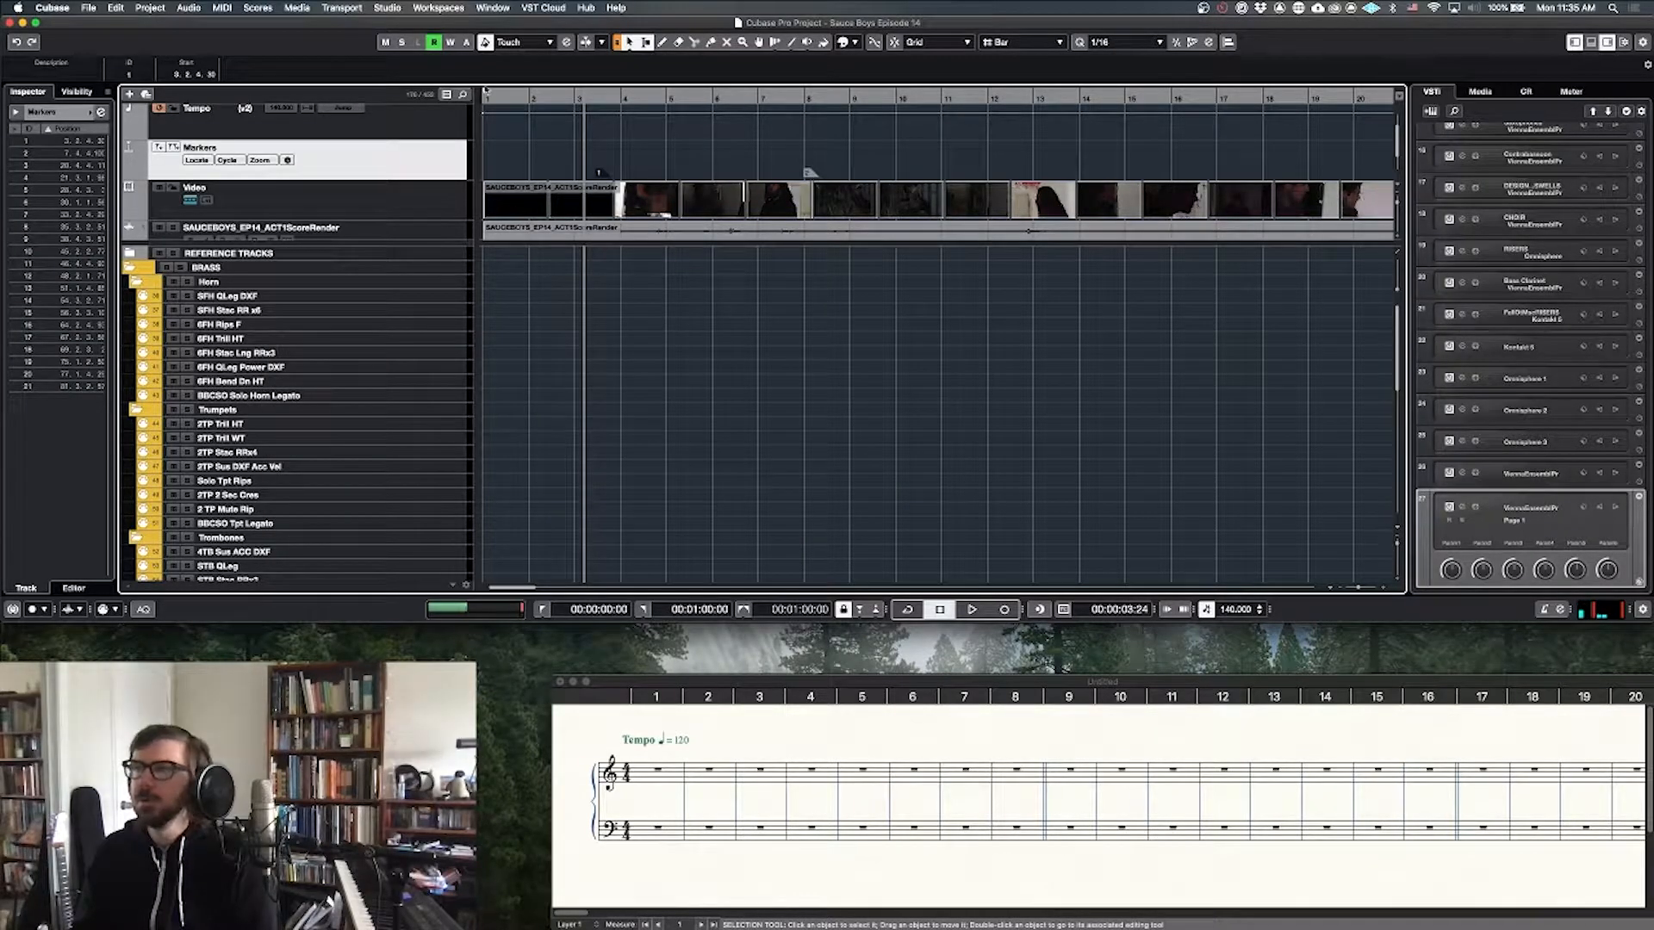
Step: Warp the tempo grid with the Time Warp tool so the start of bar 3 lines up with marker 1
click(776, 43)
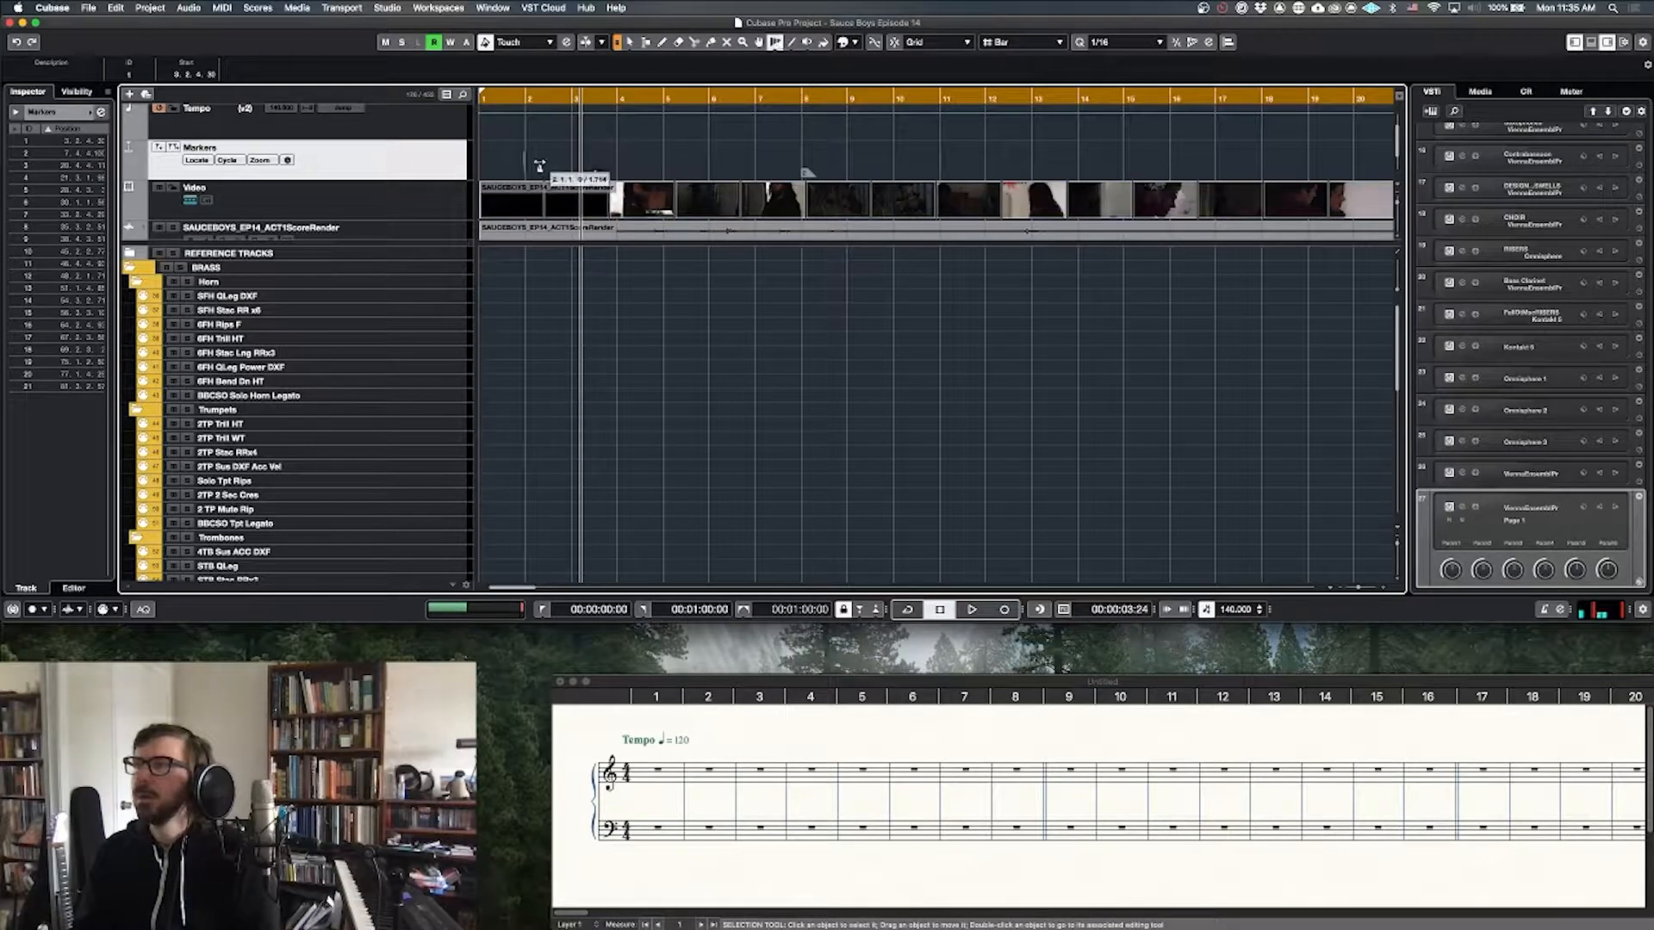
drag(568, 150, 591, 154)
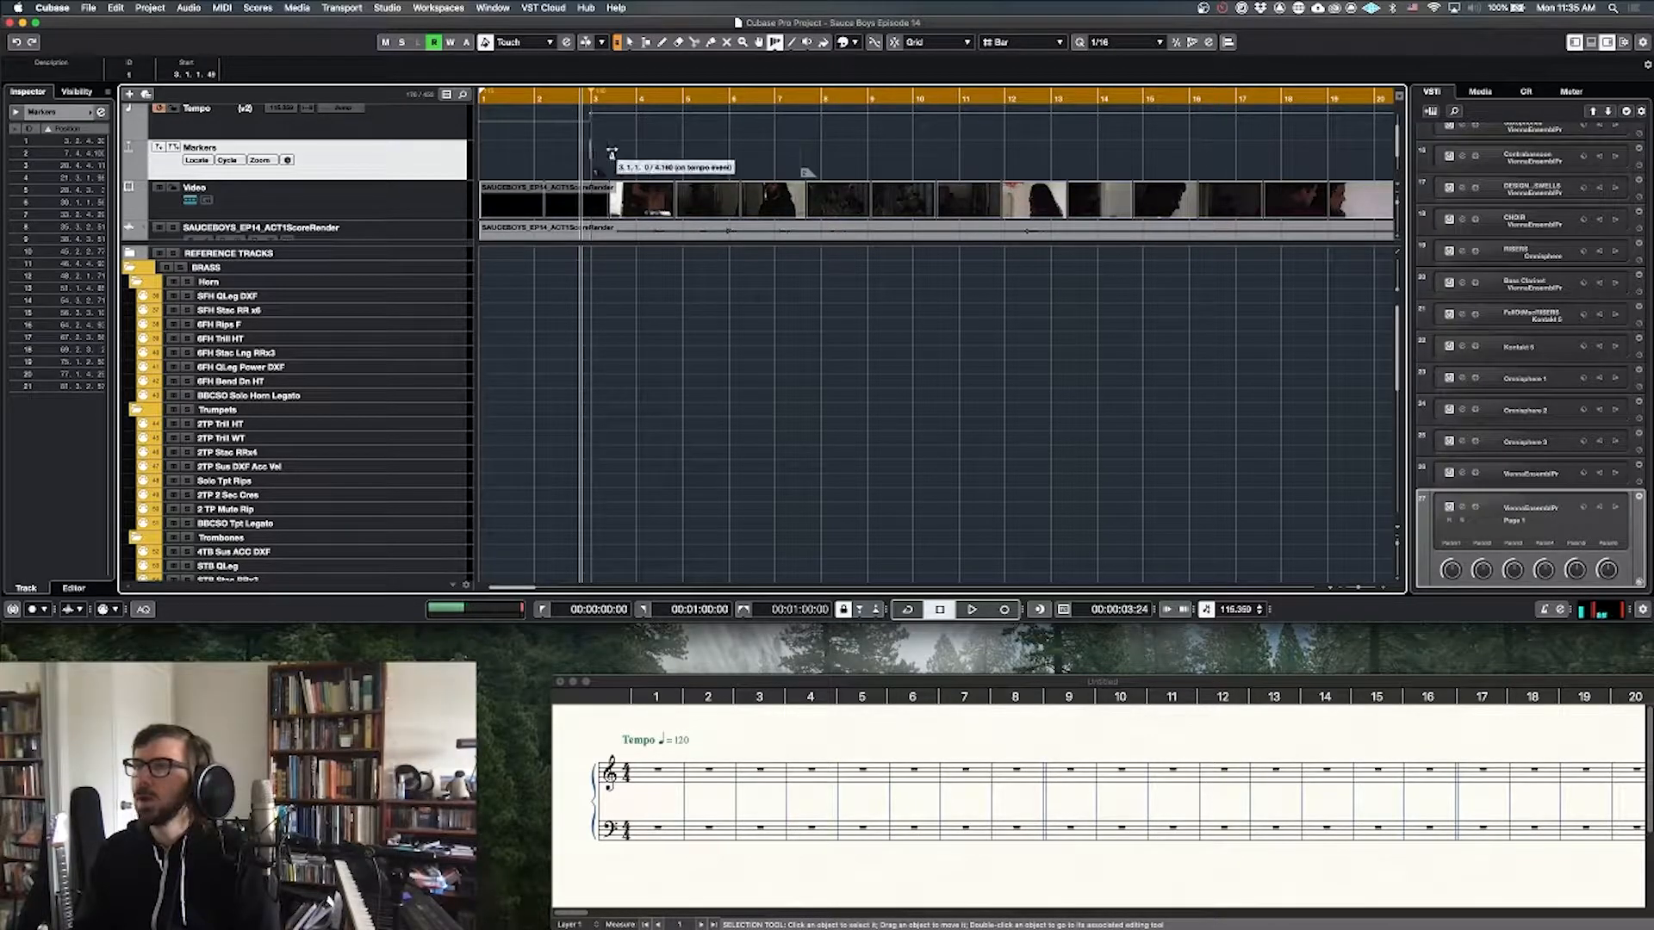
key(h)
key(h)
key(h)
key(h)
key(h)
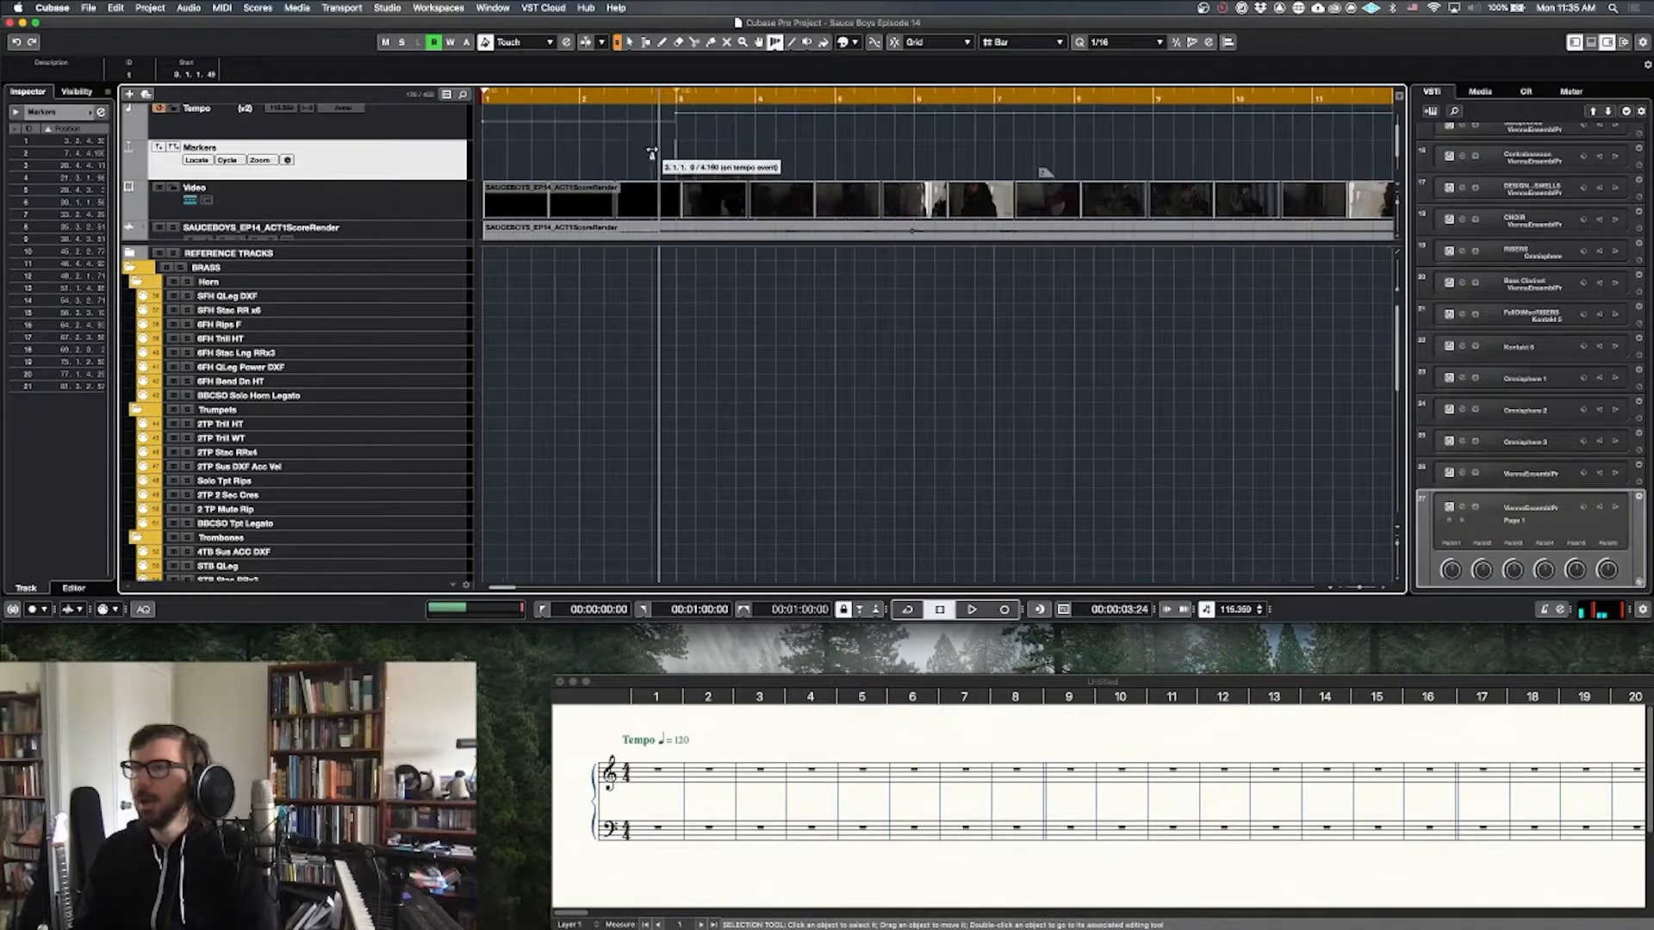
drag(764, 147, 763, 144)
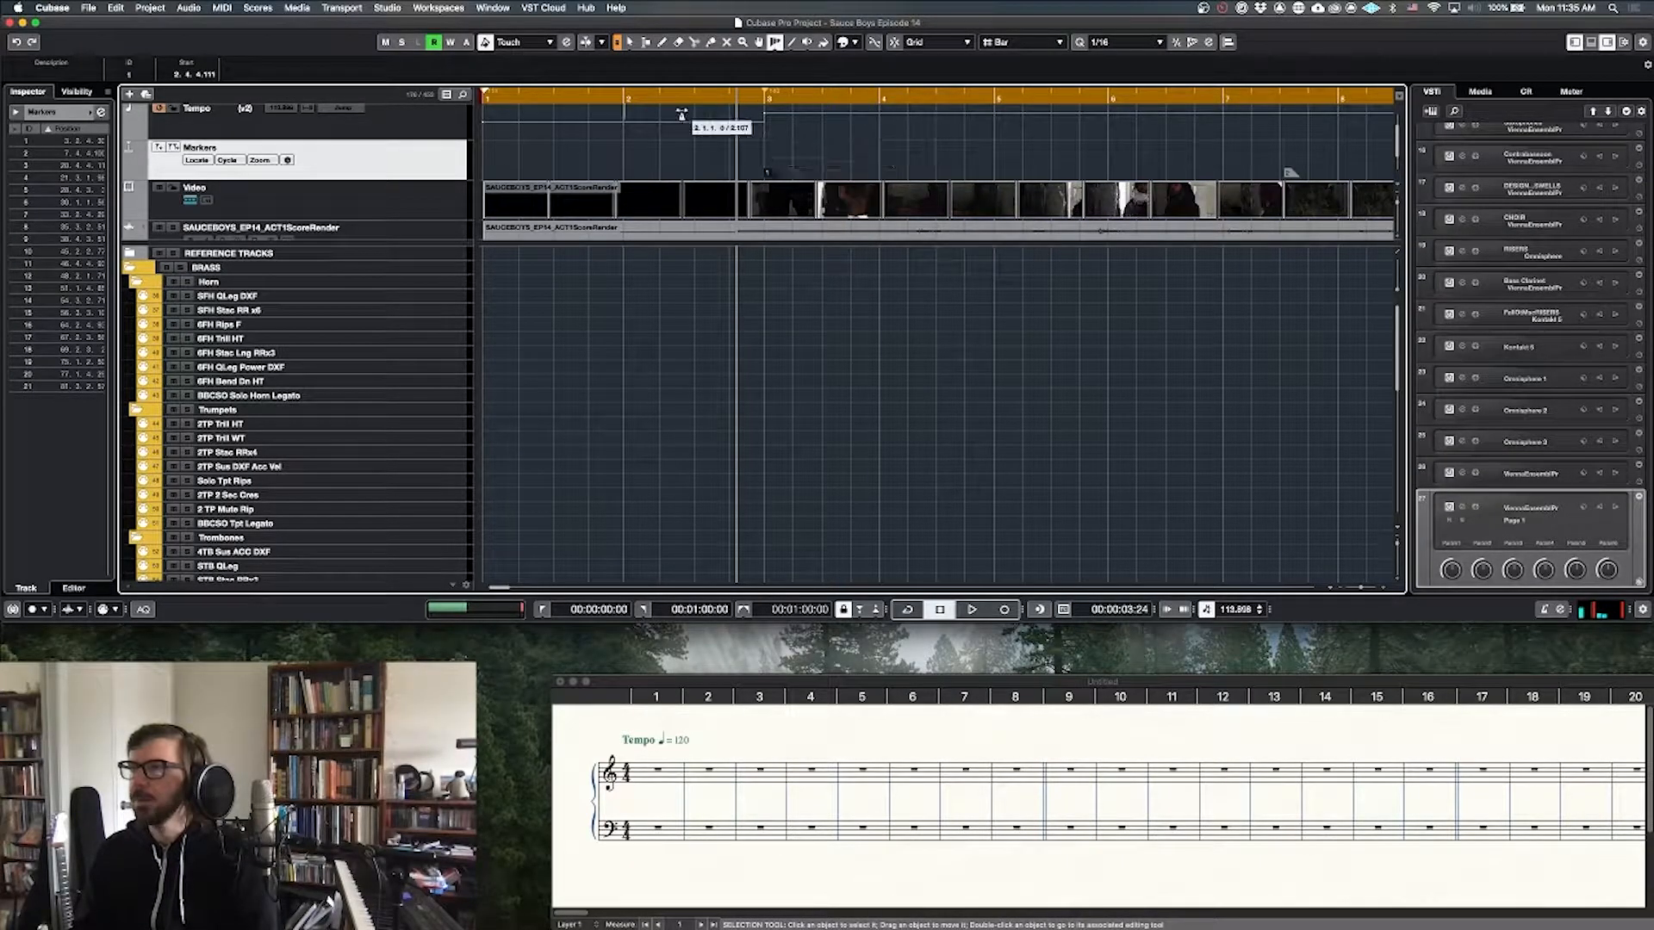
drag(758, 153, 763, 154)
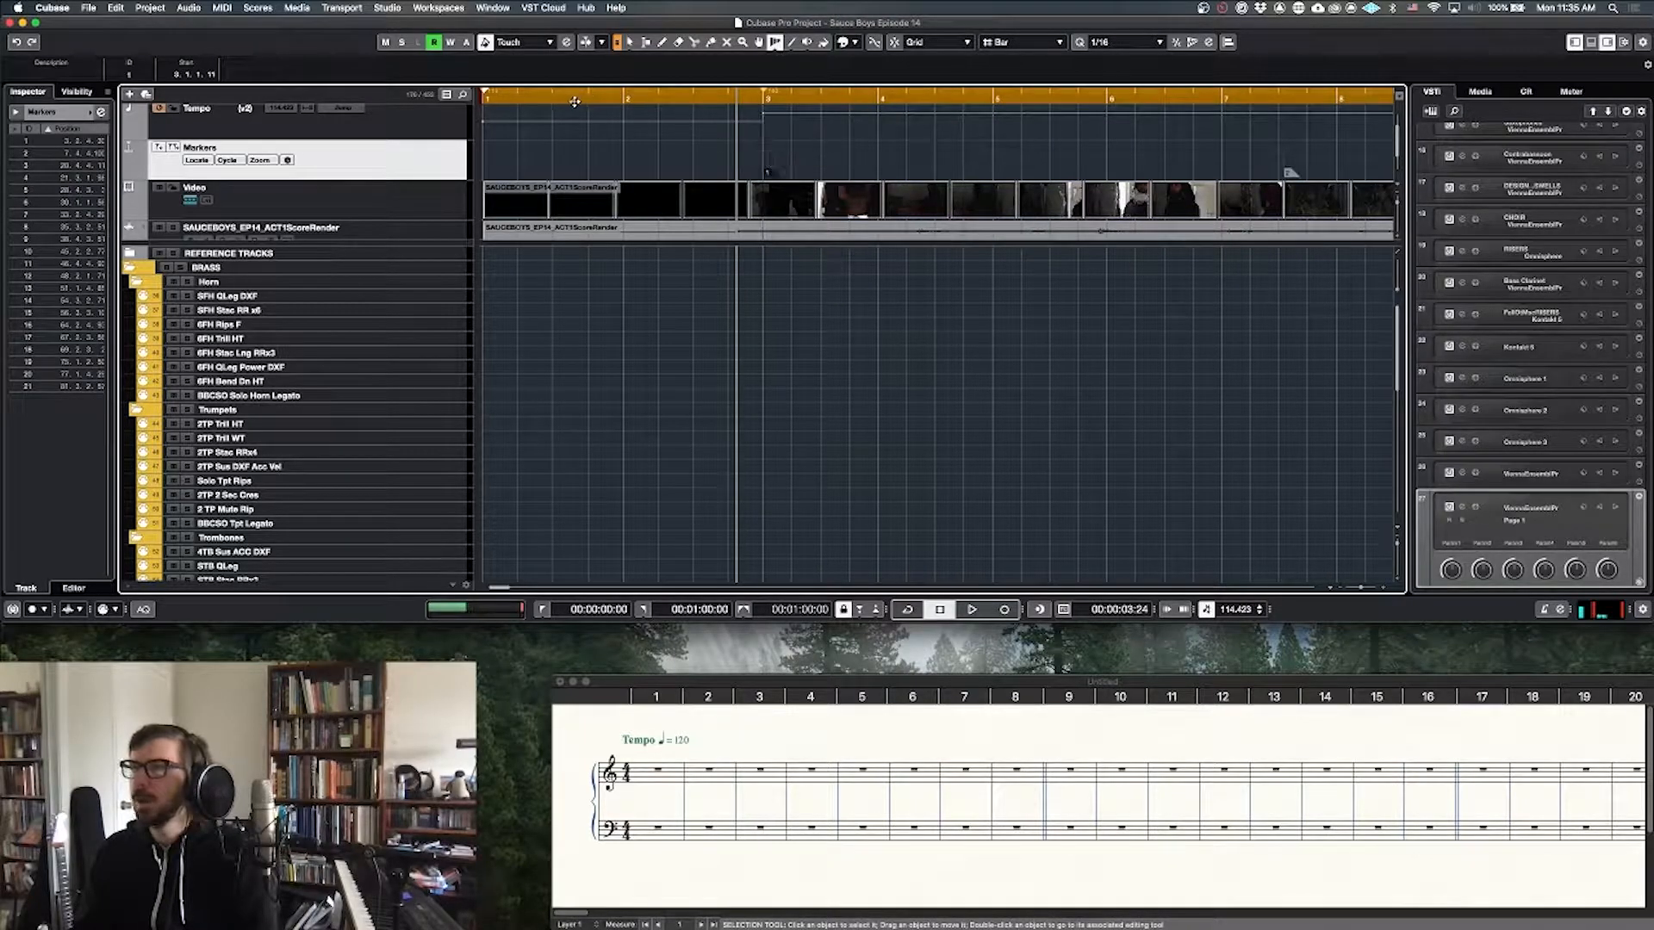
Step: Play the opening from the start until just before bar 3, and set the left locator at bar 3
drag(564, 96, 466, 105)
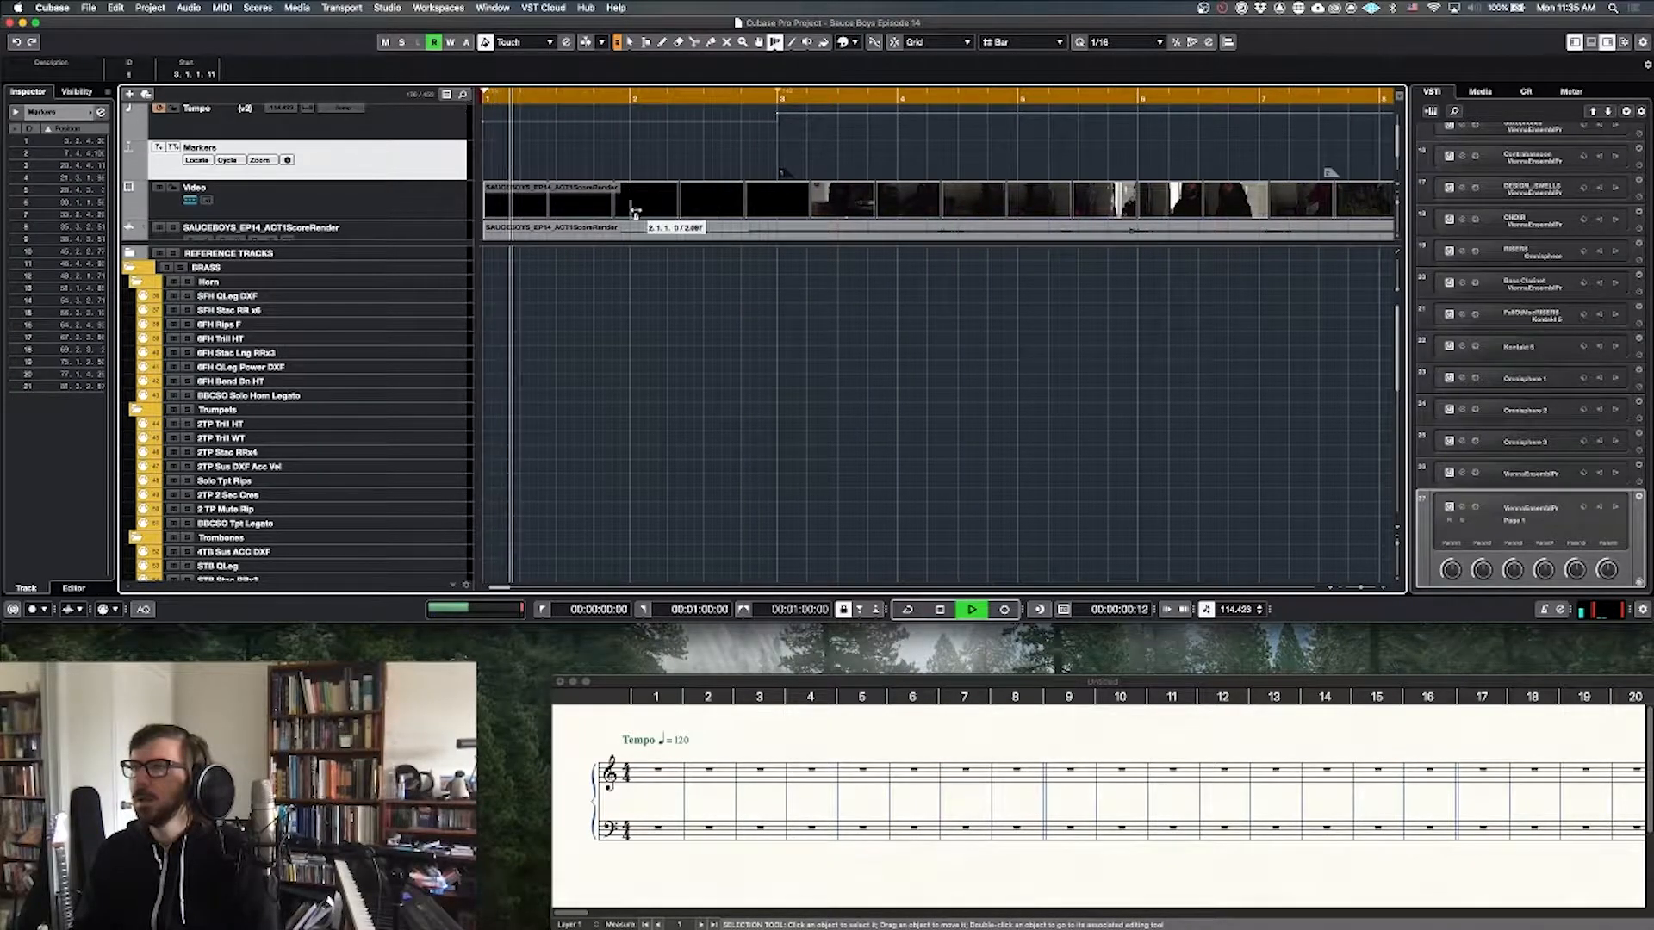
key(1)
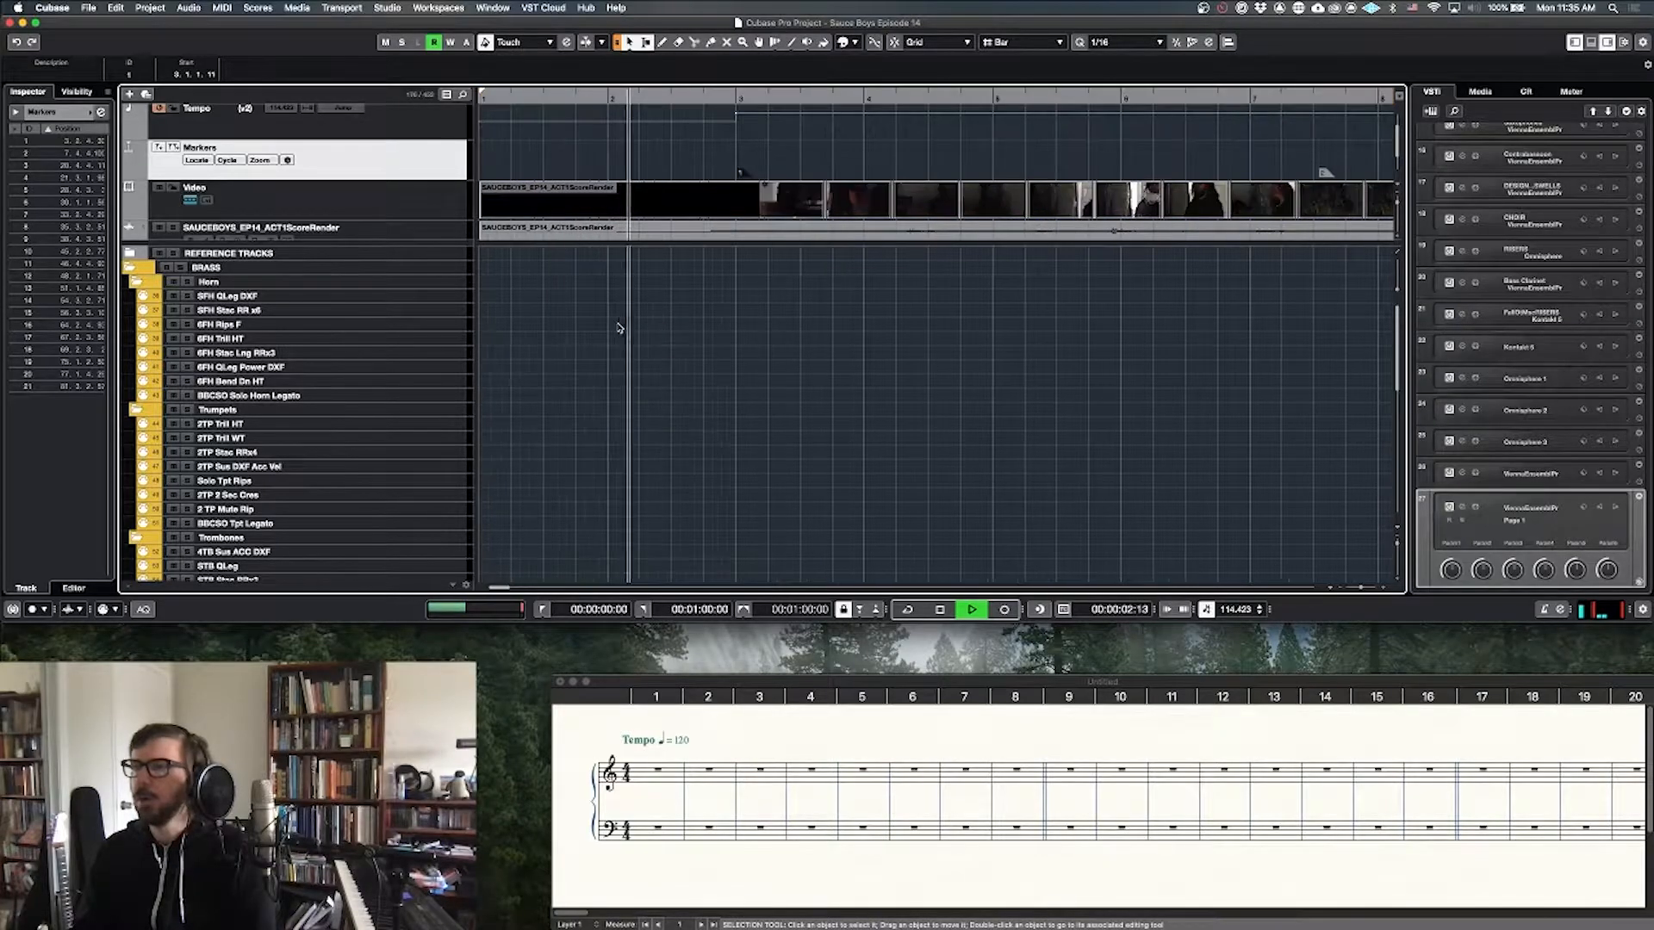
key(space)
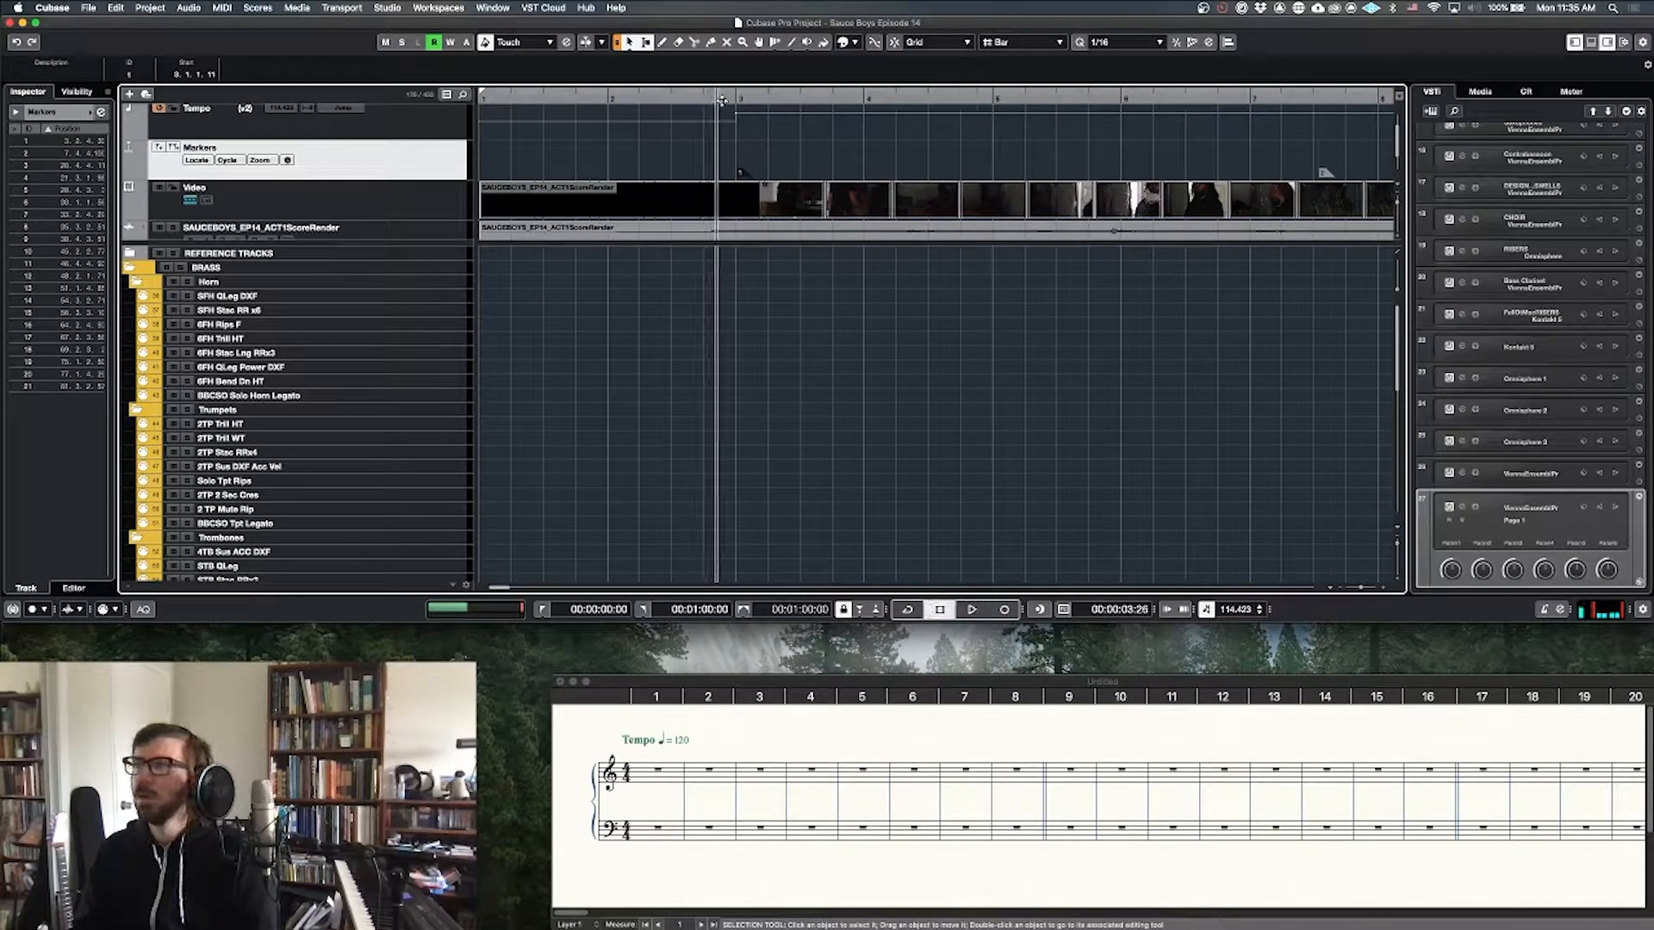
super+click(750, 96)
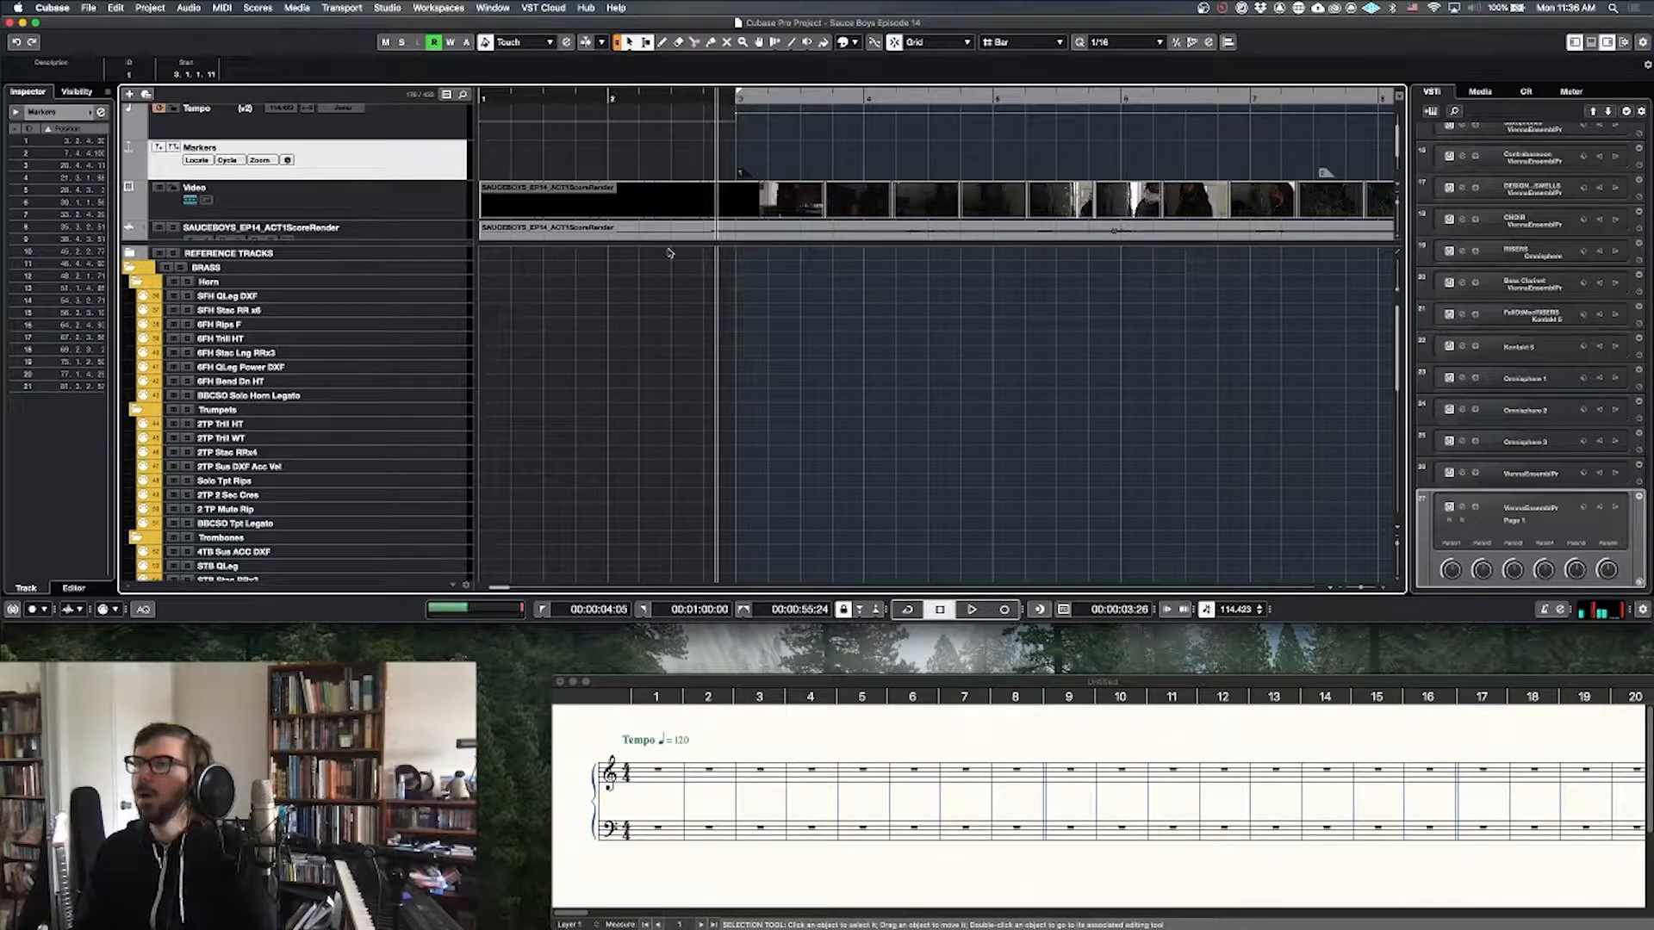
Step: Move marker 1 exactly onto the start of bar 3
key(h)
key(h)
key(shift+h)
key(shift+h)
key(shift+g)
key(shift+g)
key(shift+g)
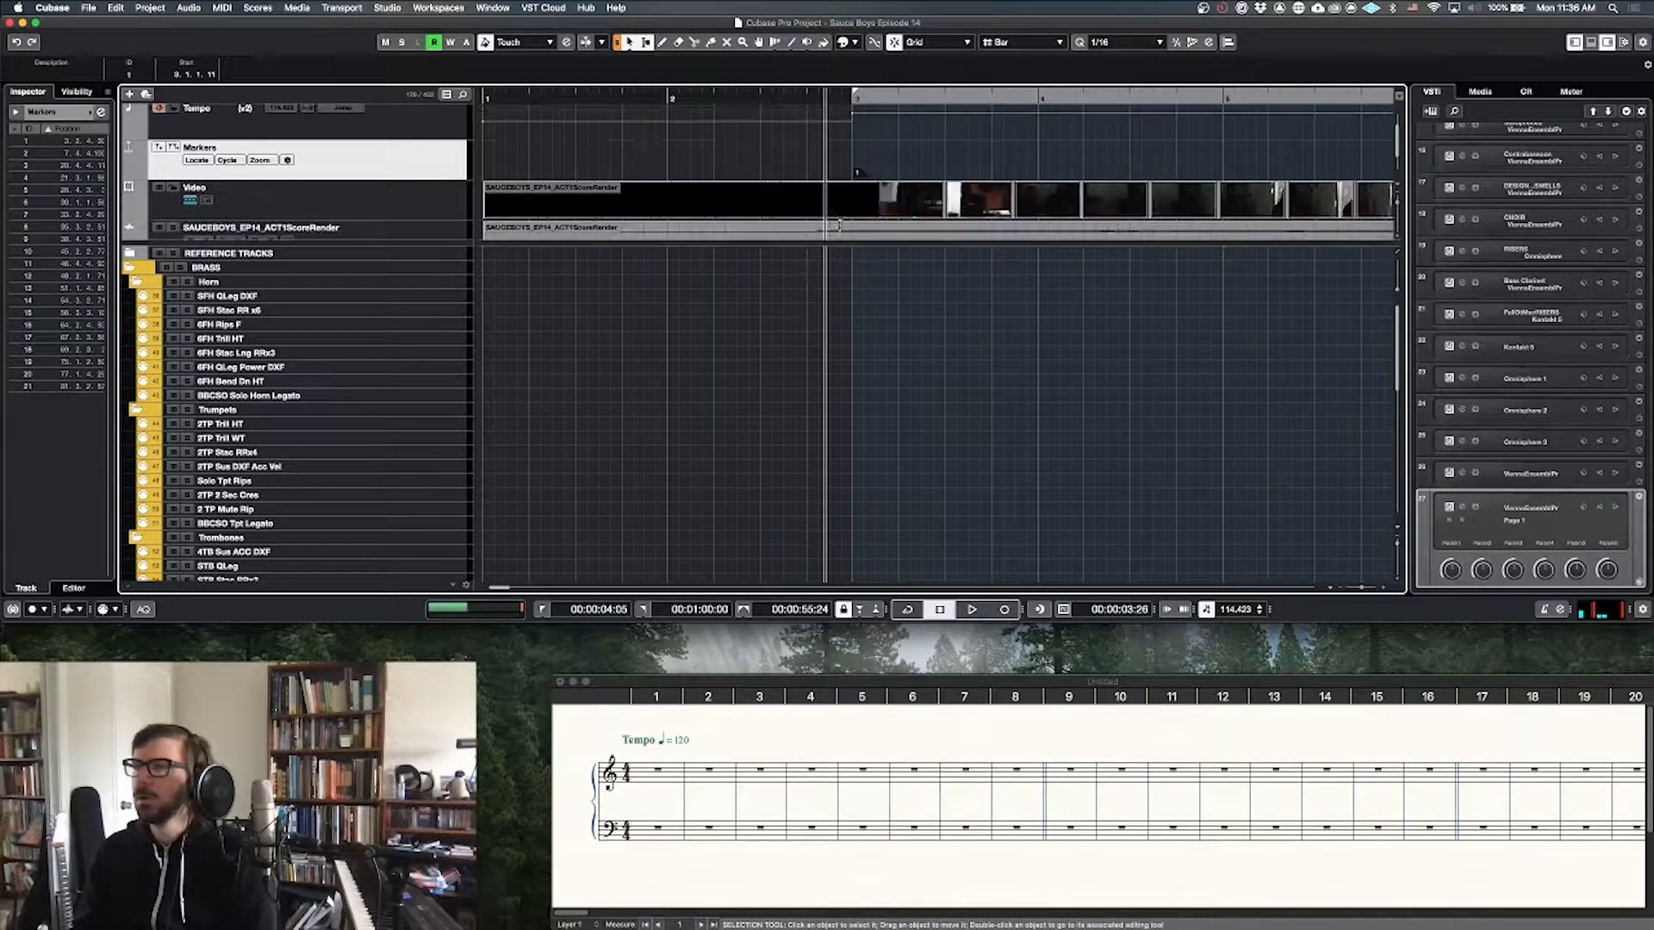
key(shift+h)
key(shift+h)
key(h)
key(h)
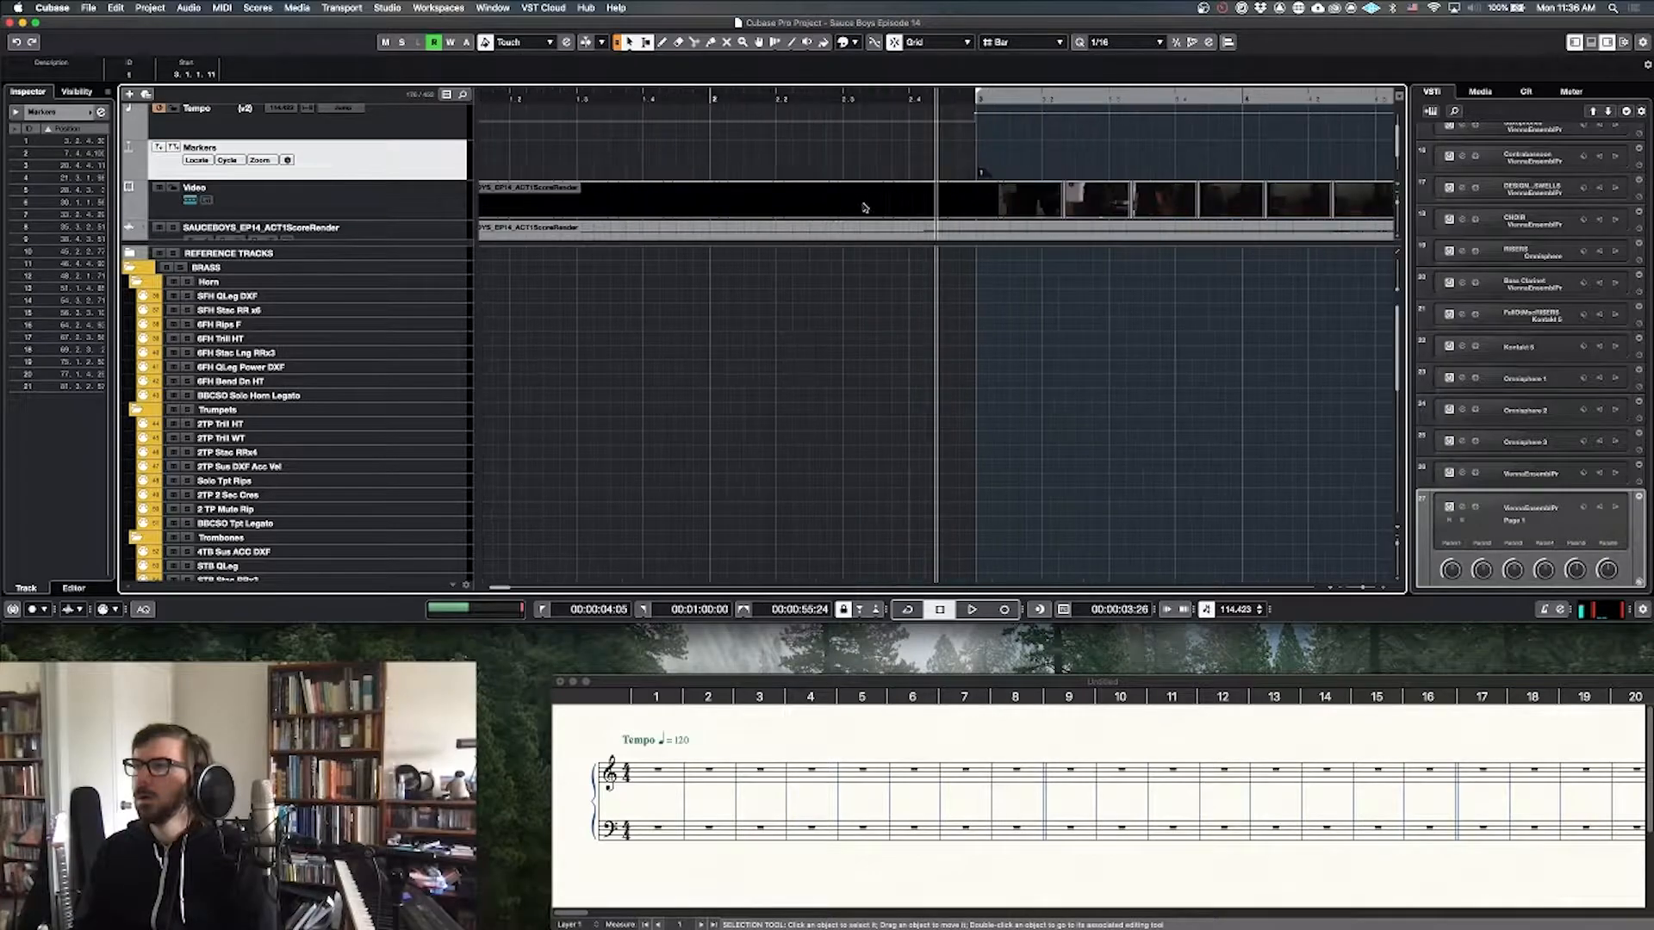
scroll(853, 212, down, 1)
click(967, 224)
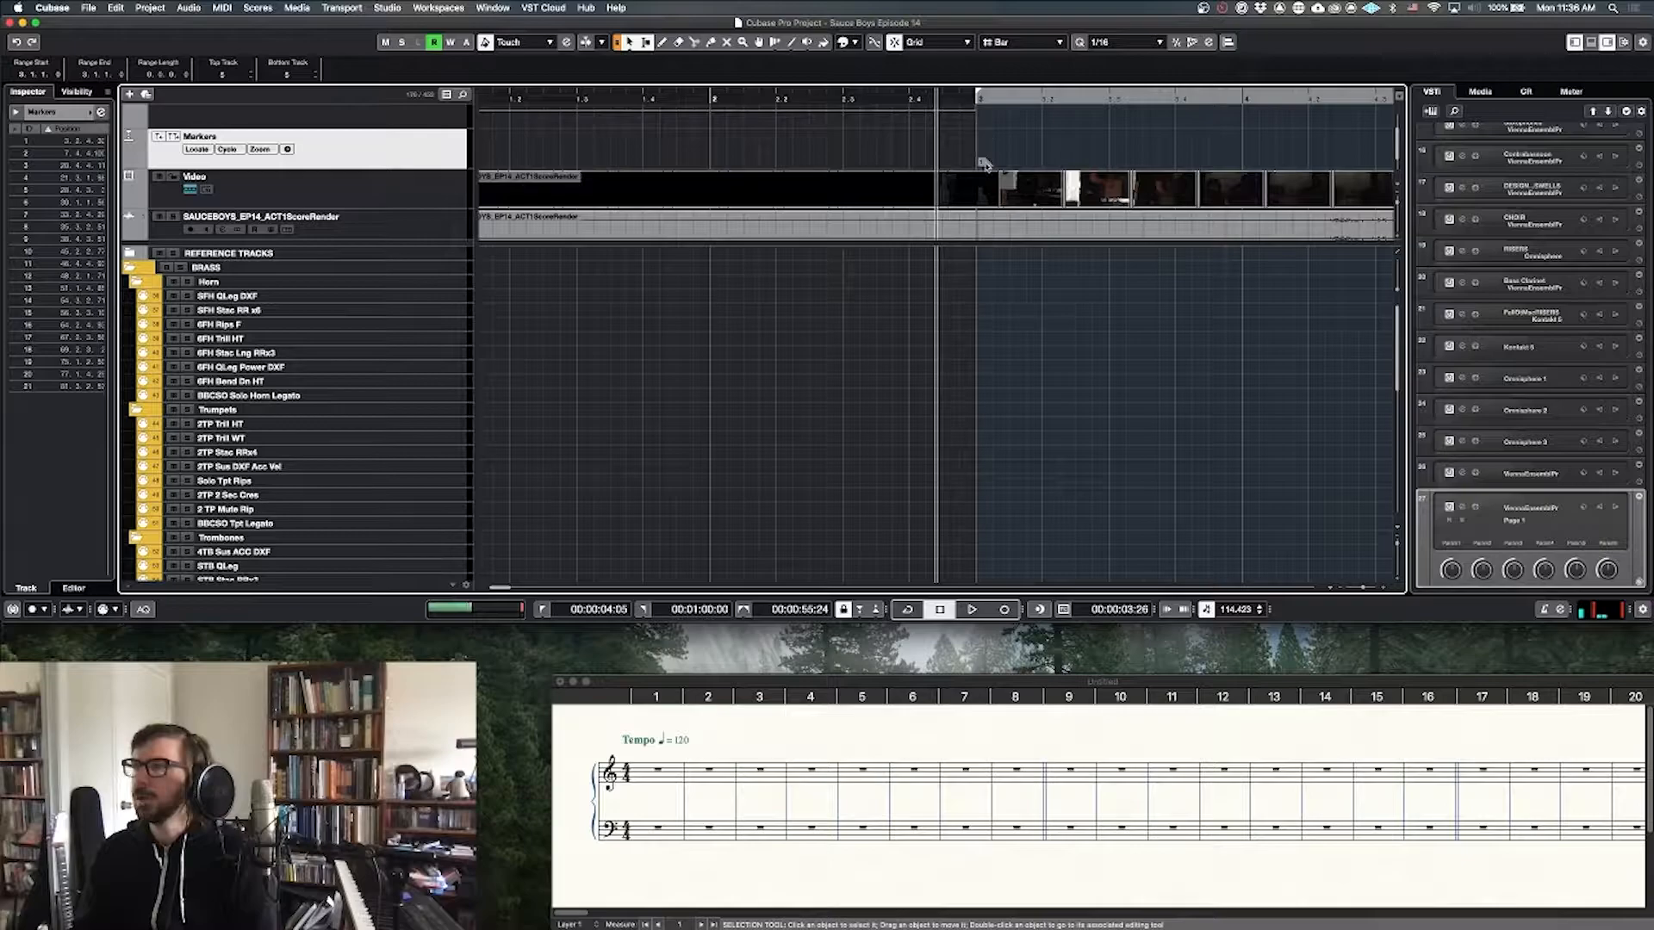
drag(984, 165, 978, 162)
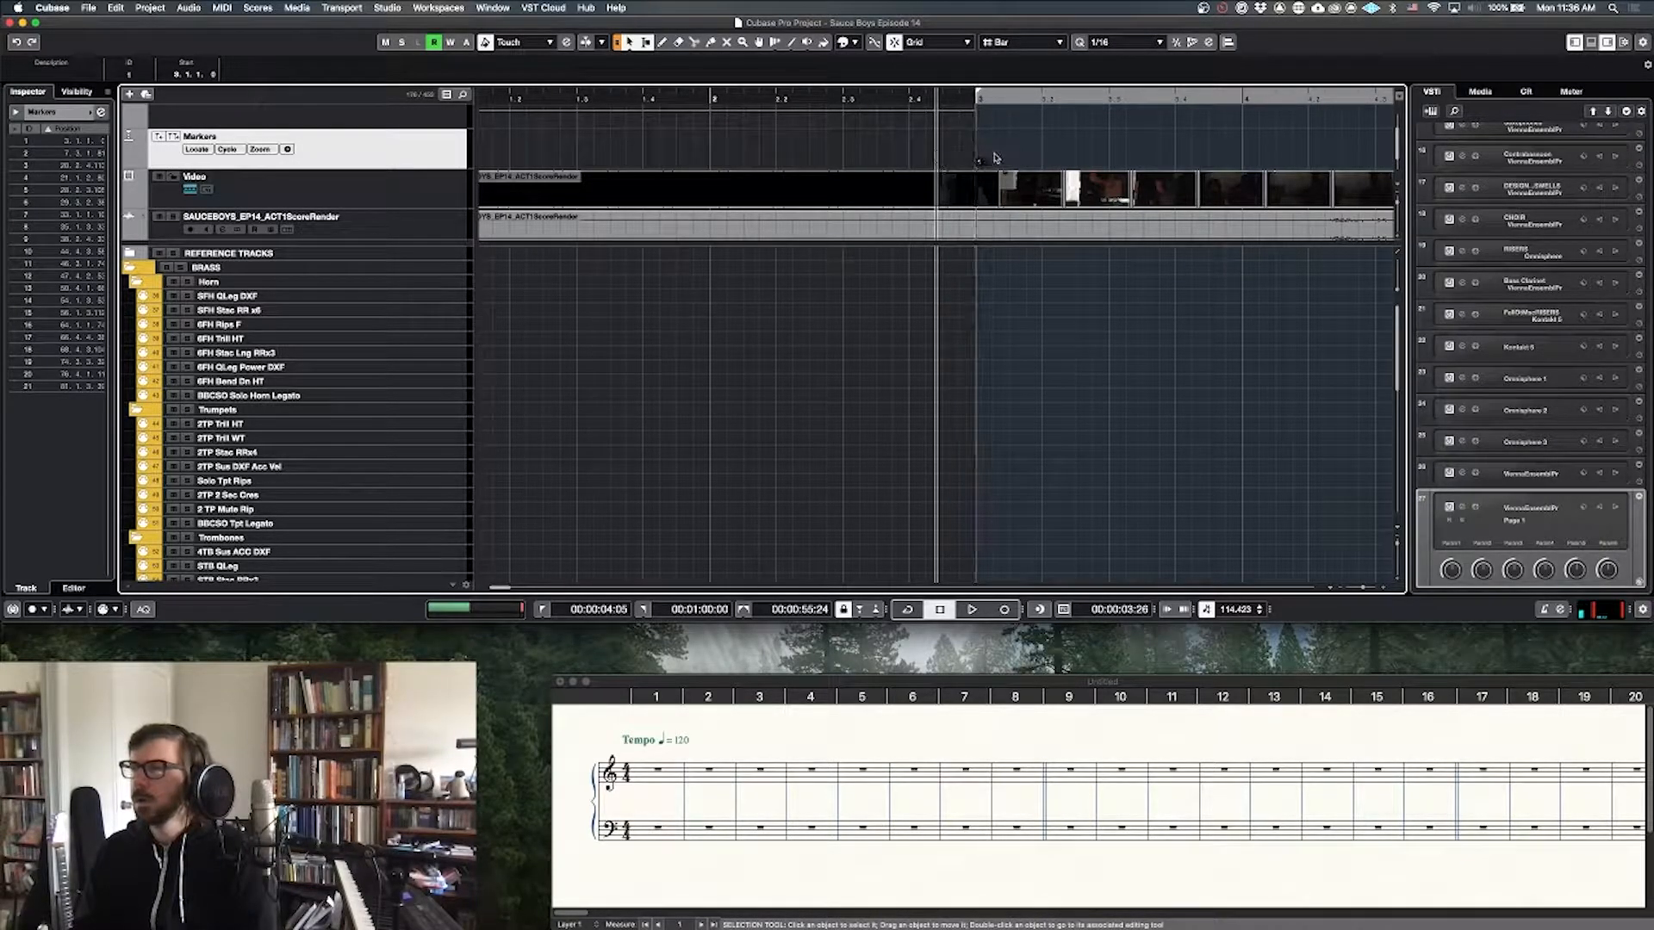
scroll(973, 120, up, 1)
scroll(964, 154, down, 1)
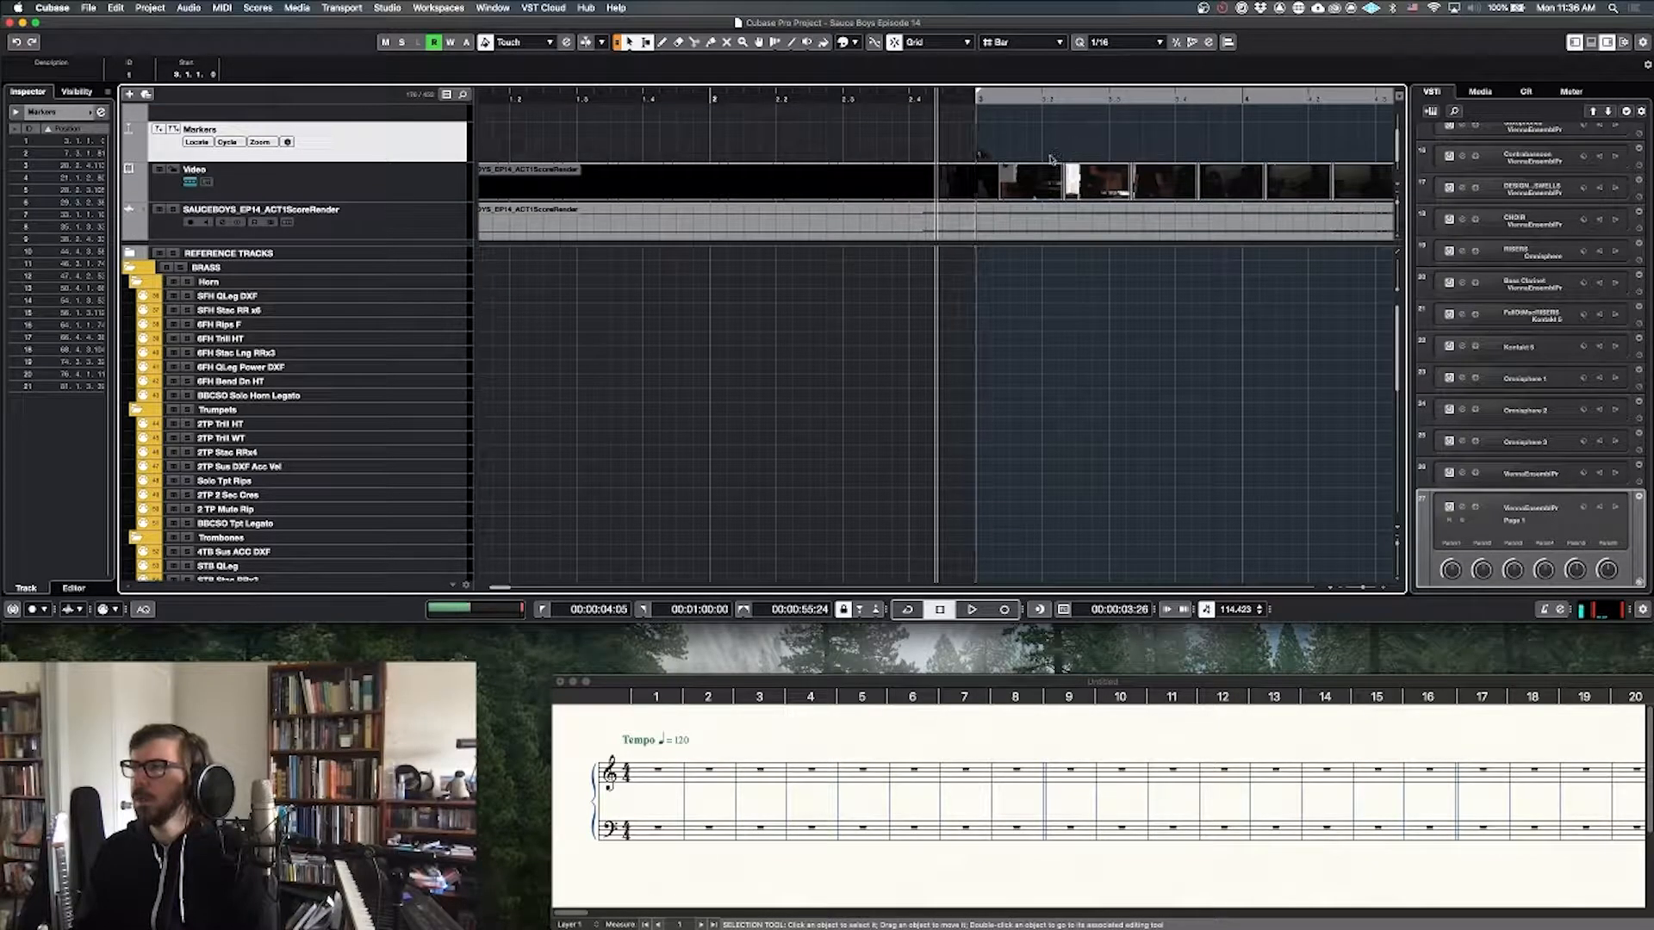
key(shift+g)
key(shift+g)
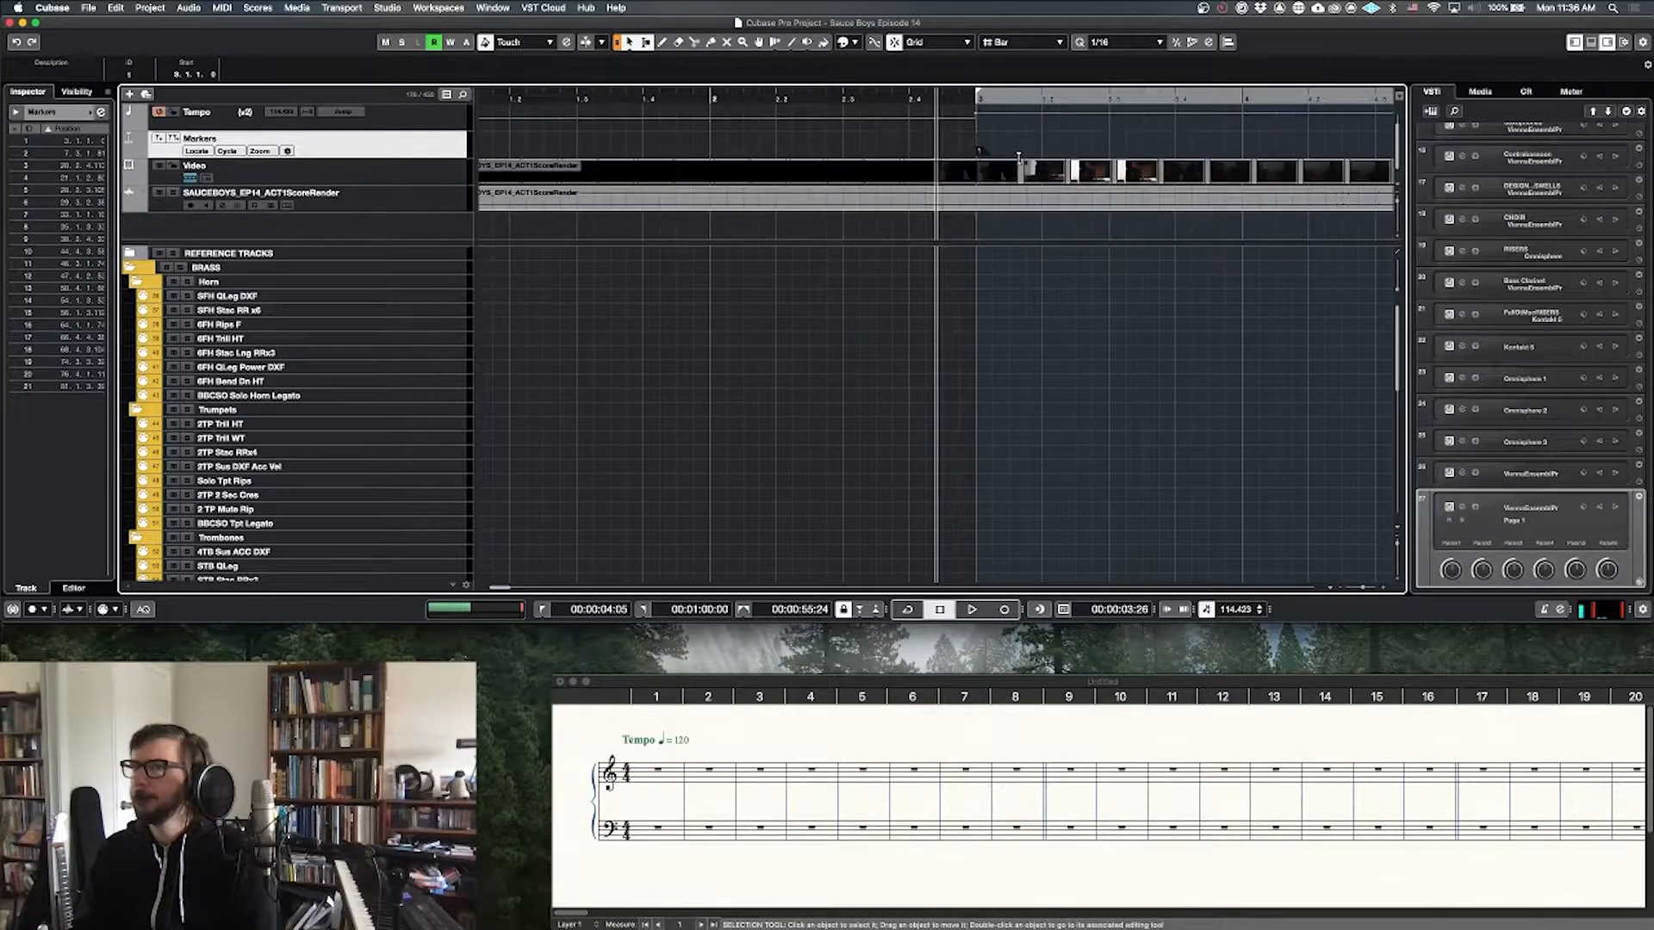
key(h)
mouse_move(977, 115)
mouse_down()
mouse_move(991, 138)
mouse_move(1227, 139)
mouse_move(1004, 139)
mouse_up()
key(Delete)
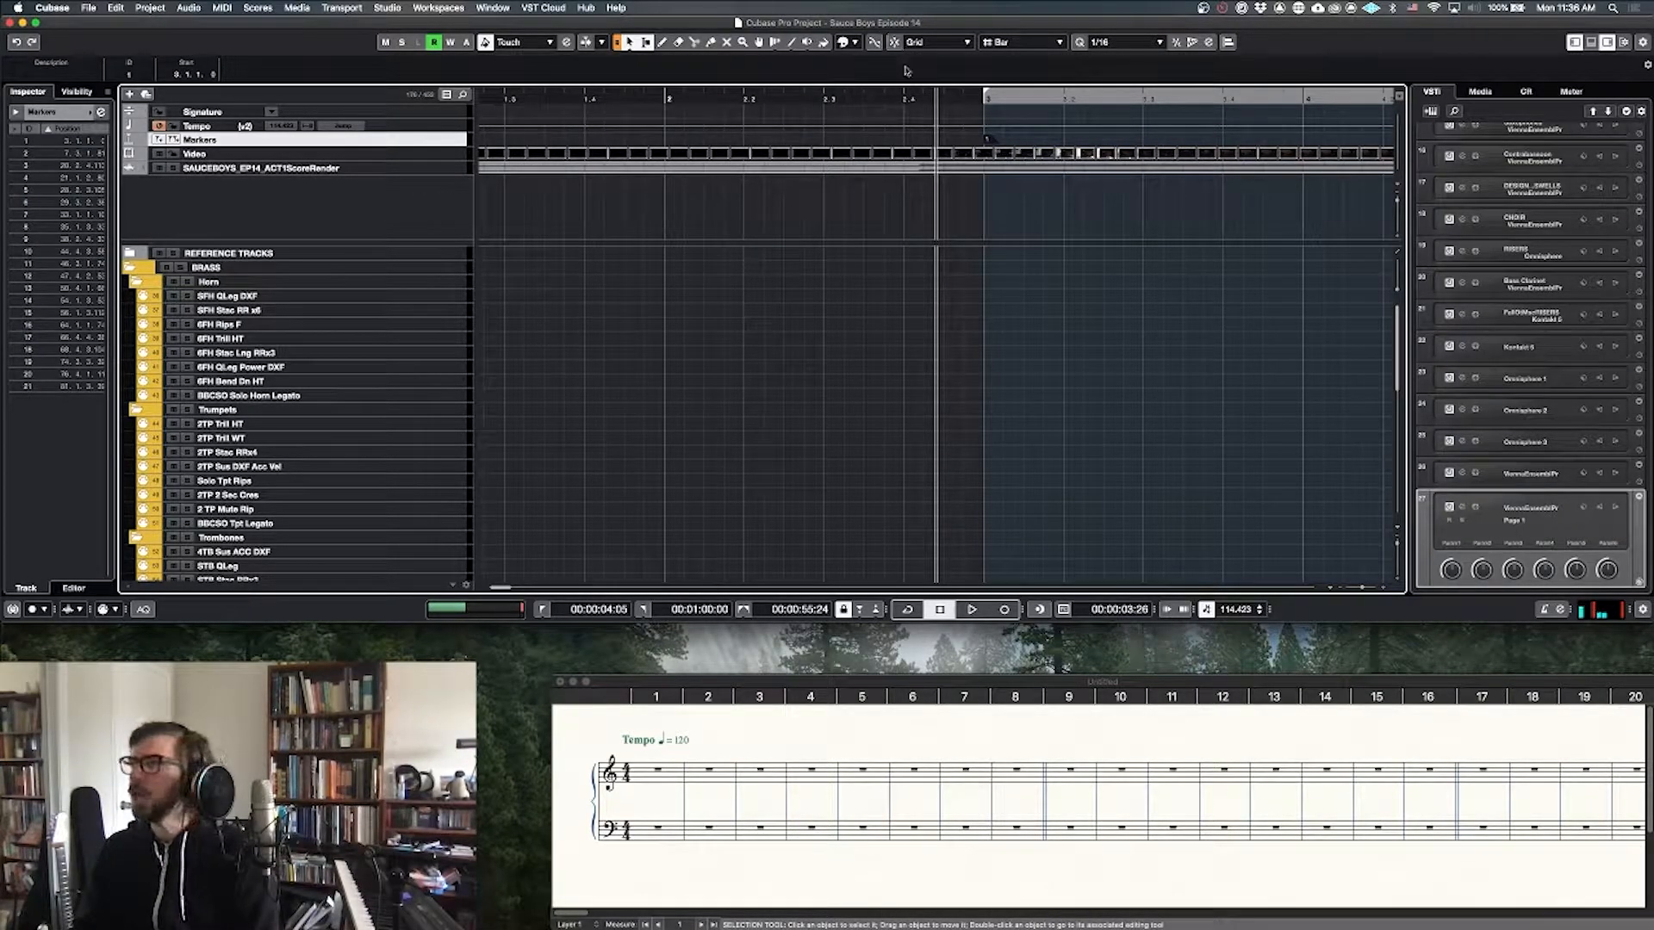
Step: Place the project cursor at 00:00:03:23 and move marker 1 to the cursor
mouse_move(983, 140)
mouse_down()
mouse_move(940, 140)
mouse_move(991, 139)
mouse_move(906, 101)
mouse_up()
key(h)
key(h)
key(h)
key(shift+h)
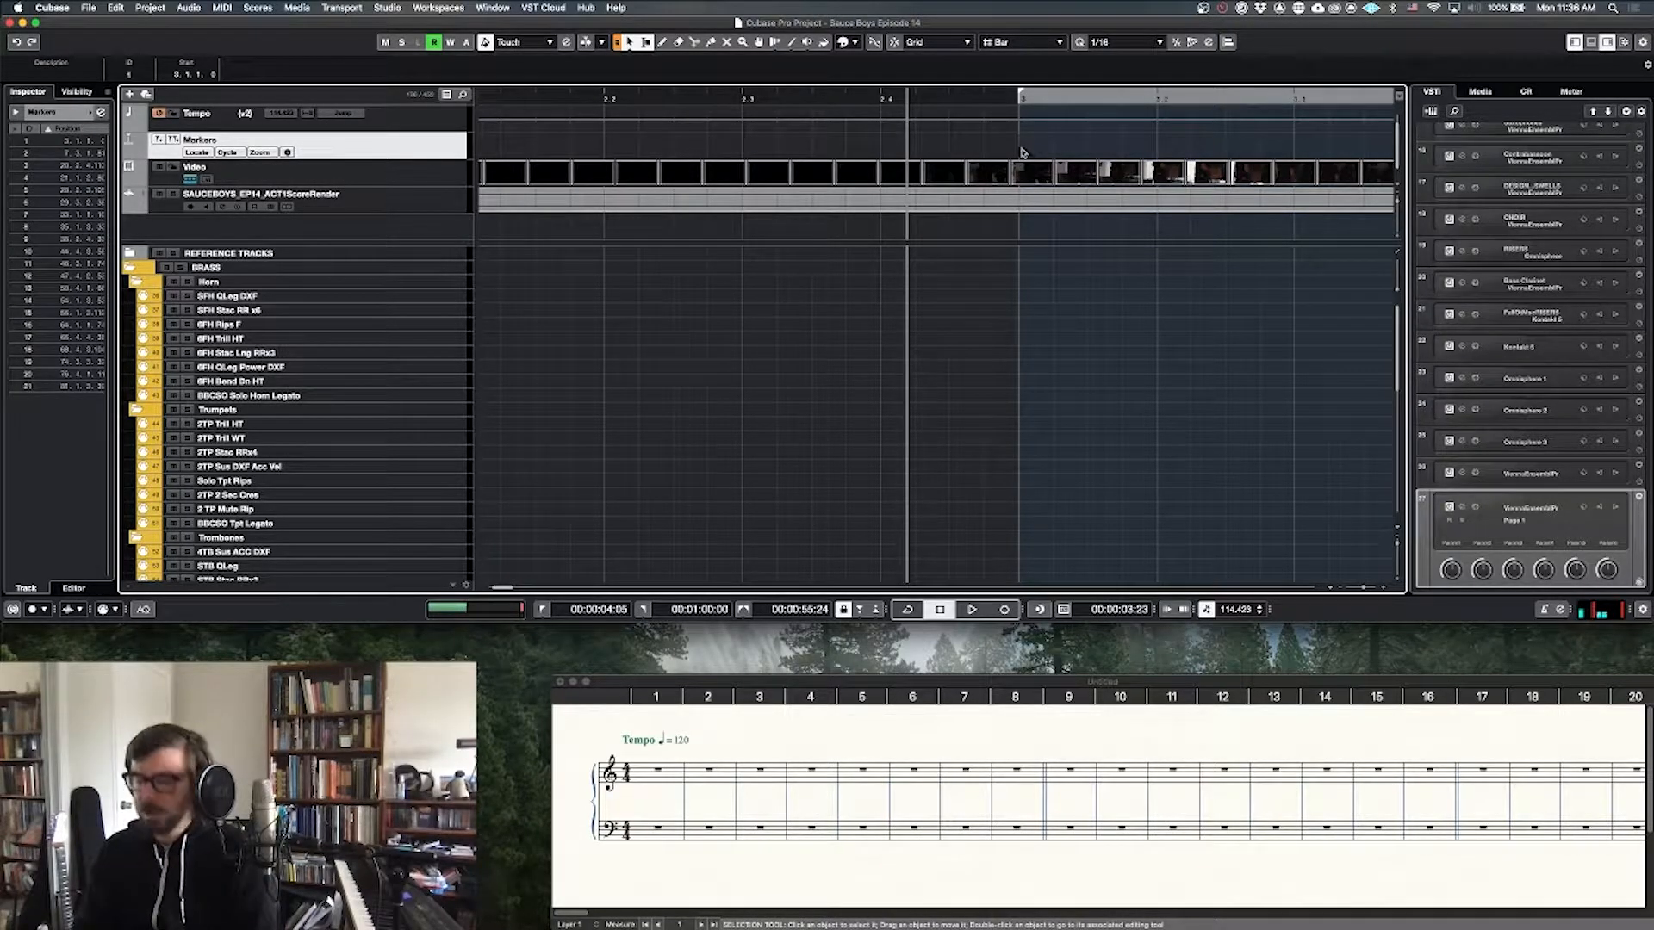
key(super+l)
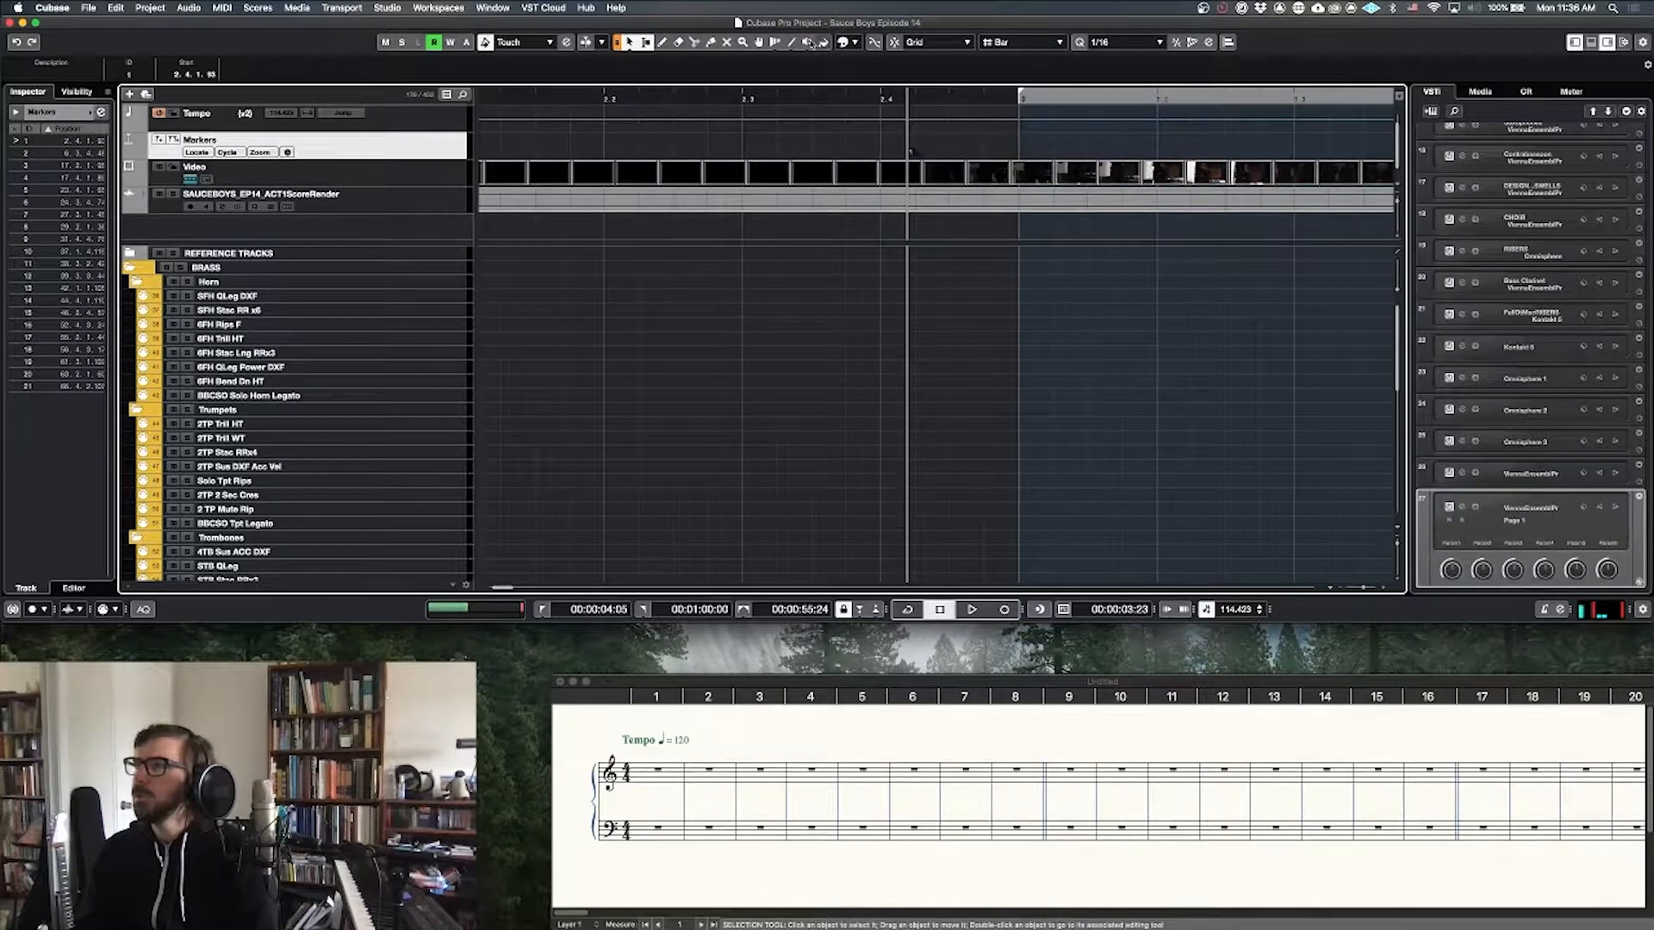
Step: Warp the start of bar 3 back to marker 1's position at the project cursor with the Time Warp tool
click(775, 41)
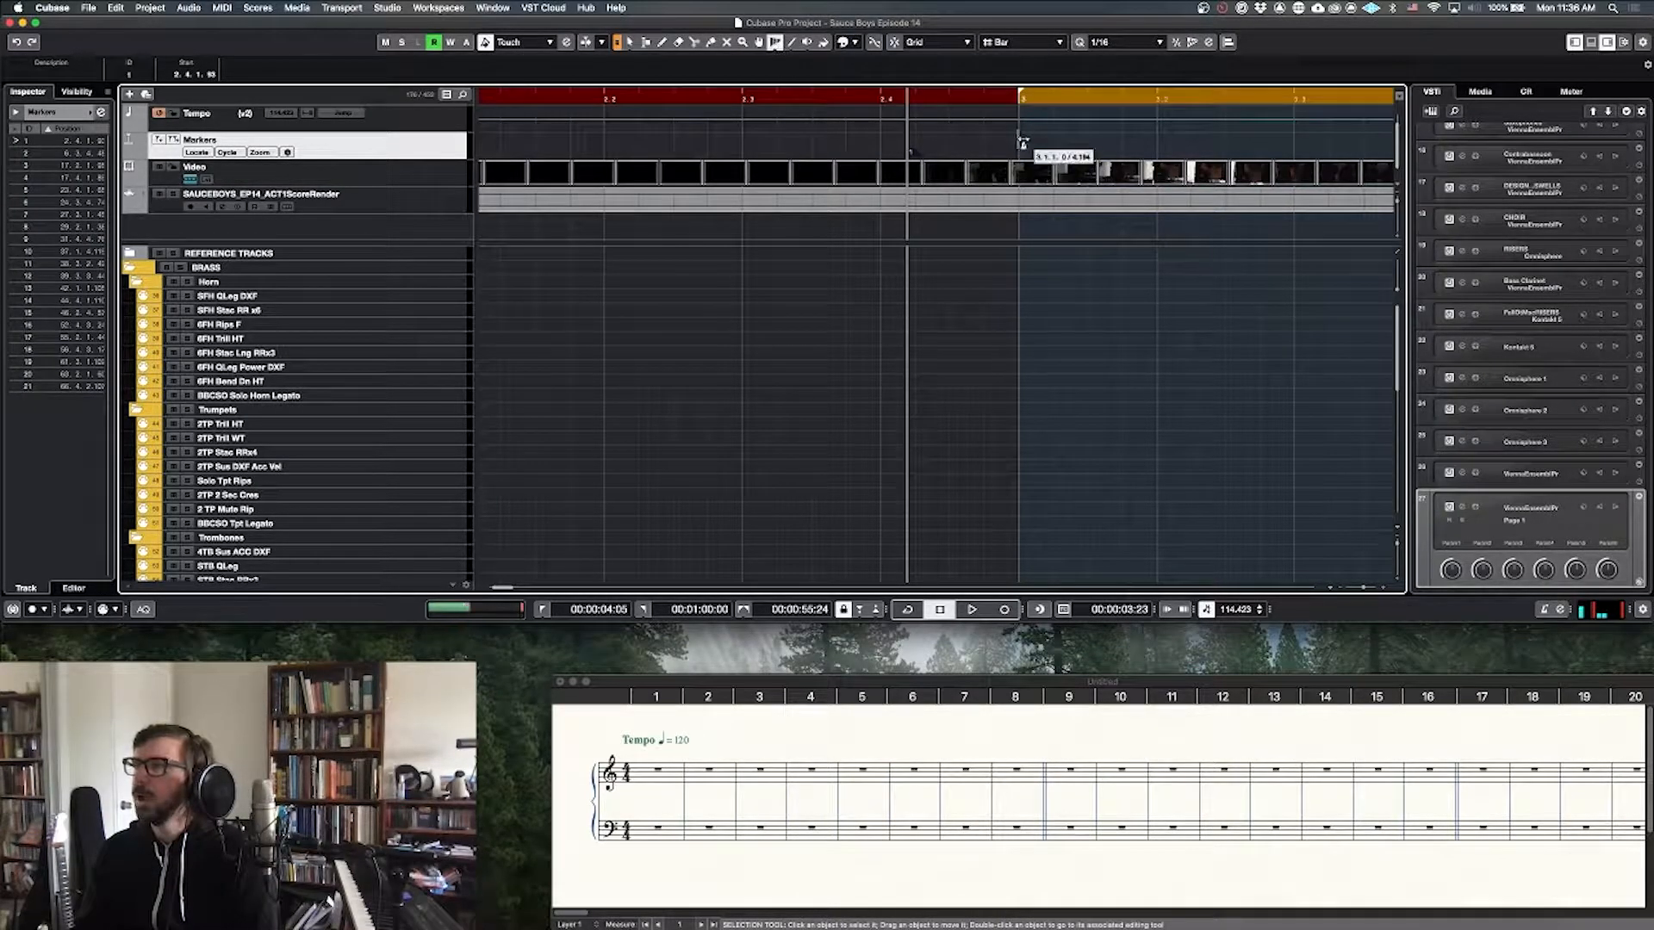
drag(1010, 142, 906, 142)
key(g)
key(g)
key(g)
key(g)
key(g)
key(g)
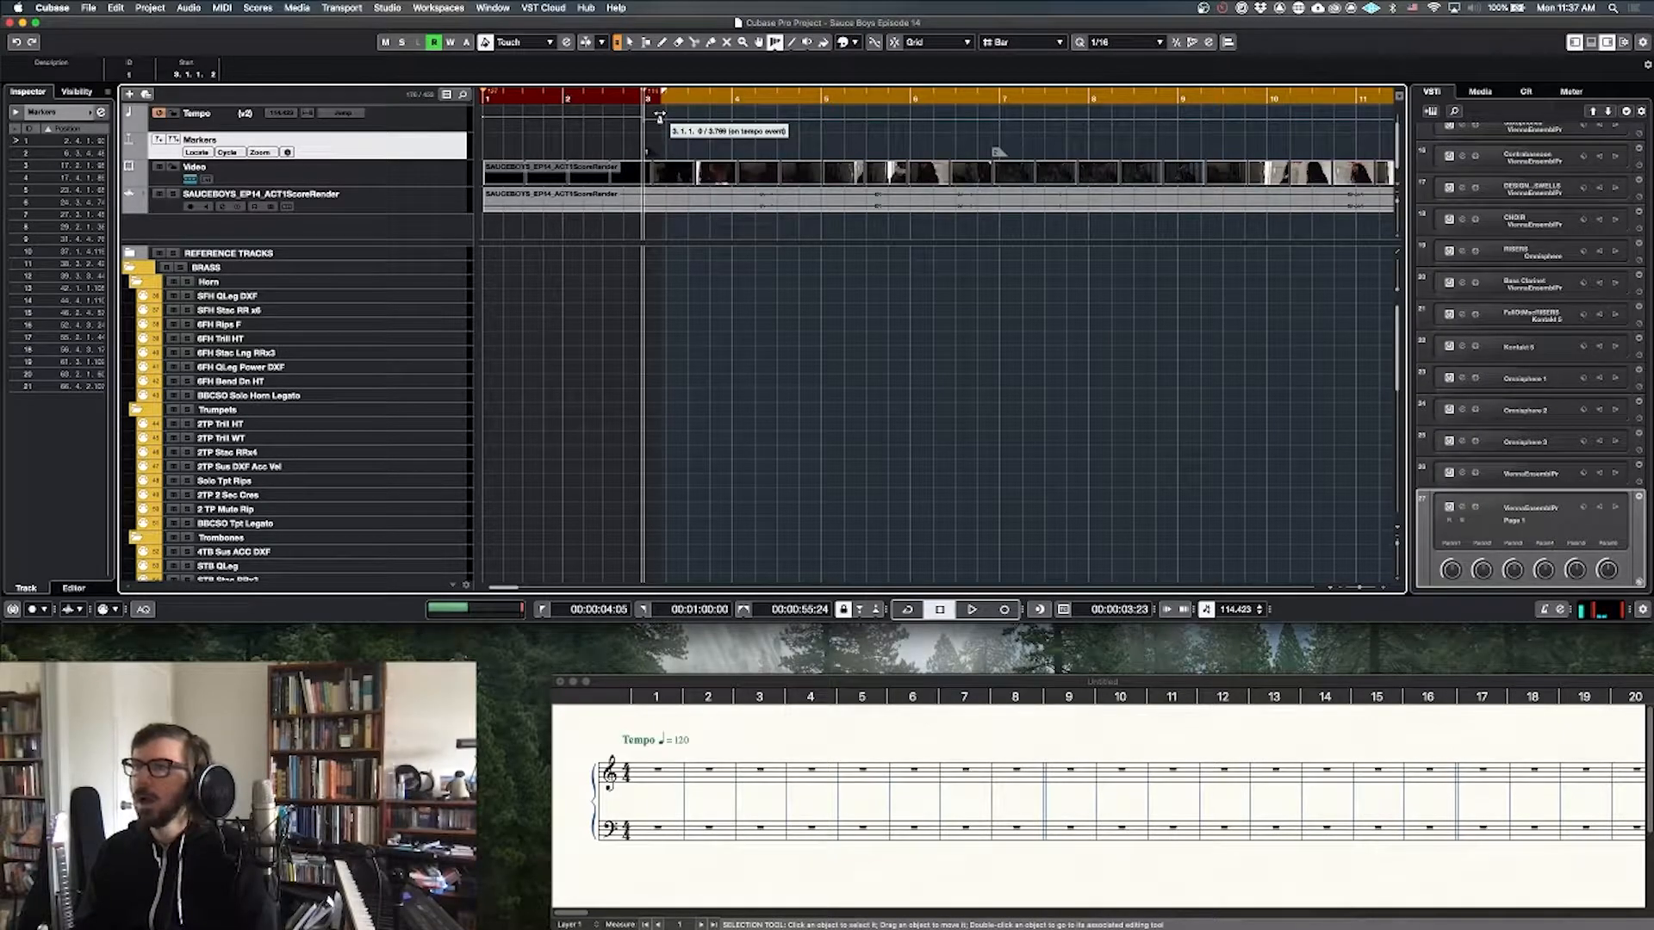
Step: Return to the selection tool, toggle snapping, and set the left locator to the start of bar 3 at 00:00:03:23
key(1)
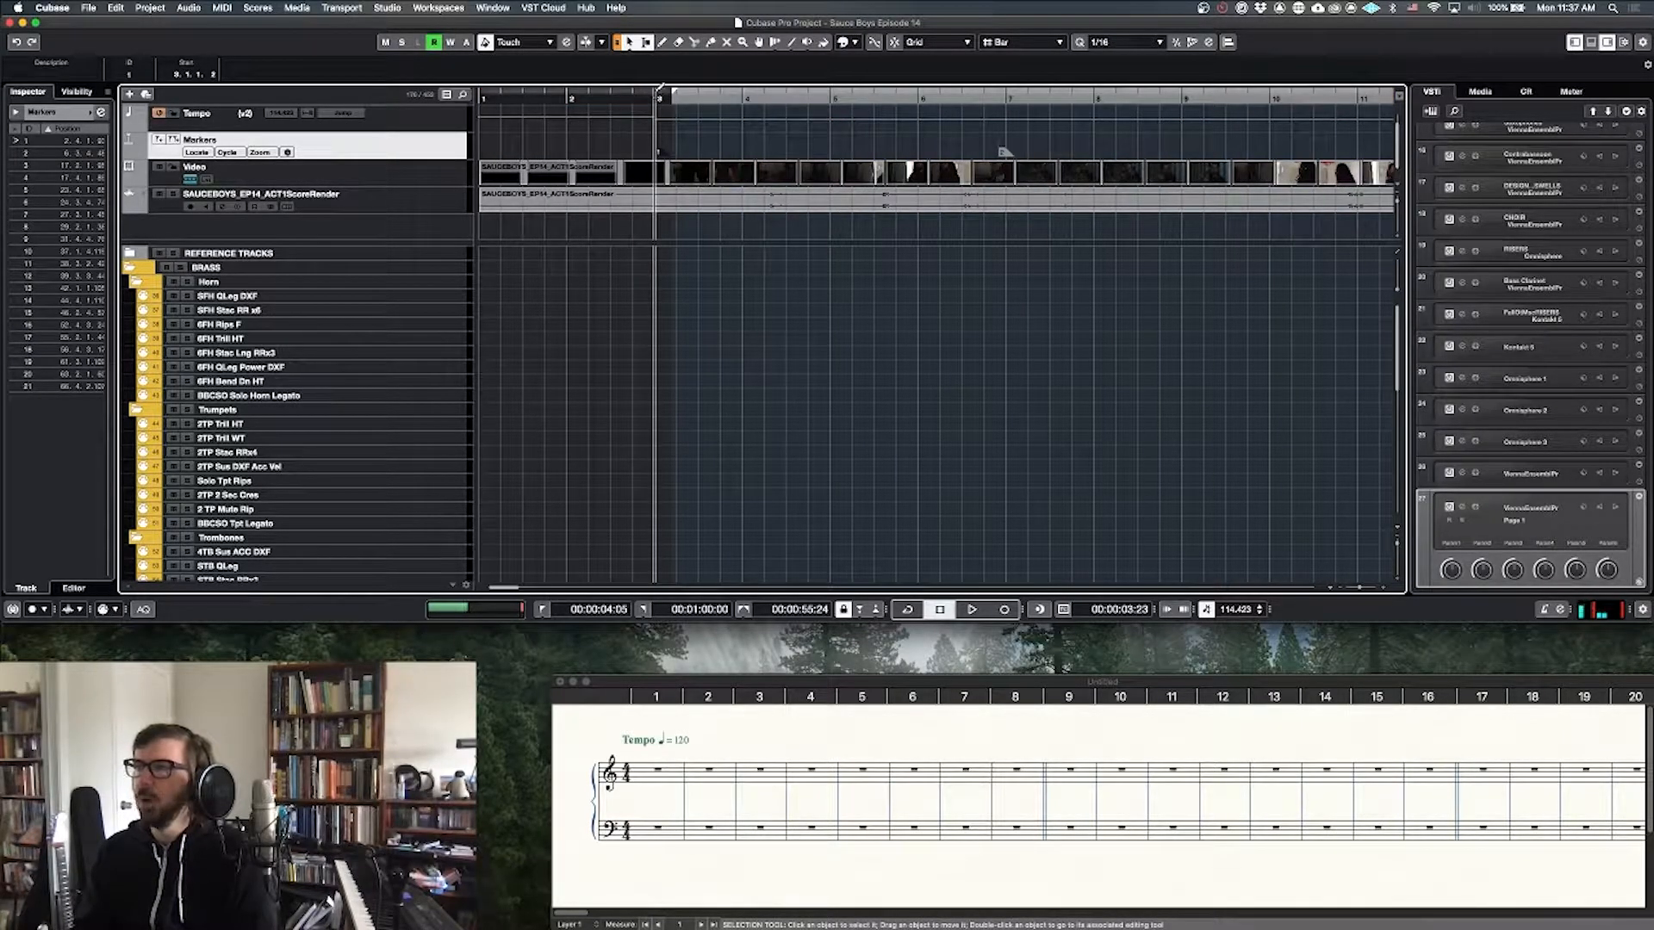
key(j)
super+click(657, 96)
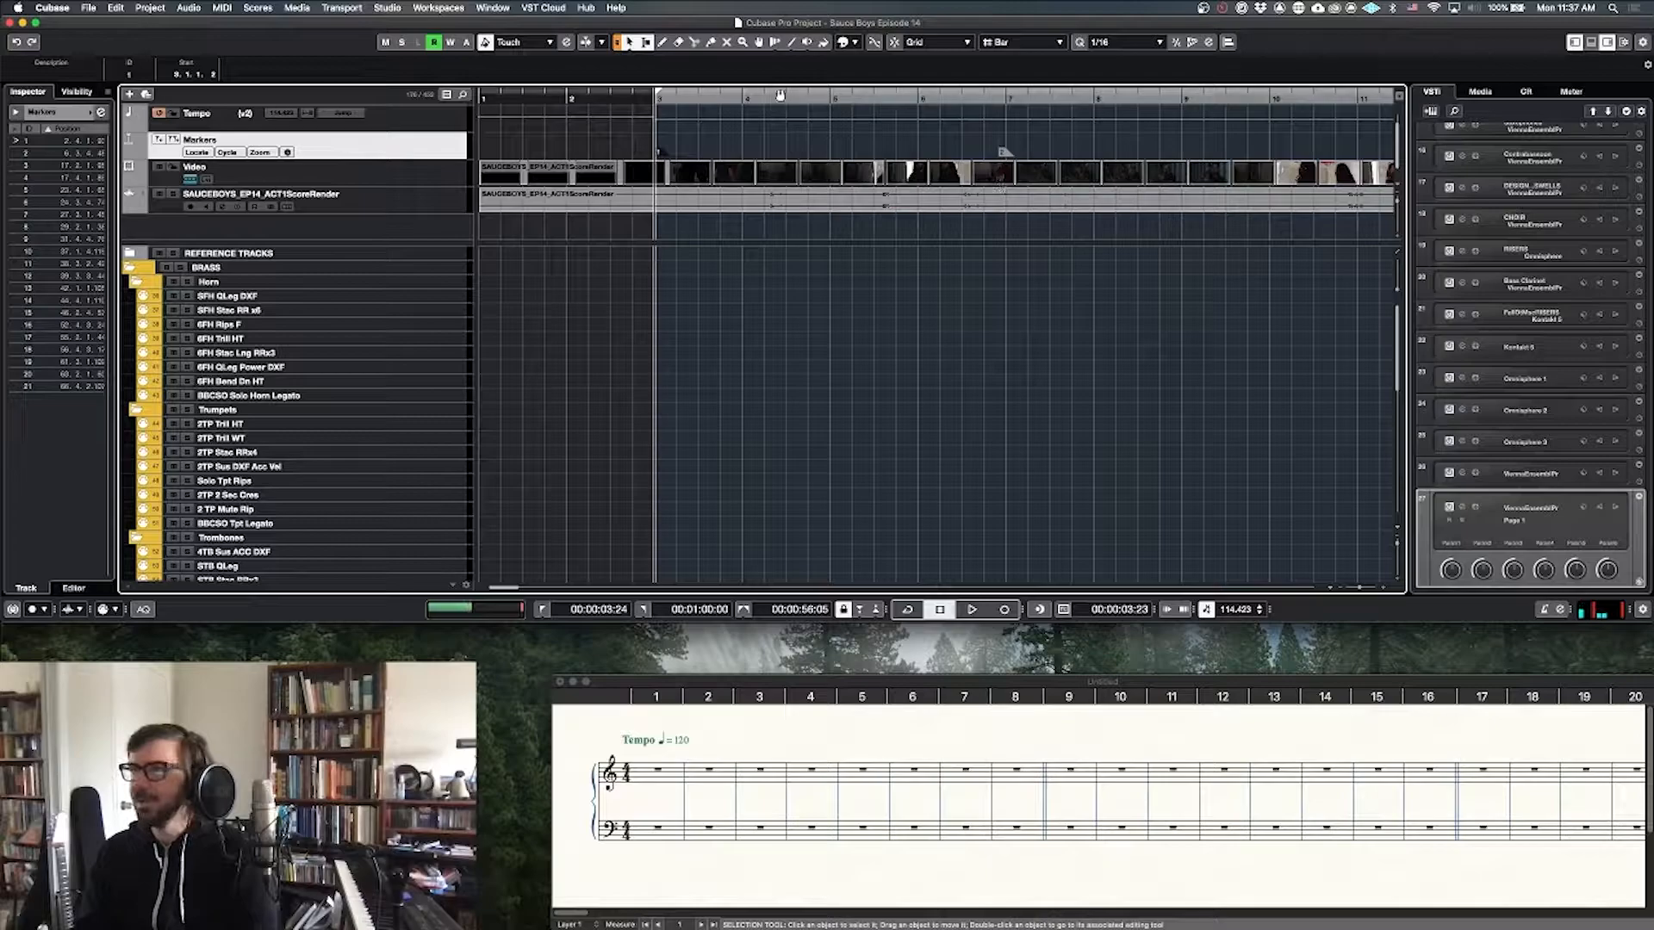
super+click(742, 95)
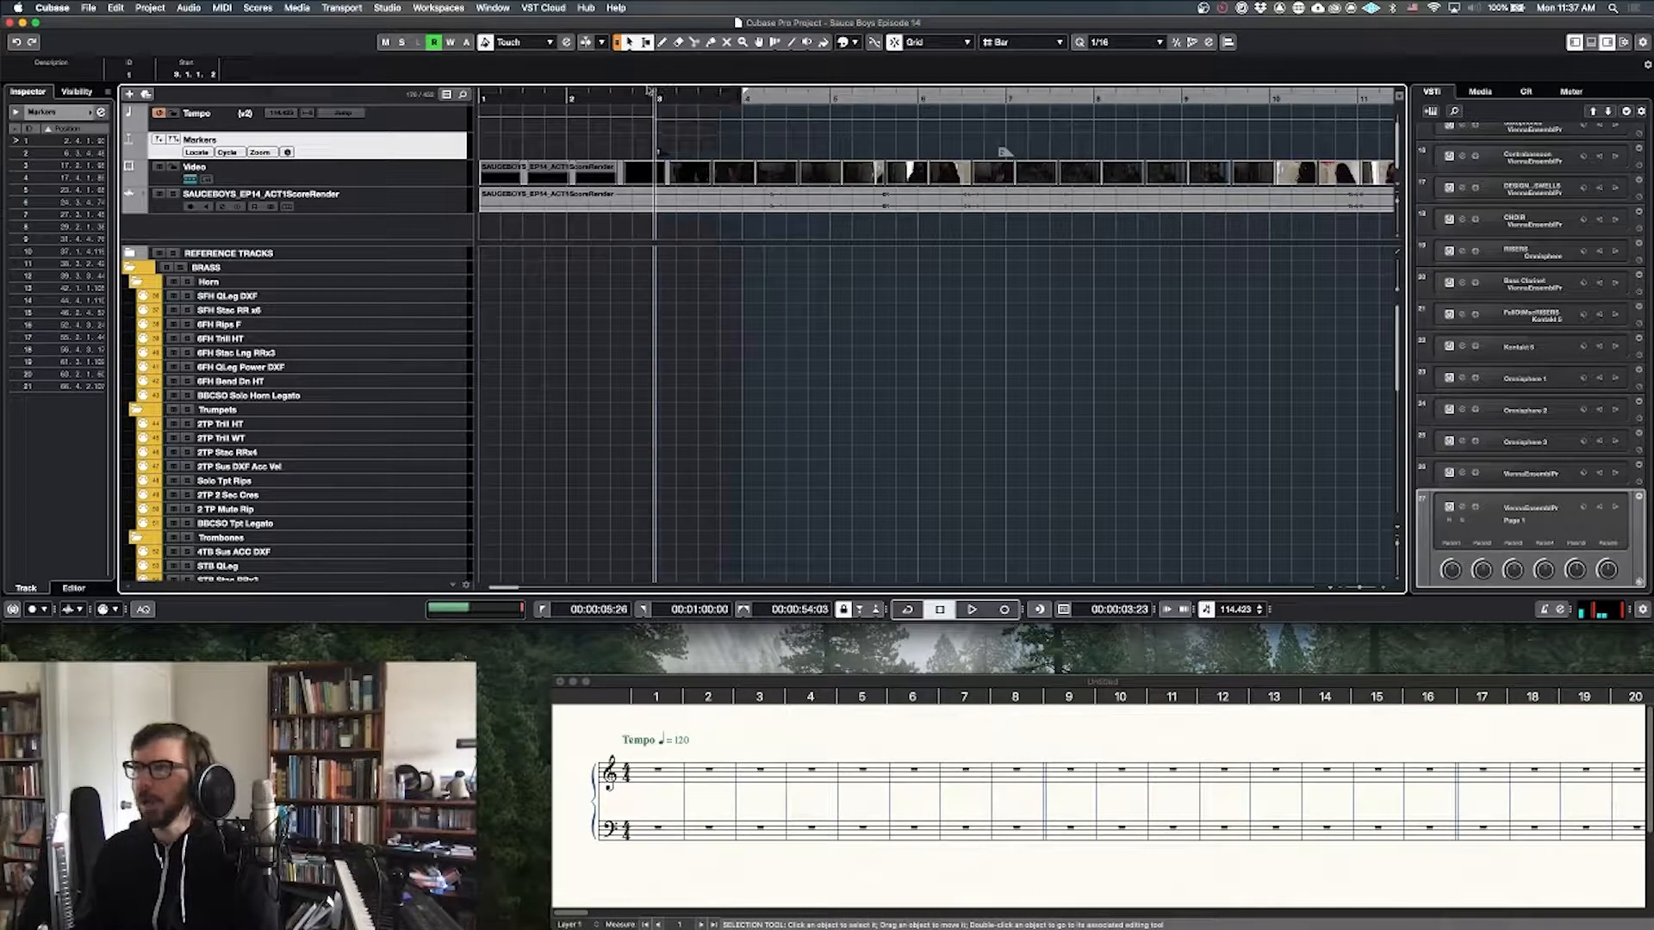
super+click(657, 97)
Step: Switch to Finale and change the barline at the end of measure 2 to a double barline
click(728, 708)
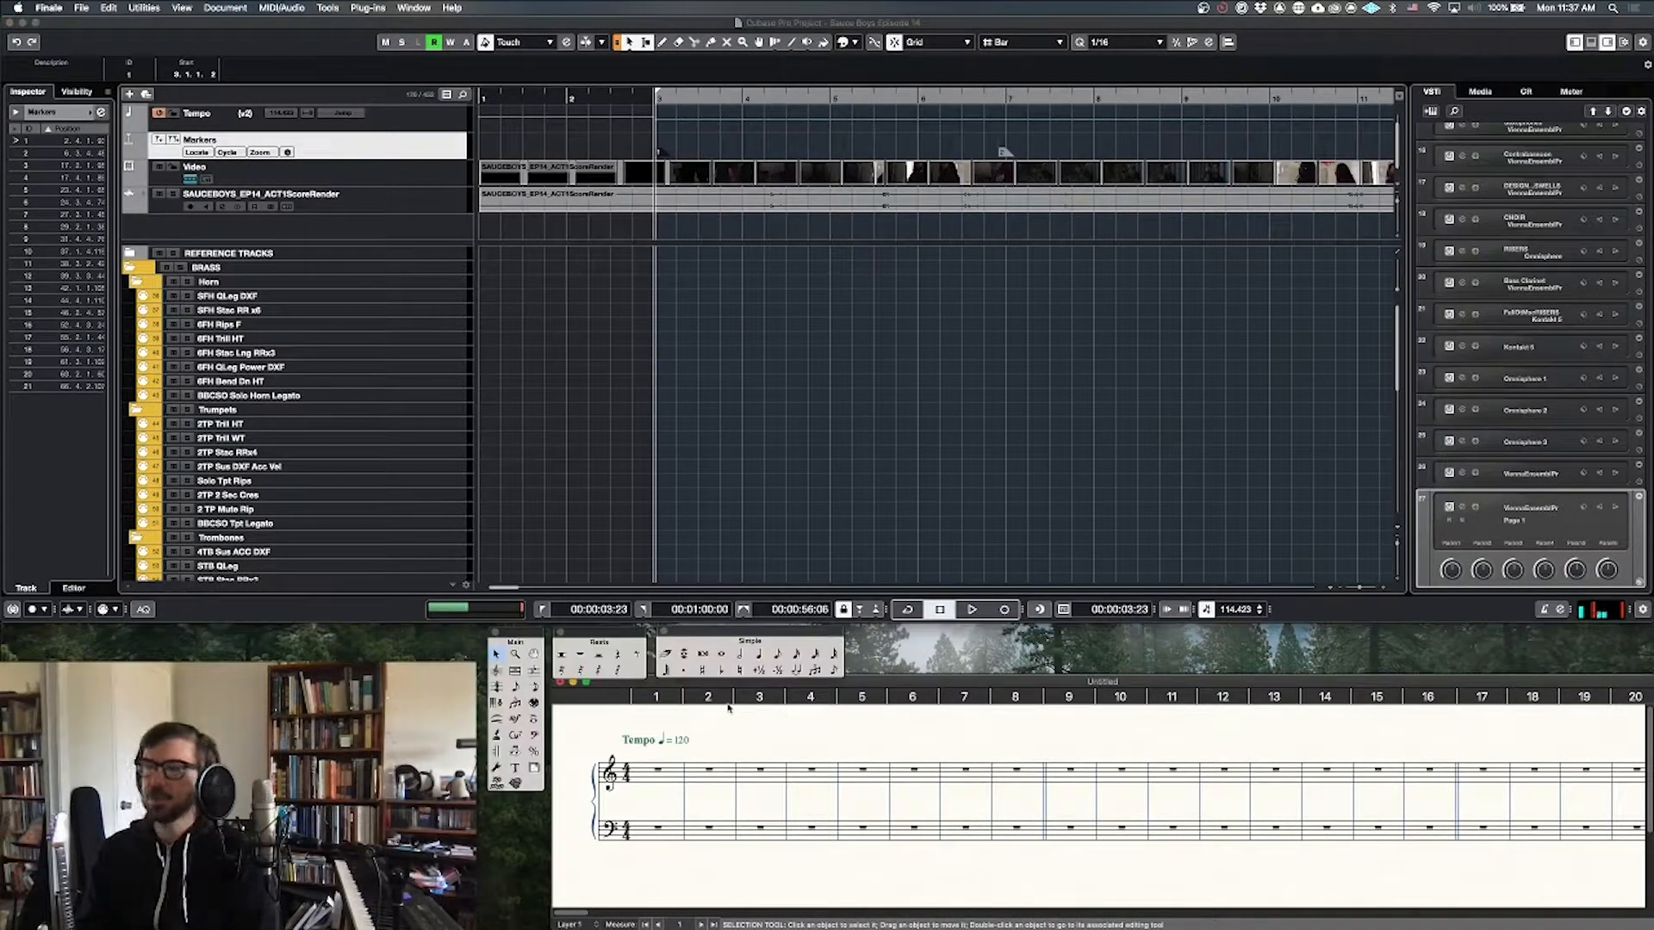
click(710, 769)
right_click(724, 779)
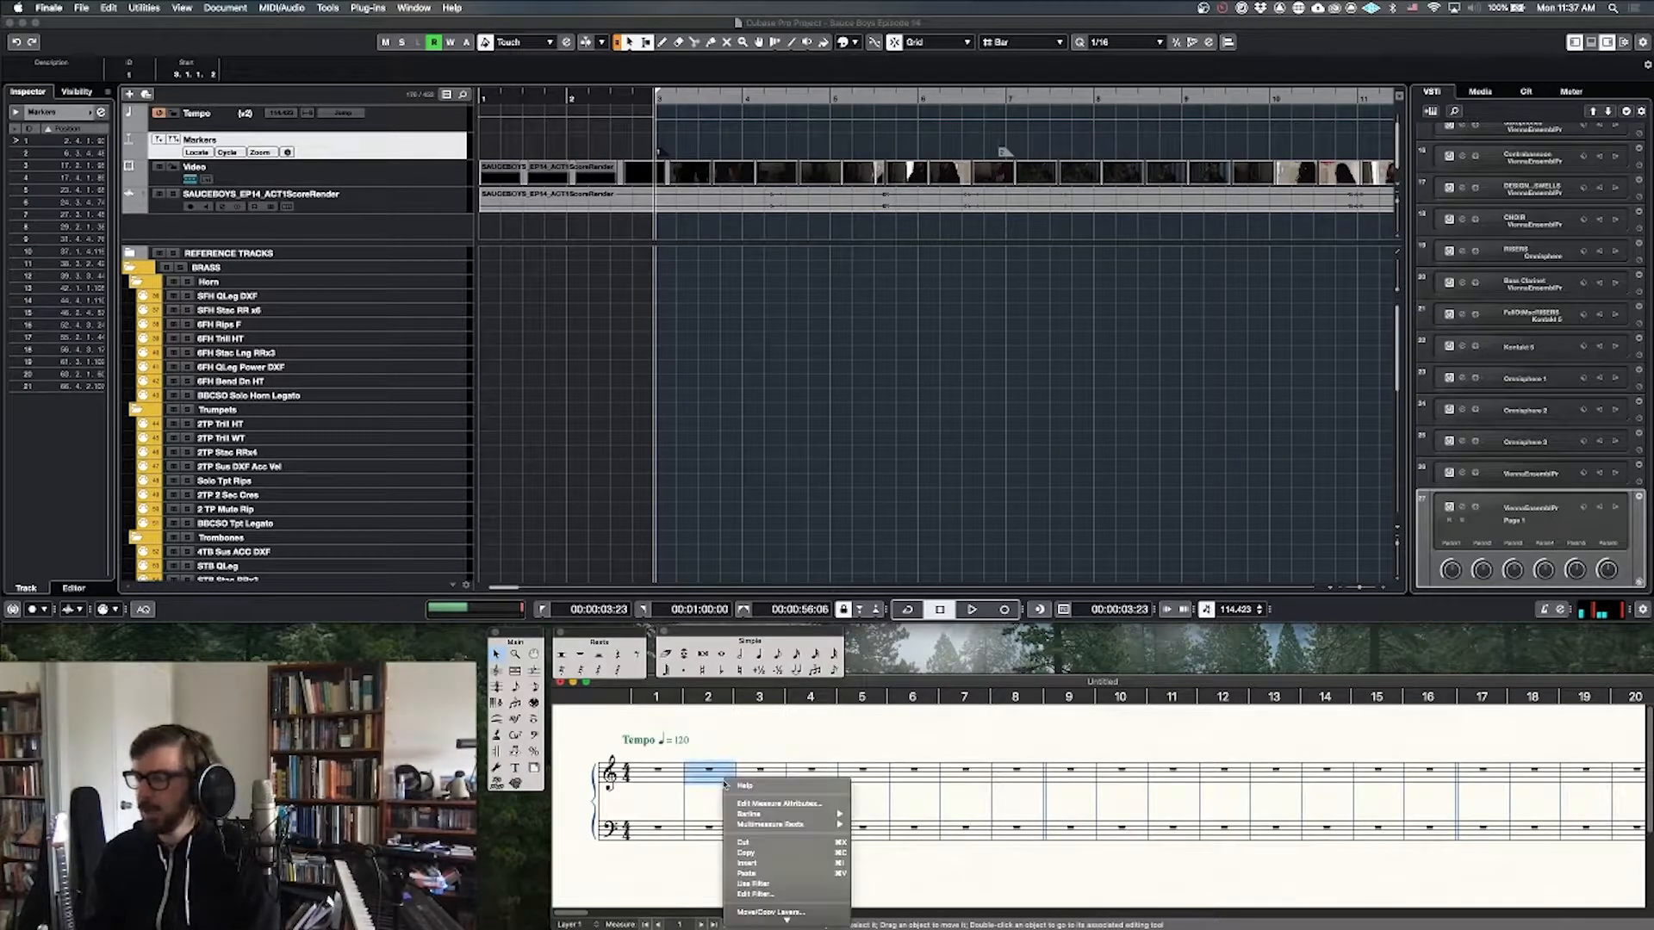
mouse_move(809, 814)
click(902, 825)
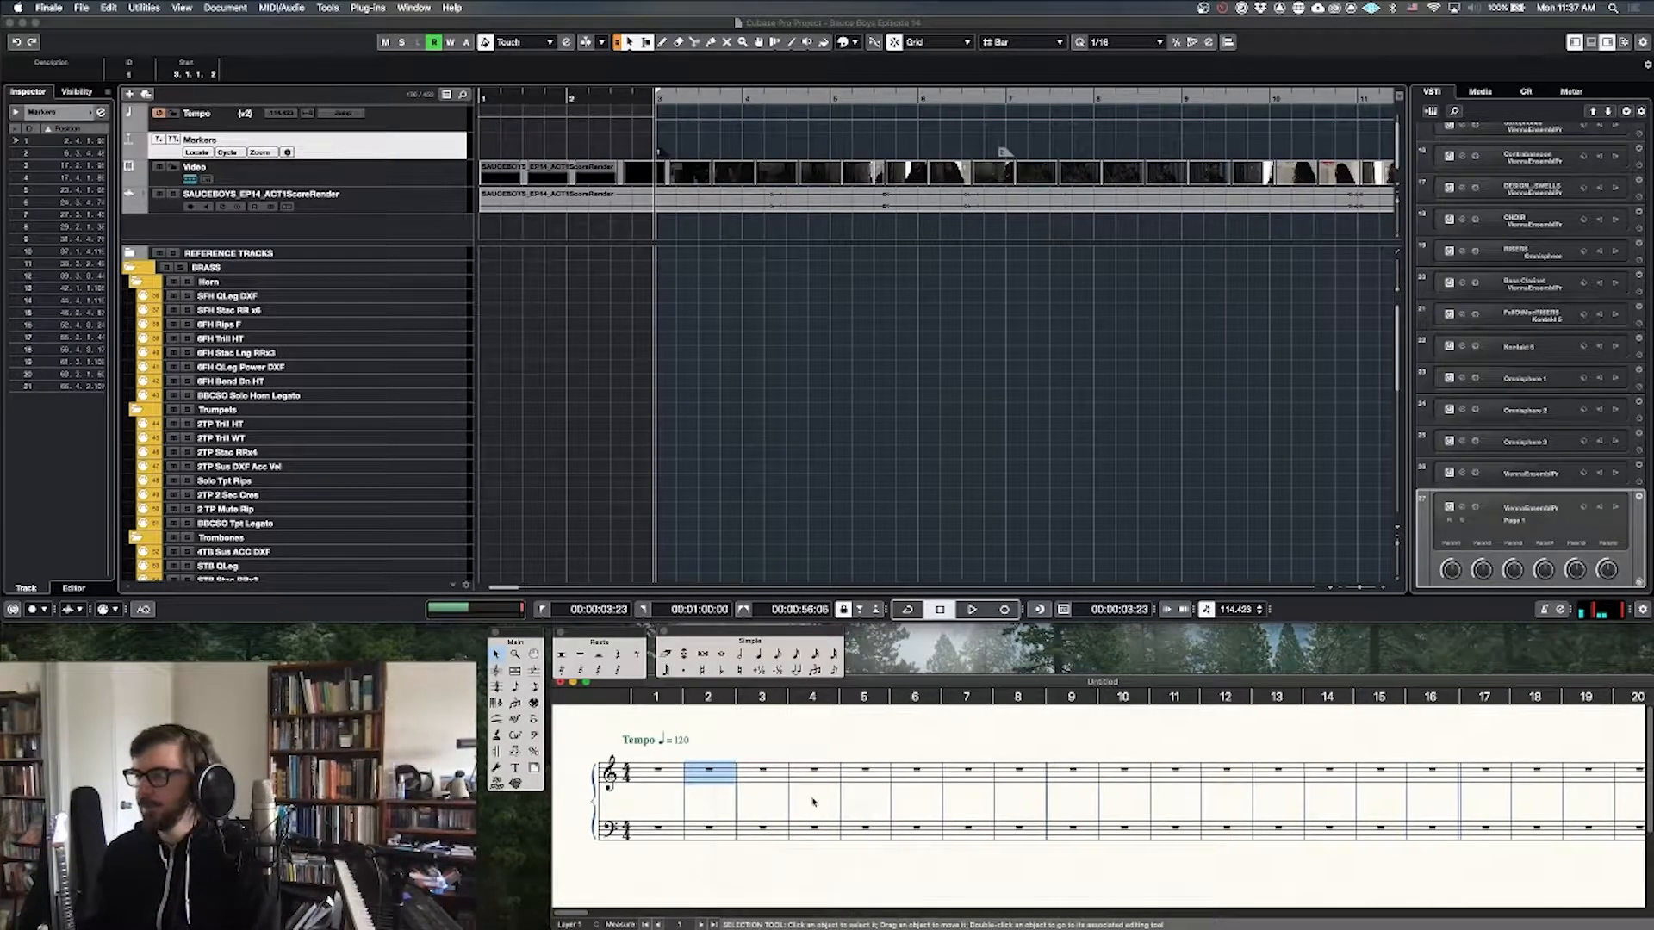
Step: Select measure 3 of the treble staff, and switch back to the Cubase project
click(761, 774)
click(772, 731)
click(748, 779)
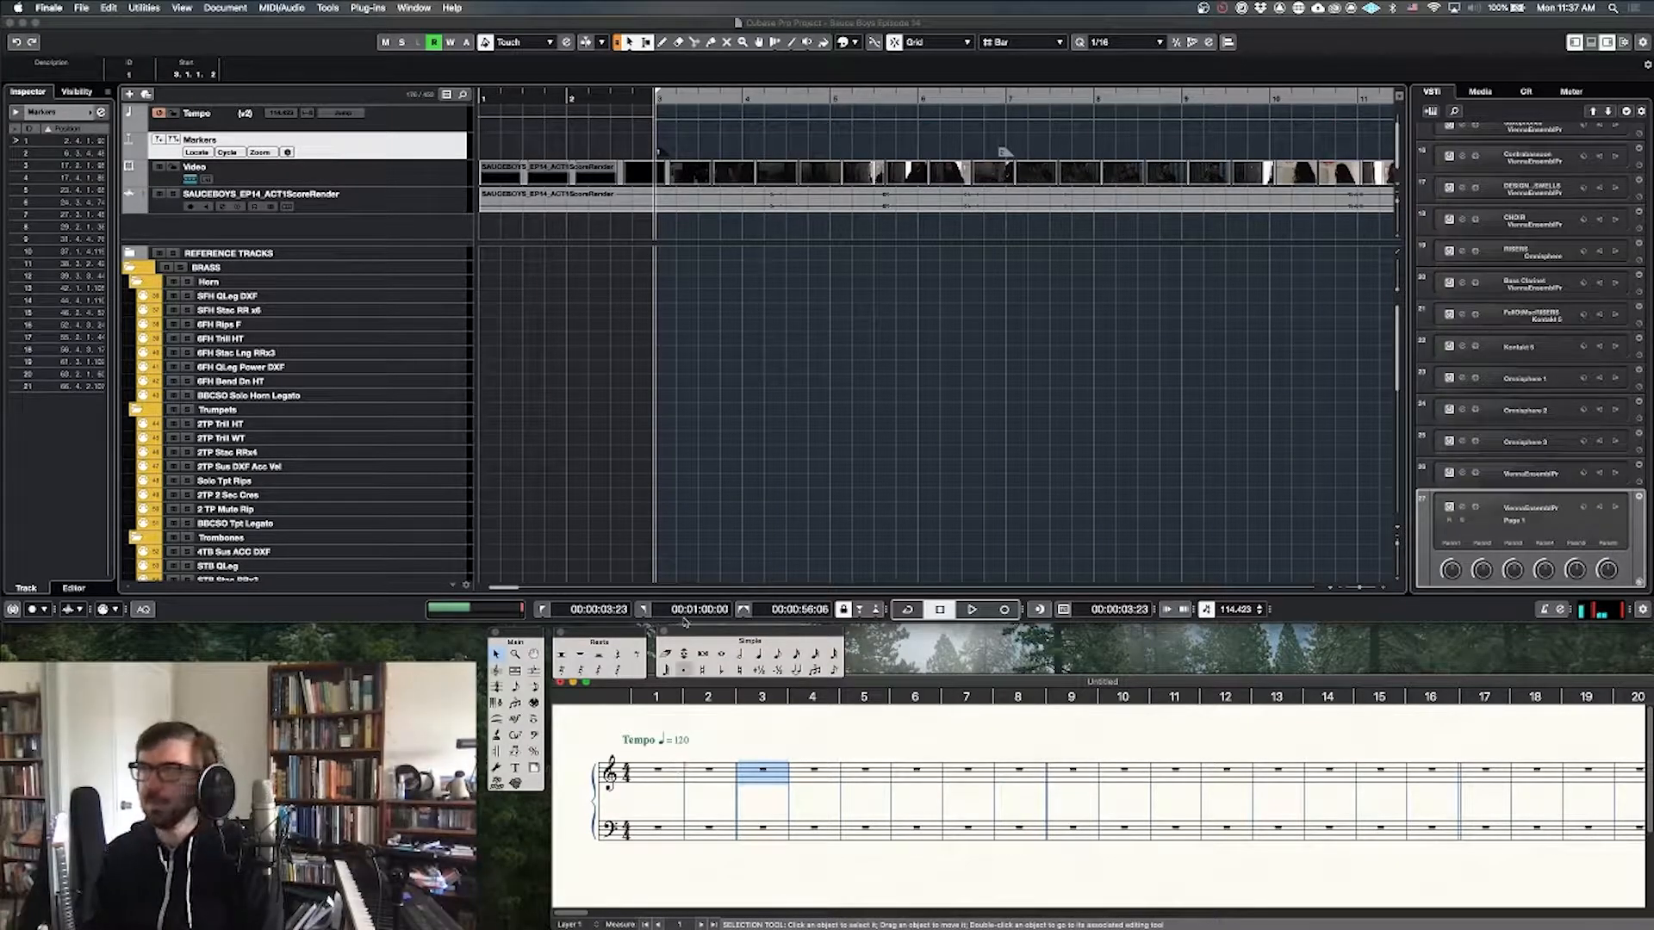
click(794, 316)
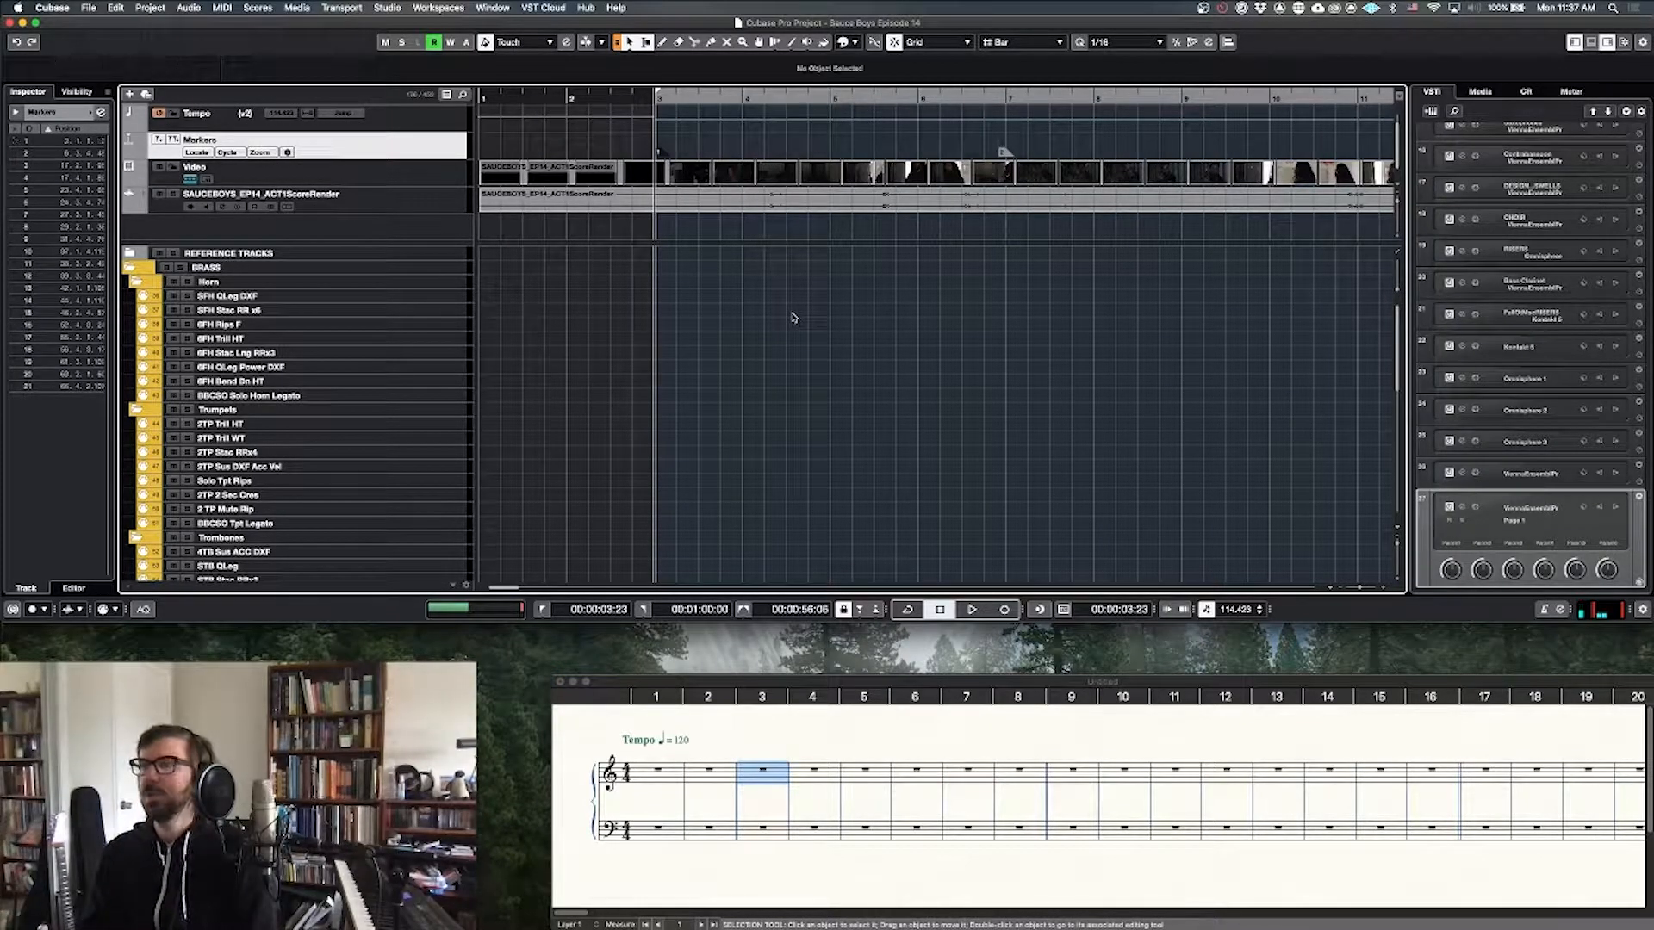
Step: Open the video player and play the cue from bar 3 to about 00:00:36:03
key(space)
key(F8)
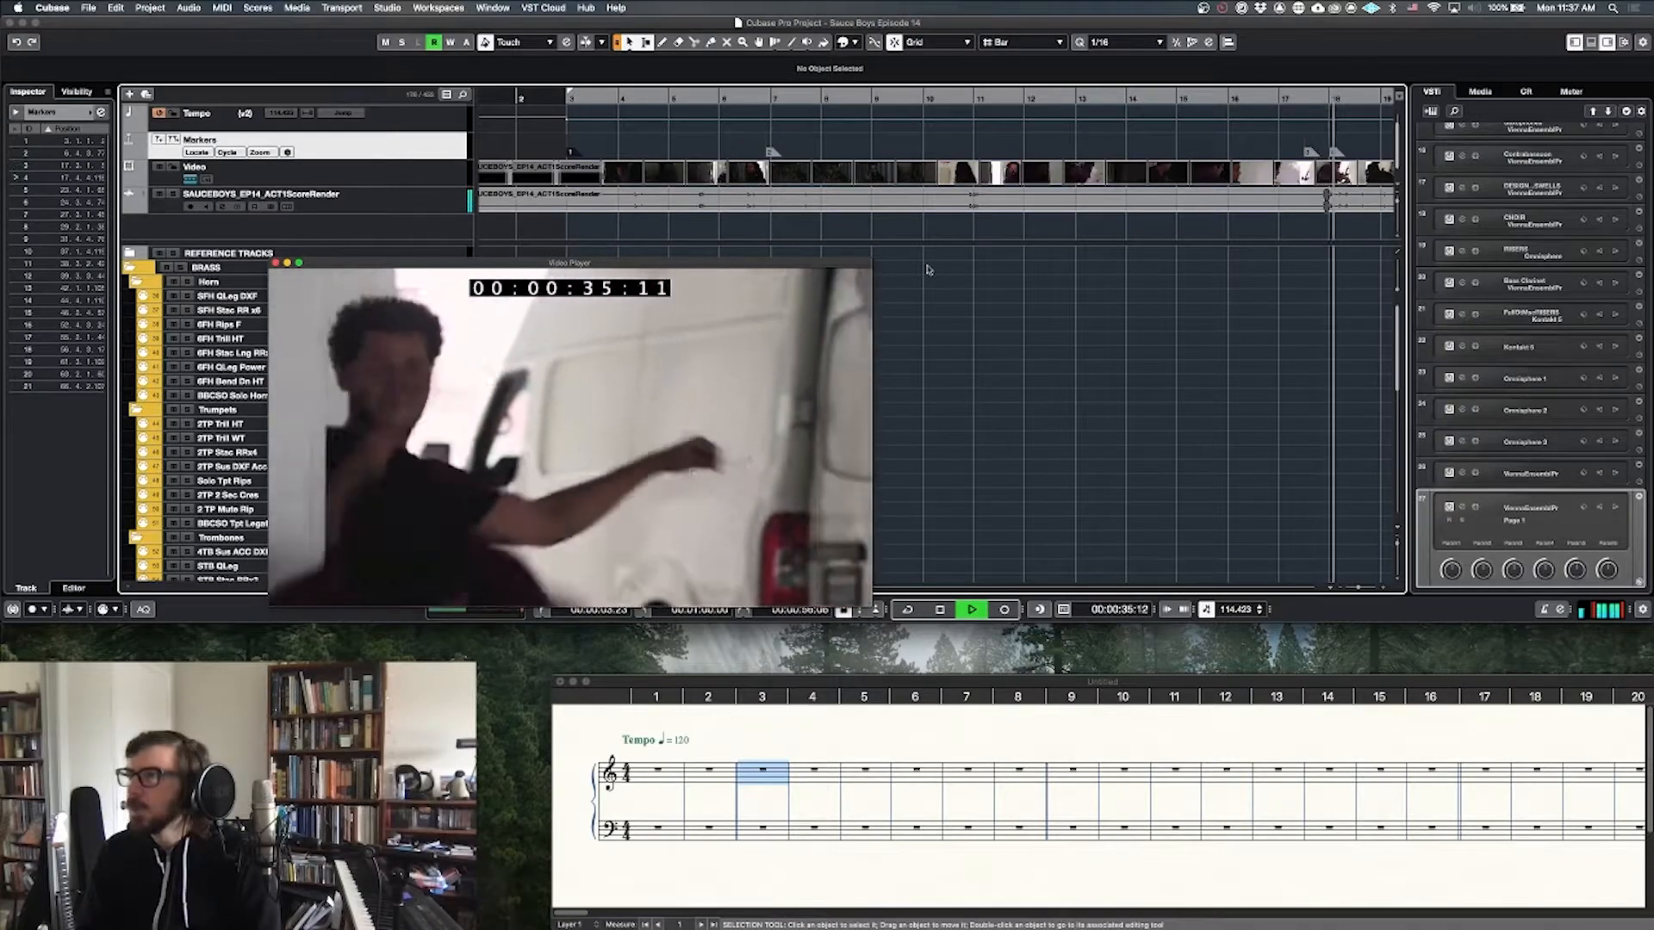
key(space)
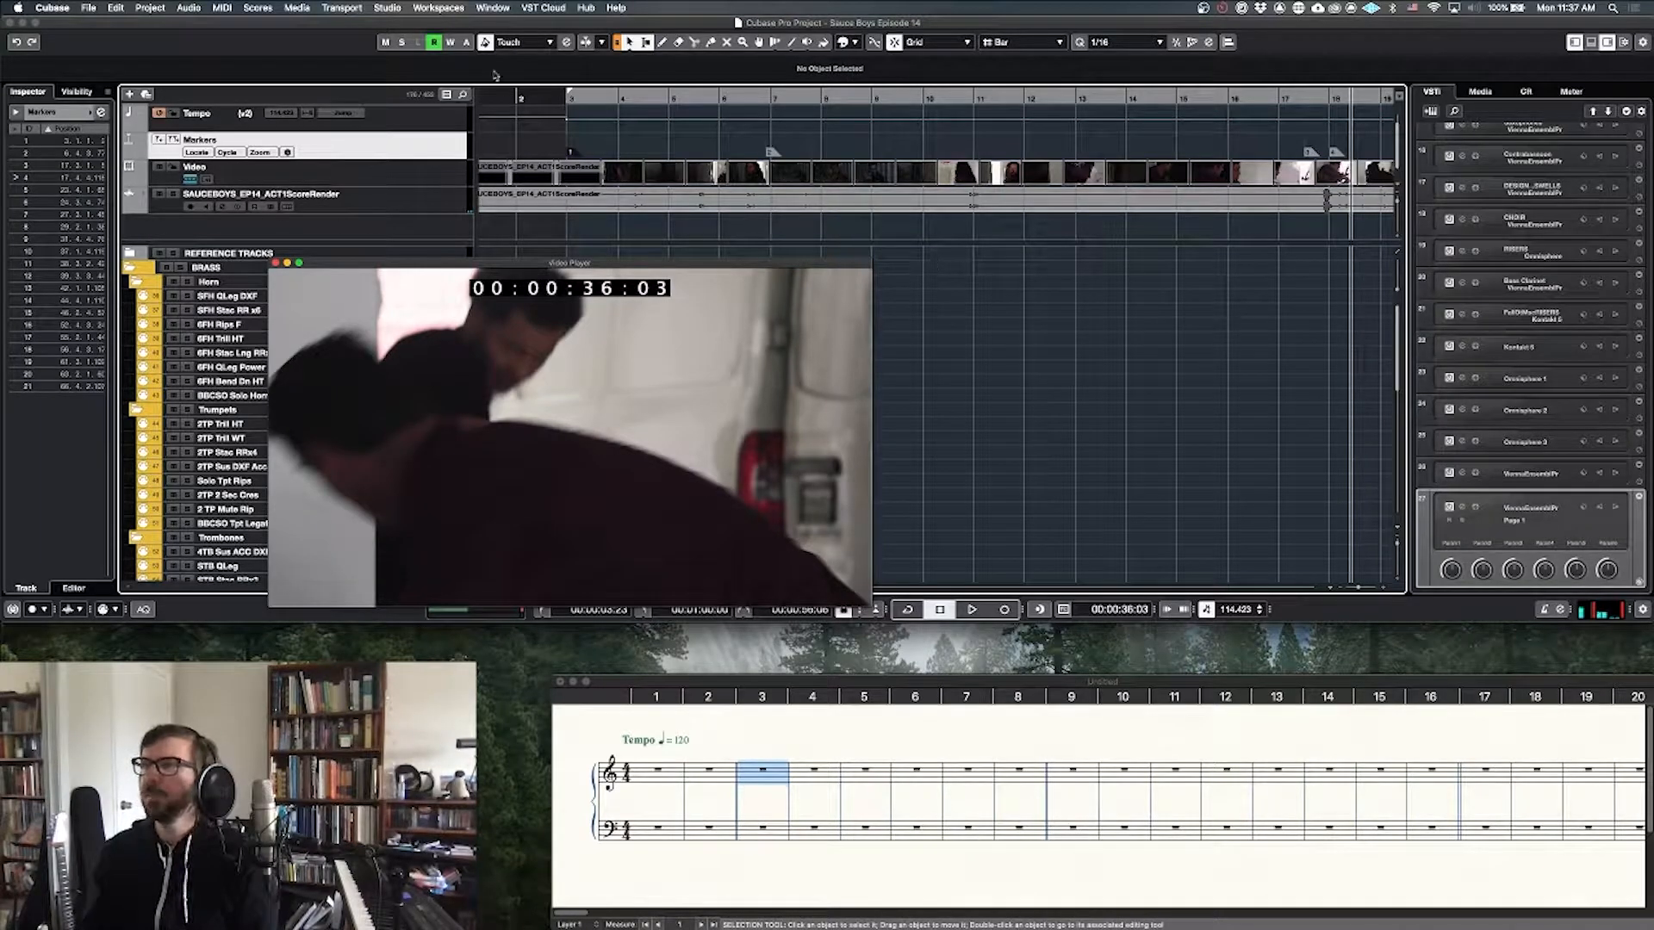
Step: Scrub through the video from about 00:00:05:26 past 00:00:27:26 to the frame at 00:00:35:06
mouse_move(622, 99)
mouse_down()
mouse_move(561, 100)
mouse_move(633, 111)
mouse_up()
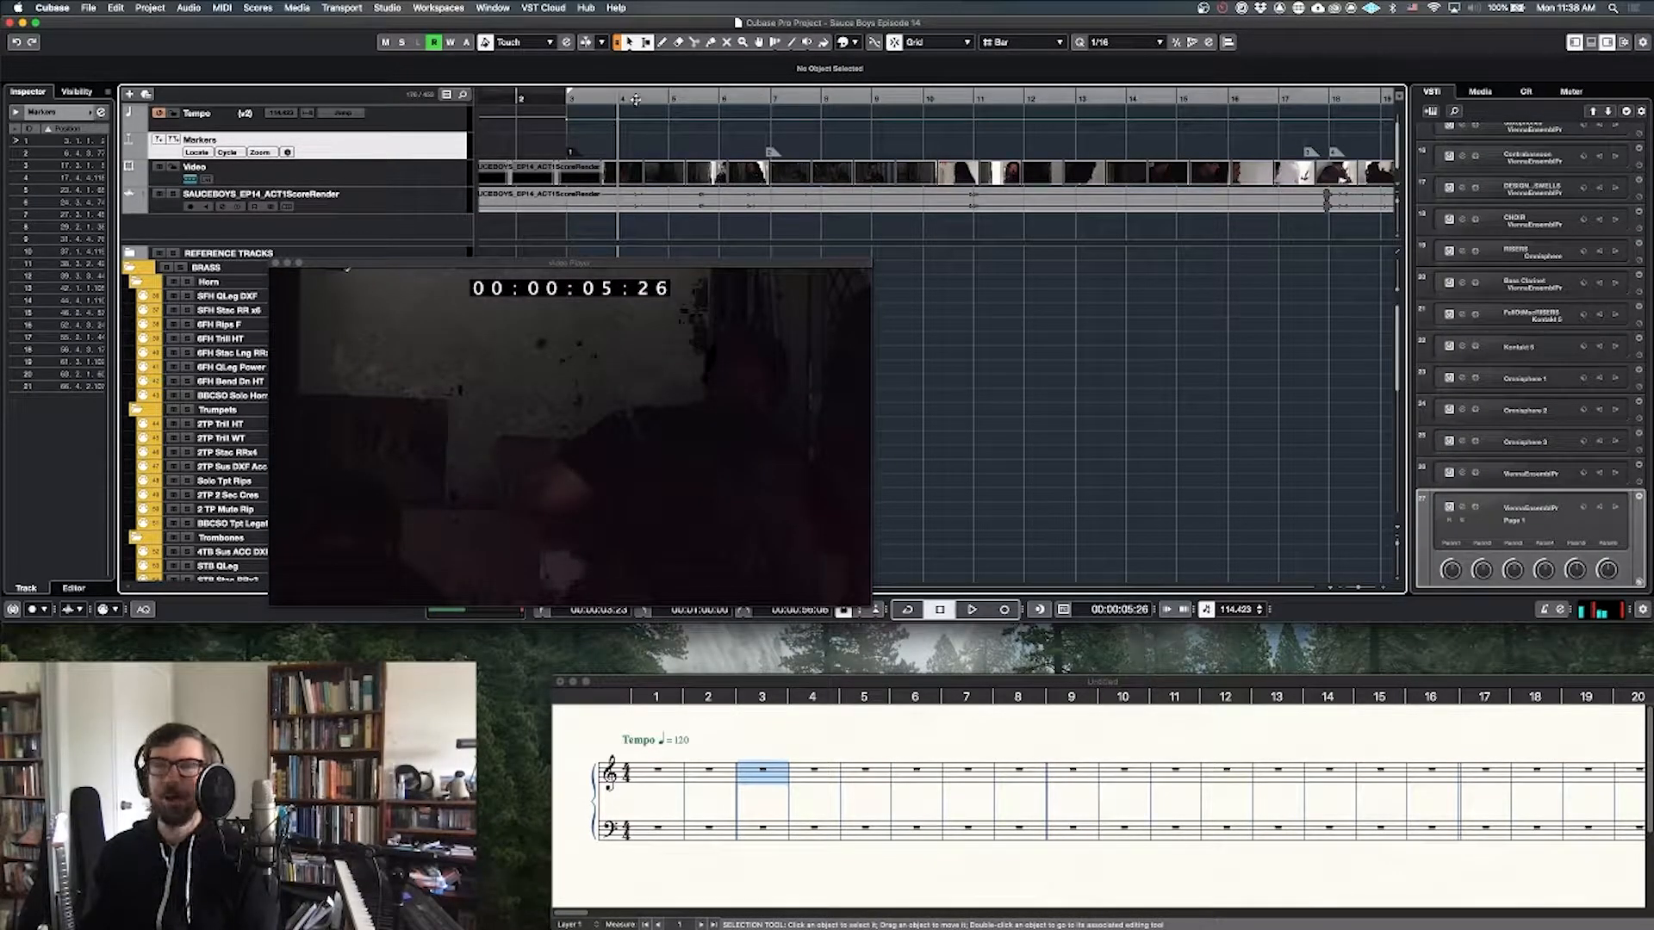
drag(620, 101, 1151, 104)
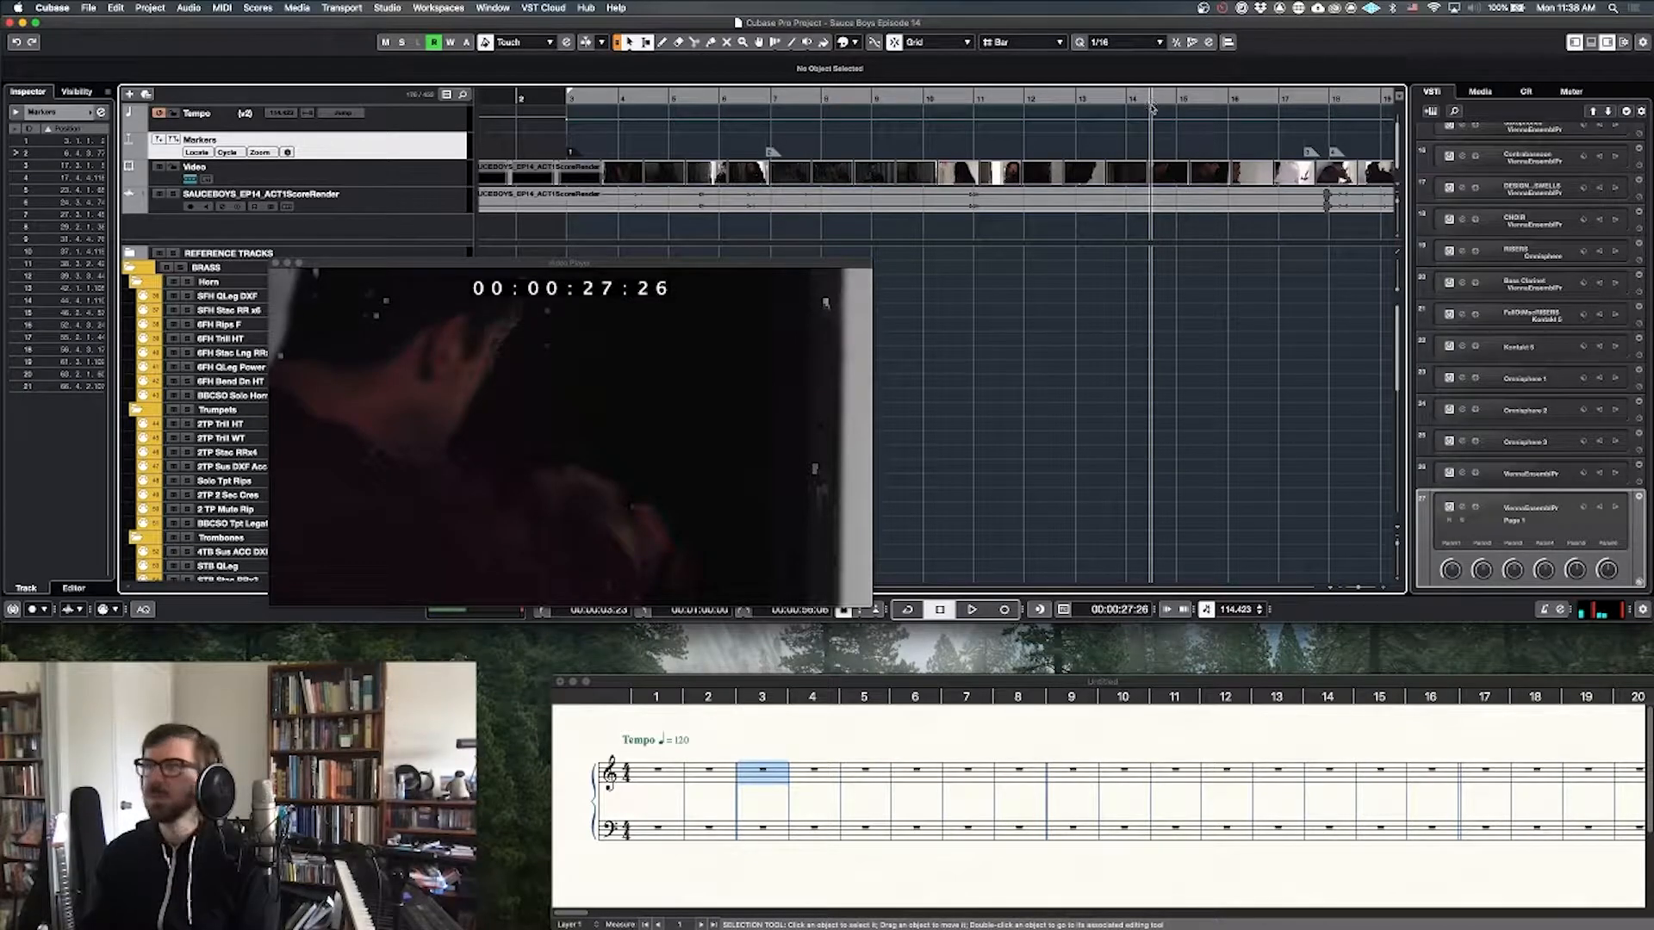
drag(1151, 106, 1321, 111)
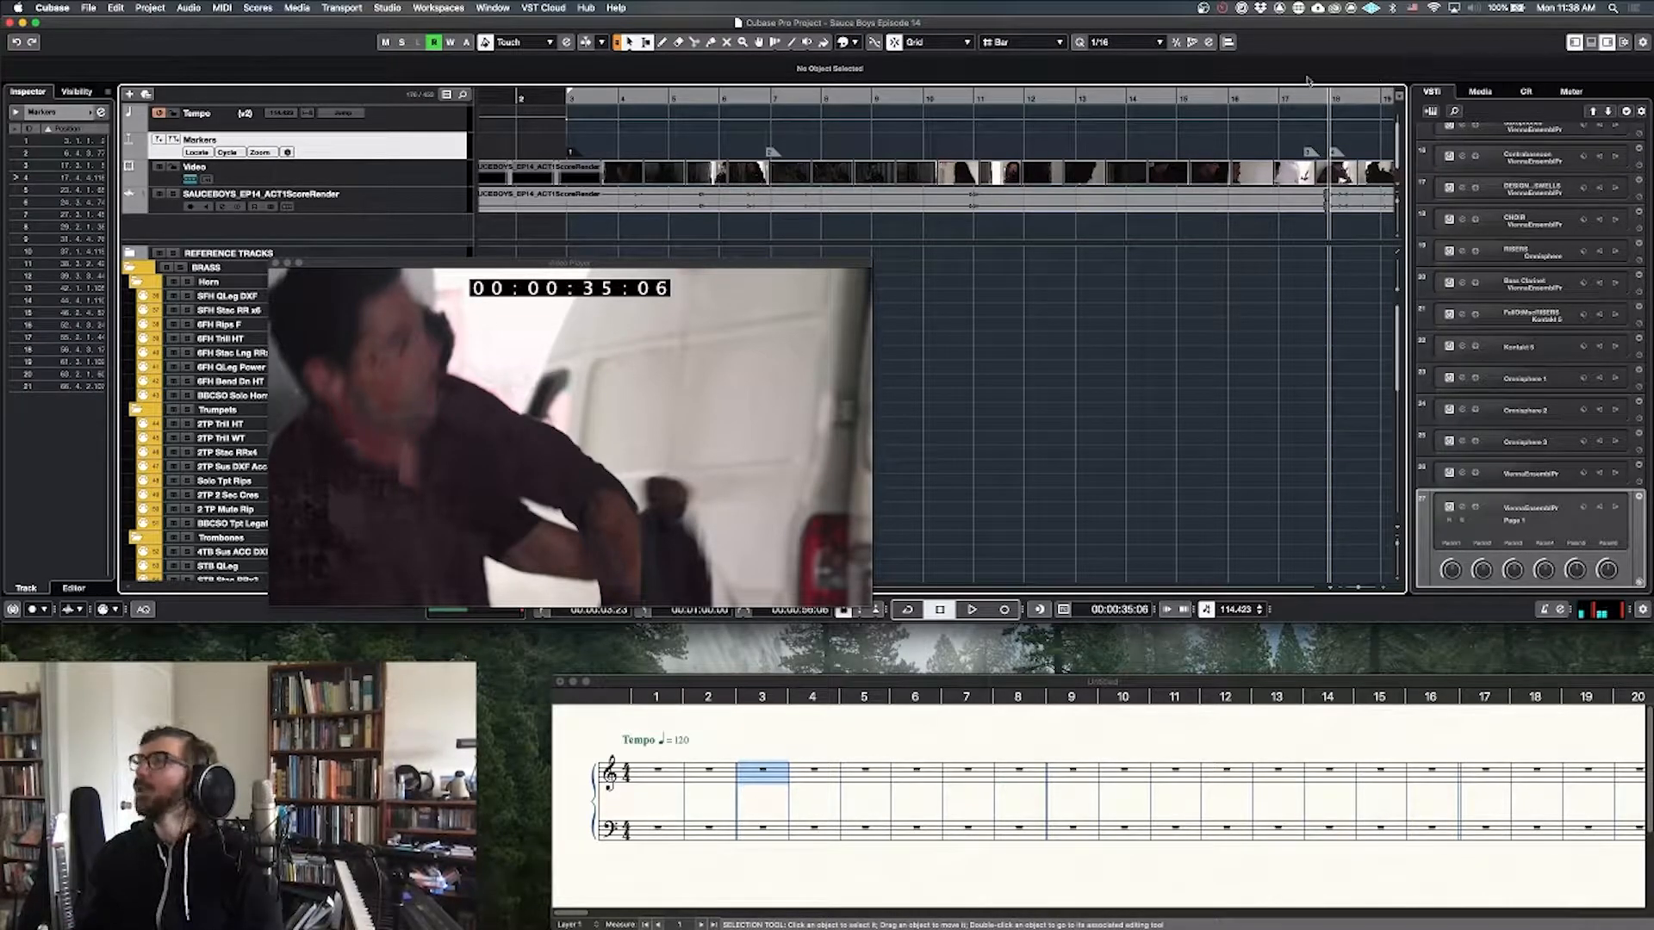
Step: Warp the start of bar 18 slightly earlier, onto the audio hit near 00:00:35:06, with the Time Warp tool
key(h)
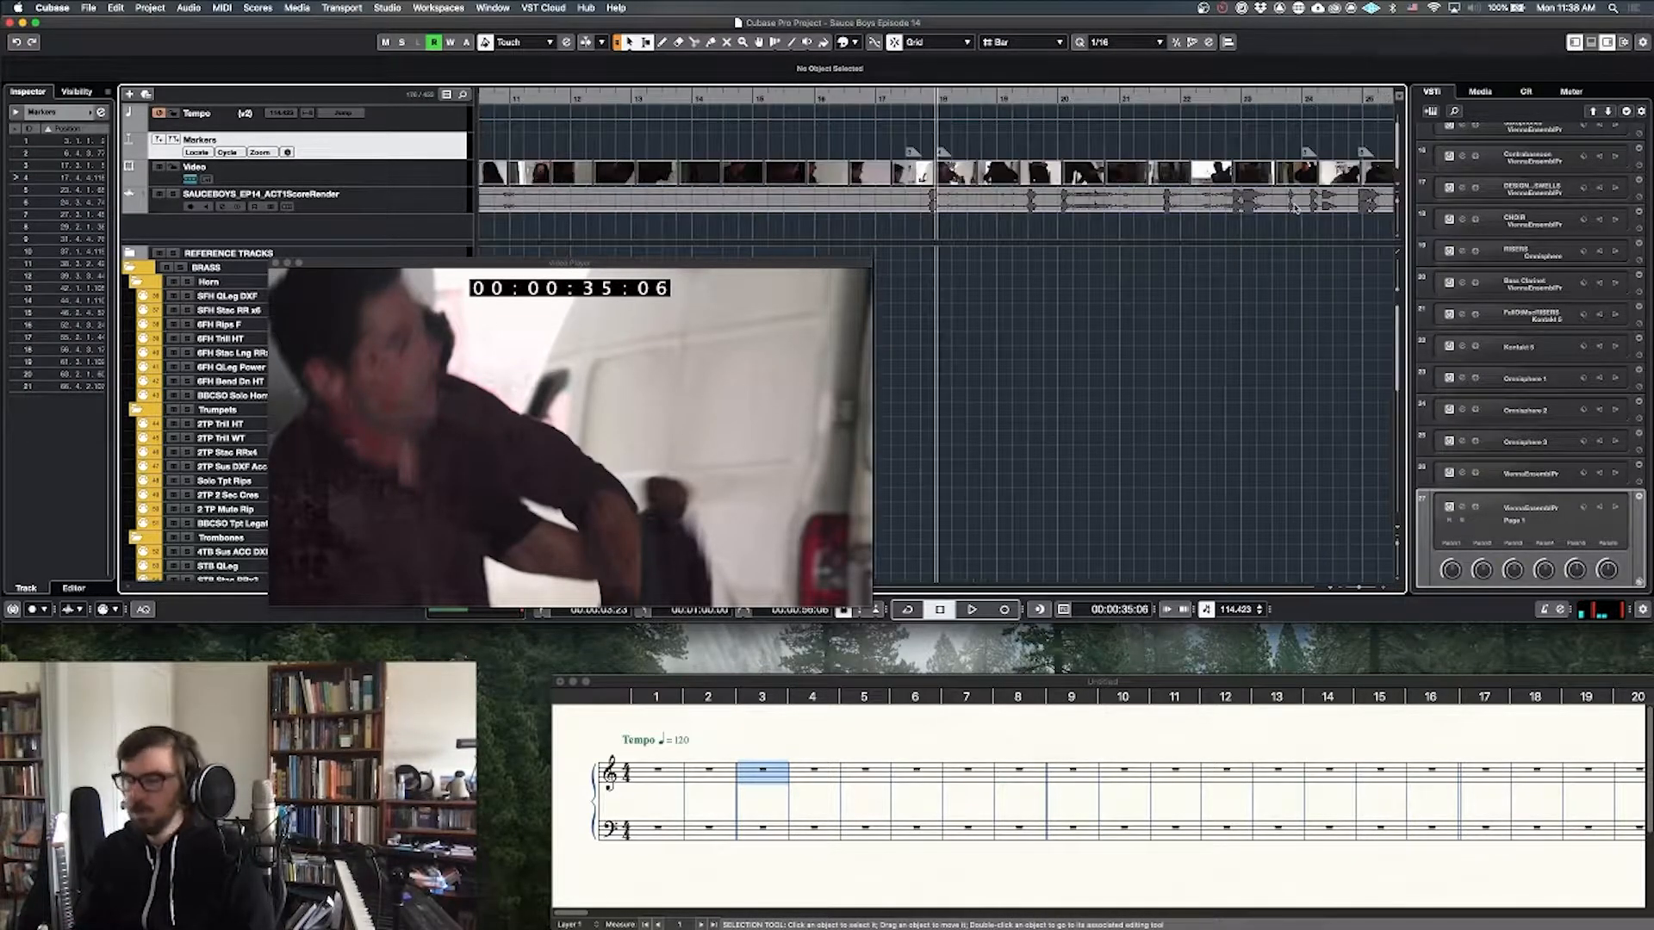
scroll(1292, 204, right, 4)
scroll(1015, 183, left, 2)
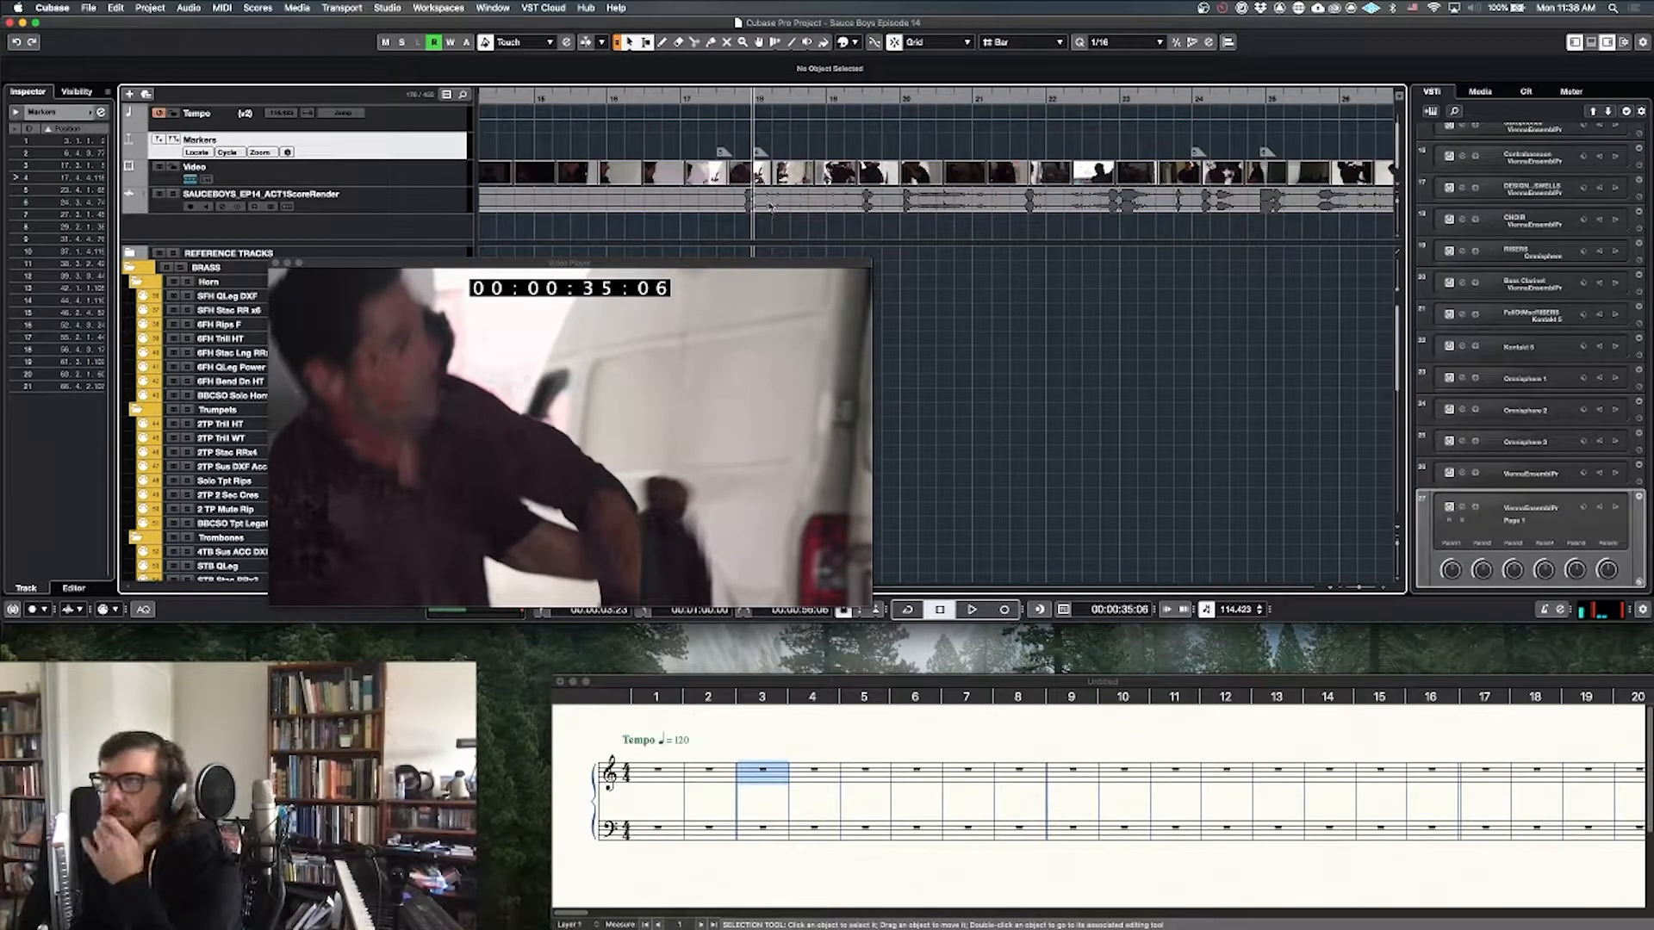
scroll(808, 181, left, 3)
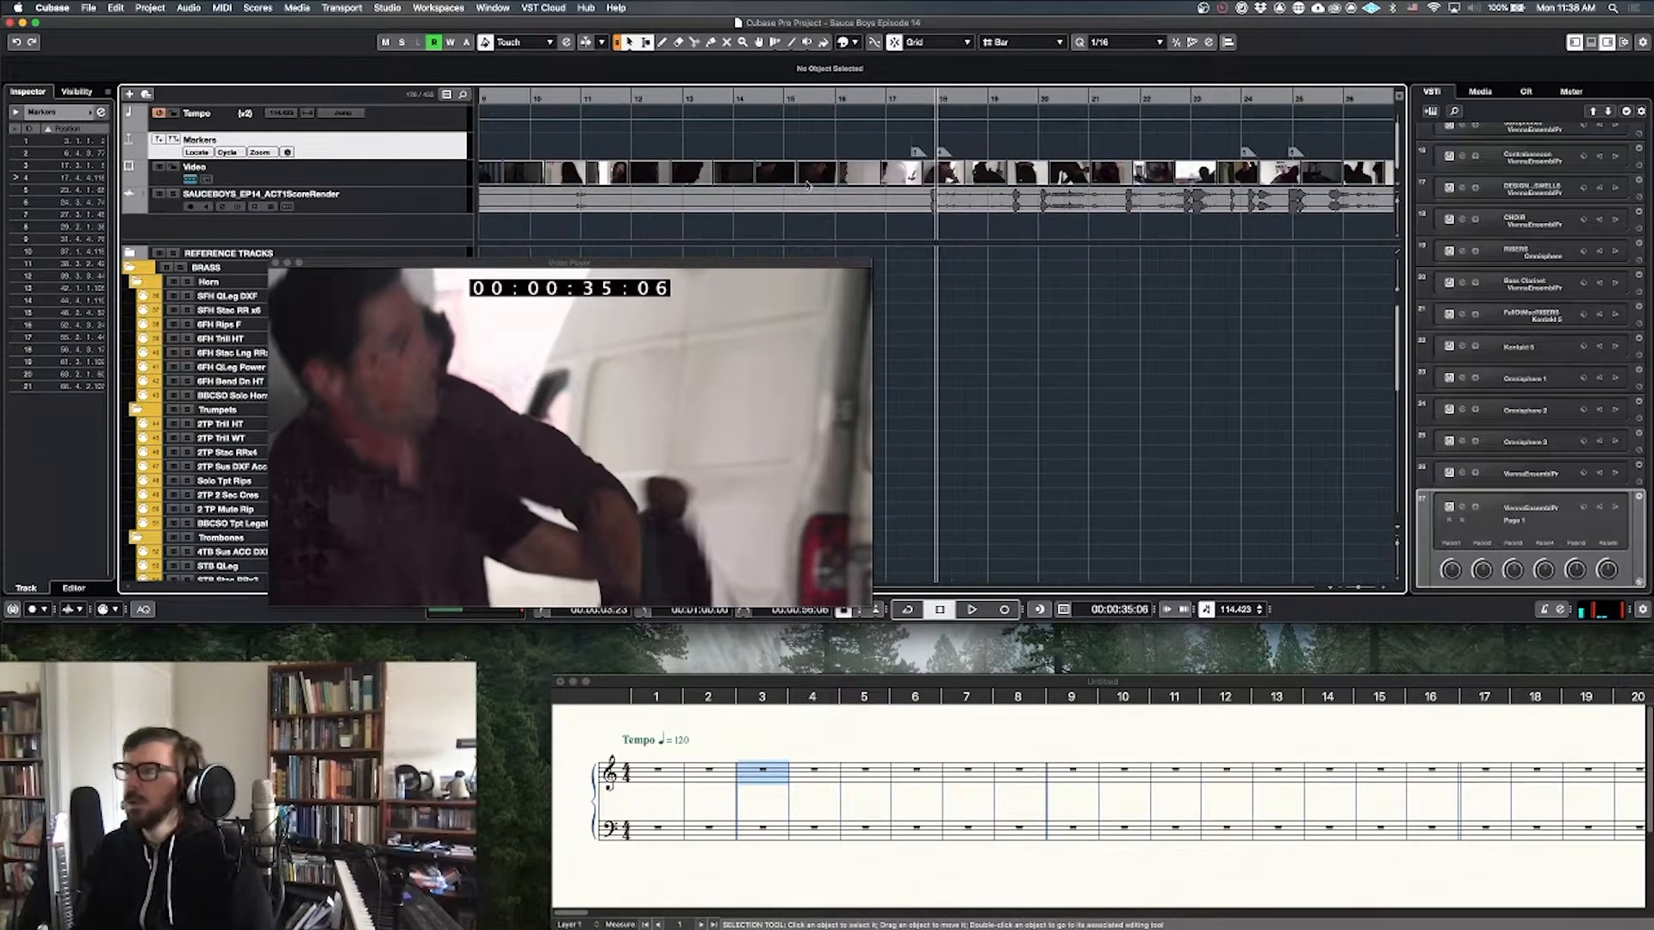
key(g)
key(g)
key(g)
key(g)
scroll(807, 181, left, 2)
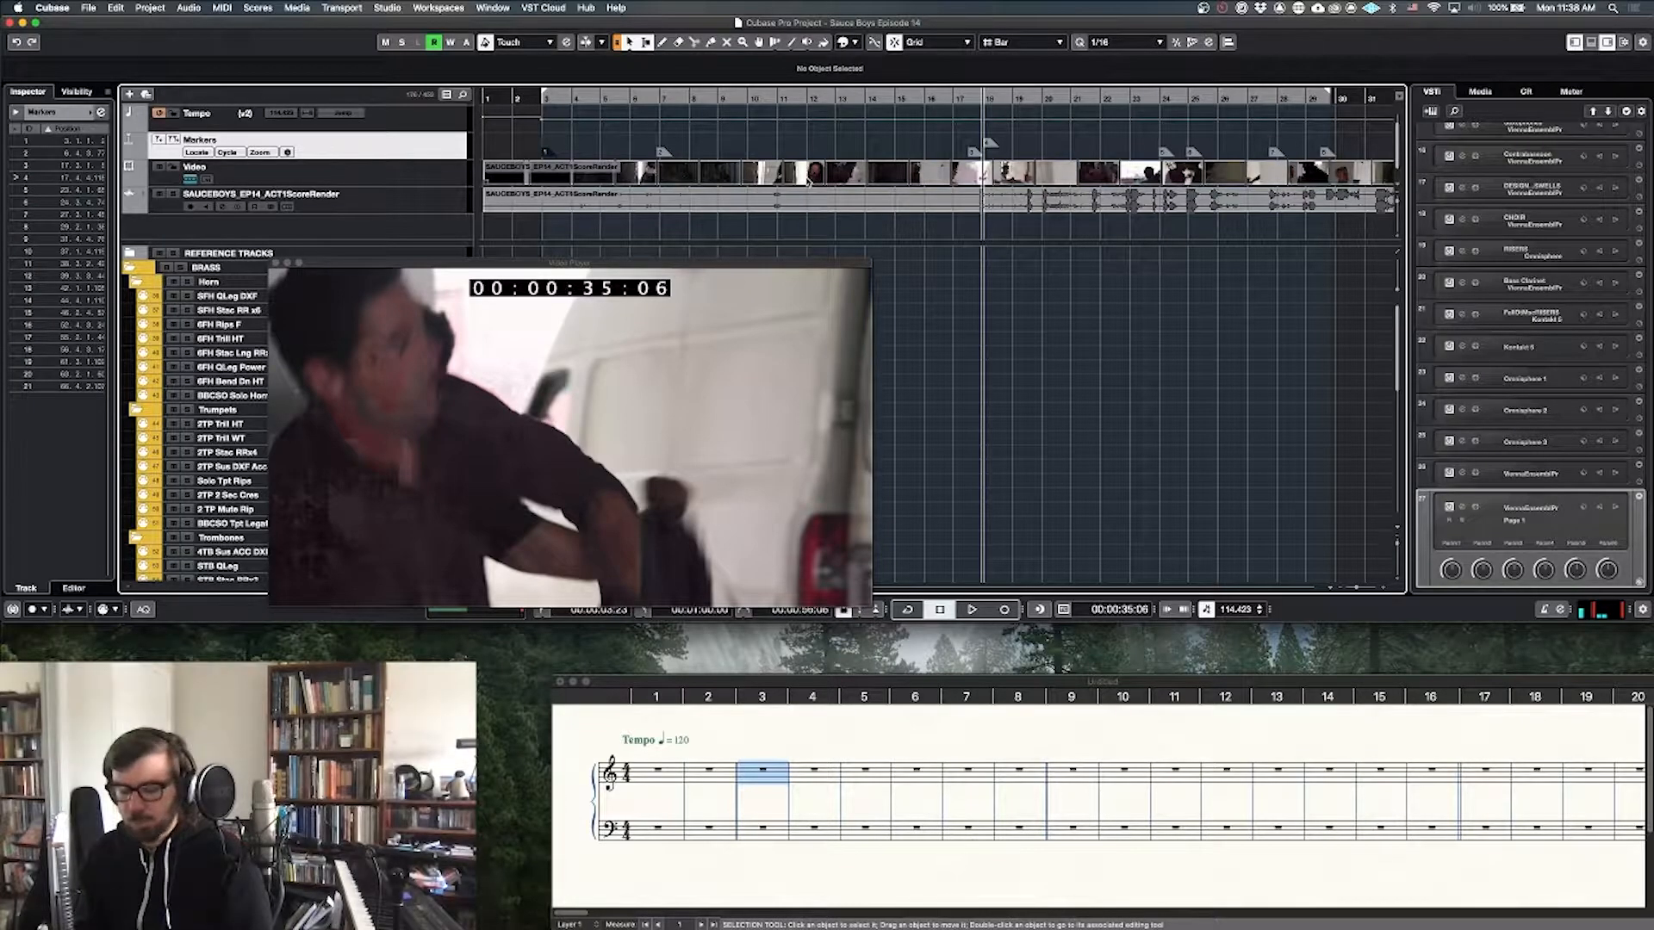
key(h)
key(h)
key(h)
key(h)
key(h)
key(h)
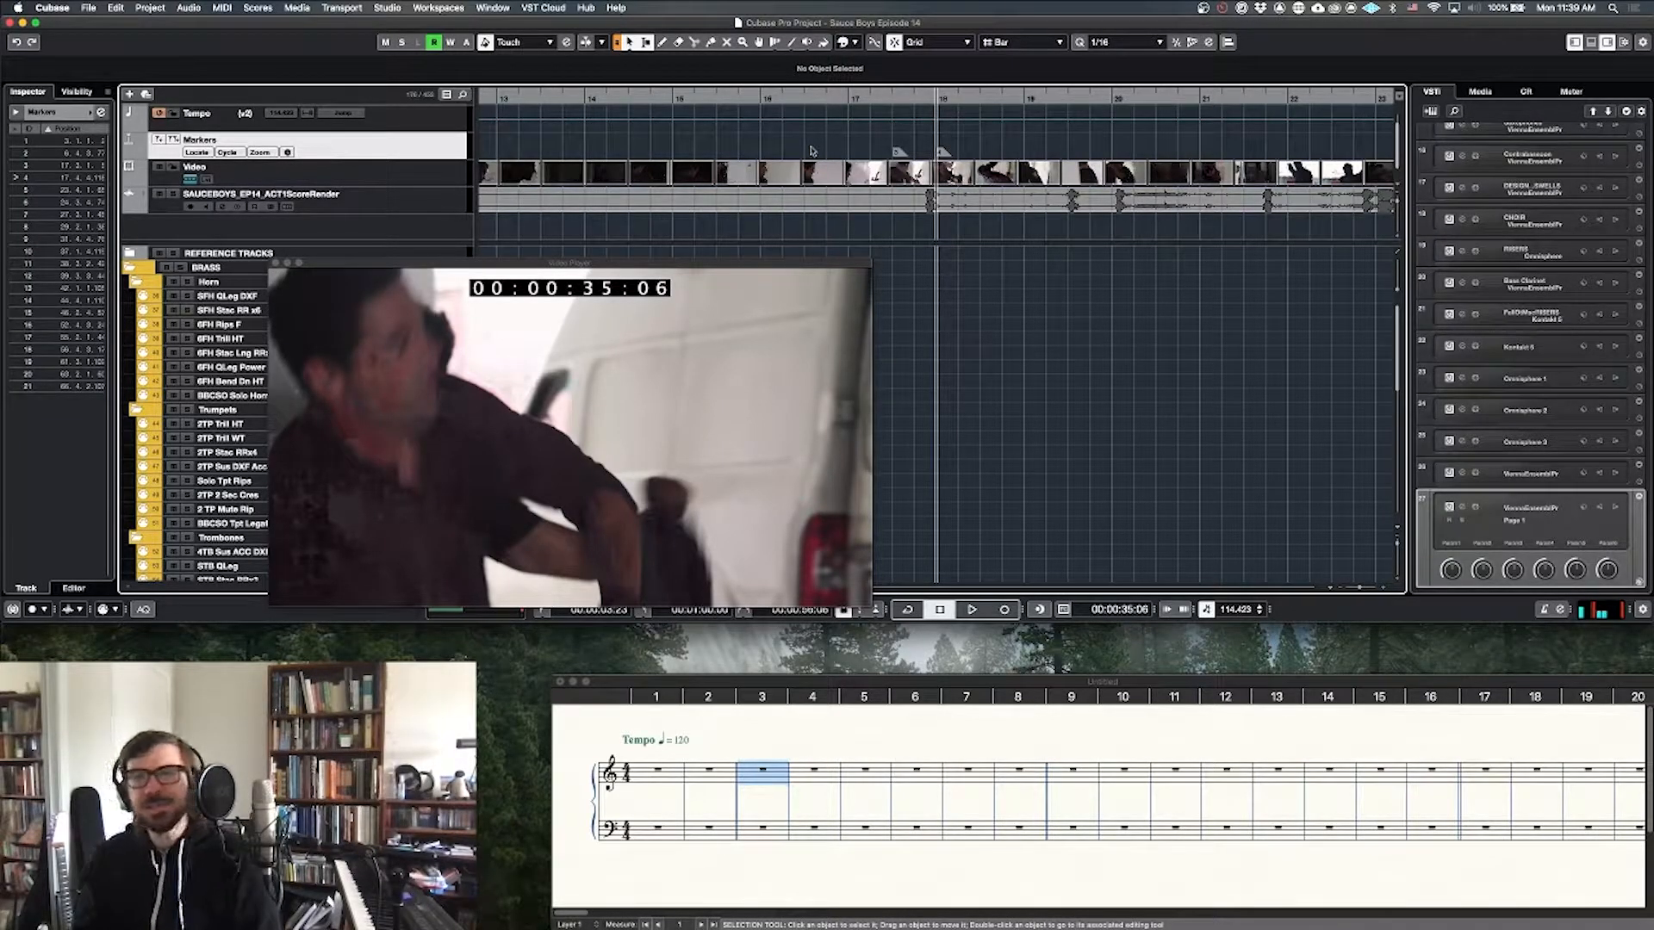
click(773, 42)
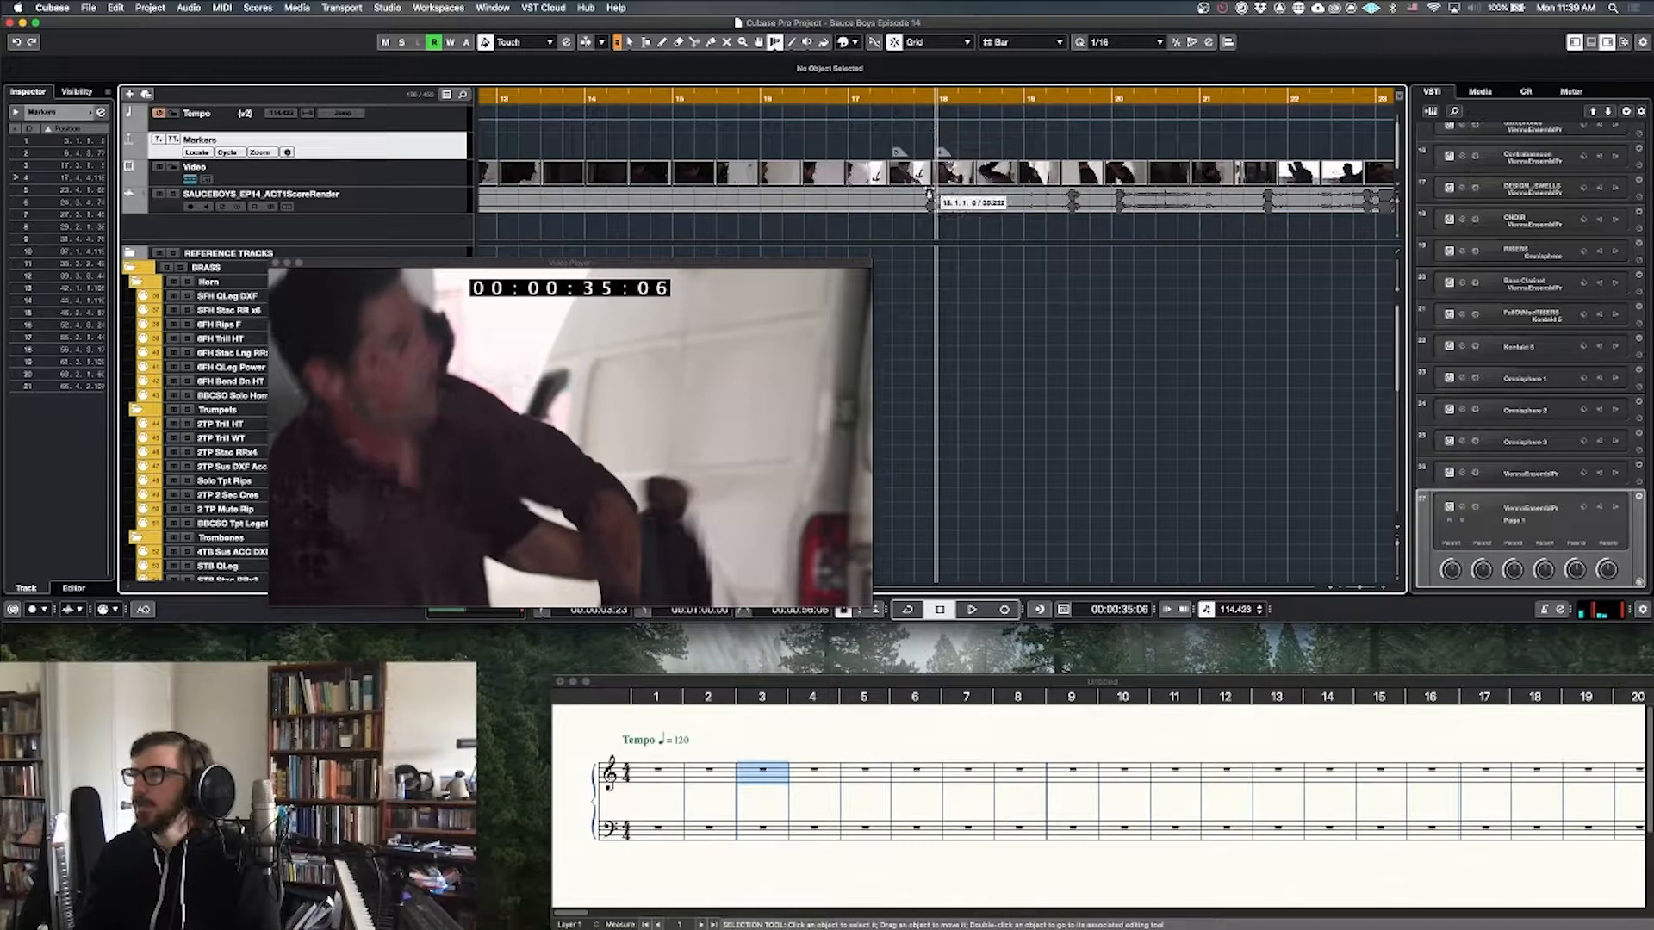
drag(937, 148, 1102, 100)
click(980, 99)
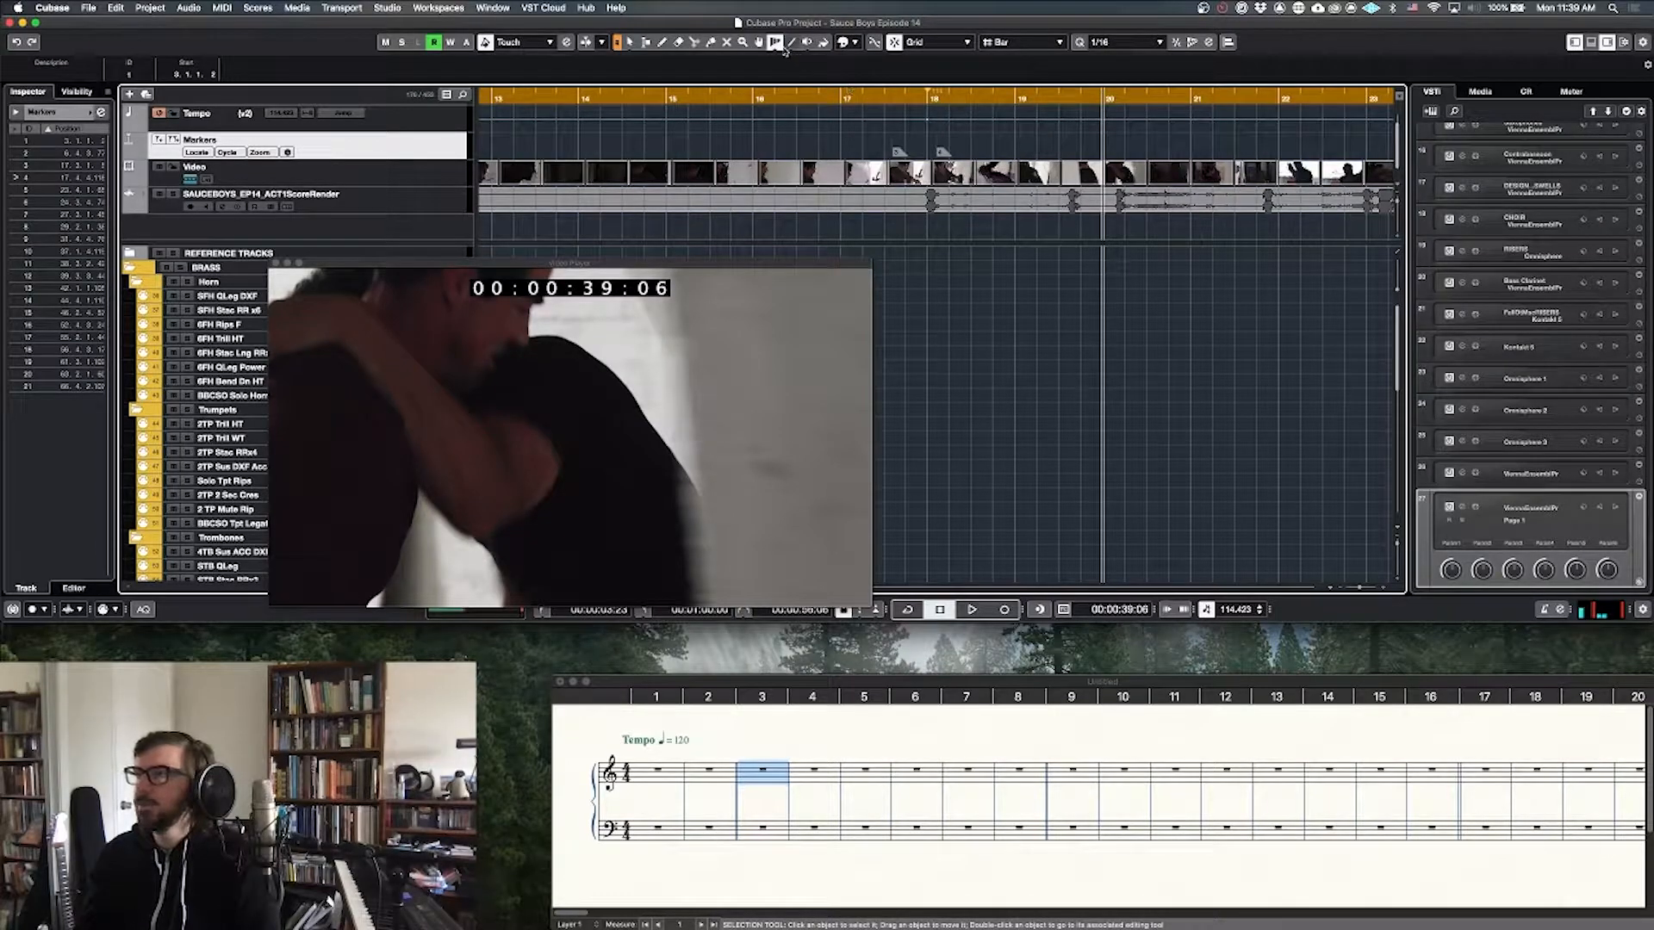
Step: Return to the selection tool, move the cursor to the start of bar 3, and select the Tempo track's bar 3 tempo entry
click(630, 42)
scroll(560, 135, left, 10)
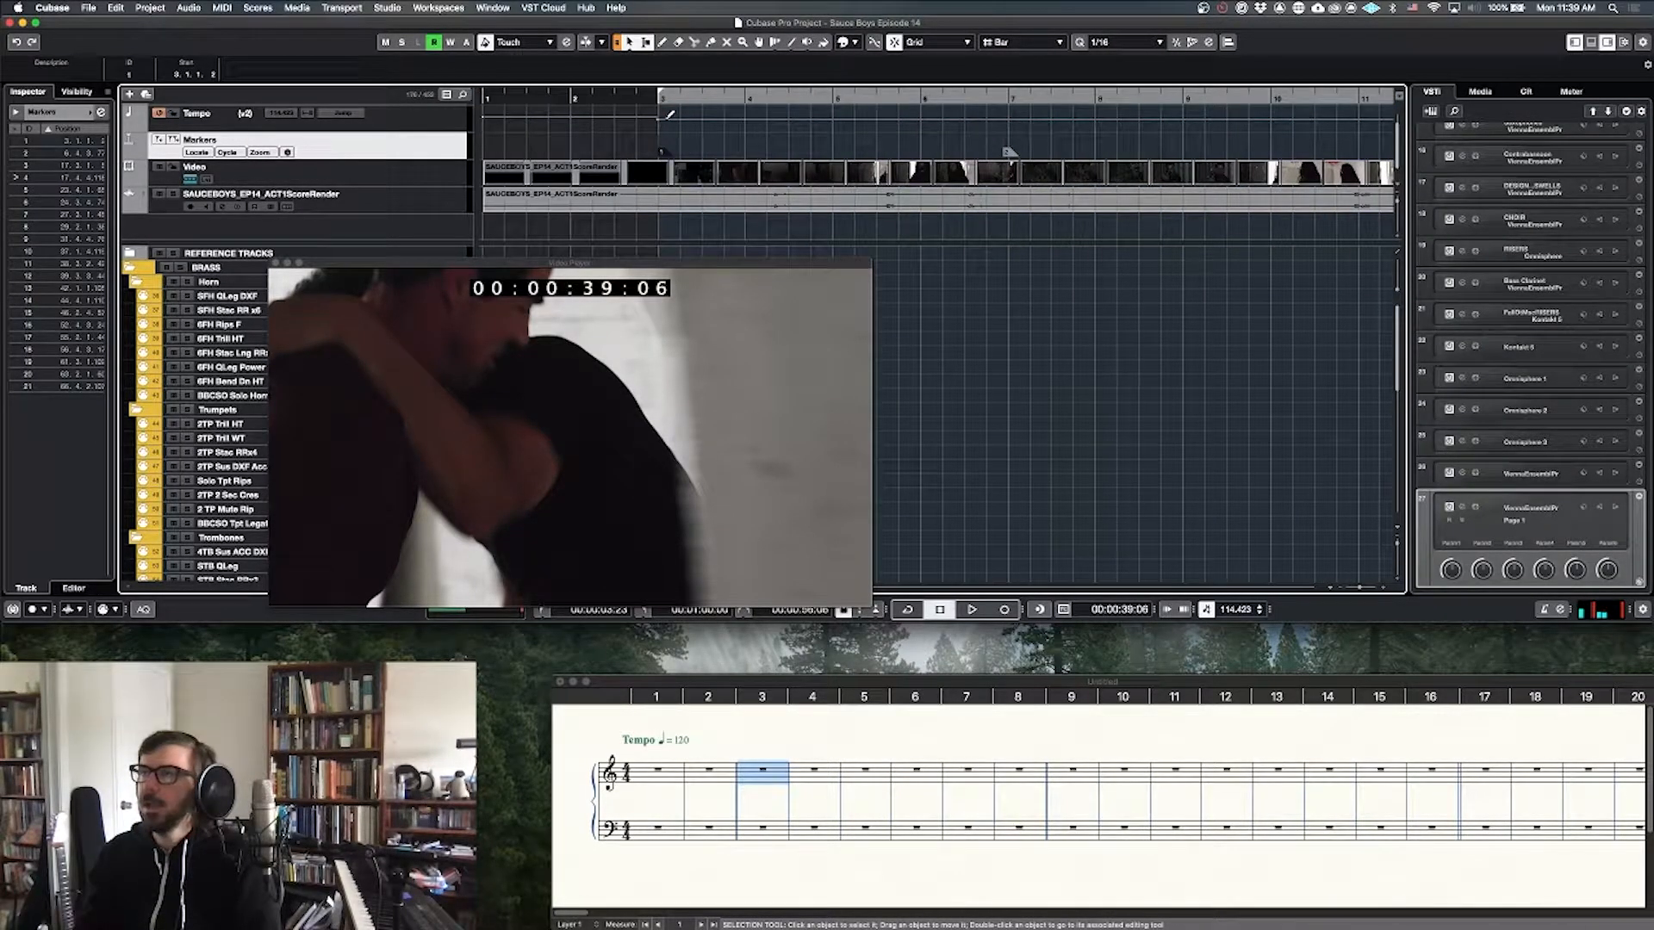
click(459, 121)
click(659, 94)
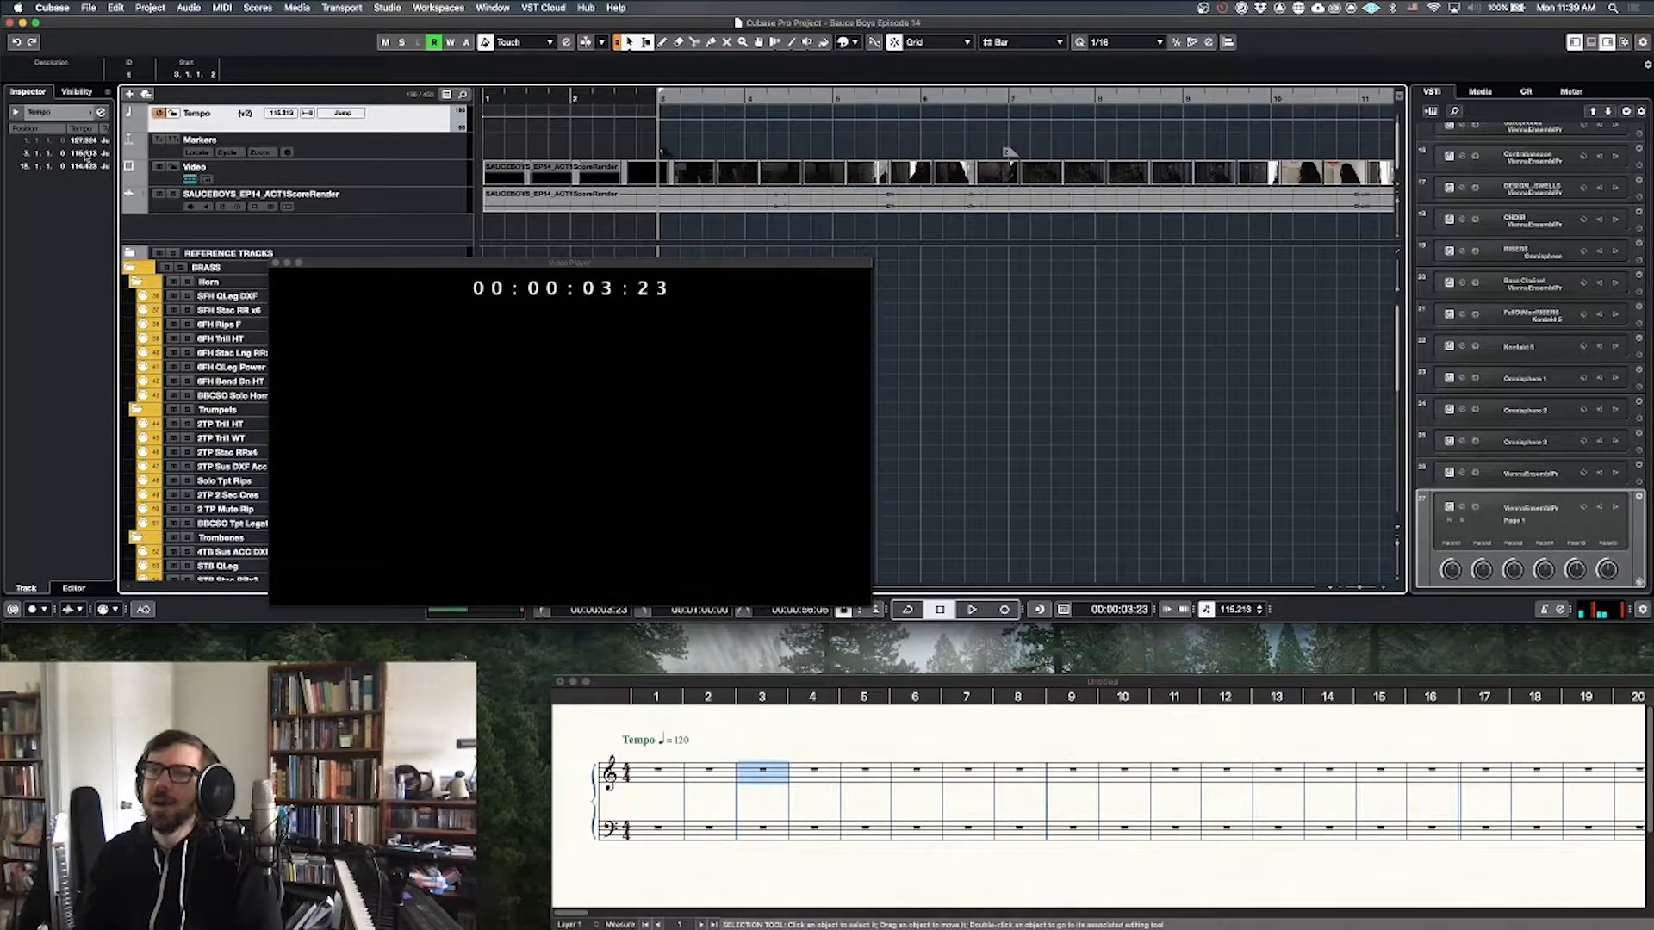
click(100, 153)
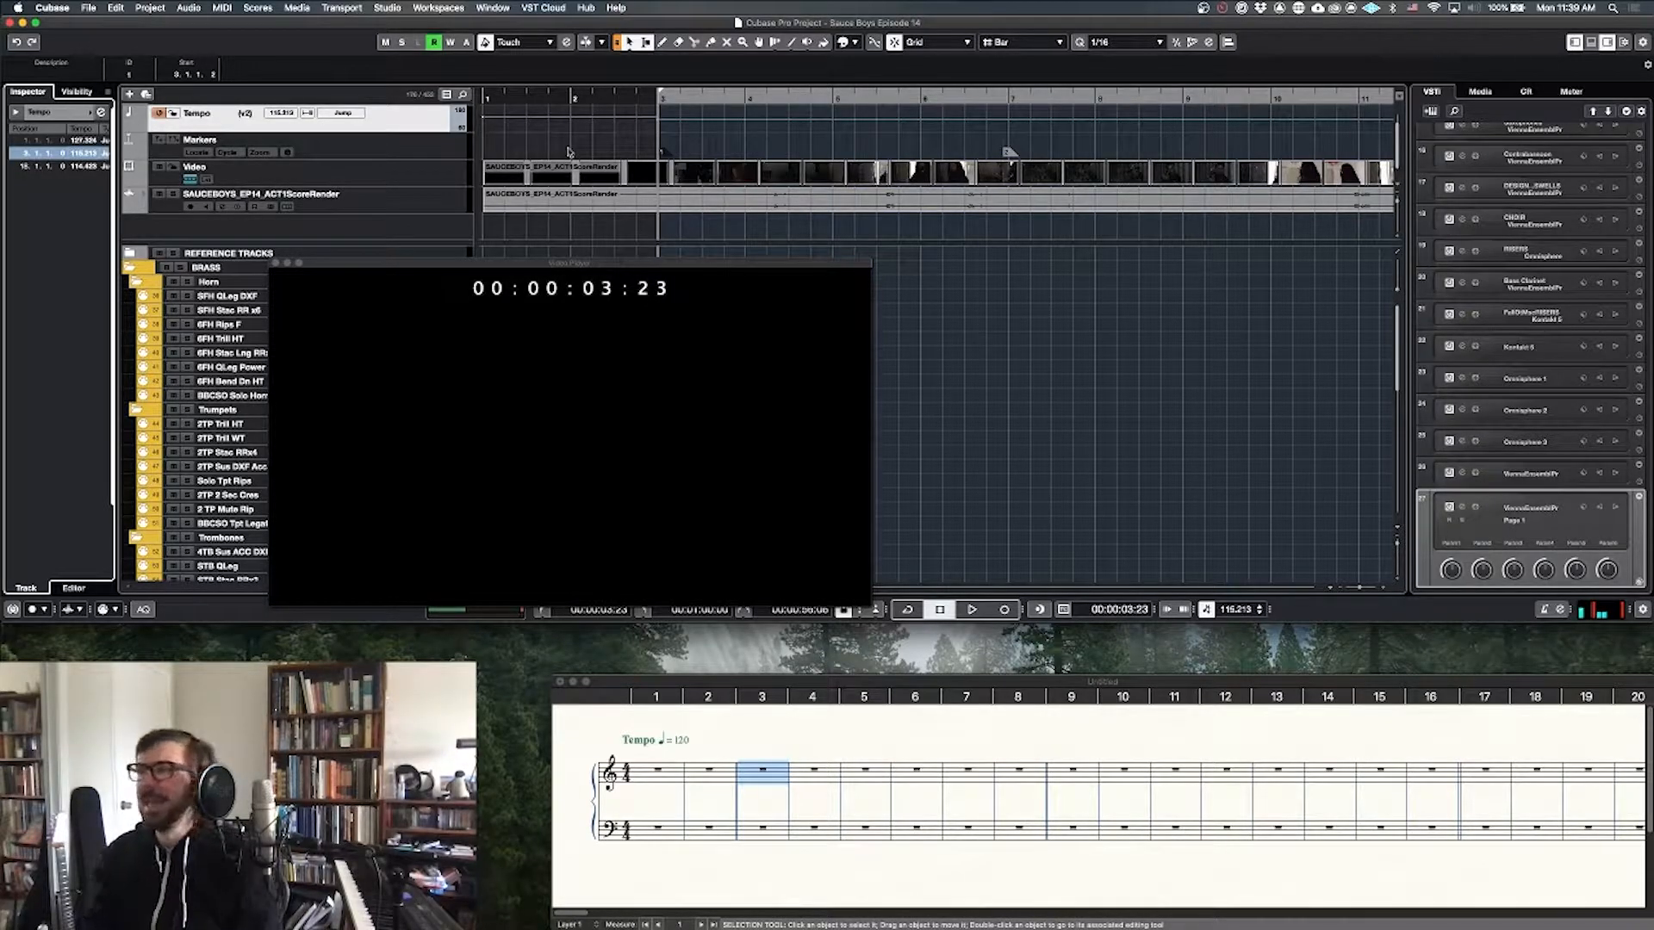
Step: Switch to Finale and change the barlines at the ends of measures 8 and 16 back to normal barlines
key(g)
key(g)
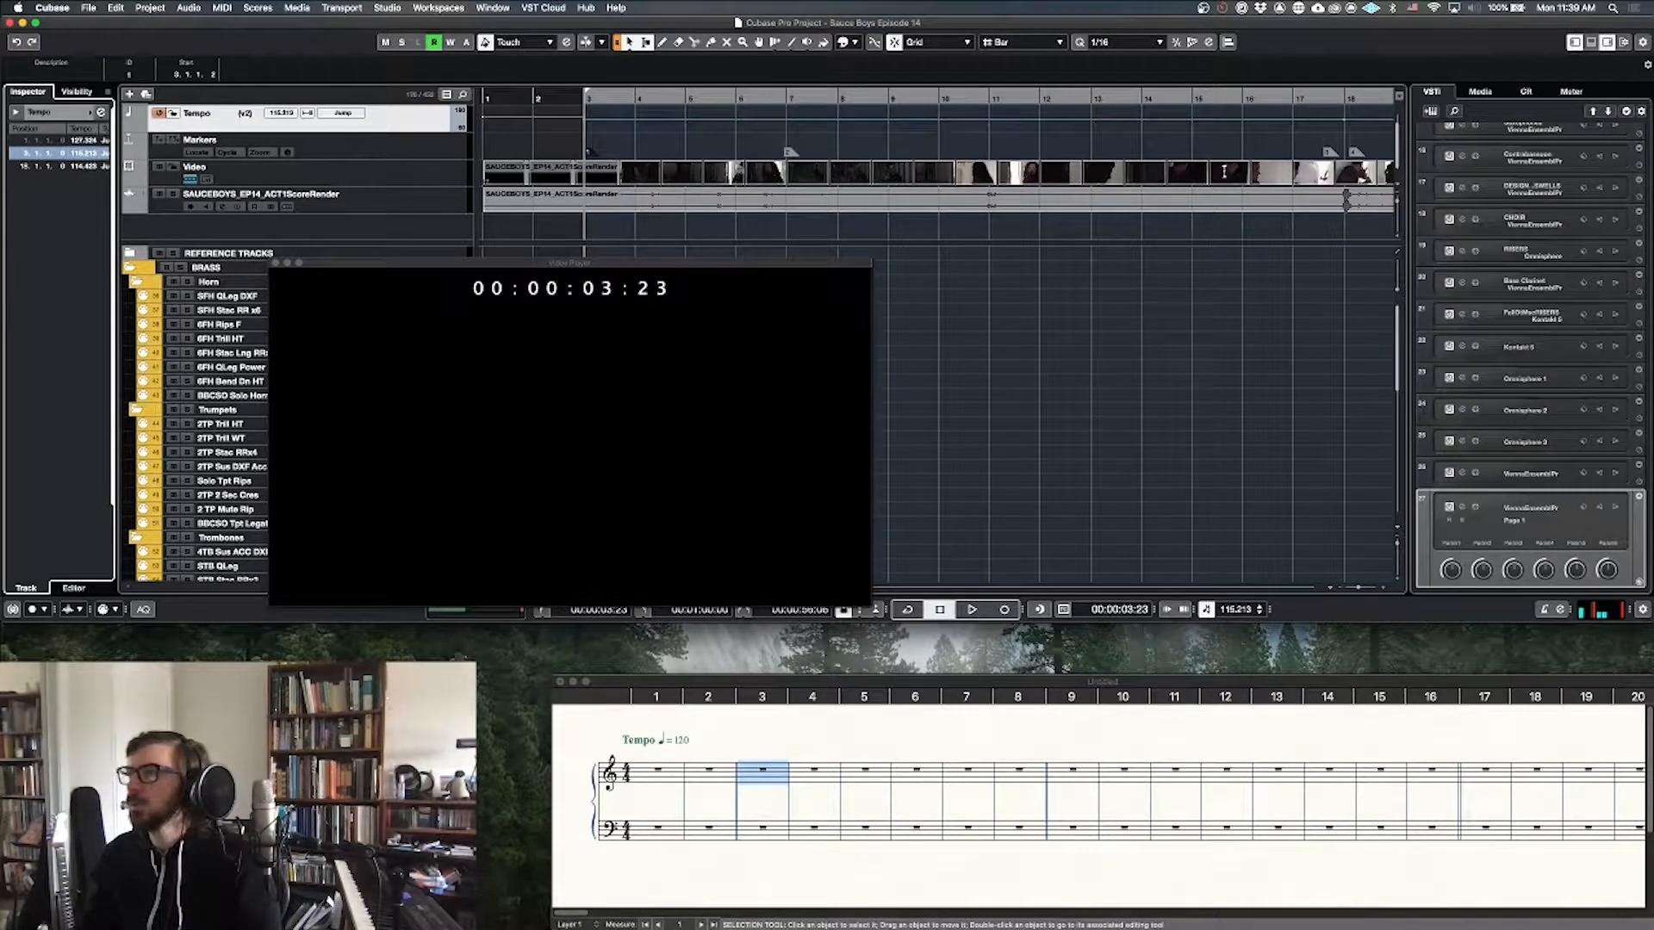
scroll(999, 134, right, 3)
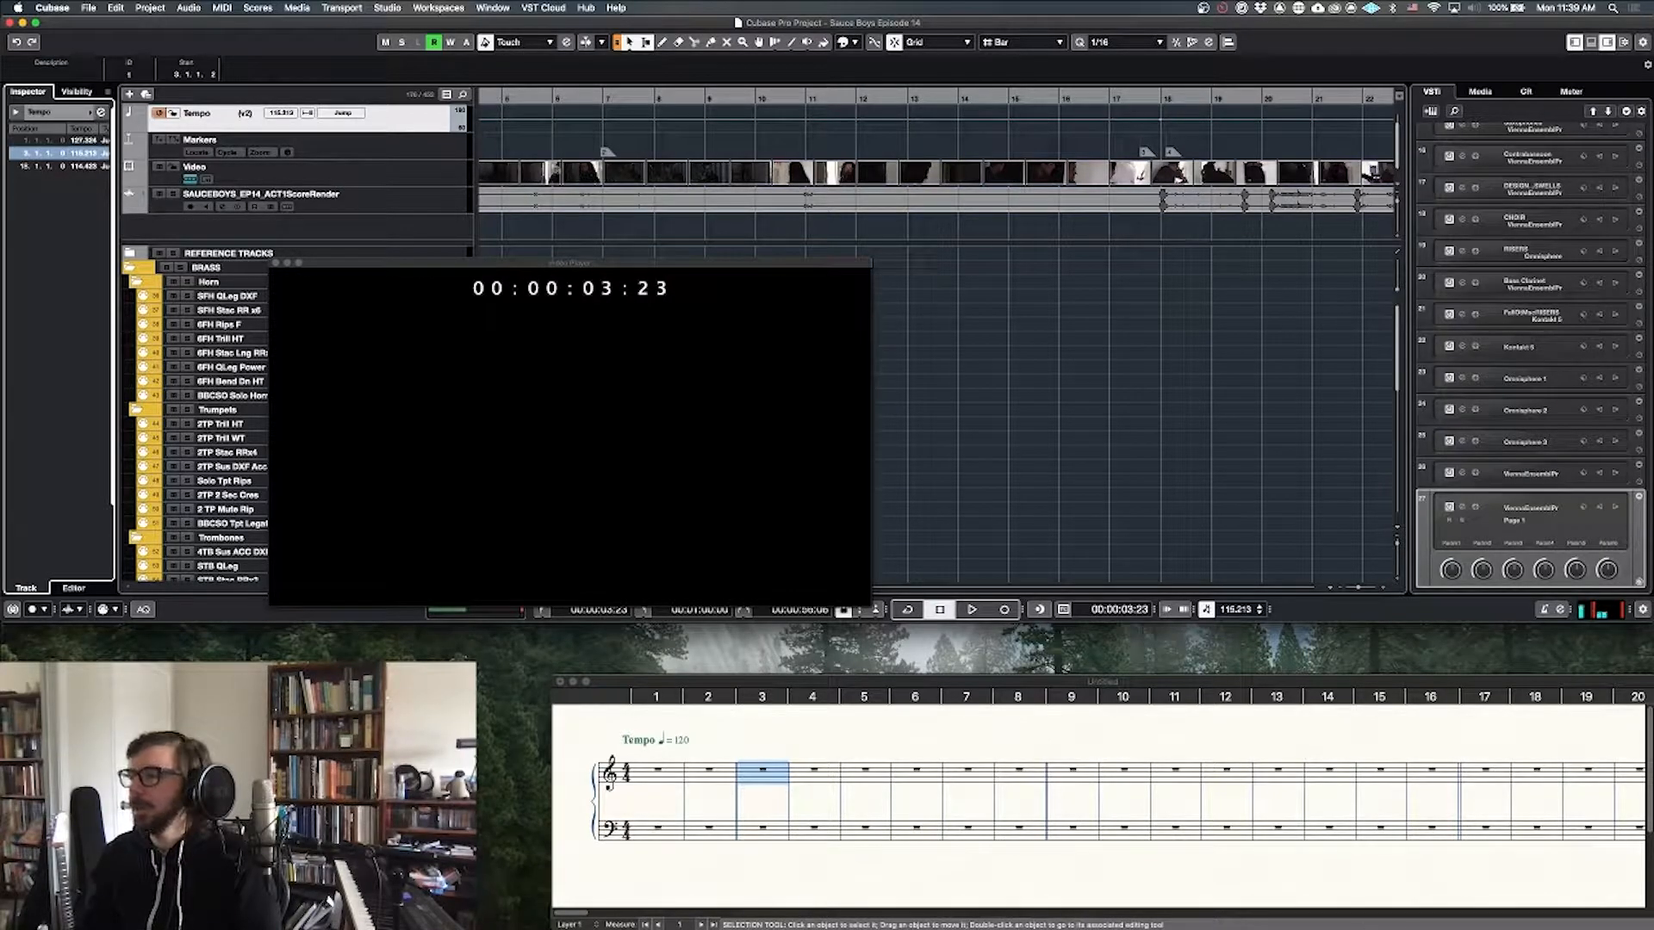
click(1033, 782)
right_click(1032, 782)
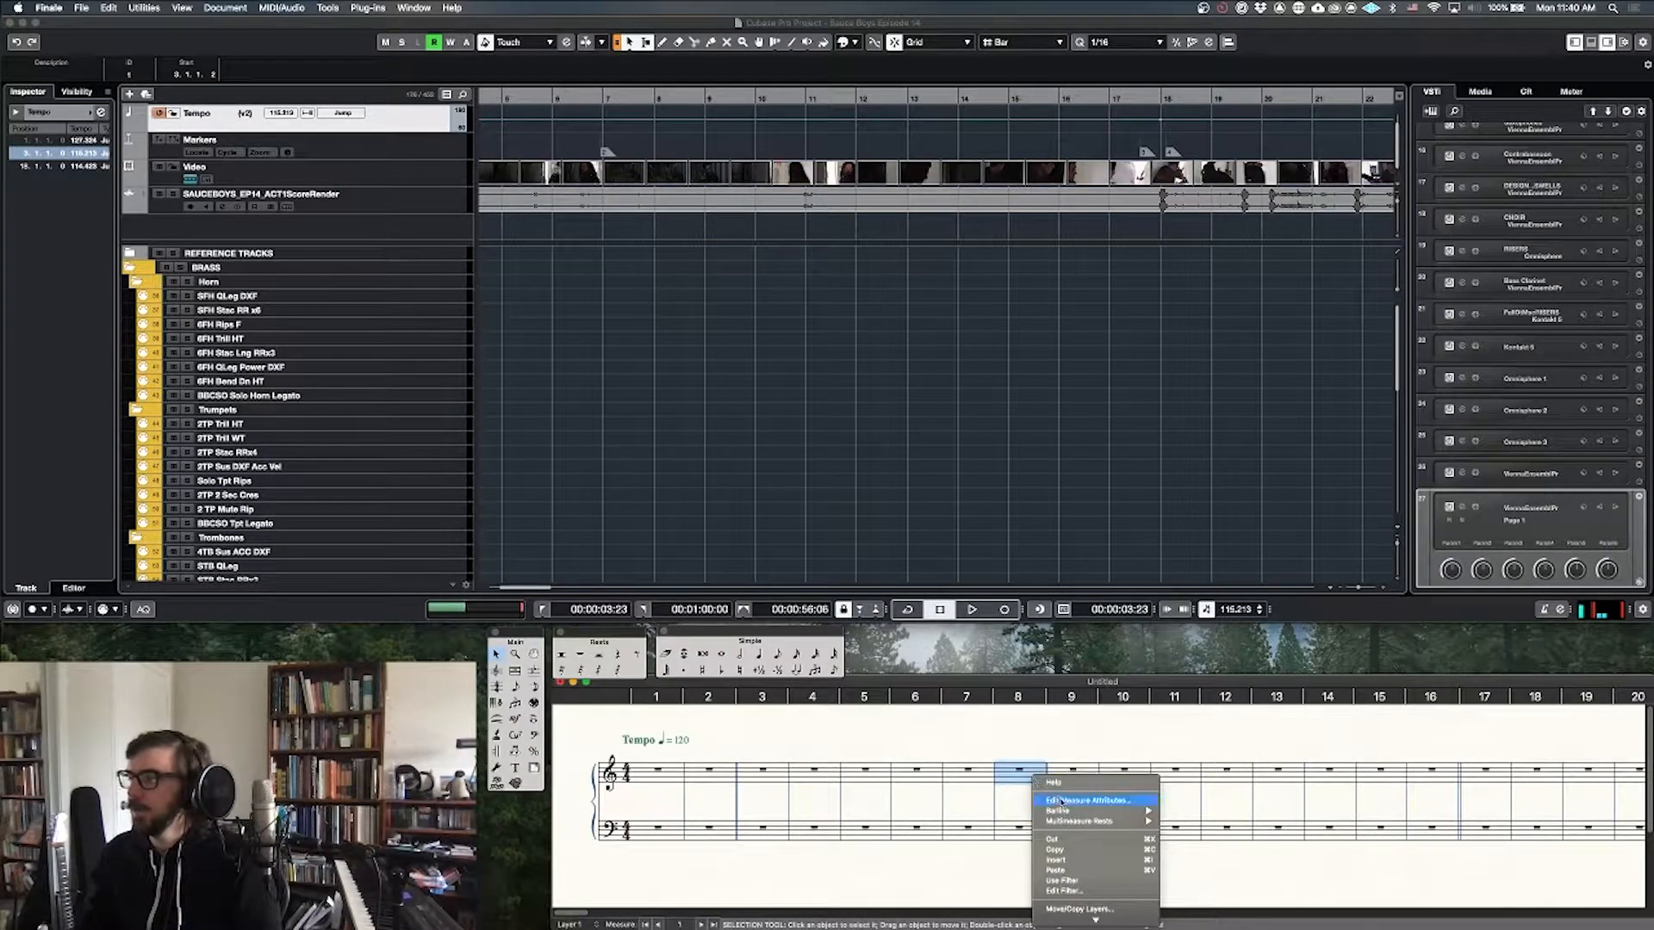
mouse_move(1087, 810)
click(1185, 811)
scroll(1277, 737, right, 2)
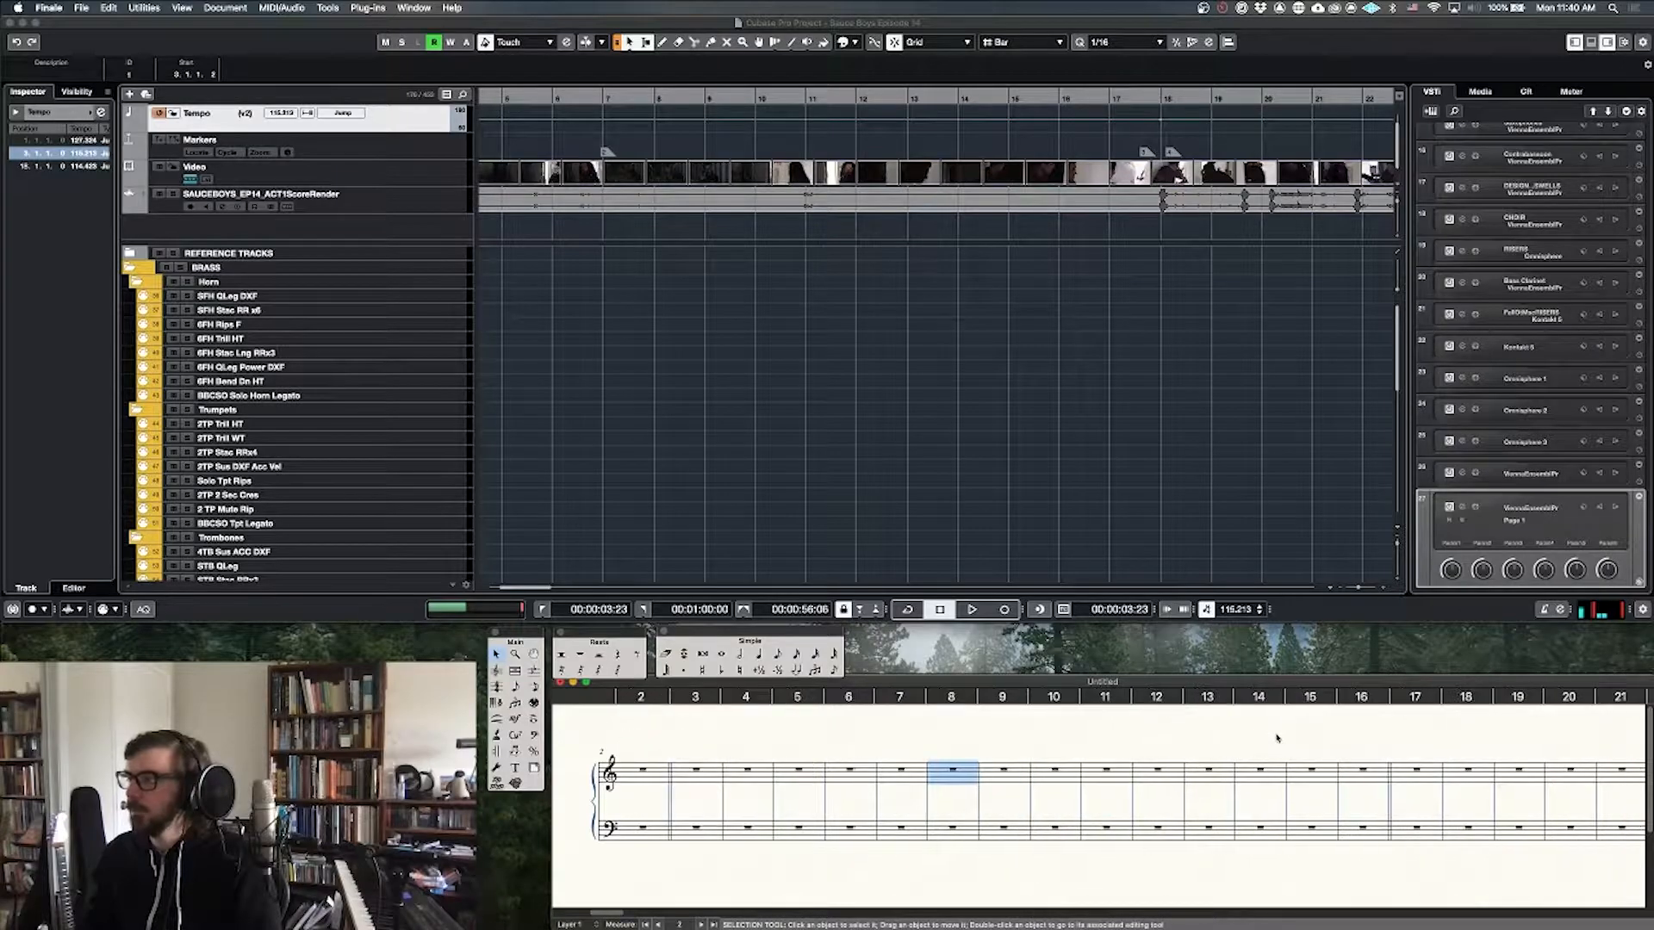
click(1358, 765)
right_click(1361, 767)
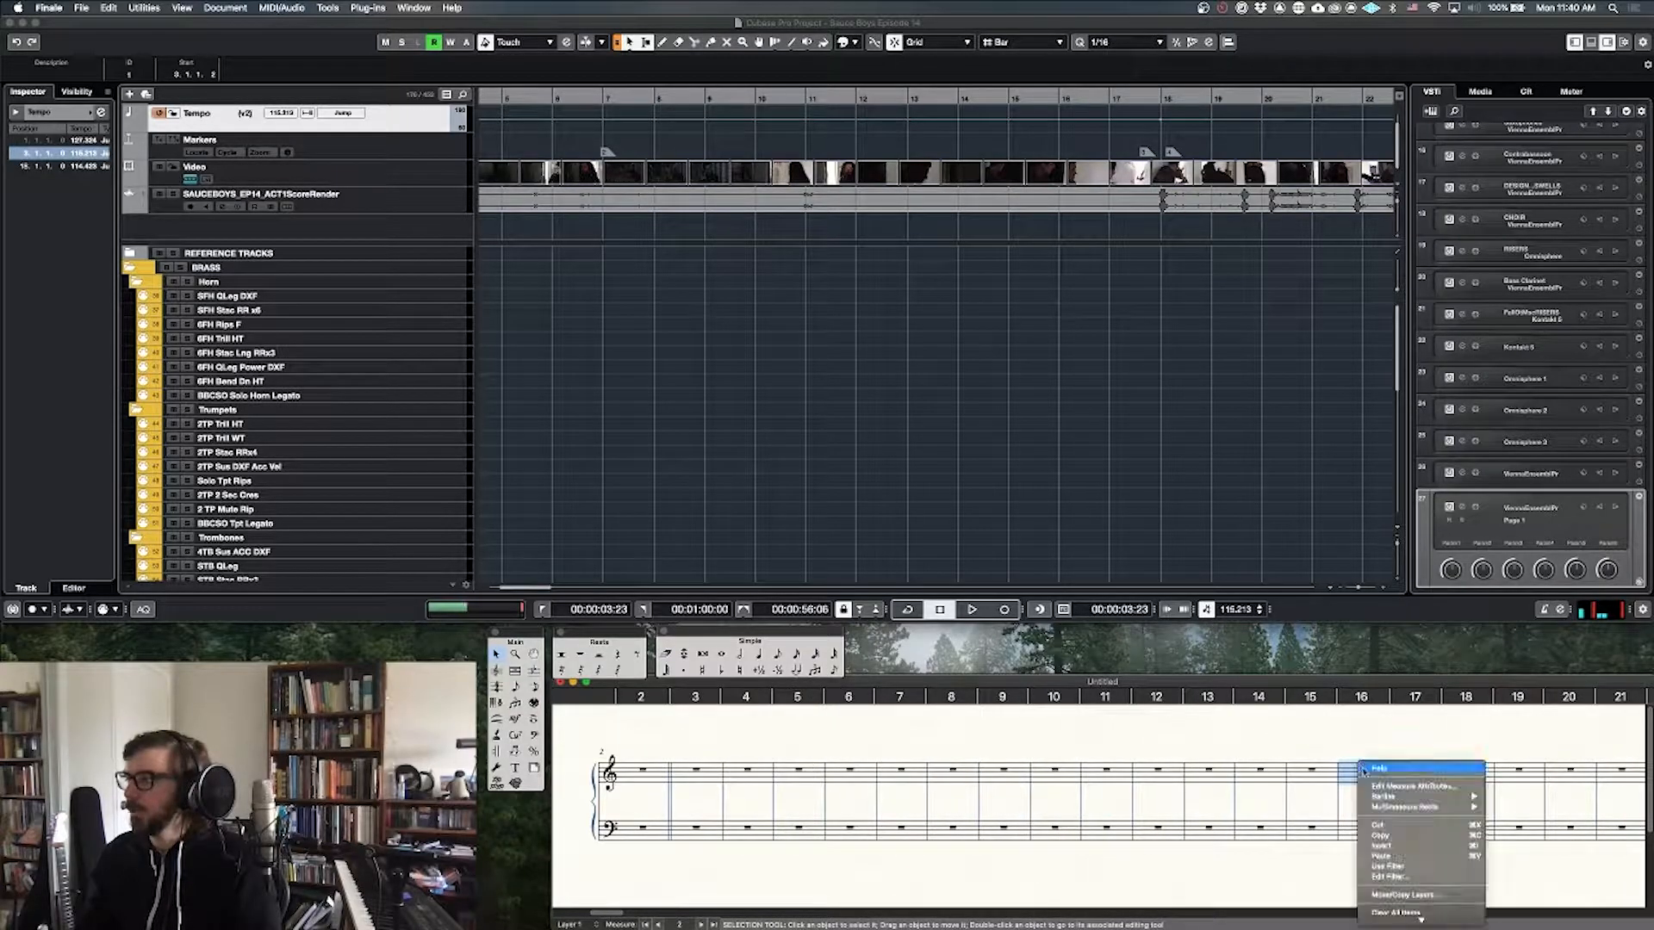
click(1477, 788)
Step: Change the barline at the end of measure 17 to a double barline
click(1464, 769)
right_click(1474, 778)
click(1431, 776)
right_click(1429, 775)
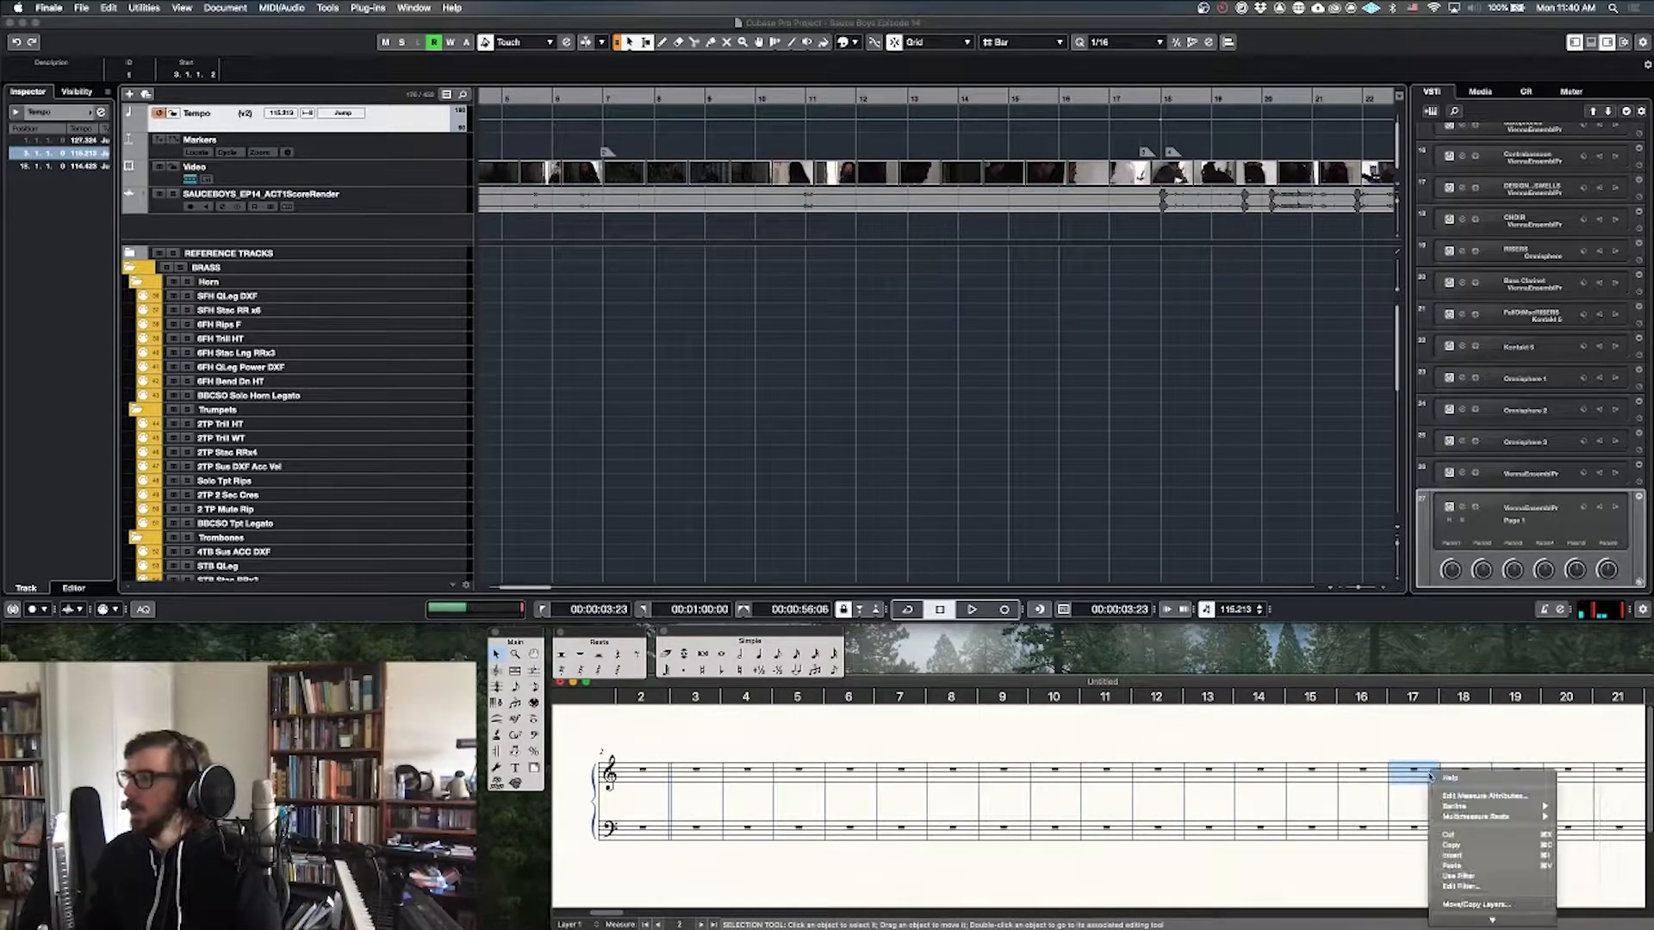
click(1565, 814)
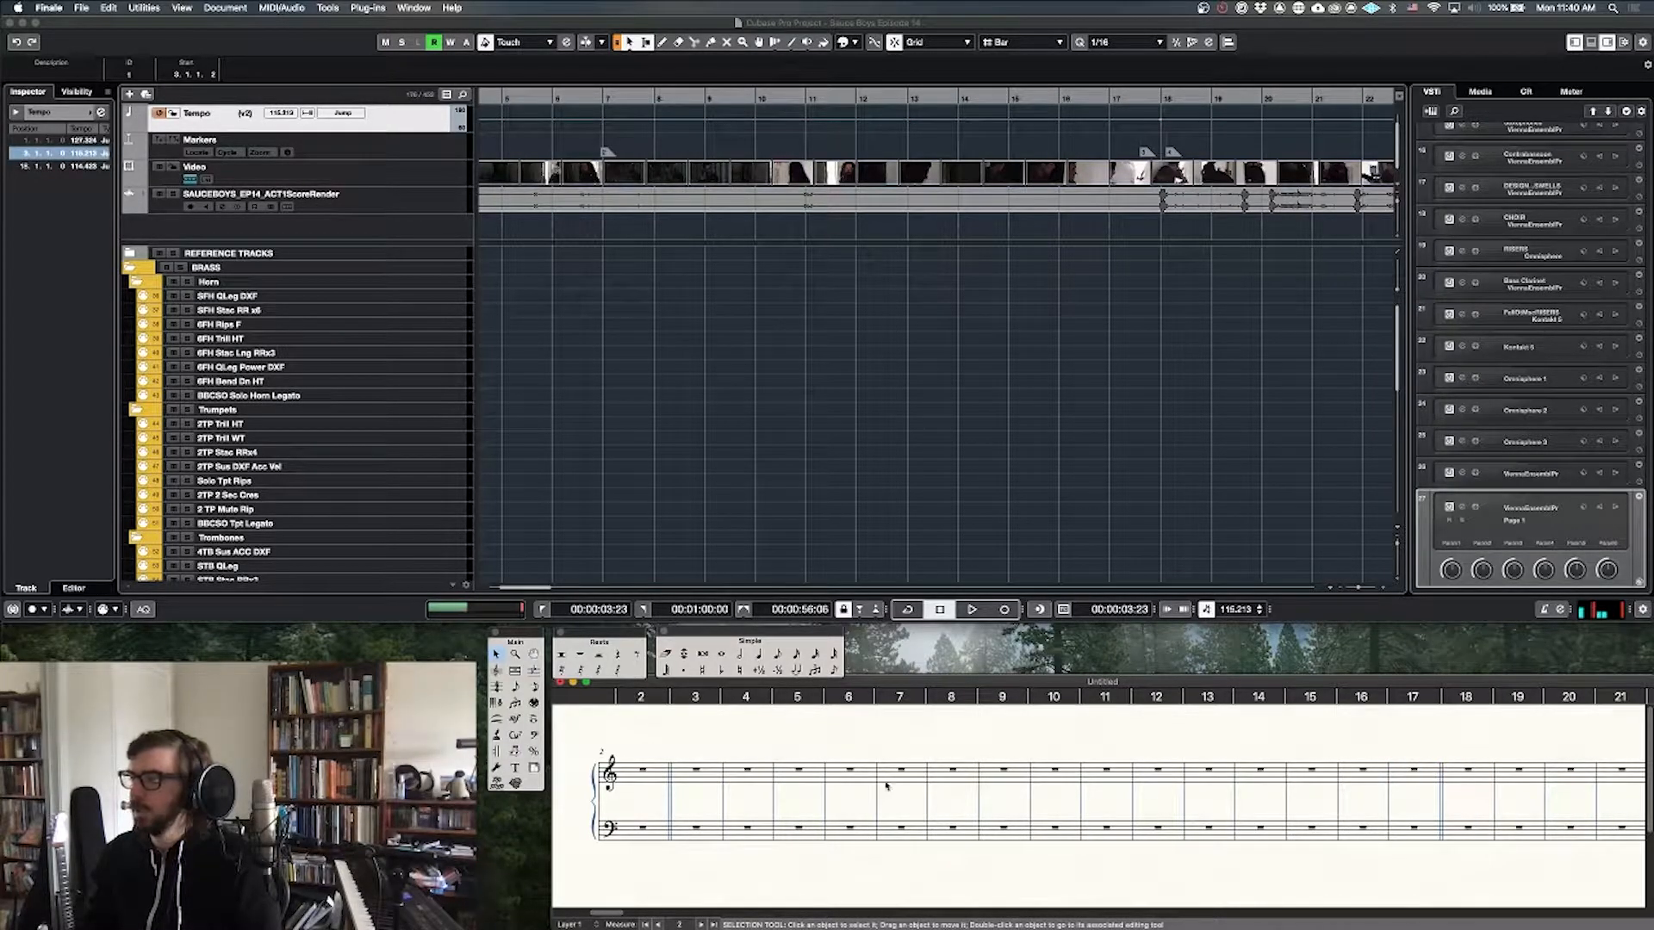
Step: Select measures 3 through 17 on both staves
click(676, 766)
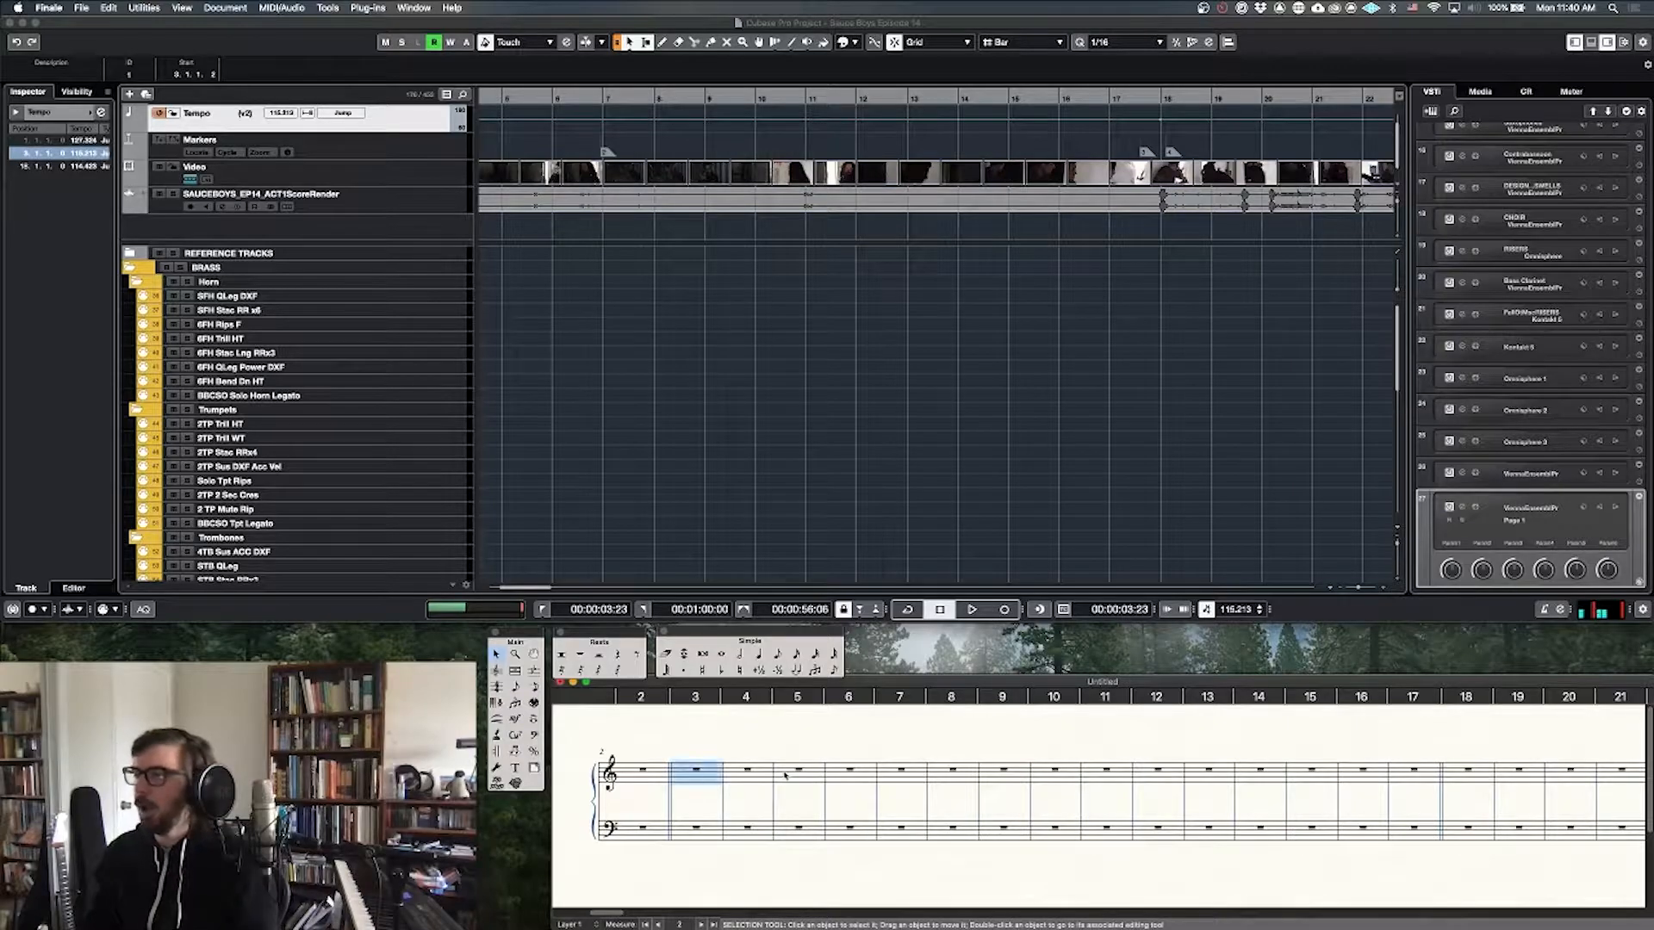
shift+click(1406, 837)
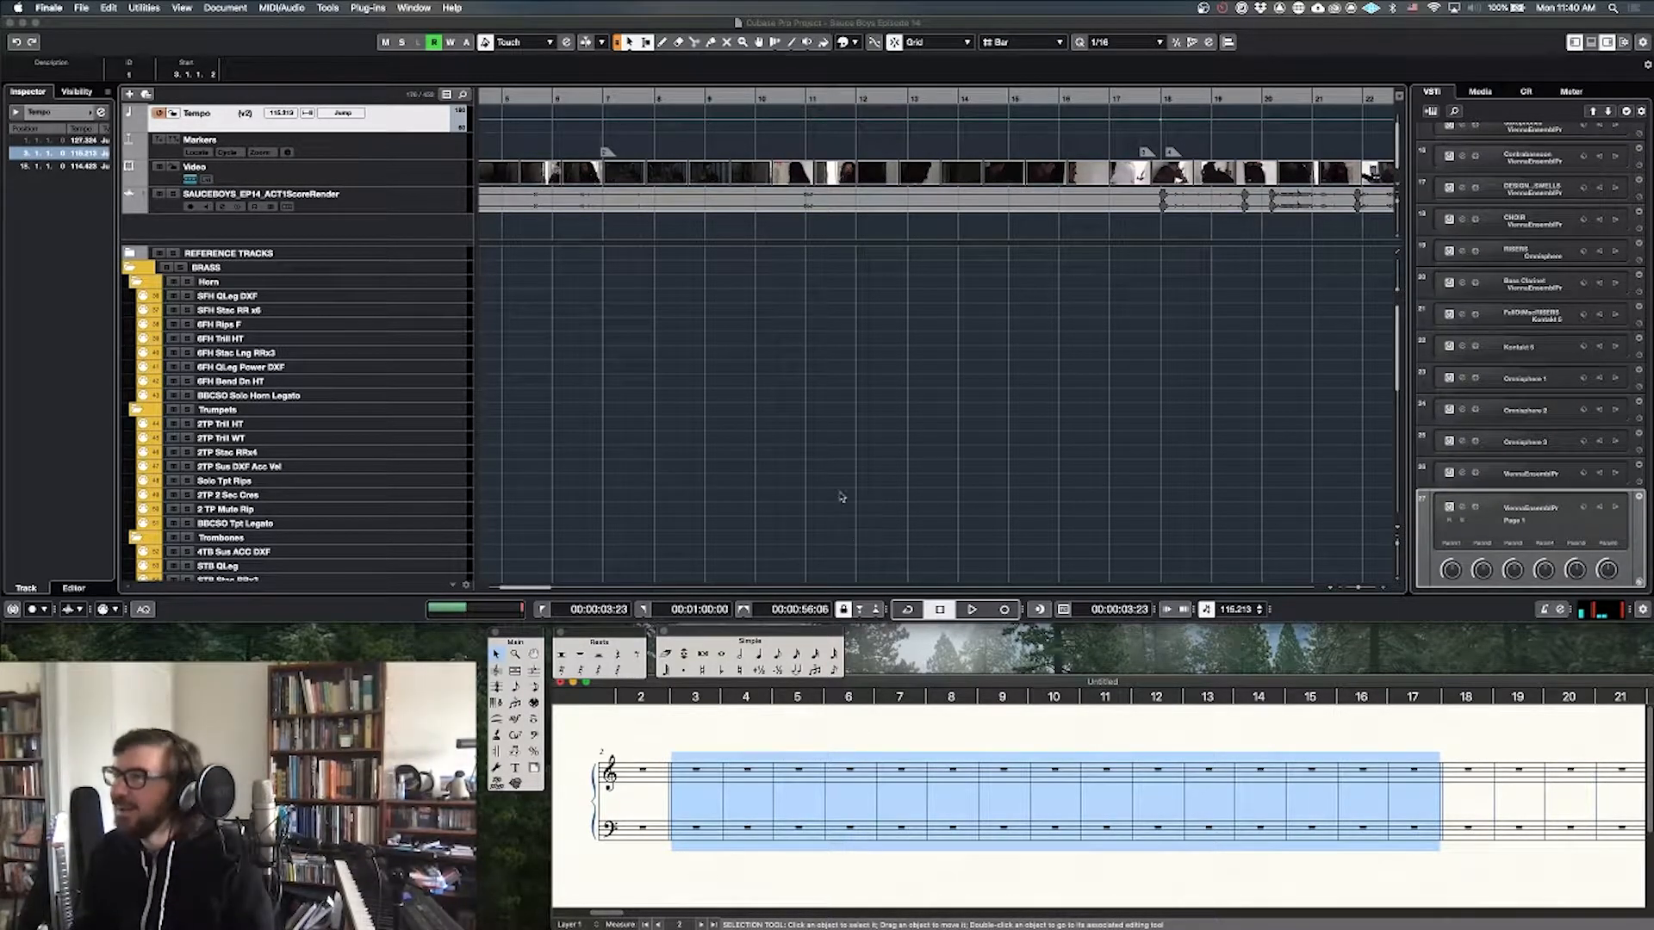
Step: Switch back to Cubase and play the cue from bar 3 to about 00:00:17:05
scroll(827, 482, left, 5)
scroll(820, 460, right, 3)
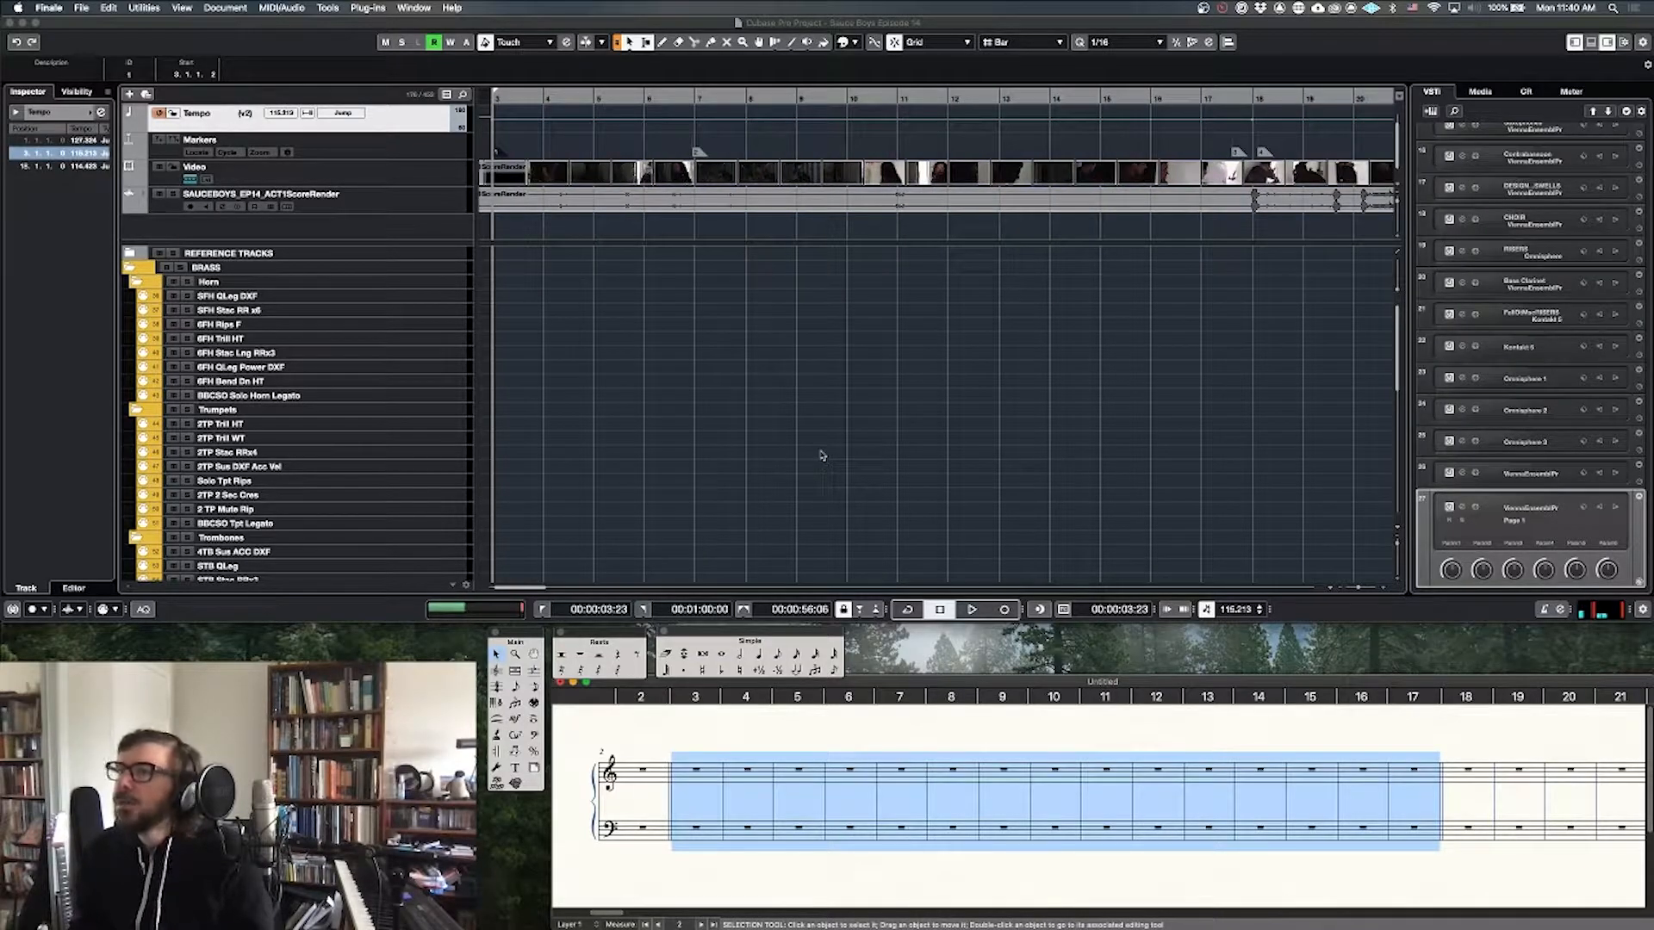
click(821, 455)
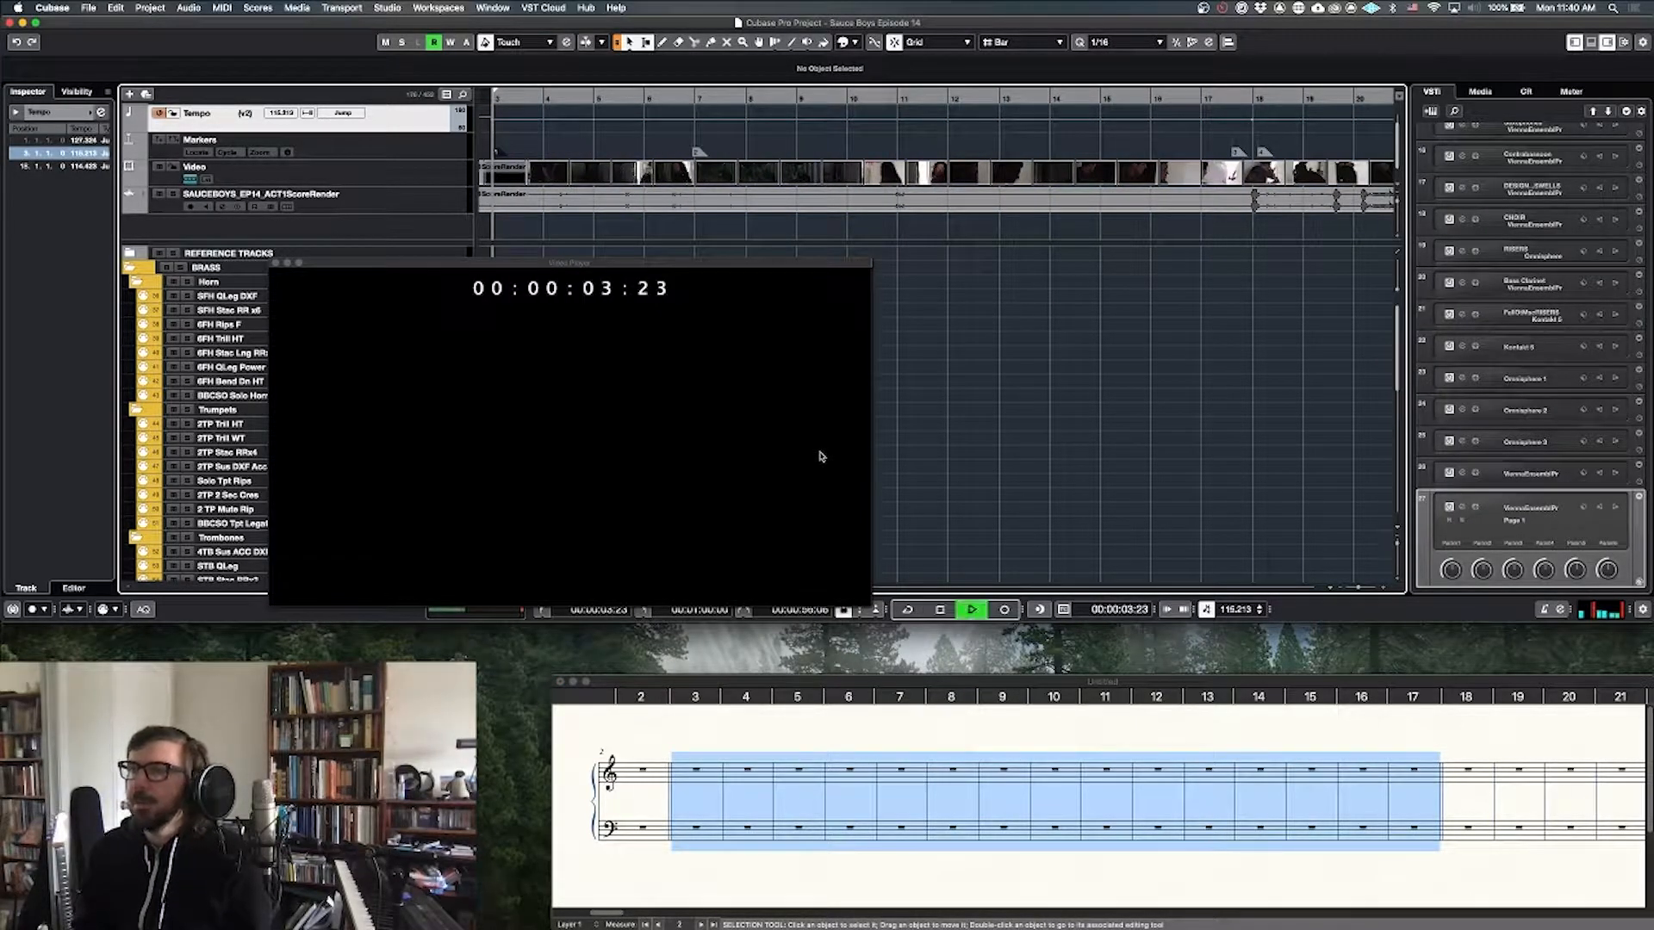
key(space)
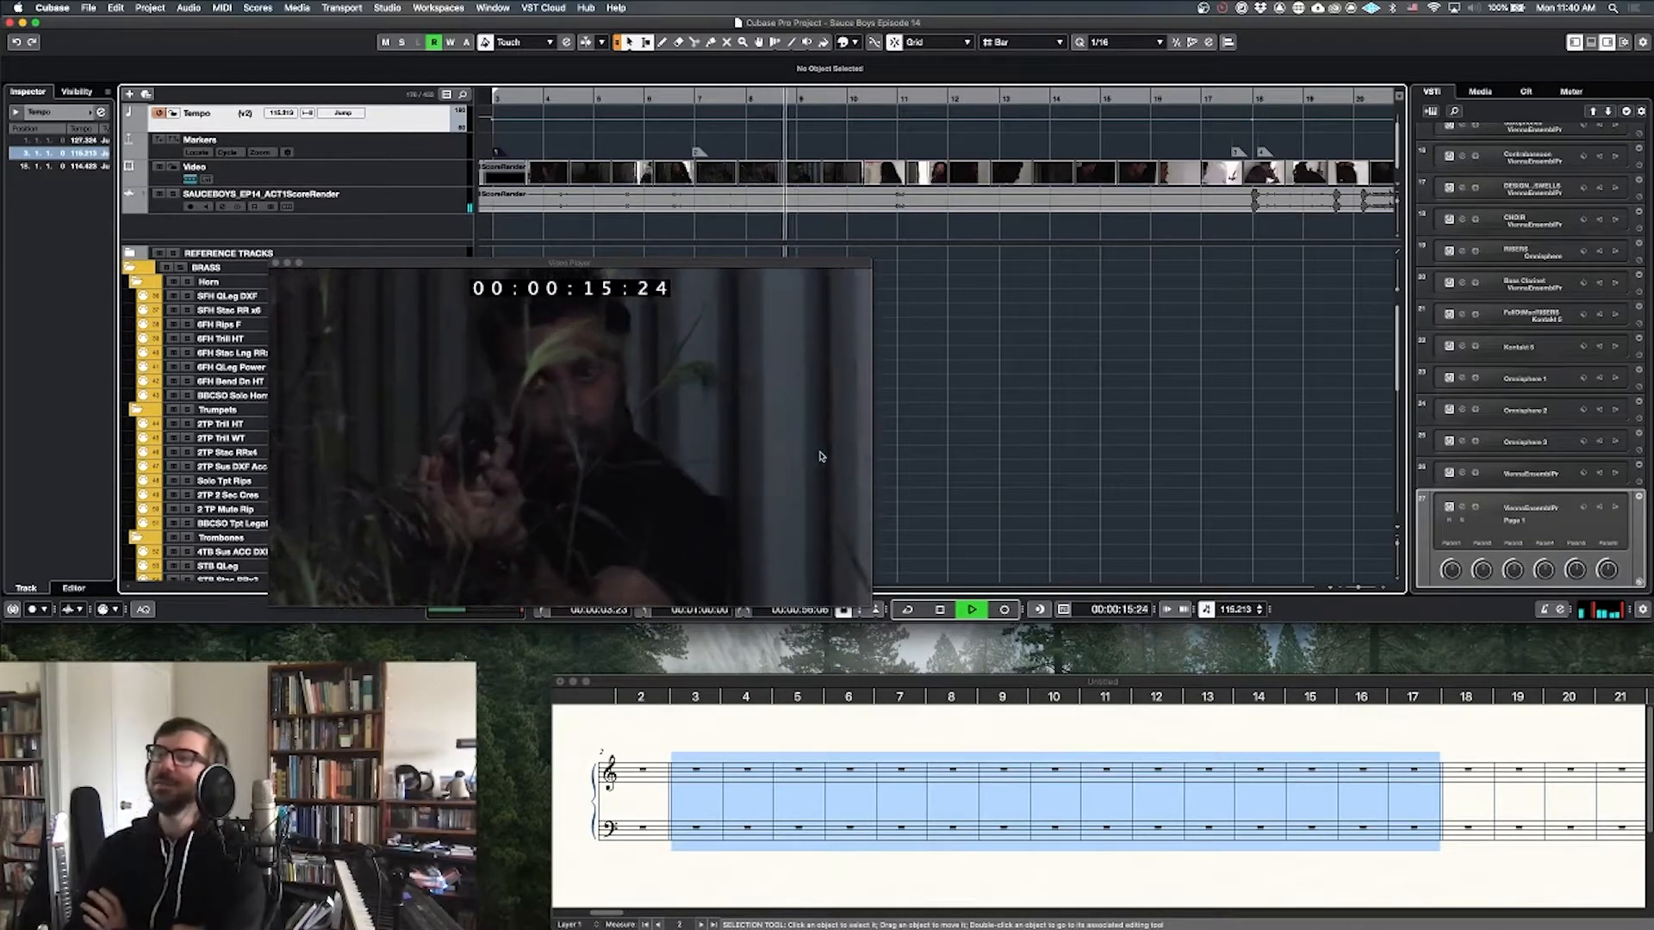
key(space)
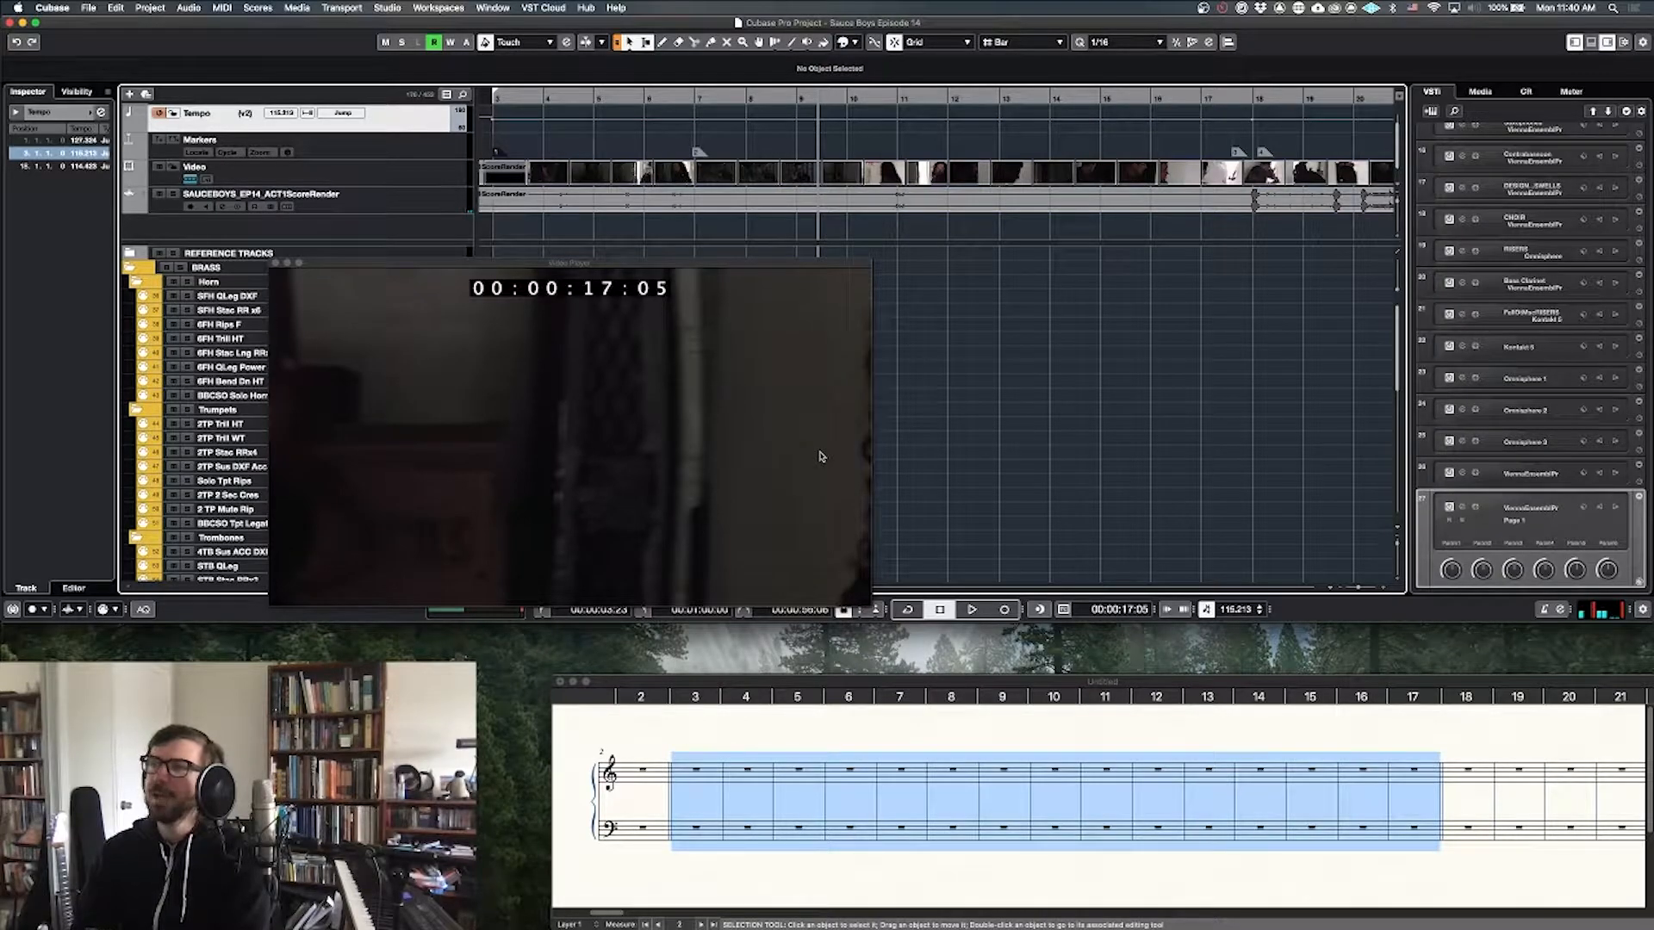
Step: Locate the marker at 00:00:12:03 near the start of bar 7 and examine the video frames just before it
drag(675, 93, 673, 96)
key(shift+n)
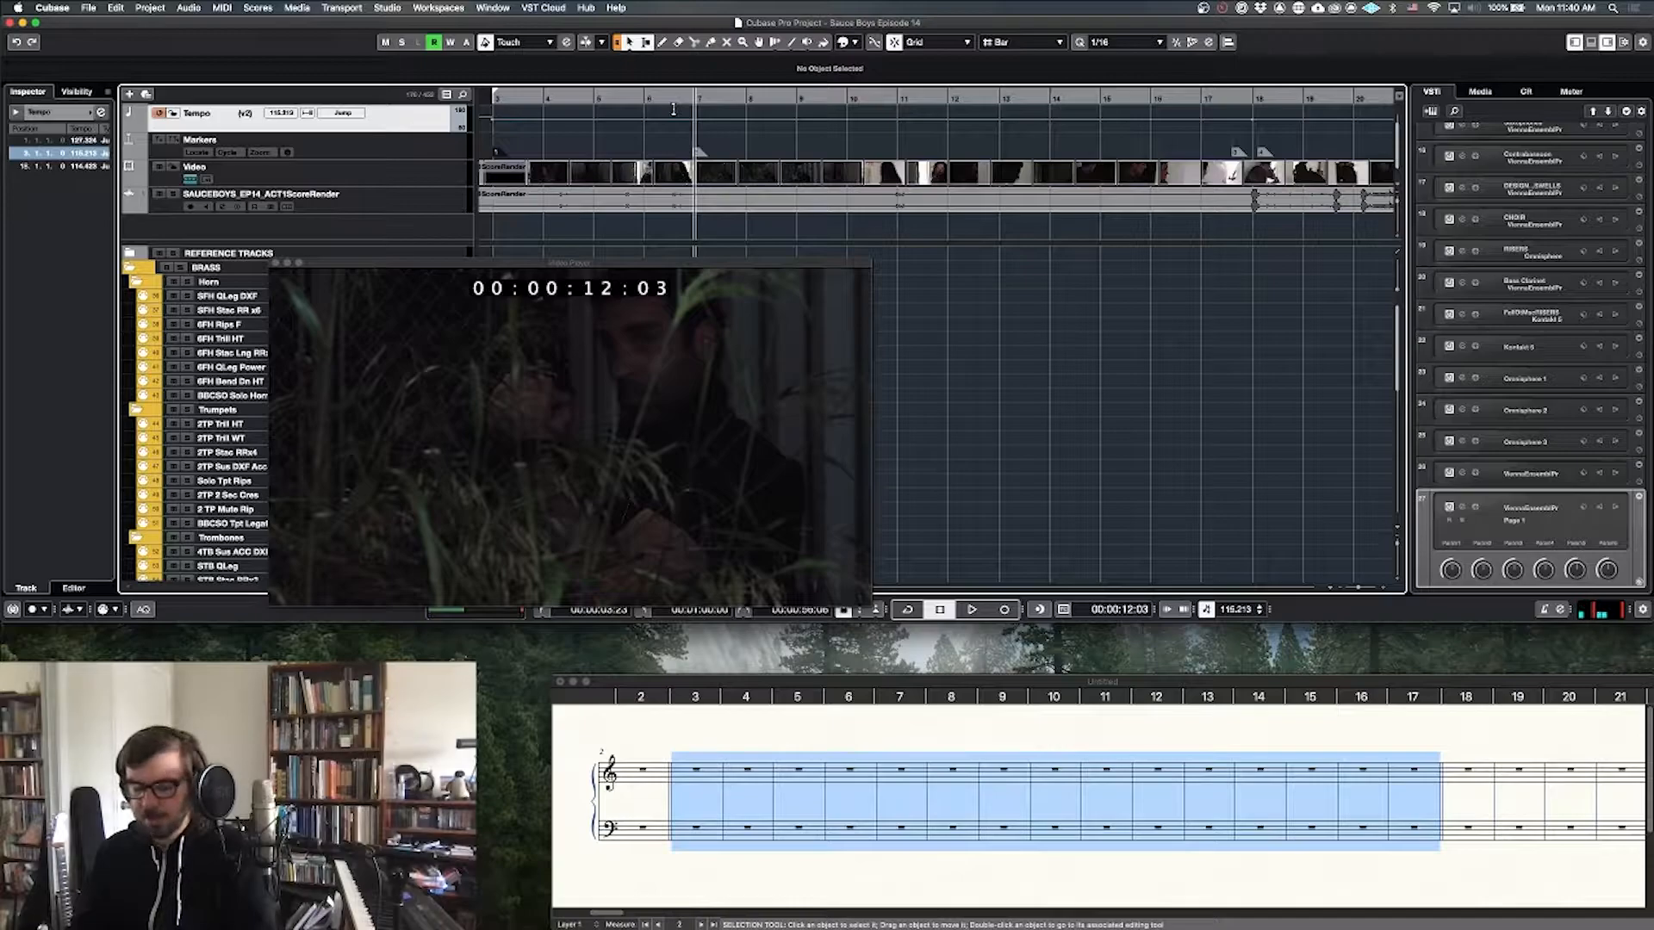
key(h)
key(h)
drag(924, 98, 907, 97)
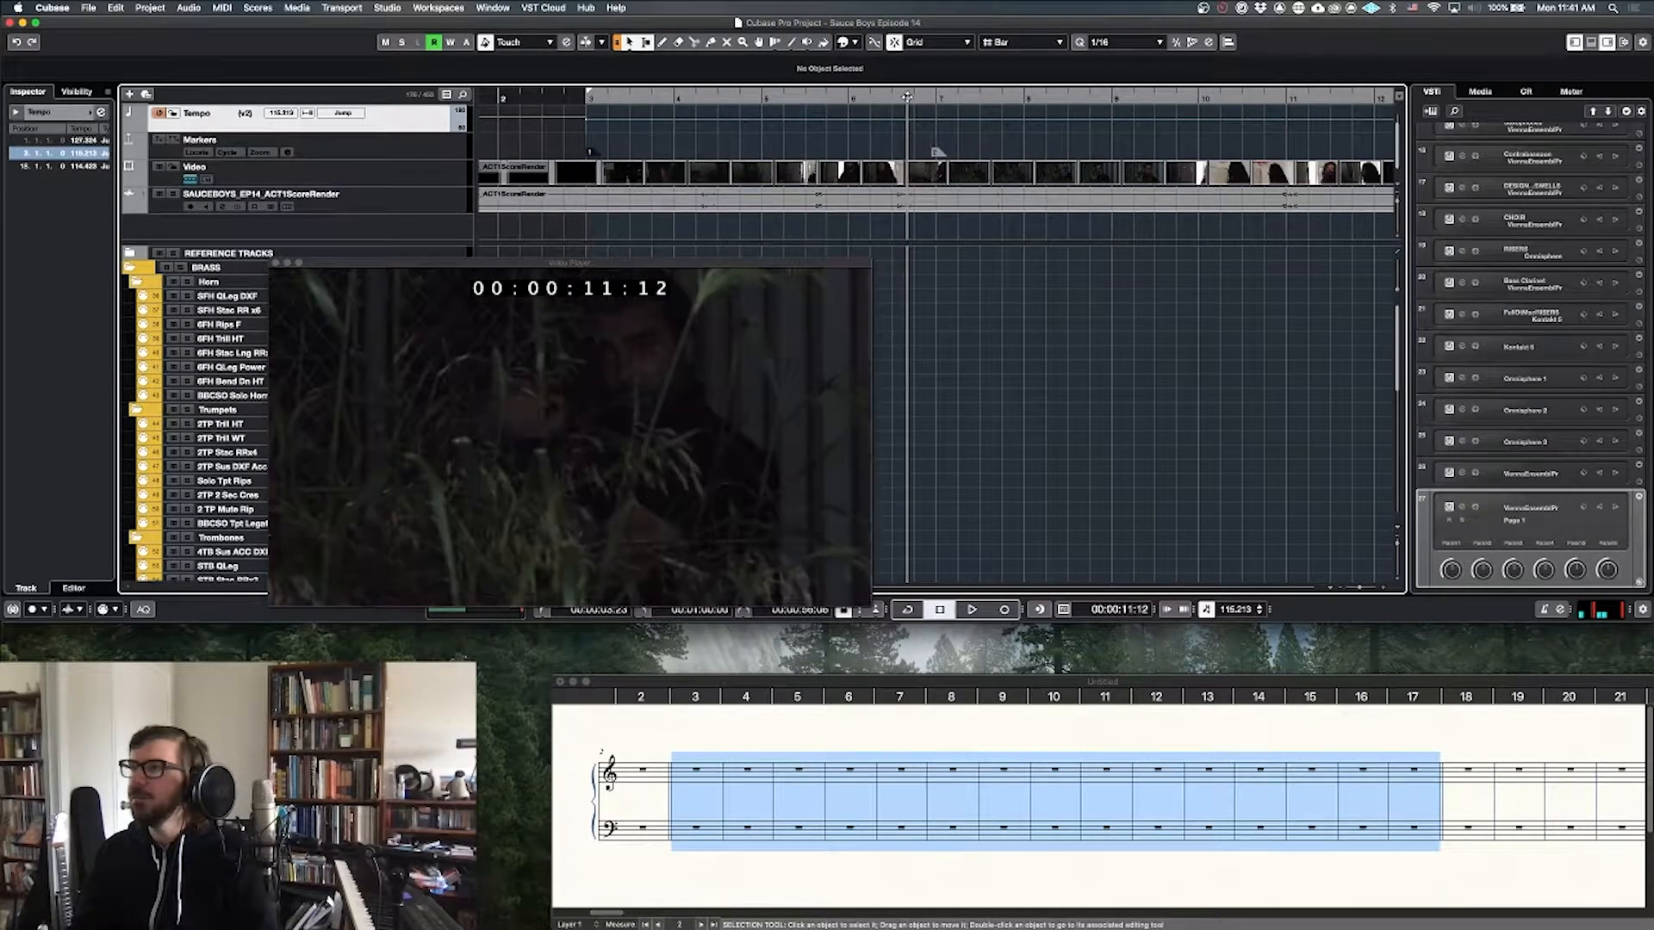
click(907, 97)
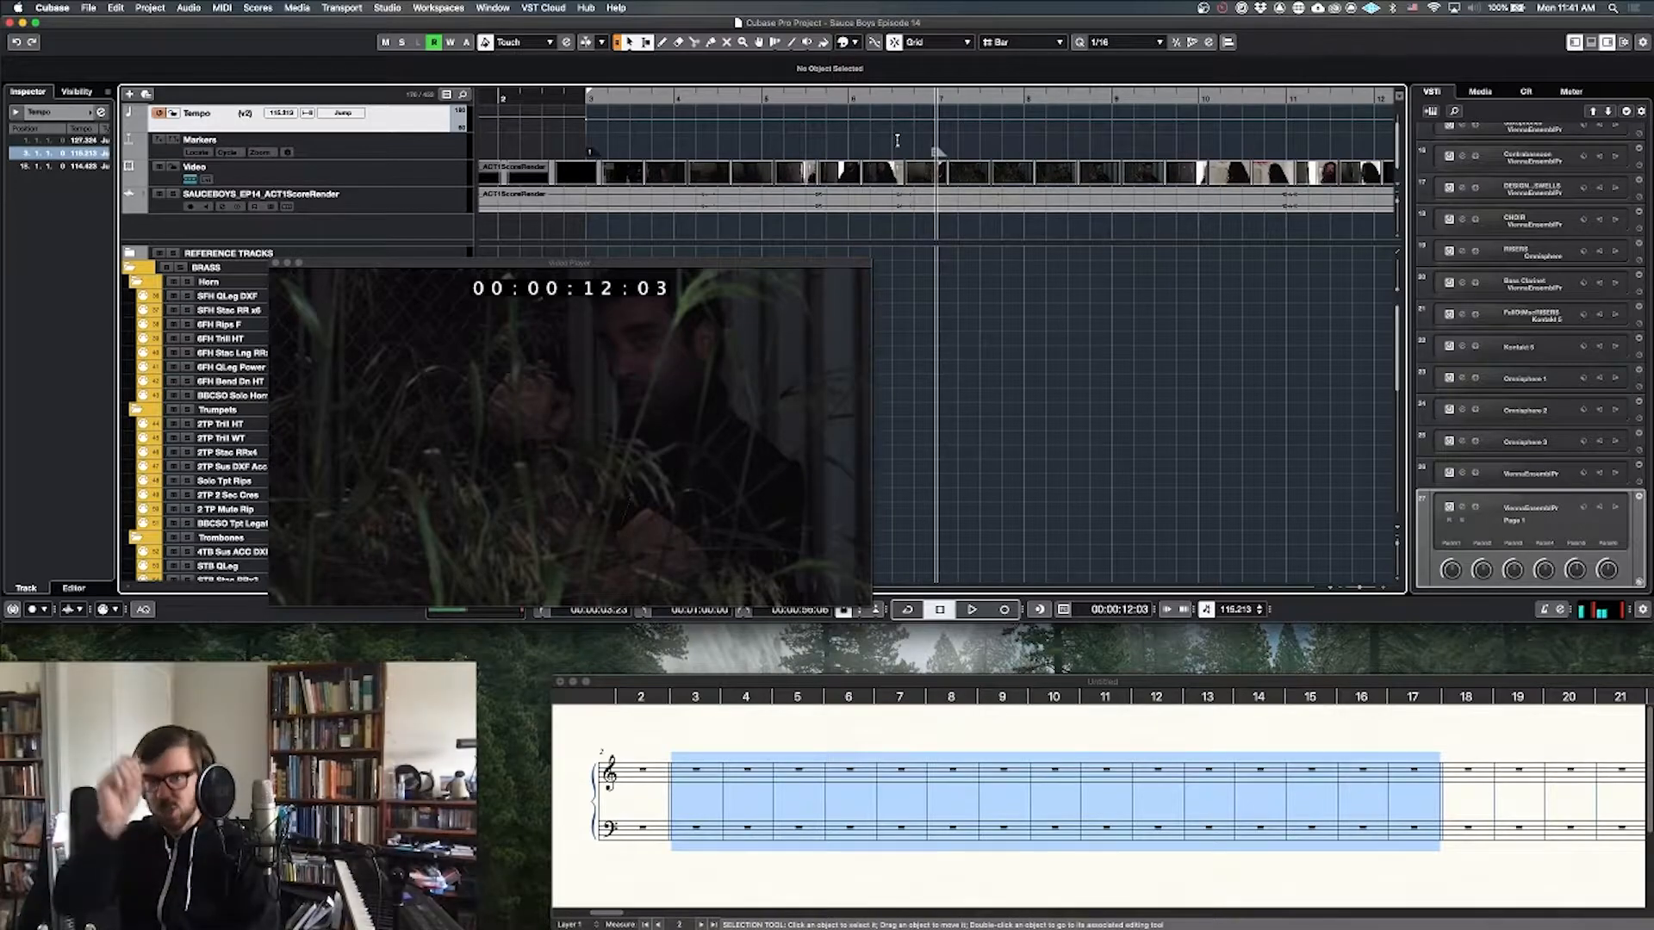
key(g)
key(g)
key(g)
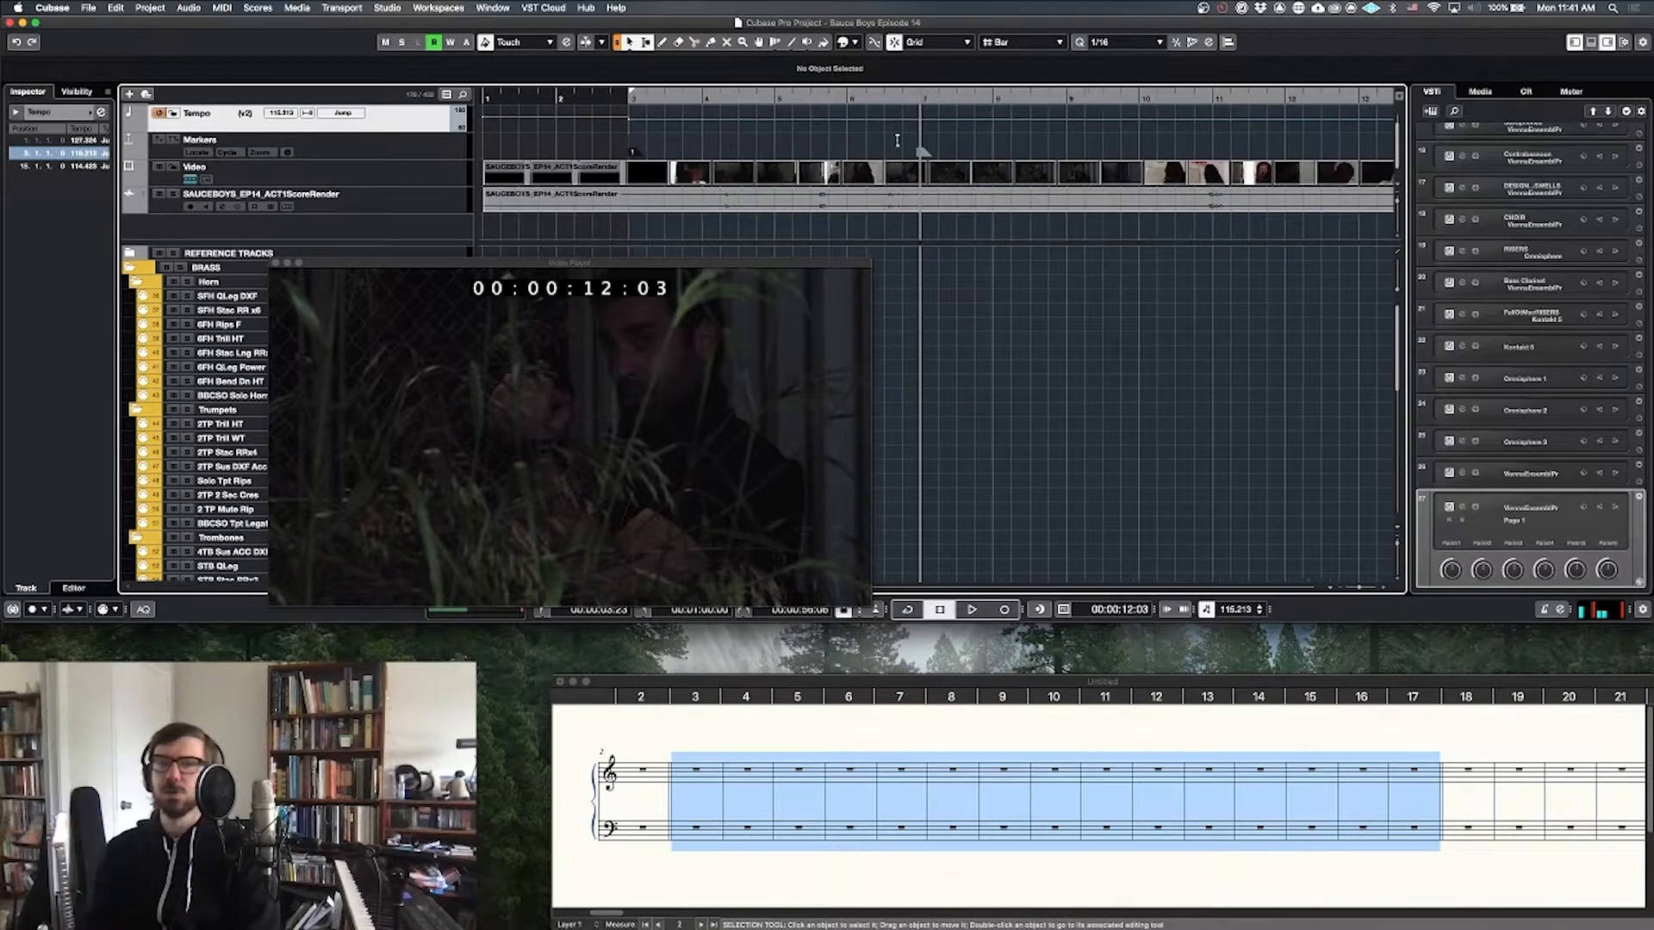
key(h)
key(g)
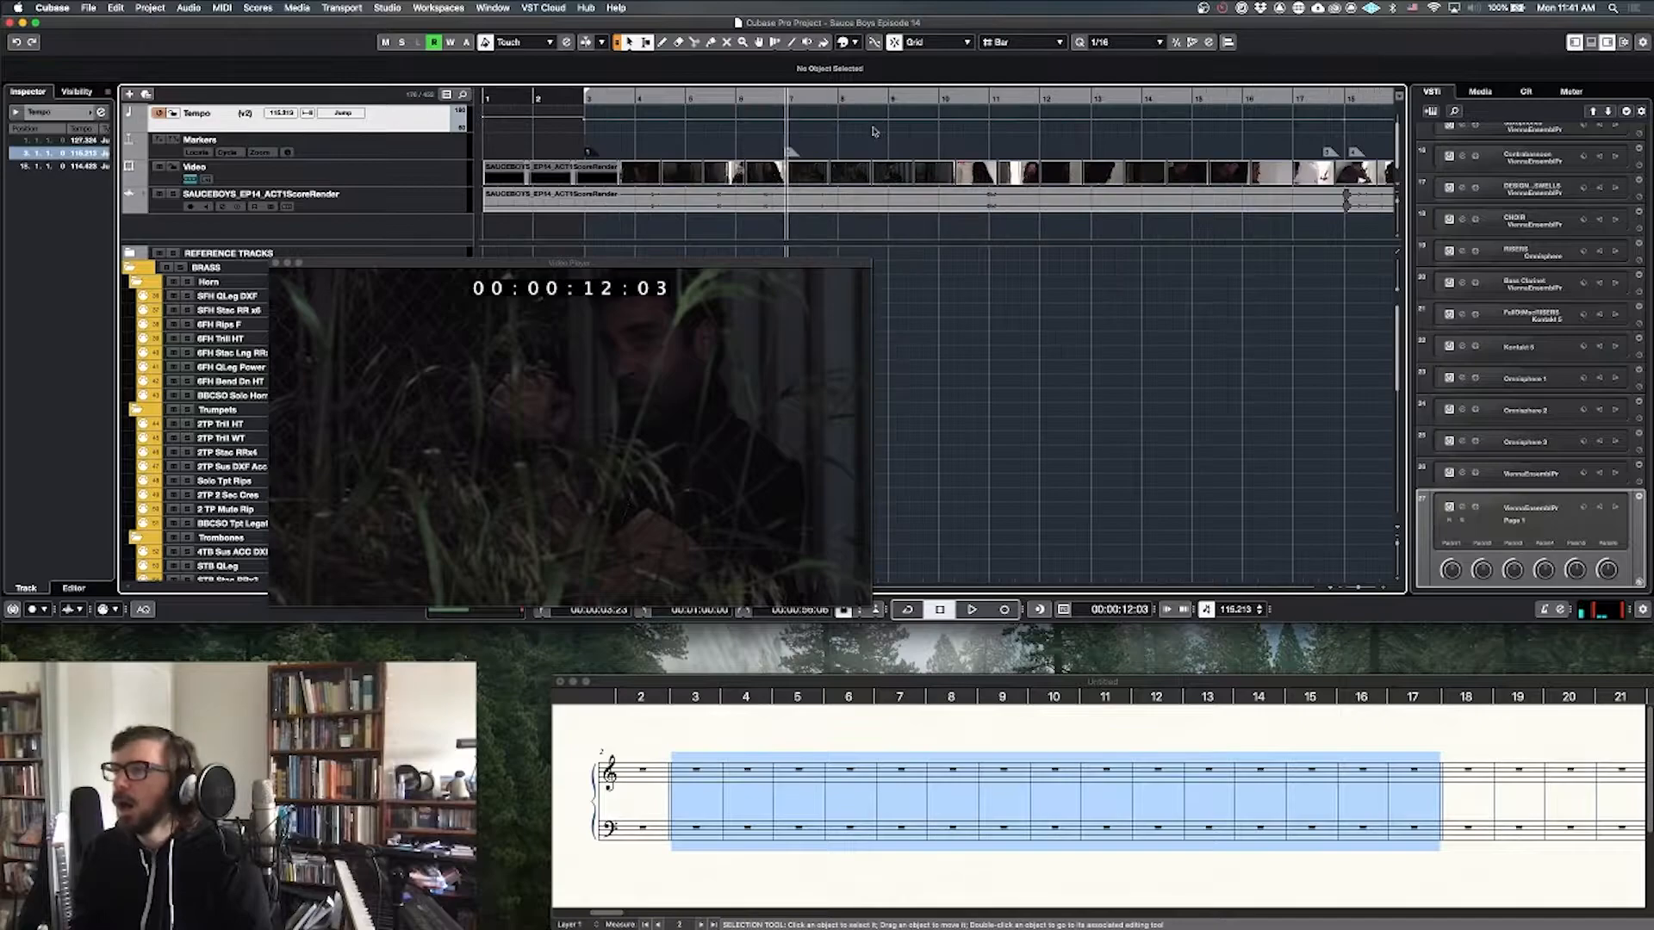
Step: Return the project cursor to the start of bar 3
key(KP_1)
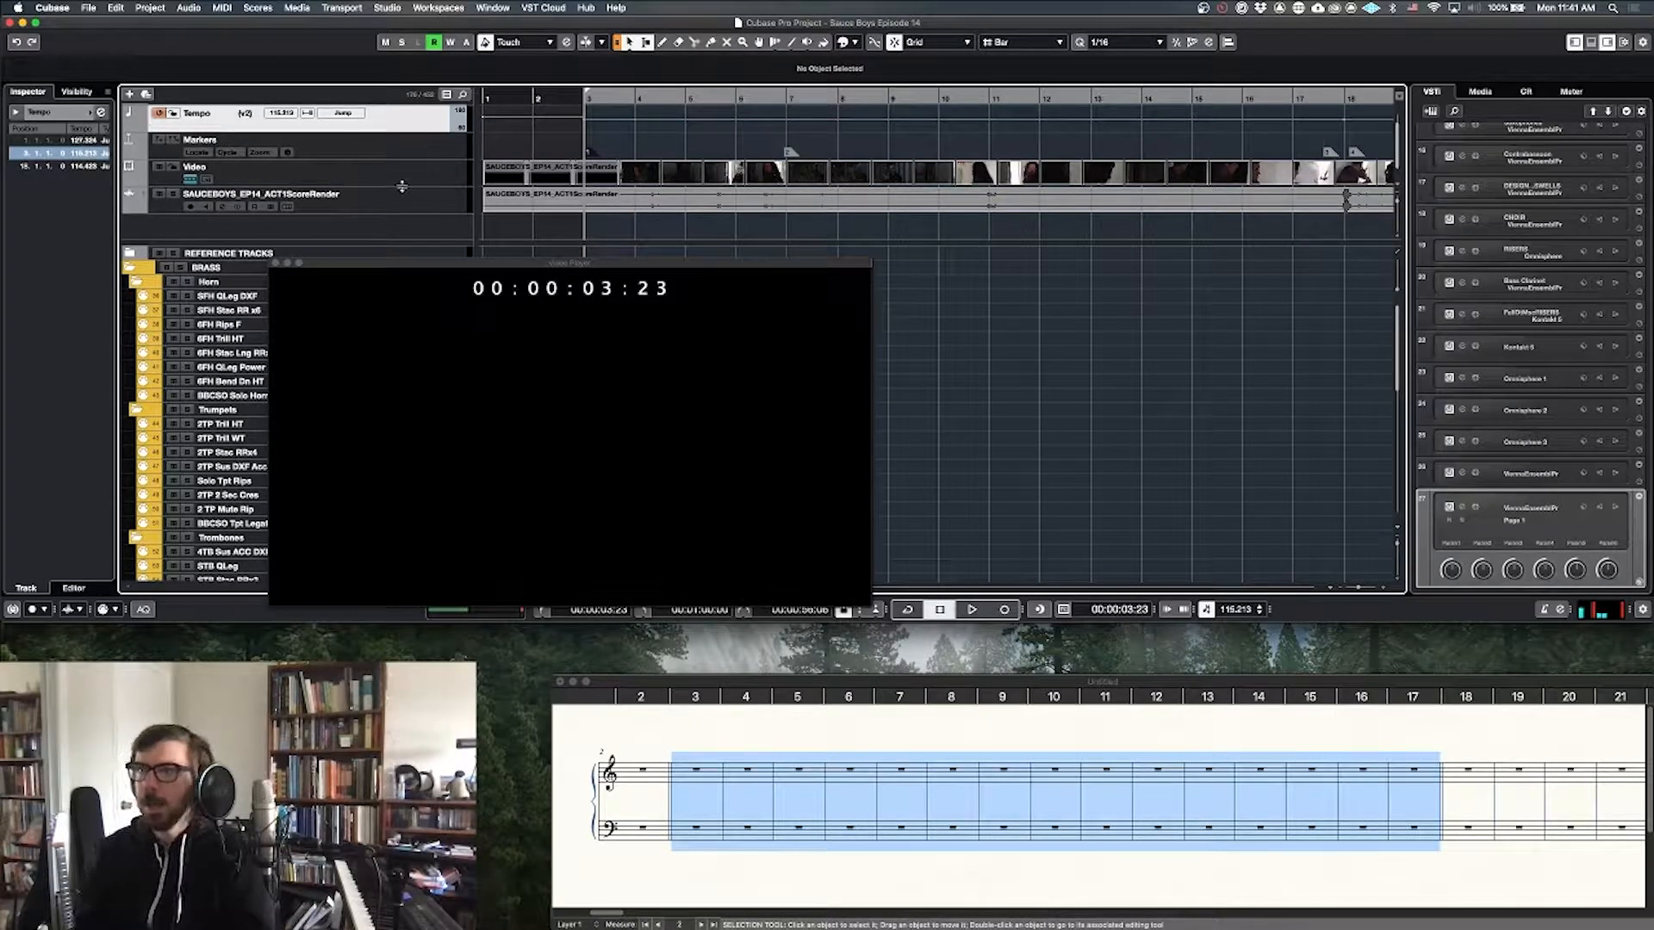
key(super+space)
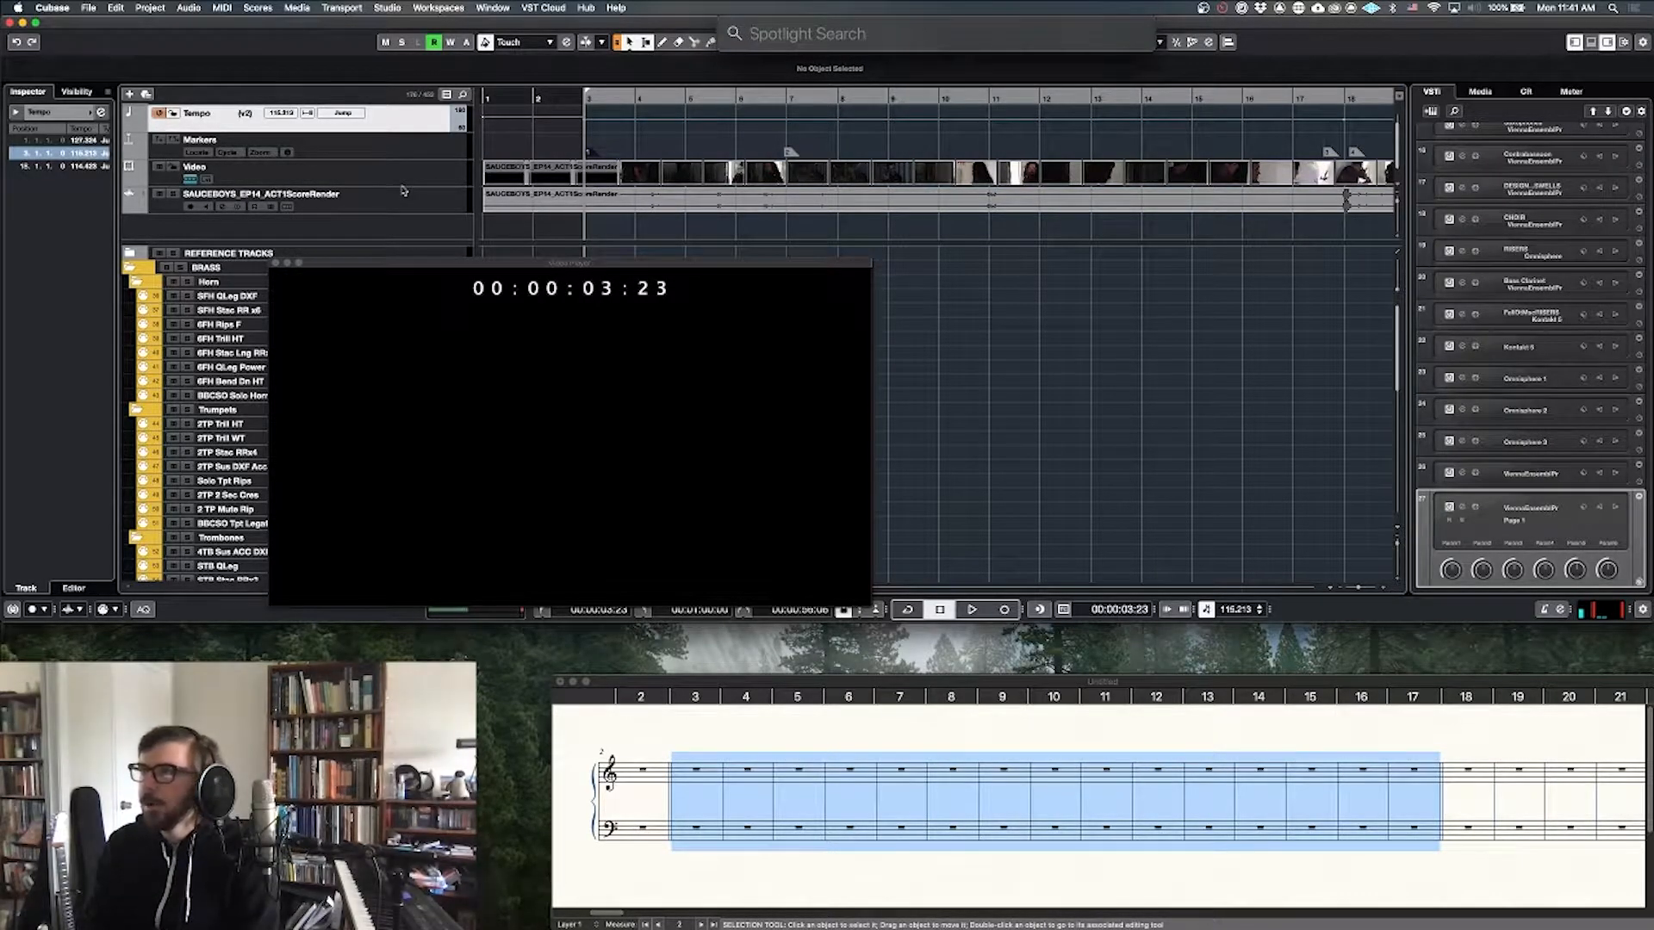
key(Escape)
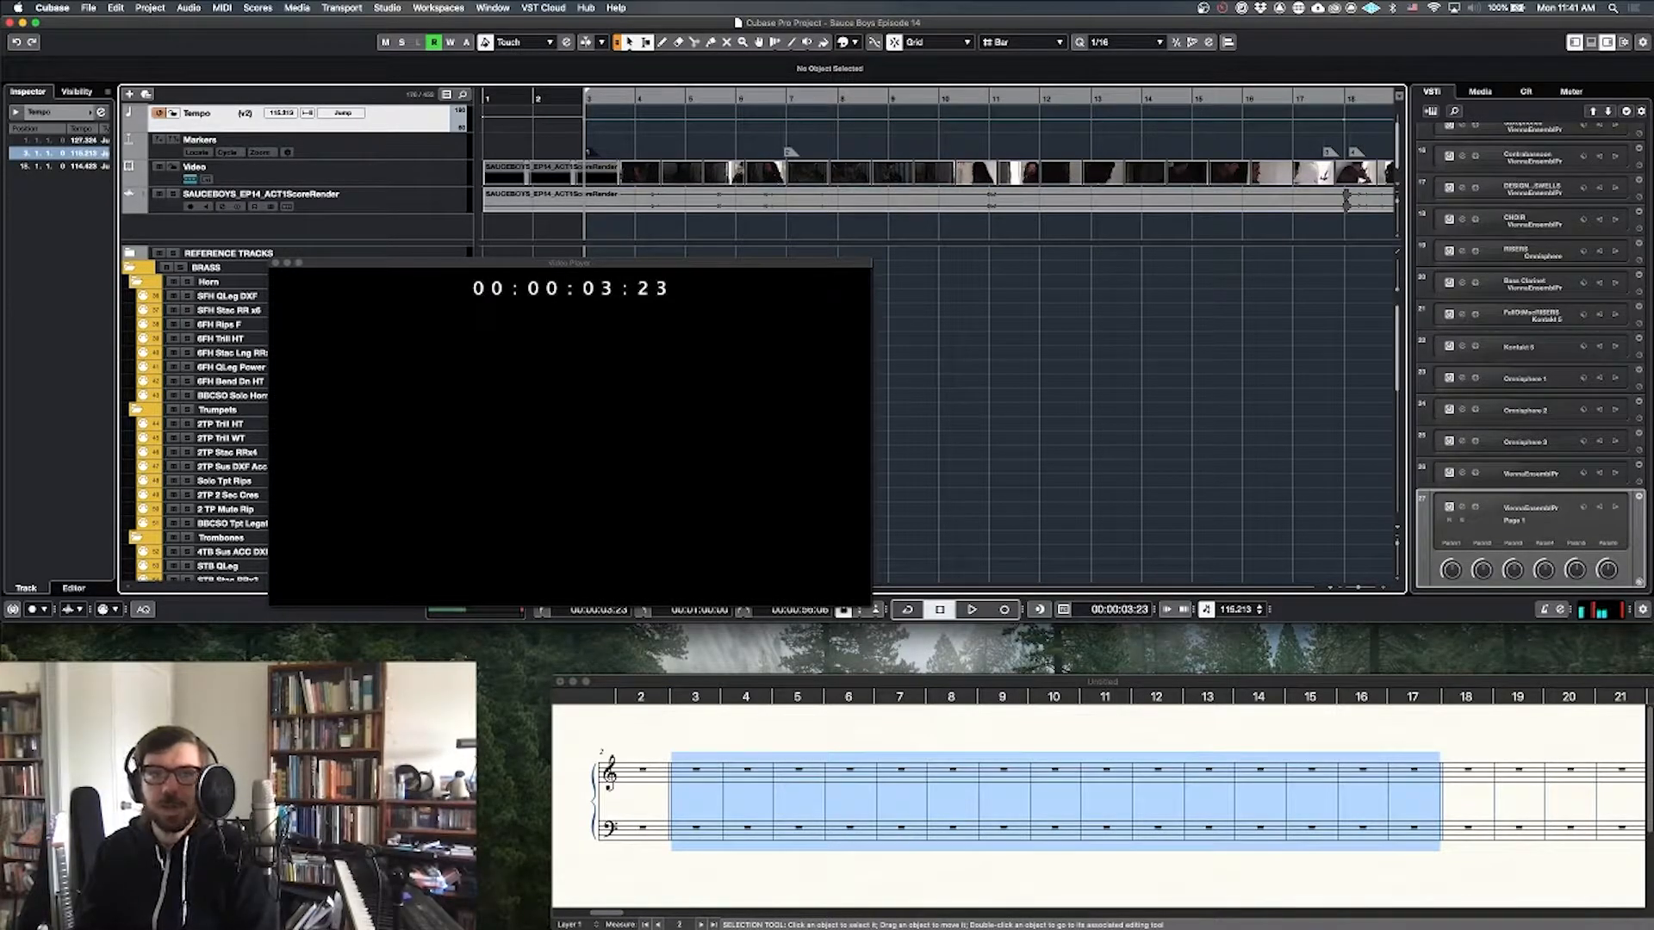
Step: Switch to Finder and open the WAV Loops folder inside Loop Loft in the Sample Library, enlarging the window
key(super+Tab)
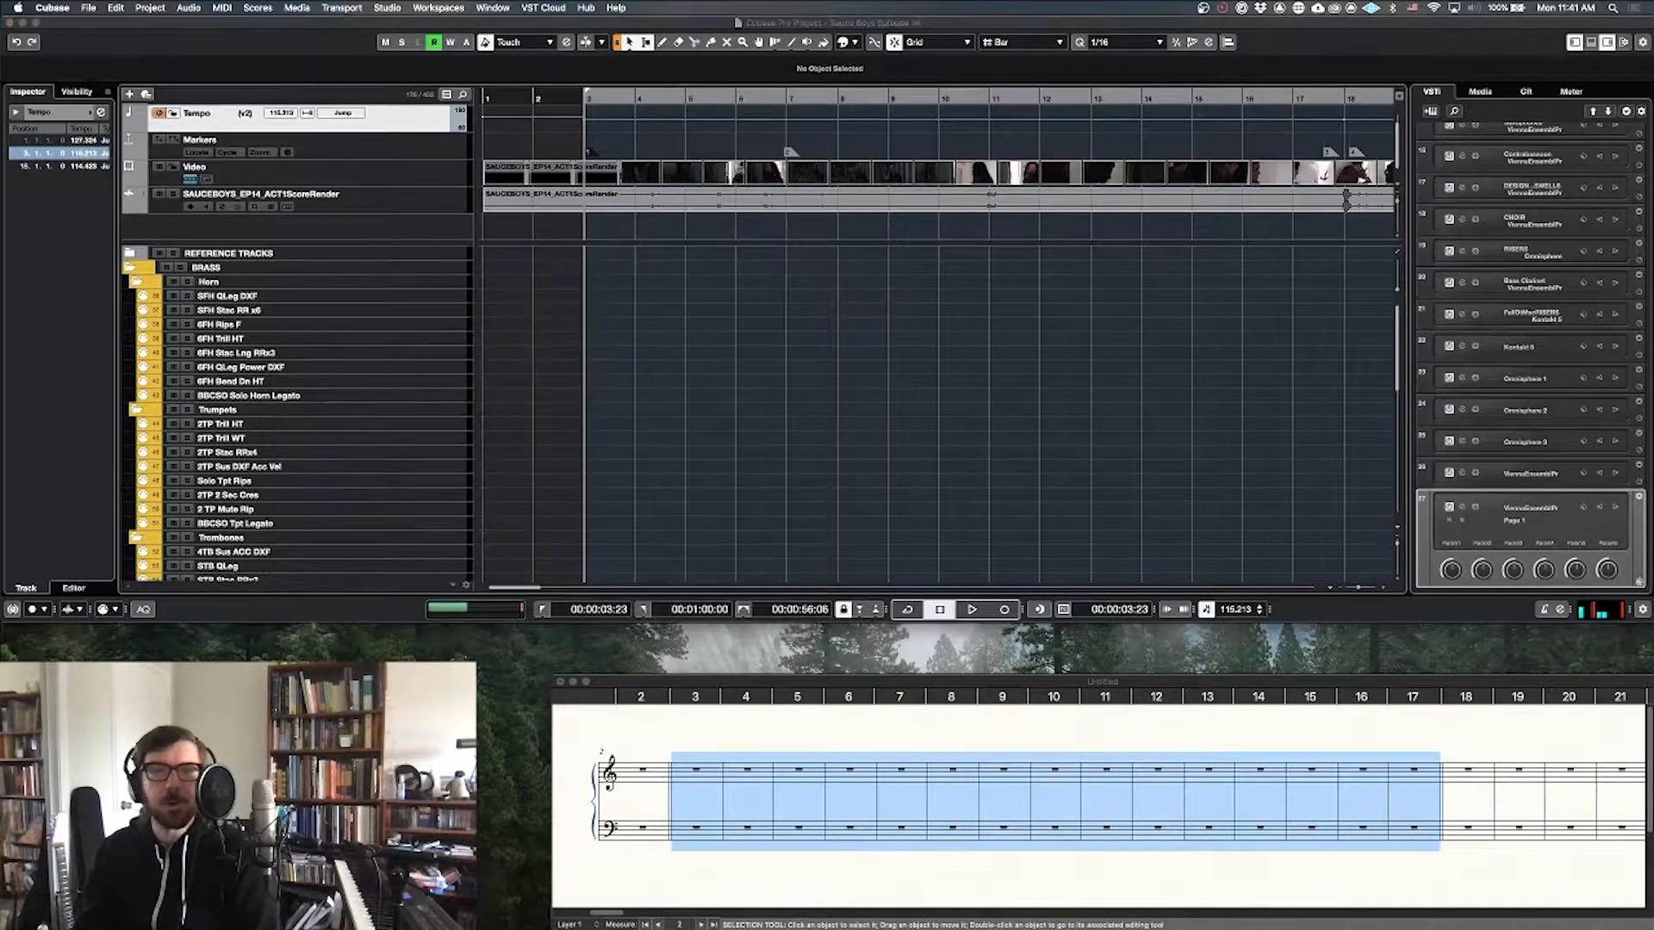
scroll(232, 594, down, 2)
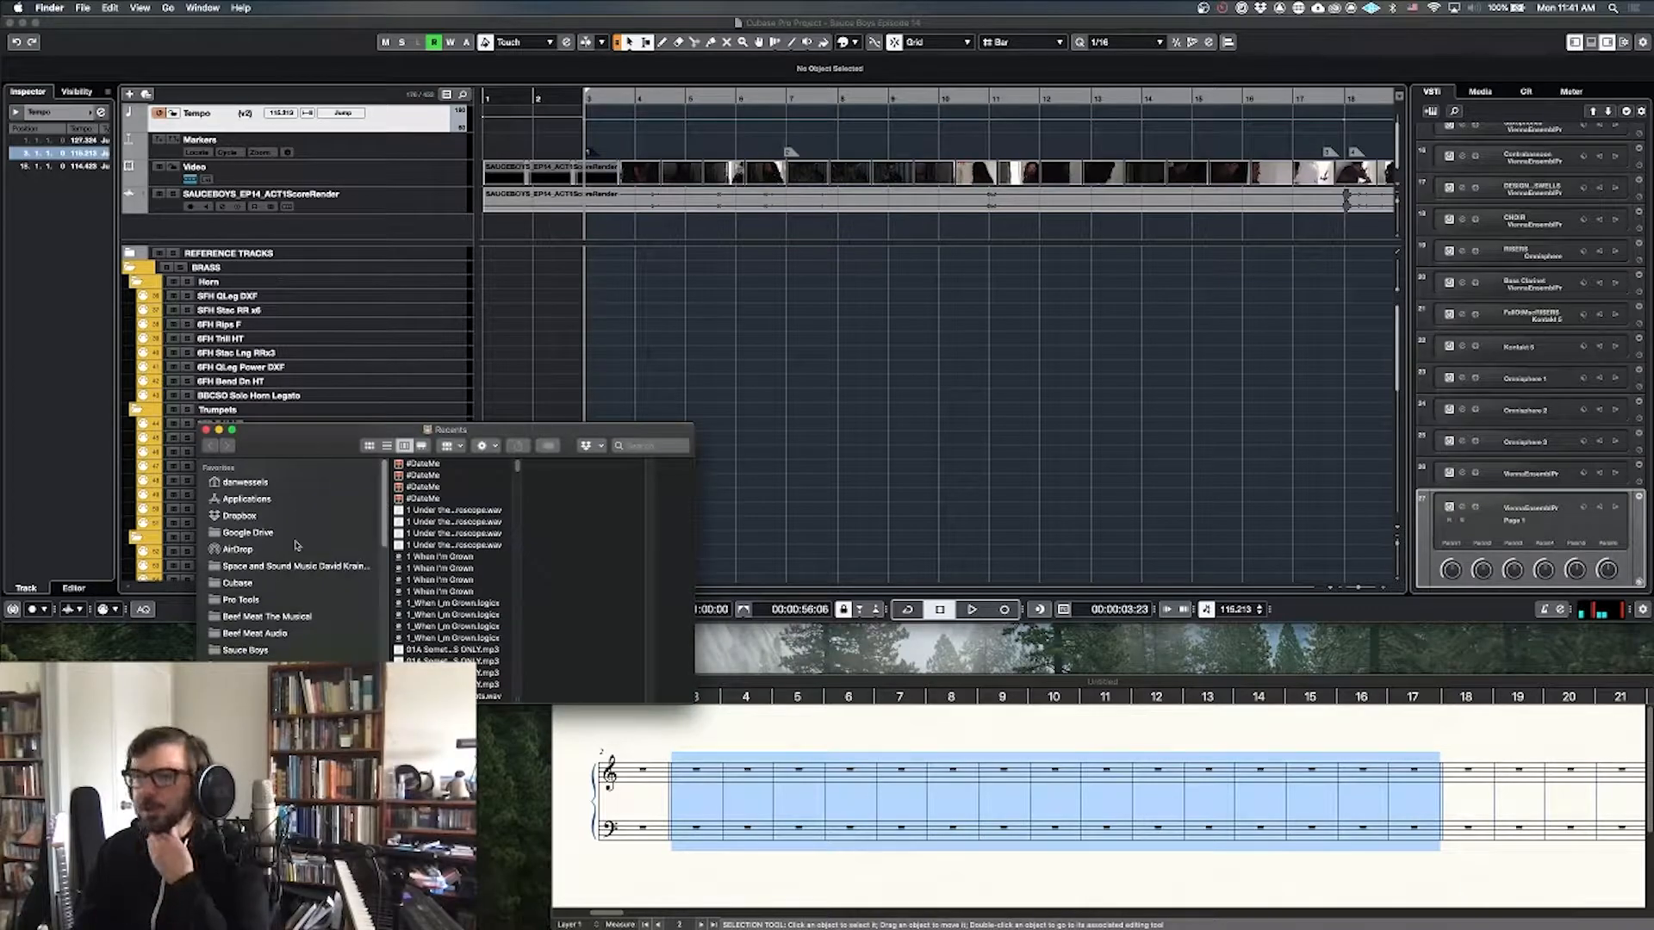
scroll(225, 609, down, 4)
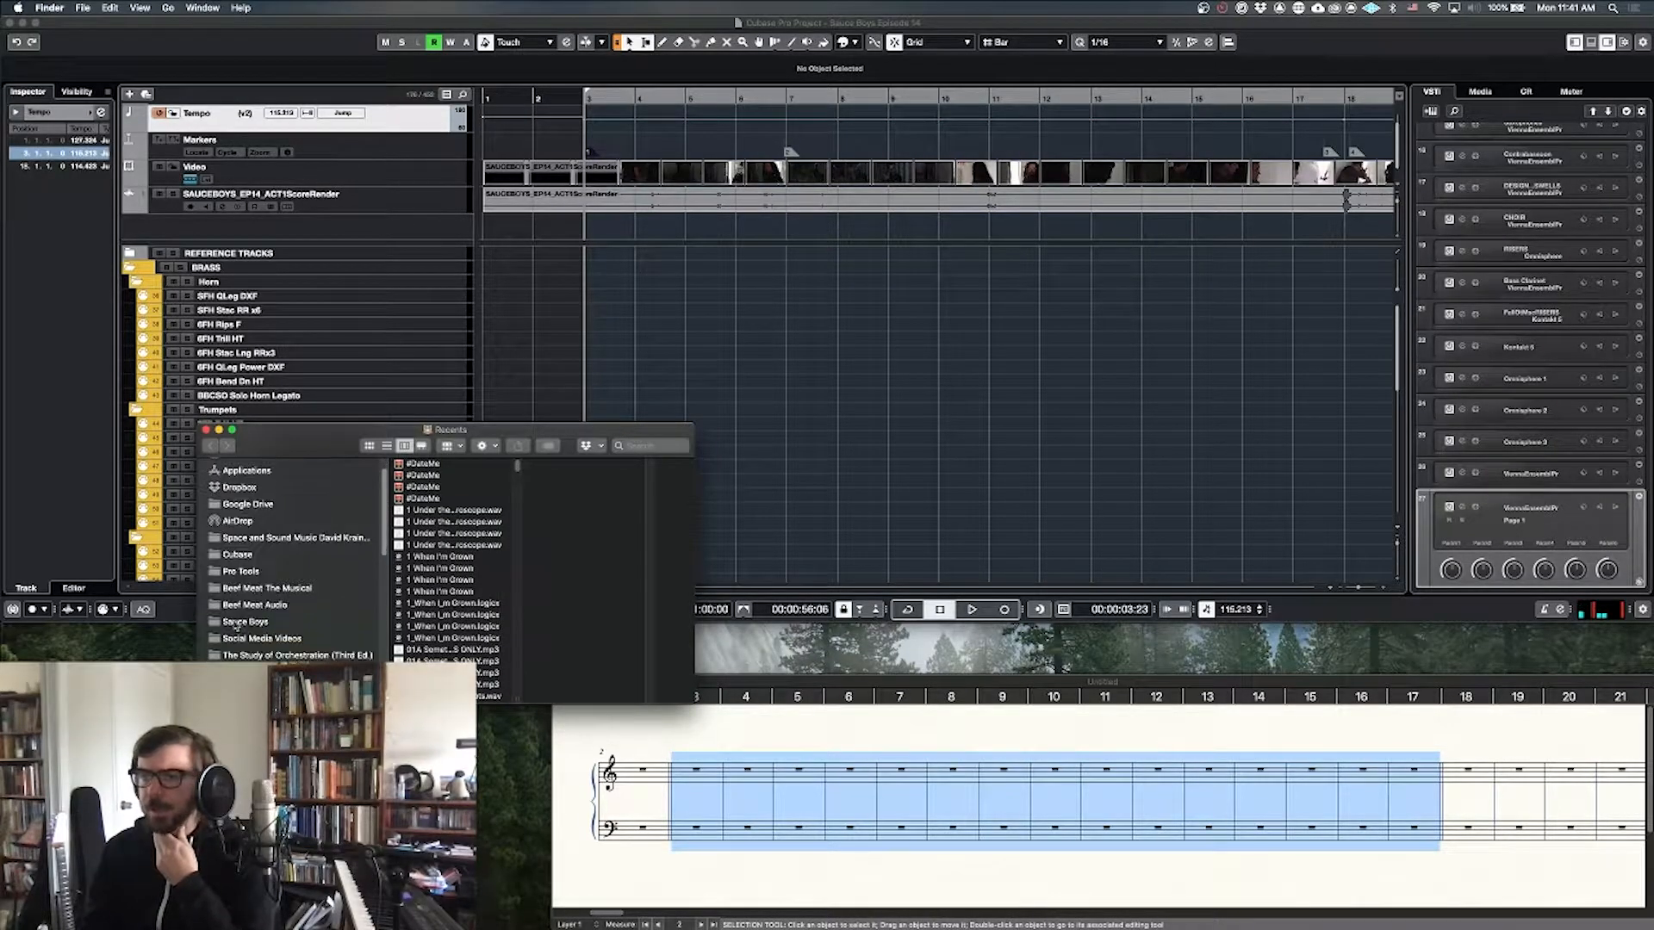
scroll(244, 658, down, 3)
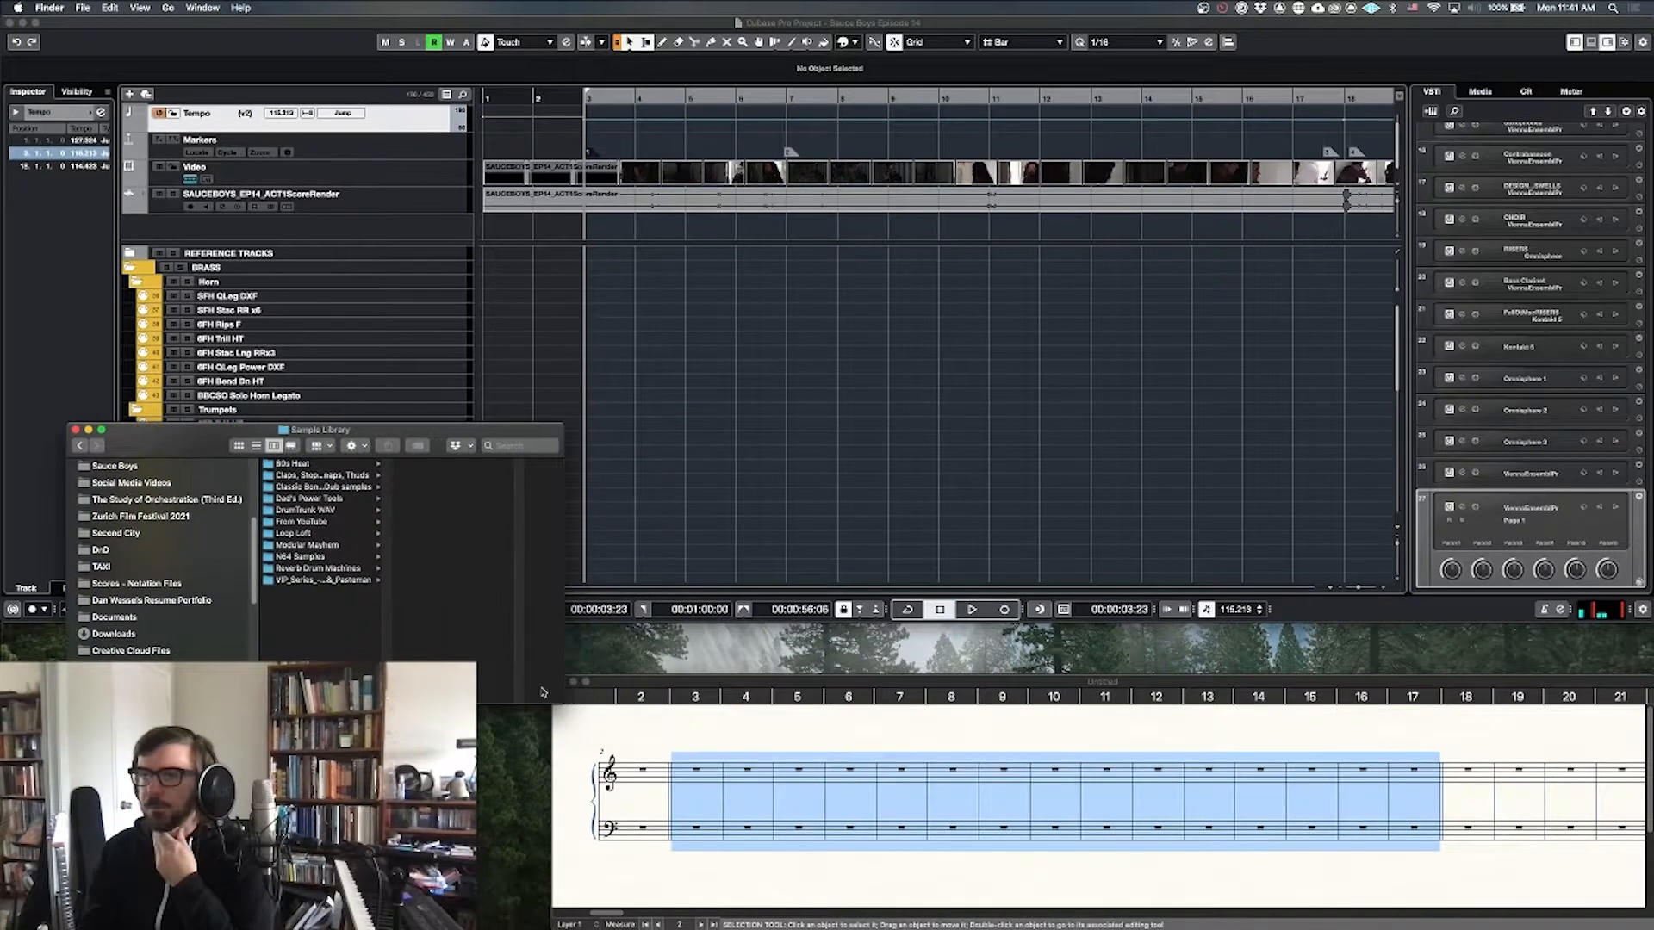
drag(555, 699, 848, 816)
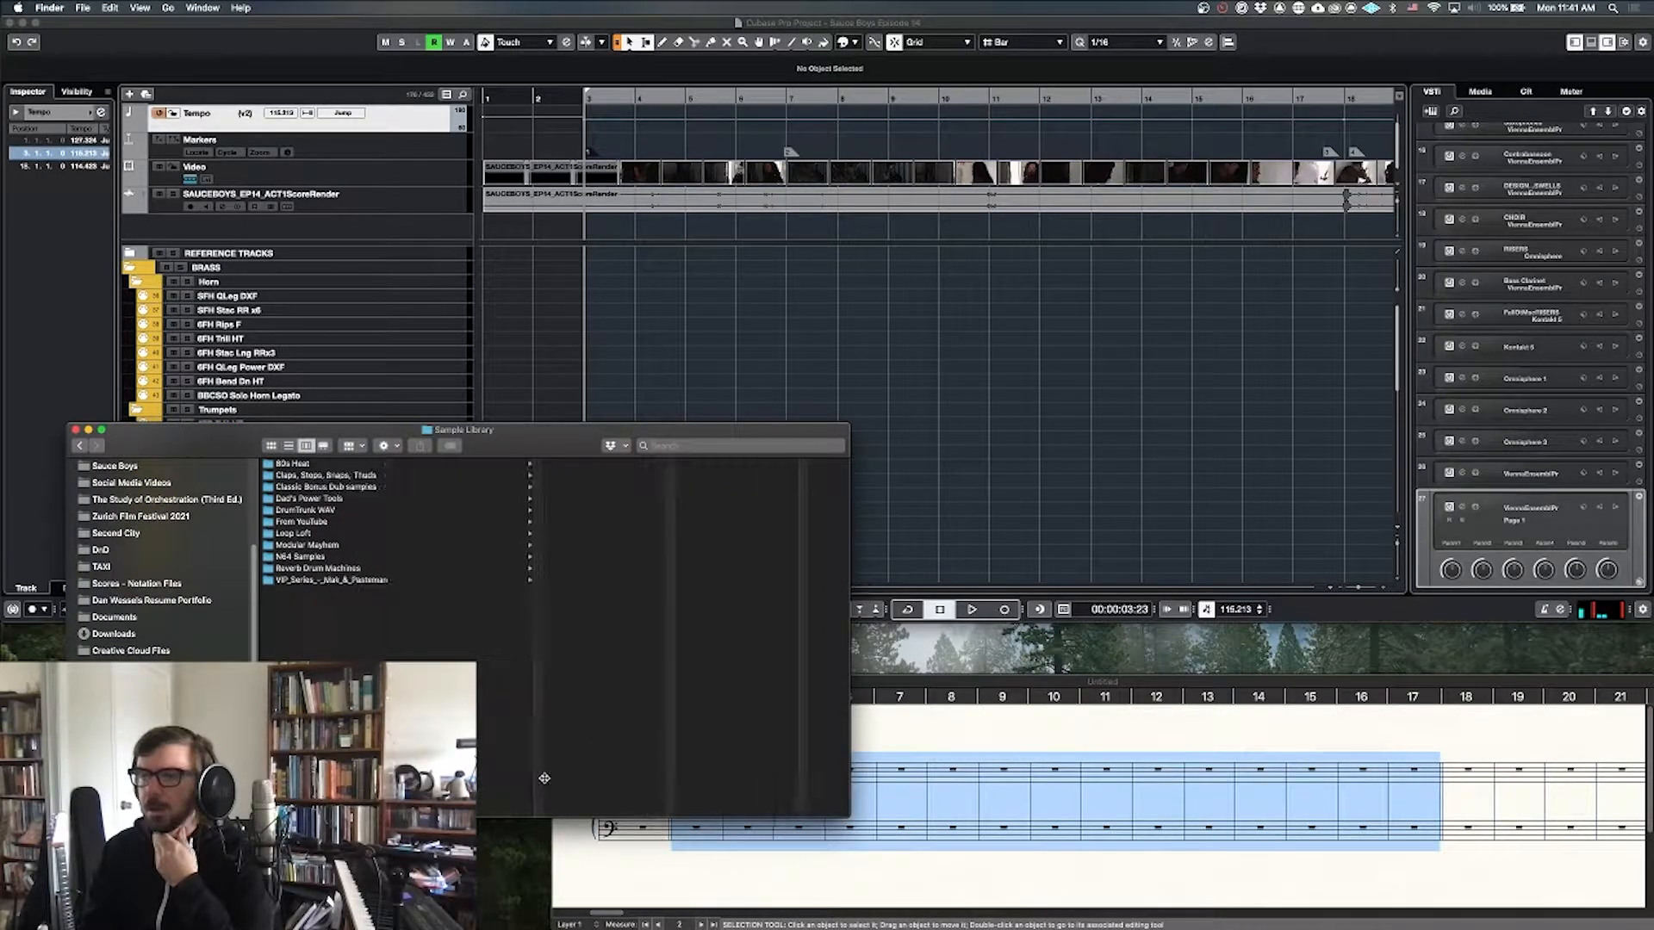
click(306, 534)
click(593, 500)
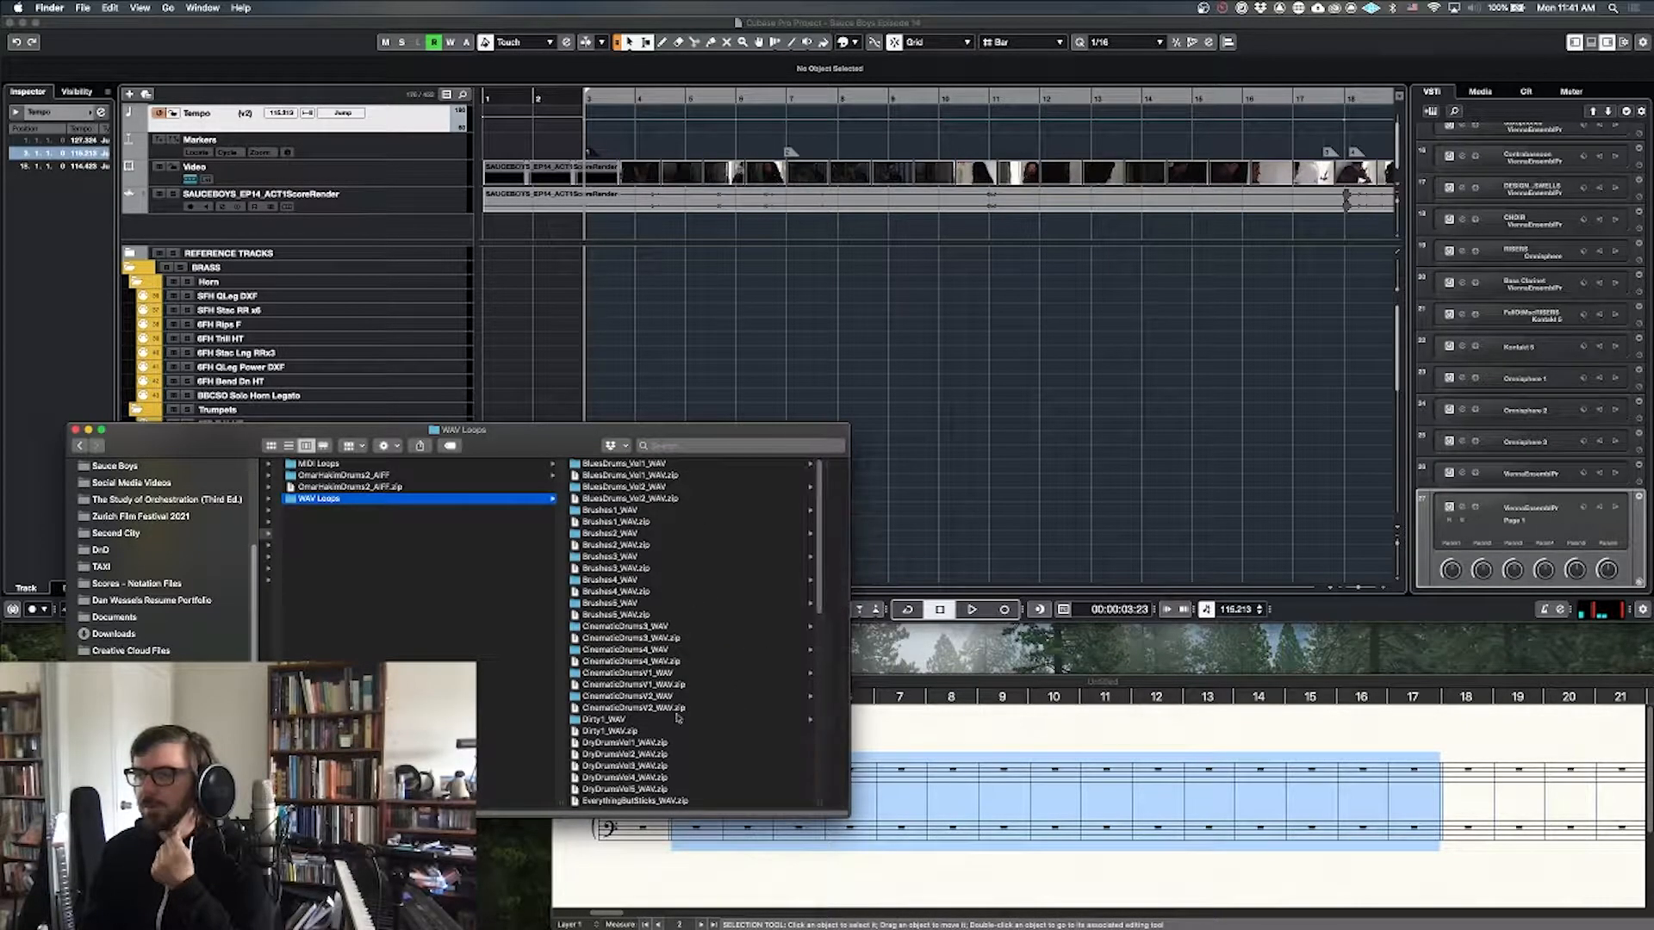
Step: Browse the CinematicDrums packs in WAV Loops and open the CinematicDrumsV2_WAV folder
click(617, 663)
click(613, 672)
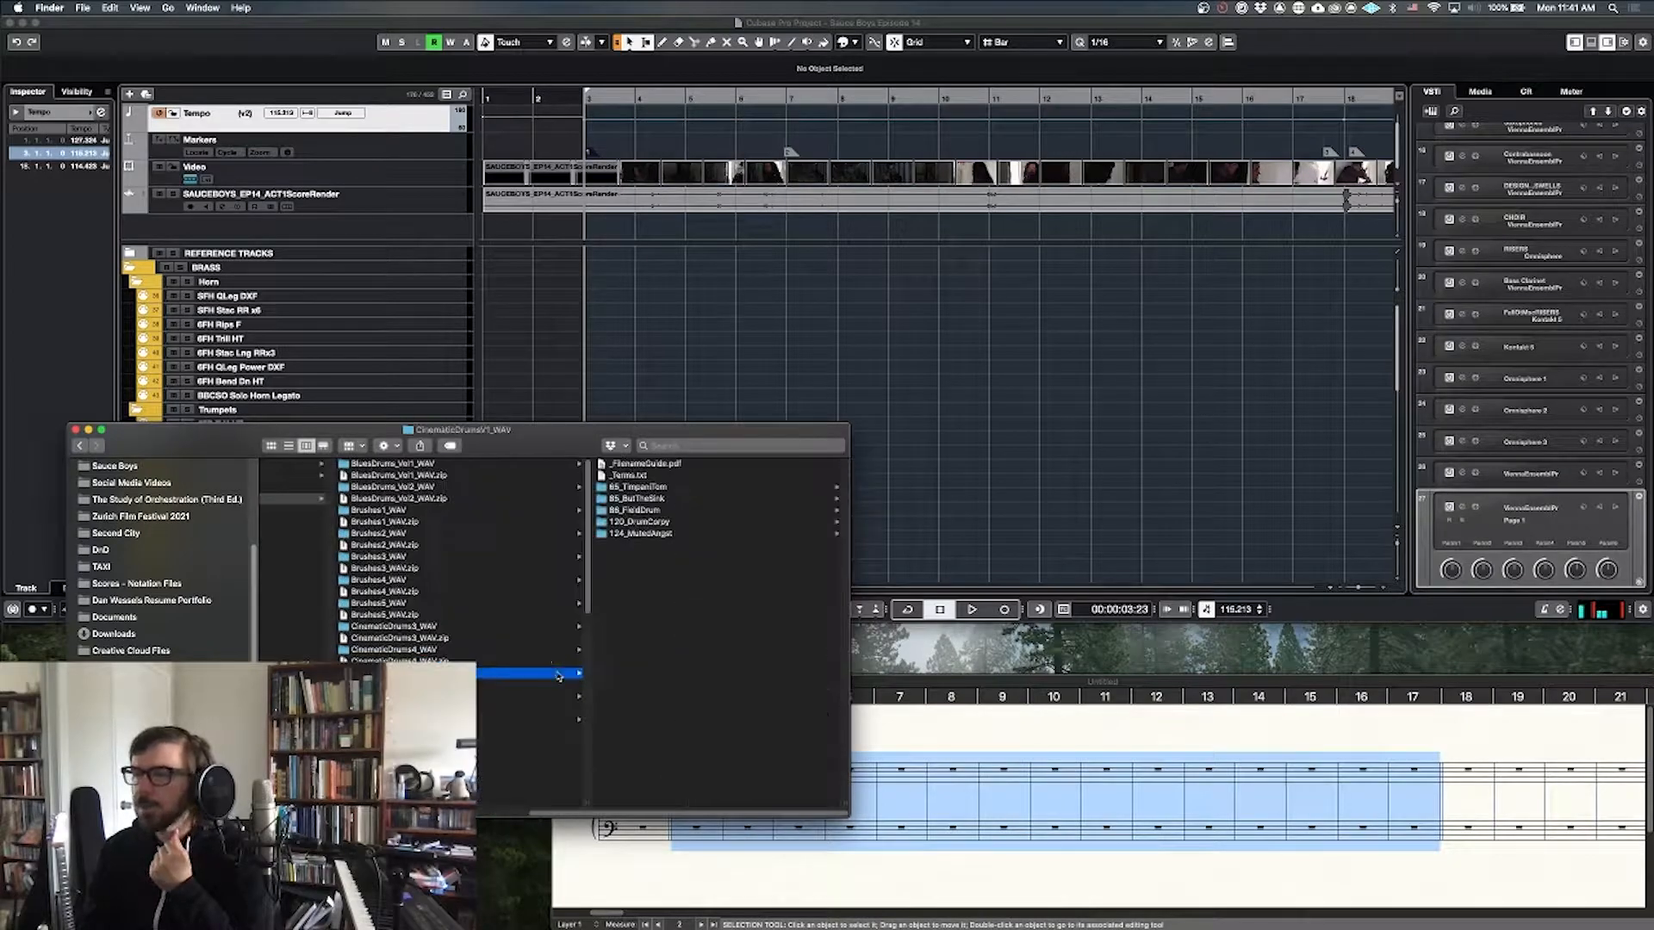
click(411, 651)
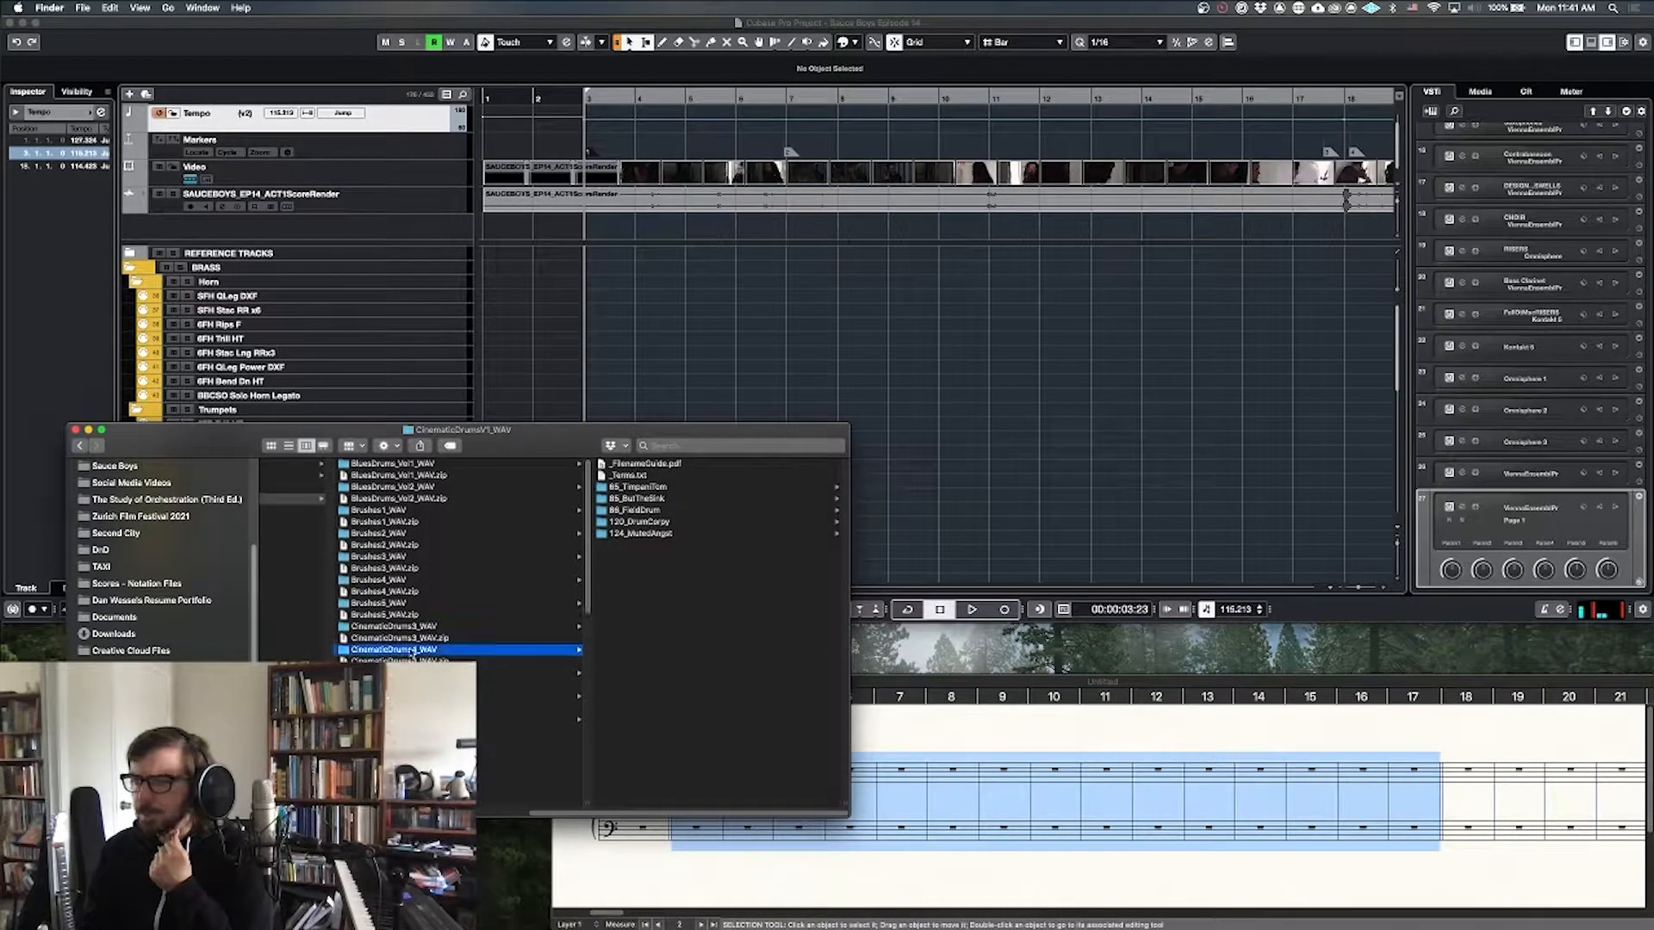
click(431, 684)
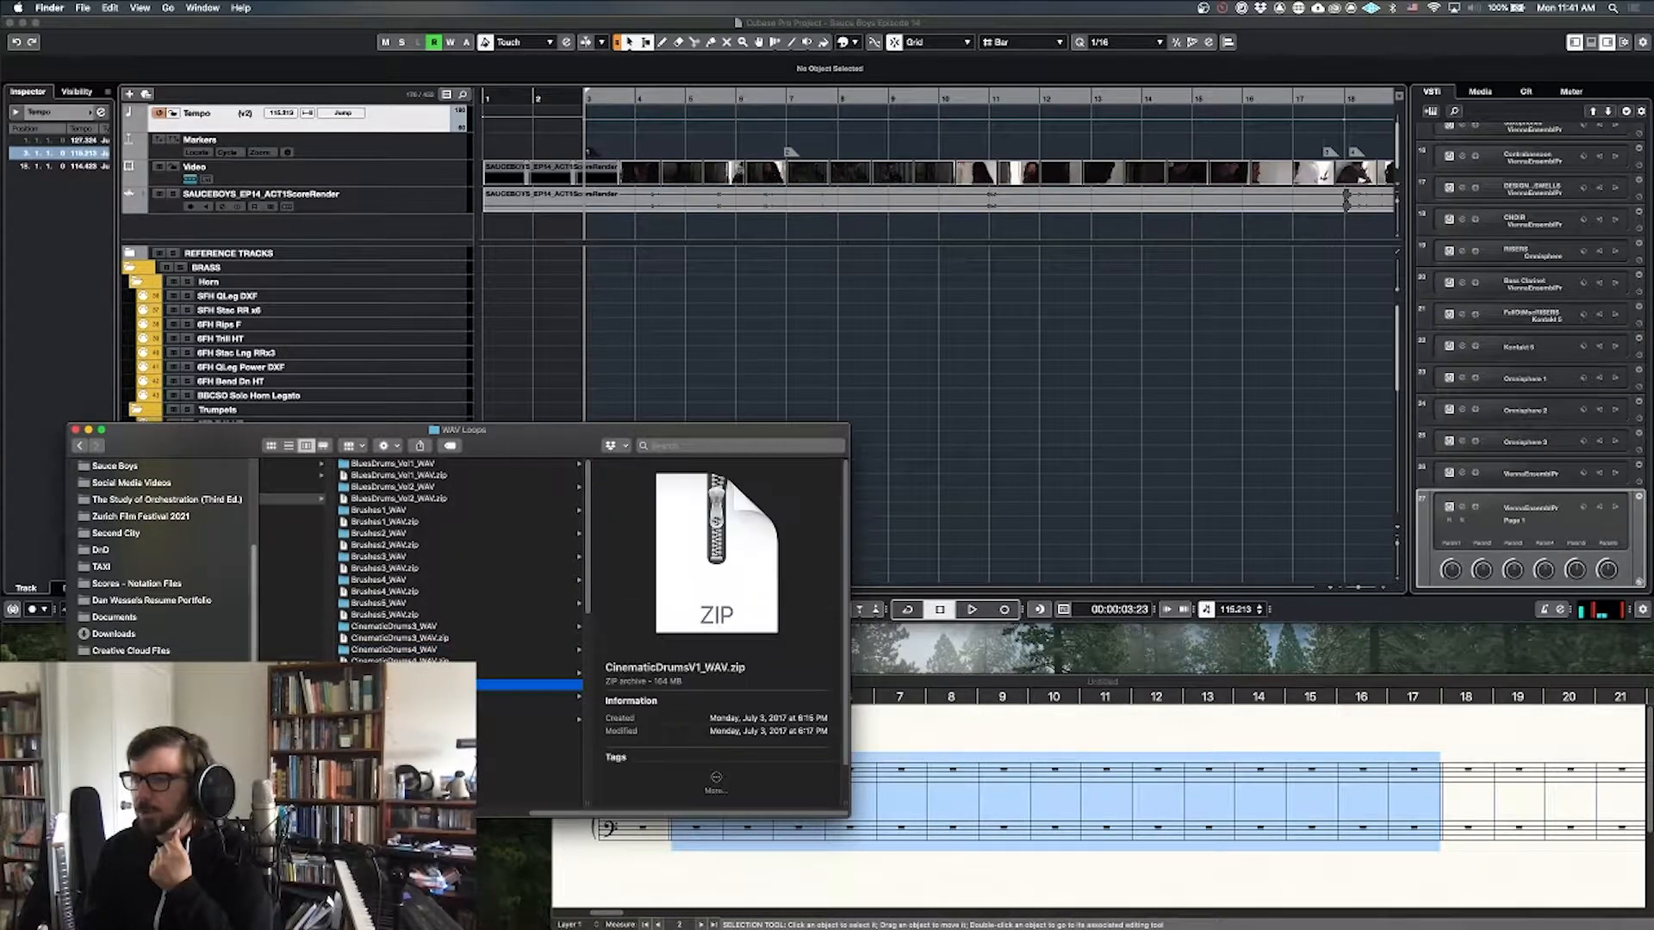
click(439, 708)
click(439, 719)
click(440, 685)
click(439, 696)
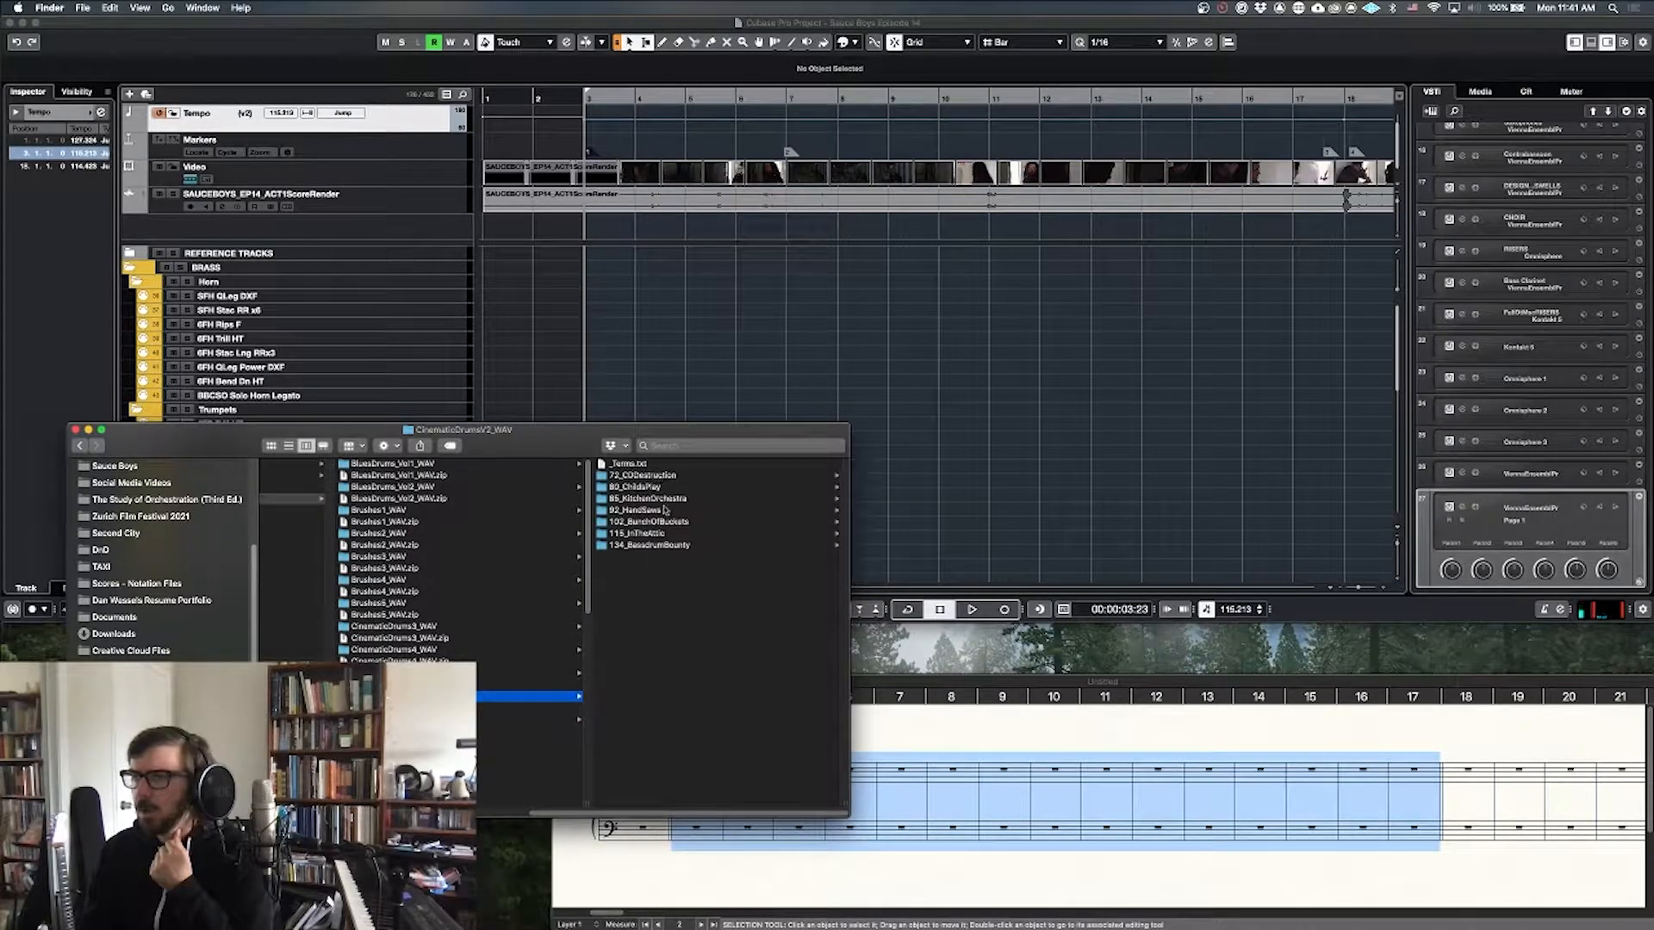
Step: Open the Loops folder of 134_BassdrumBounty and widen the window slightly
click(663, 546)
click(648, 465)
drag(846, 805, 900, 794)
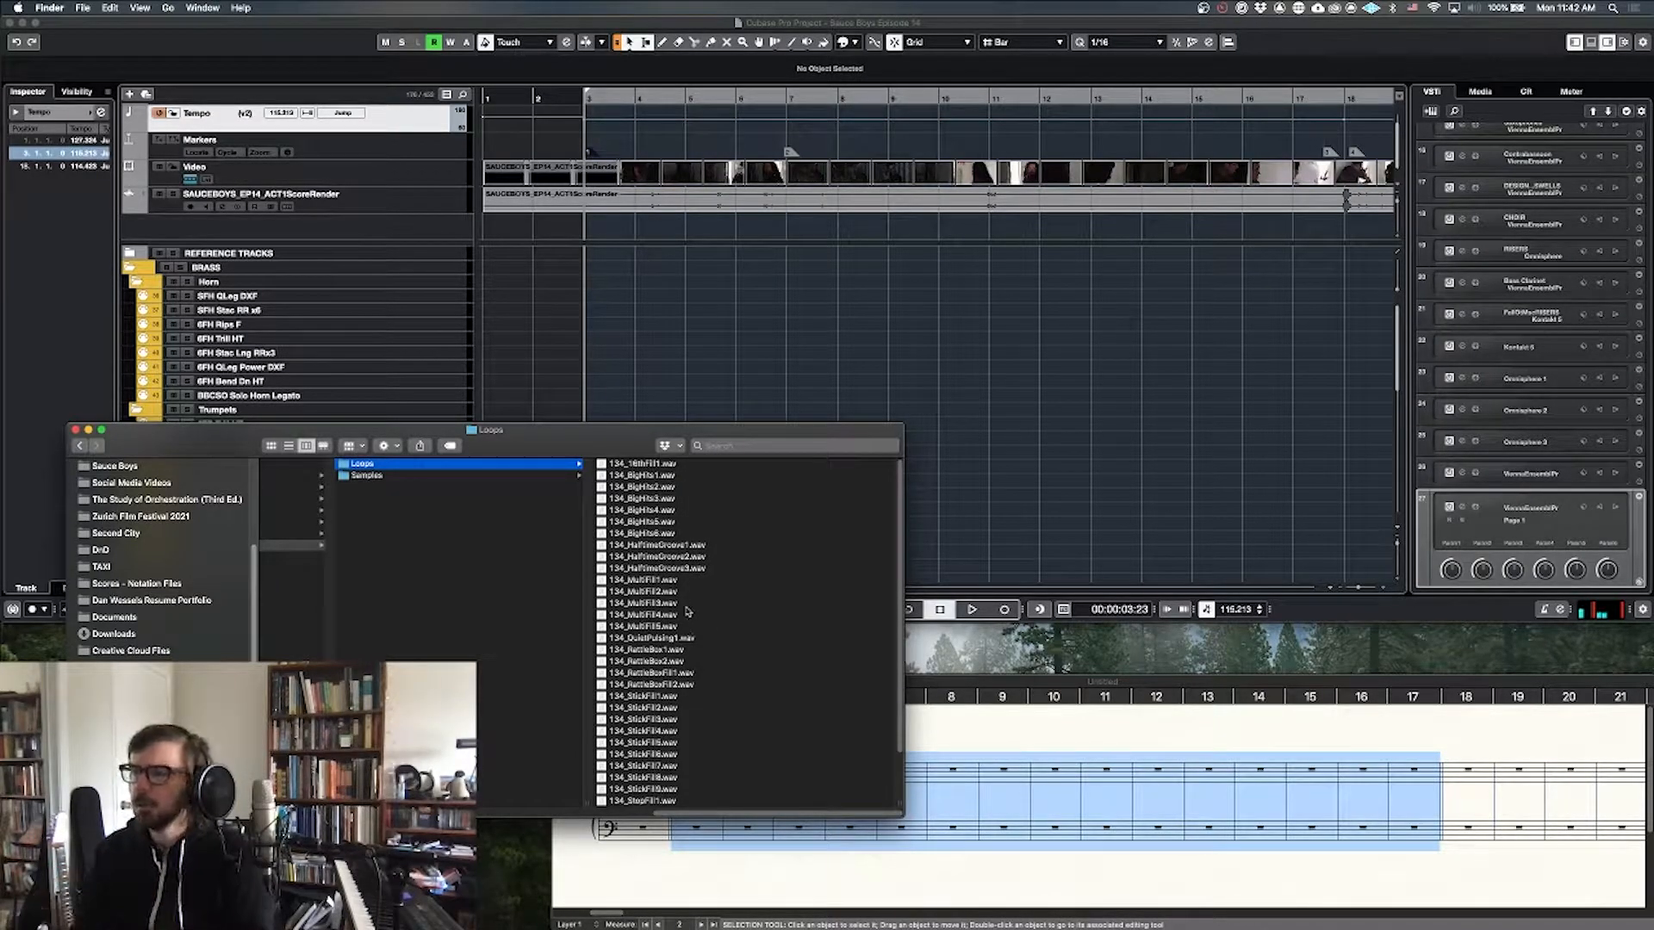
Step: Audition the loop 134_StickFill1.wav in a preview
click(673, 696)
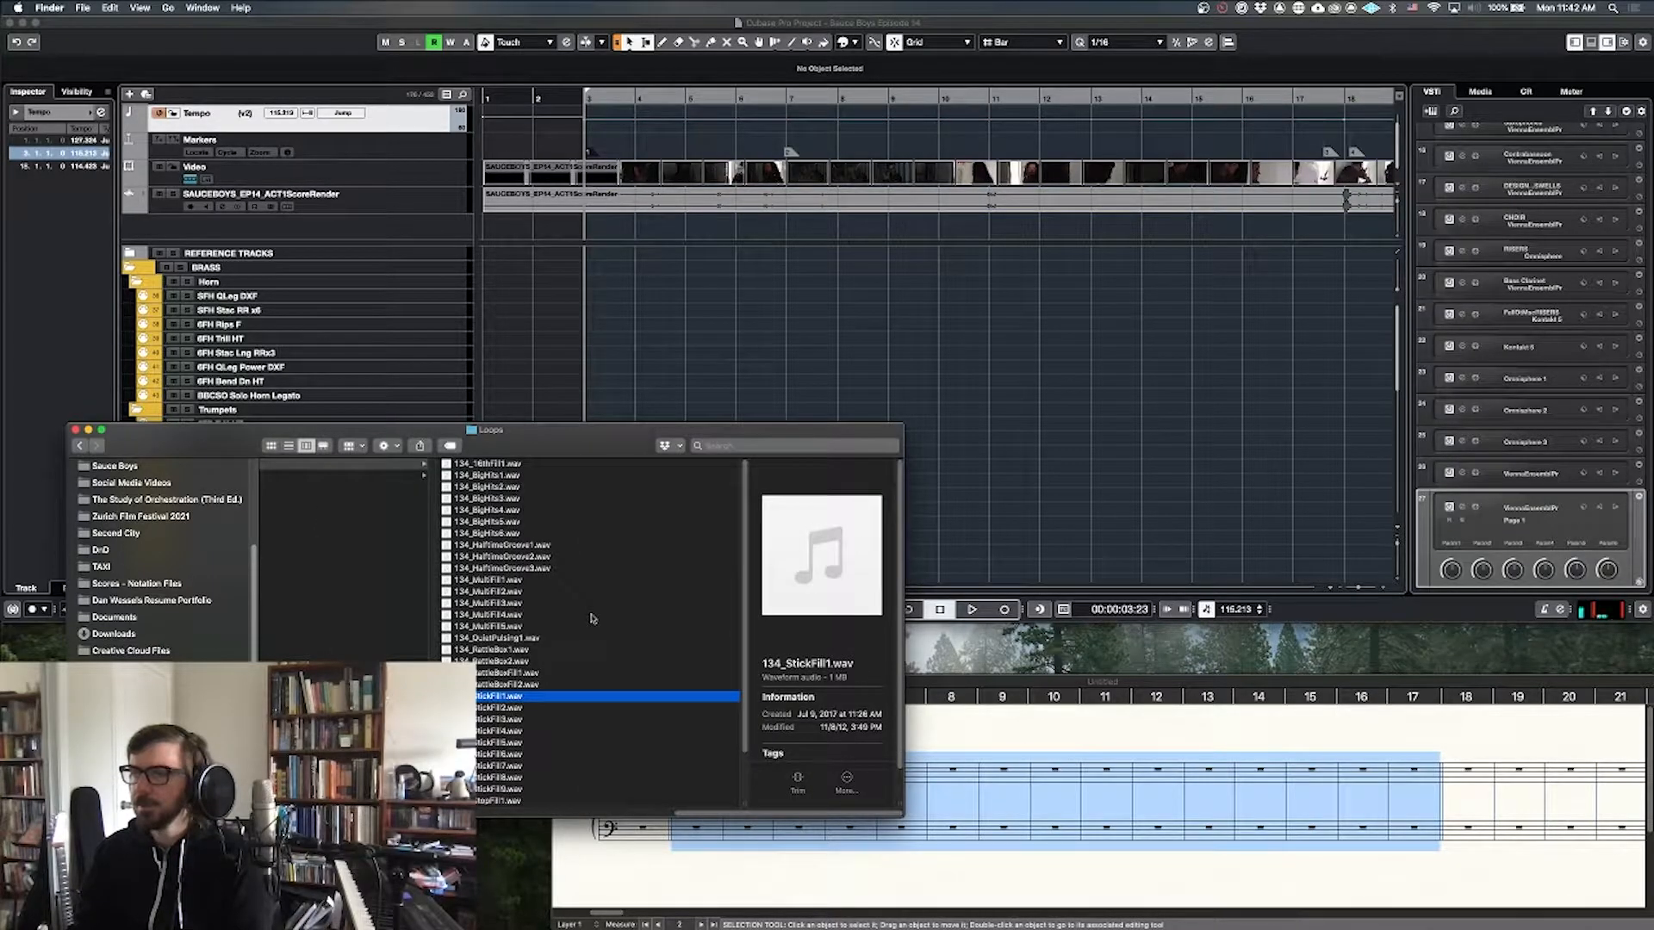
key(space)
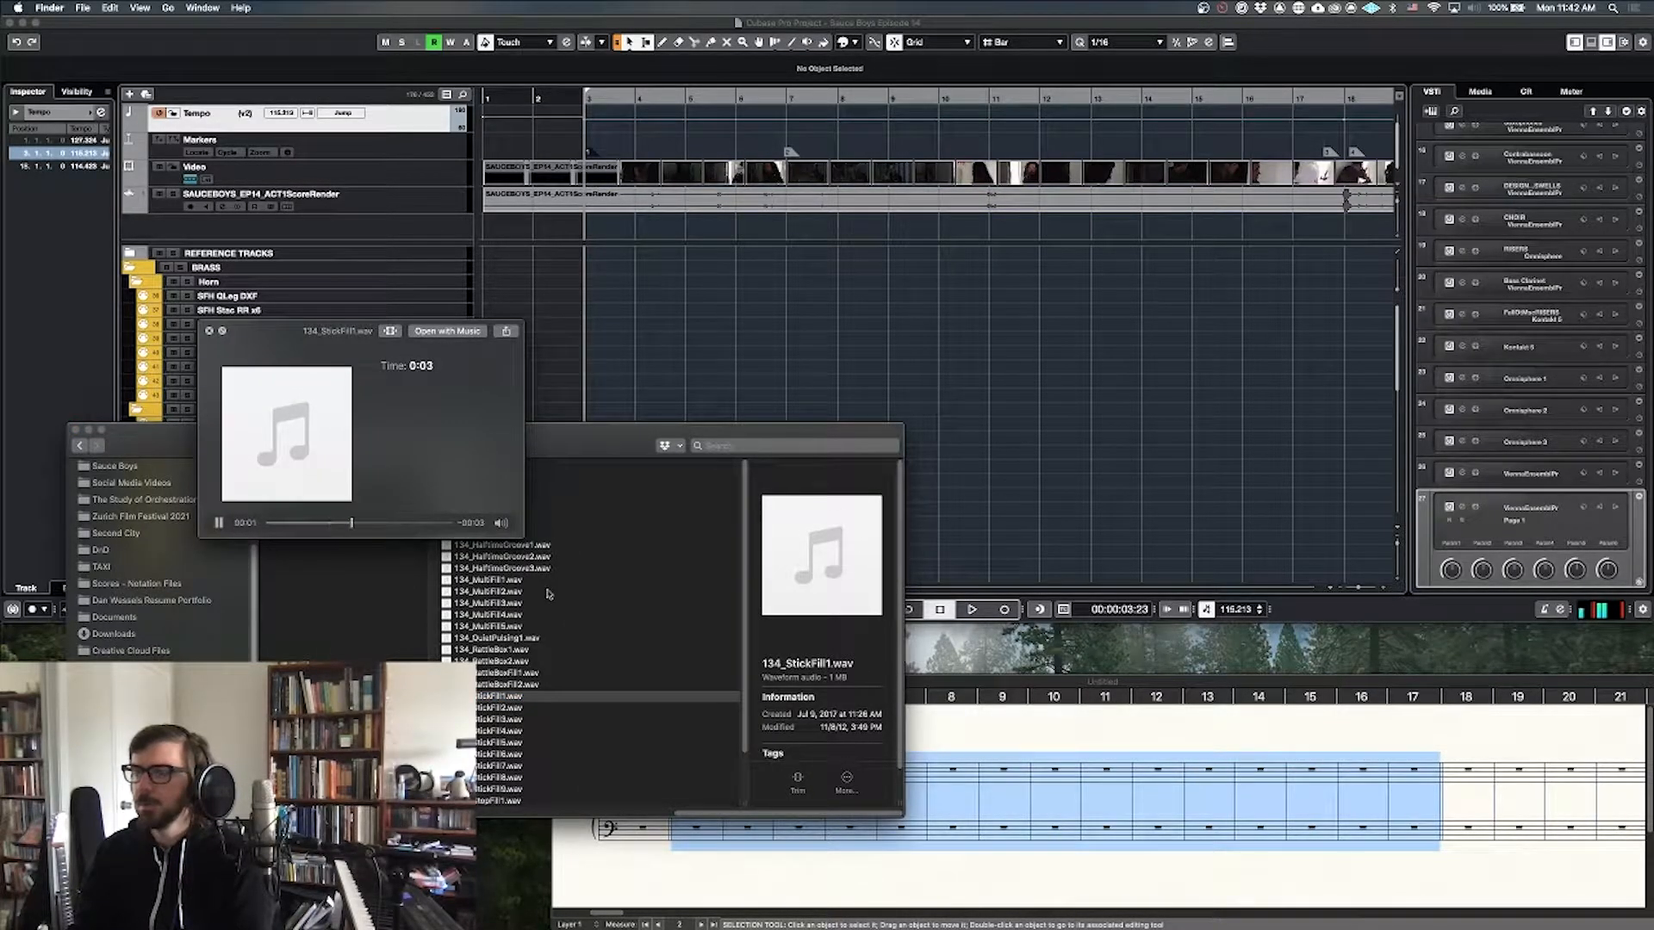
key(space)
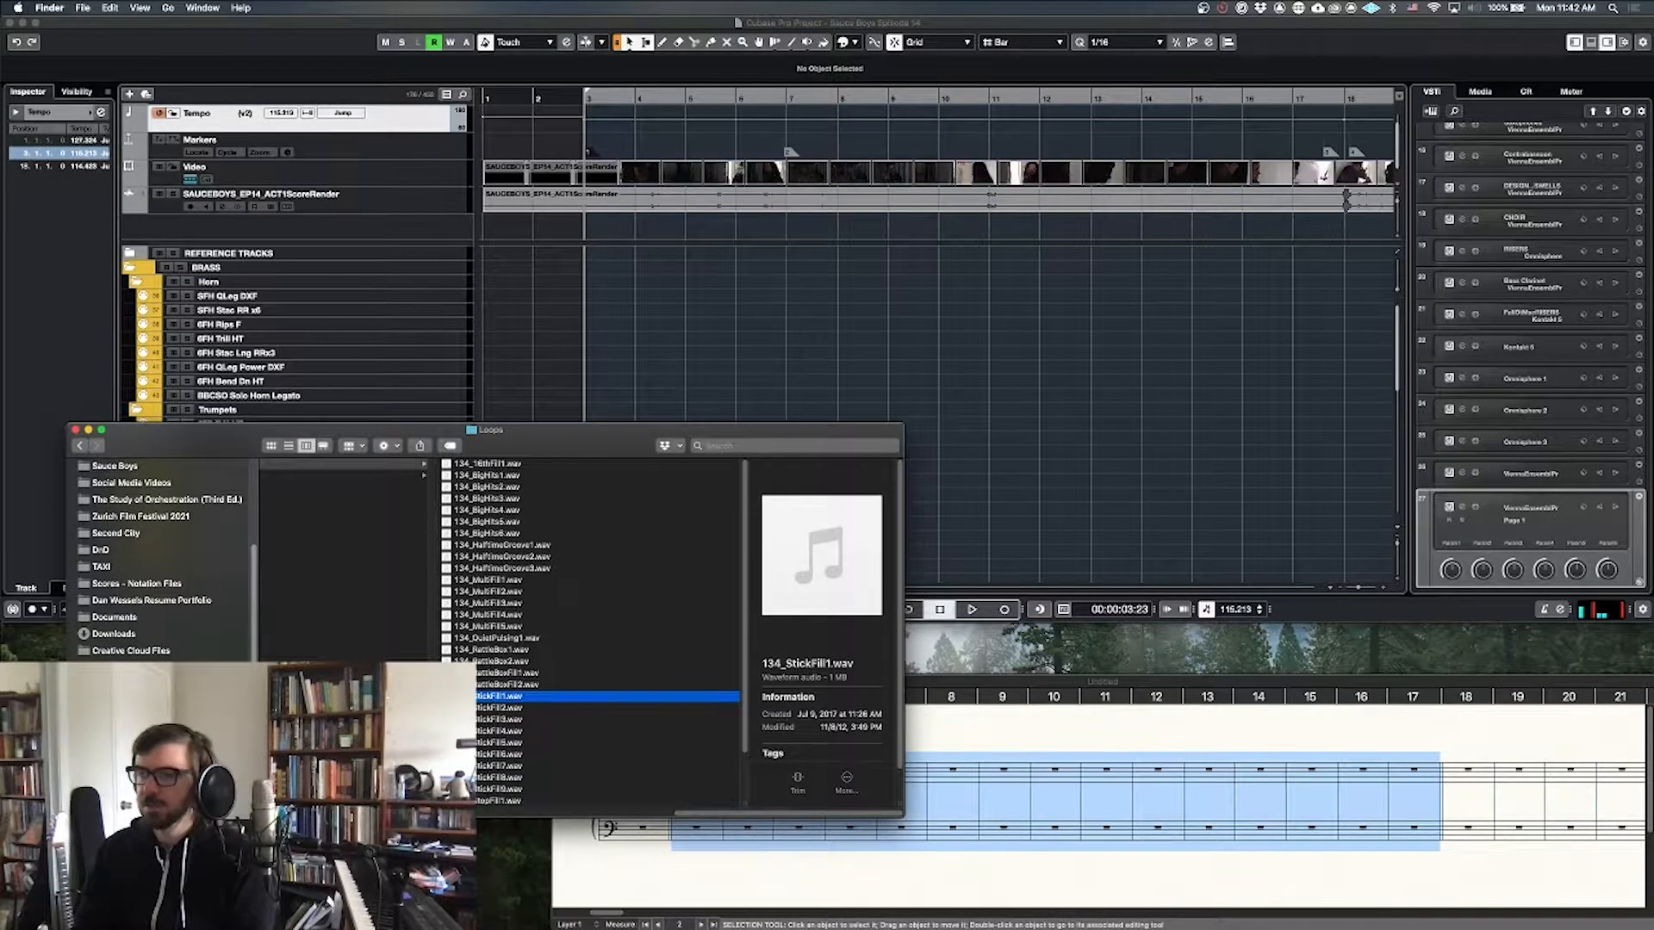
Step: Audition 134_Suspense1.wav and 134_Suspense2.wav, and reselect 134_Suspense1.wav
scroll(502, 732, down, 3)
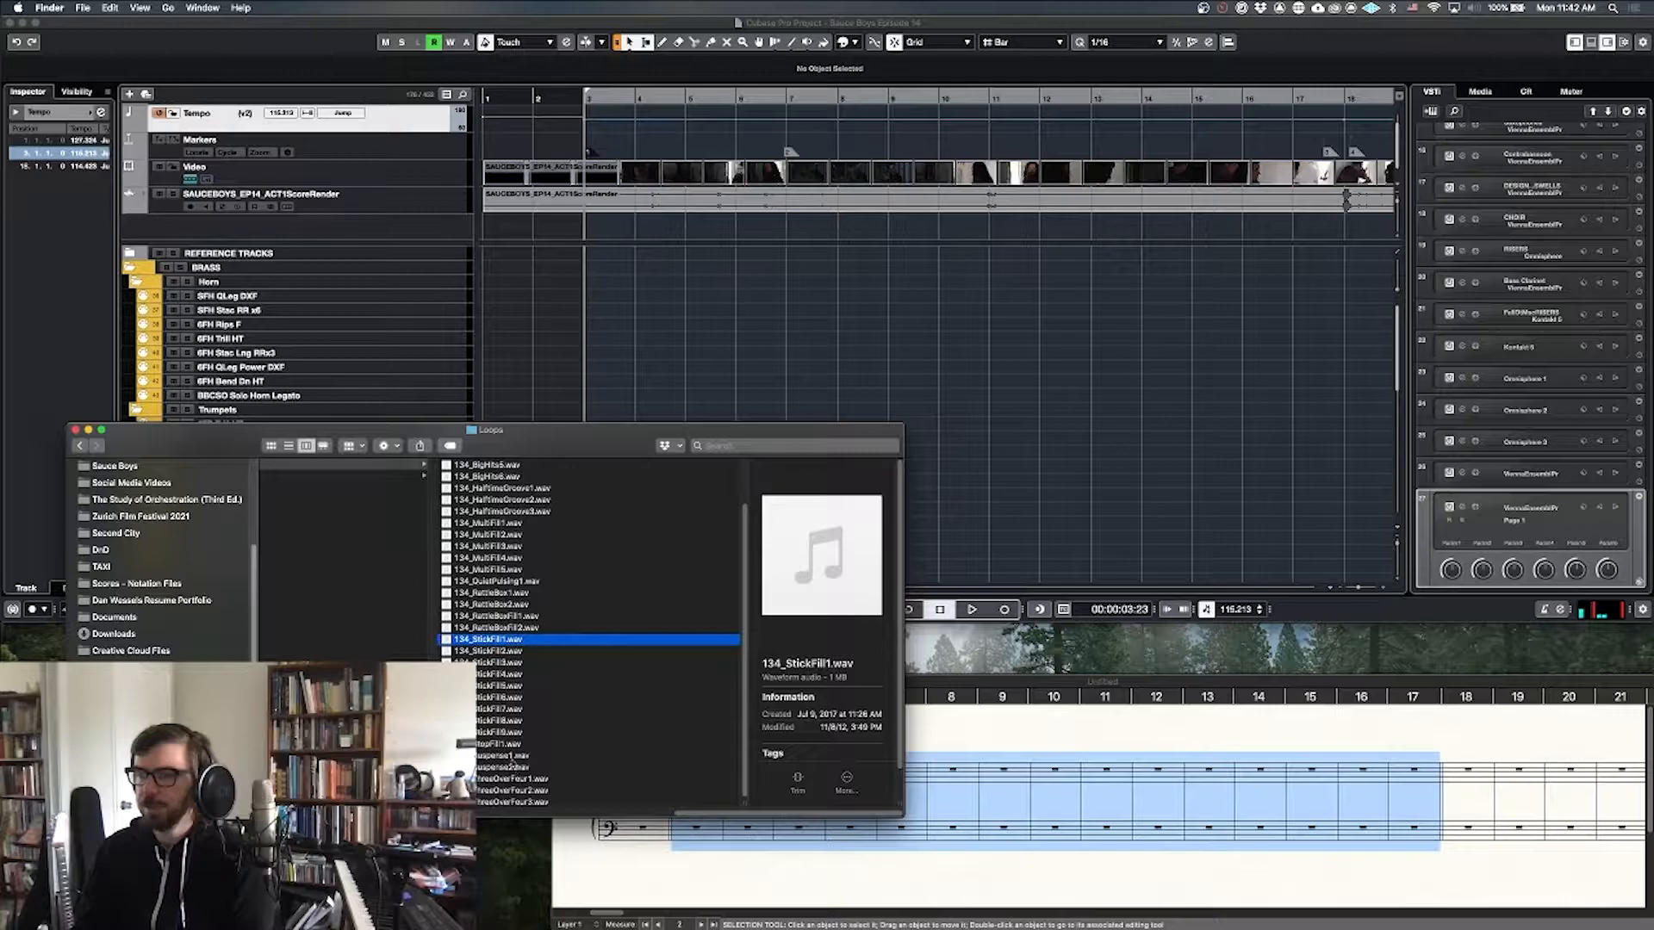
click(509, 756)
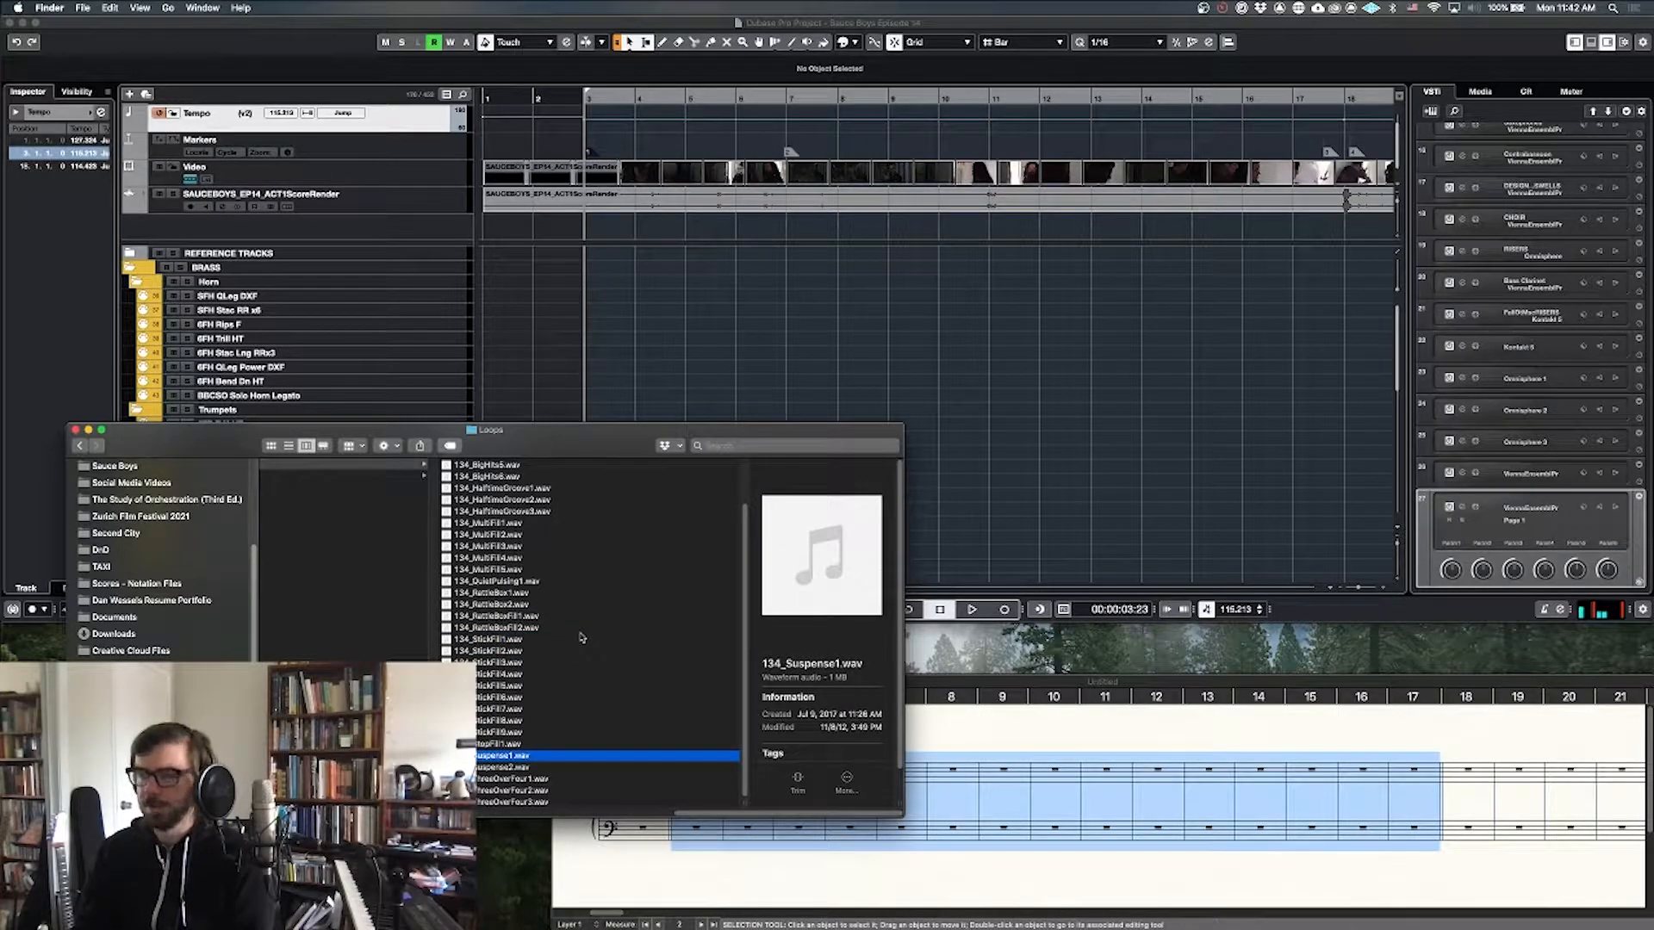
key(space)
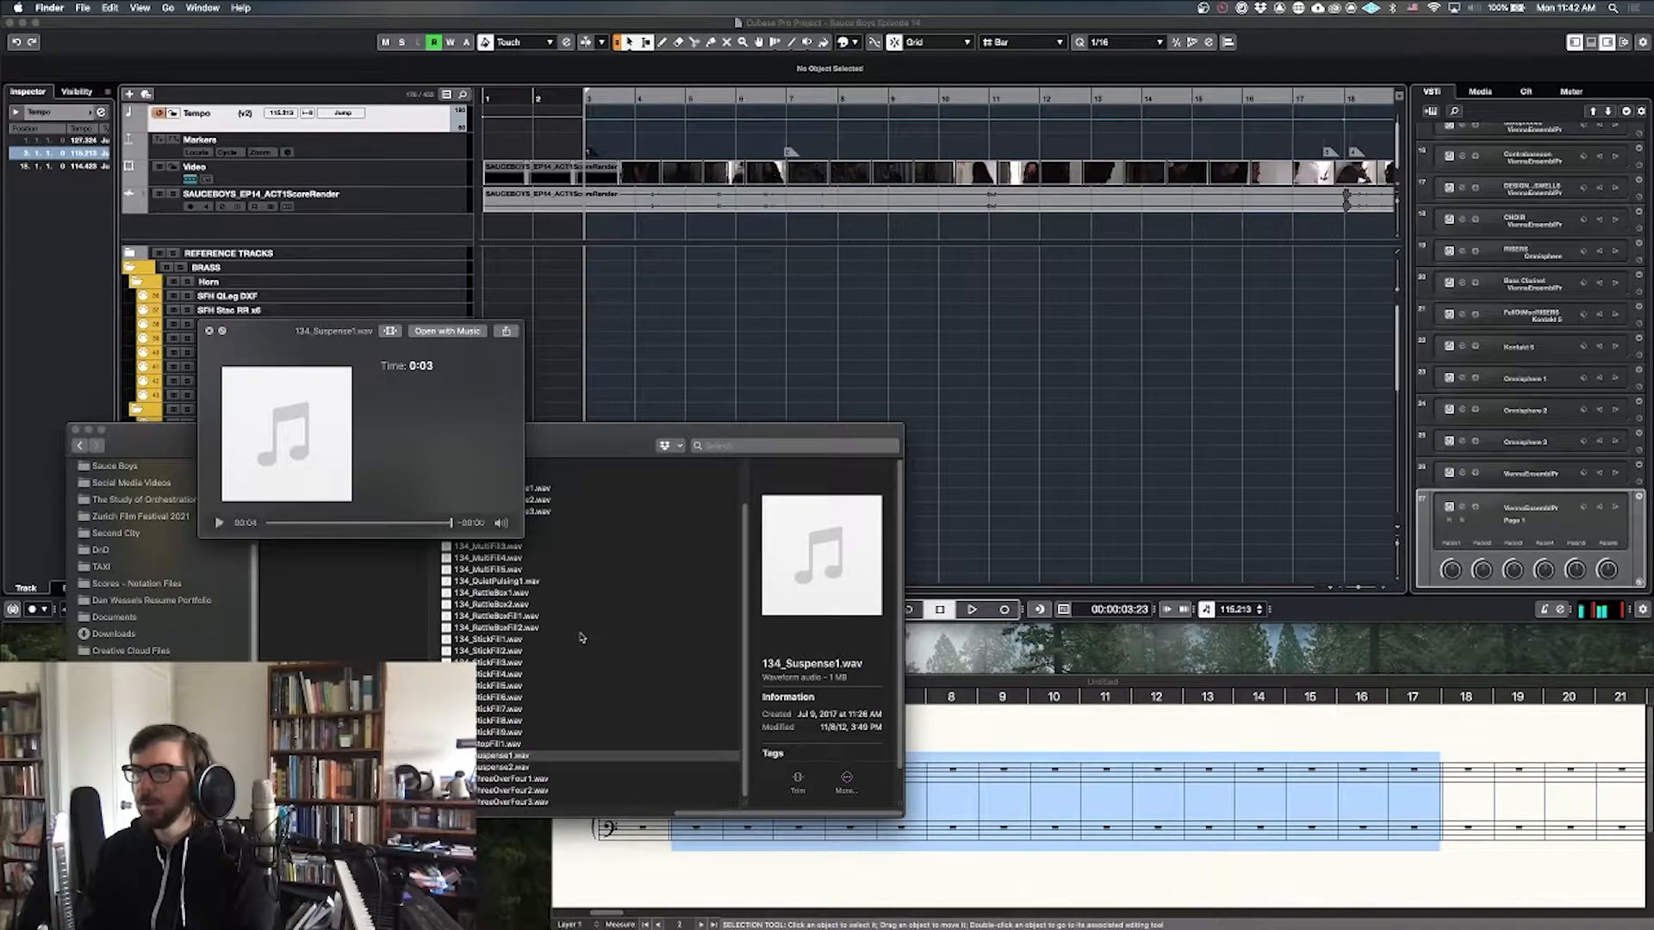
key(Down)
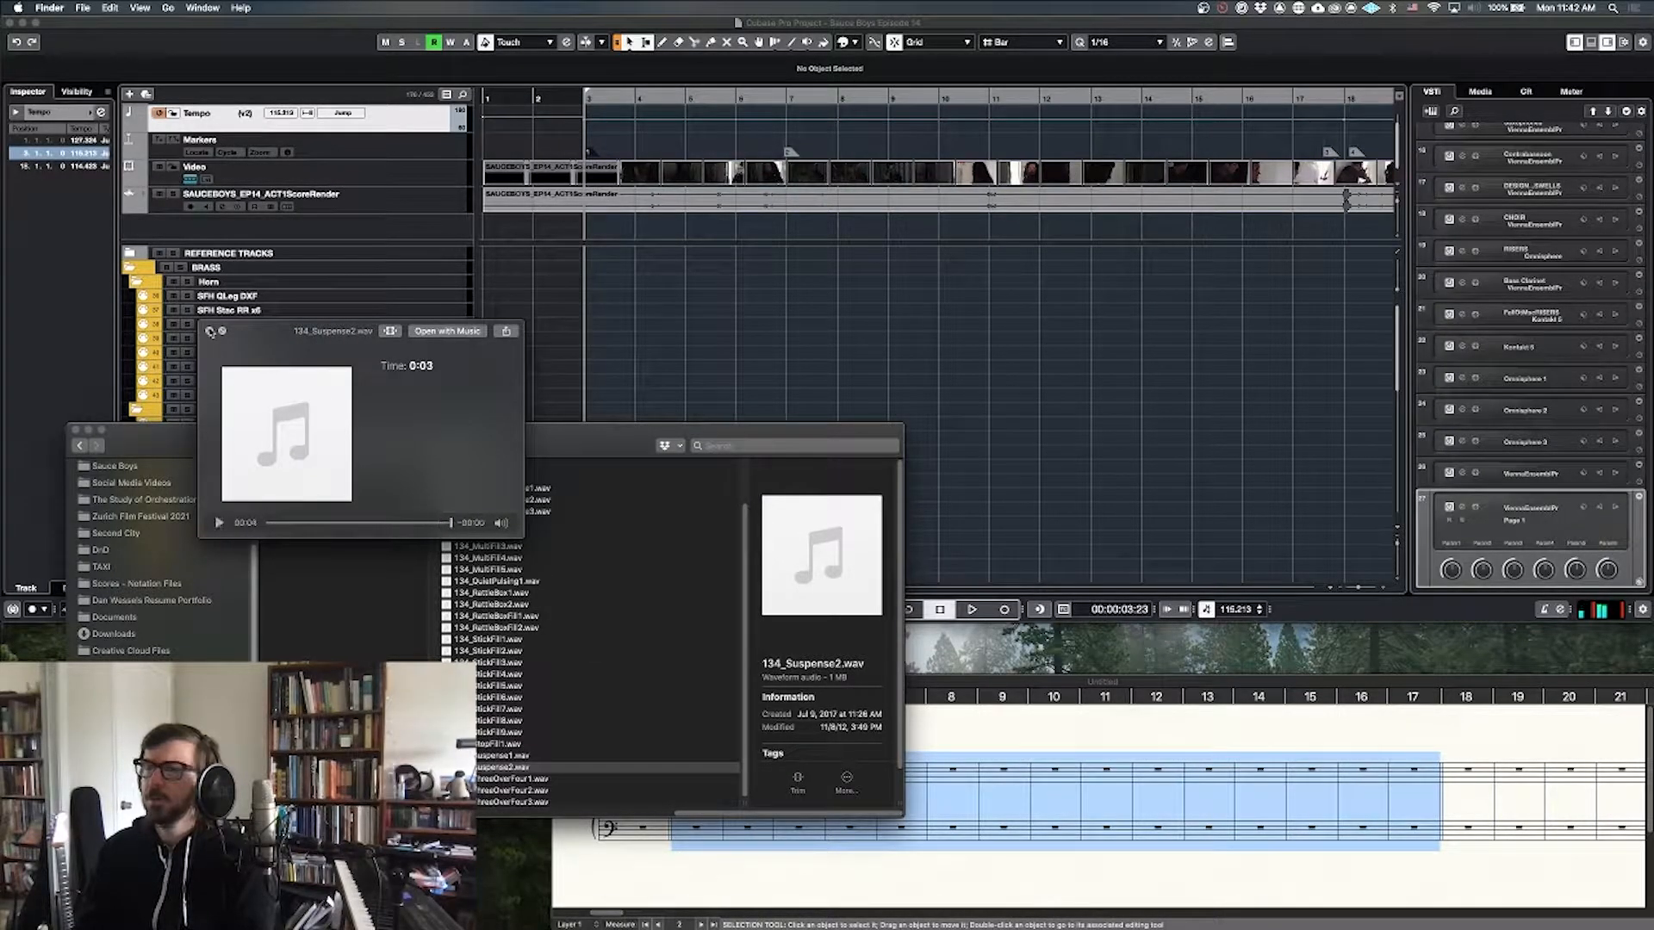
click(209, 331)
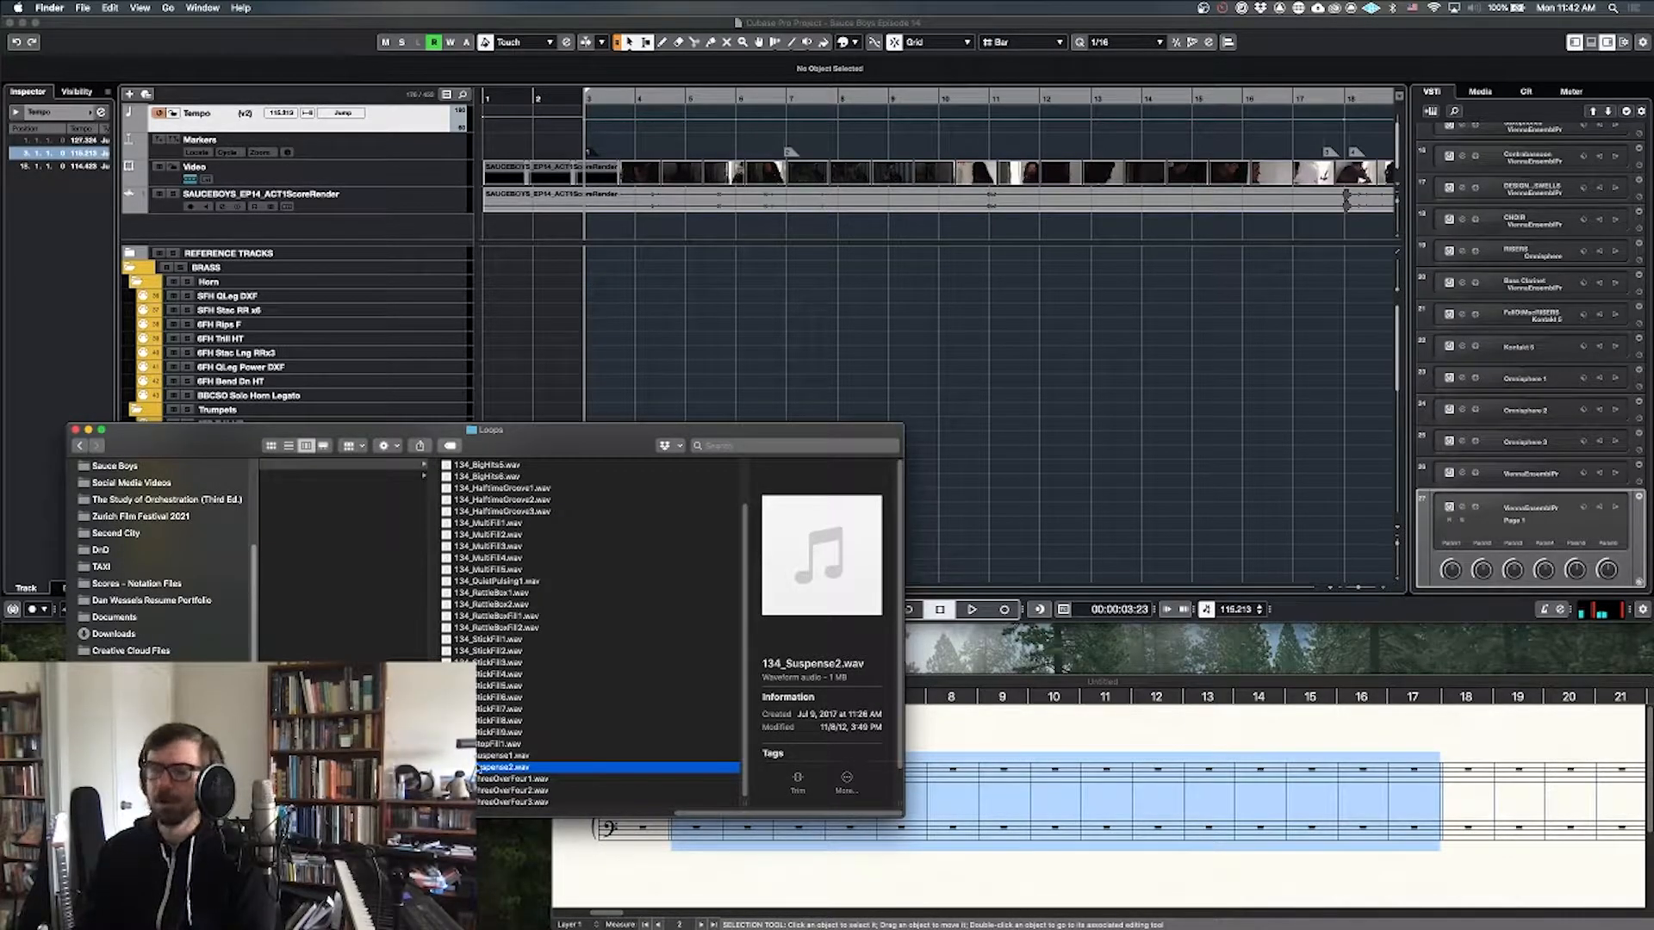
key(Up)
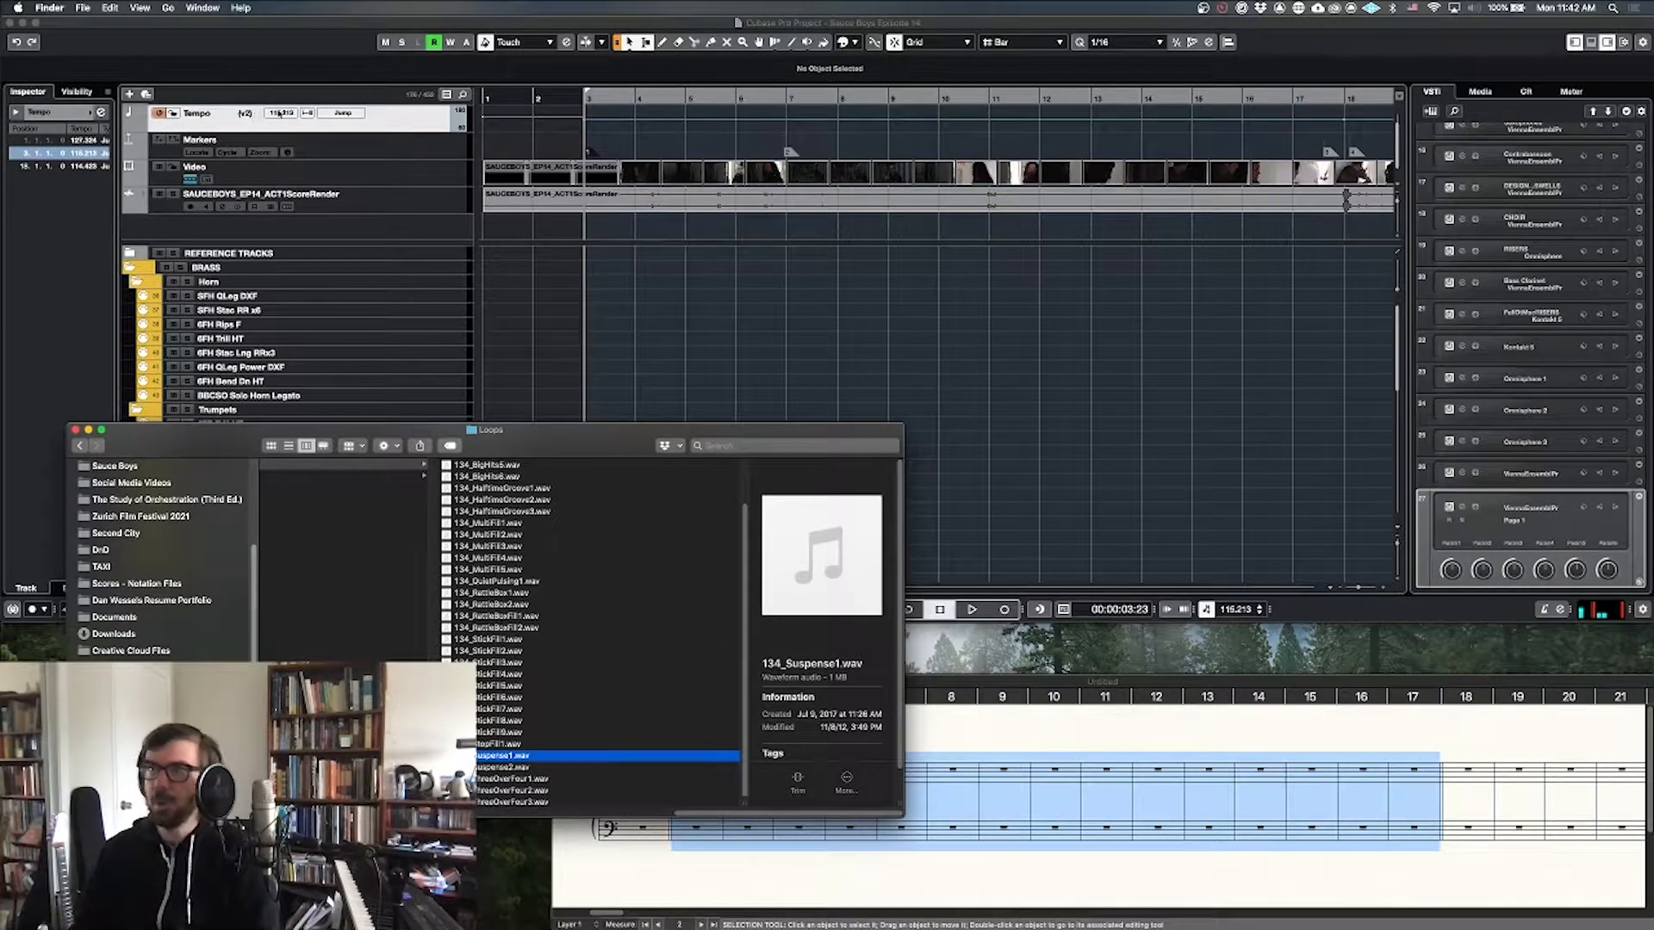
Step: Move the Finder window lower, return to Cubase and expand the Perc. MIDI folder track to show its tracks
drag(232, 432, 95, 552)
scroll(336, 397, down, 1)
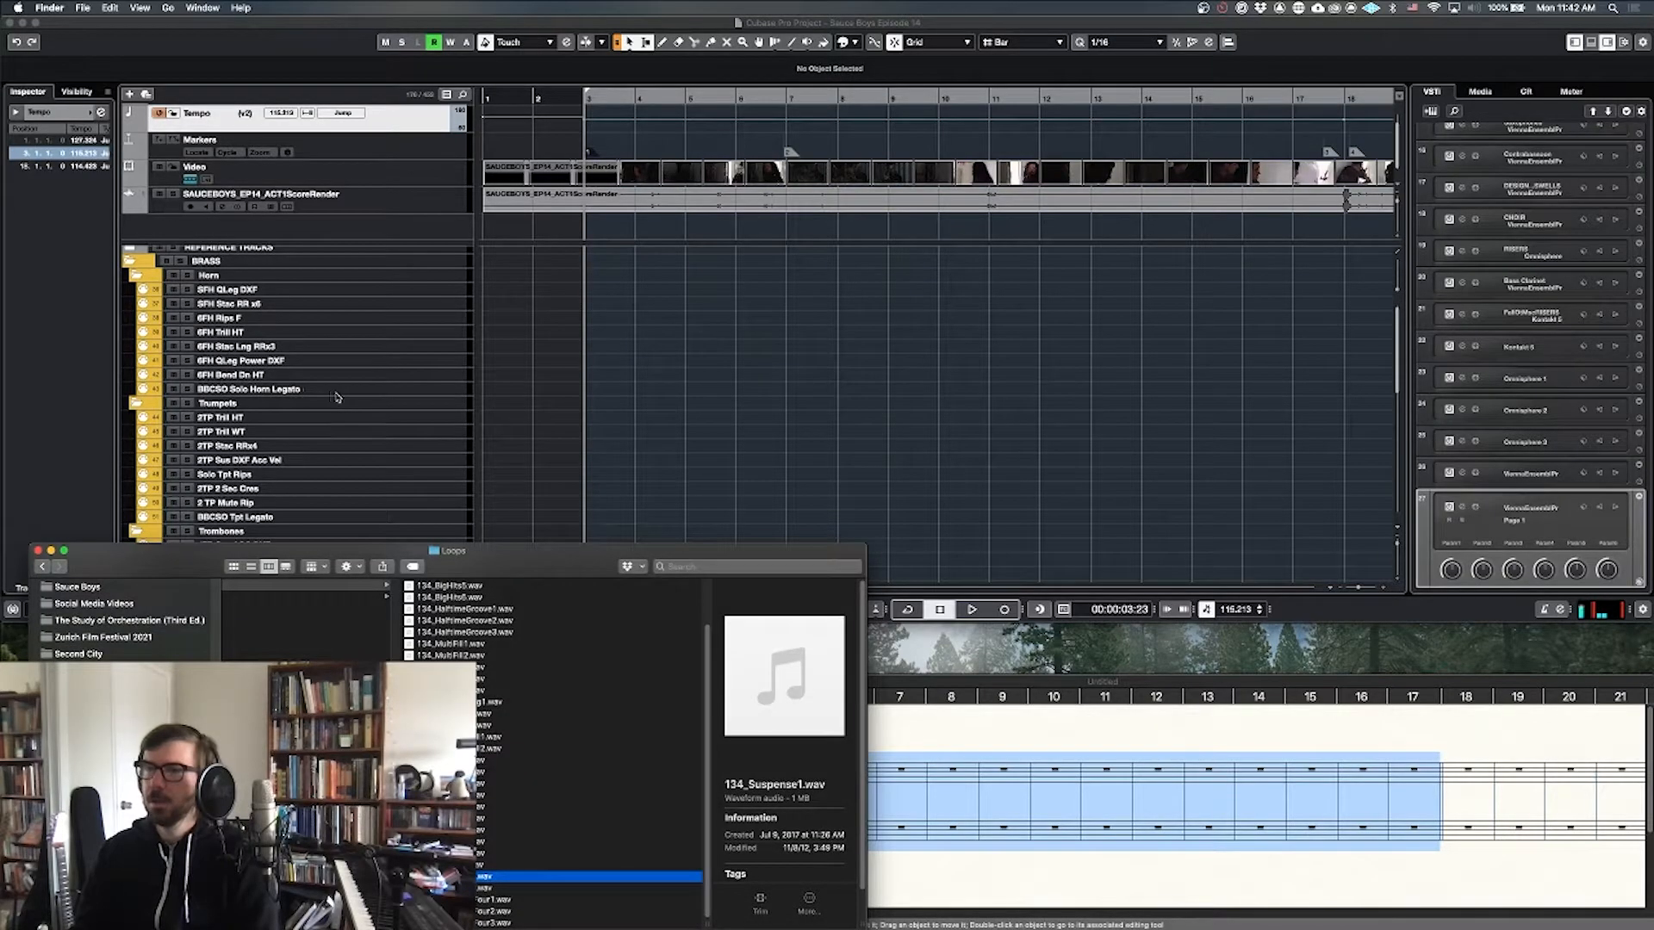
click(566, 406)
click(275, 263)
scroll(160, 353, down, 10)
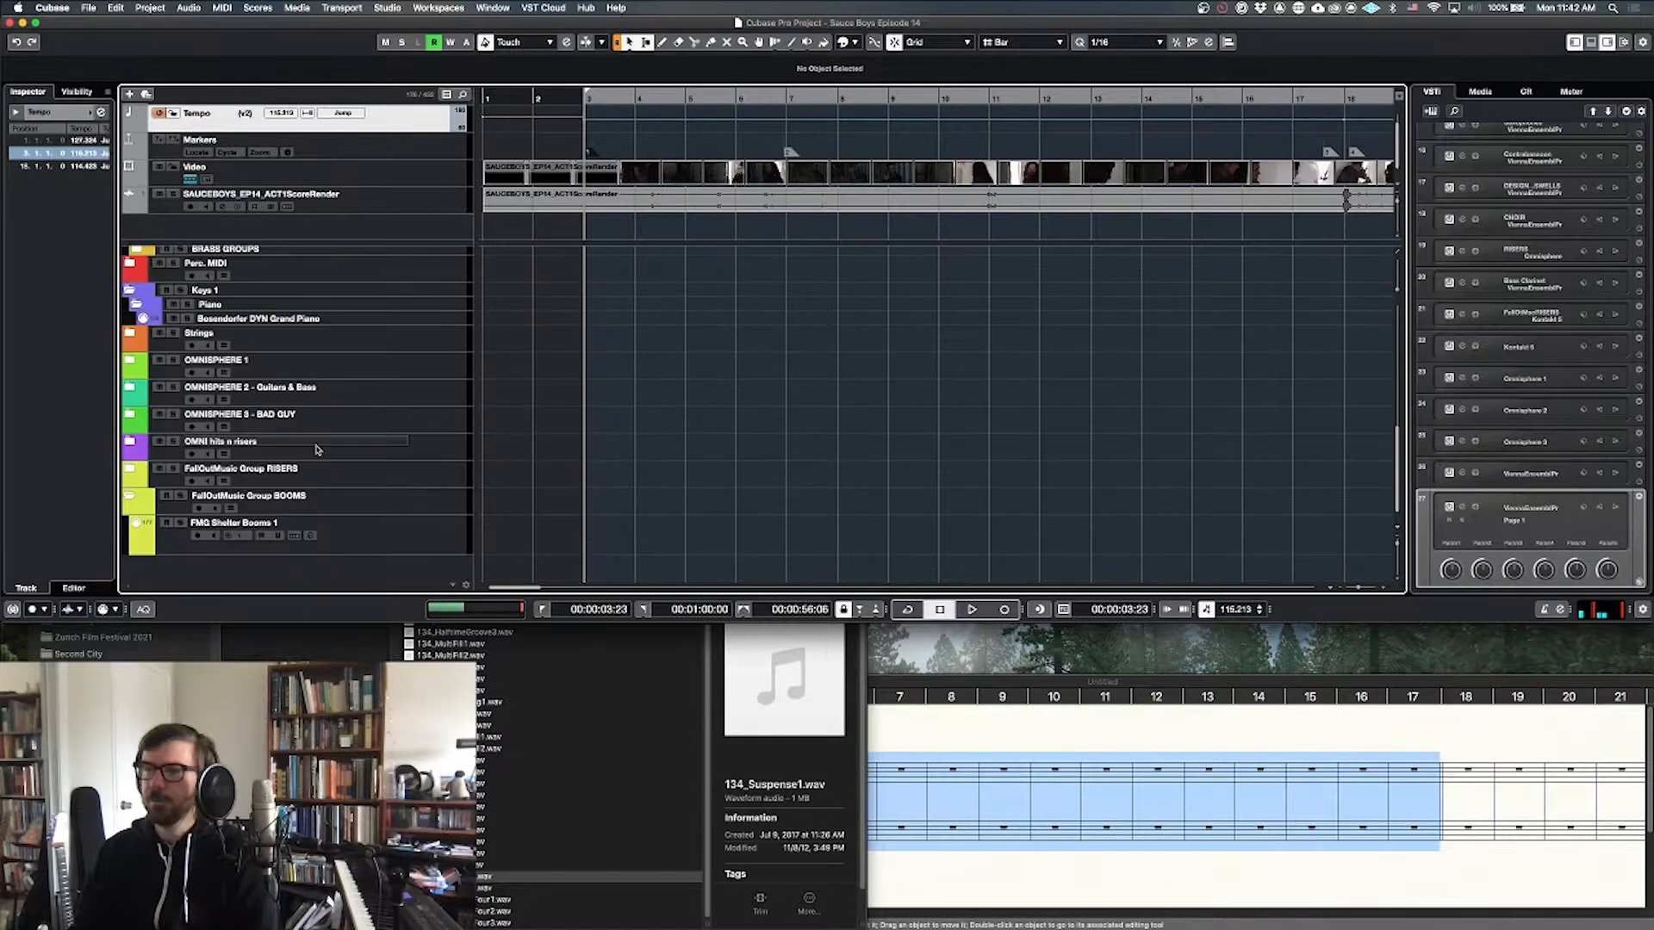
click(135, 319)
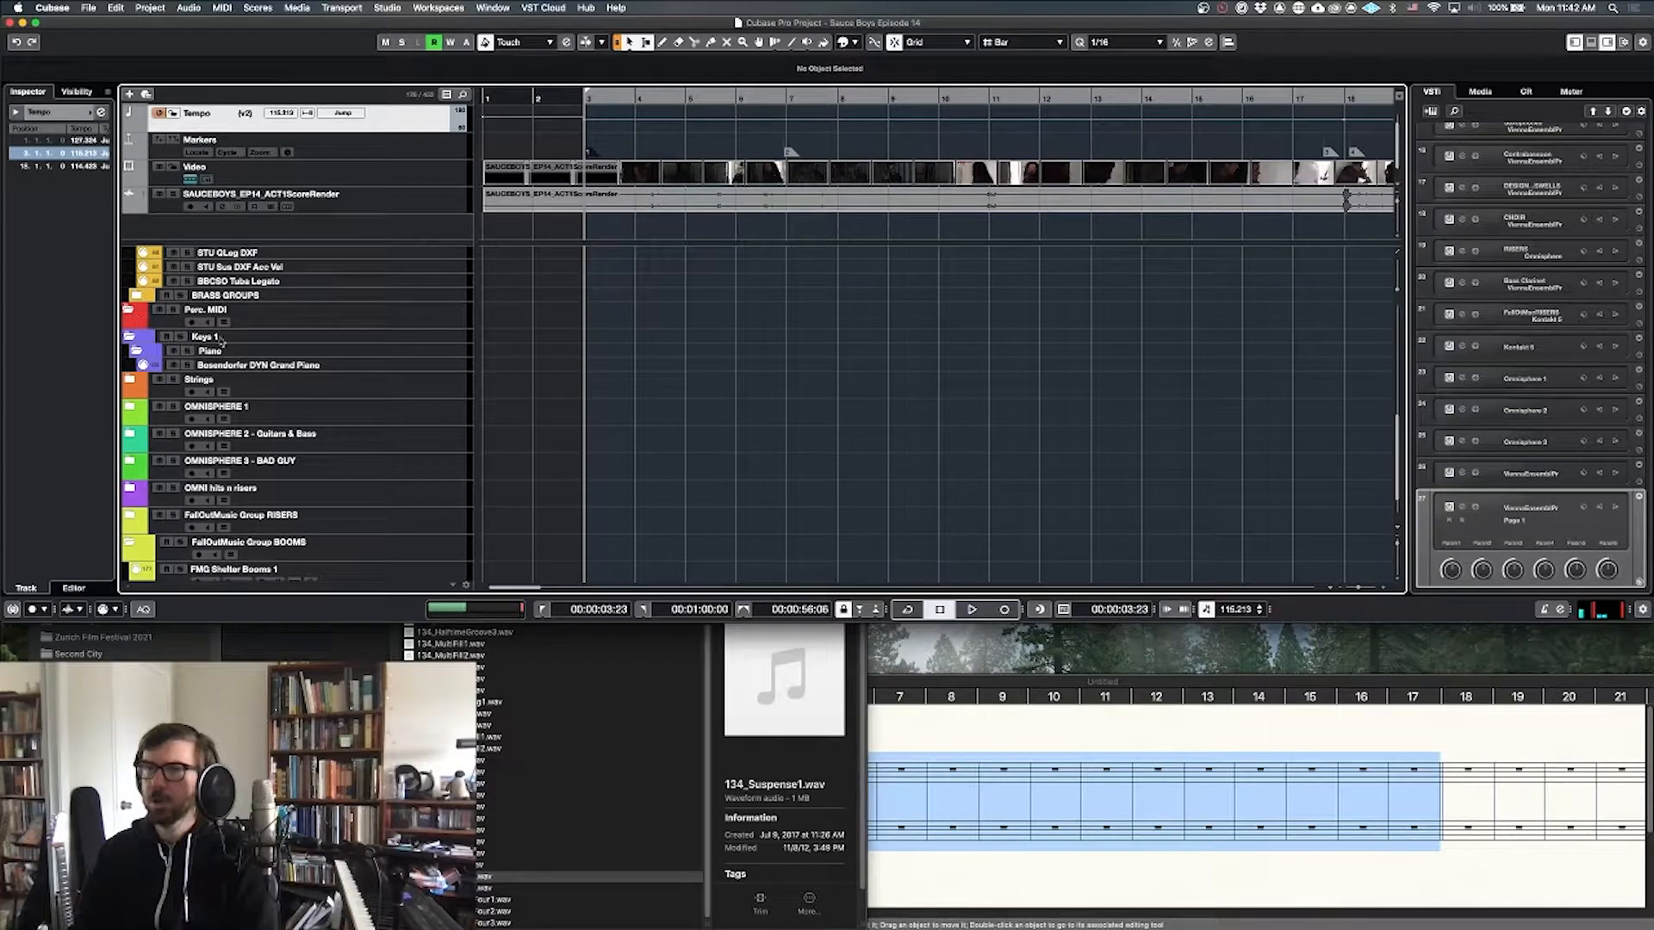
scroll(300, 362, down, 5)
scroll(299, 363, down, 6)
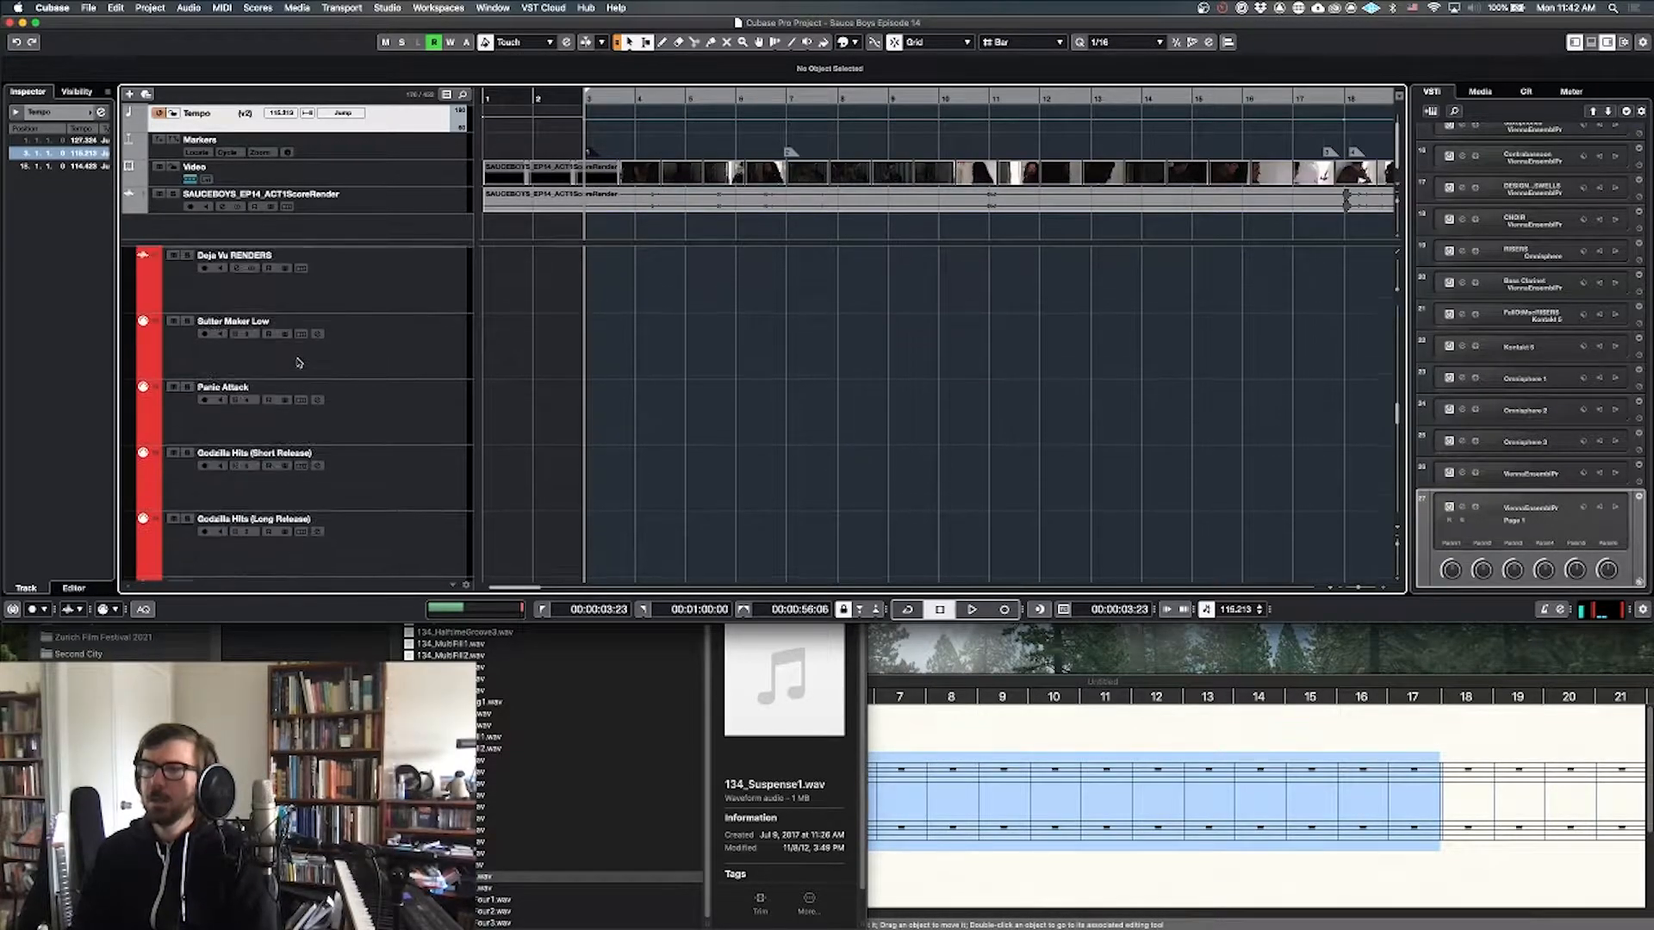
Step: Select the Godzilla Hits (Long Release) track and reduce the height of the tracks in the list
click(369, 342)
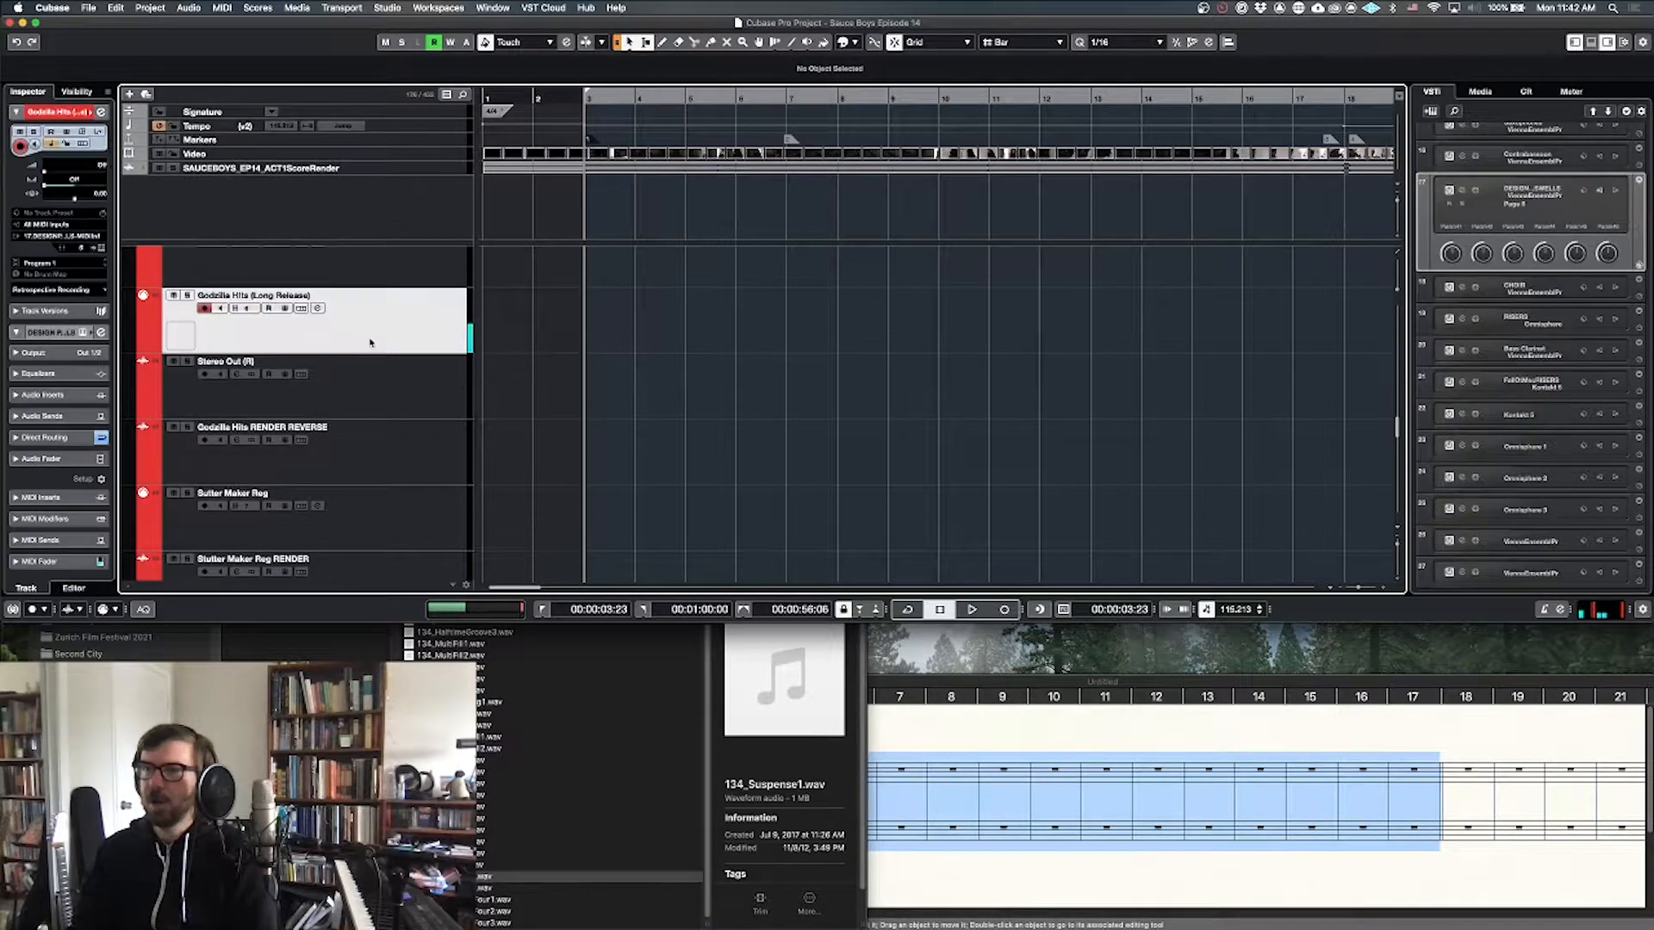
key(shift+g)
key(shift+g)
scroll(371, 356, down, 4)
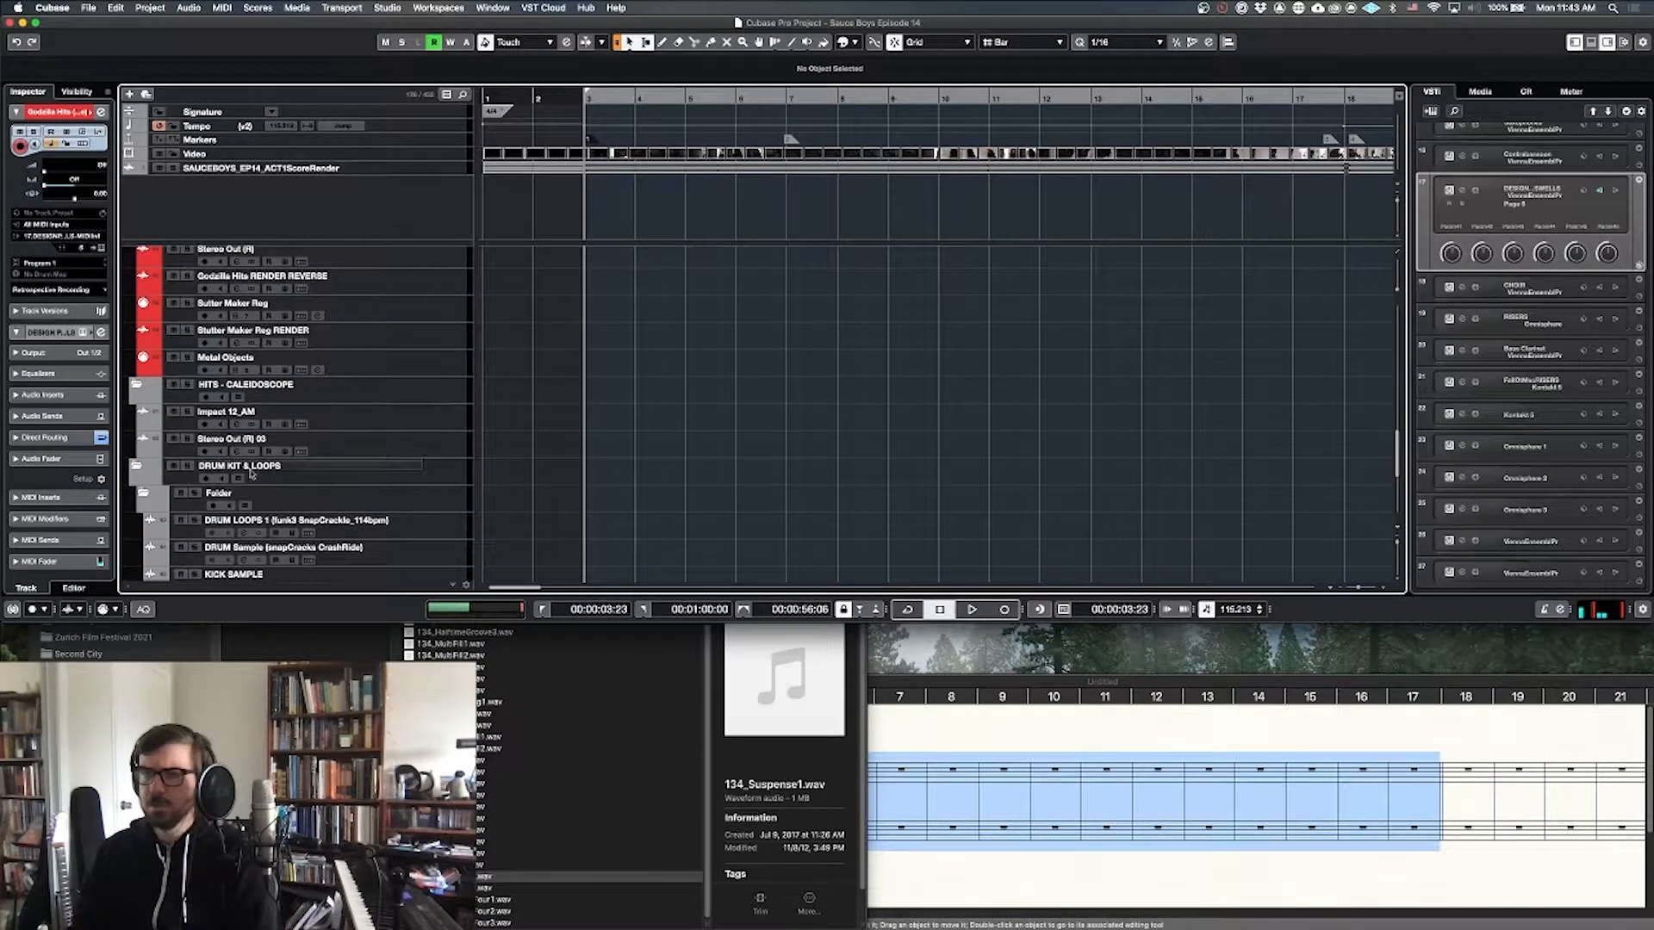
Step: Import 134_Suspense1.wav onto the DRUM LOOPS 1 track at bar 3, copying the file to the project folder
click(407, 498)
scroll(410, 502, down, 1)
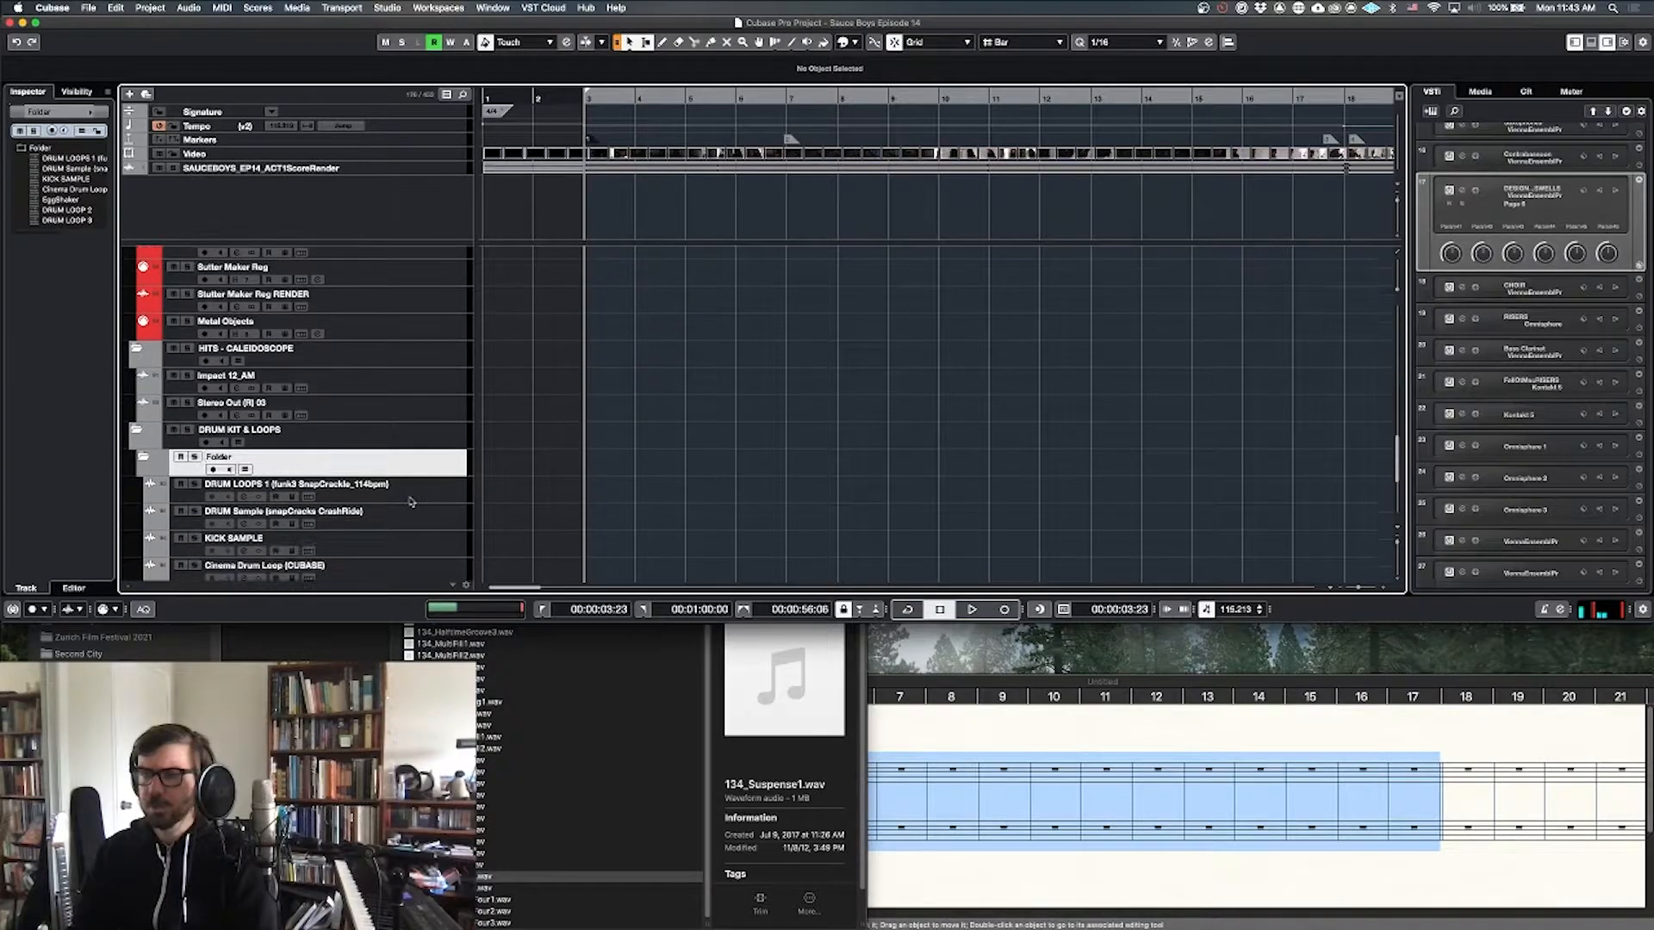
scroll(411, 503, down, 1)
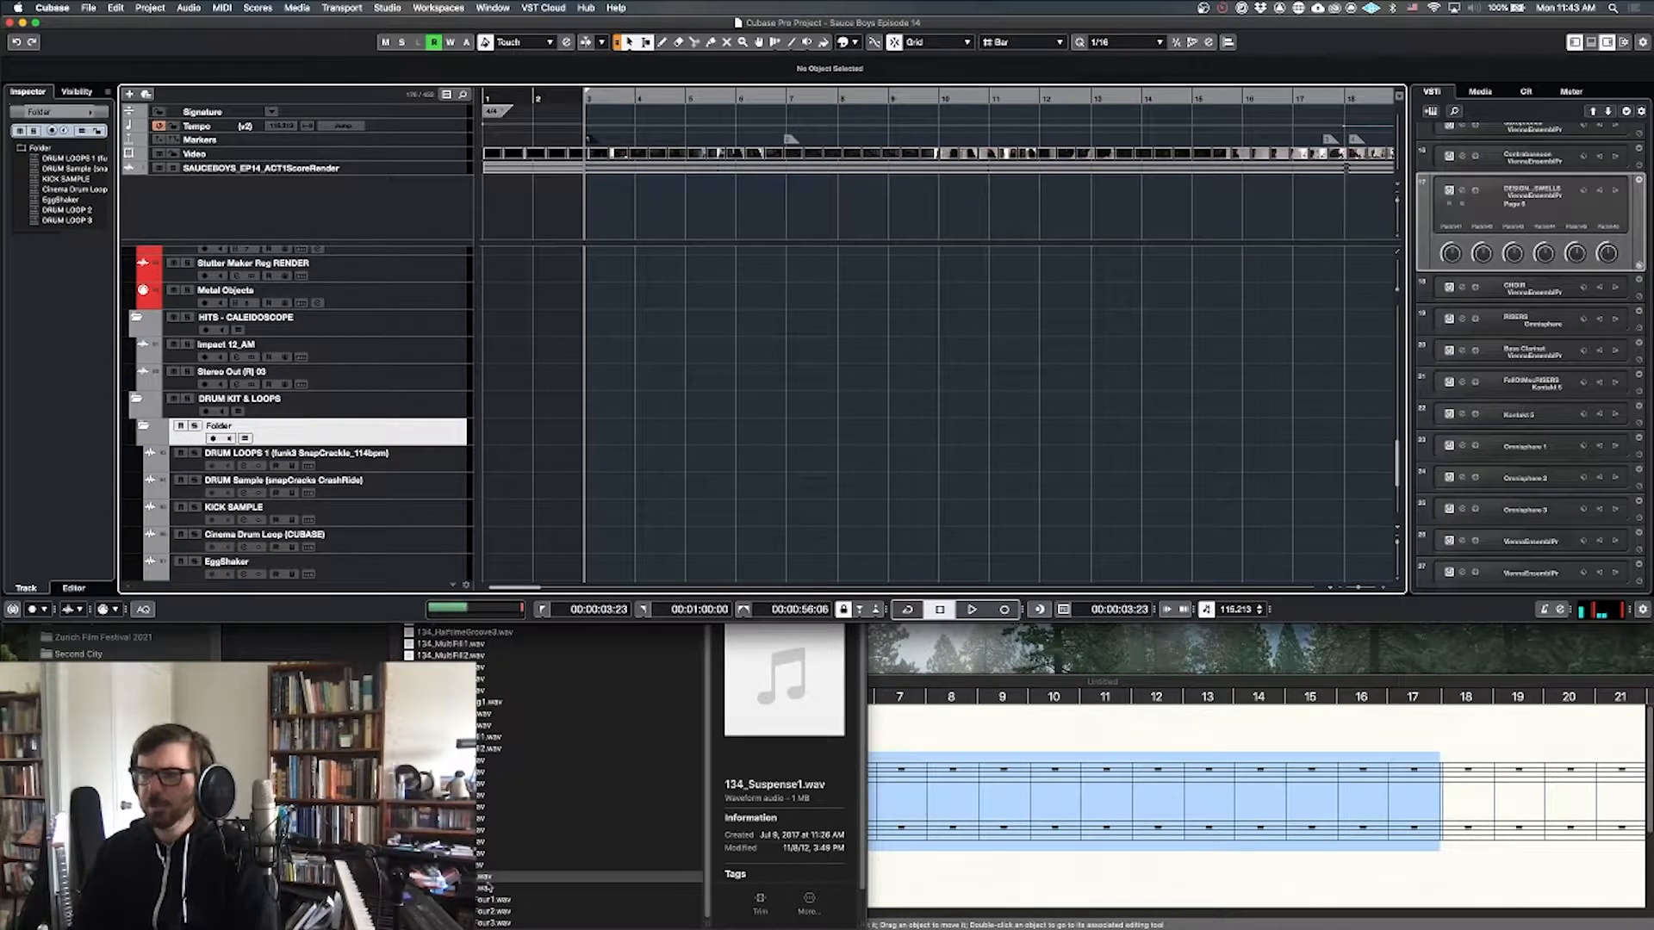
drag(458, 877, 579, 469)
click(973, 422)
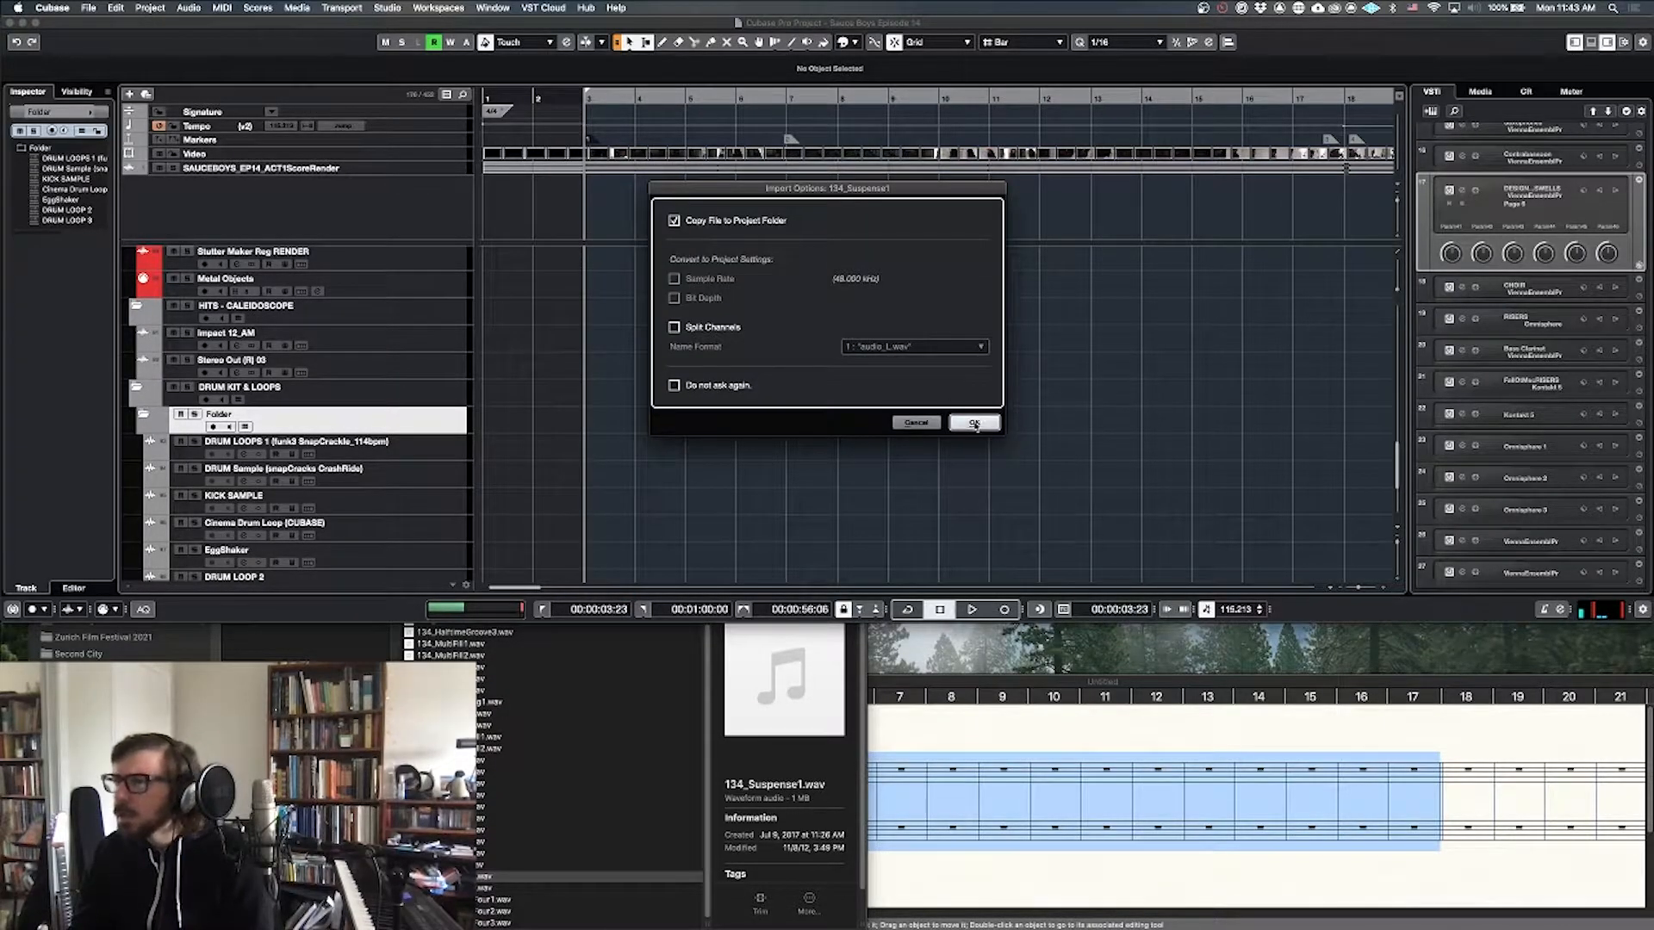
Step: Rename the drum loop track to DRUM LOOPS 1 (CineDrumsV2 134_BassdrumBounty), checking the folder name in Finder
double_click(285, 441)
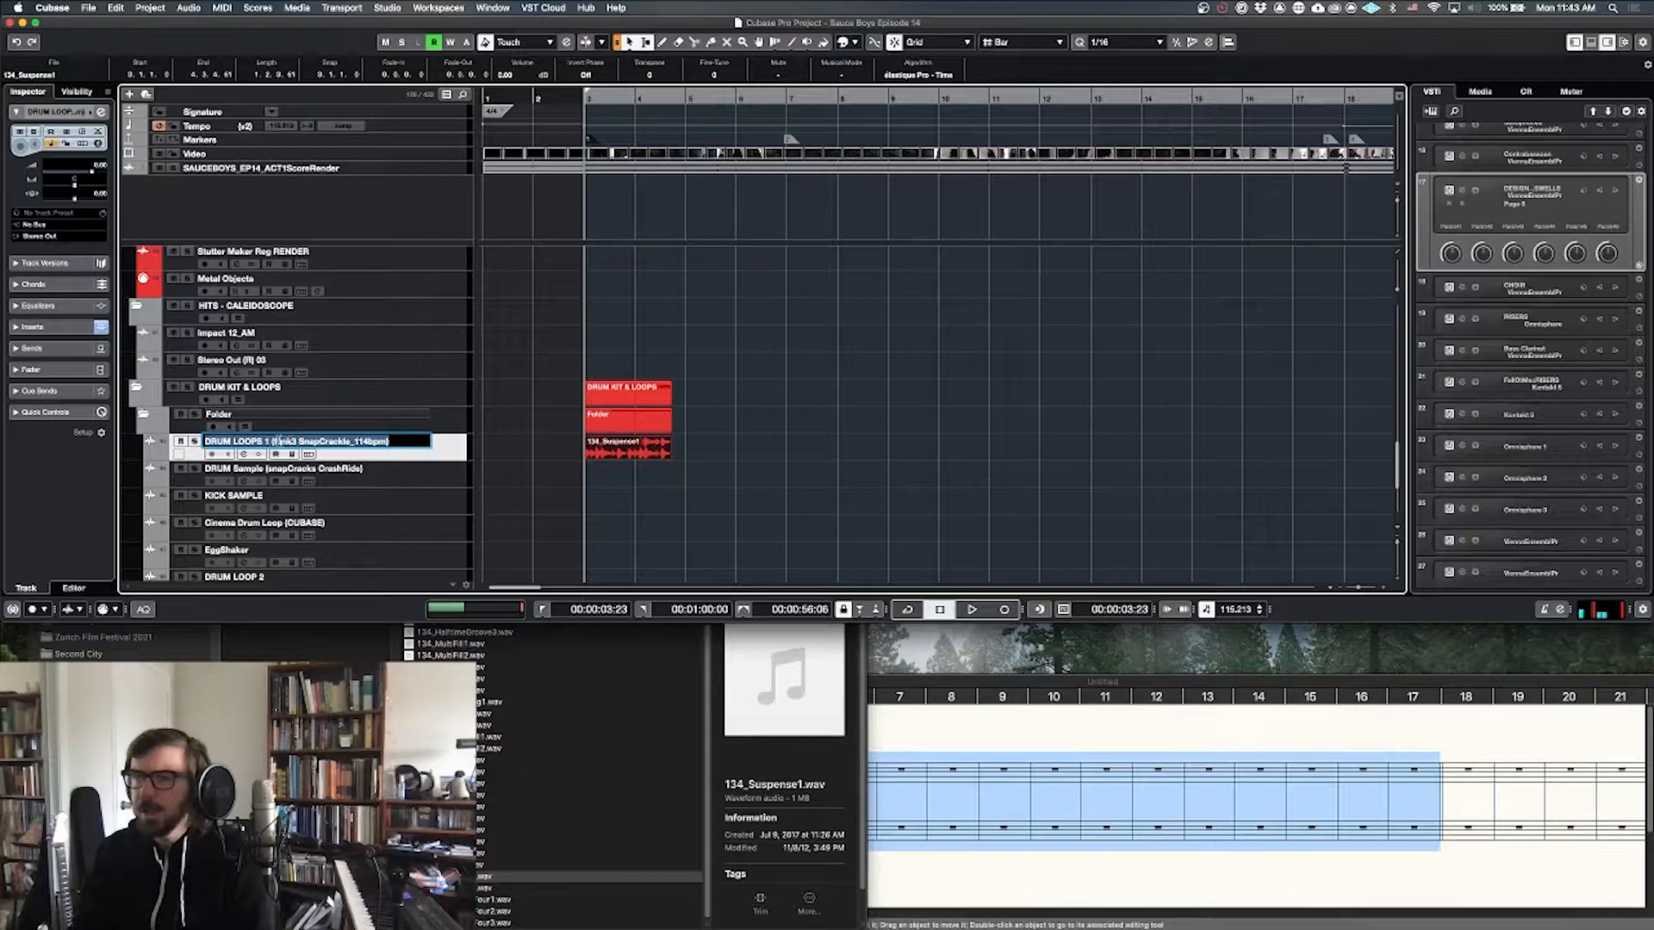
click(783, 754)
scroll(784, 753, left, 6)
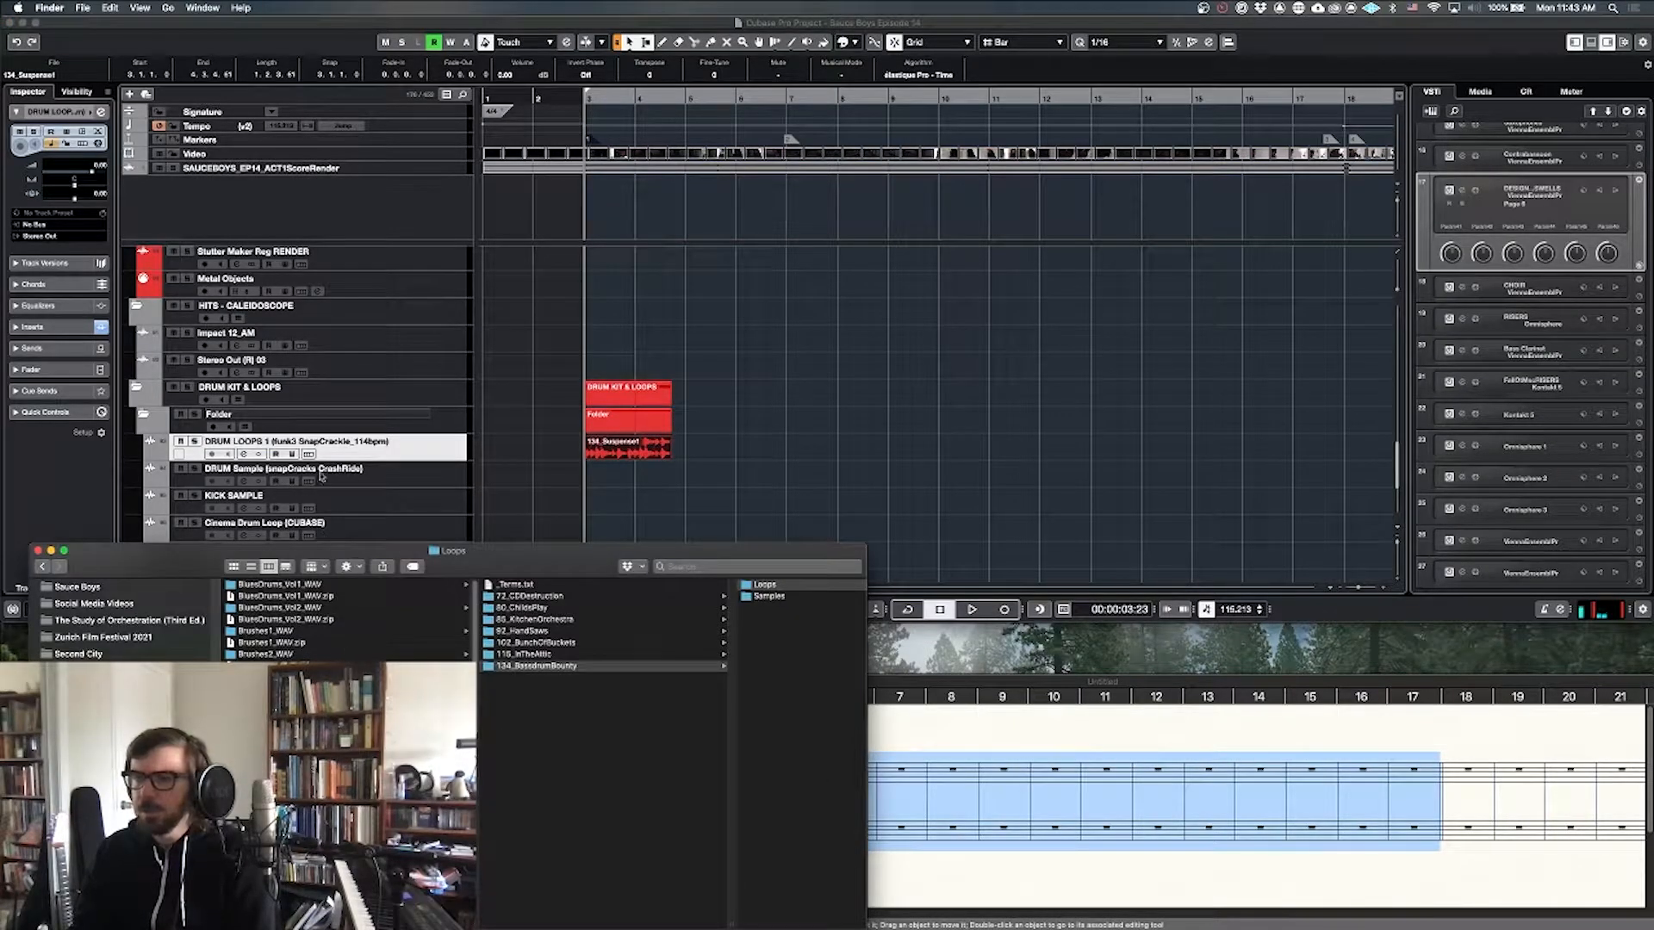
click(285, 441)
double_click(285, 441)
text(CineDrumsV2)
key(shift+super+Right)
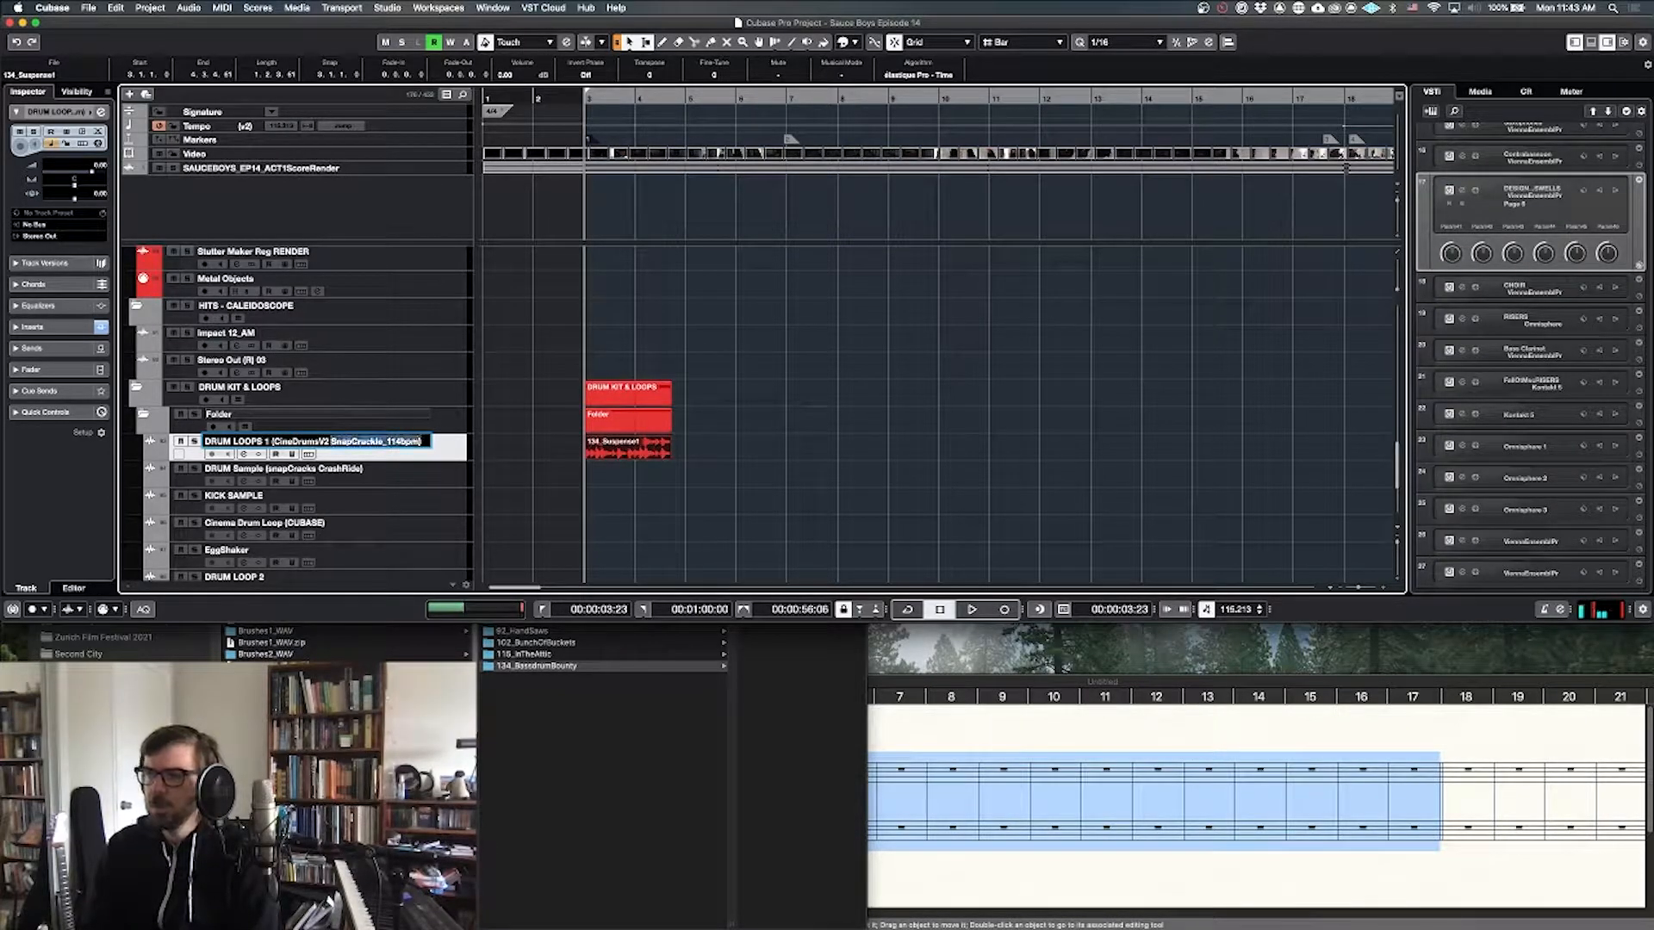
text(13)
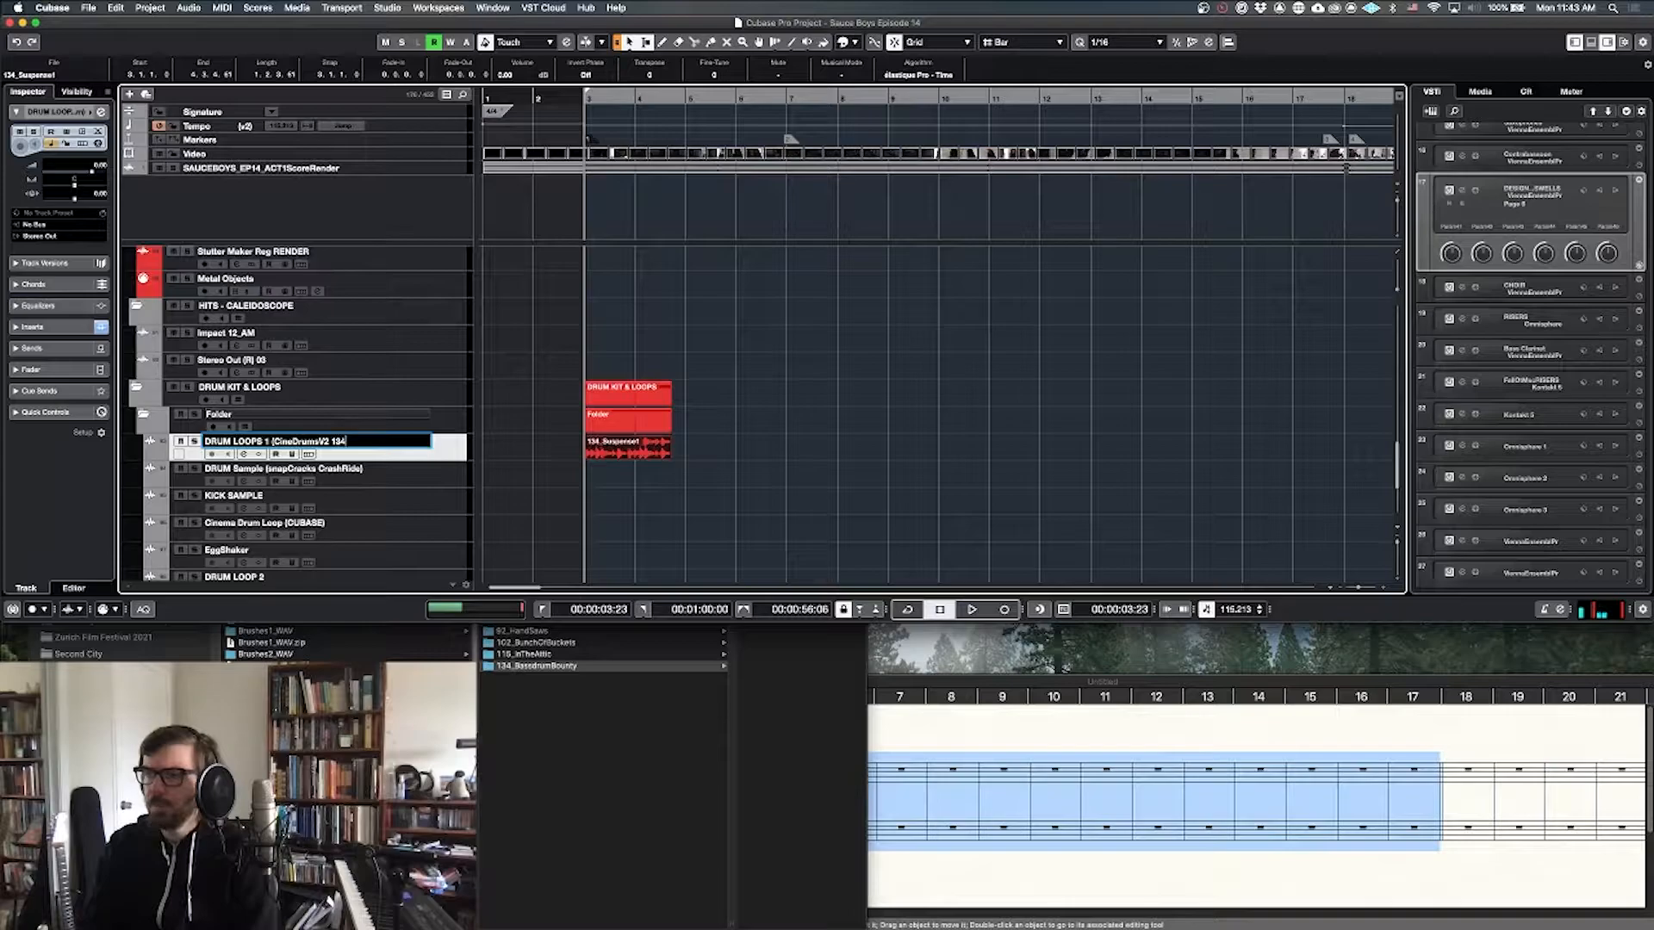
text(4_Bassdr)
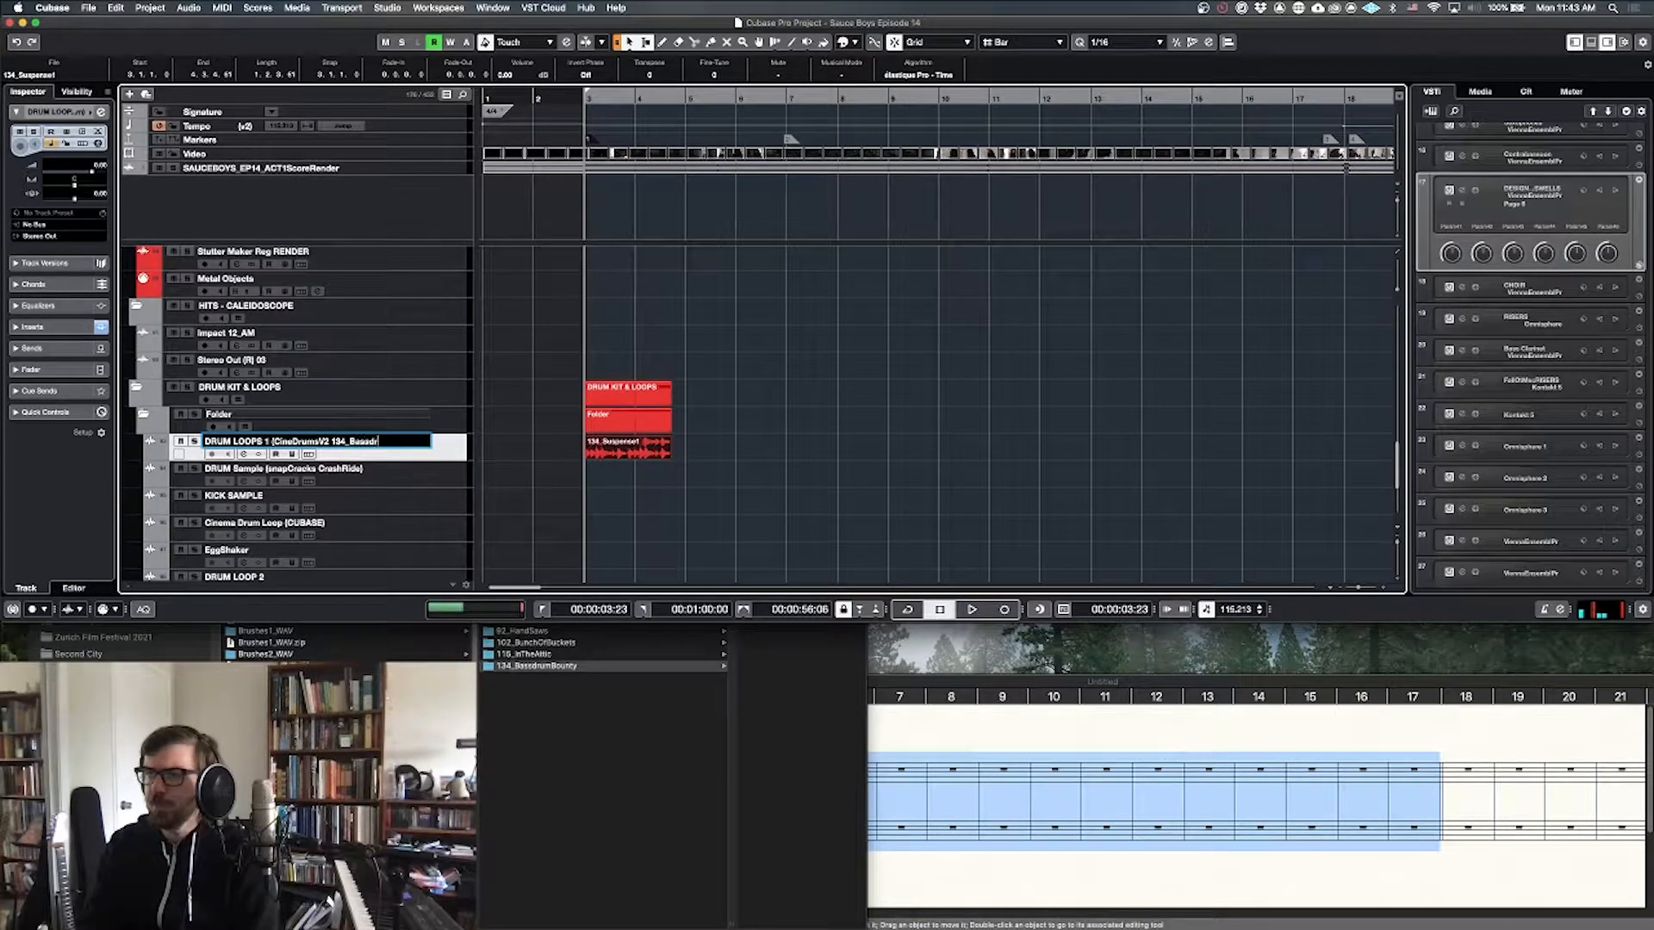
text(umBounty))
key(Return)
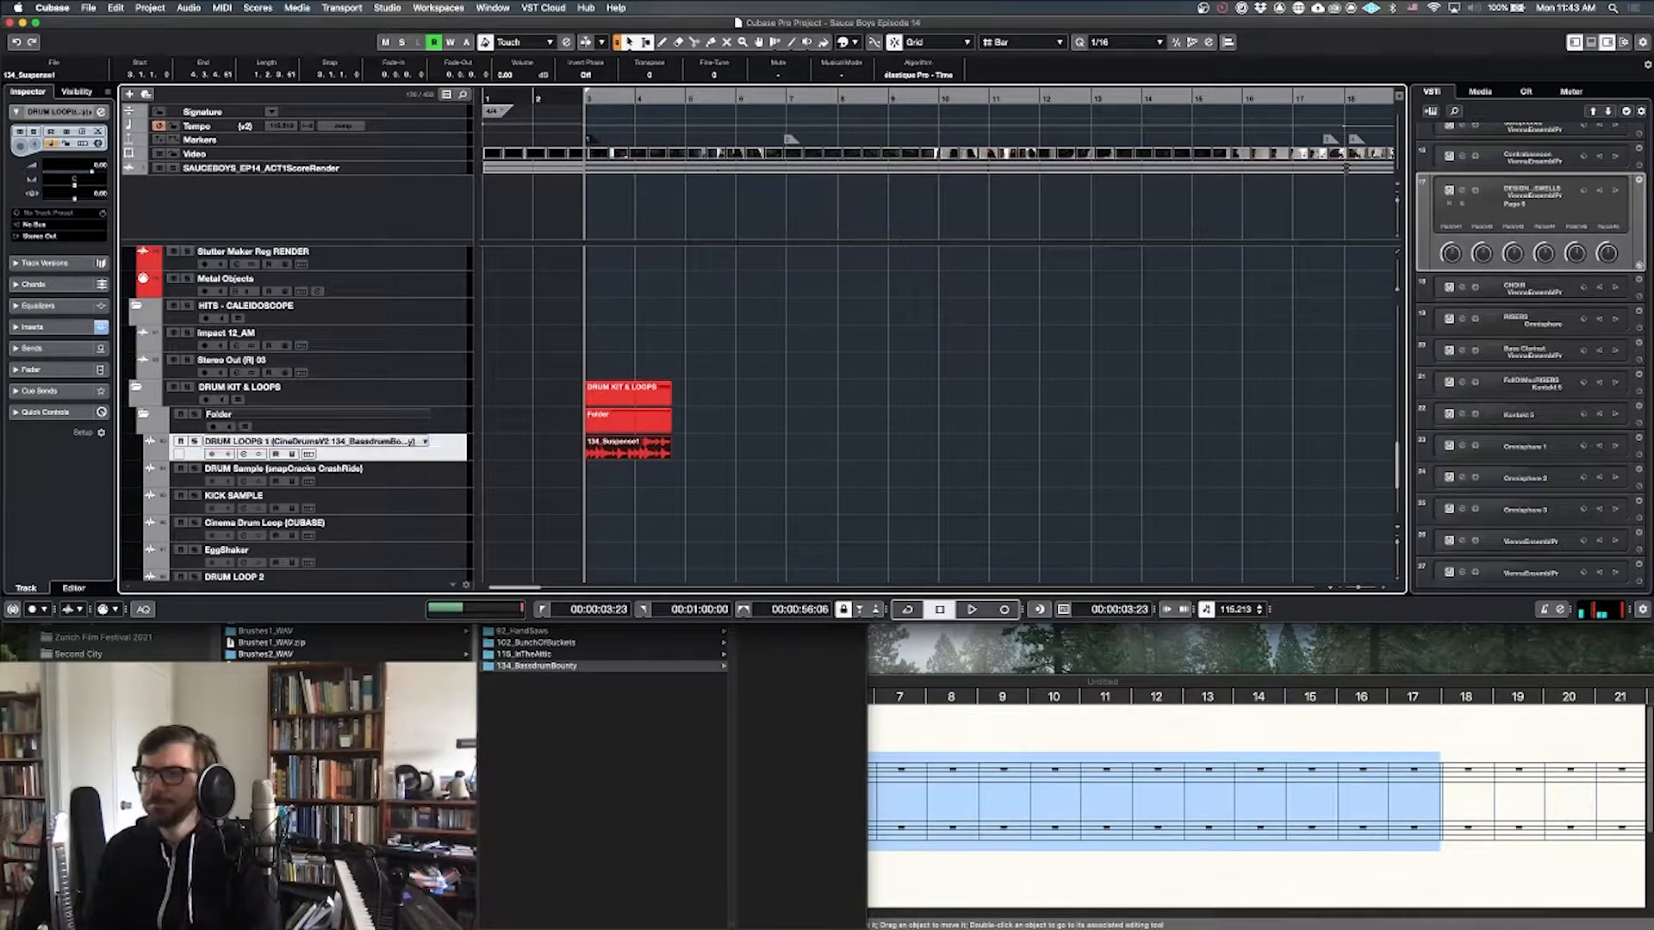
Step: Switch to Finder and list the samples in the Loops folder of 134_BassdrumBounty
click(658, 517)
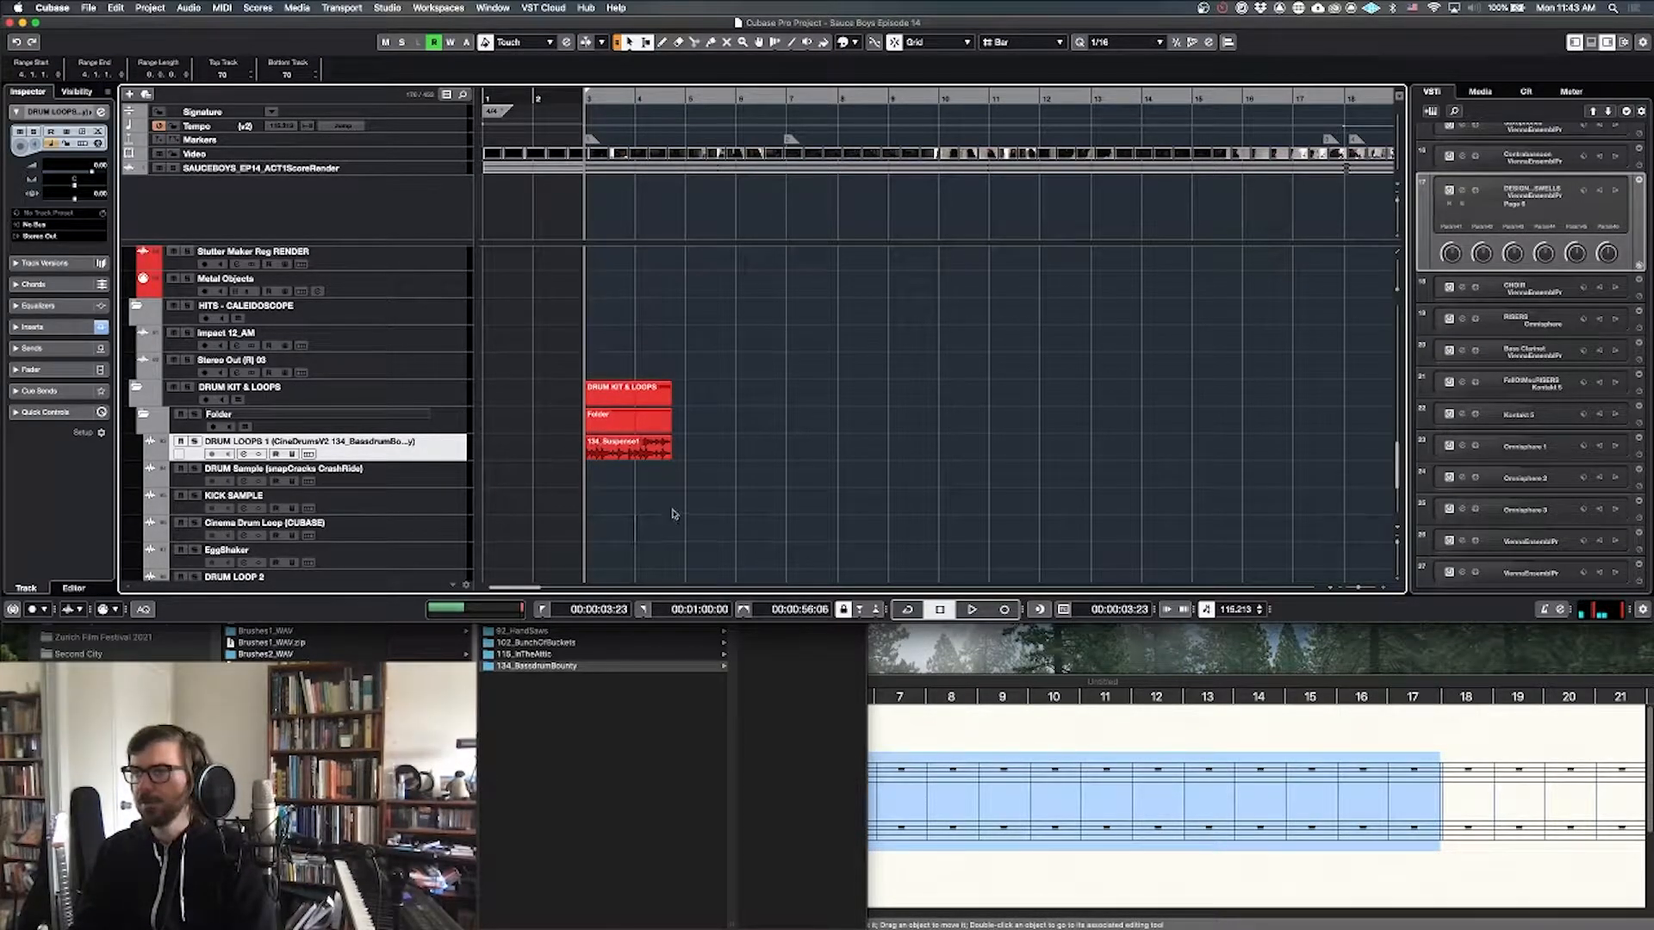
key(h)
key(h)
key(h)
key(h)
click(755, 484)
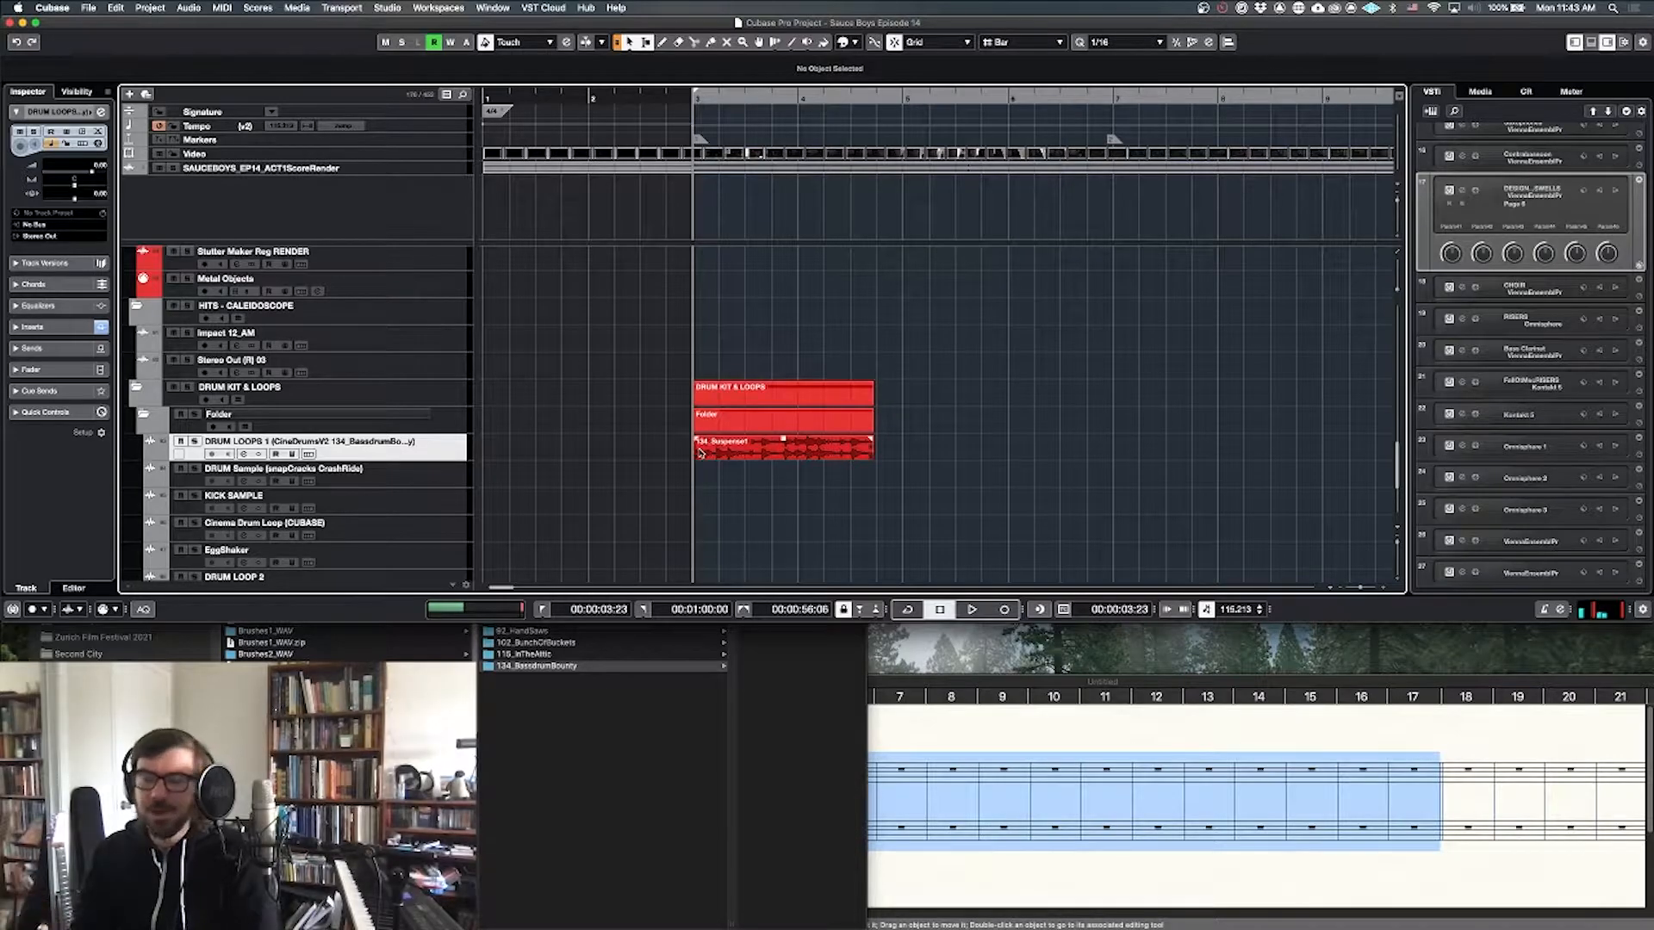
click(535, 819)
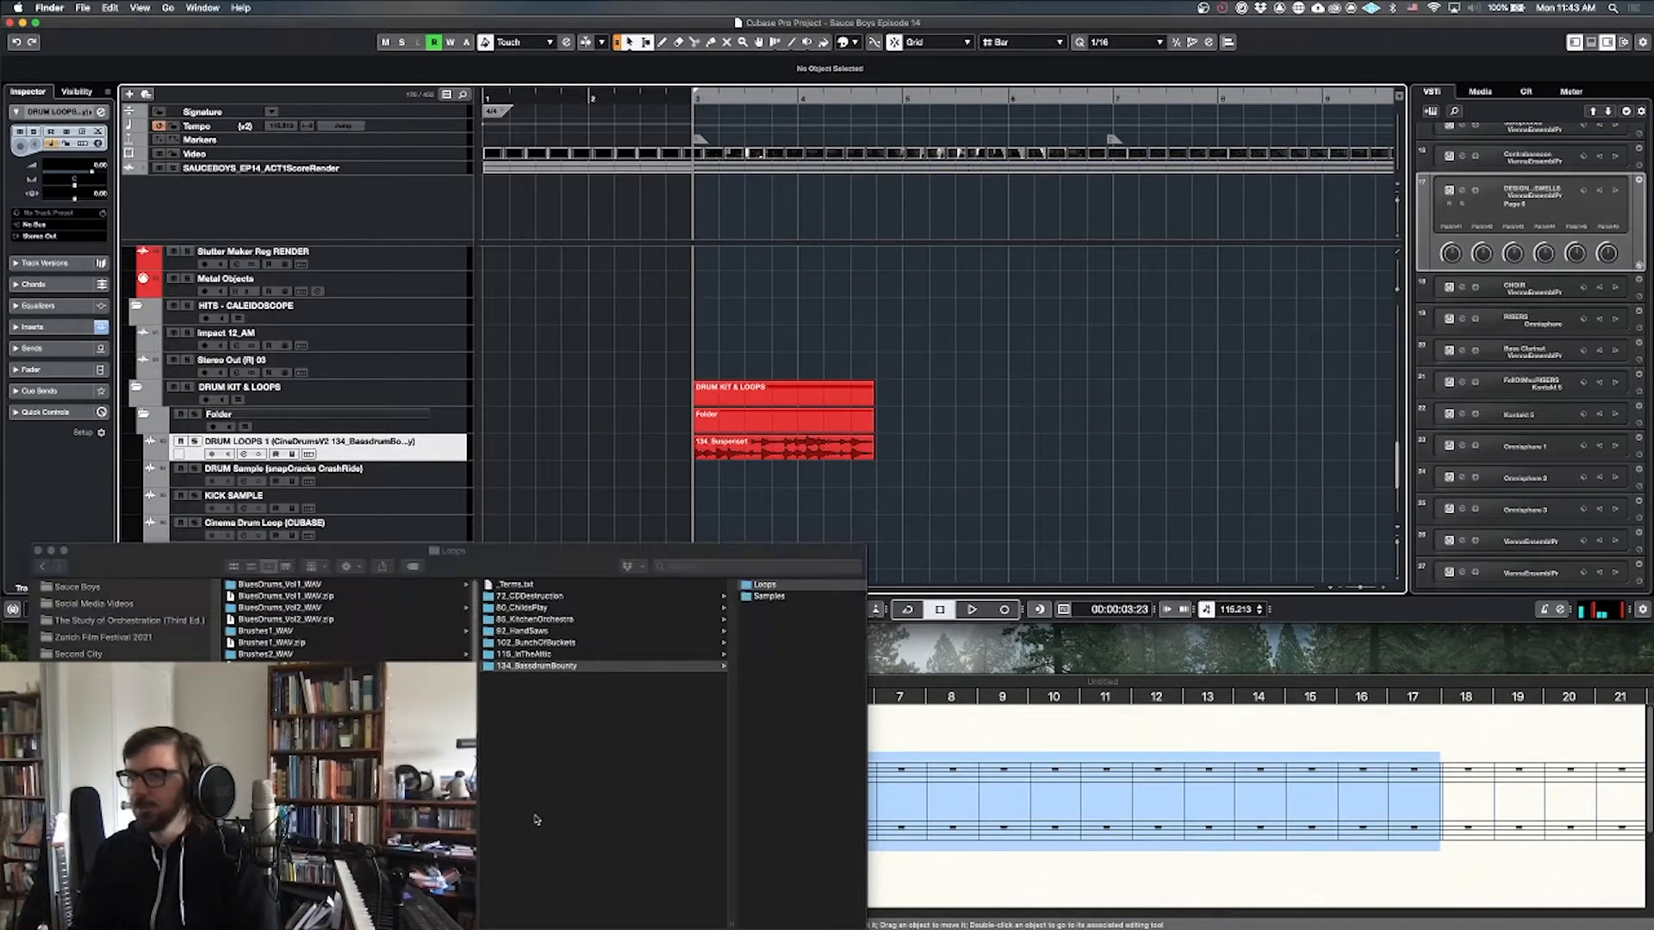
click(568, 667)
click(672, 587)
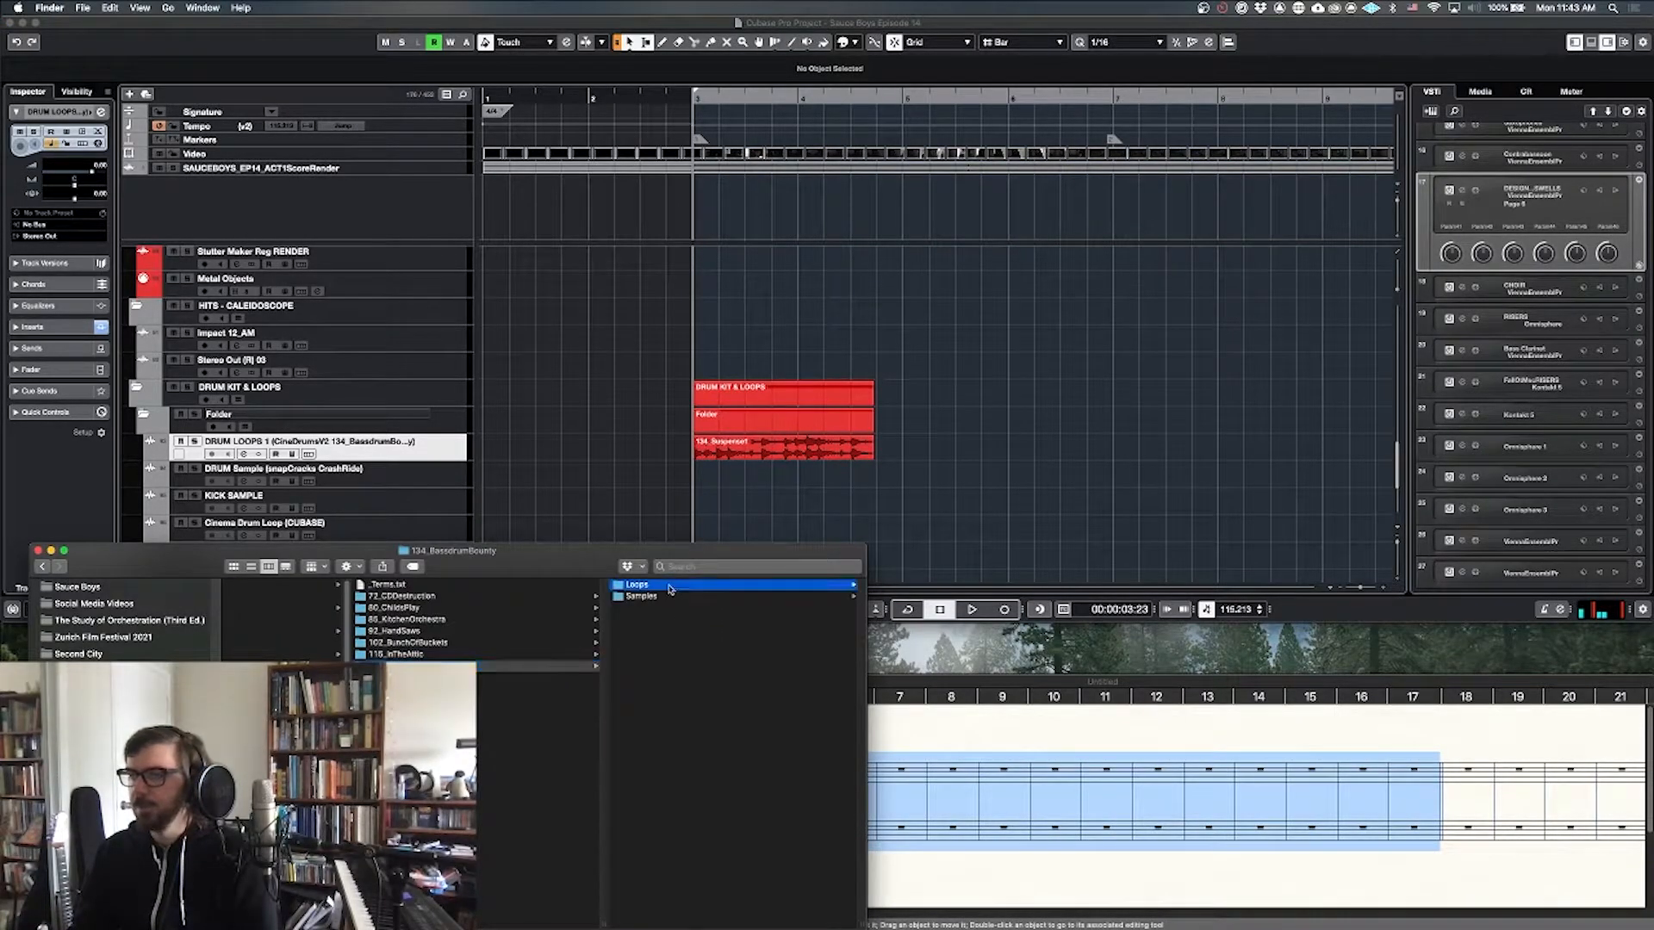
Step: Return to Cubase, time-stretch the 134_Suspense1 event on DRUM LOOPS 1 to end at bar 5, and play it back
click(681, 498)
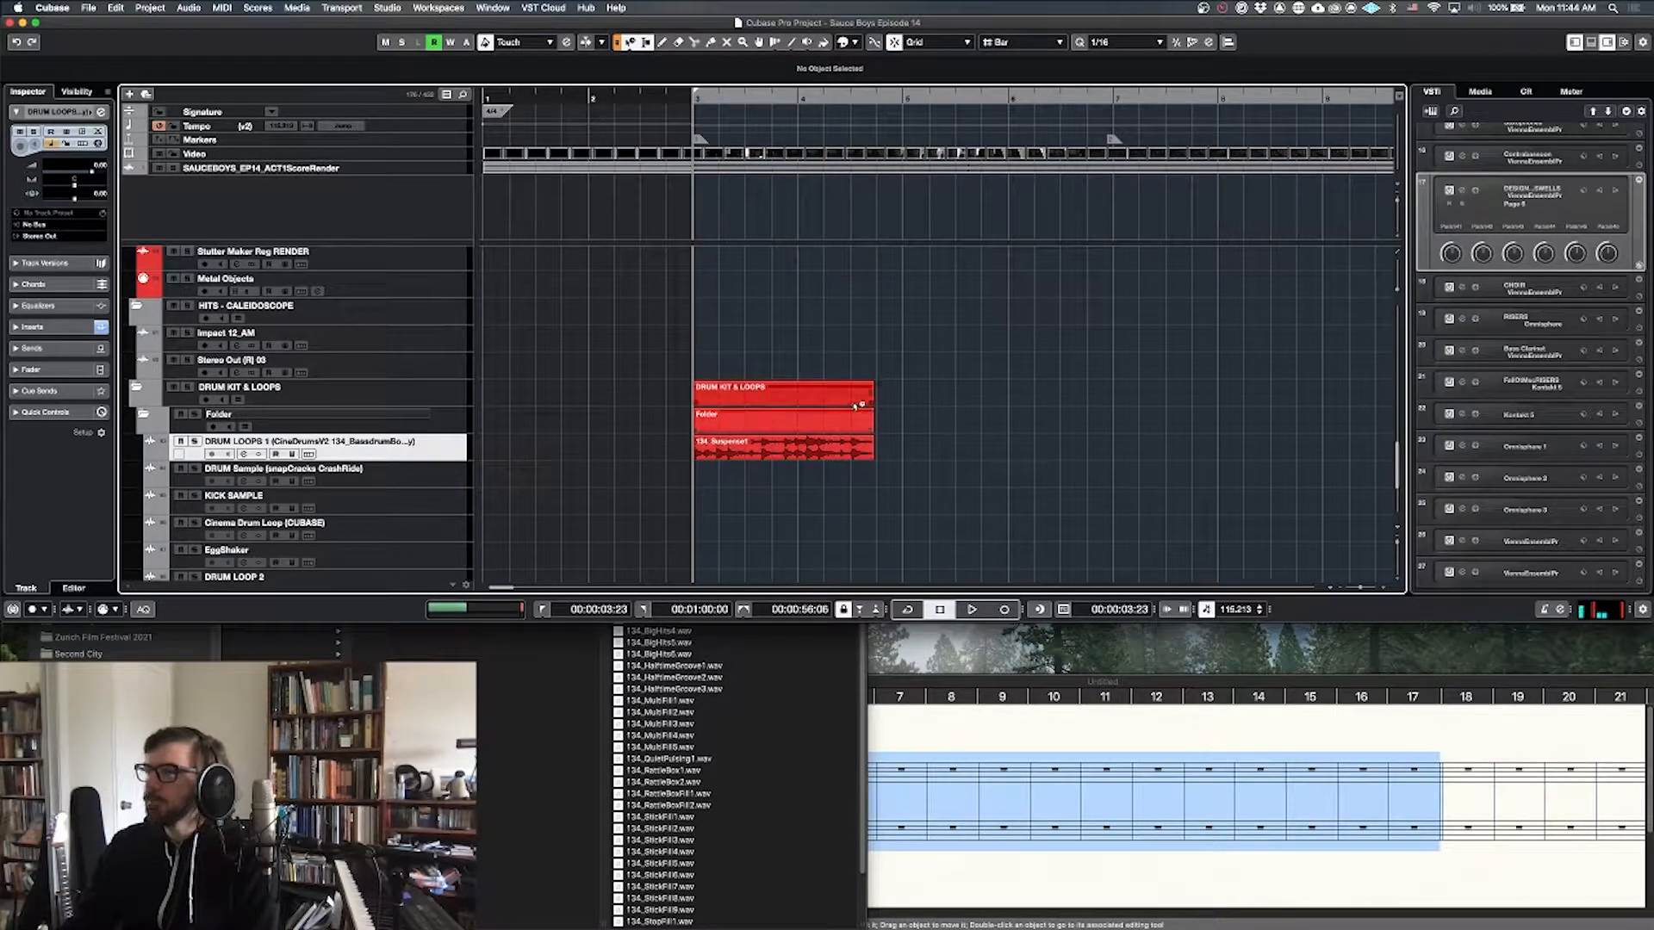
drag(879, 453, 900, 448)
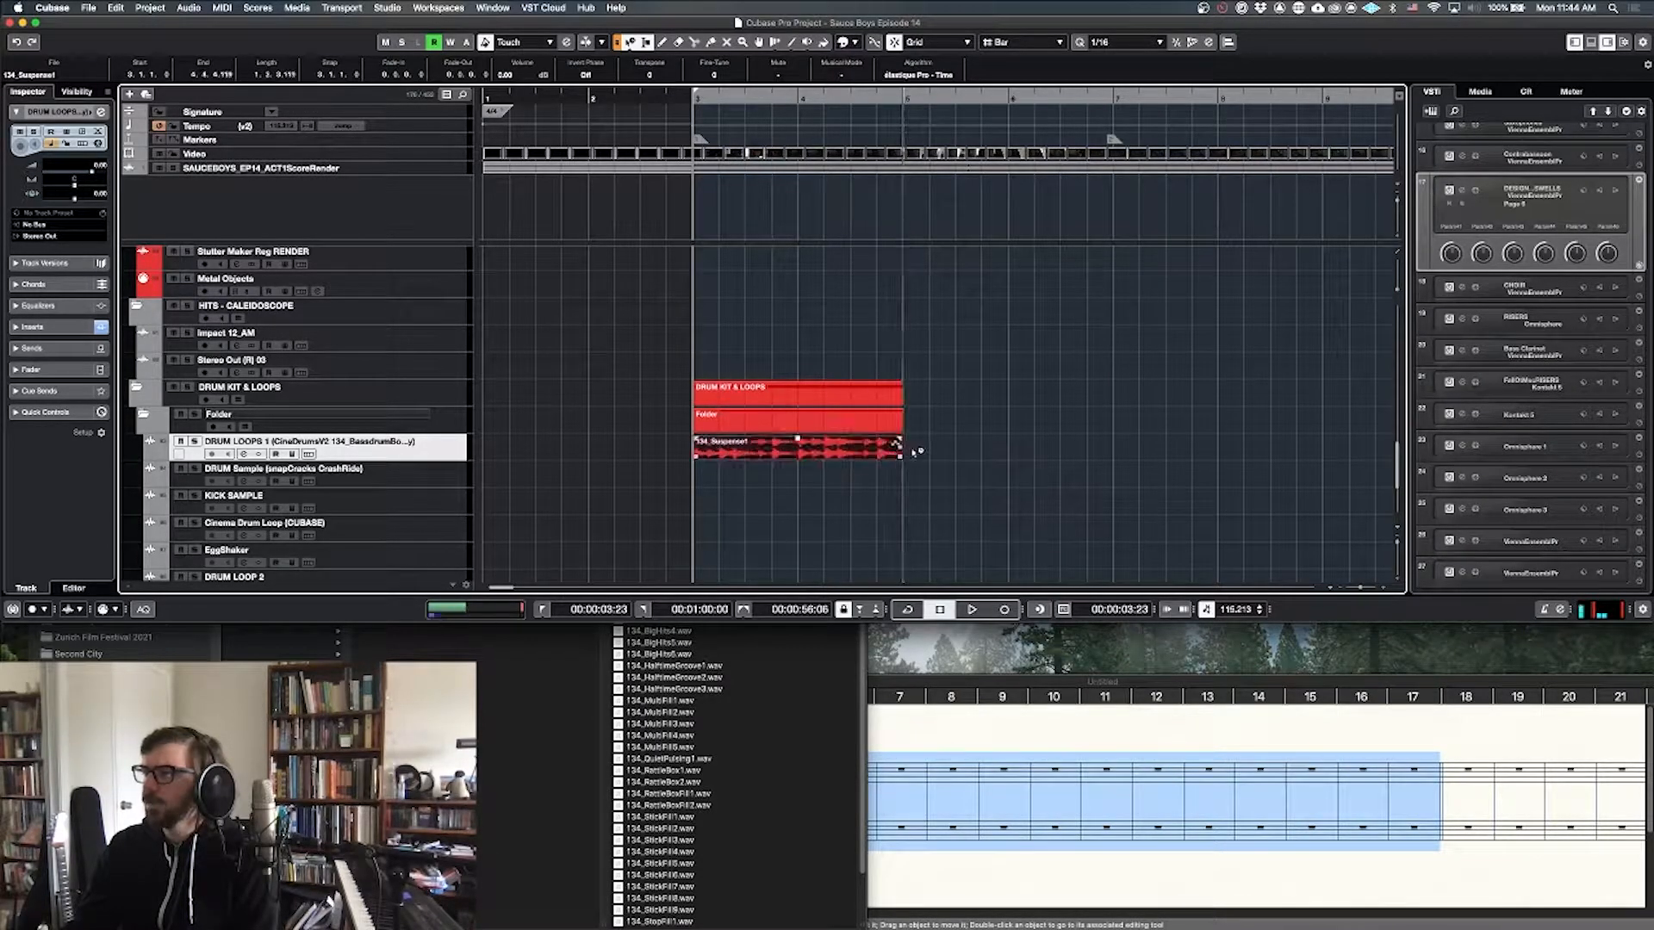
click(995, 451)
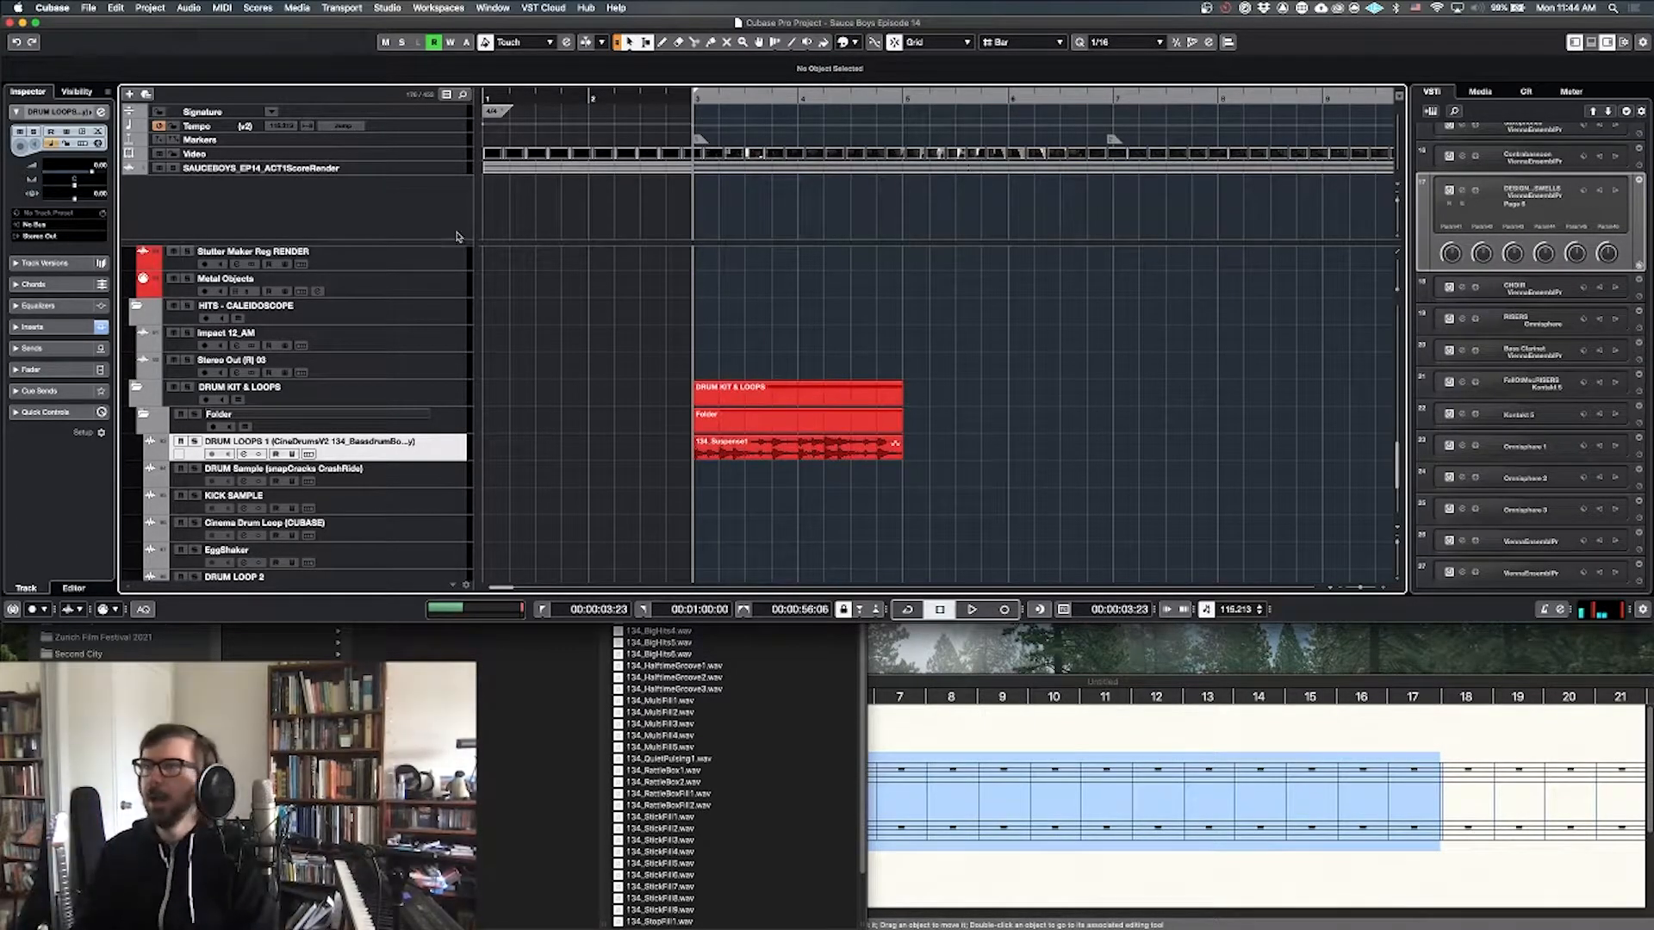
key(space)
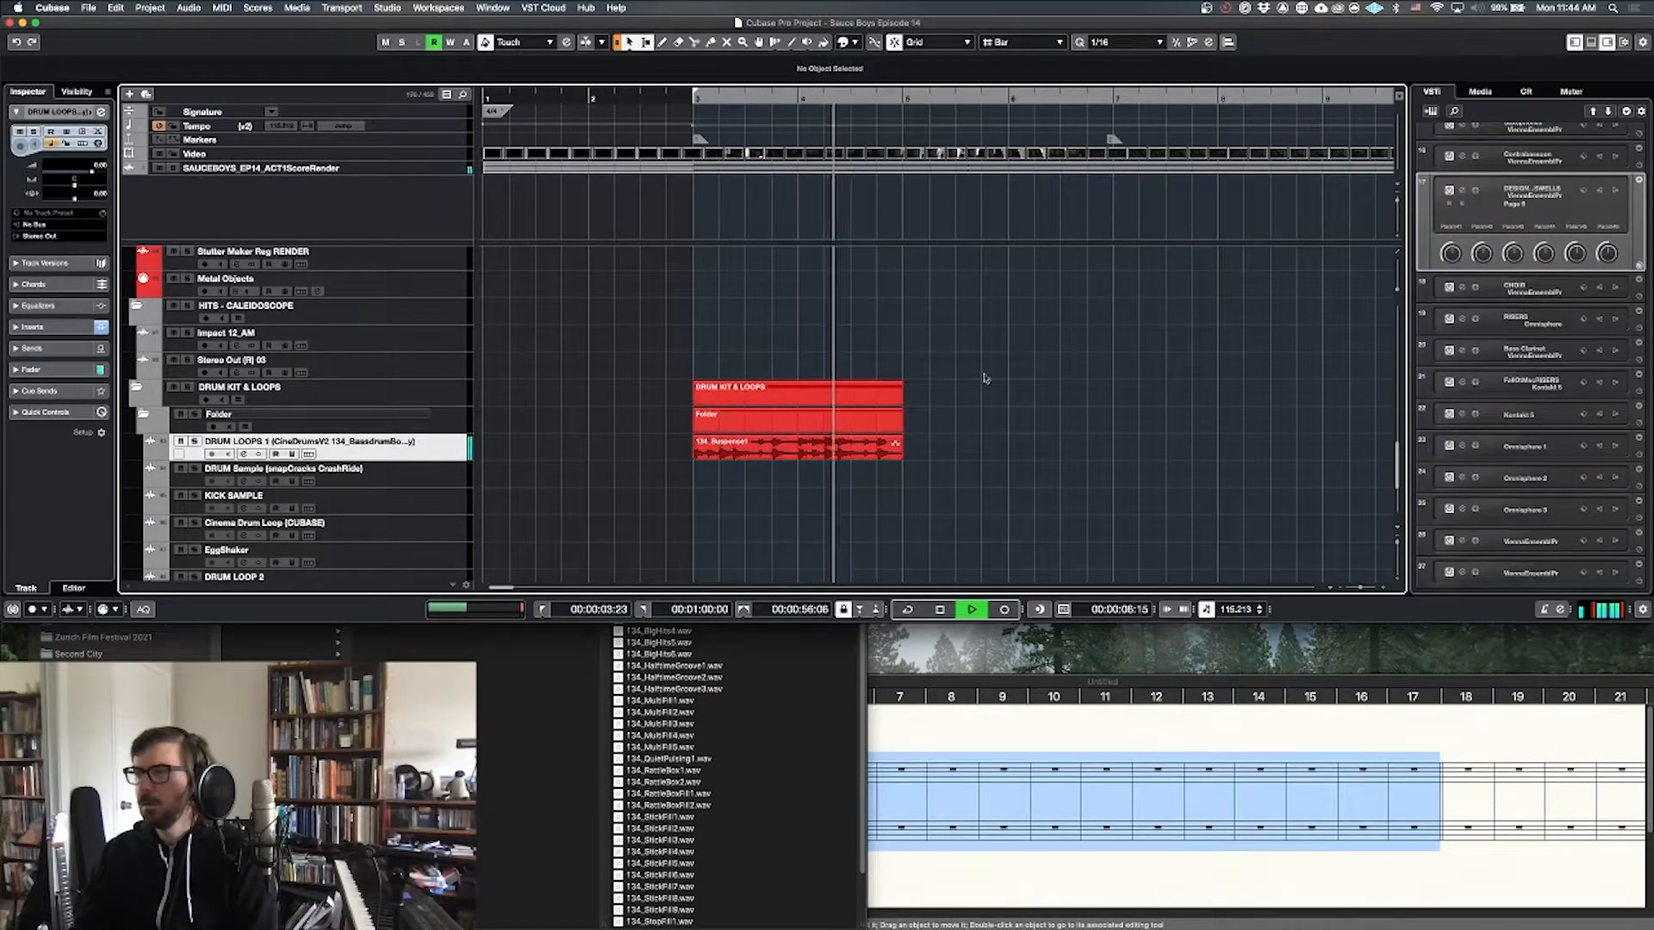
key(space)
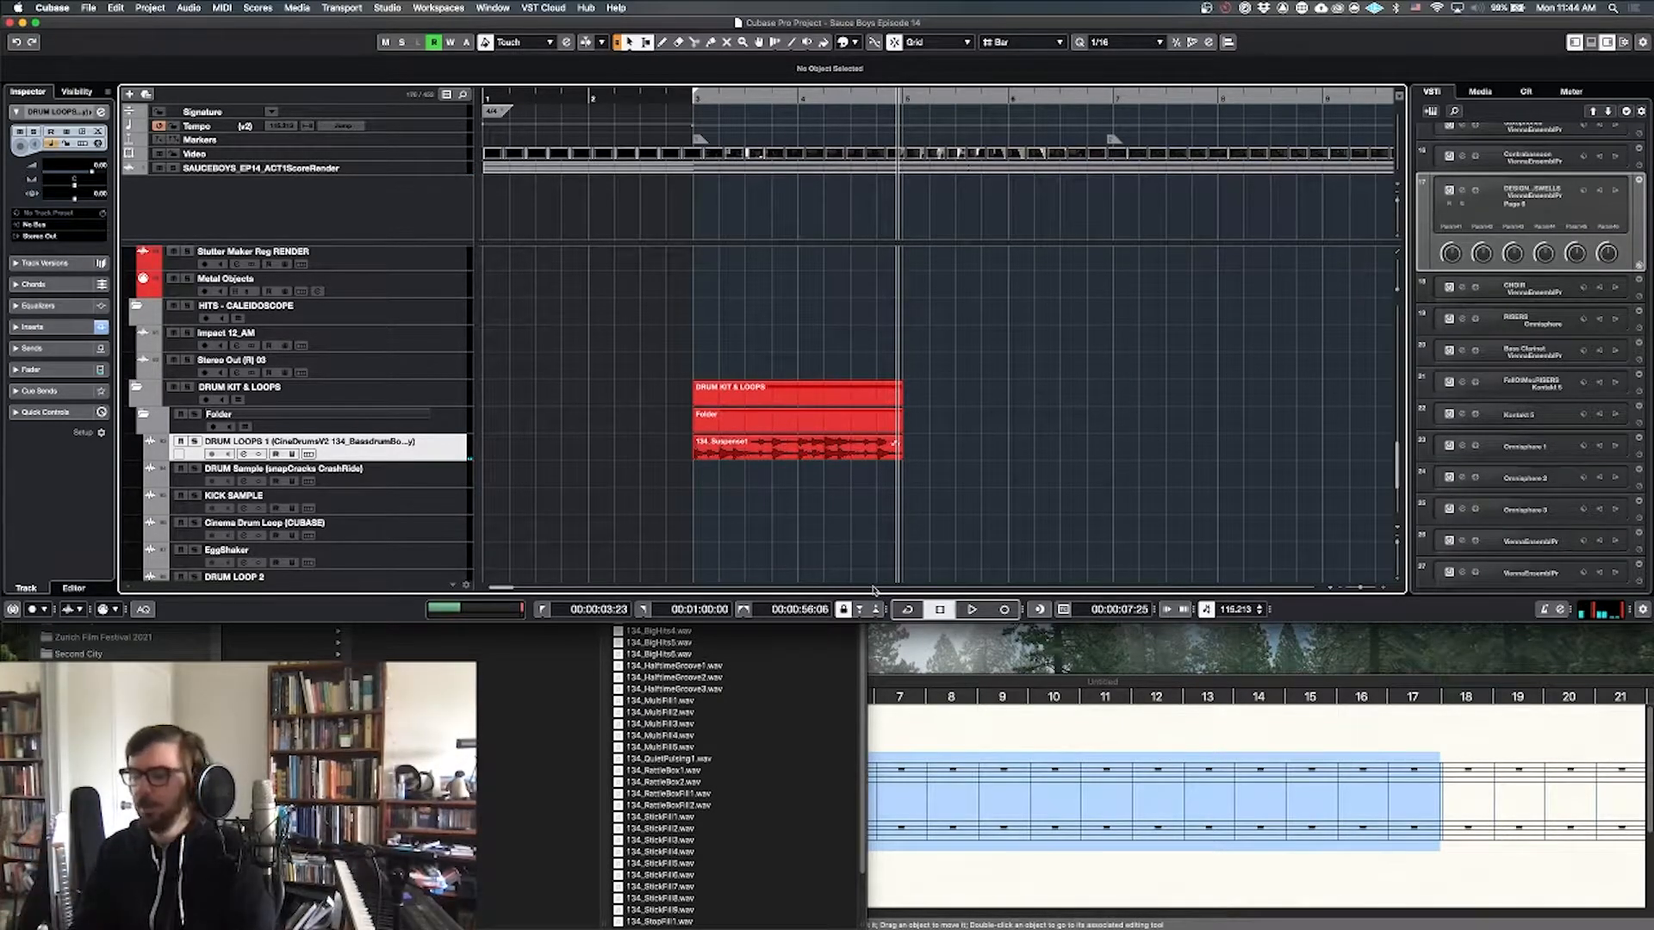
Step: Repeat the stretched 134_Suspense1 loop back to back up to bar 9 and play it against the film, with the Video Player moved off the tracks
key(g)
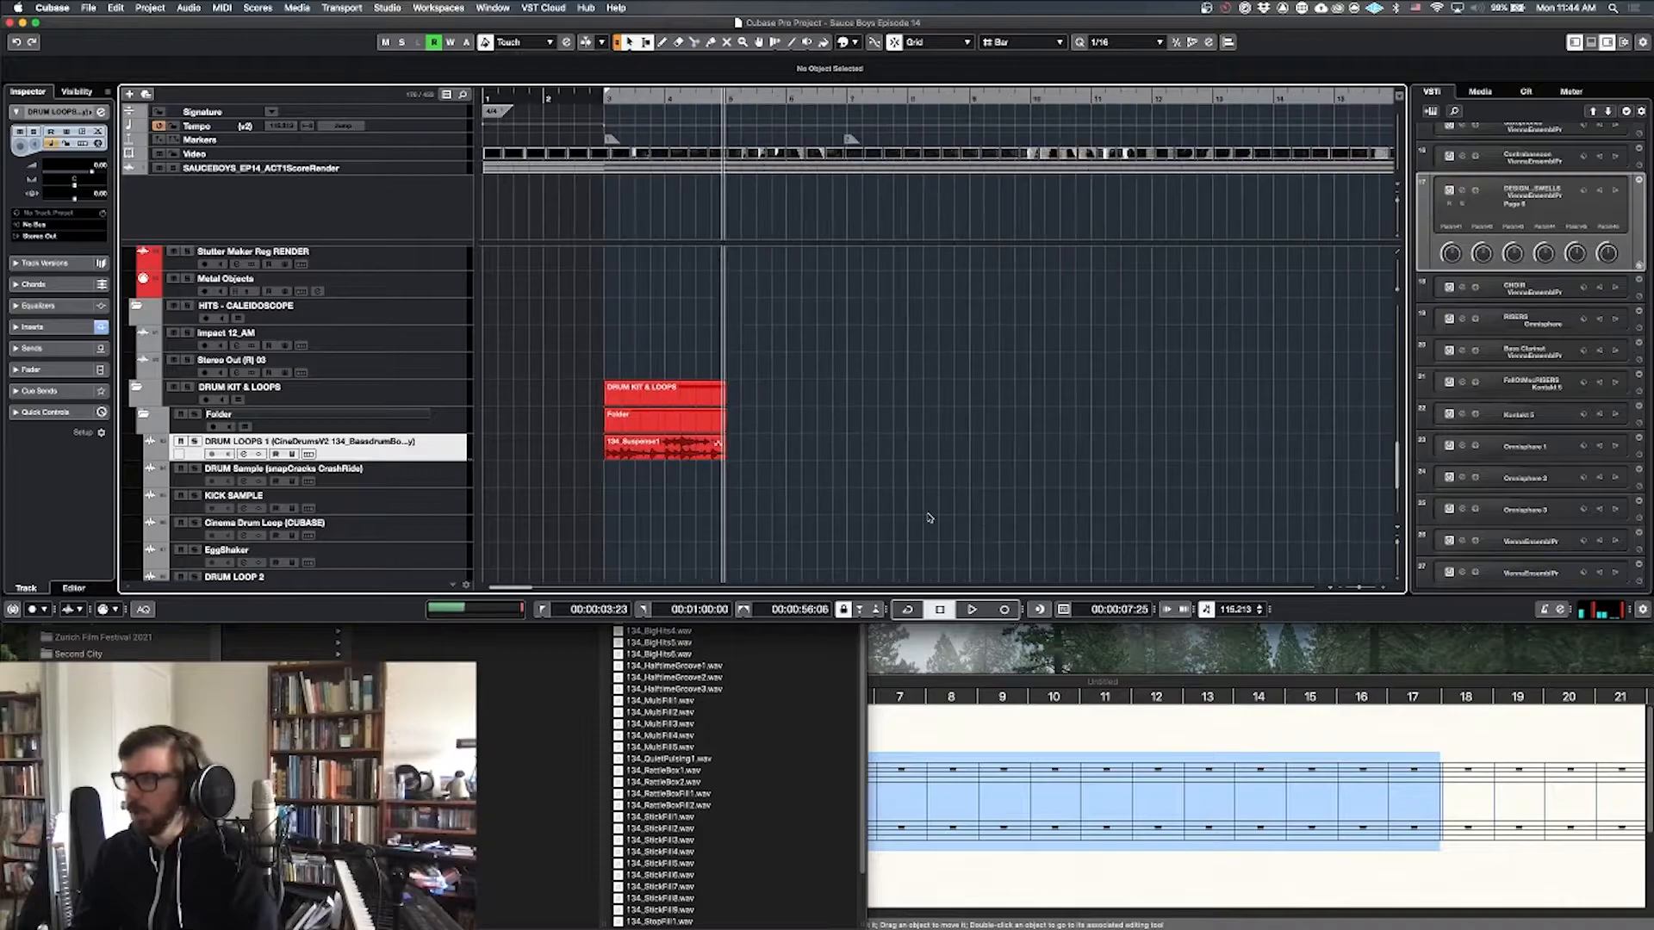
drag(724, 451, 956, 452)
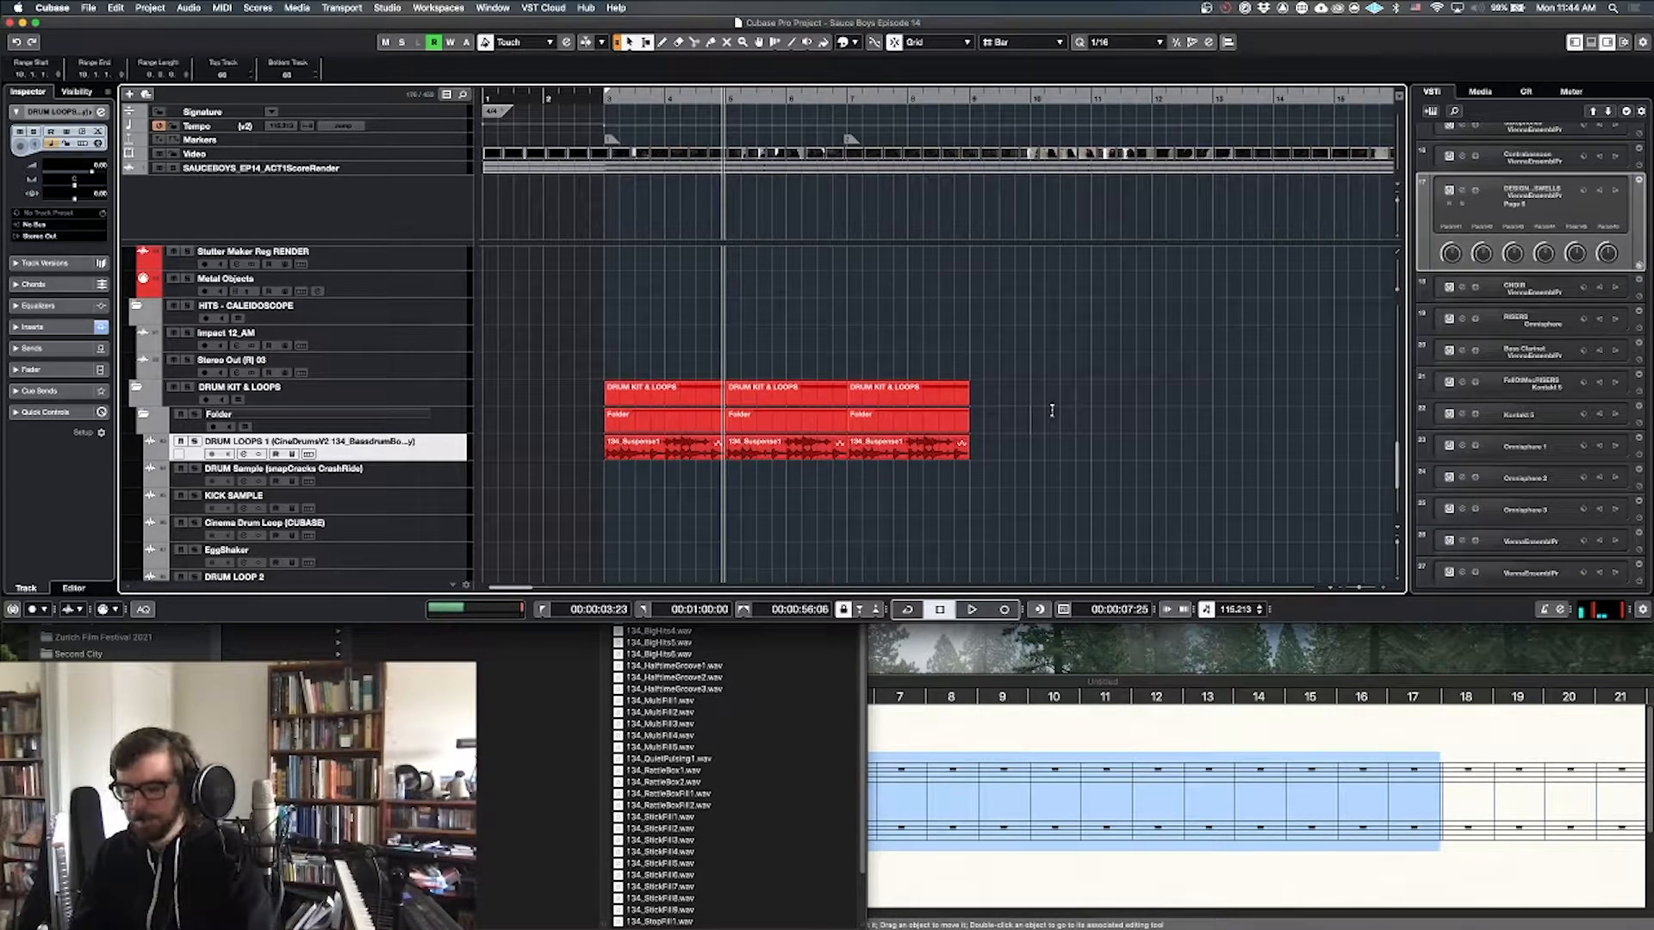
key(F8)
key(space)
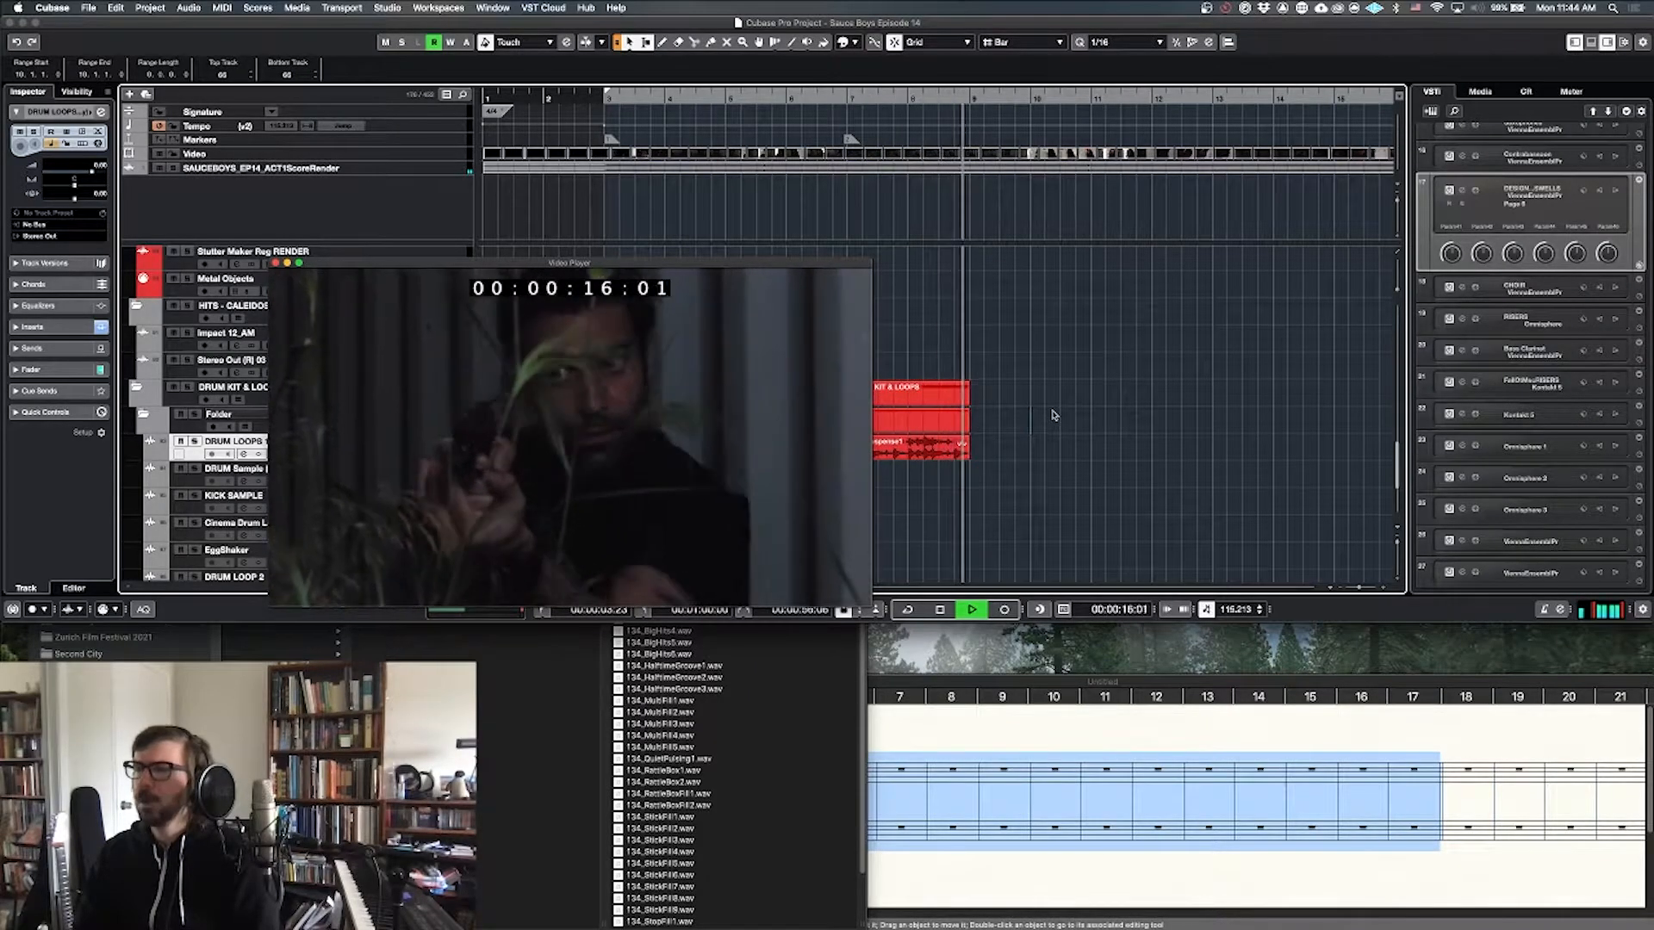
key(space)
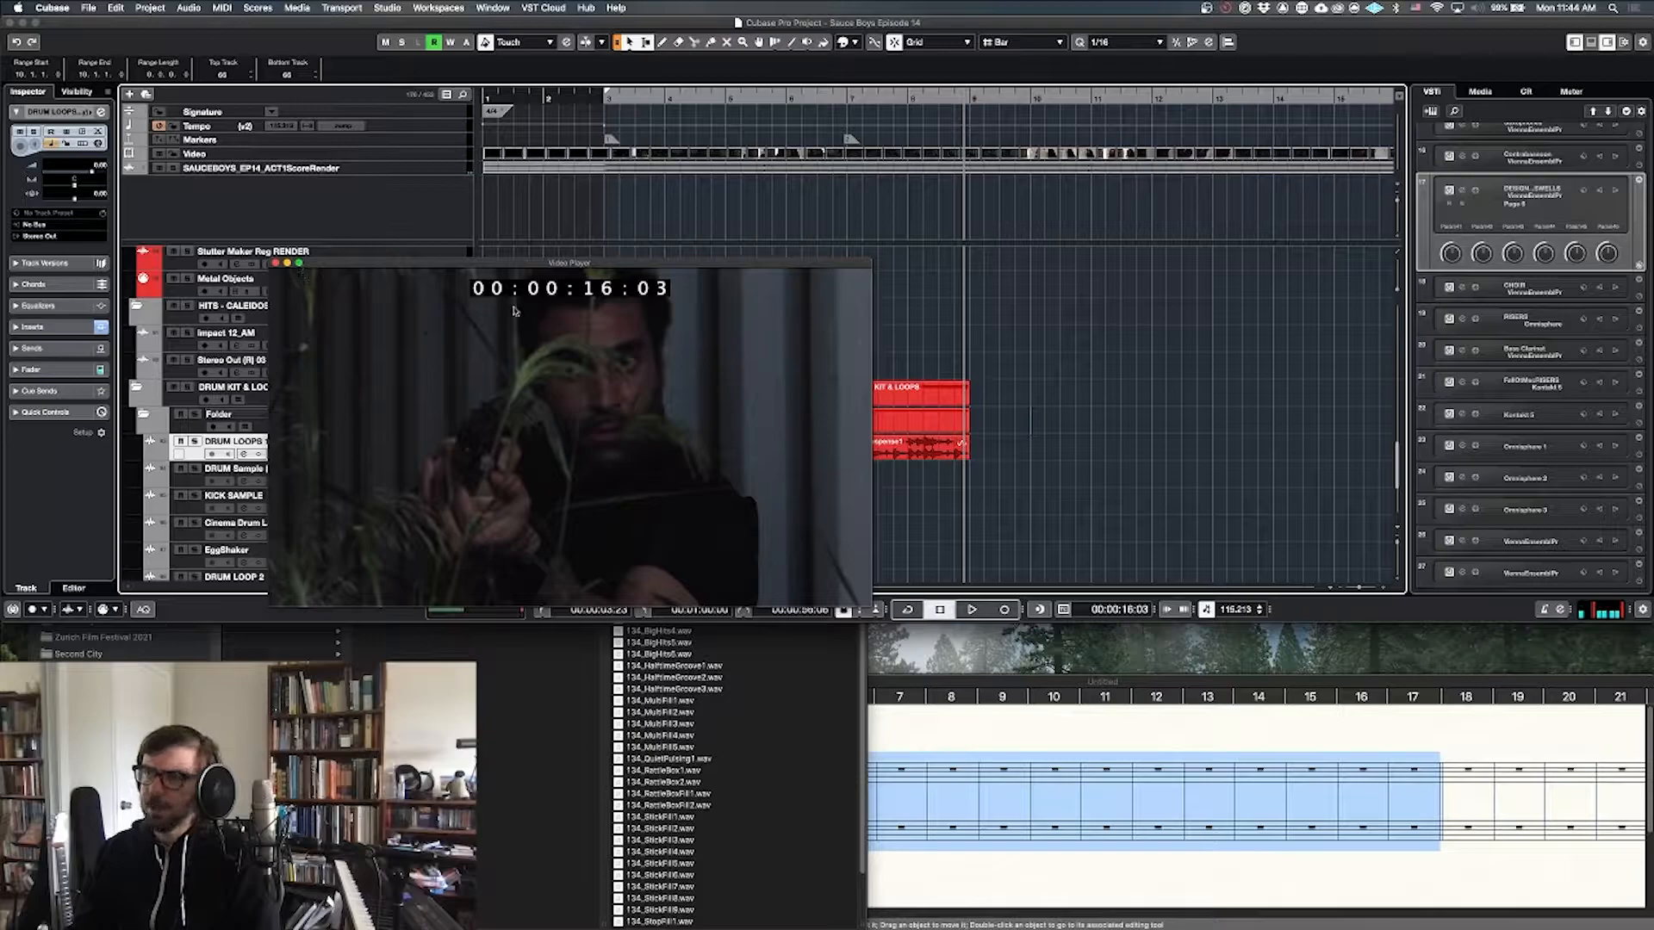
drag(515, 370, 1247, 219)
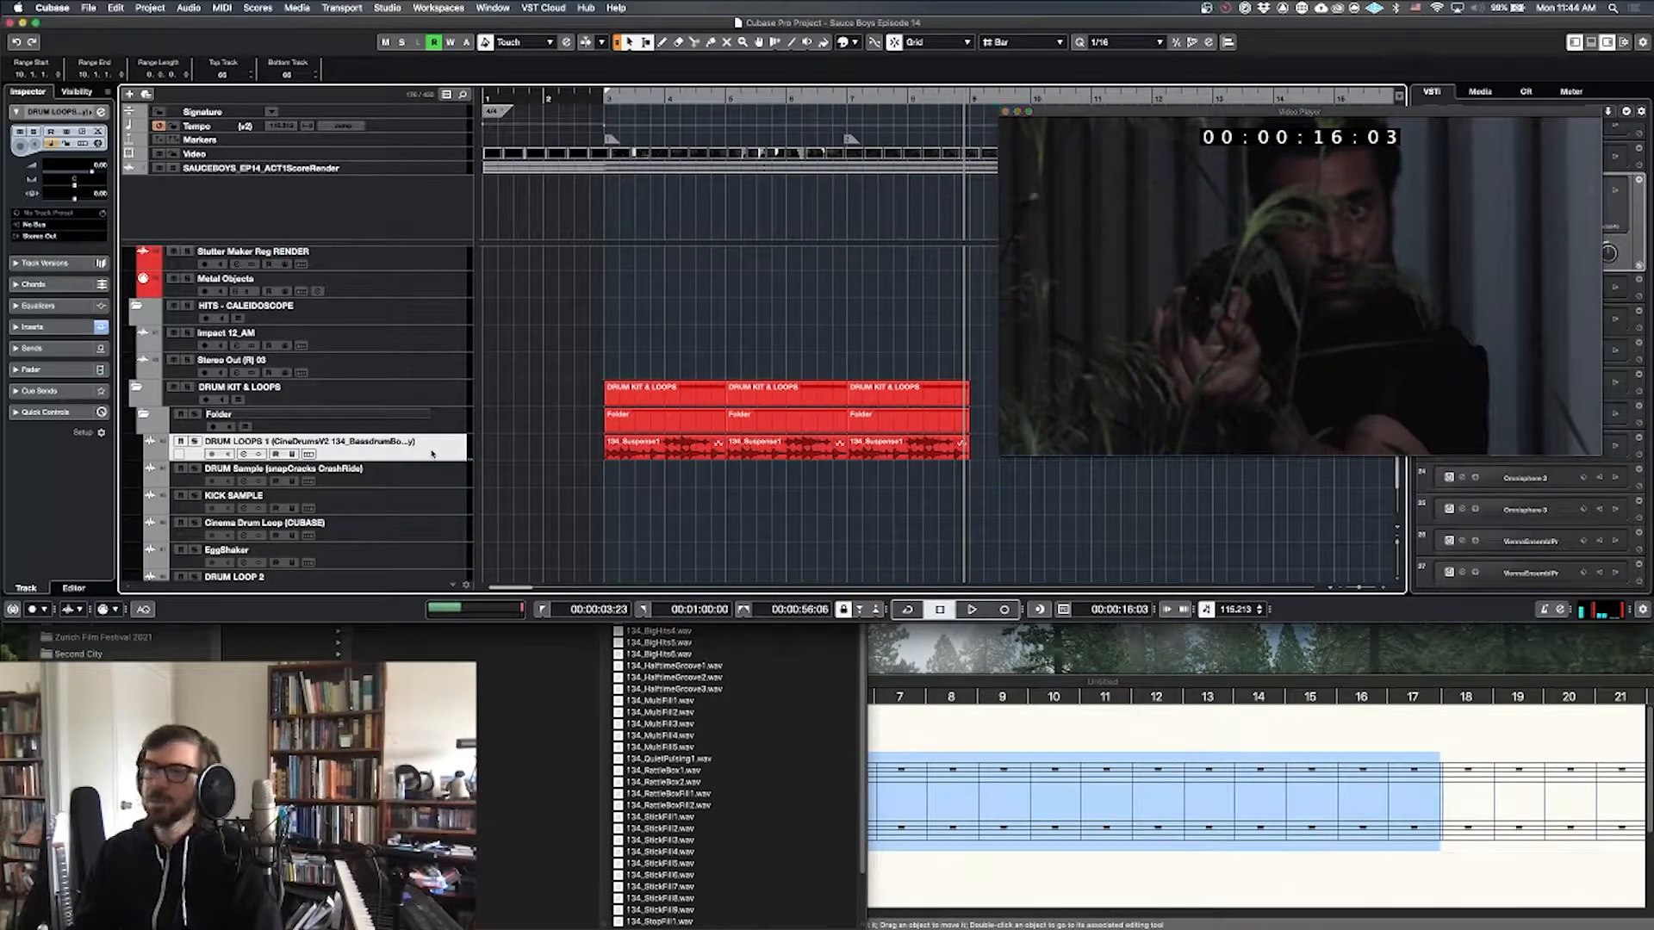
Step: Compare the DRUM LOOPS 1 track's playback with its Magneto II insert bypassed and active, and mute the SAUCEBOYS_EP14_ACT1ScoreRender track
click(51, 327)
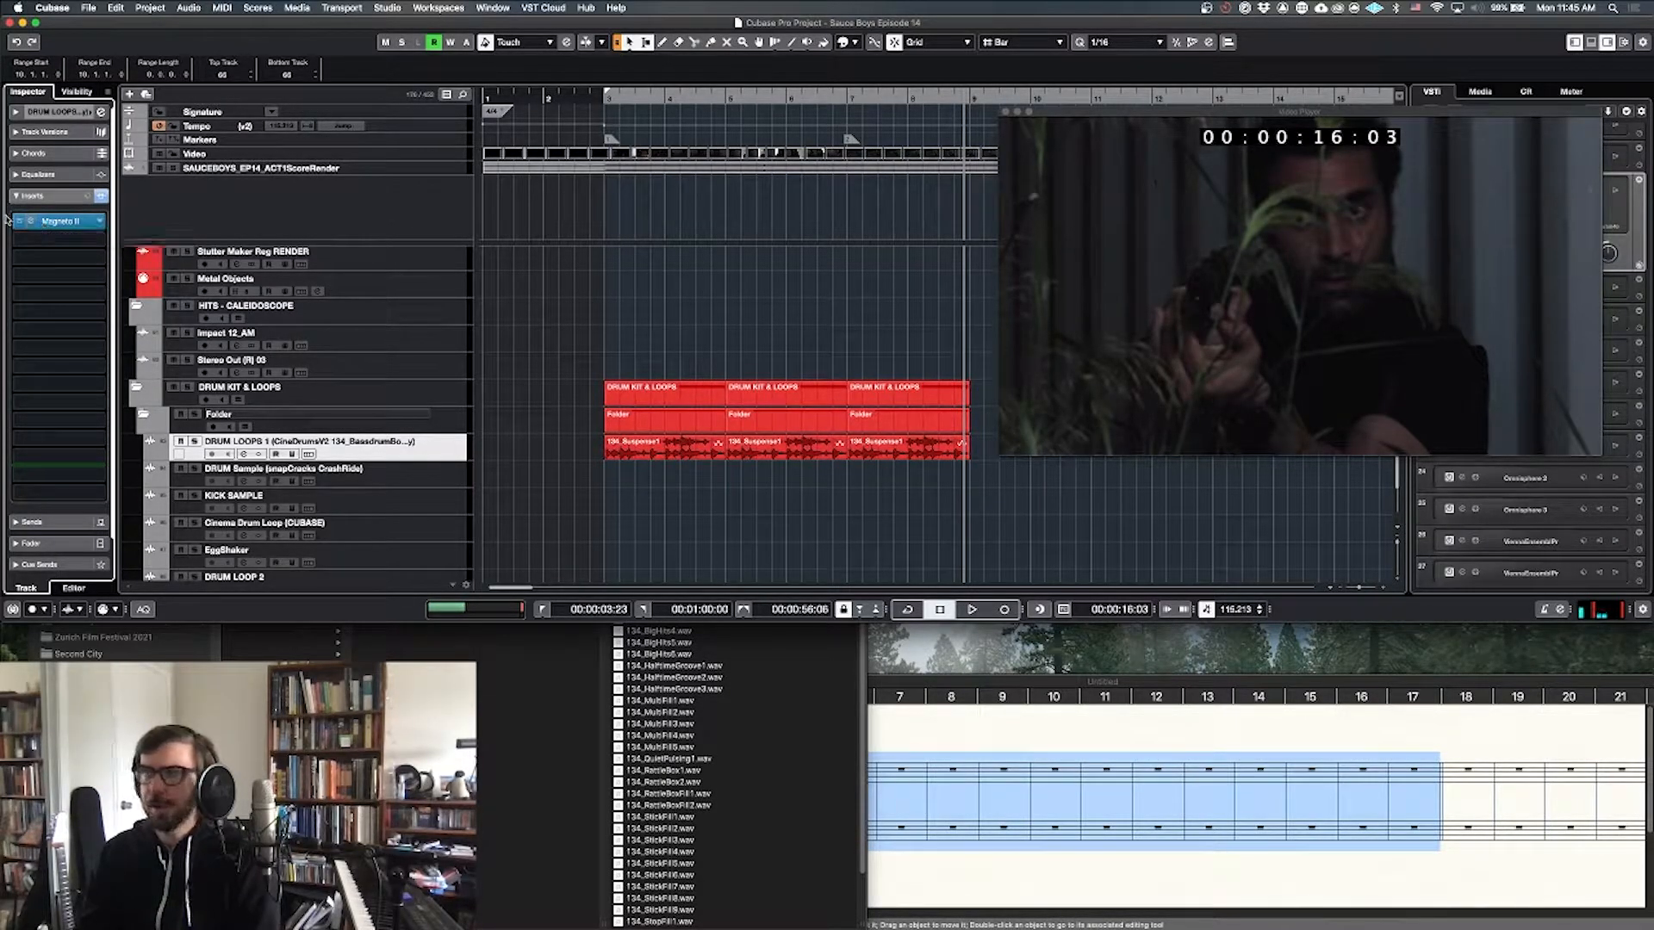
key(space)
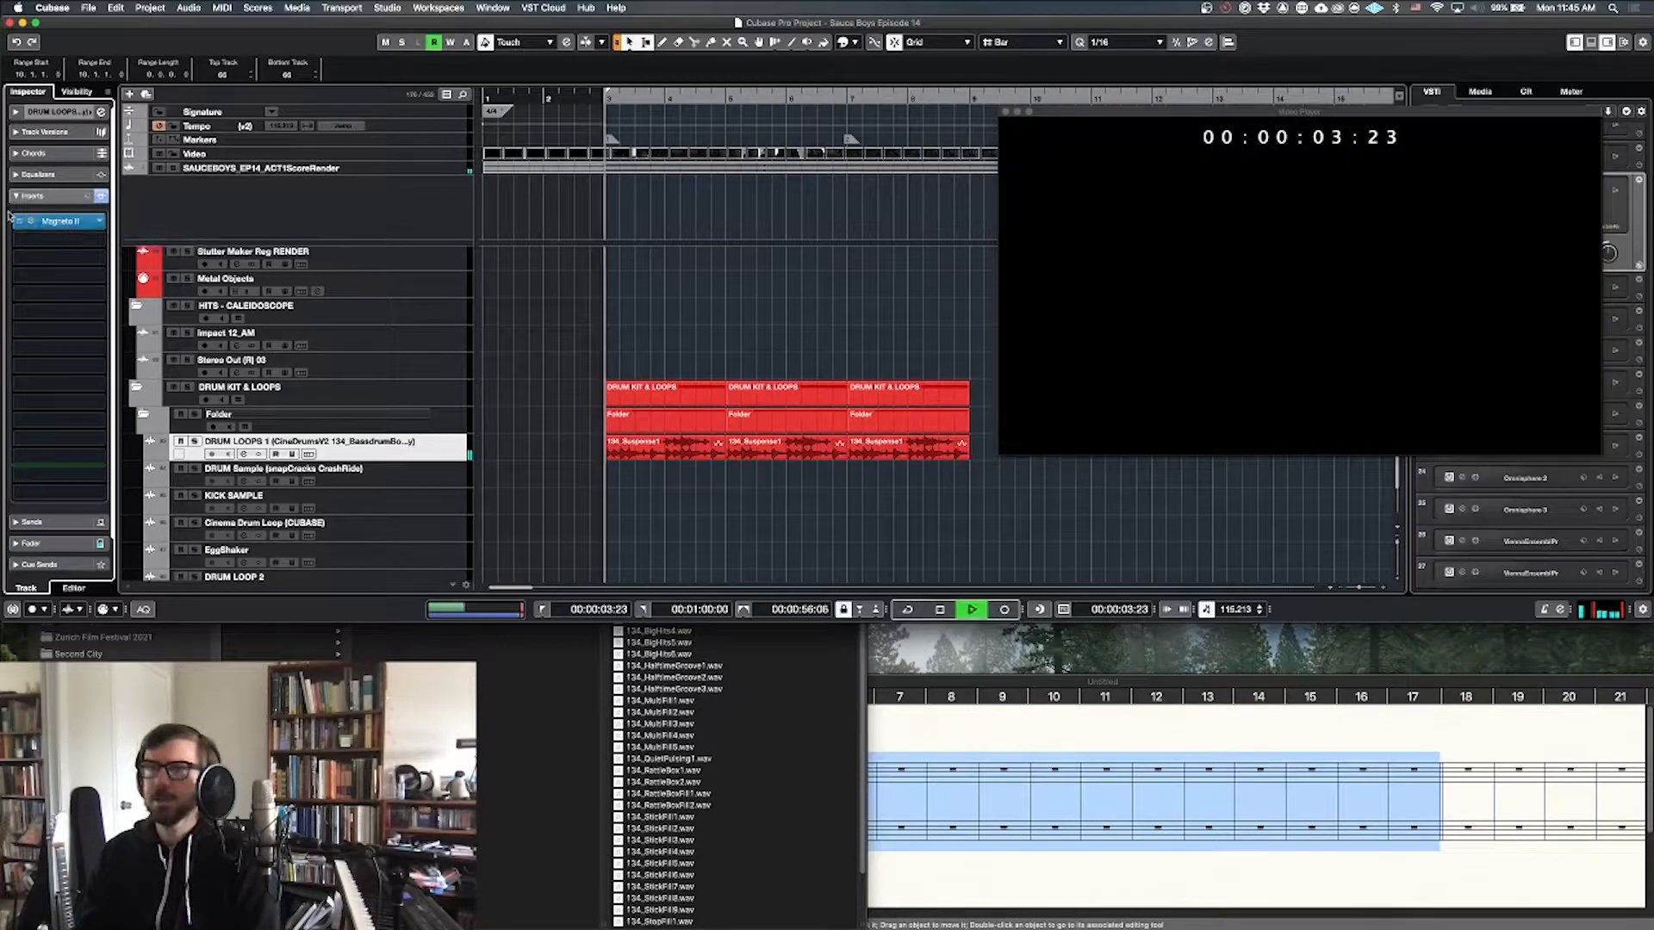
click(19, 221)
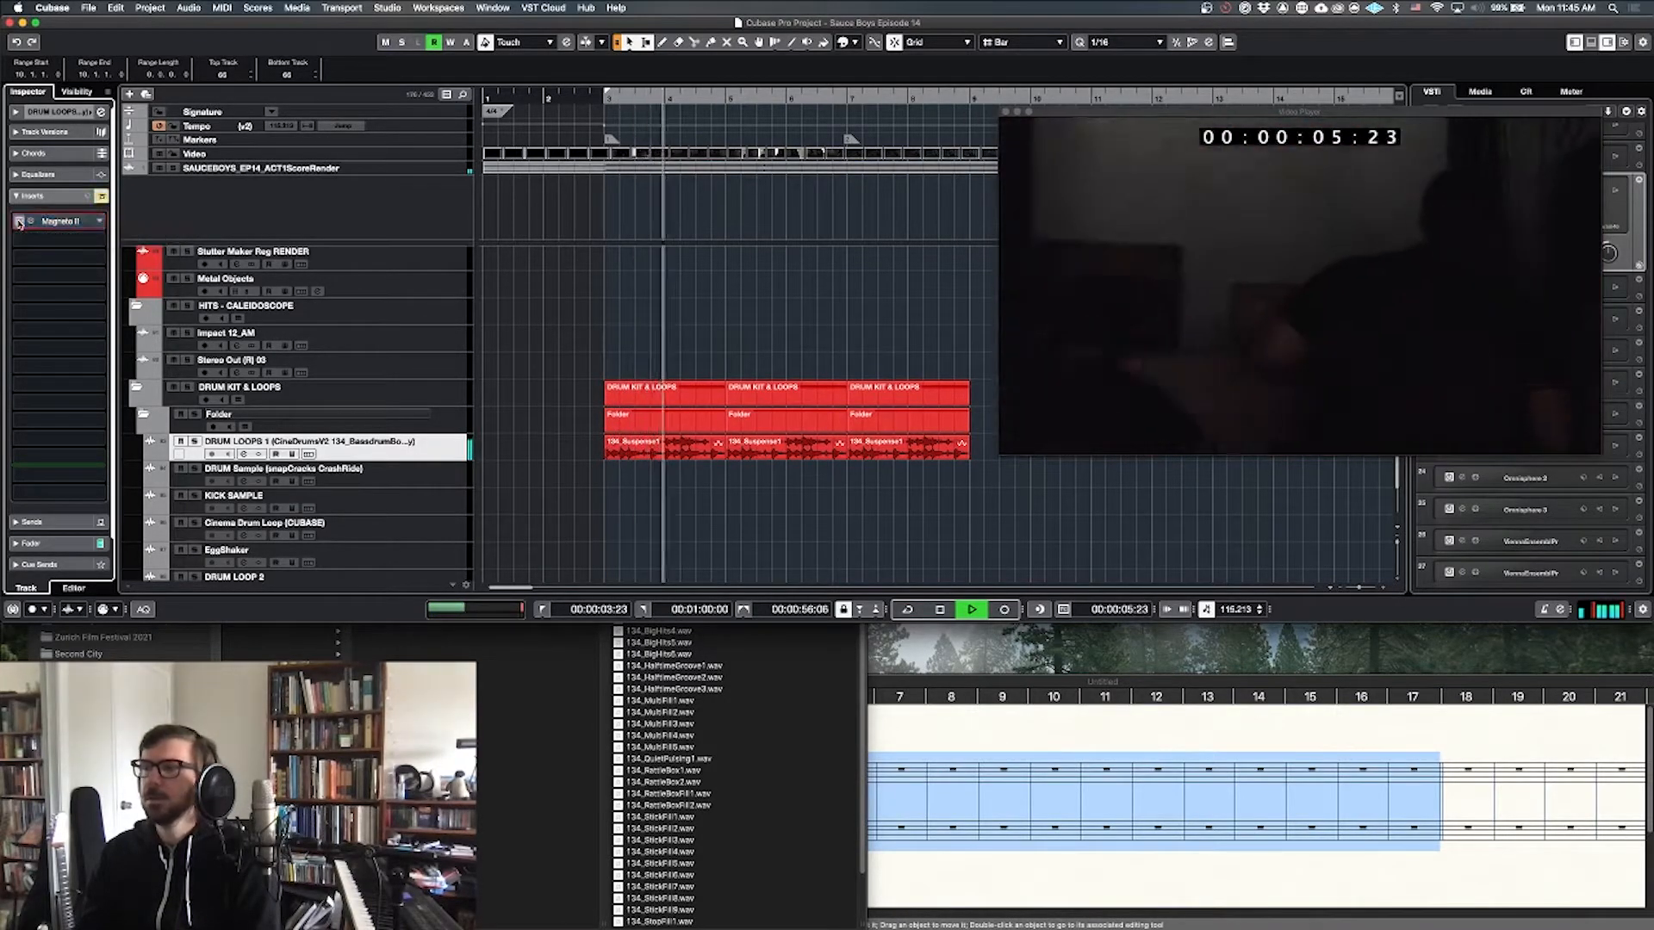
click(159, 168)
click(618, 168)
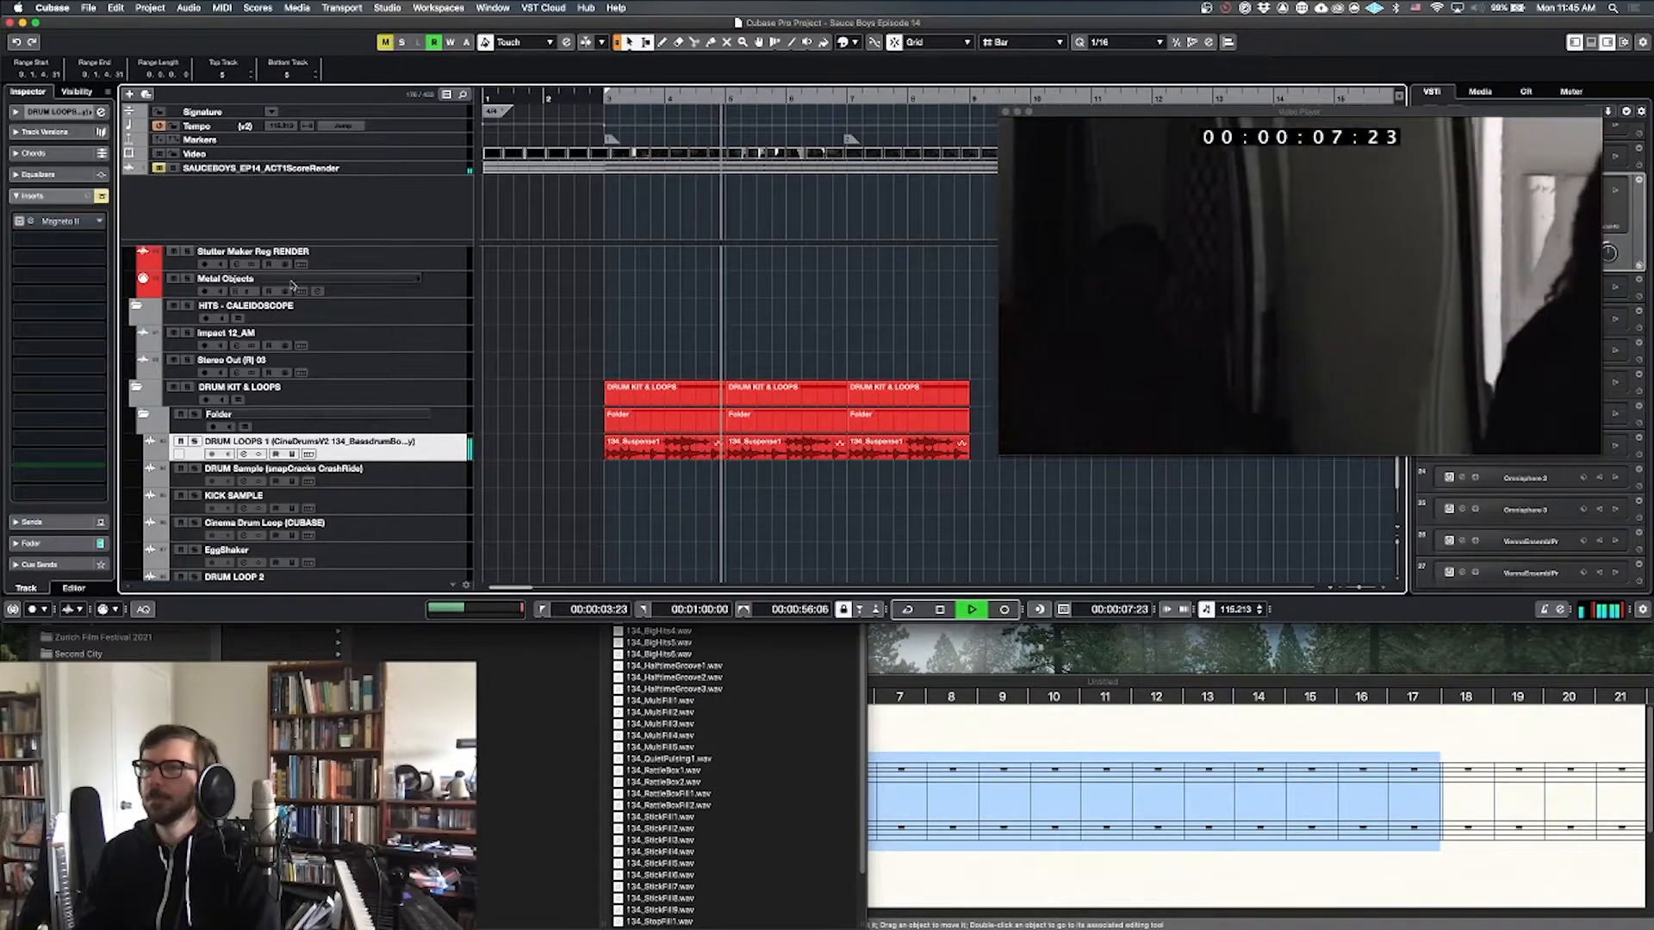
click(690, 321)
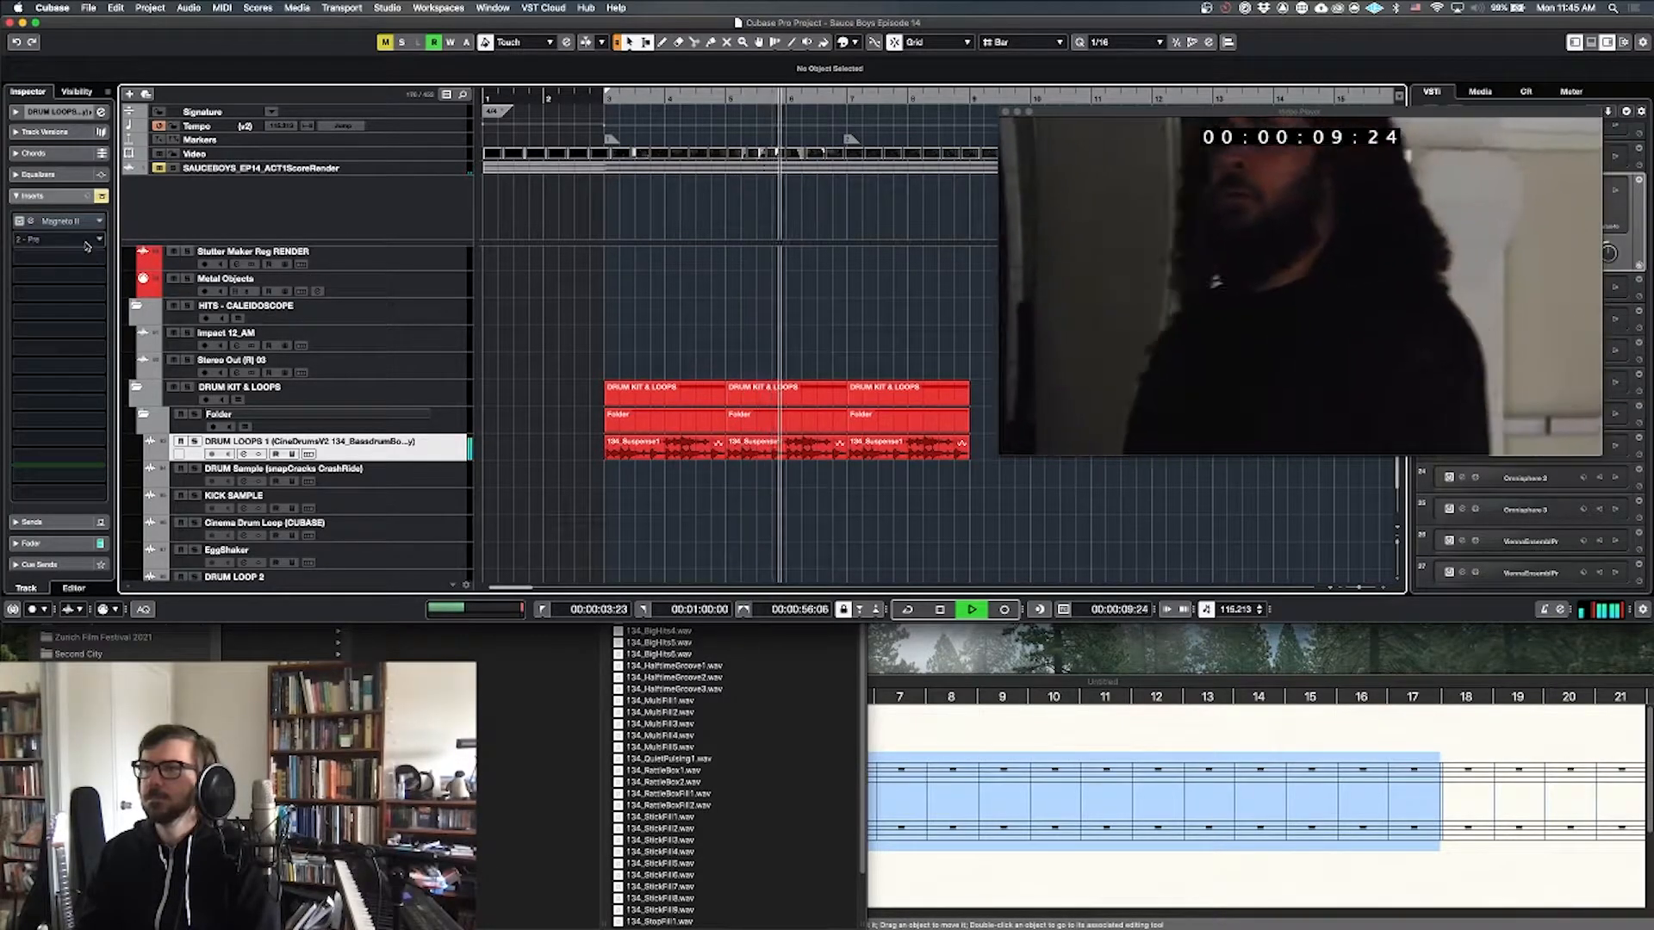
click(19, 221)
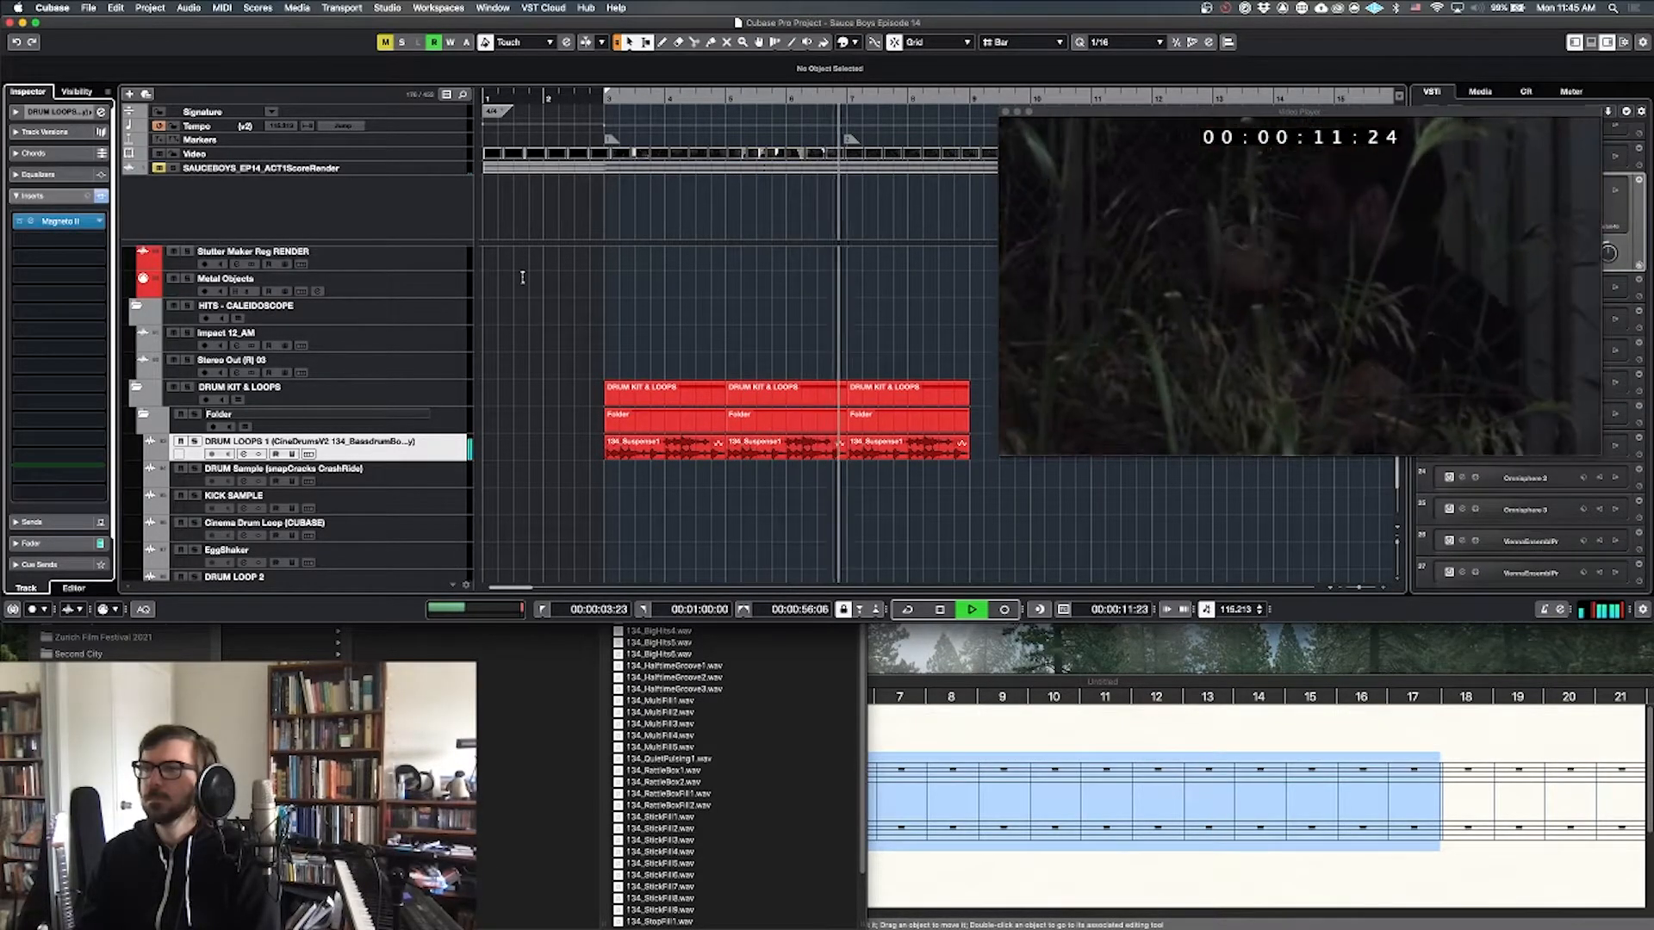
key(space)
key(KP_1)
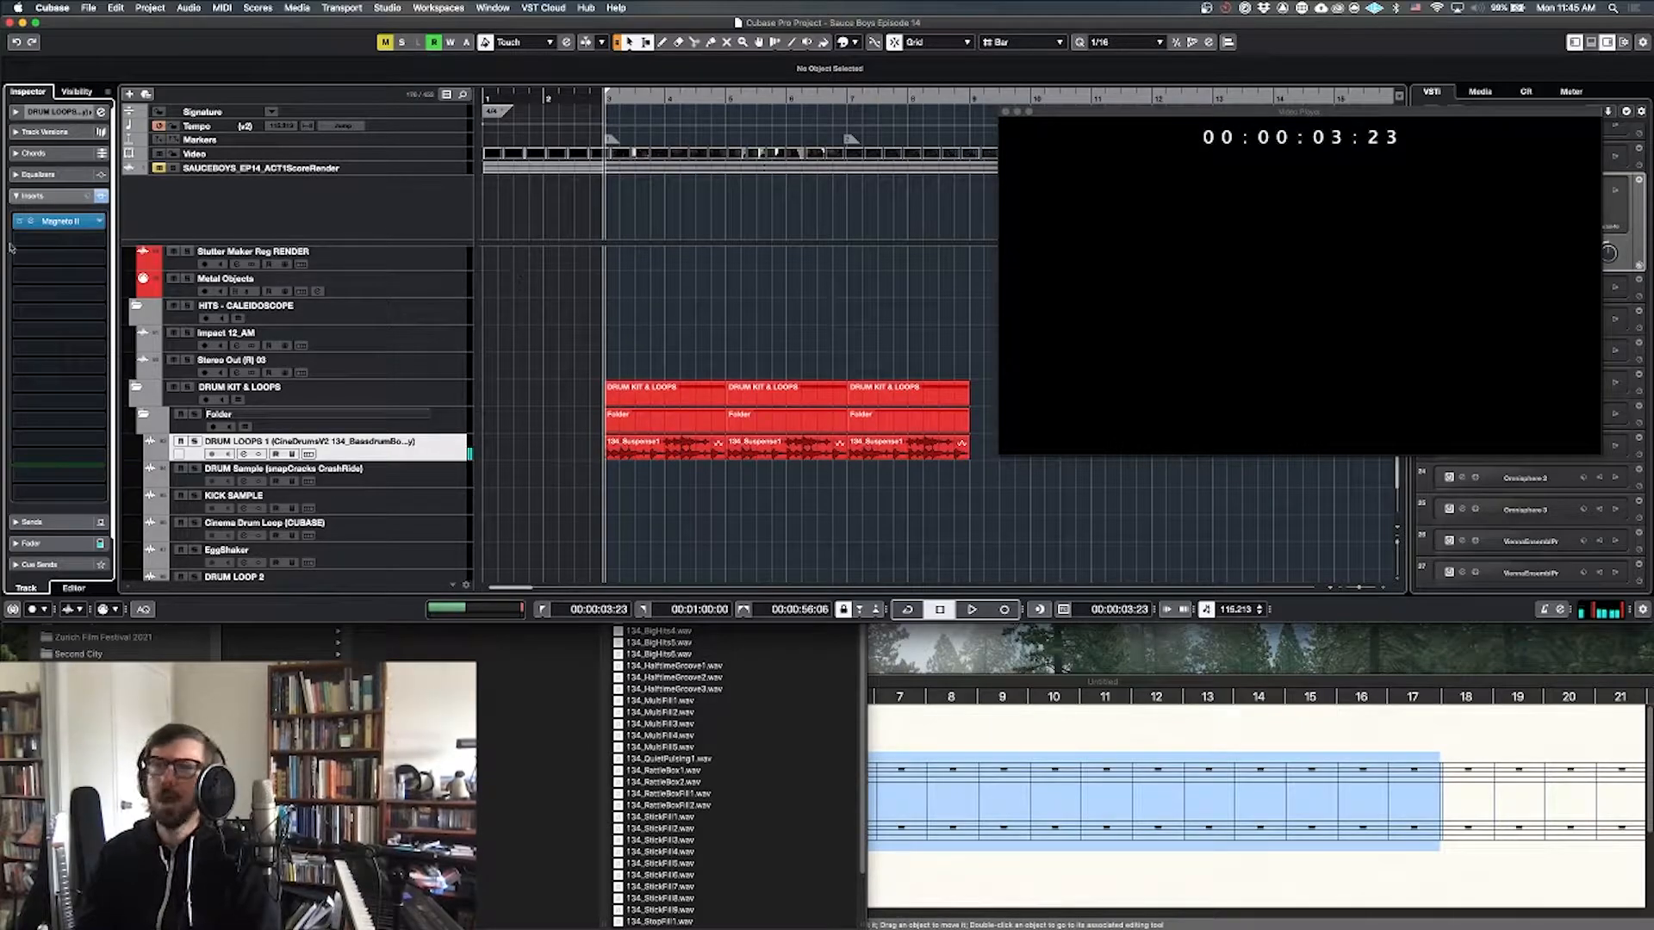
Step: Add Steinberg's Frequency EQ as the second insert on the DRUM LOOPS 1 track and move its window clear of the video
click(59, 240)
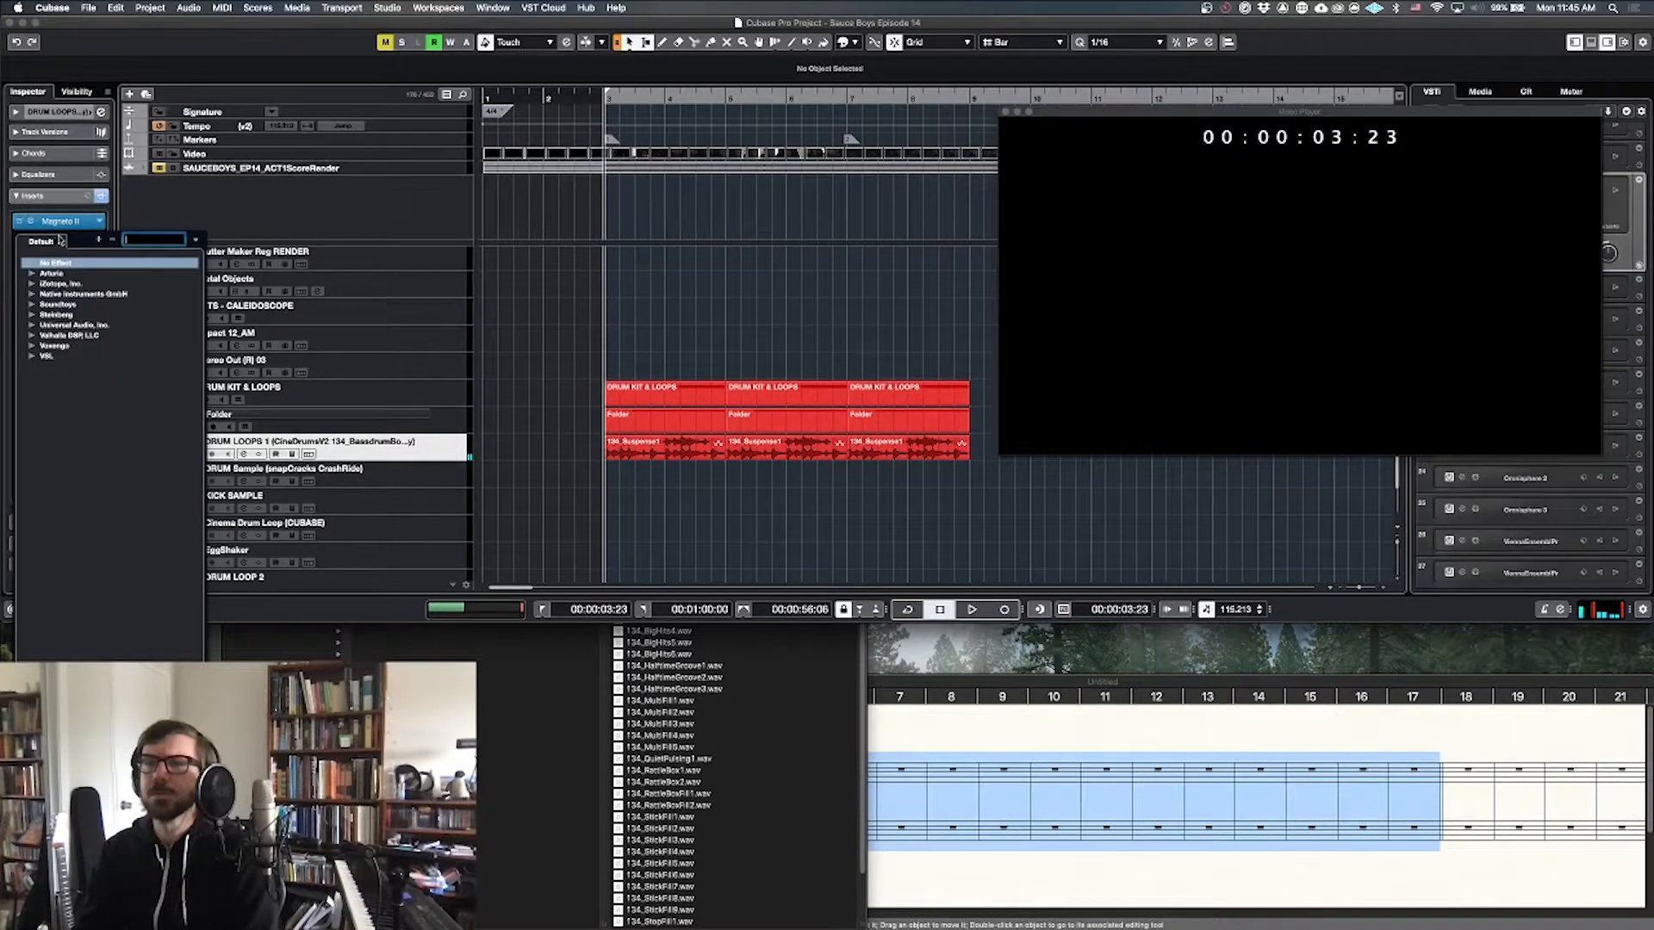
click(32, 315)
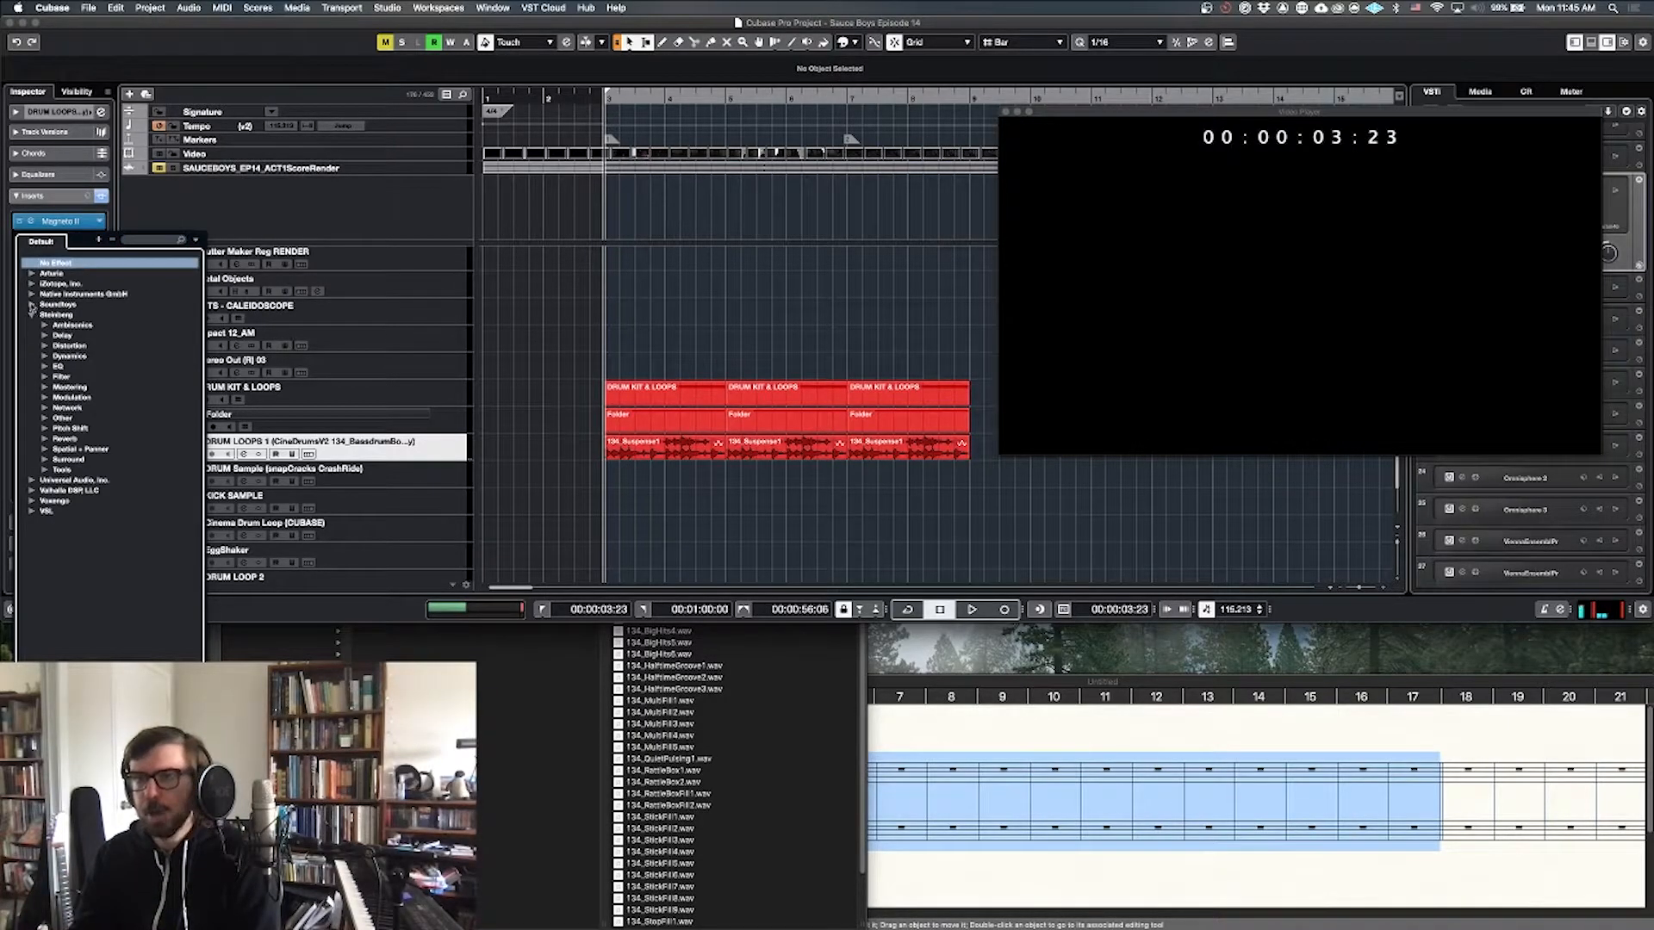
click(44, 366)
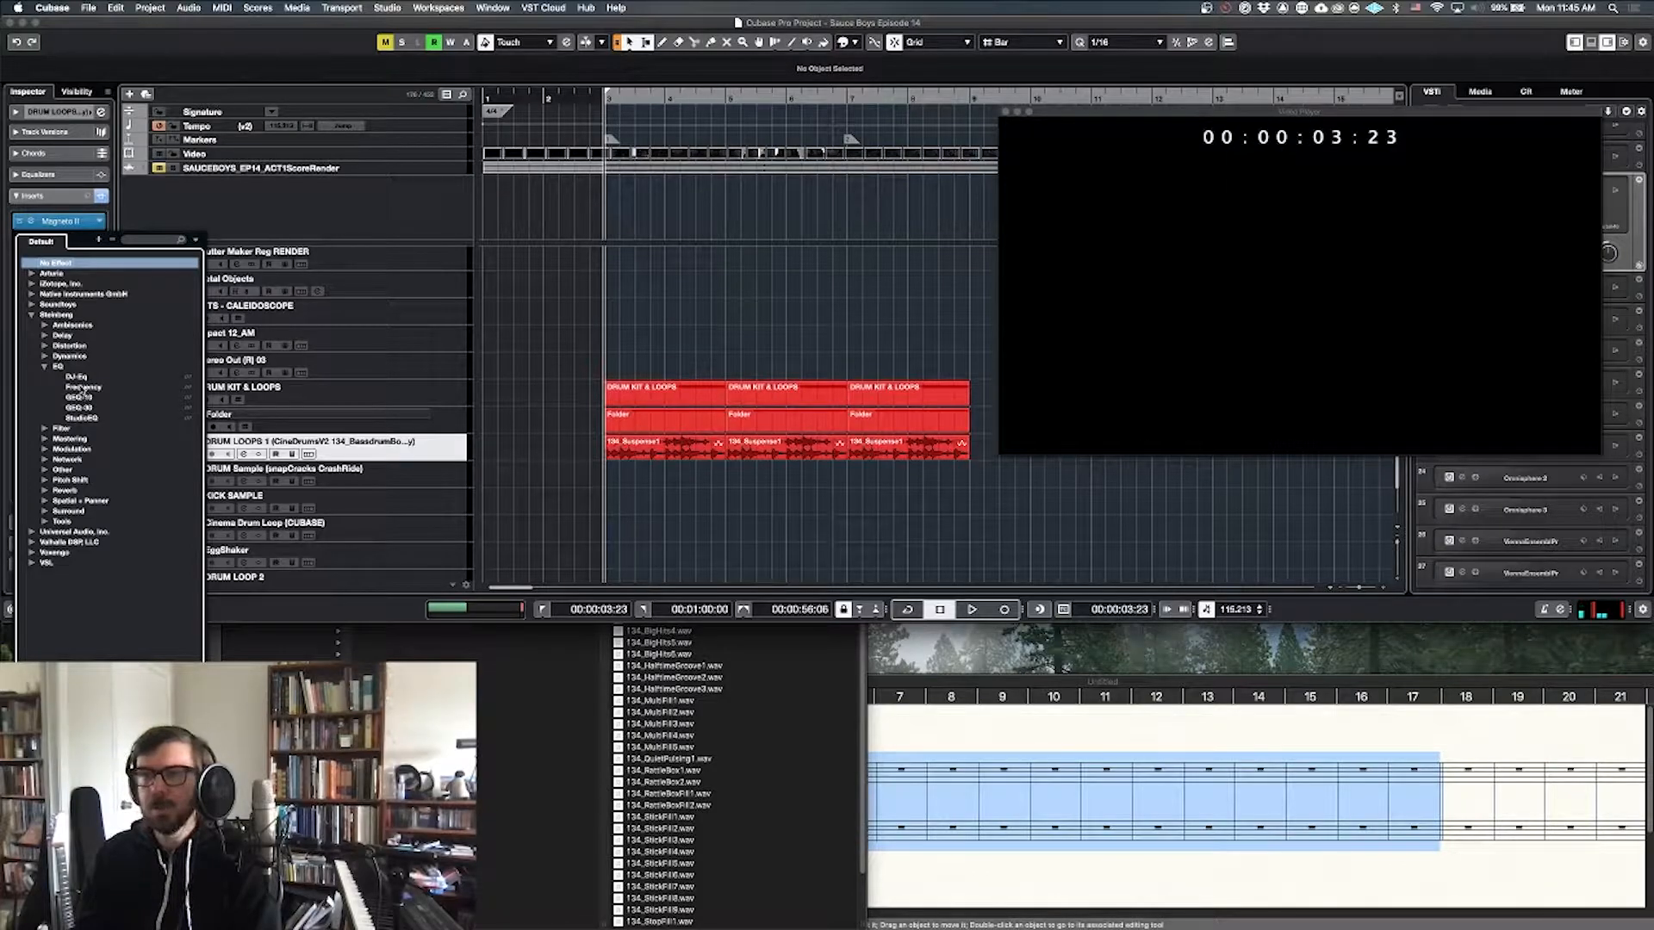
click(83, 389)
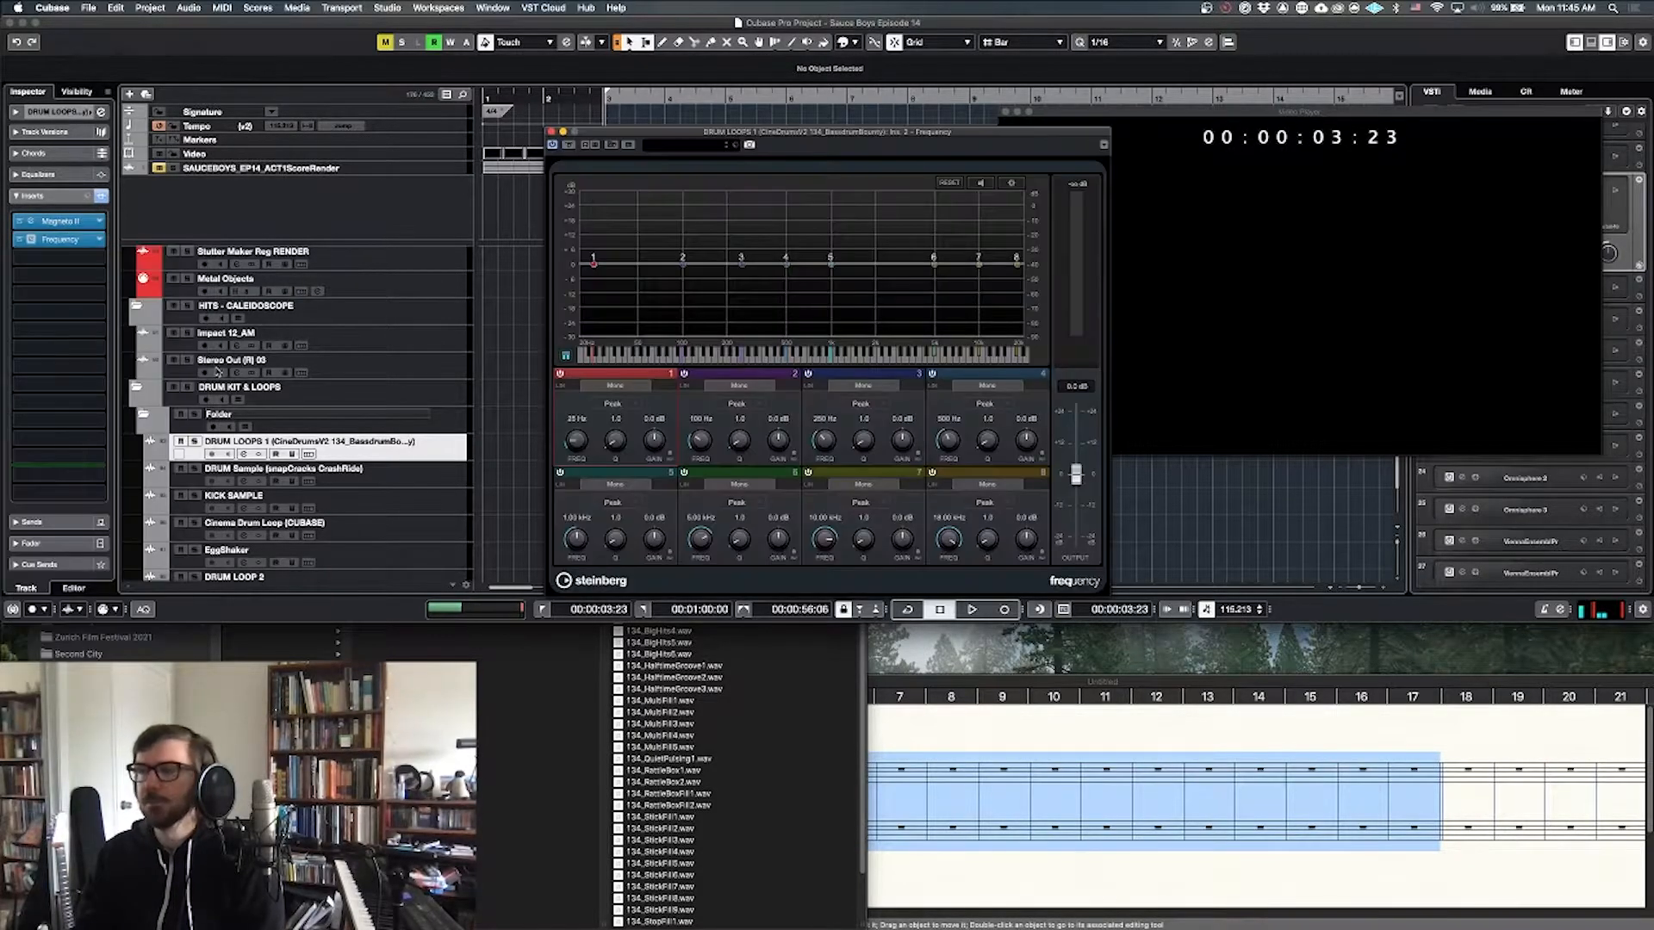
drag(728, 136, 247, 196)
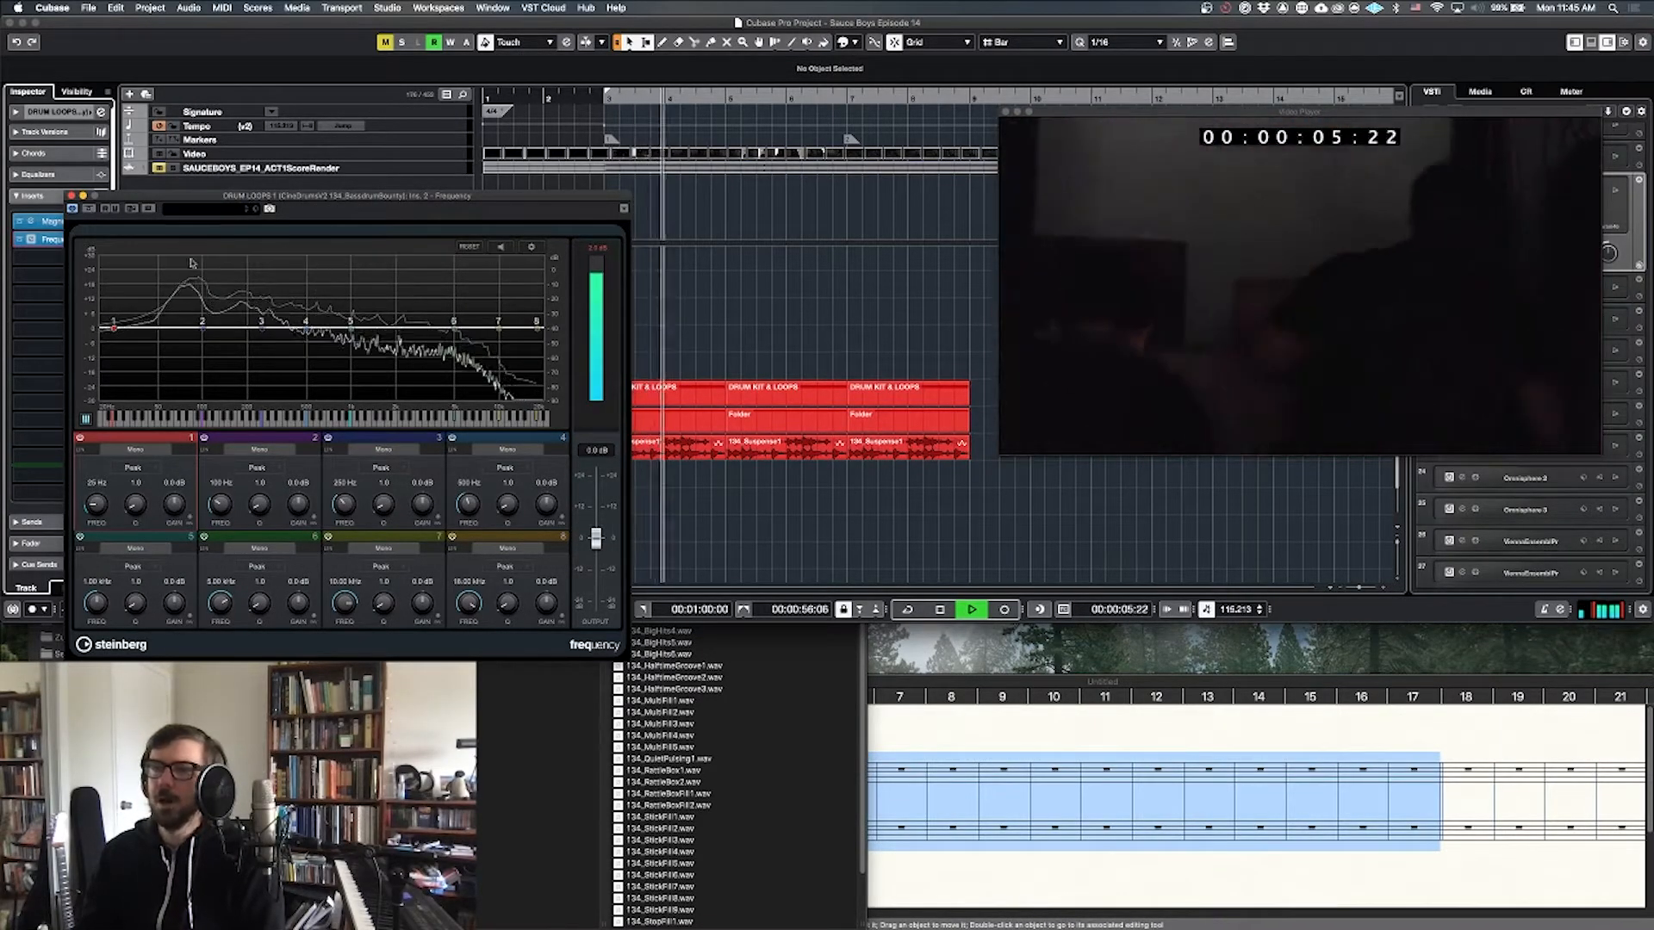
Step: Stop playback after viewing the loop's spectrum and set band 8 of the Frequency EQ to High Shelf
key(space)
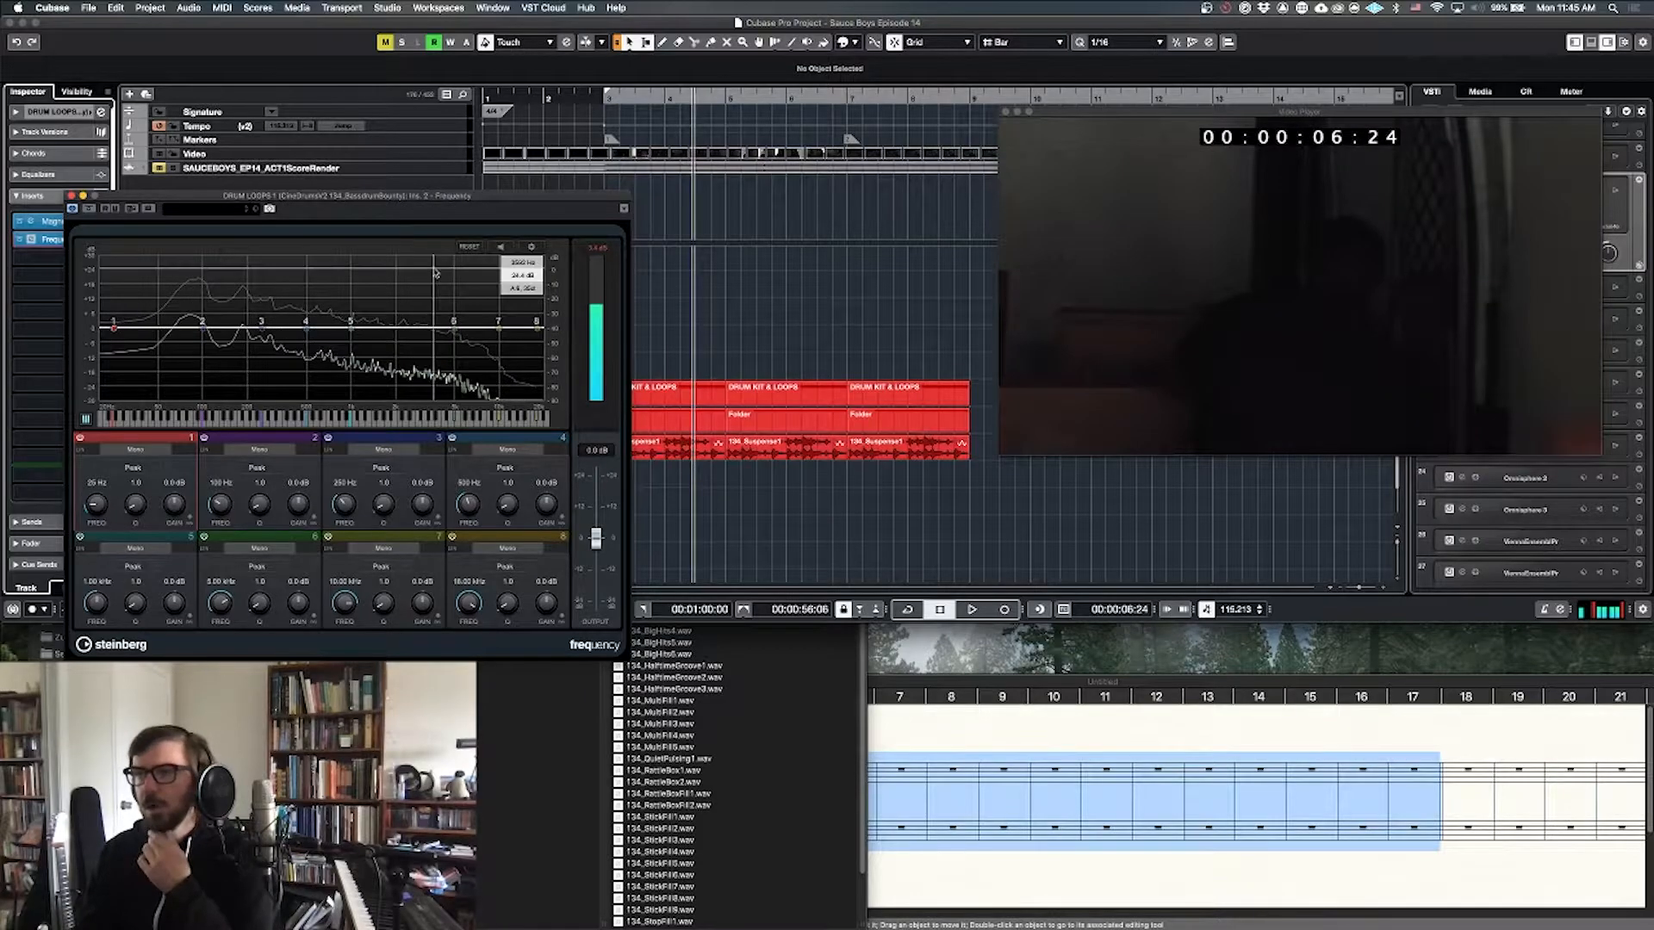
click(503, 565)
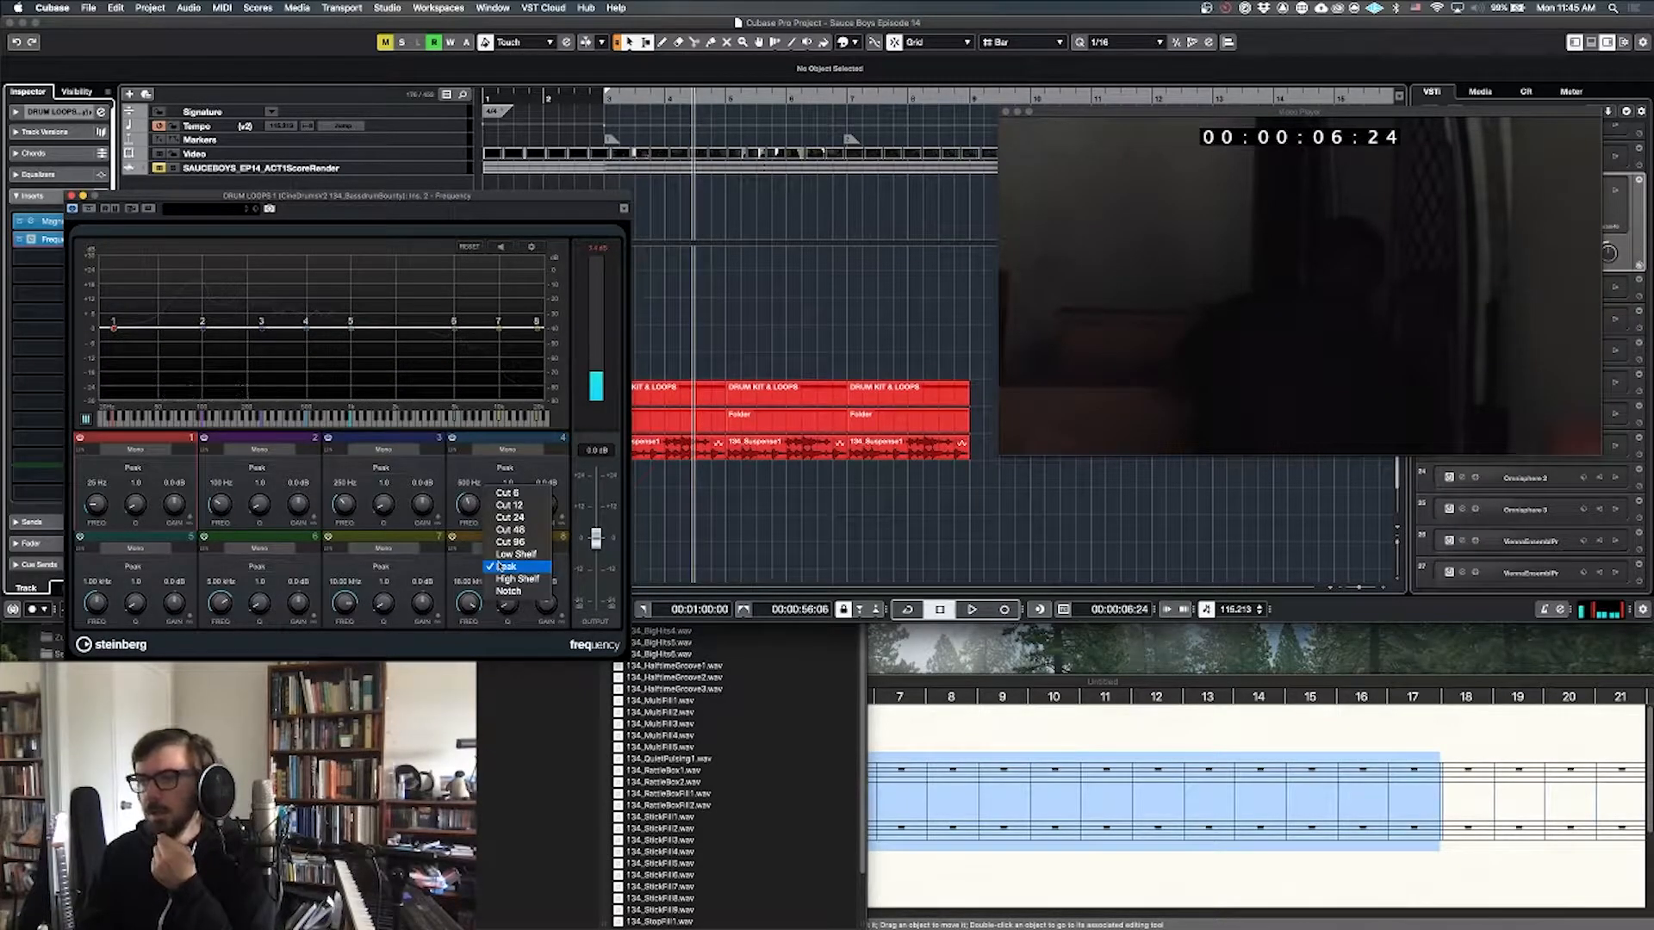
click(509, 578)
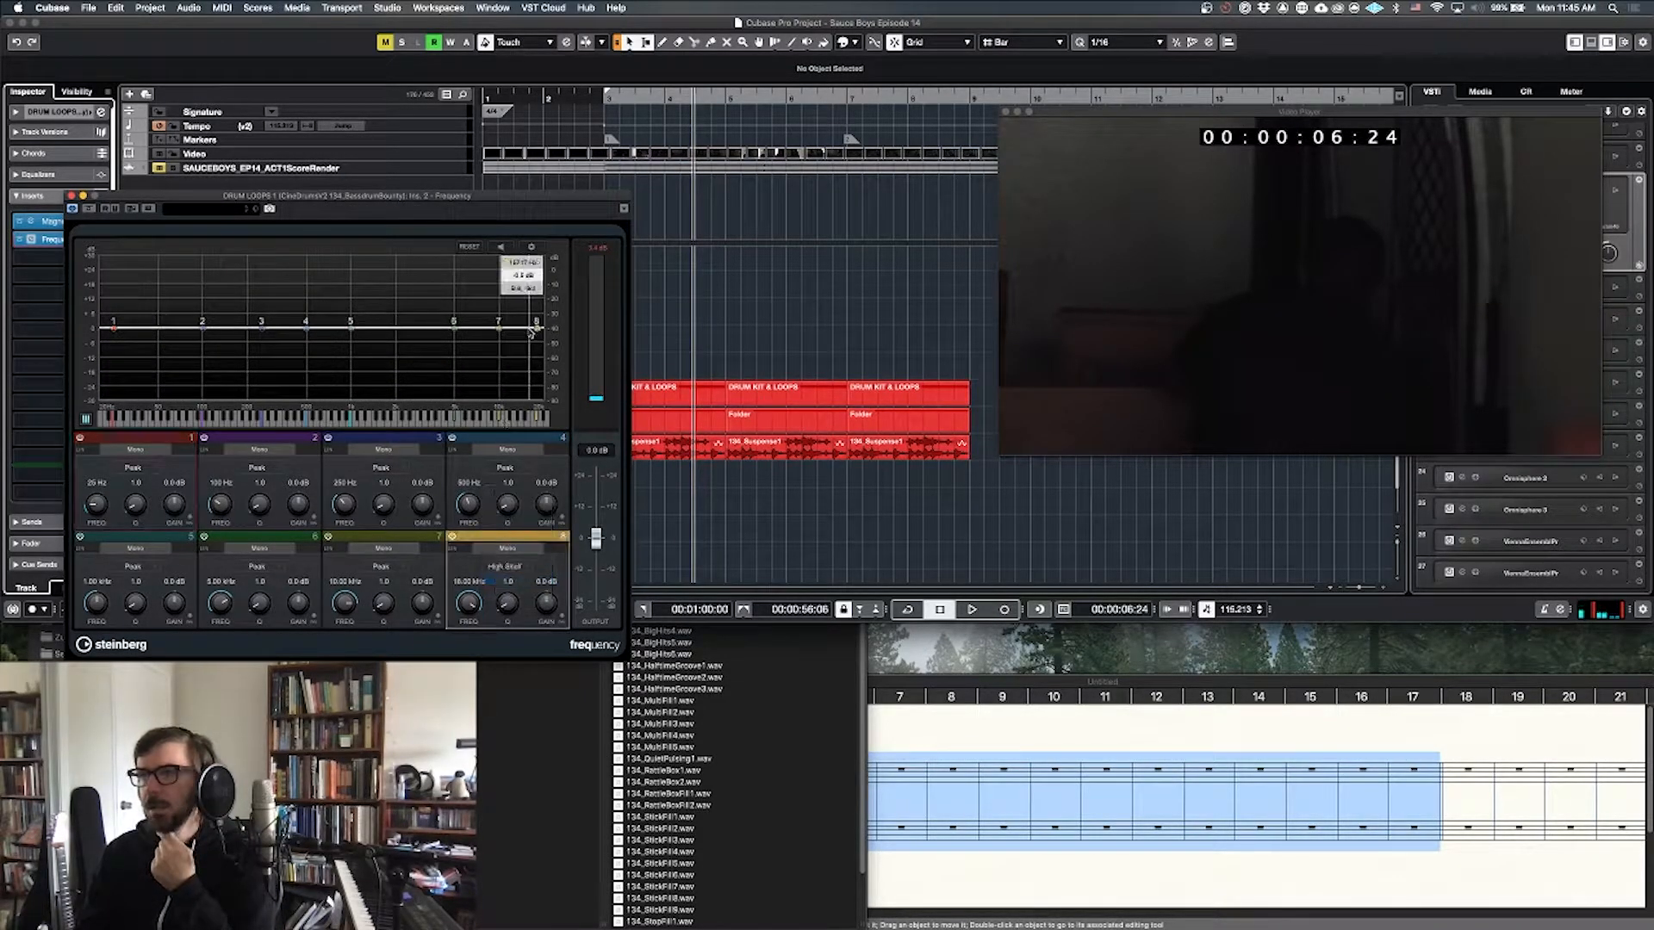
Step: Lower the Frequency EQ's band 8 high shelf to -24 dB at about 1.5 kHz and audition the filtered loop
drag(536, 328, 378, 411)
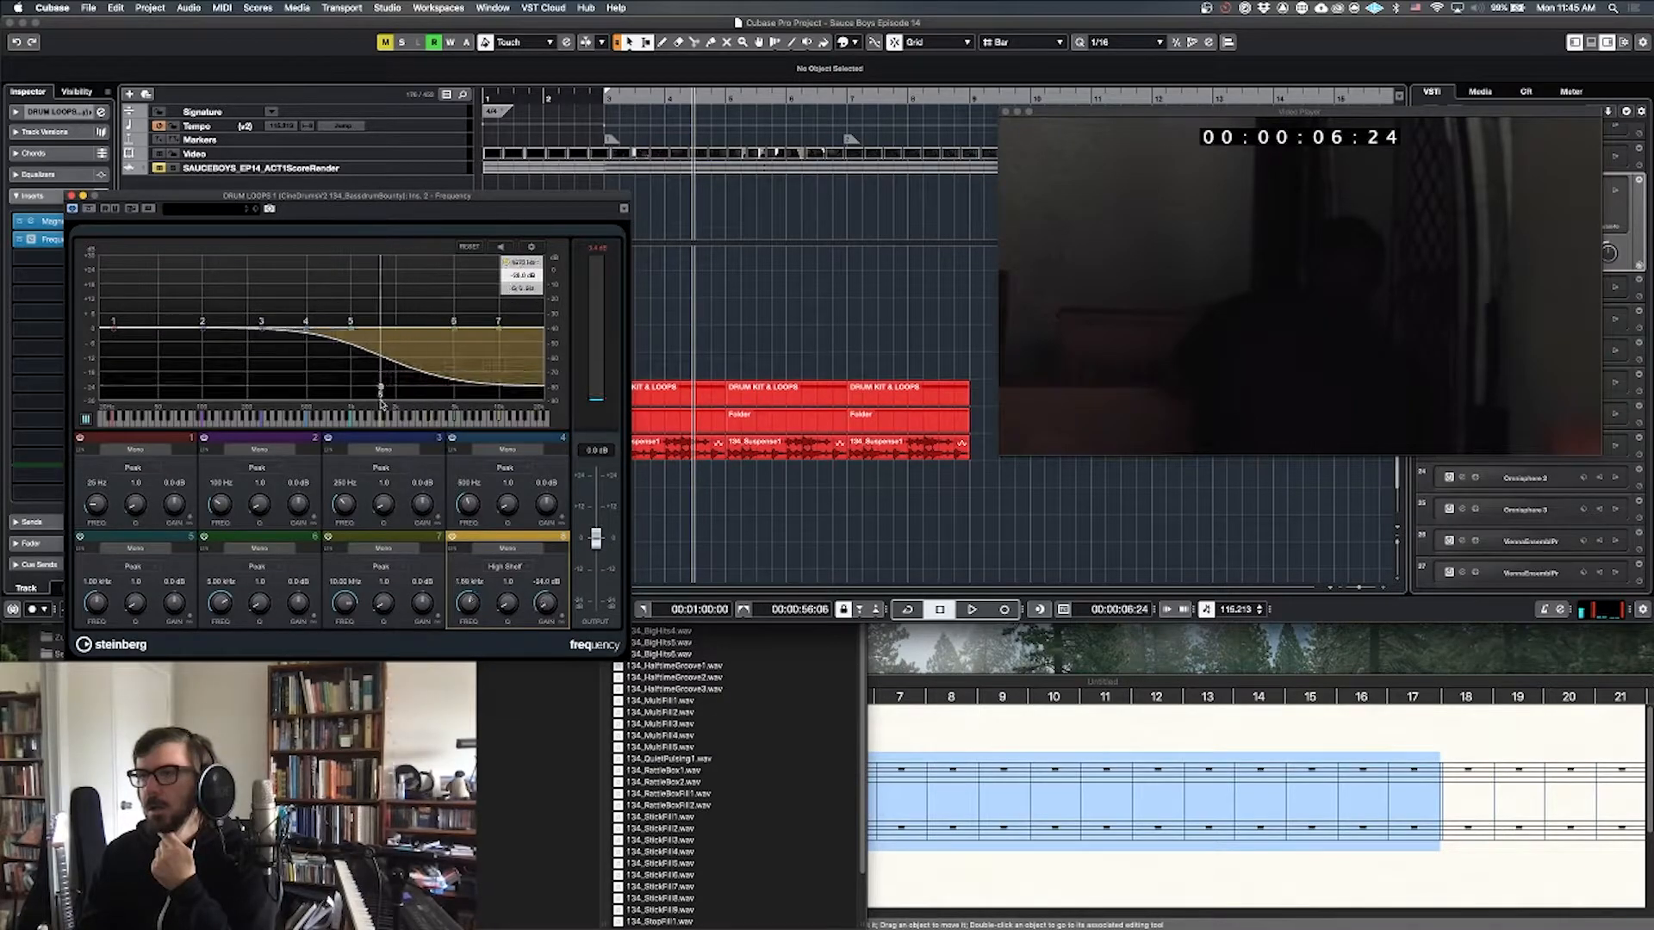
key(space)
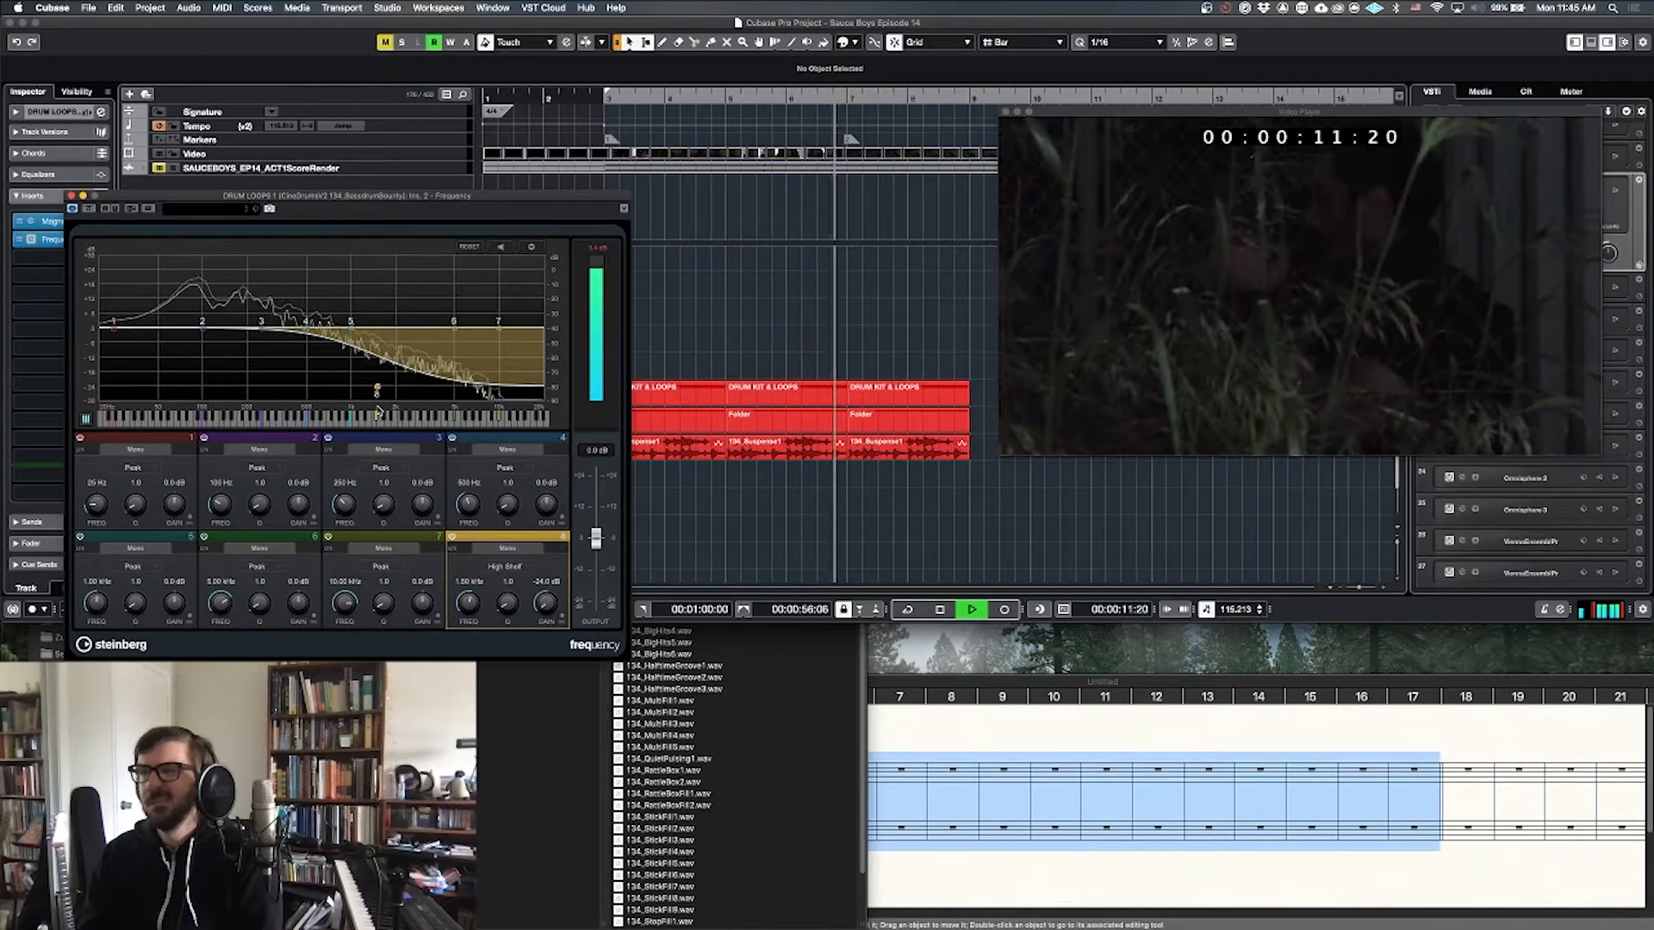
key(space)
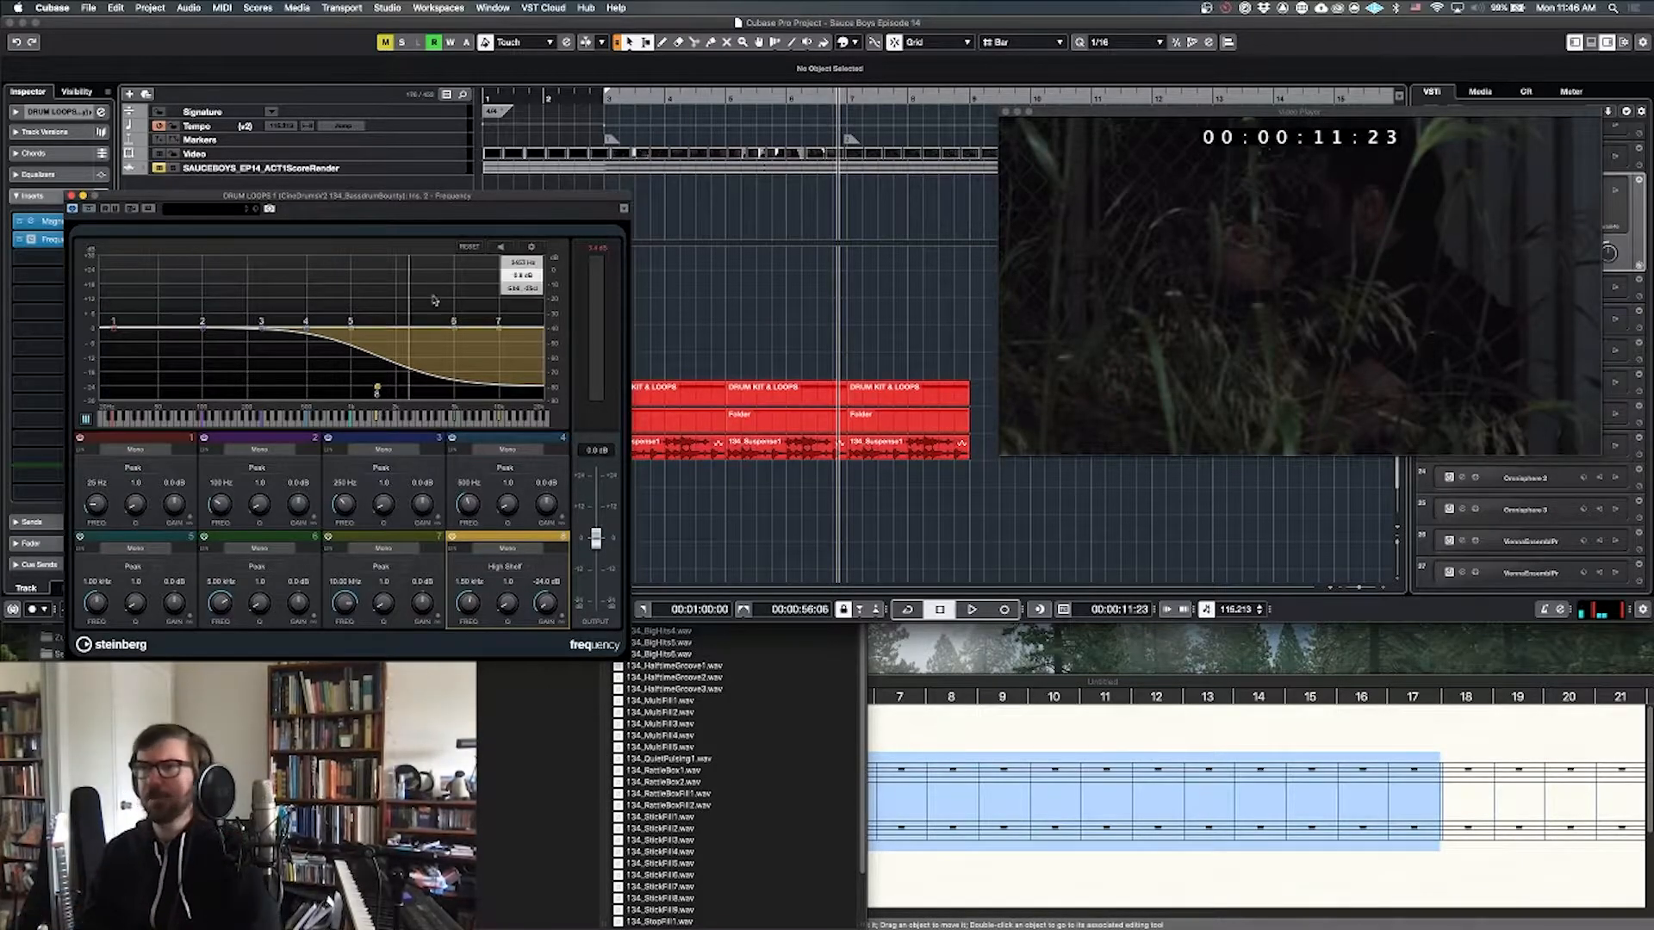
Step: Add Steinberg's StereoDelay as the third insert on the DRUM LOOPS 1 track and move its window clear of the video
click(54, 260)
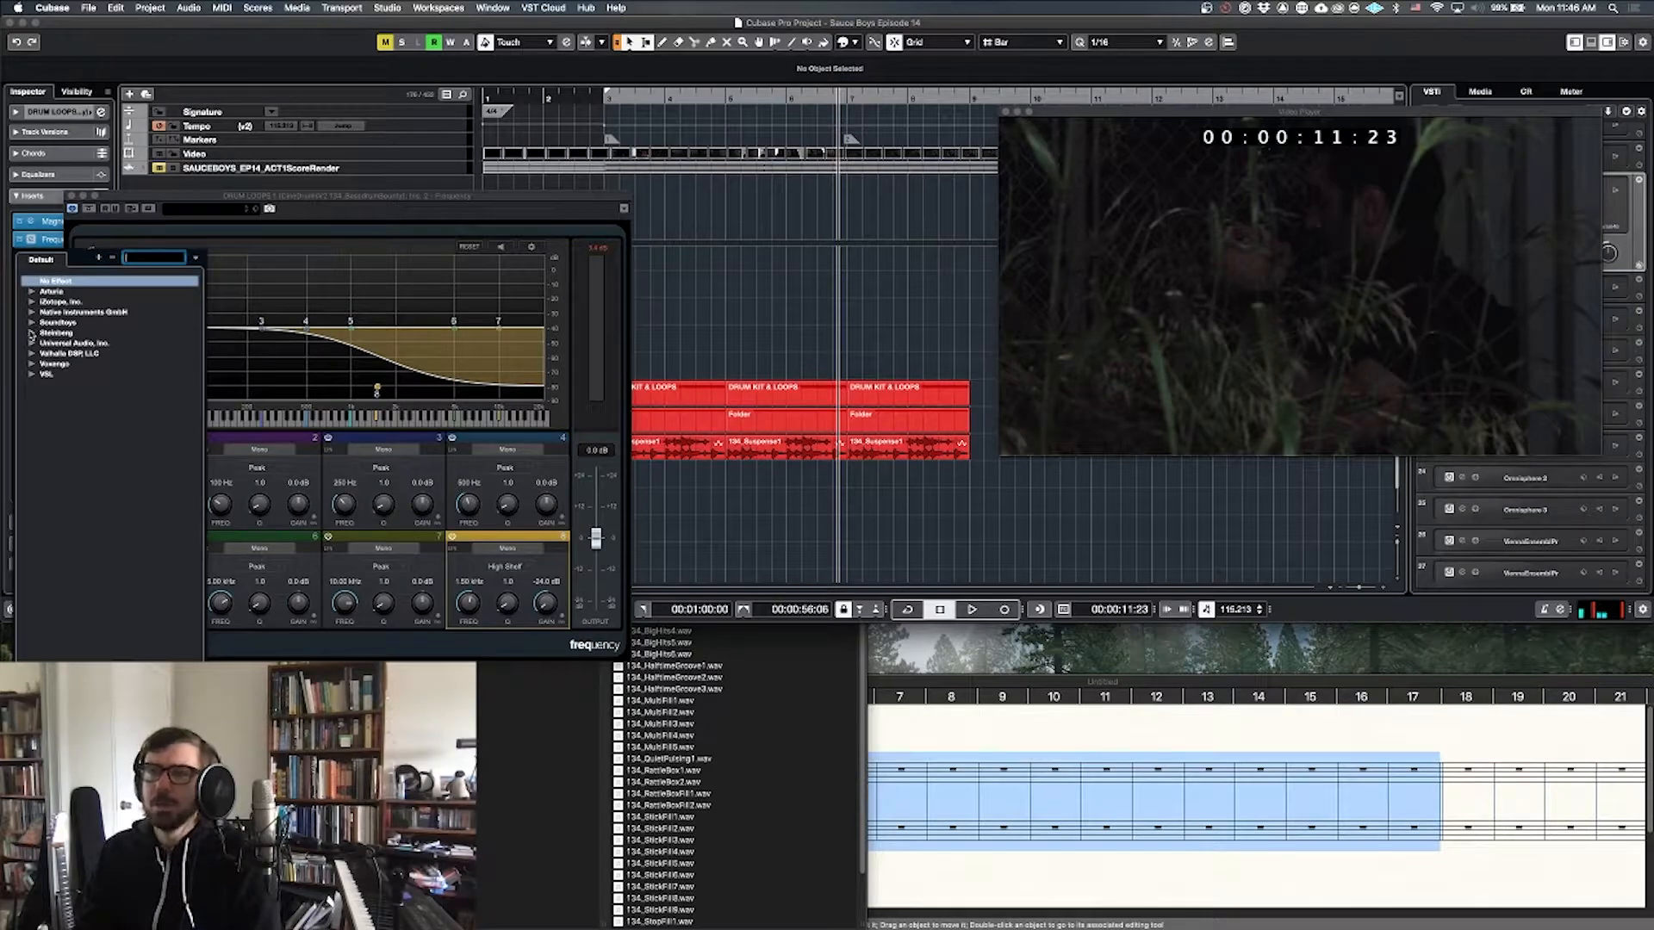
click(31, 333)
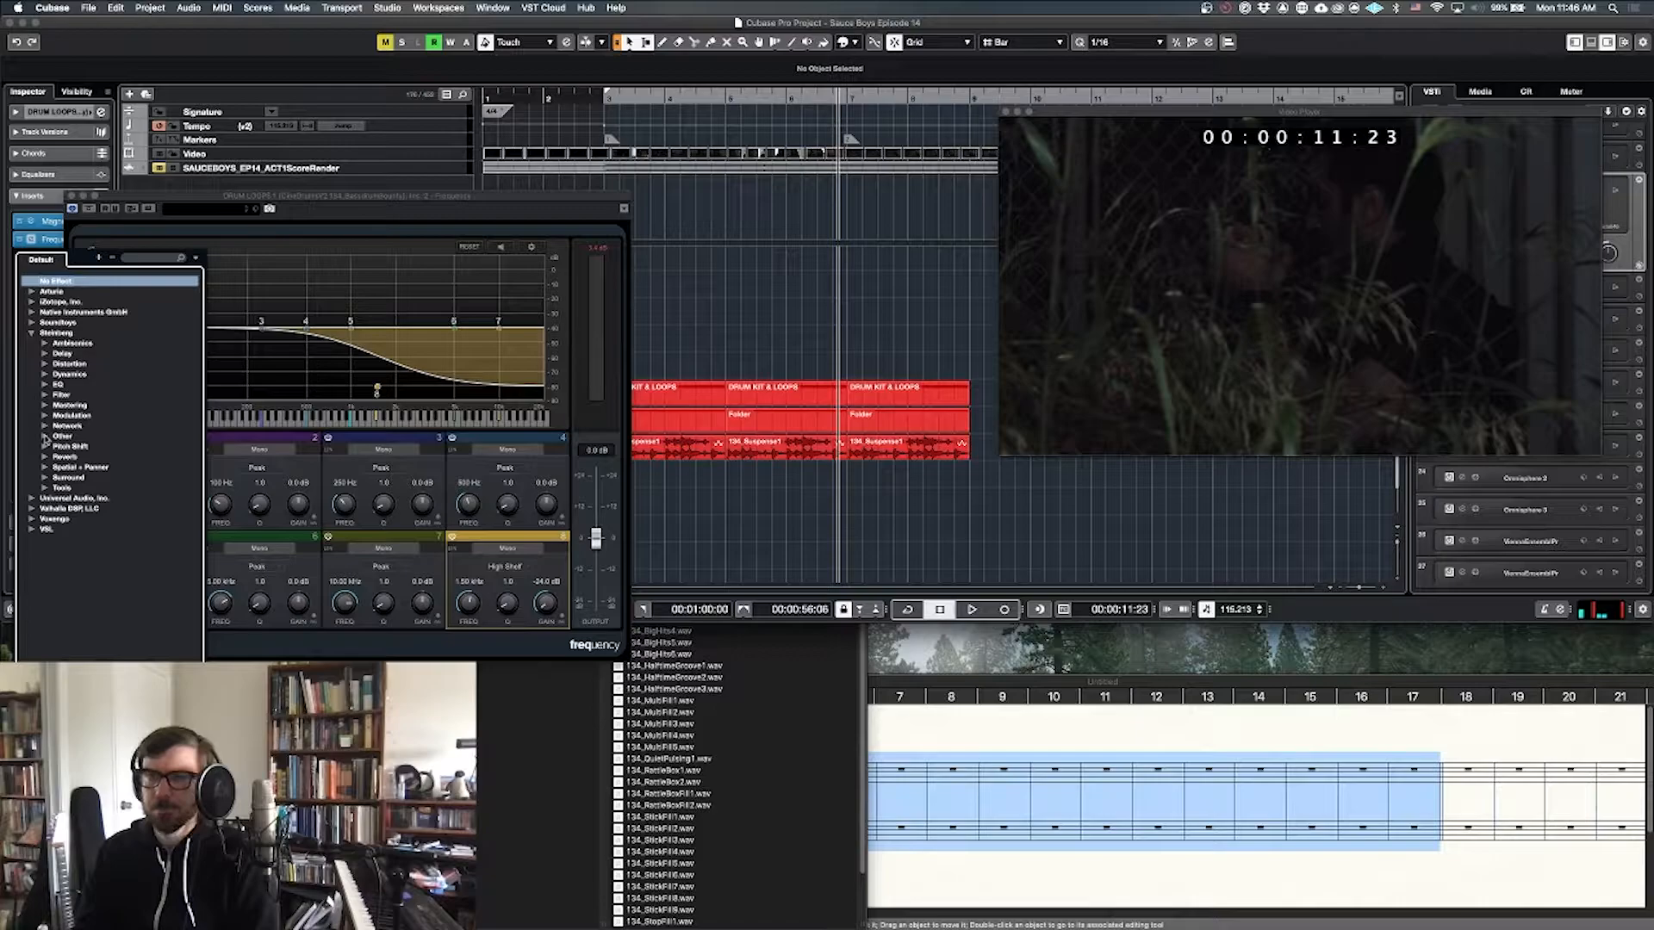
click(45, 354)
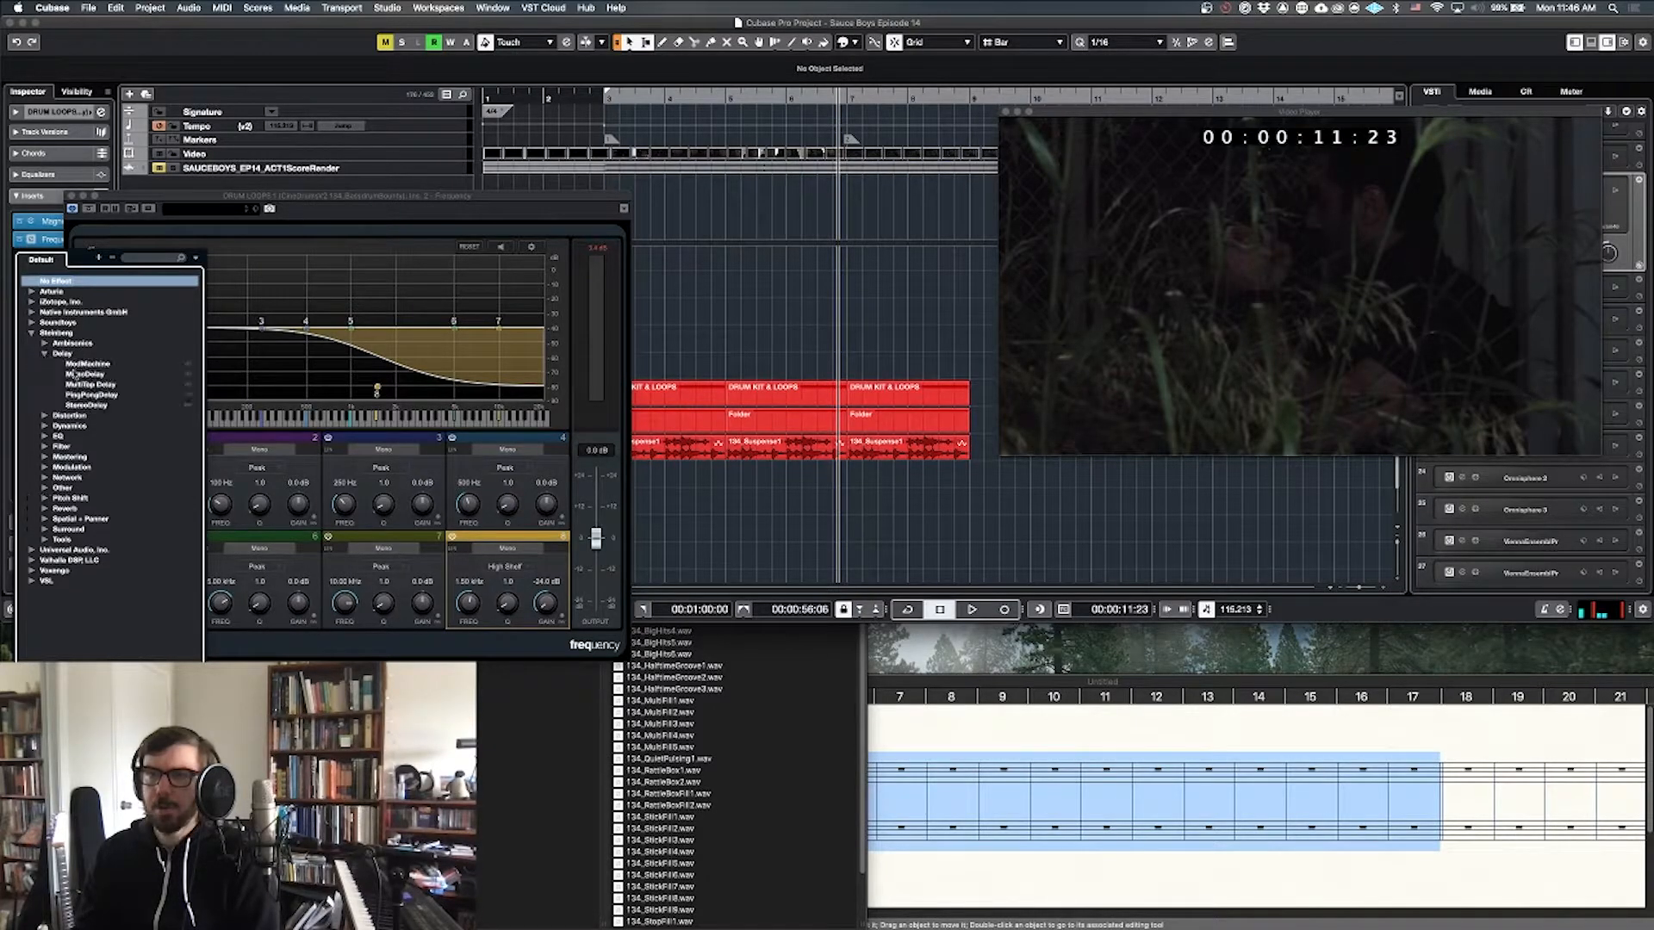
click(89, 405)
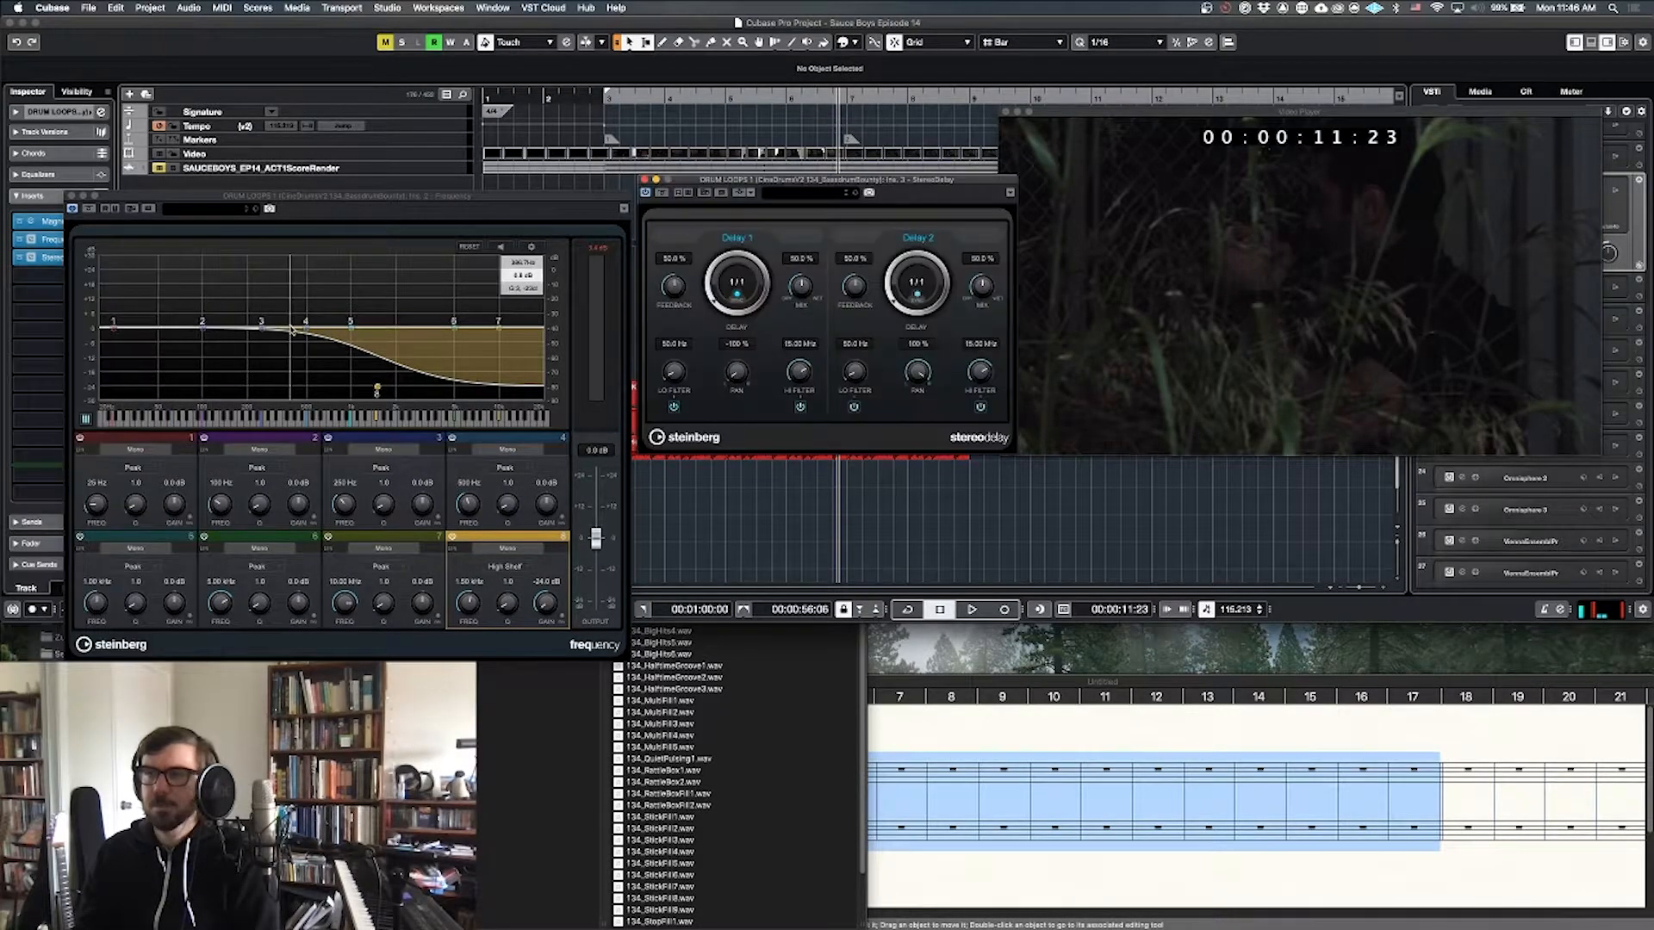
drag(746, 183, 572, 265)
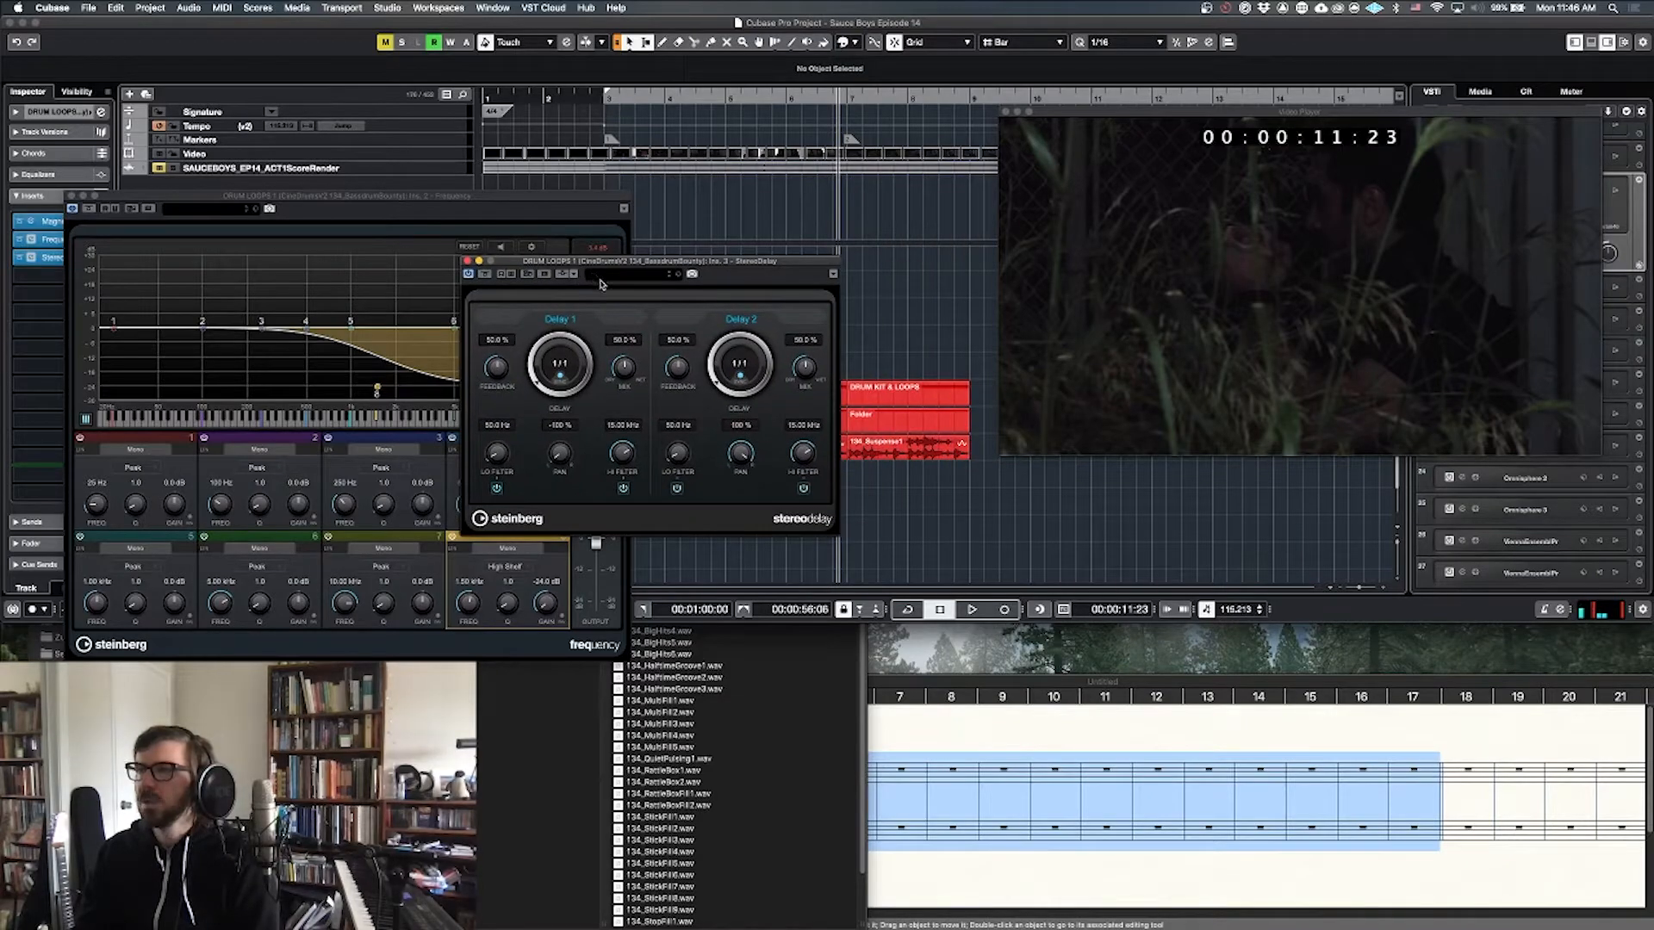
Step: Look through the StereoDelay presets and audition the loop from bar 3 with the delay's default settings
click(605, 276)
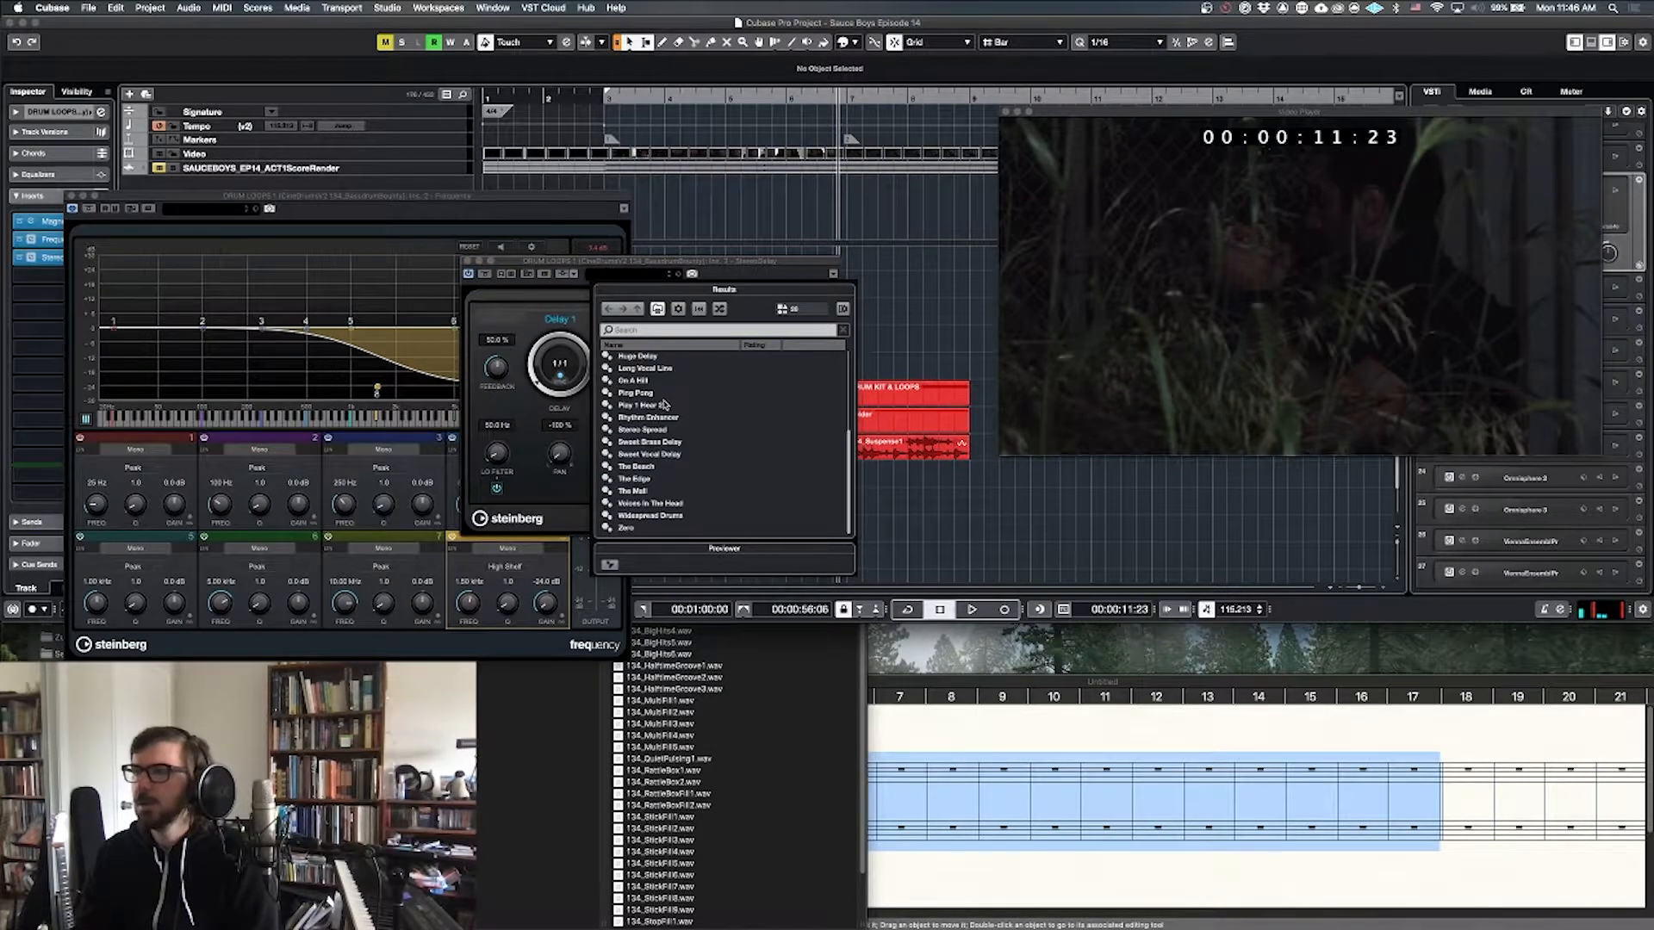
click(715, 273)
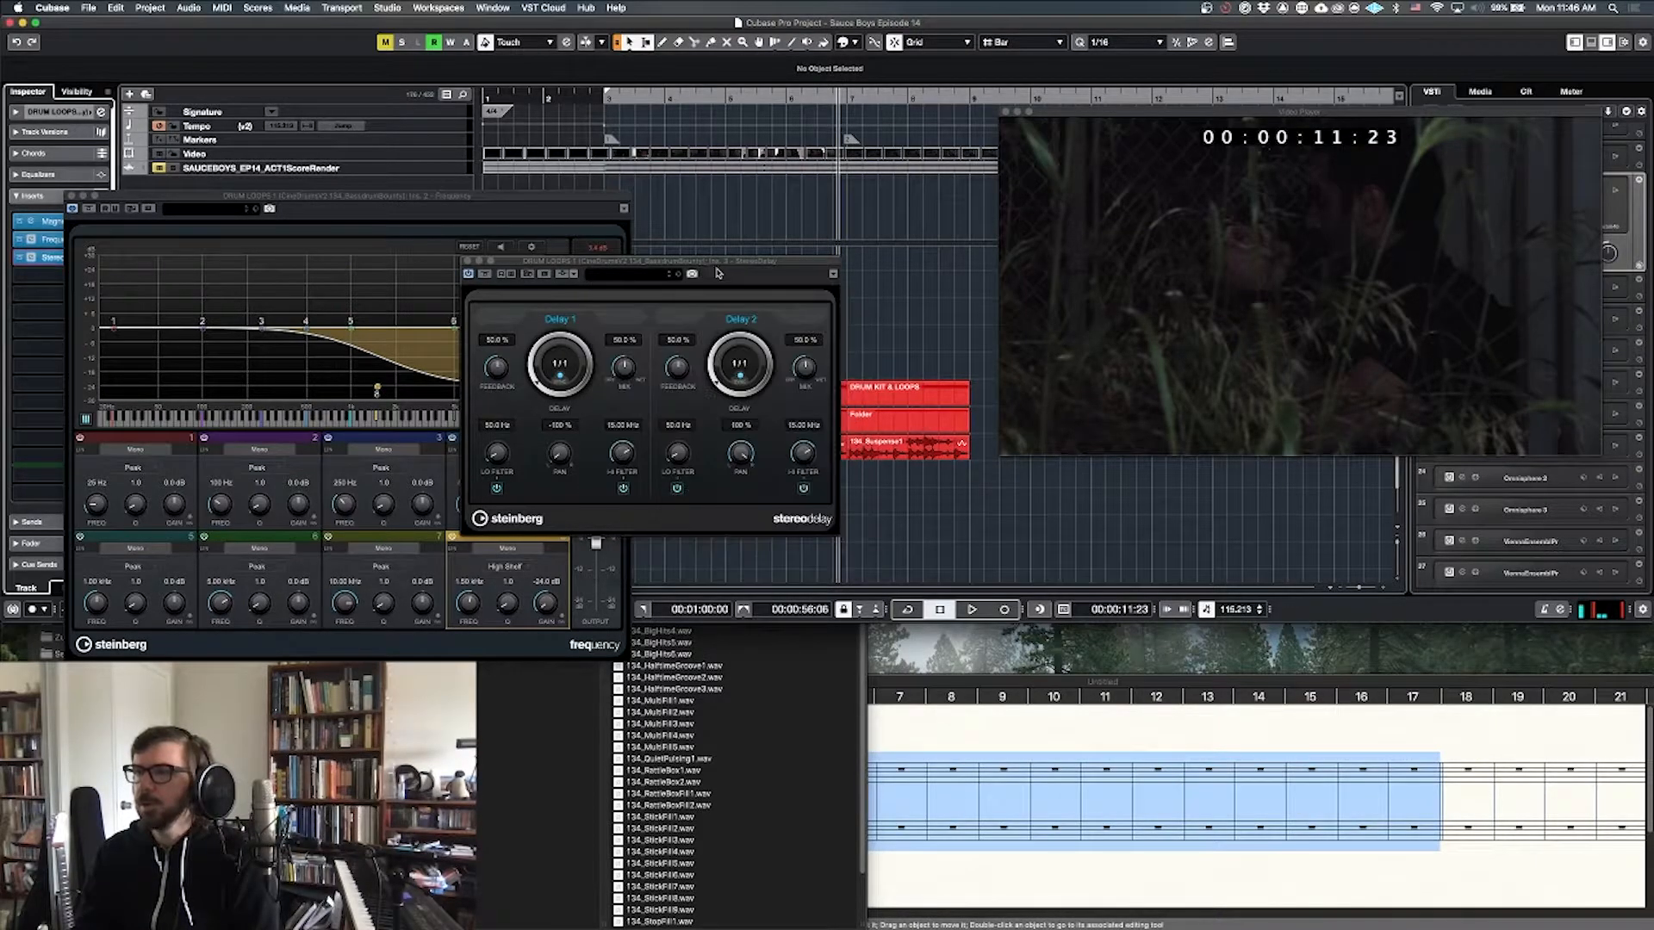
key(KP_1)
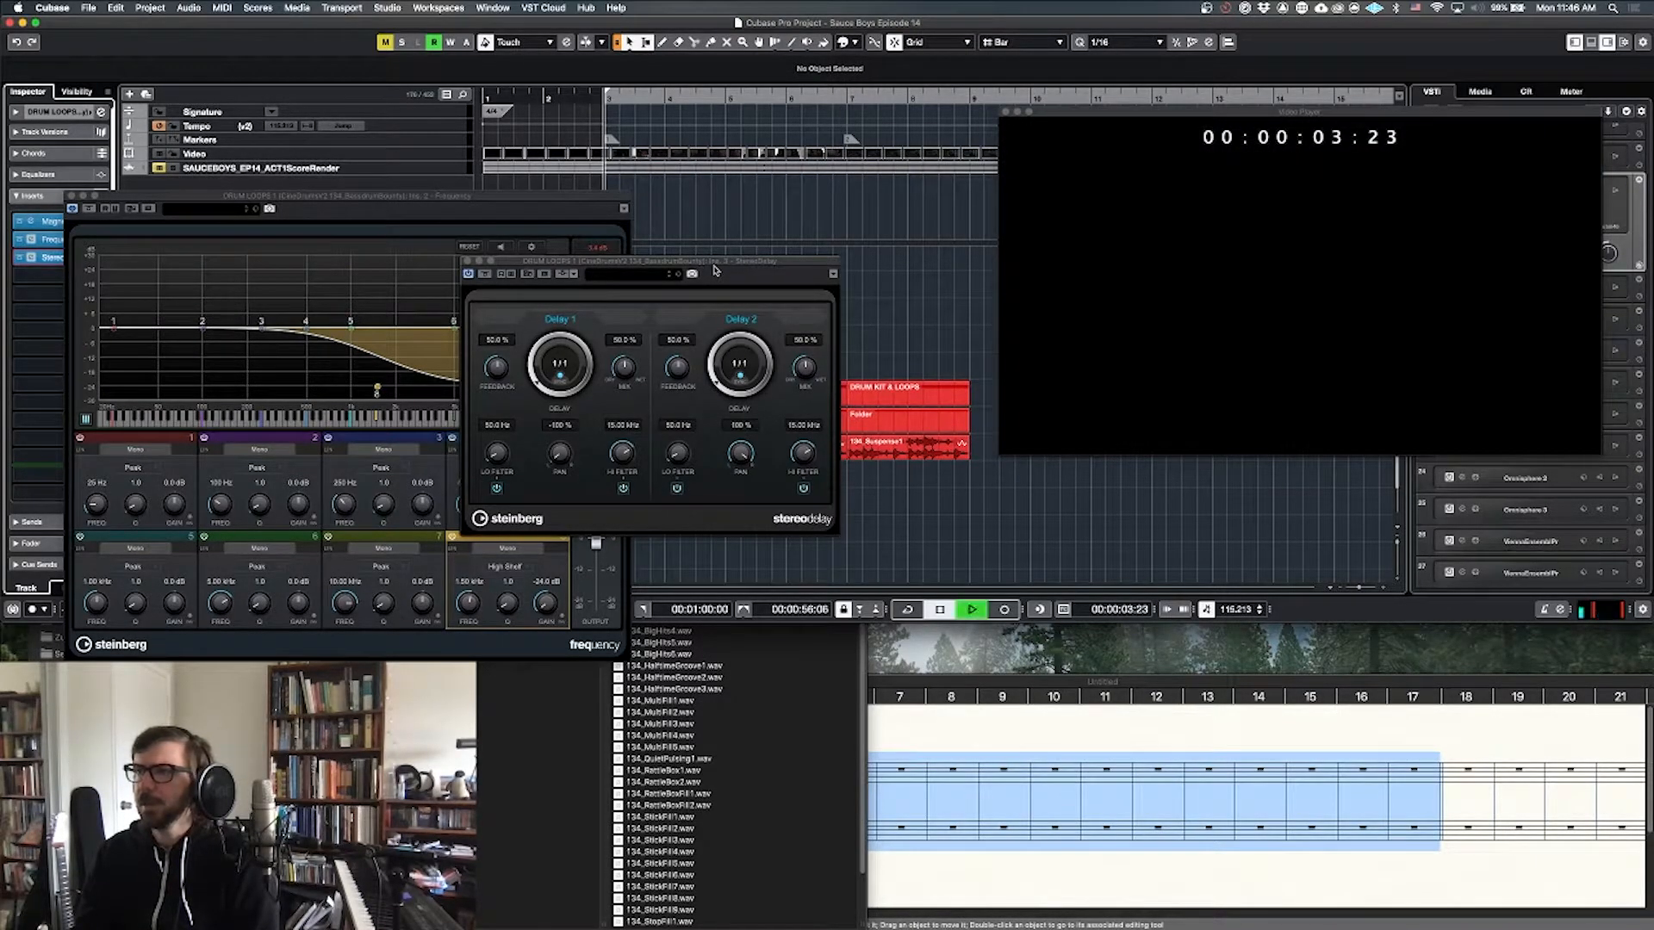
key(space)
click(652, 272)
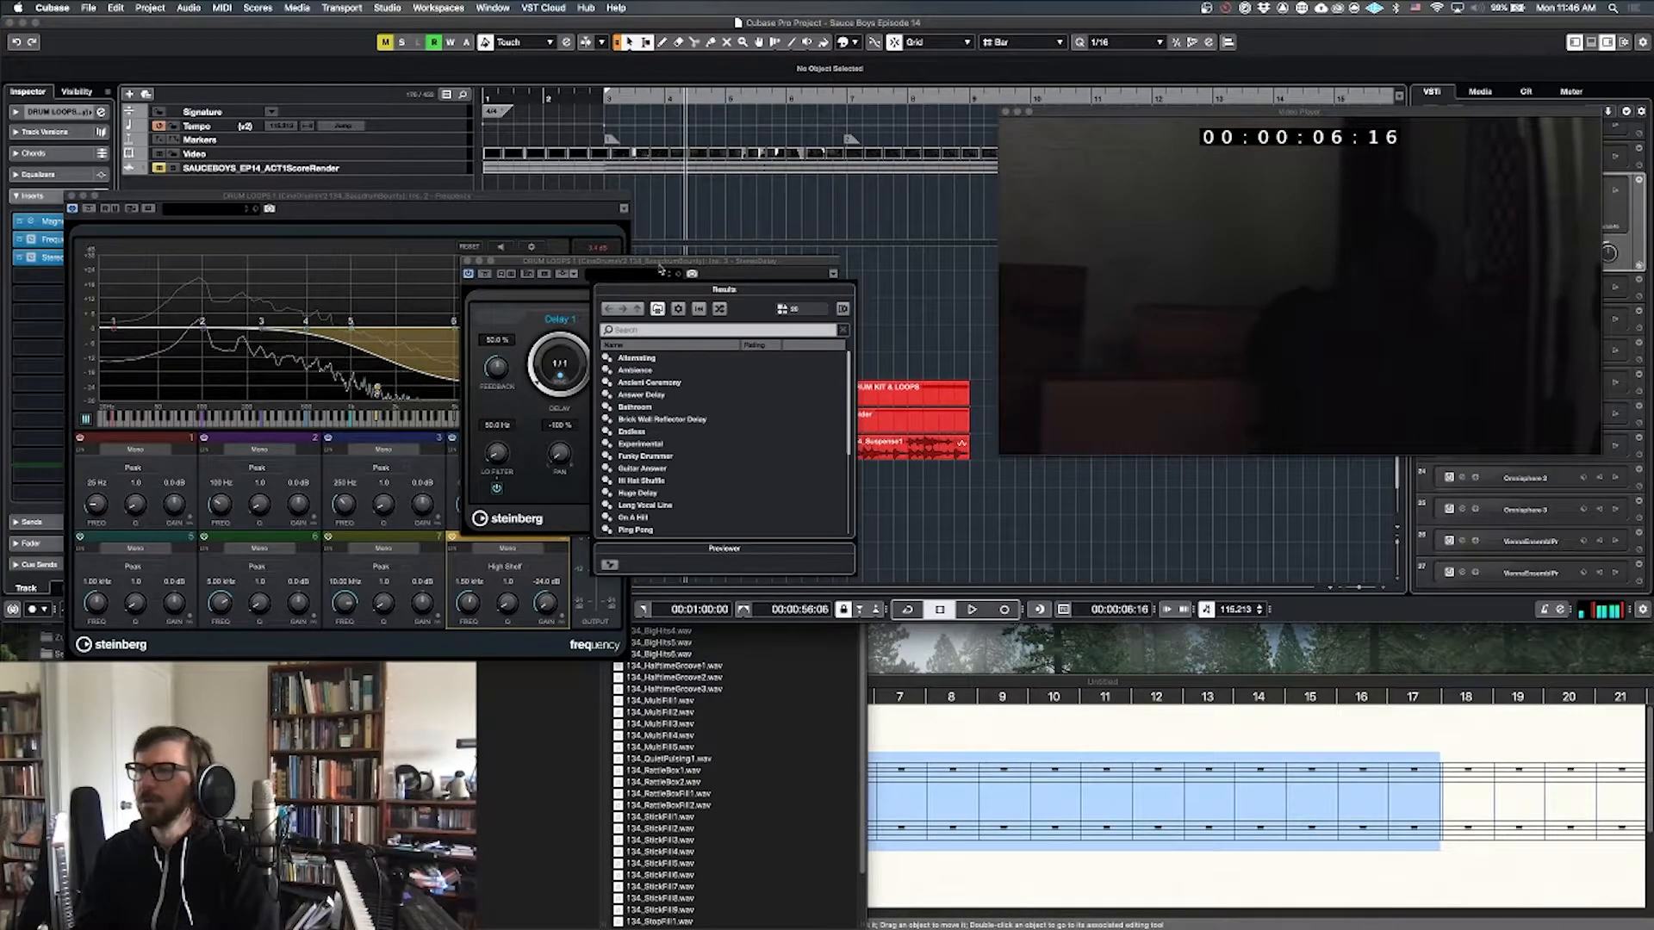
click(657, 270)
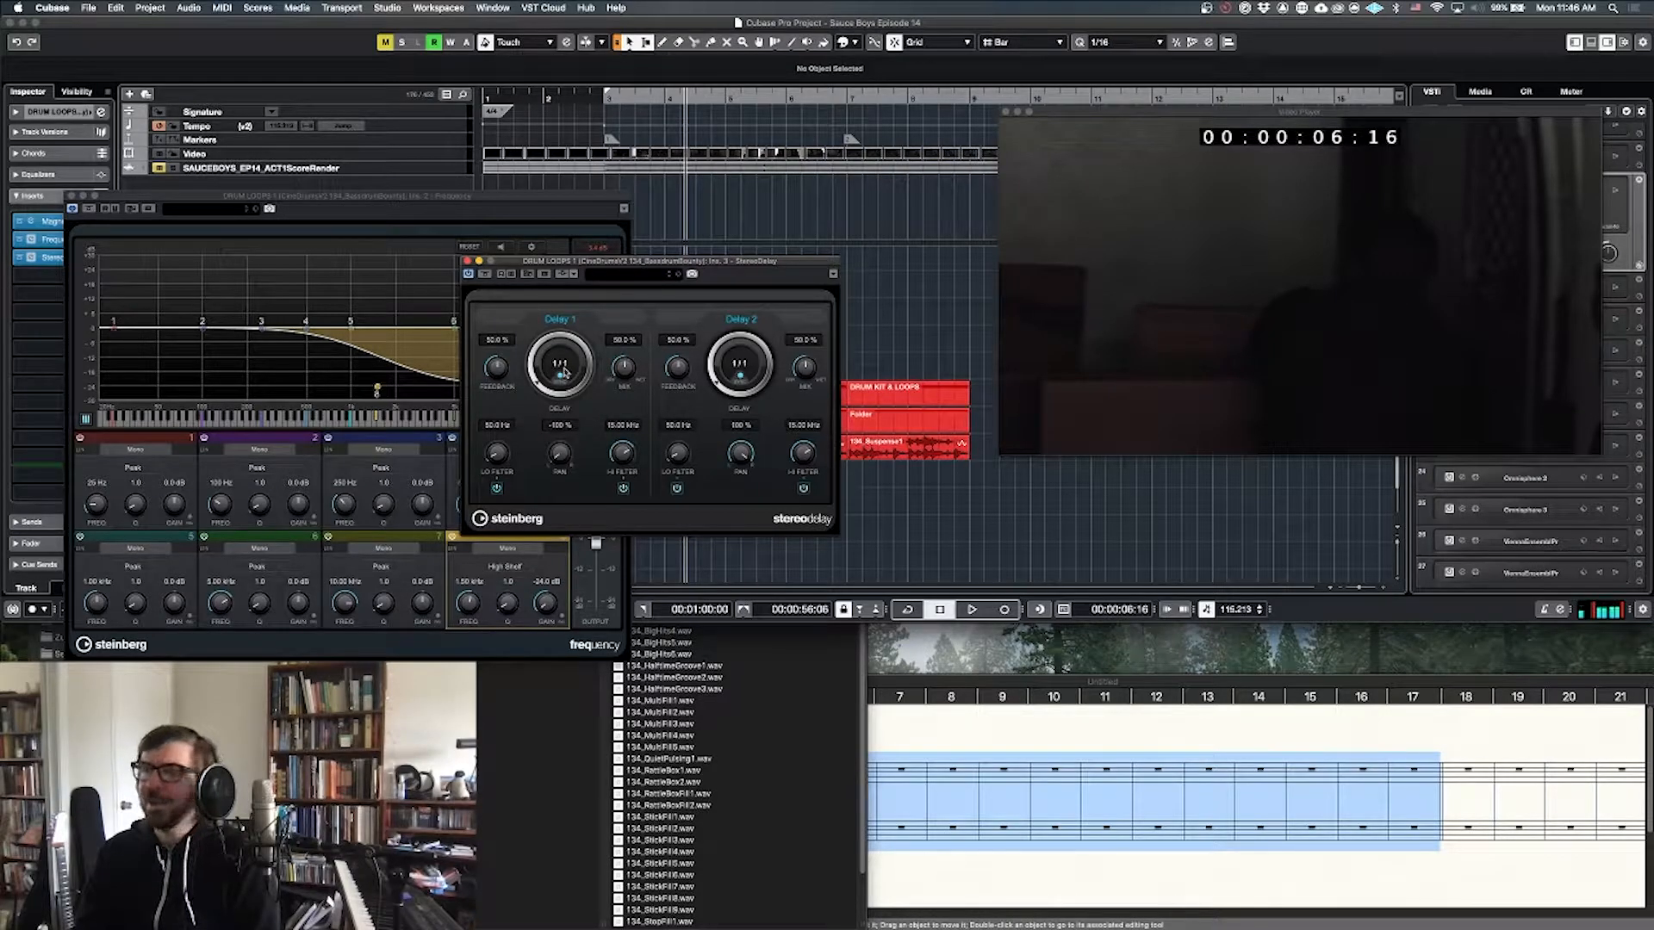
Step: Try the StereoDelay's Ancient Ceremony preset, switch to Alternating and play the loop with it
click(639, 275)
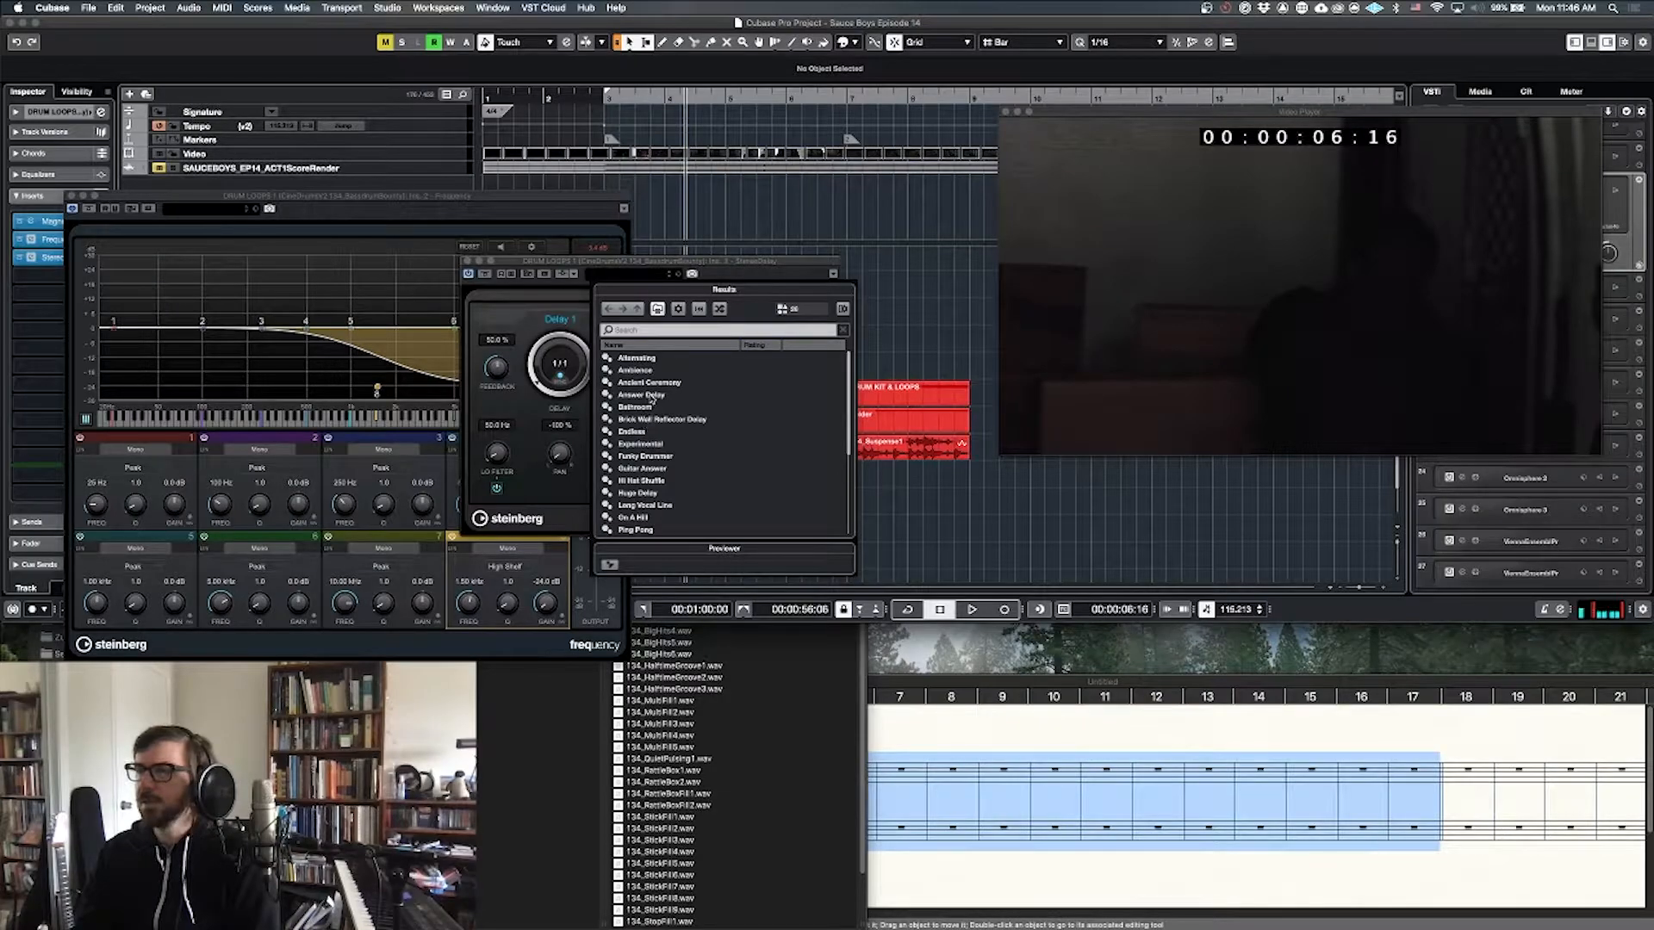
click(650, 383)
click(650, 362)
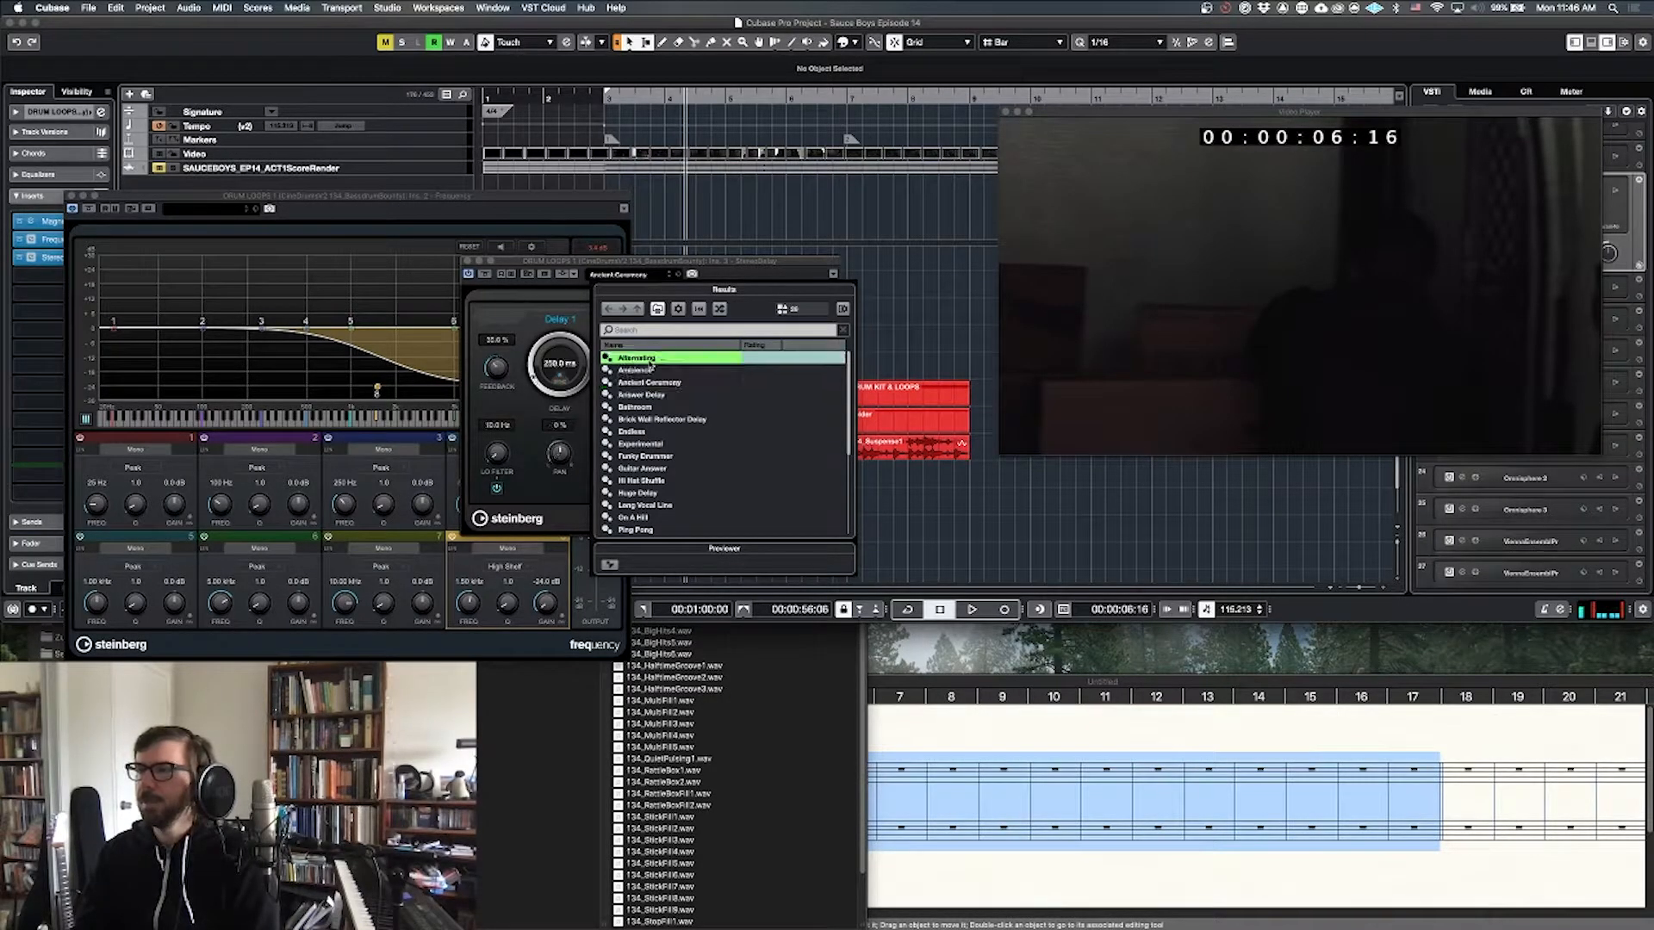
double_click(651, 361)
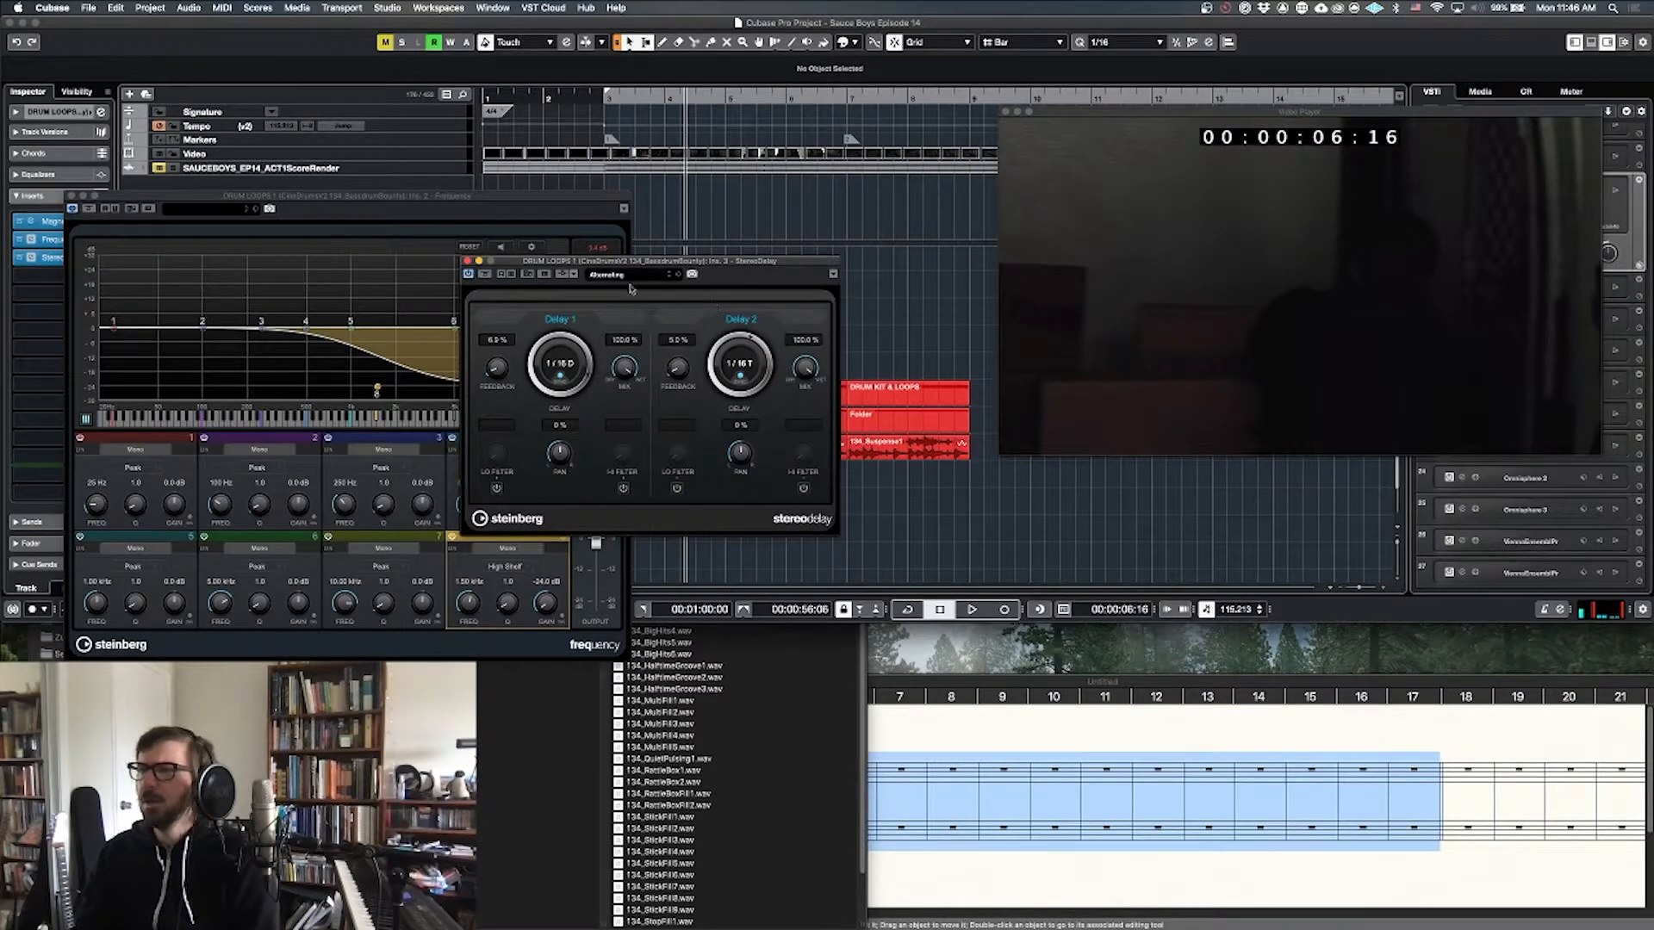
key(space)
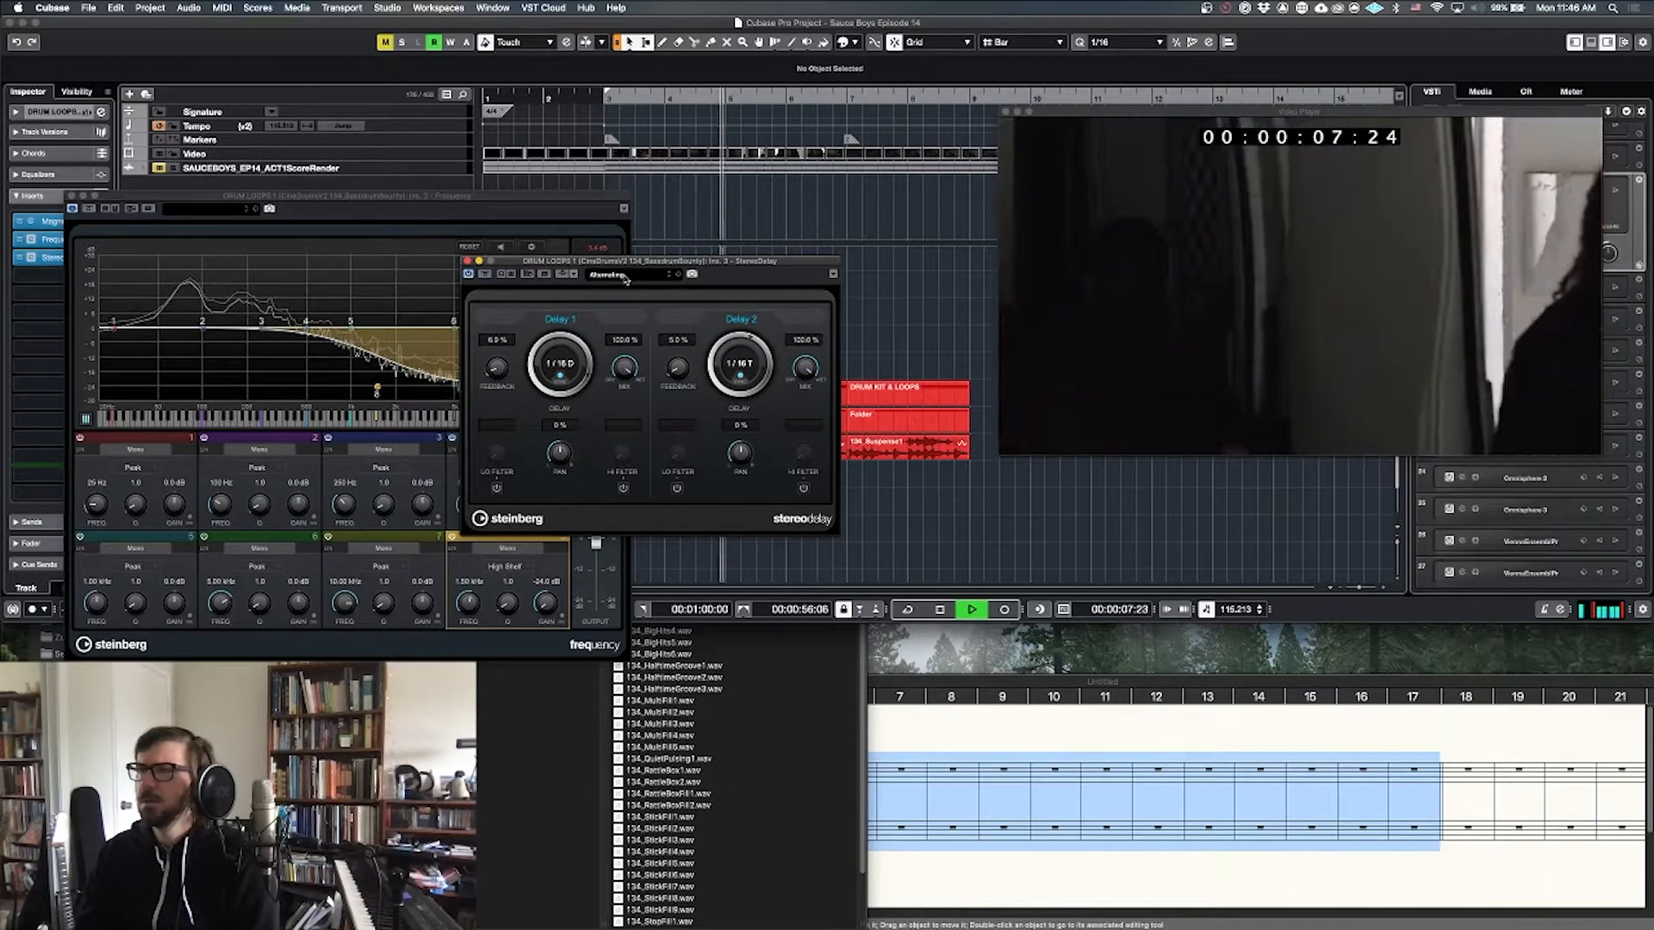
Step: Load the Answer Delay preset in the StereoDelay, stop playback and close the StereoDelay and Frequency windows
click(626, 275)
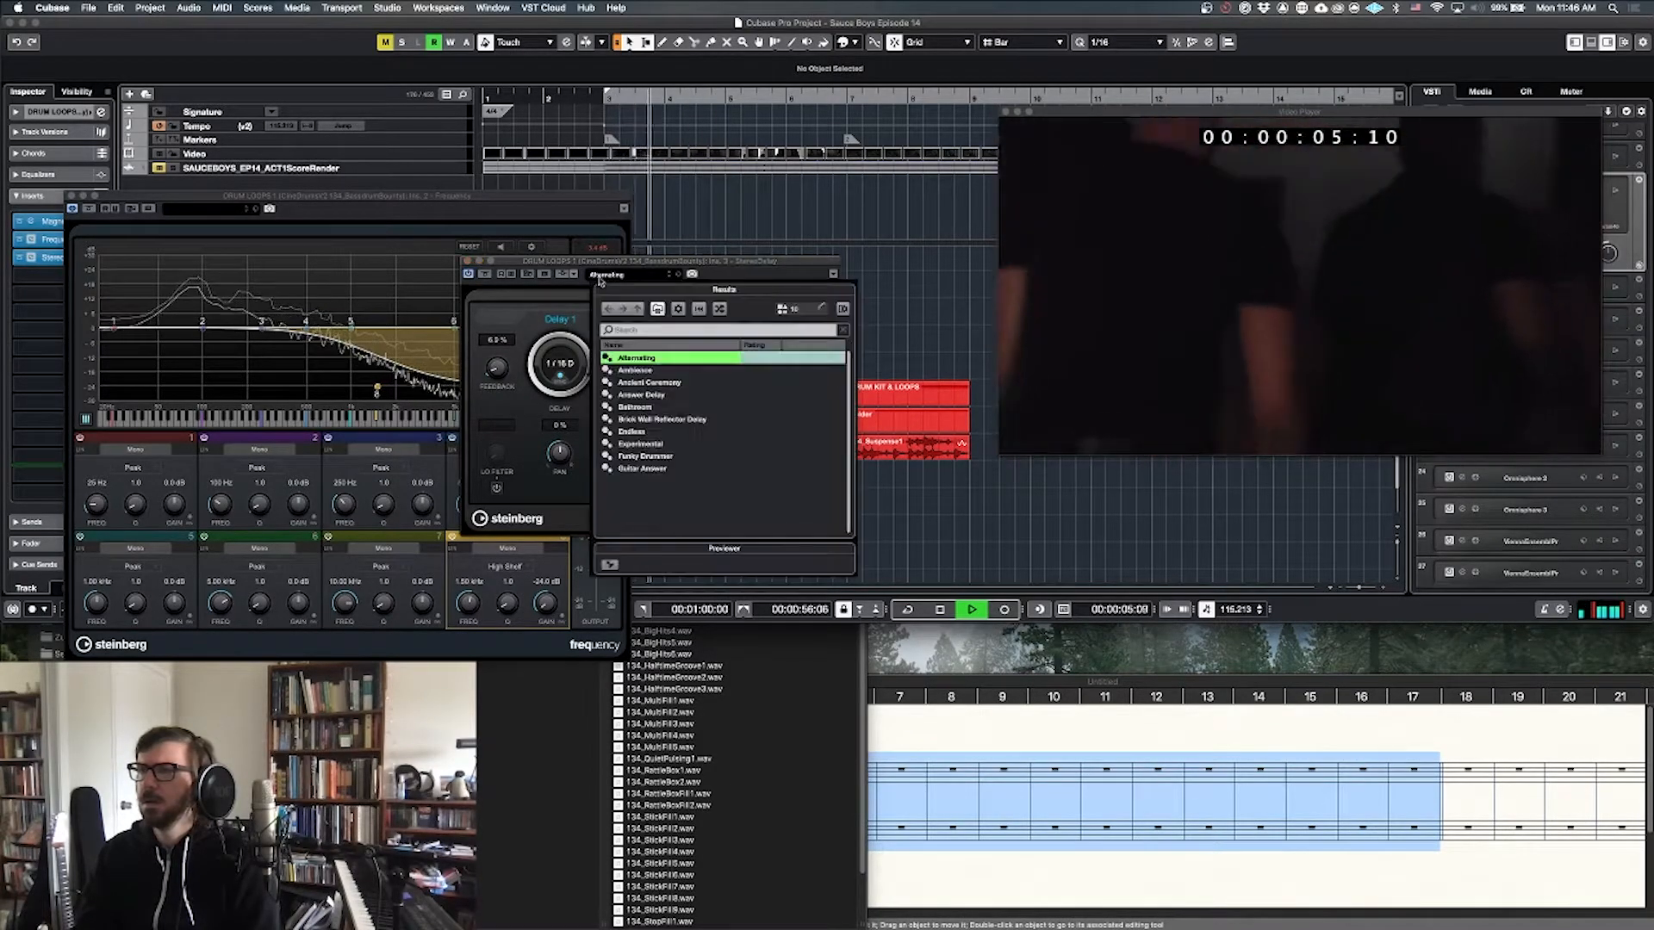
click(652, 396)
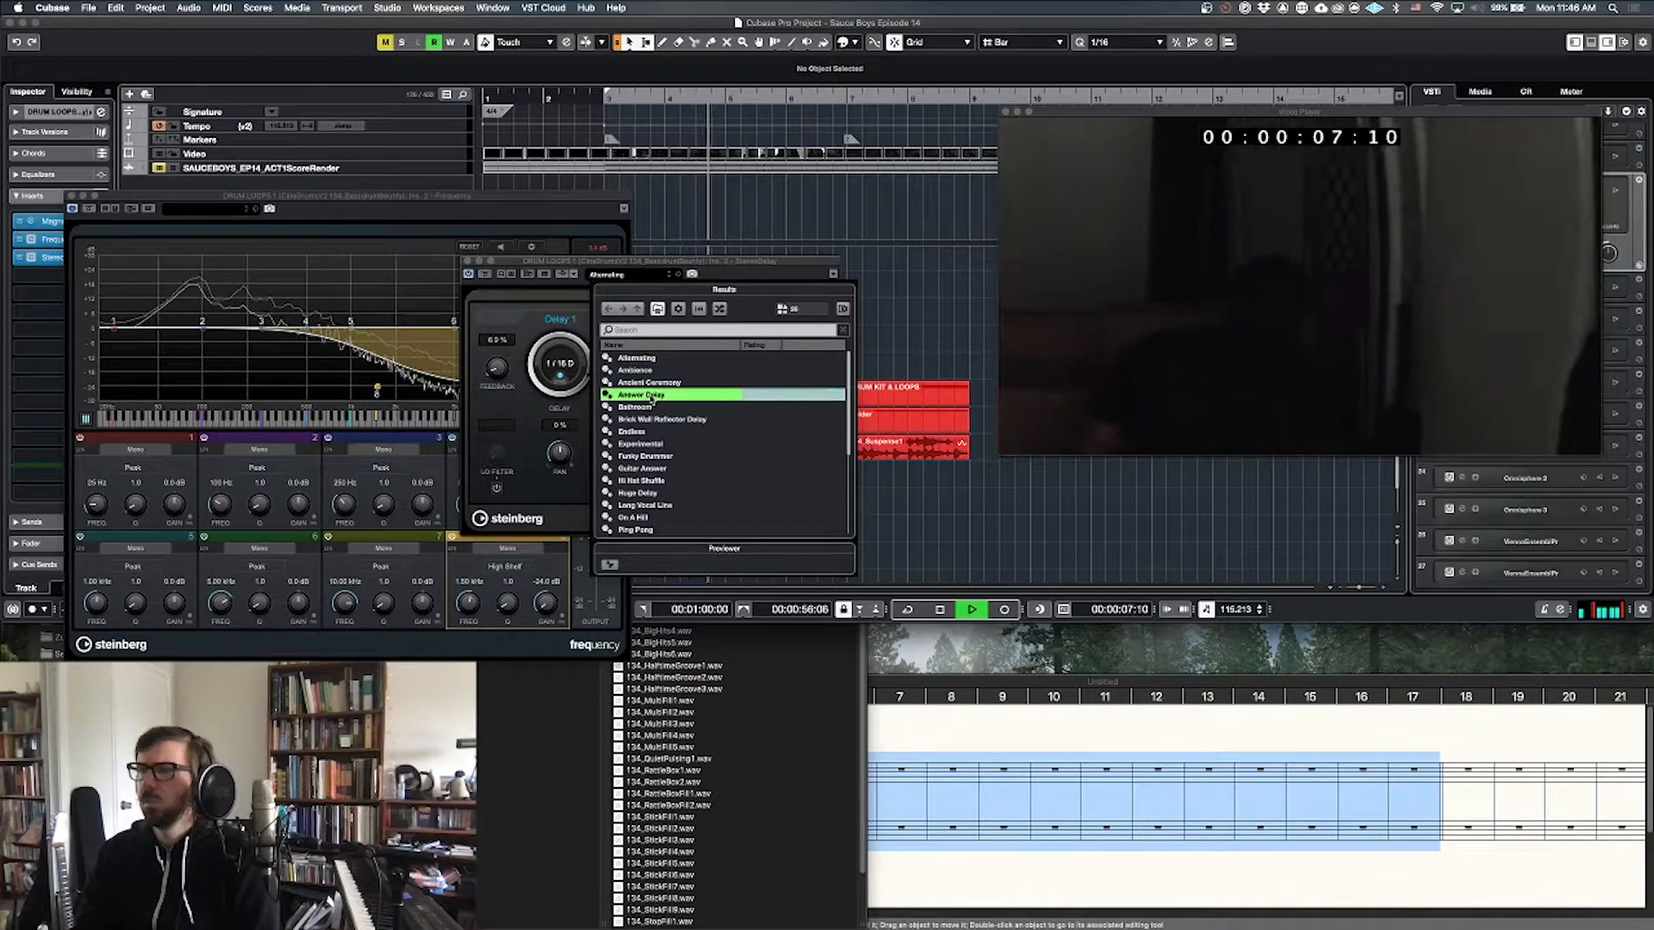
double_click(652, 395)
key(space)
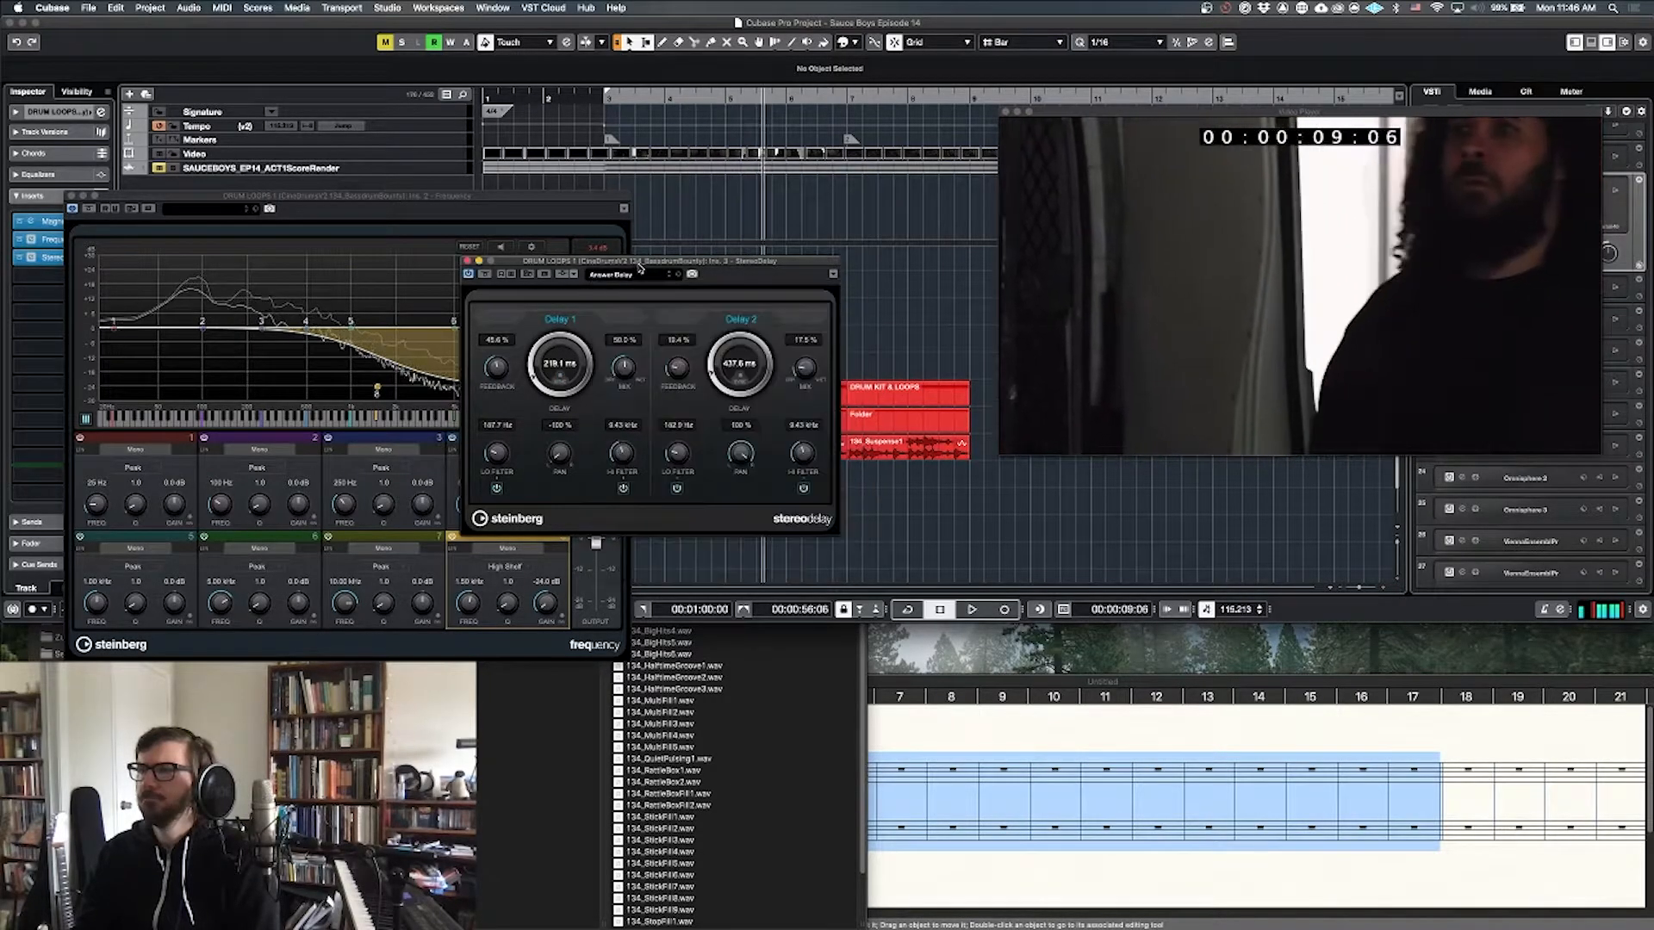
click(466, 260)
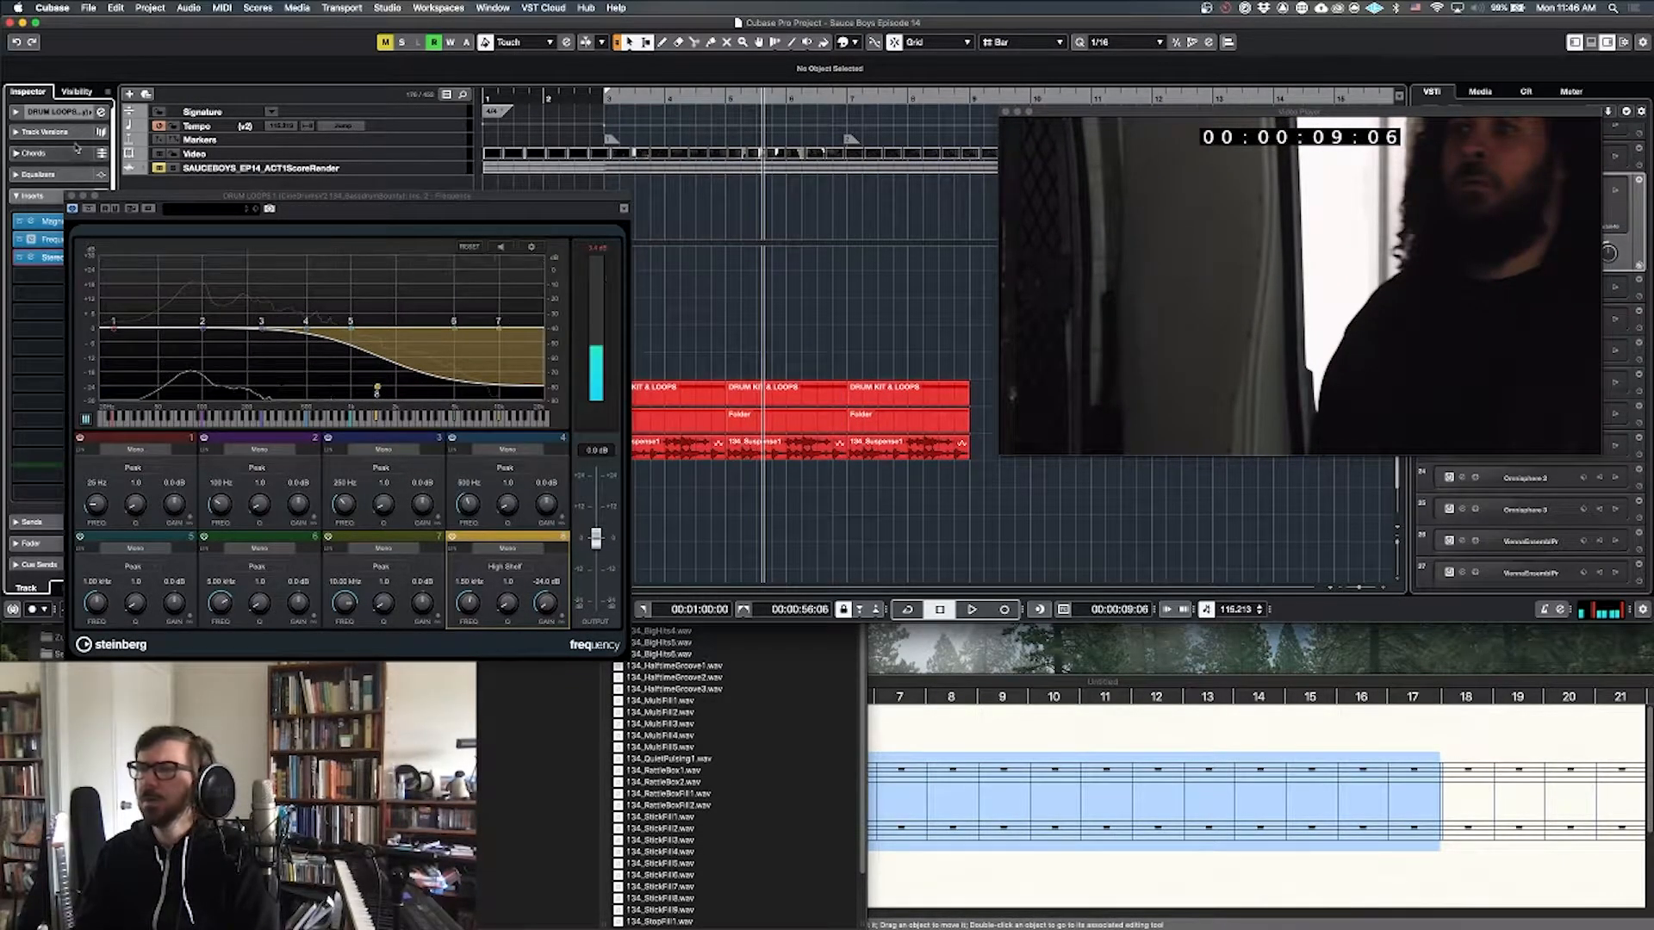
click(73, 196)
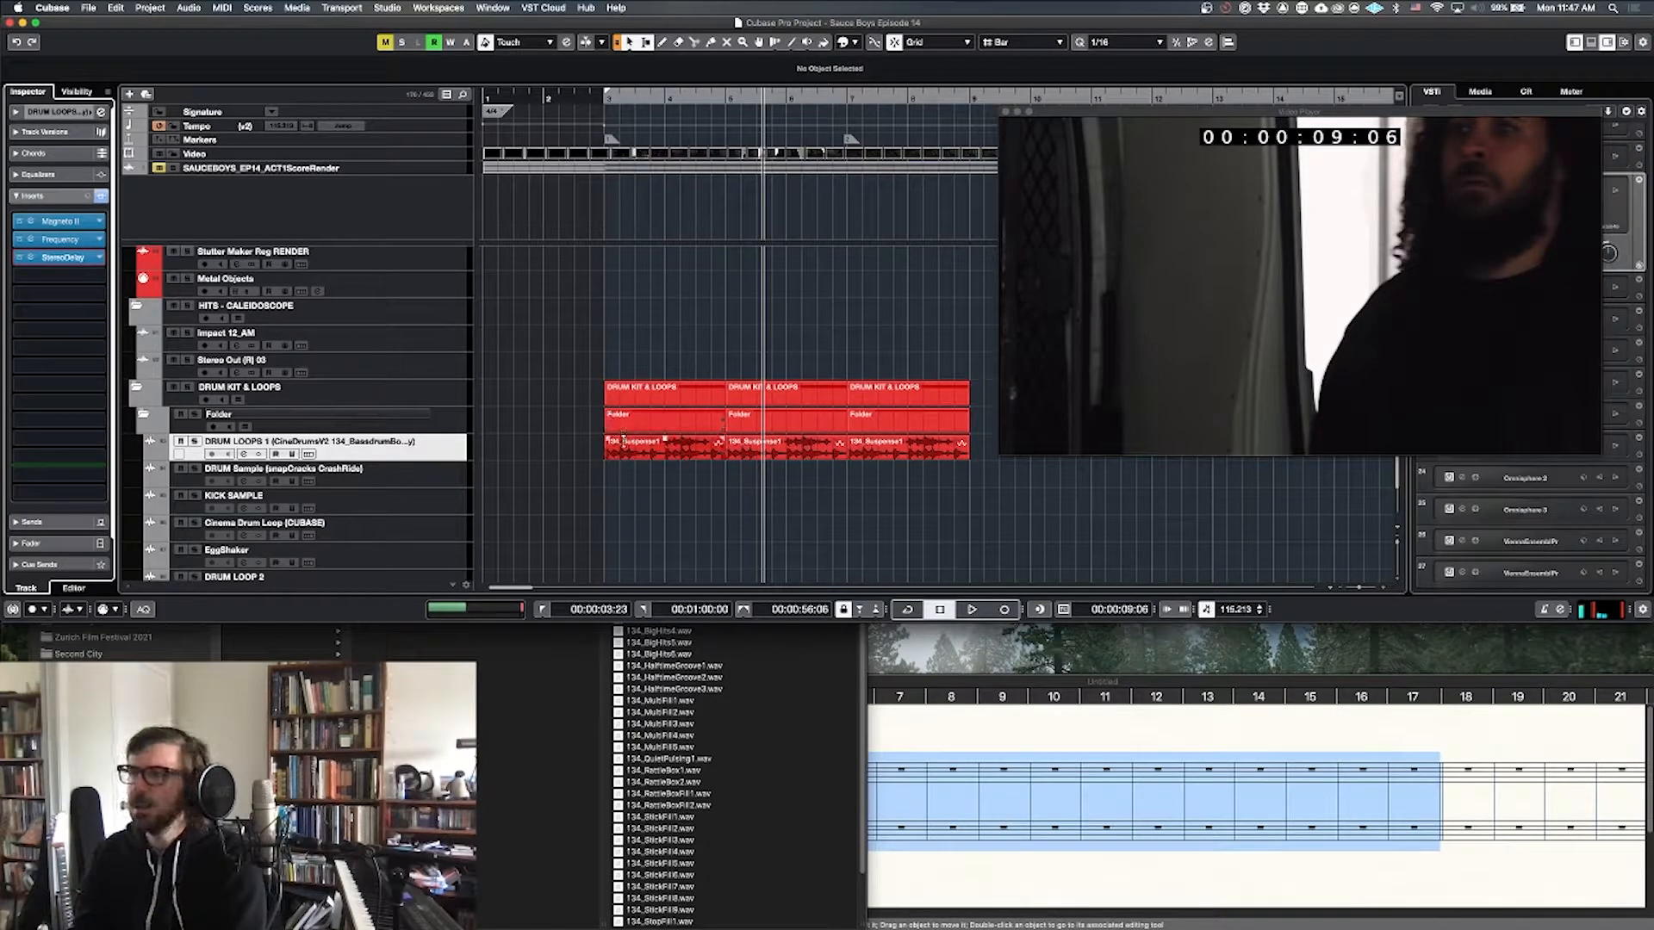
Step: Clear the 134_Suspense1 loops between bars 3 and 7 and mute the one at bar 7
drag(672, 462, 921, 457)
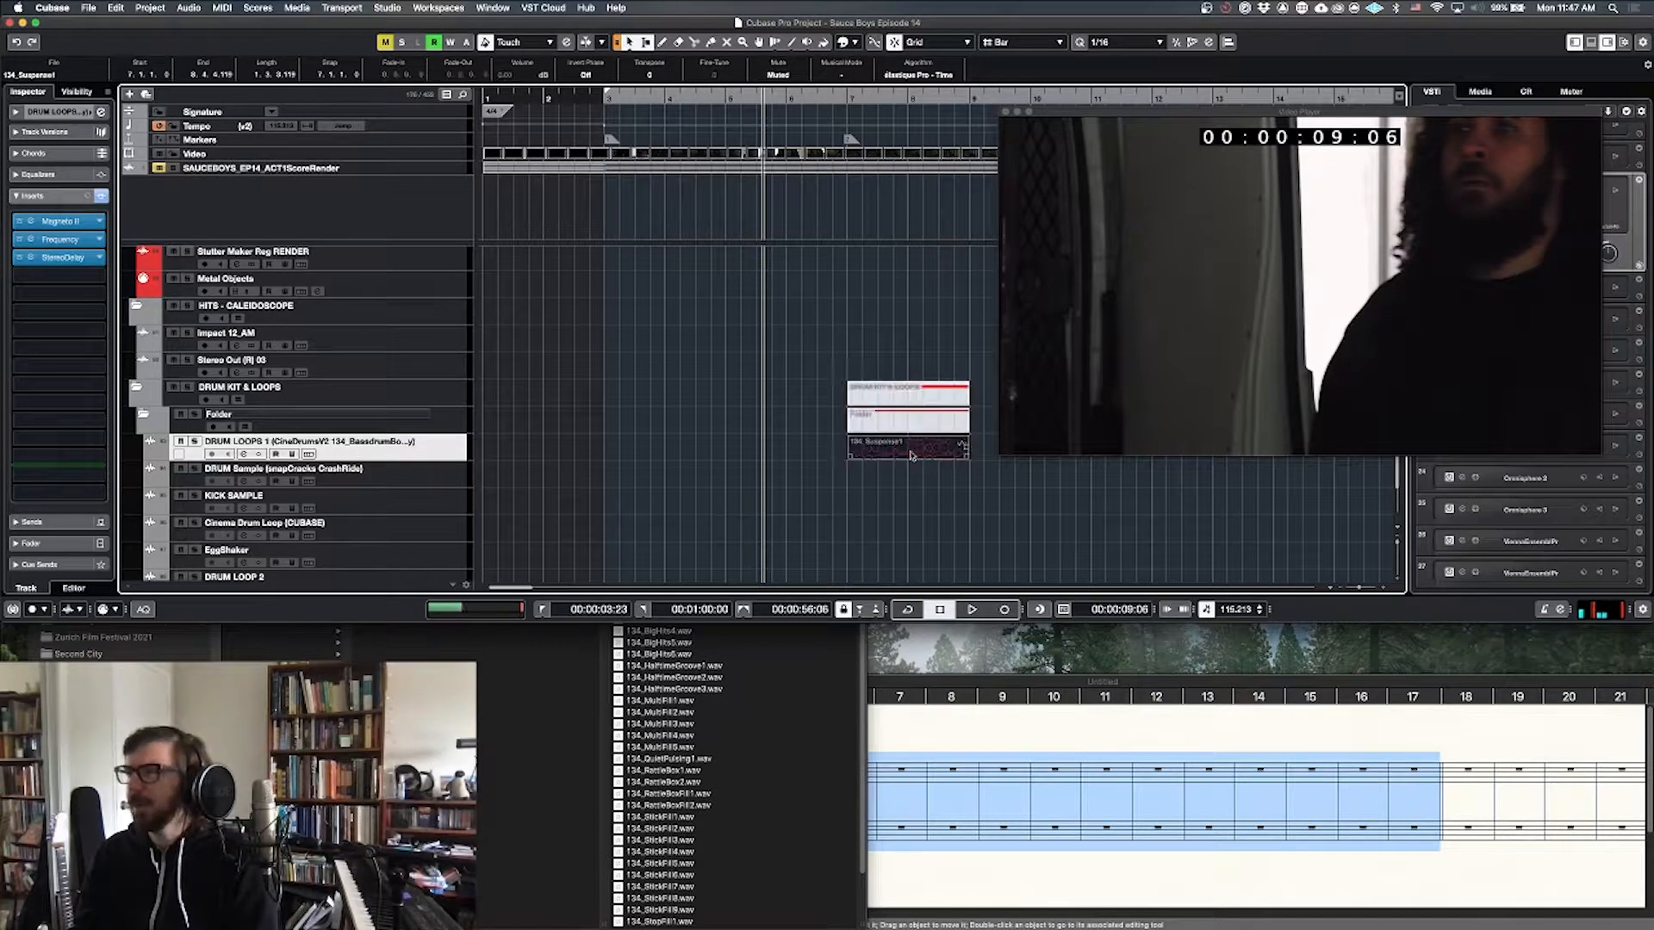
click(756, 445)
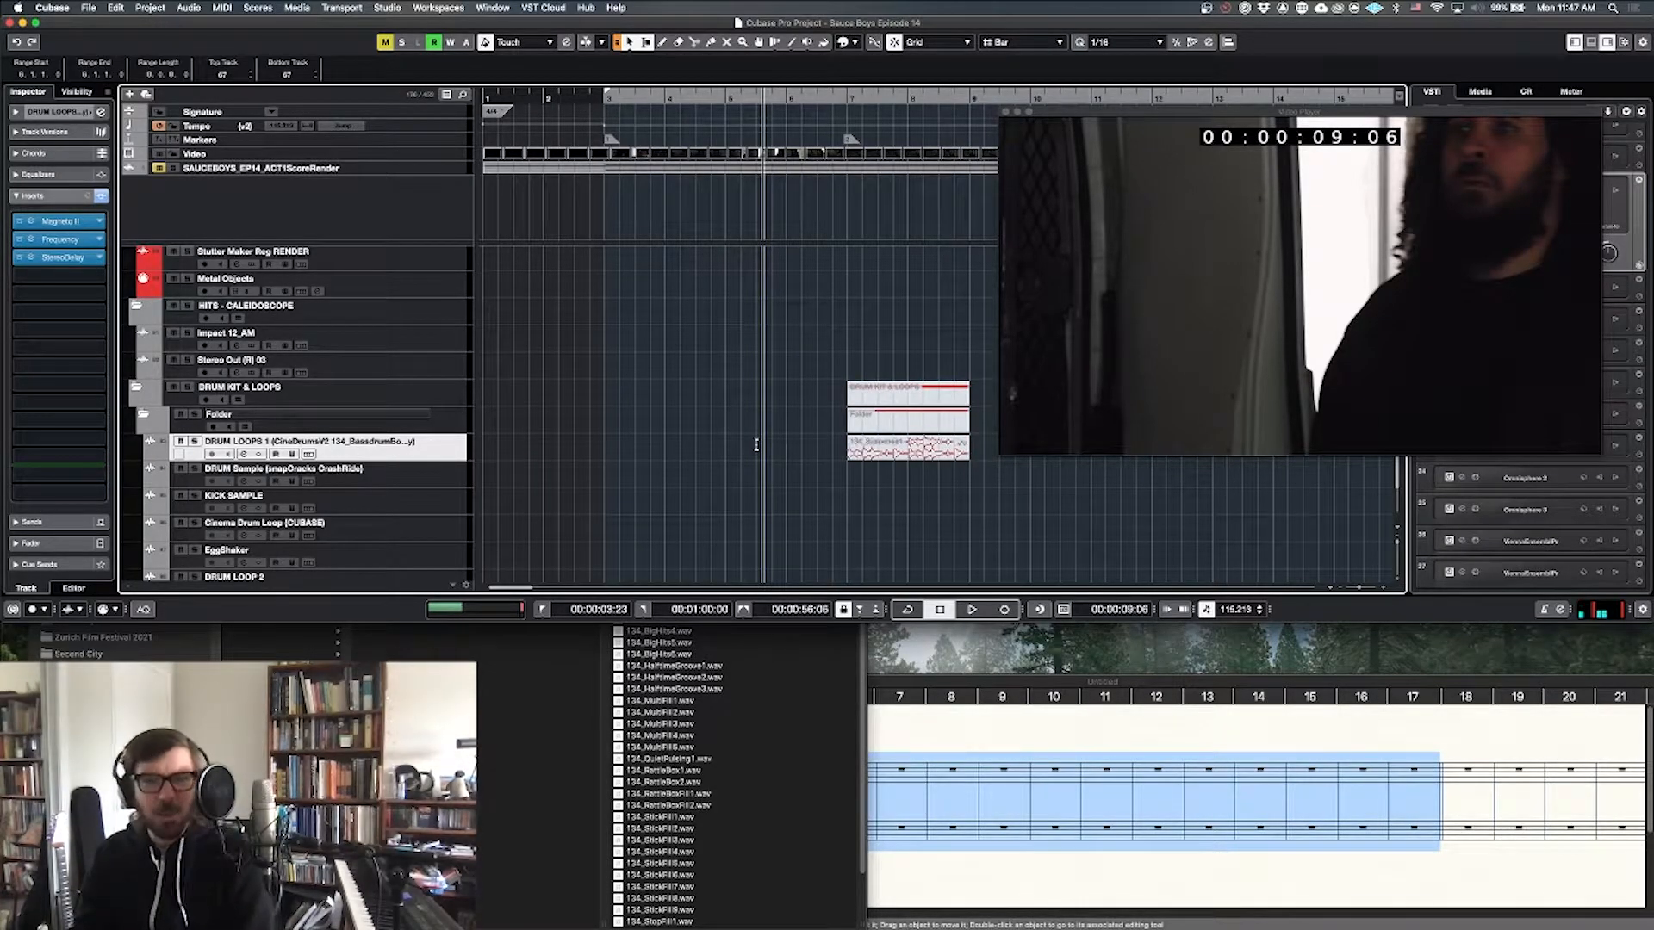
Step: Try the O Daiko Set and Earthquake Ensemble tracks in the Organic Perc MIDI folder, and settle on The Beast track
scroll(754, 441, up, 5)
scroll(751, 433, up, 8)
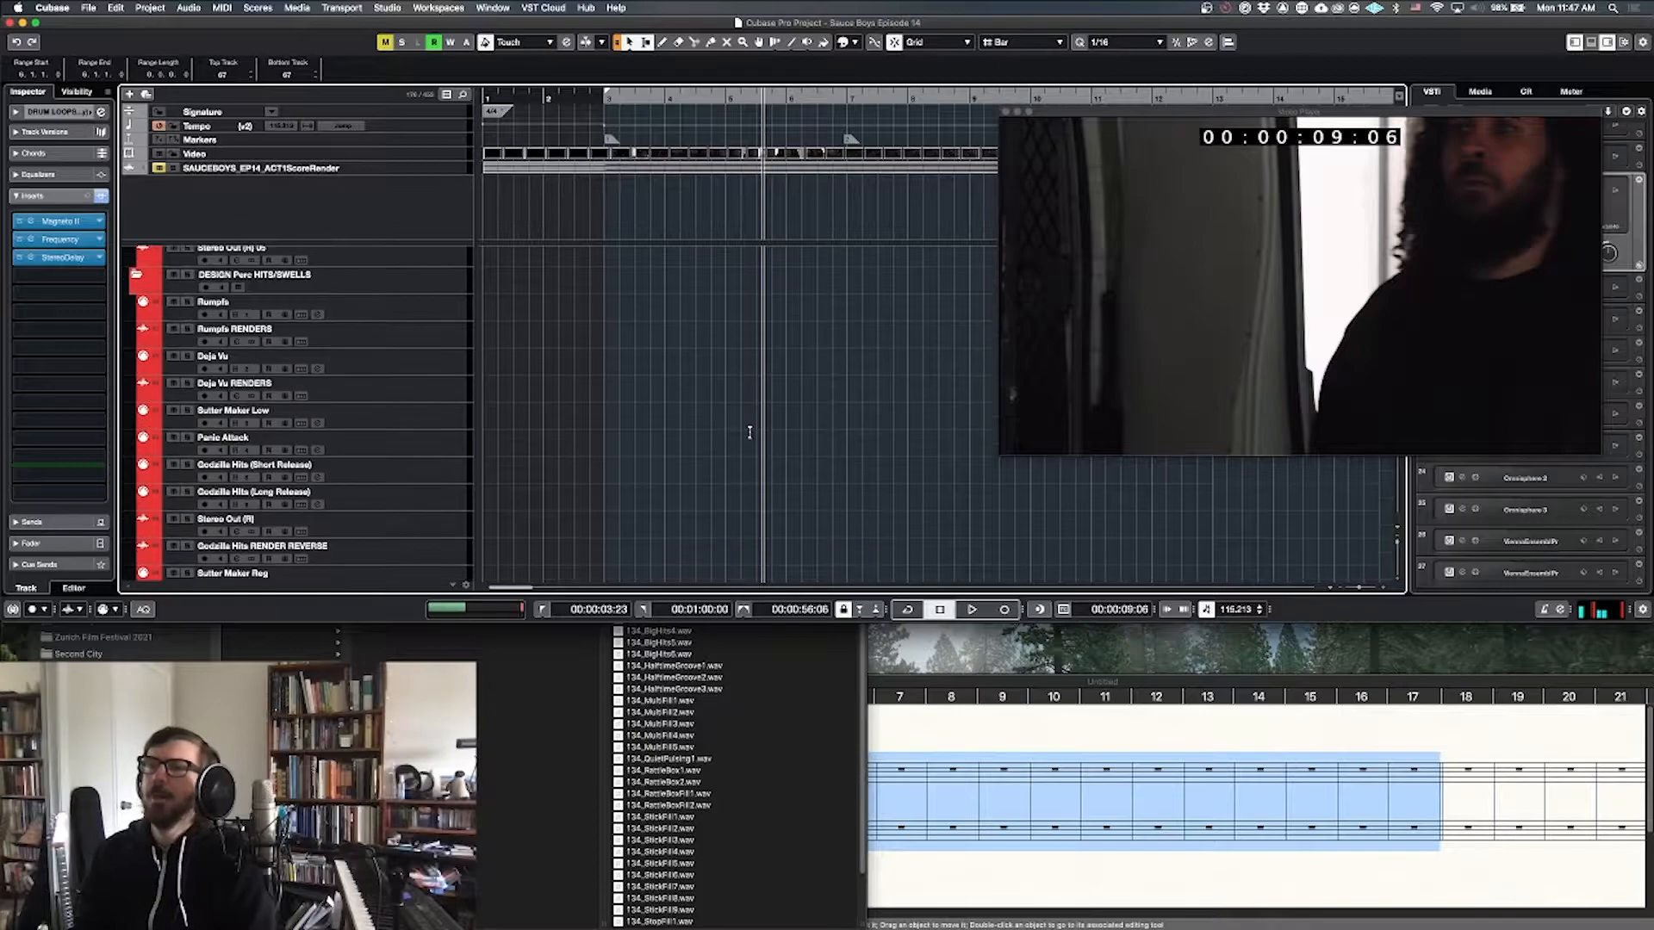
scroll(656, 427, up, 1)
scroll(655, 427, up, 1)
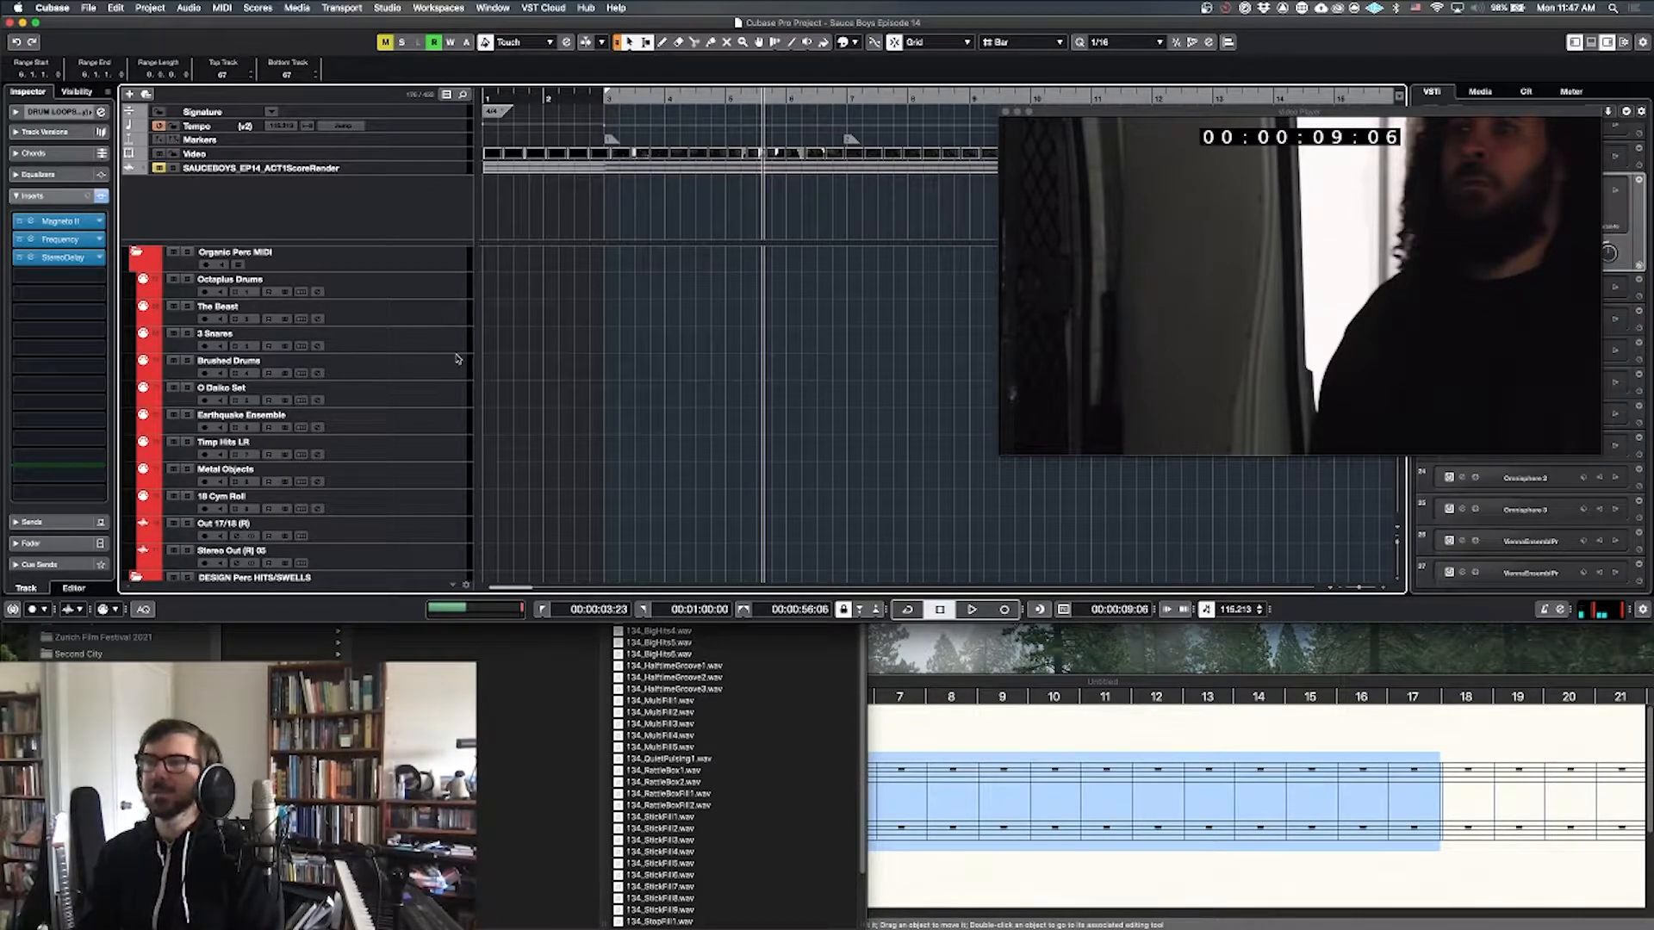
click(460, 389)
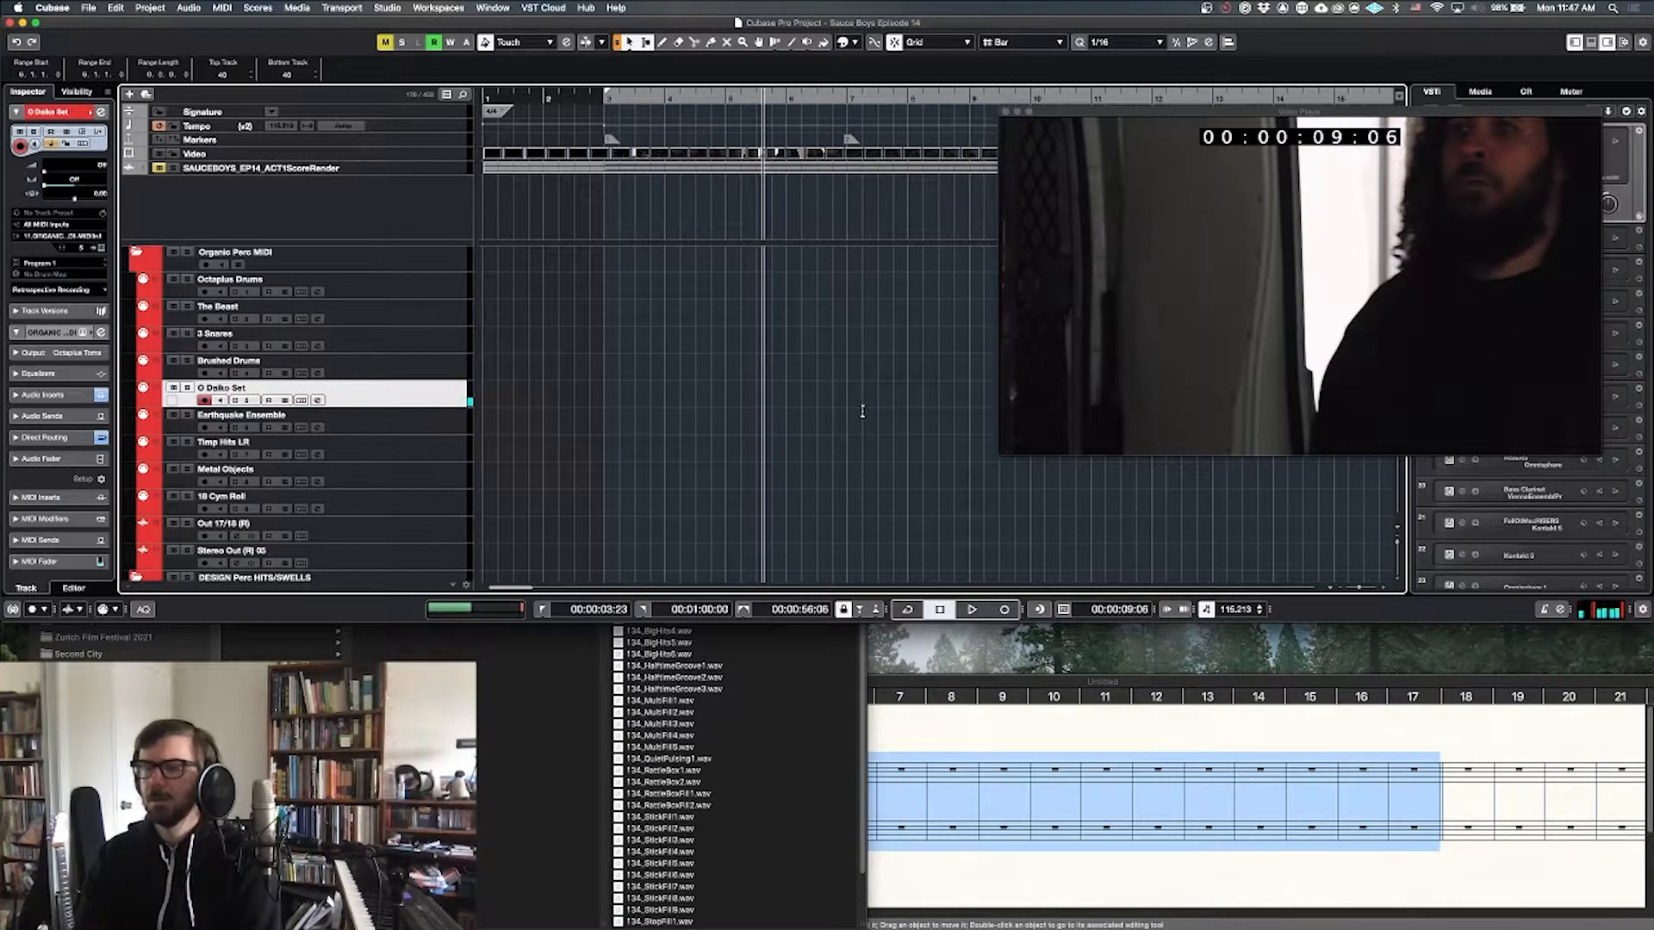
click(465, 422)
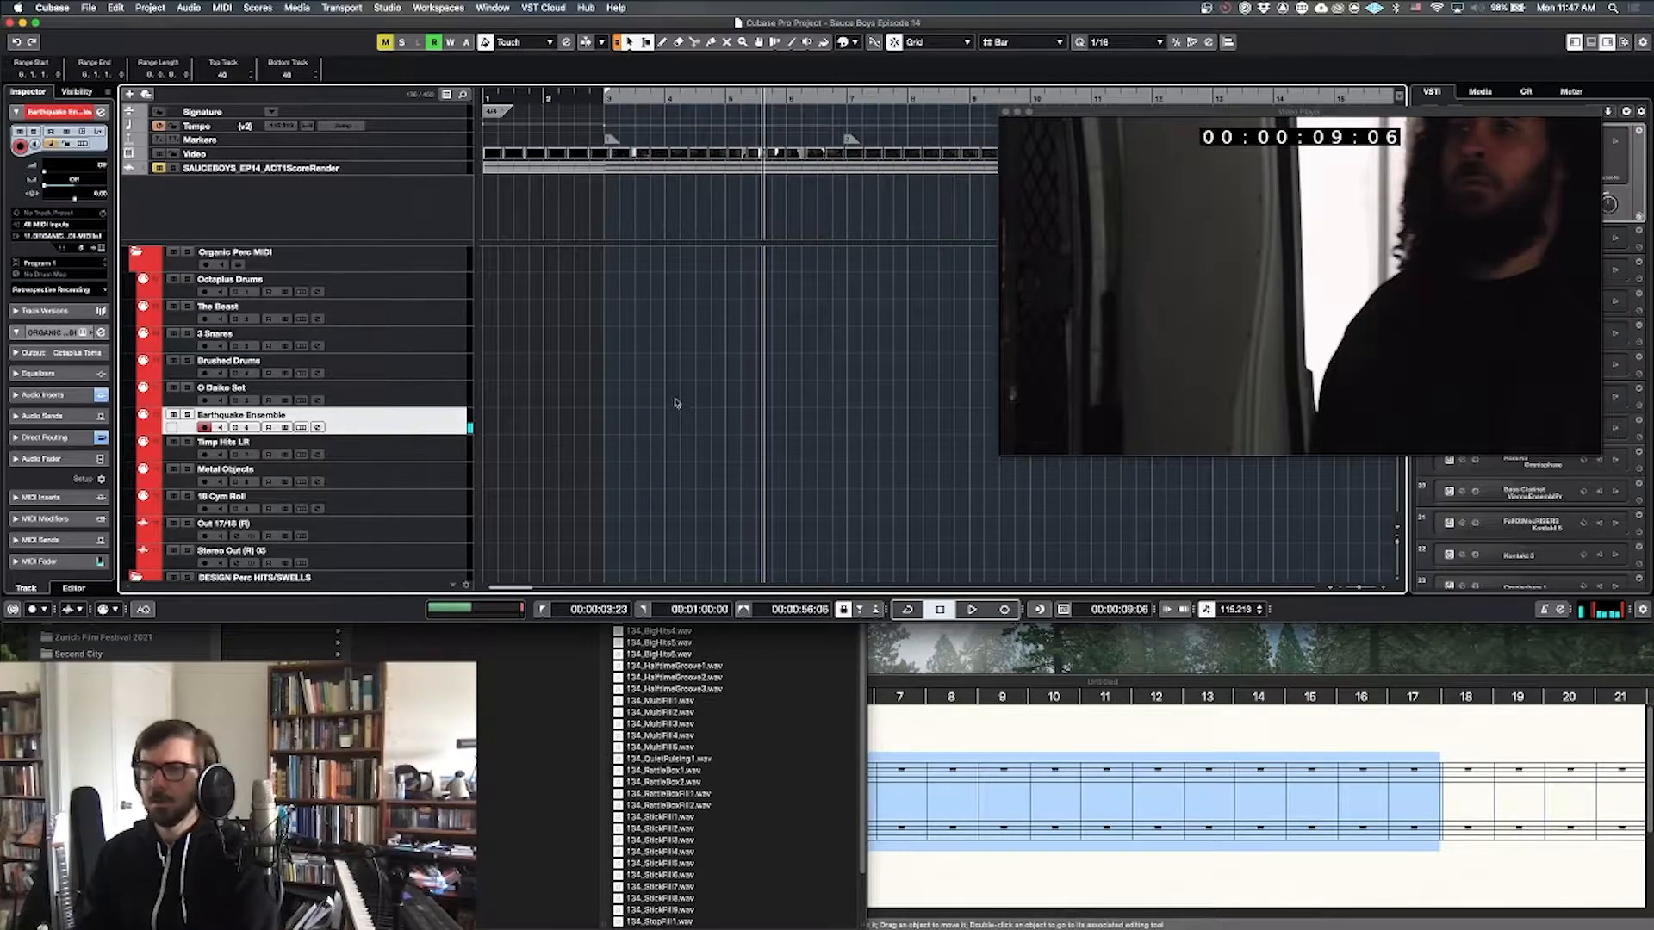
click(448, 322)
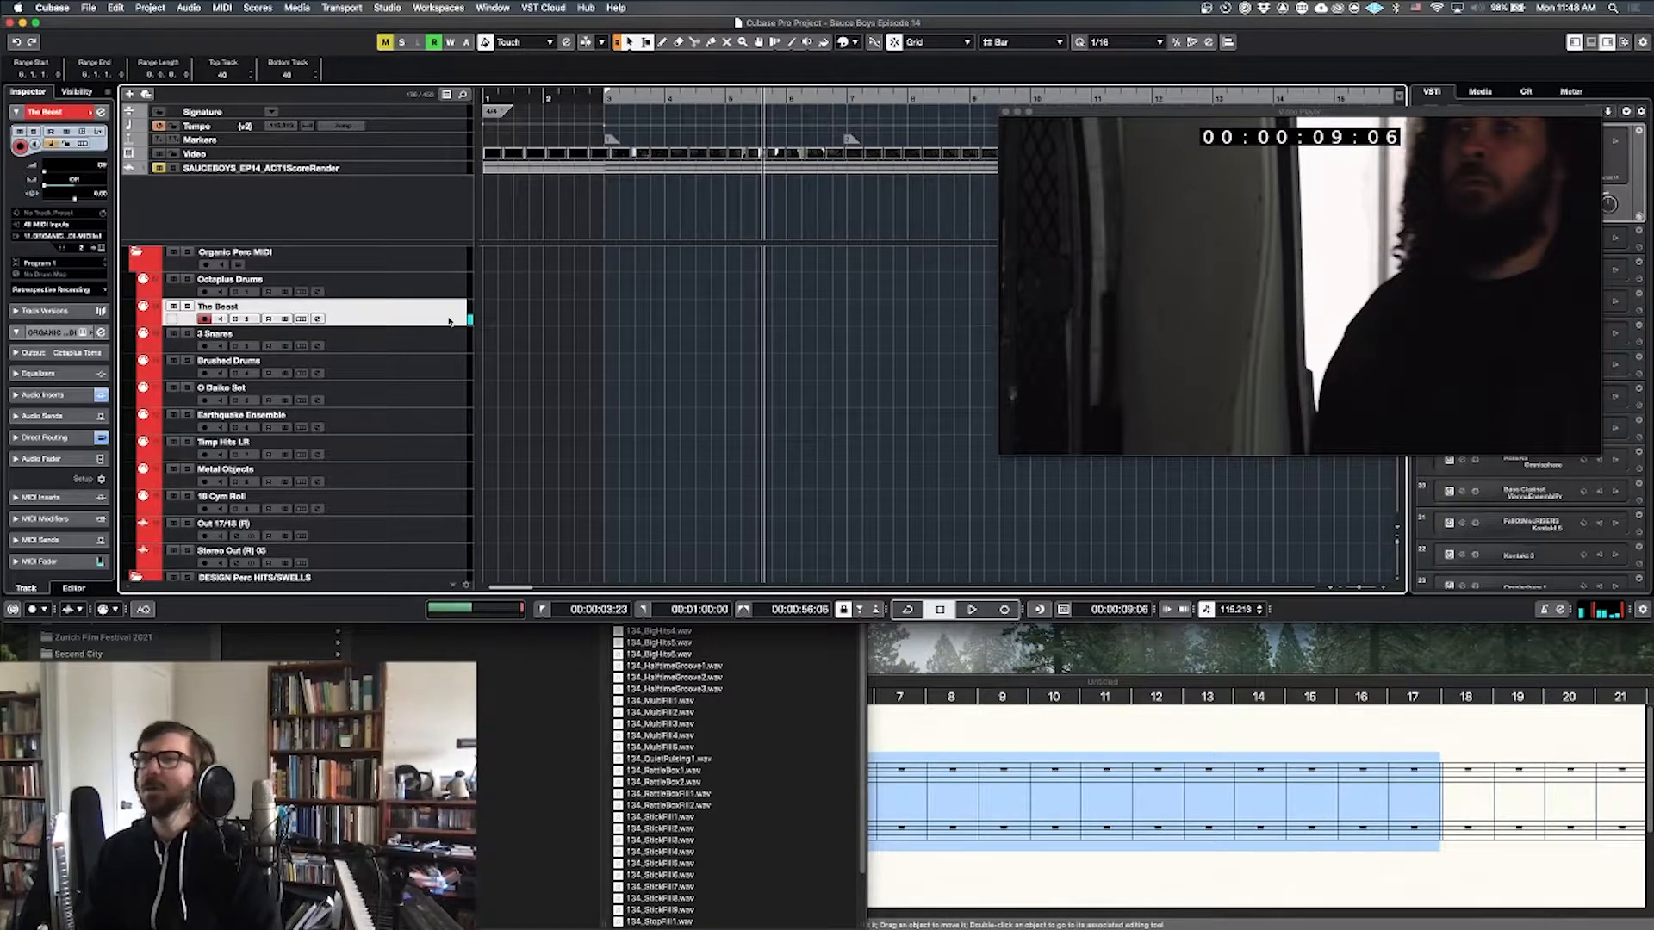
Step: Turn on the cycle from bar 3, preview the scene and record a MIDI percussion take on The Beast track against the film
key(KP_1)
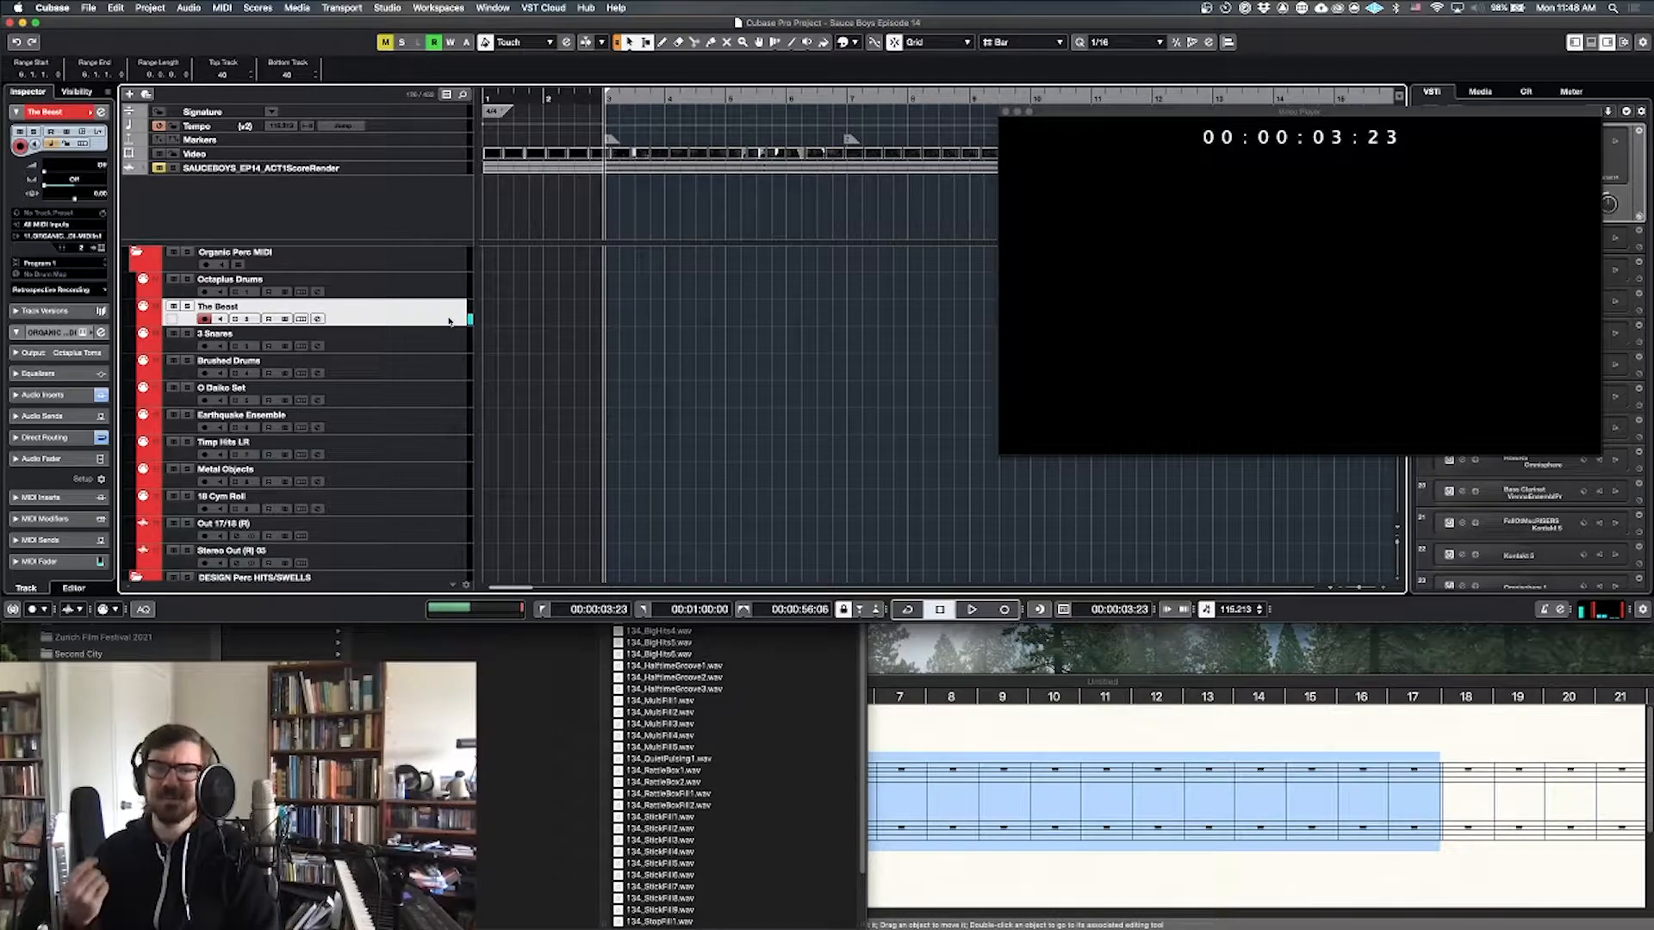
key(KP_Divide)
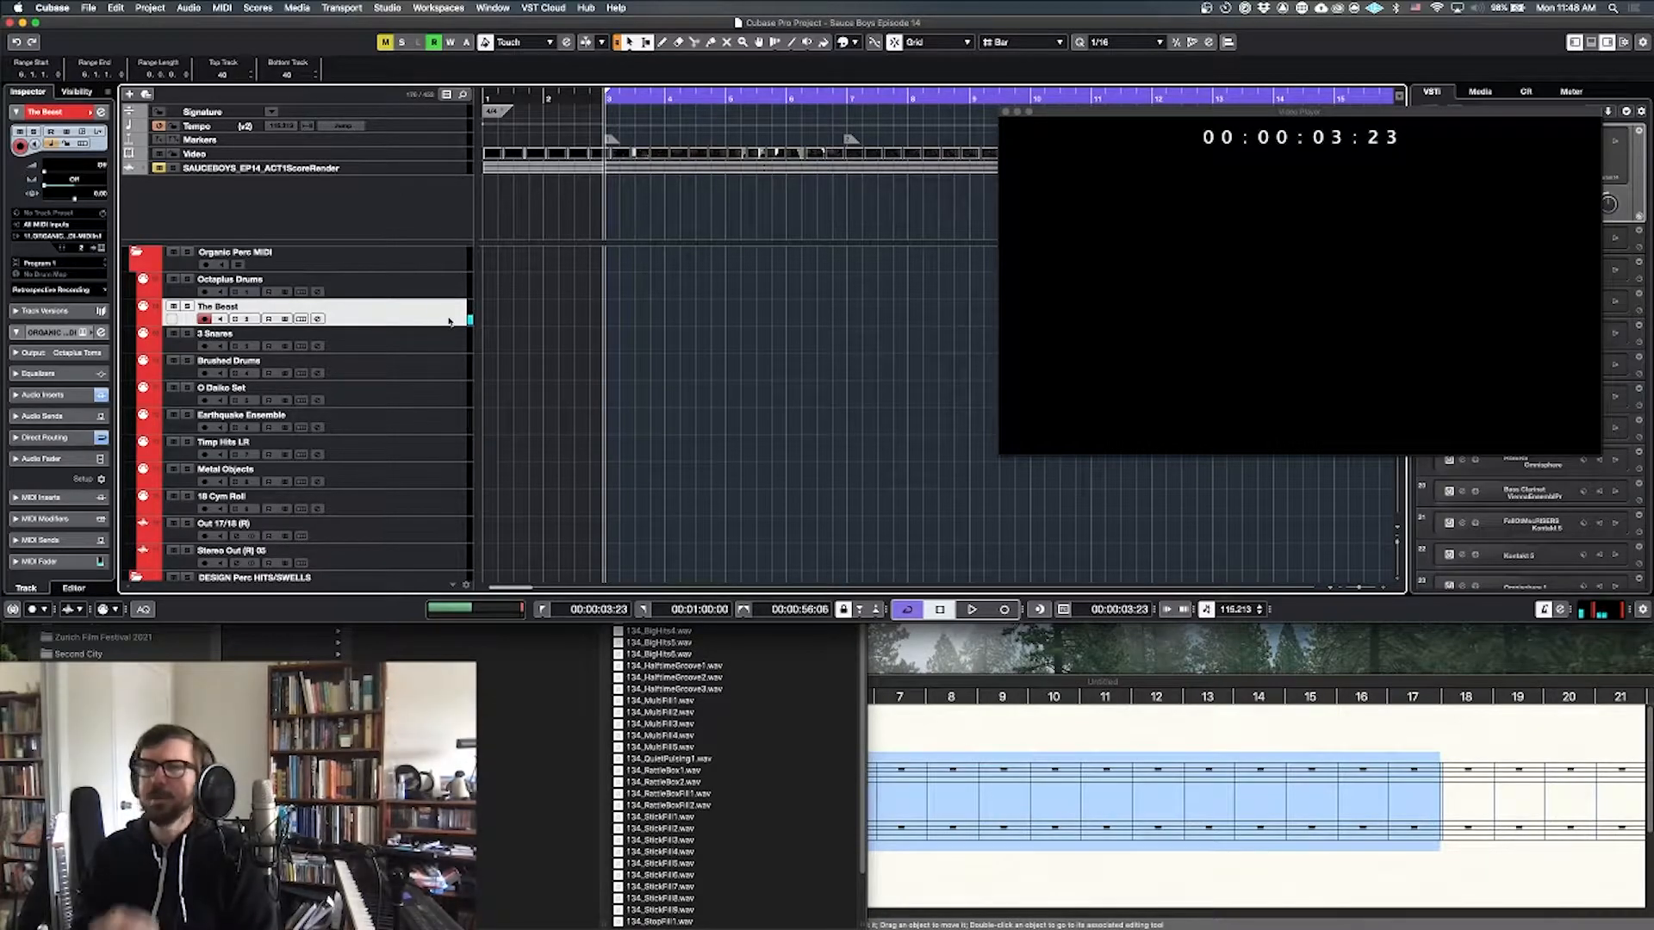
key(space)
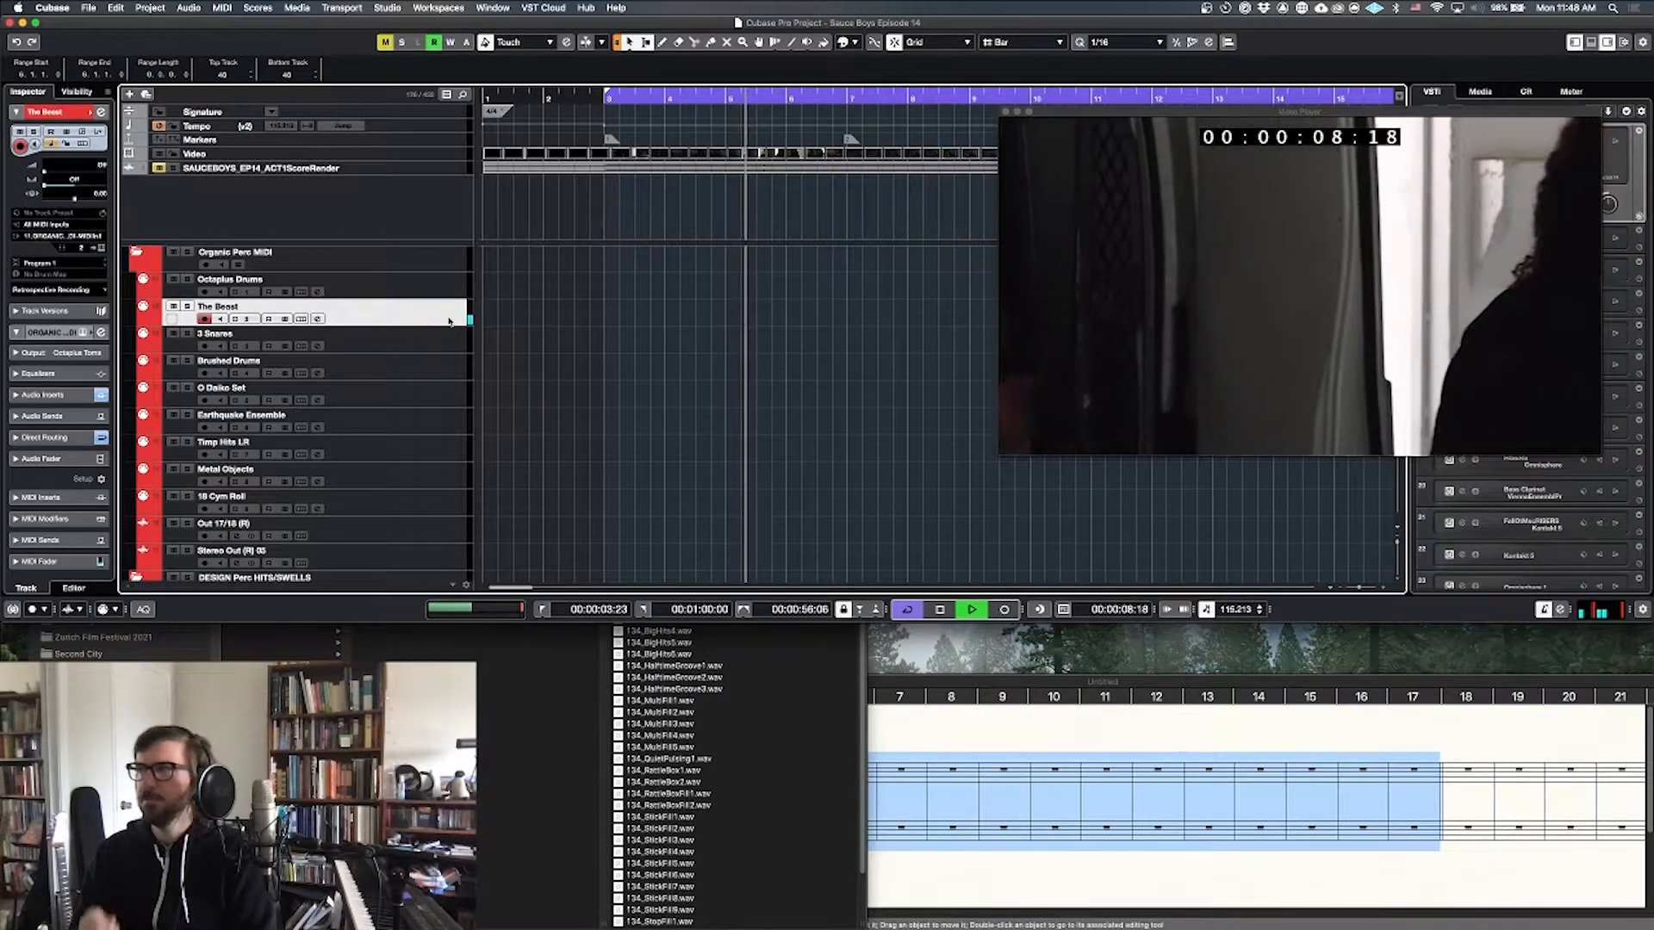
key(space)
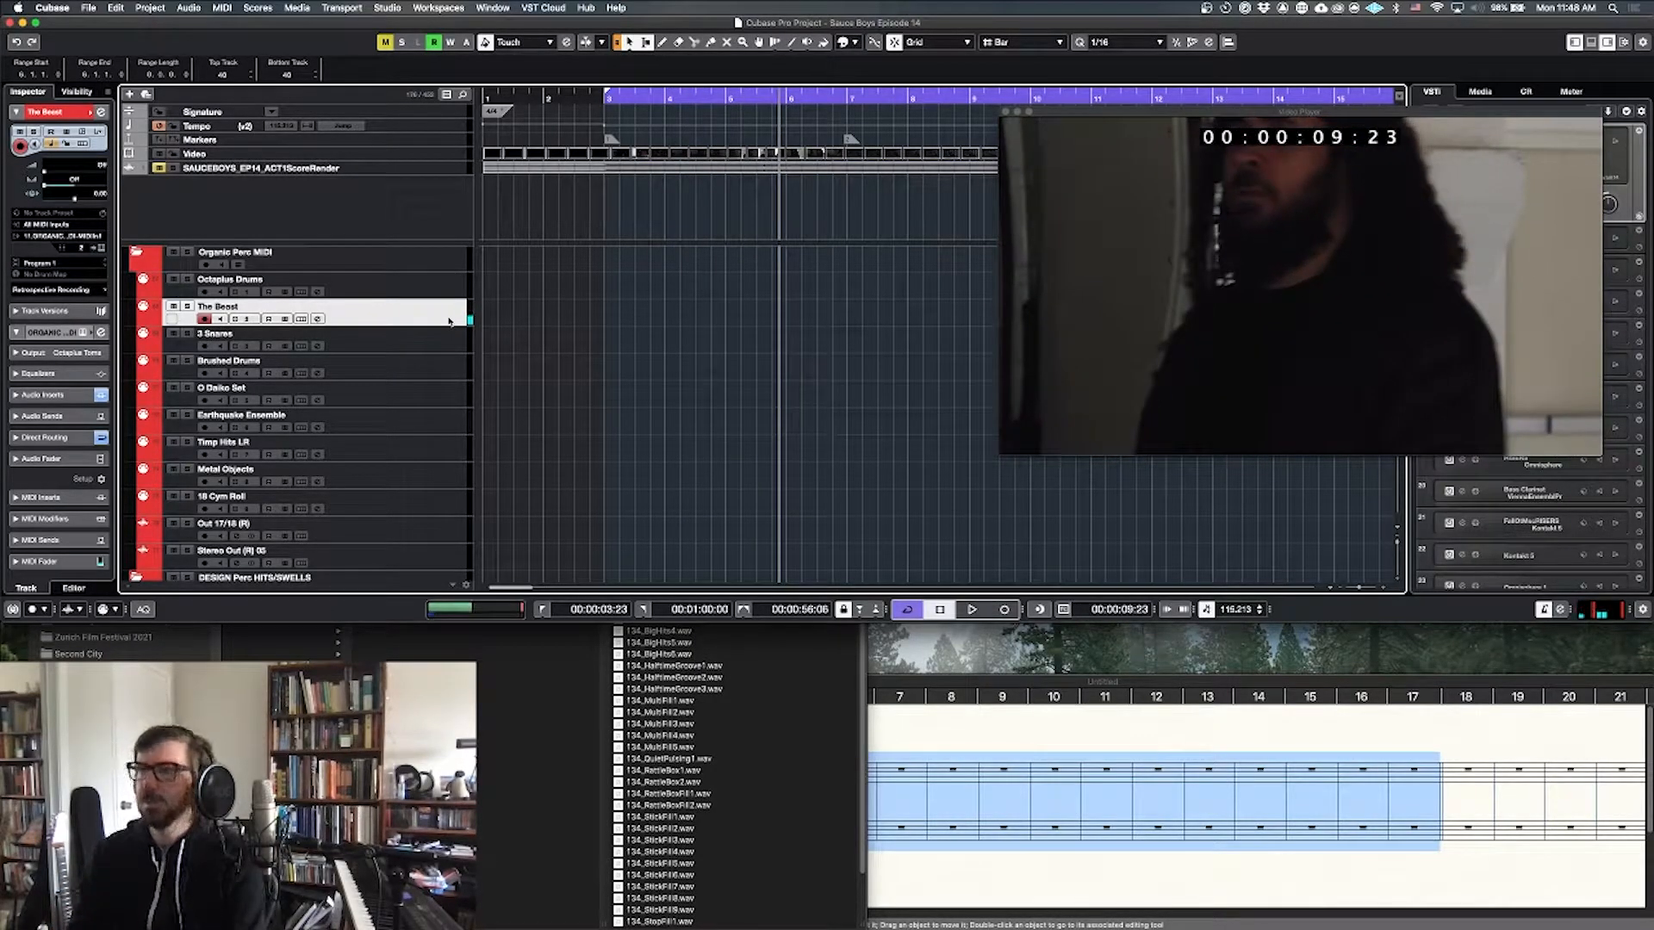
key(KP_Multiply)
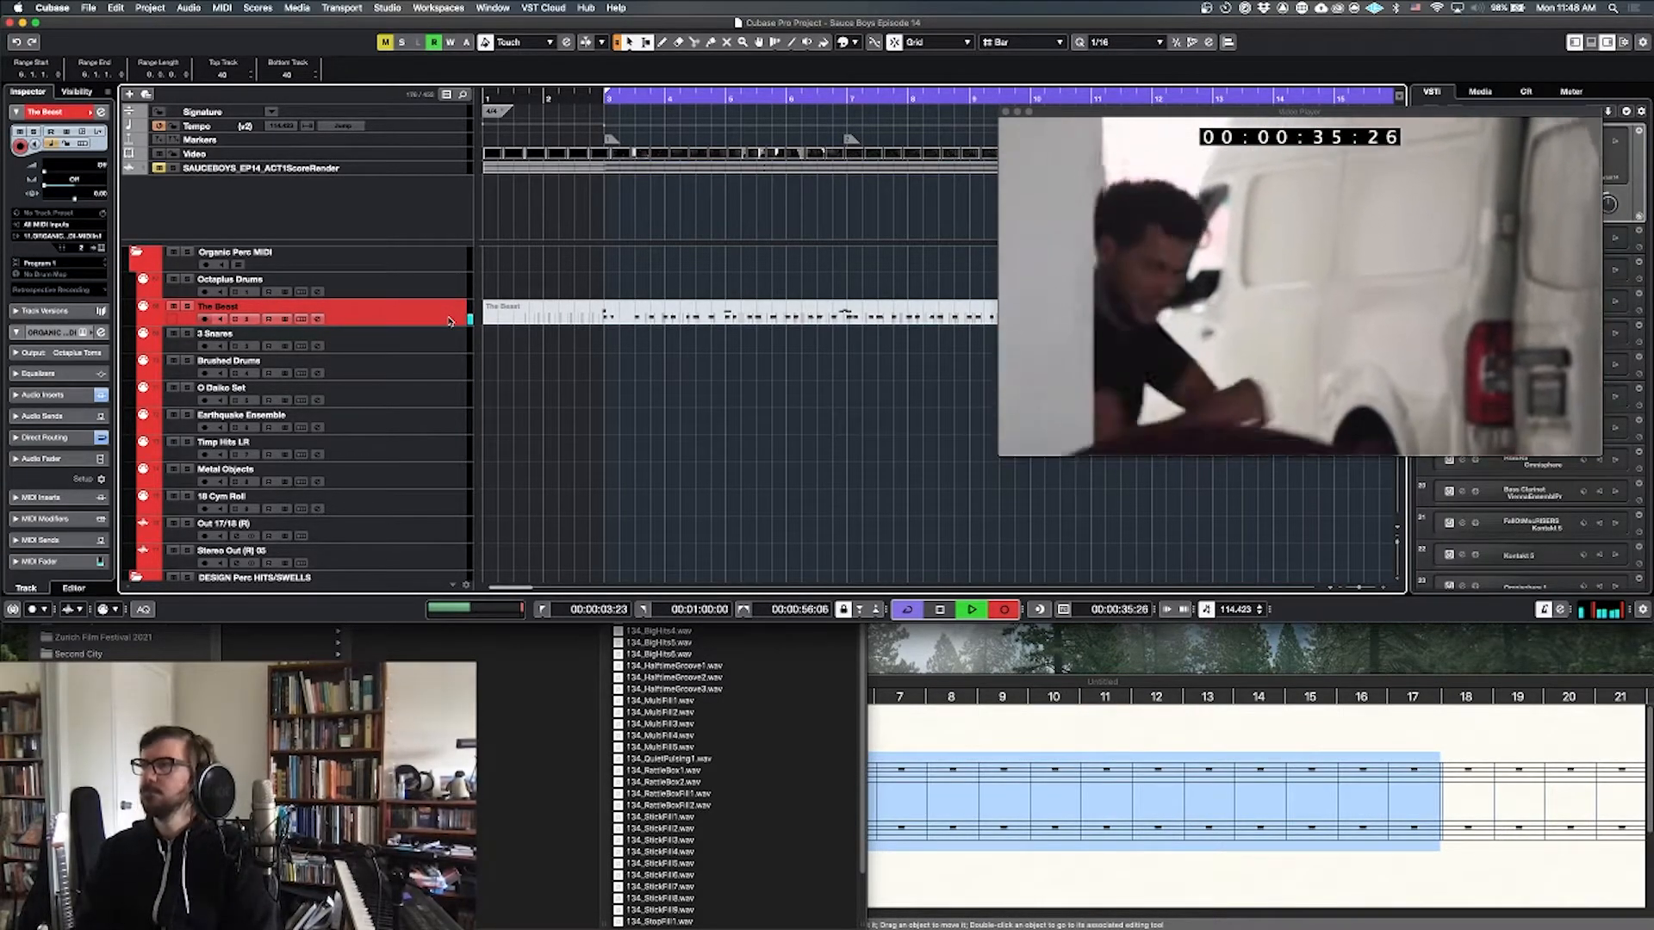
key(space)
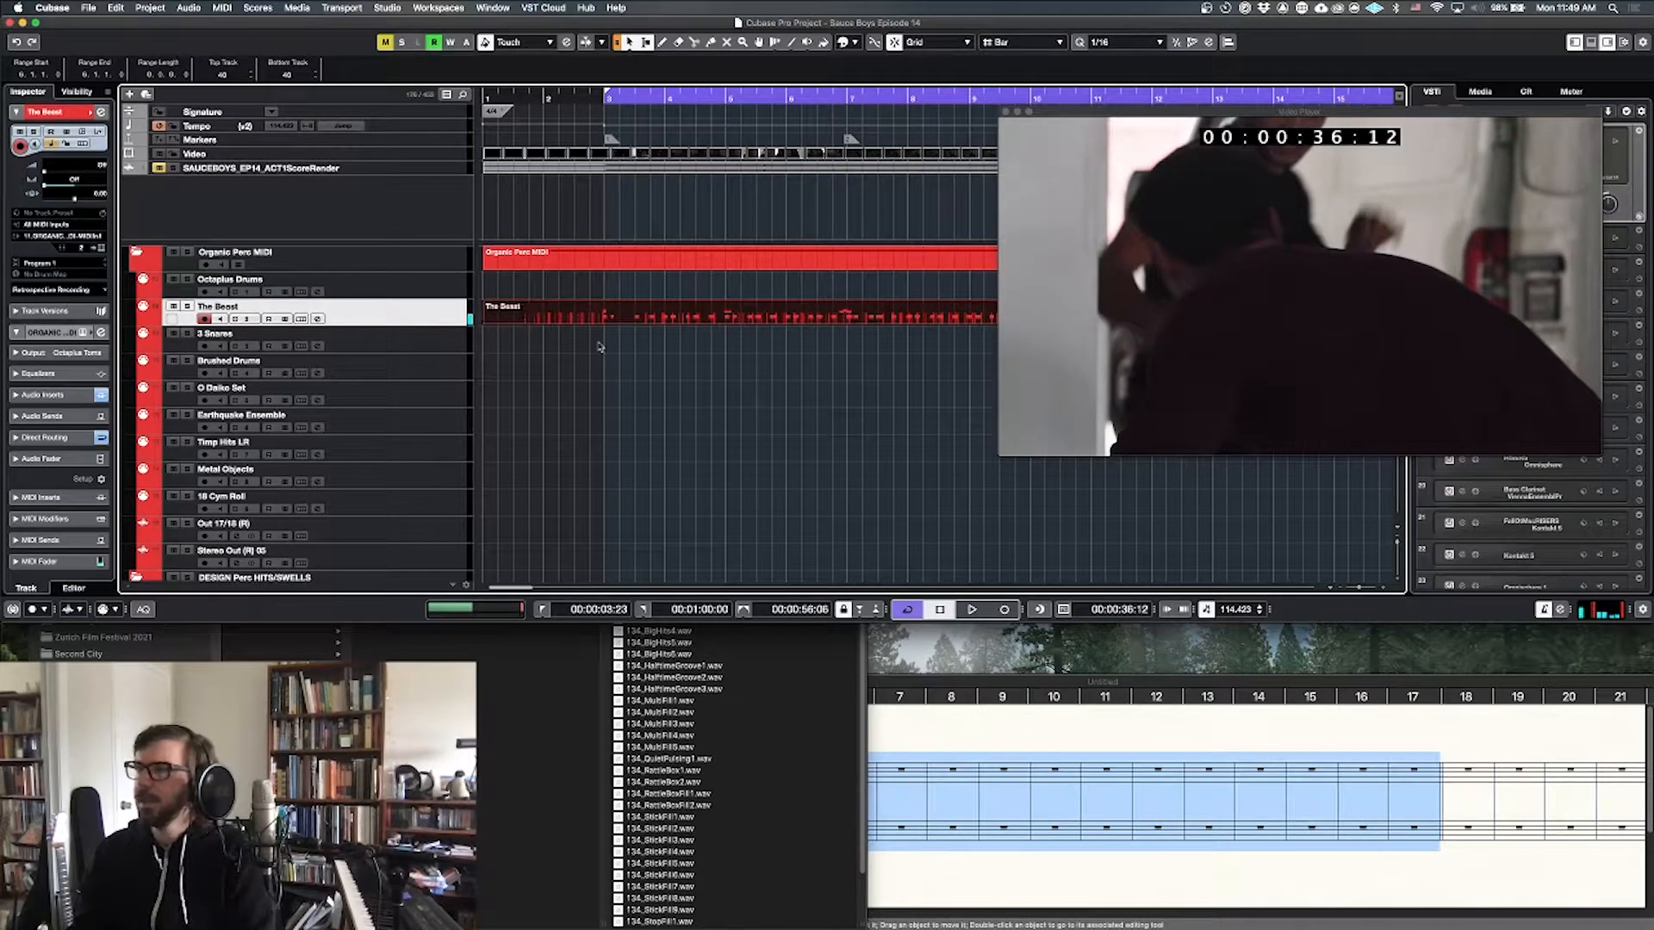
Step: Play back the end of The Beast take against the film from bar 17
scroll(603, 345, right, 10)
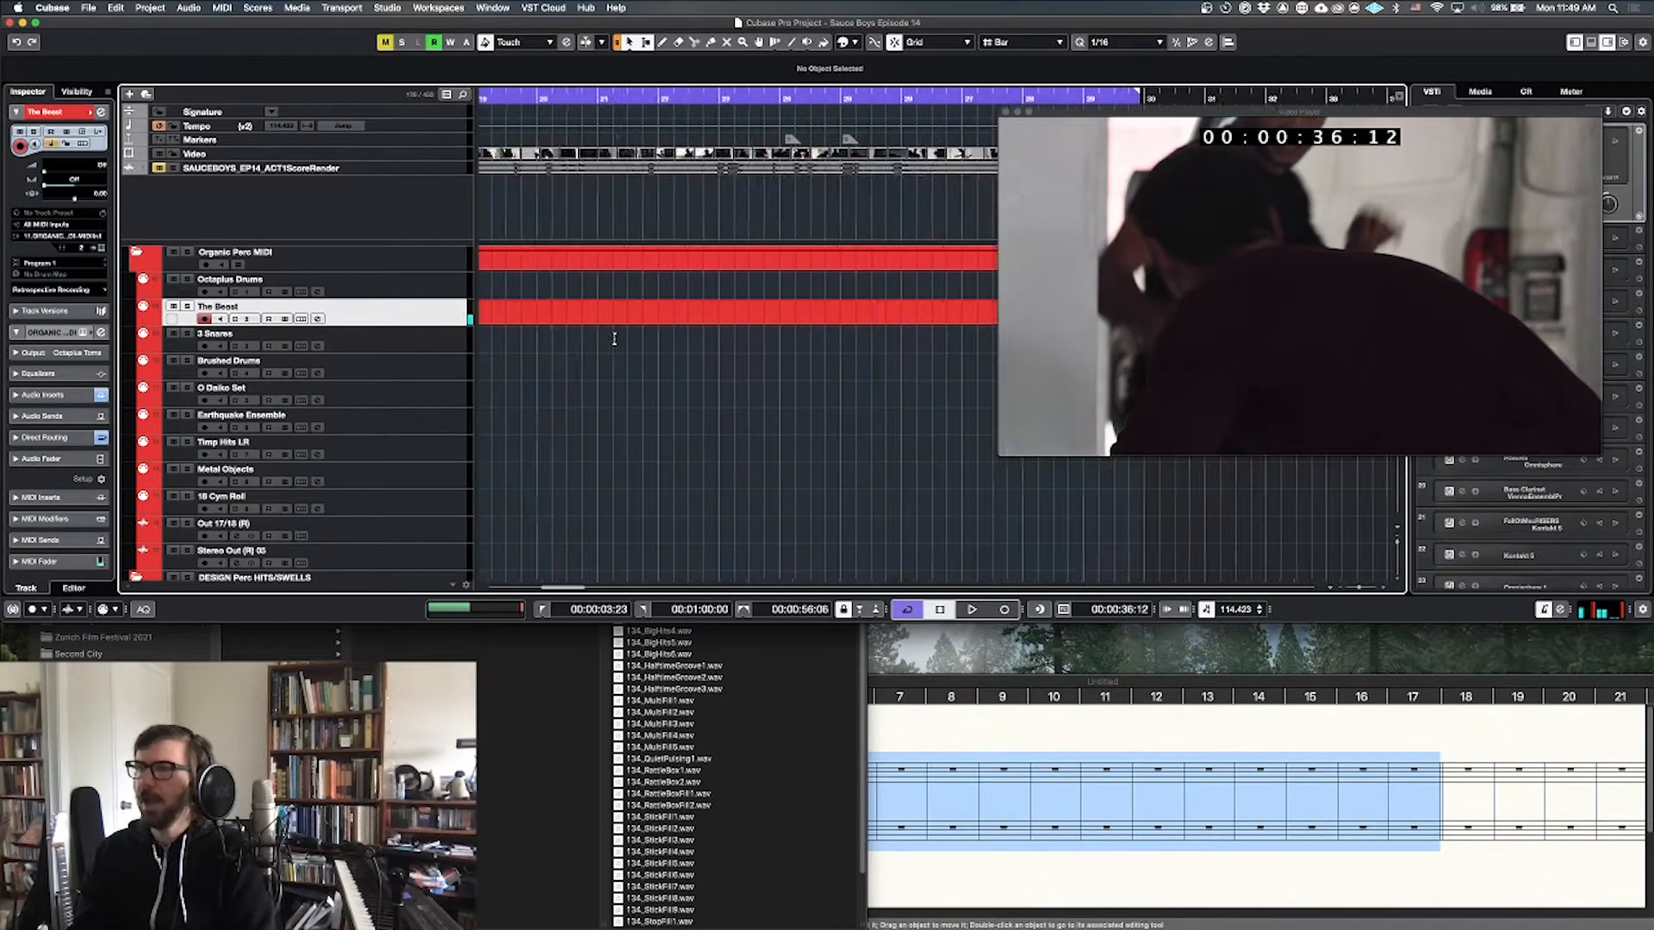
scroll(580, 197, left, 3)
click(633, 96)
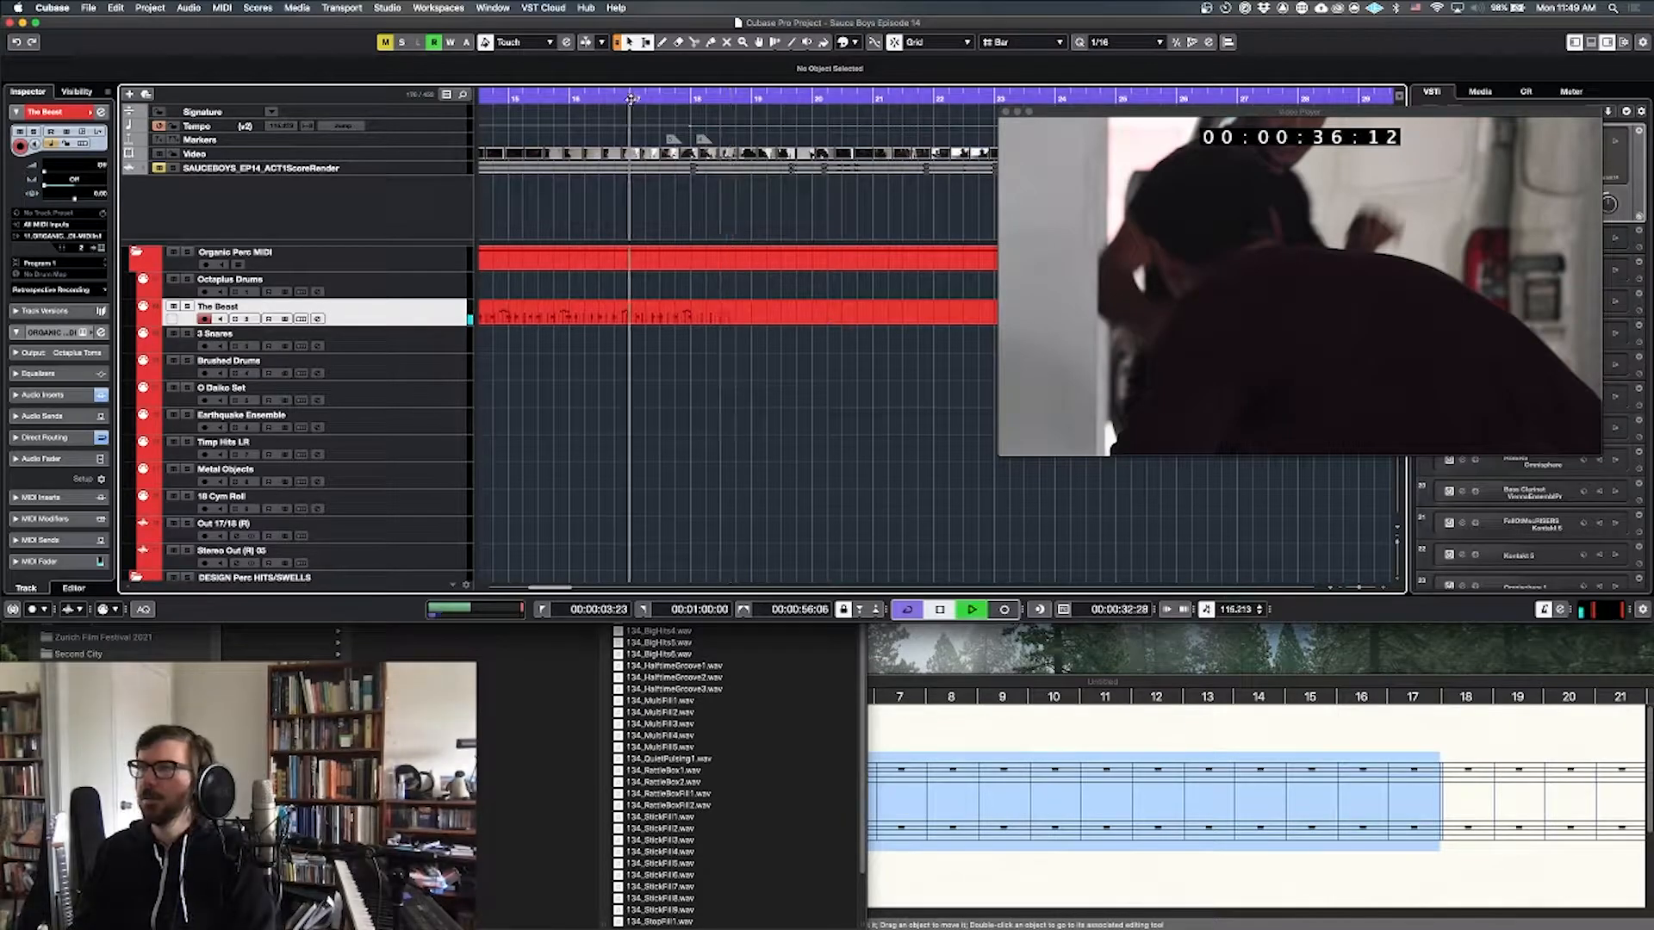
key(space)
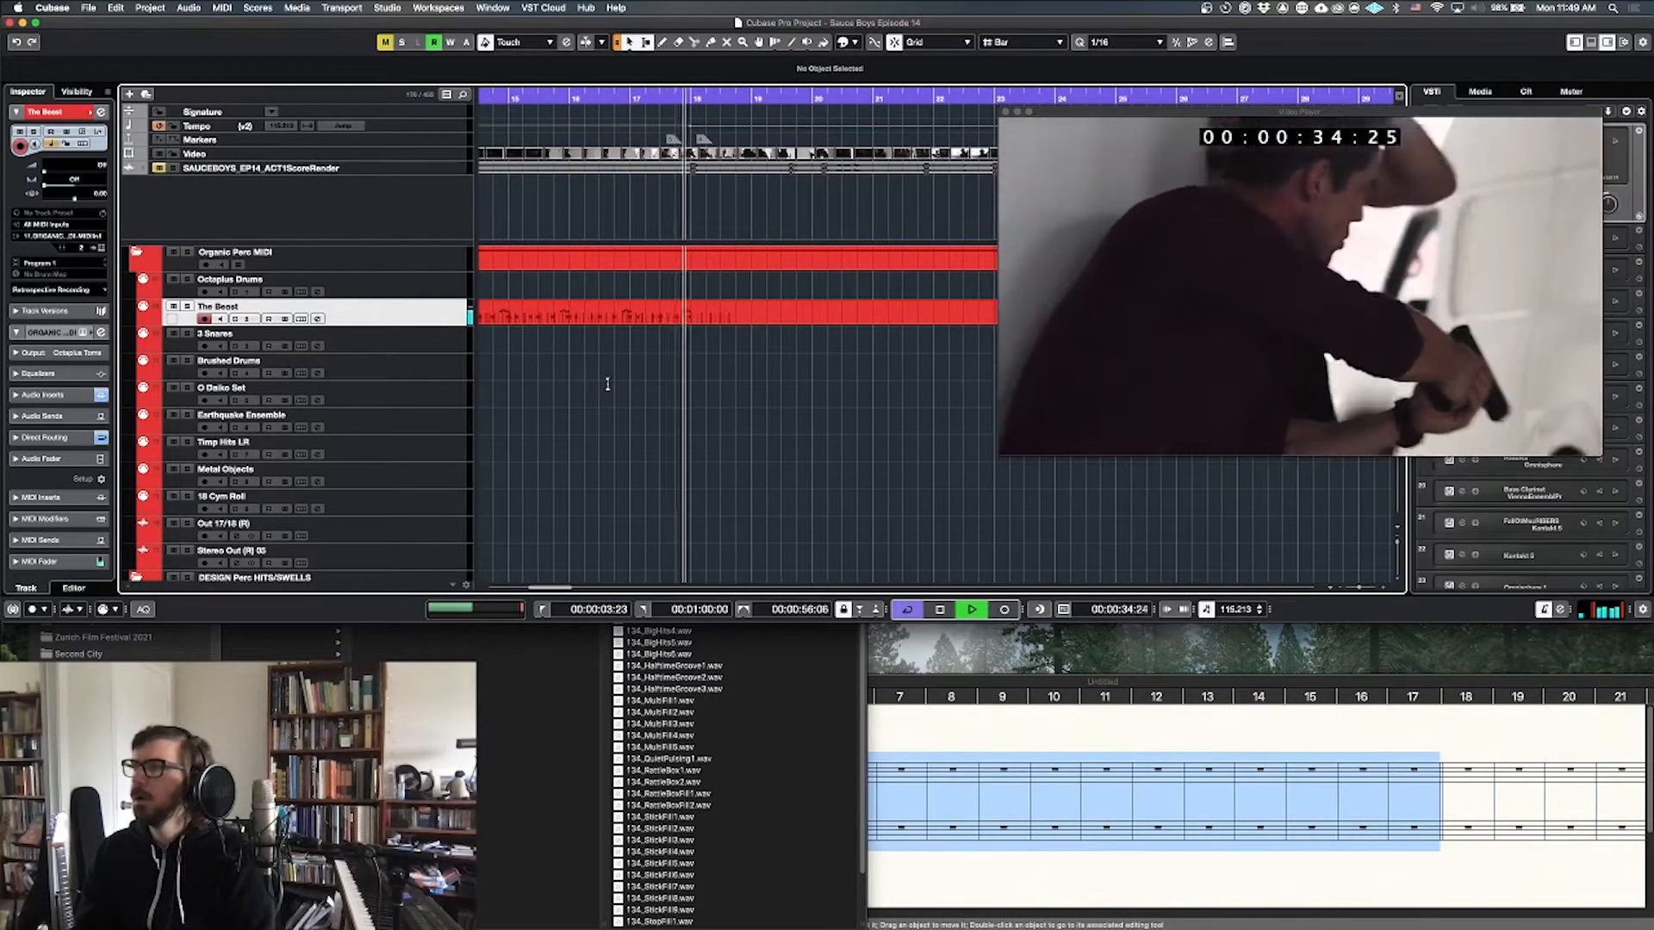
key(space)
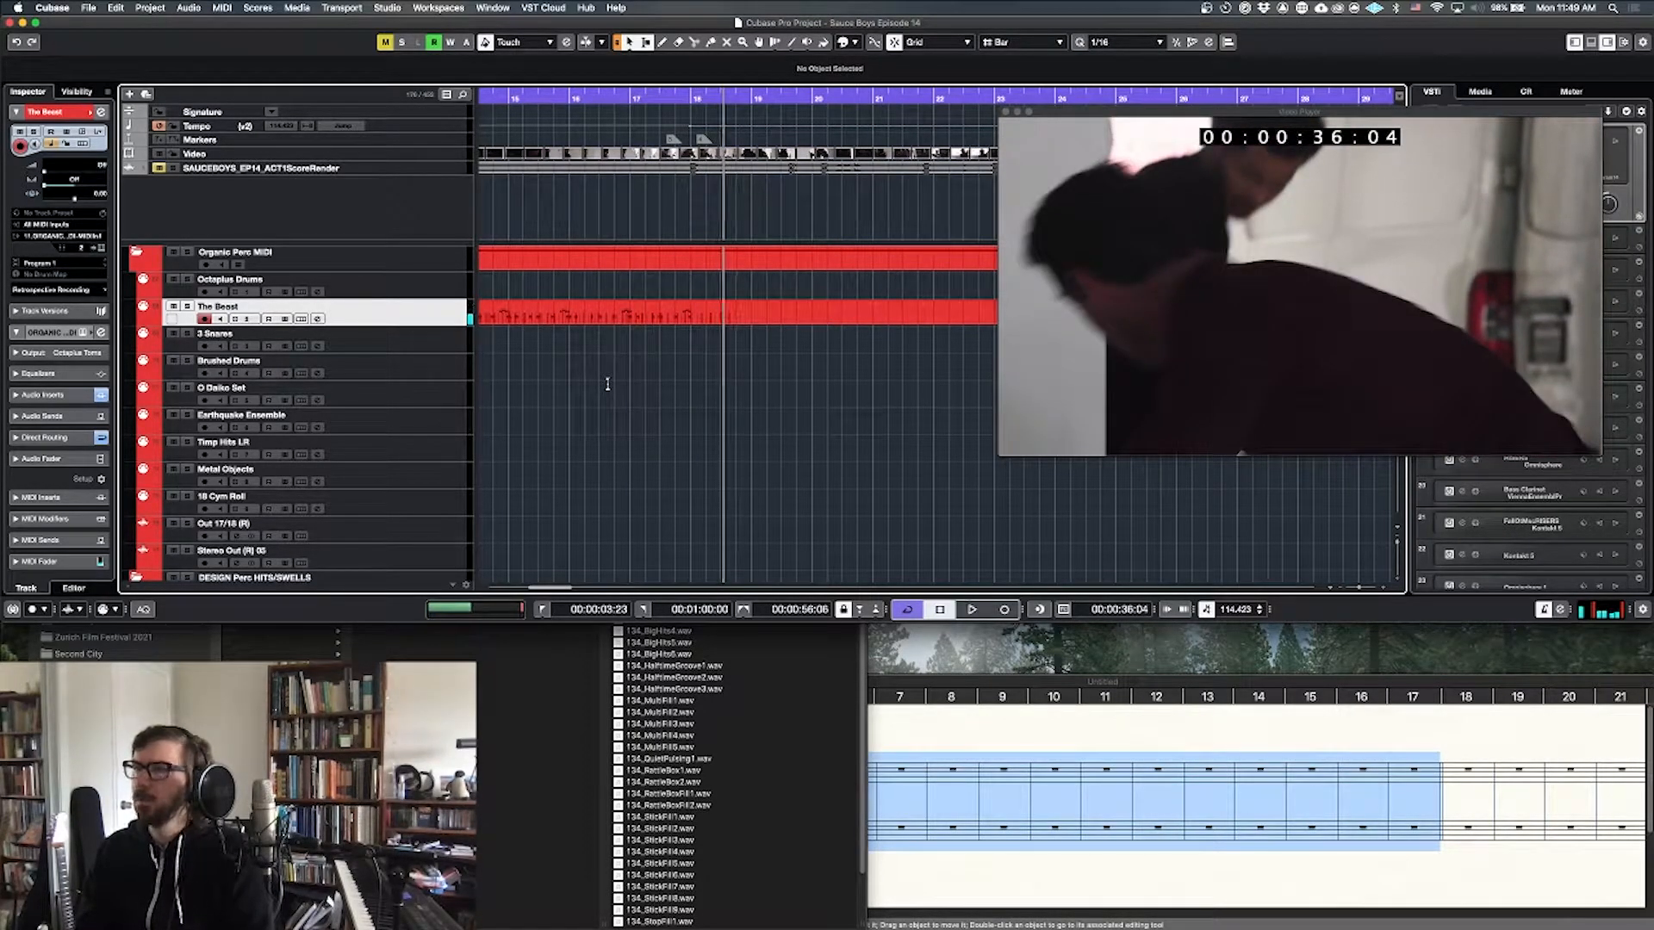
Step: Open The Beast recording in the lower-zone Key Editor and move the video window up to uncover its notes
click(689, 324)
key(Delete)
click(704, 321)
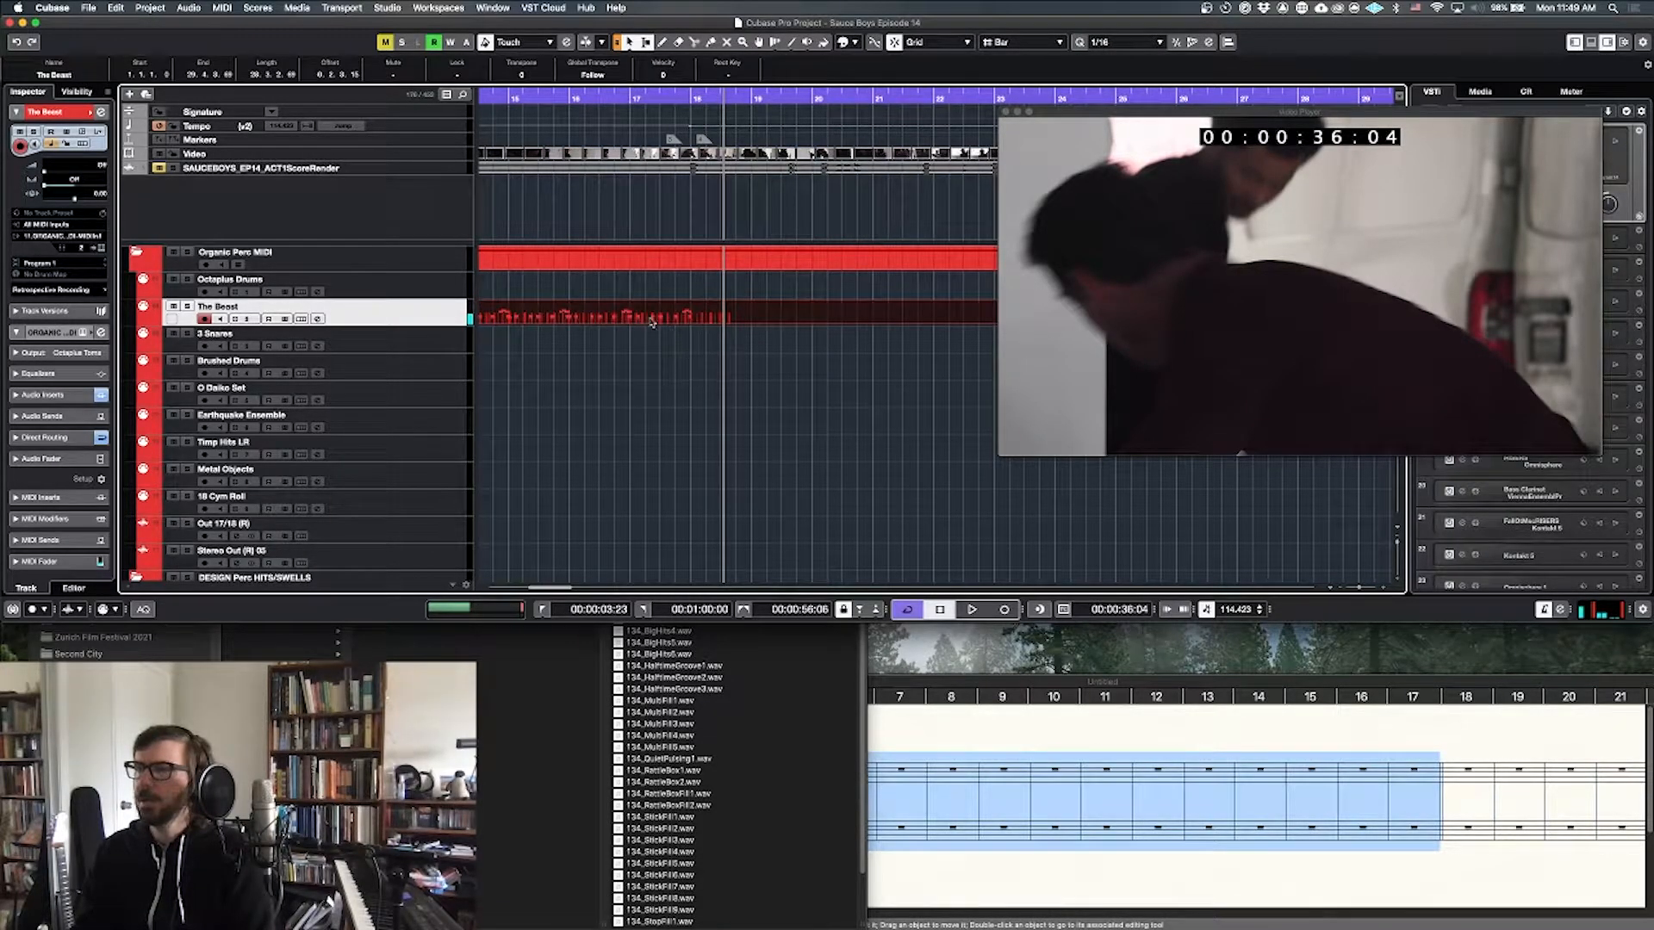
double_click(549, 320)
scroll(614, 482, left, 5)
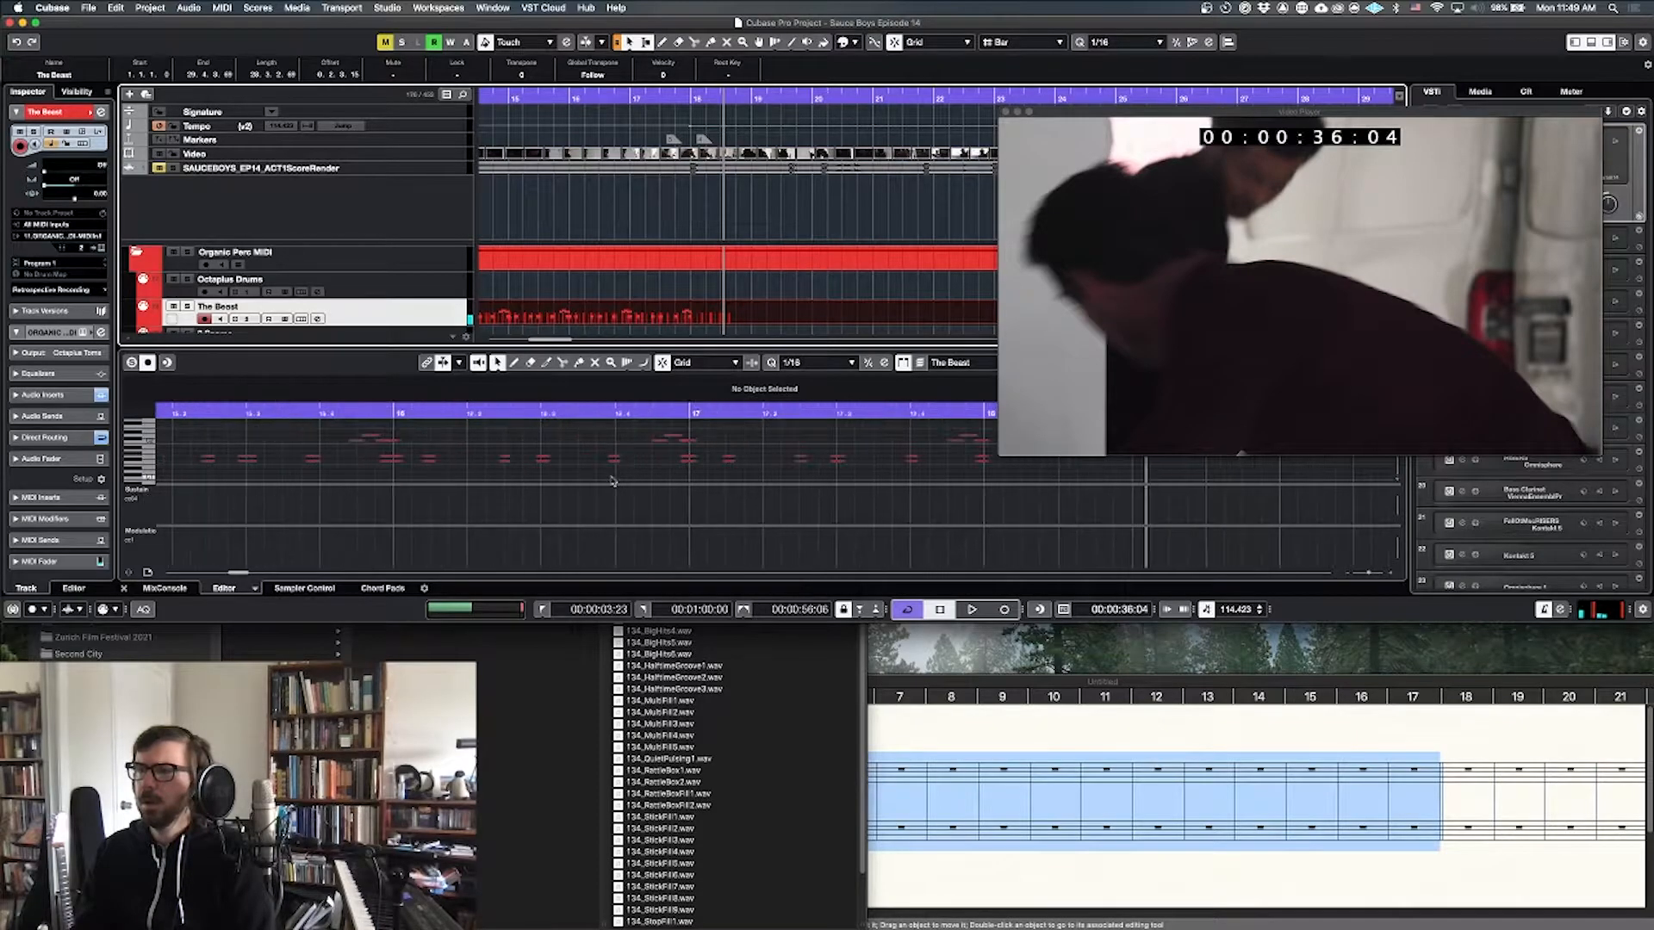
drag(1173, 112, 1170, 33)
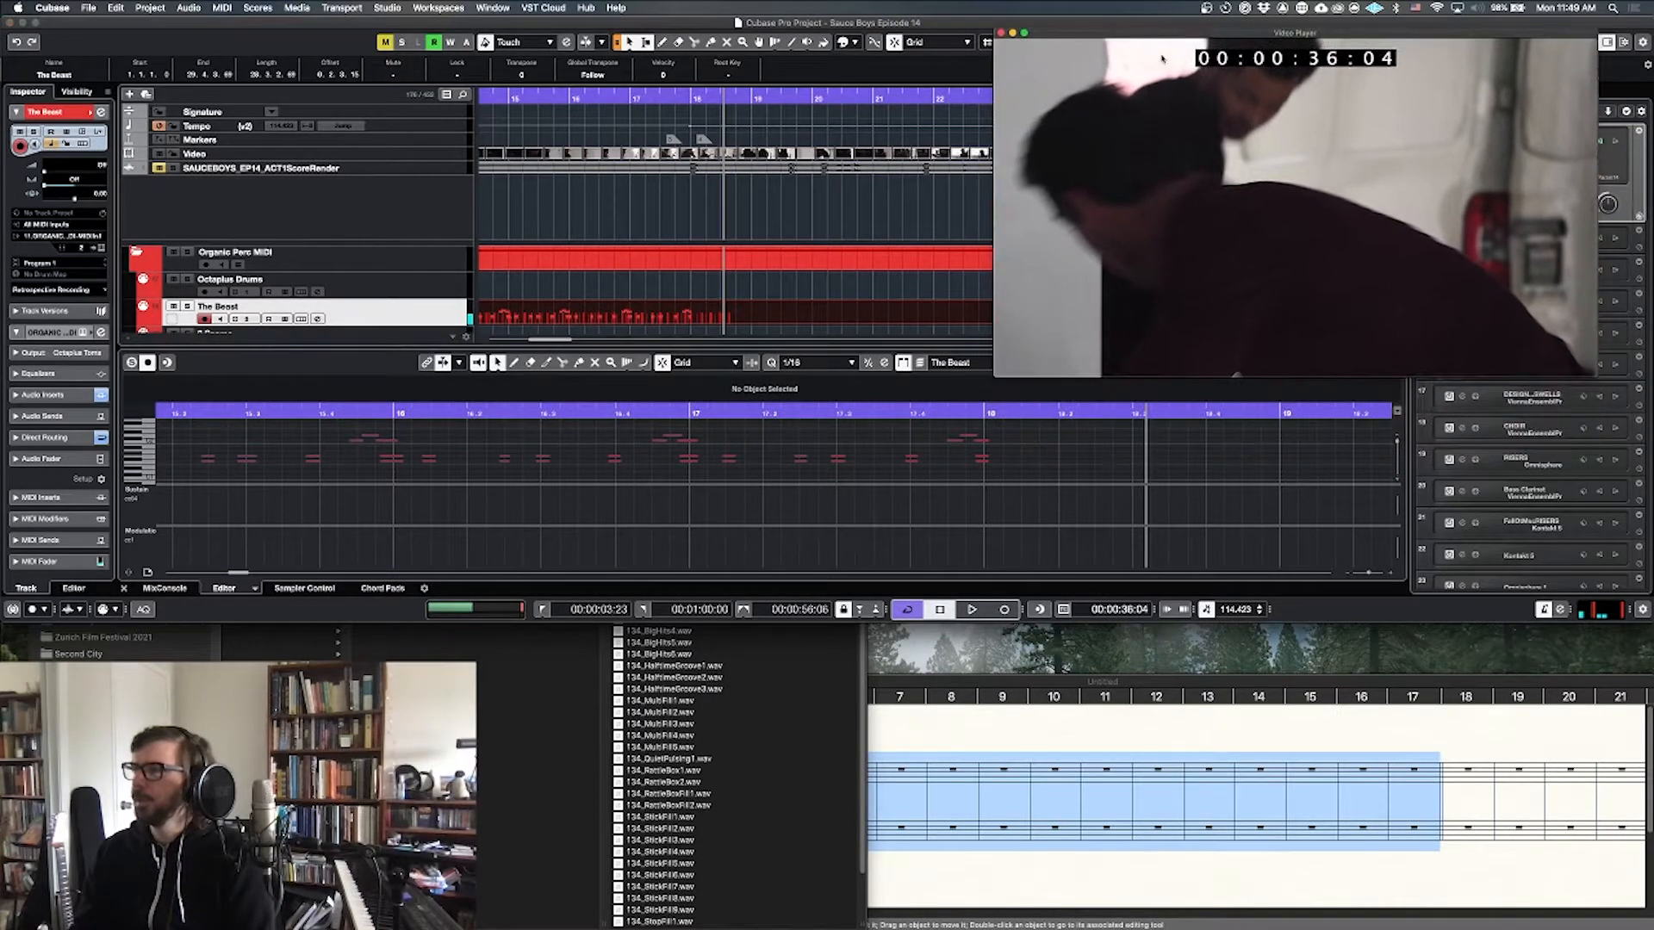
scroll(756, 465, left, 8)
scroll(296, 500, left, 5)
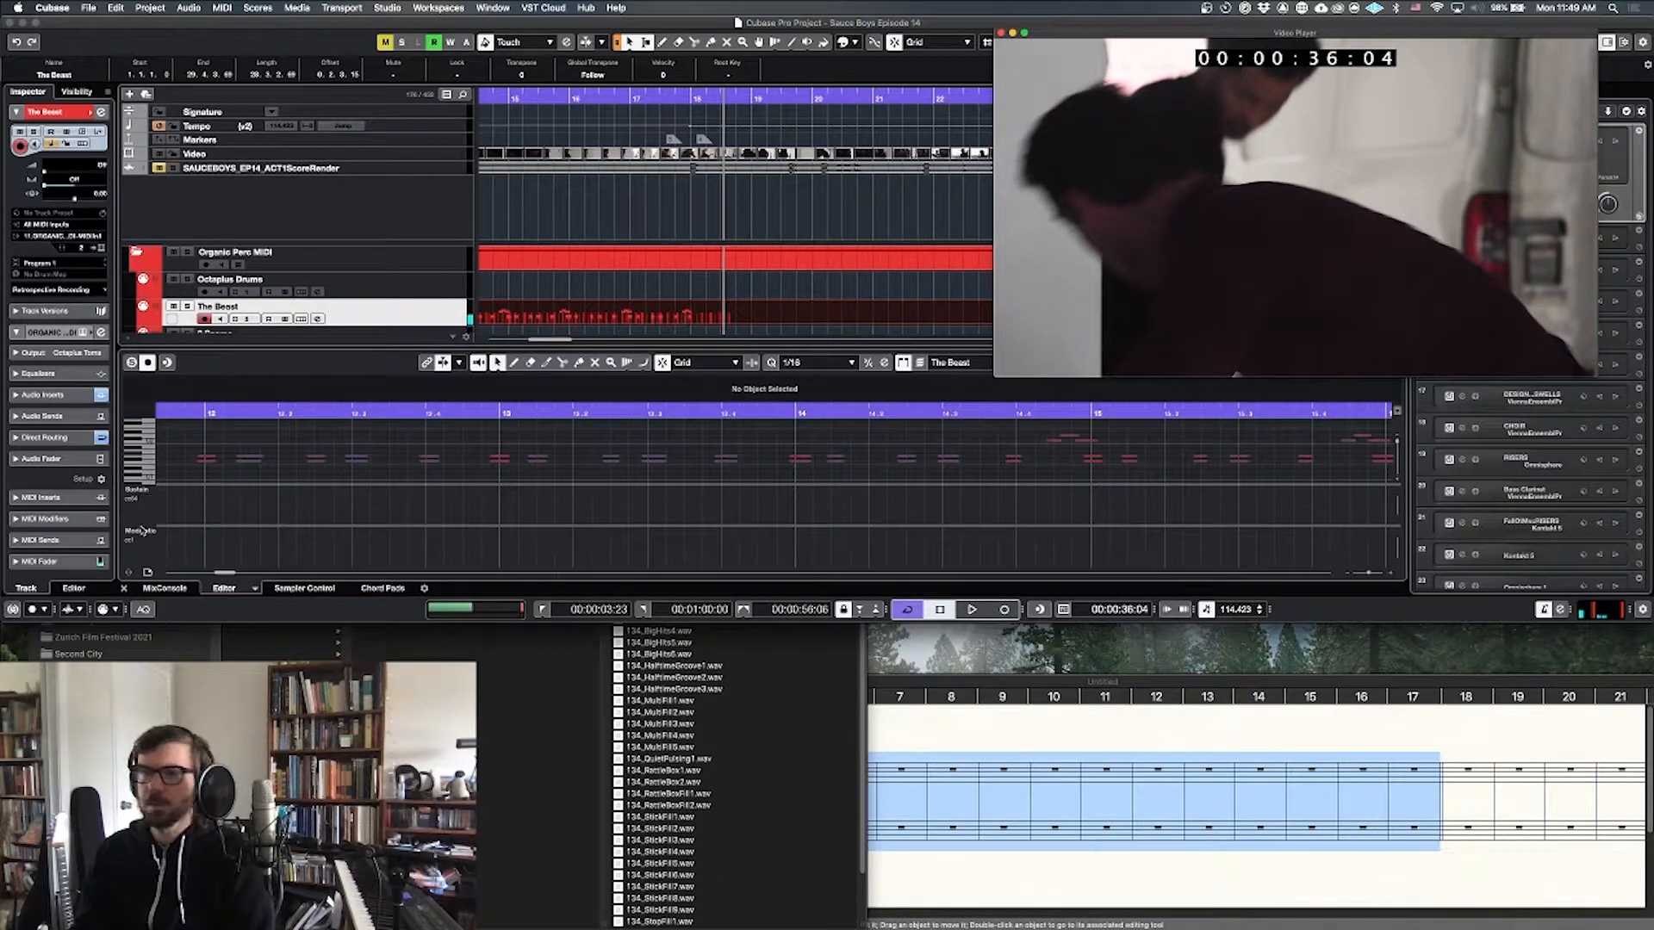
Step: Remove the Sustain controller lane and widen the Key Editor view to cover the recorded notes from bar 3 on
click(154, 496)
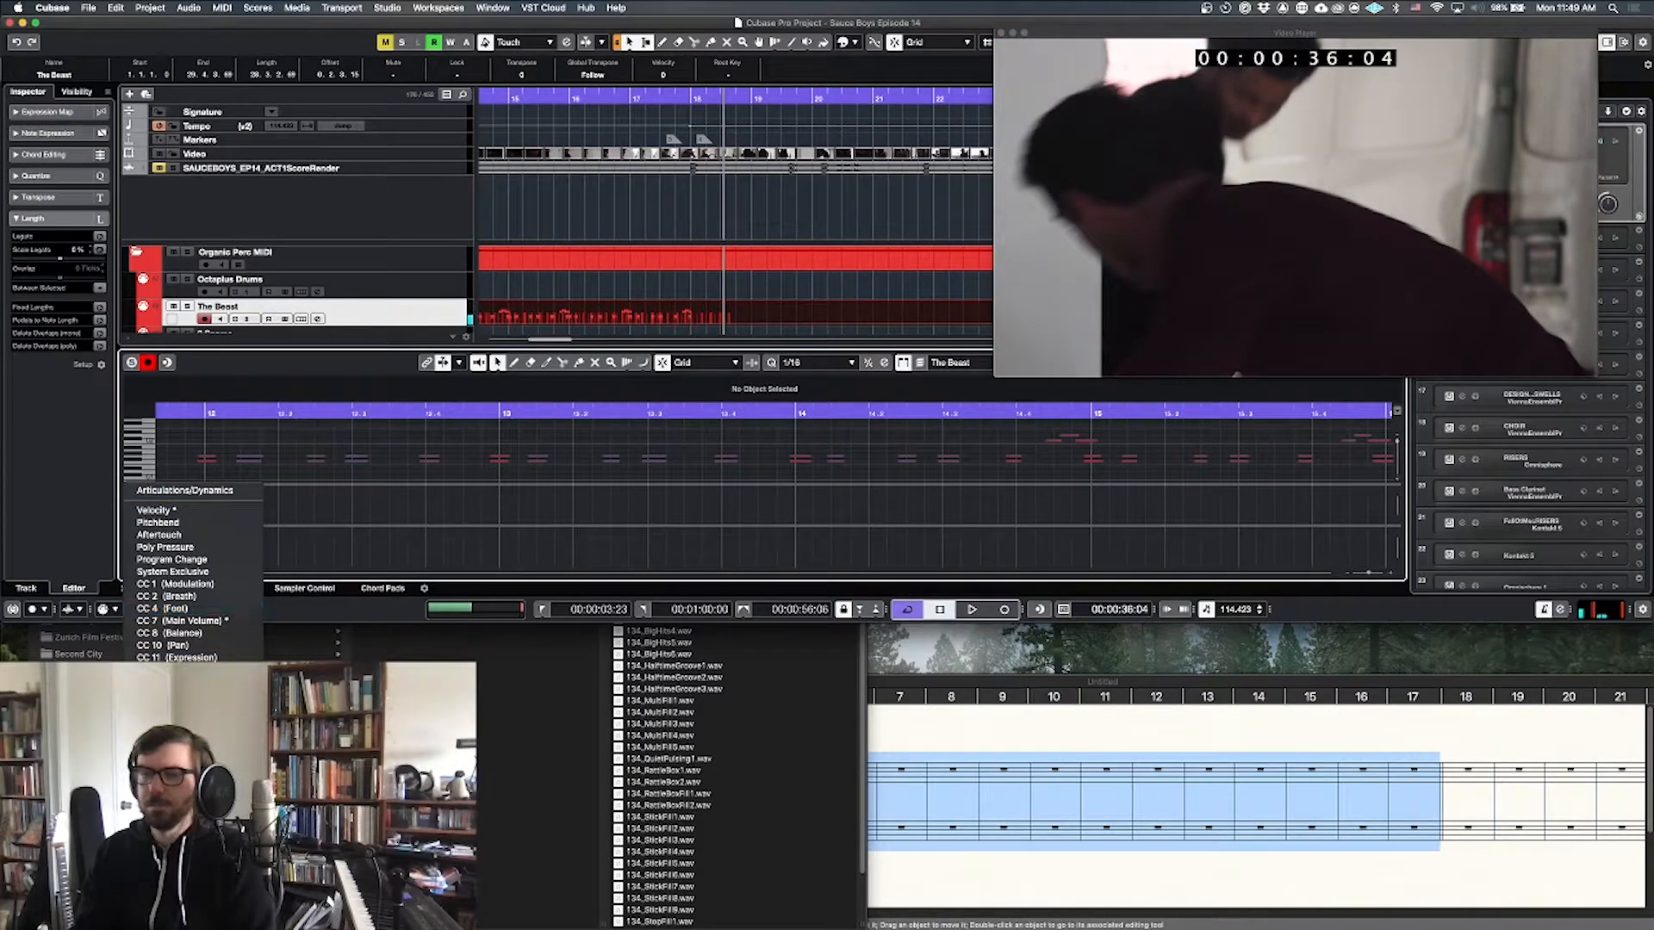
click(177, 732)
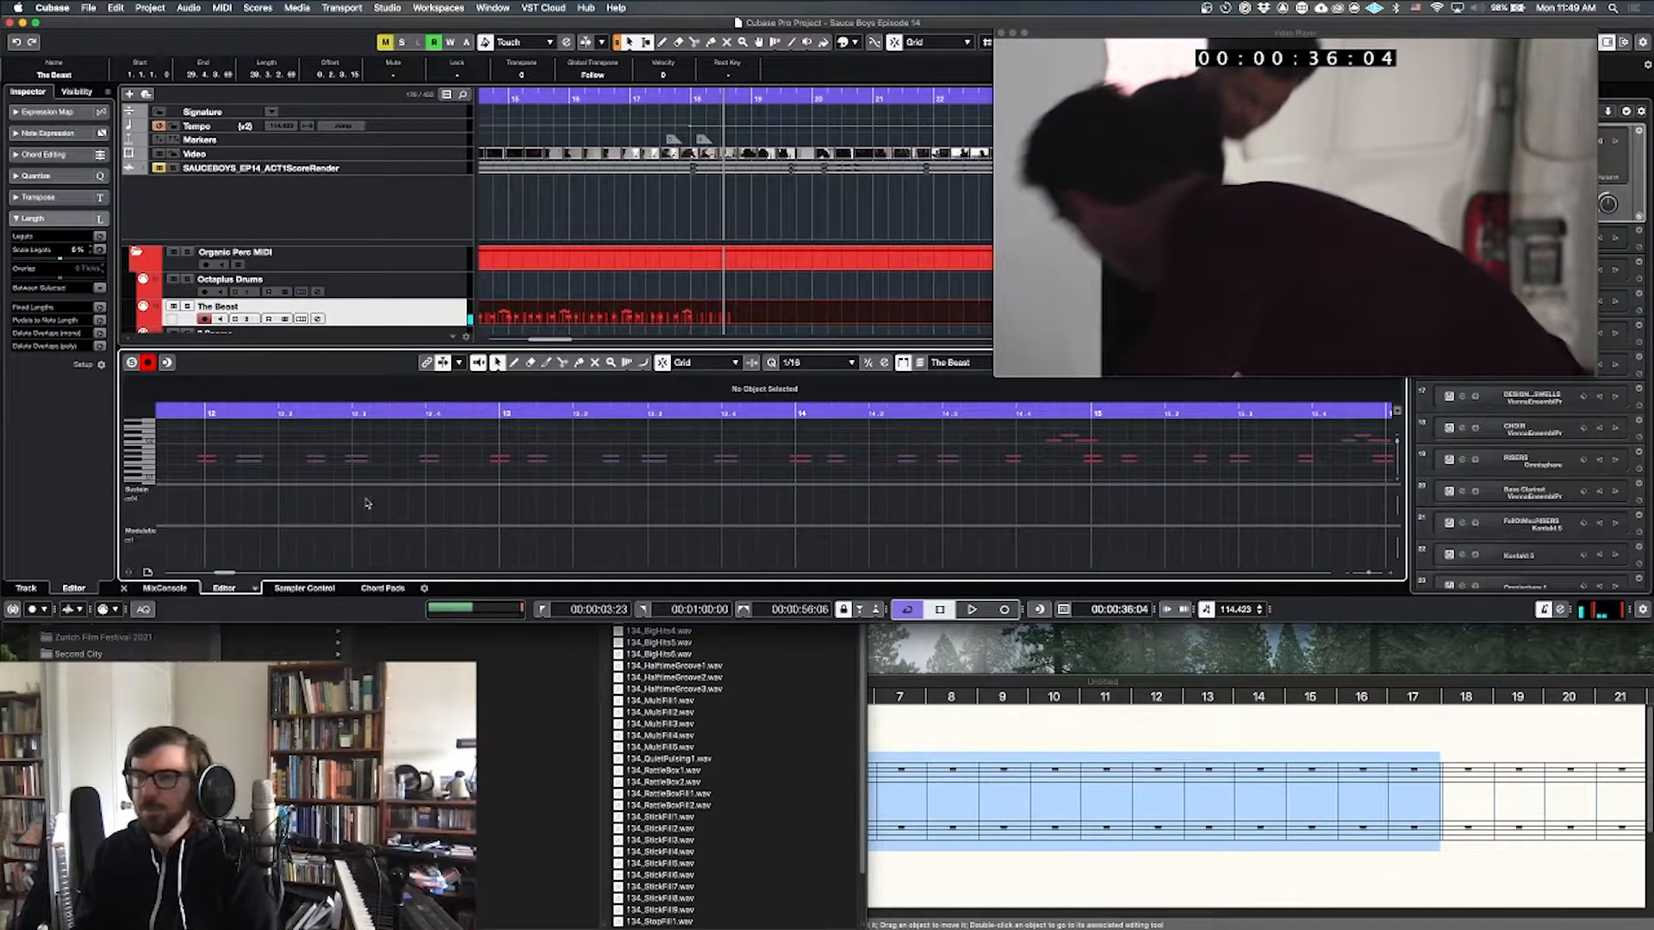
key(g)
key(g)
key(g)
key(g)
key(g)
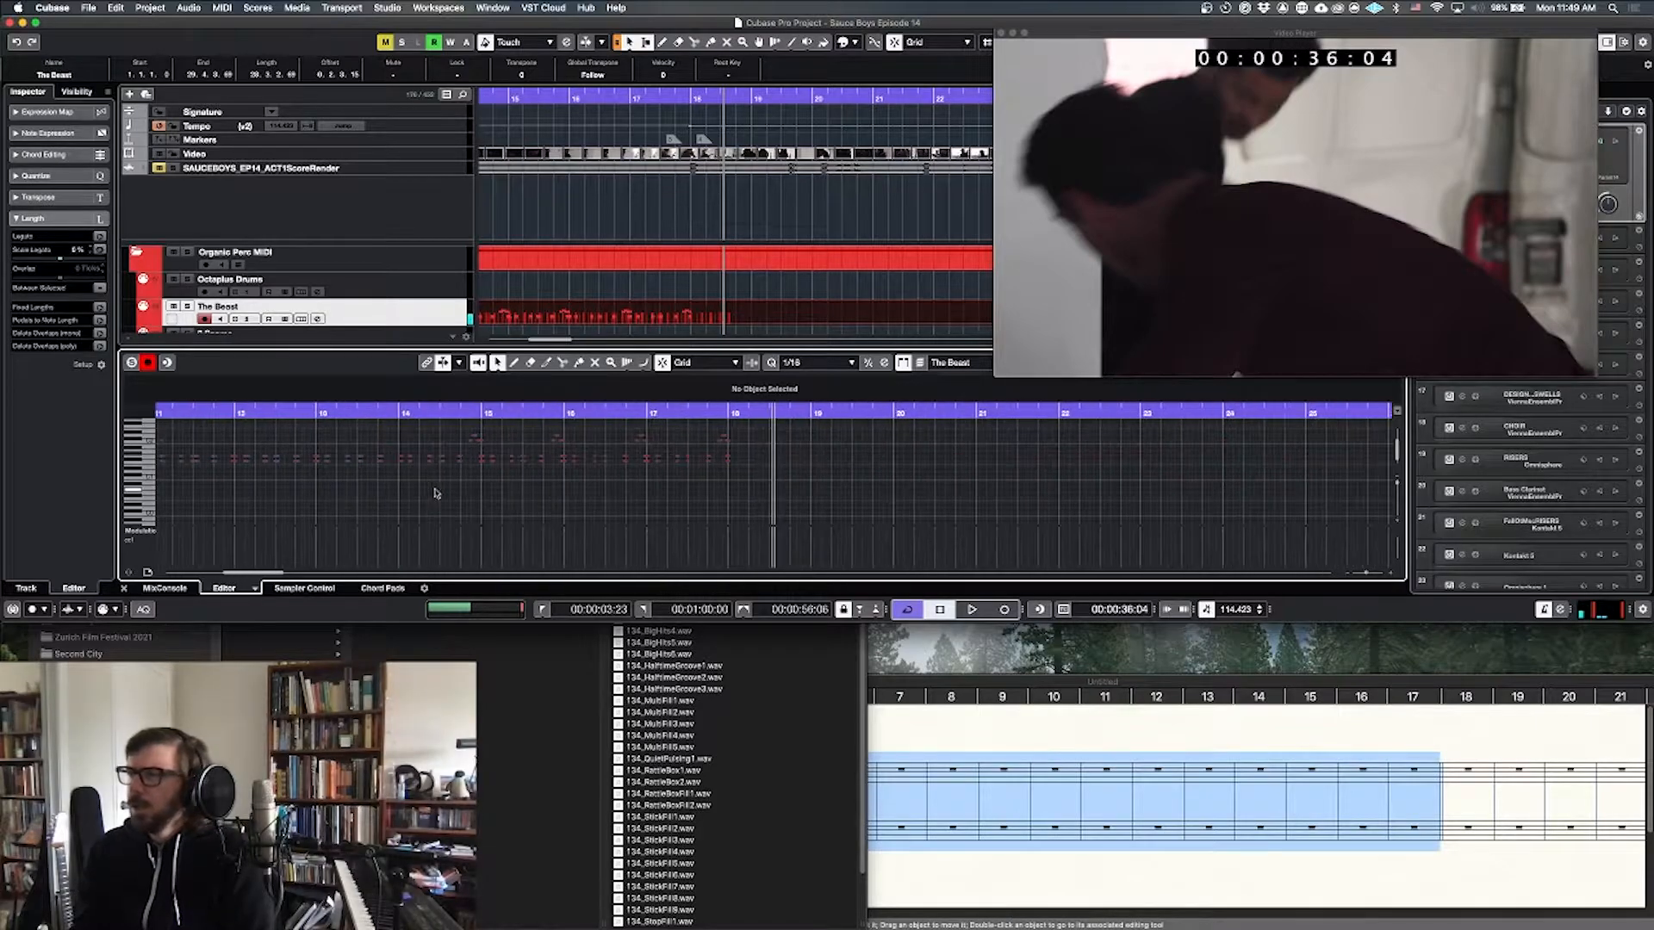
key(g)
key(g)
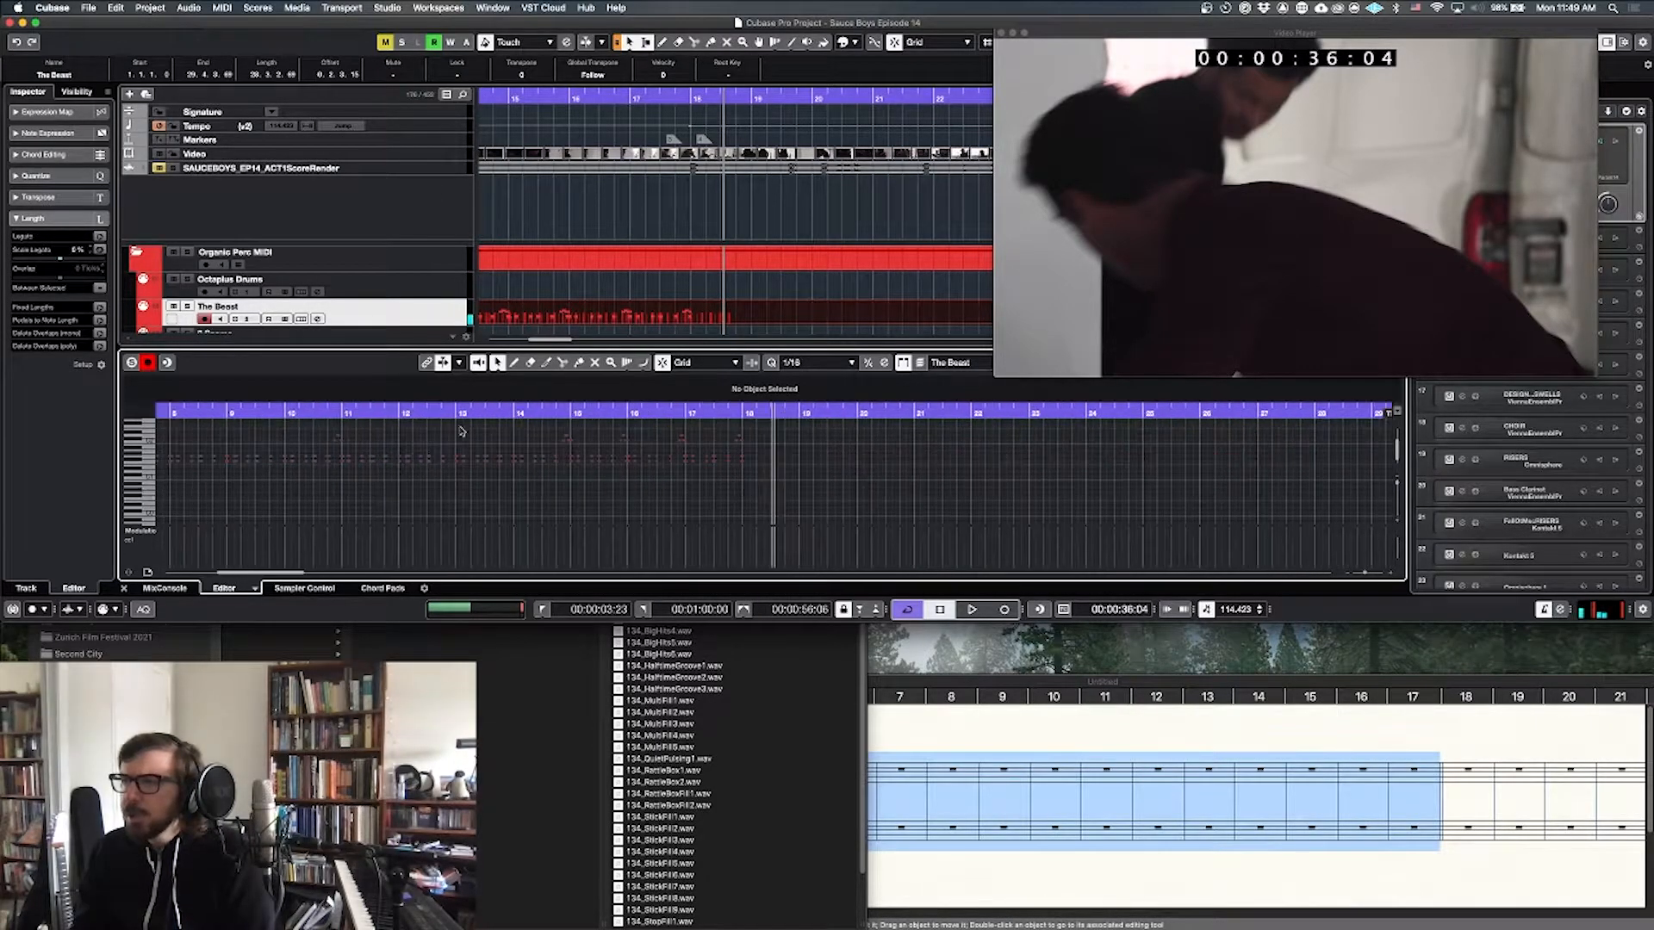
scroll(303, 444, left, 5)
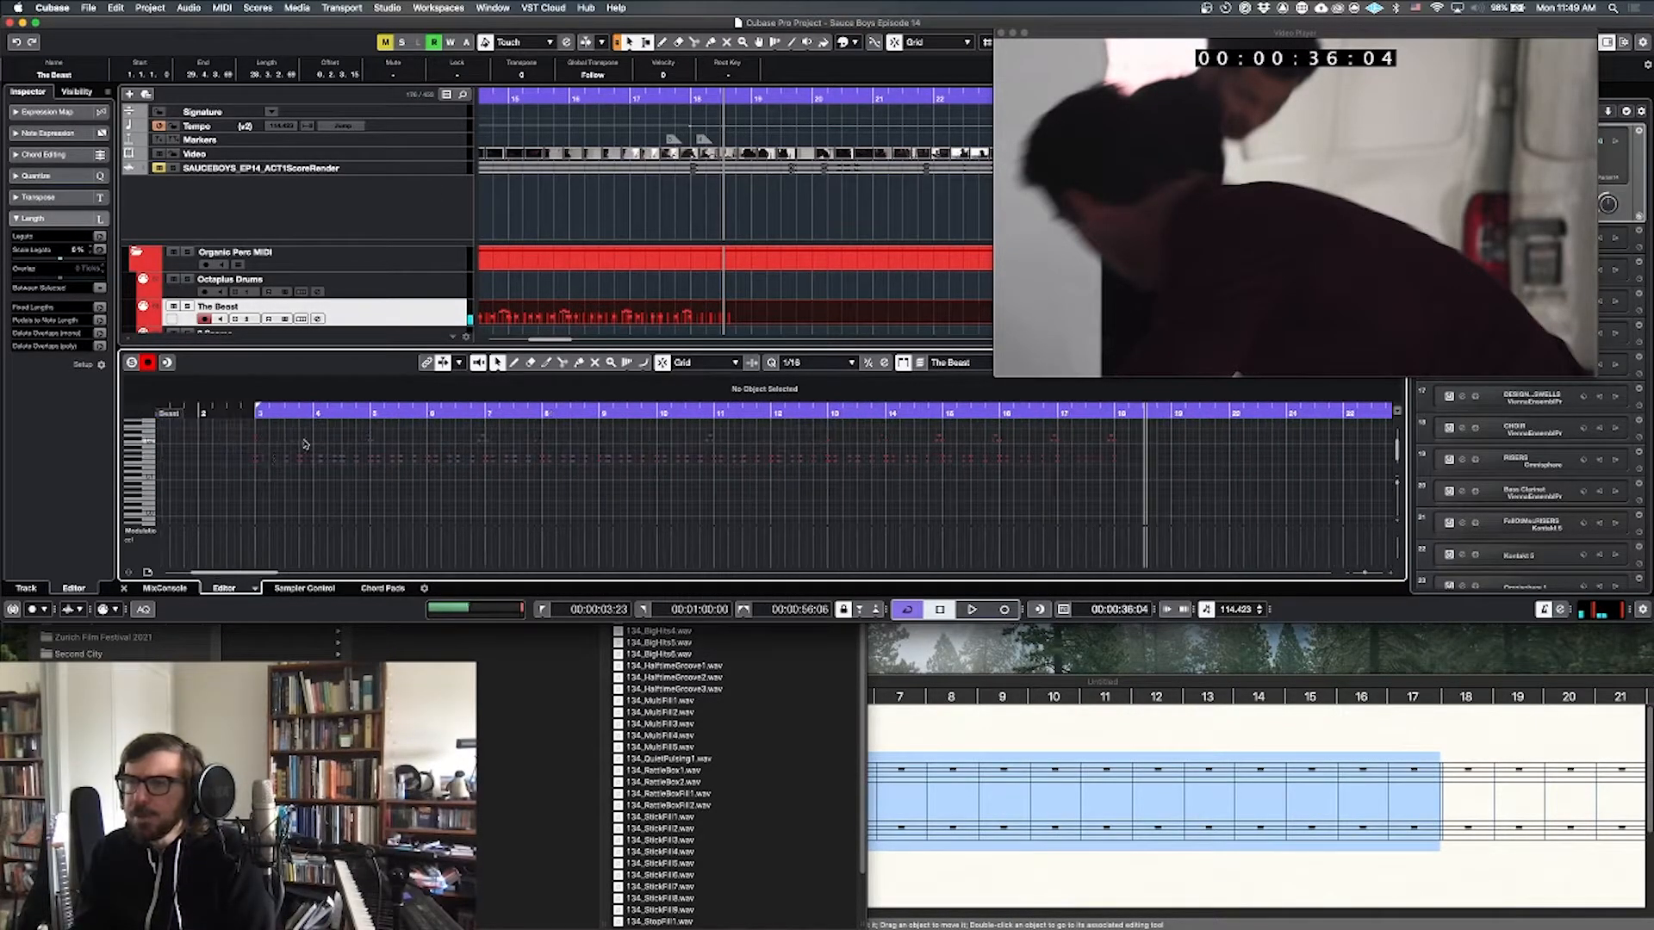
Step: Quantize all notes of The Beast take to 1/16 and check the notes around bar 18
key(super+a)
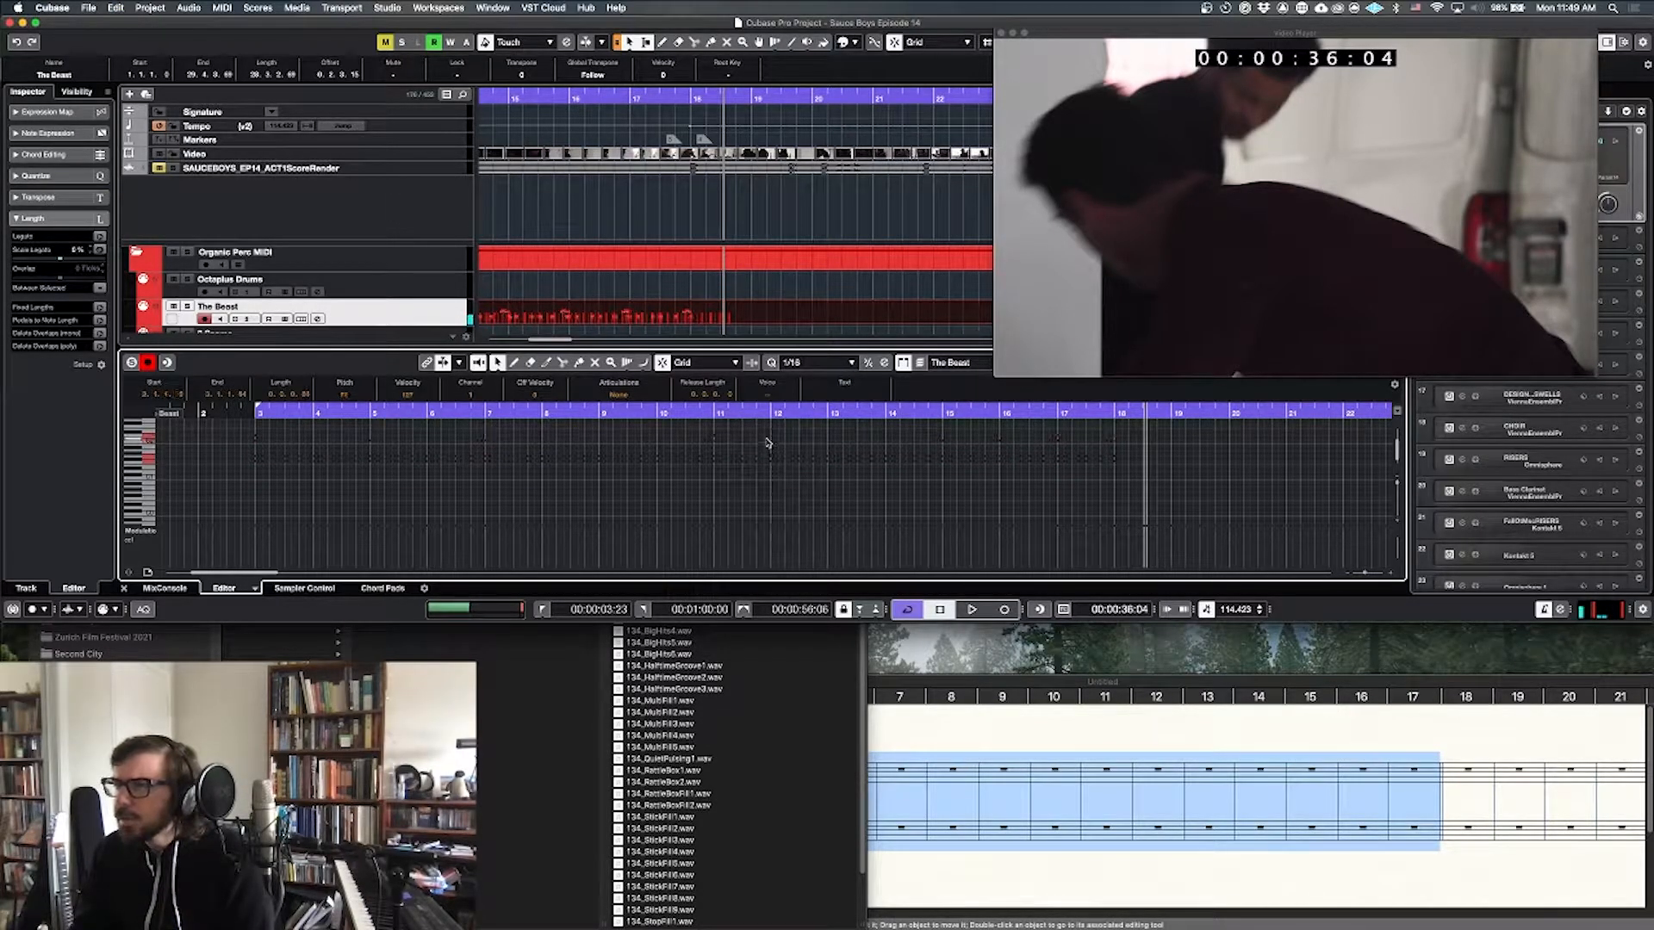
key(h)
key(h)
key(h)
key(h)
key(h)
key(h)
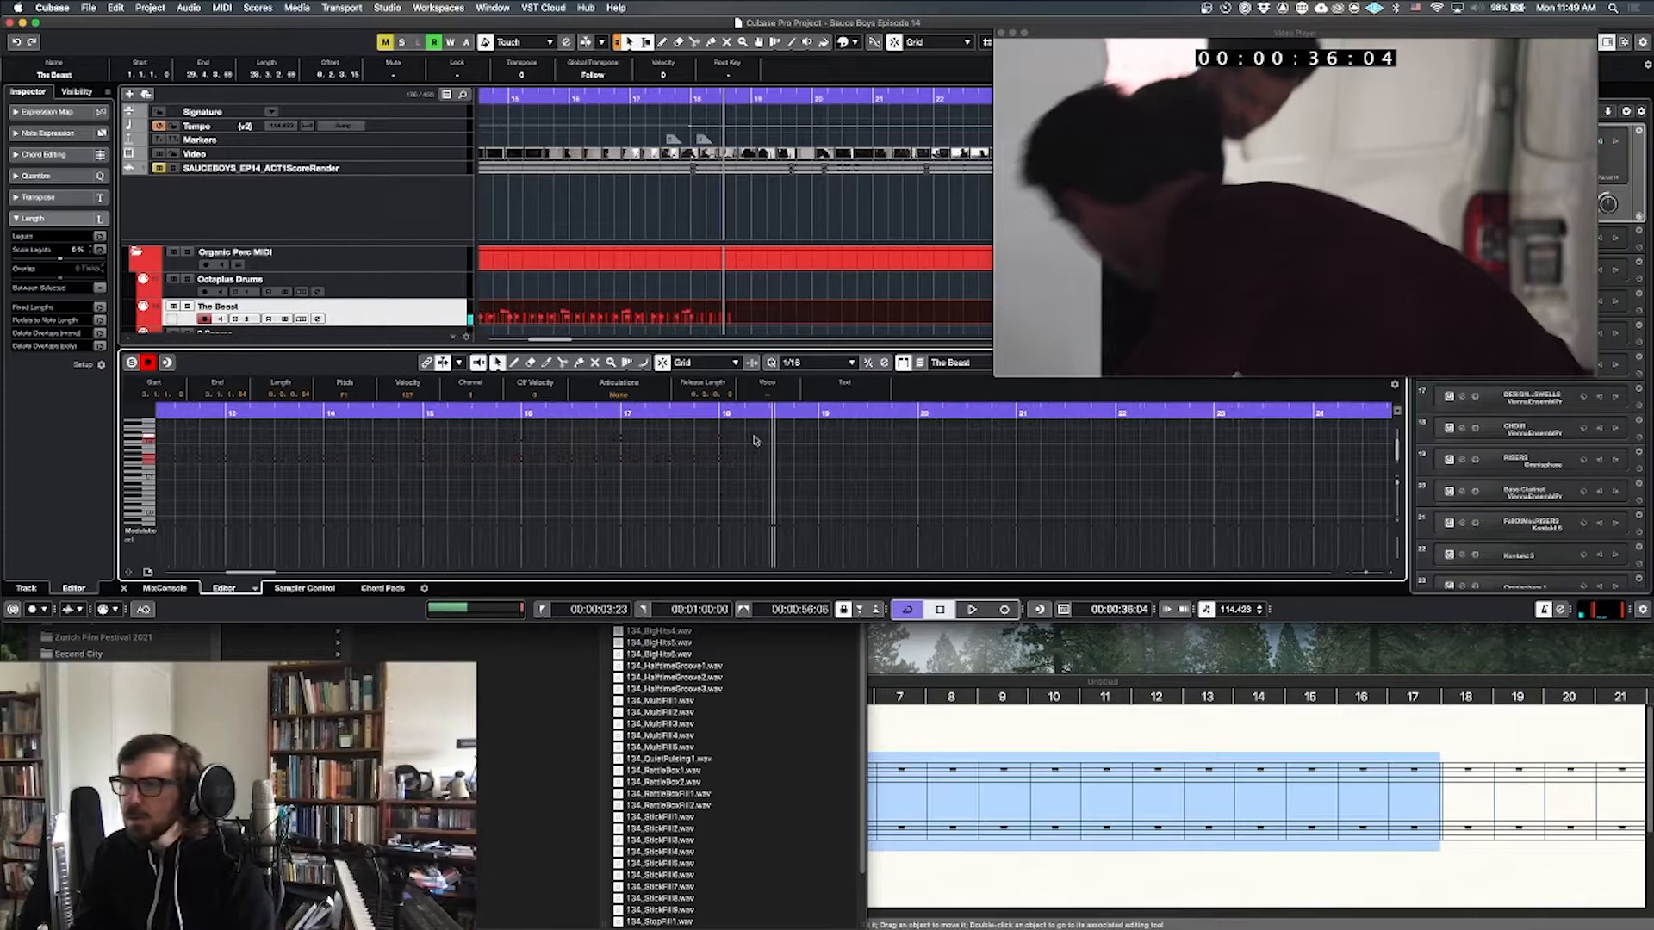
click(699, 444)
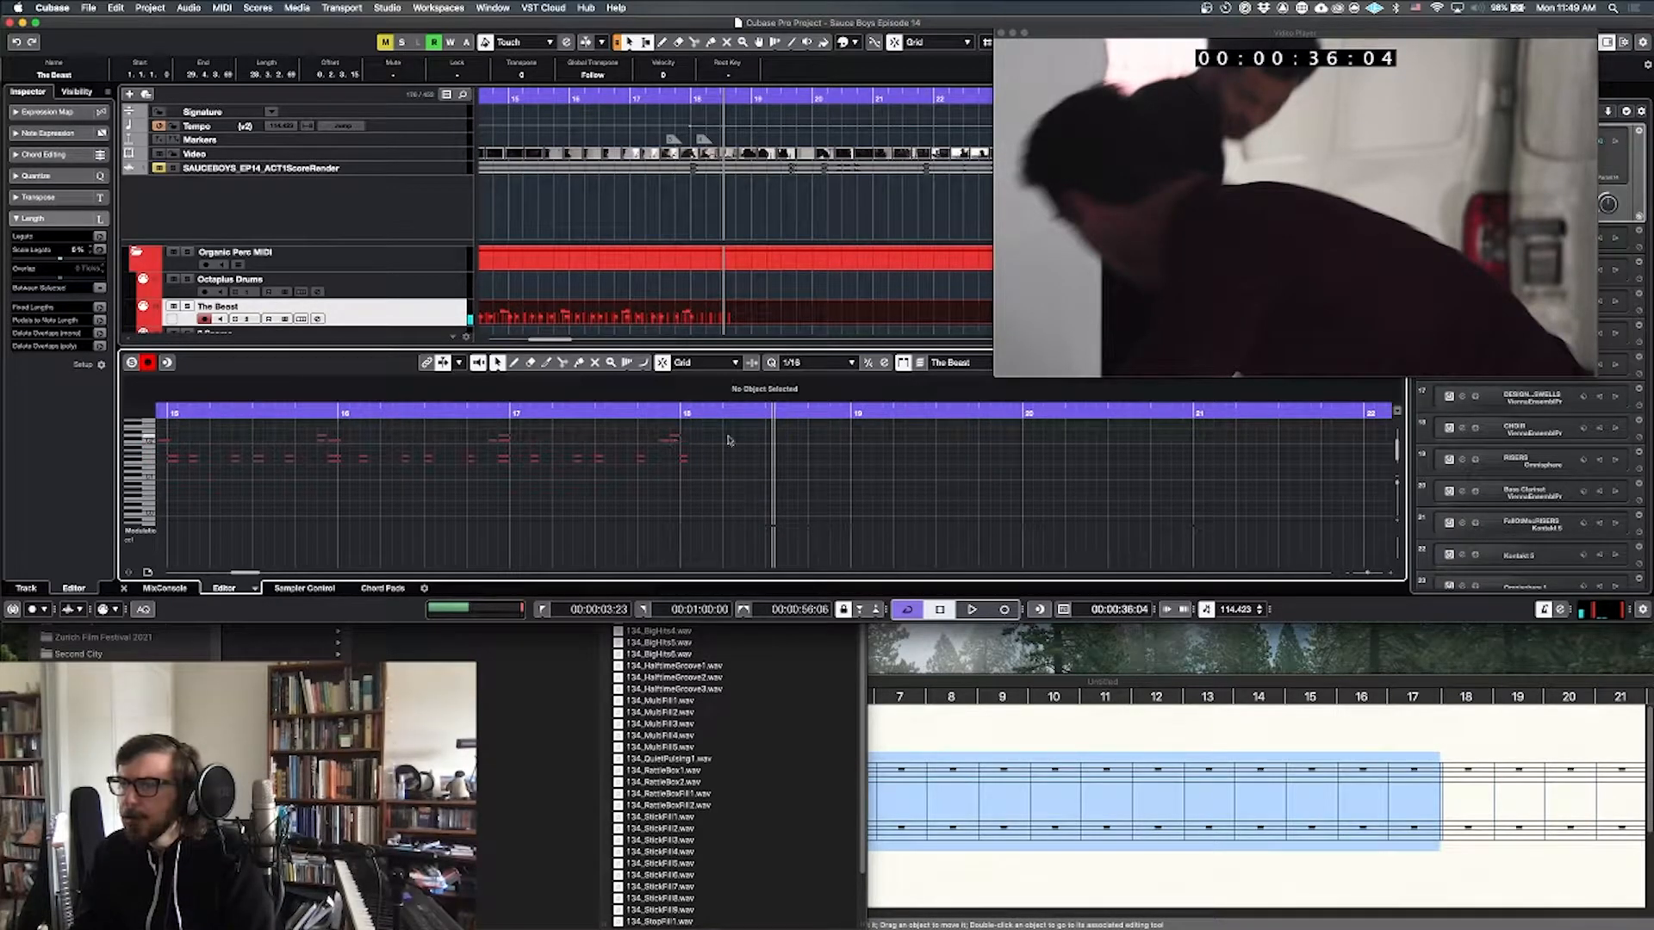
click(676, 440)
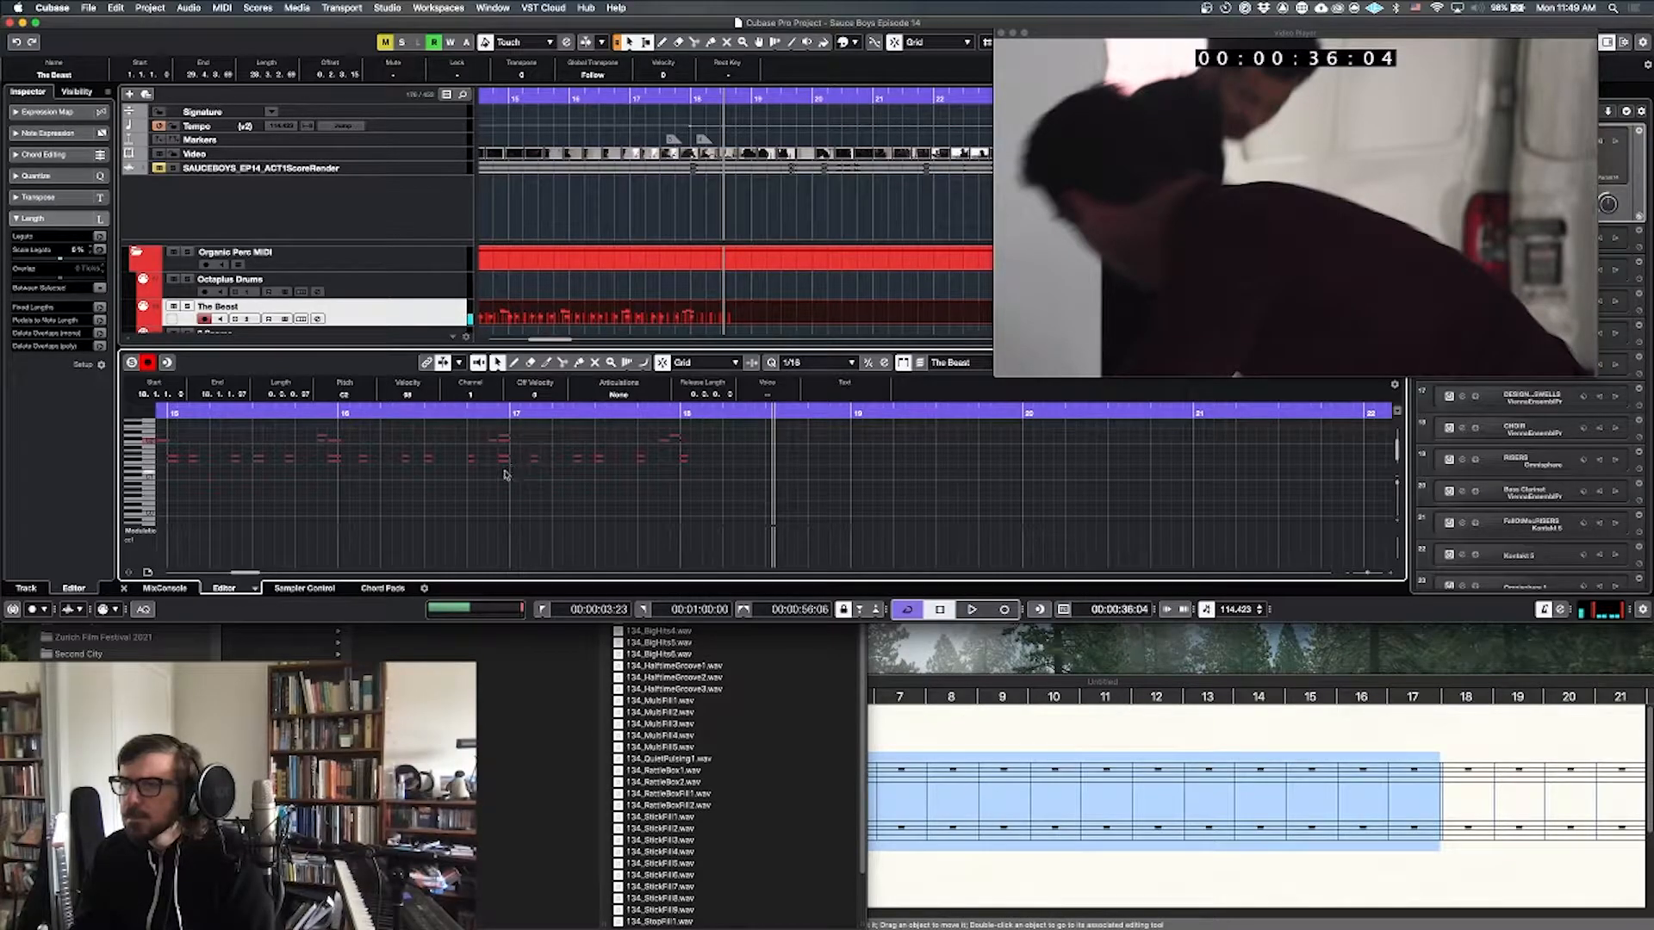
Step: Show the Velocity lane and raise the velocities of the notes from mid bar 3 through bar 4
key(space)
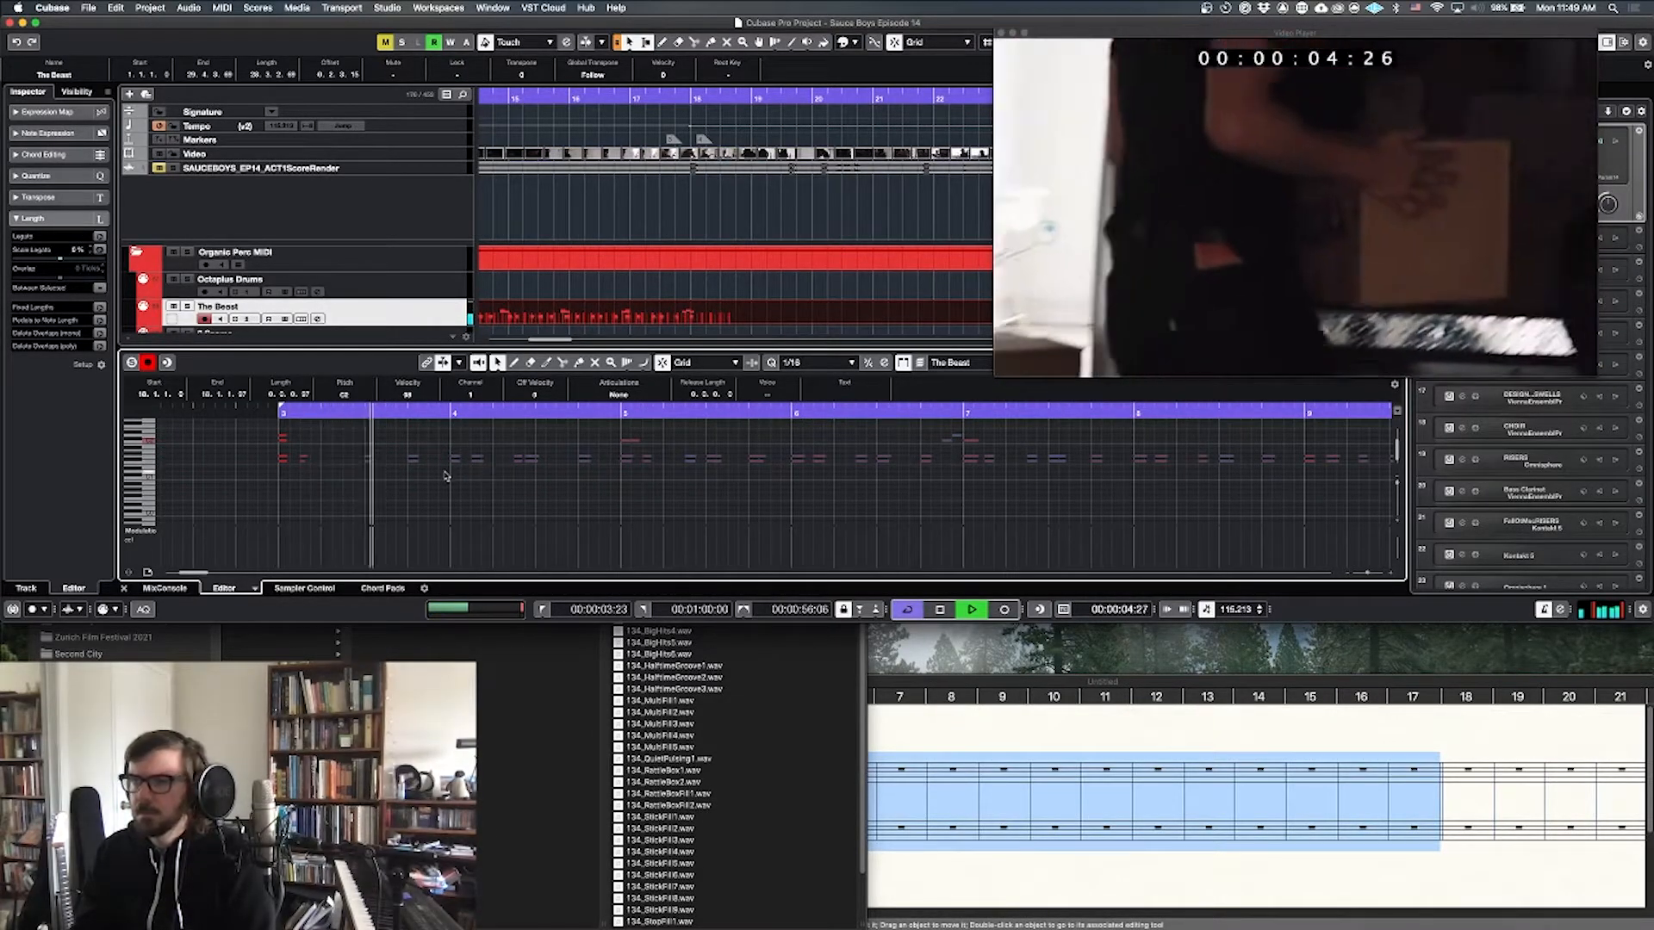
key(space)
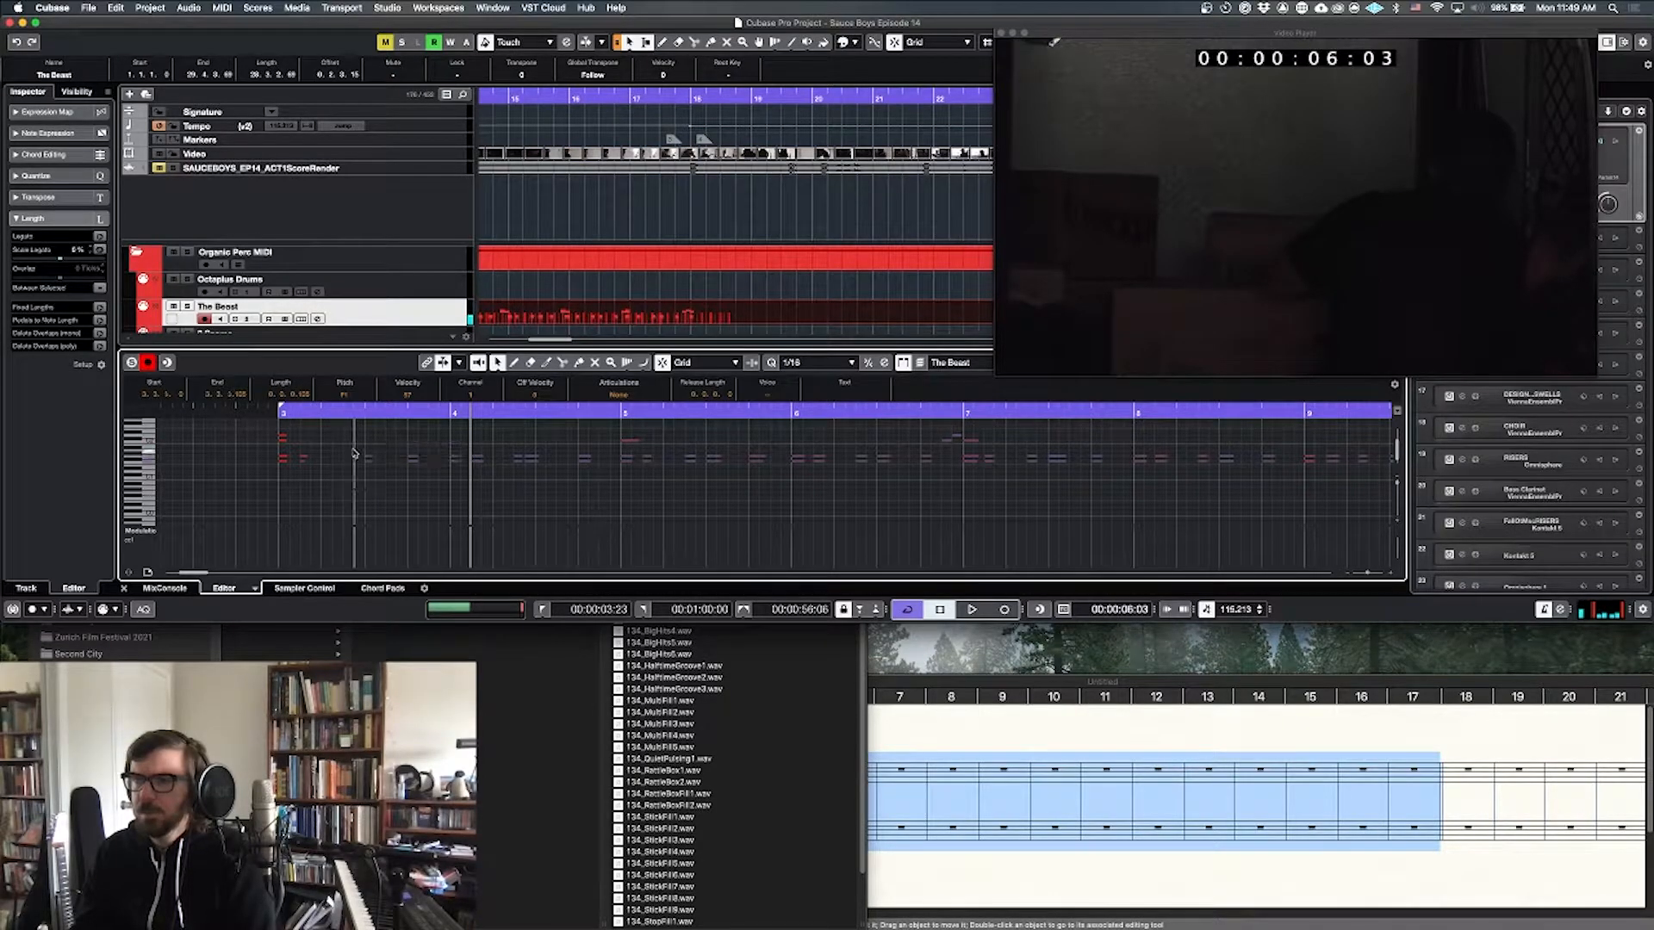
drag(343, 442, 594, 483)
key(Delete)
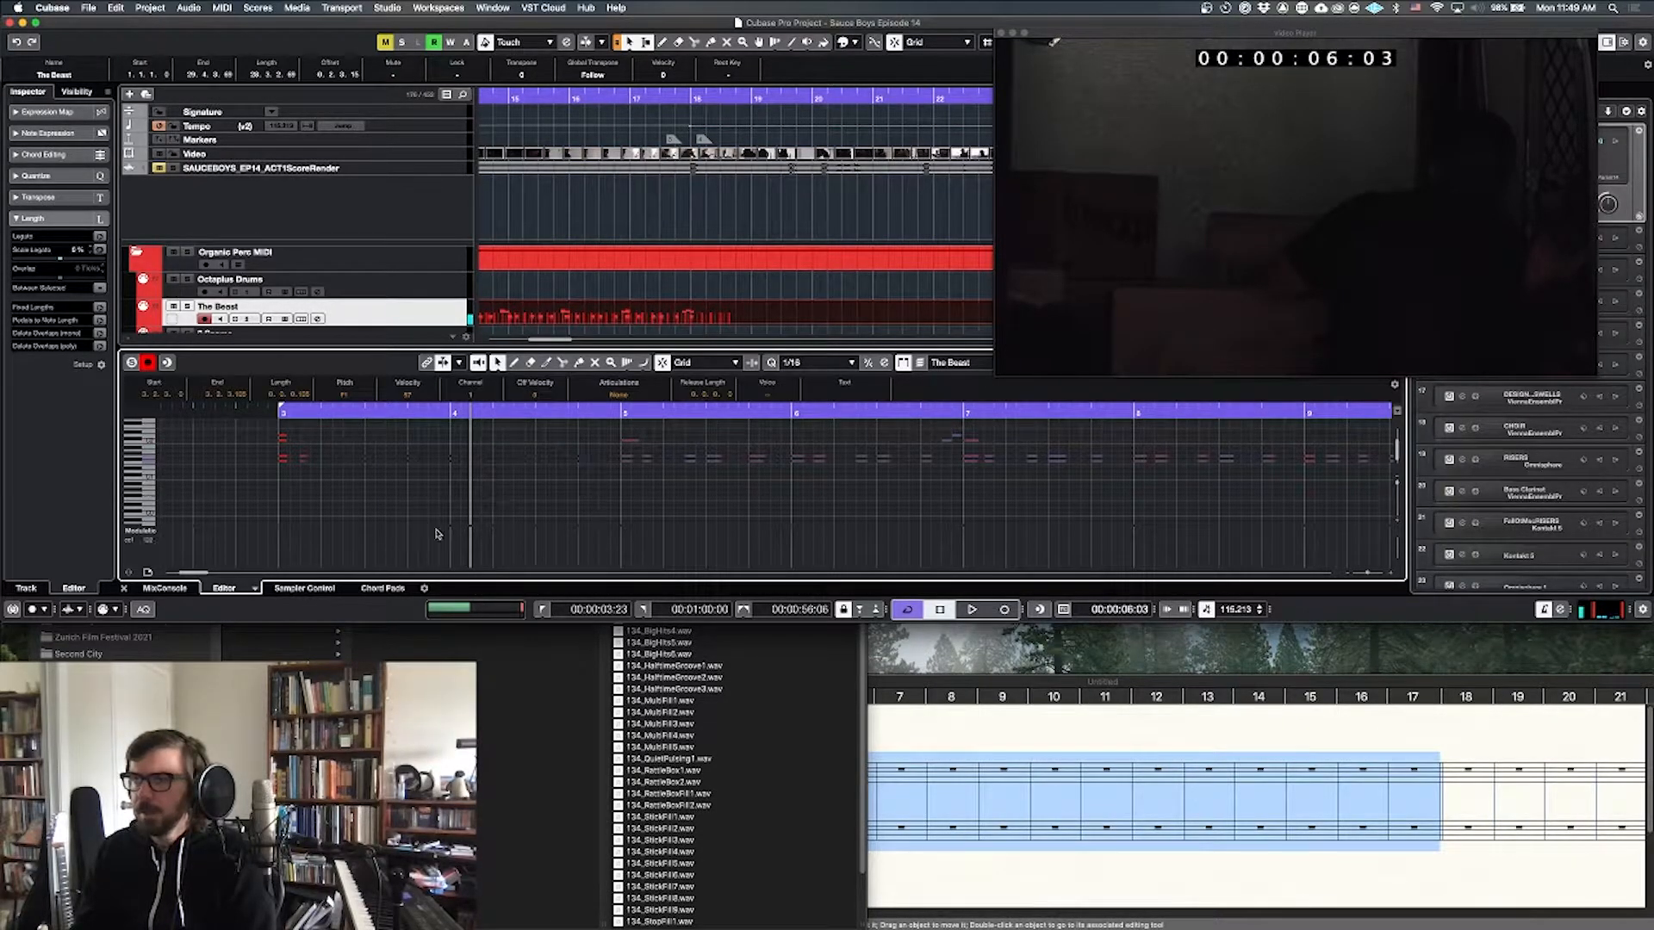
click(140, 531)
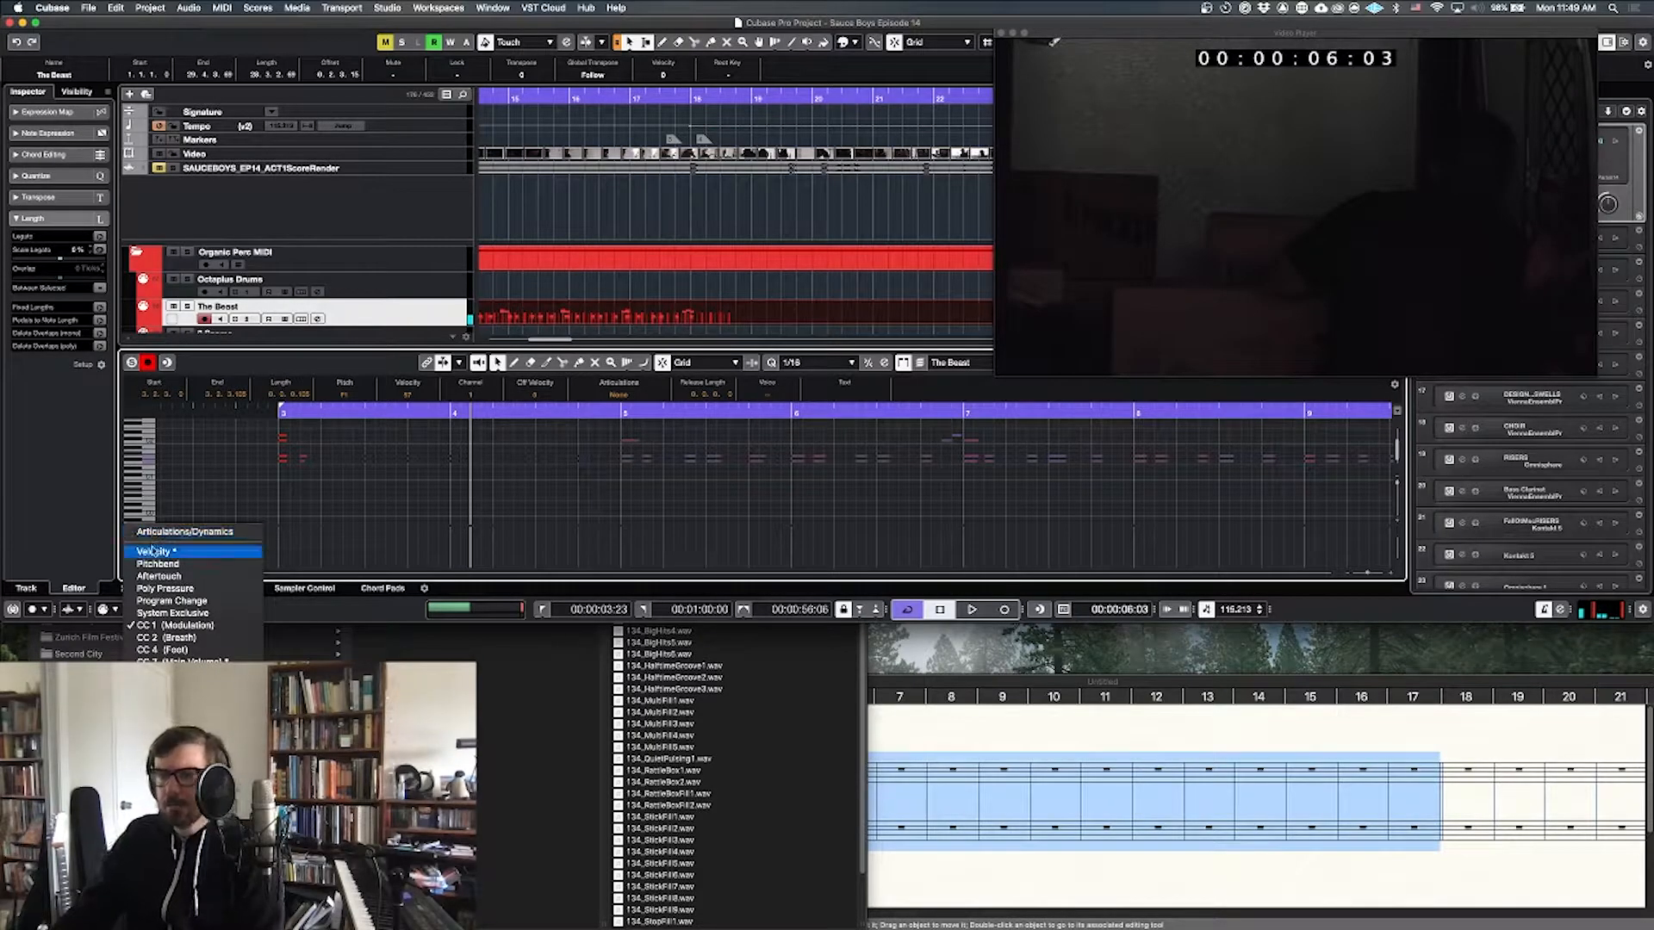
click(157, 551)
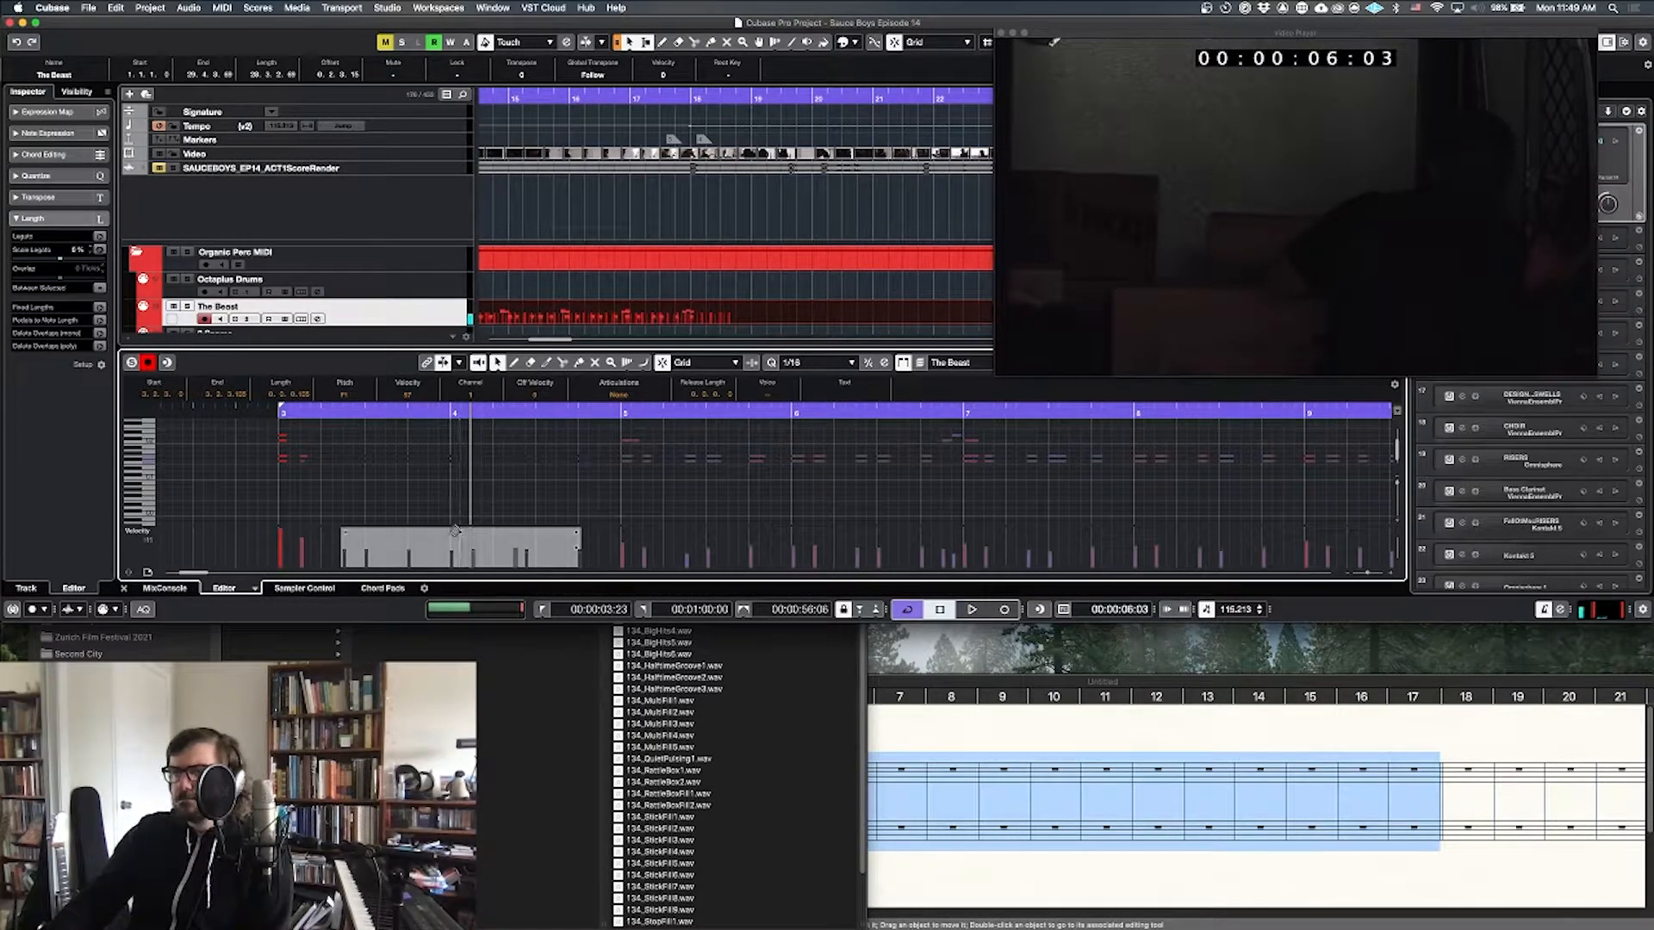
key(space)
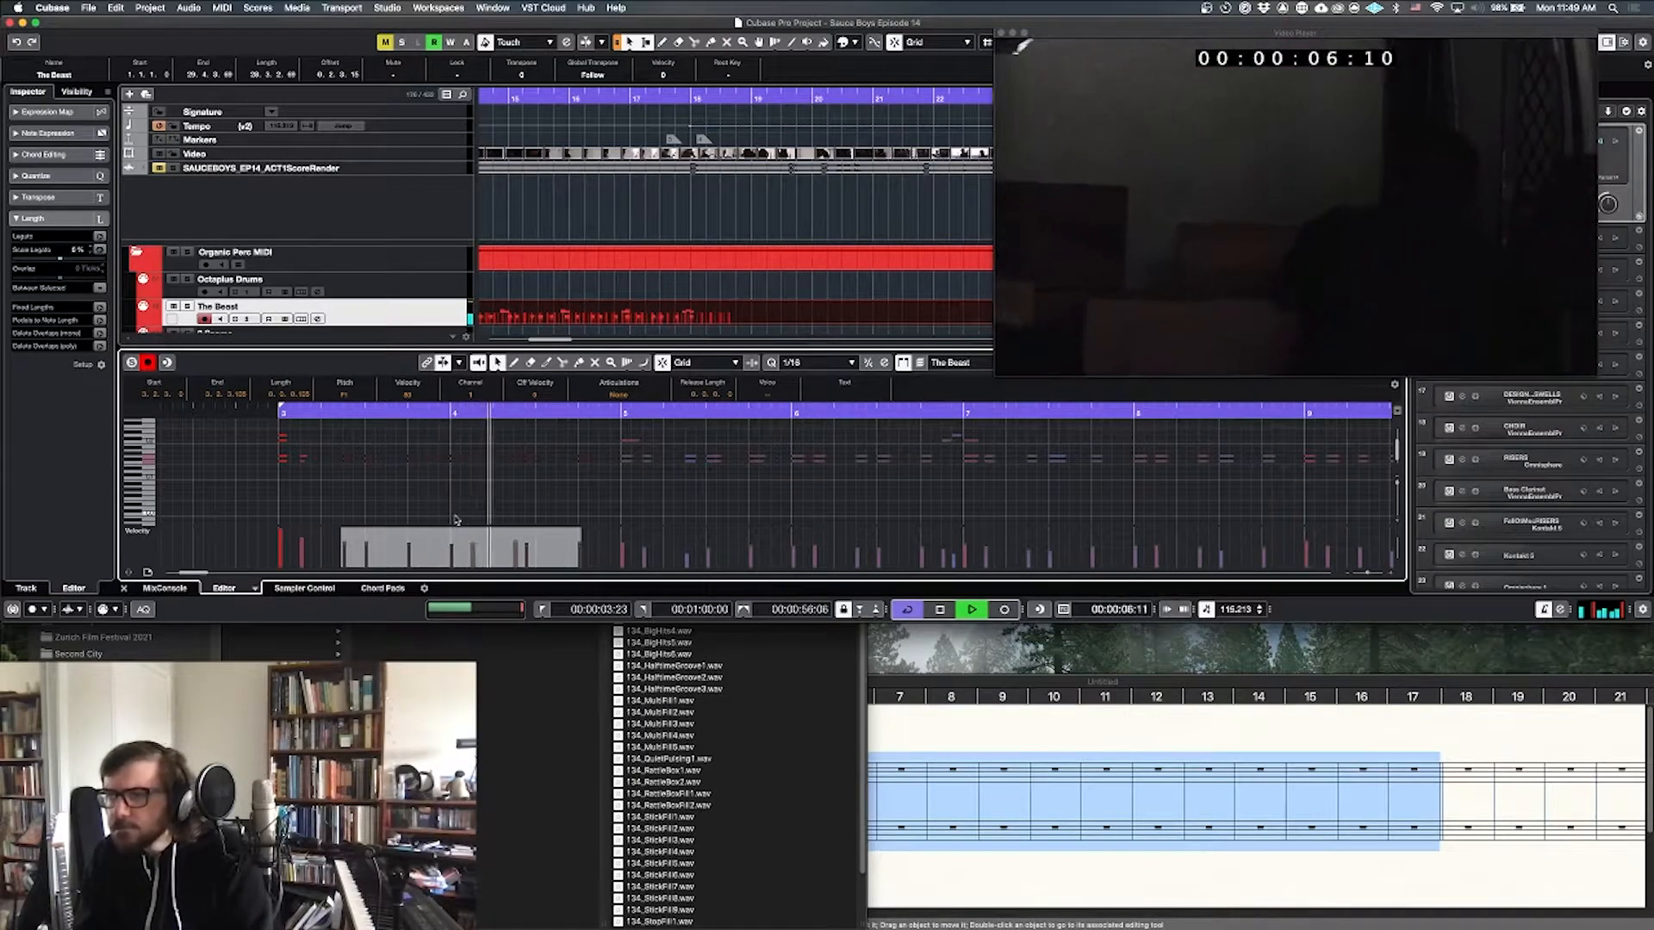
Step: Move the note at 4.2.4 one sixteenth later to 4.3.1 during playback, then stop the transport
click(531, 459)
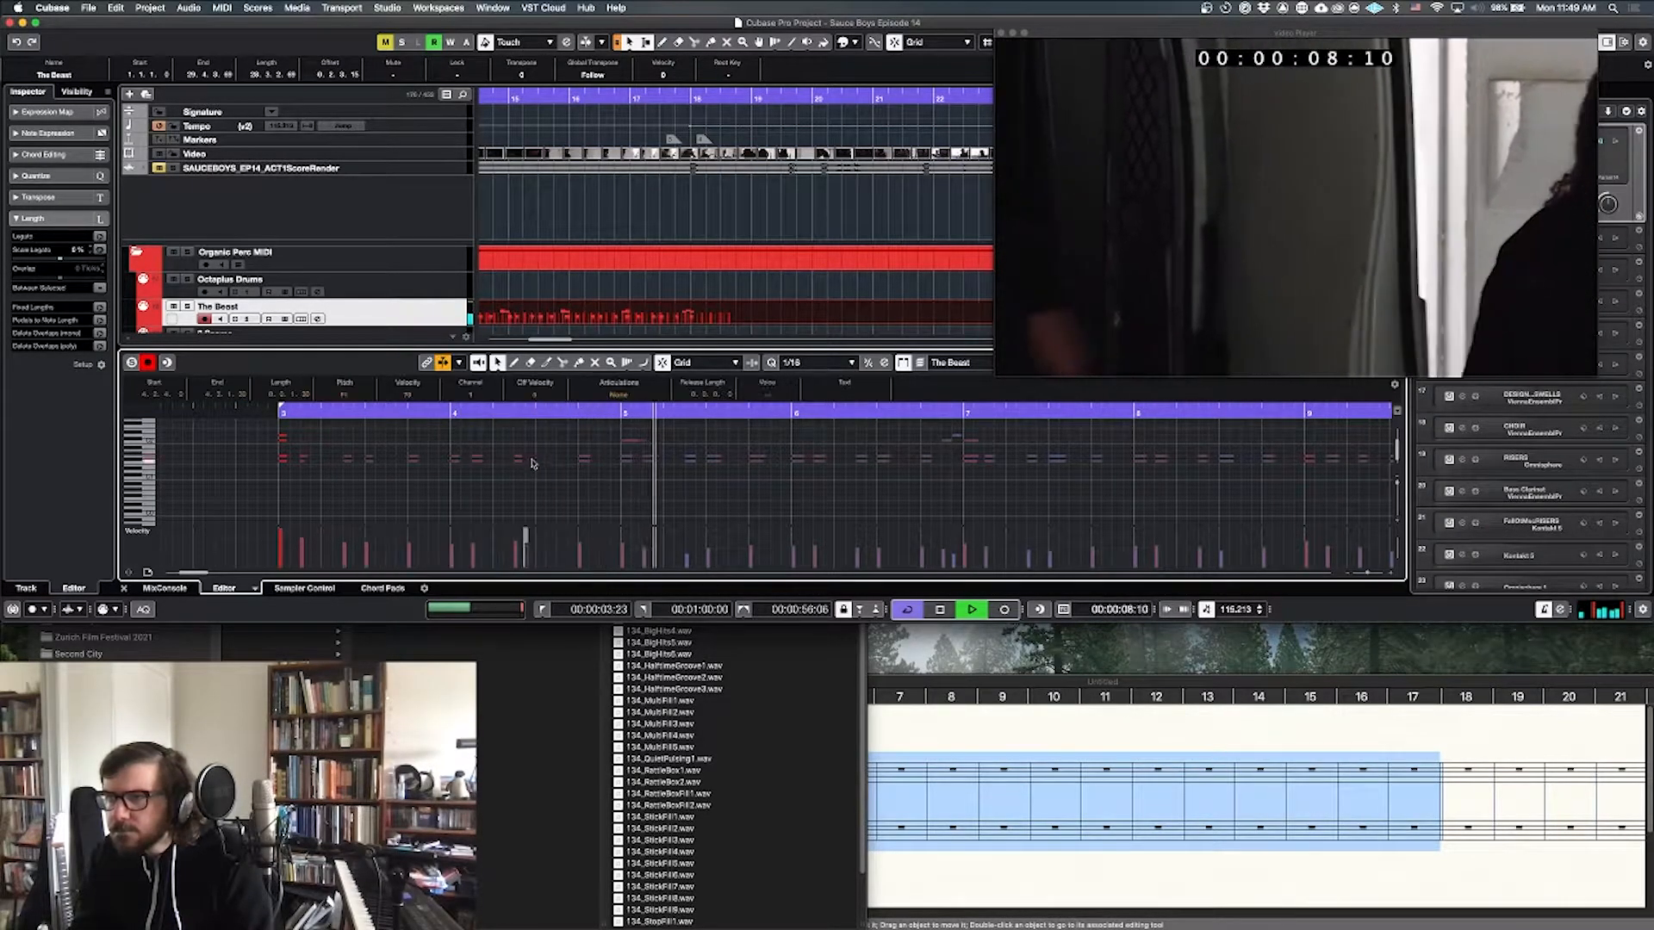
drag(540, 461, 548, 460)
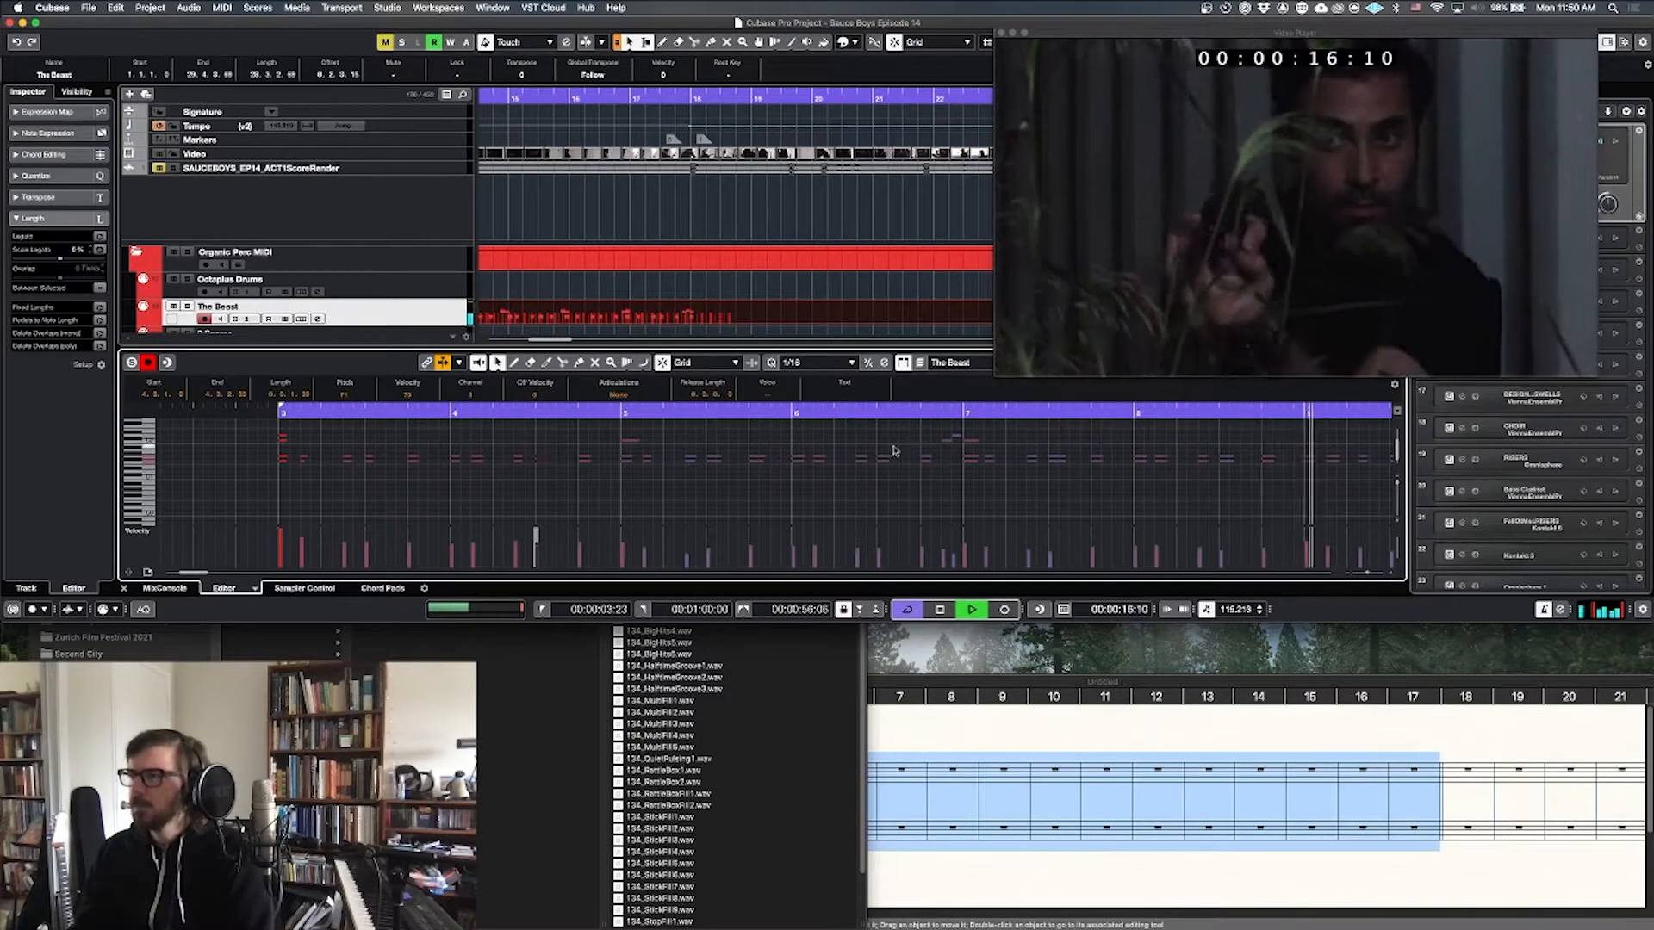
key(space)
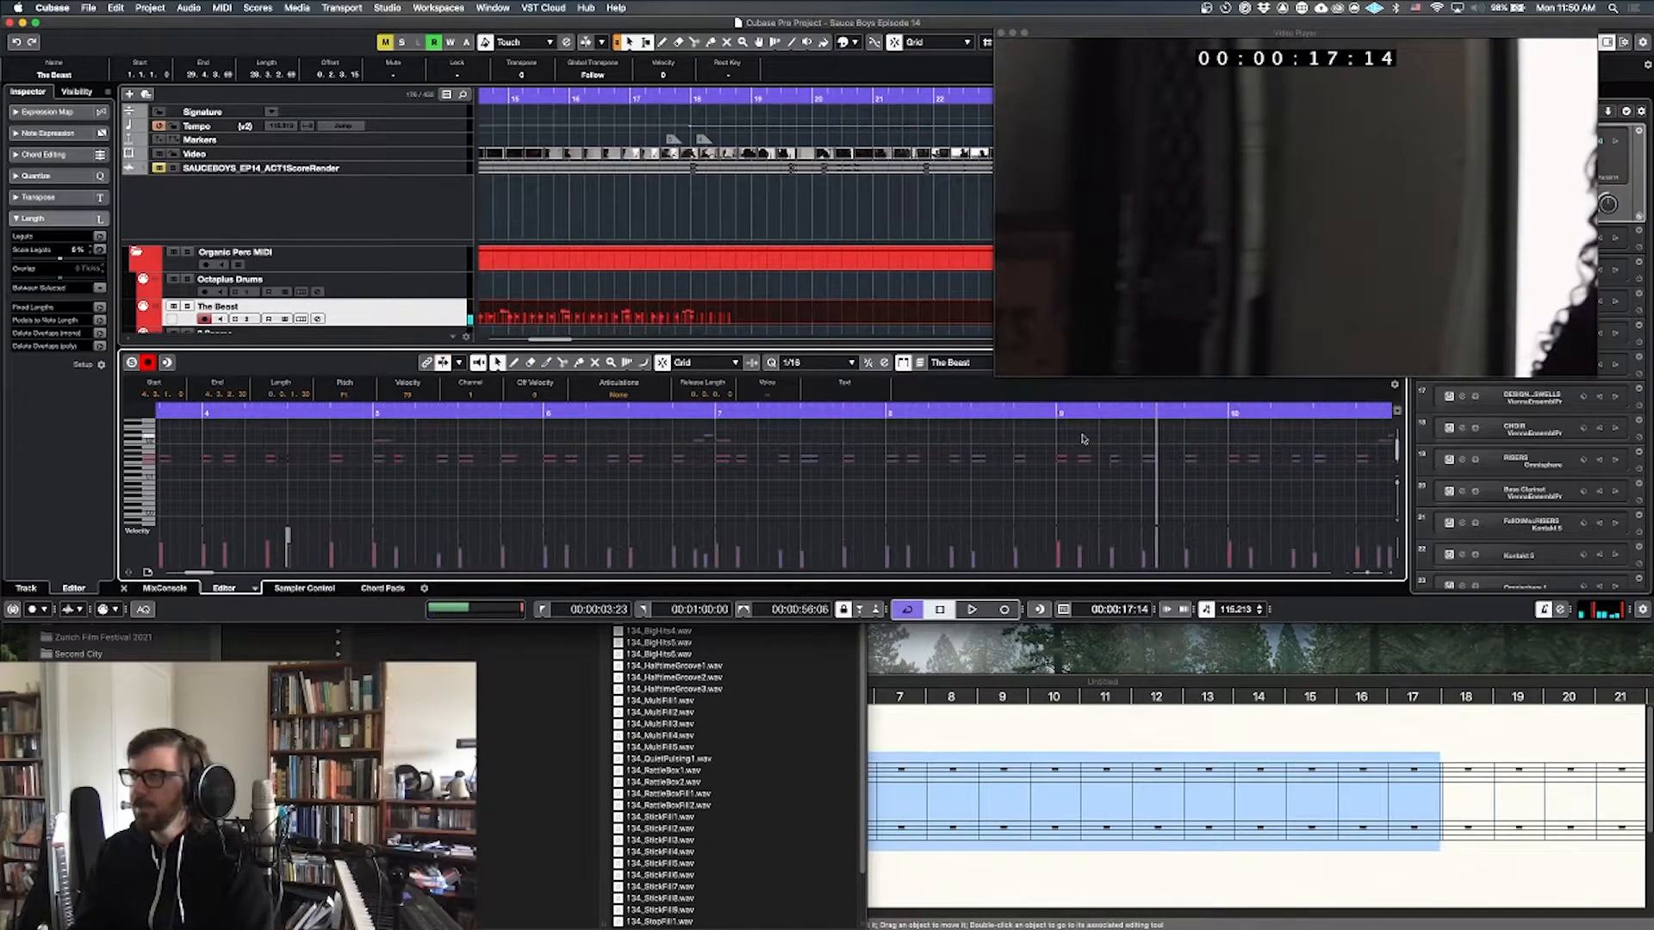
Step: Replay the passage from bar 7 and move the G1 note at 9.2.2 one sixteenth later to 9.2.3
scroll(1059, 440, right, 3)
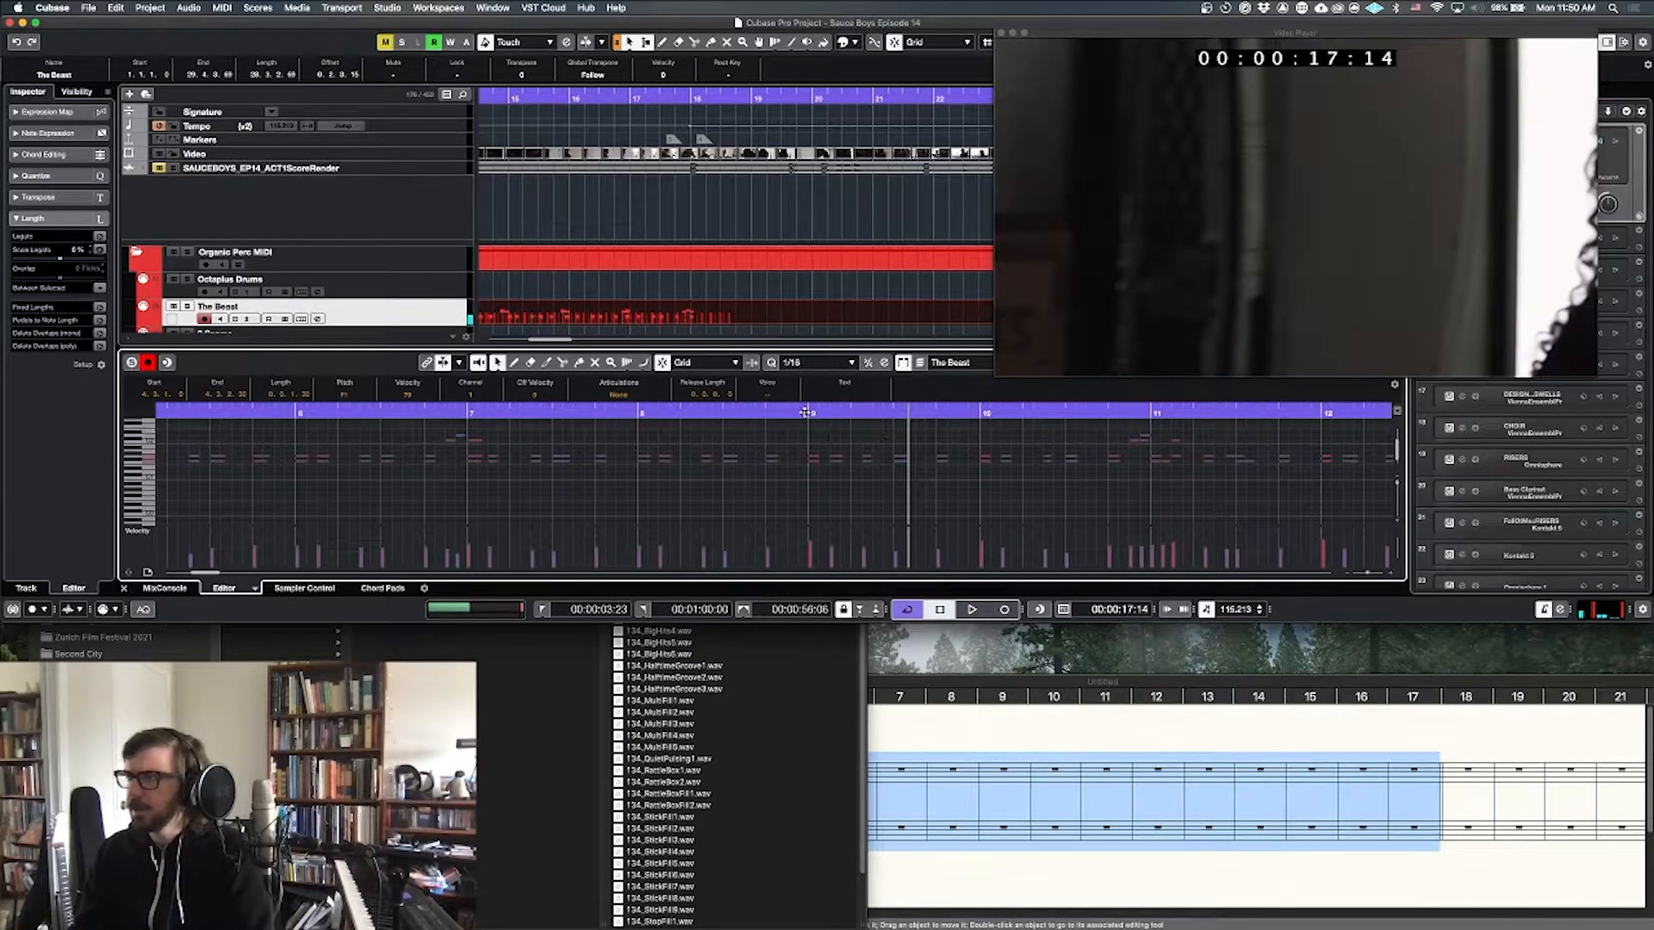
click(464, 417)
key(space)
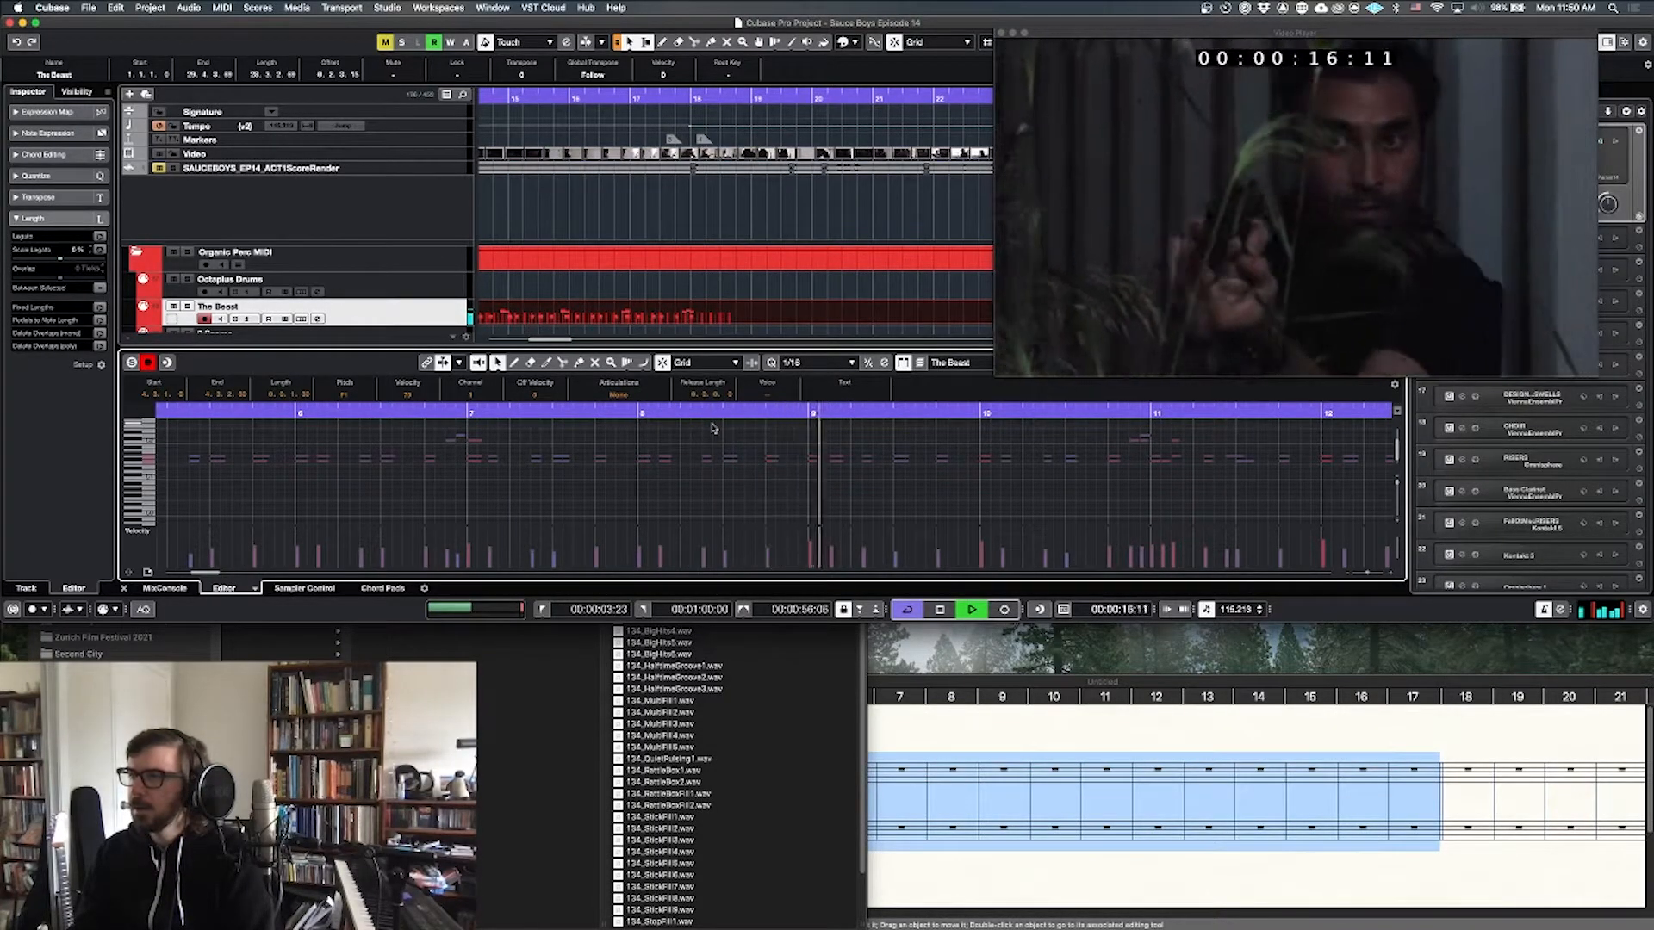
key(space)
drag(857, 440, 868, 465)
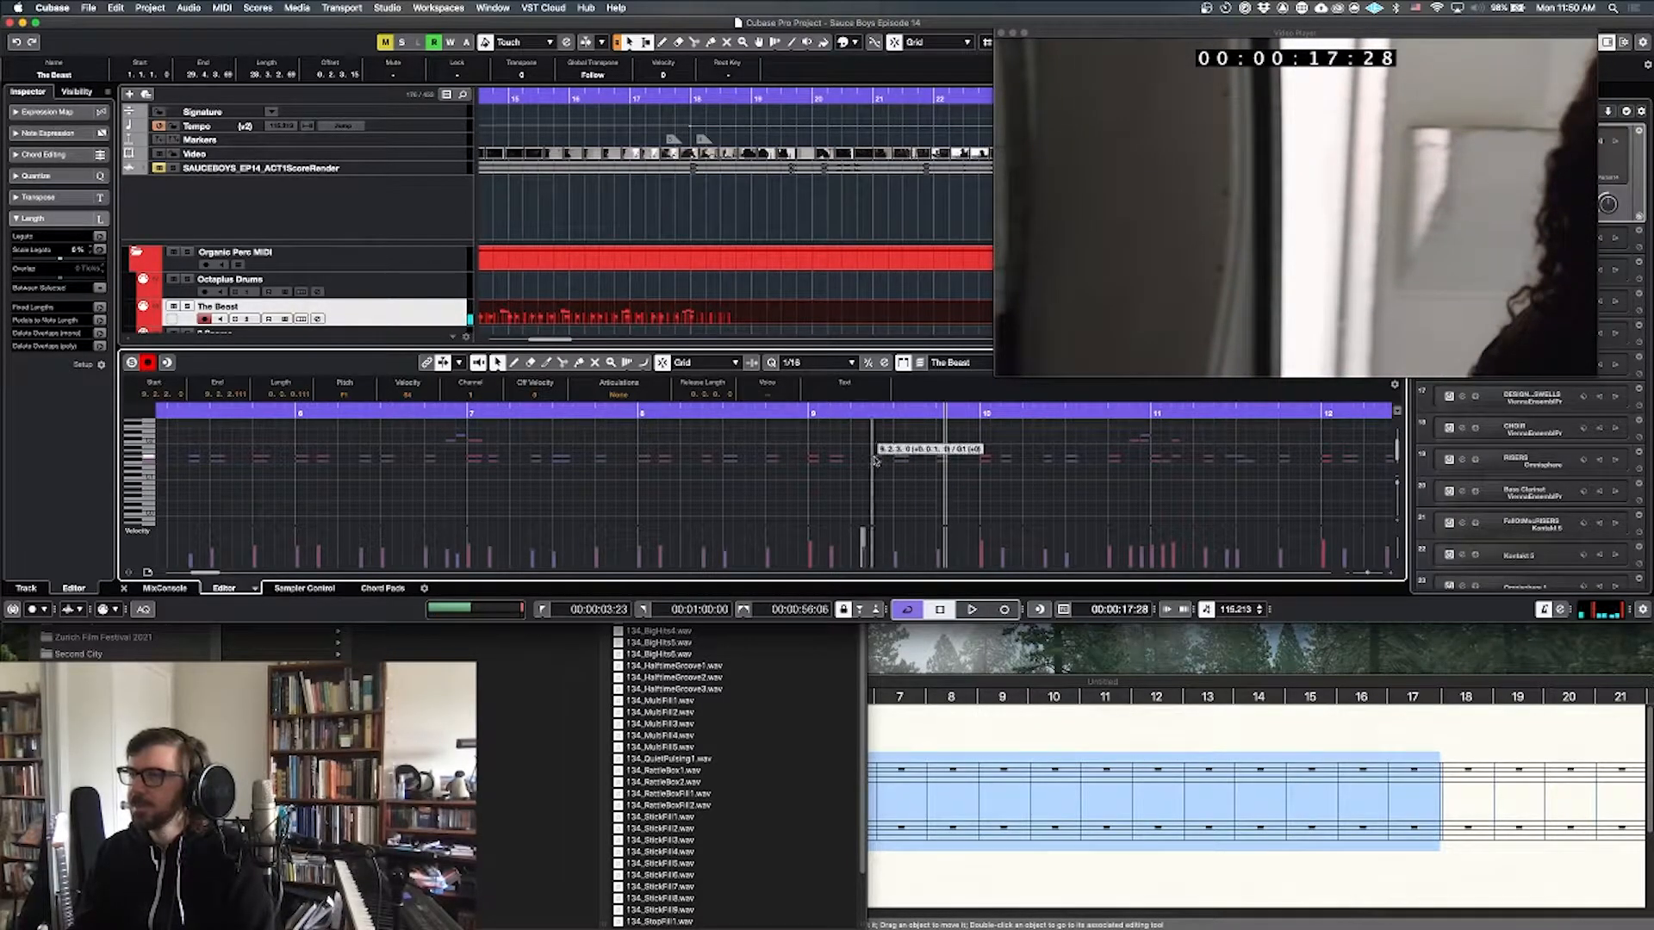
Step: Replay from bar 8 through bar 11, stop, and move the C2 note at 10.4.4 one sixteenth later to 11.1.1
click(637, 410)
key(space)
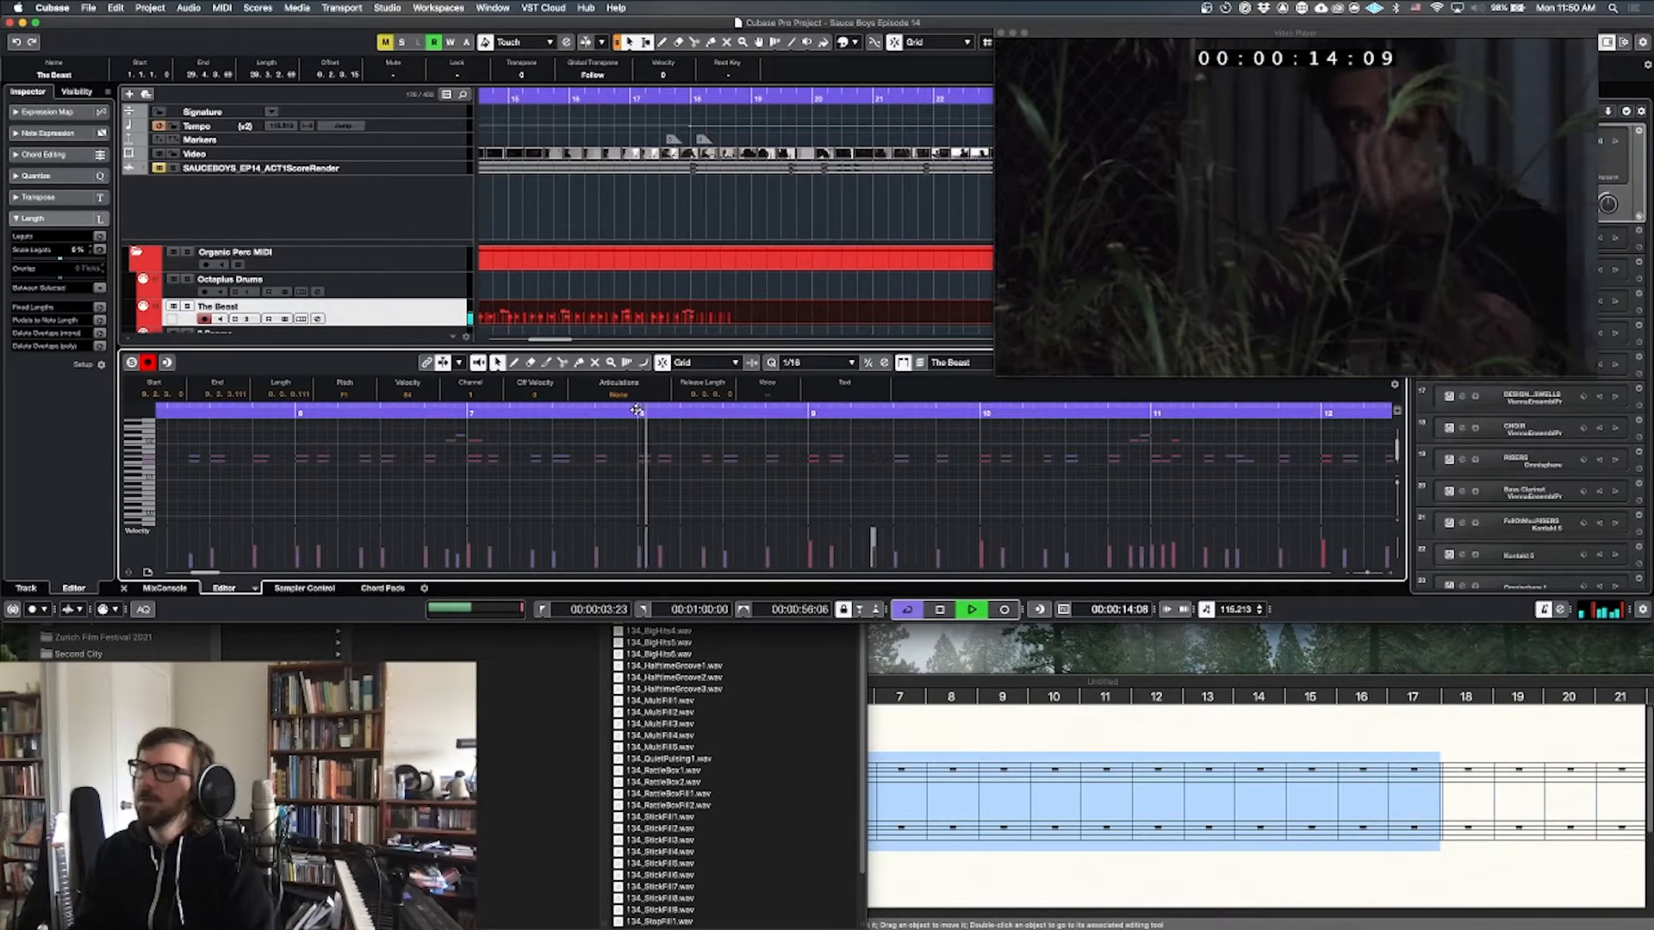
click(763, 447)
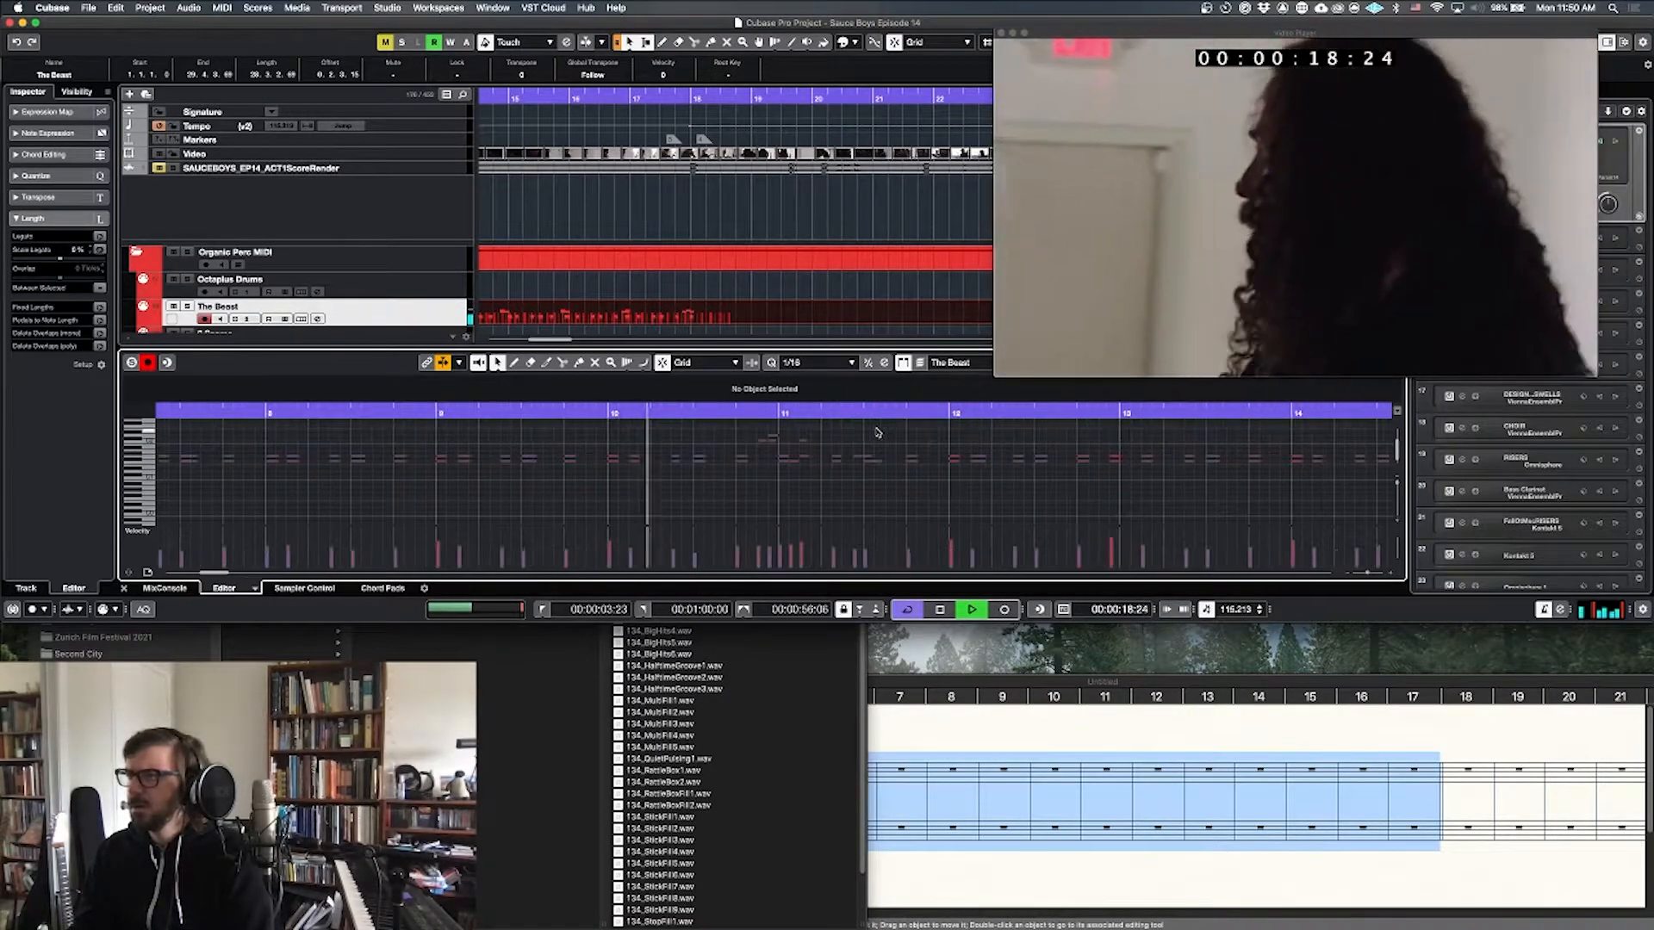
key(space)
click(773, 443)
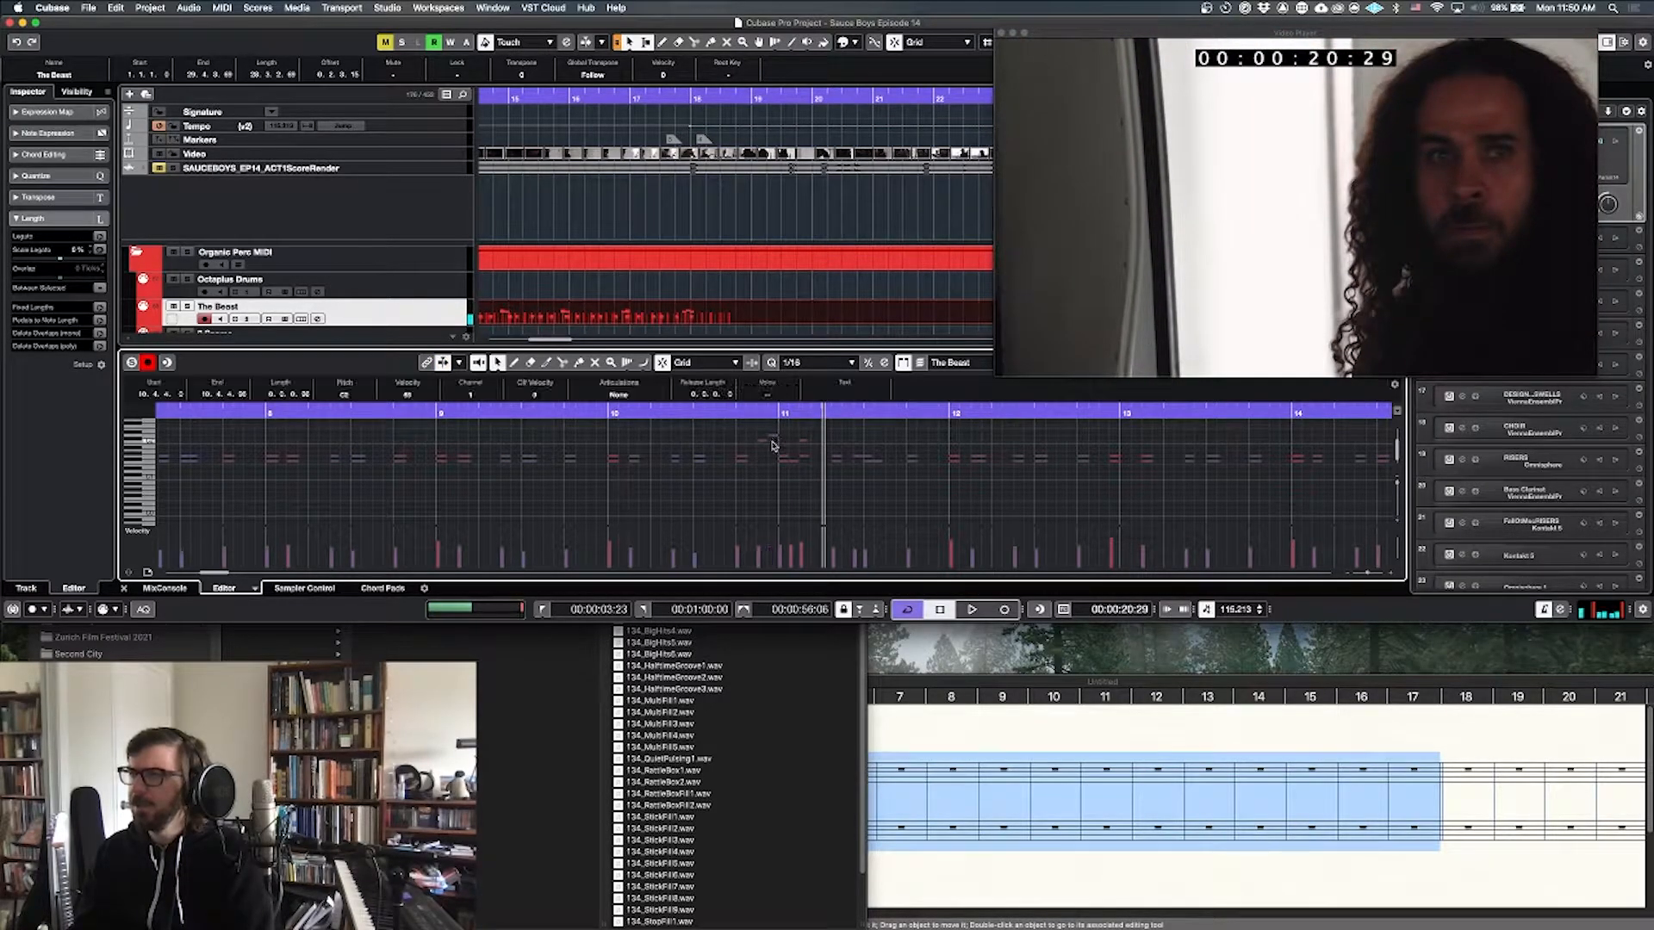
Step: Replay the passage from around bar 10, remove the extra notes at 11.2.4 and move the hit at 11.2.2 one sixteenth later to 11.2.3
click(587, 417)
key(space)
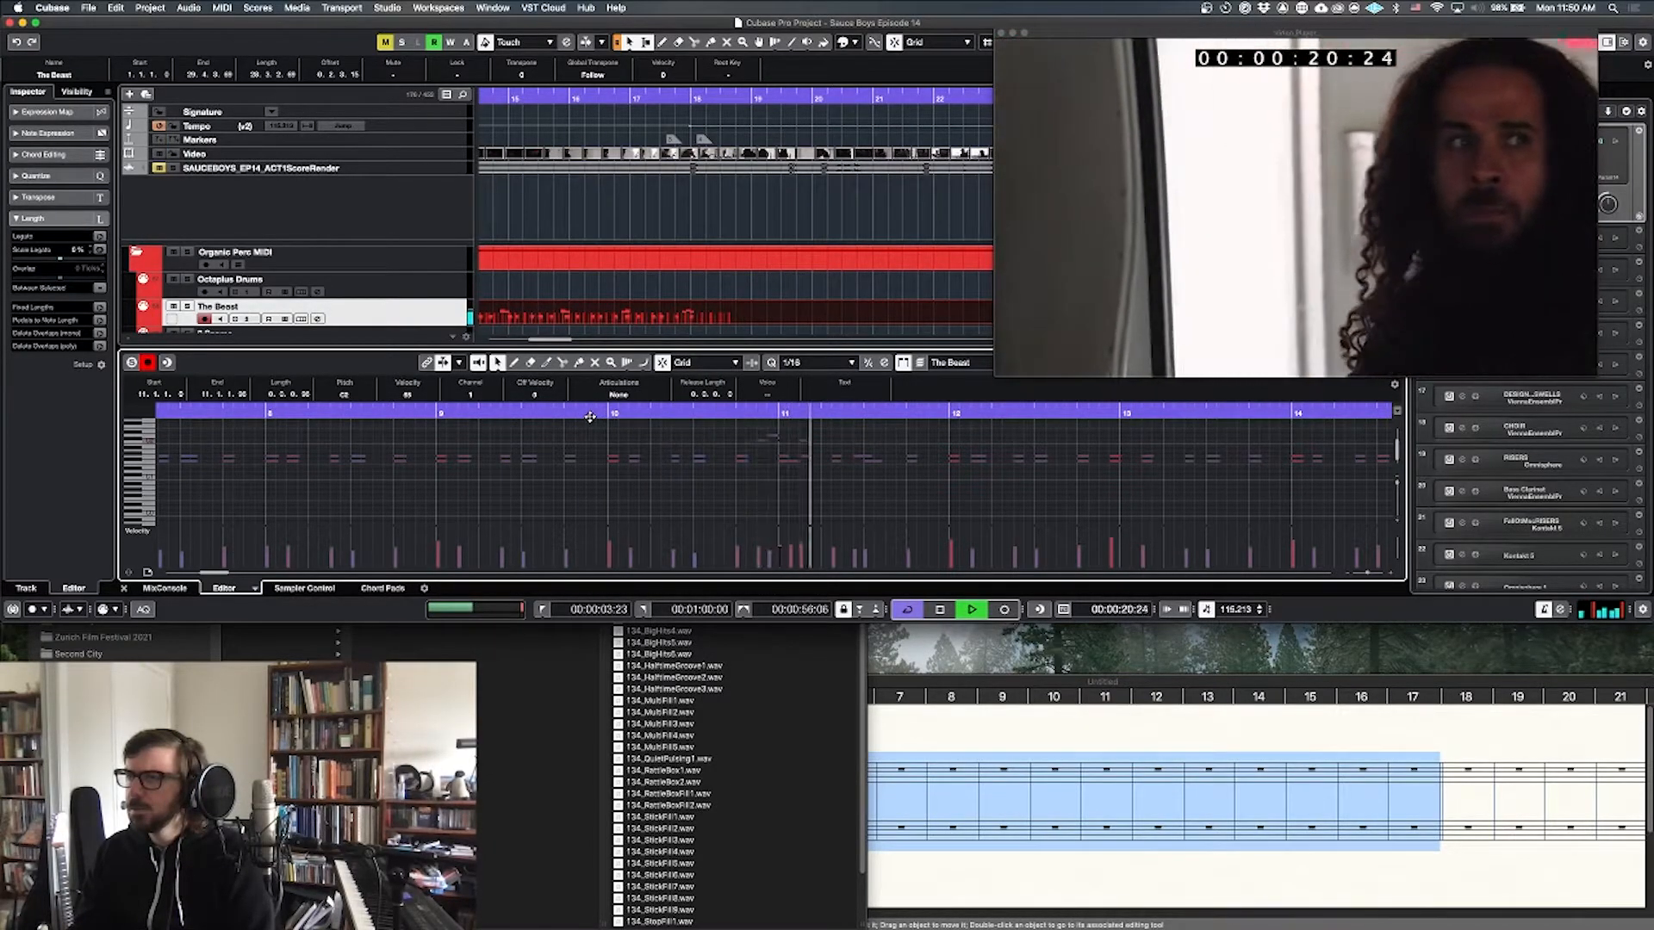
key(space)
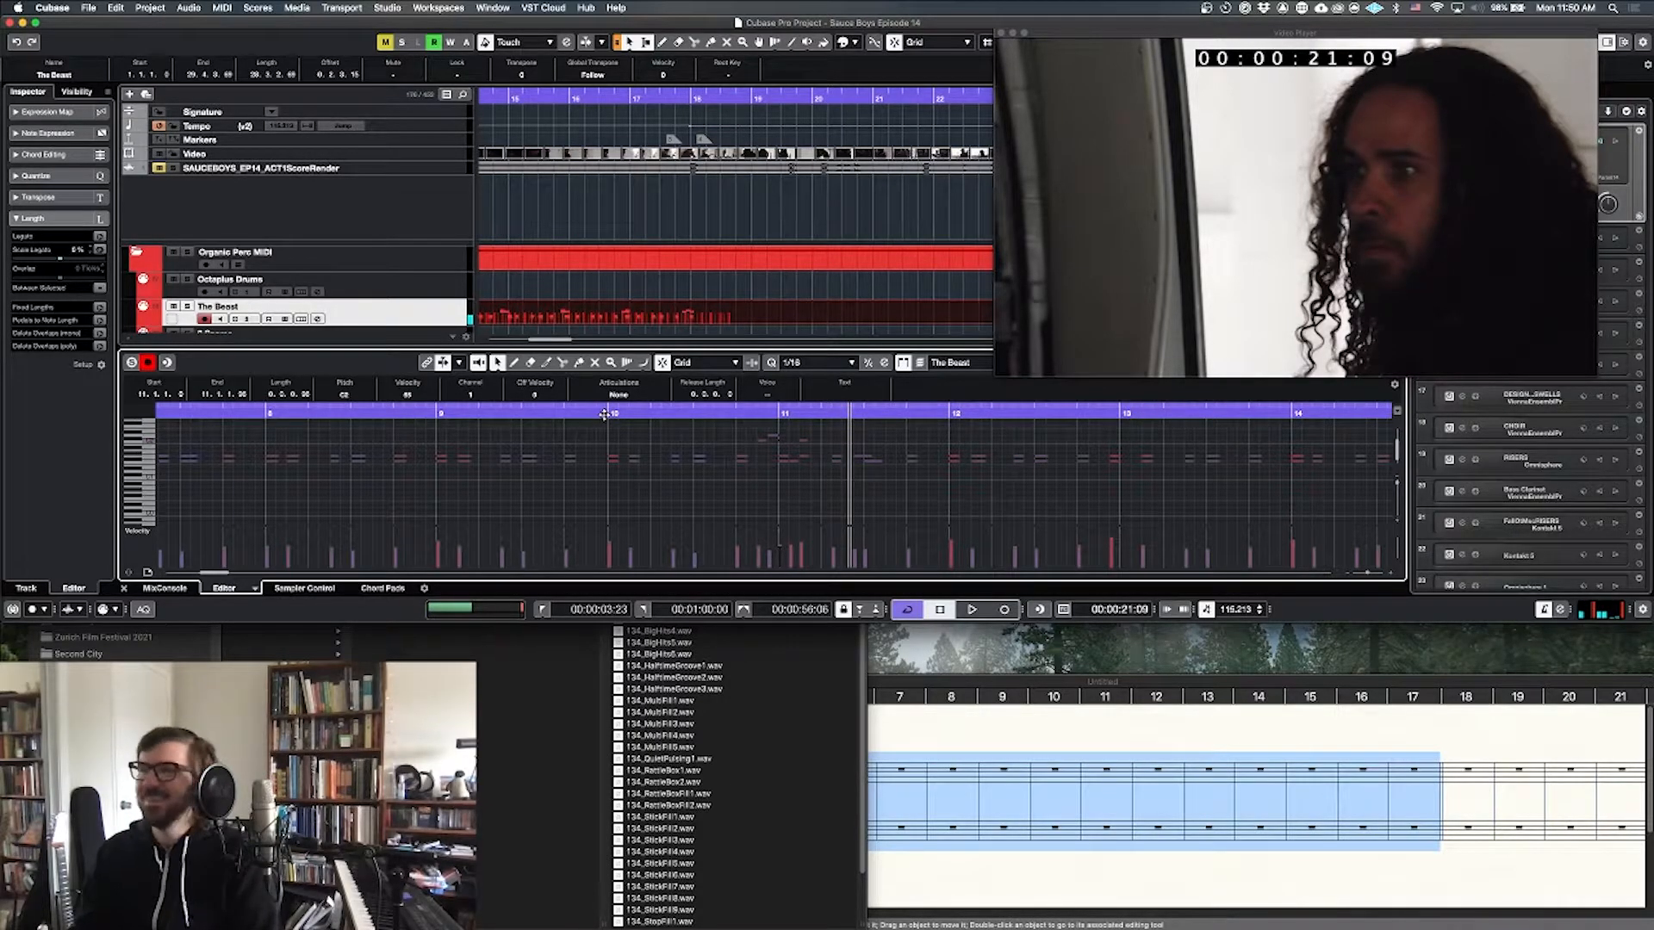
click(604, 415)
key(space)
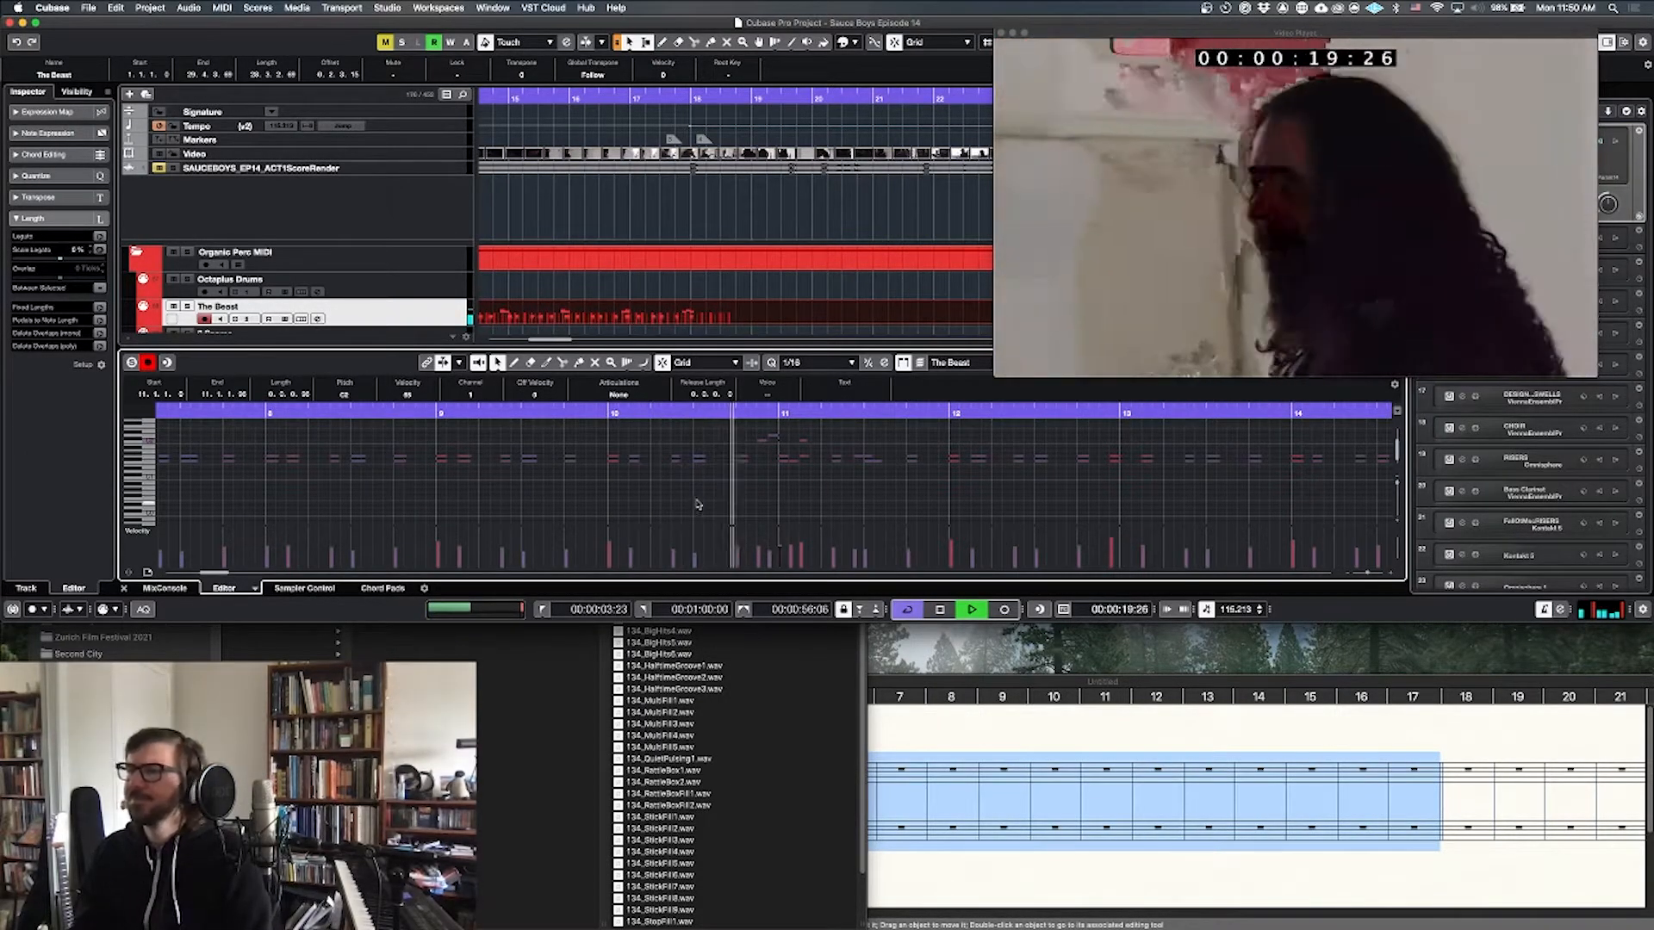
key(space)
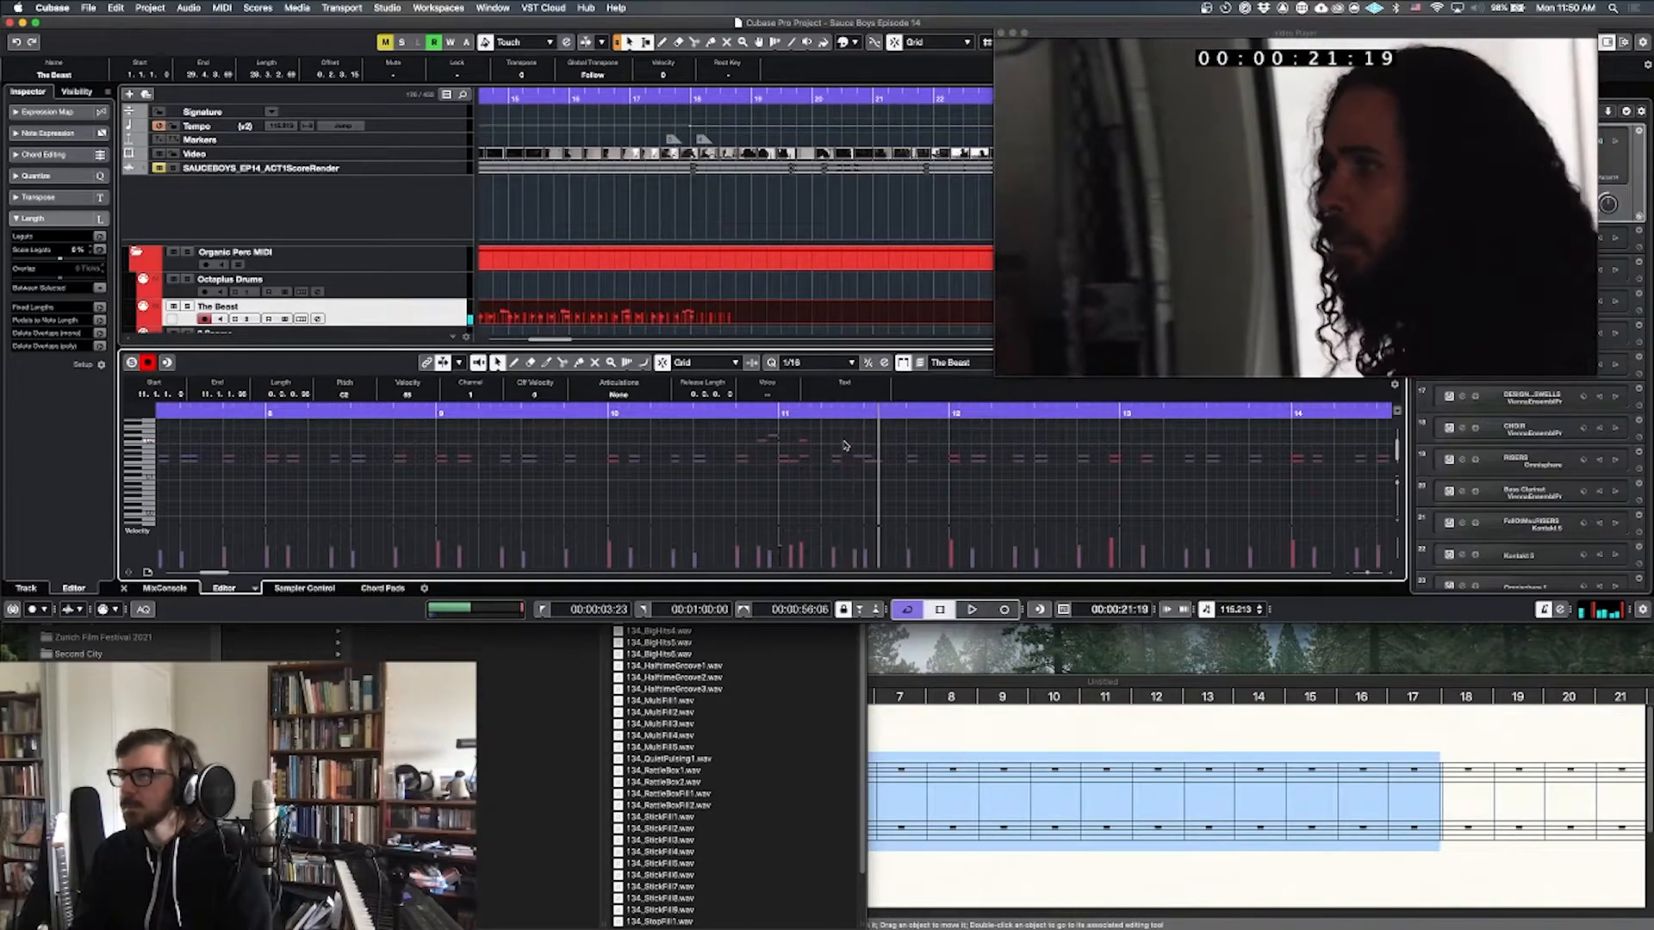
click(861, 459)
click(865, 459)
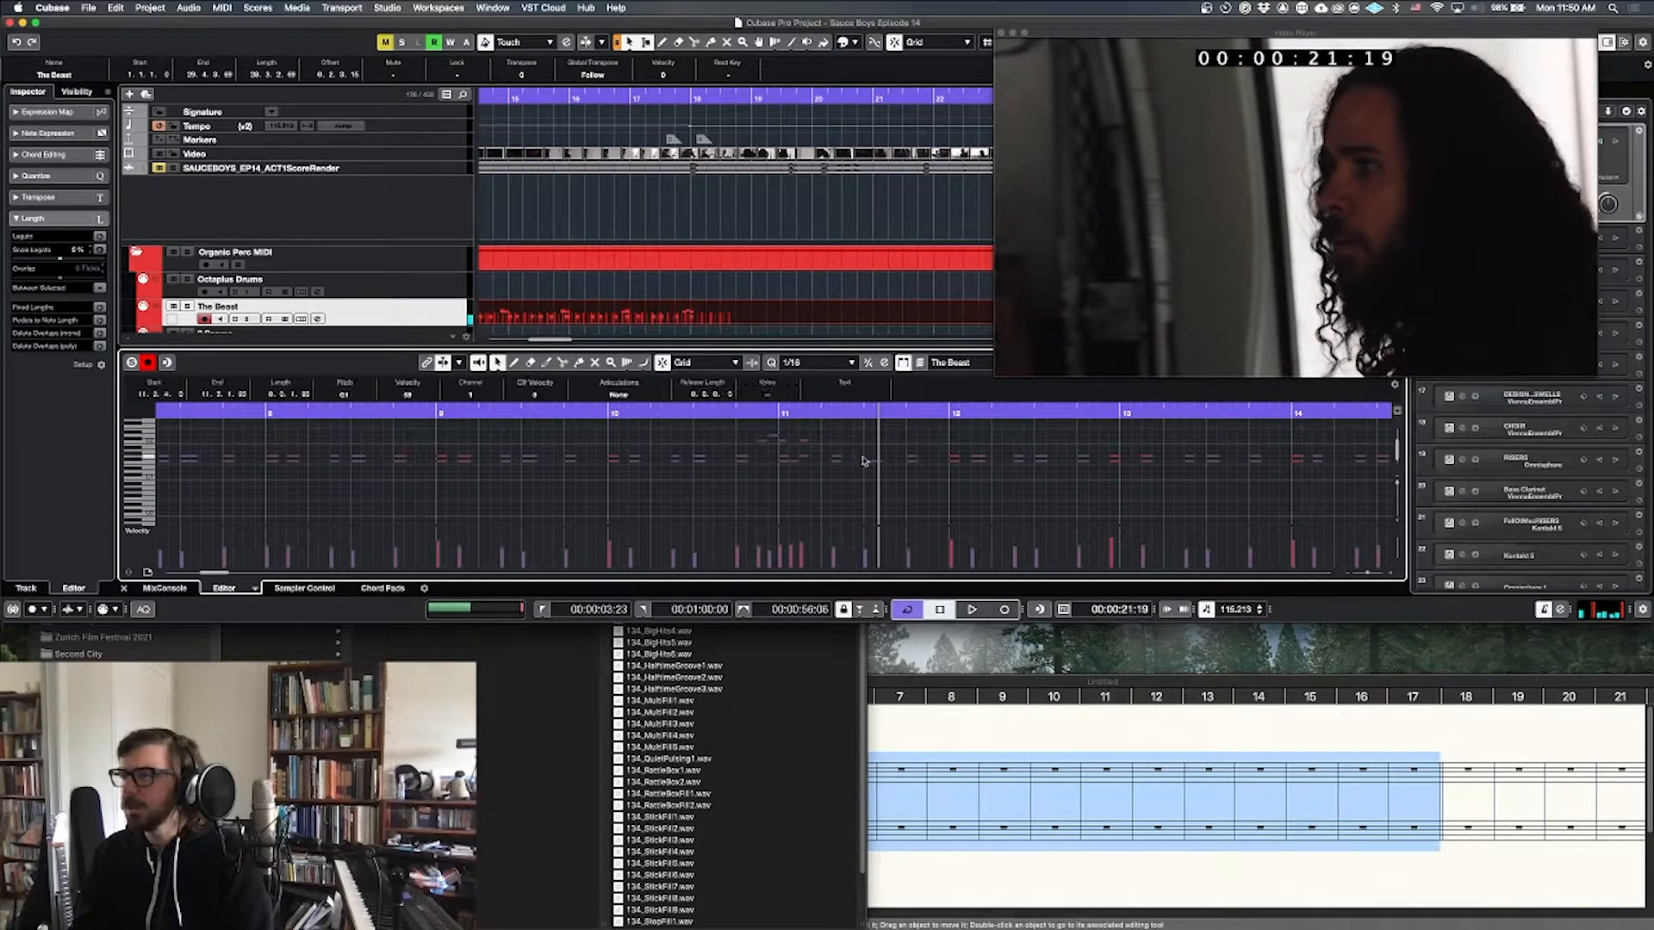
click(835, 457)
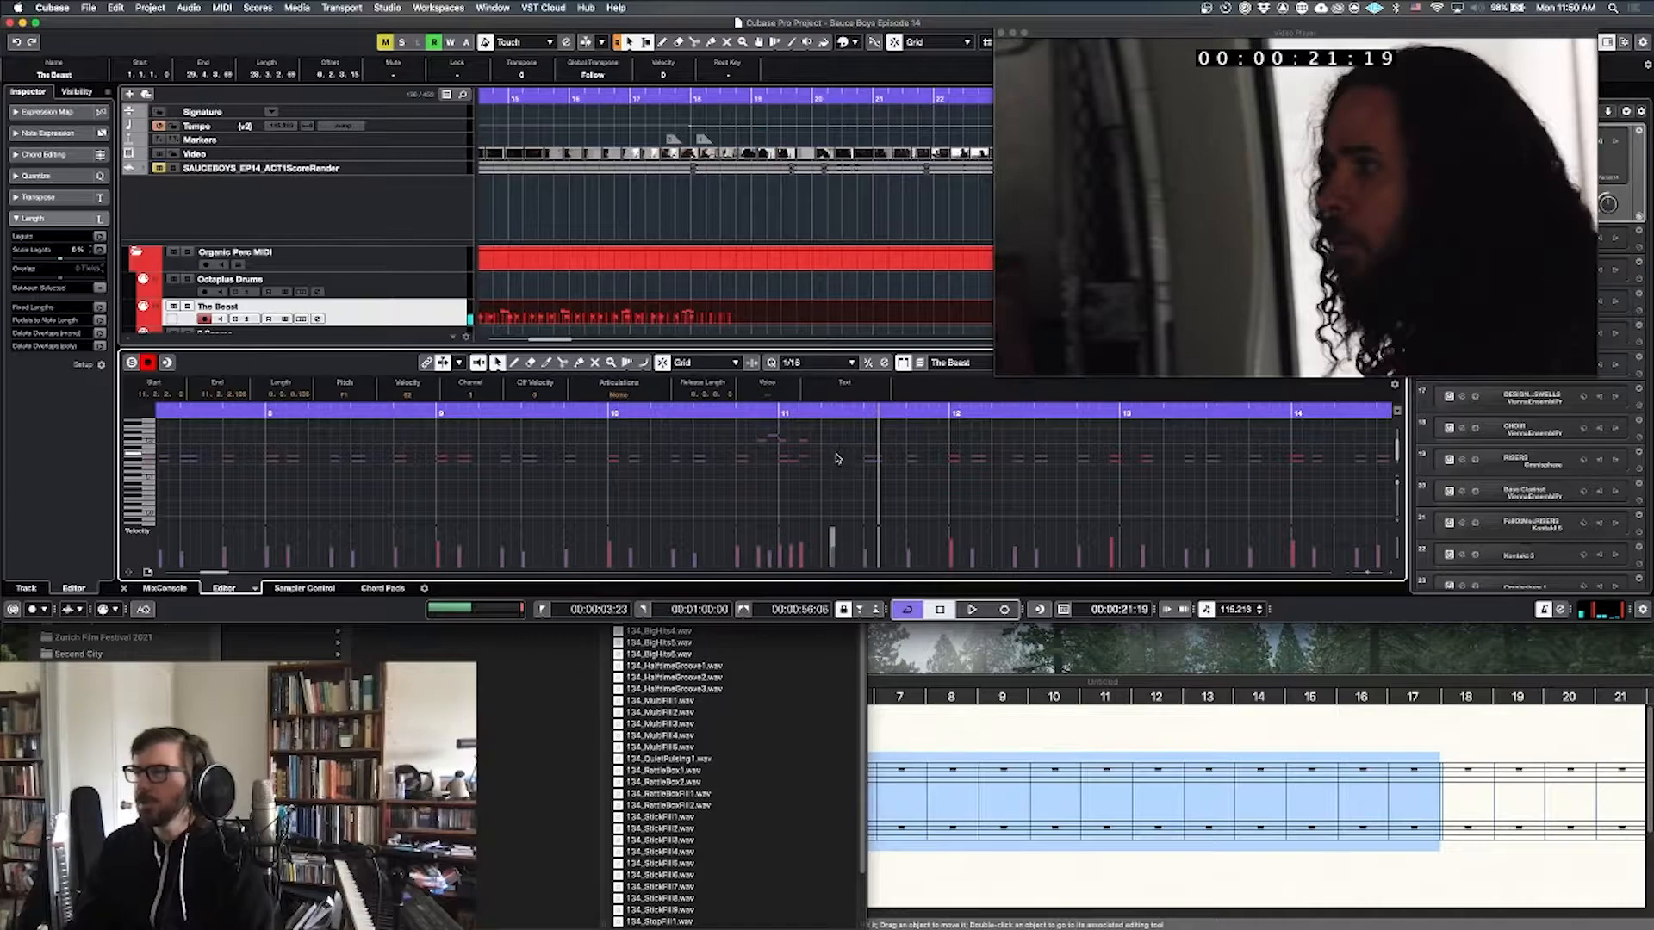
click(841, 446)
Step: Replay from around bar 10 into bar 13, stop, and move the hits starting at 12.4.4 one sixteenth later to 13.1.1
click(602, 414)
key(space)
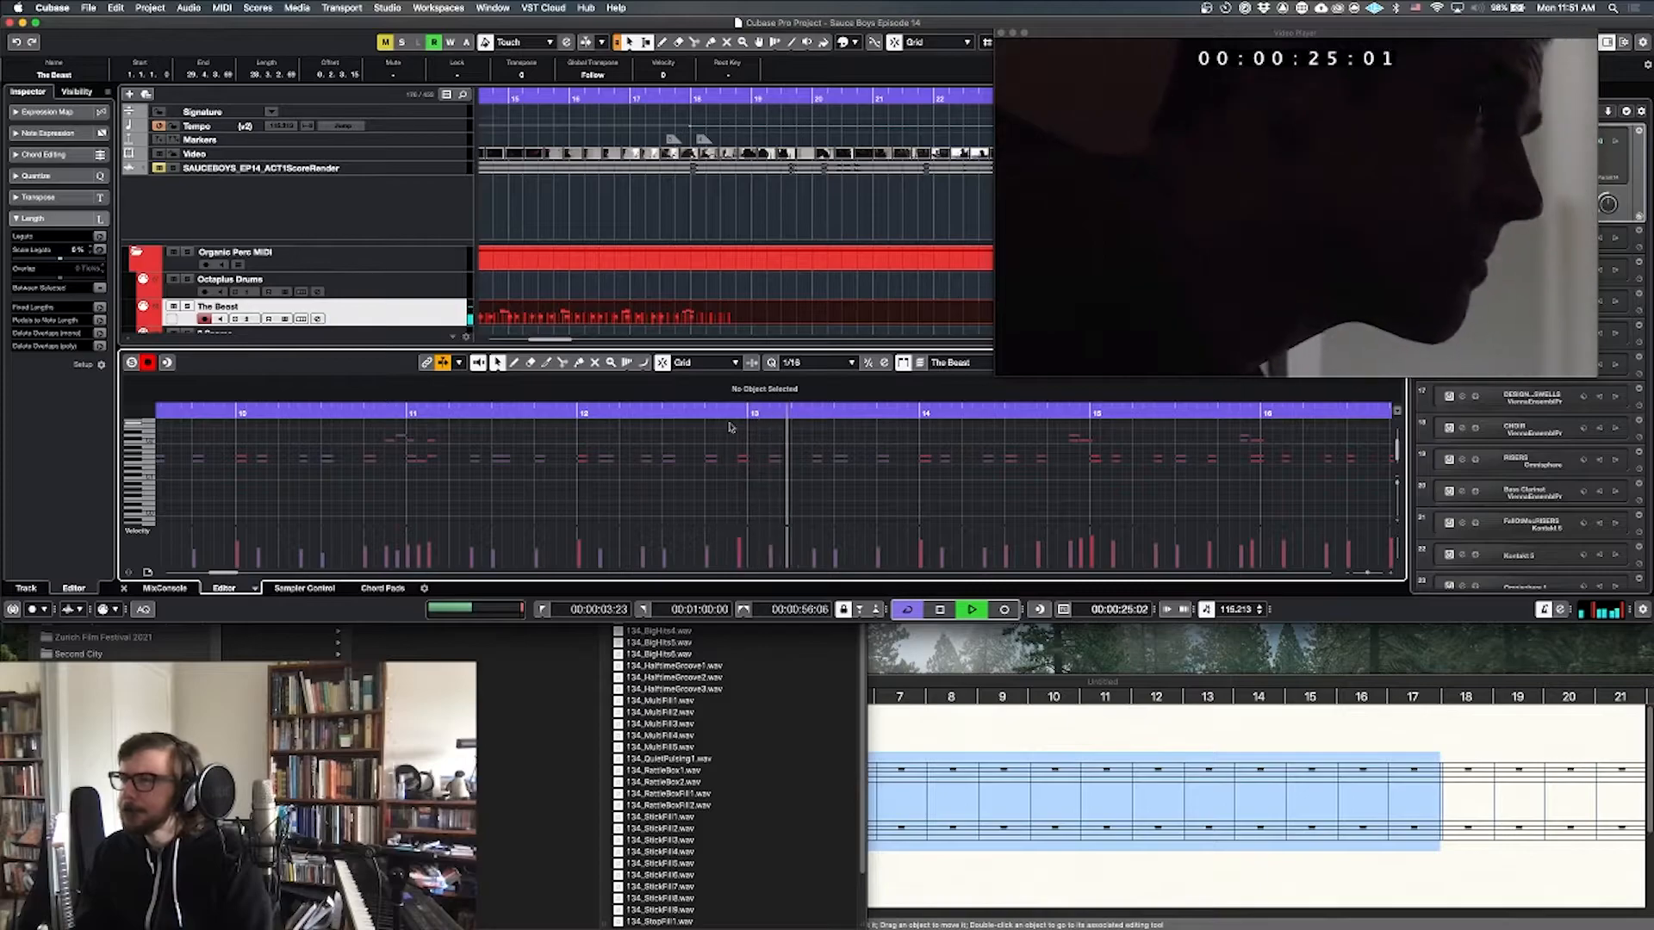
key(space)
mouse_move(776, 474)
mouse_down()
mouse_move(797, 479)
mouse_move(755, 464)
mouse_up()
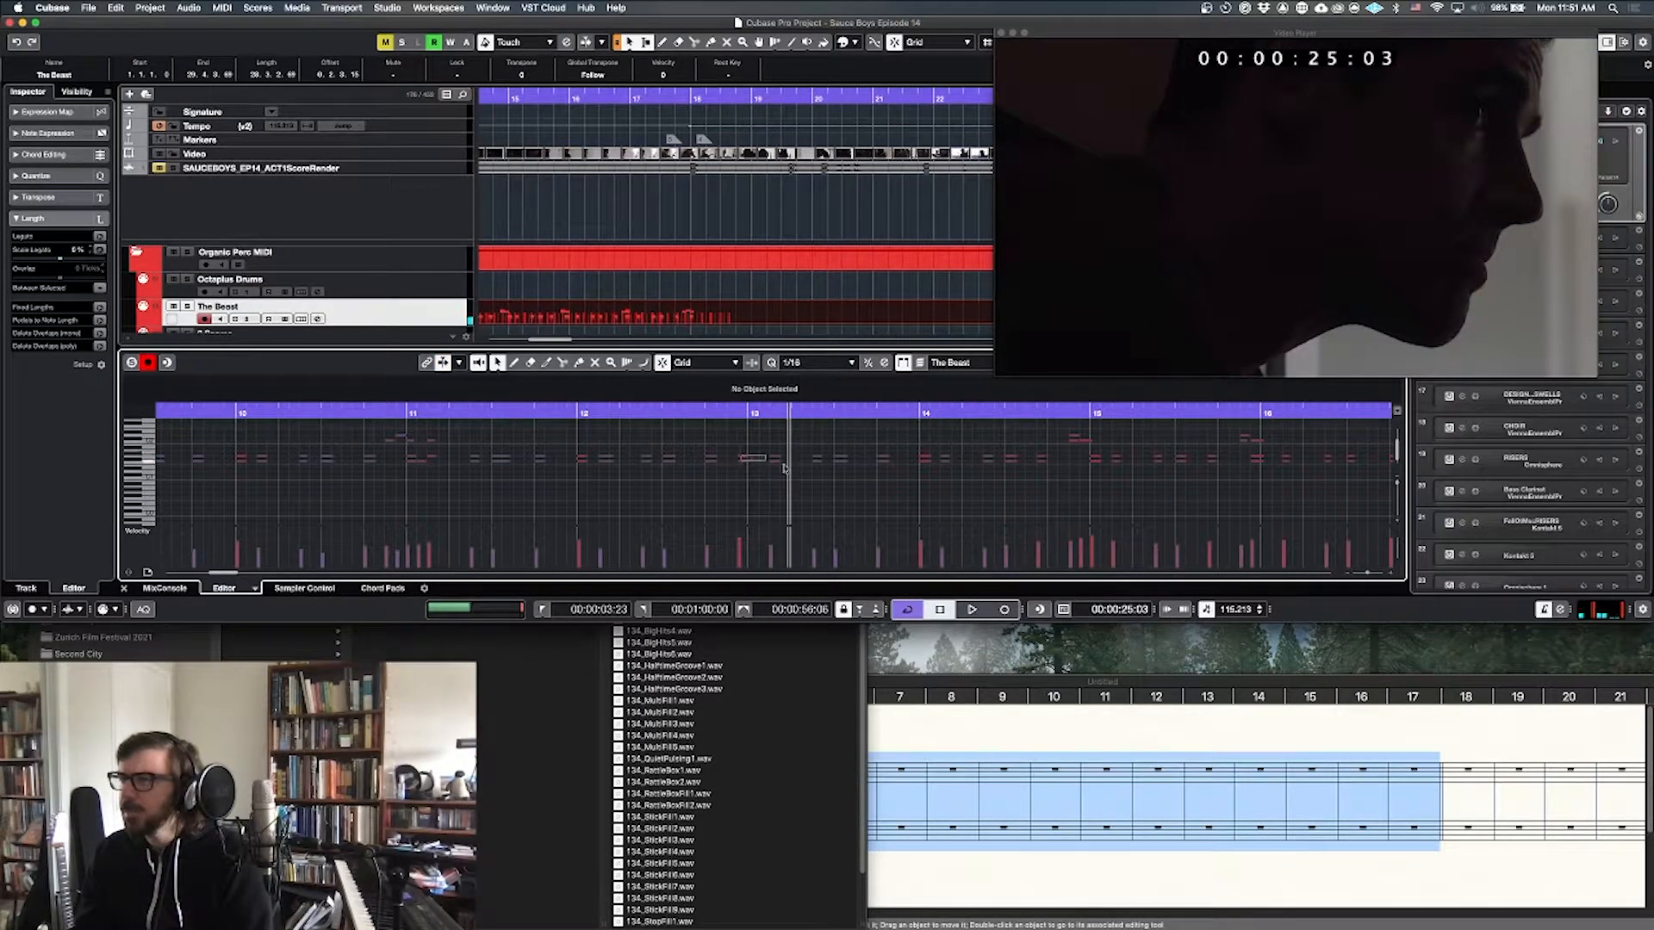
drag(752, 457, 754, 458)
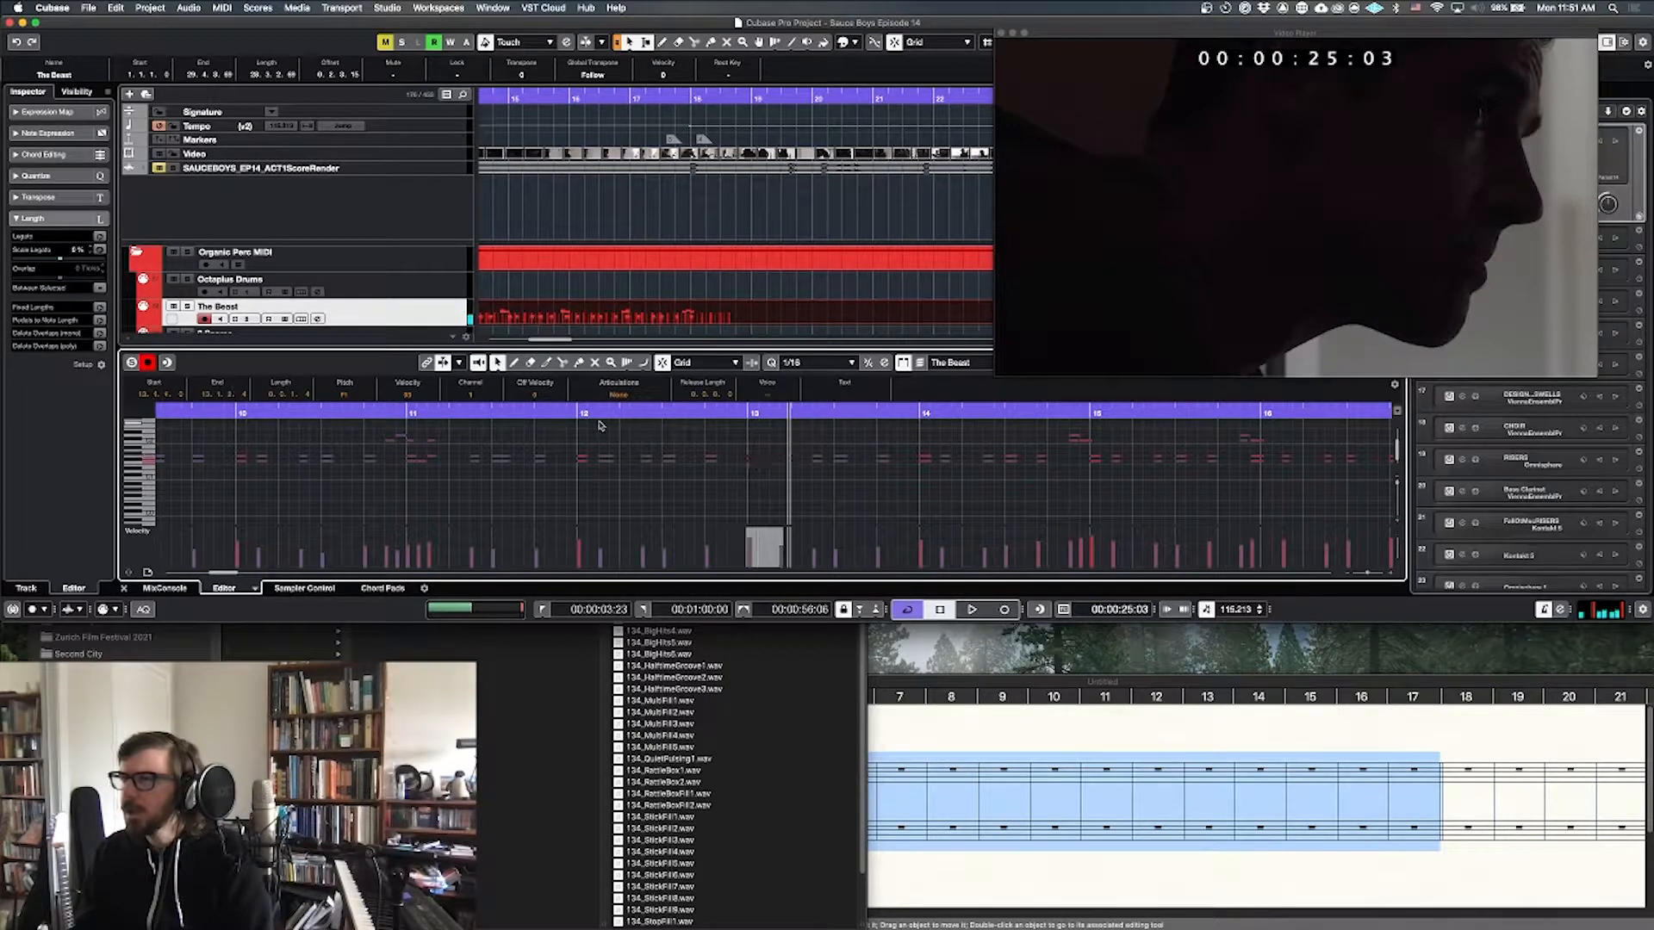
Step: Replay from bar 12, stop, and move the second hit of bar 13 one sixteenth earlier to 13.1.3
click(579, 412)
key(space)
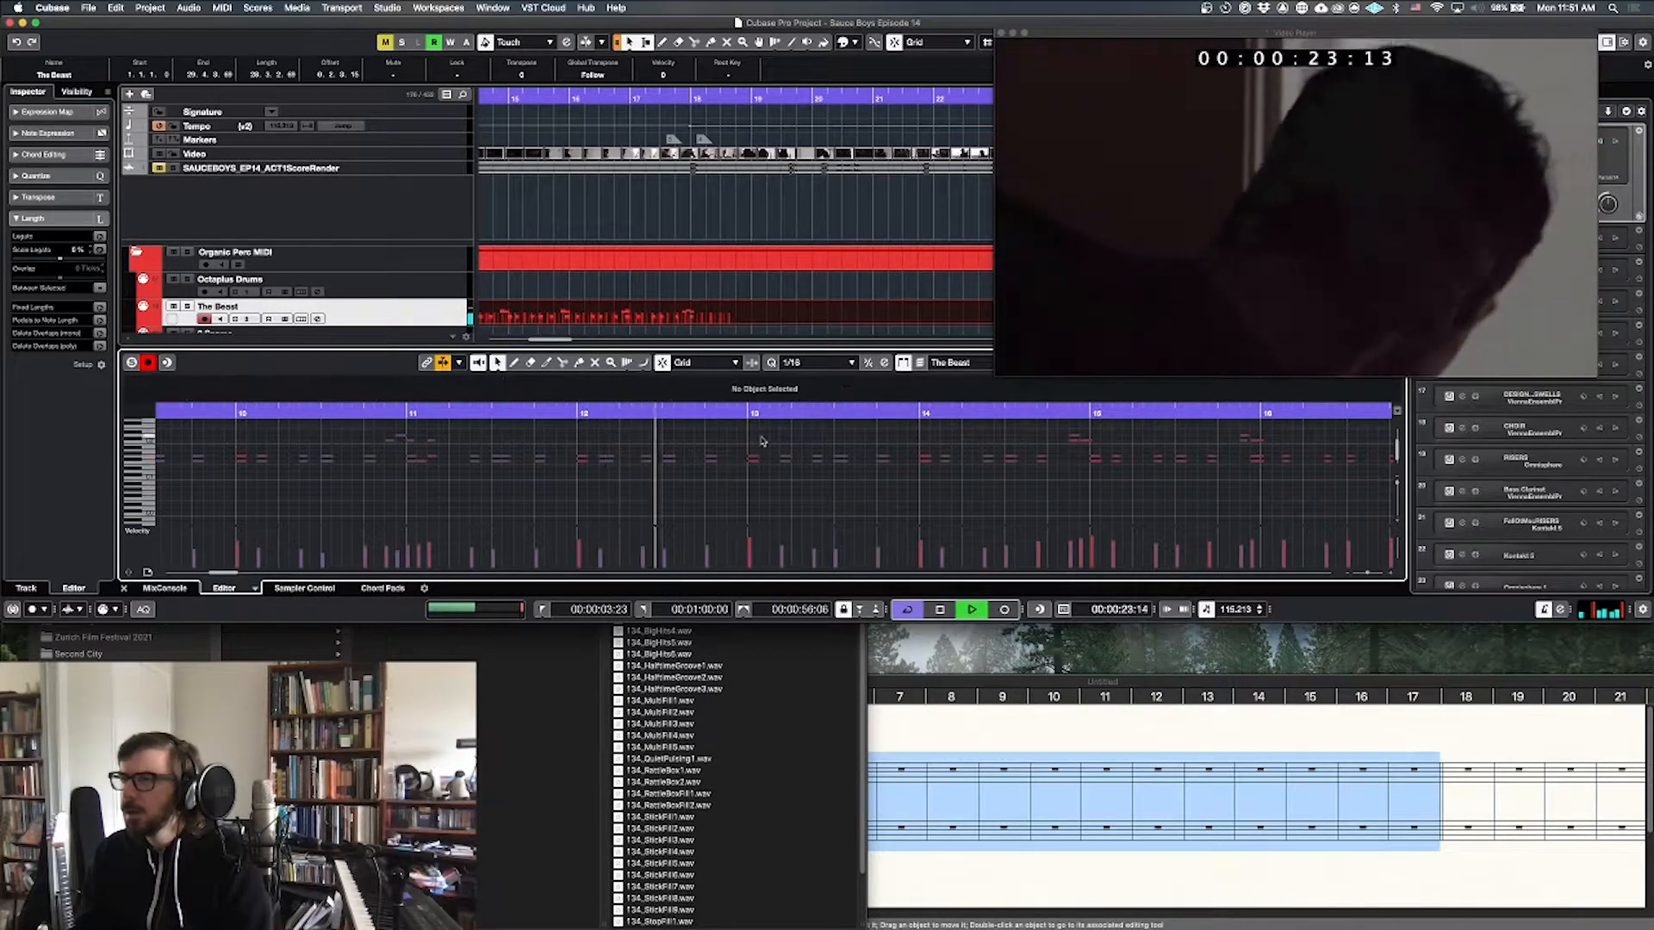
key(space)
drag(762, 457, 776, 459)
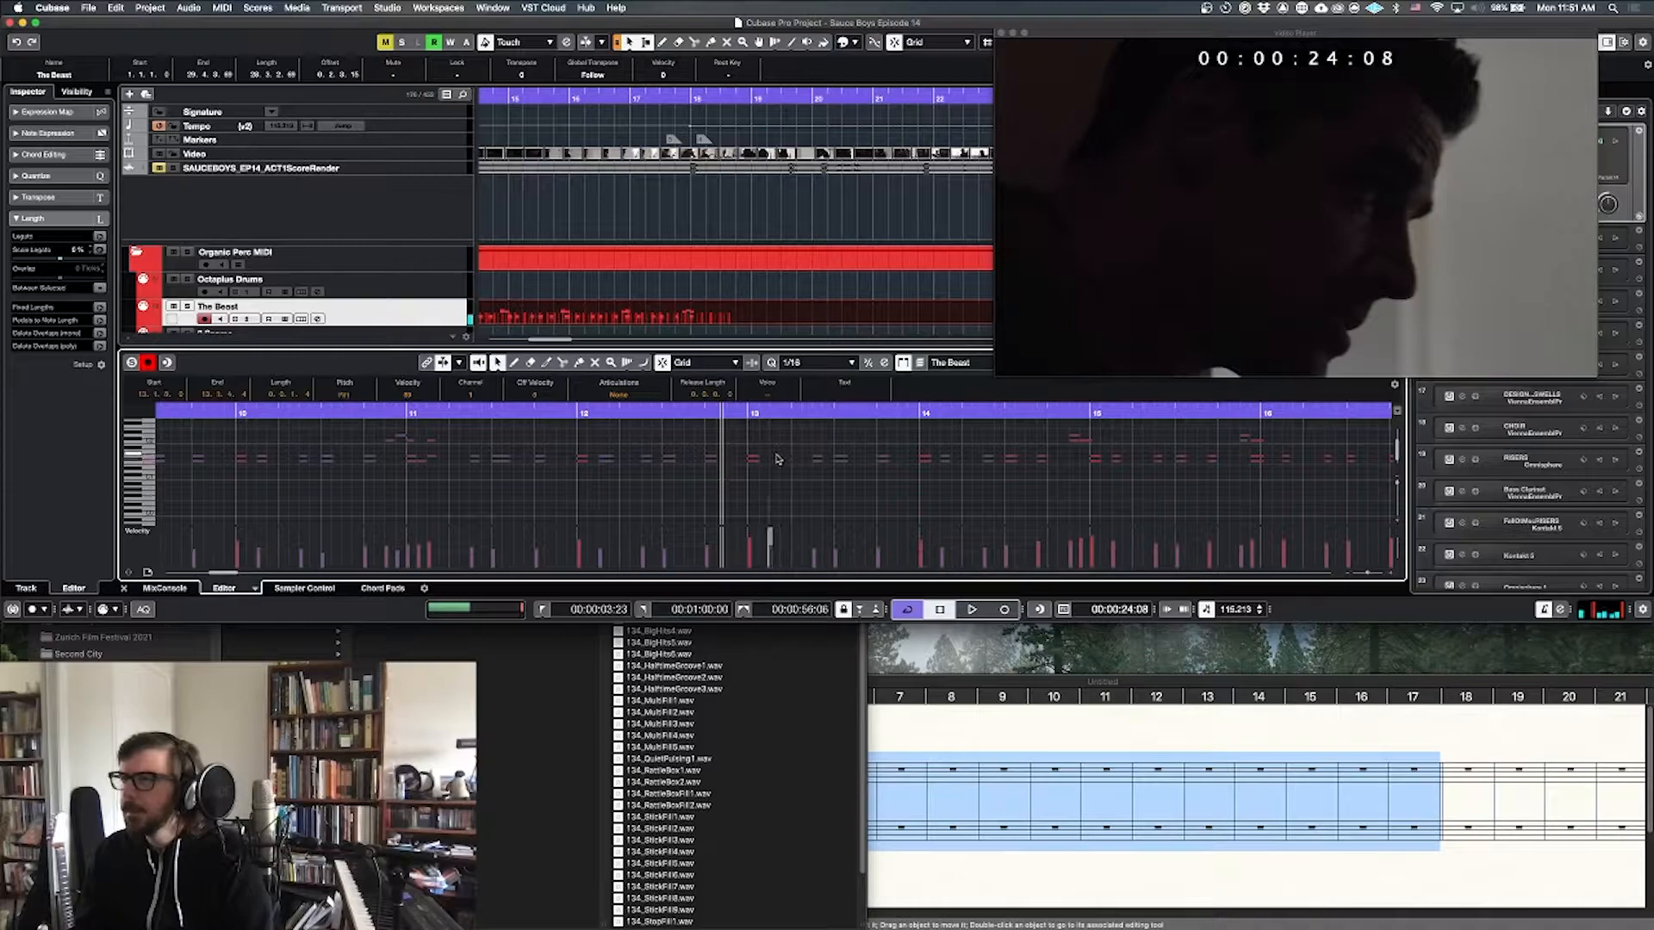
click(779, 476)
click(778, 461)
click(743, 426)
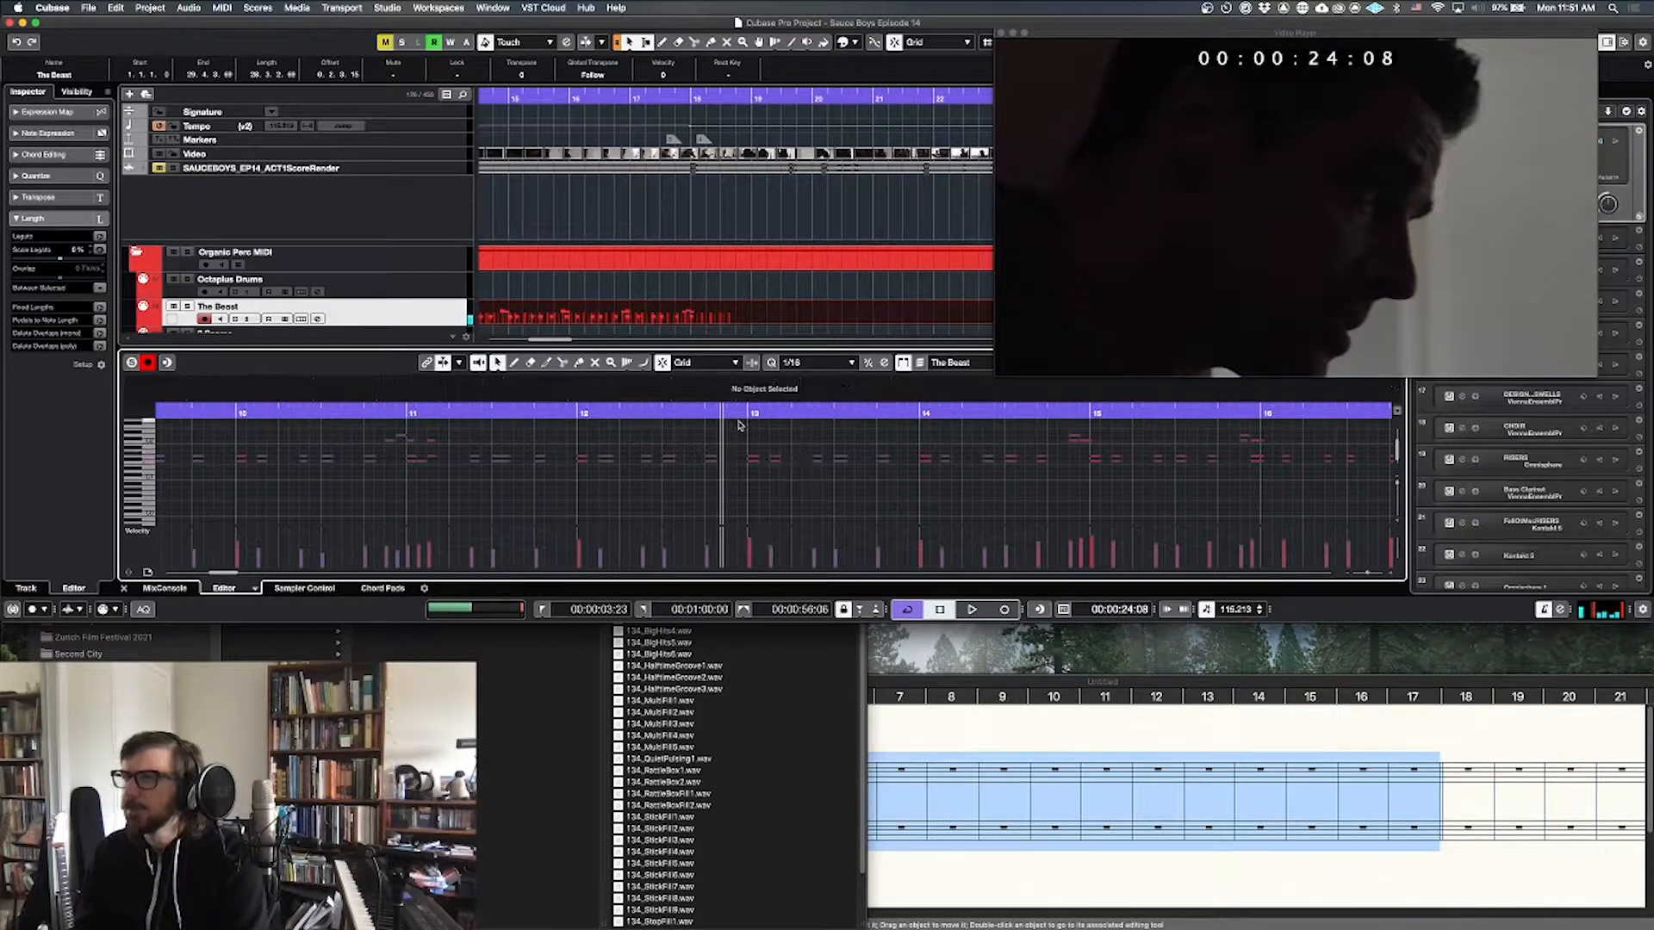
Step: Replay from bar 12 into bar 15, stop, and move the hit at 14.3.4 one sixteenth later to 14.4.1
click(589, 413)
key(space)
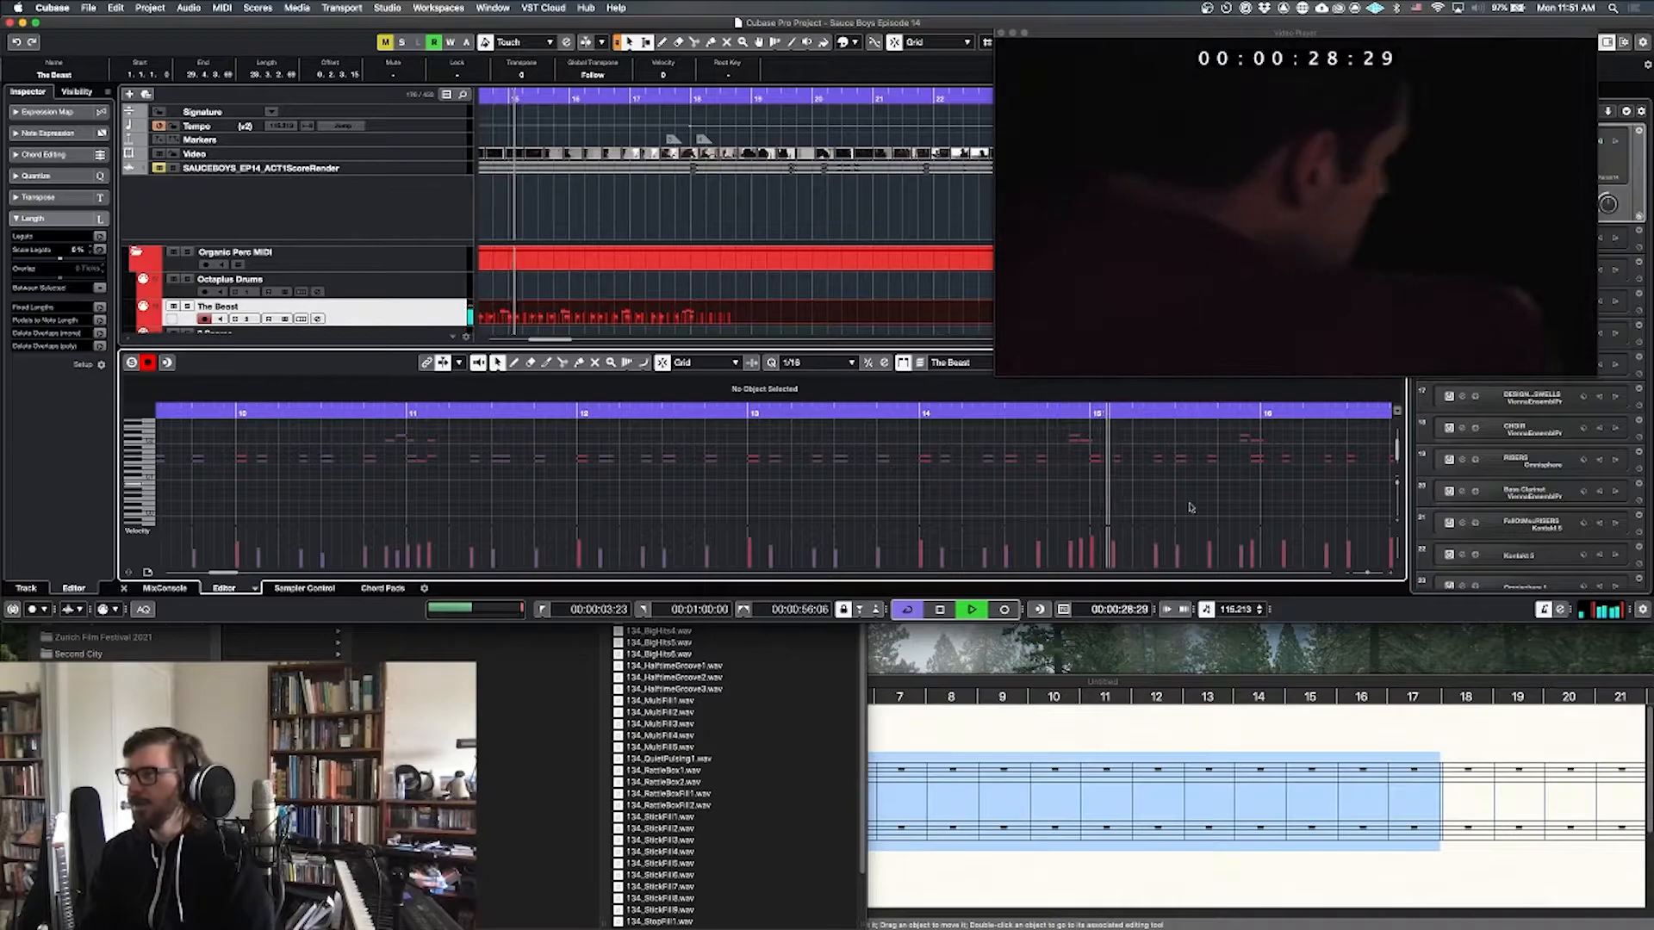
key(space)
click(1039, 458)
click(1046, 460)
Step: Replay from bar 14, stop, and align the low notes with the downbeat of bar 15
click(919, 416)
key(space)
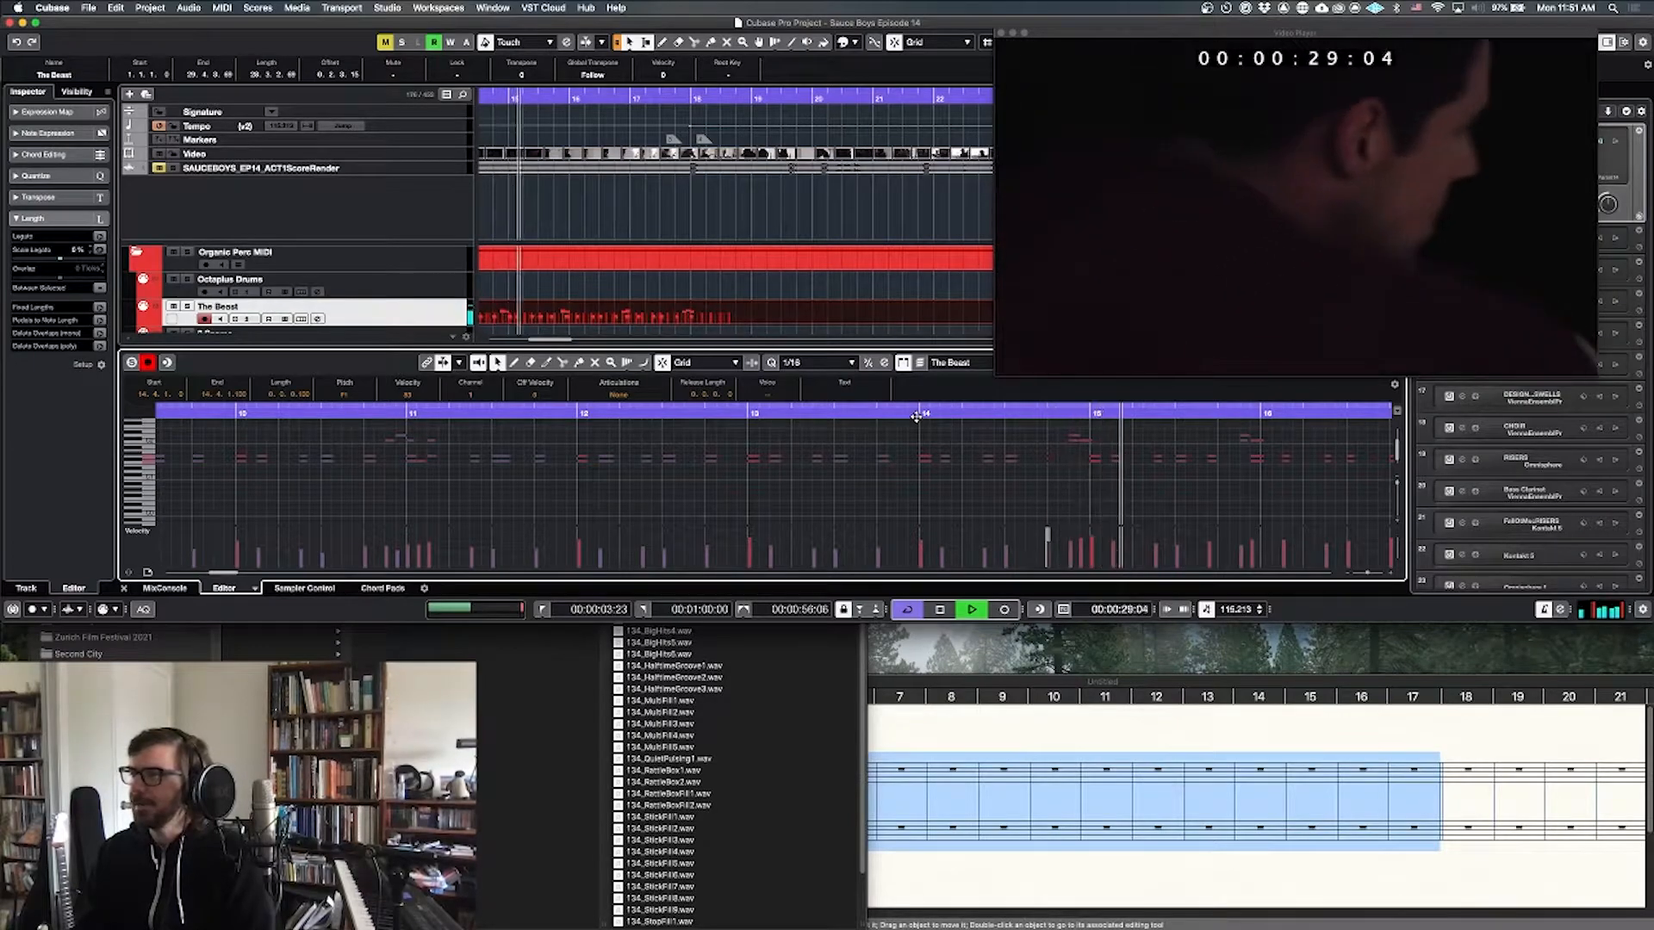
key(space)
click(1087, 461)
drag(1095, 460, 1096, 460)
click(1093, 451)
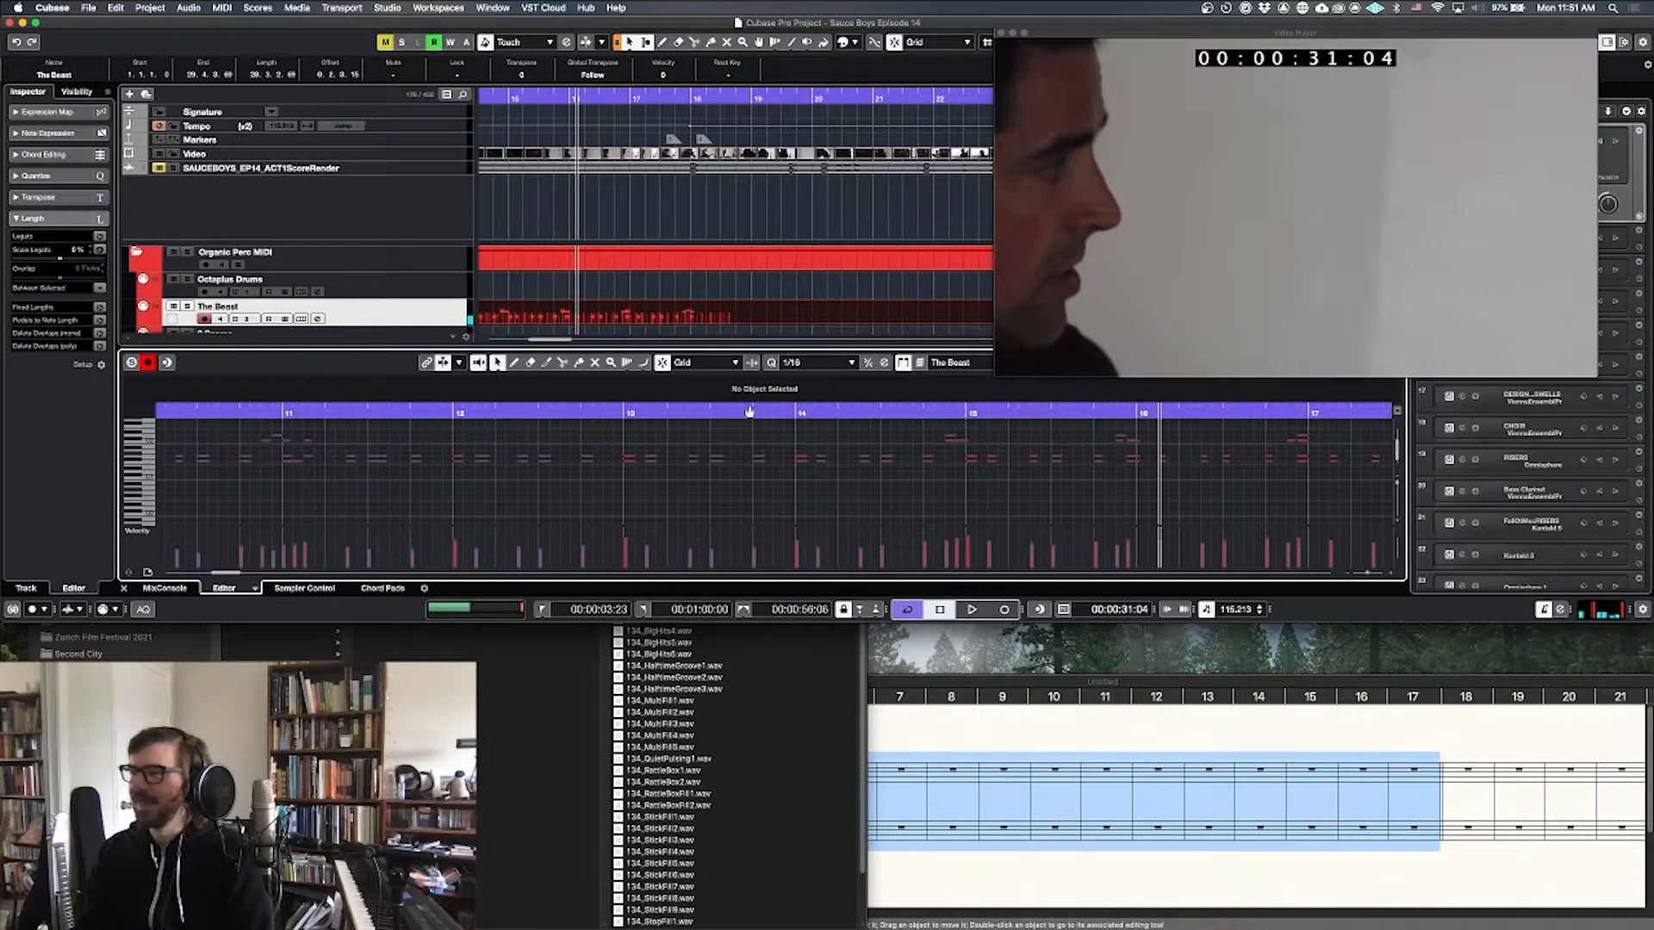
Step: Replay from bar 14, stop, and adjust the upper fill notes around 15.4.4 leading into bar 16
click(793, 414)
scroll(930, 443, right, 5)
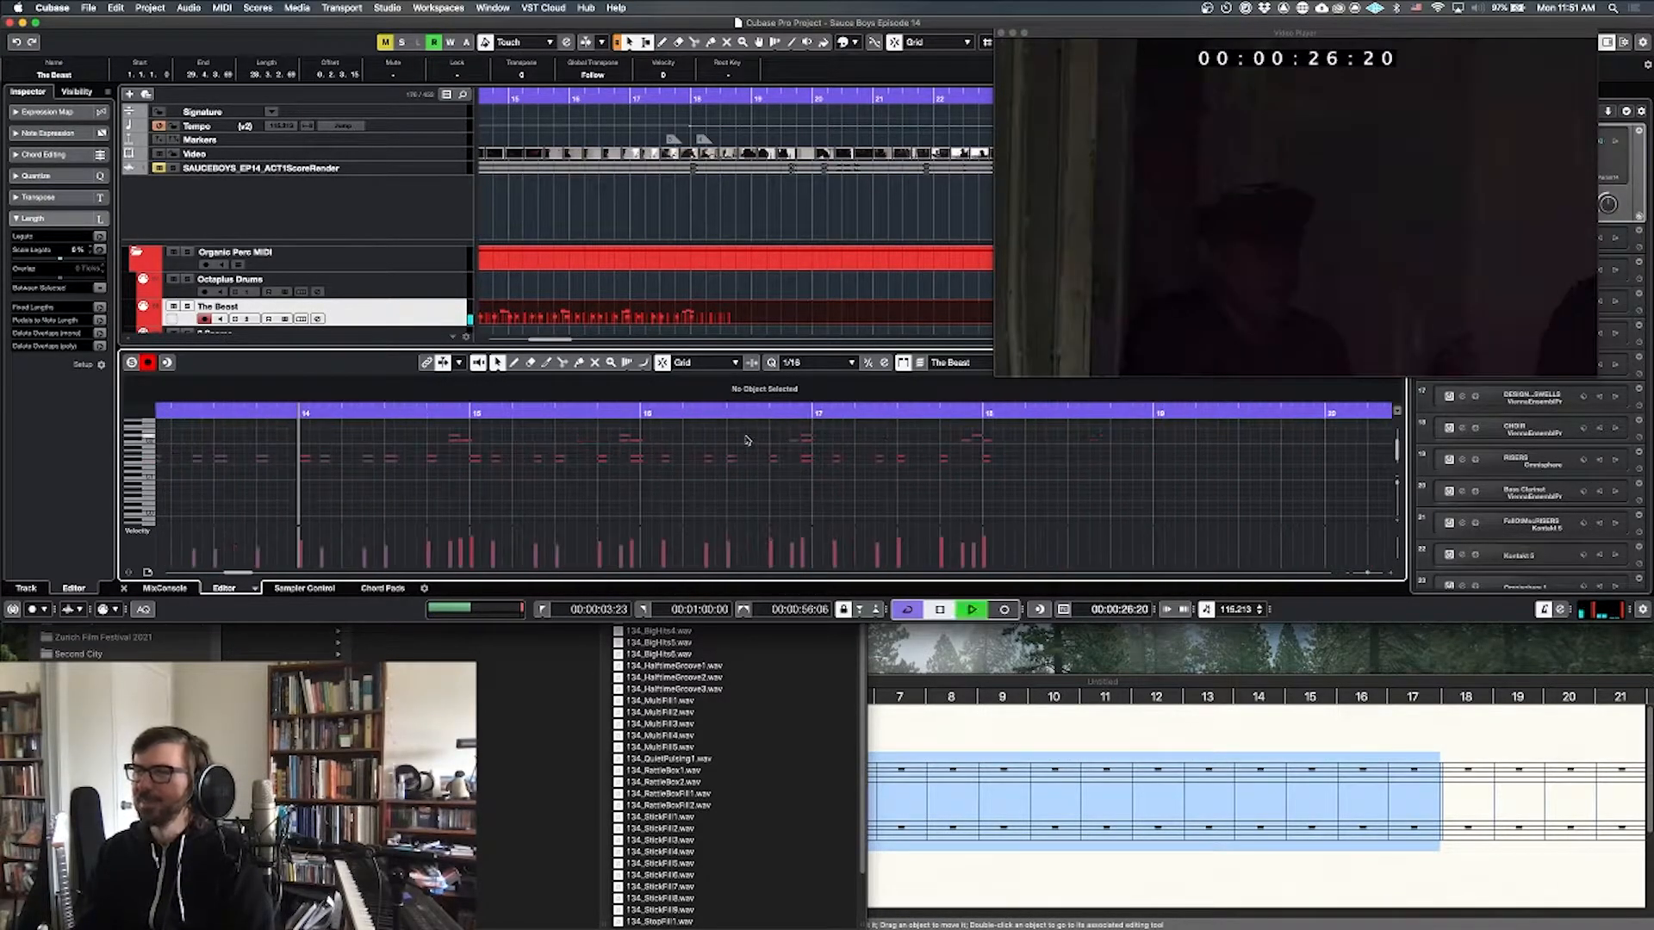
key(space)
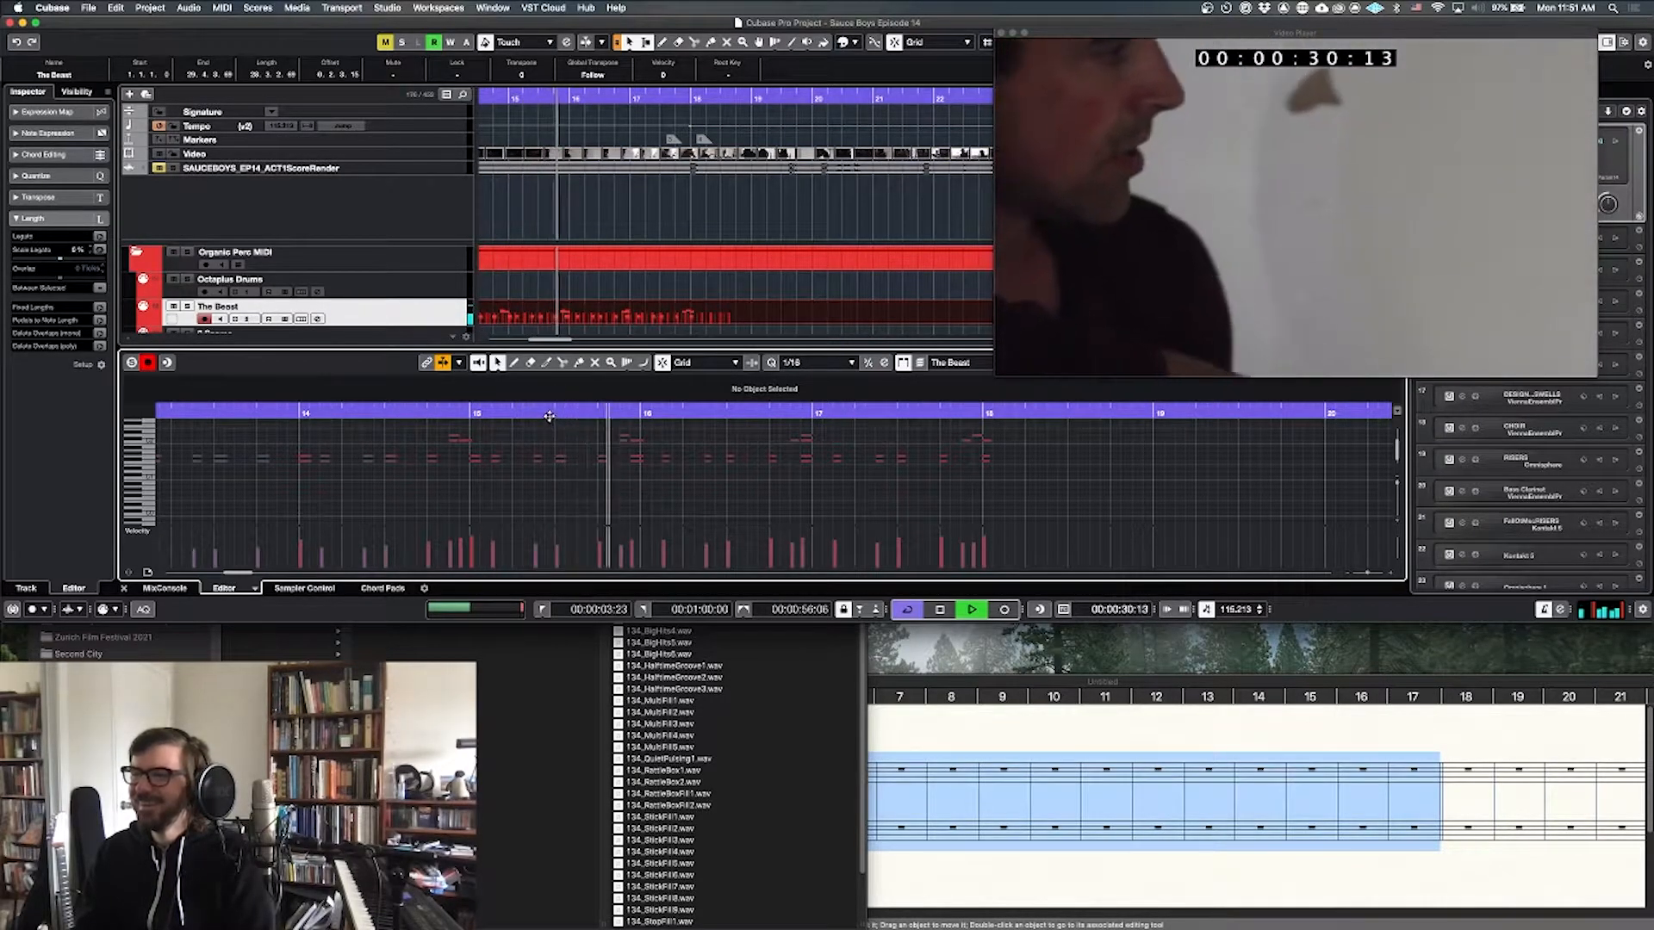
key(space)
click(633, 438)
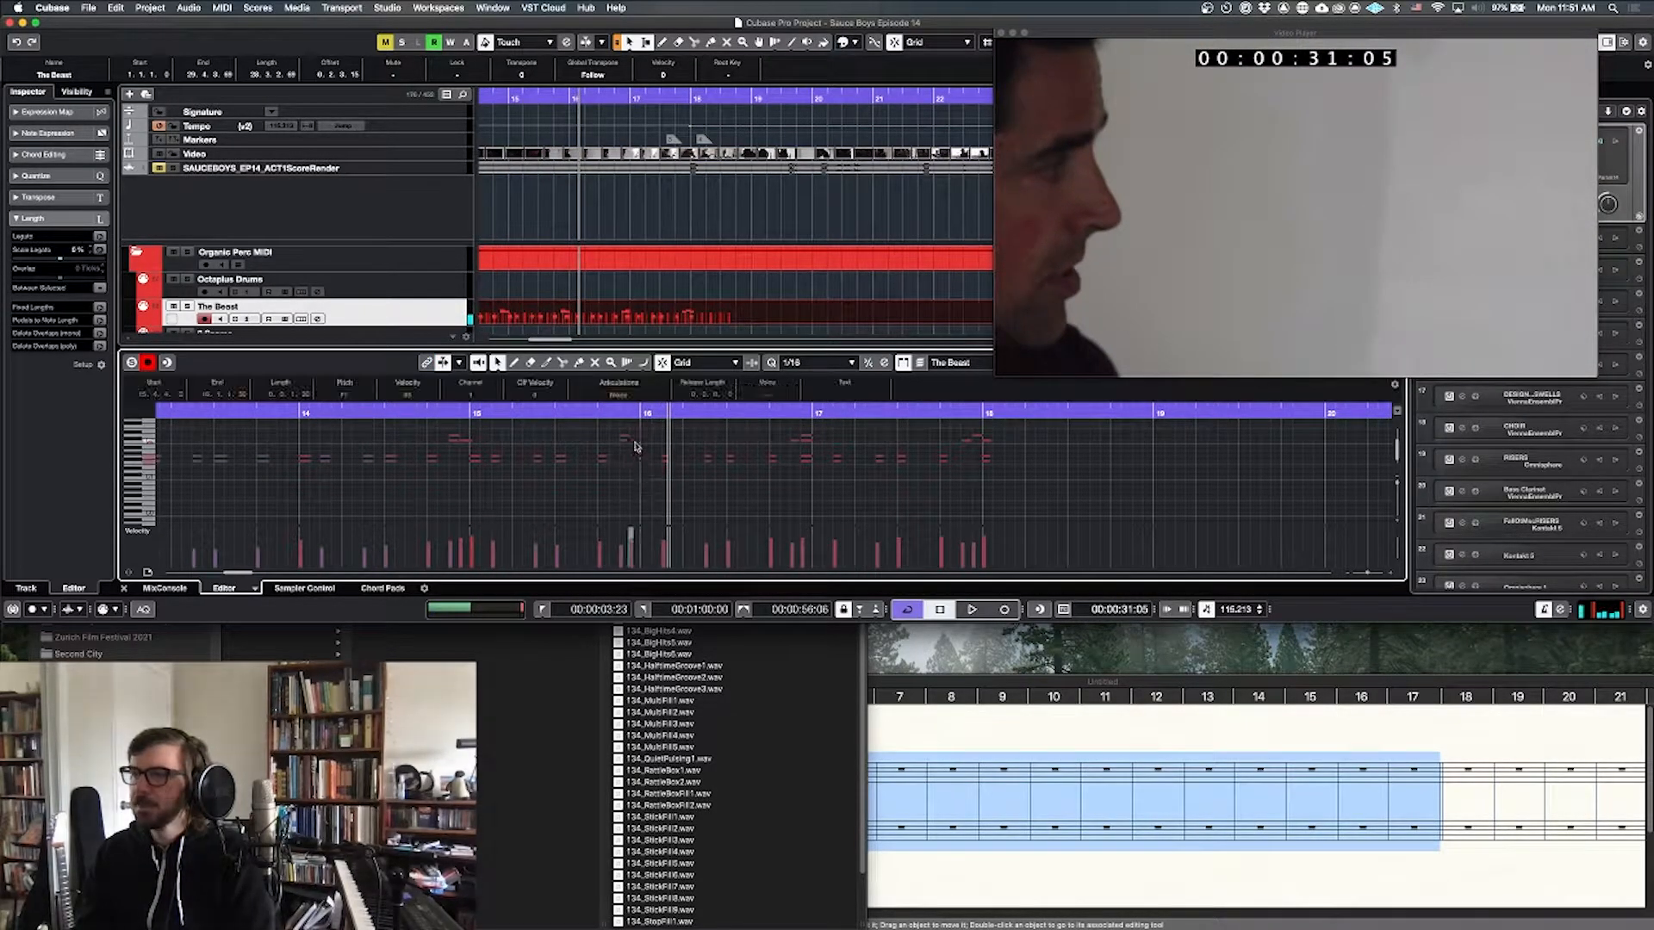
drag(636, 441, 628, 440)
Step: Replay the fills, stop after bar 17, and adjust the upper fill notes leading into bars 17 and 15
click(434, 441)
key(space)
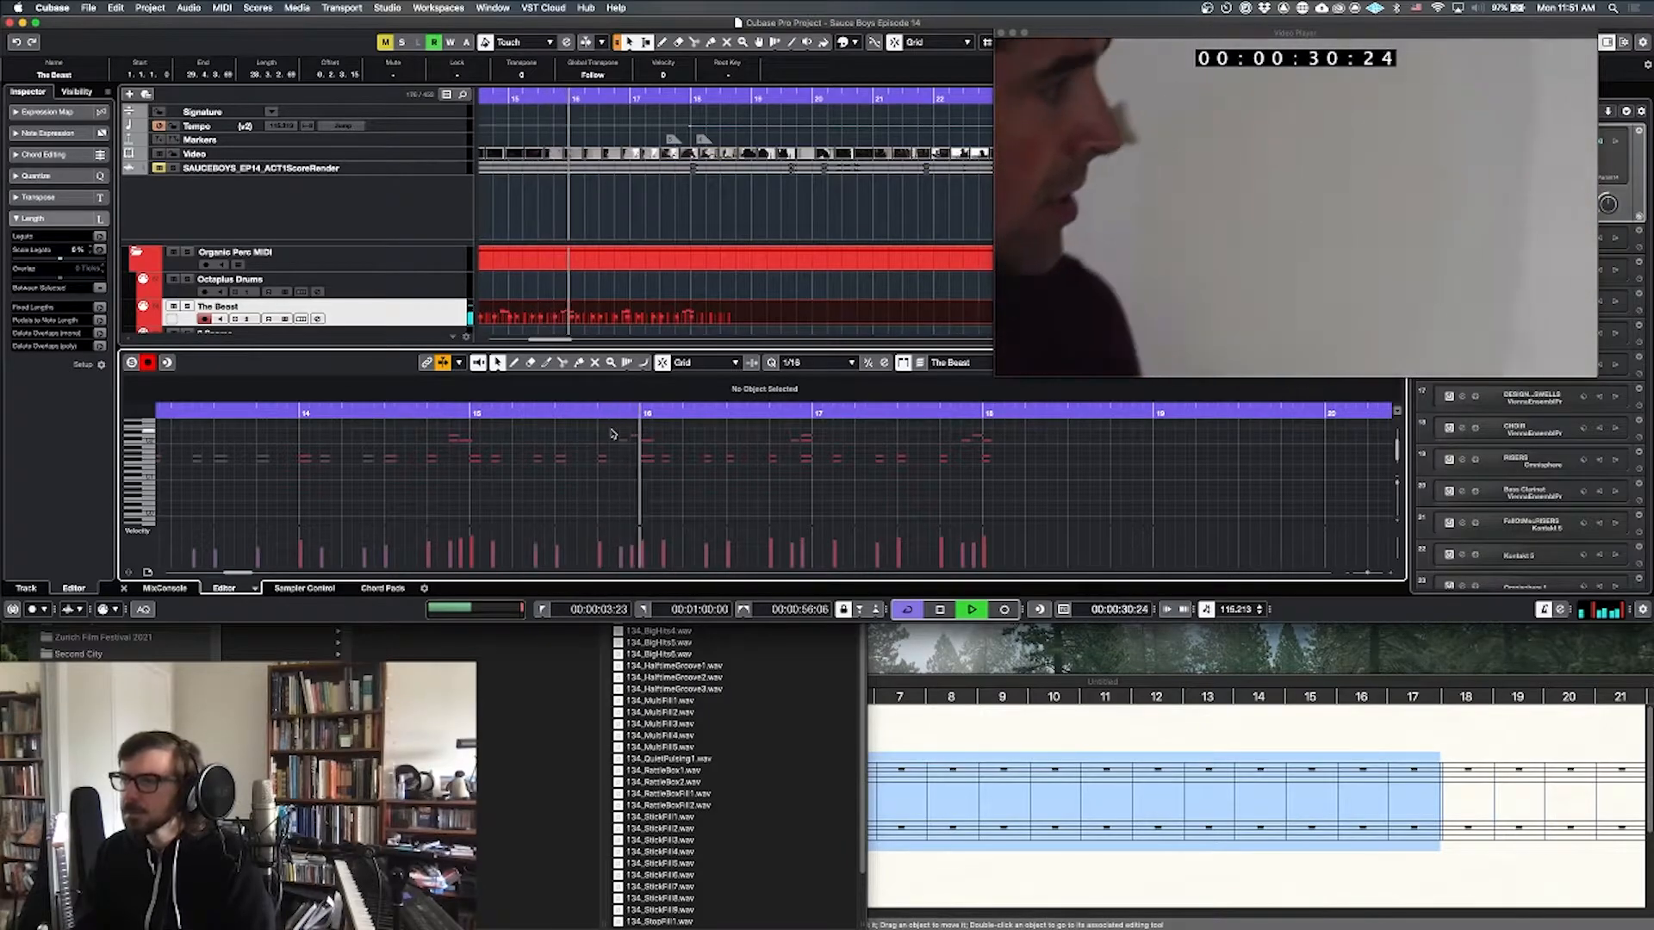
click(805, 441)
click(748, 432)
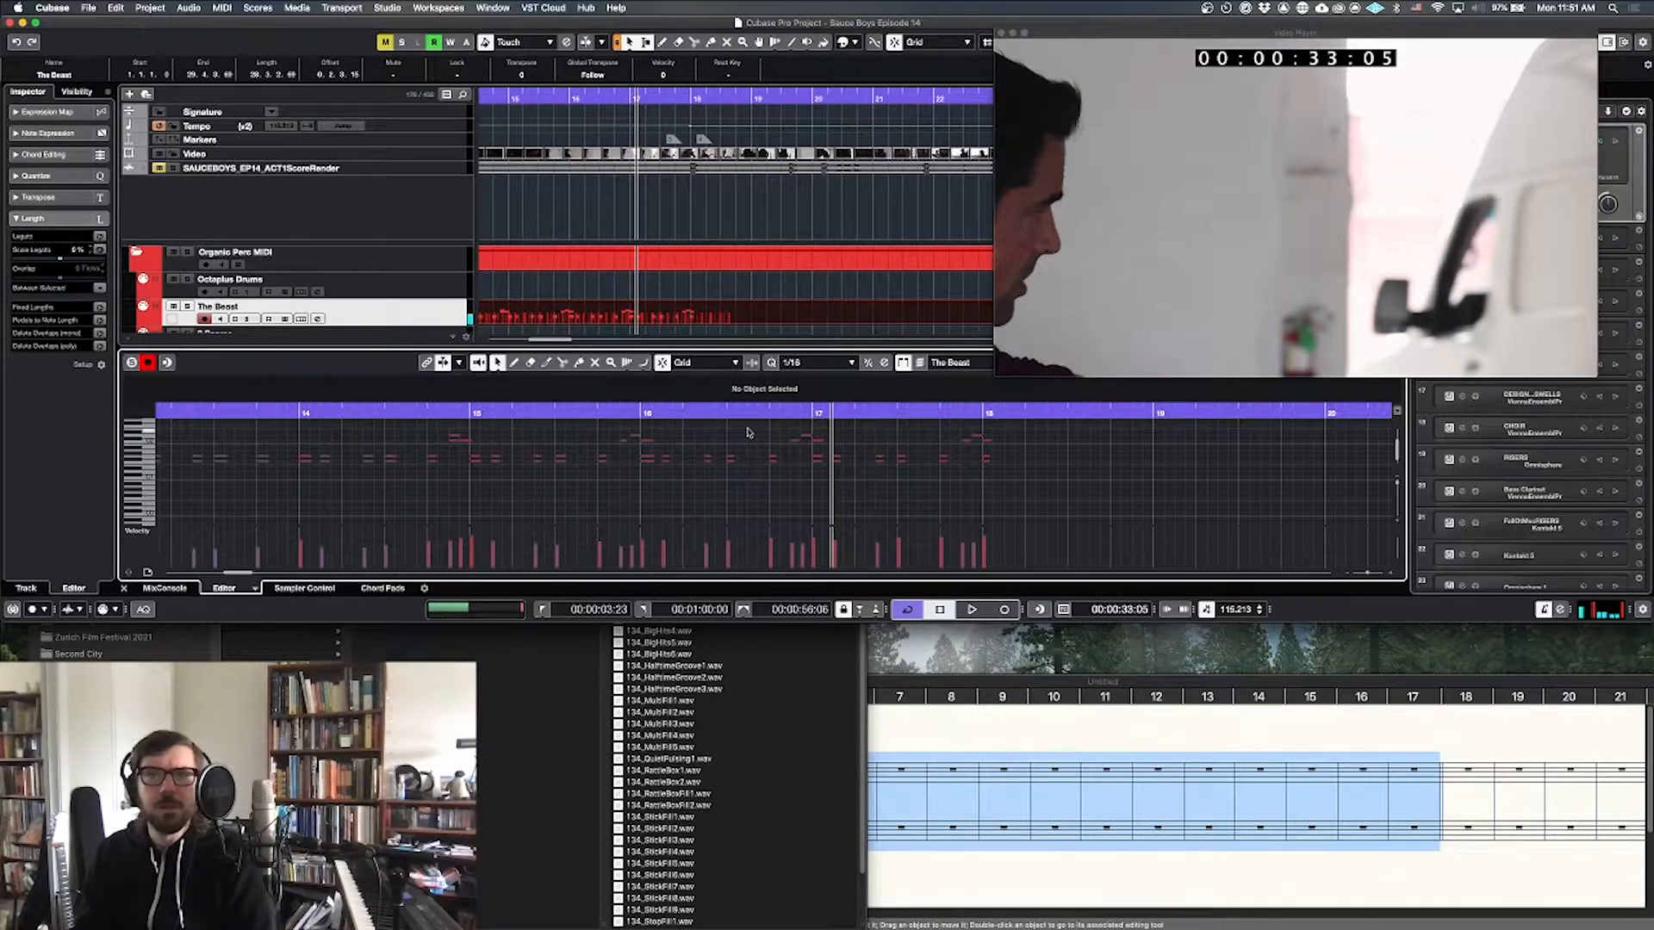
click(457, 439)
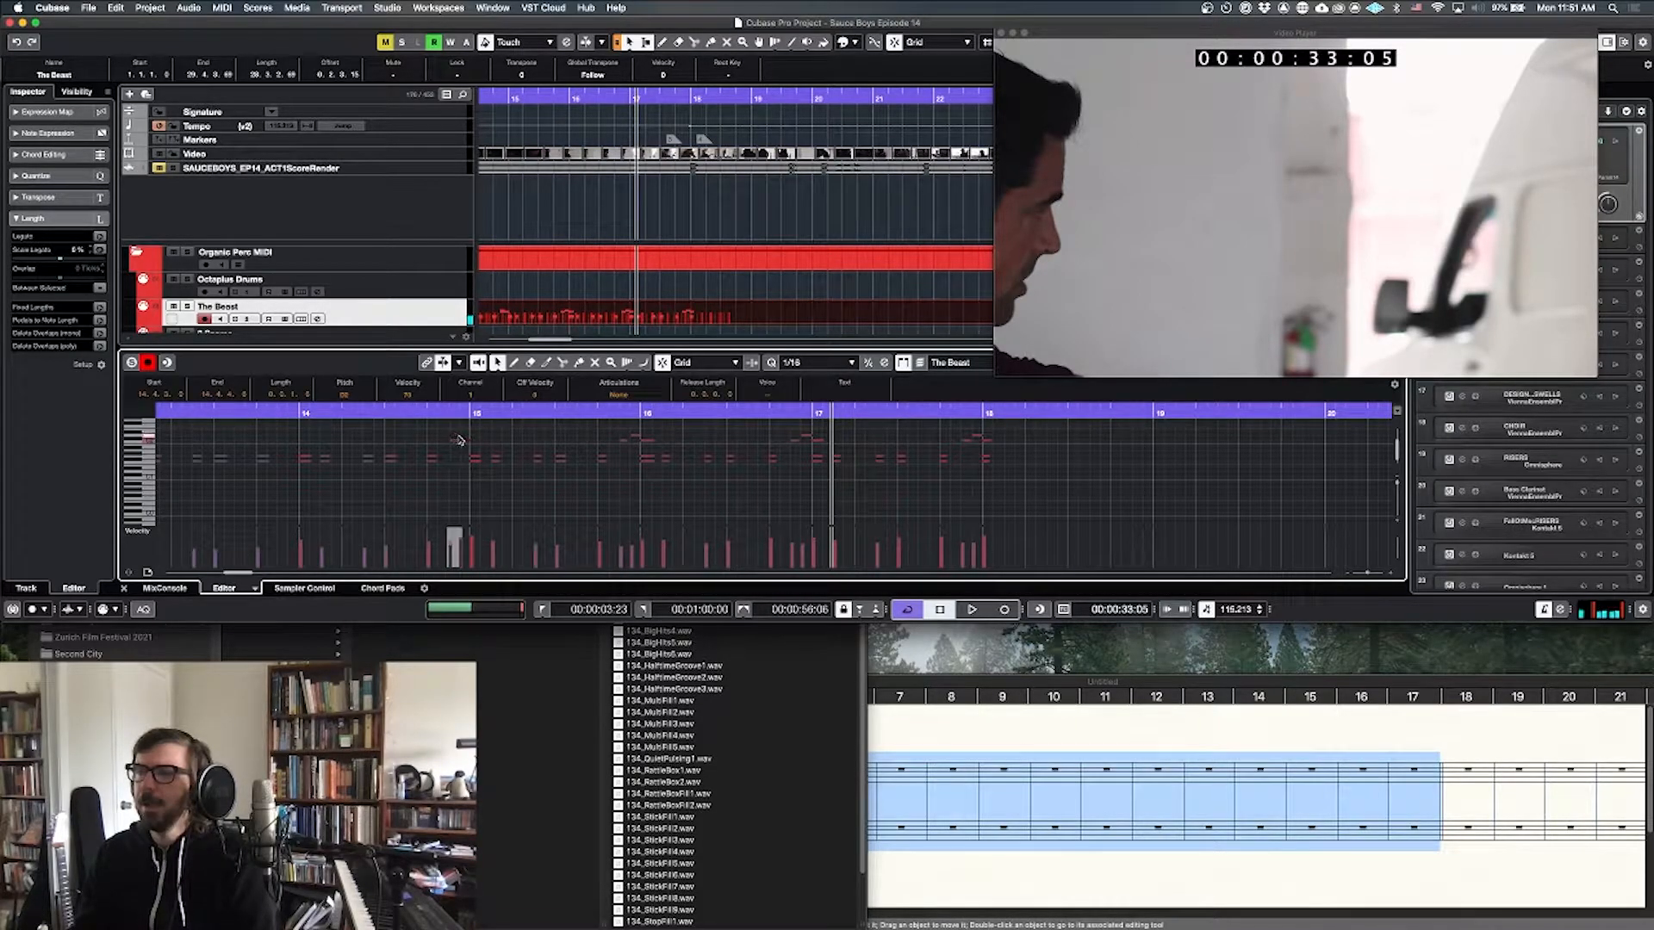
click(456, 432)
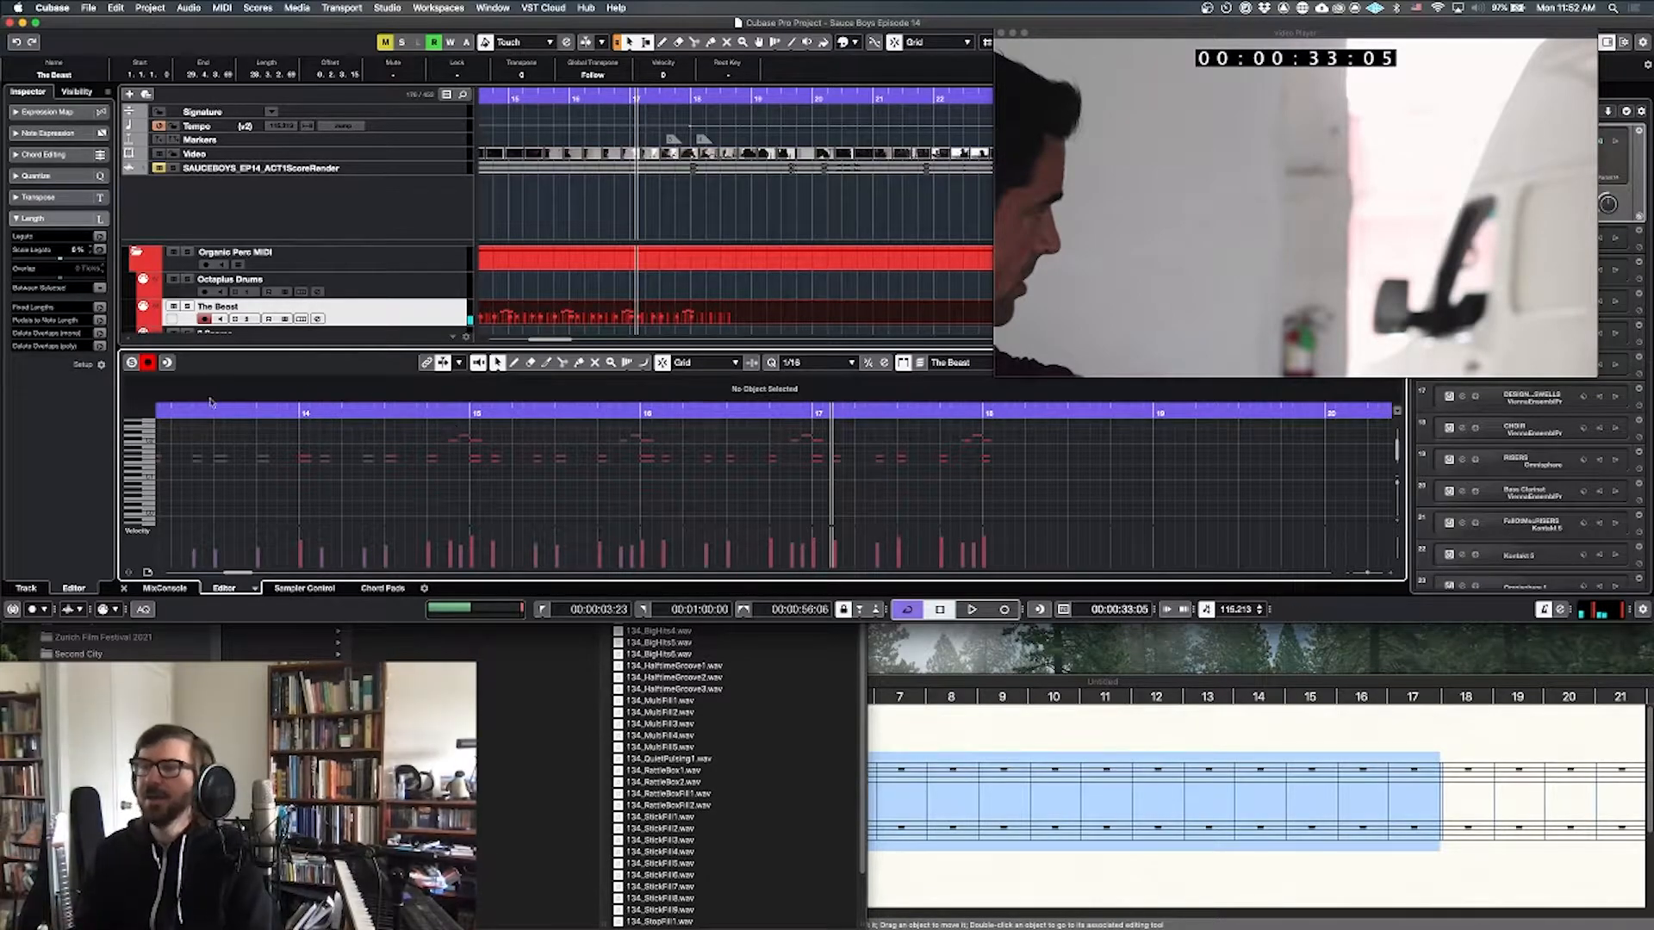
Step: Play back the edited take from bar 14 past bar 18 against the picture
click(295, 411)
key(space)
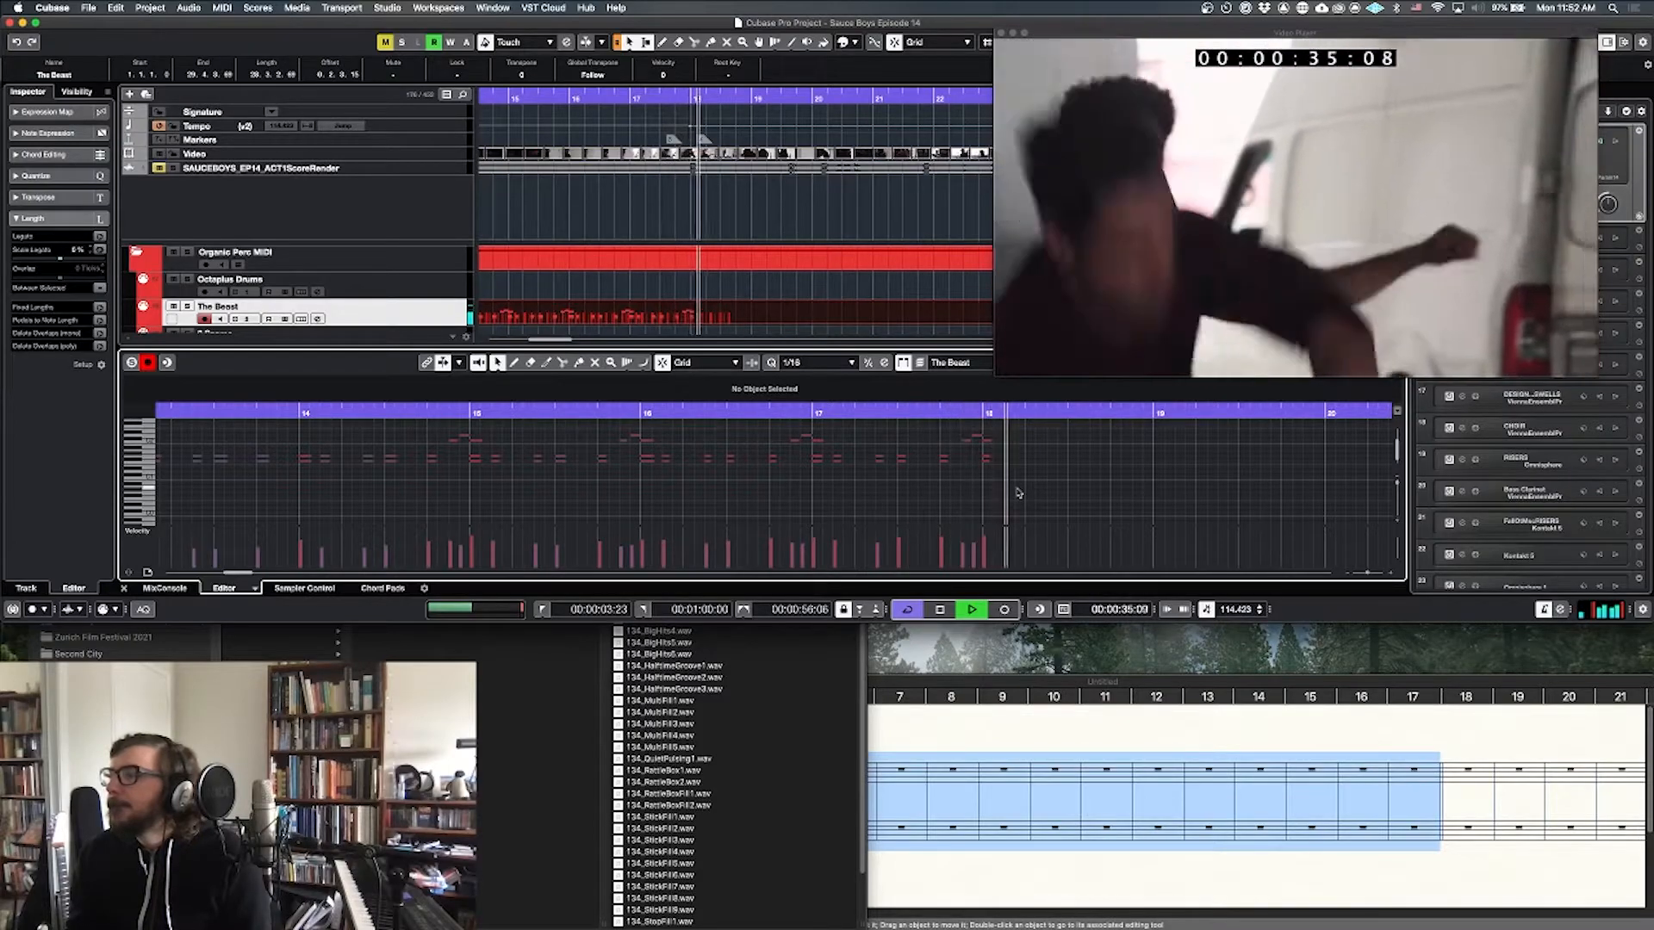
key(space)
Step: Close the MIDI editor and trim The Beast event by splitting it at bars 19 and 2 and deleting both outer parts
key(alt+super+b)
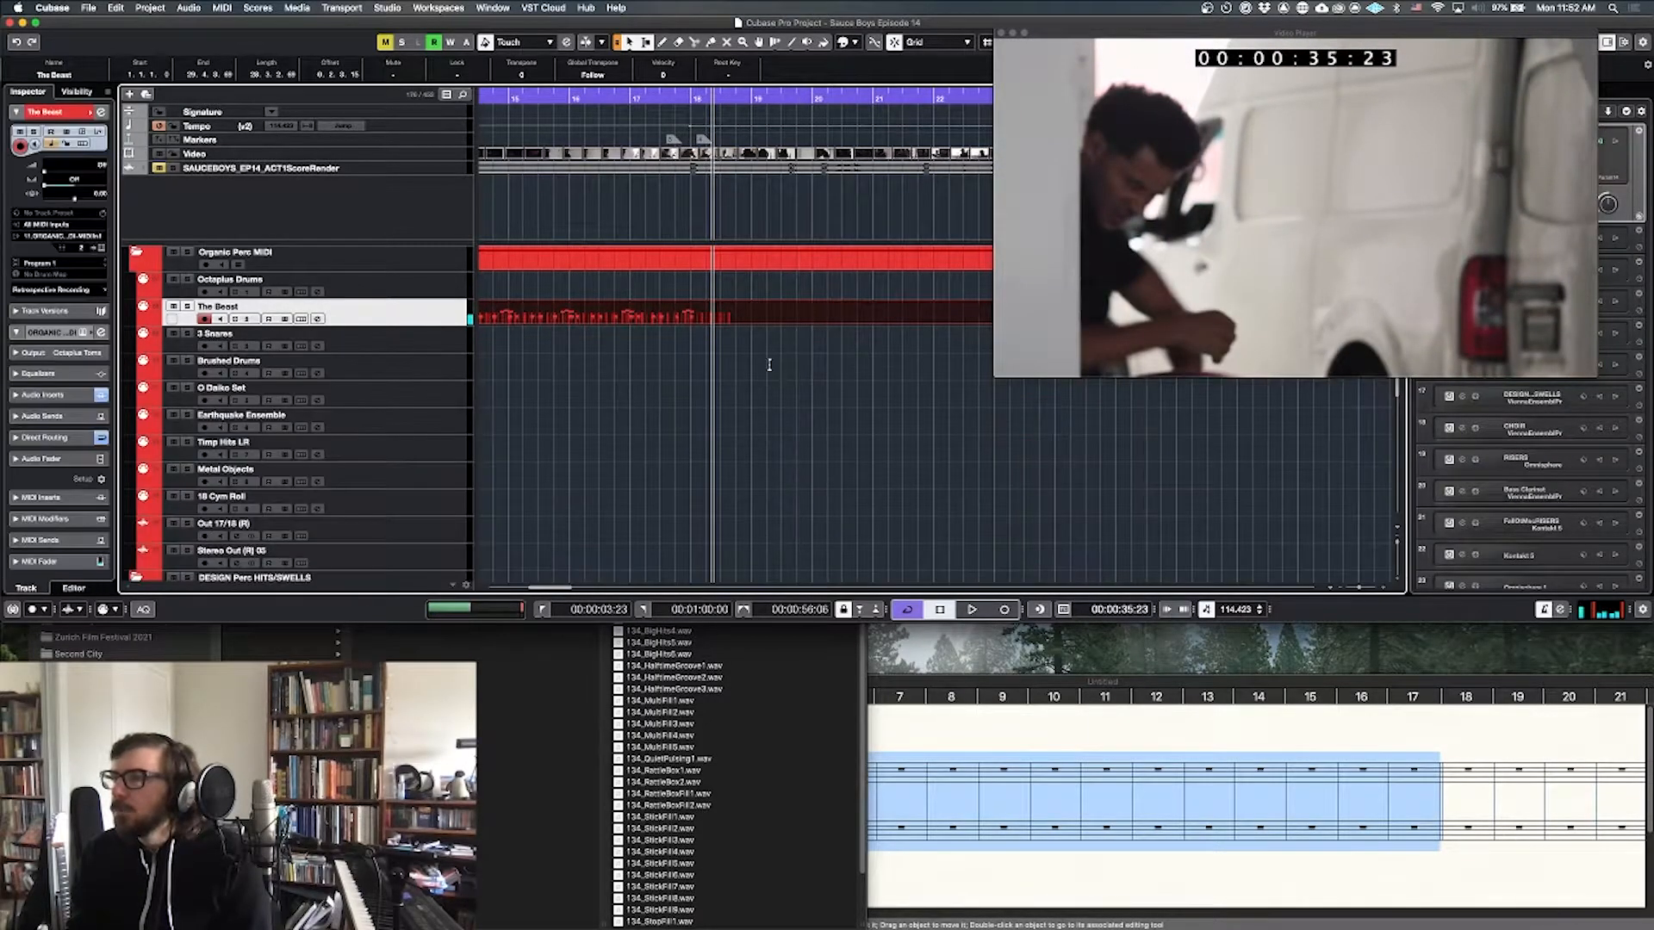
alt+click(761, 319)
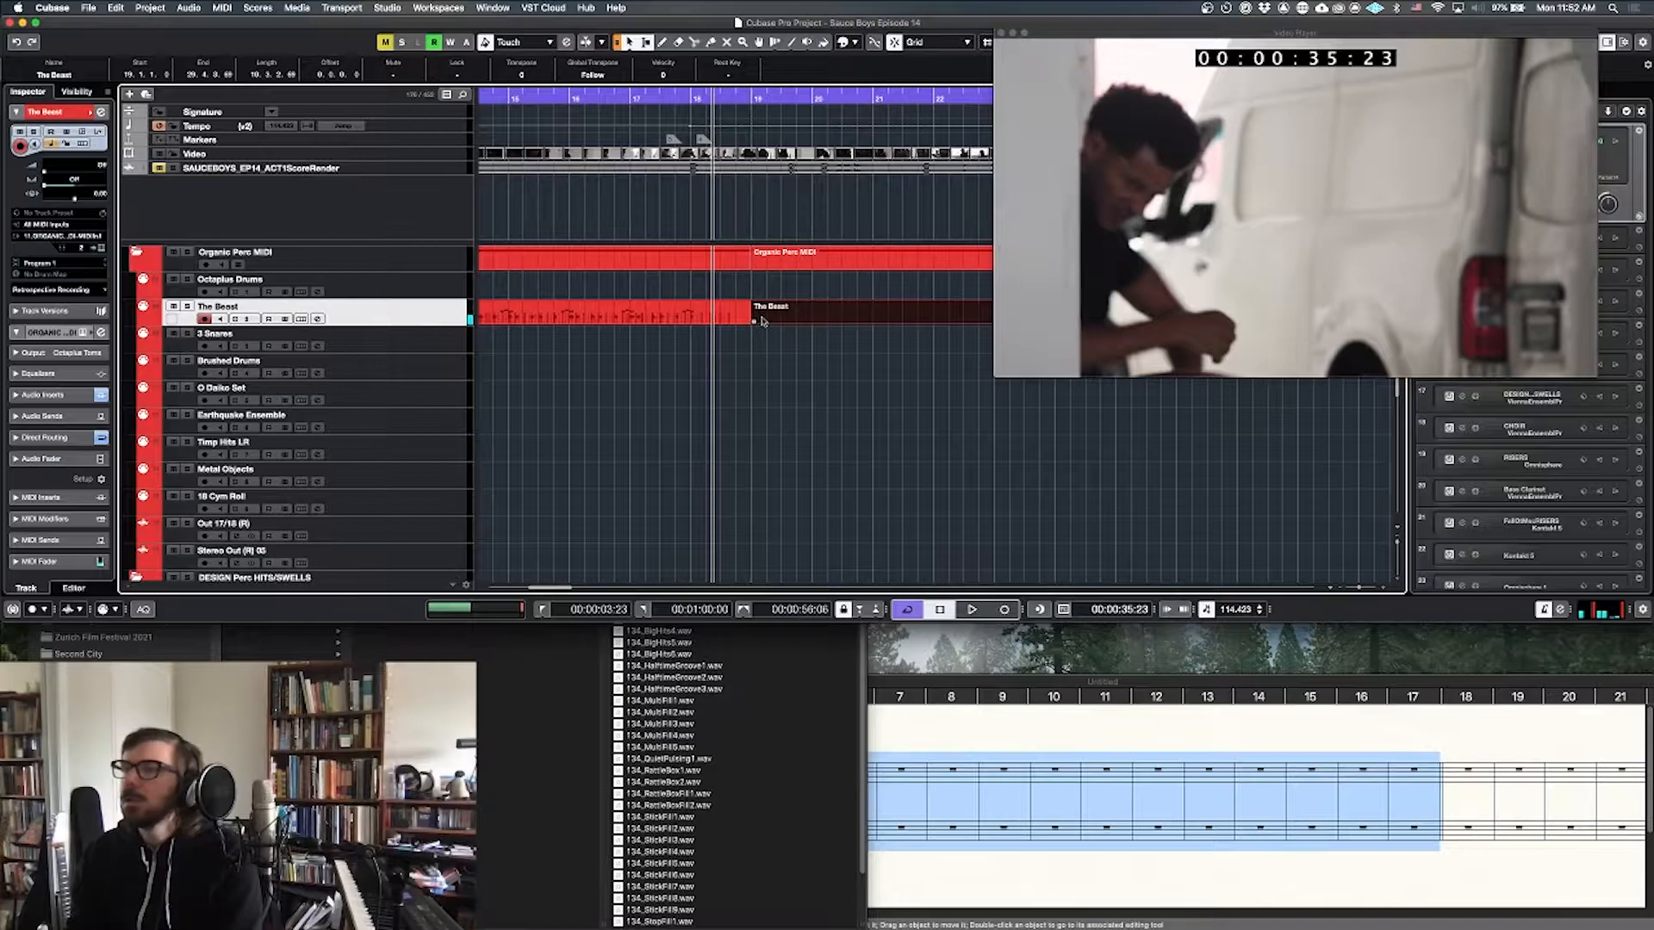
key(Delete)
key(KP_1)
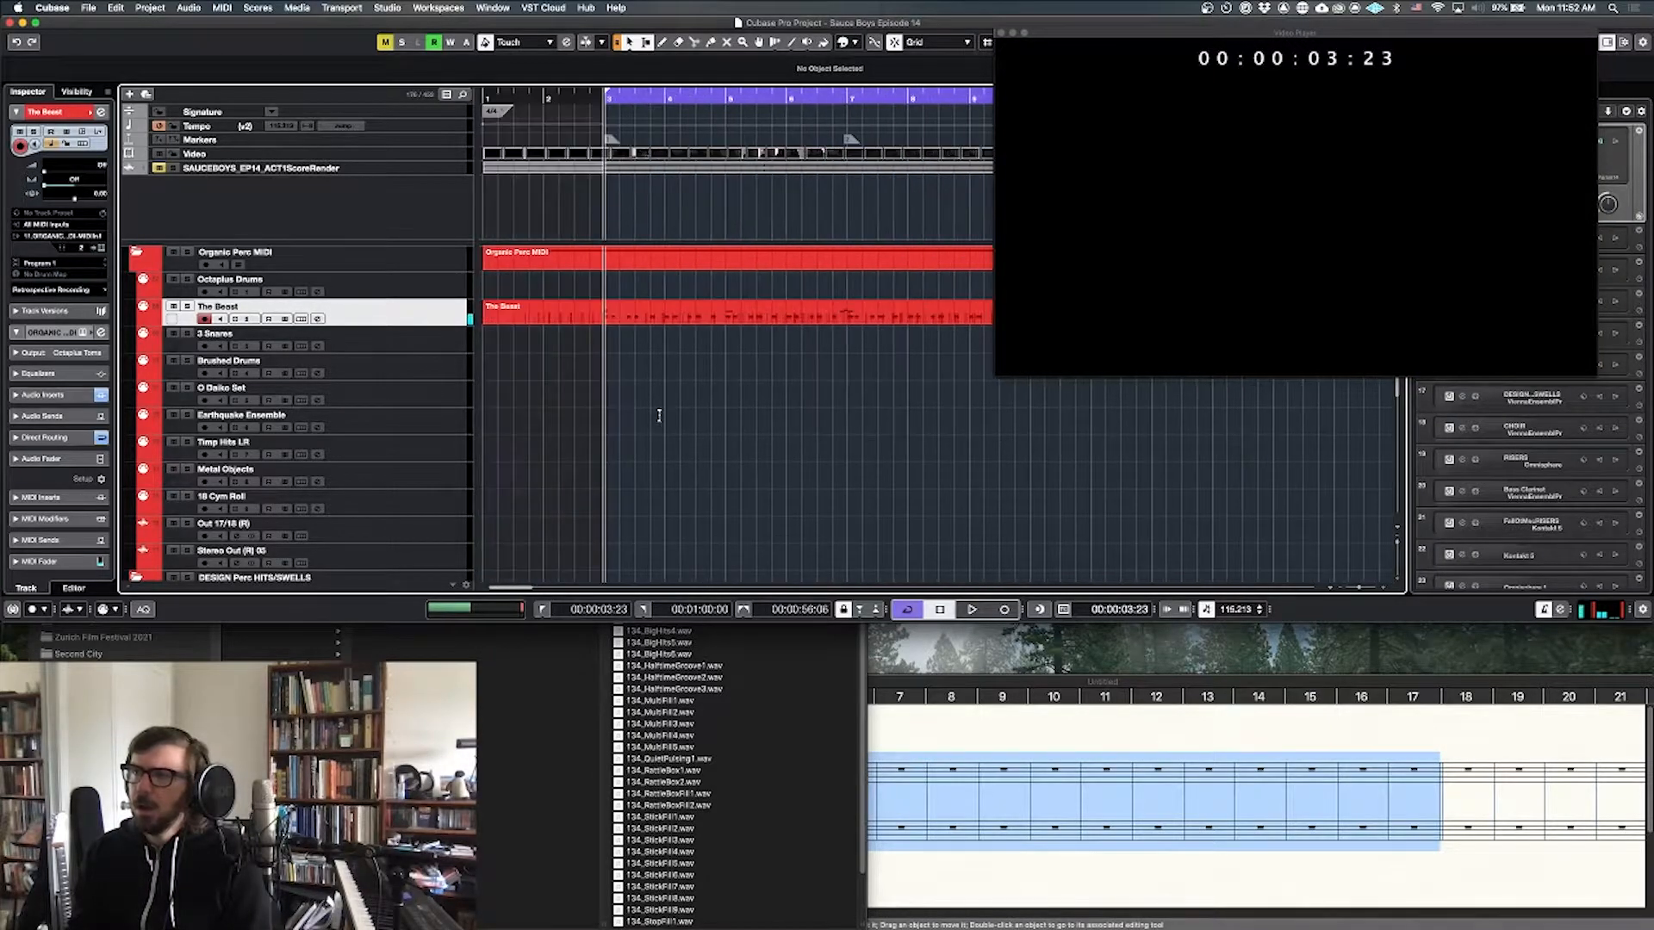
alt+click(544, 315)
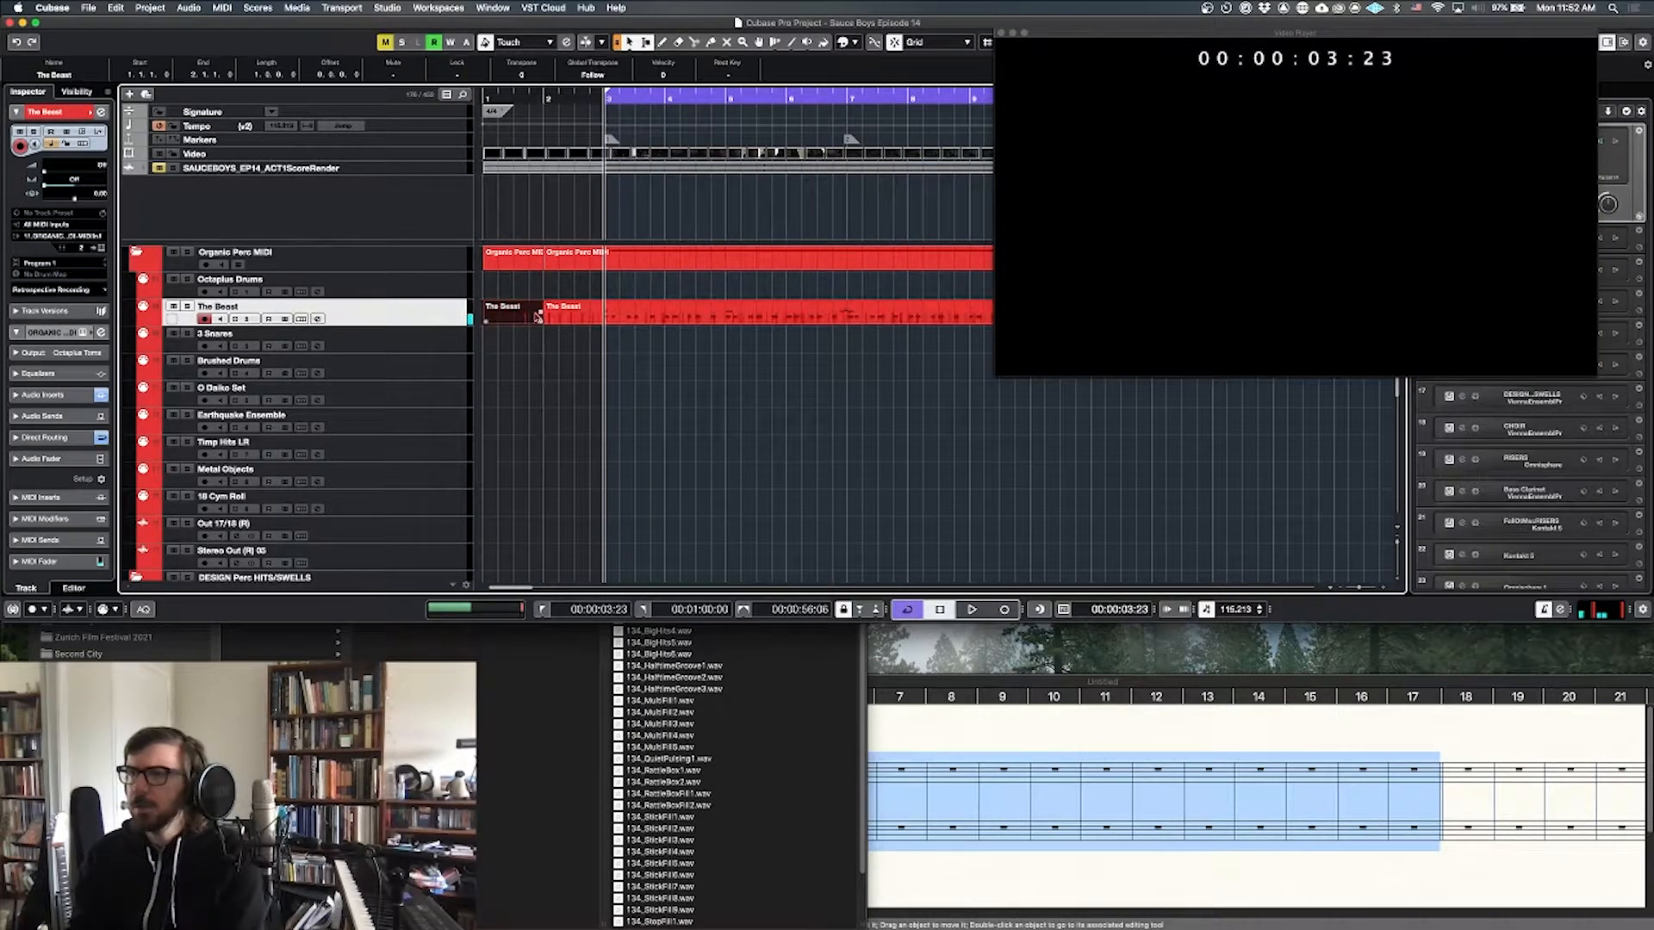
key(Delete)
click(618, 336)
Step: Find the Strings folder below the drum loop and keys tracks and expand it
scroll(629, 349, down, 4)
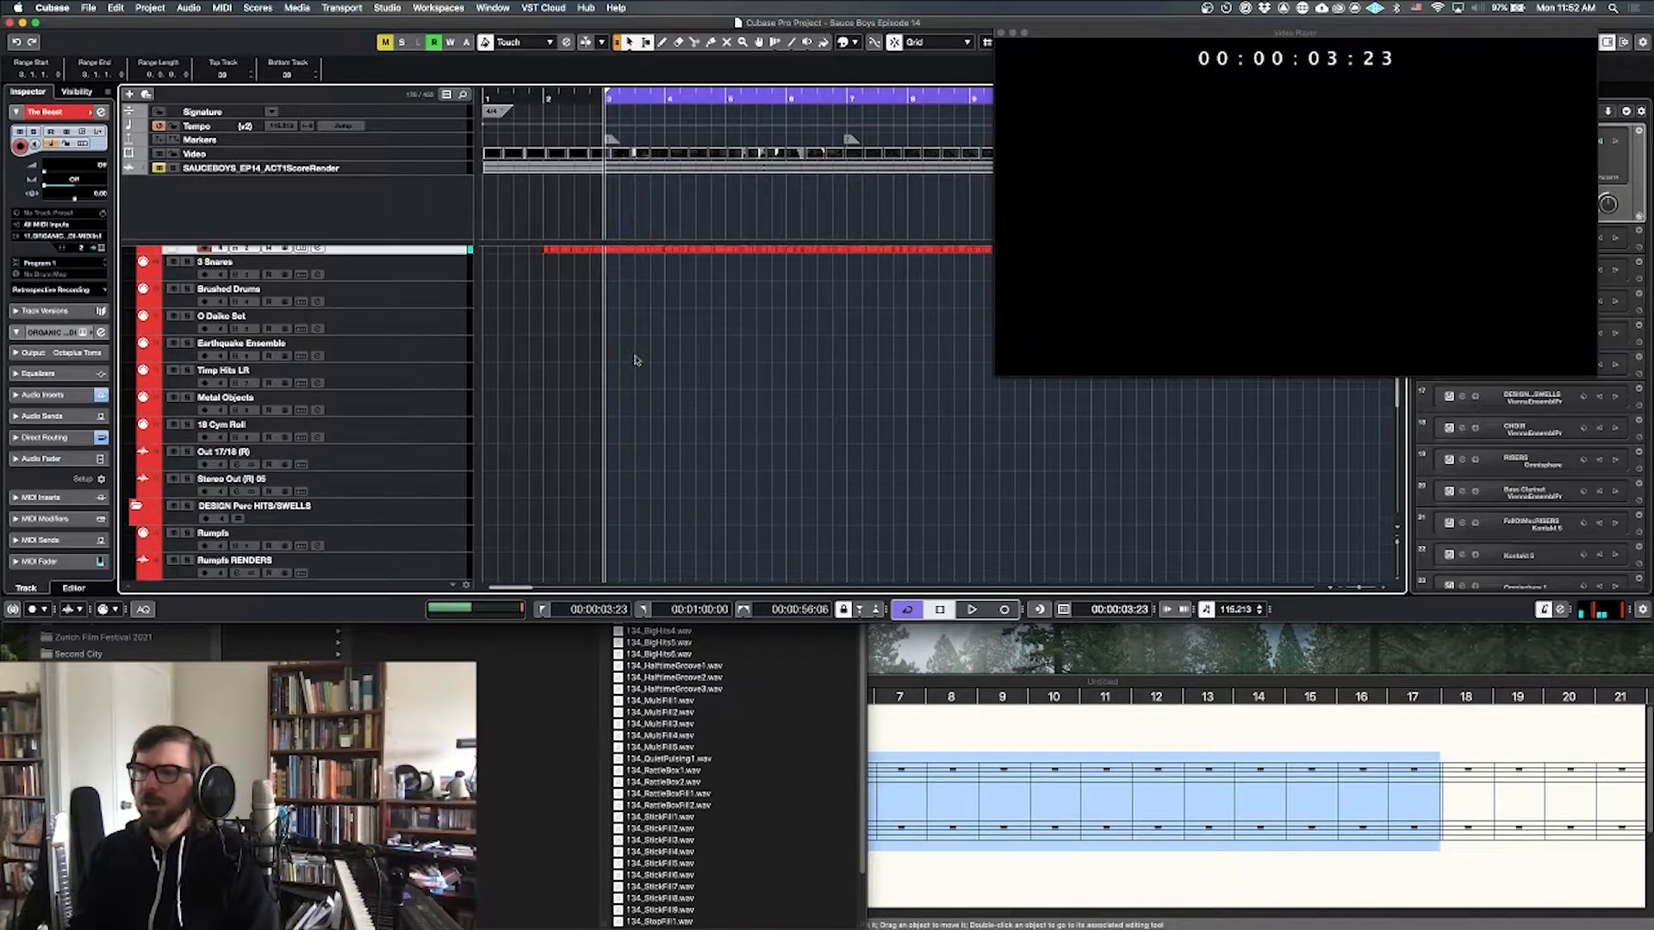
scroll(629, 366, down, 5)
scroll(625, 379, up, 8)
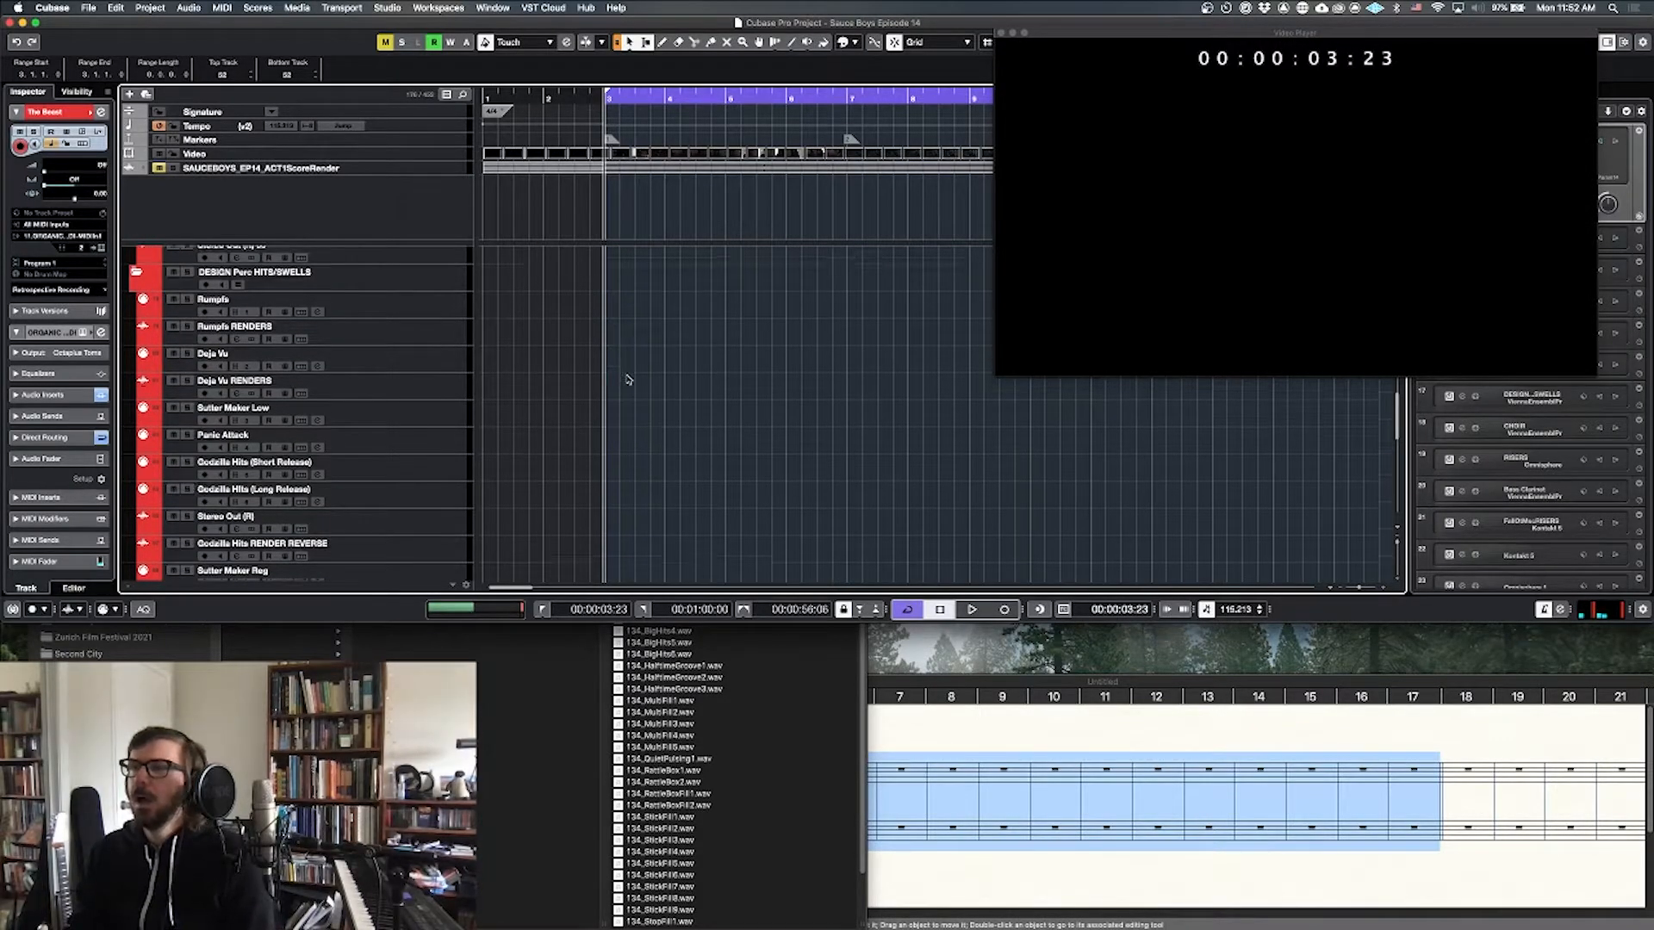
scroll(625, 353, down, 4)
scroll(633, 348, down, 5)
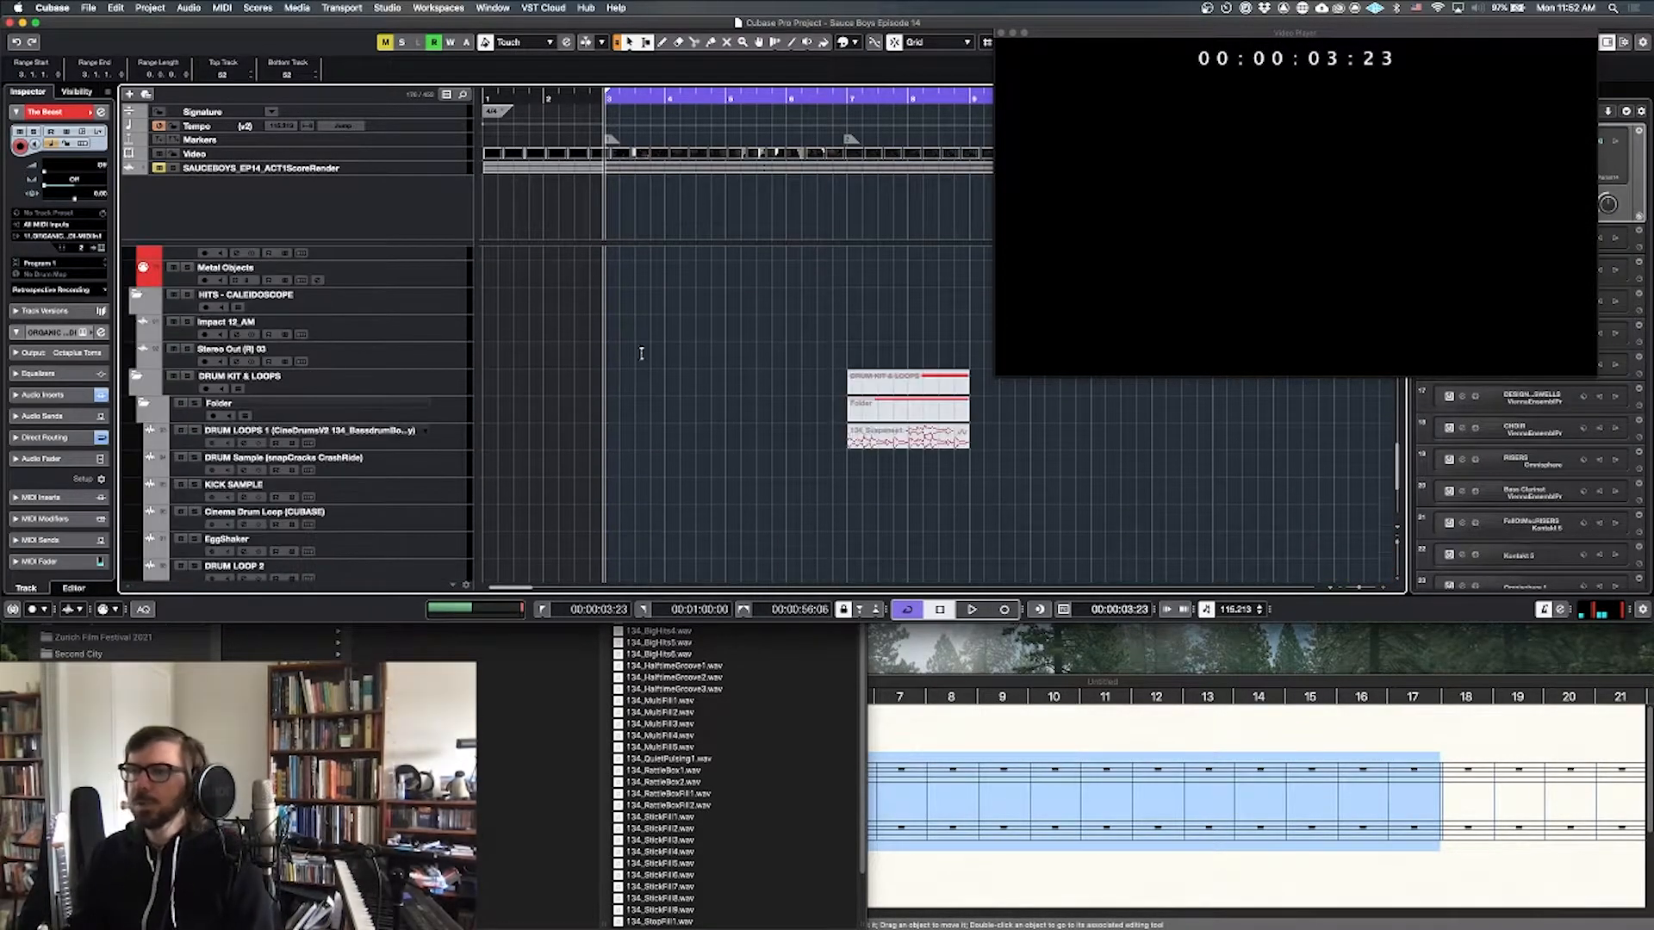
scroll(738, 399, down, 5)
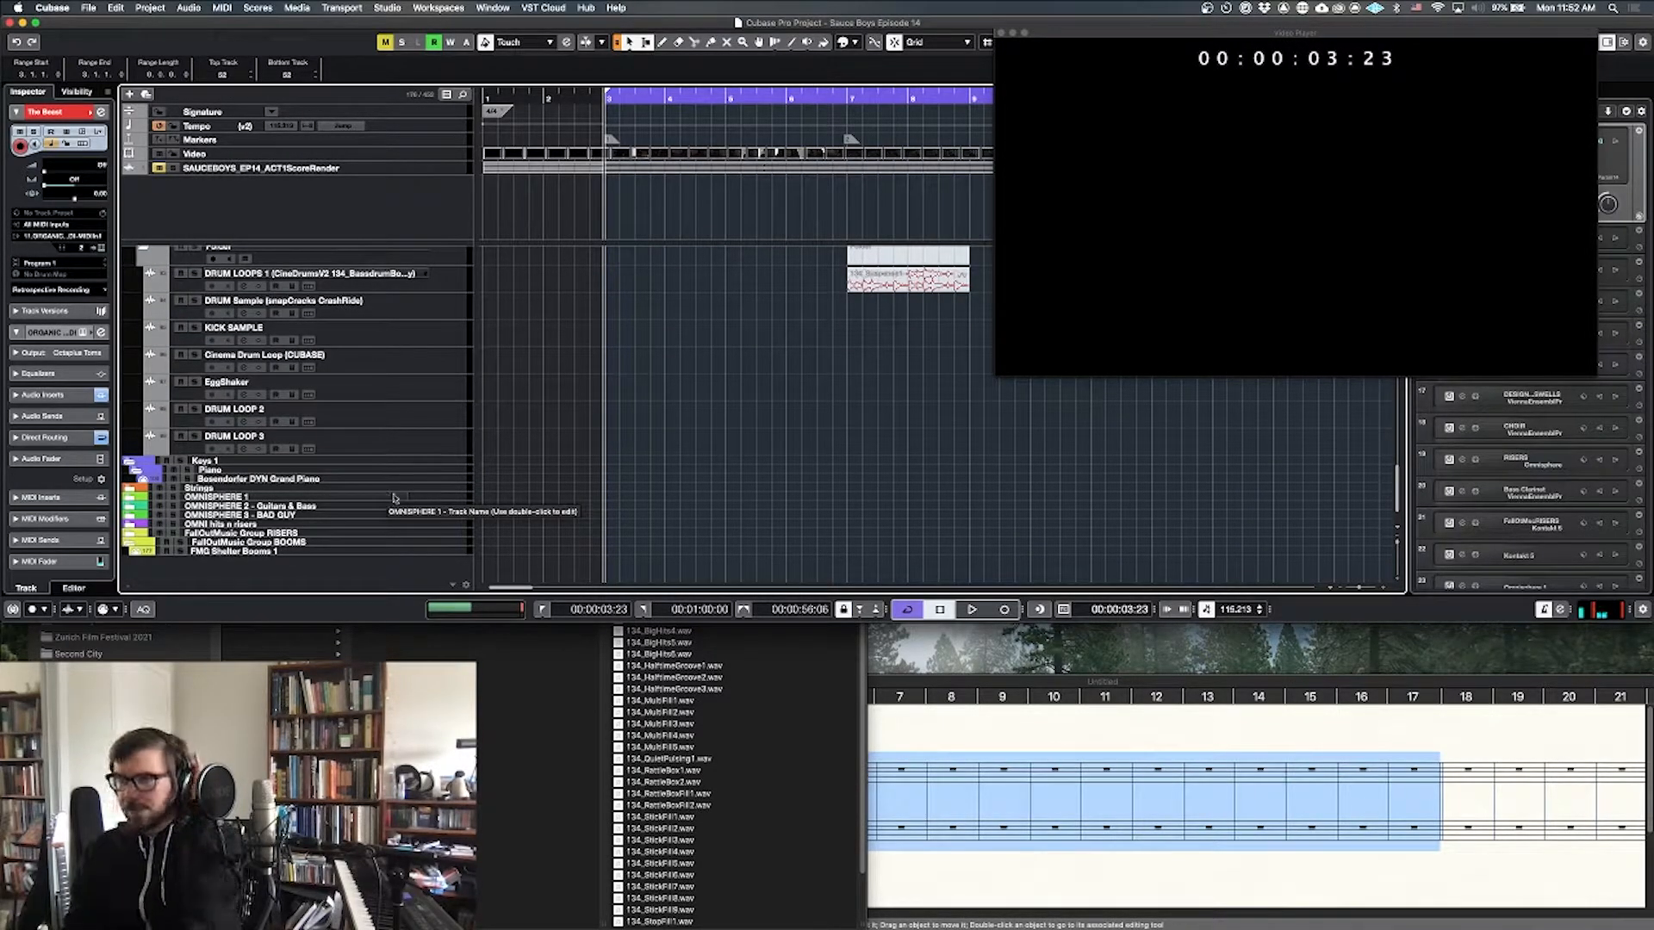
click(440, 490)
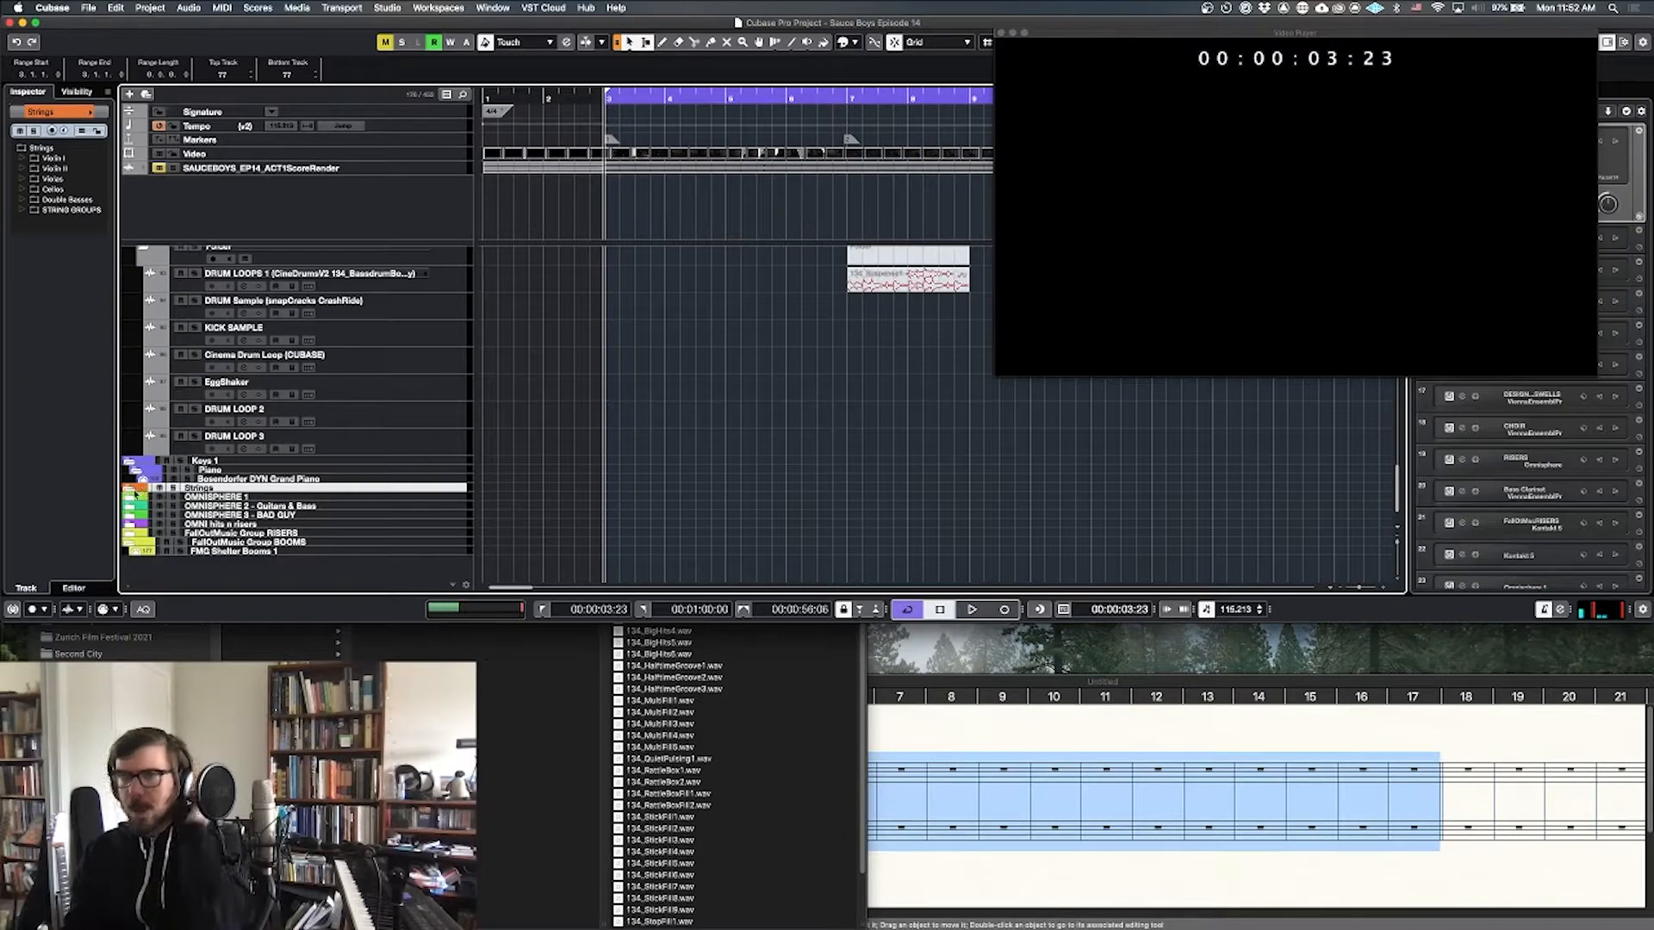
click(135, 493)
scroll(315, 452, down, 5)
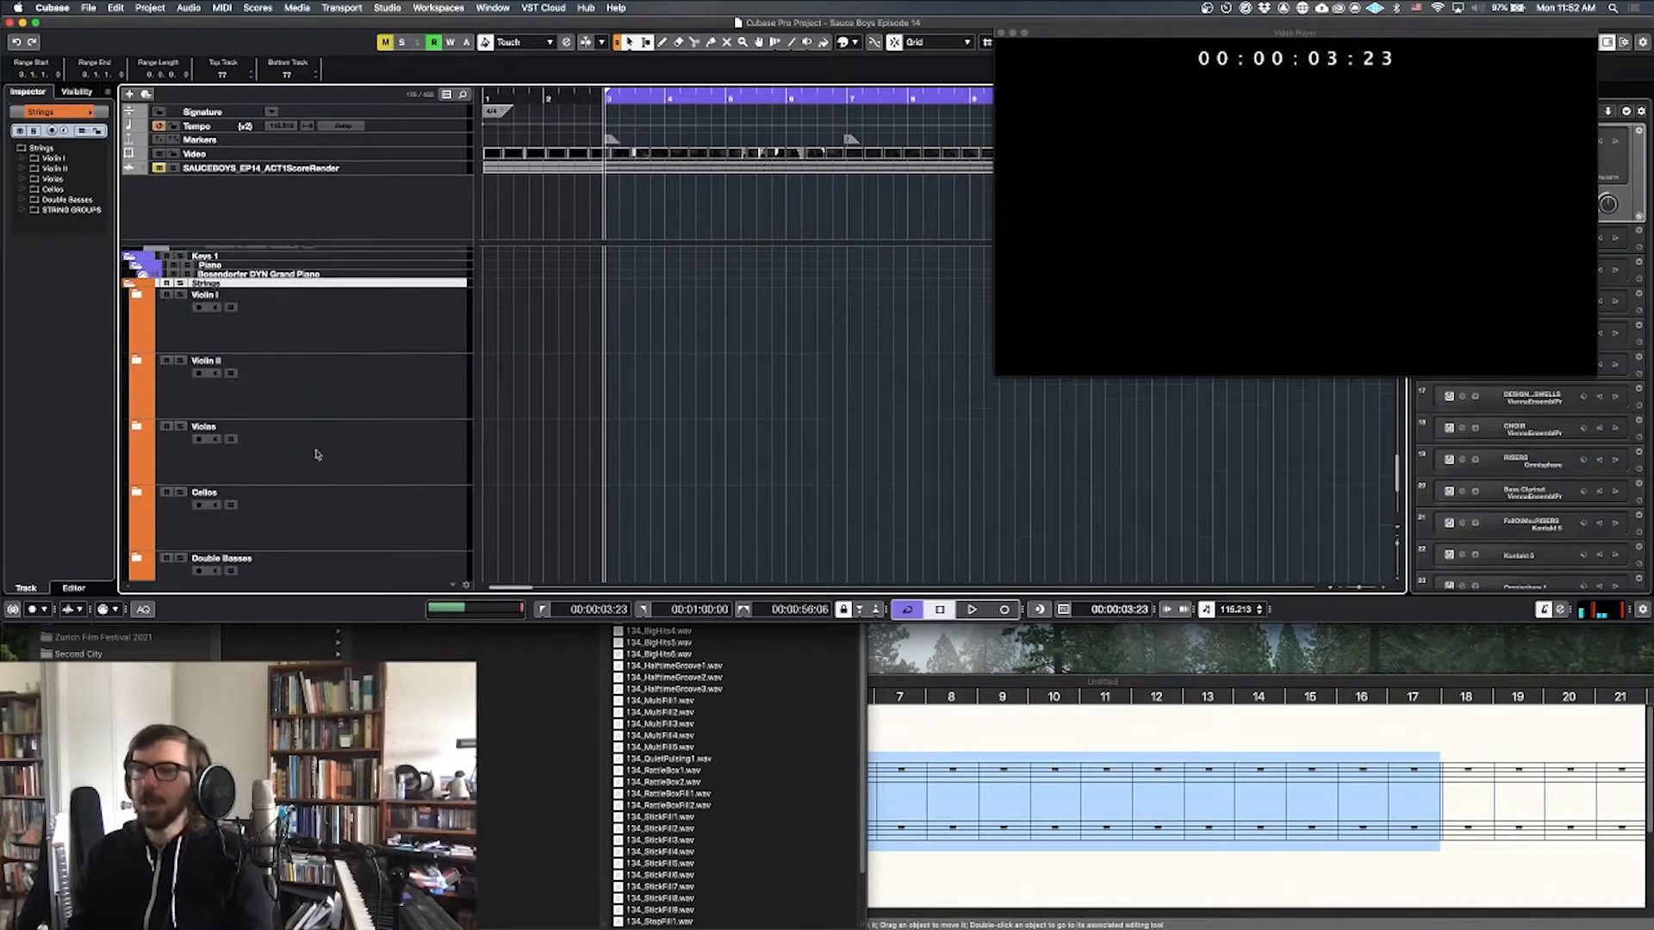
Step: Expand the Cellos folder and bring its VCS DXF Sus Acc Vel and VCS BBCSO tracks into reach
scroll(315, 454, down, 2)
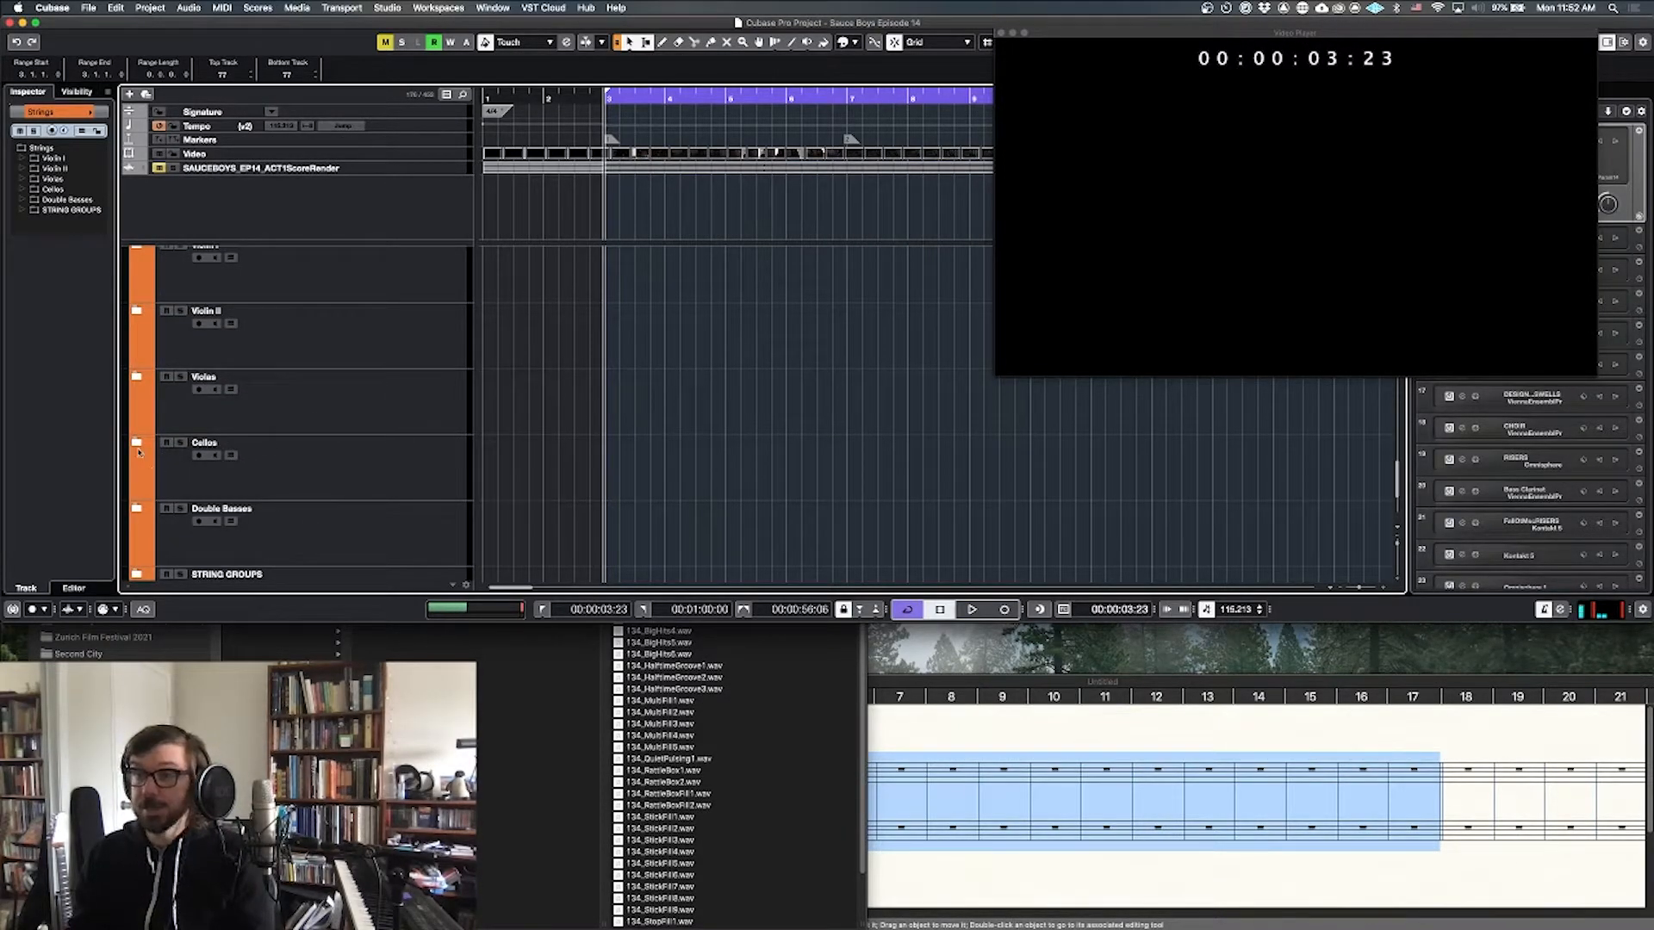
click(140, 465)
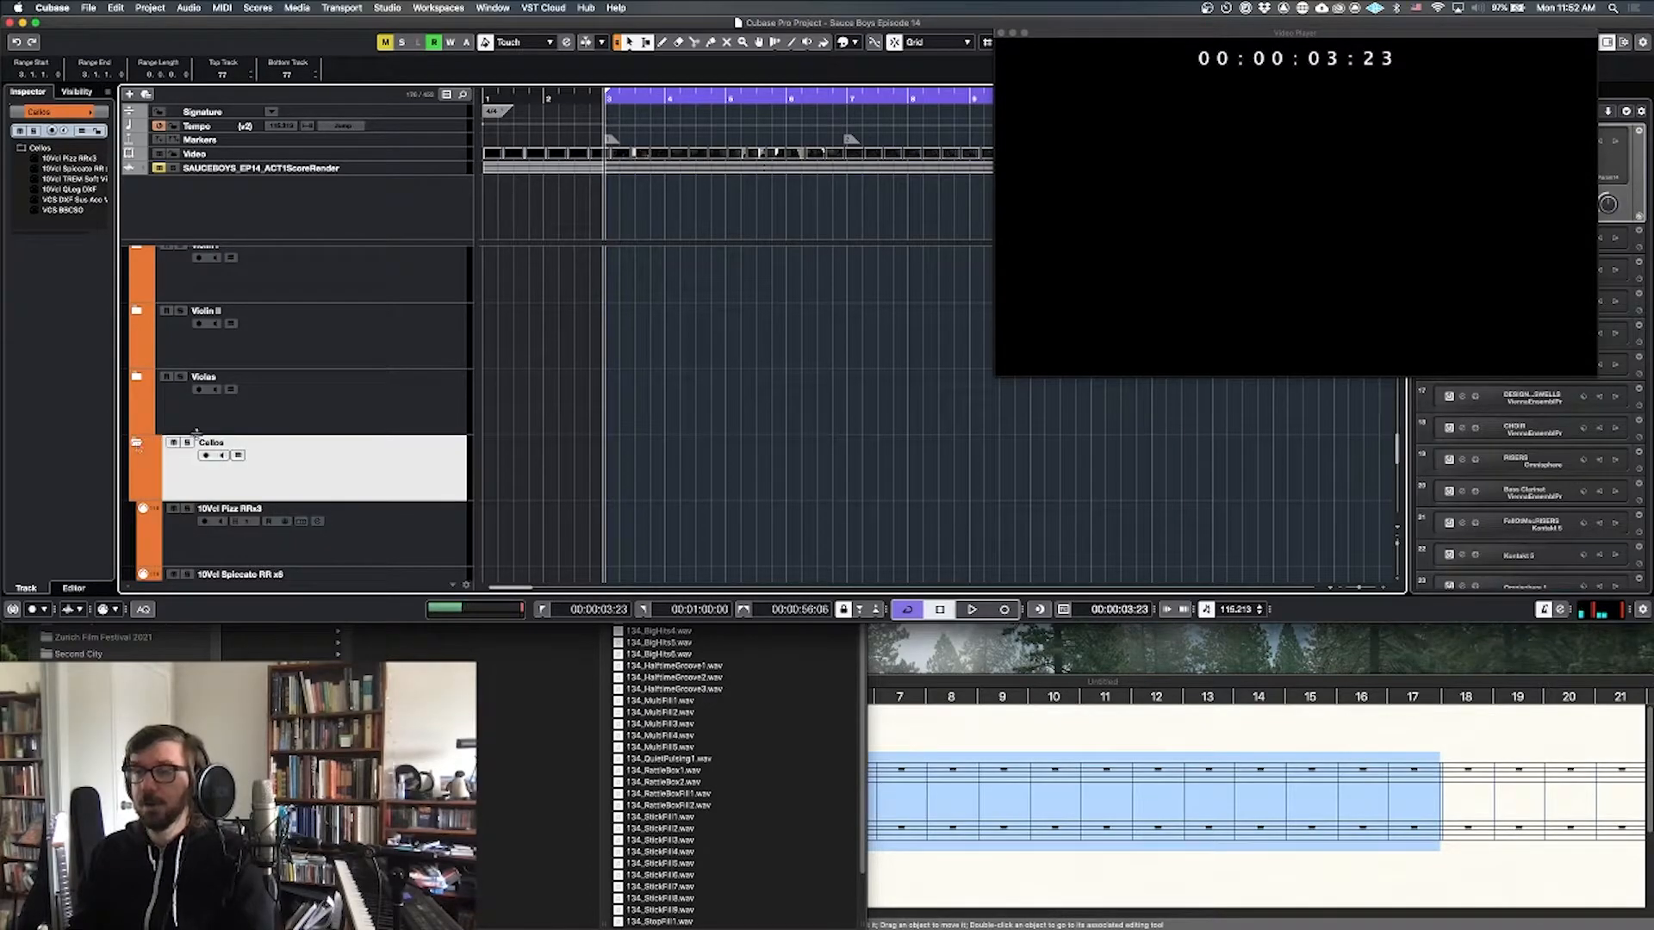
click(138, 453)
scroll(392, 454, down, 8)
scroll(392, 454, down, 3)
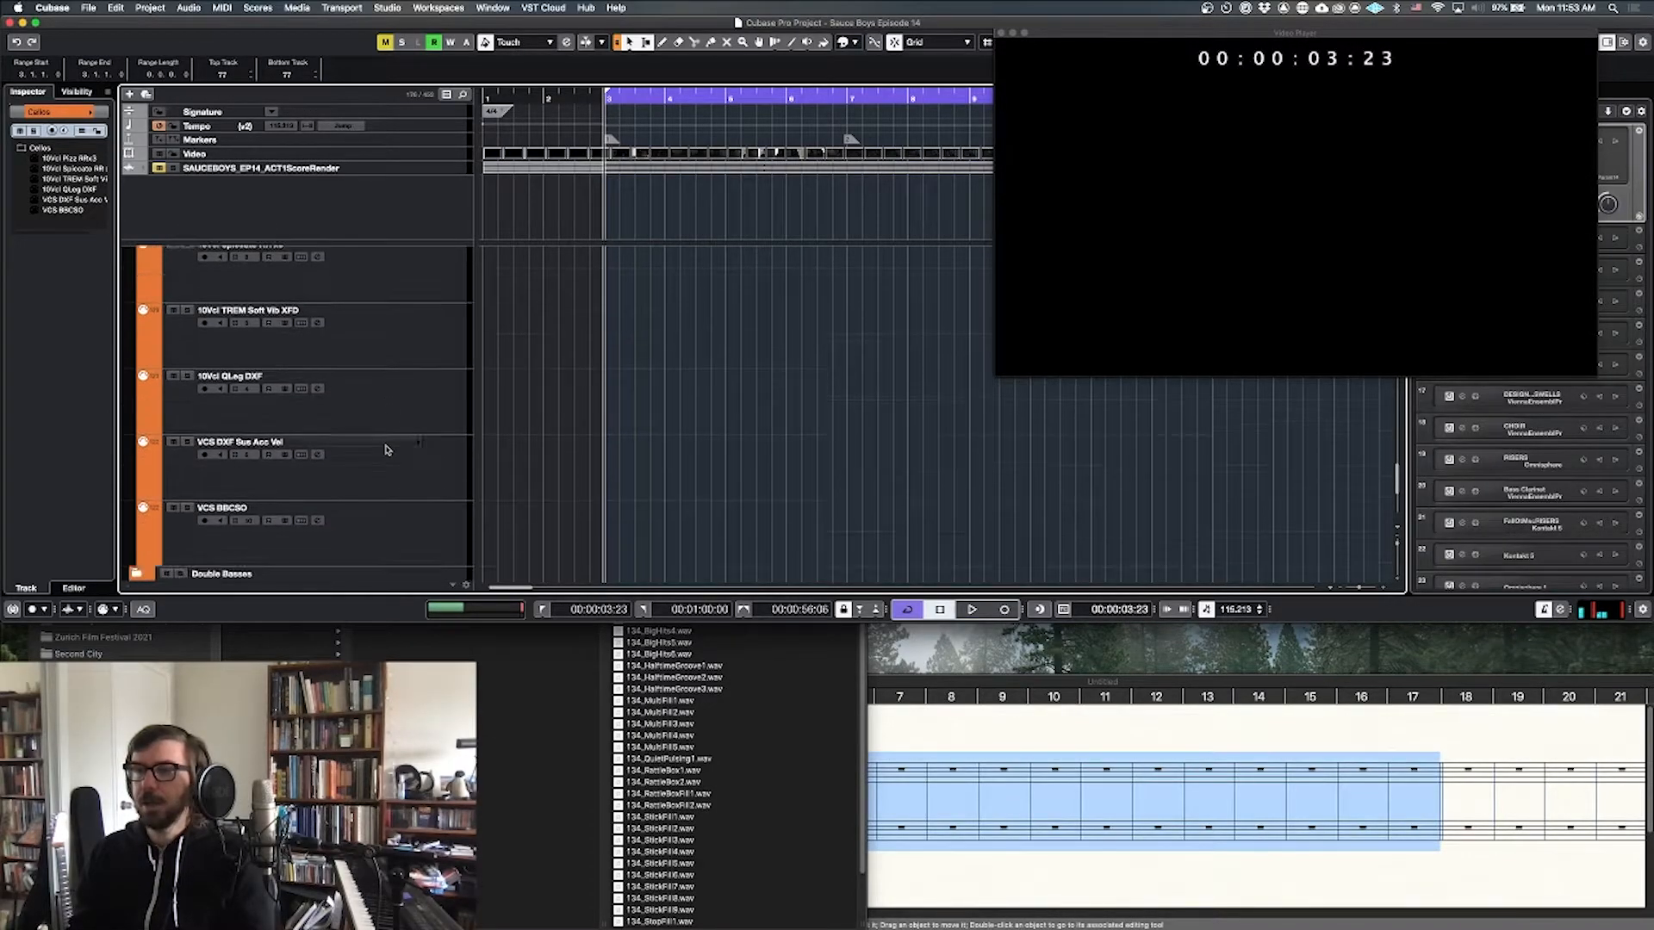
Step: Record a cello part on the VCS BBCSO track from bar 3 onward
click(404, 523)
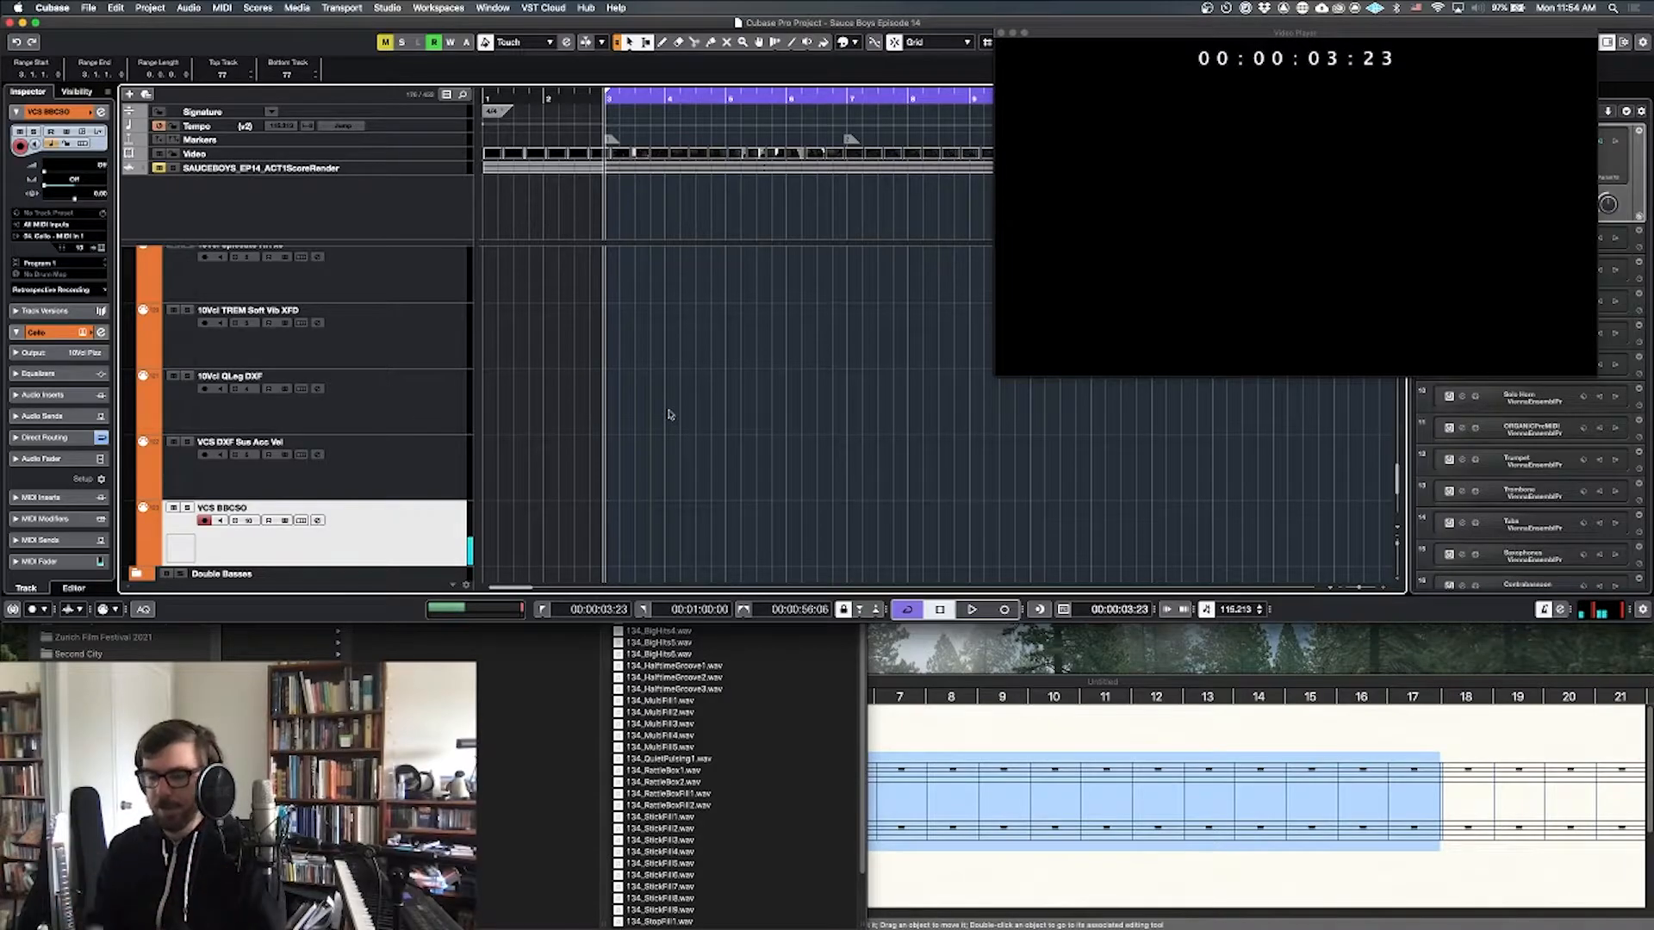
key(KP_Multiply)
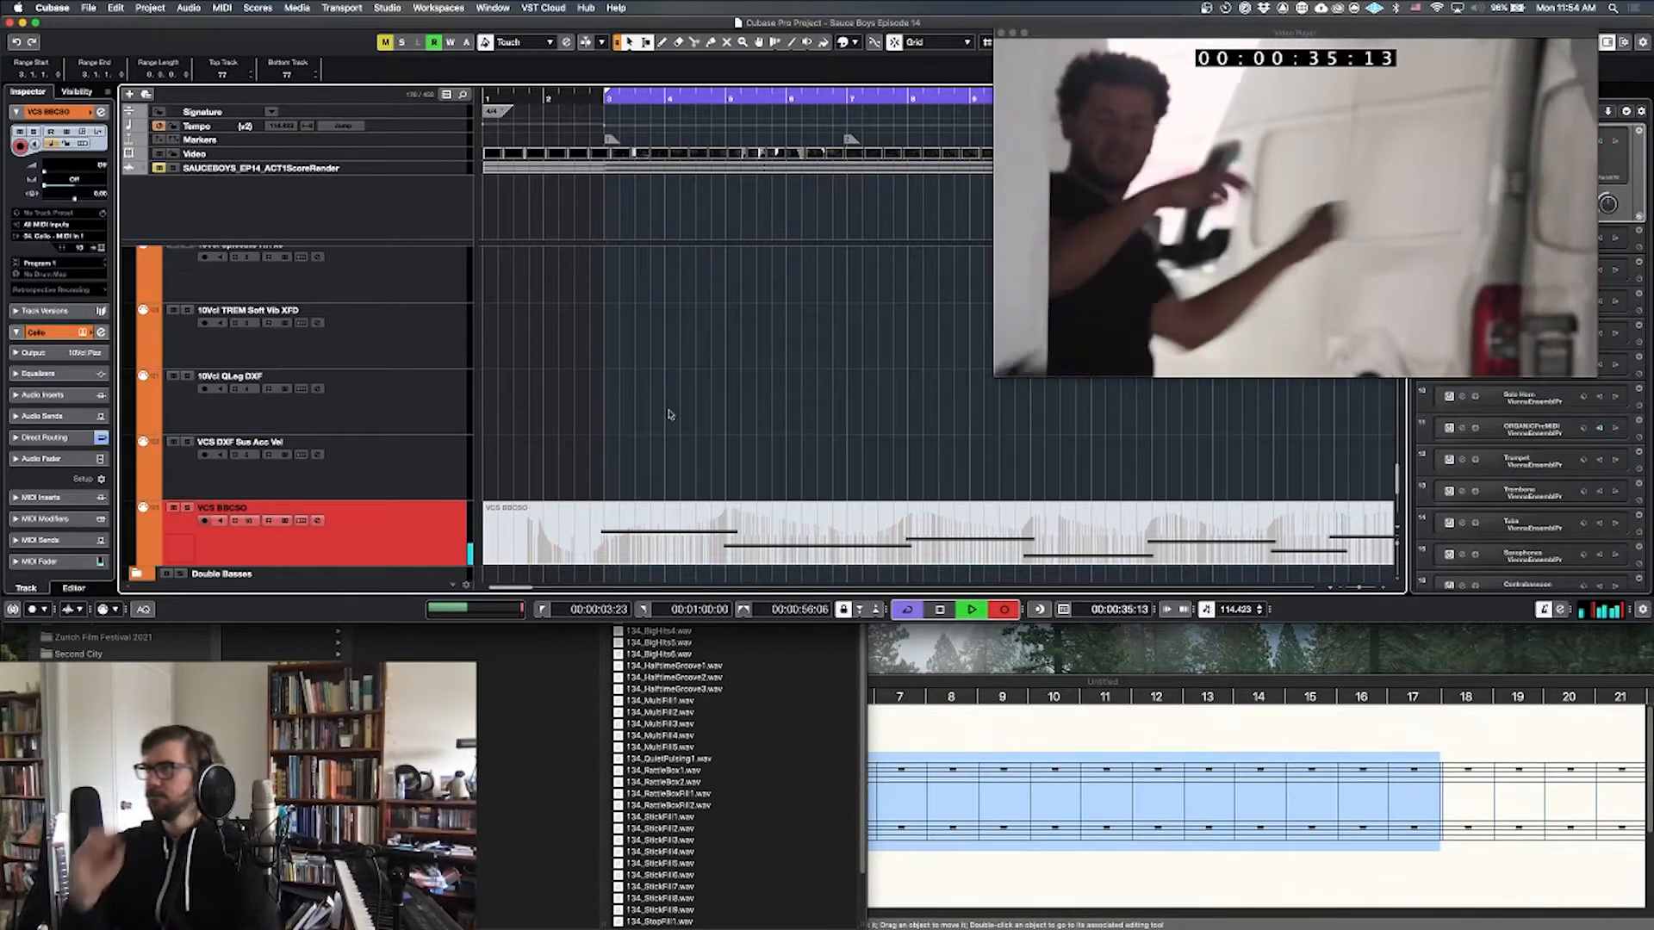
key(space)
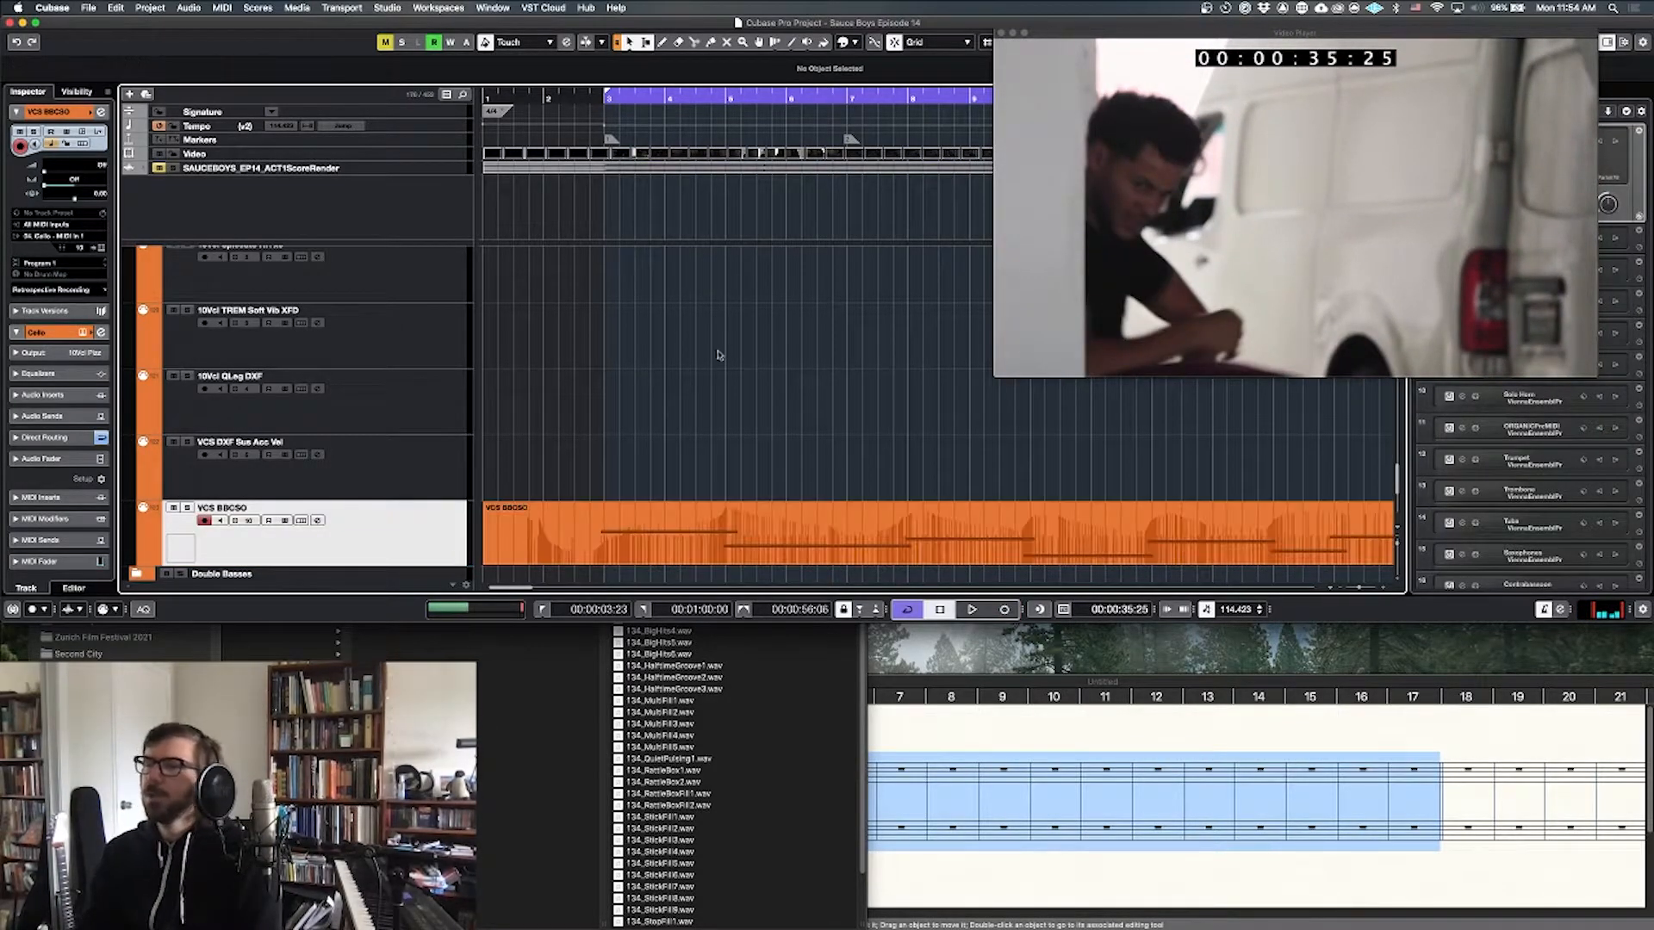
Step: Open the recorded VCS BBCSO part for note editing and go to its first notes around bar 3
double_click(706, 546)
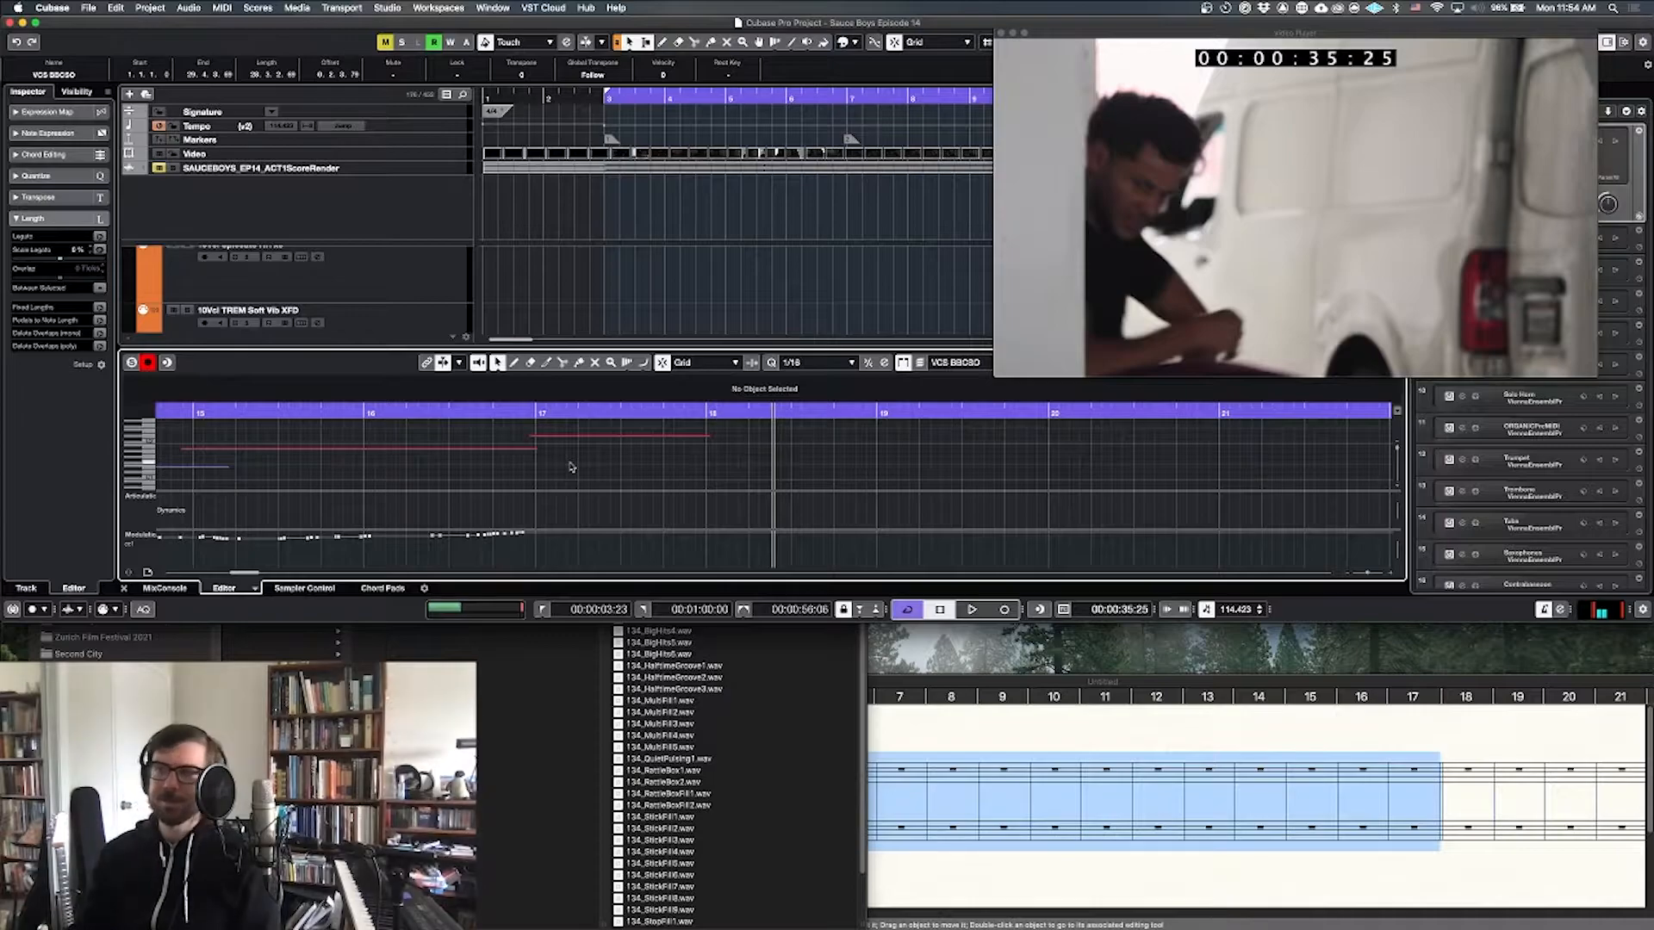
scroll(569, 467, left, 10)
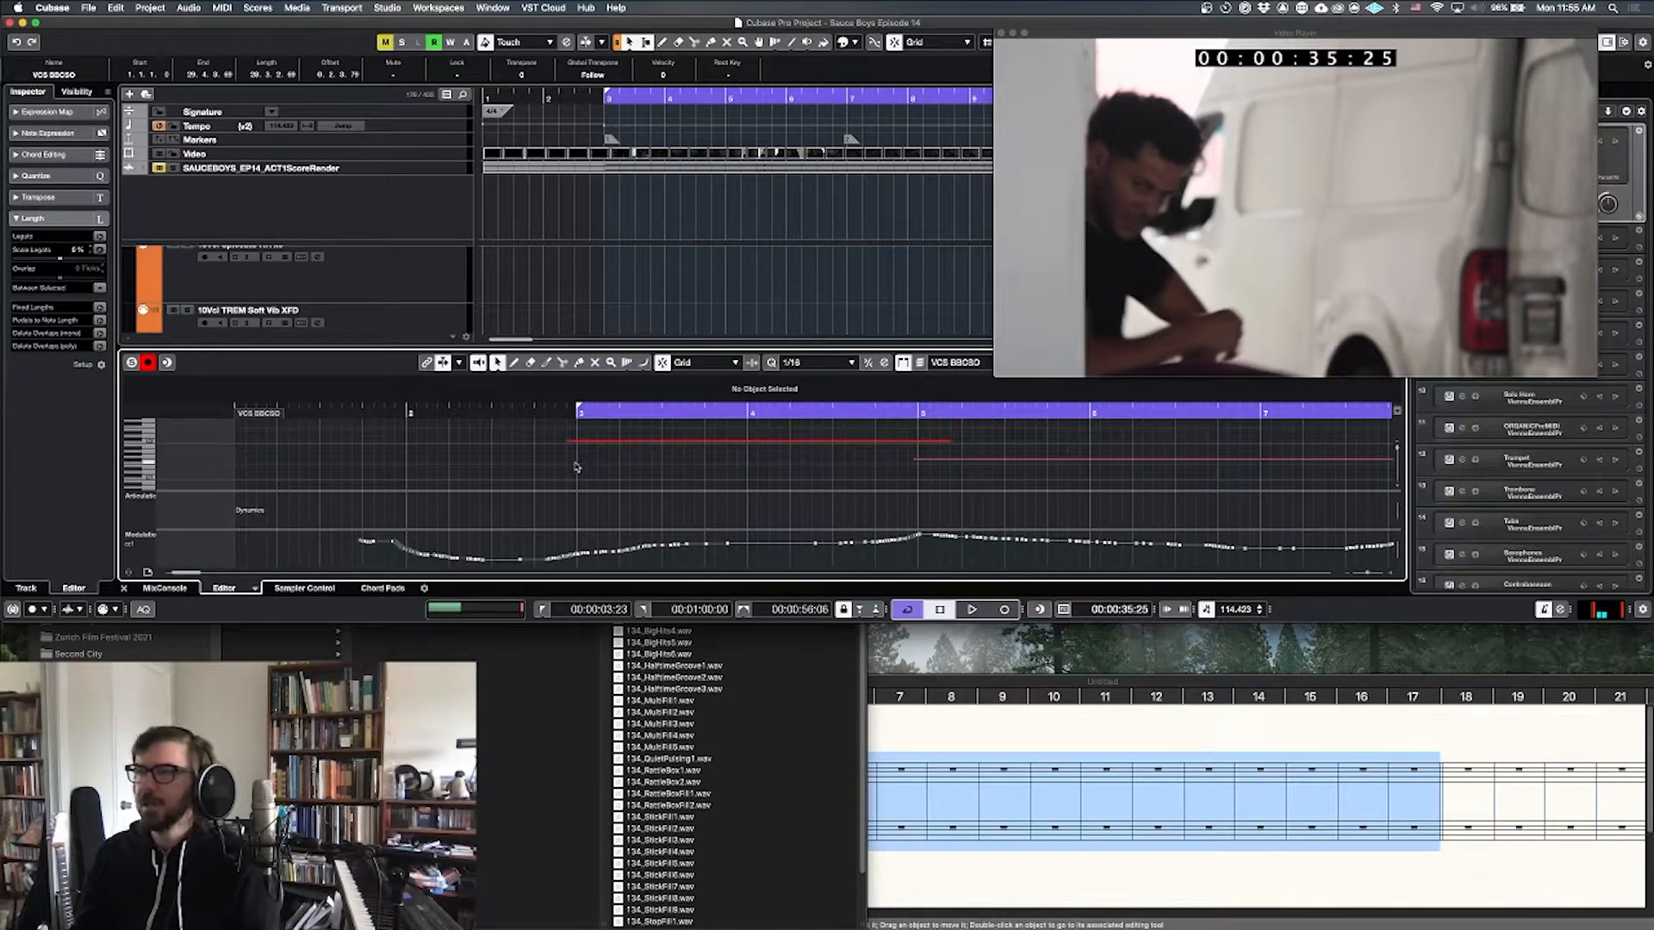
scroll(576, 467, left, 2)
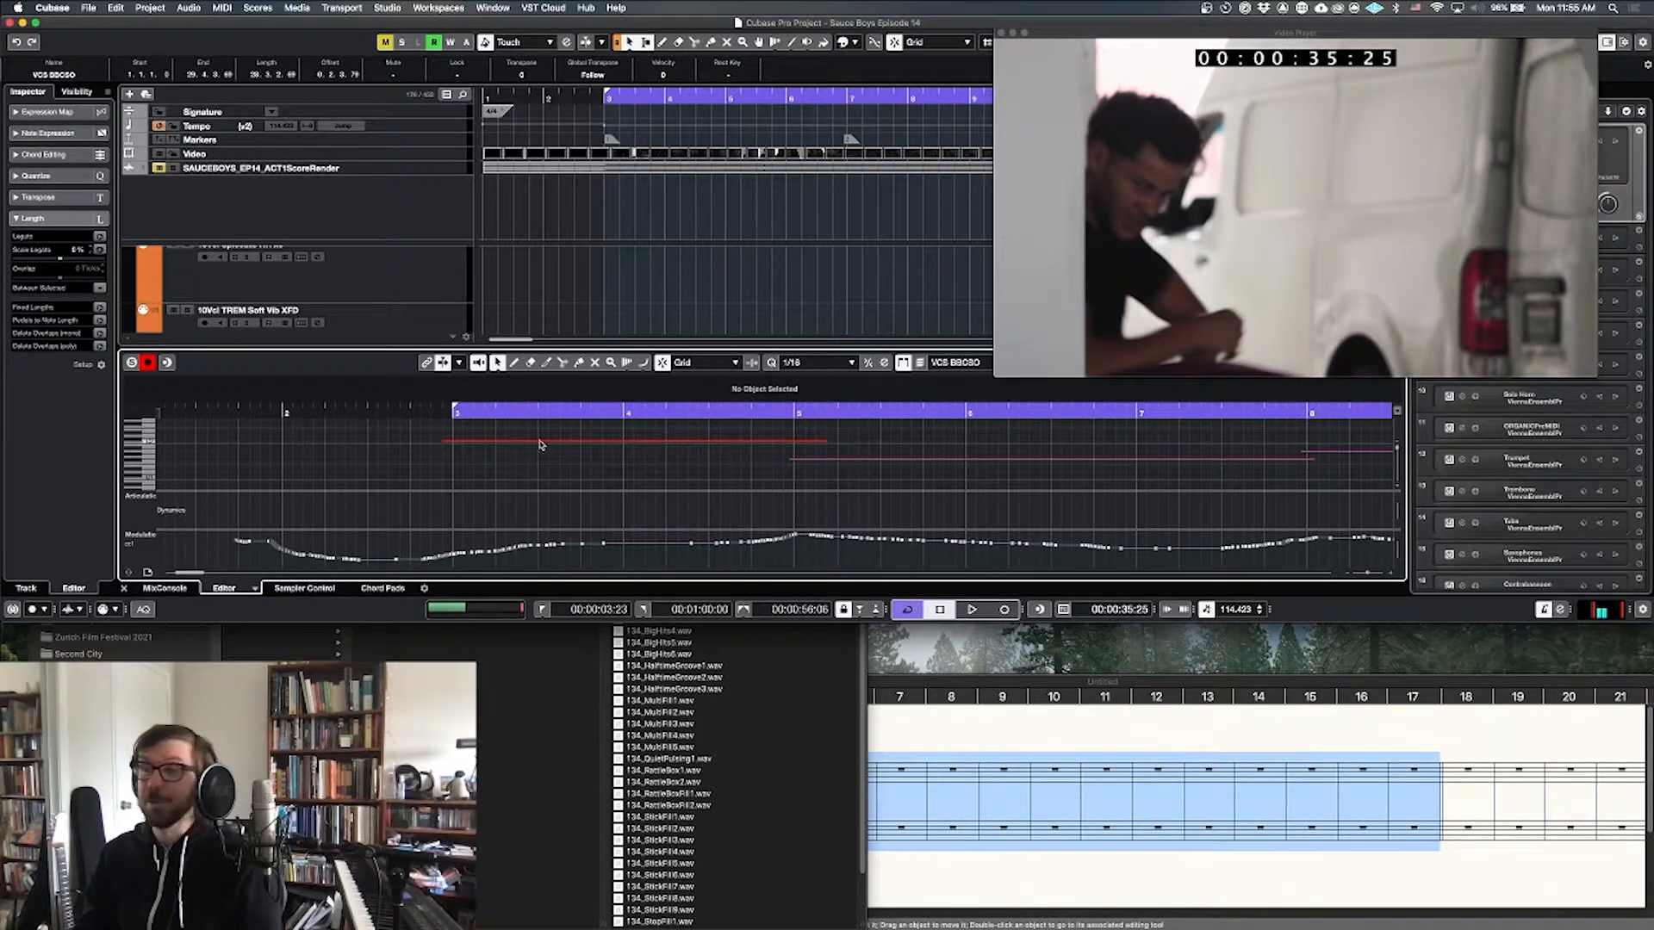
scroll(542, 444, right, 5)
Step: In Finale, notate the first recorded cello note as tied whole notes in bass-staff measures 3 and 4
click(1023, 737)
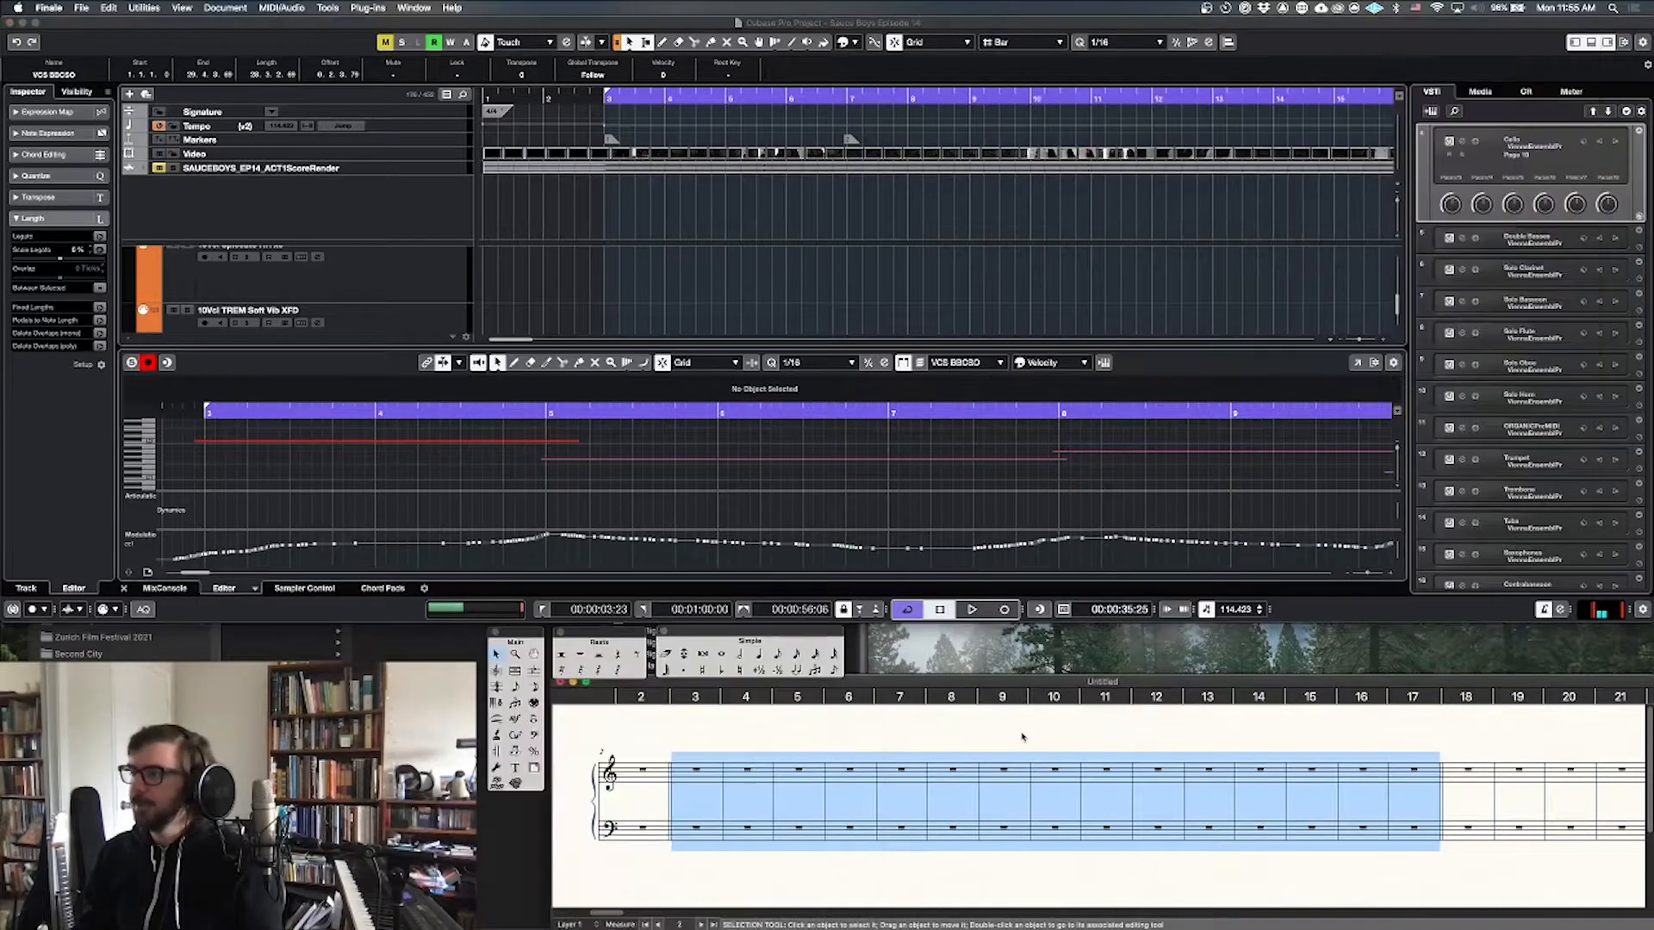
click(853, 722)
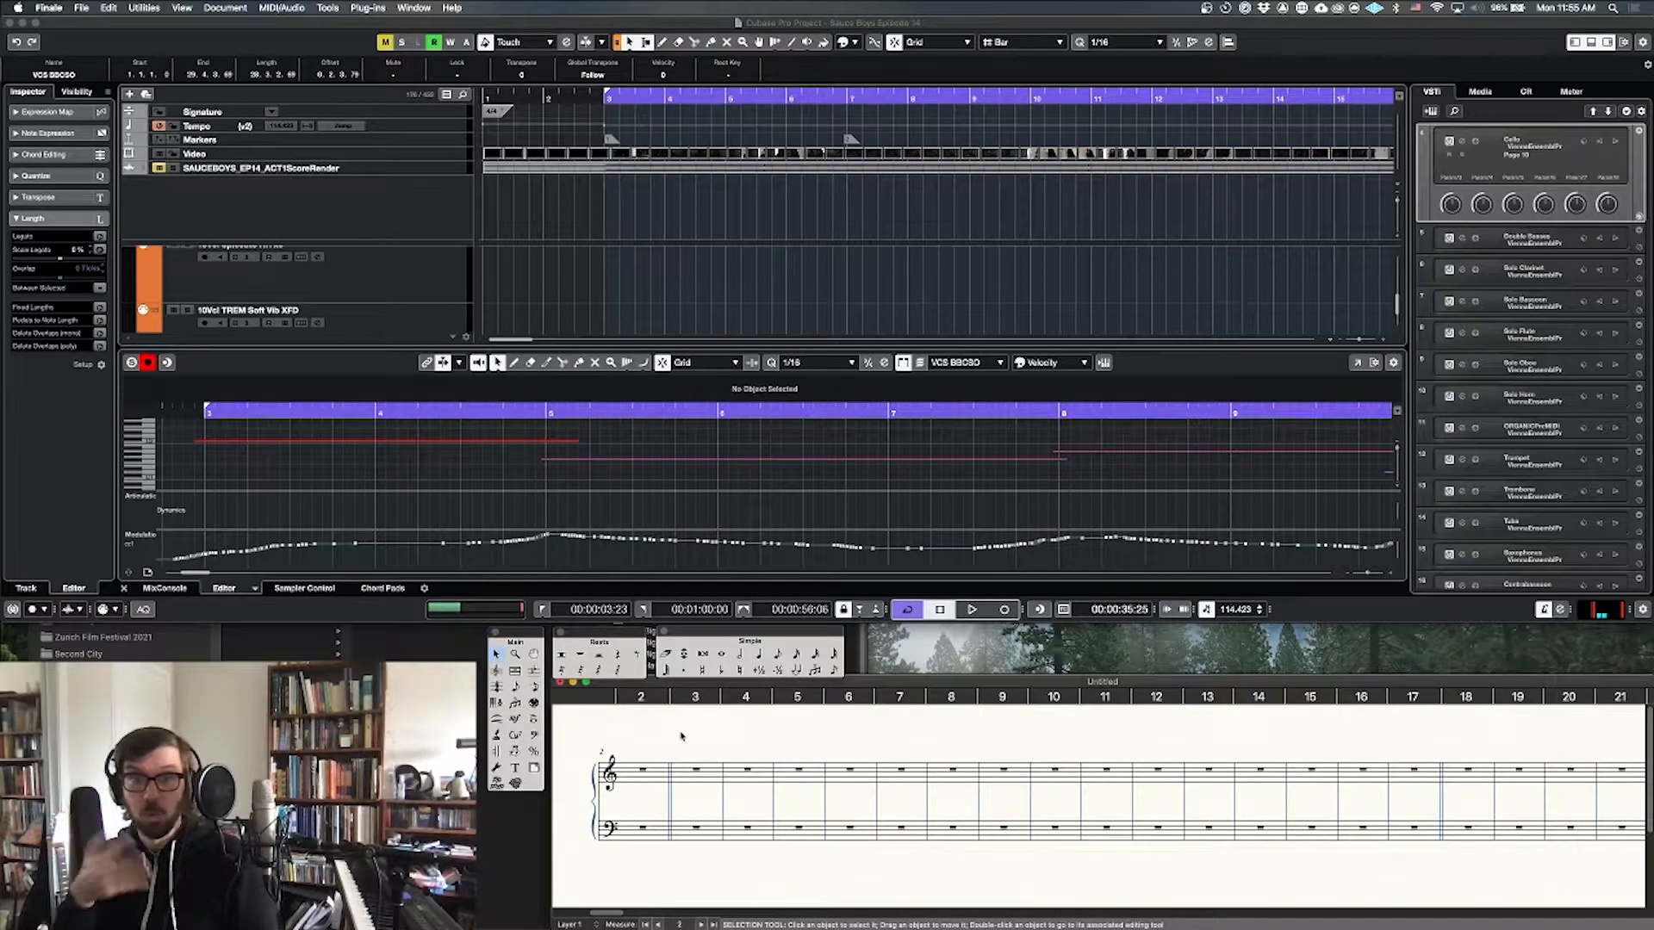
click(310, 440)
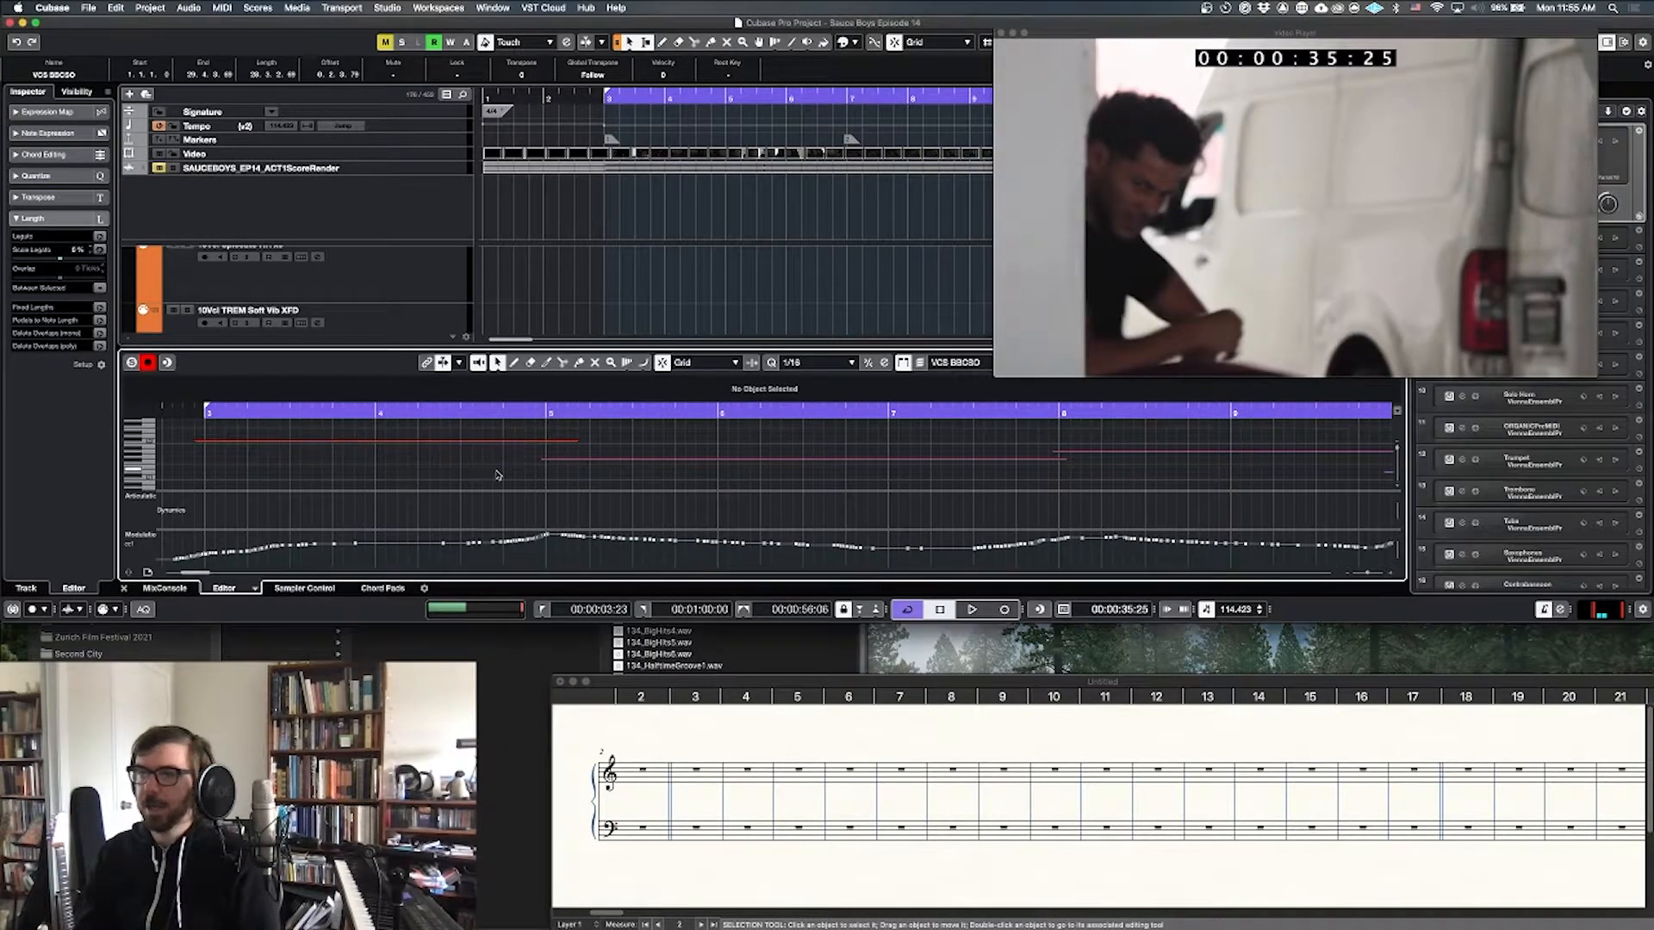
click(689, 818)
double_click(689, 818)
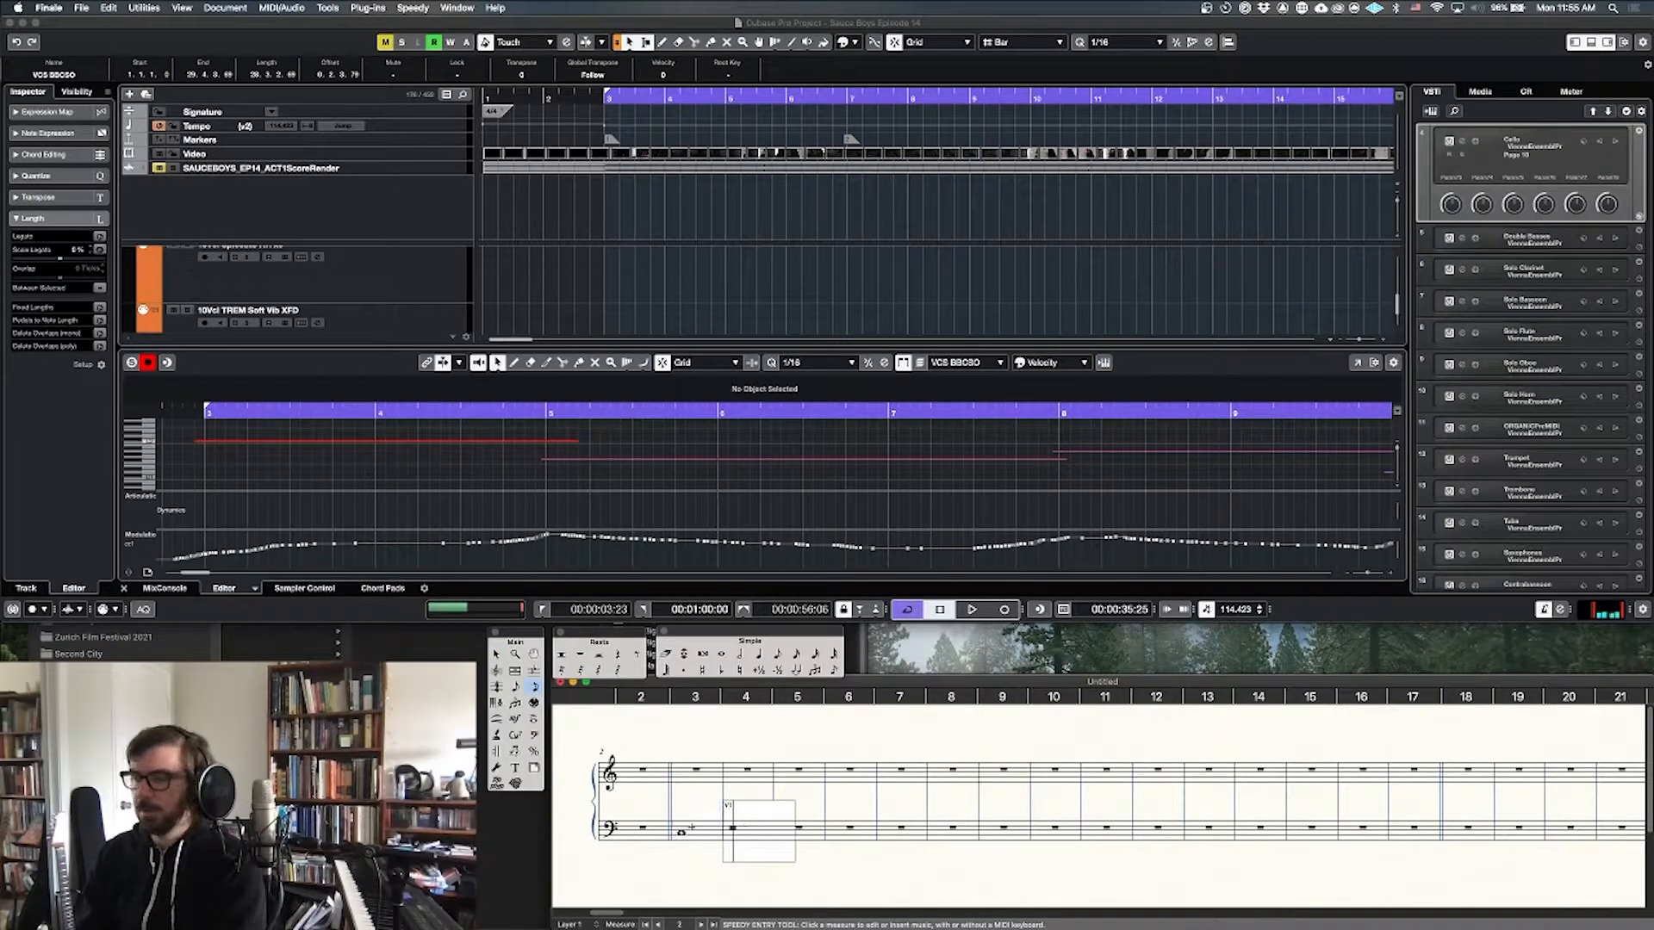
Step: Identify the second recorded cello note and enter it as tied F-sharp whole notes in bass-staff measures 5 and 6
click(711, 502)
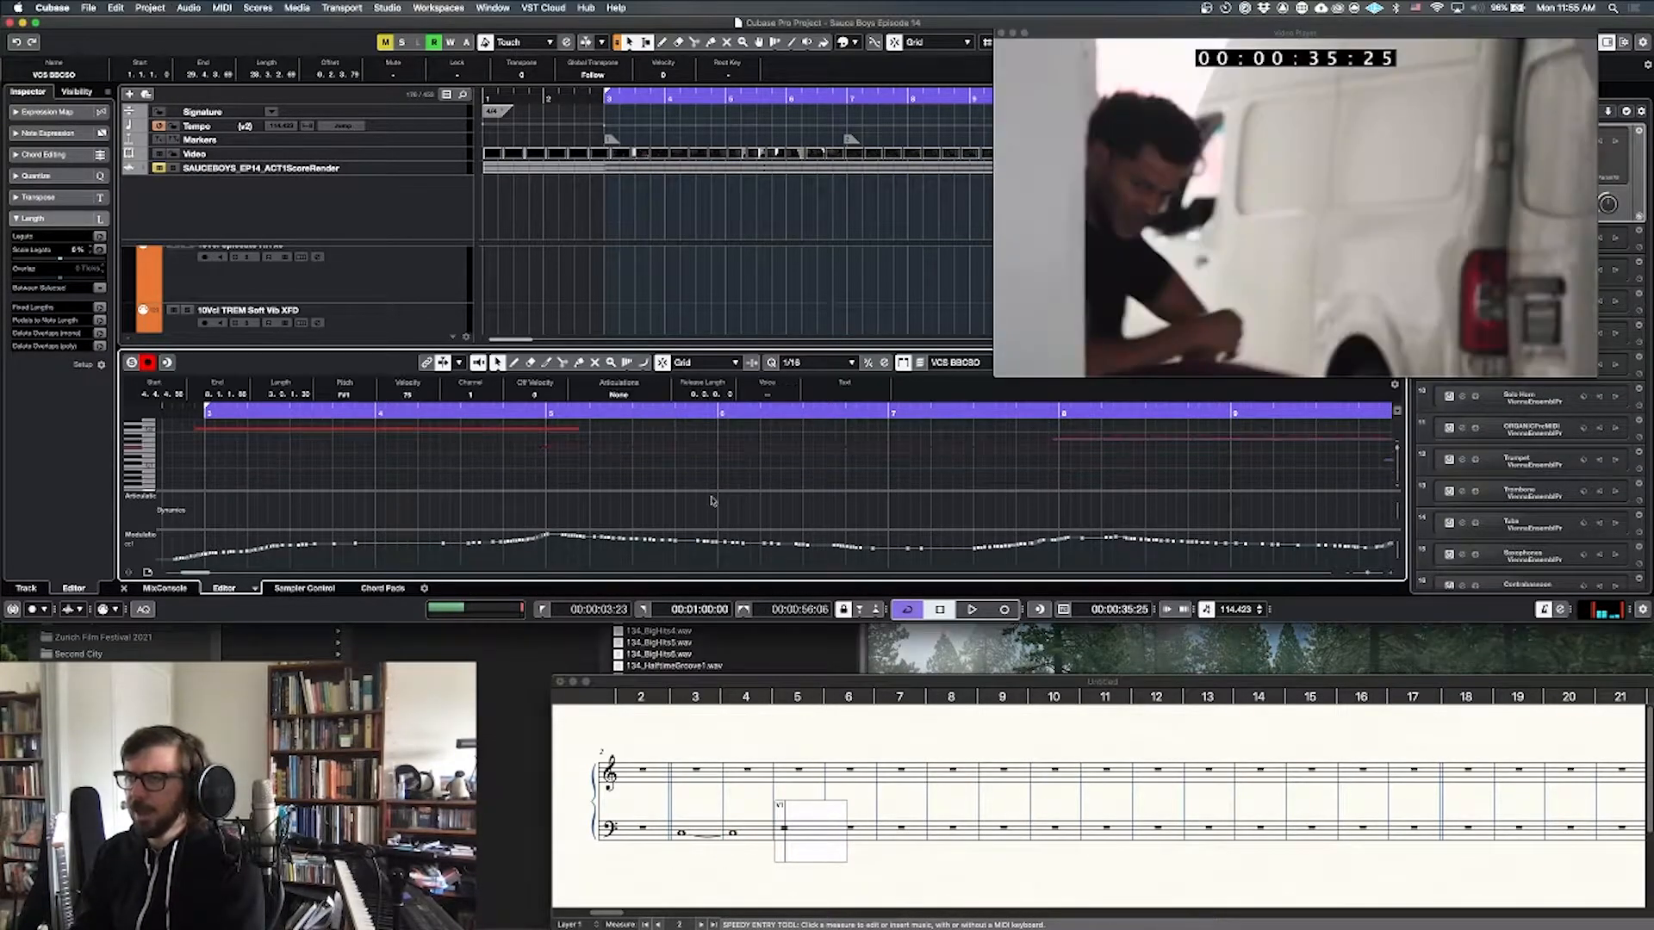
click(825, 799)
key(7)
key(equal)
key(7)
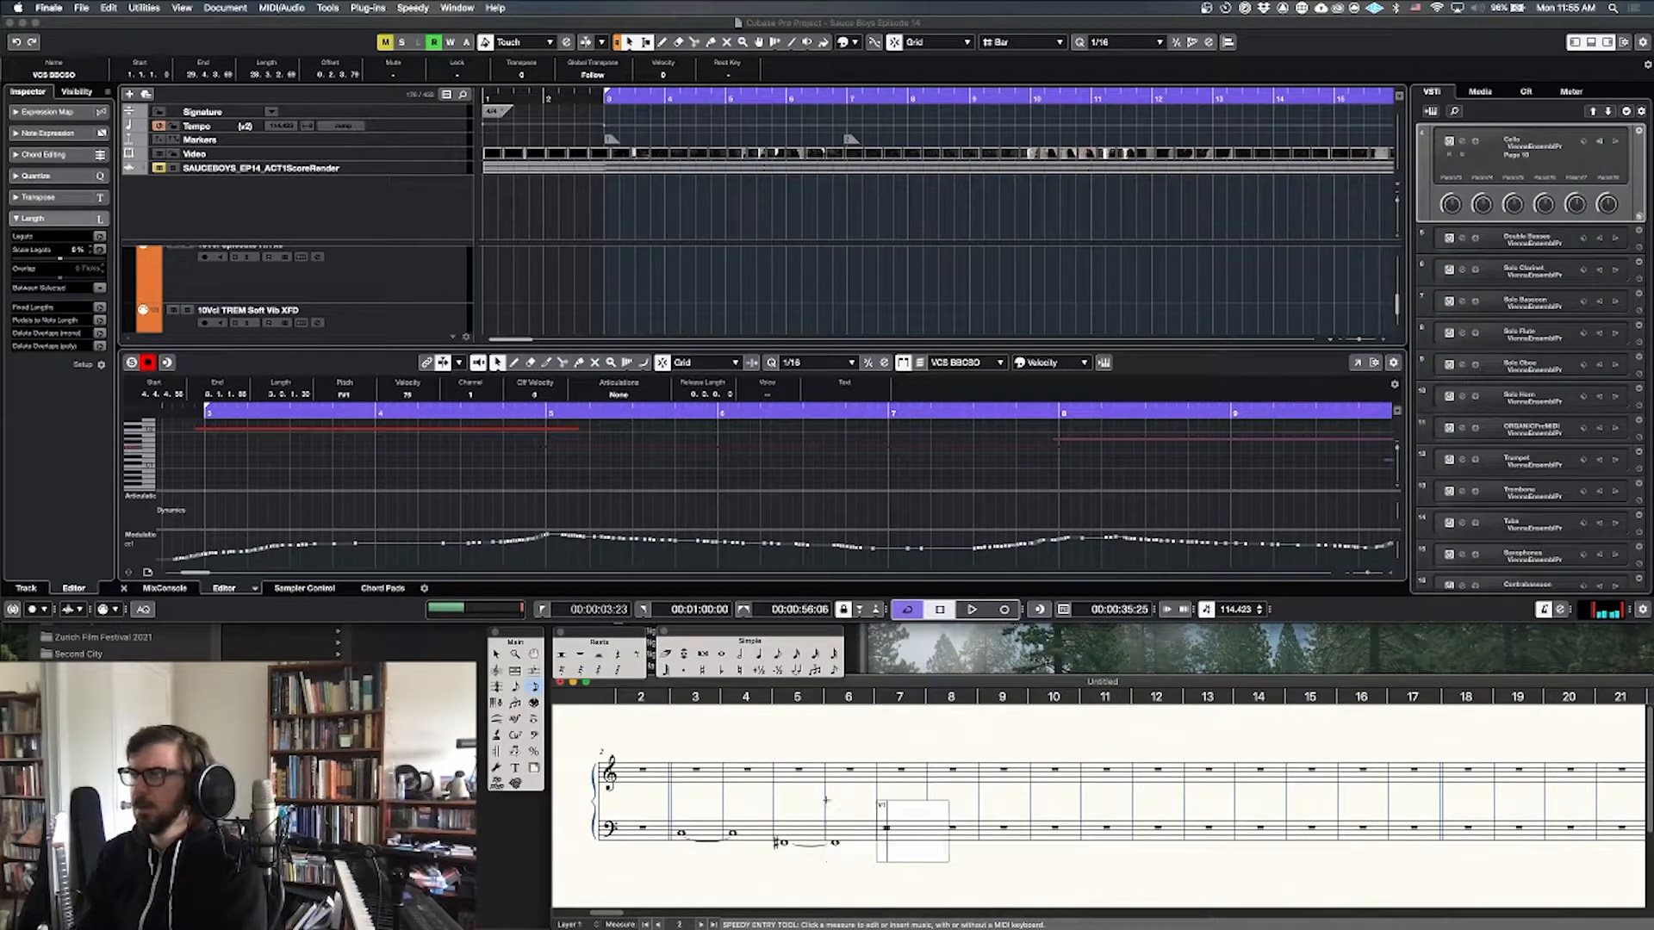
Step: Identify the third recorded cello note and enter it as tied A whole notes in bass-staff measures 7 and 8
scroll(999, 453, right, 2)
scroll(999, 453, right, 3)
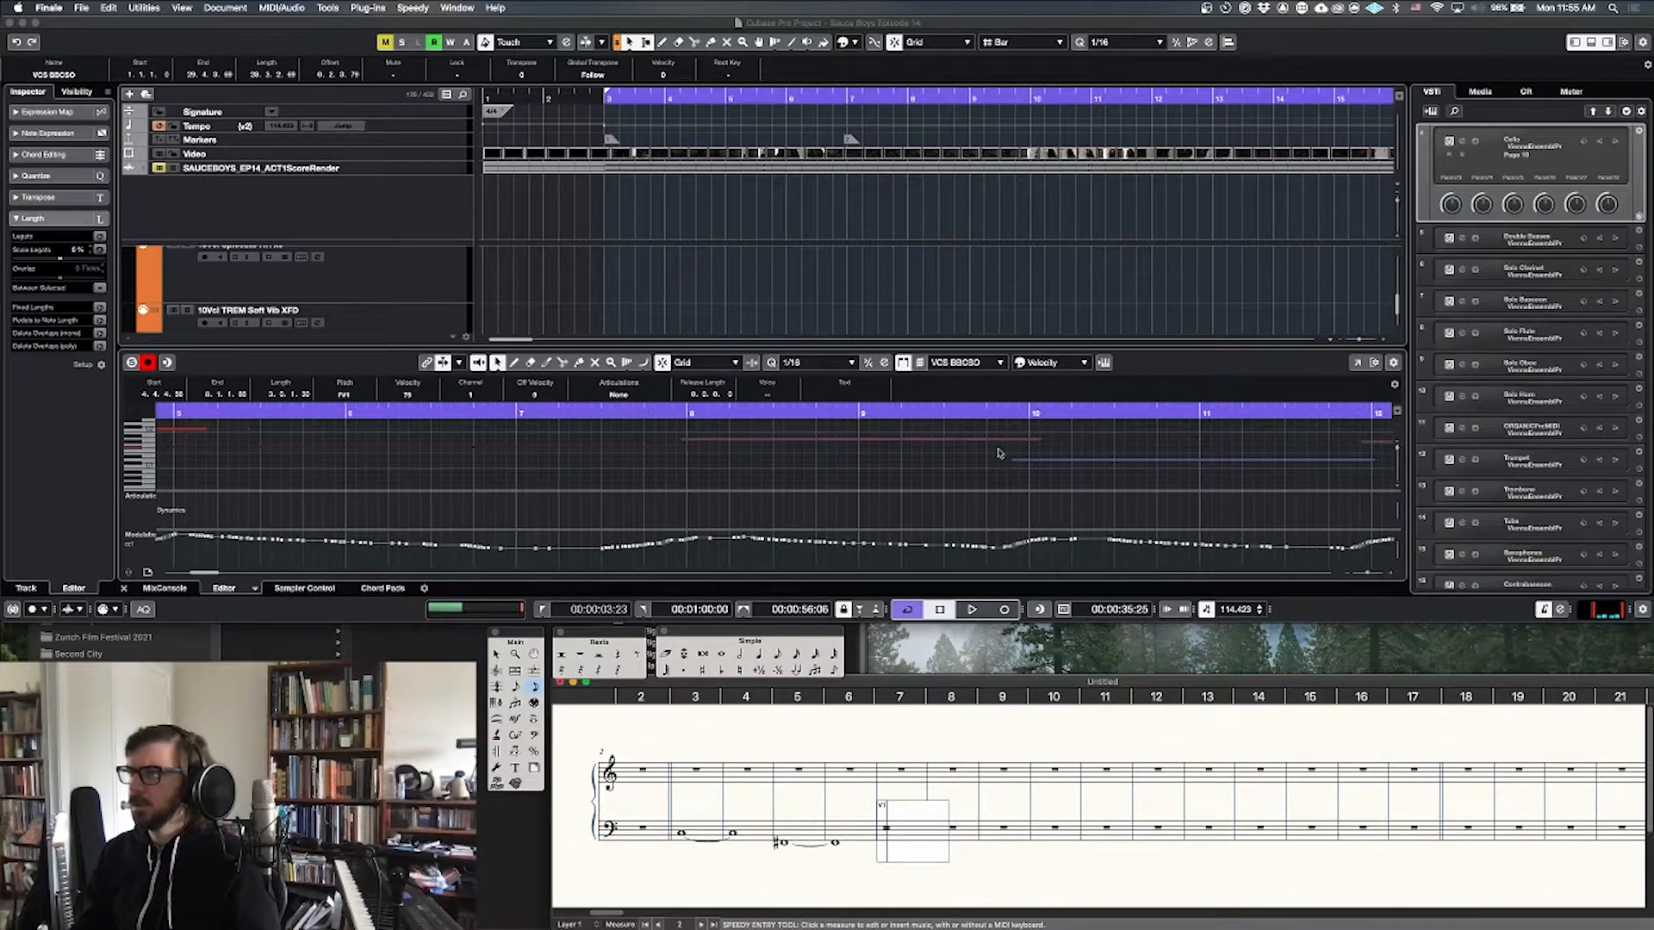
click(765, 438)
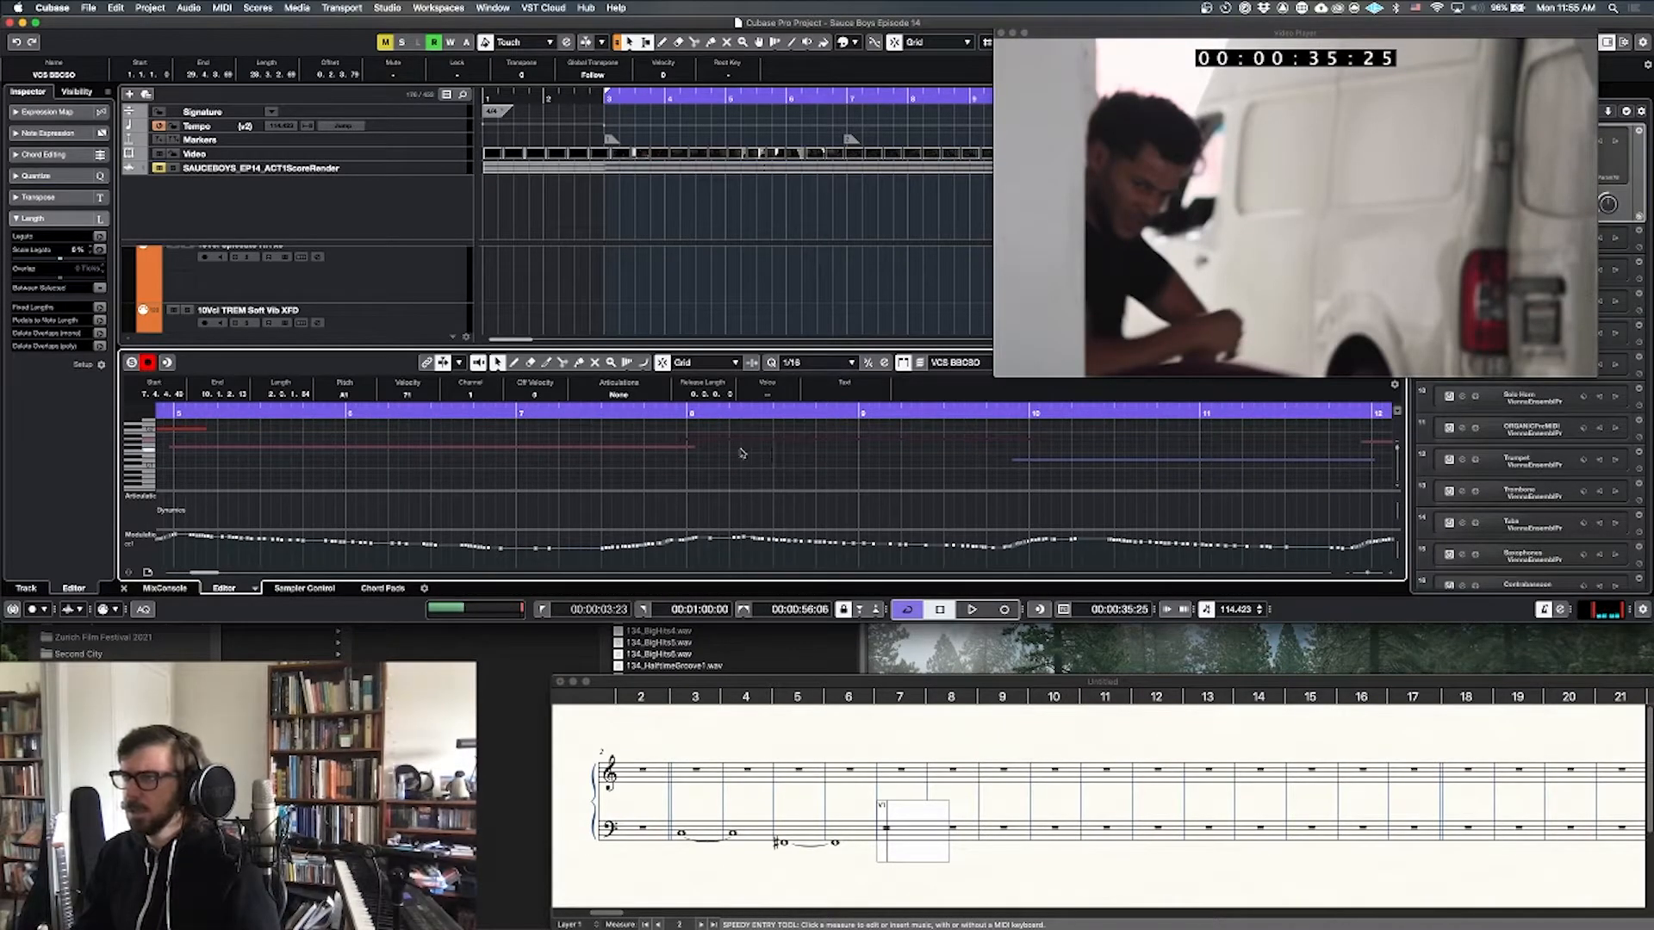
click(924, 783)
key(7)
key(equal)
key(7)
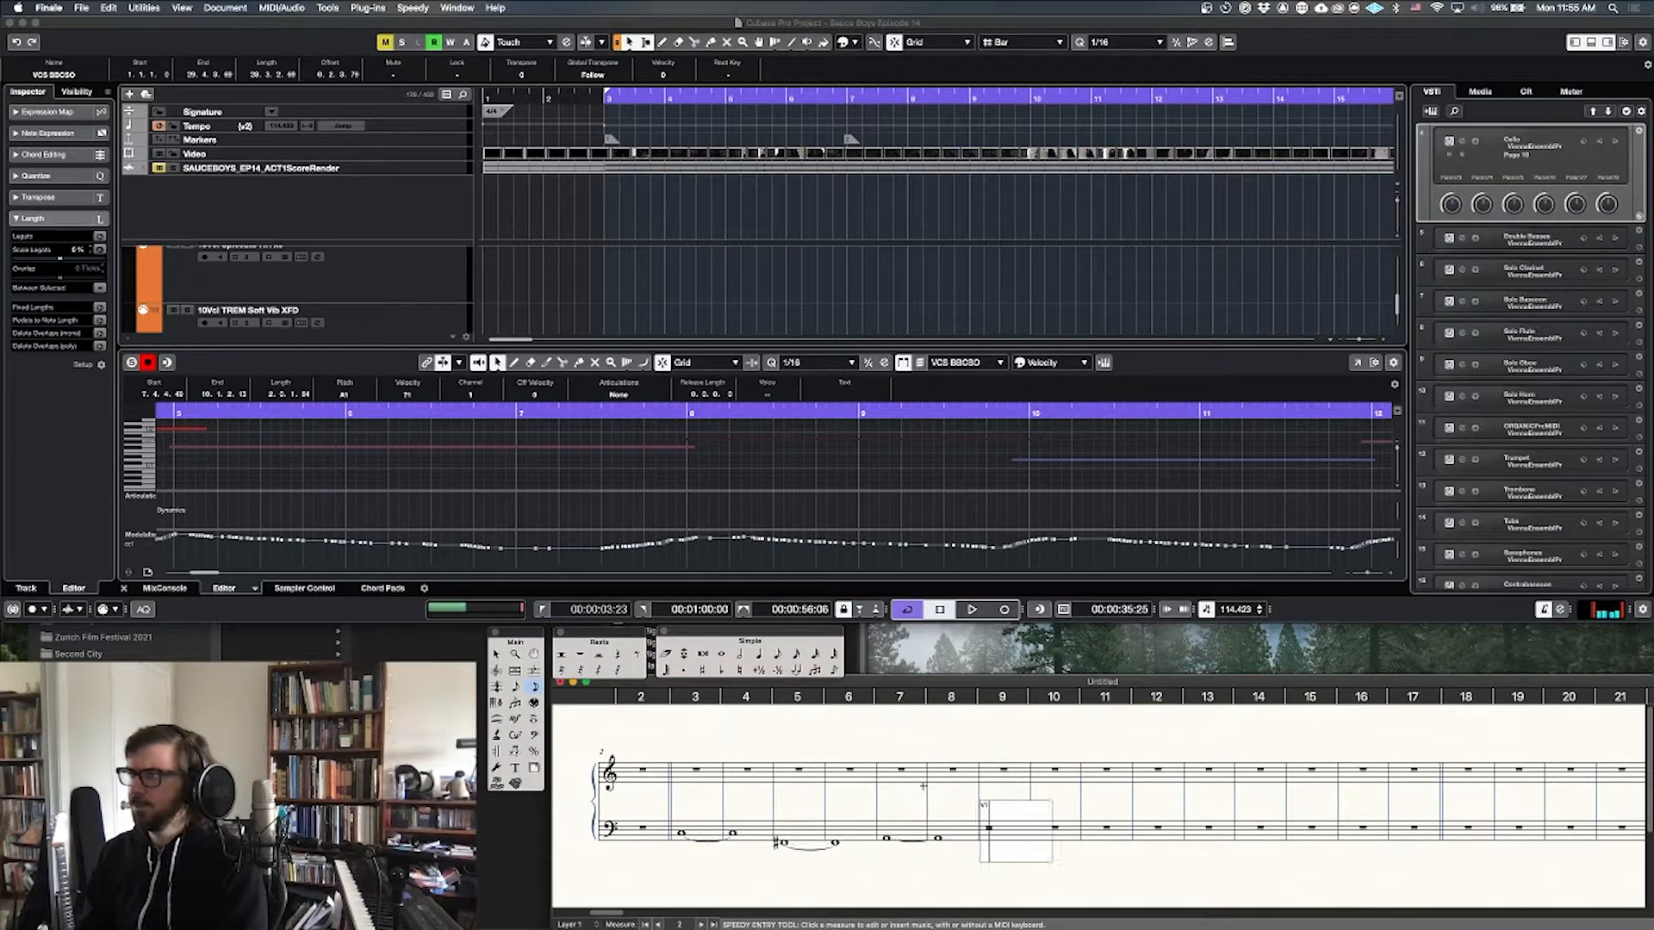
scroll(996, 851, right, 1)
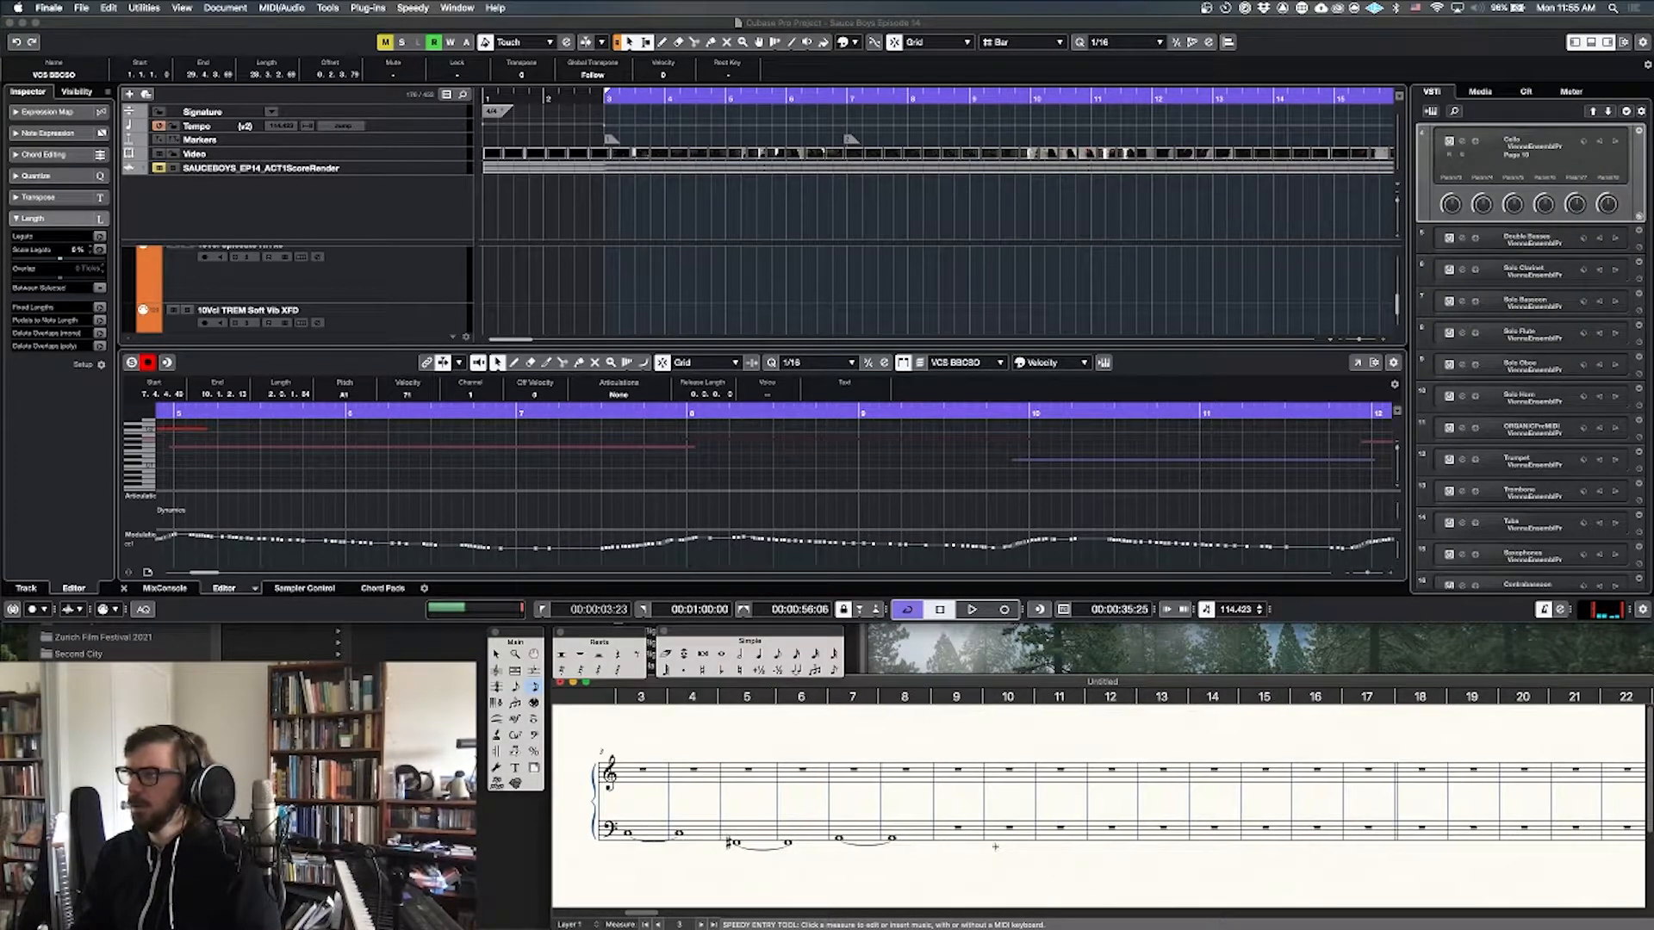
click(965, 817)
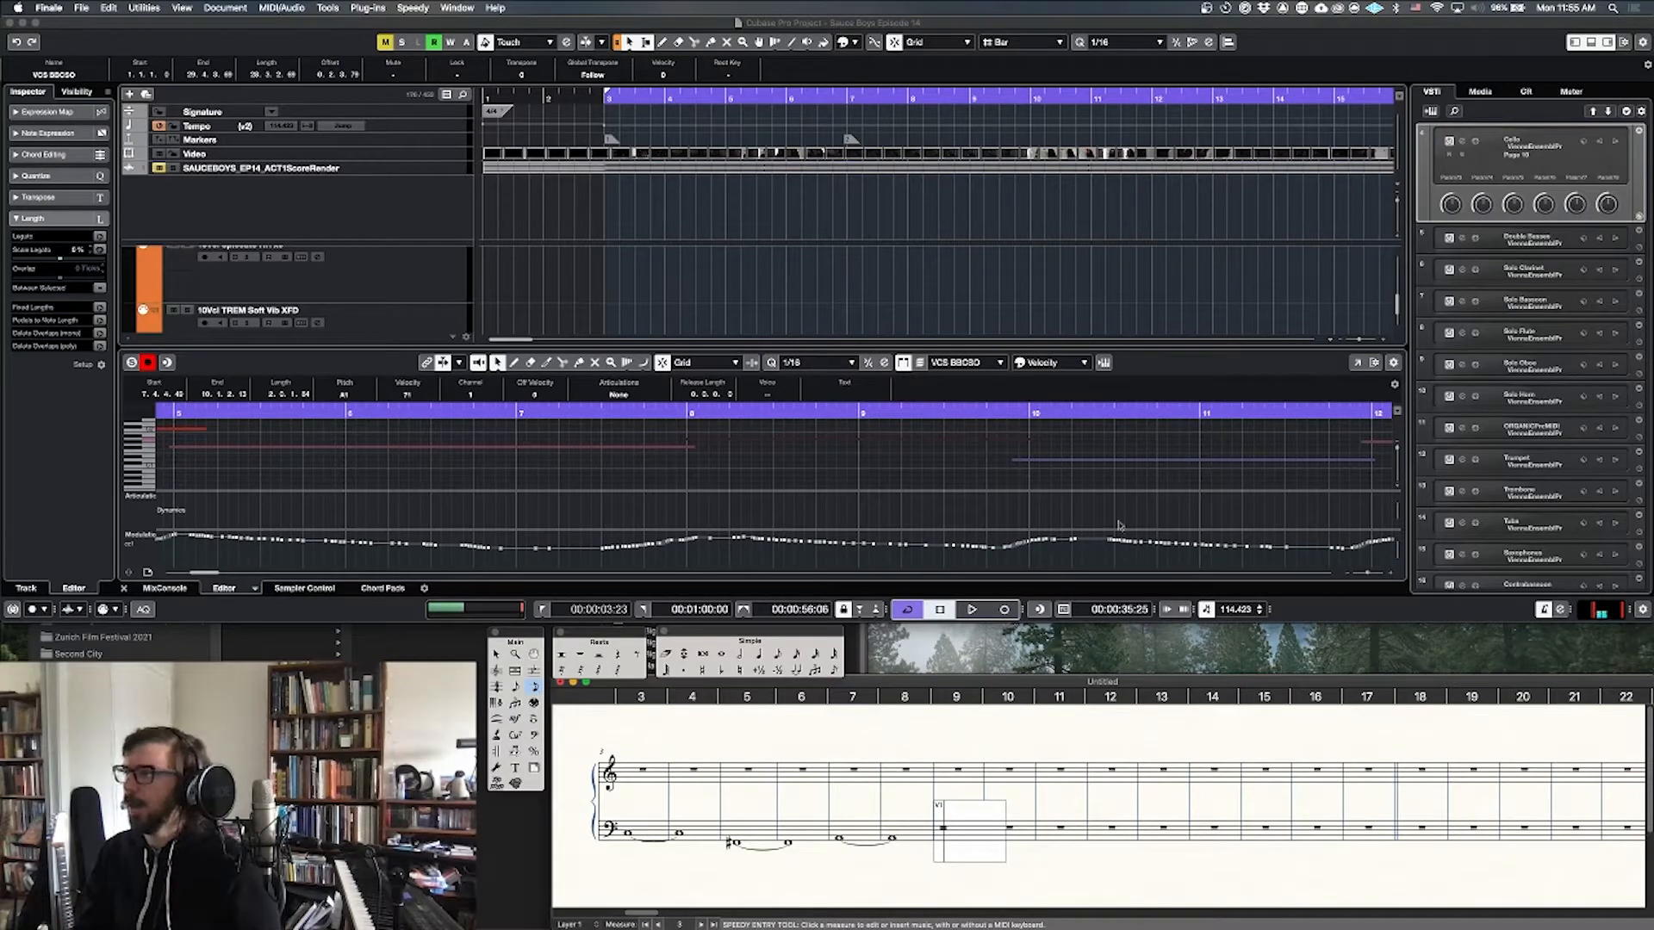
click(1074, 454)
click(1079, 461)
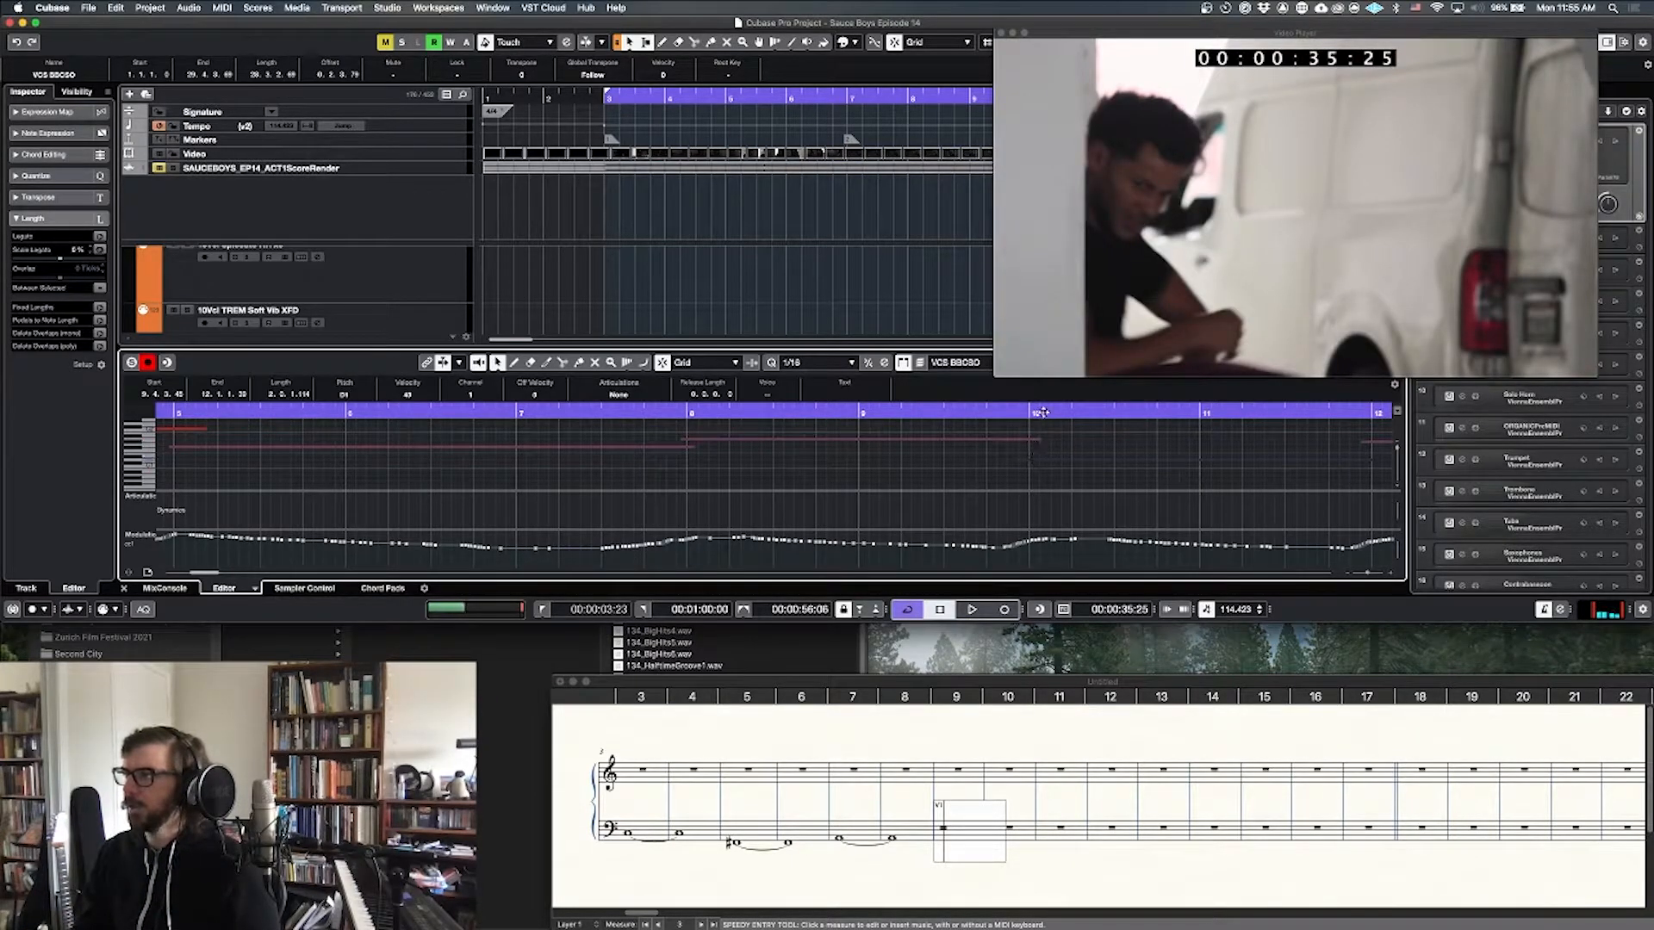
click(1015, 792)
click(1015, 792)
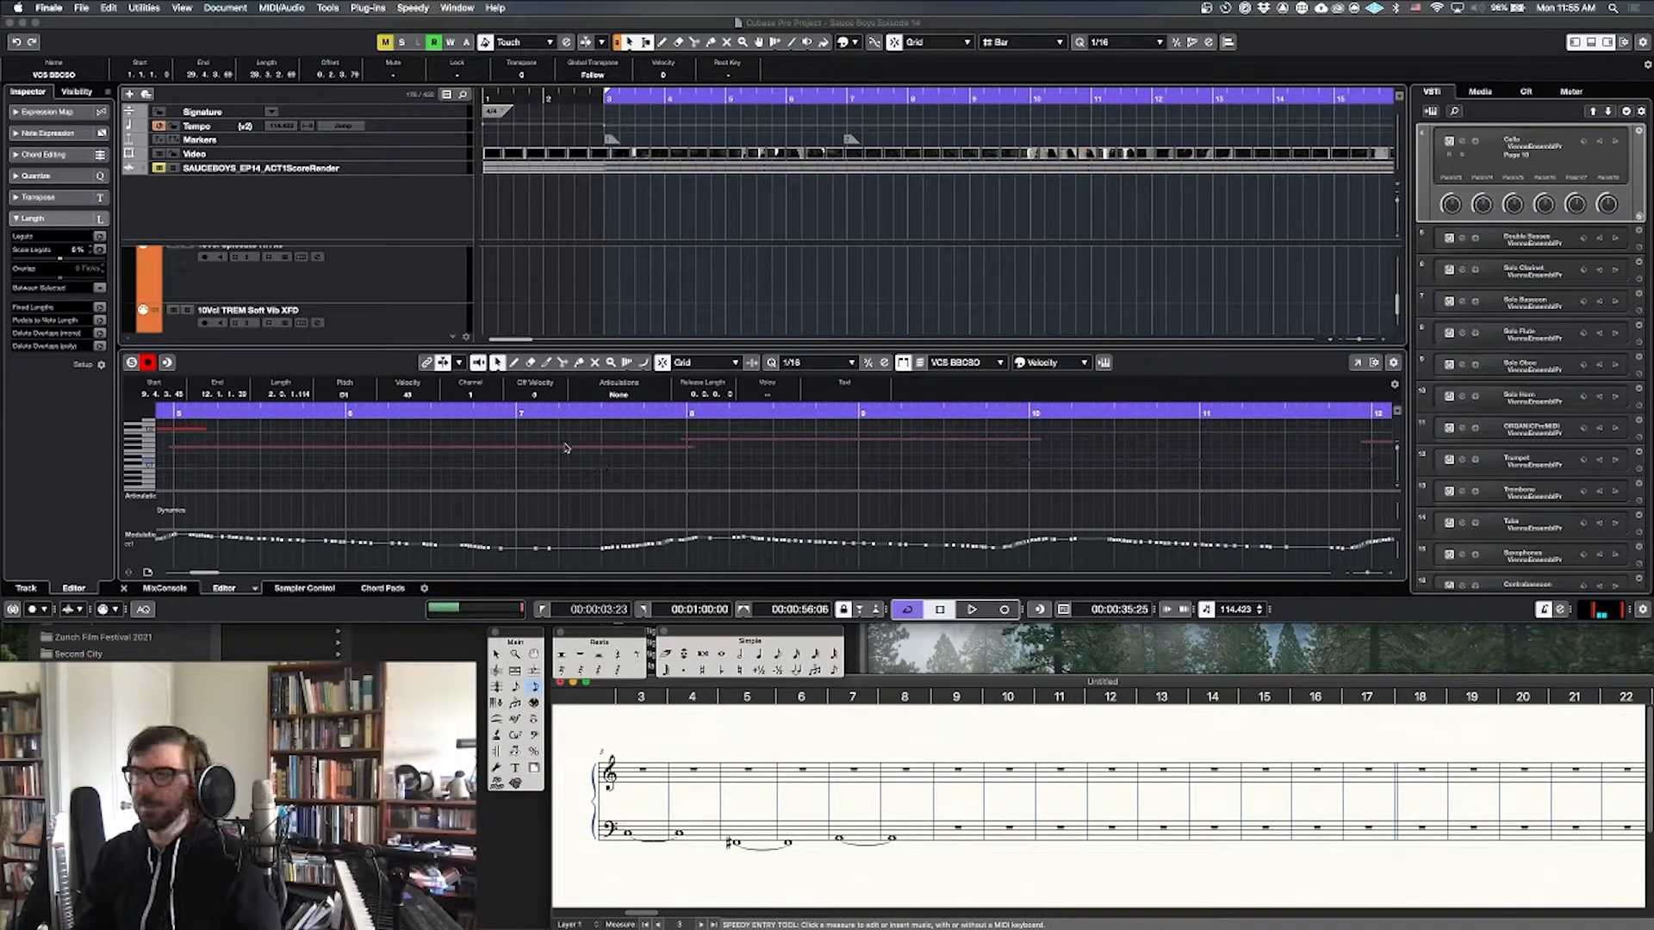
Step: Recheck the recorded F-sharp note's length and move the tied A whole notes to bass-staff measures 8 and 9
click(362, 426)
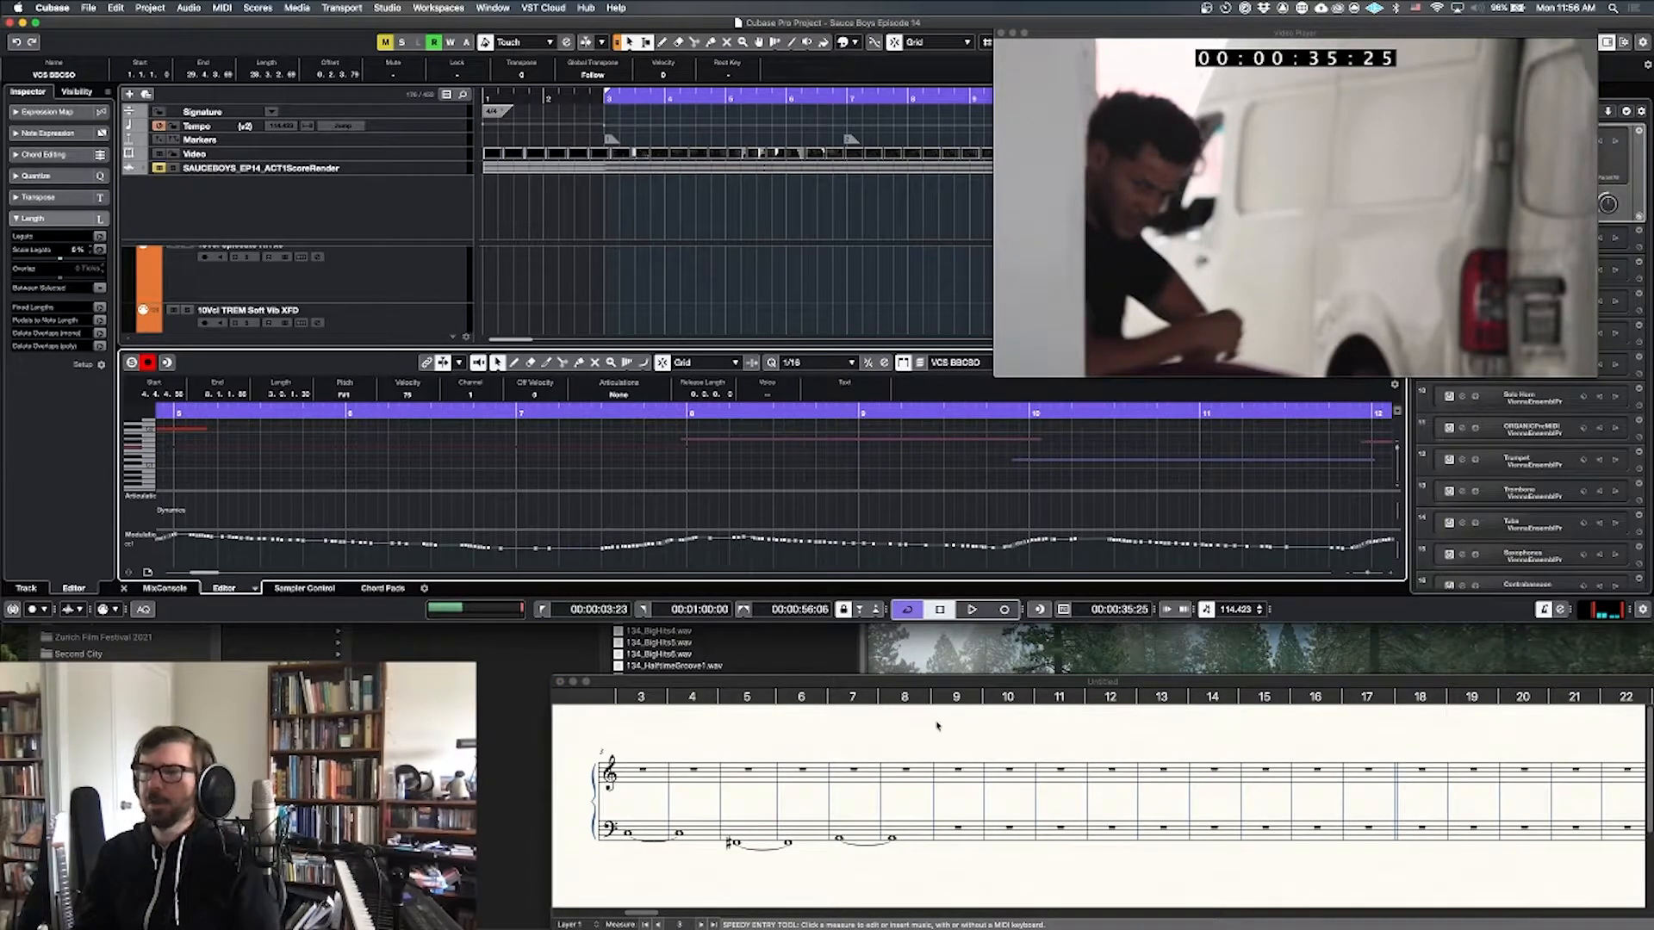
click(968, 825)
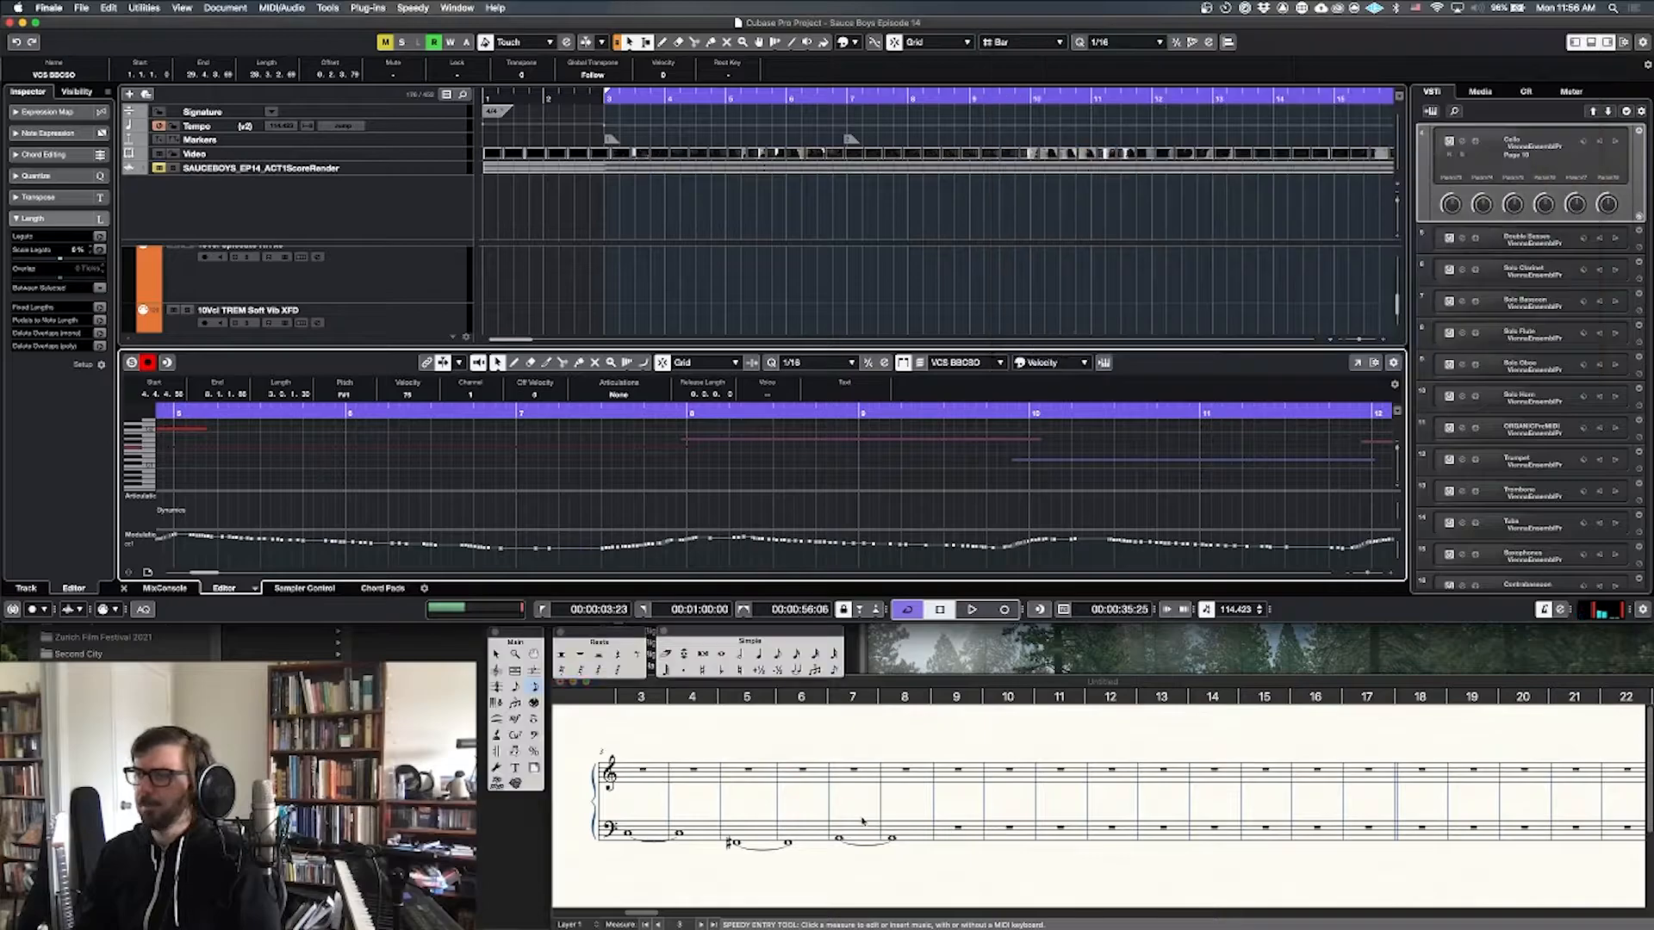
key(Escape)
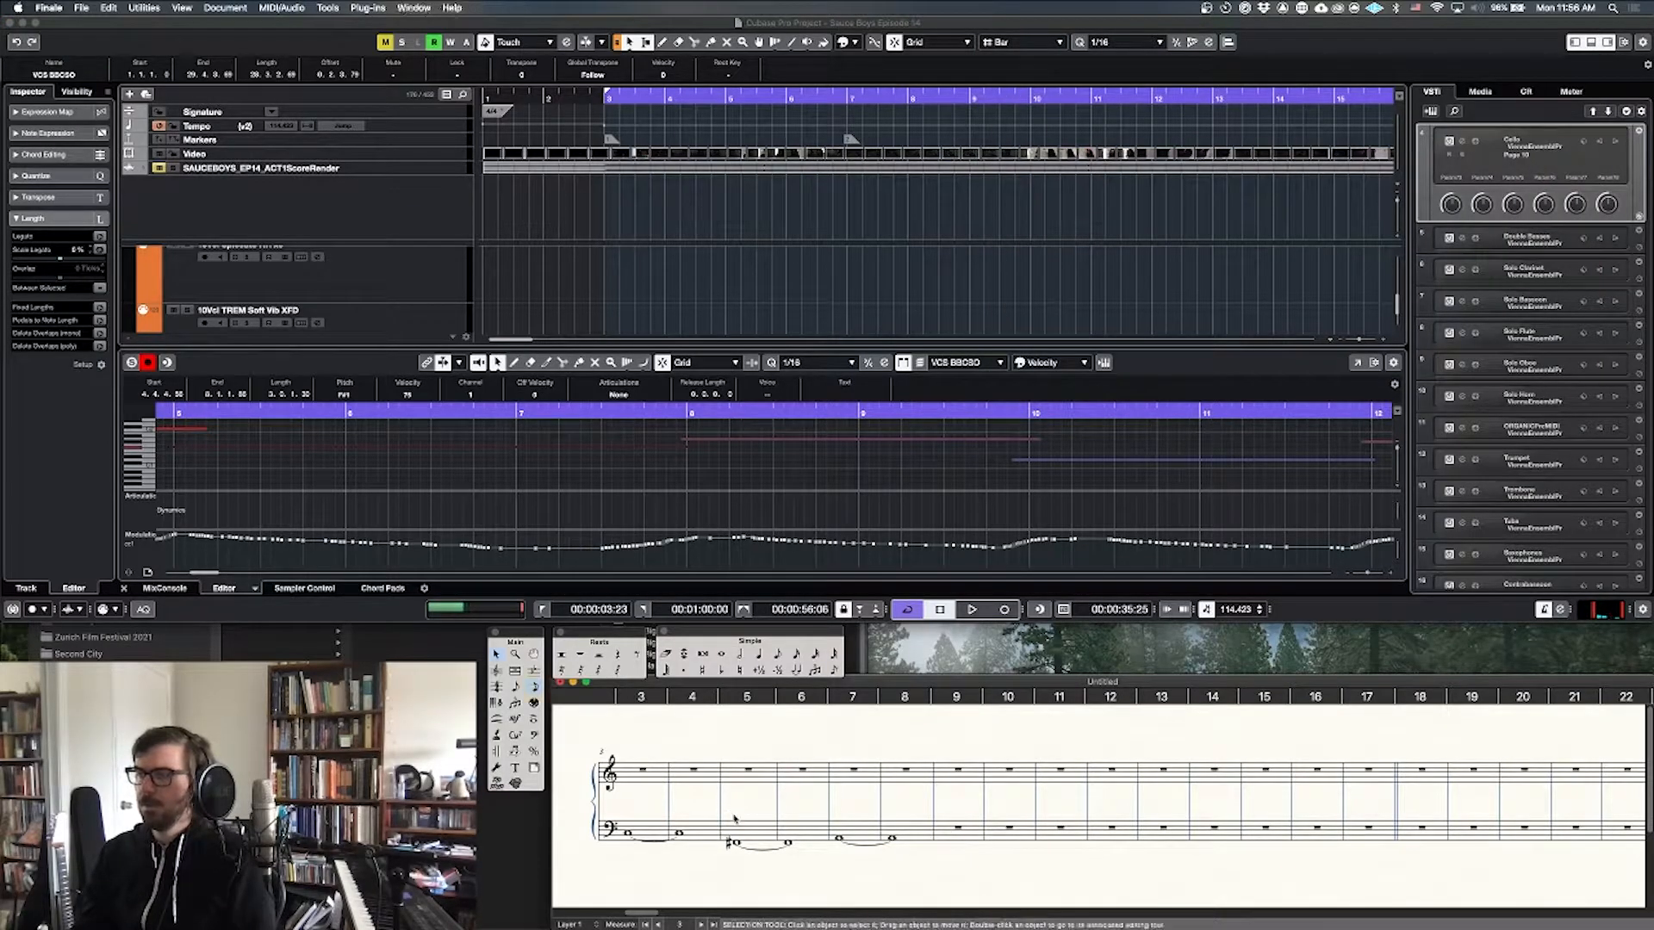
drag(837, 839, 931, 841)
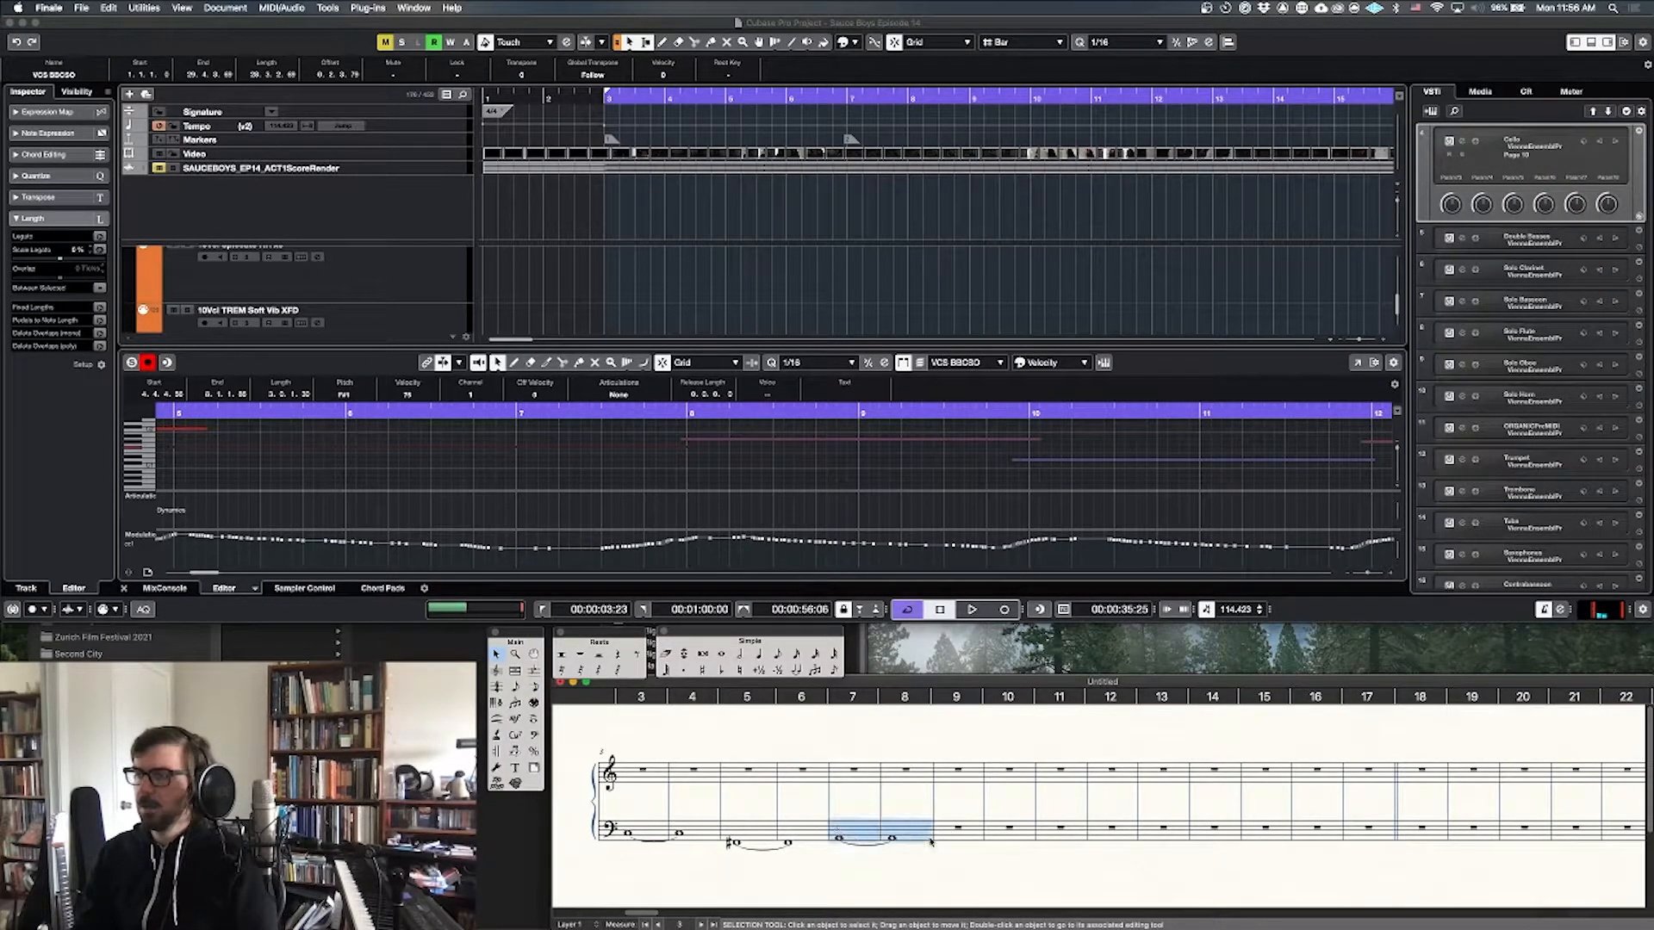
key(super+x)
click(908, 830)
key(super+v)
Step: Copy the F-sharp whole note from measure 6 into bass-staff measure 7 and tie the two notes together
click(752, 829)
click(796, 830)
drag(794, 832, 845, 836)
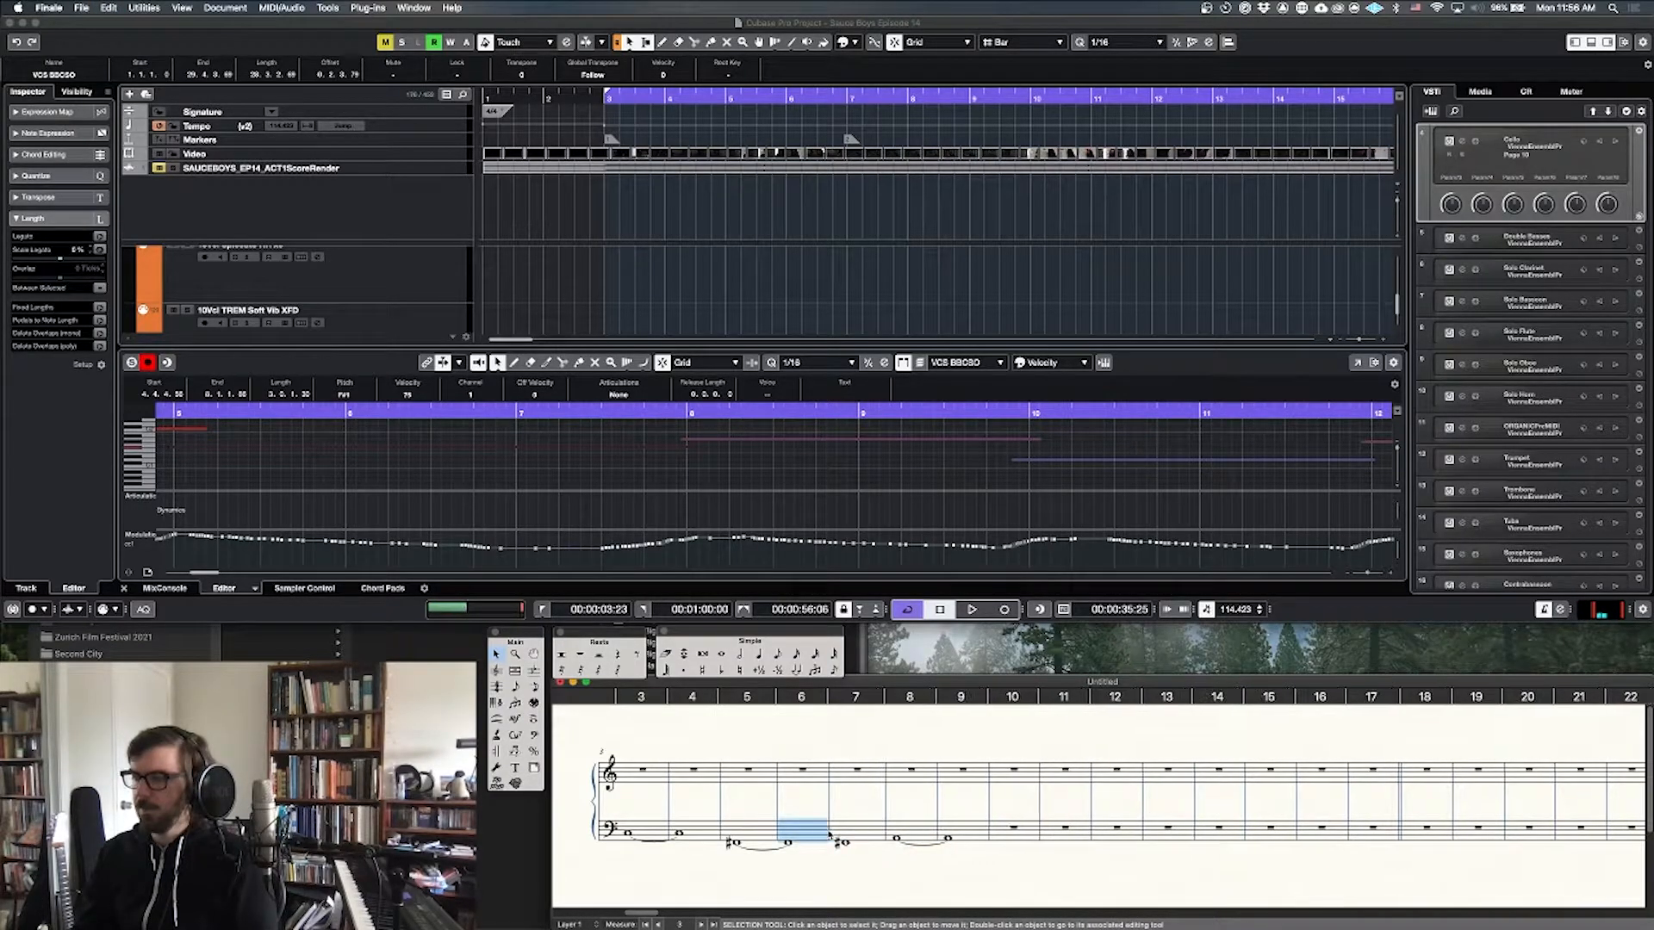
double_click(794, 832)
key(Escape)
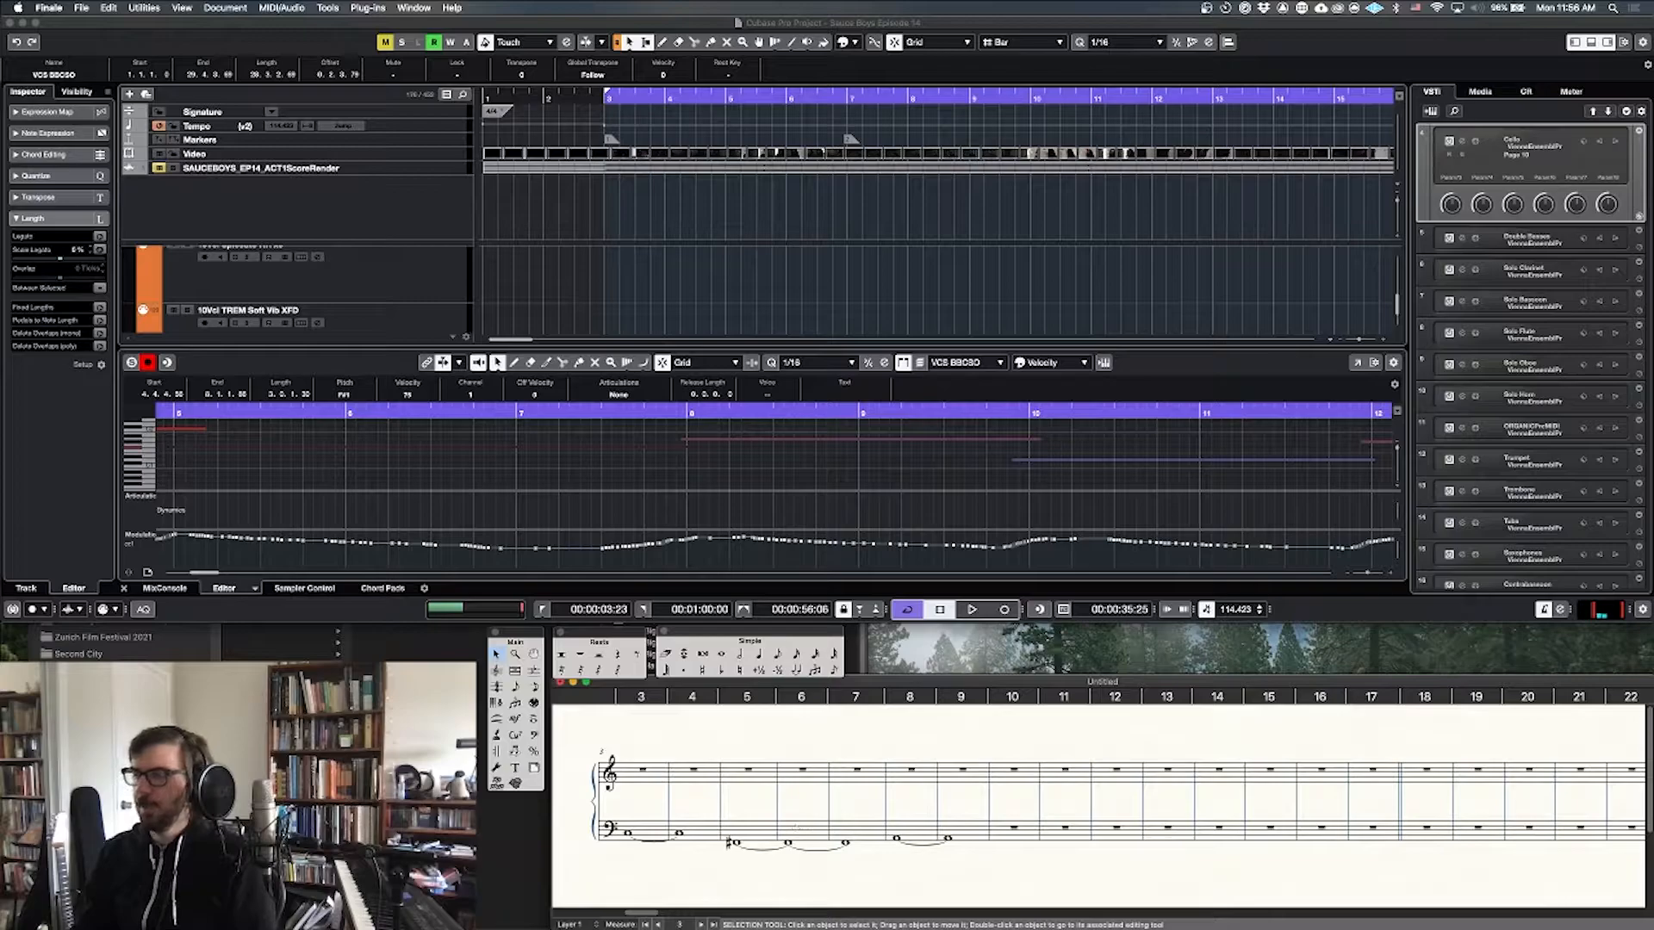
Step: Check the recorded cello note before bar 12 and enter it as tied D whole notes in bass-staff measures 10 and 11
scroll(860, 796, right, 1)
click(810, 439)
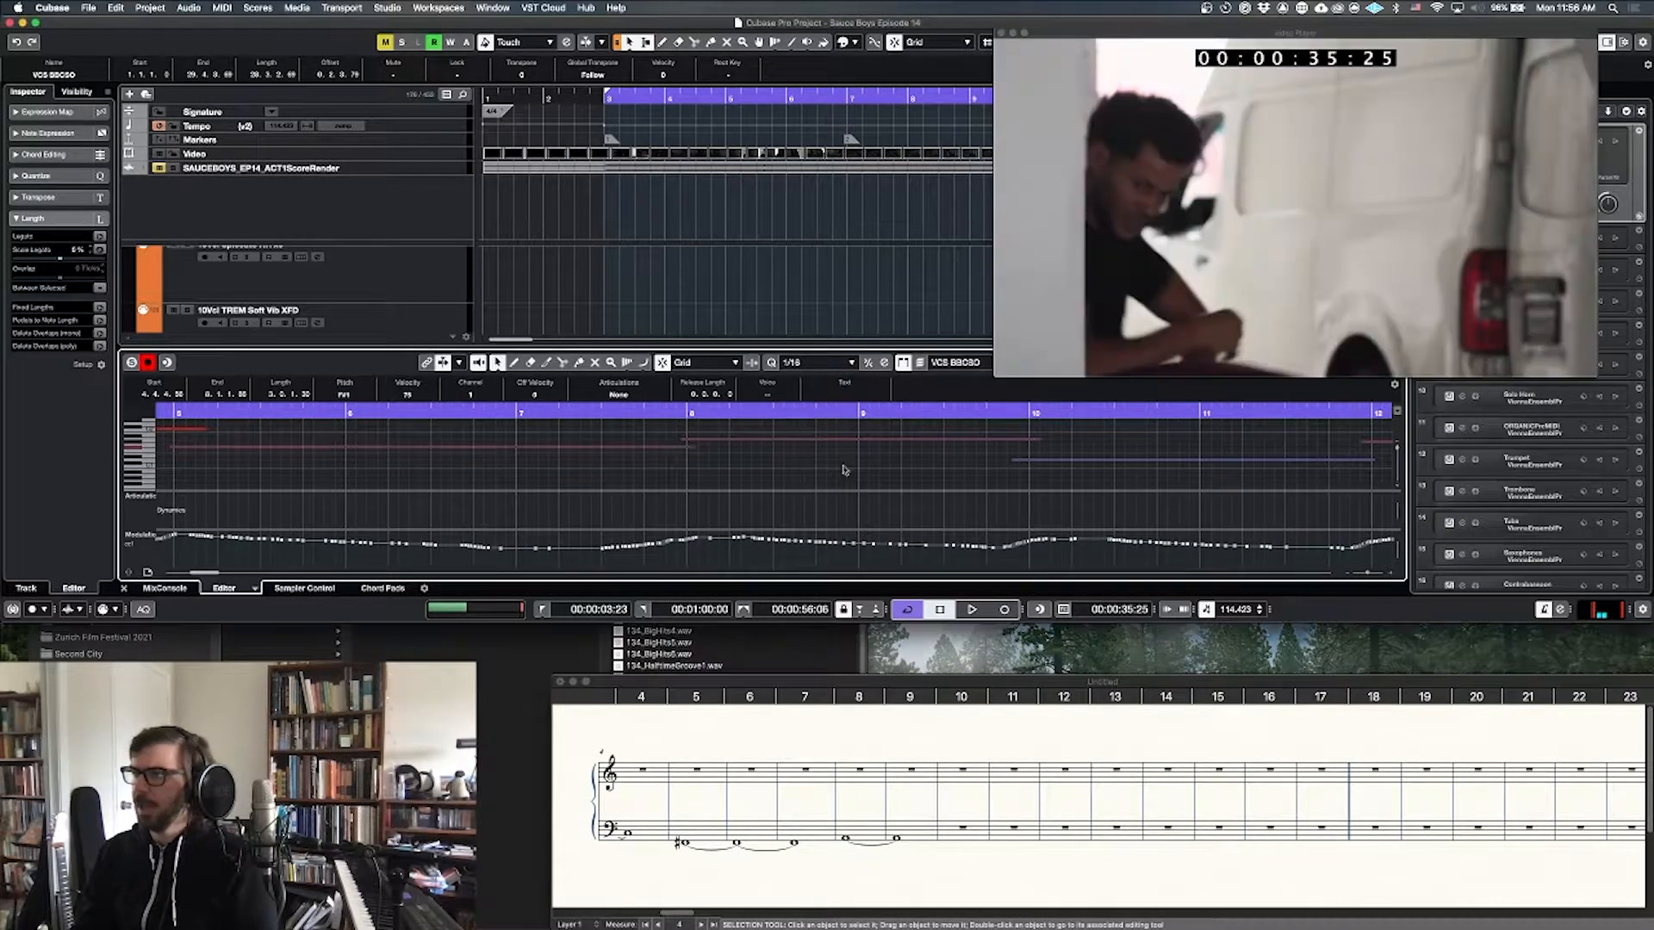
scroll(944, 465, right, 3)
click(915, 460)
scroll(856, 470, right, 3)
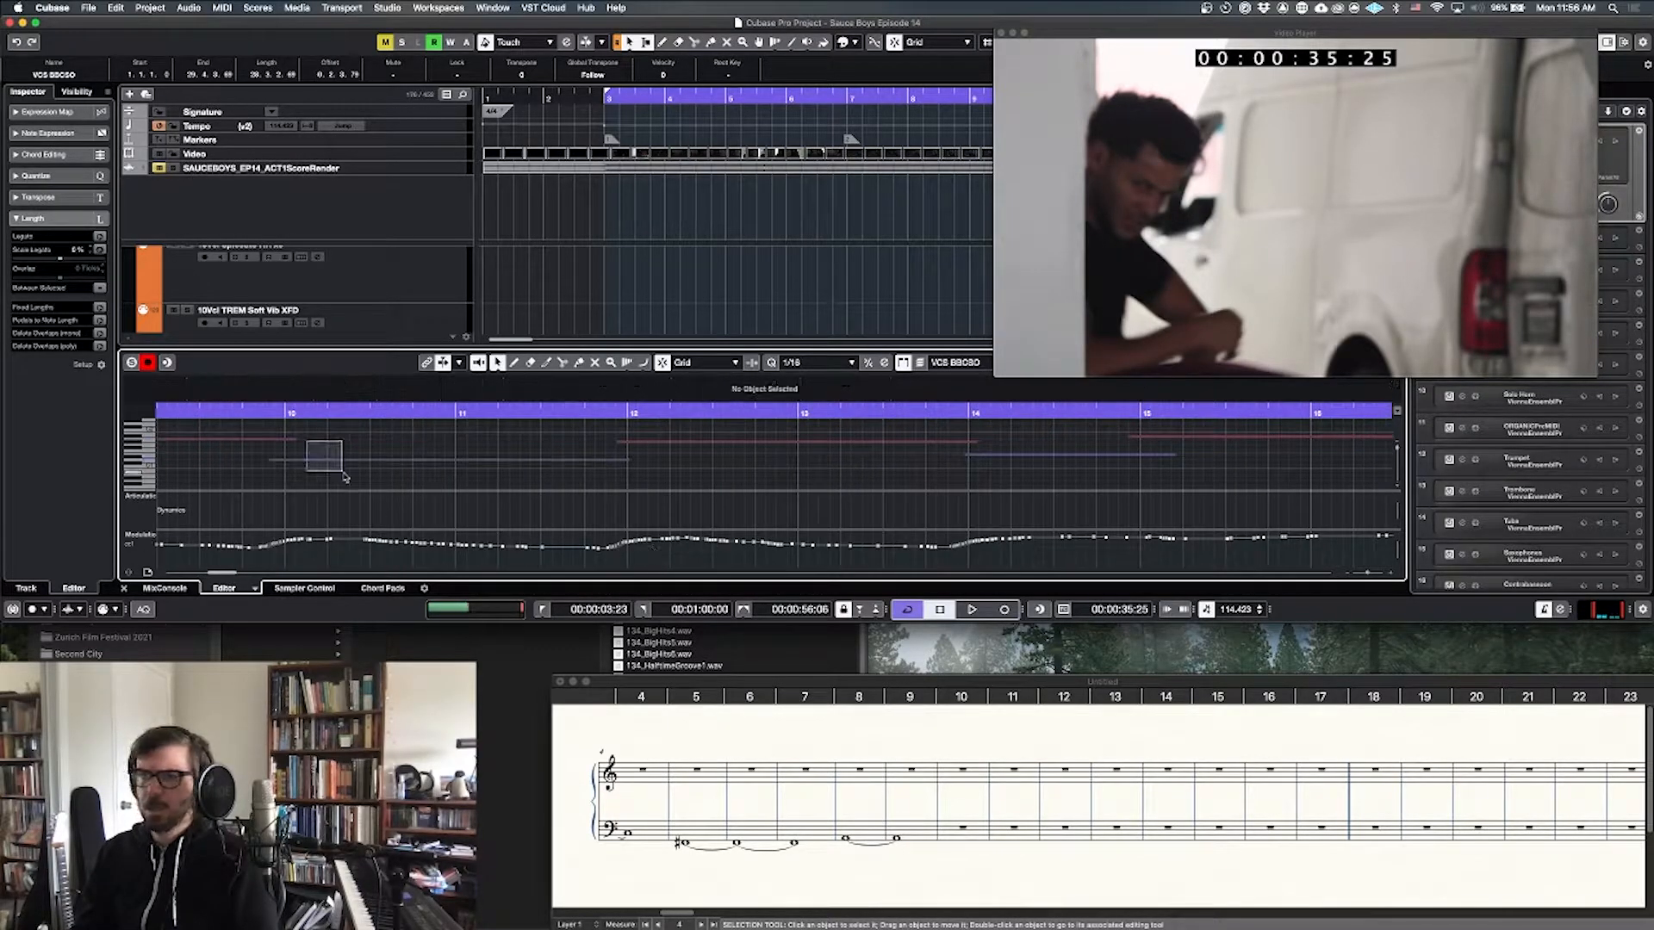
click(977, 825)
click(977, 825)
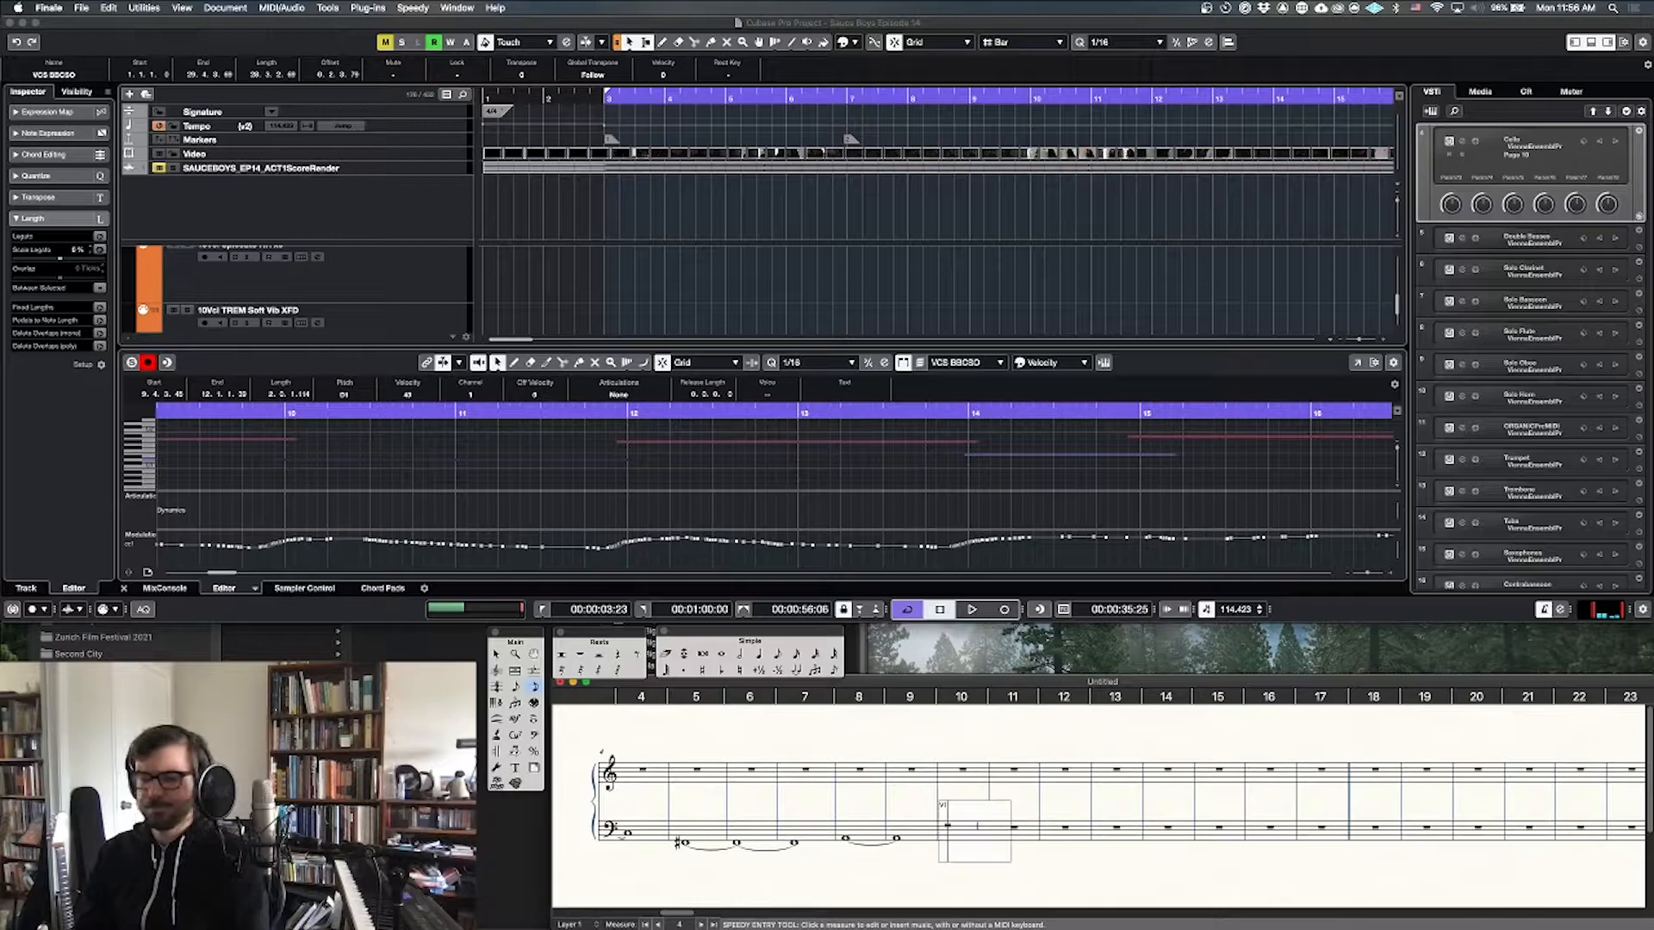
key(7)
key(7)
Step: Check the recorded cello note starting at bar 12 and enter it as tied A-flat whole notes in bass-staff measures 12 and 13
click(686, 466)
drag(686, 465, 709, 431)
click(1143, 809)
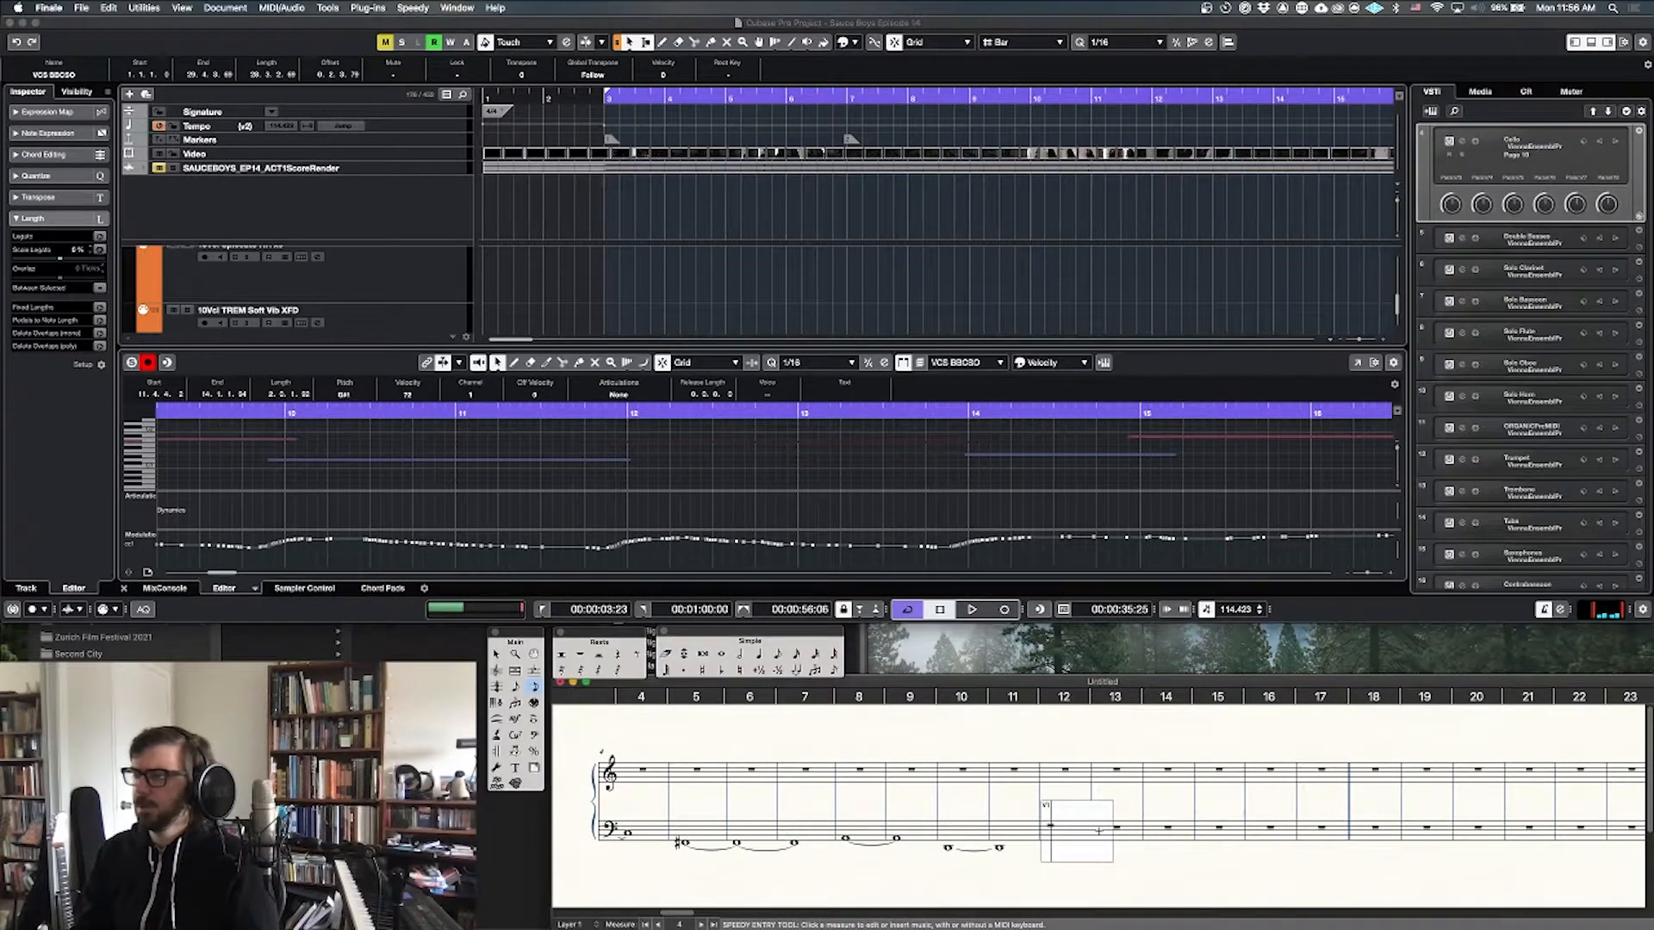
key(7)
key(7)
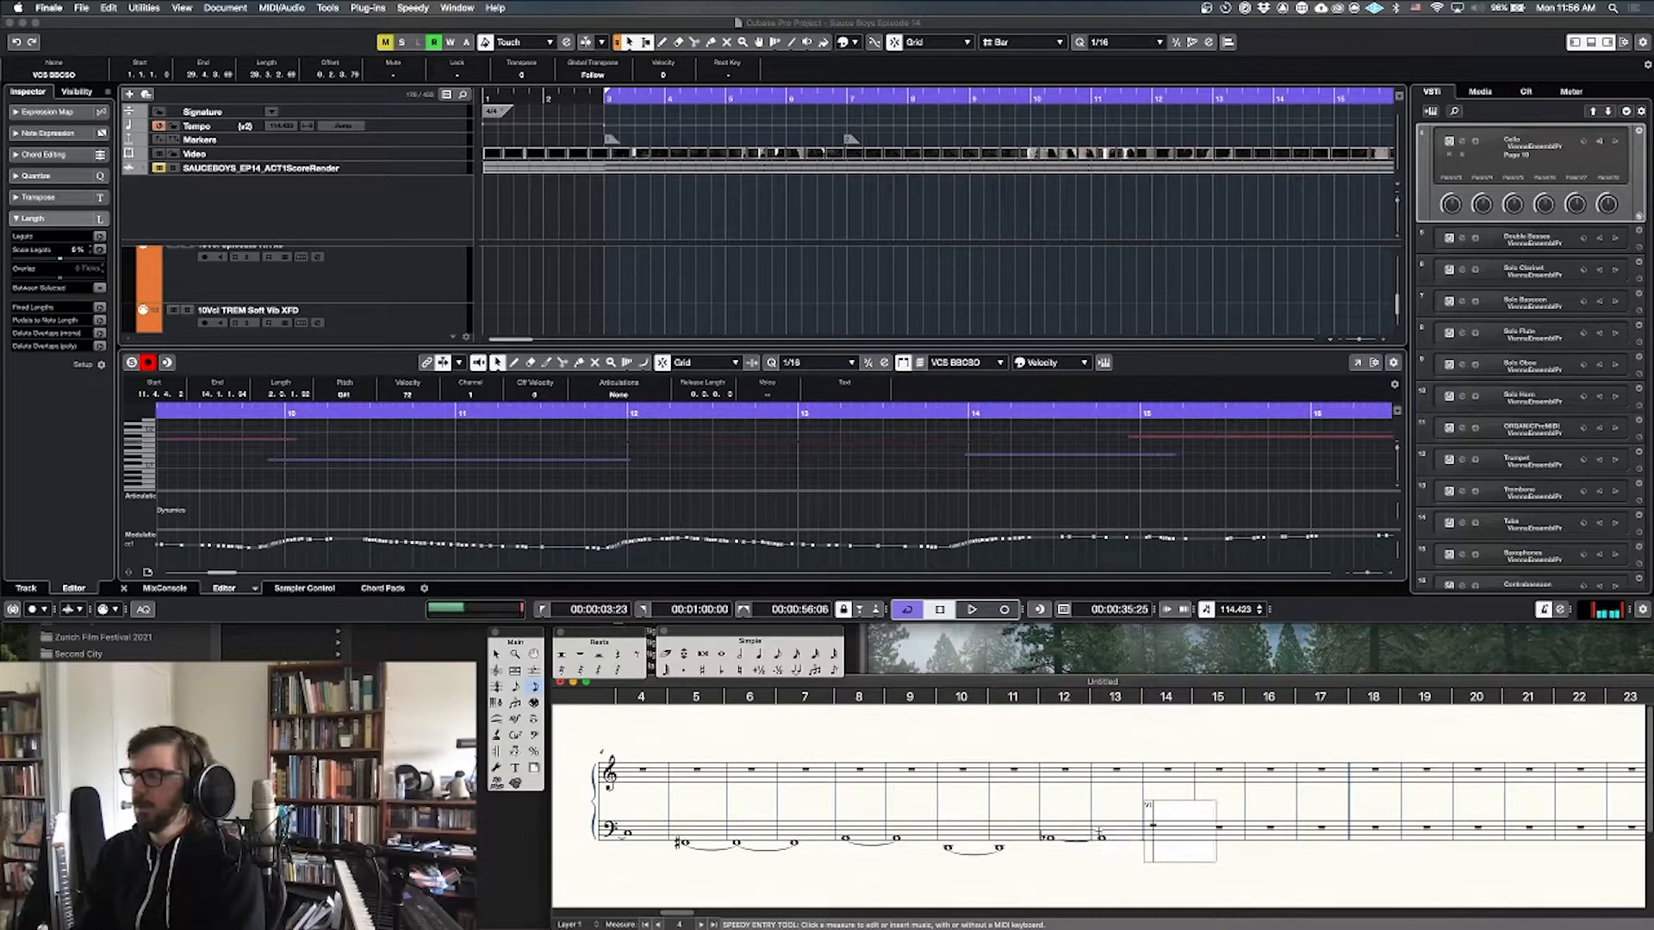
key(Escape)
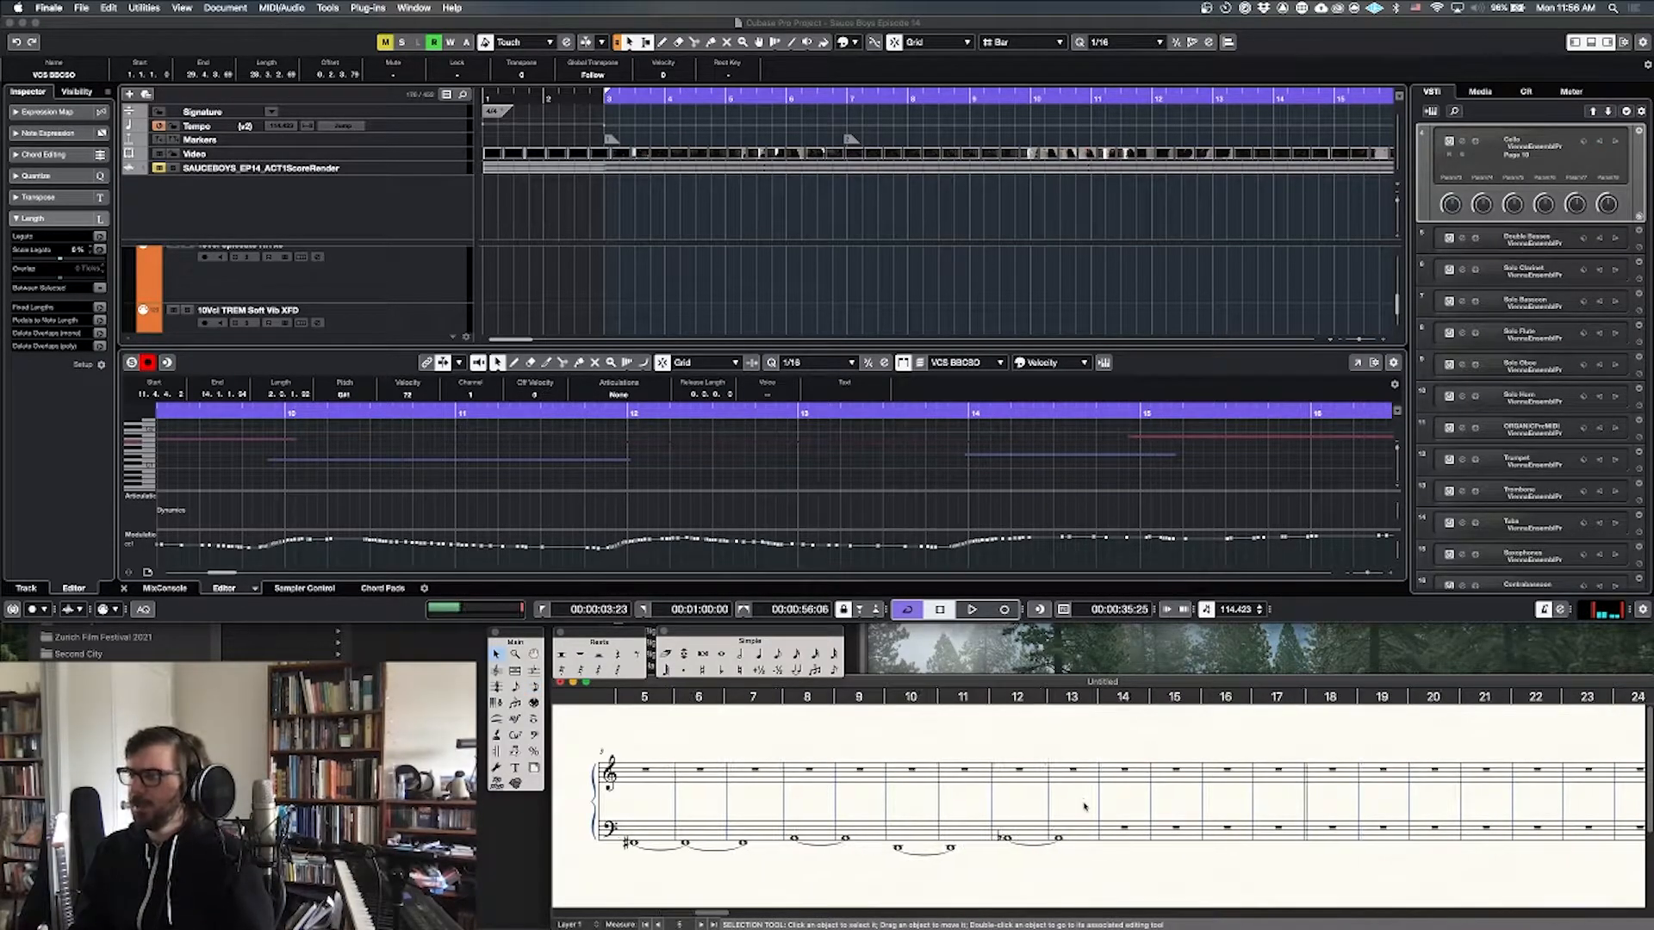
Step: Check the recorded cello note starting at bar 14 and enter it as an E whole note in bass-staff measure 14
scroll(1050, 811, right, 1)
scroll(991, 805, right, 1)
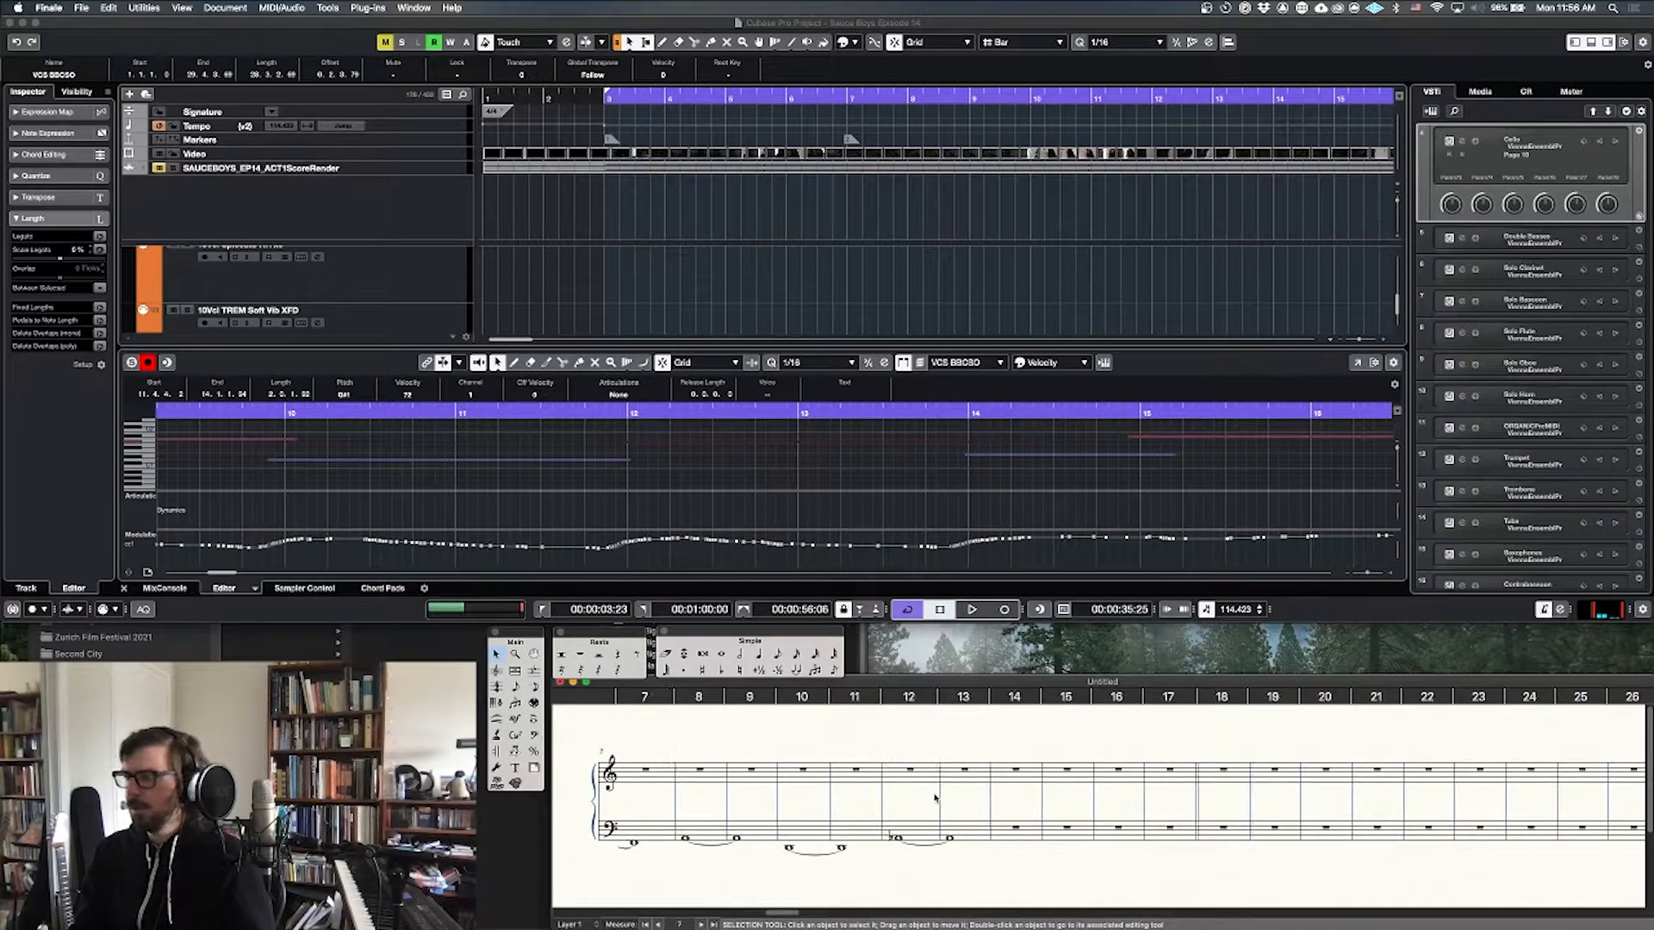
click(926, 472)
click(1040, 454)
scroll(1044, 470, right, 5)
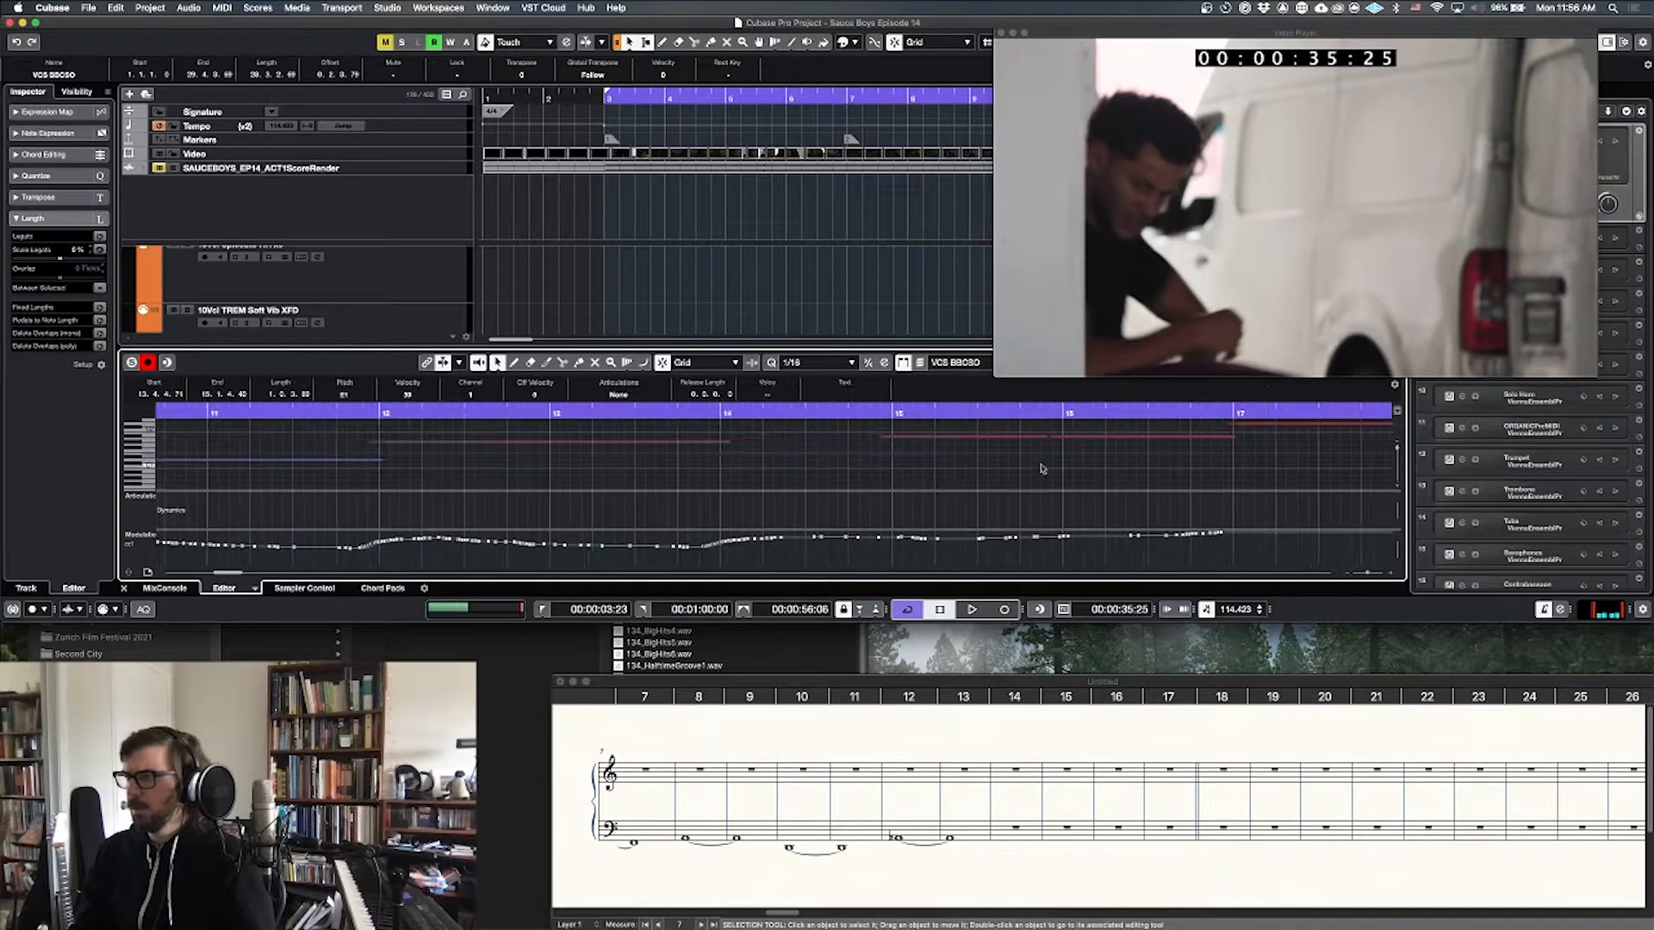
click(1023, 806)
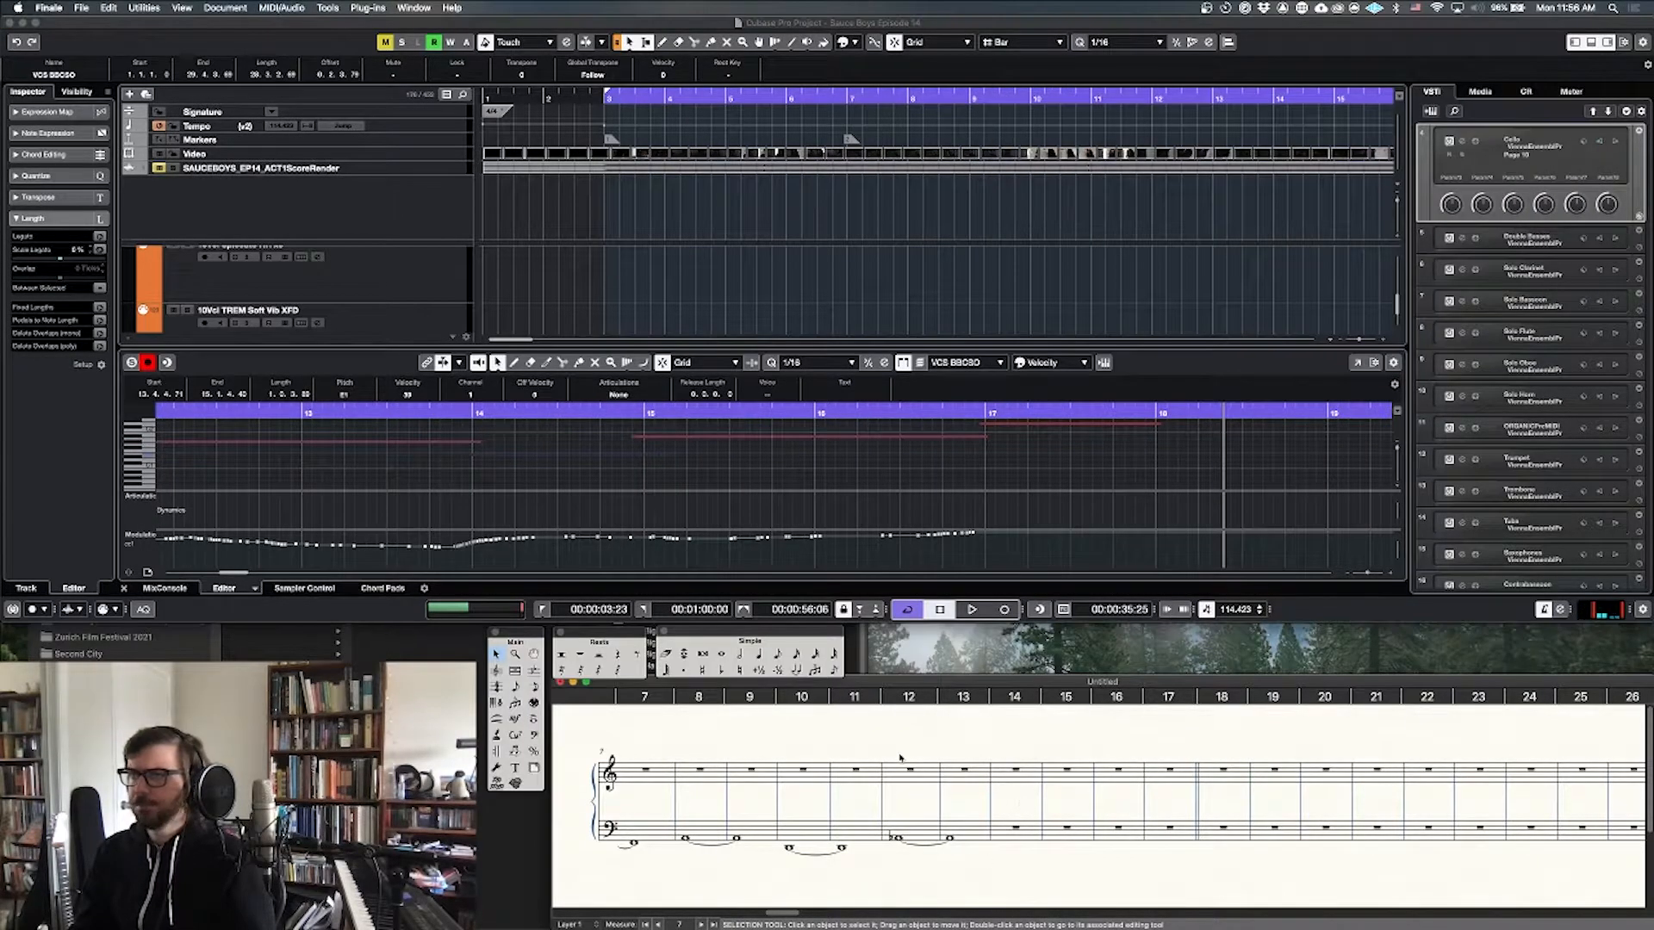
click(1016, 833)
key(7)
key(equal)
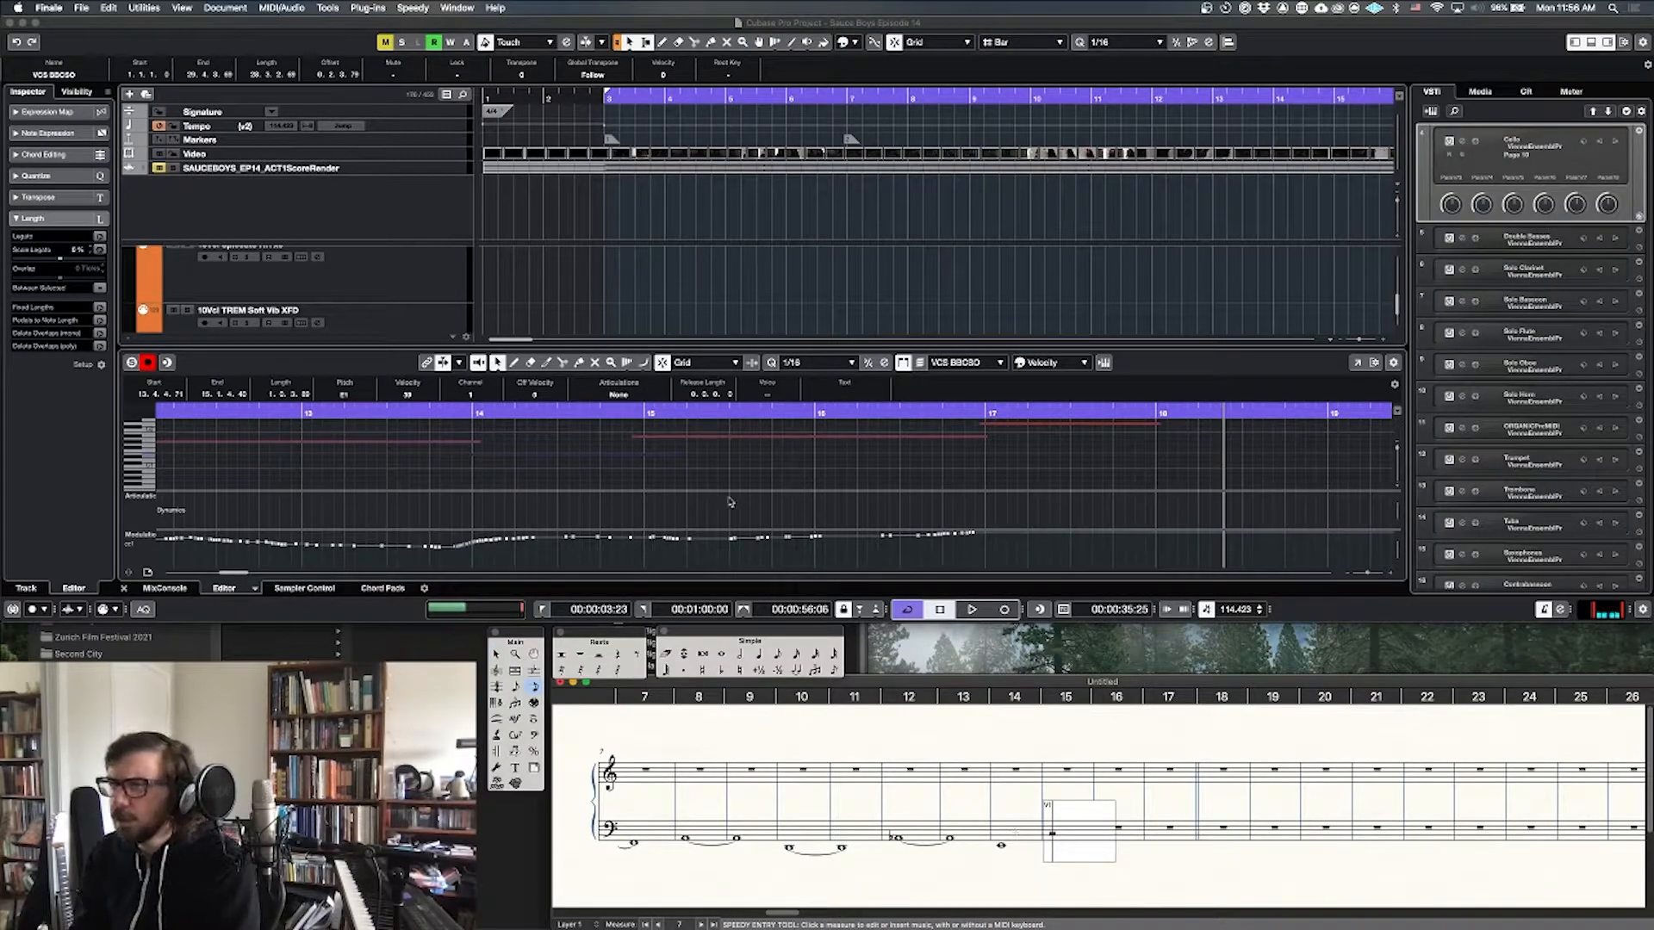
Step: Check the recorded cello note leading into bar 15 and enter it as tied B-flat whole notes in bass-staff measures 15 and 16
click(712, 454)
click(715, 437)
click(976, 733)
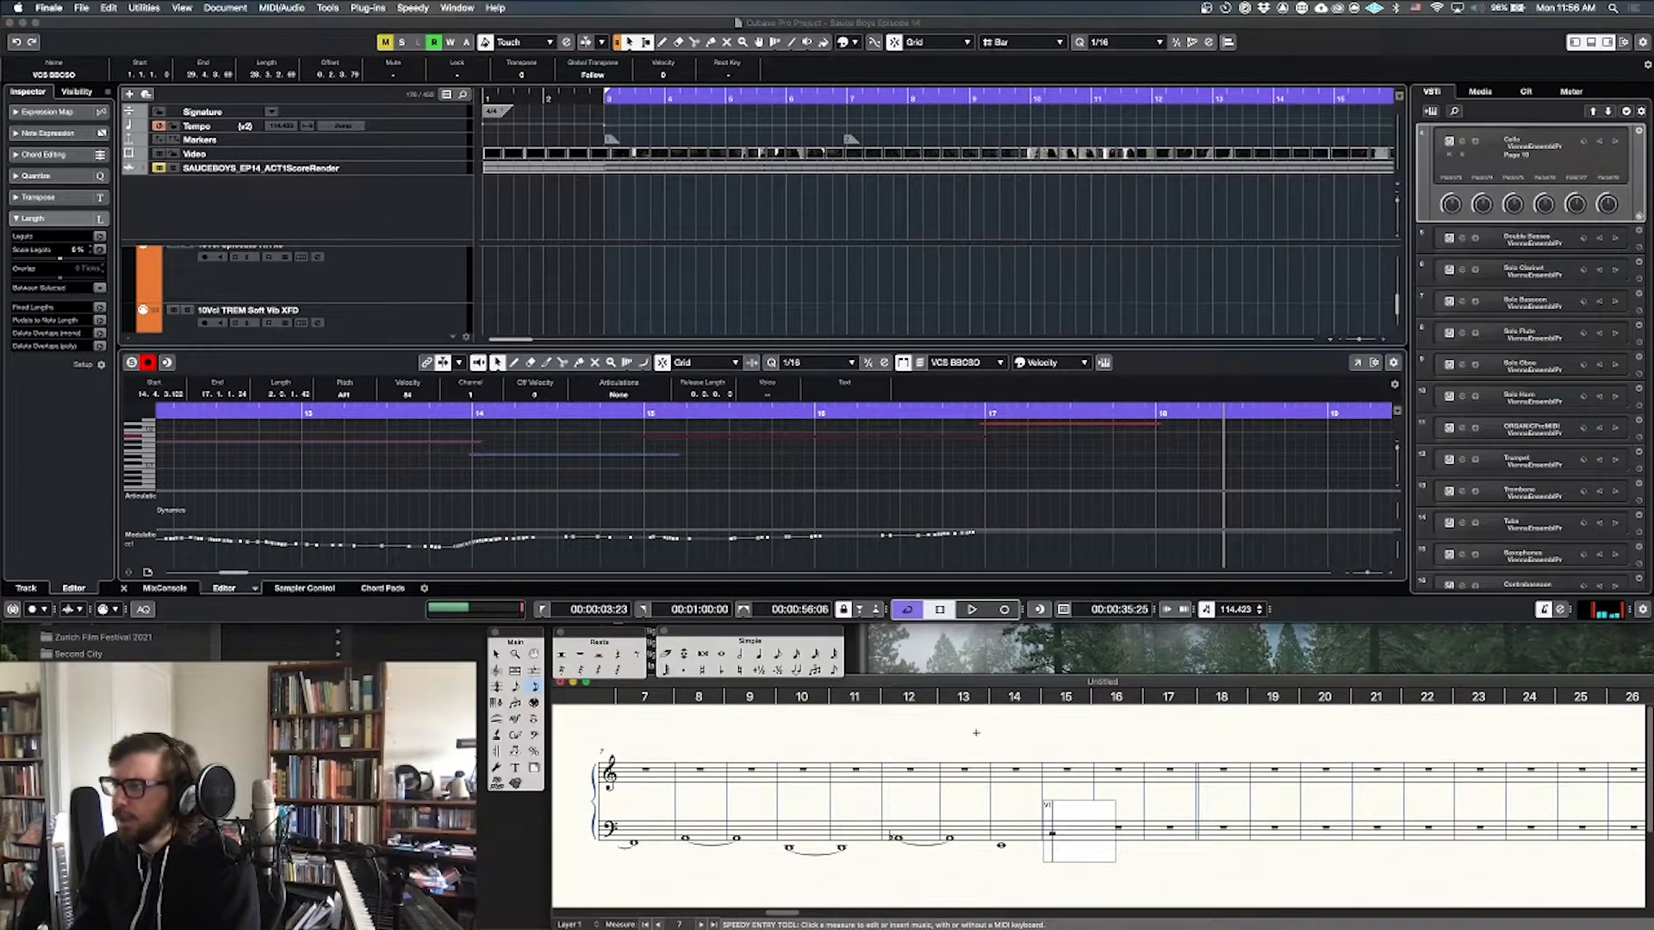
key(7)
key(equal)
key(7)
Step: Check the recorded cello note starting at bar 17 and enter it as tied D whole notes in bass-staff measures 17 and 18
click(1067, 463)
click(1068, 428)
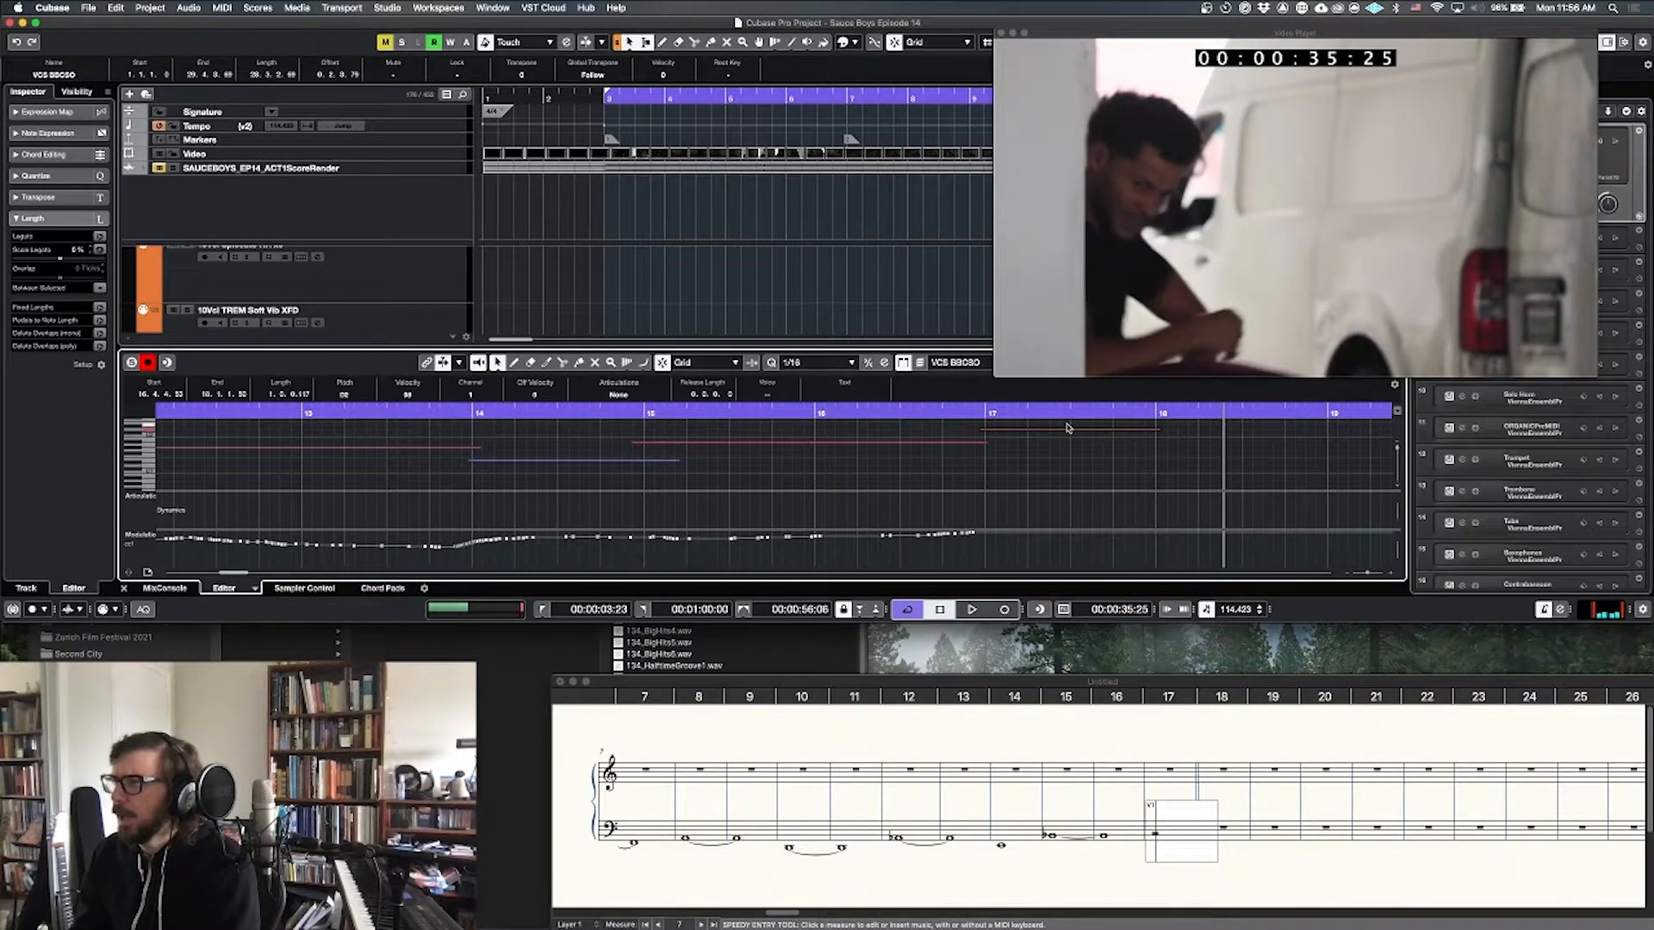
click(1154, 780)
key(7)
key(equal)
key(7)
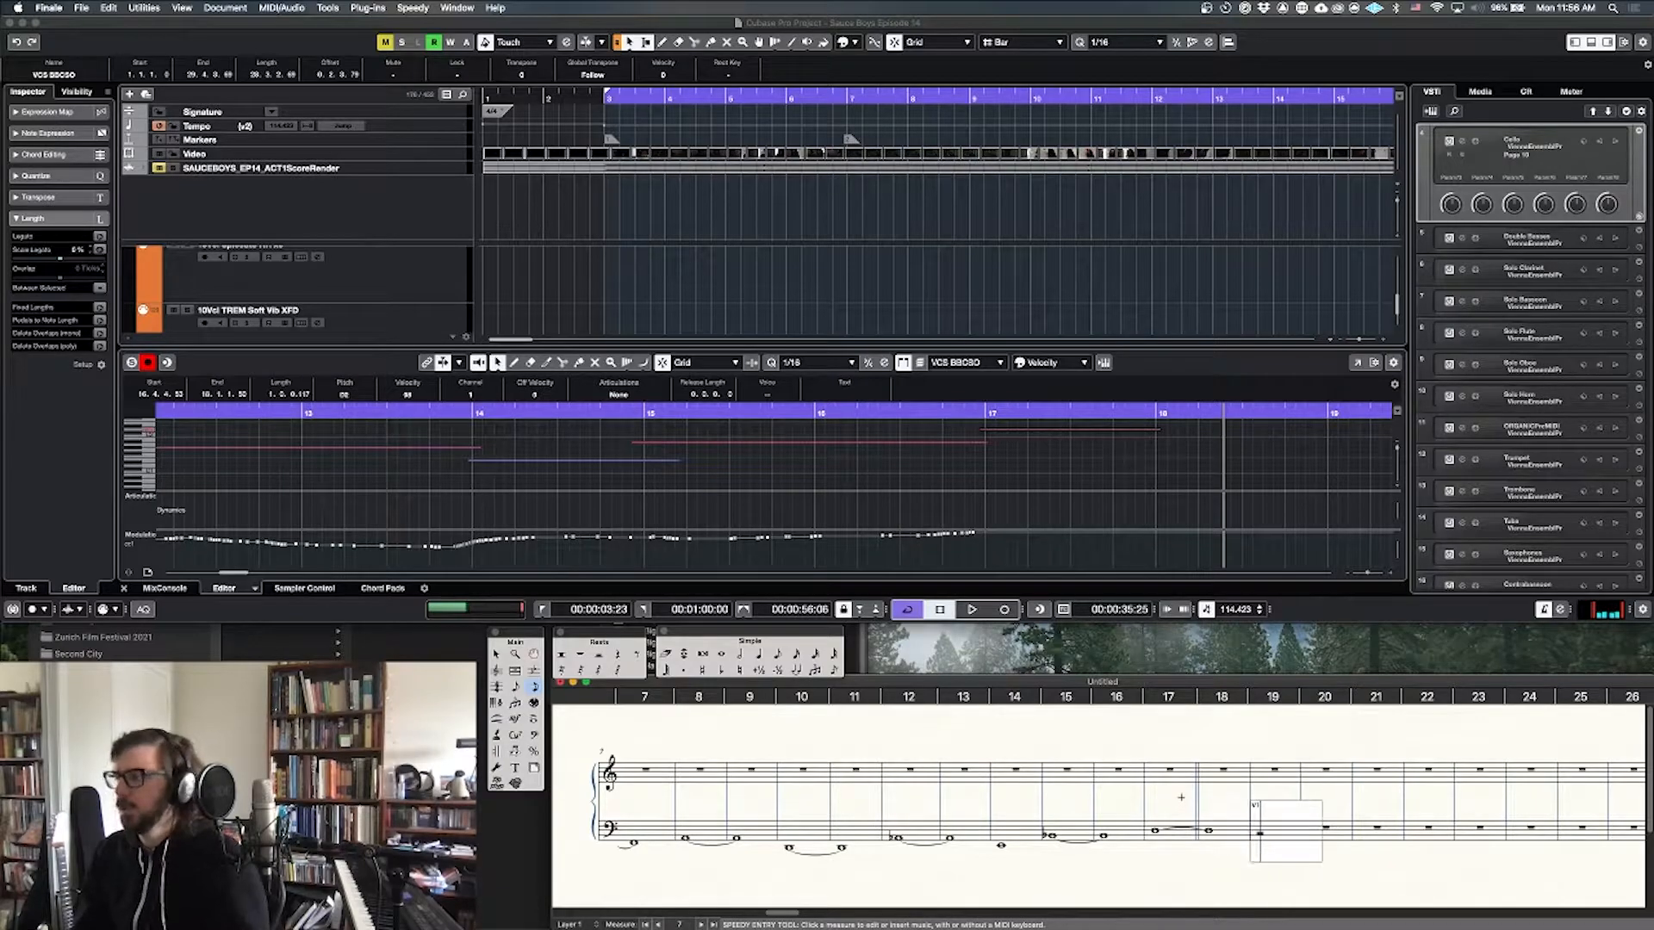
Step: Remove the whole note from bass-staff measure 18 and the tie from the D in measure 17, leaving note entry
key(Left)
key(equal)
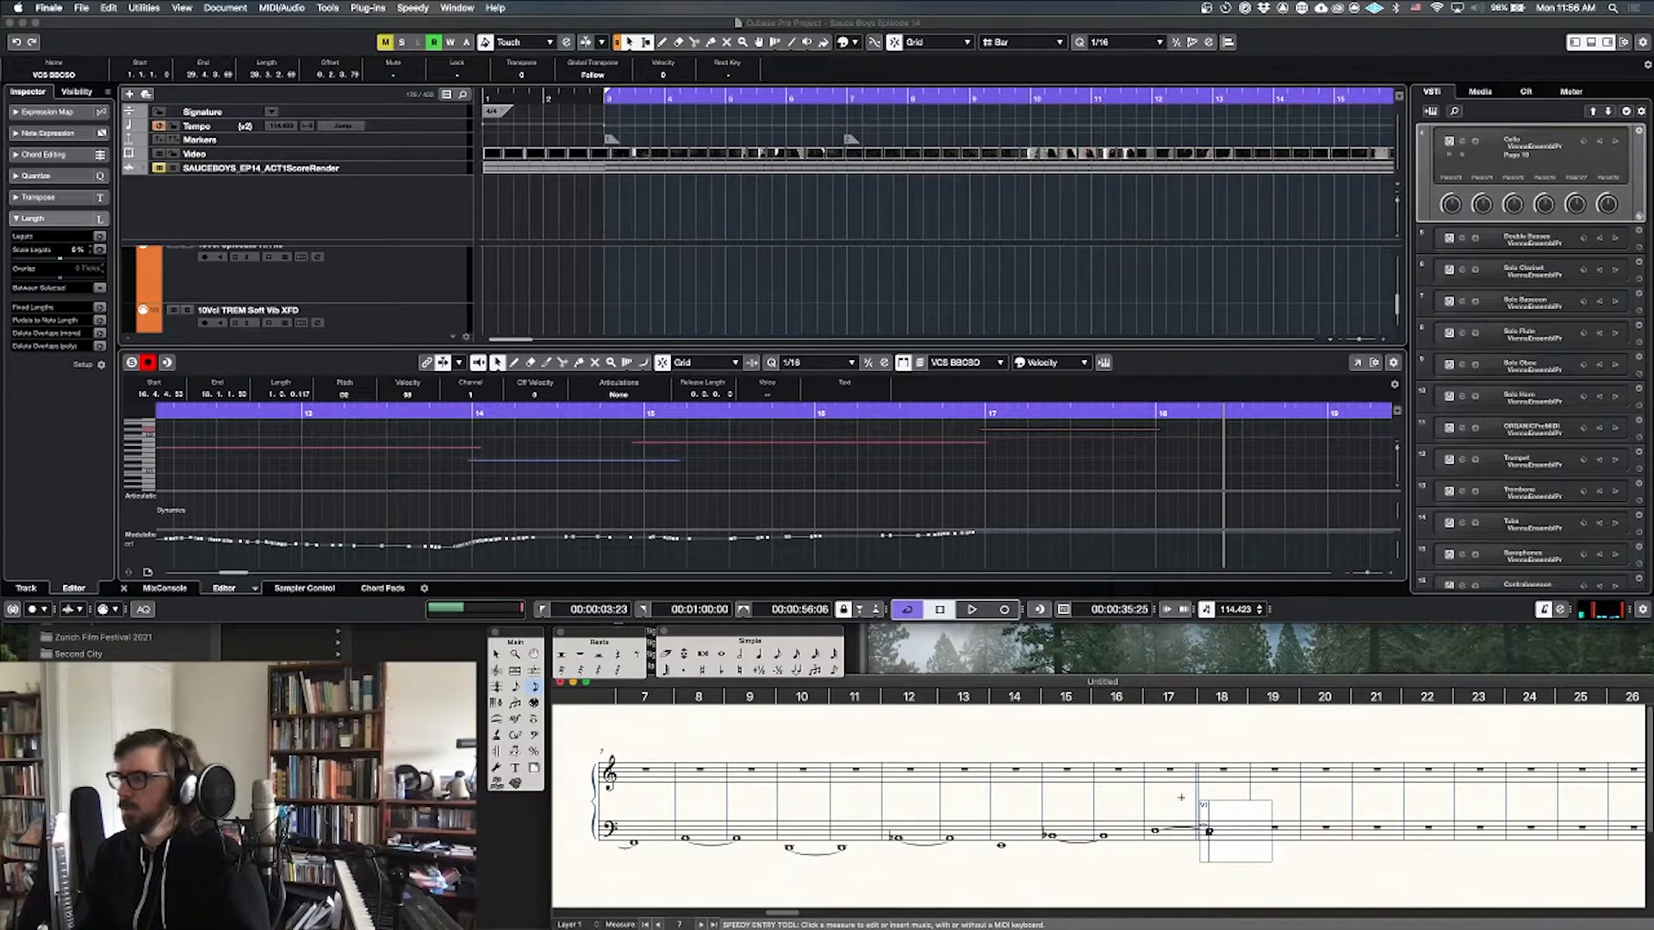
key(BackSpace)
key(Left)
key(equal)
key(Escape)
key(Escape)
Step: Save the score as "Sauce Boys Ep 14" in the Dropbox folder
key(super+s)
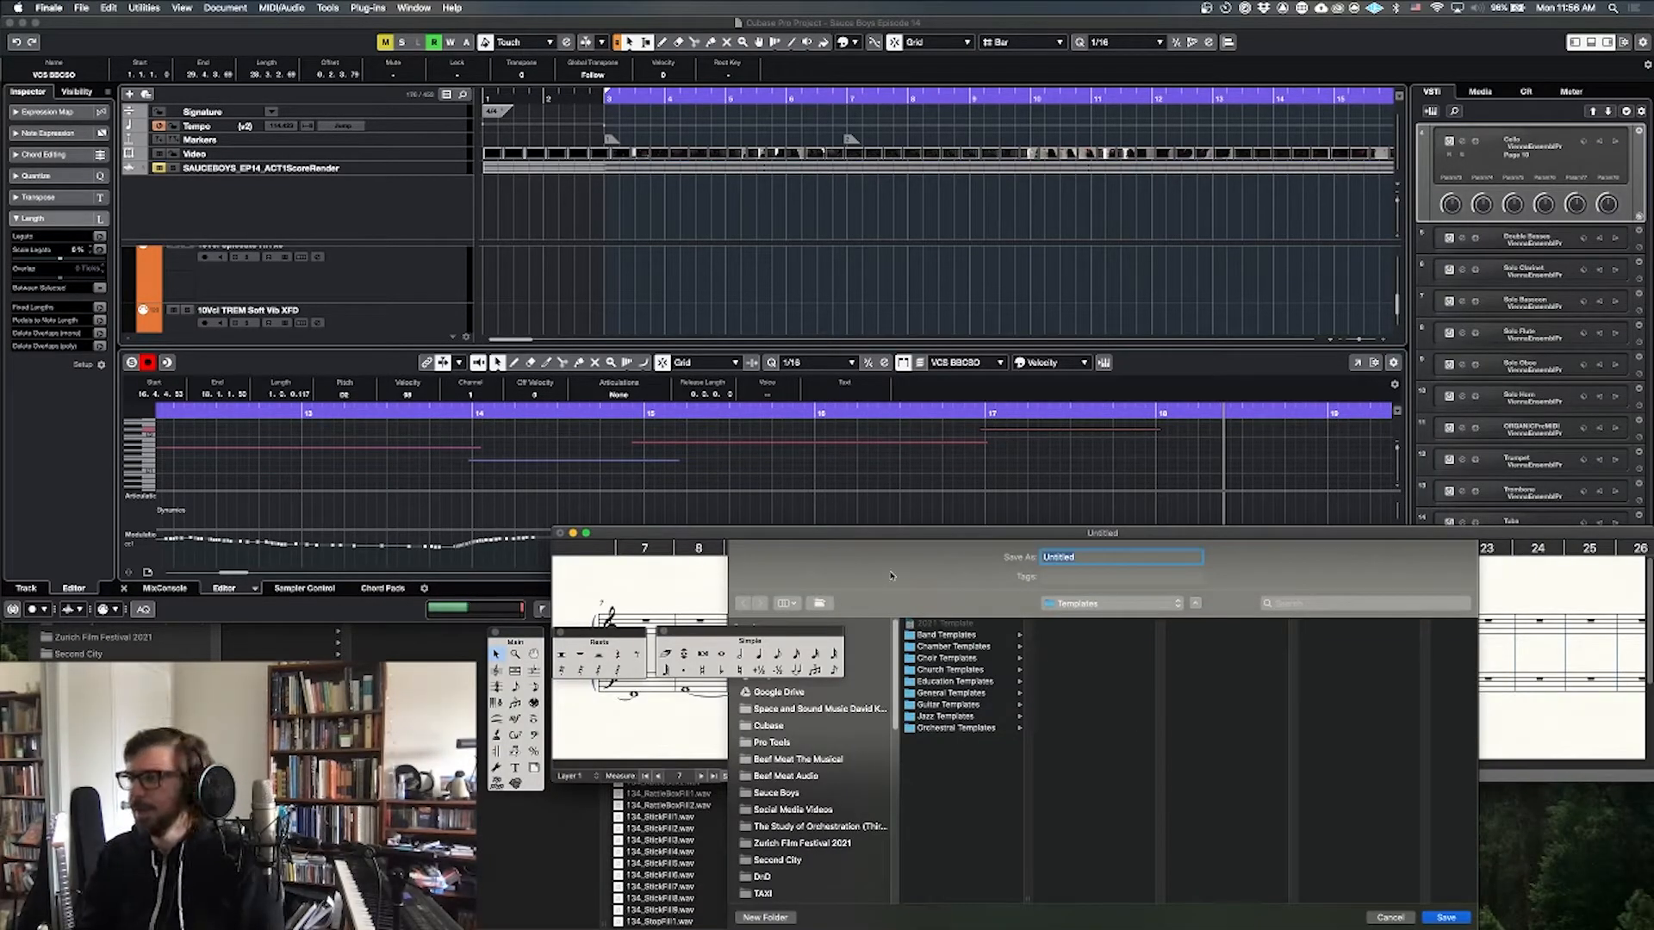
drag(950, 556, 767, 245)
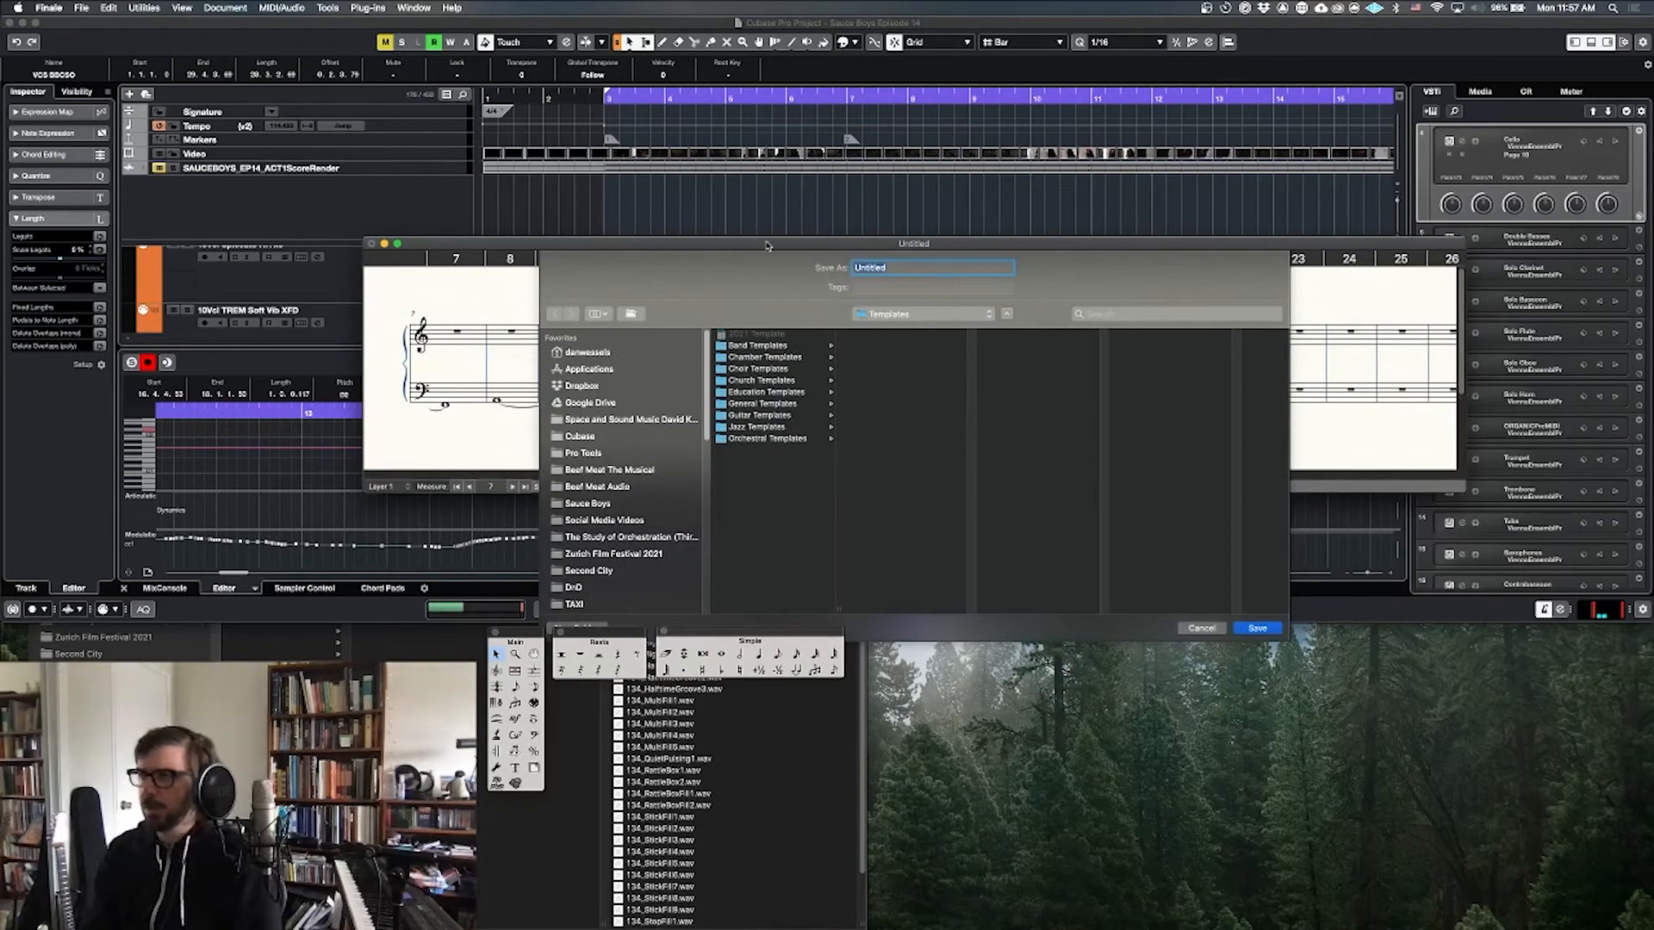
text(Sauce Boys Ep 14)
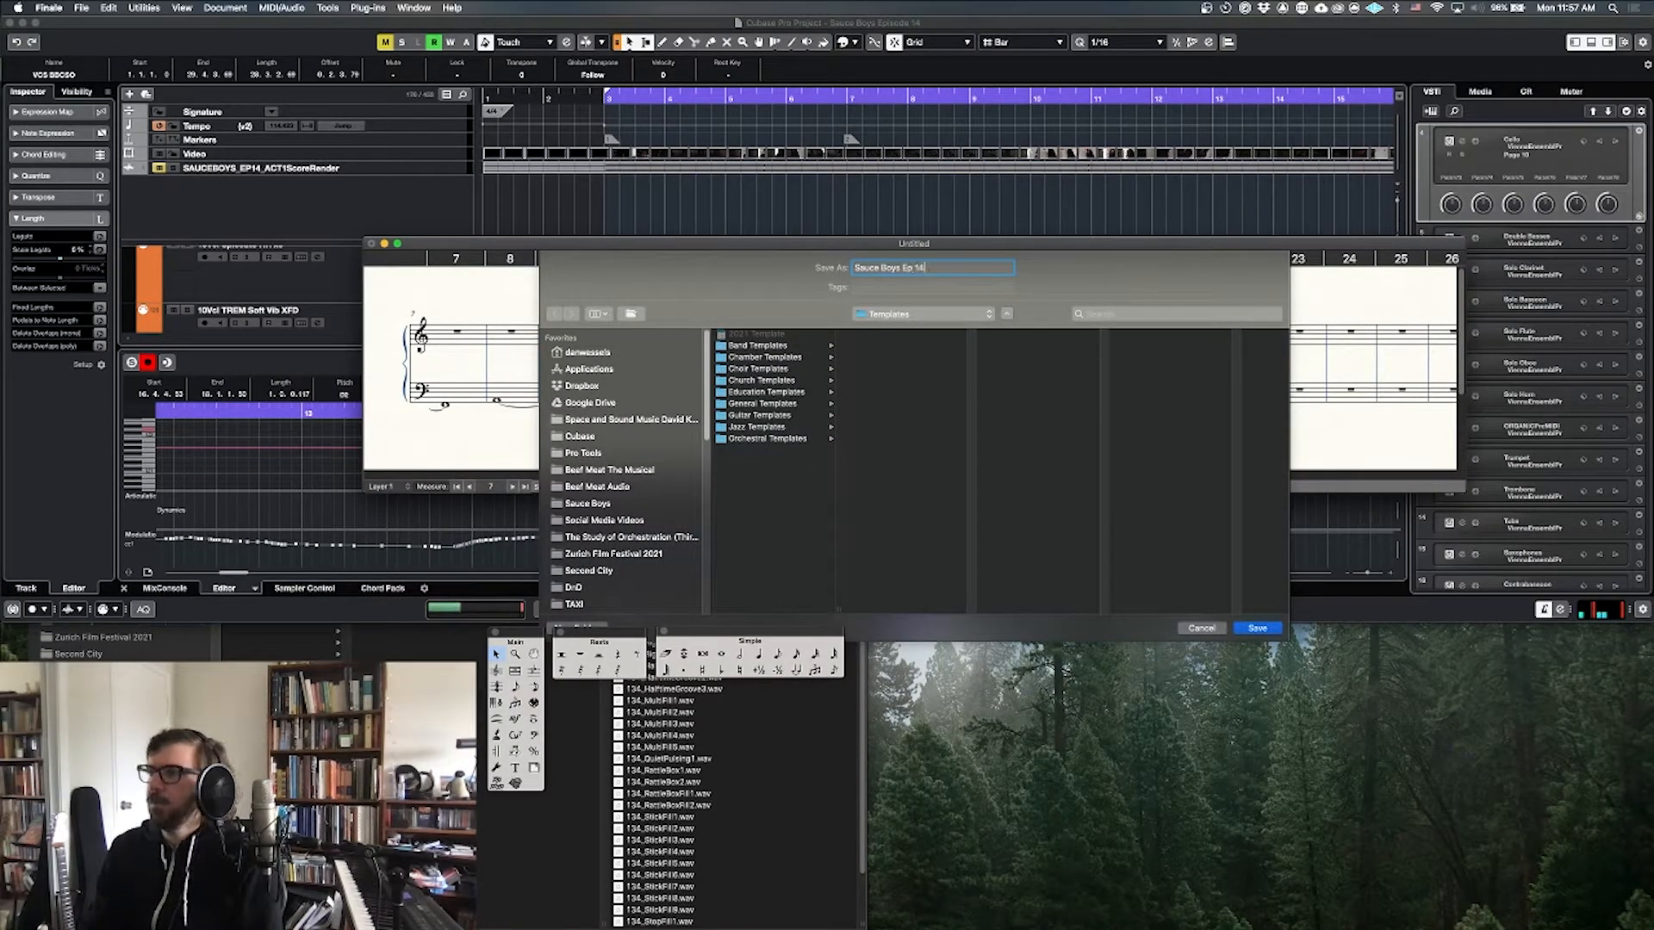
click(613, 399)
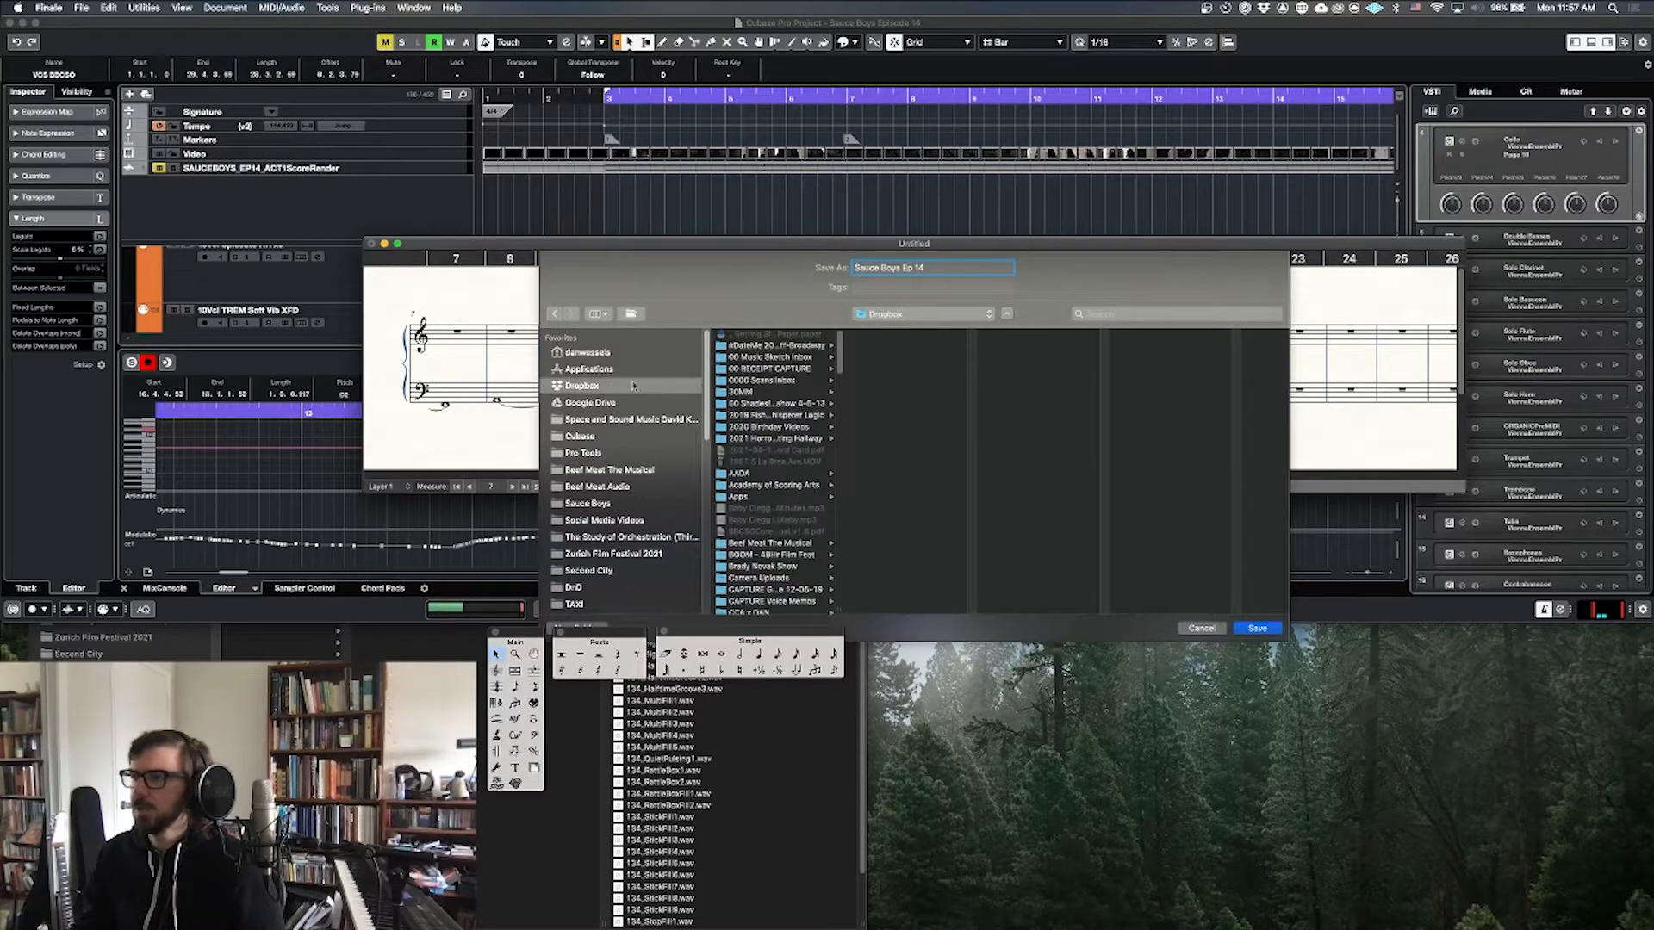
click(1256, 628)
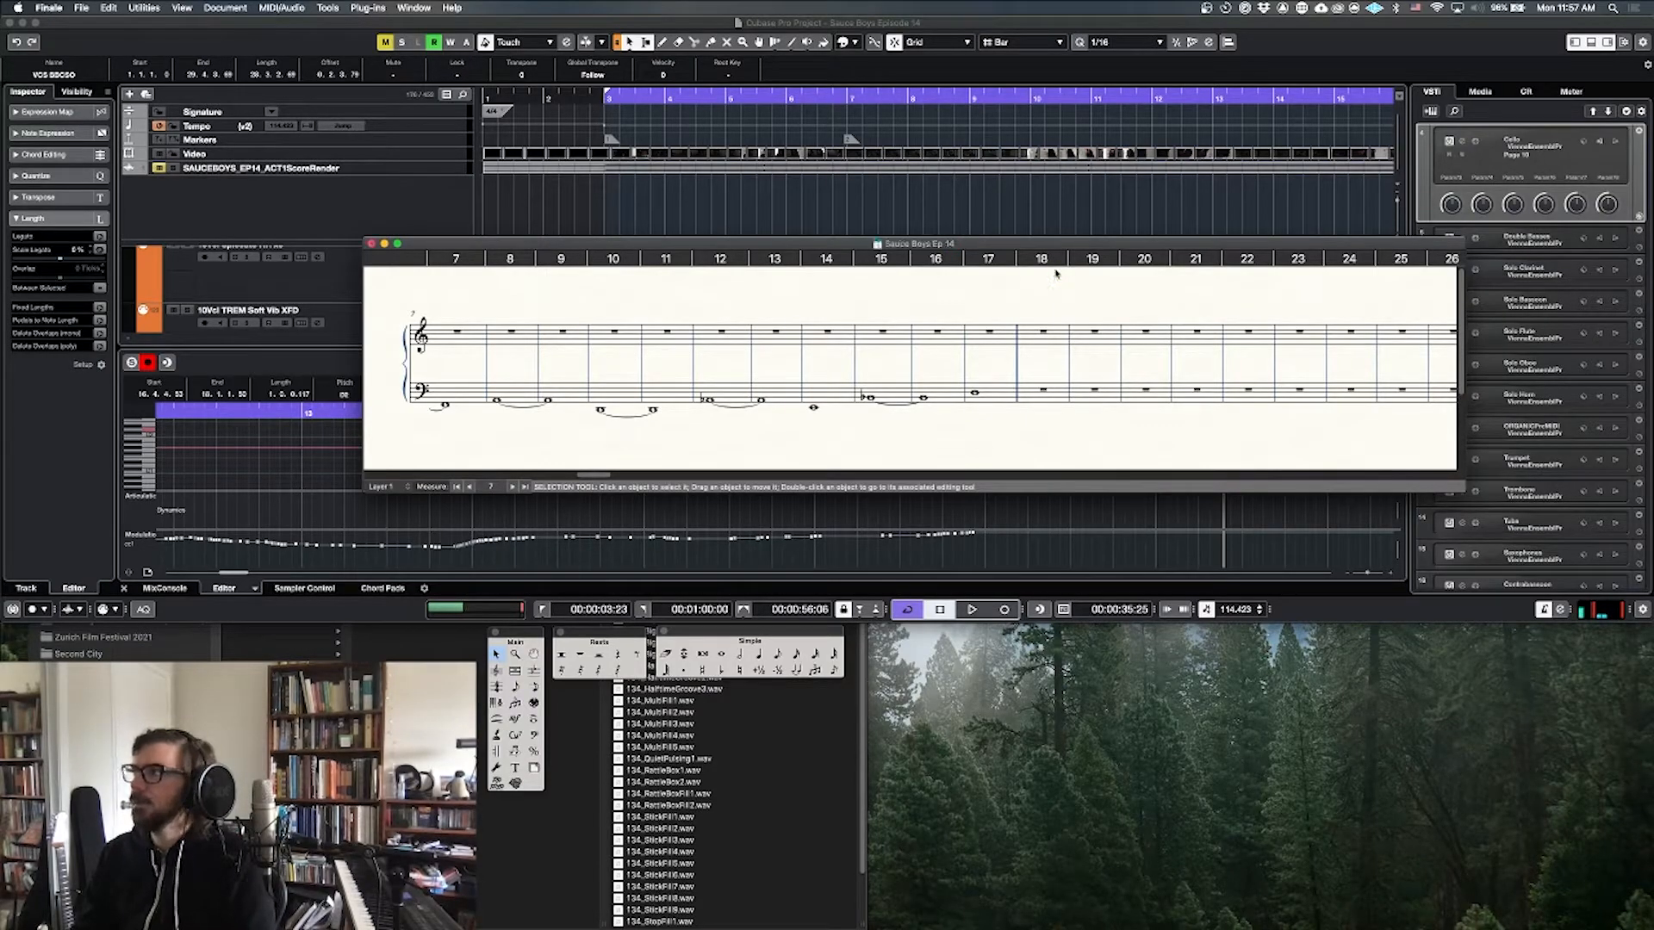
Step: Move the score window back below the Cubase project and show the staves from measure 3
drag(1068, 251, 1243, 702)
scroll(1016, 766, left, 5)
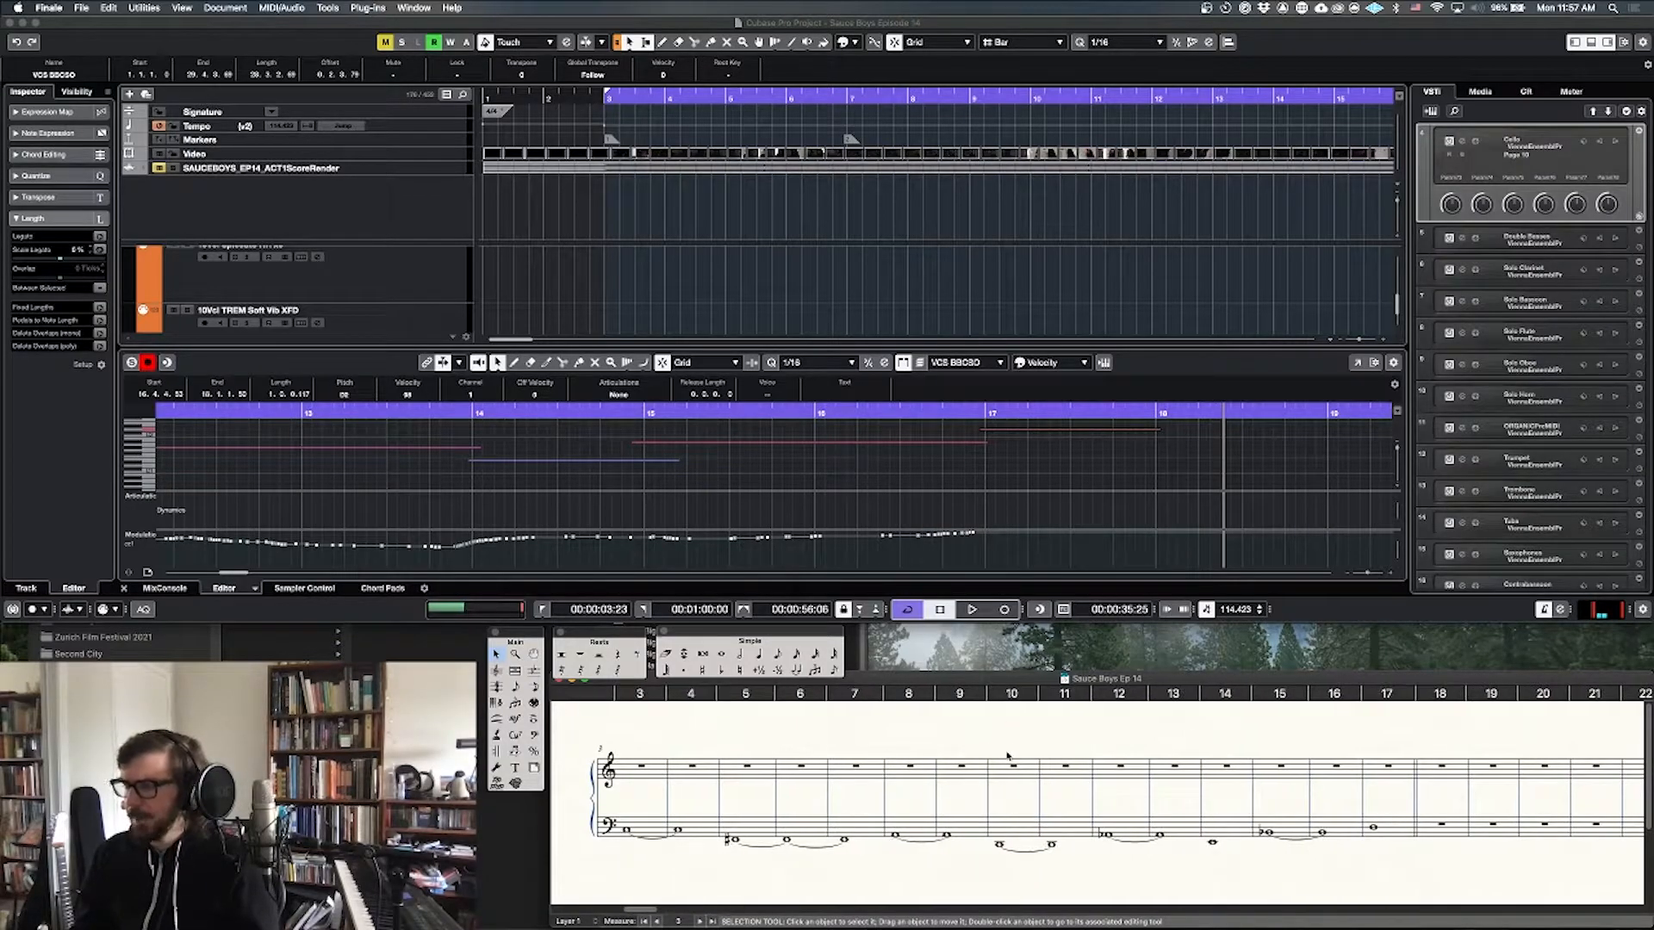
scroll(1022, 773, left, 1)
scroll(1025, 766, right, 2)
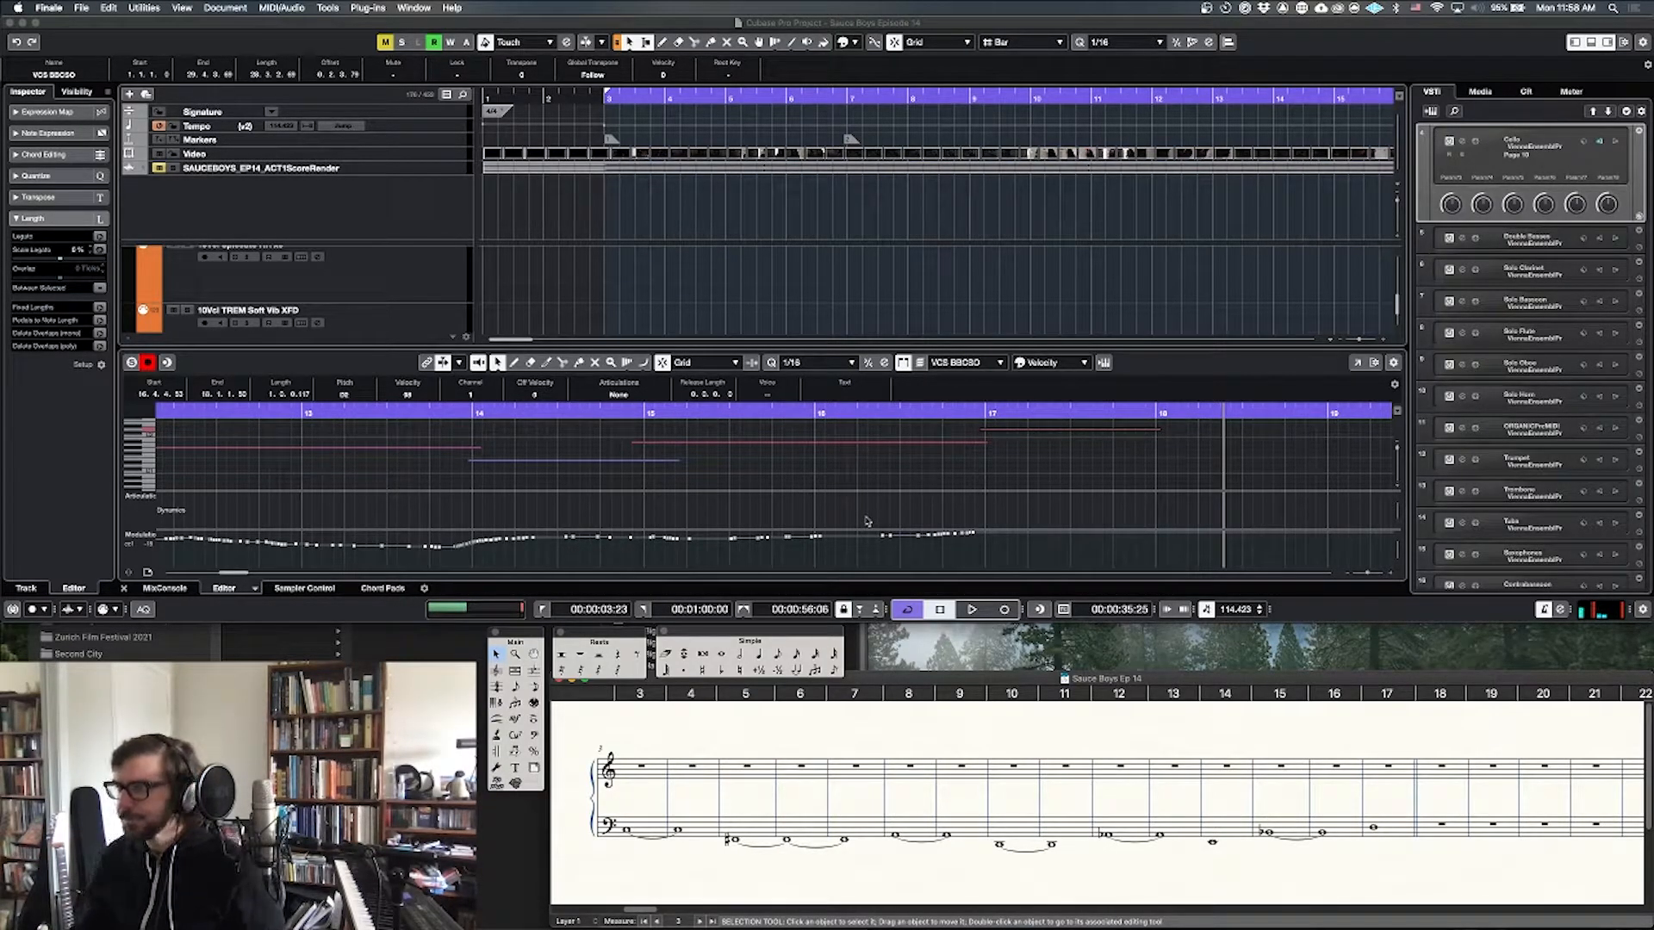
Step: Switch to Cubase, hide the lower-zone note editor and select the Bosendorfer DYN Grand Piano track
click(875, 480)
click(667, 305)
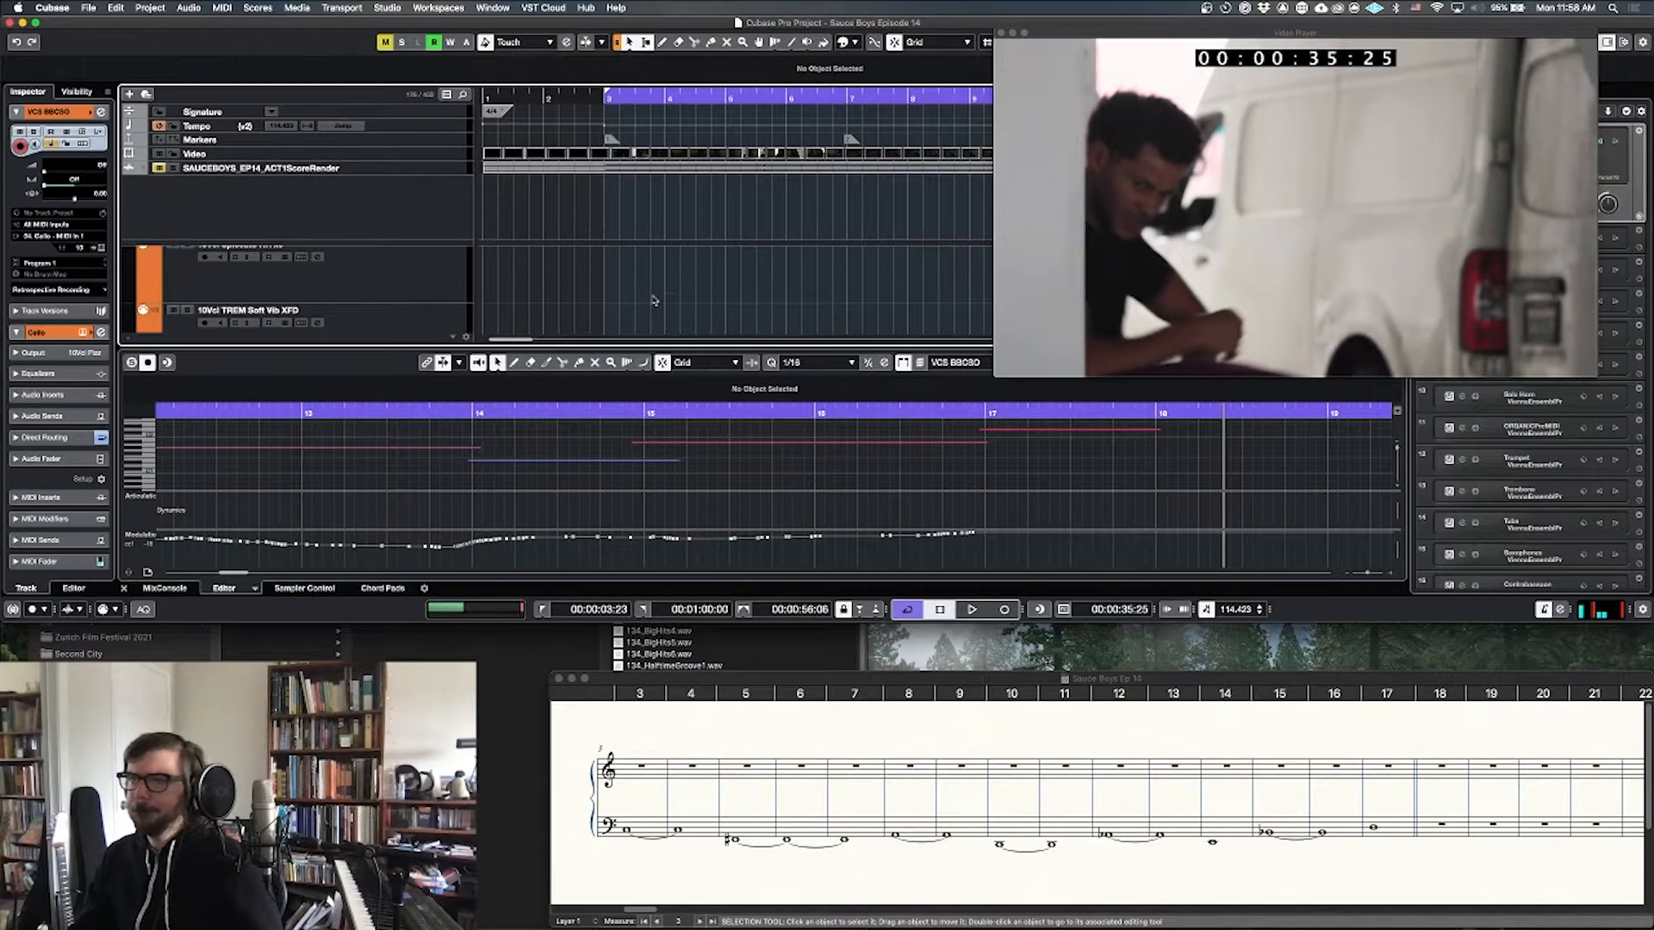
key(super+alt+b)
scroll(659, 378, down, 4)
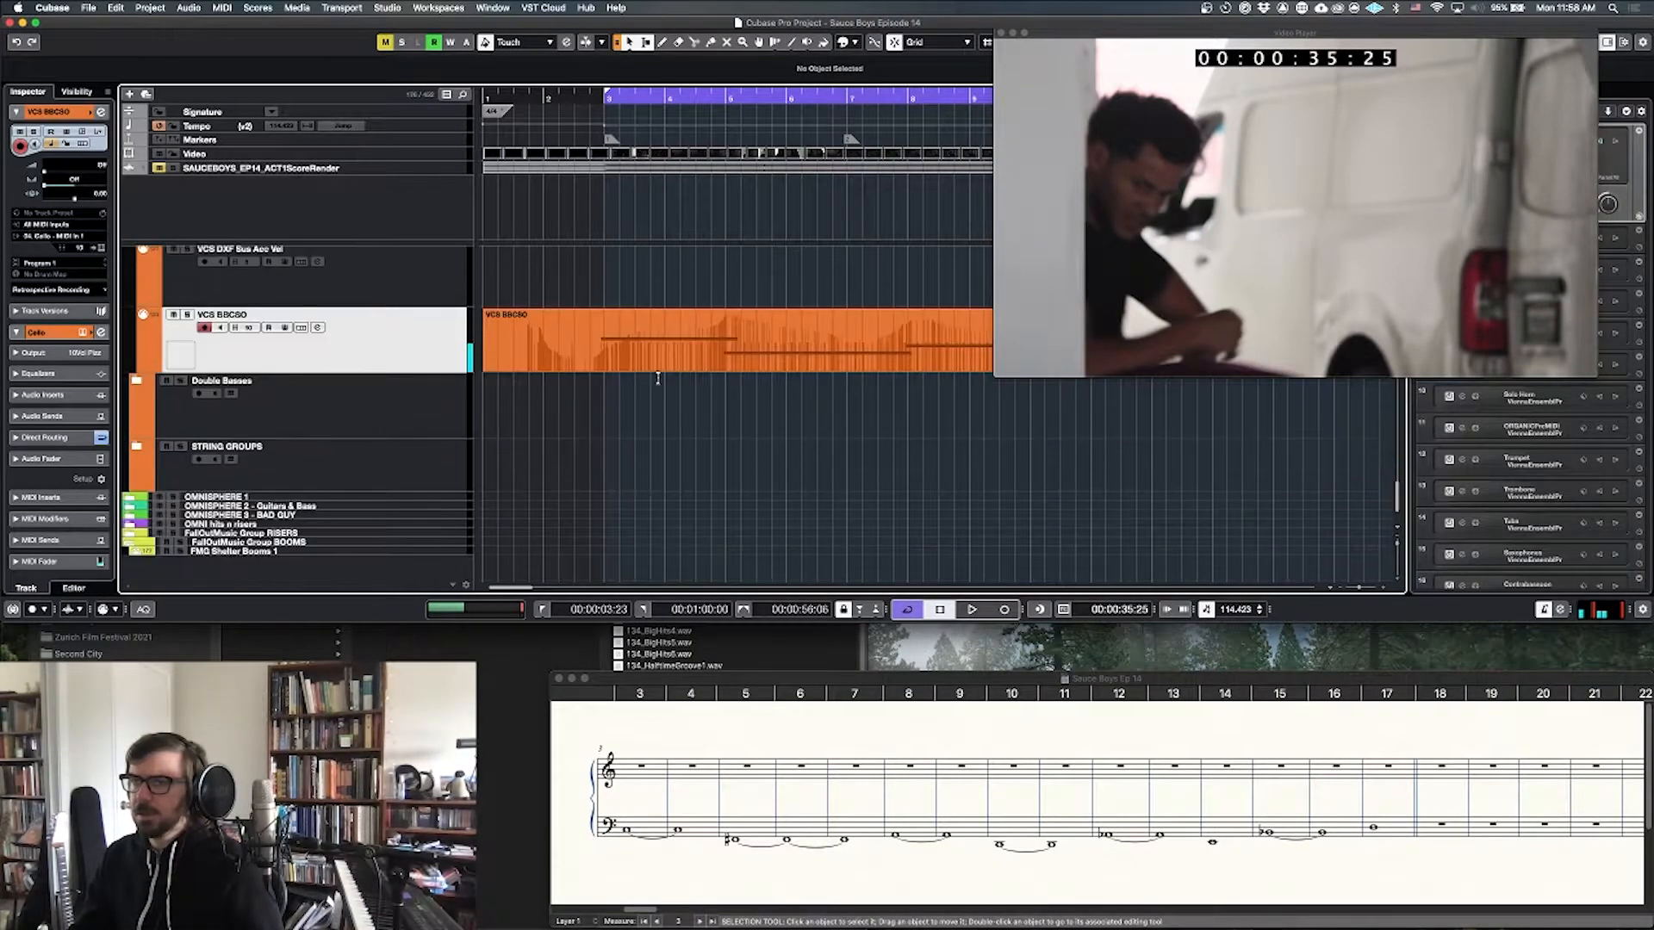
scroll(507, 486, up, 5)
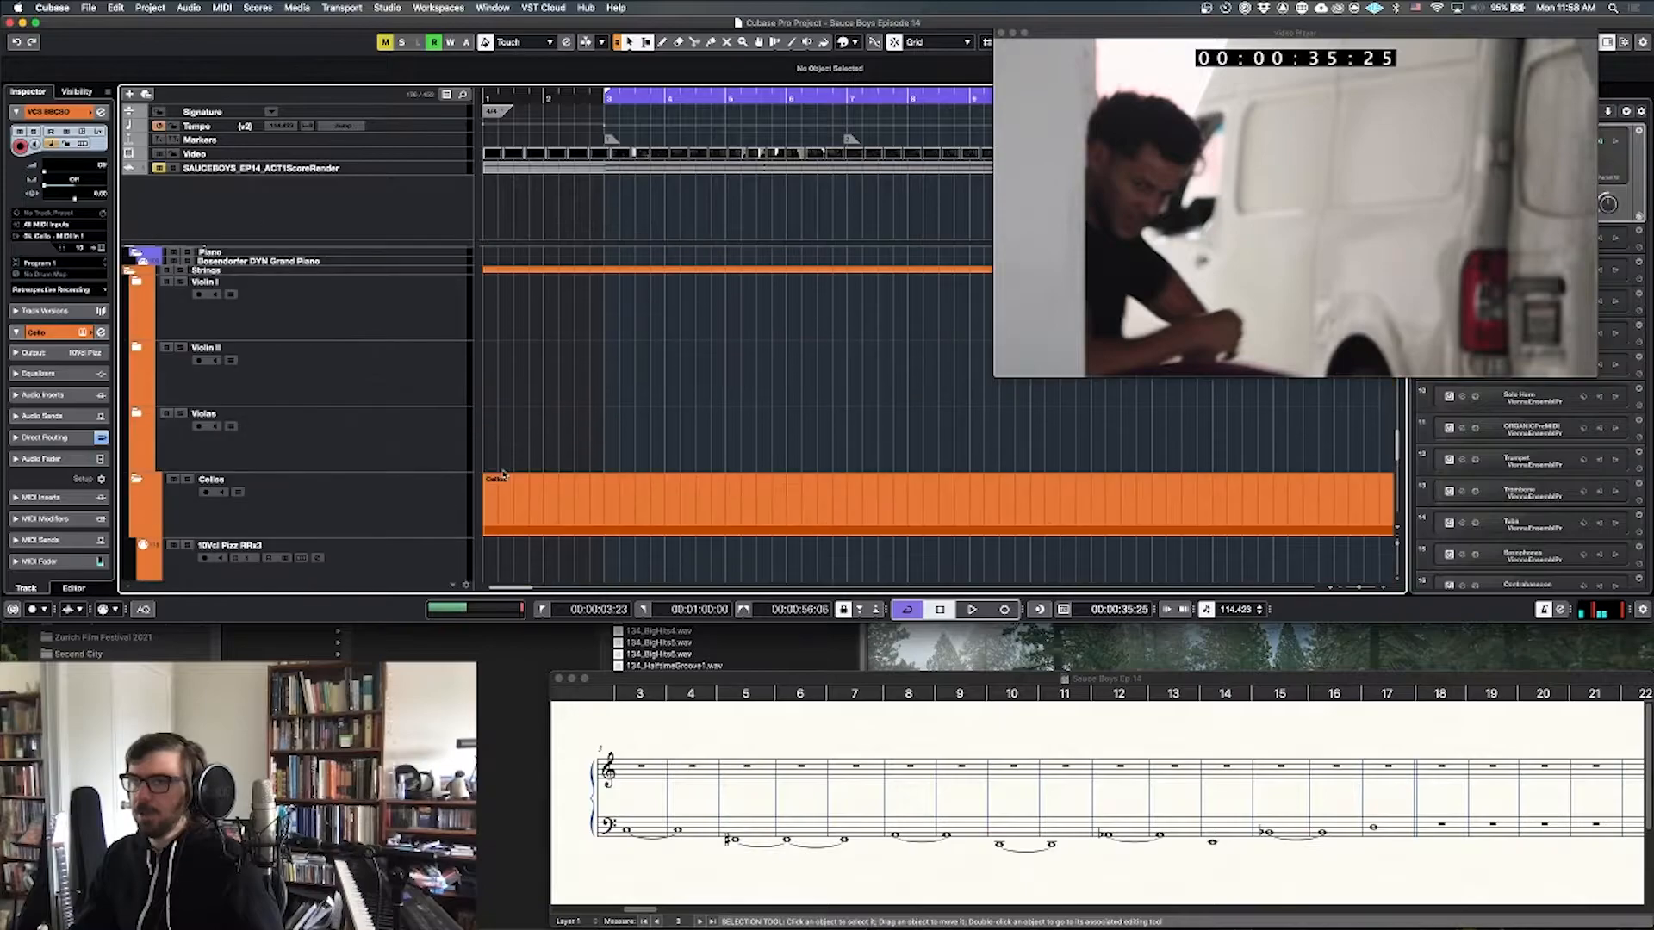
scroll(504, 474, up, 3)
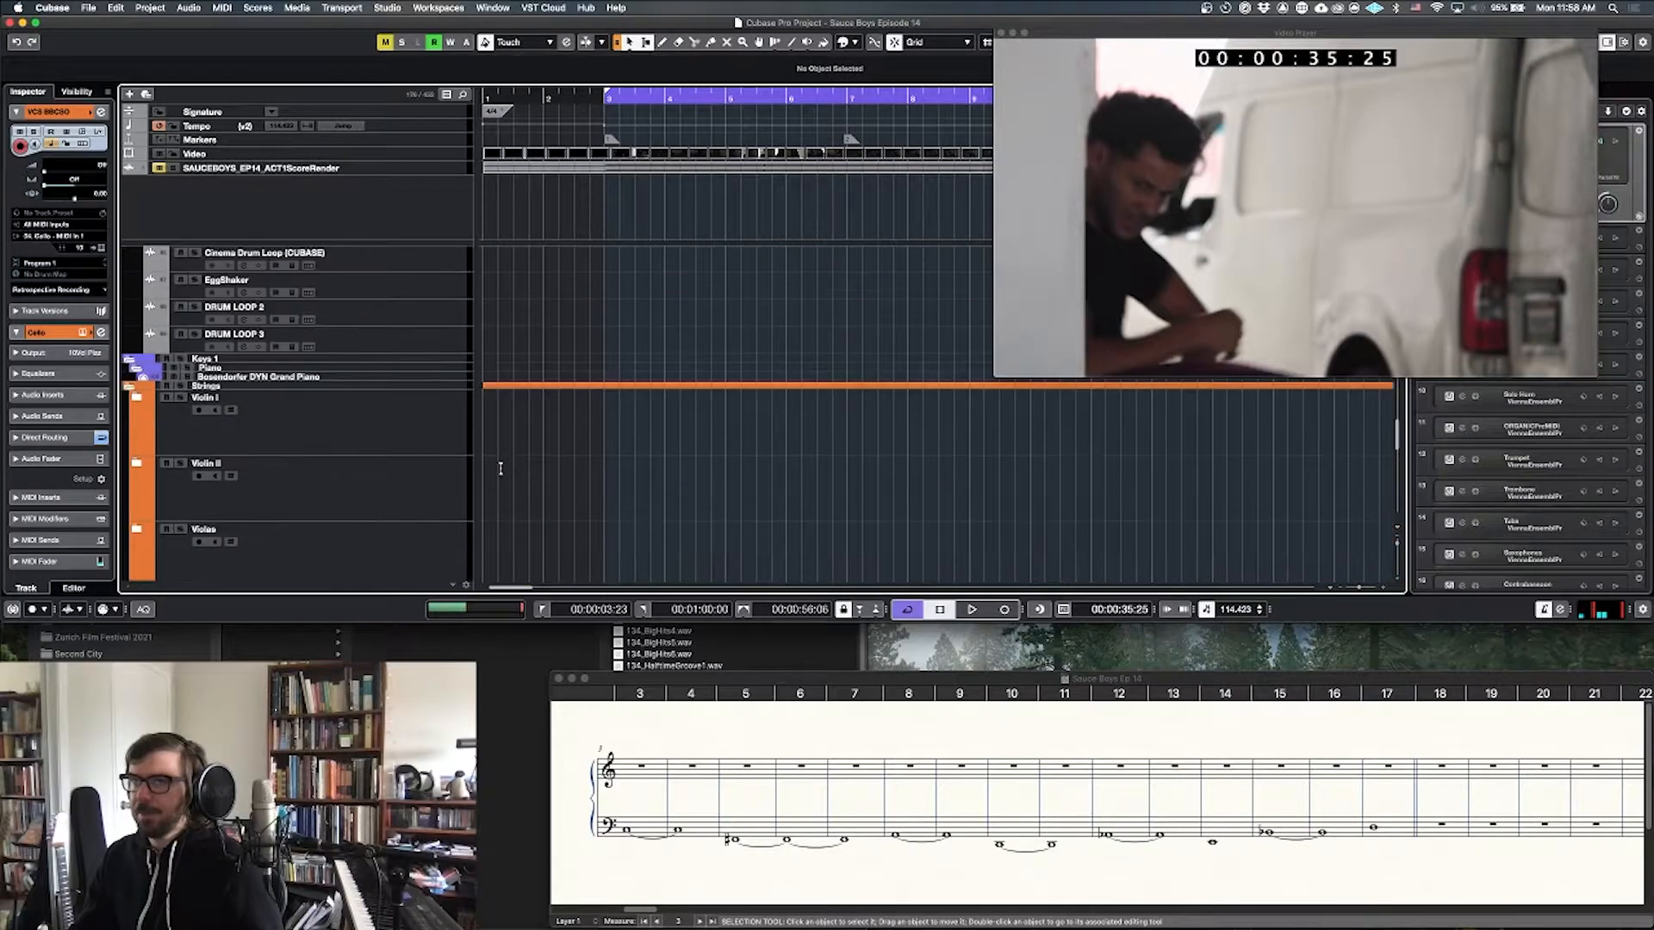
click(459, 378)
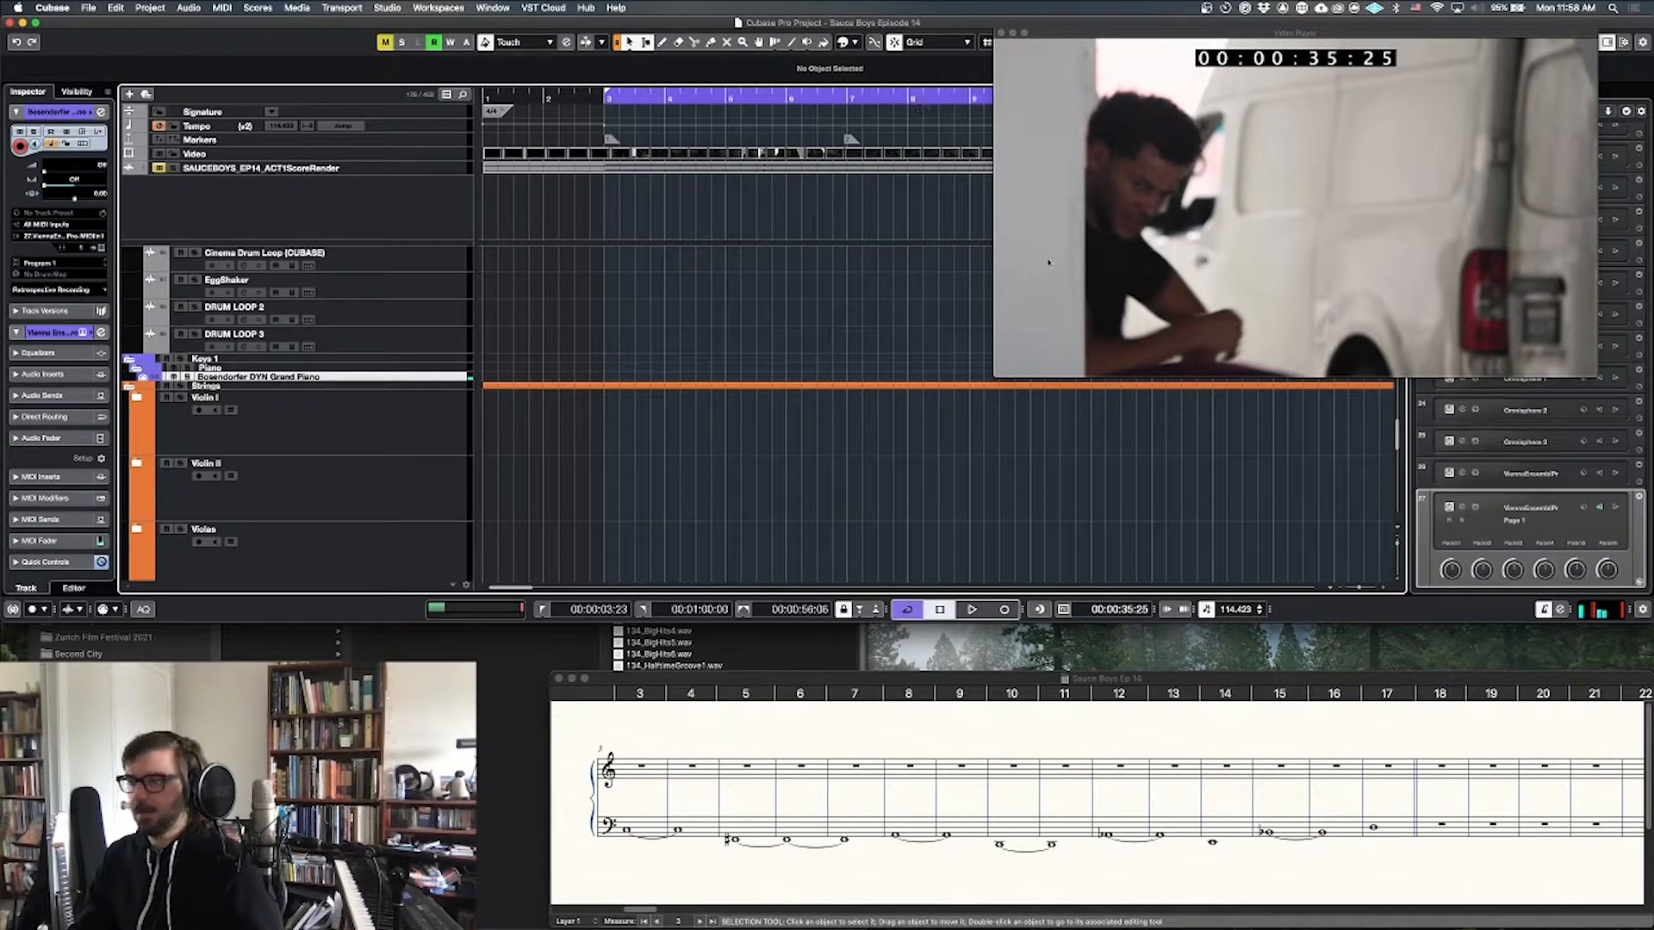
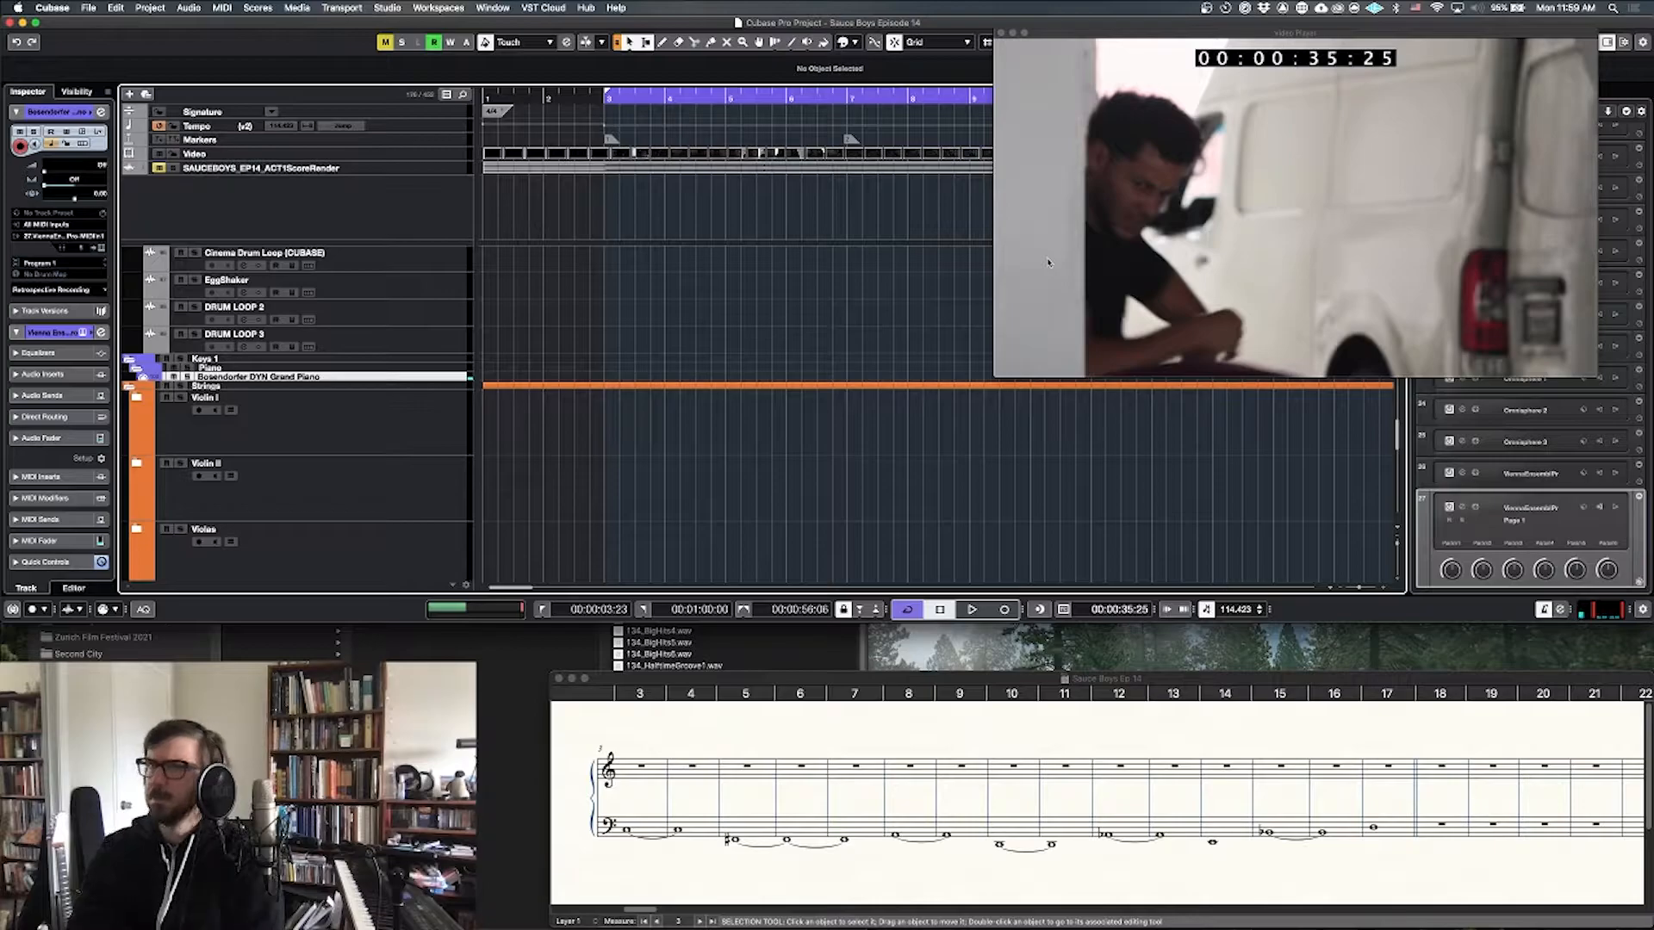
Step: Look through the drum loop and hit tracks and the contents of the OMNISPHERE 2 - Guitars & Bass folder
scroll(585, 448, up, 4)
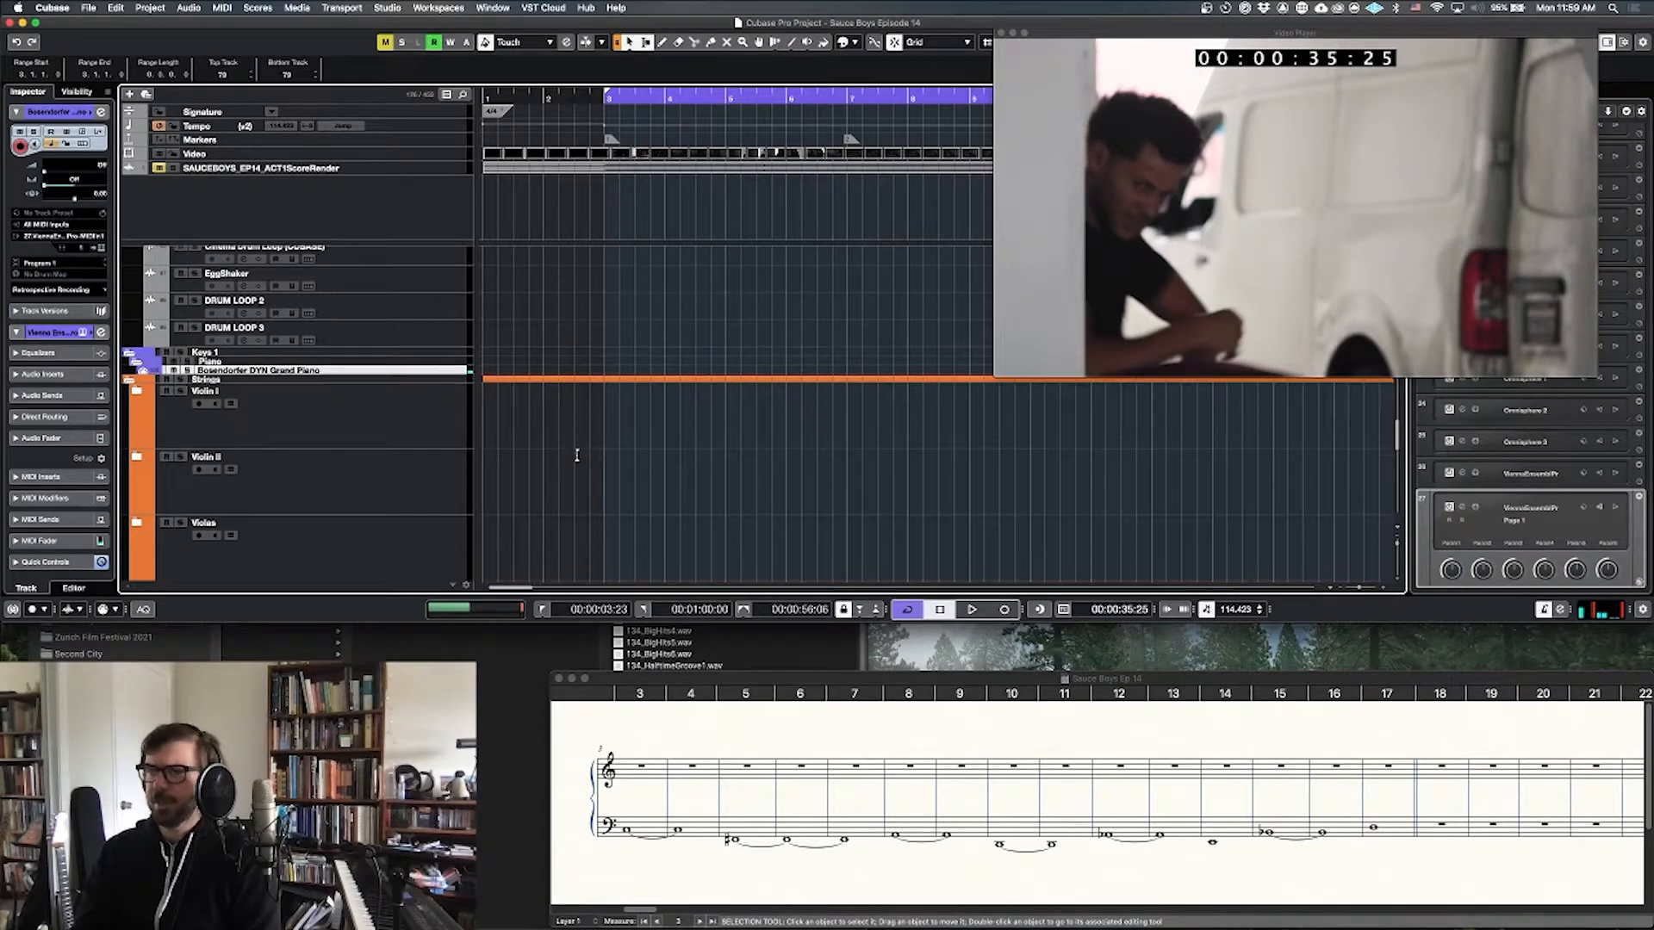
scroll(561, 432, up, 10)
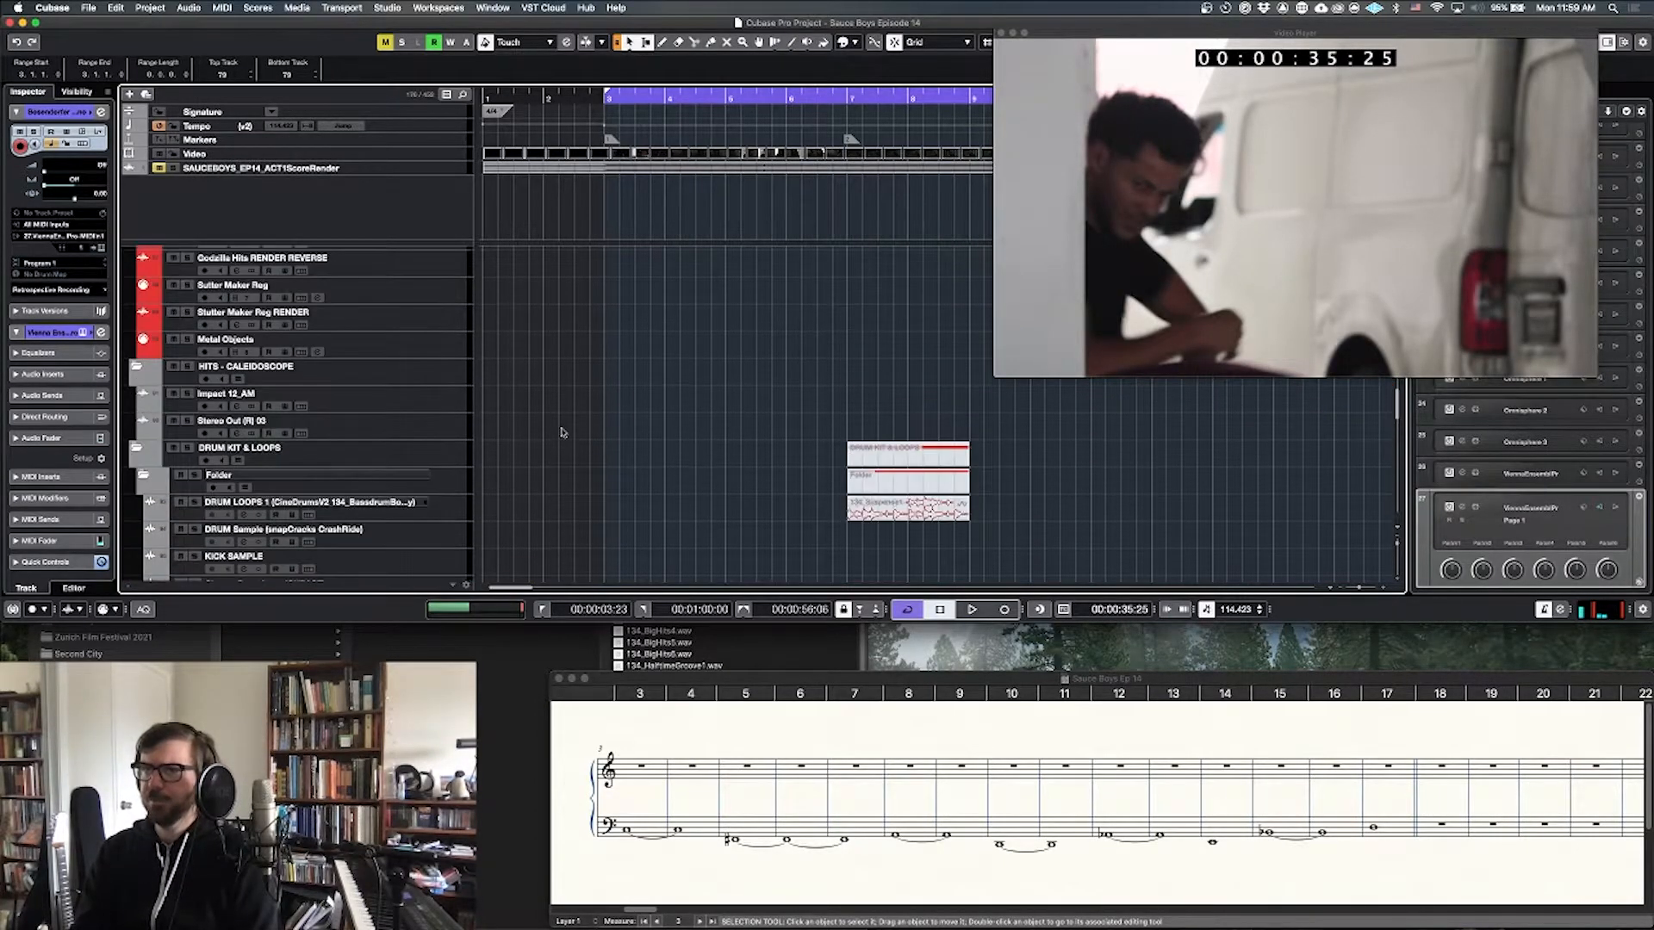
scroll(561, 432, up, 10)
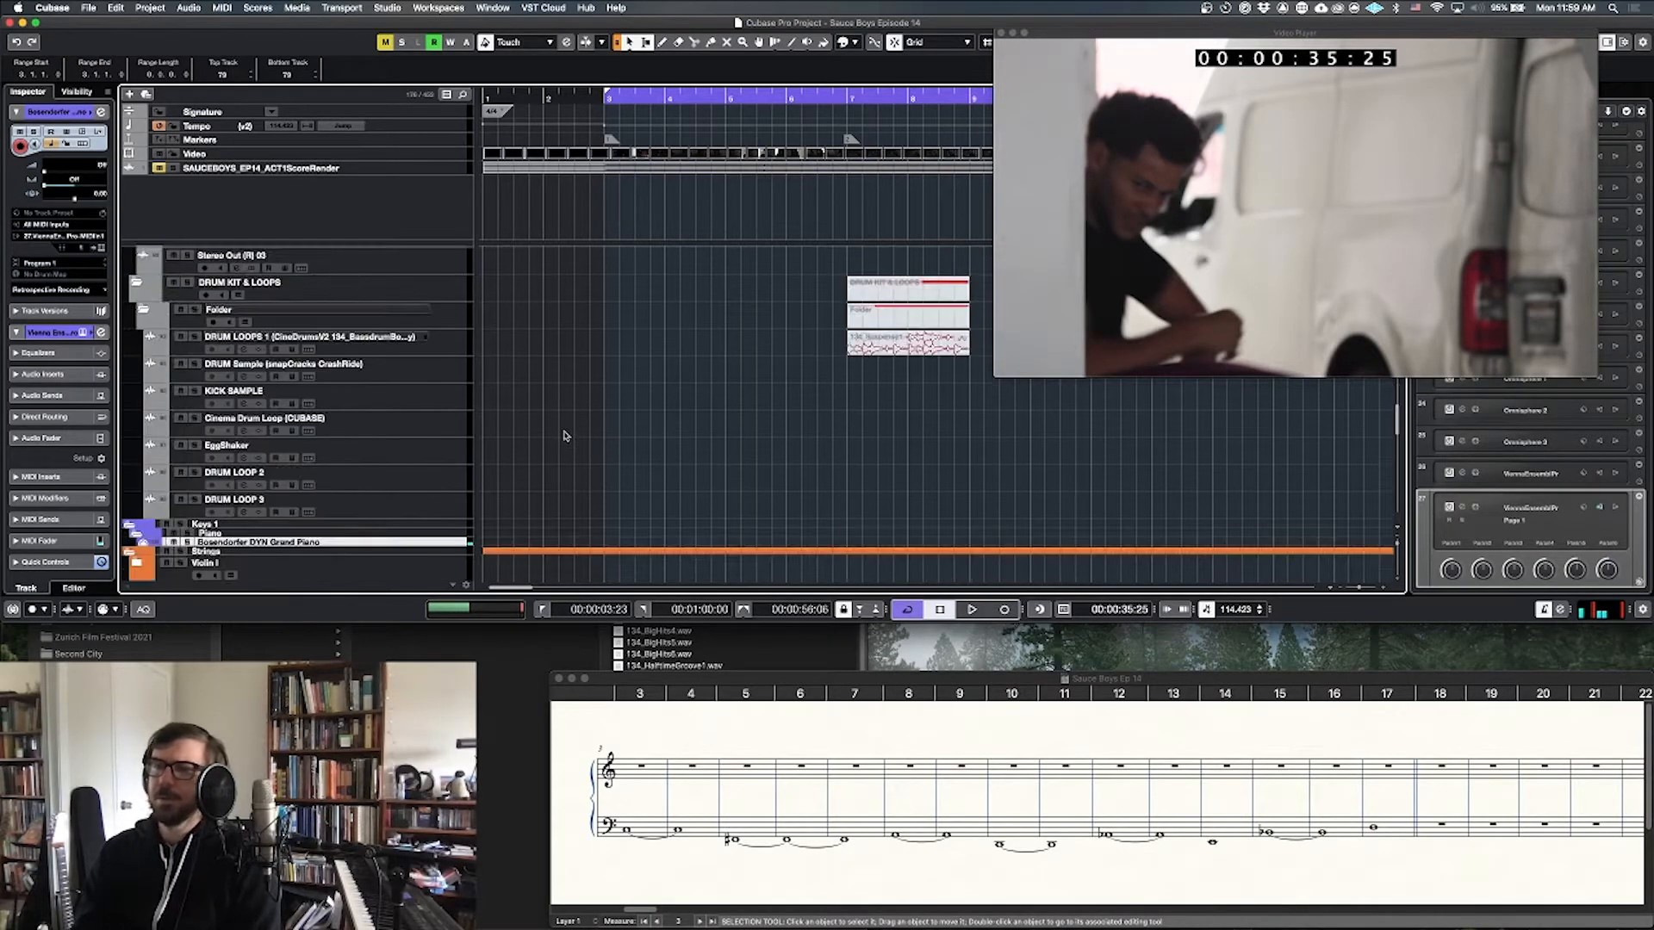
scroll(563, 437, down, 5)
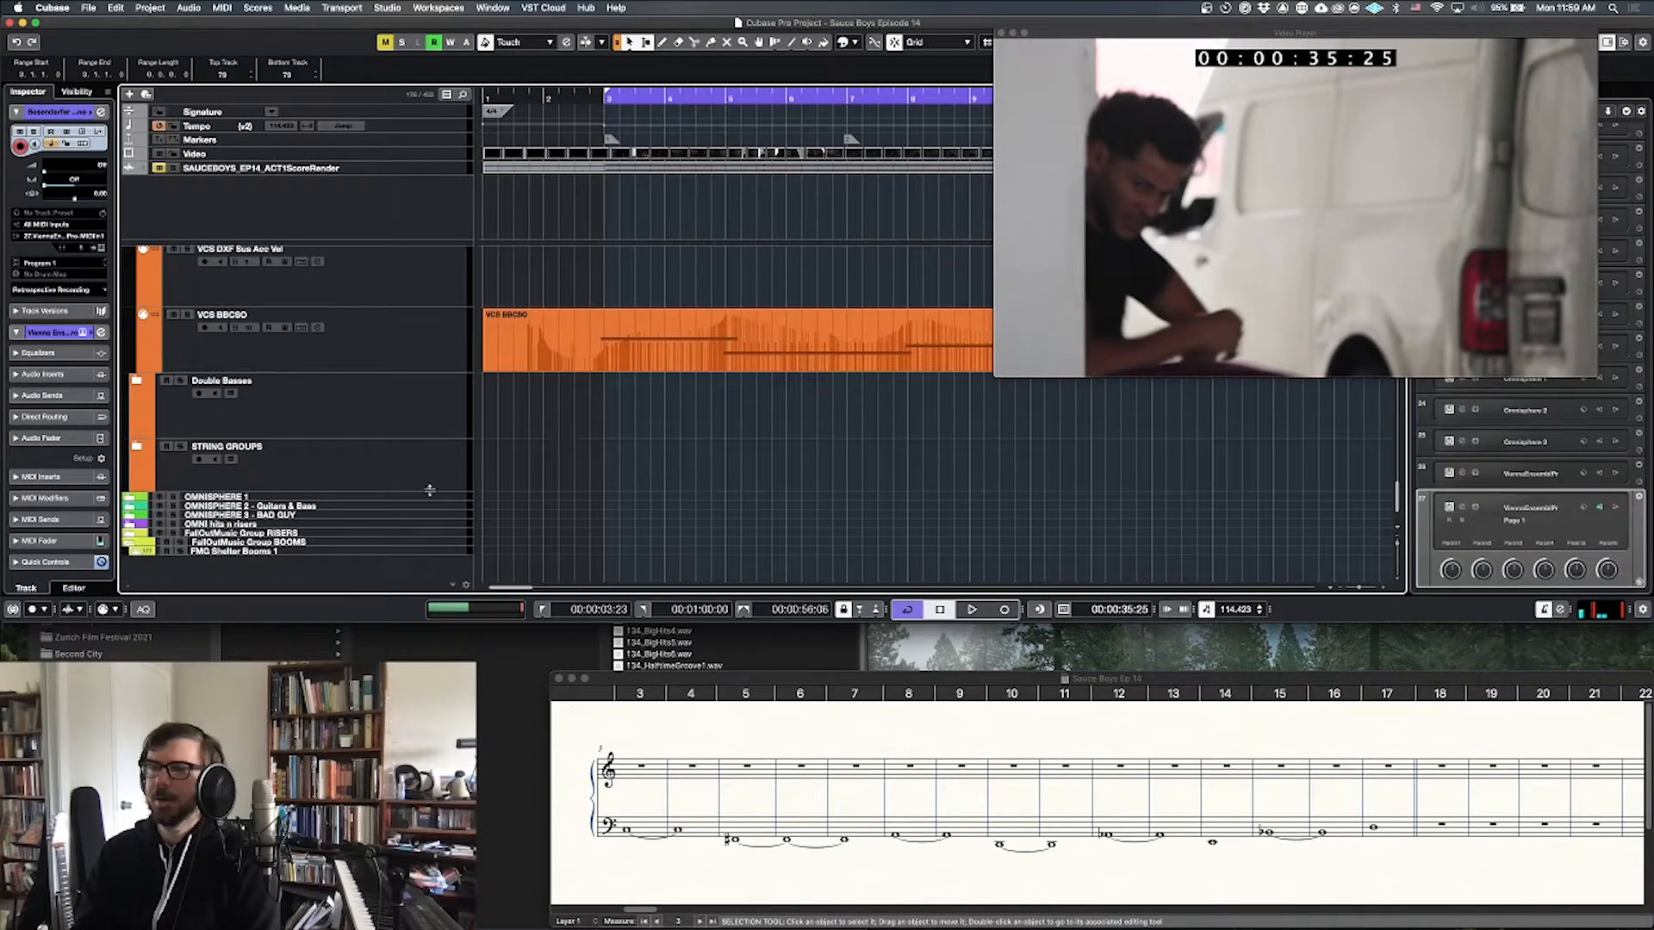
click(138, 508)
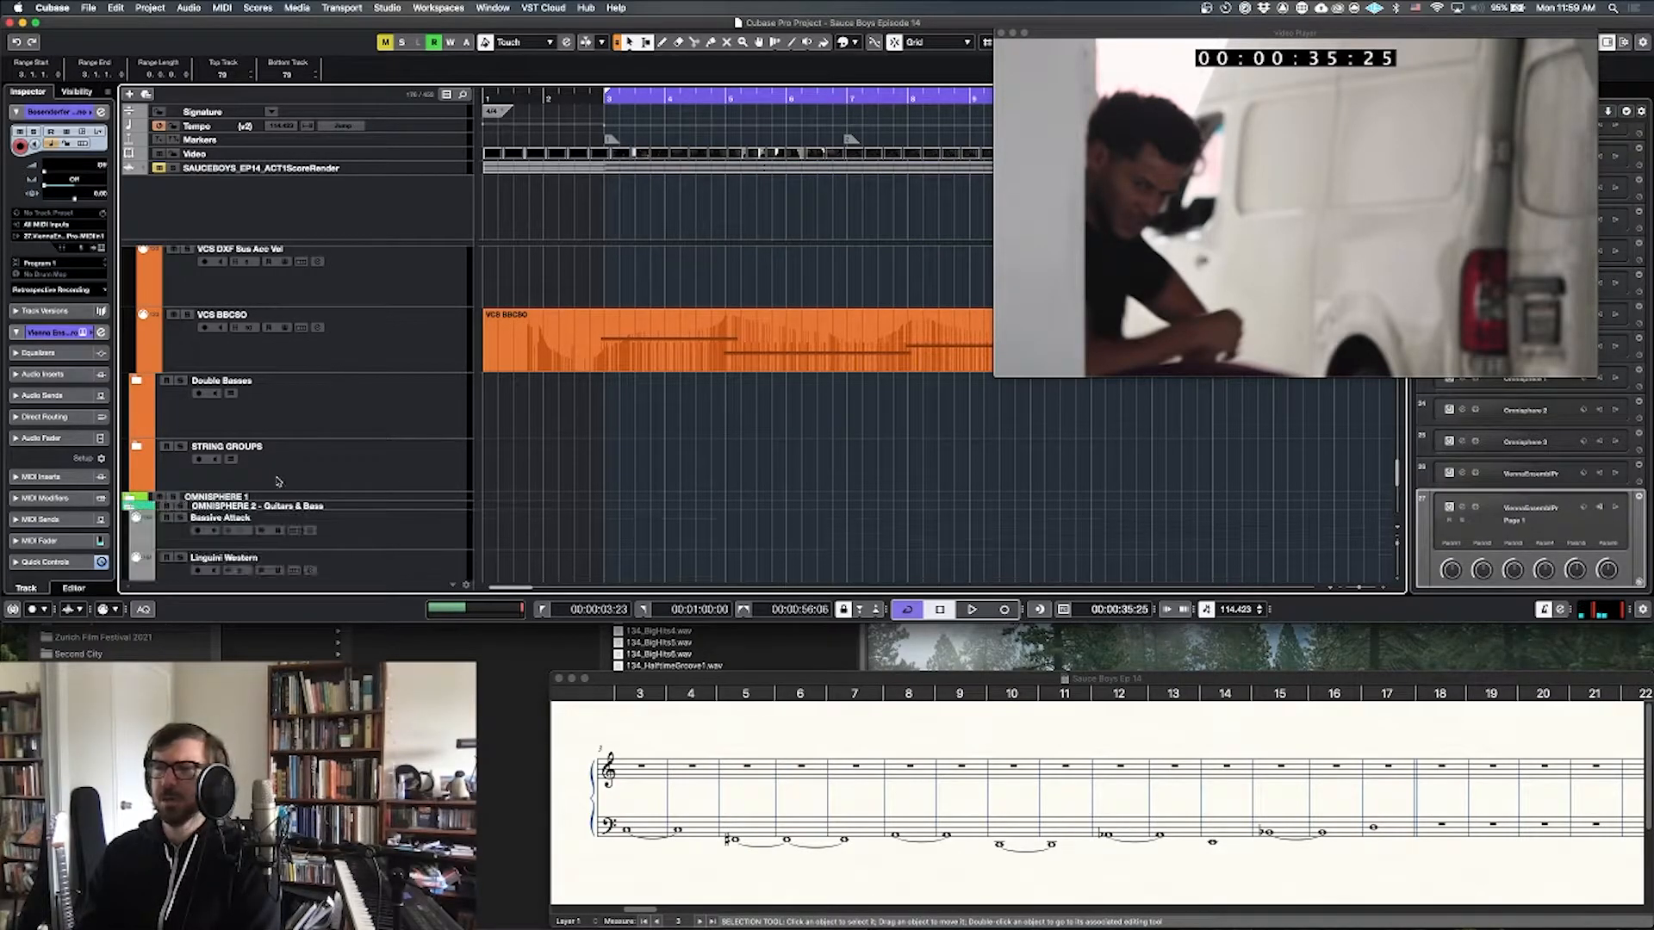
scroll(280, 482, down, 3)
click(127, 418)
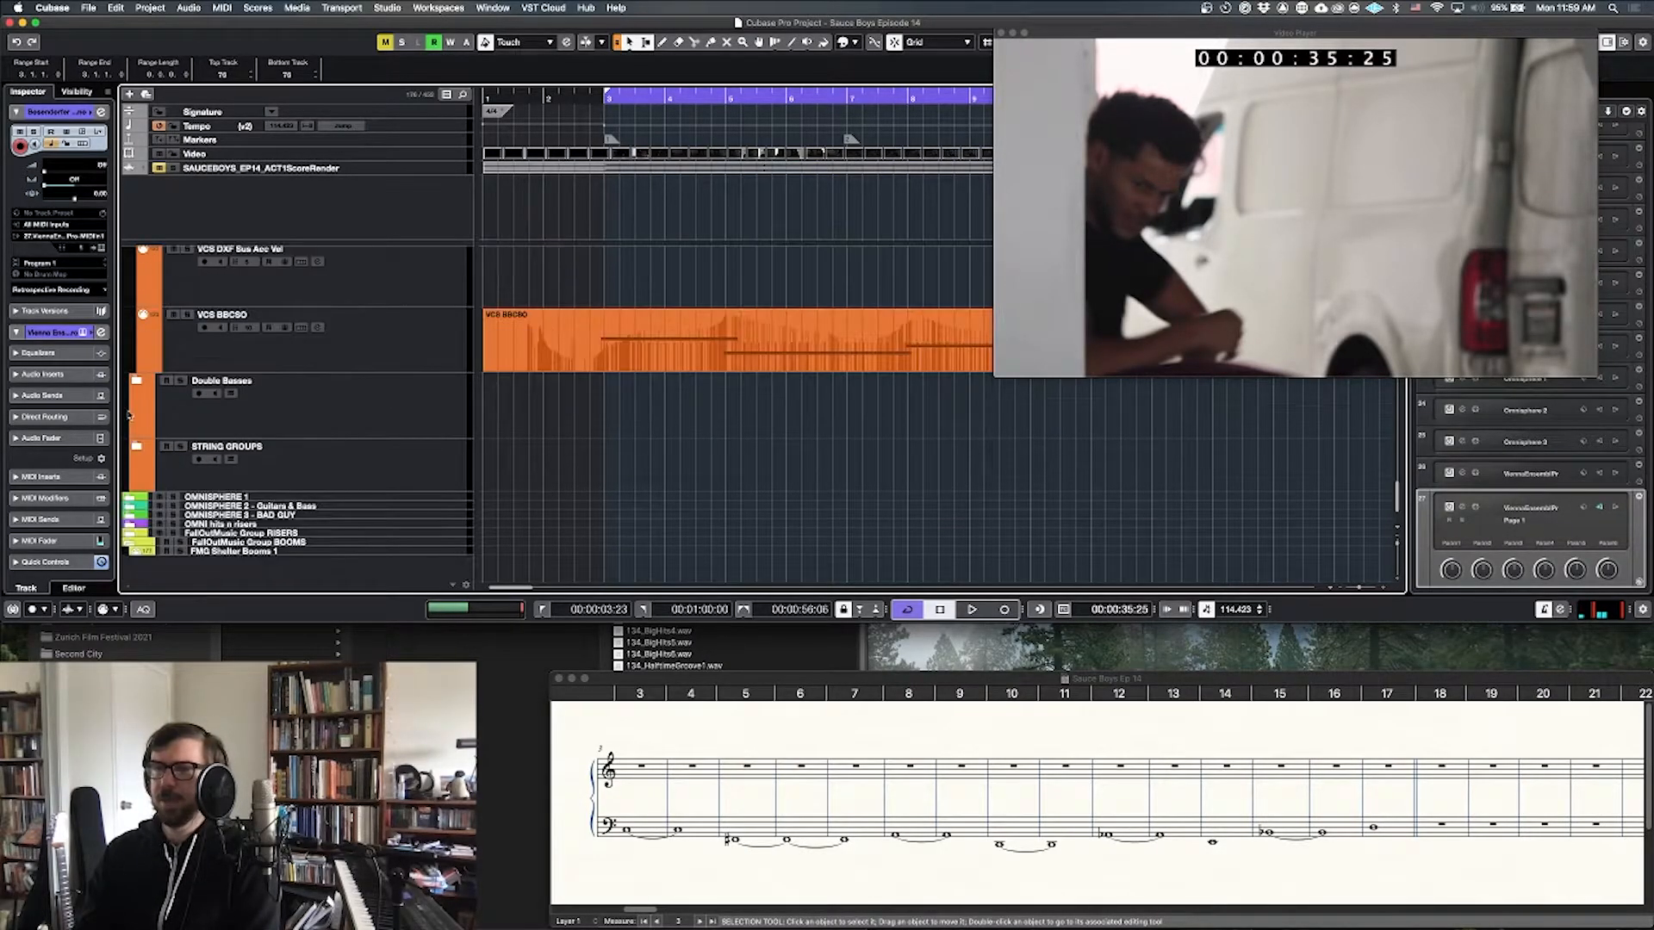
Step: Expand the OMNISPHERE 3 - BAD GUY folder and examine its tracks, then recheck the OMNISPHERE 2 folder
click(128, 517)
scroll(284, 500, down, 3)
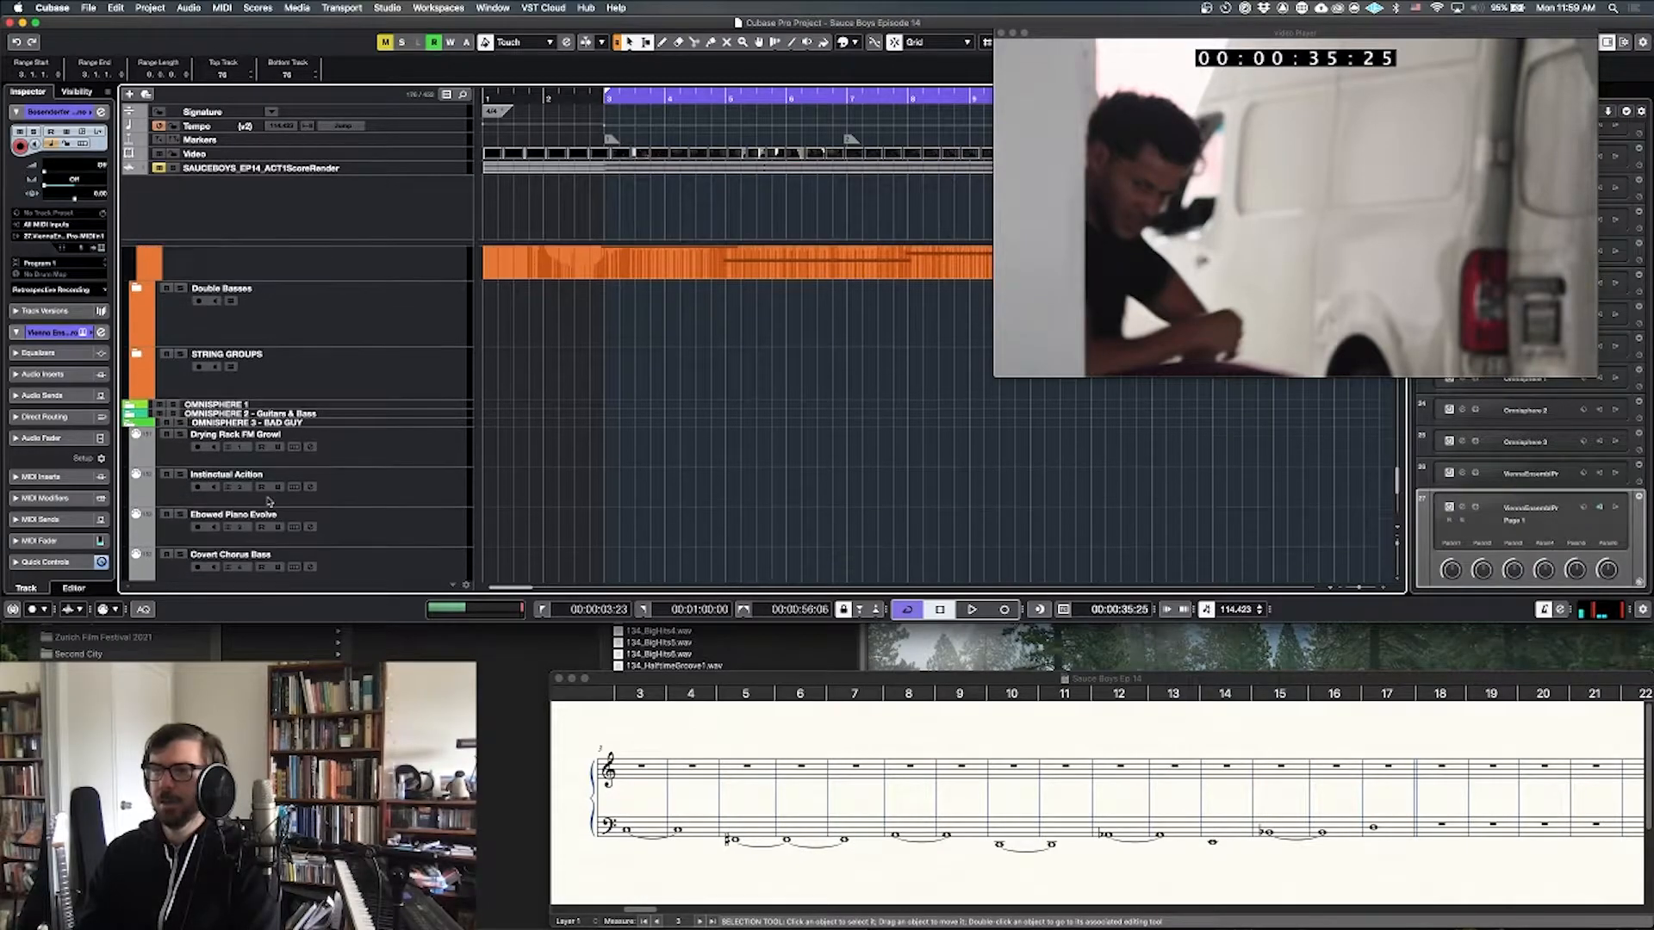
scroll(285, 499, down, 5)
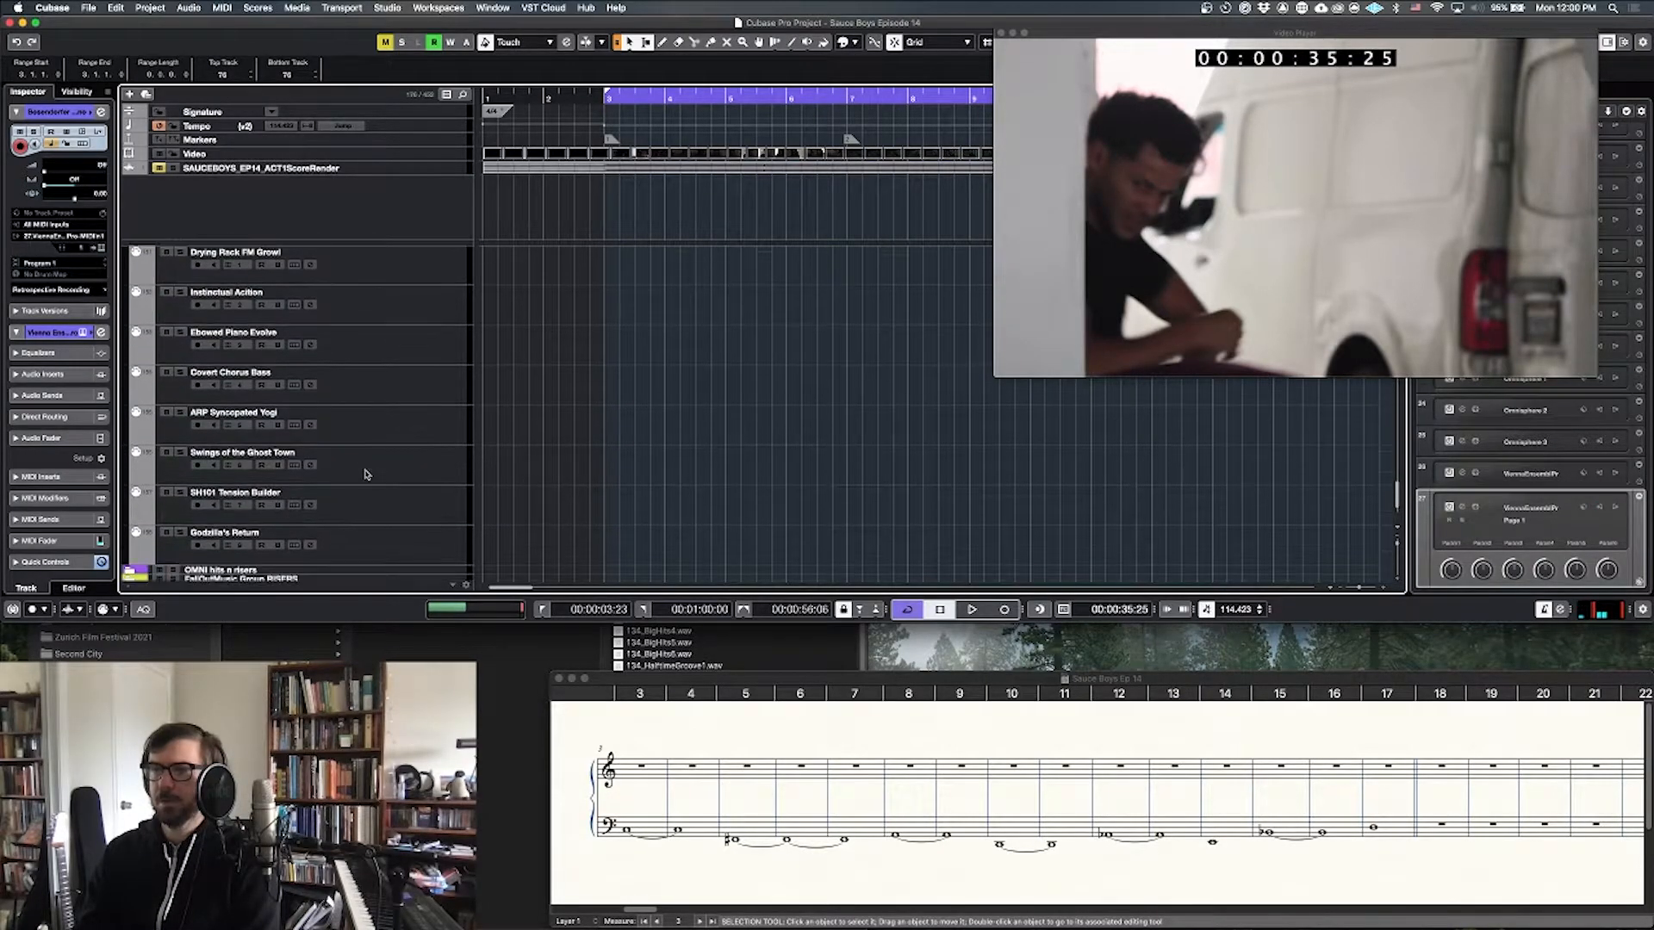
scroll(182, 404, up, 2)
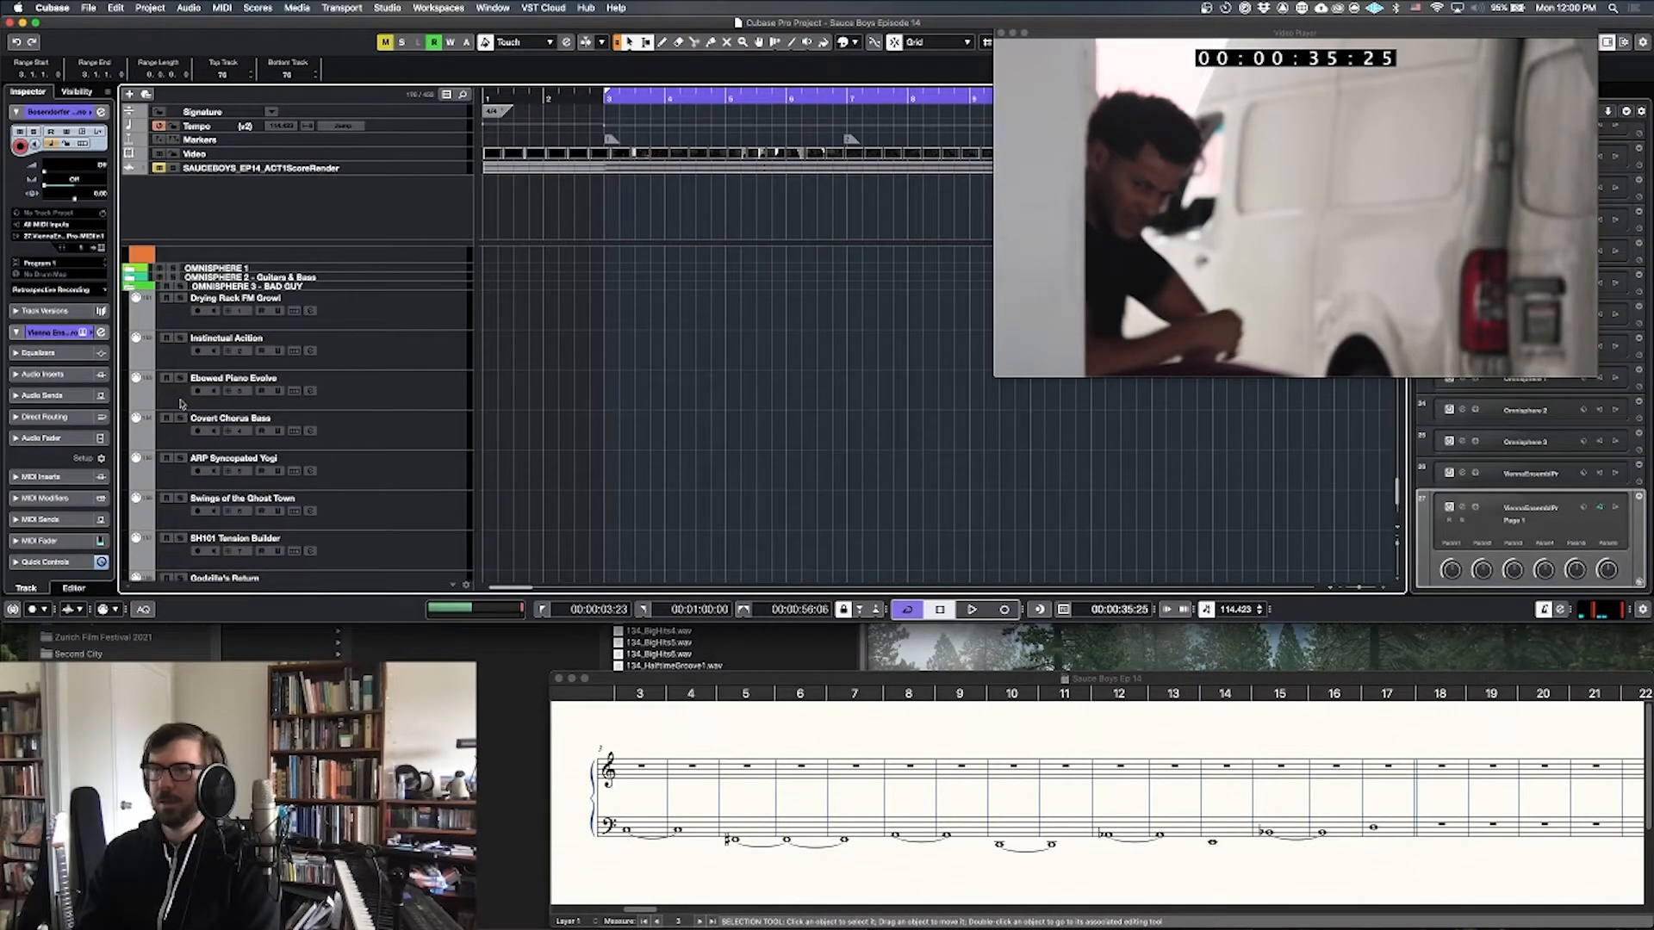
click(130, 285)
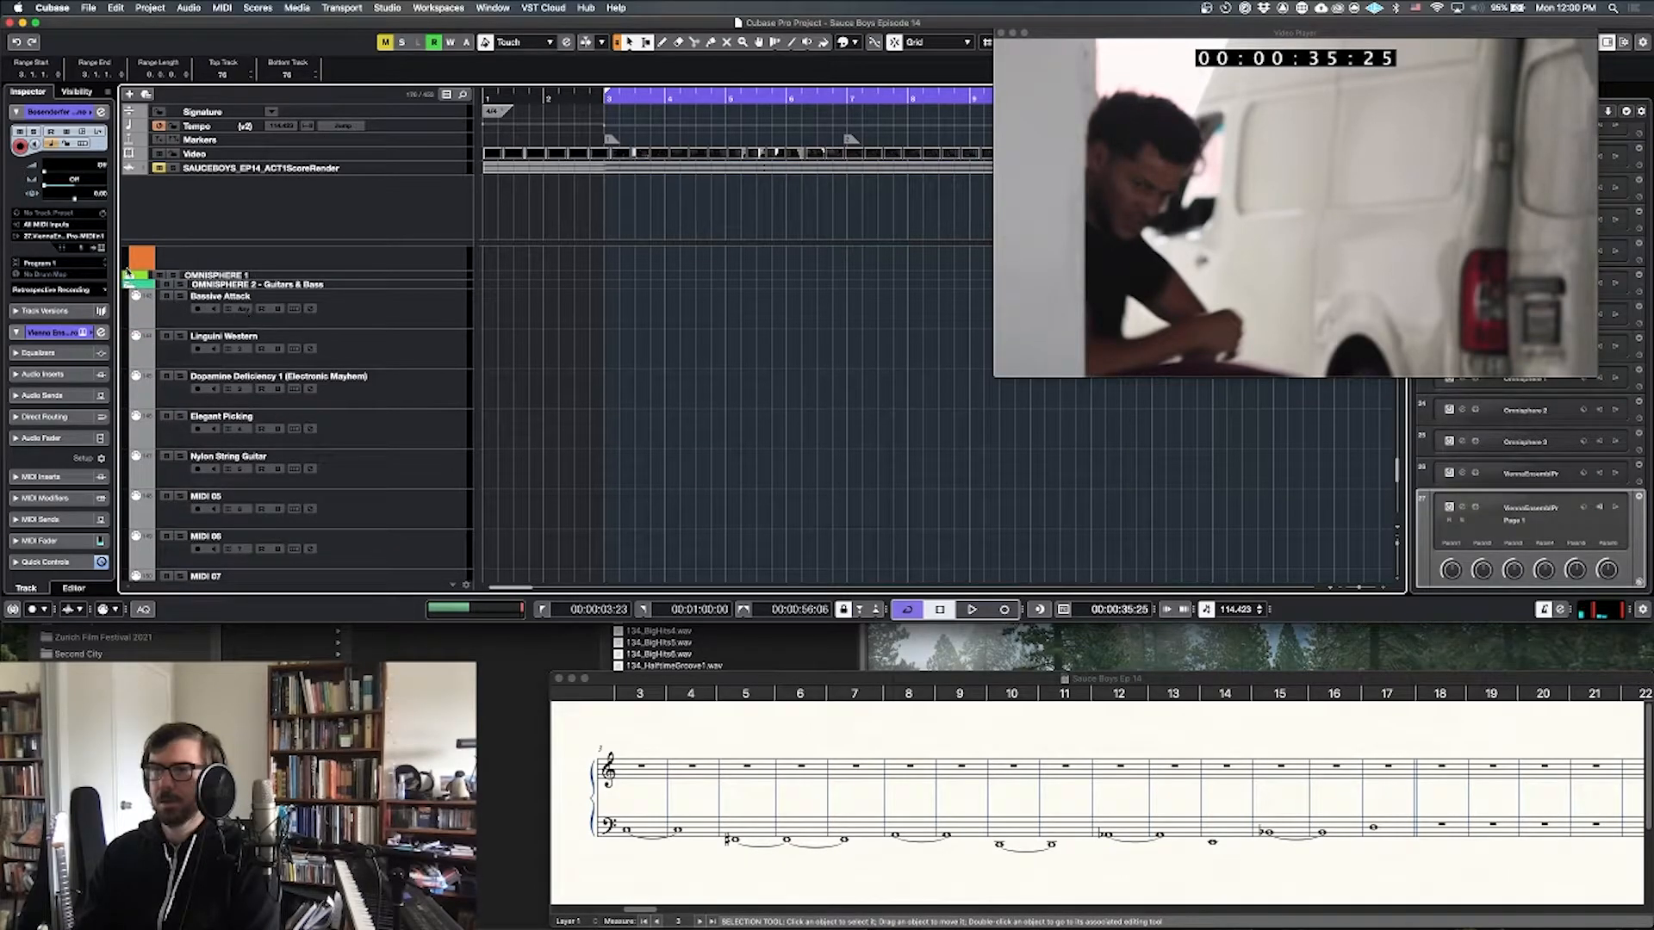
click(130, 285)
Step: Expand the OMNISPHERE 1 folder, browse its synth tracks and select the Warm Saws Dance Comp track
click(129, 276)
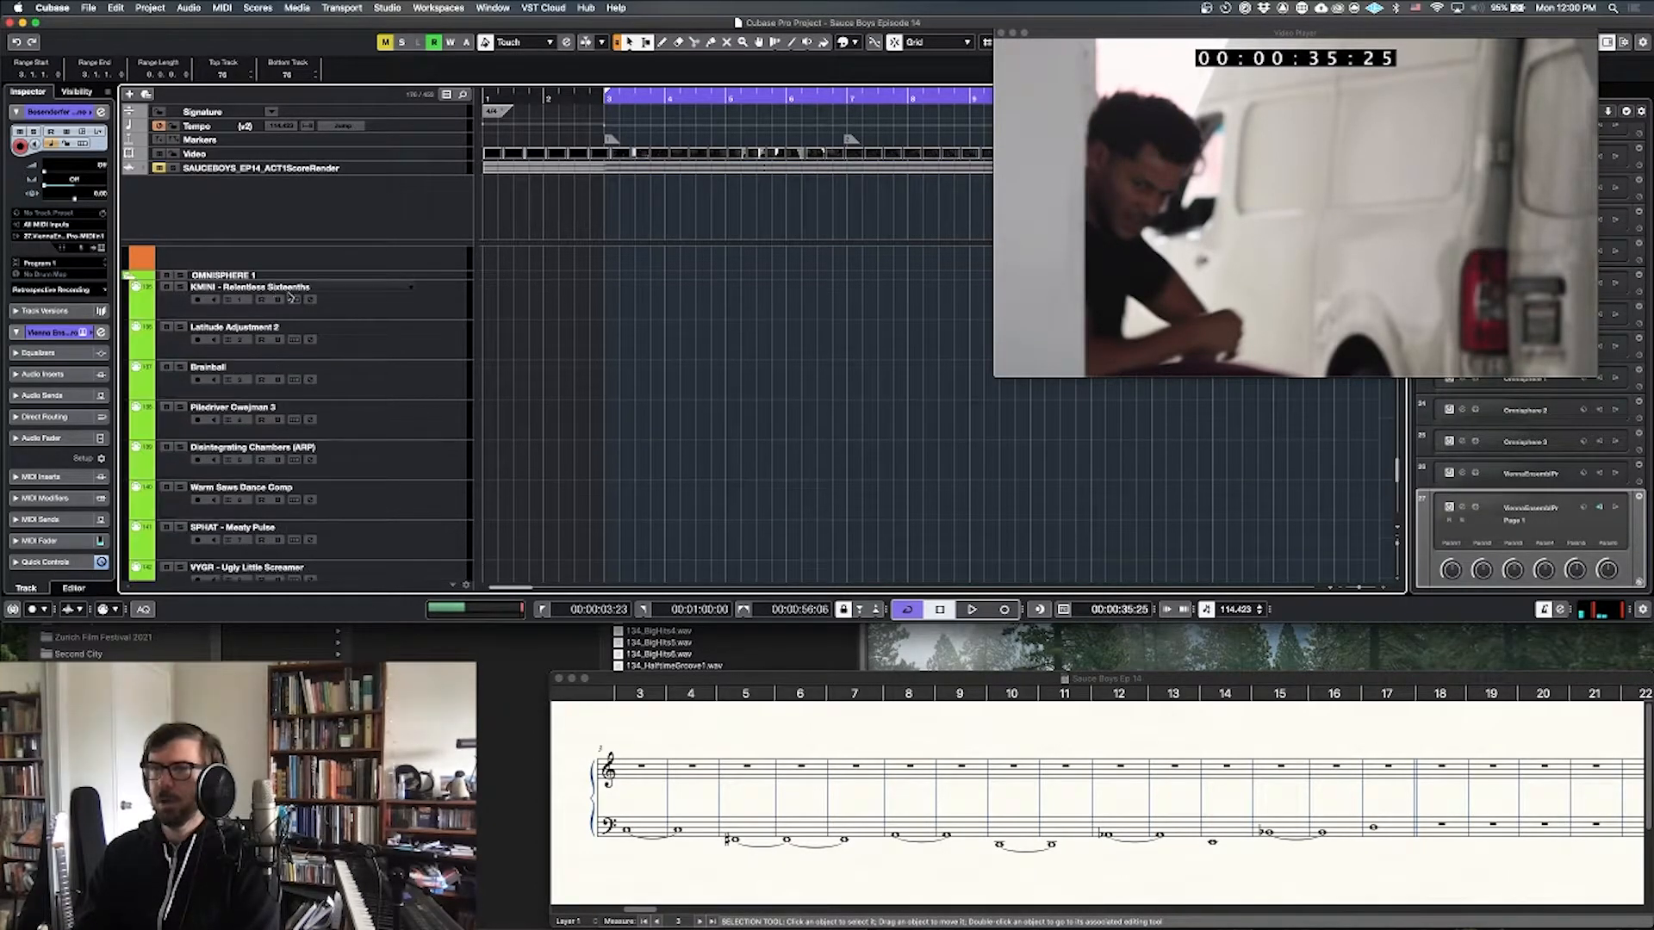
scroll(319, 328, down, 1)
scroll(323, 332, down, 2)
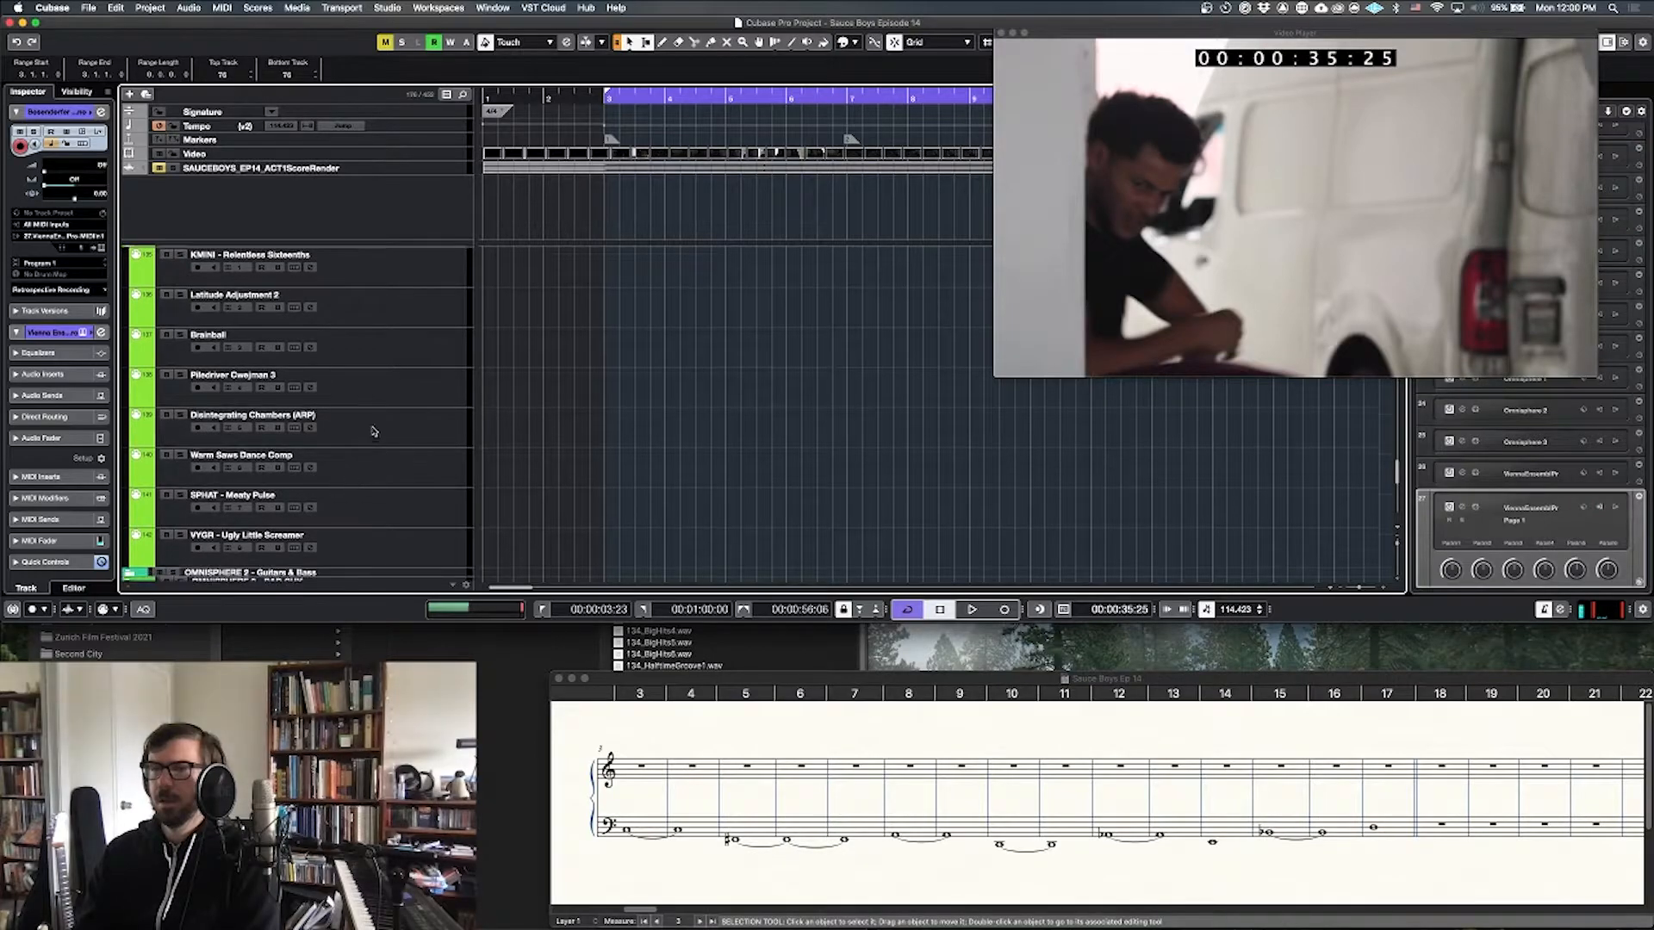
scroll(375, 420, up, 1)
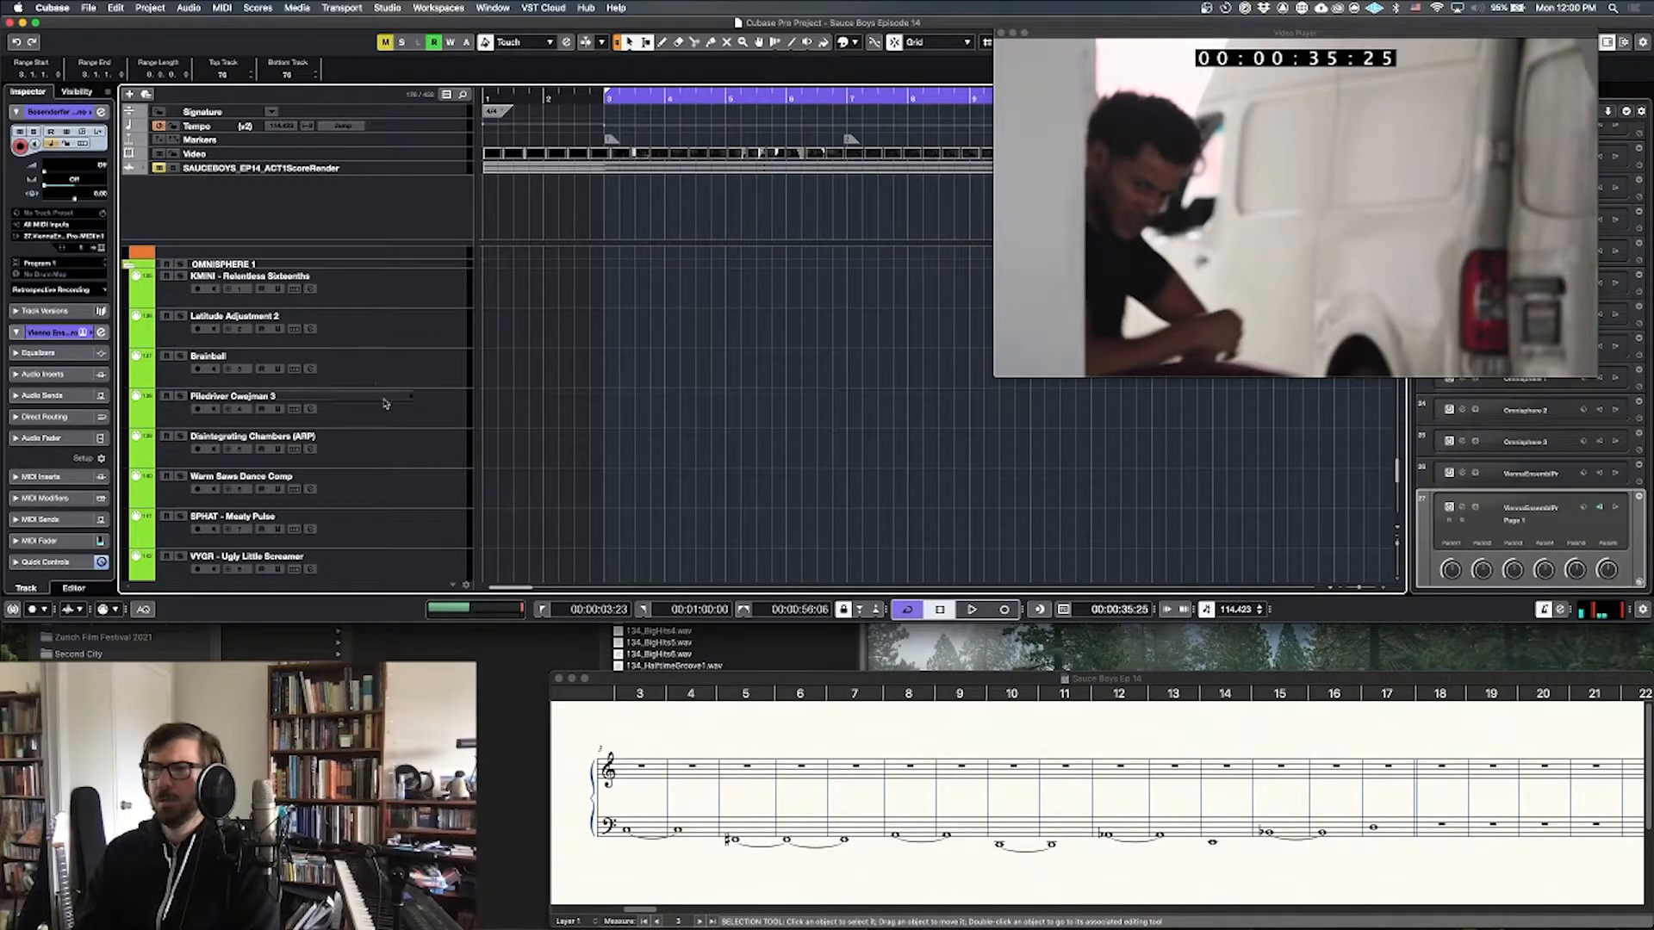
scroll(396, 460, down, 1)
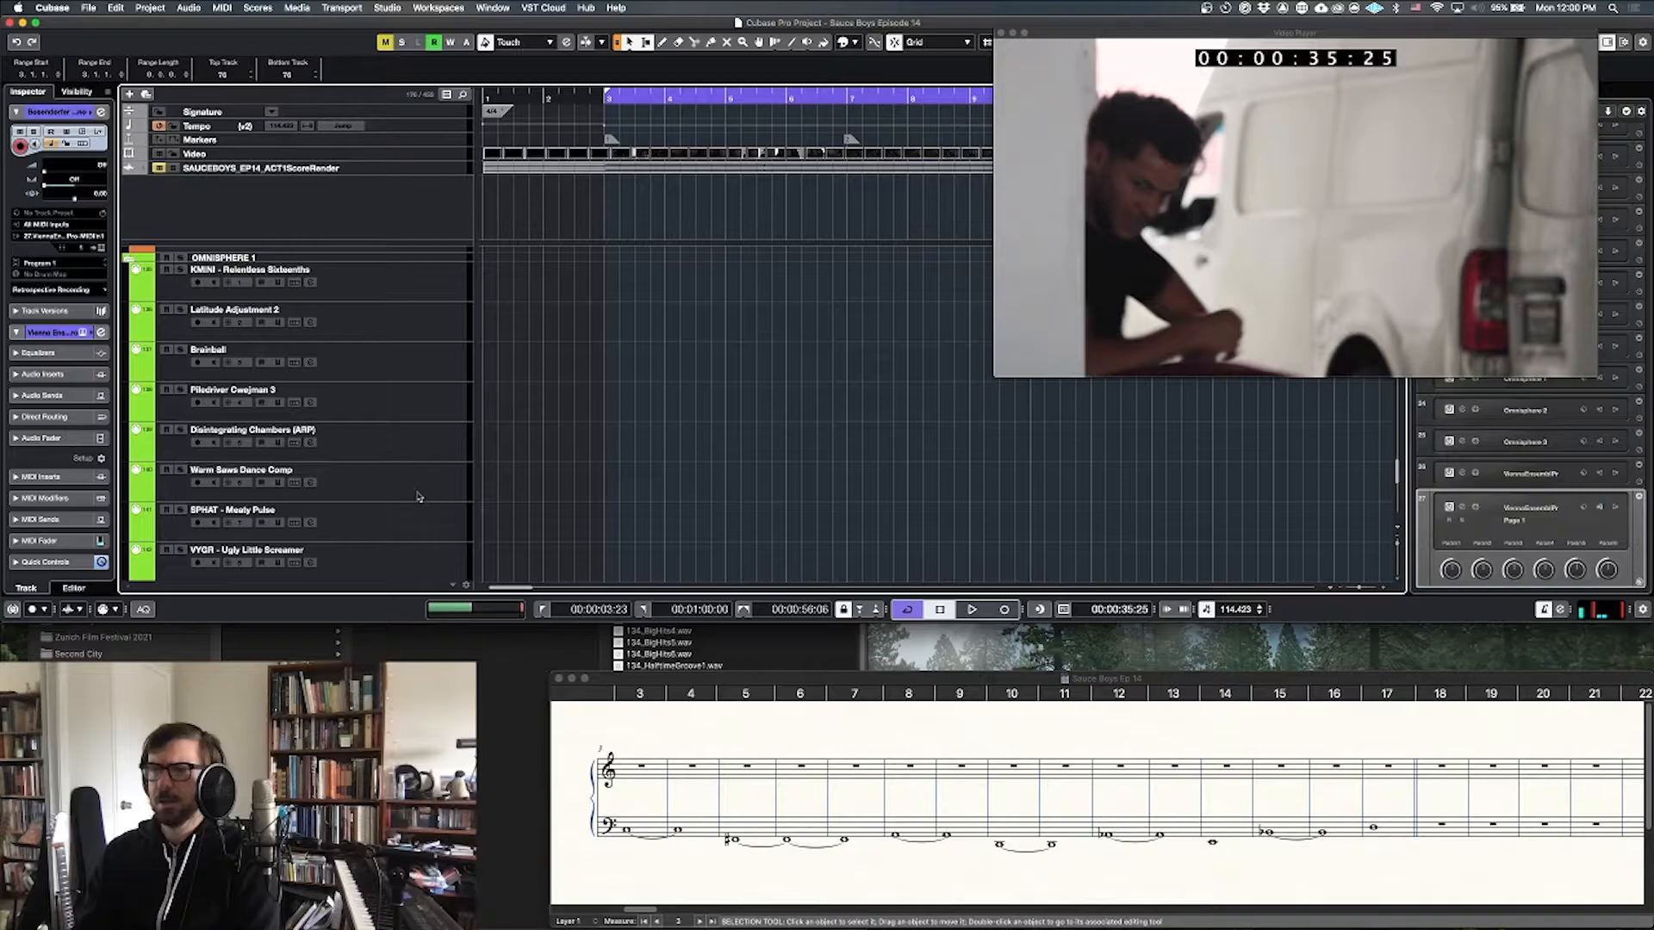
scroll(414, 491, down, 5)
scroll(406, 430, up, 1)
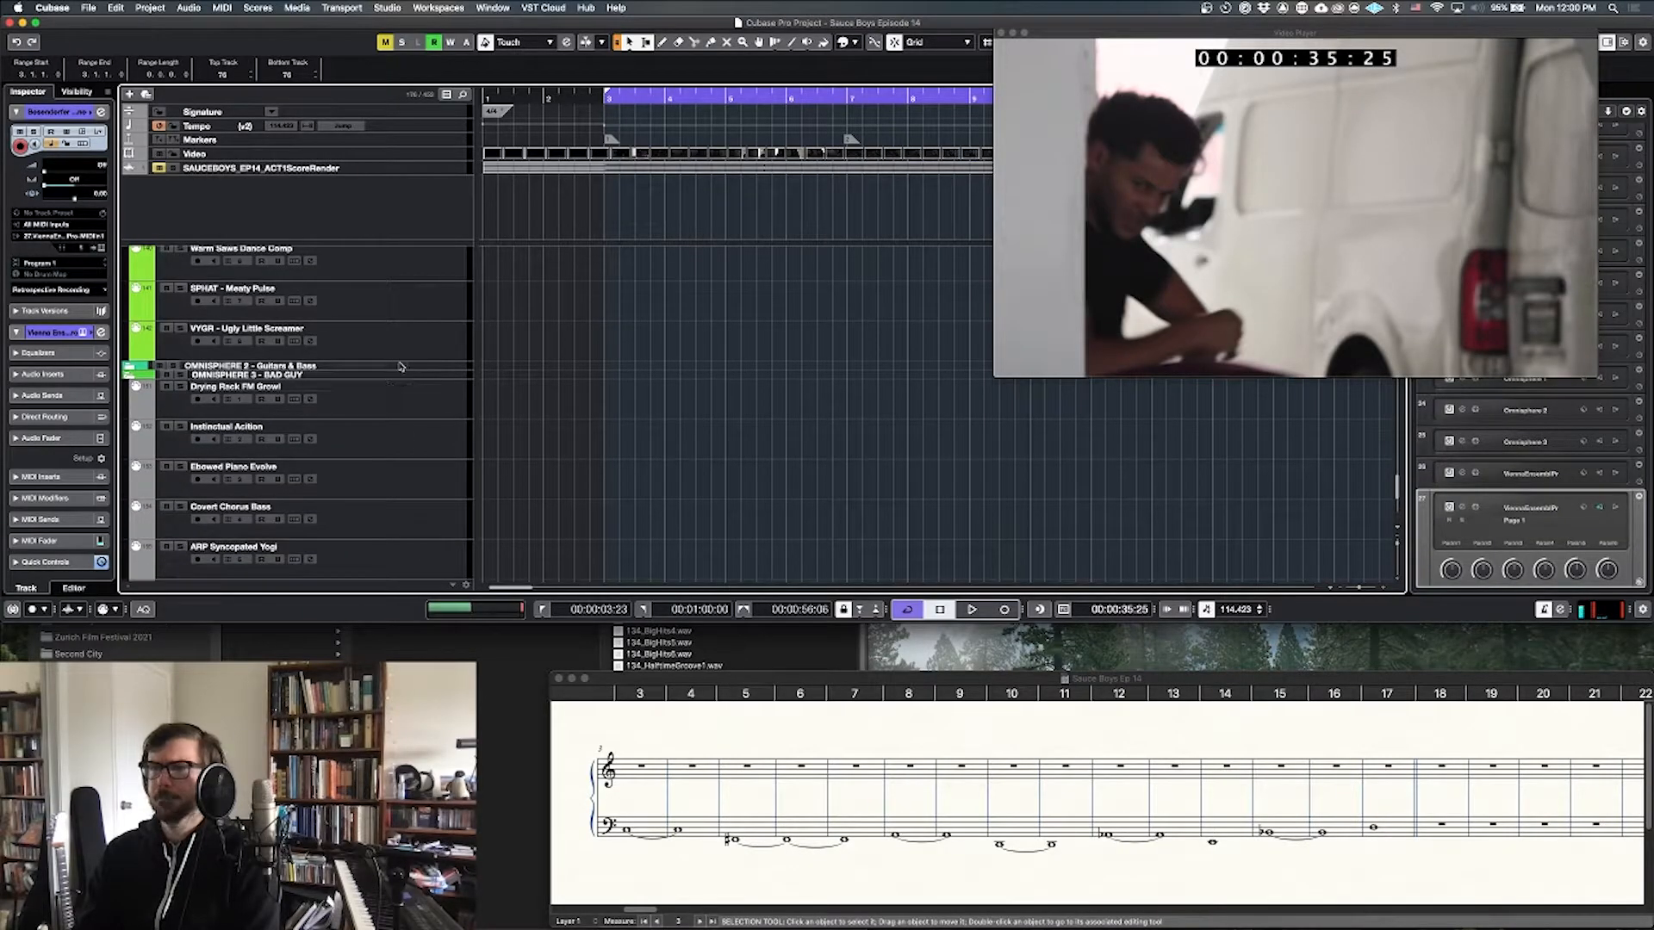
scroll(410, 355, up, 1)
scroll(410, 355, down, 2)
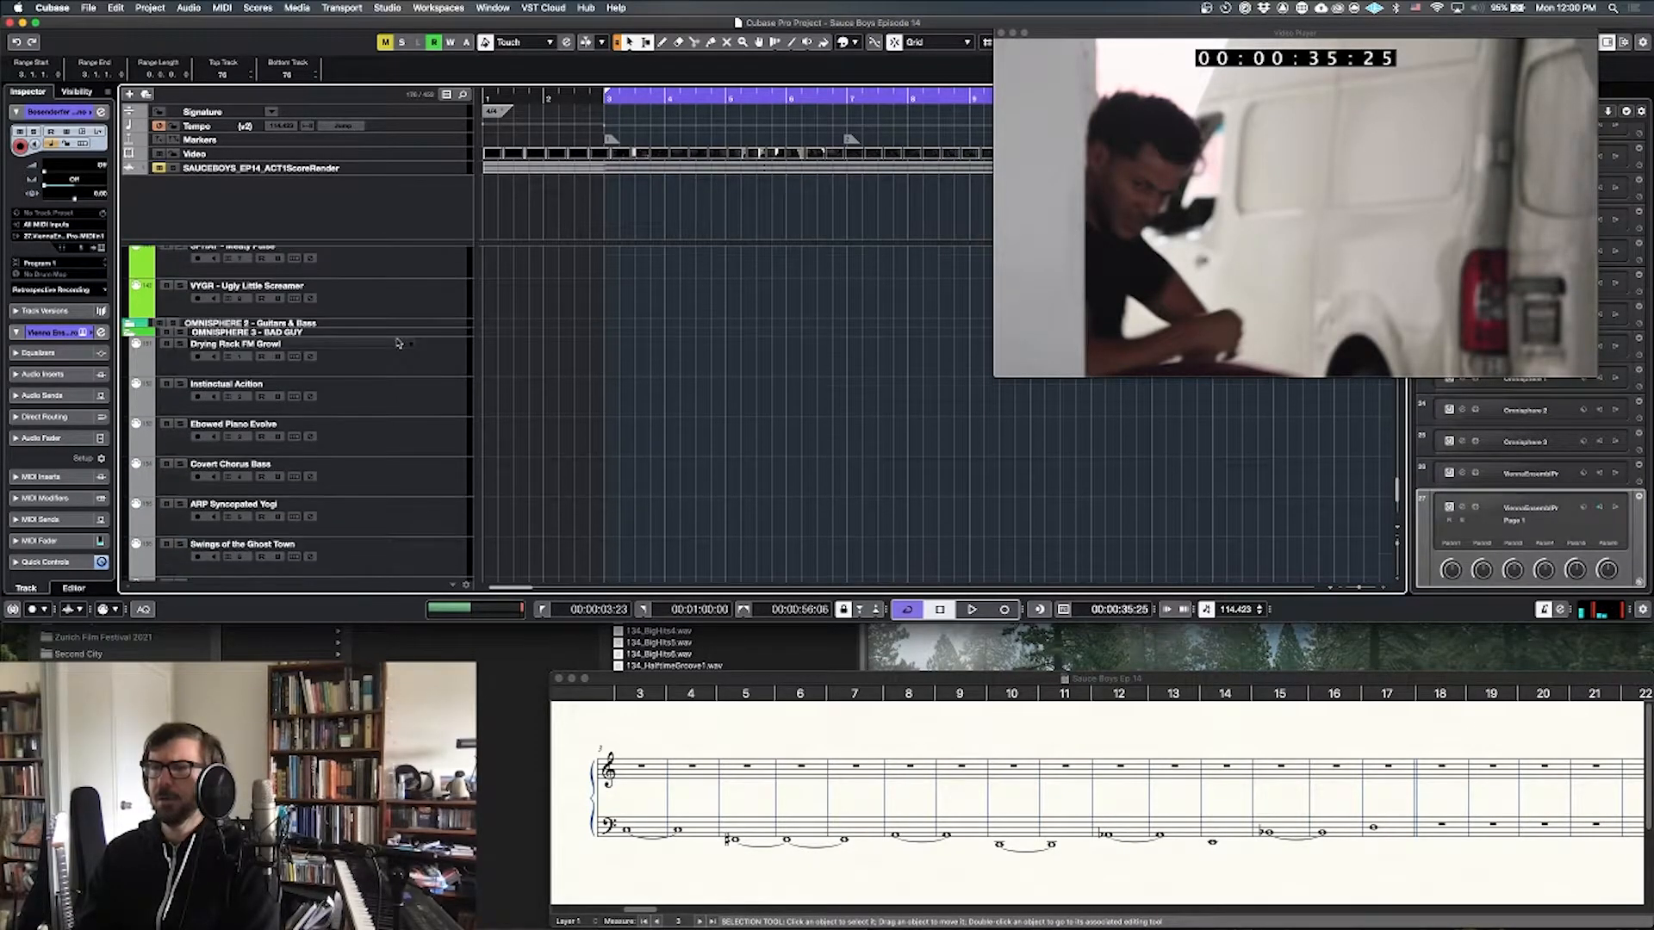
scroll(408, 441, up, 5)
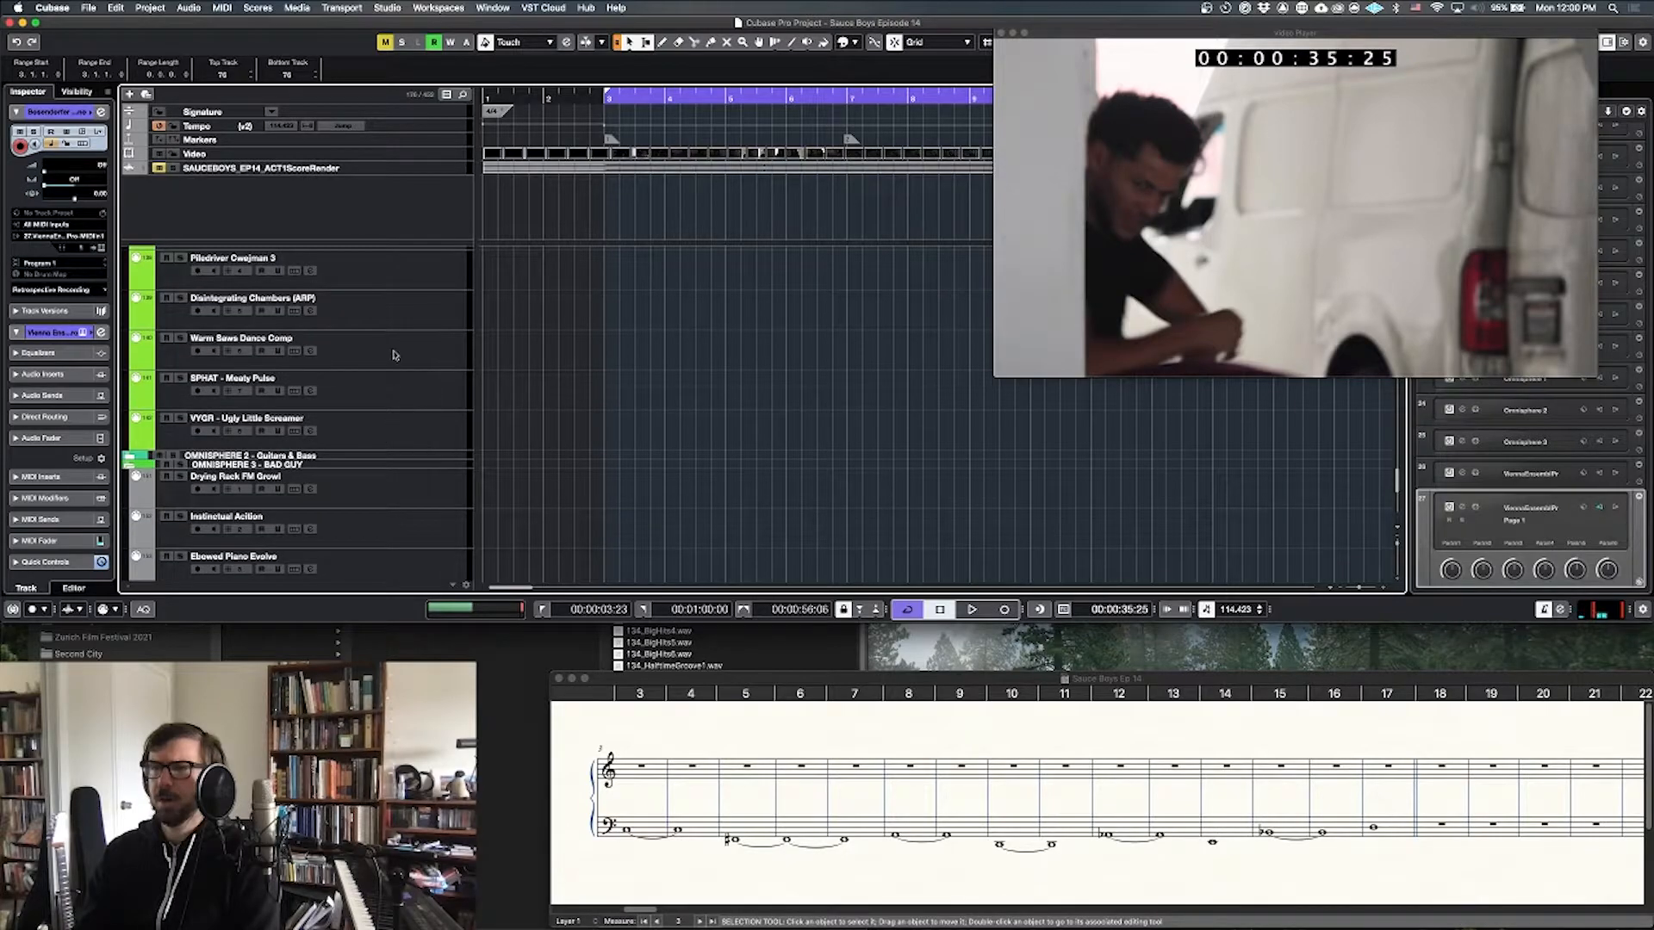
click(396, 355)
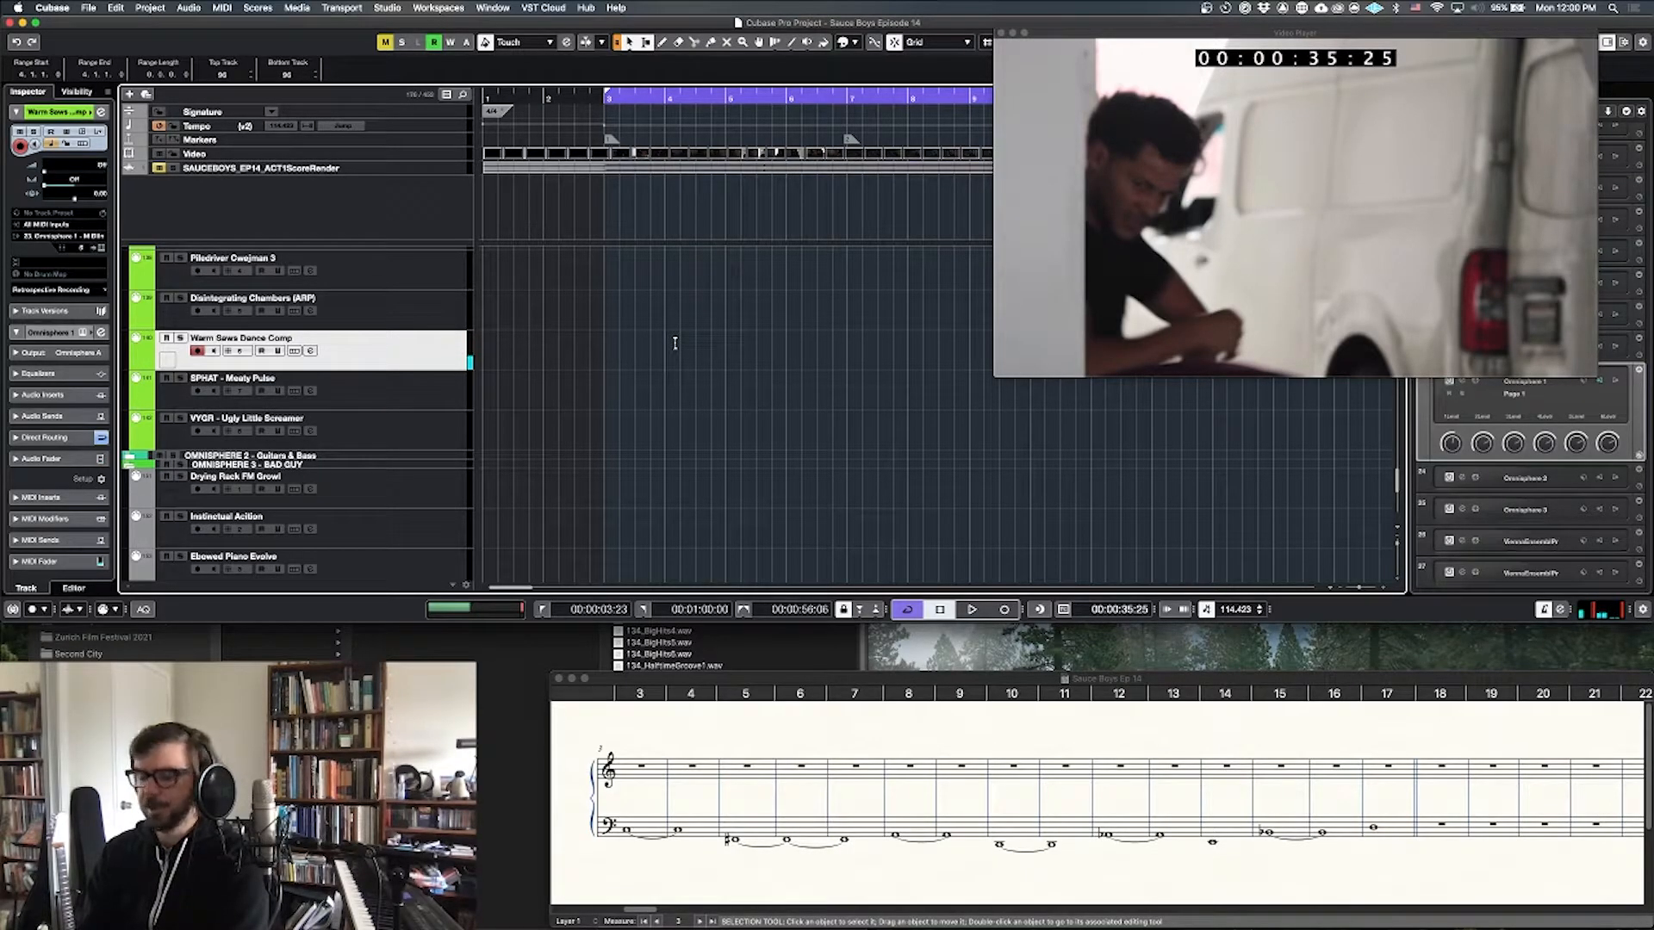
Step: Record a synth line from the start of the timeline on the Warm Saws Dance Comp track
key(KP_Multiply)
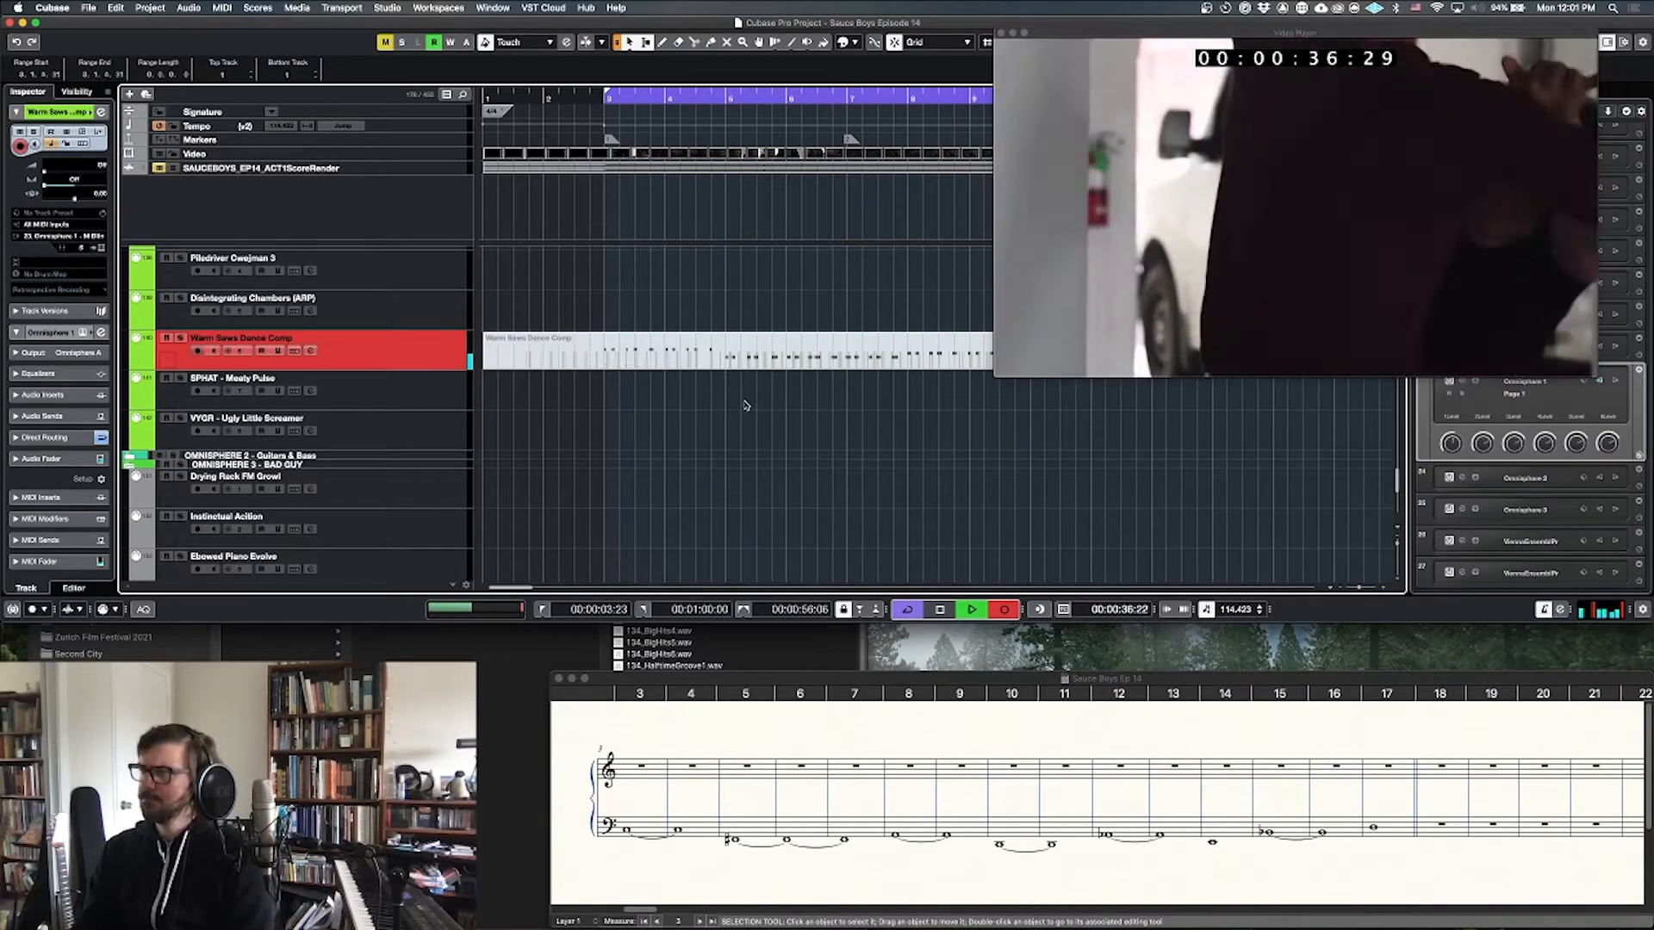
key(space)
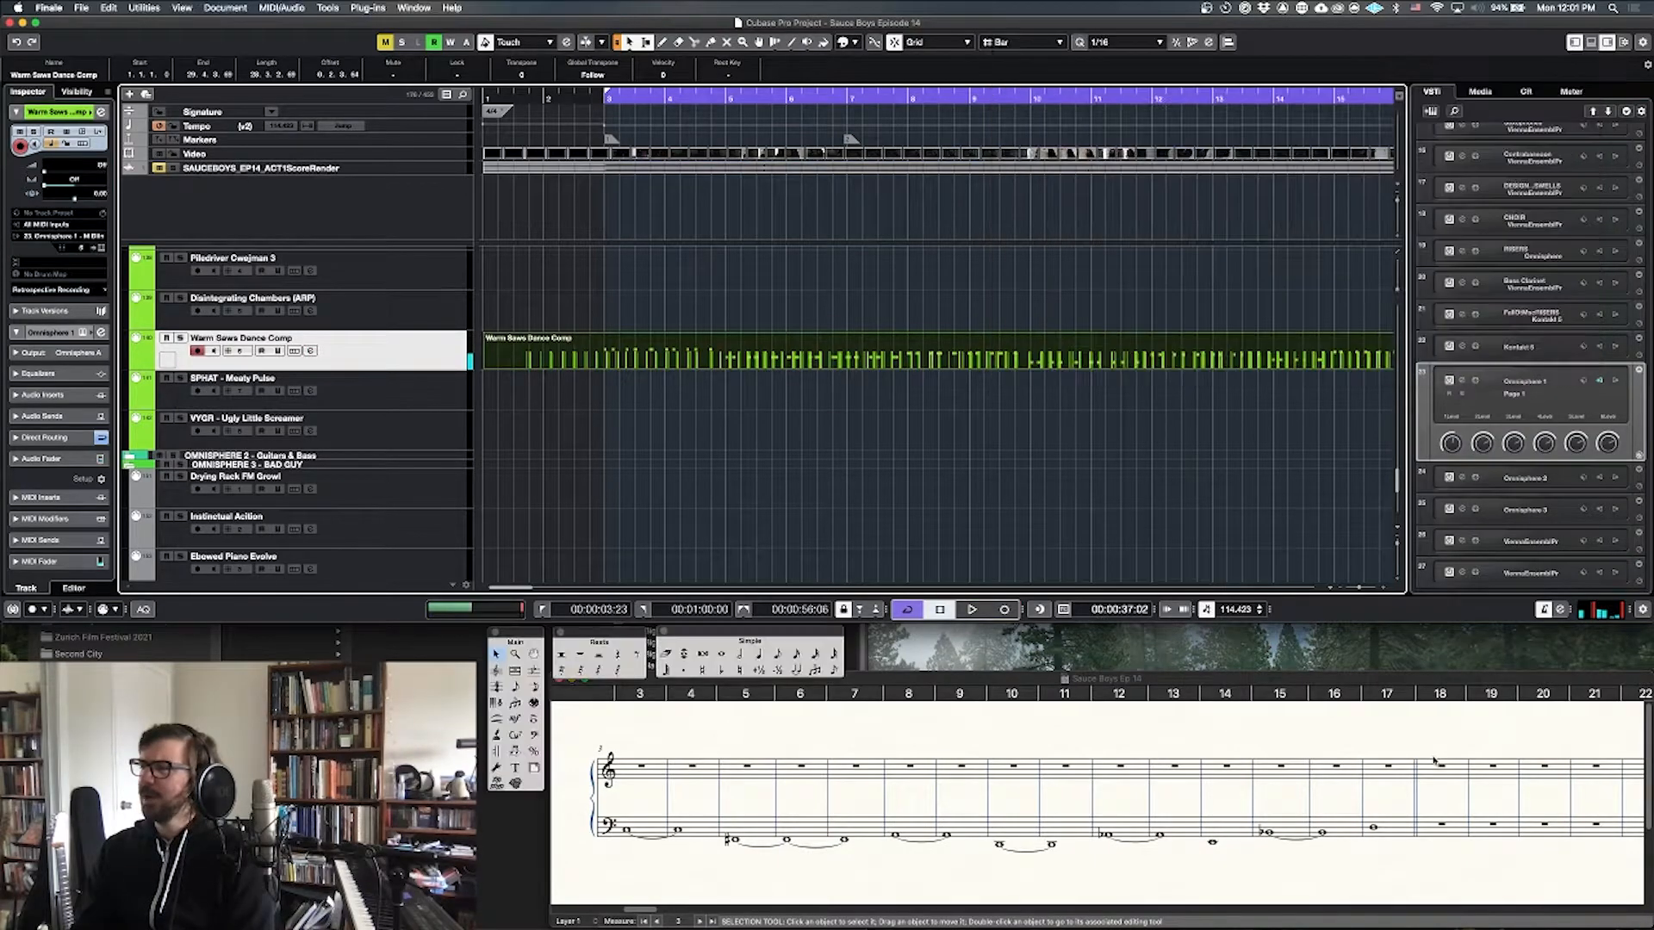
Step: Open the recorded Warm Saws Dance Comp part in the note editor and play it from around bar 18
click(1441, 766)
double_click(681, 353)
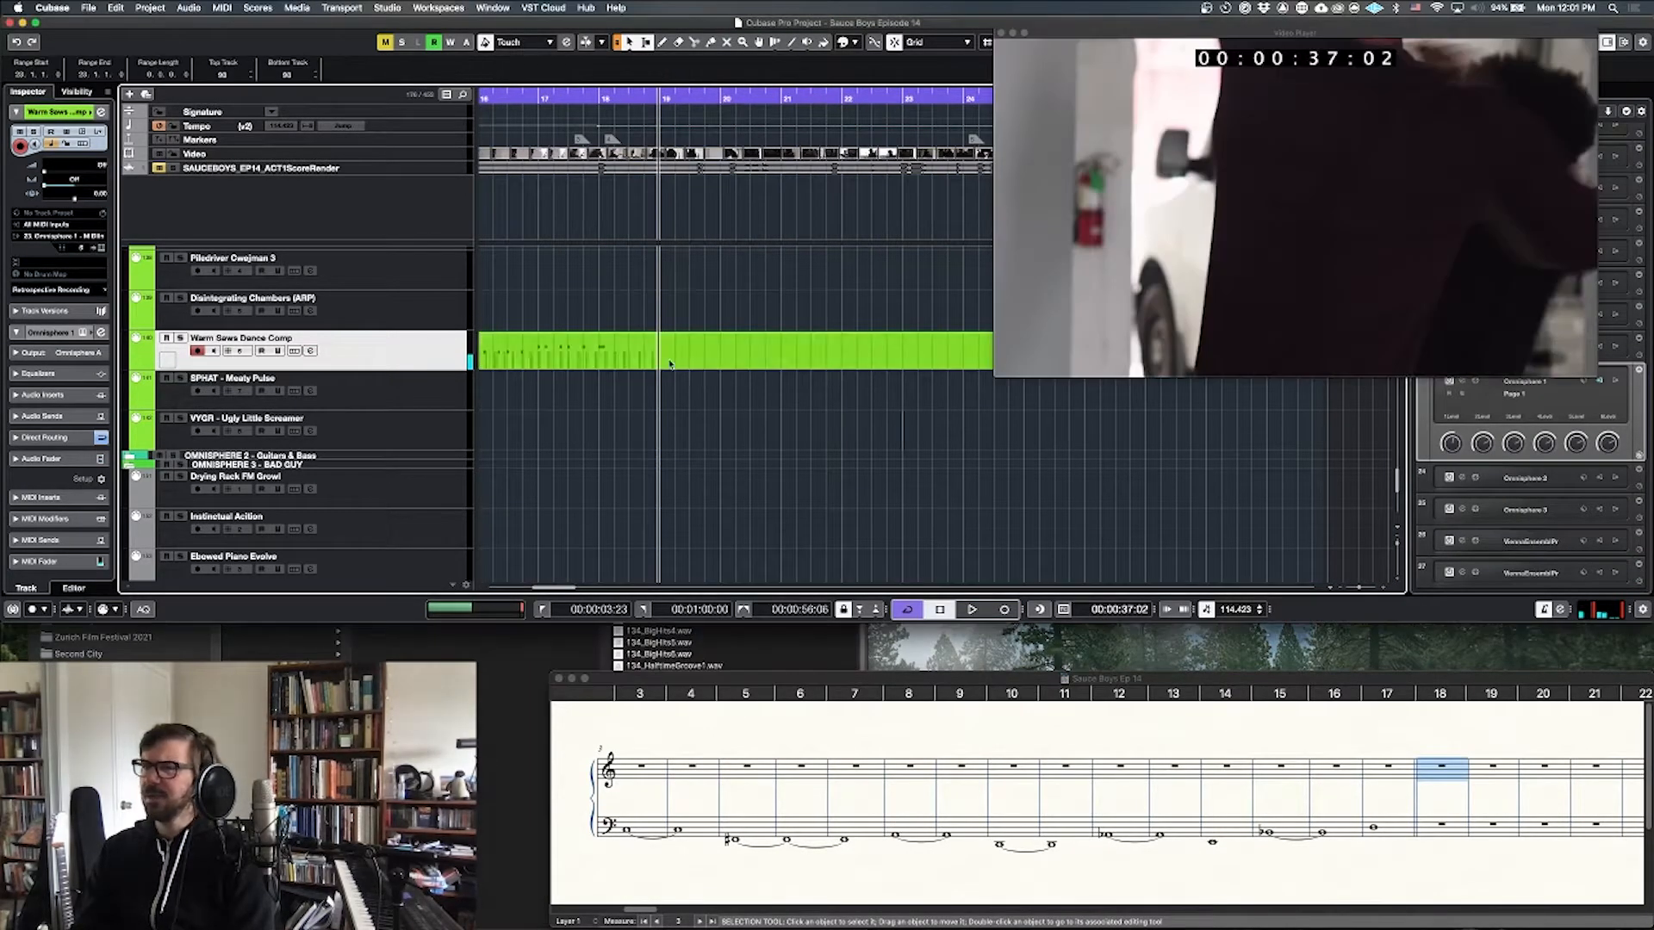
drag(616, 435, 613, 433)
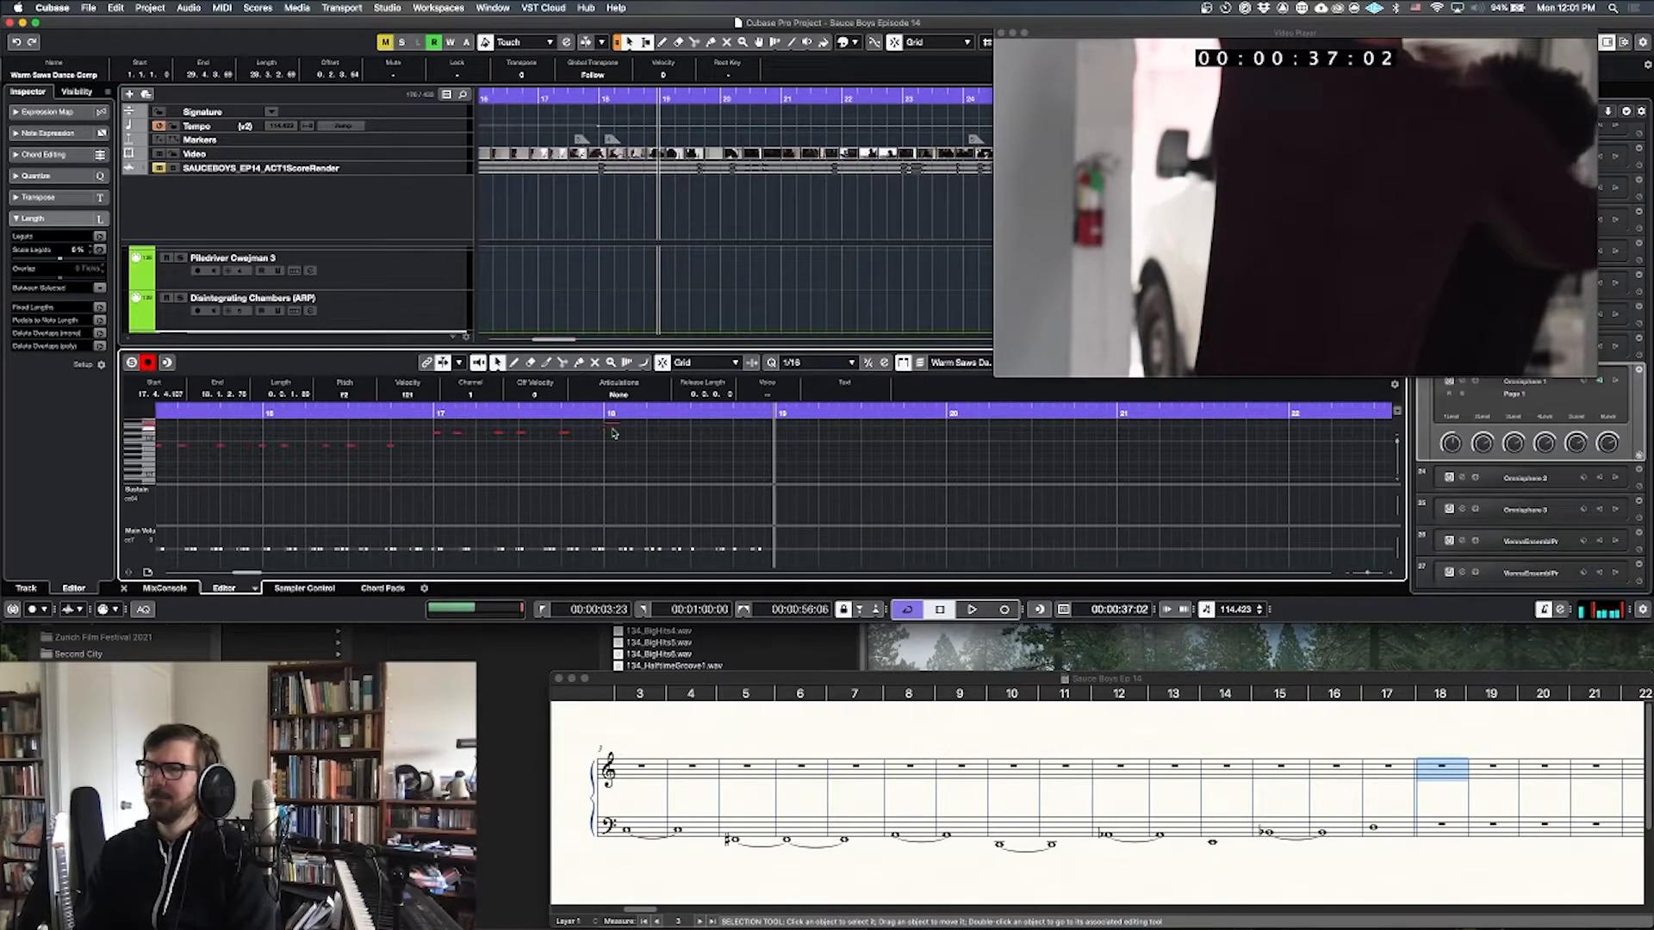
click(584, 410)
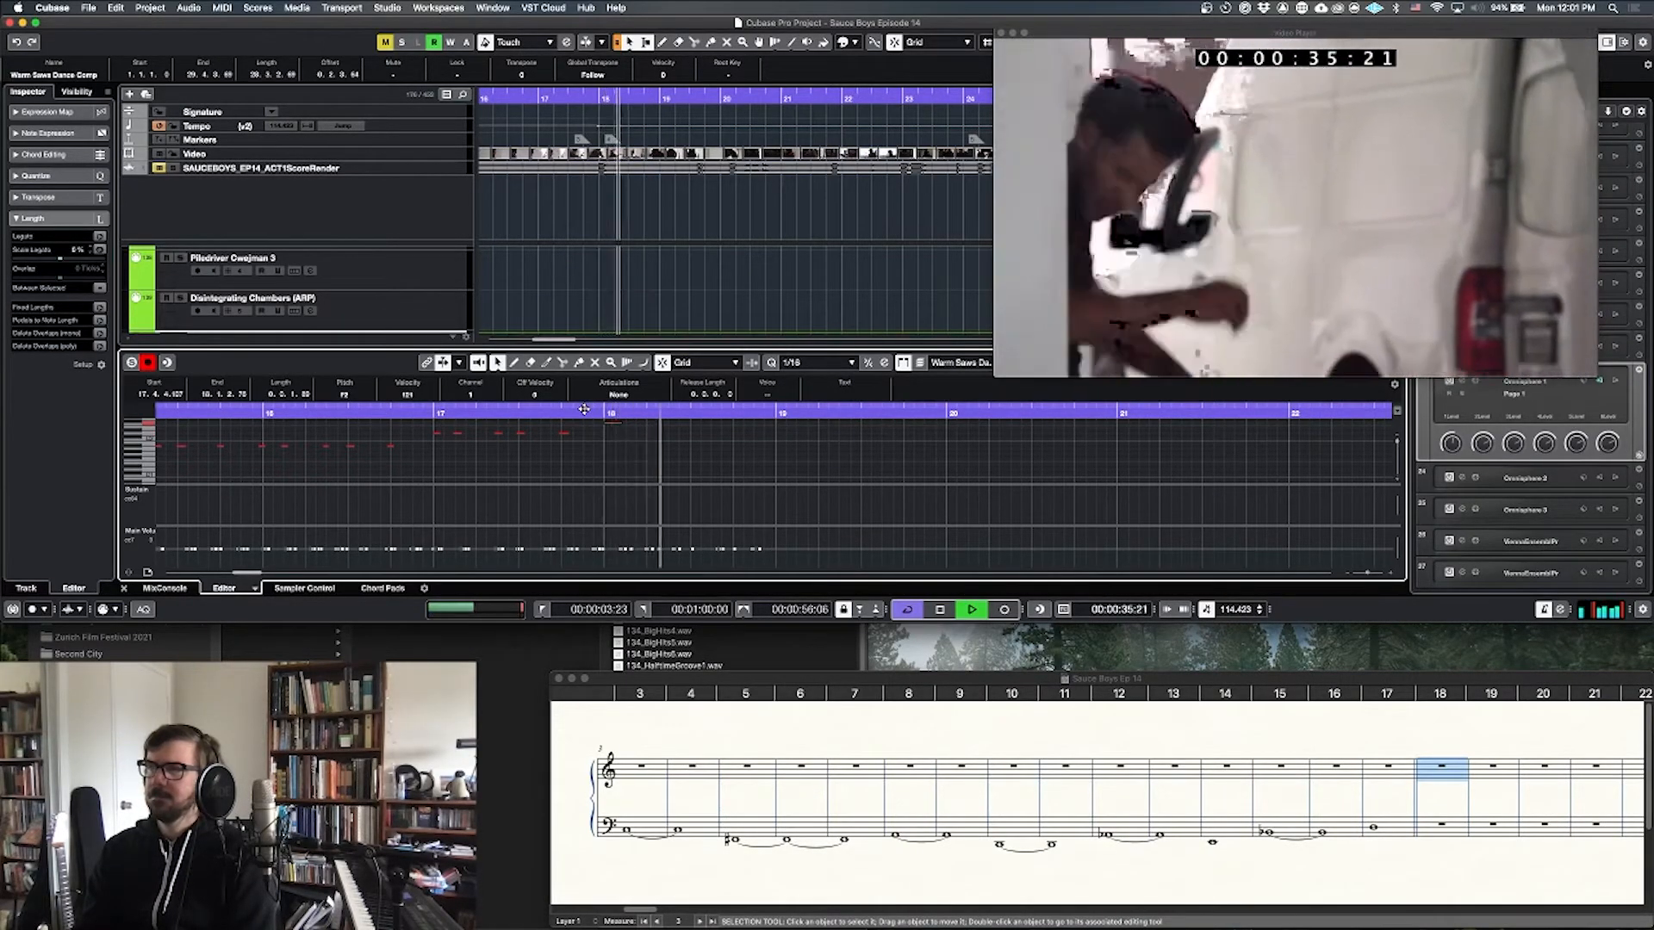
Step: Switch to Finale and enter a quarter note on the first beat of measure 18 in the bass staff
click(1235, 838)
double_click(1437, 822)
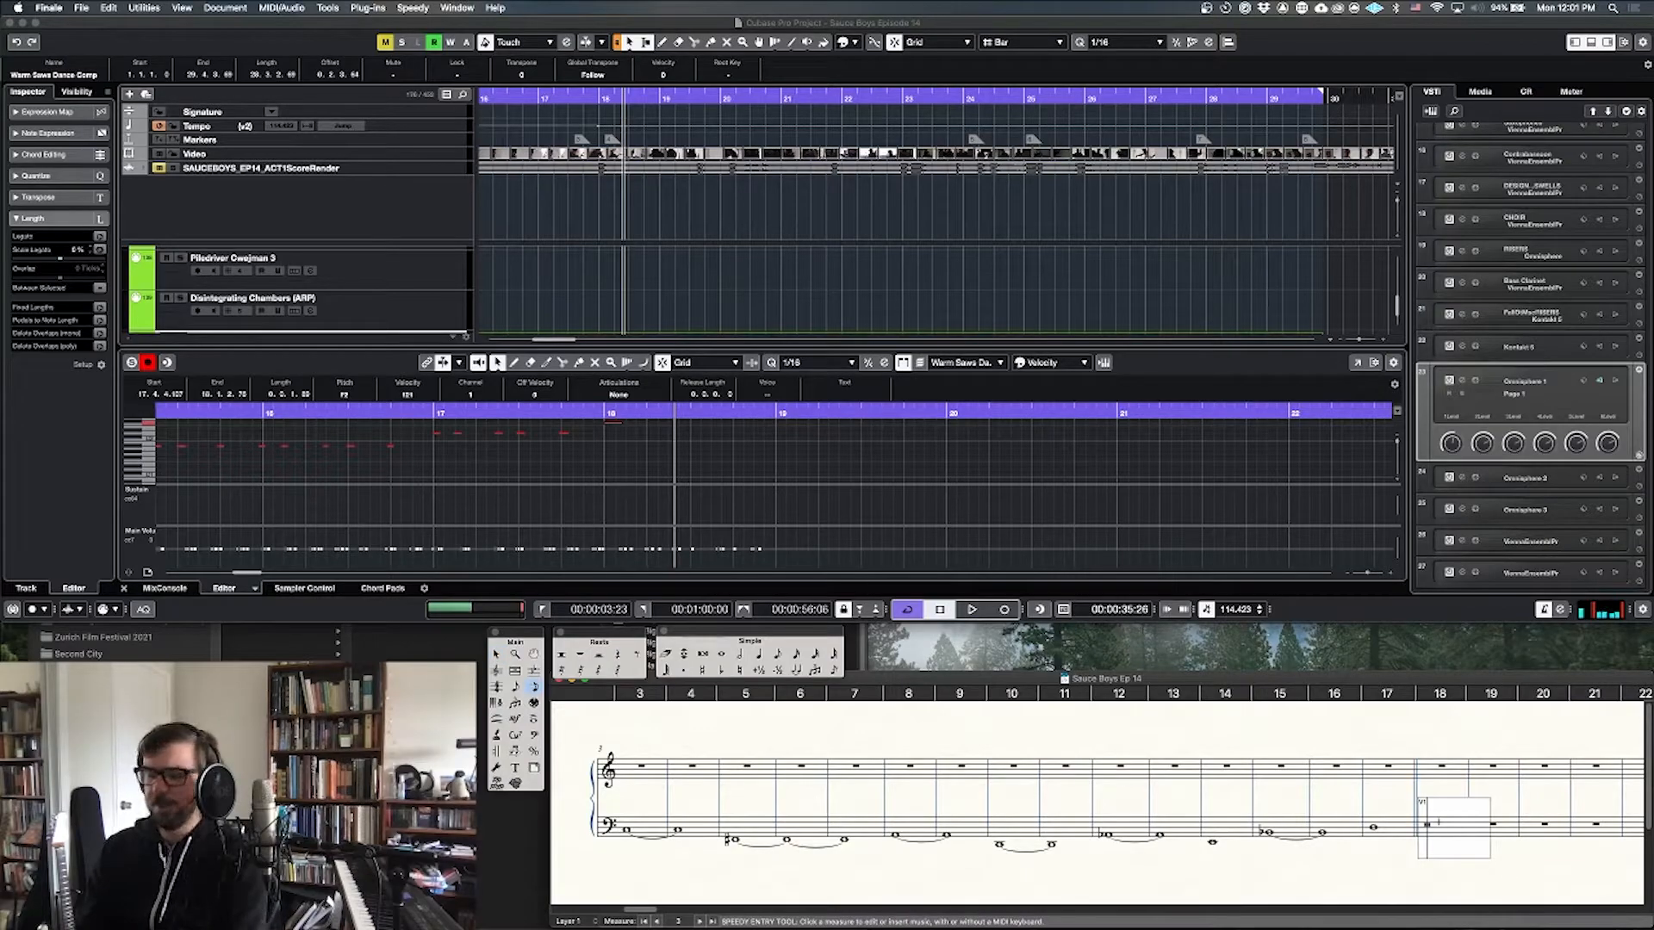
key(7)
key(Left)
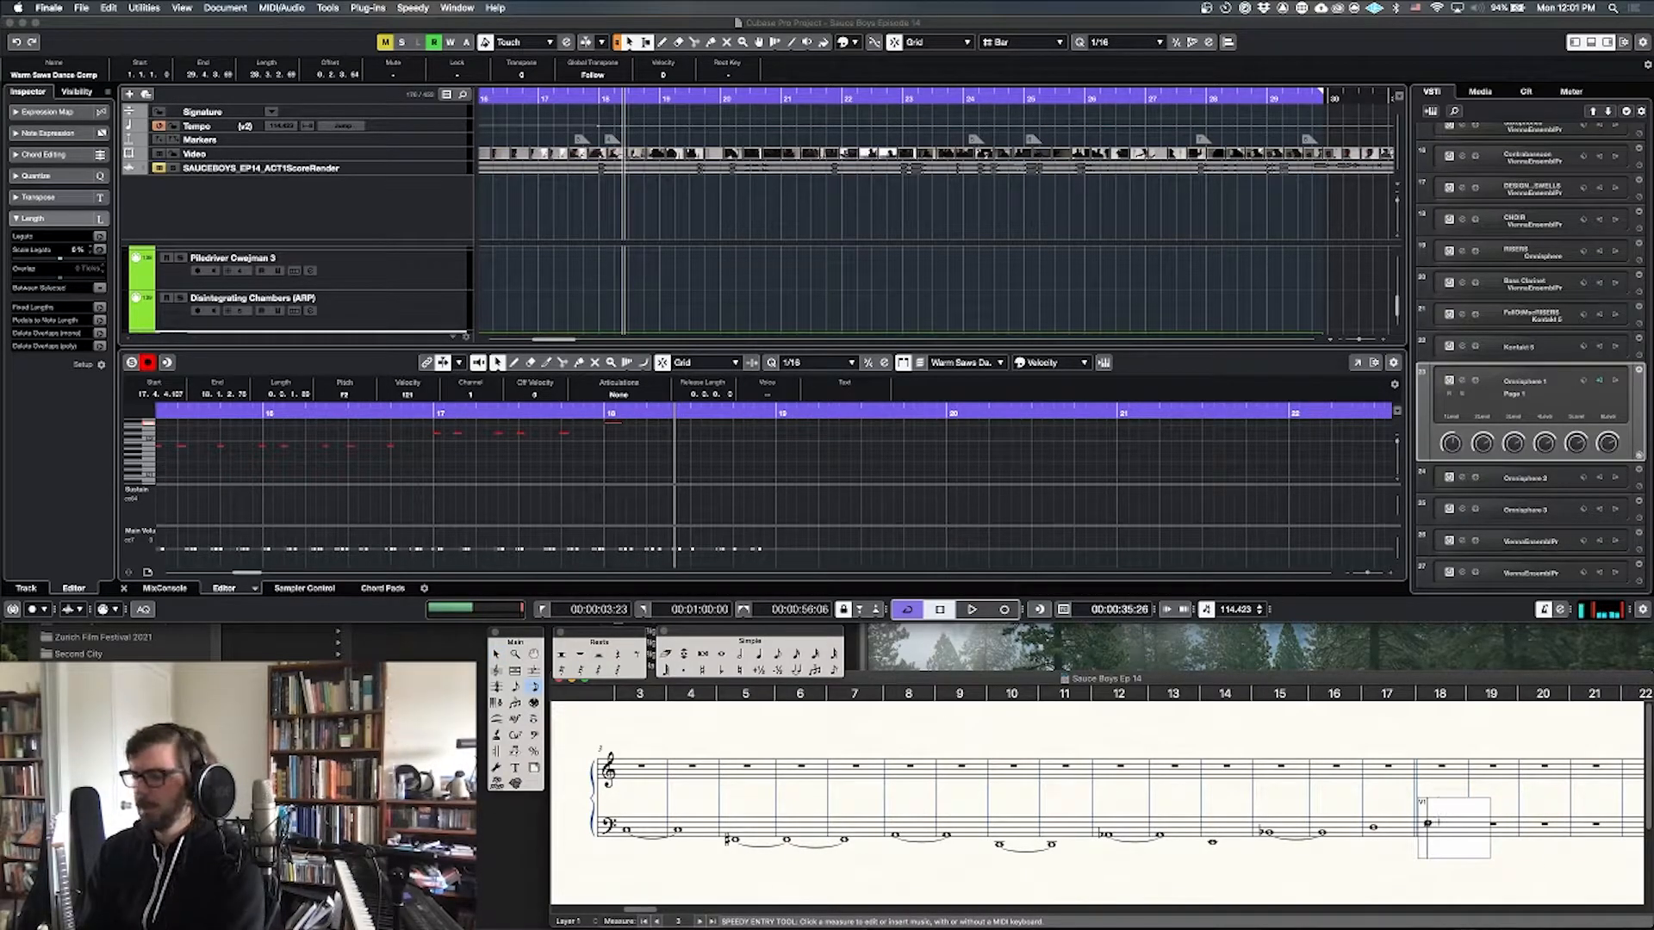
key(Escape)
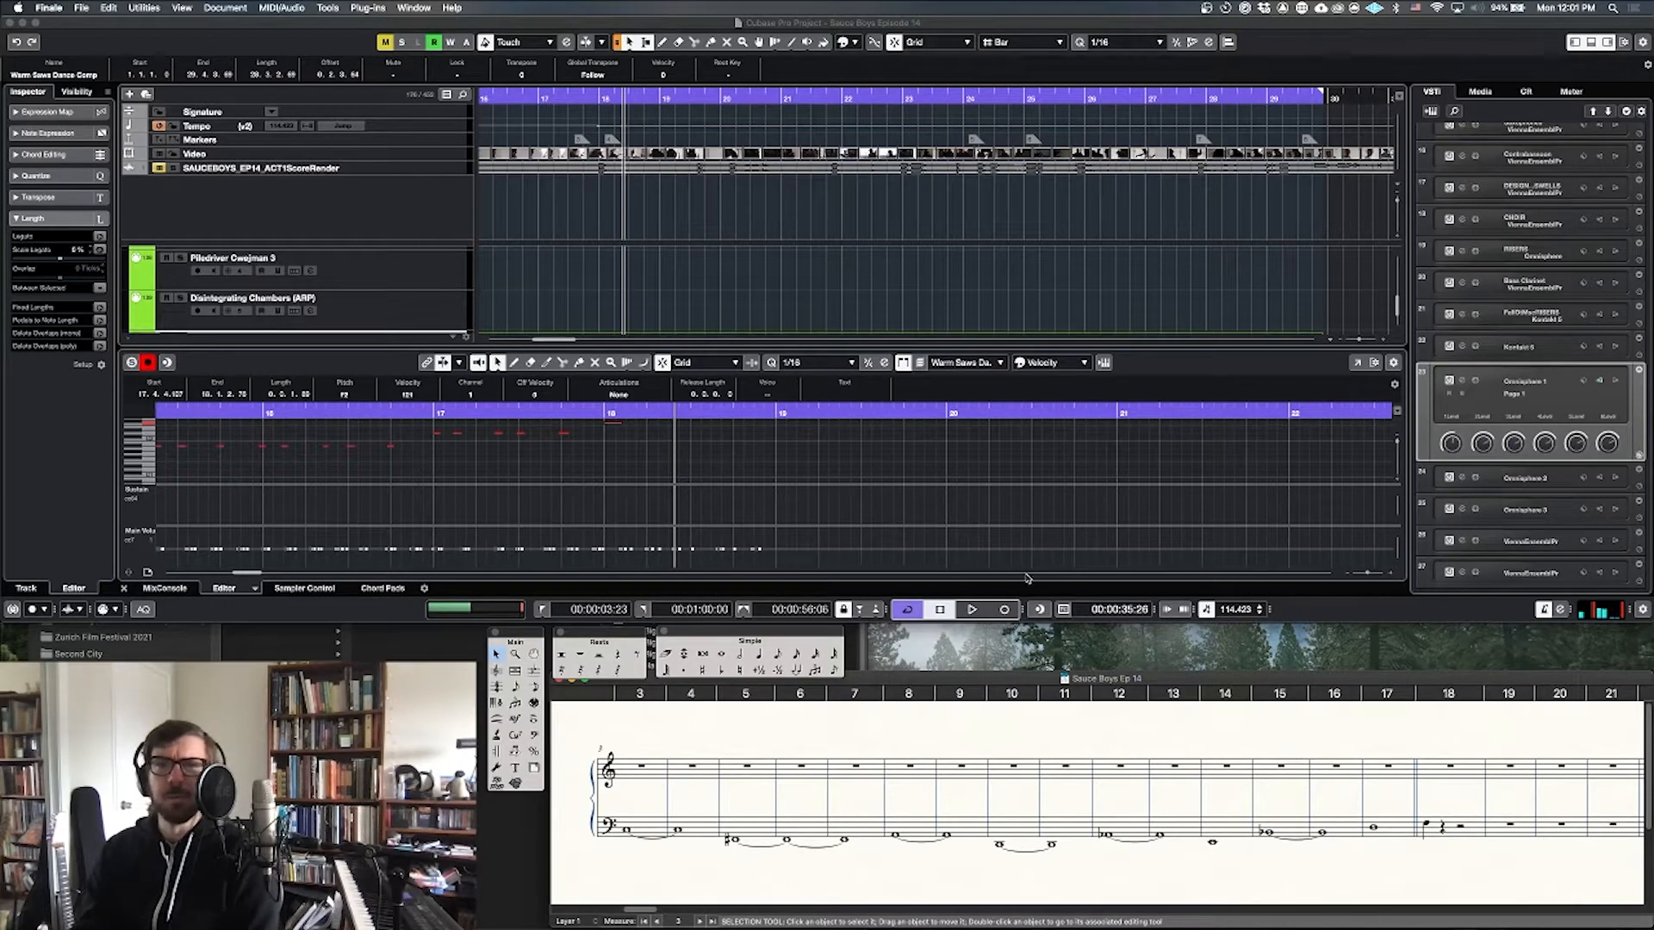
Step: Back in Cubase, close the note editor, split the Warm Saws Dance Comp part at bars 18 and 19, and delete the section after bar 19
click(902, 303)
key(alt+super+b)
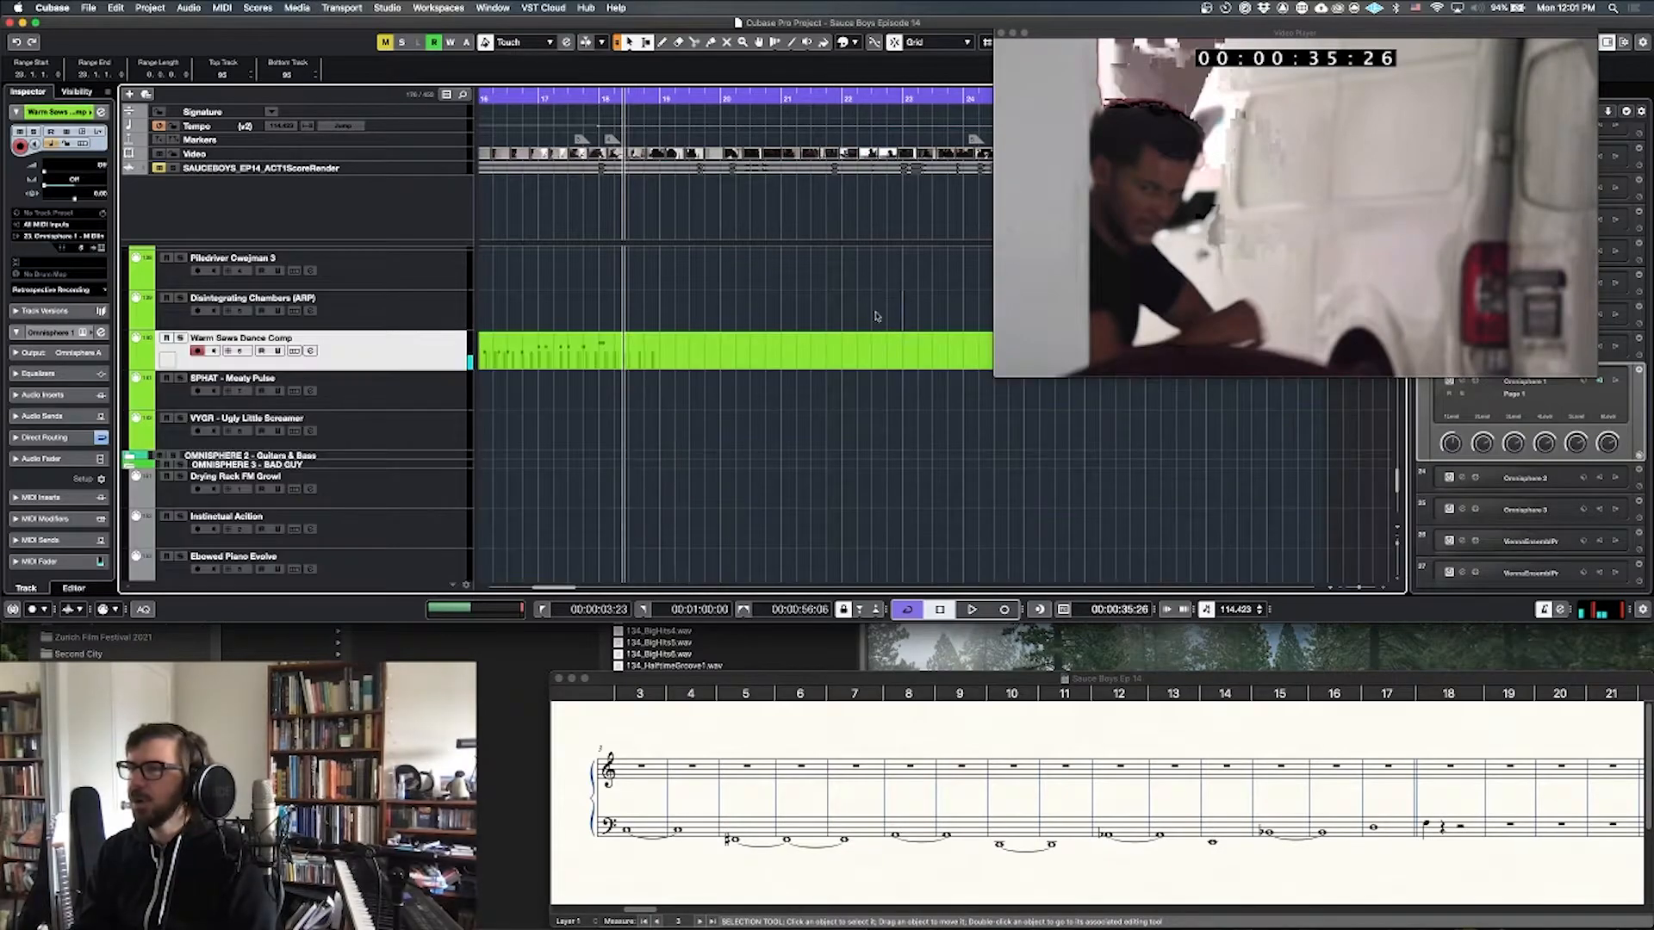
click(601, 362)
alt+click(600, 362)
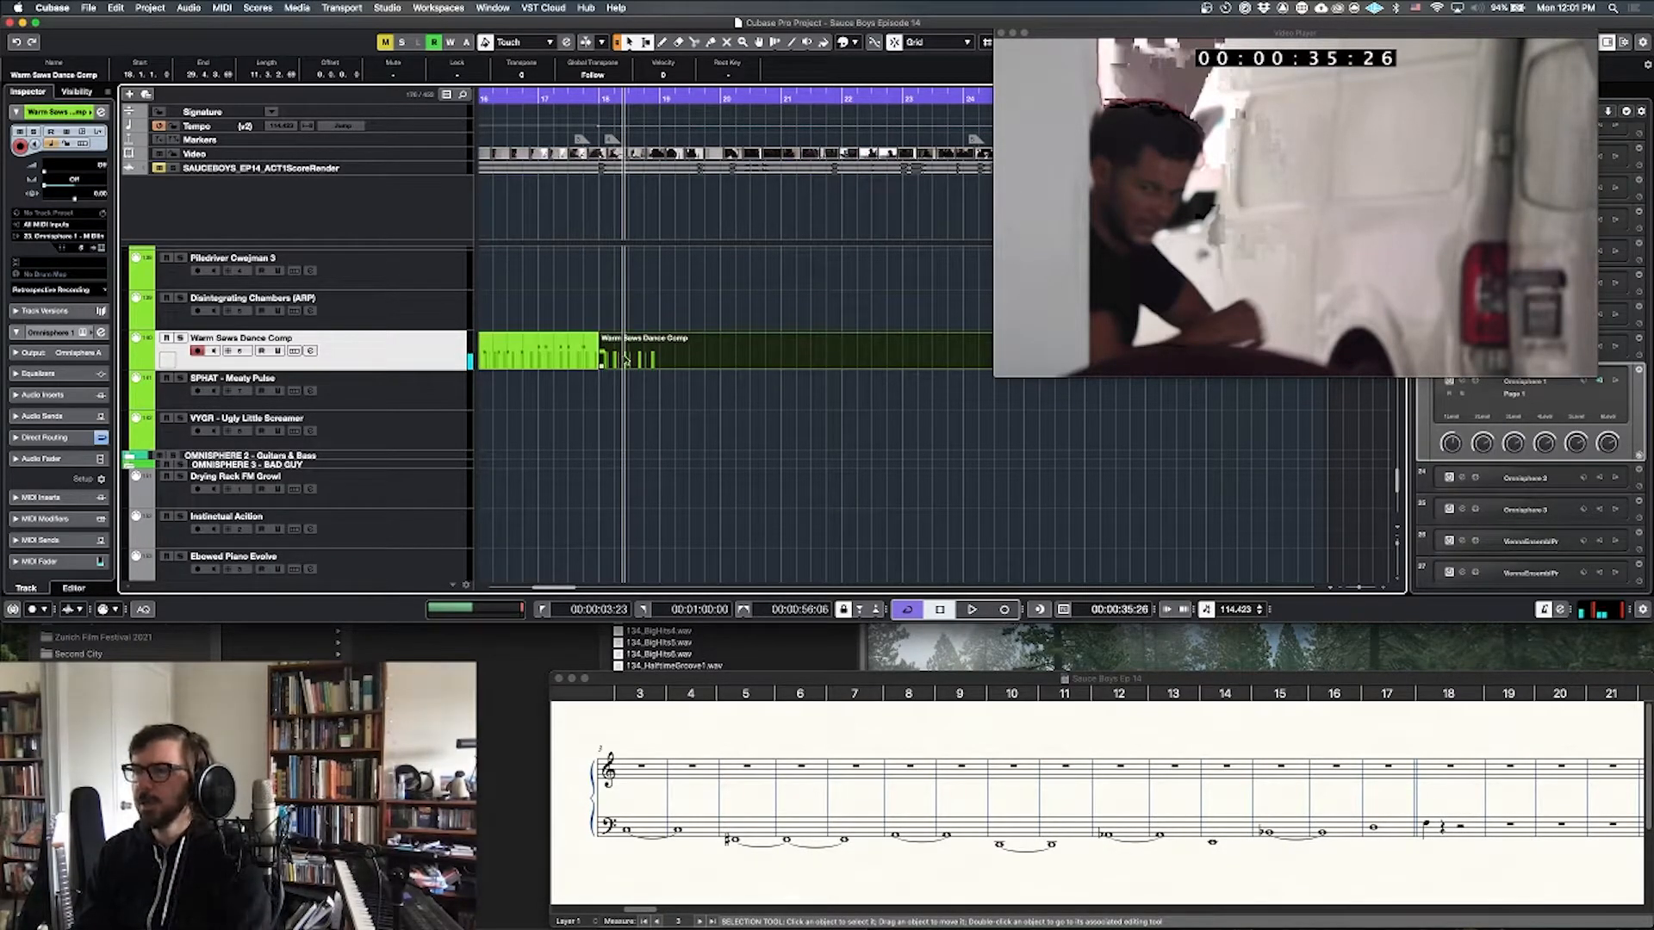
alt+click(661, 351)
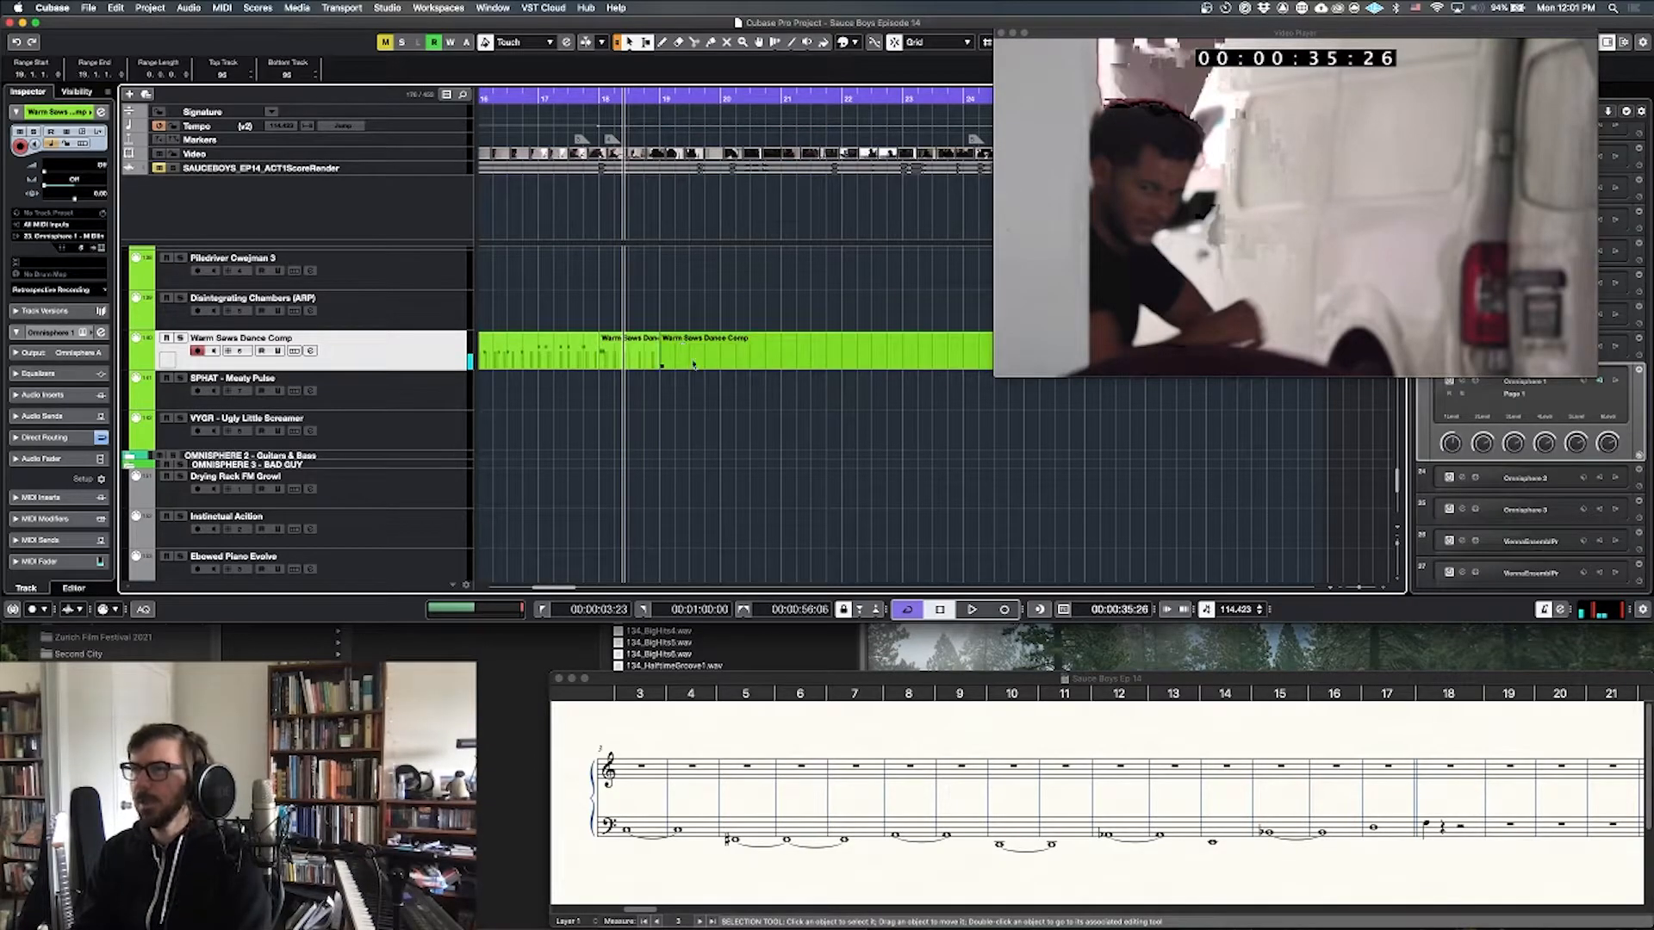
click(694, 364)
key(Delete)
Step: Switch to the Loops folder in Finder and audition 134_StickFill1.wav and 134_StickFill2.wav
click(642, 647)
scroll(661, 725, down, 1)
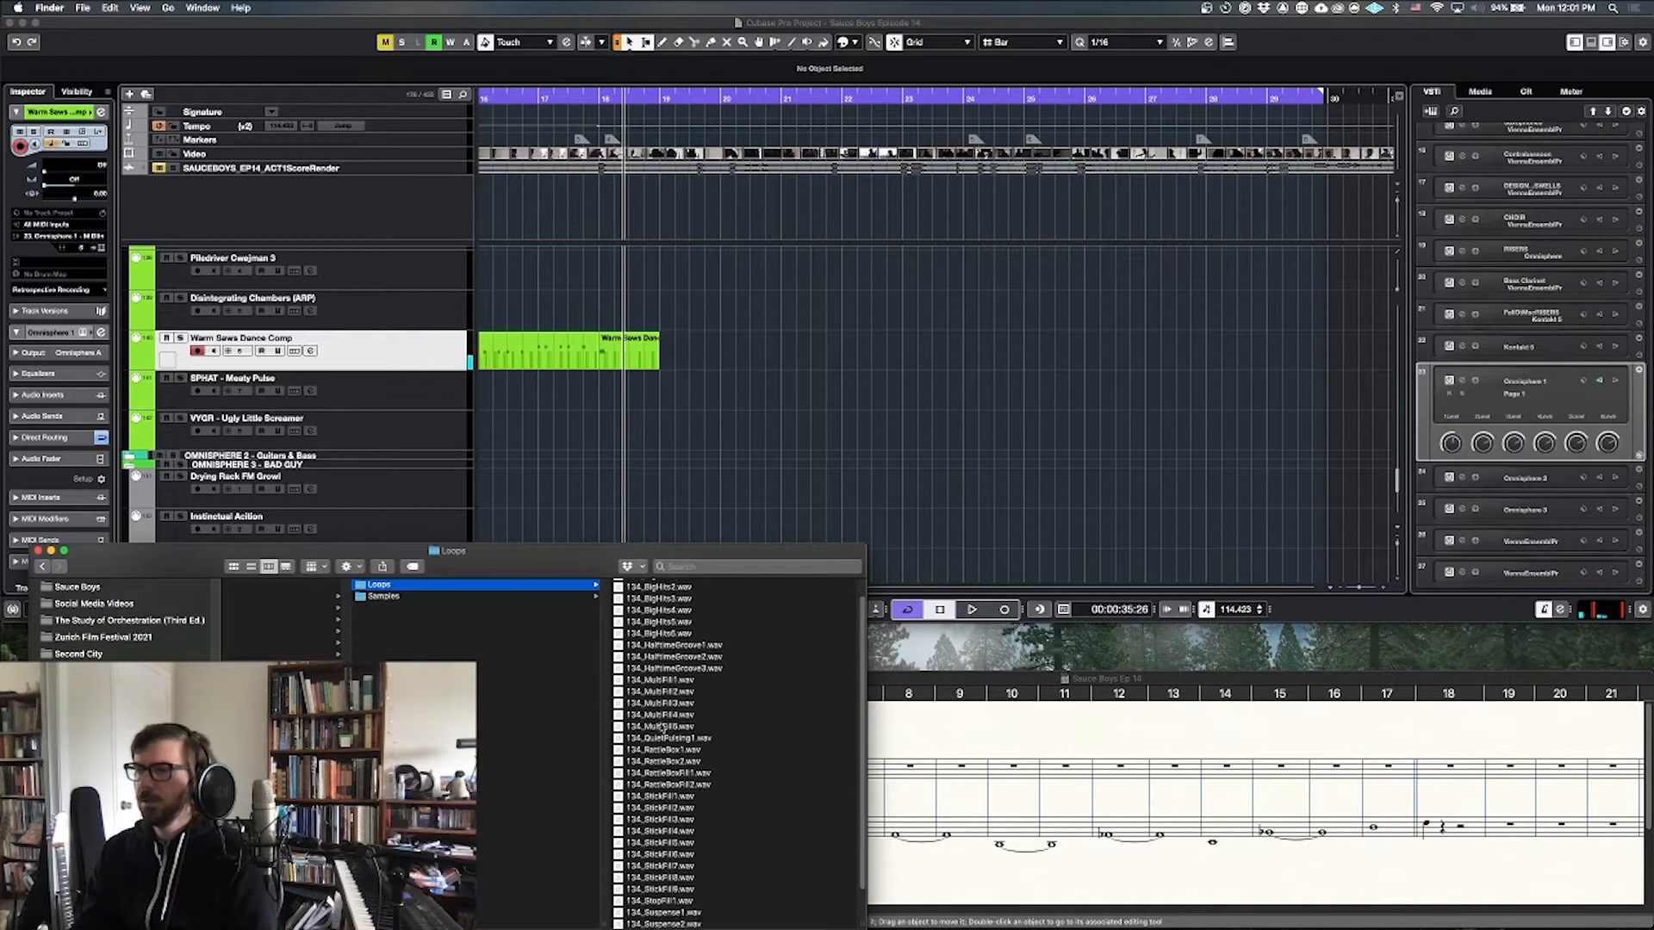
click(671, 797)
key(space)
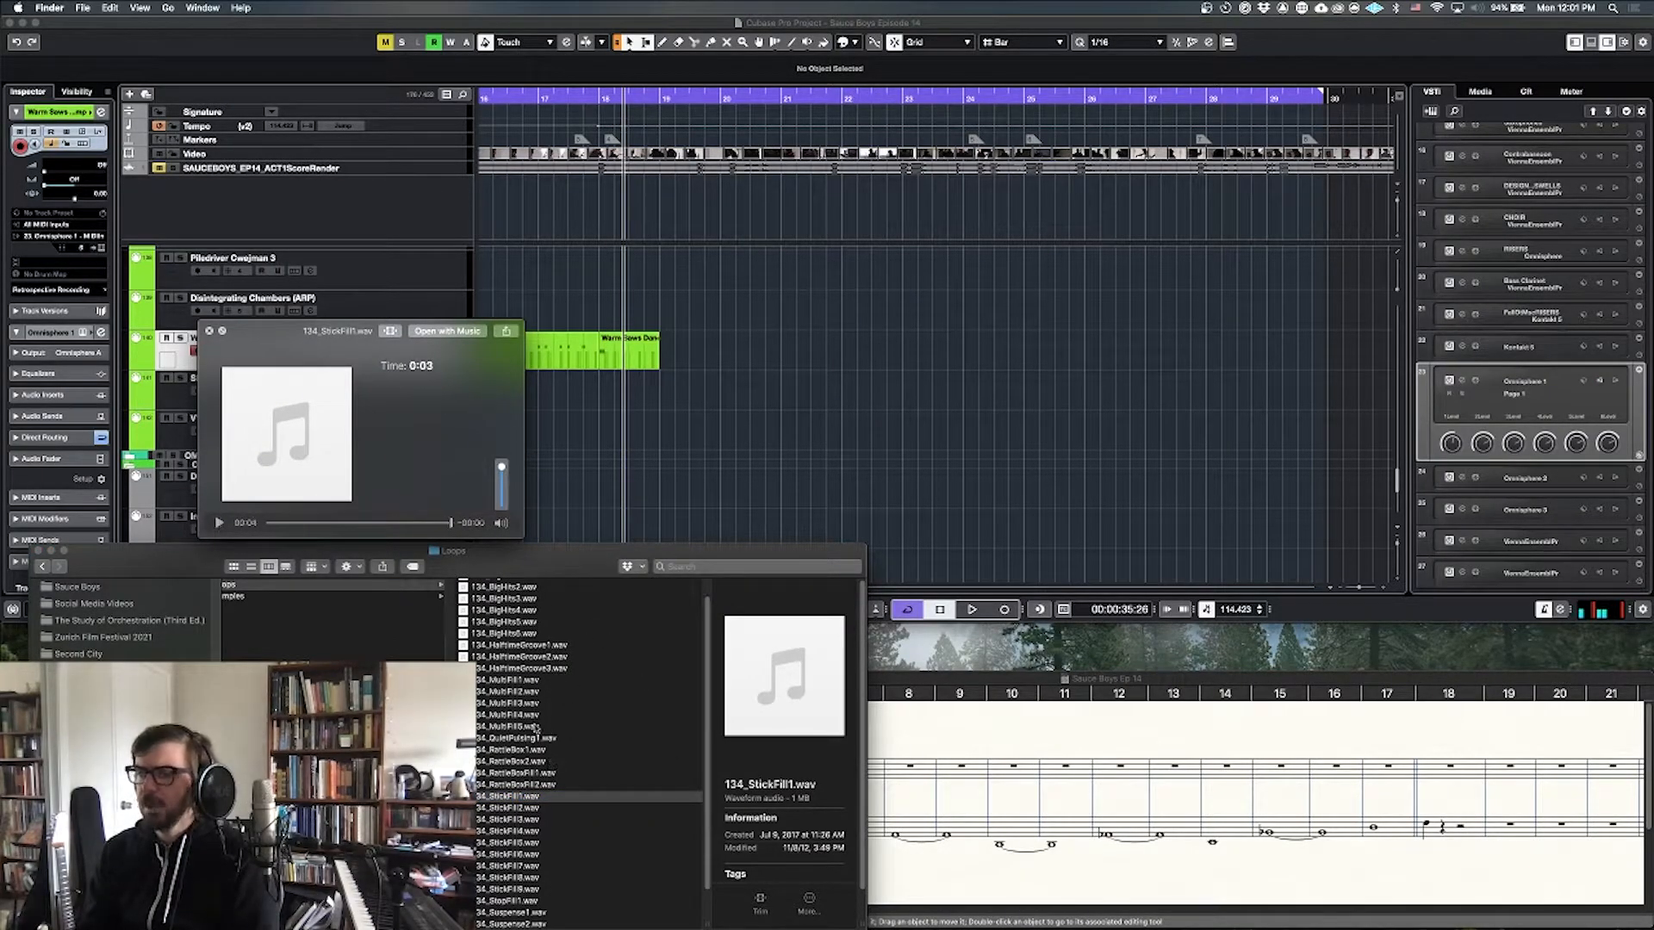
scroll(526, 734, up, 2)
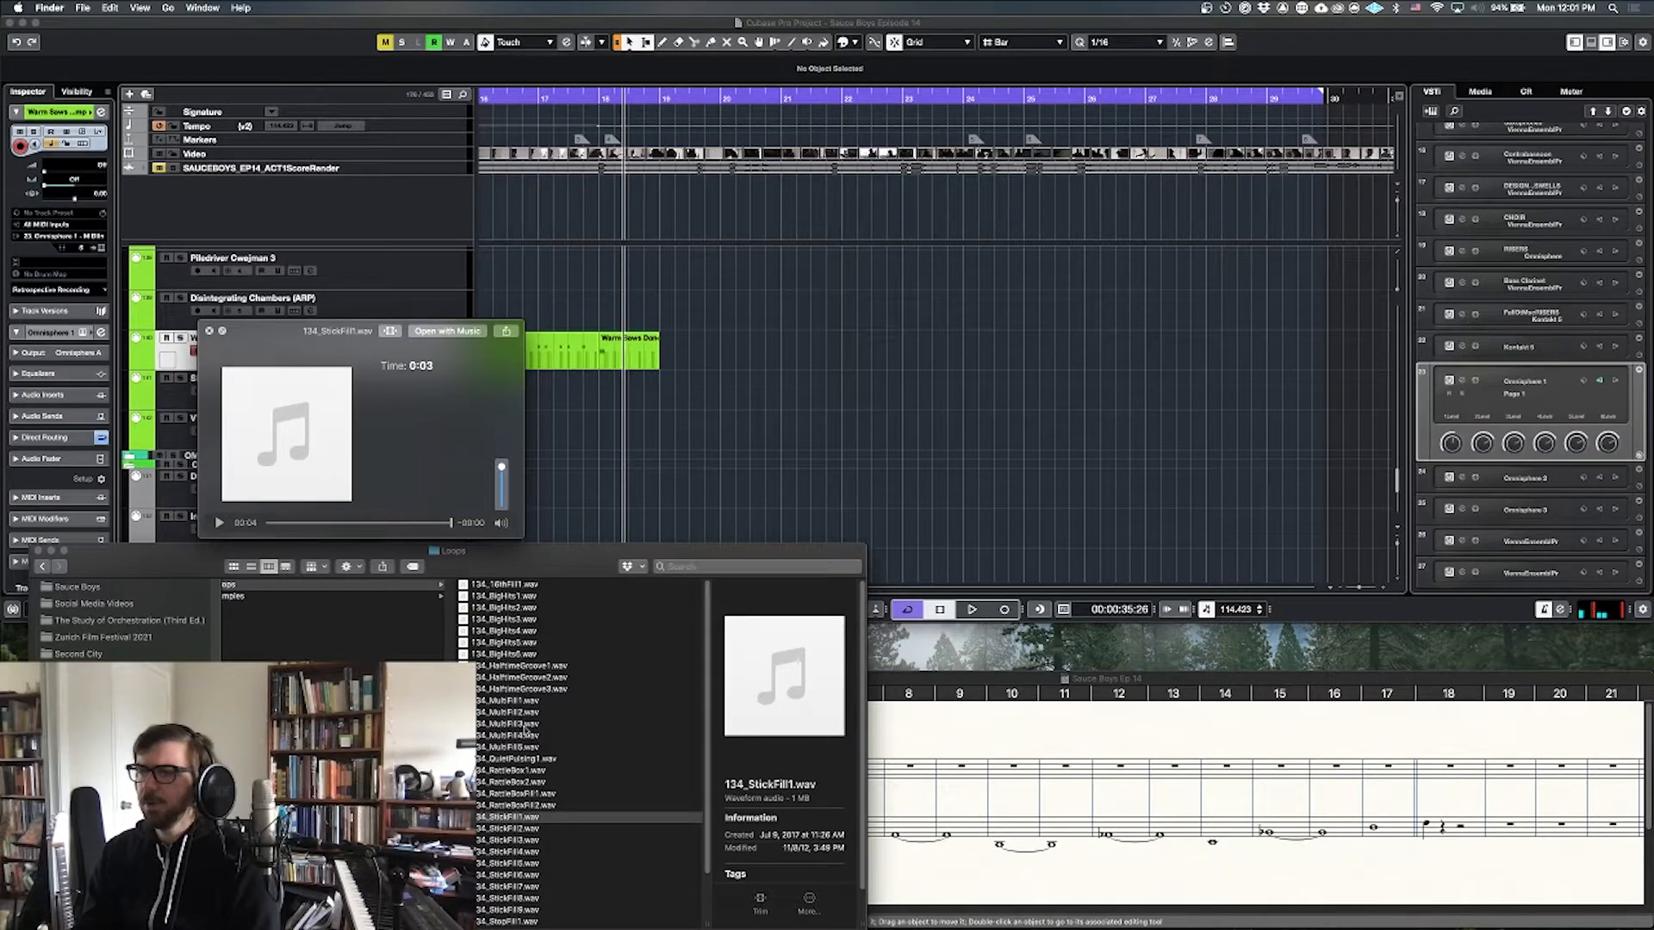
scroll(525, 729, down, 3)
click(516, 776)
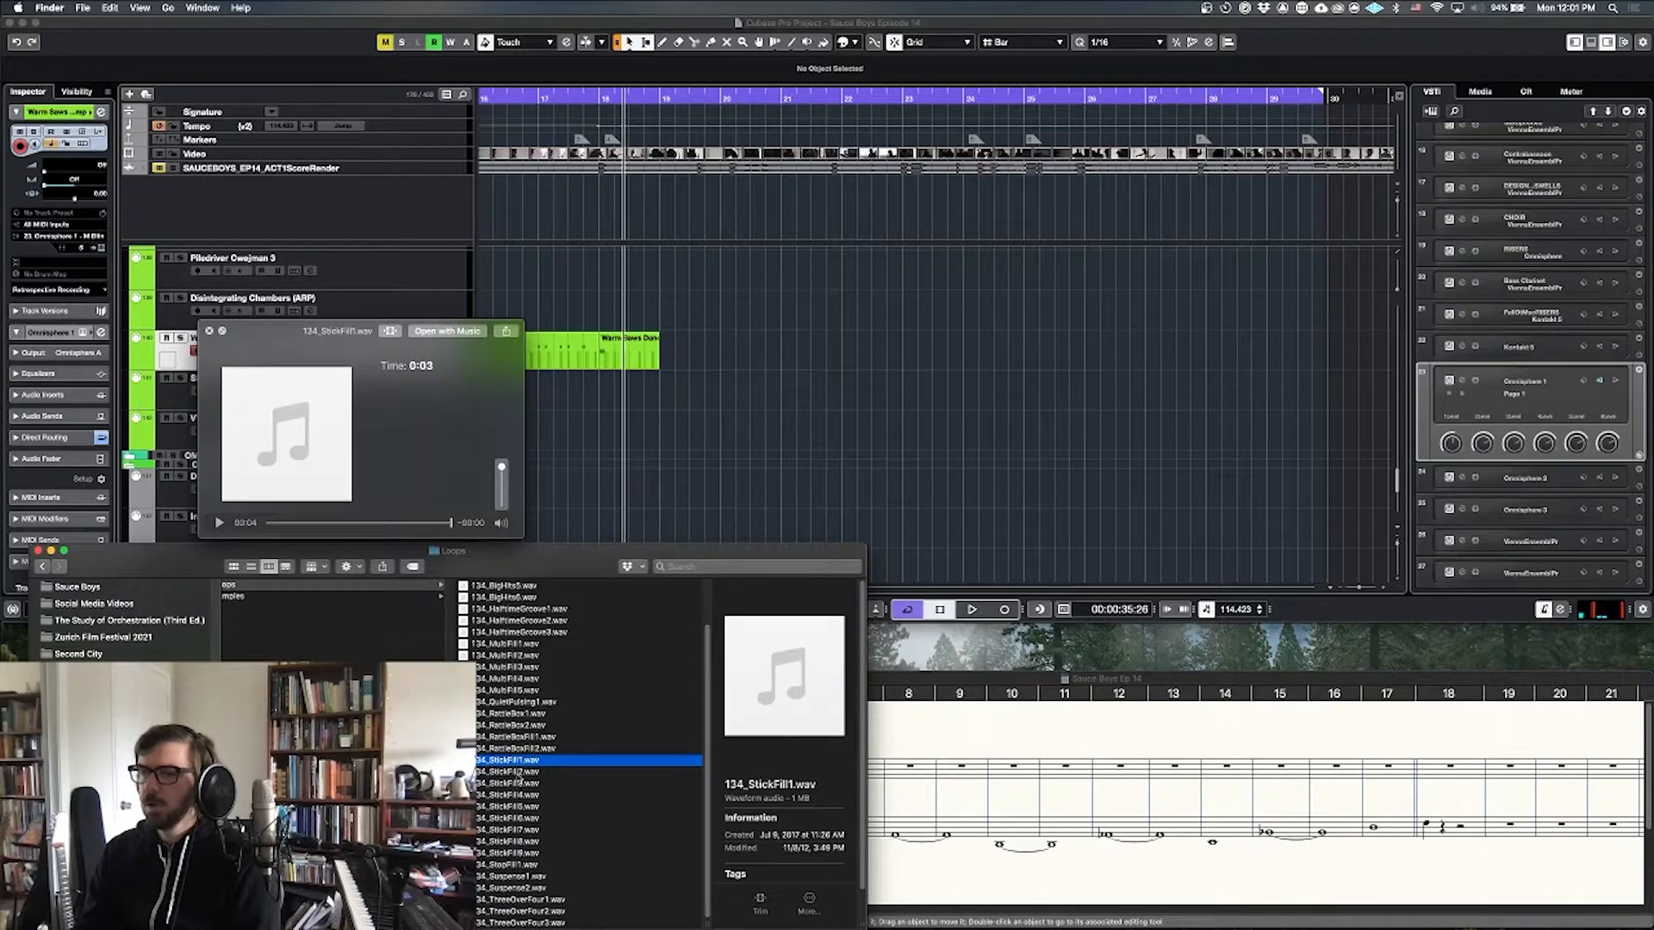
key(Down)
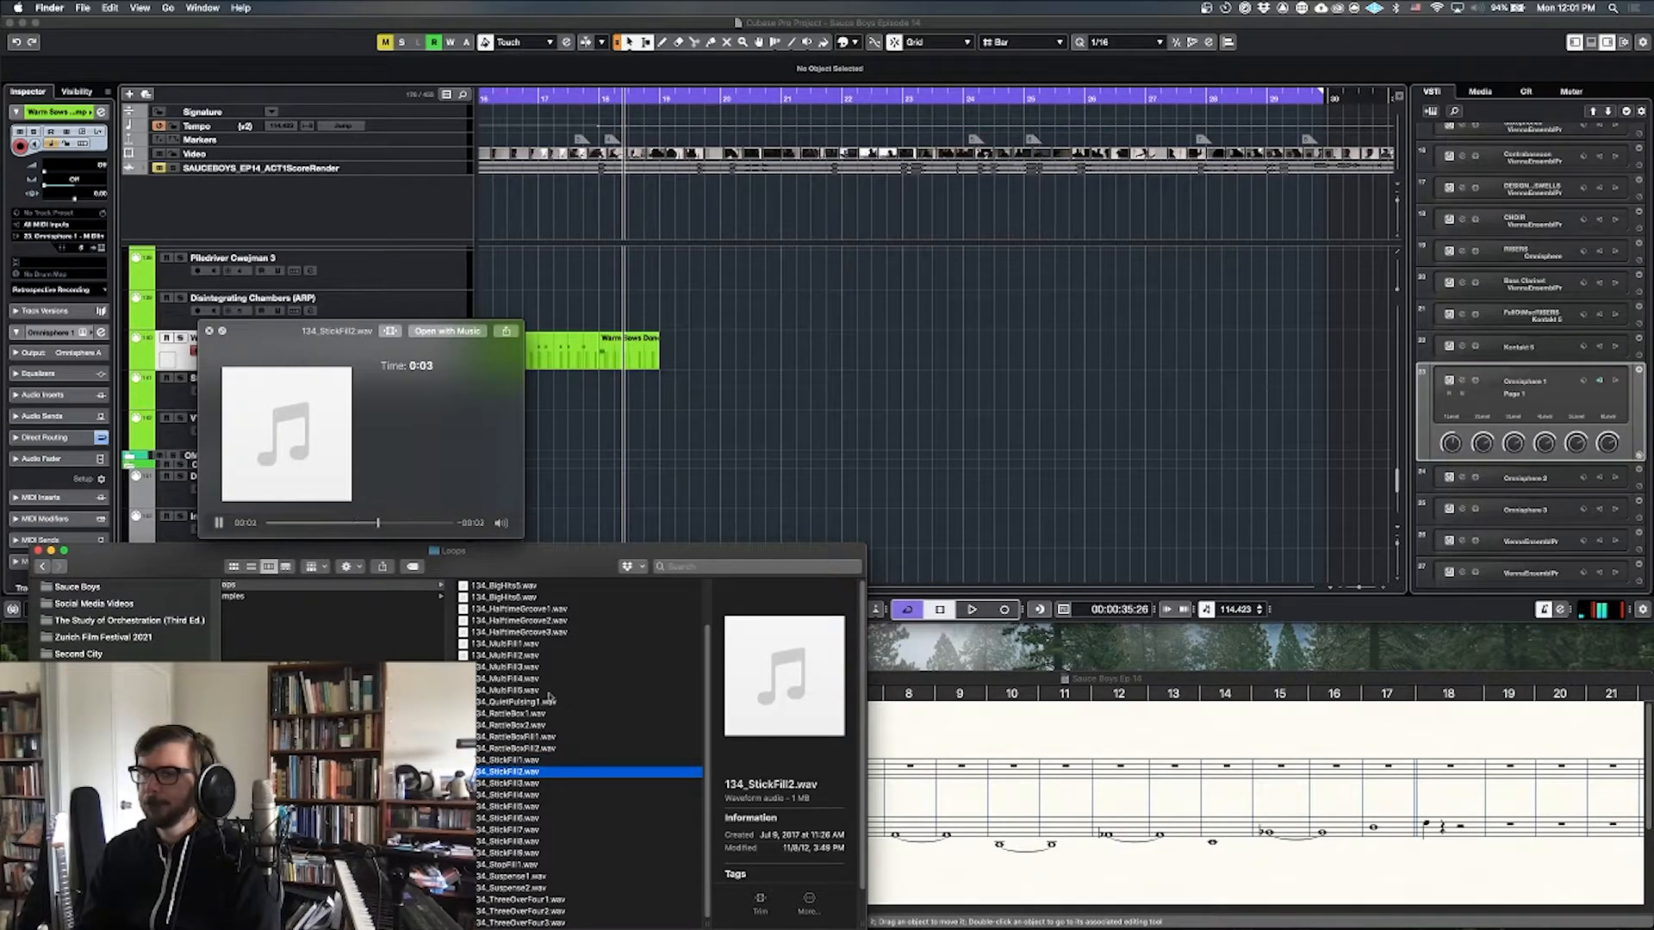
Step: Audition 134_MultiFill1.wav and 134_BigHits6.wav, leaving the BigHits6 file selected and the preview closed
click(514, 645)
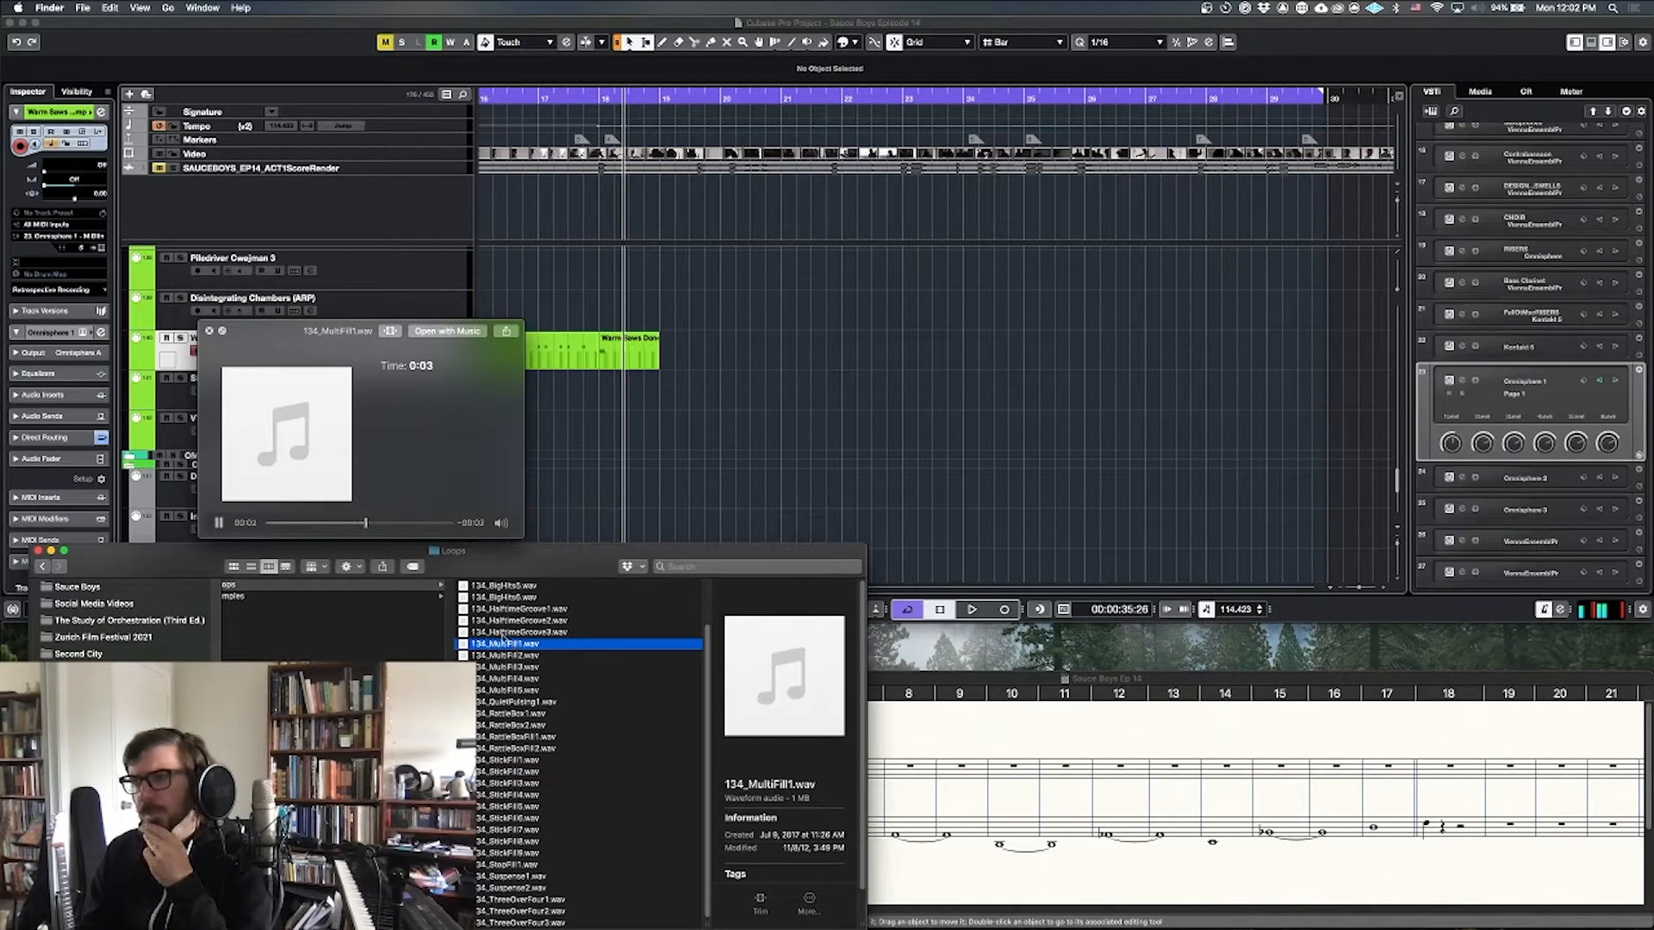
scroll(512, 705, up, 1)
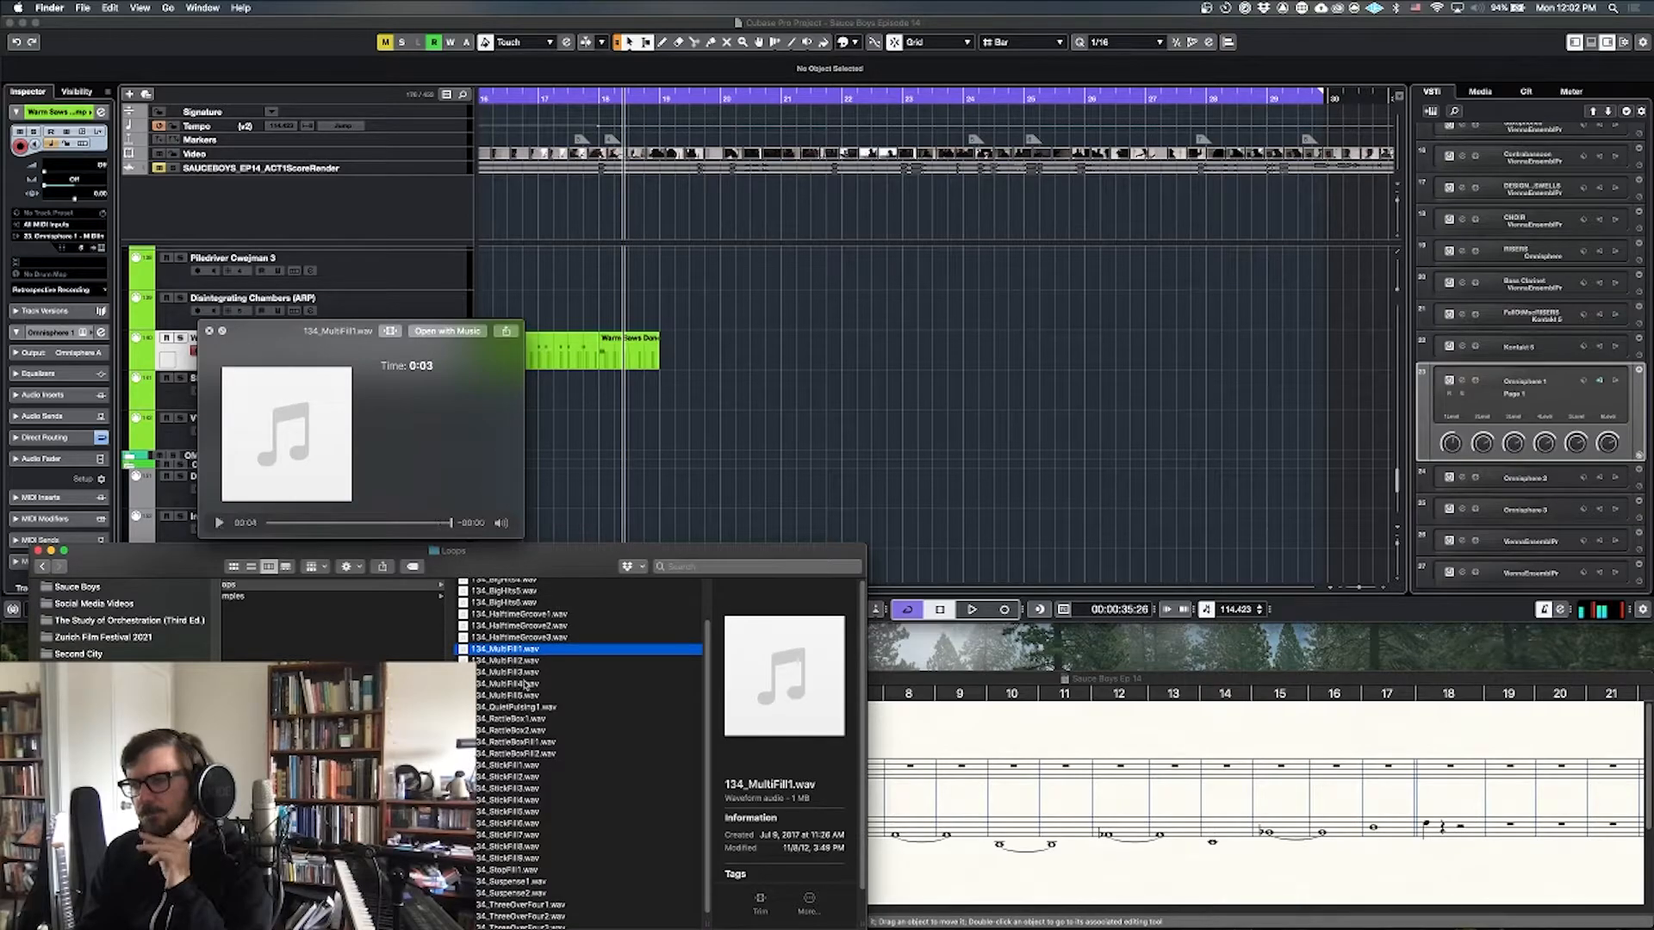
scroll(521, 686, up, 1)
click(520, 605)
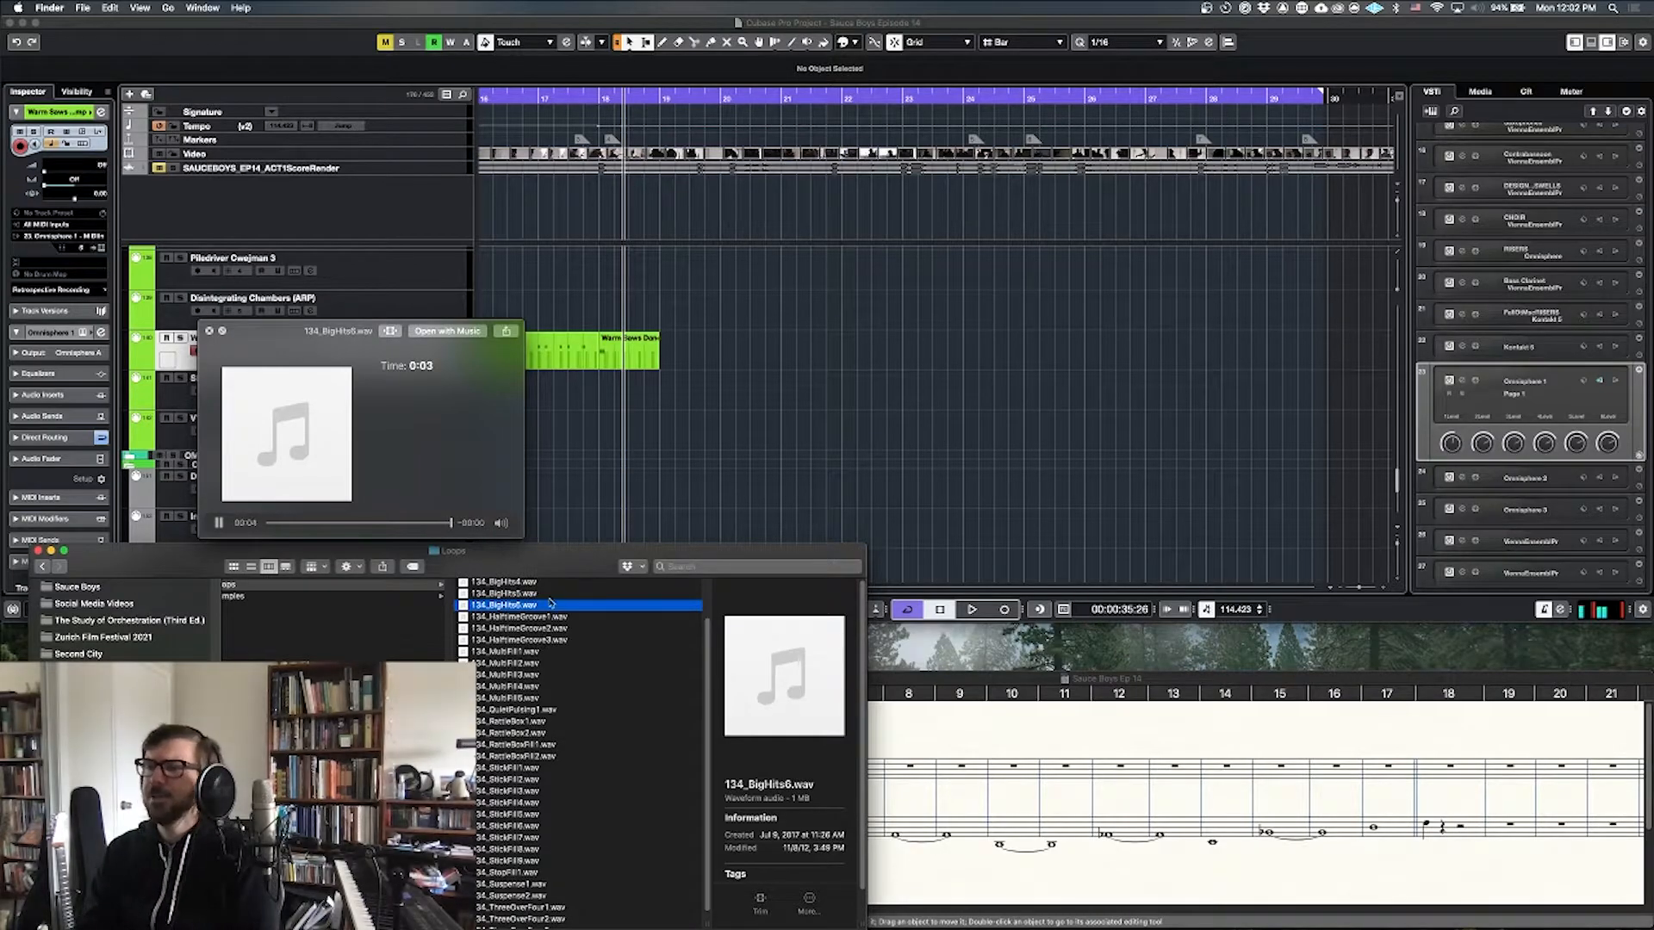
click(209, 331)
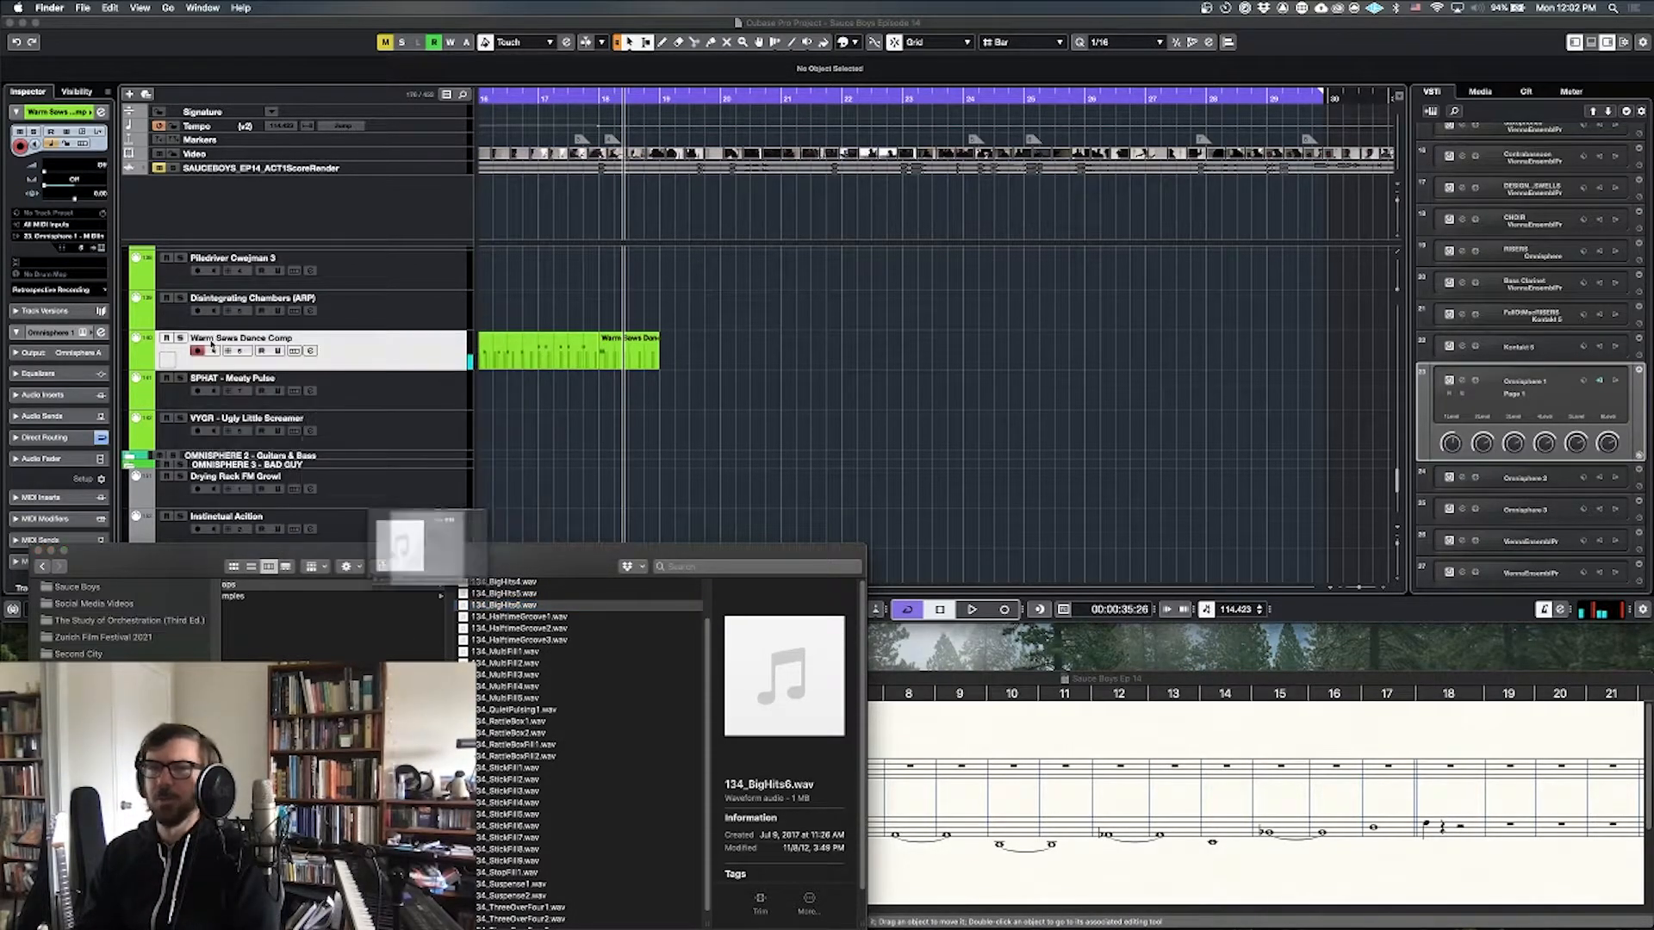
Step: Import 134_BigHits6.wav onto the DRUM LOOPS 1 track at bar 3, copying it to the project folder, and time-stretch it to end at bar 5
scroll(612, 389, left, 5)
scroll(613, 388, left, 3)
scroll(614, 392, up, 10)
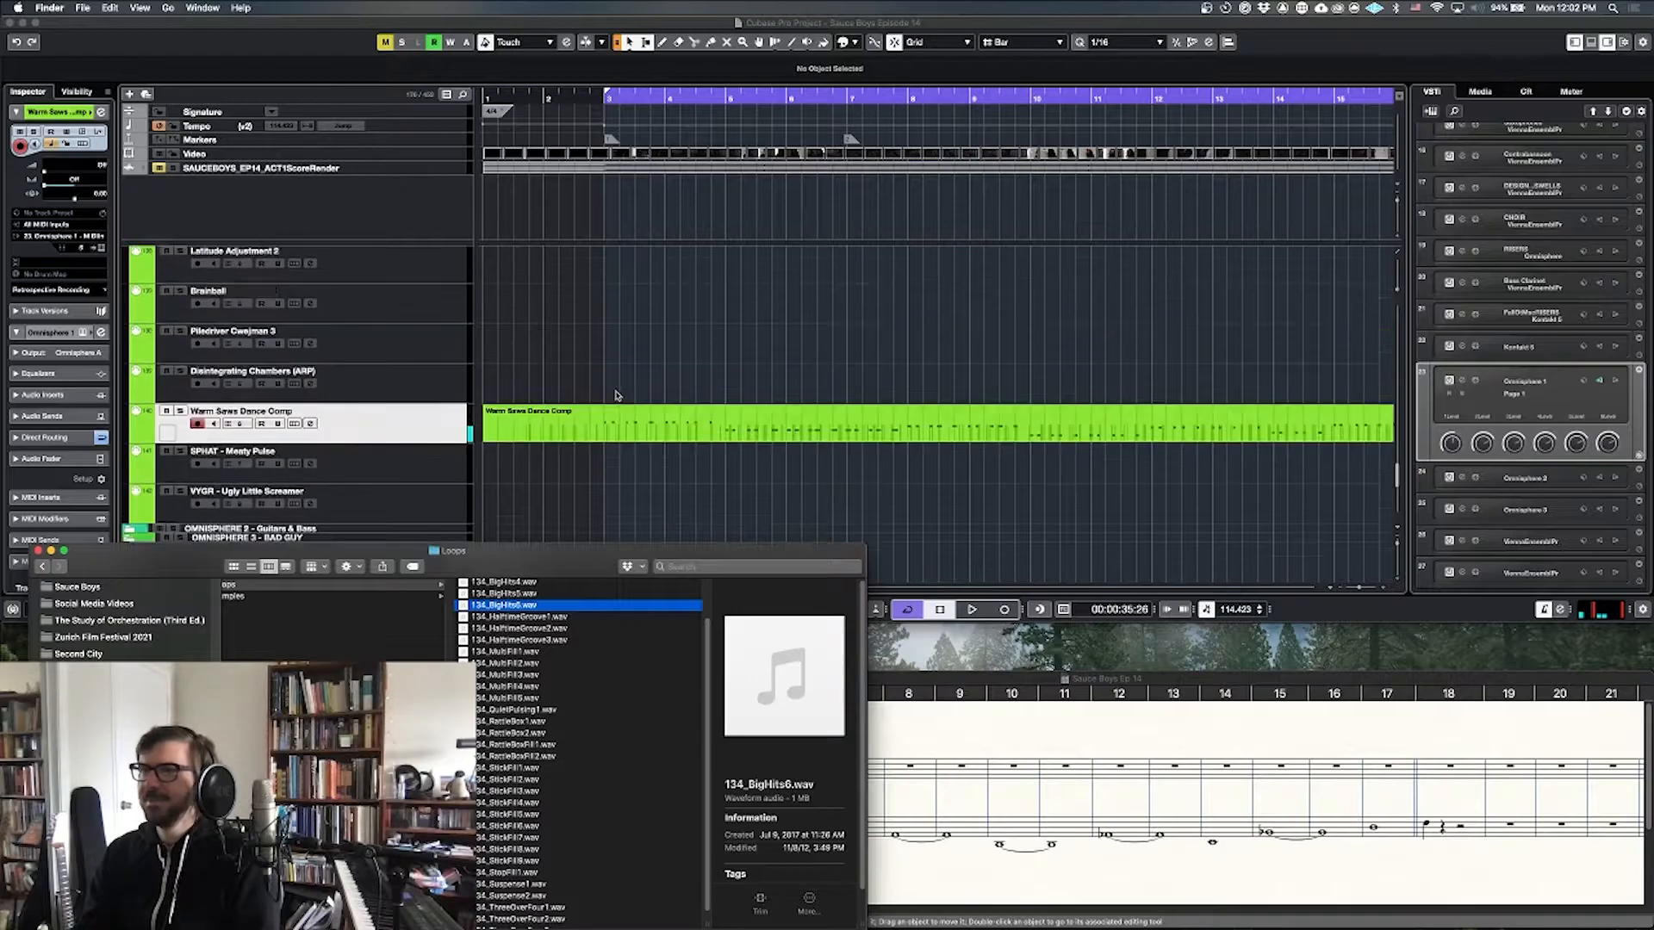
scroll(614, 395, up, 3)
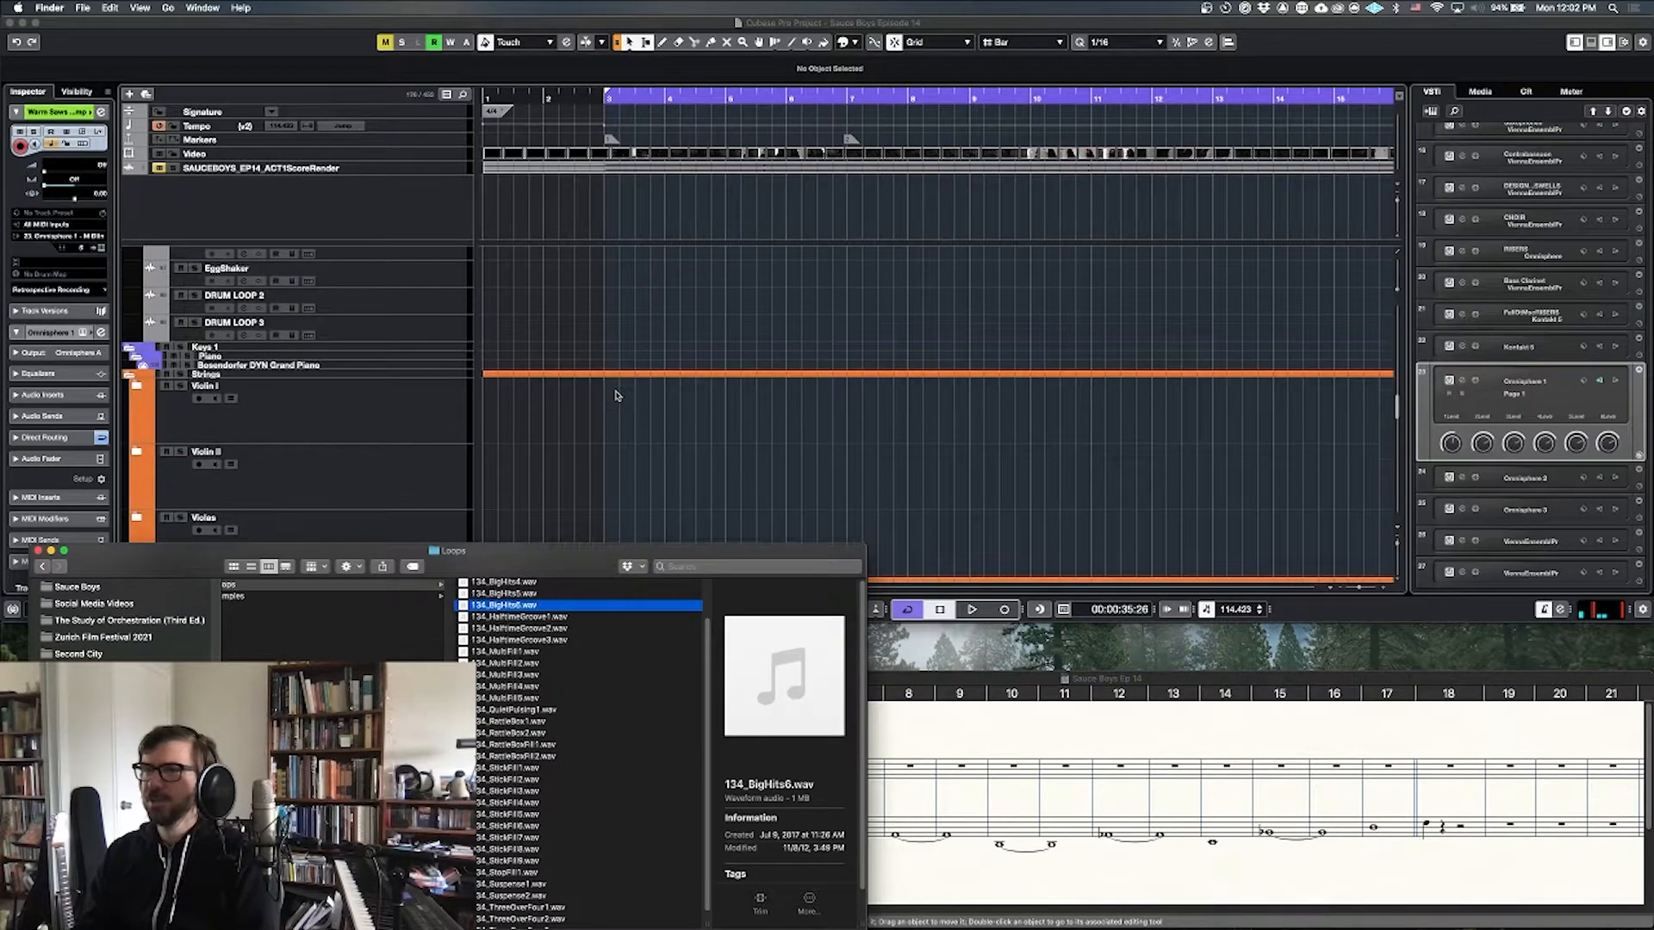
drag(564, 440, 610, 396)
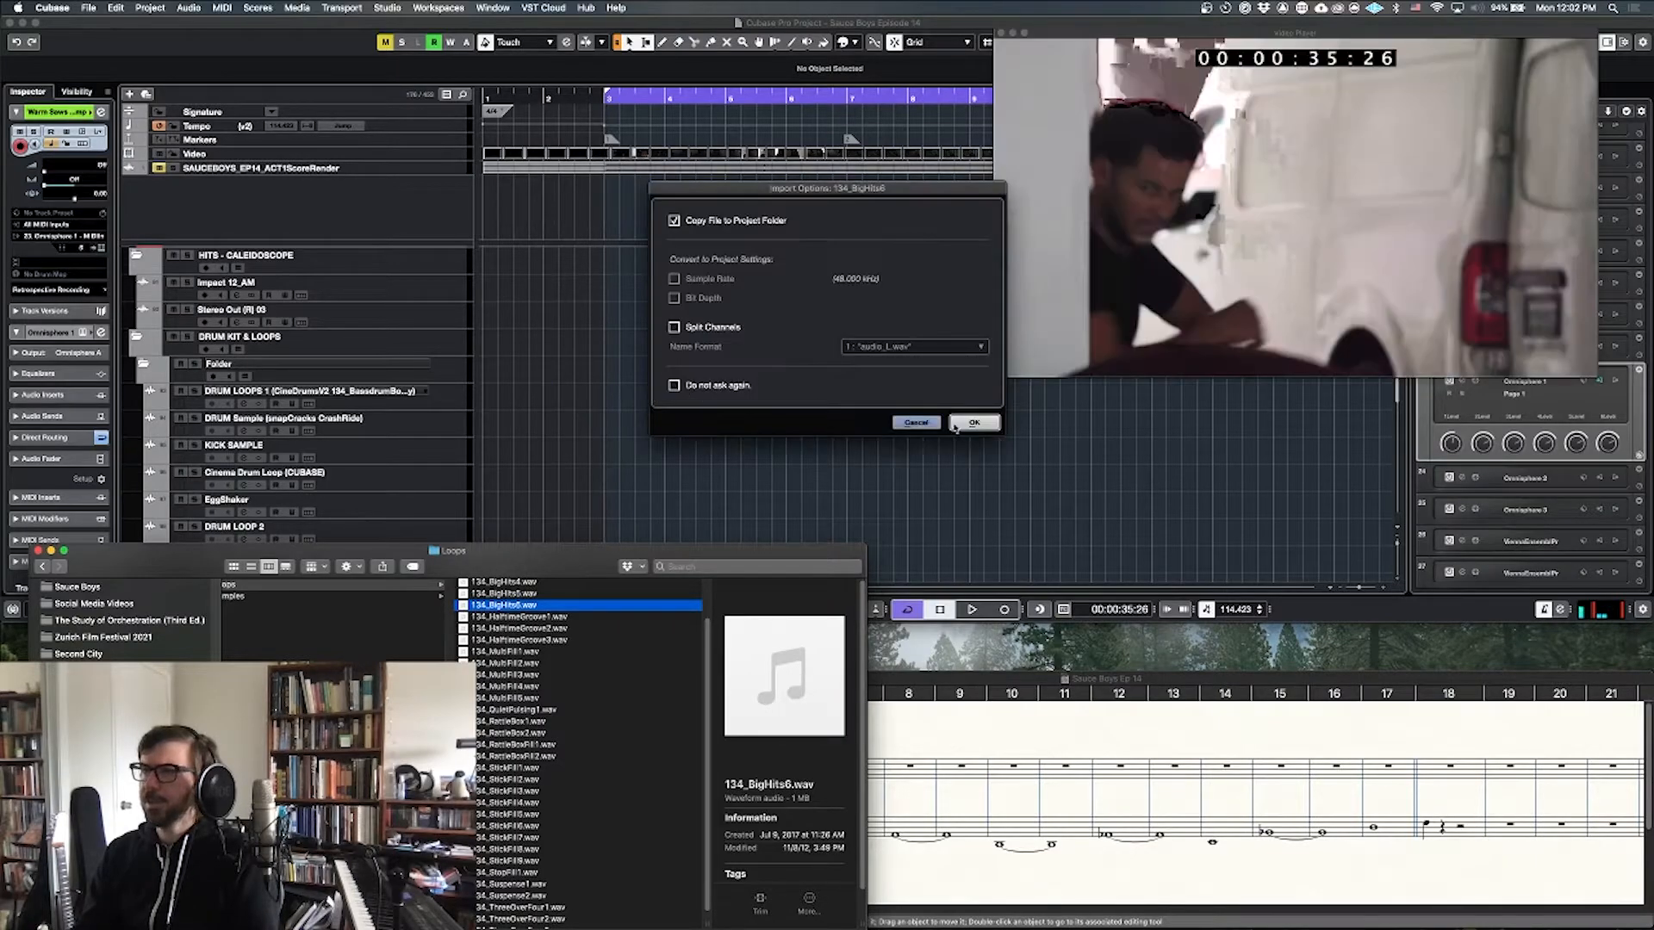
click(973, 422)
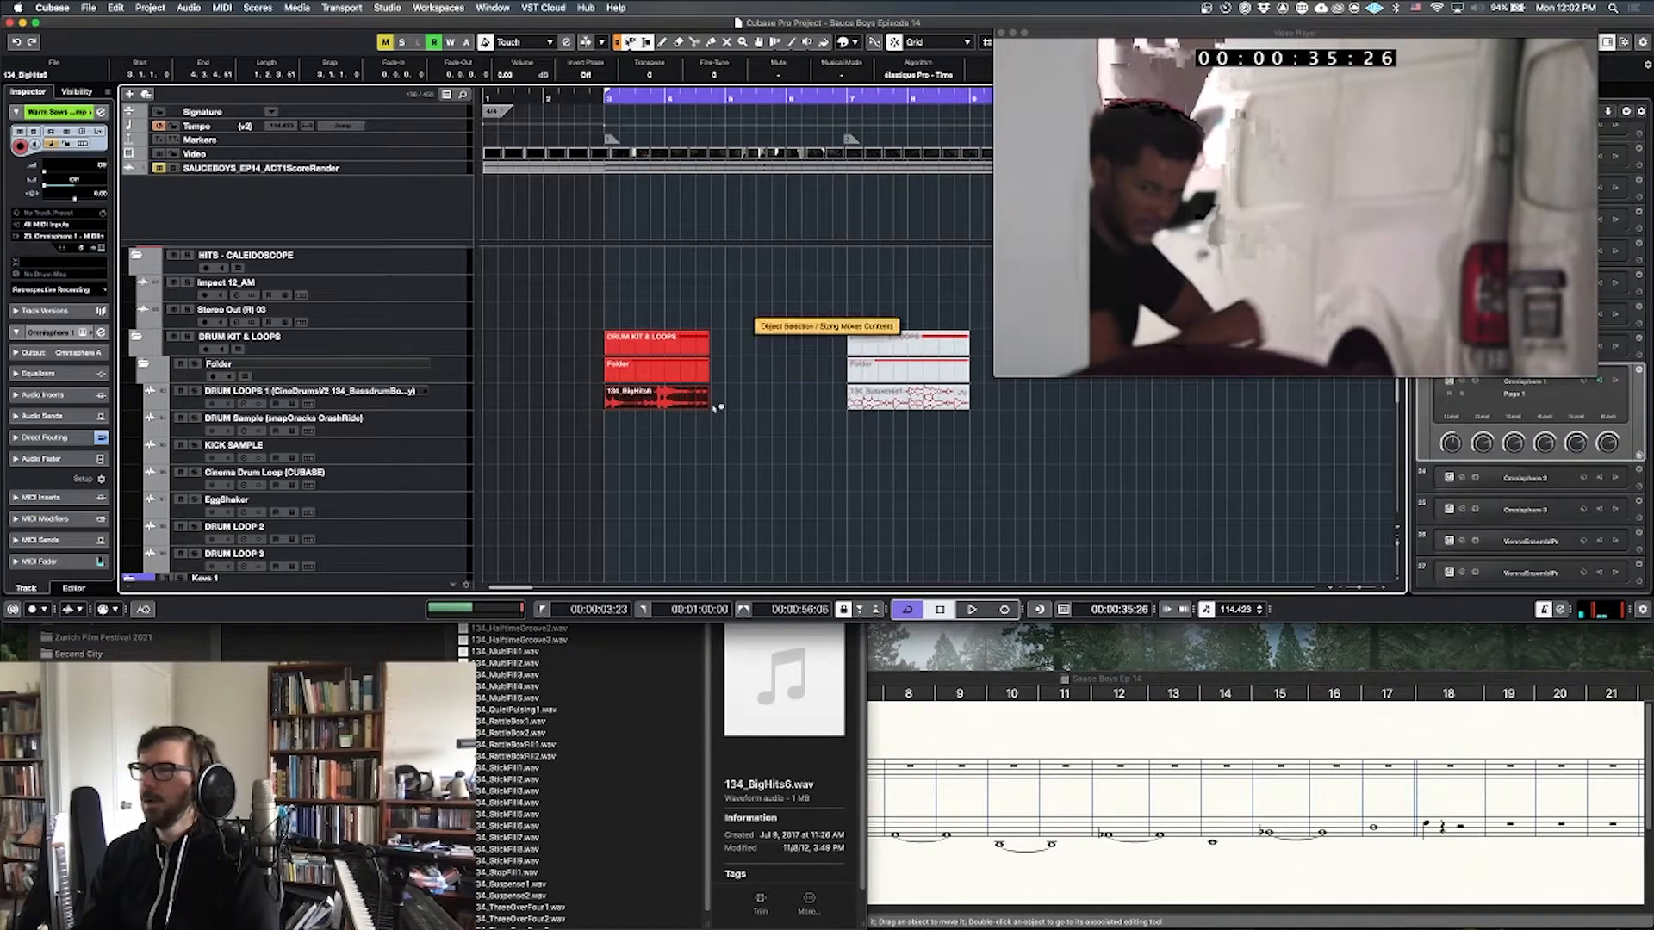
drag(707, 408, 726, 406)
key(1)
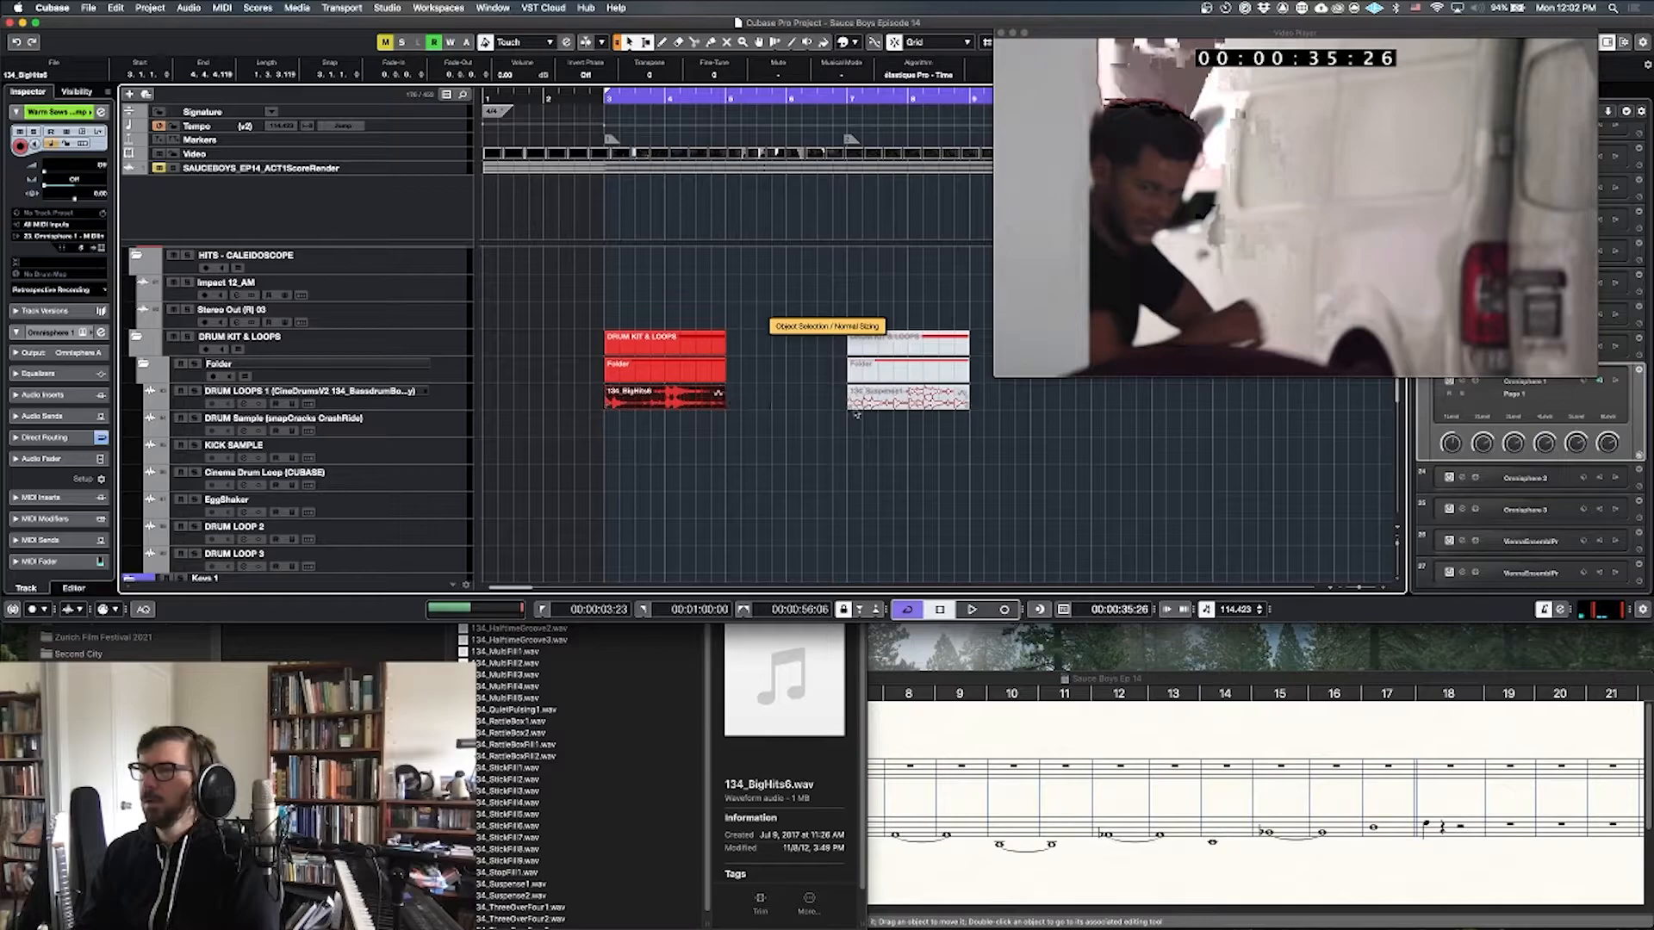
Step: Move the muted 134_Suspense event on the DRUM LOOPS 1 track from bar 7 to bar 18
scroll(856, 414, right, 2)
key(g)
key(g)
key(g)
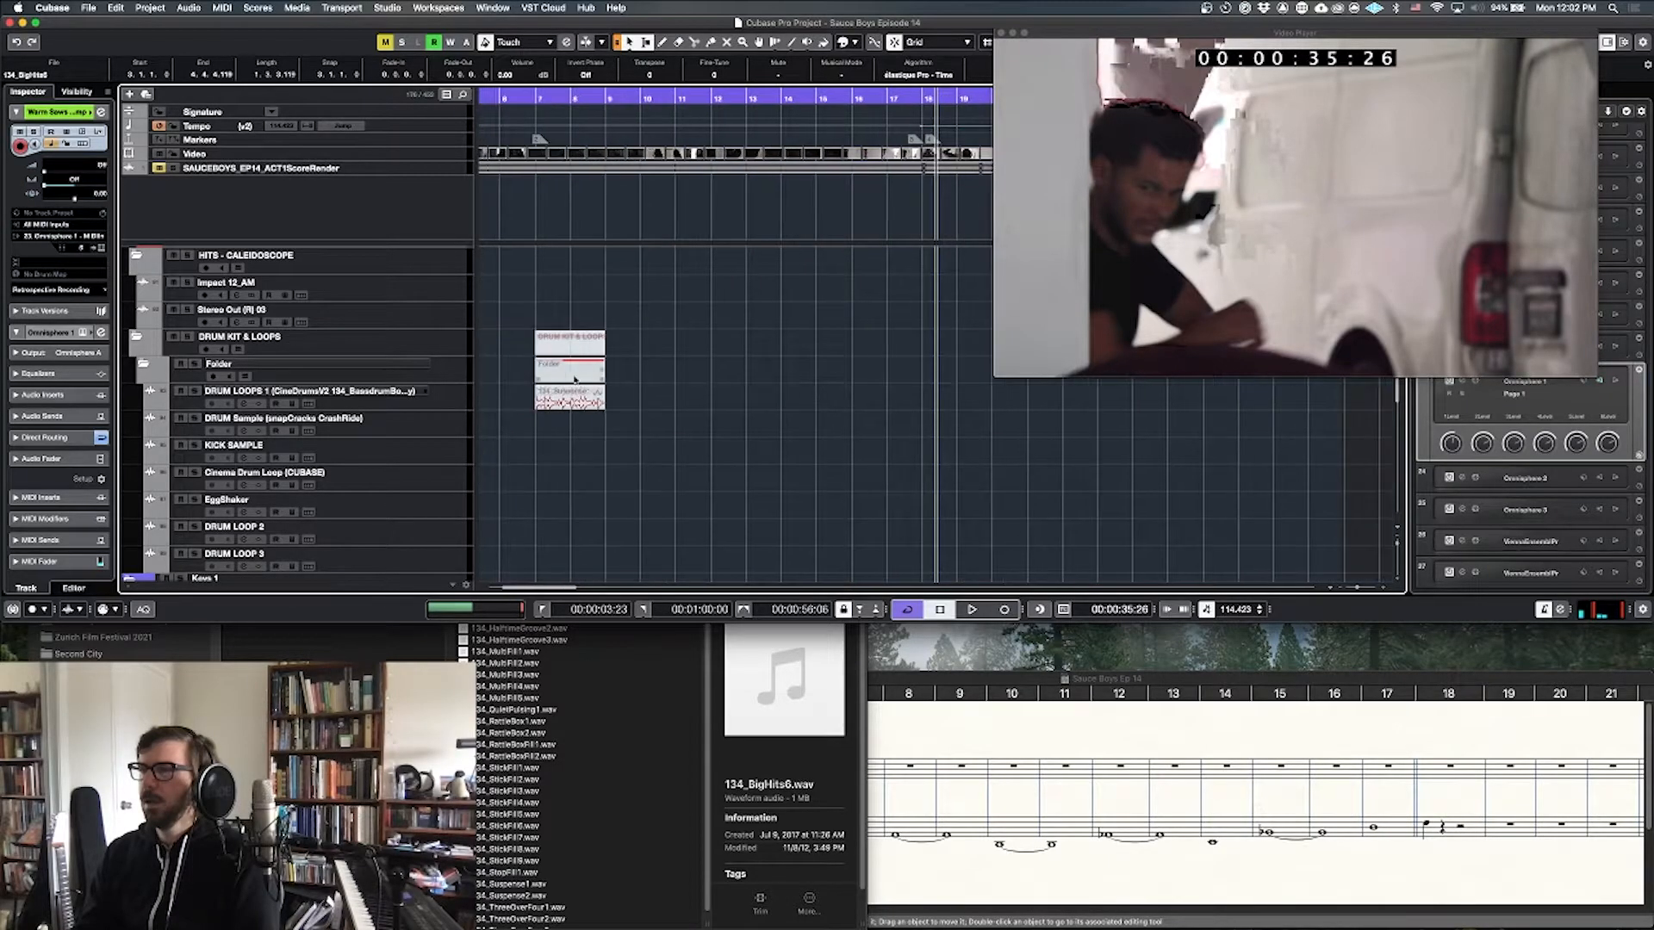
key(2)
drag(551, 393, 691, 392)
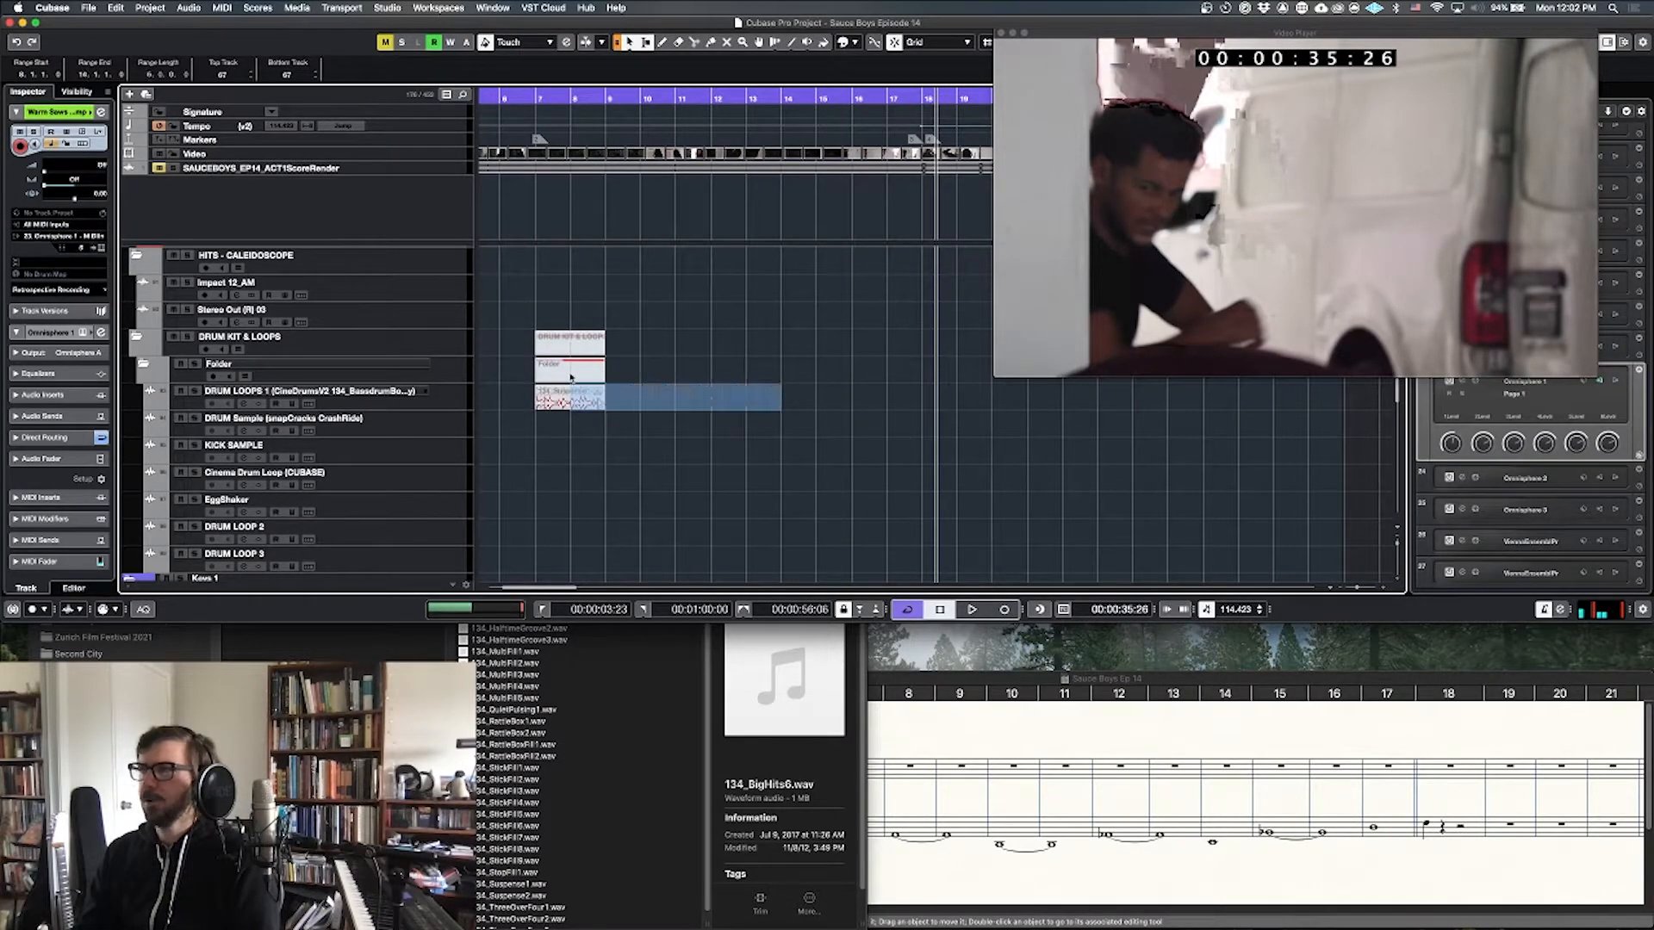
key(1)
drag(545, 402, 943, 399)
click(775, 356)
Step: Repeat the two-bar 134_BigHits6 event four more times up to bar 13 and start playback
scroll(775, 357, left, 5)
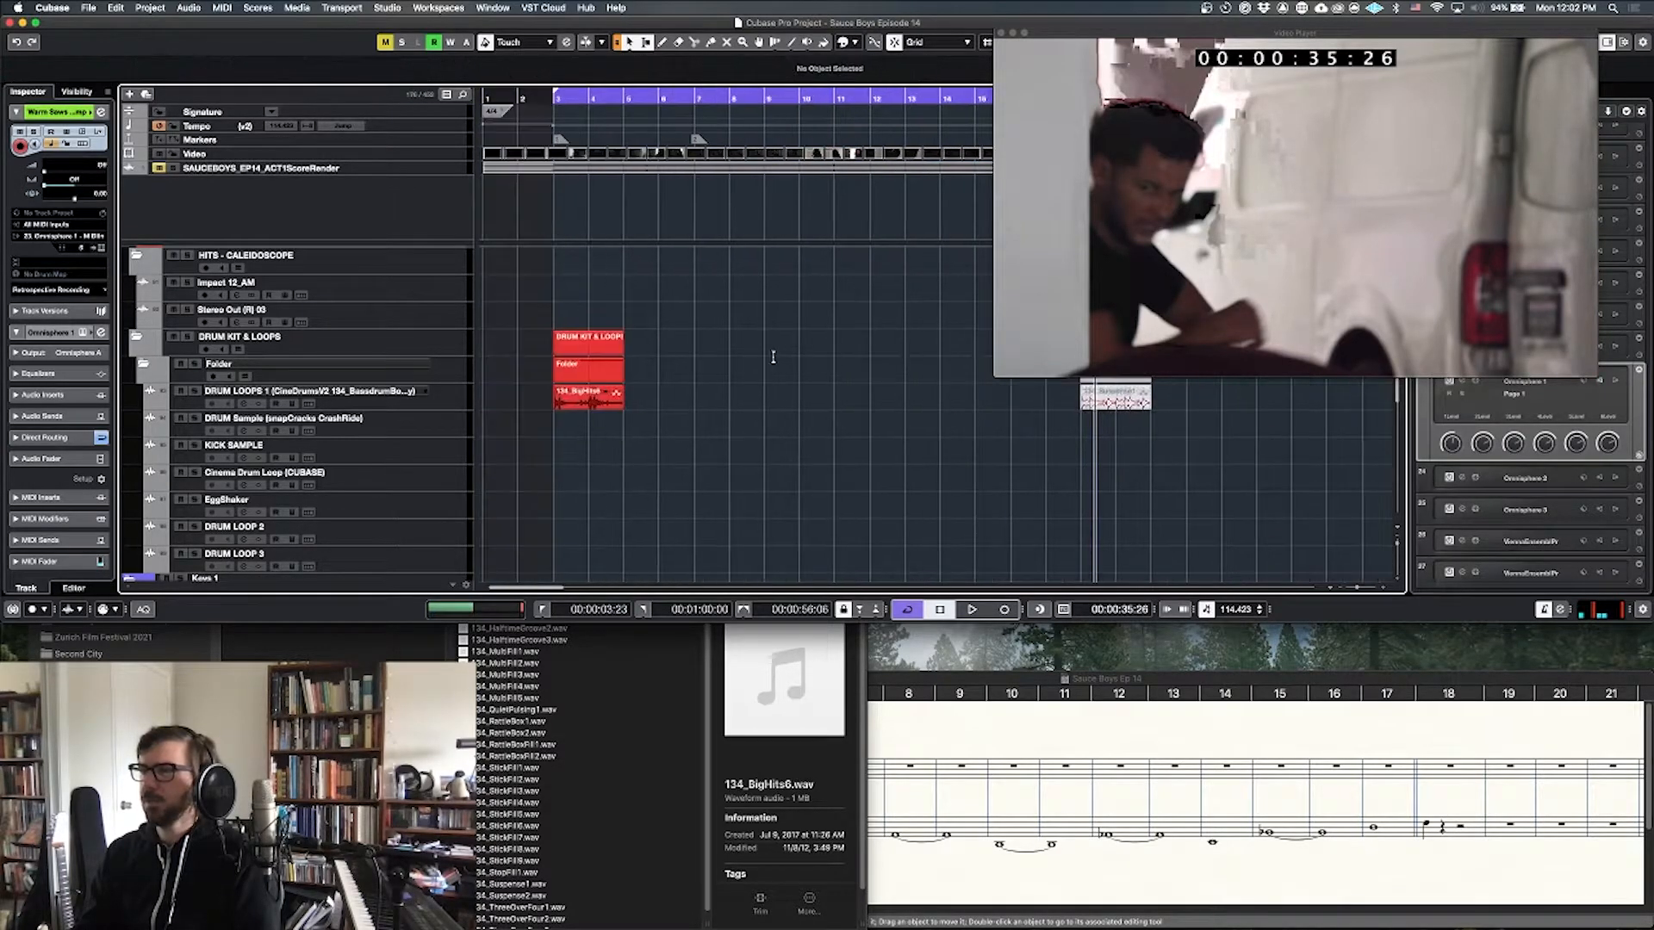
drag(619, 400, 904, 401)
key(space)
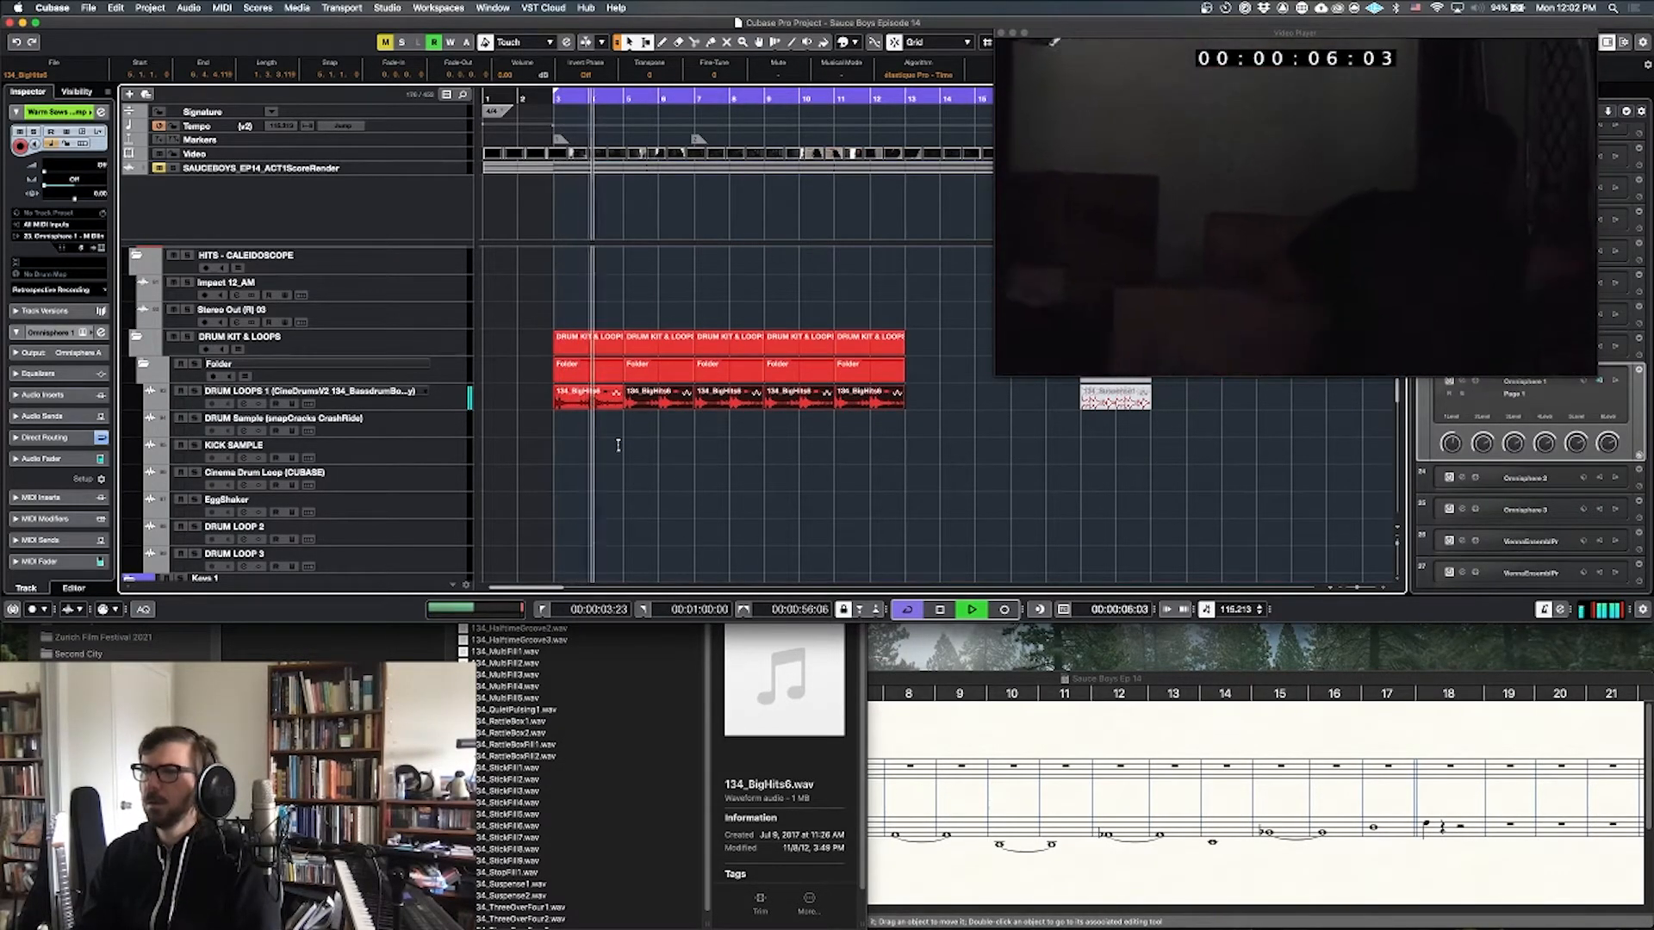
Step: Select the DRUM LOOPS 1 track, stop playback and switch off its StereoDelay insert
click(397, 406)
key(space)
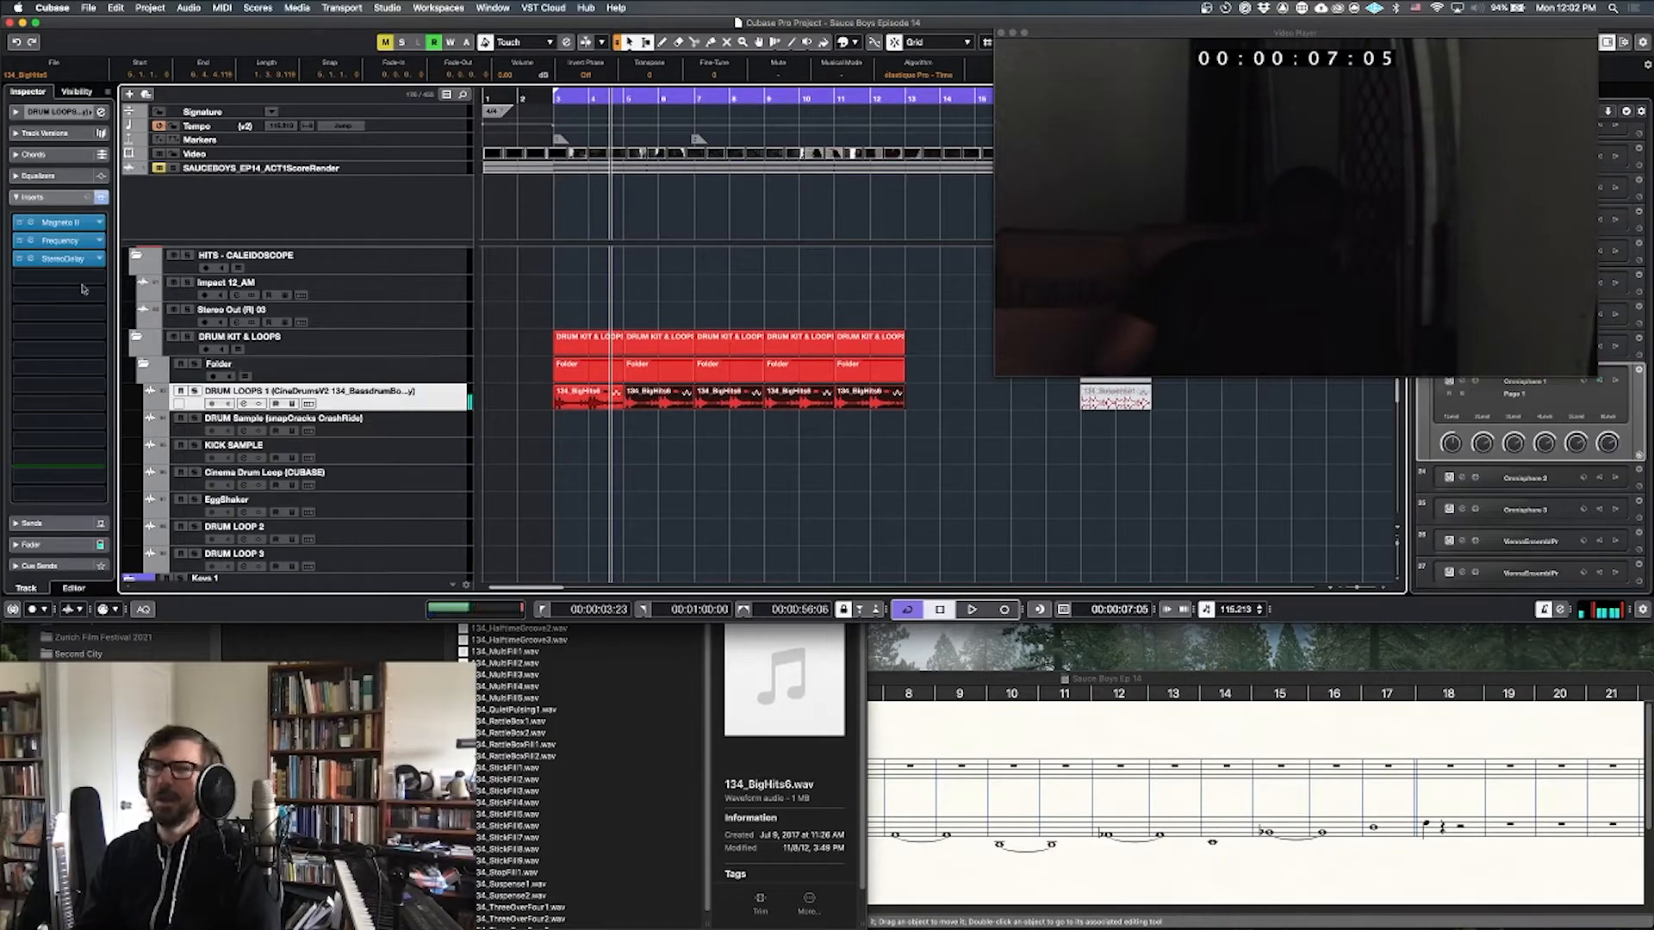
click(19, 259)
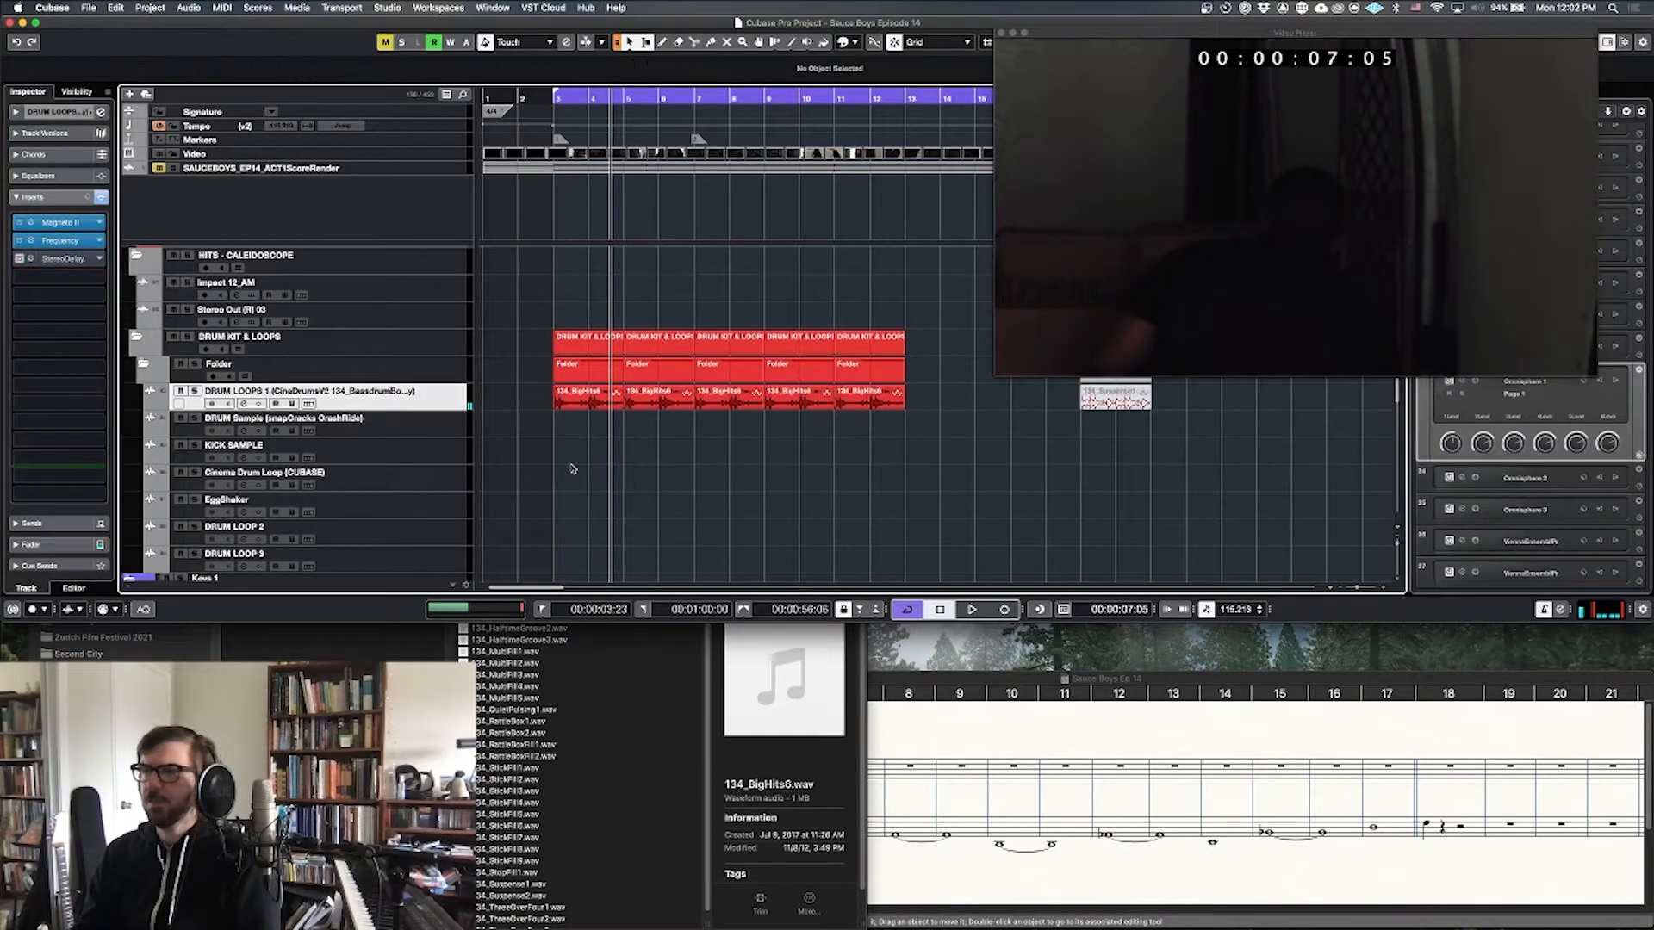
Step: Resume playback, lower the DRUM LOOPS 1 track's volume and listen to the repeated loop against the video
key(space)
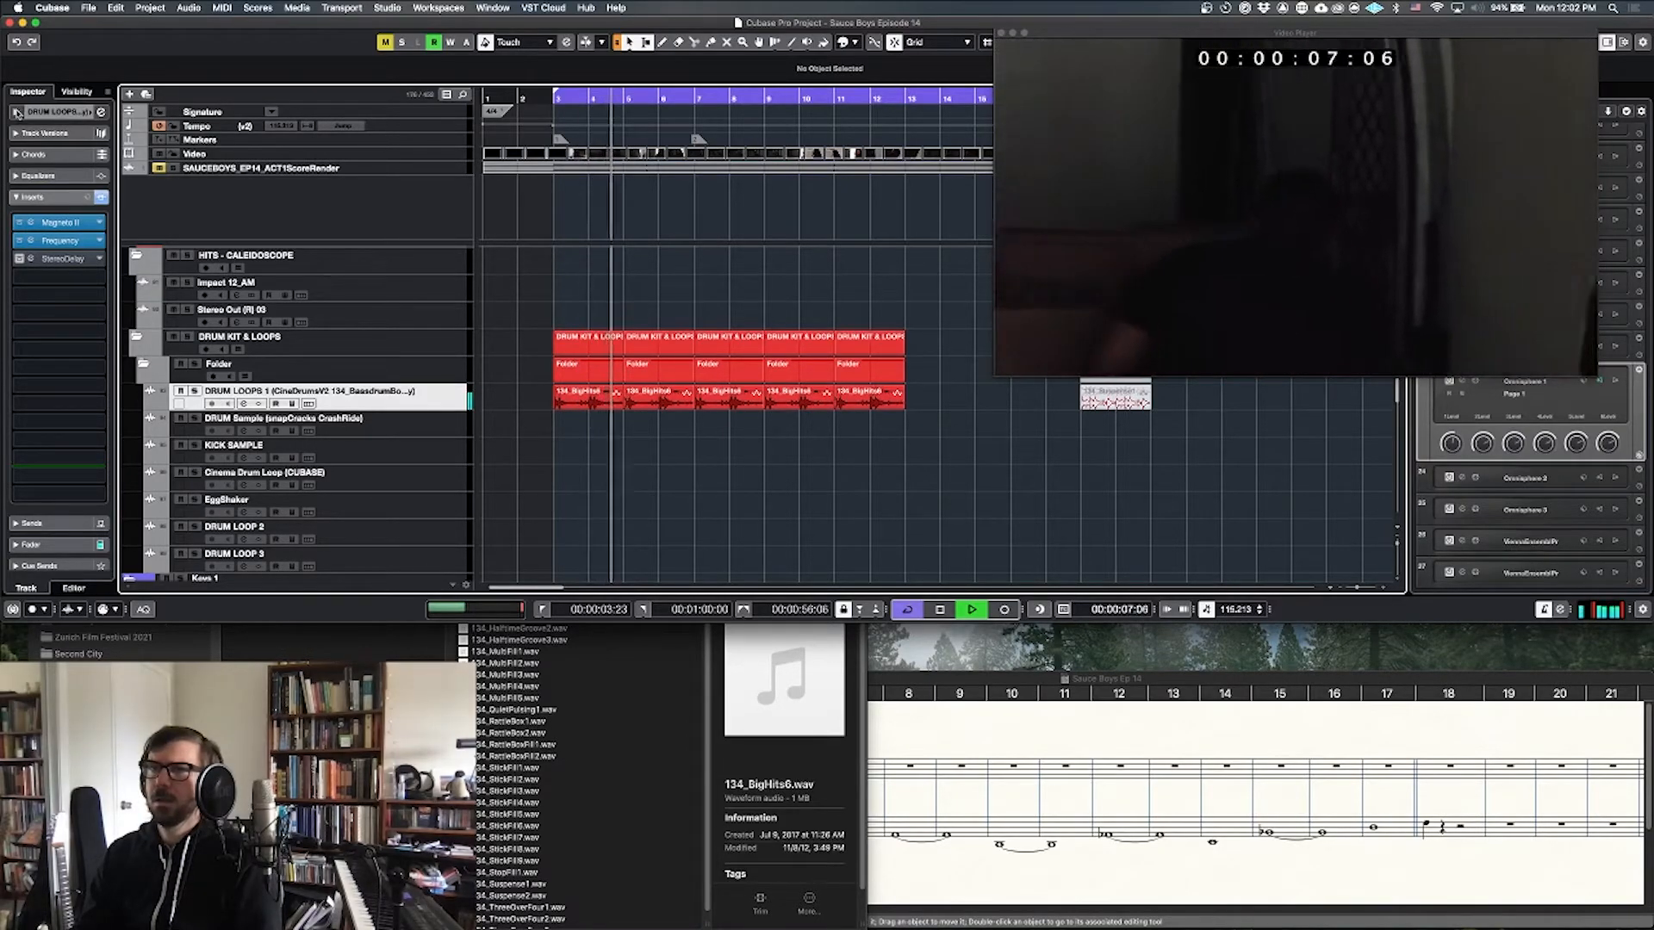
click(31, 113)
drag(92, 172, 75, 176)
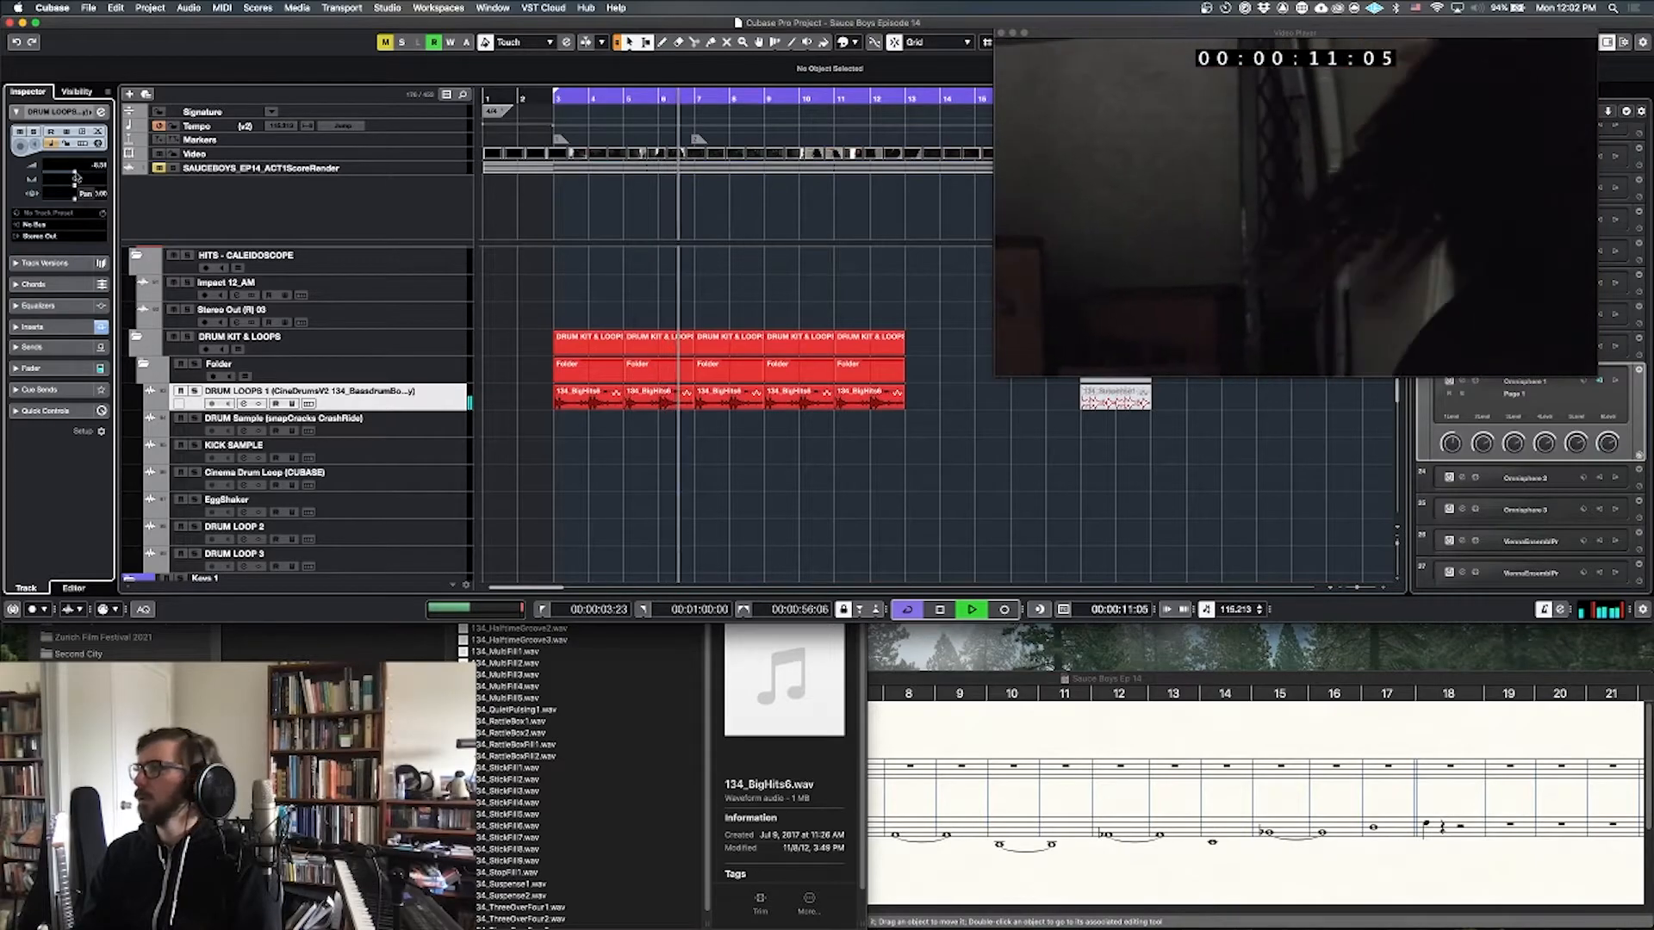
click(668, 446)
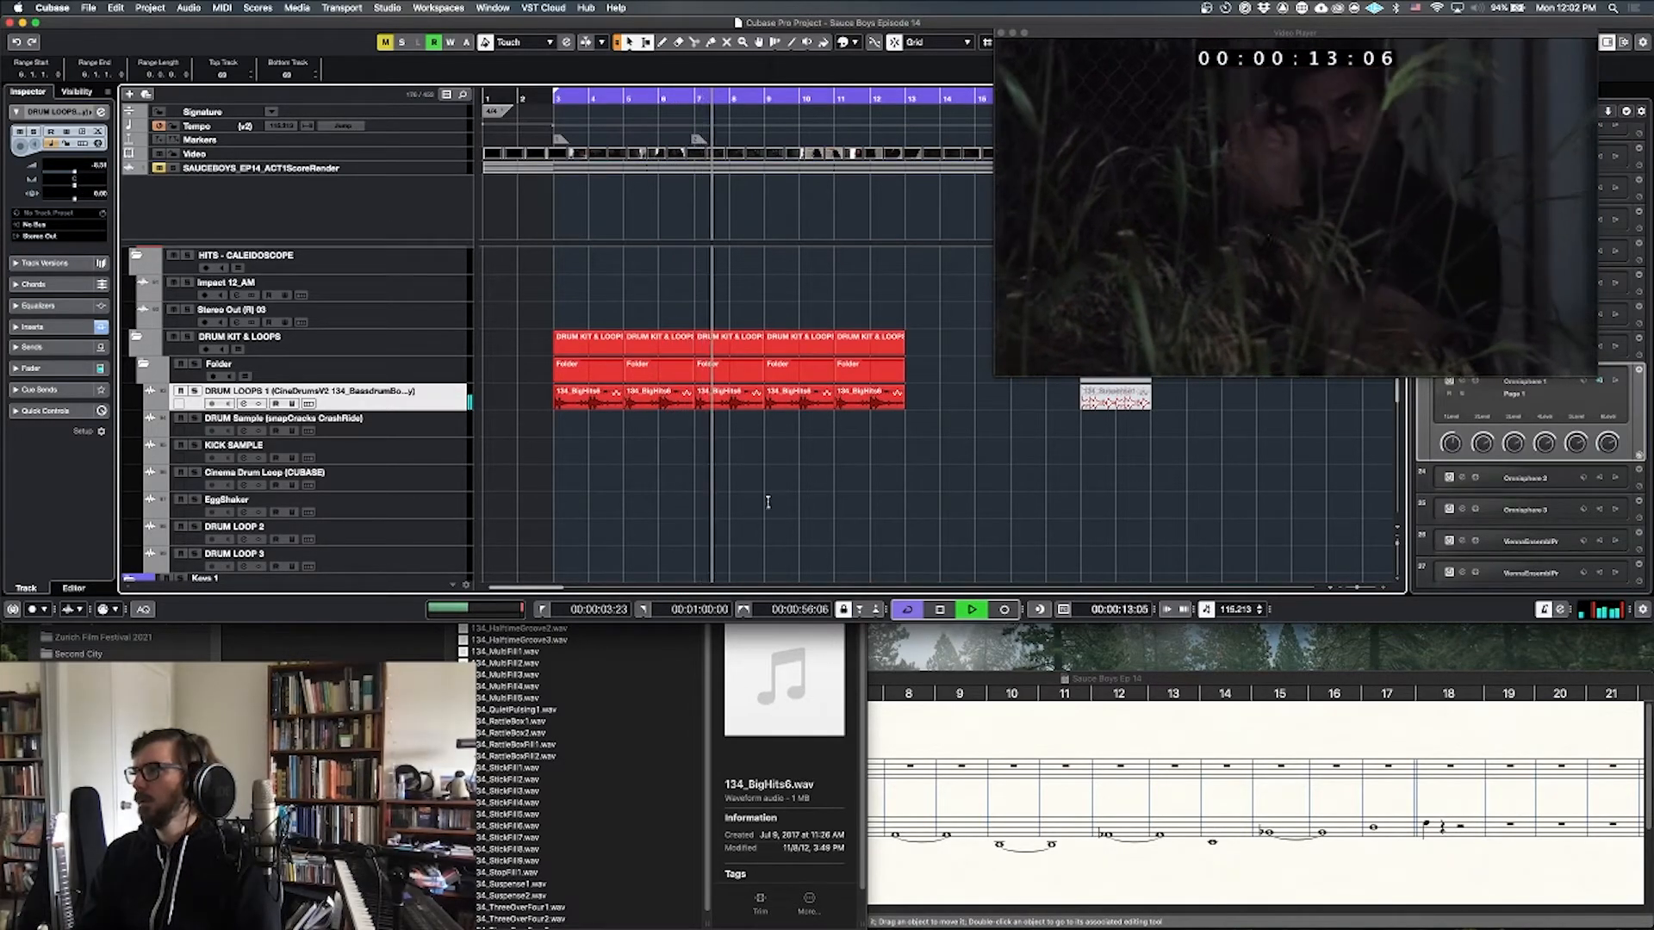
scroll(767, 504, down, 2)
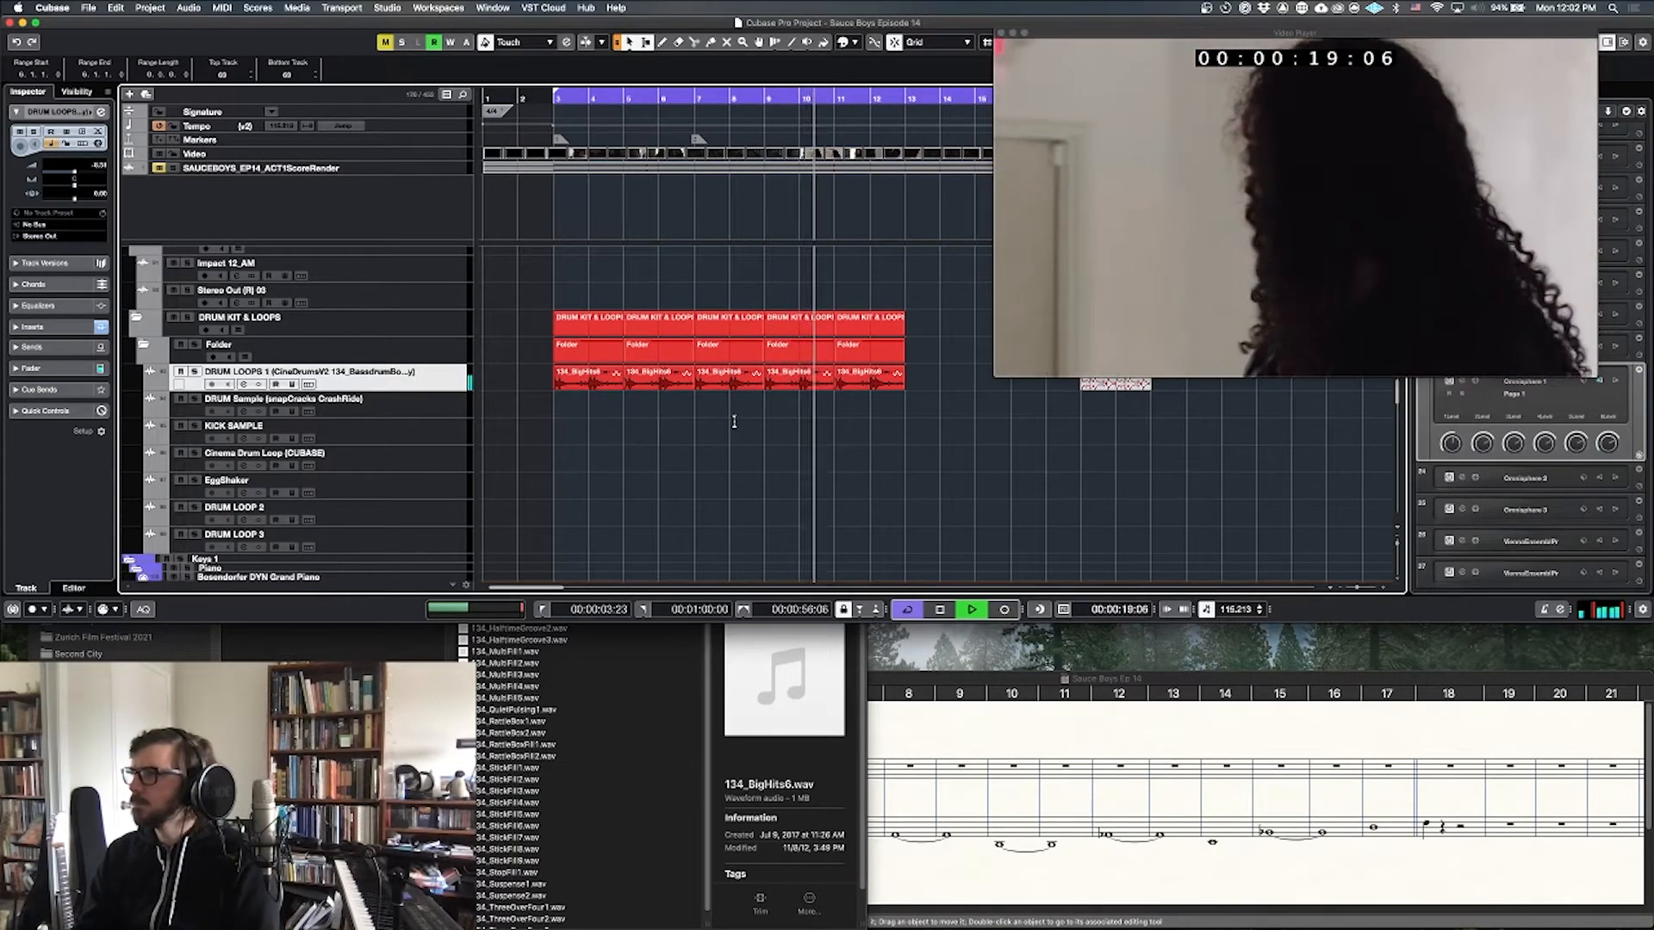
Step: Repeat the two-bar 134_BigHits6 event three more times on the DRUM LOOPS 1 track, from bar 13 up to bar 19
scroll(737, 421, right, 2)
scroll(736, 420, right, 5)
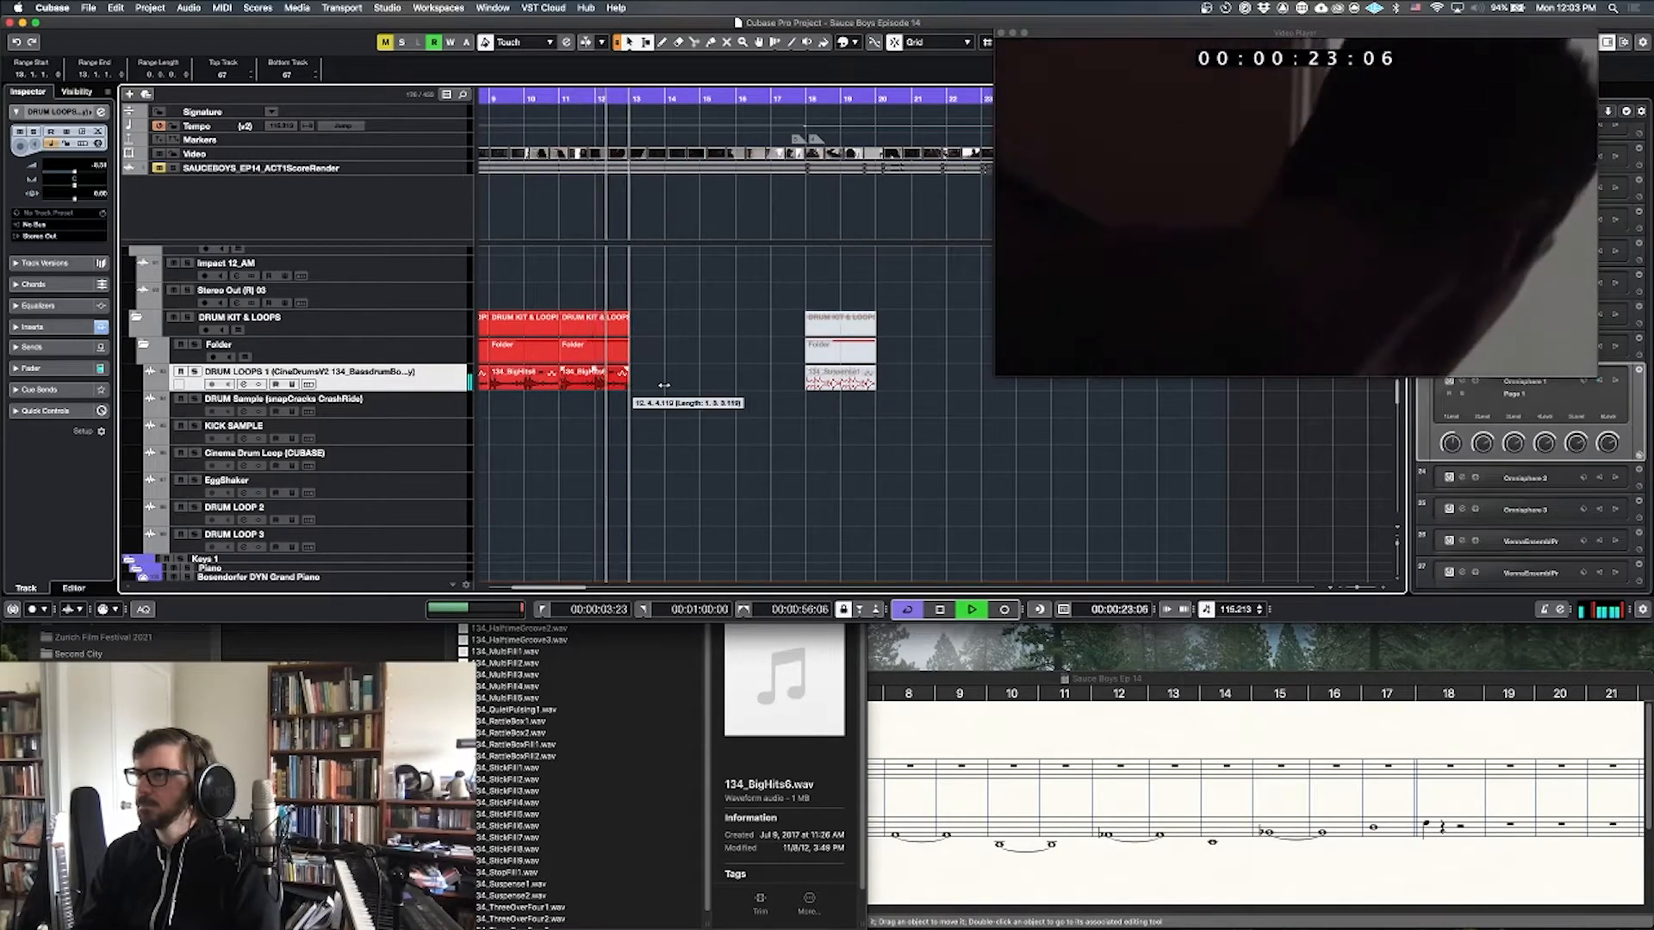
key(shift+h)
key(shift+h)
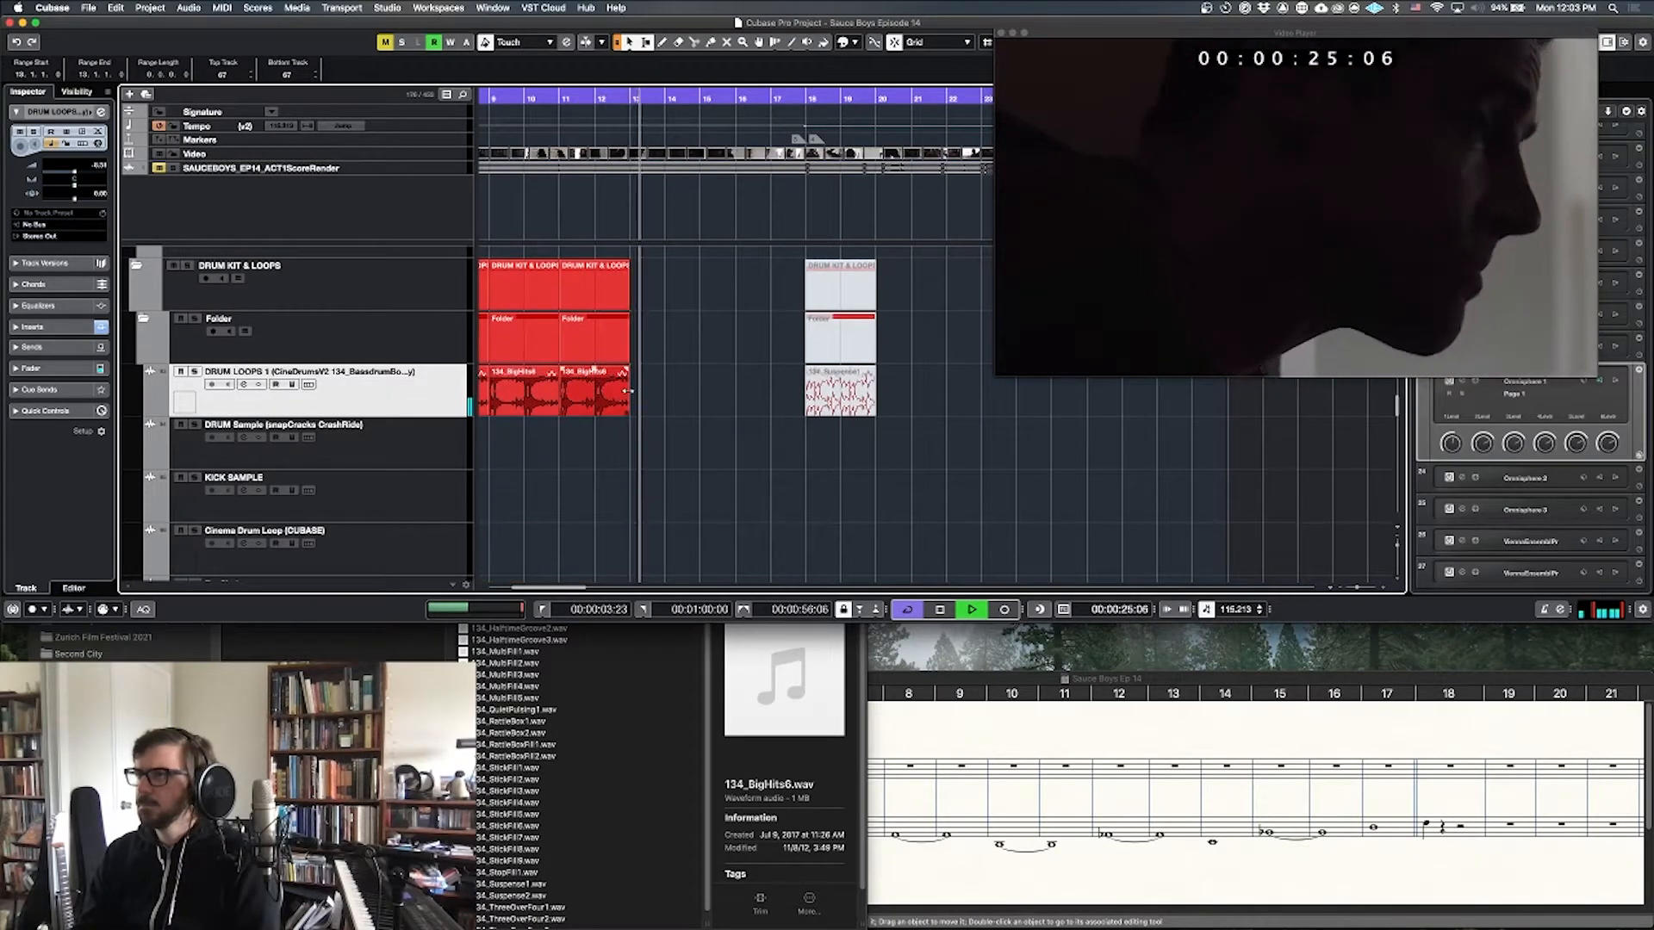
key(h)
scroll(854, 382, right, 3)
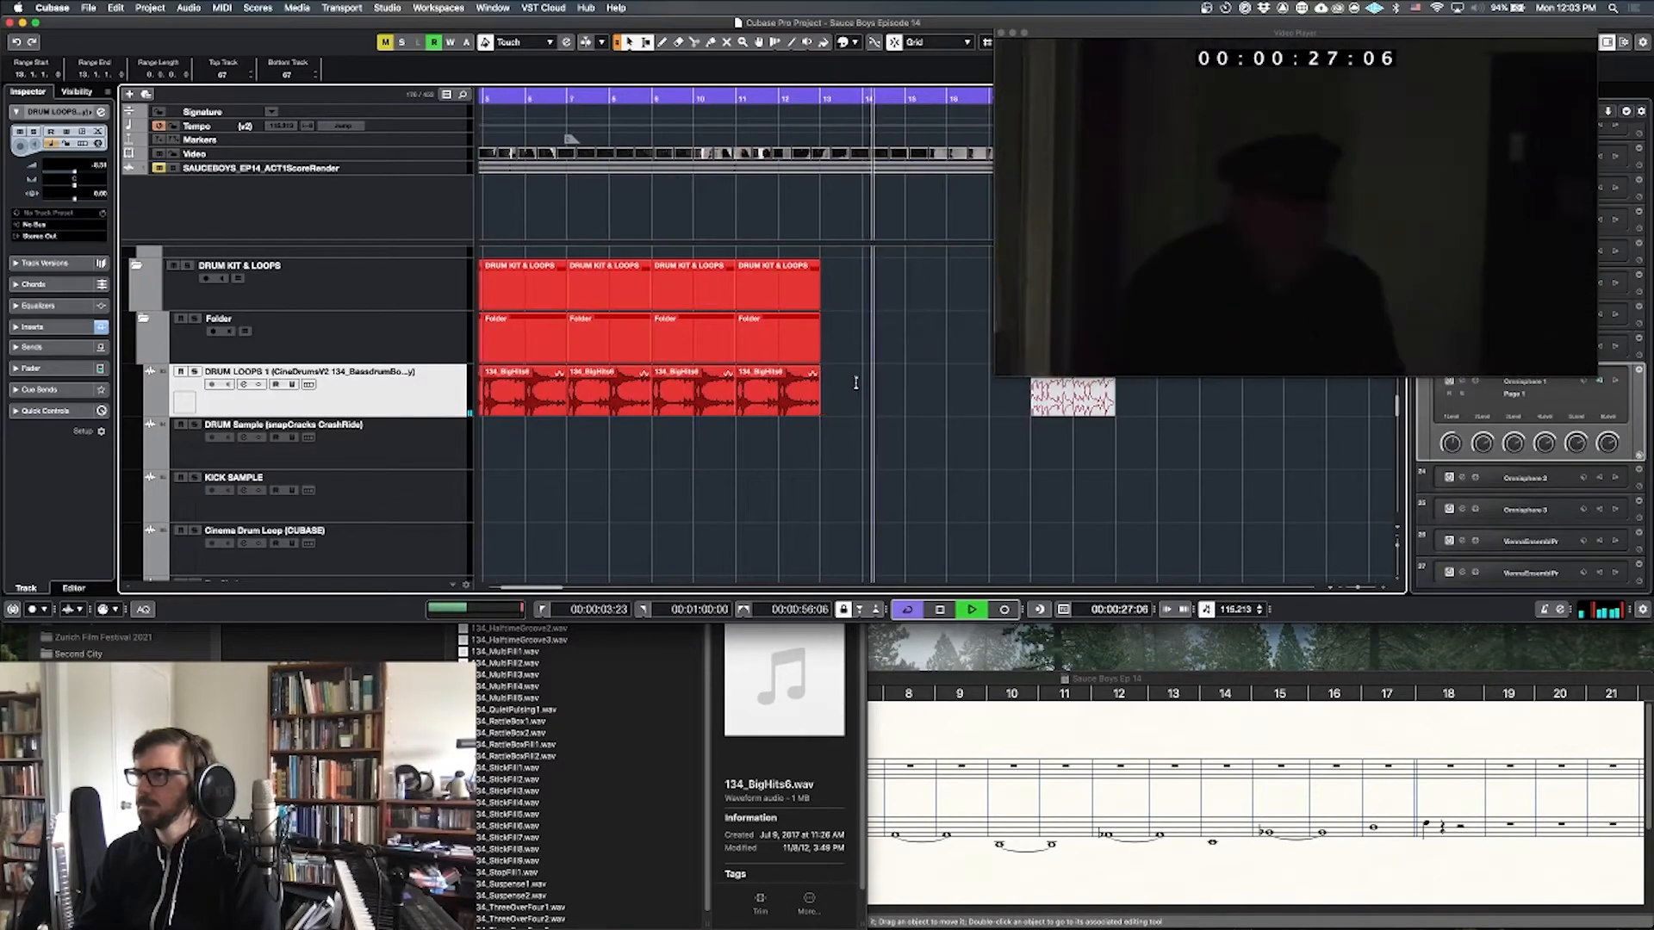
key(shift+h)
drag(817, 397, 998, 402)
scroll(996, 403, right, 6)
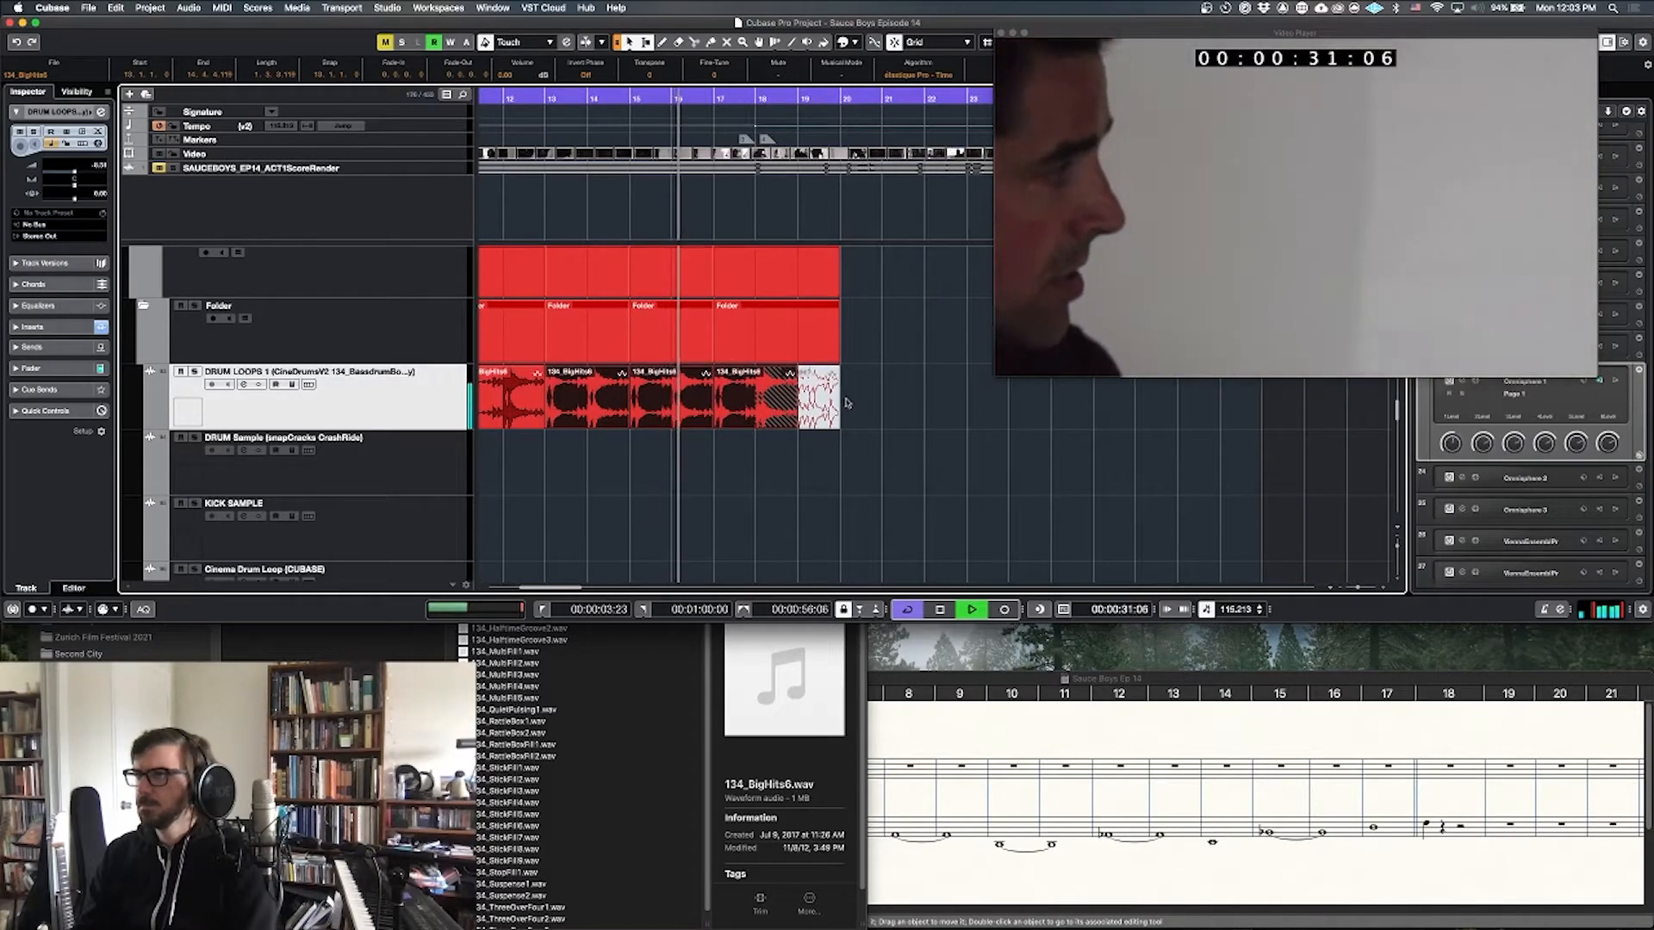
Step: Delete the 134_Suspense event, stop playback and trim the last 134_BigHits6 event to end at bar 18
click(838, 404)
key(Delete)
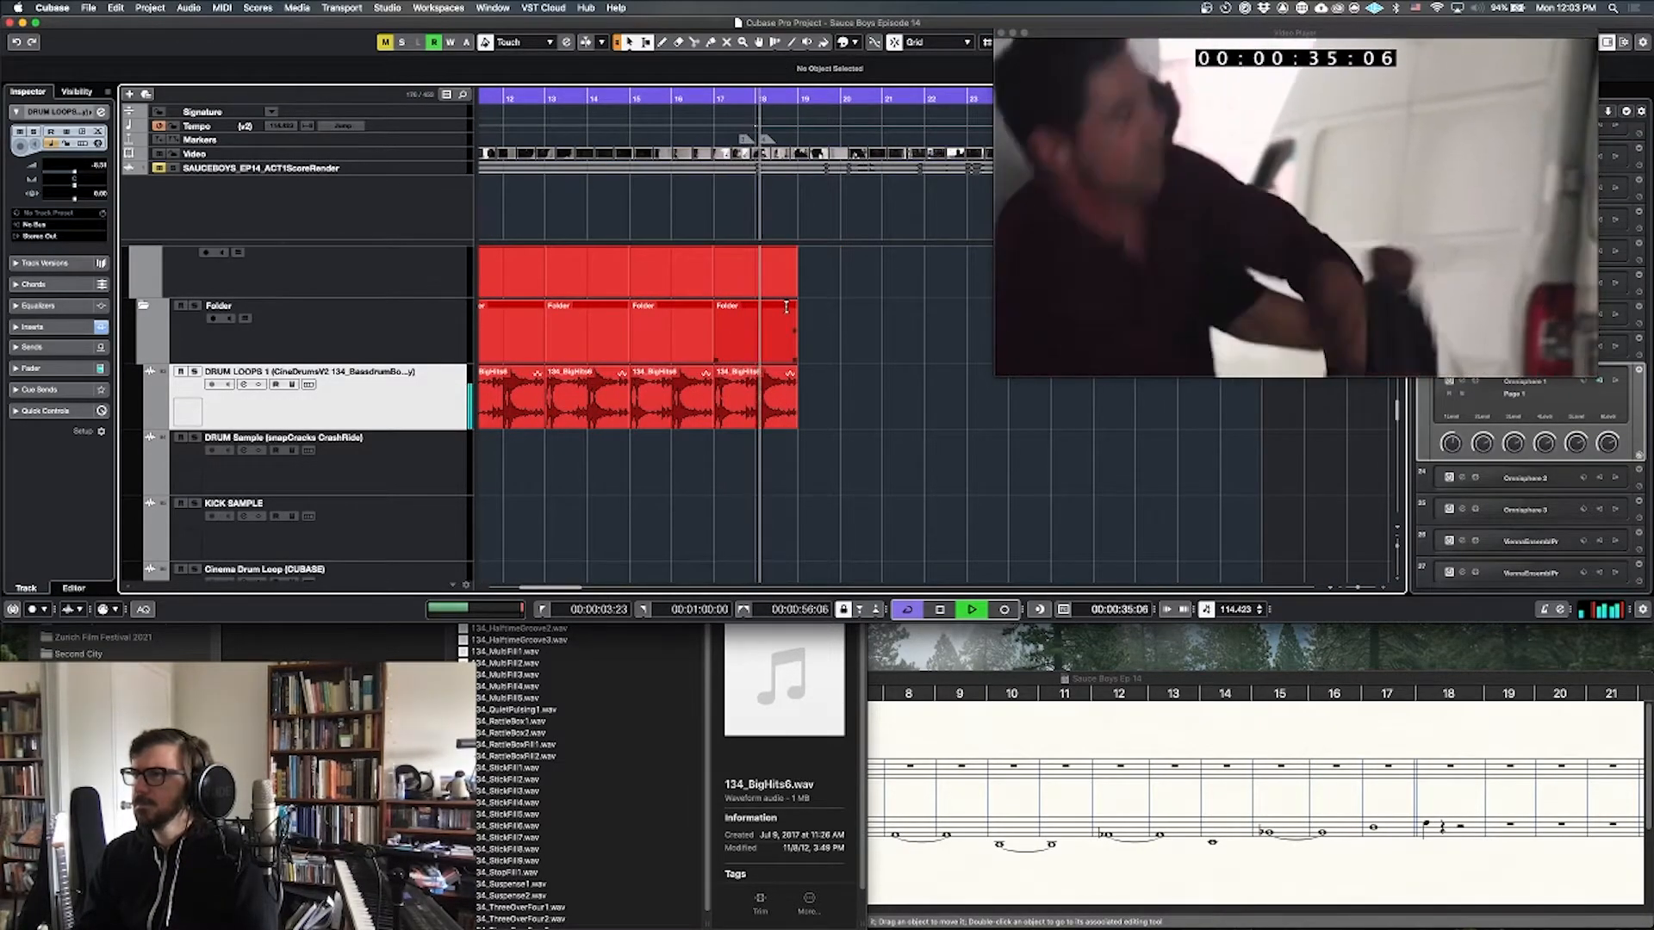
key(space)
drag(797, 410, 757, 414)
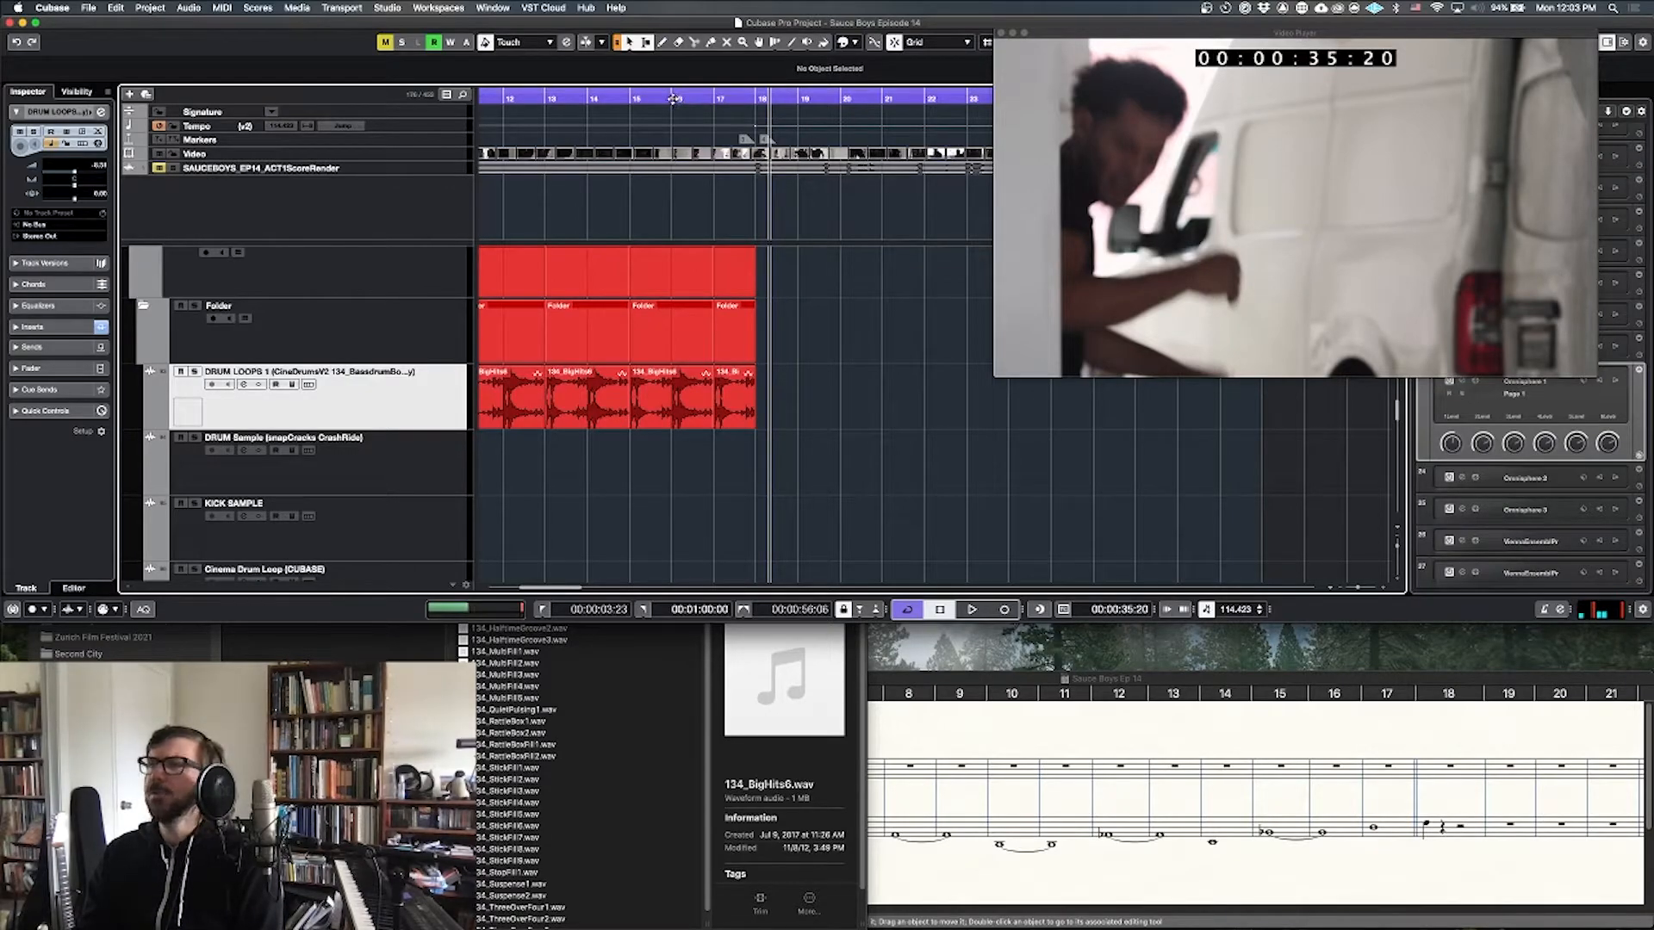
Step: Play the ending of the drum loops against the video twice, starting from about bar 16
click(672, 98)
key(space)
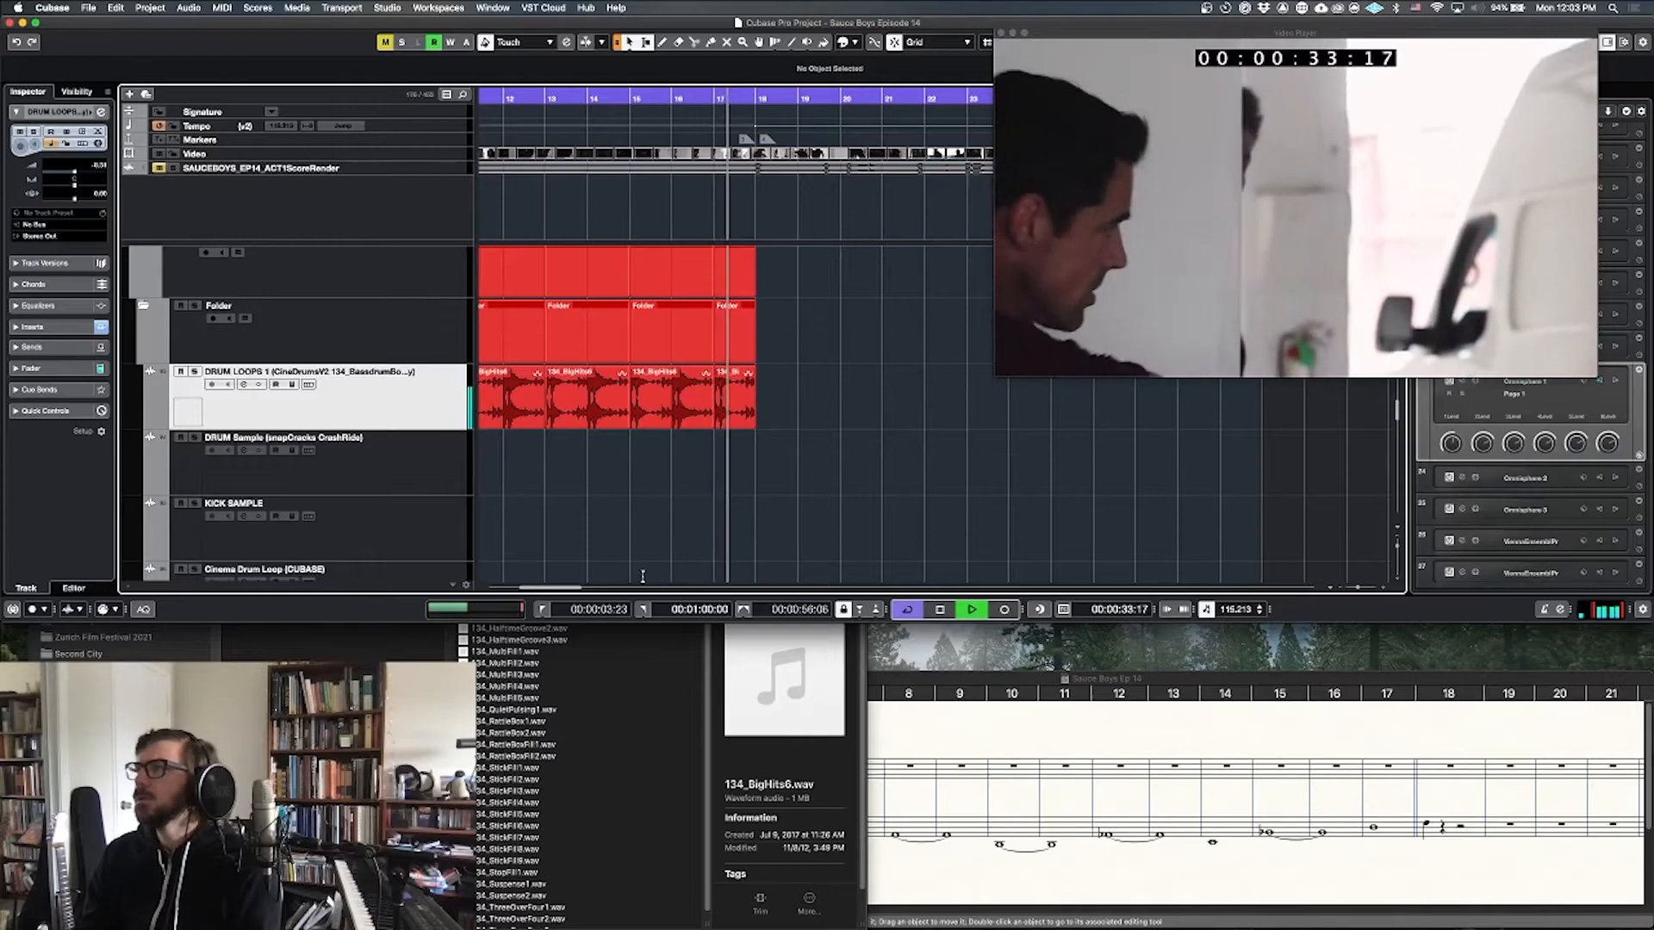
key(space)
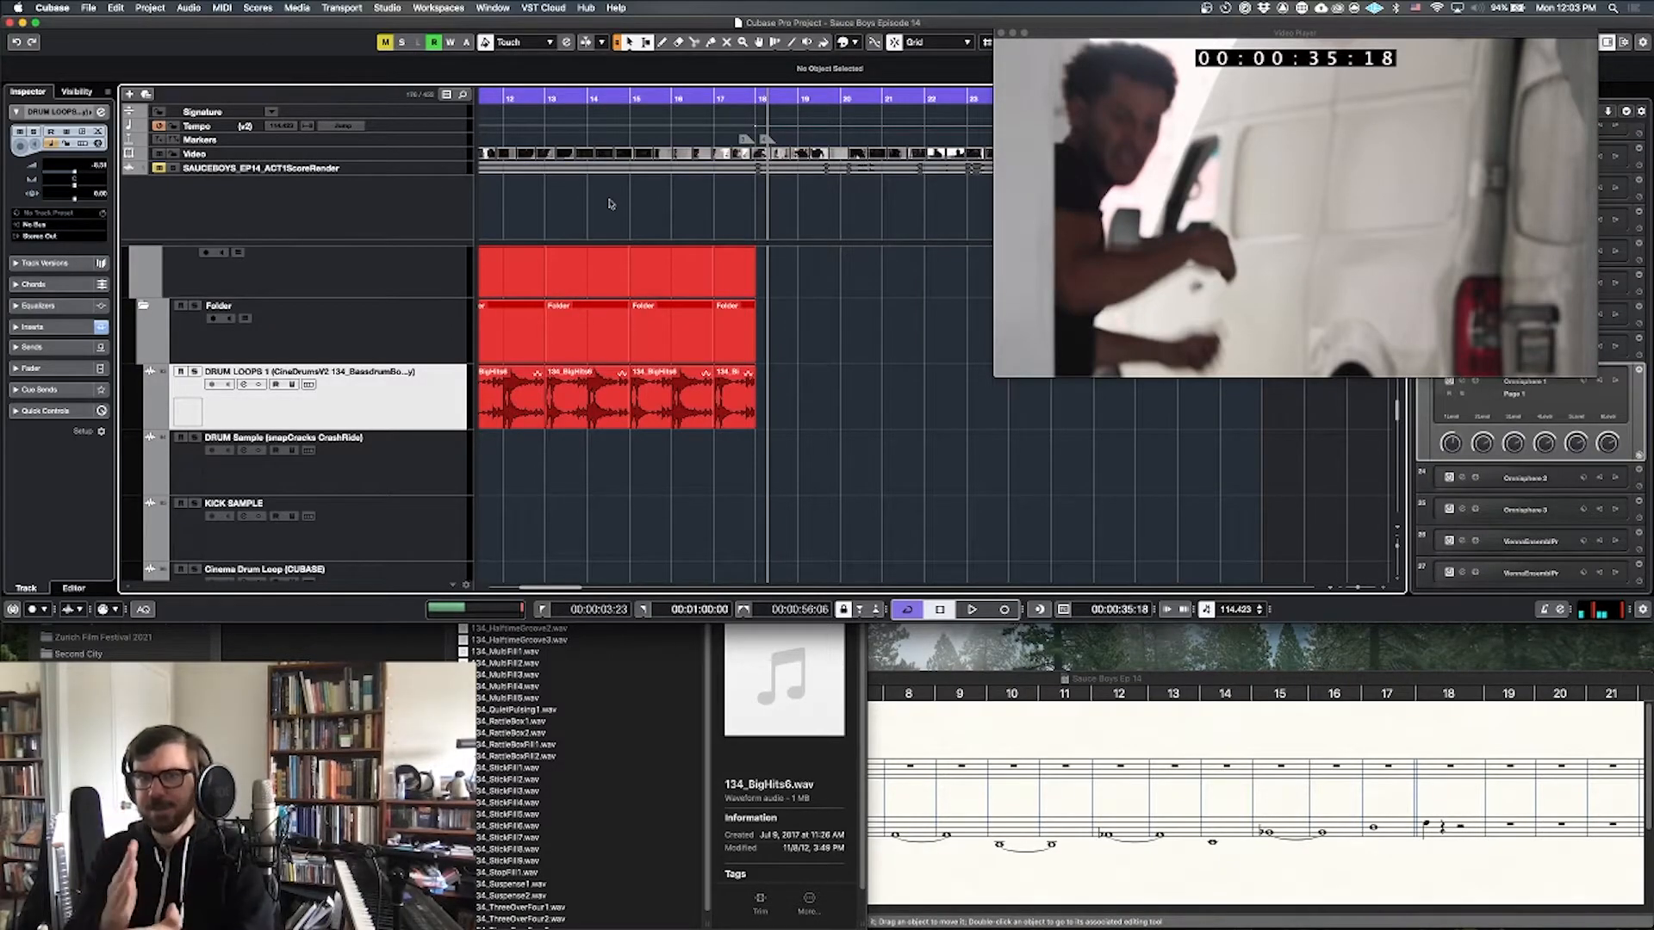
click(665, 97)
key(space)
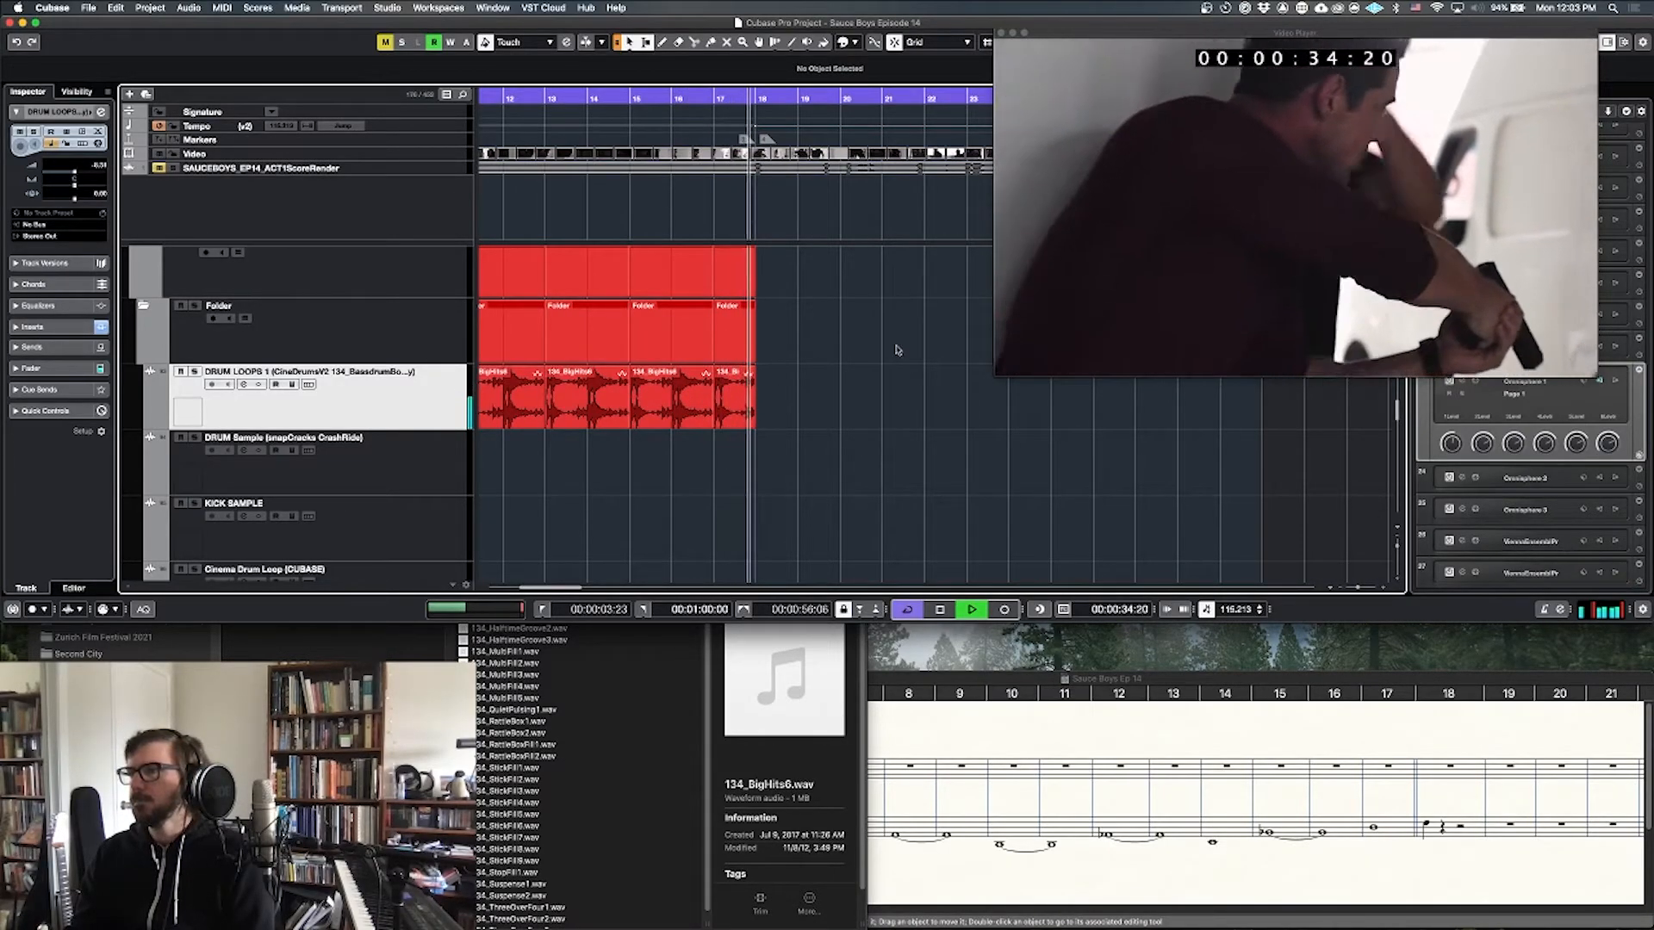
key(space)
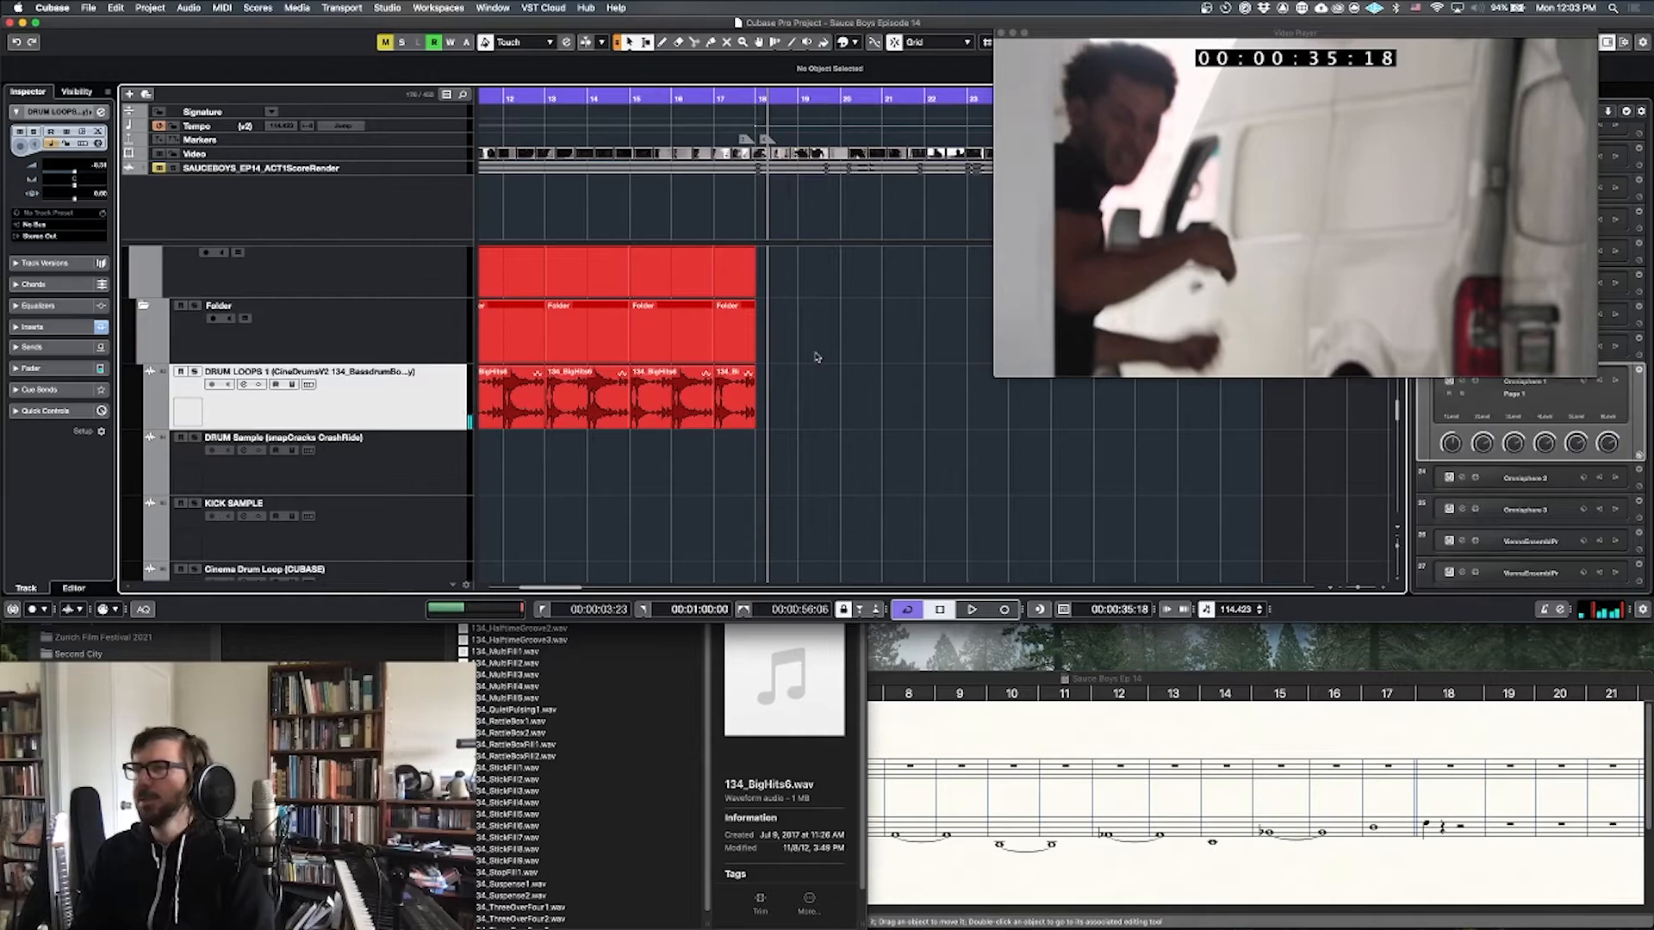
Step: Play the repeated drum loops against the video from the cycle start at bar 3, and stop playback
key(1)
key(space)
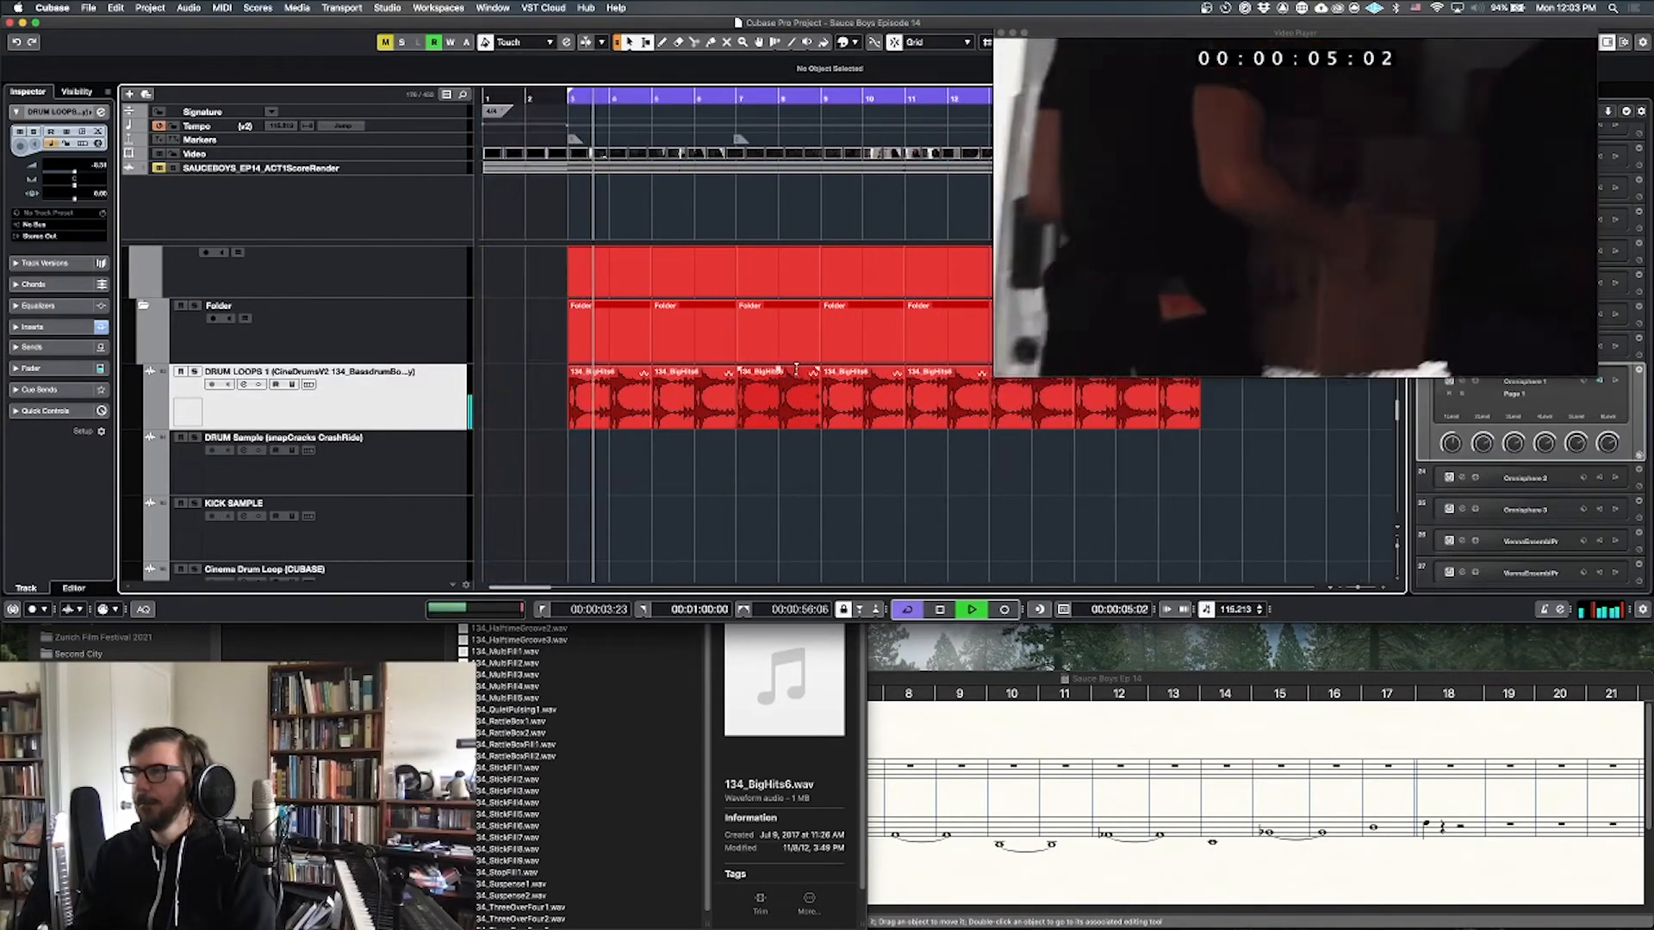
scroll(796, 370, down, 1)
key(g)
key(g)
key(g)
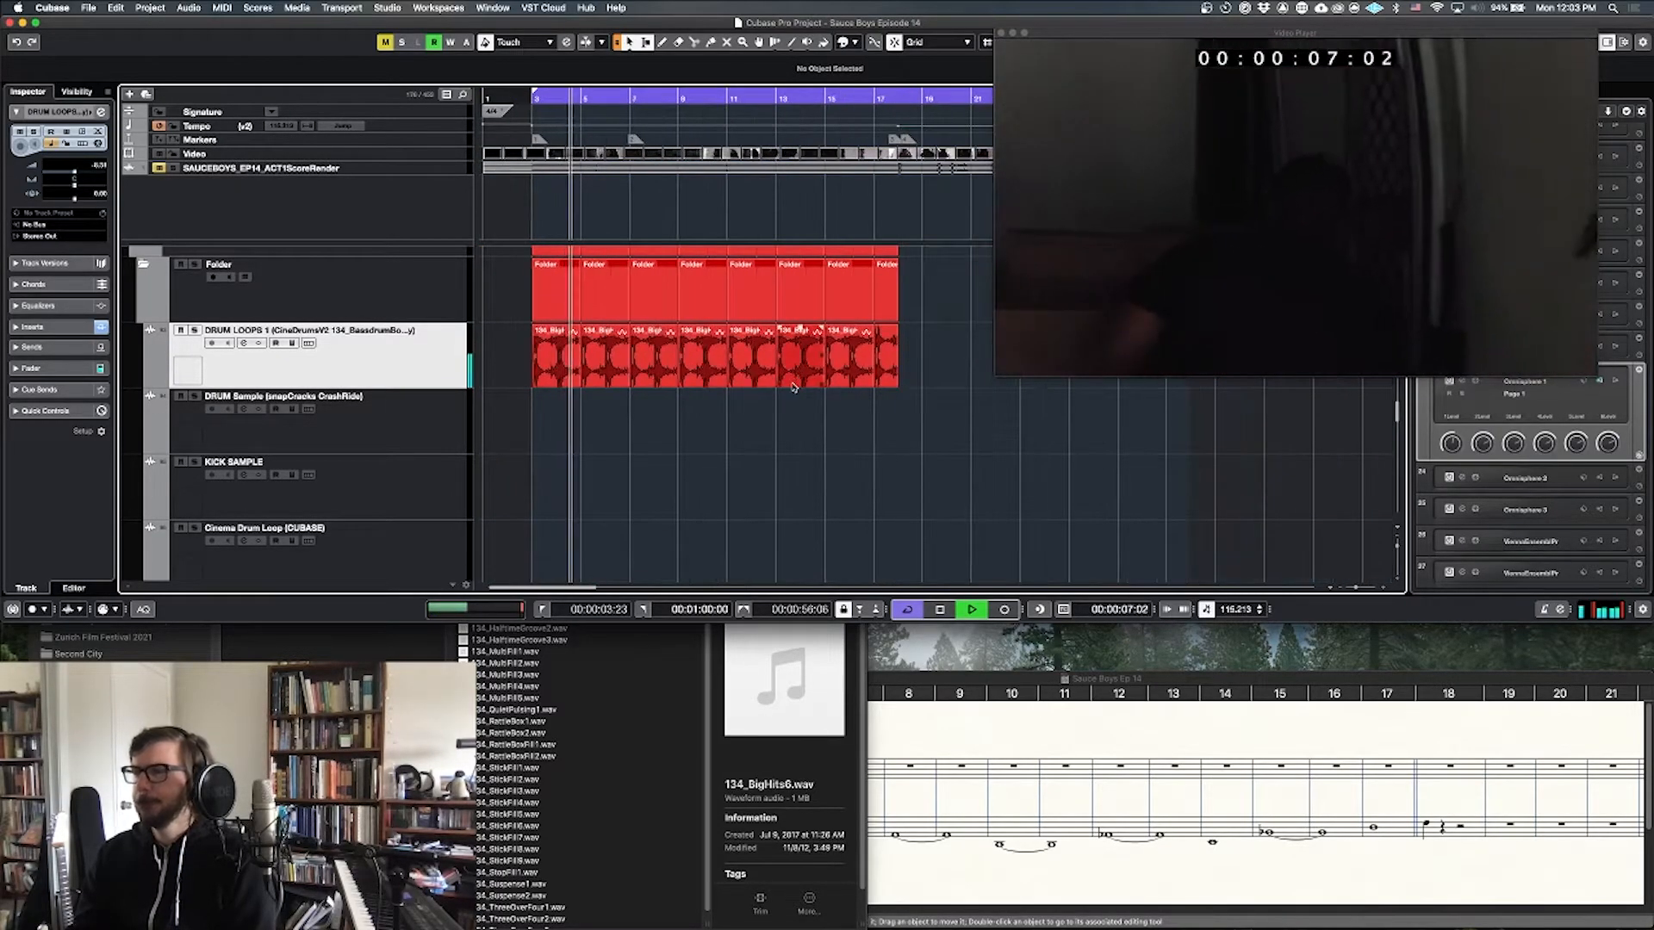
key(shift+g)
key(shift+g)
key(shift+g)
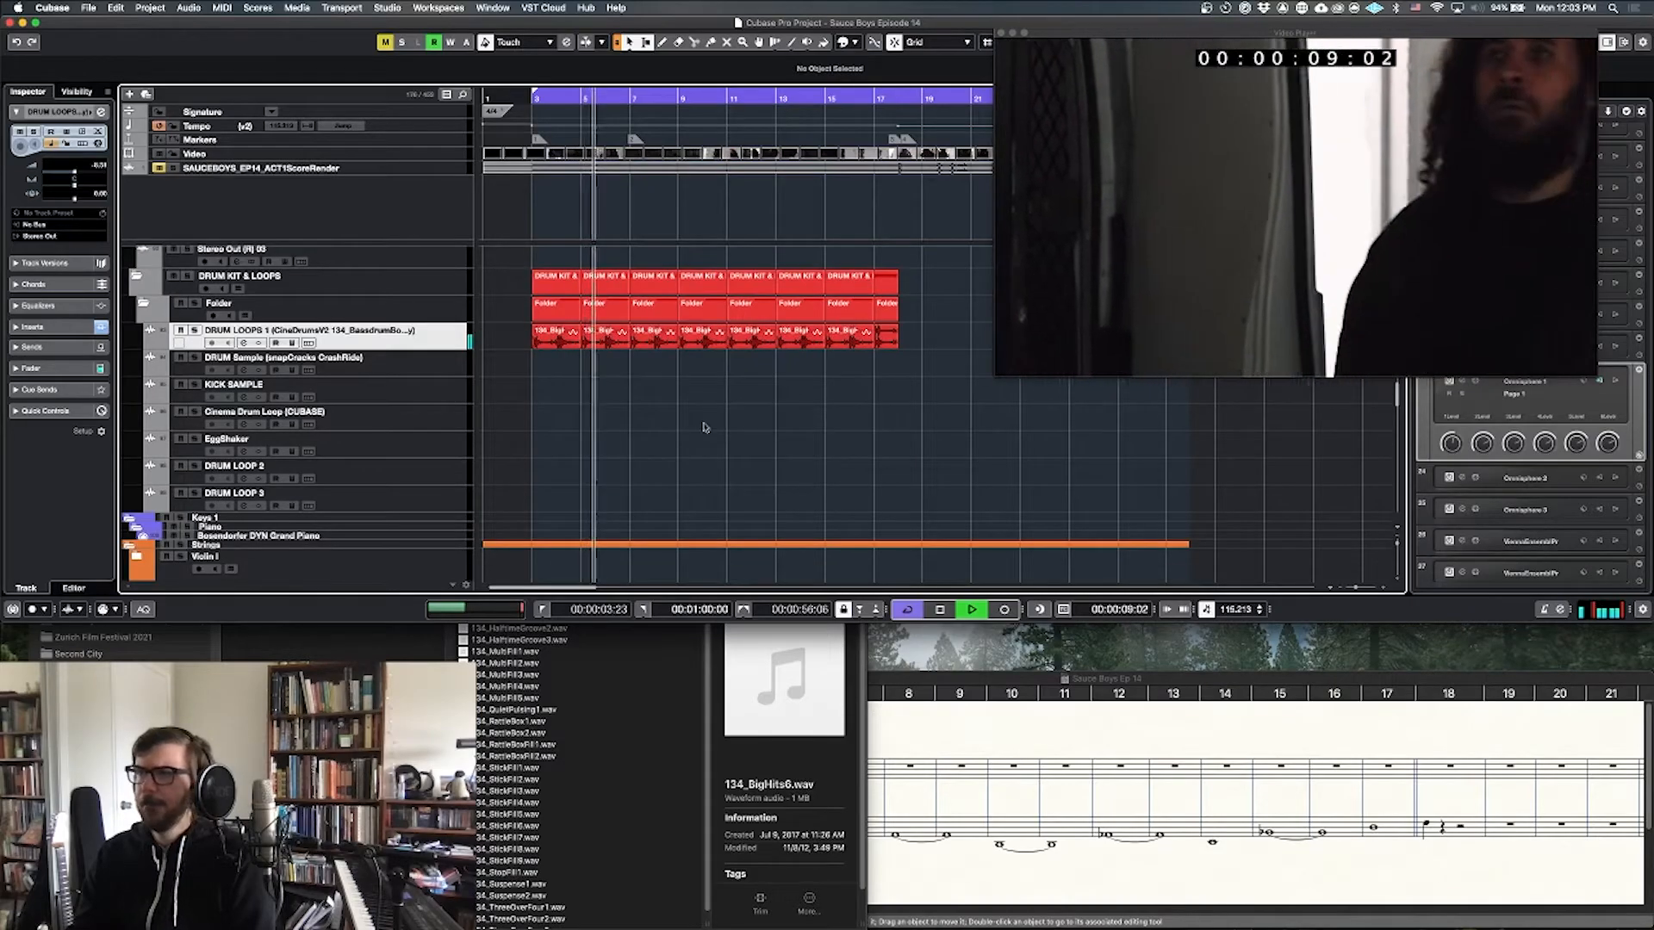
key(space)
Step: Collapse the Strings folder and select the Latitude Adjustment 2 track in the OMNISPHERE 1 folder for recording
scroll(693, 414, down, 6)
scroll(691, 411, up, 5)
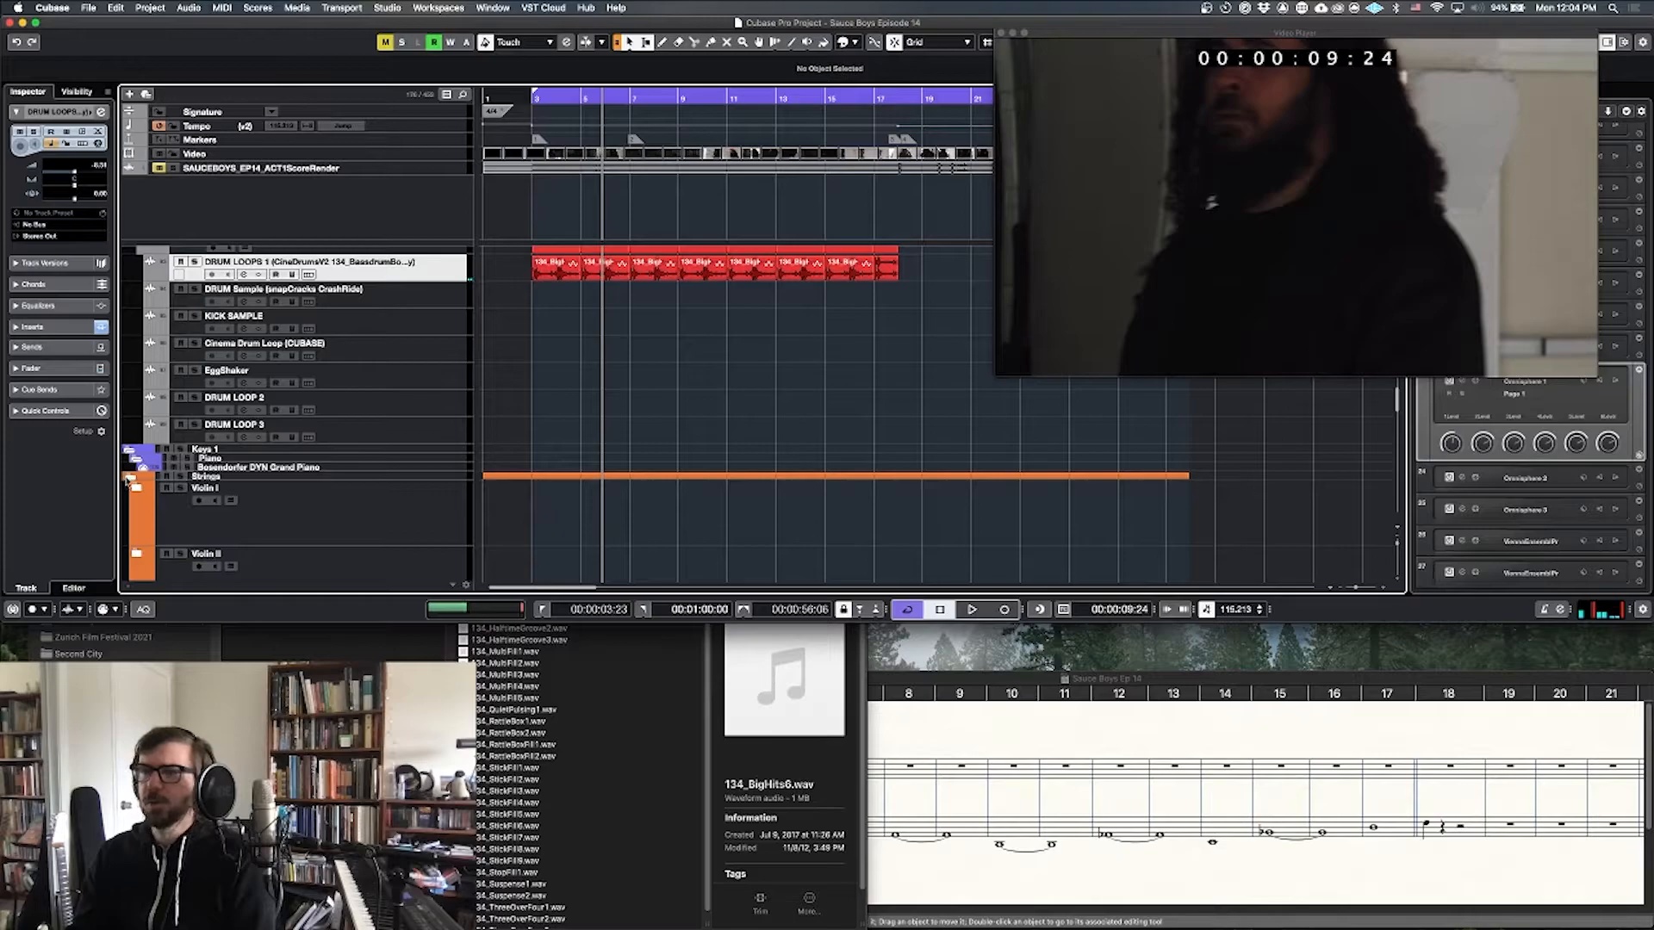
click(128, 480)
scroll(383, 421, down, 3)
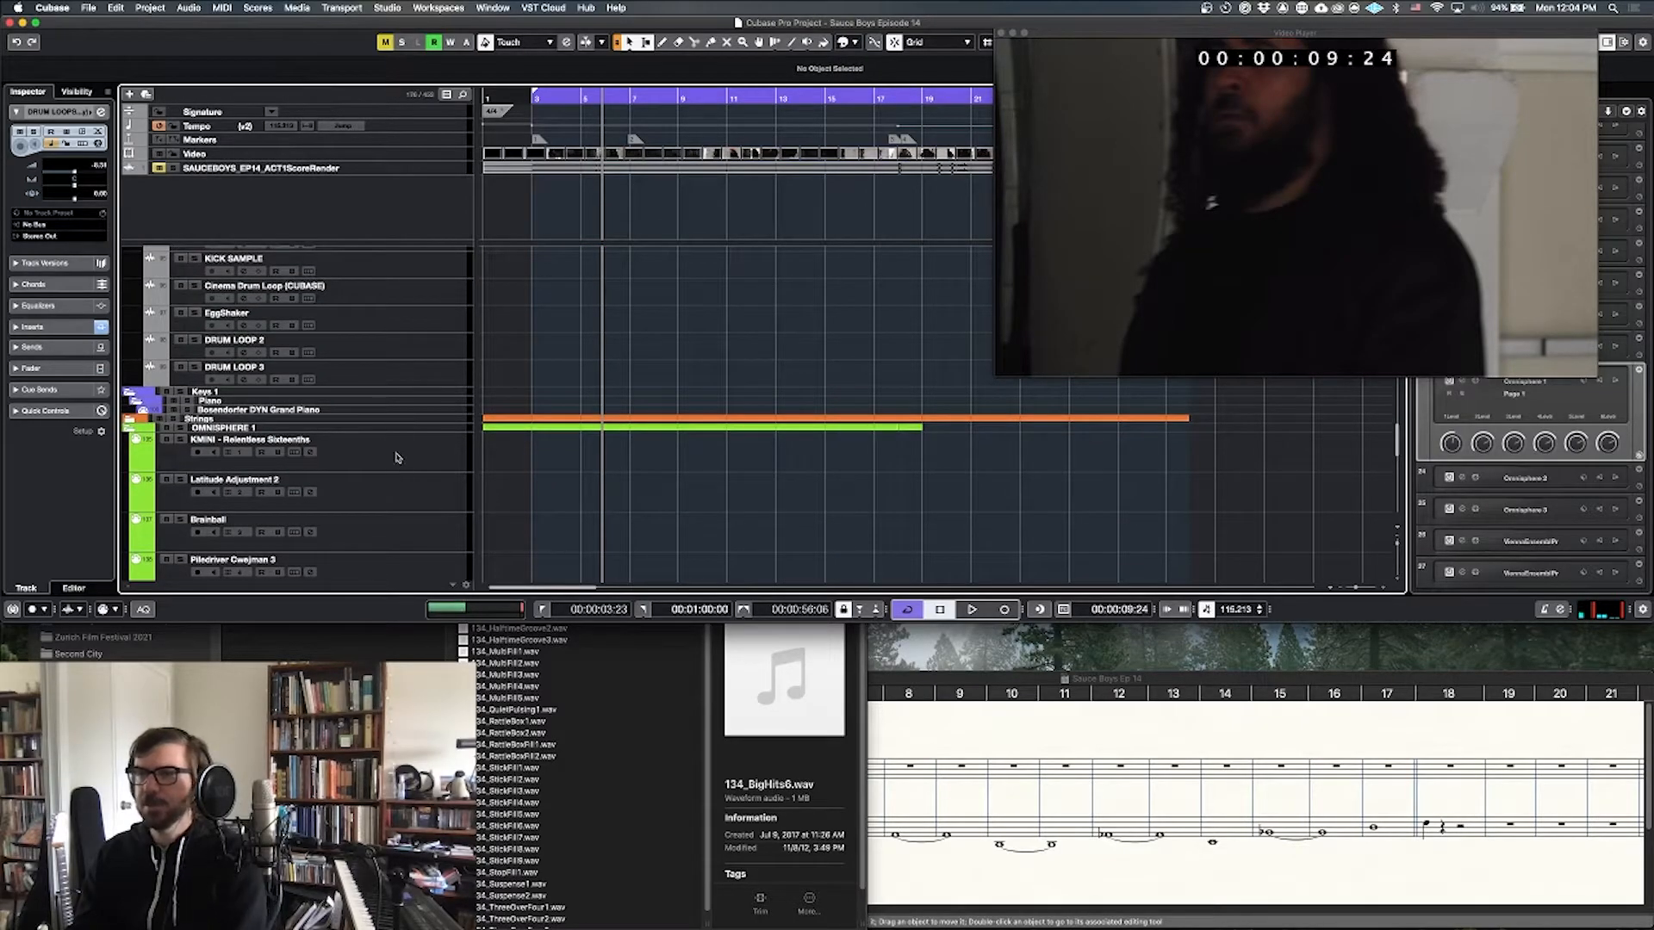
click(396, 457)
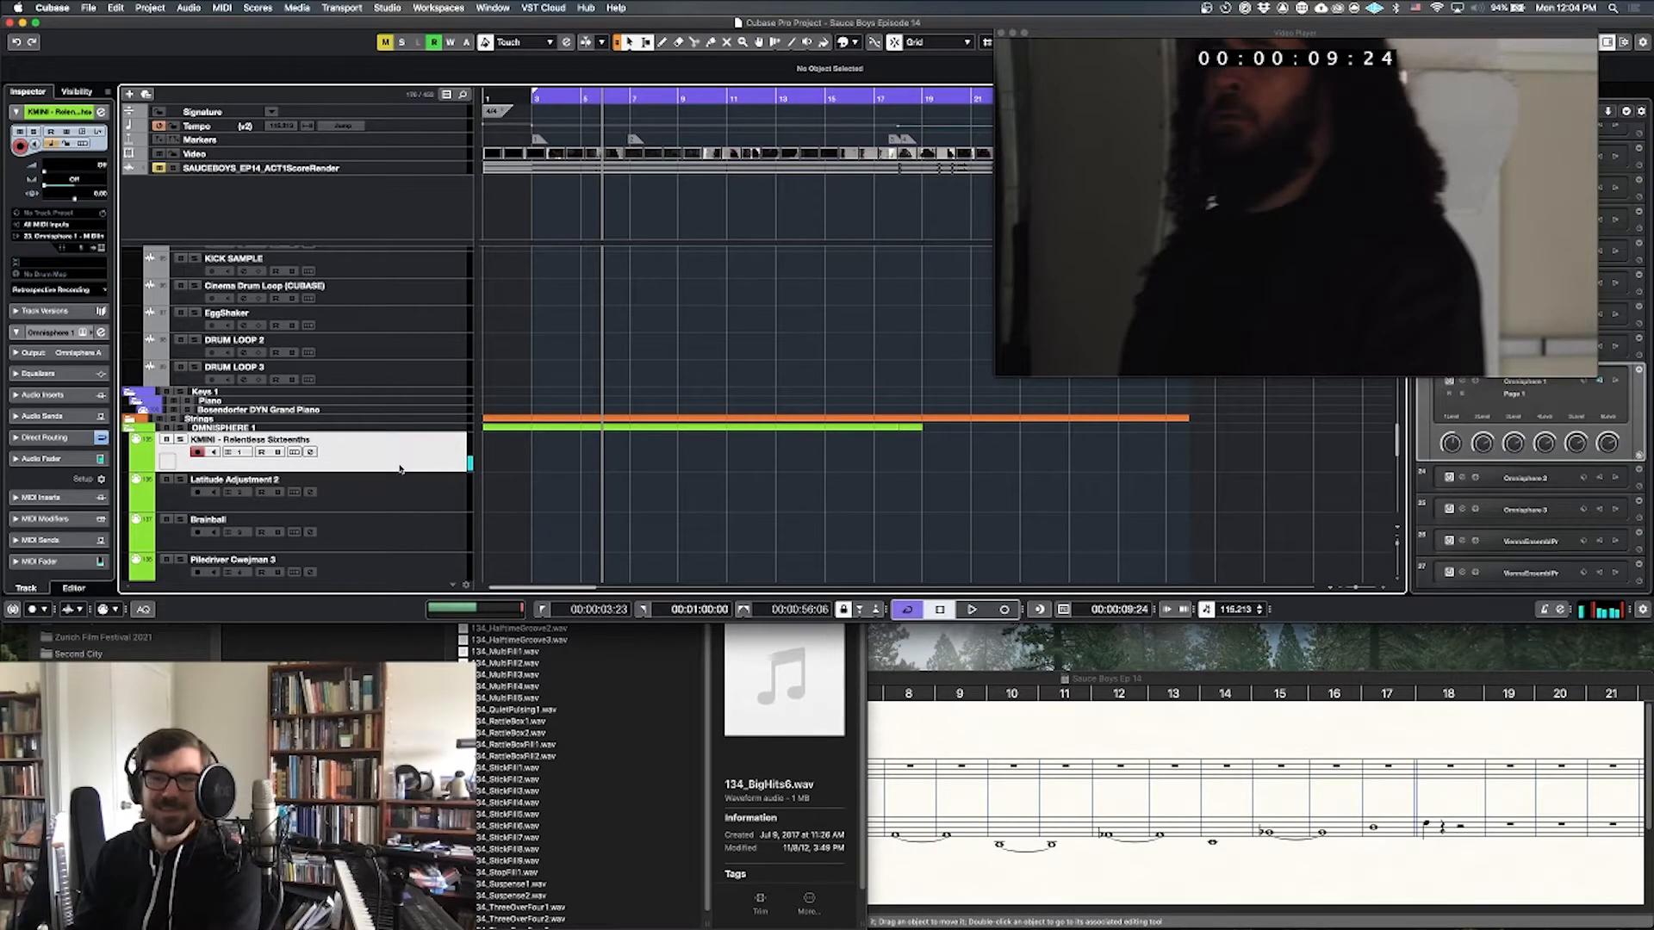
click(407, 499)
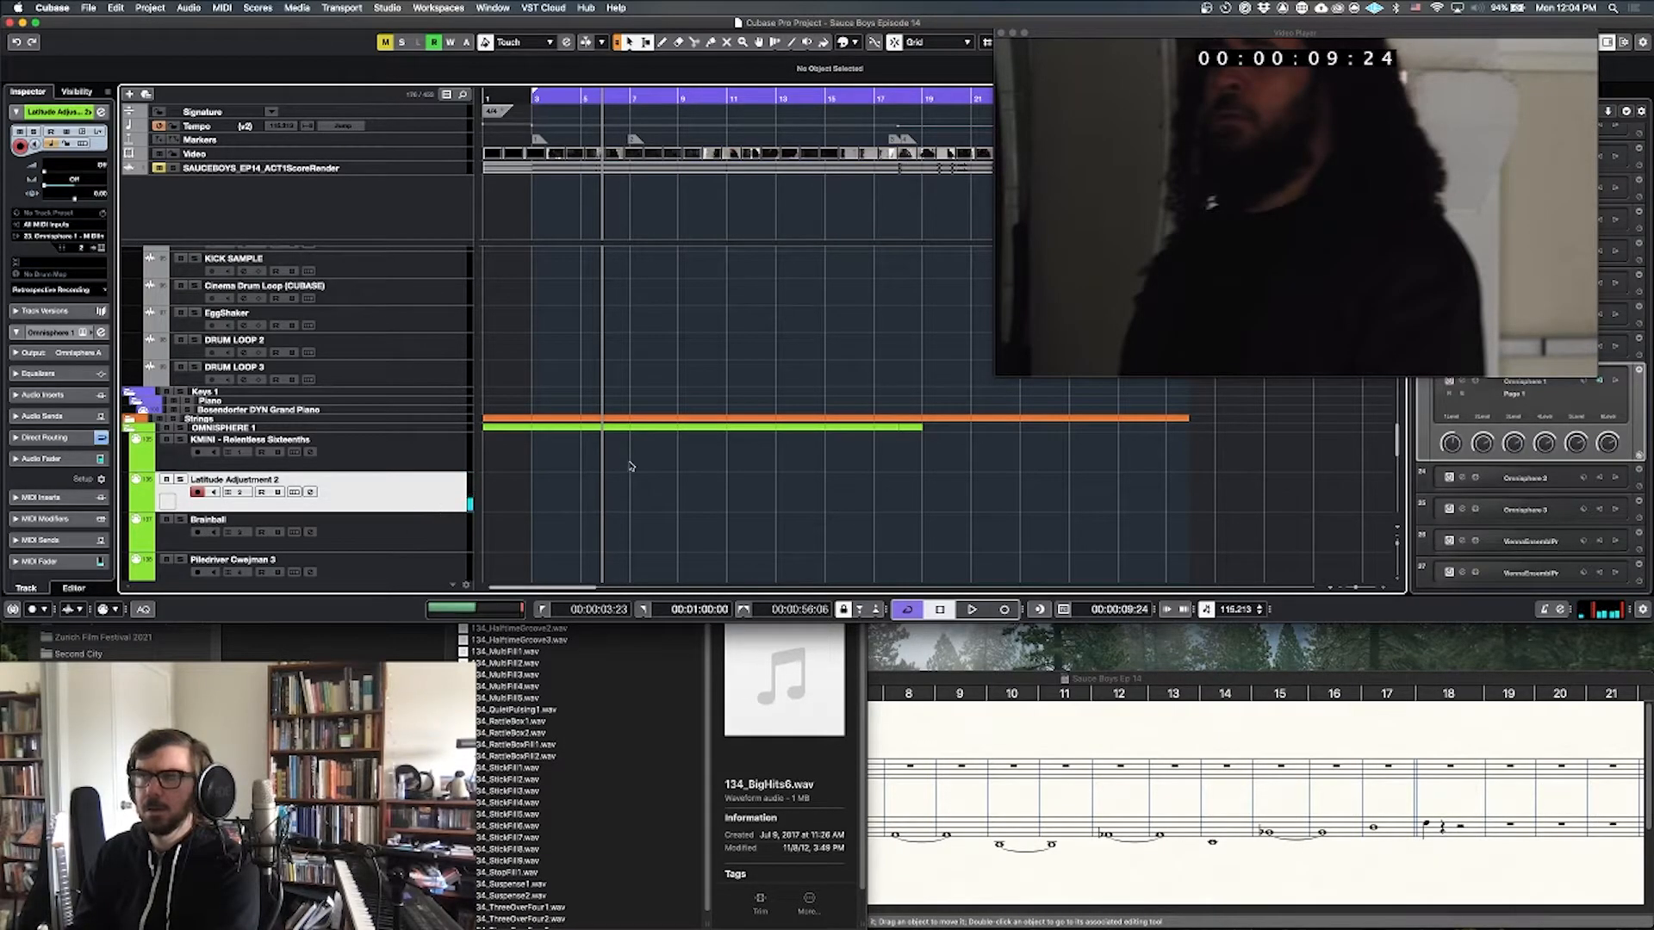
scroll(628, 466, down, 2)
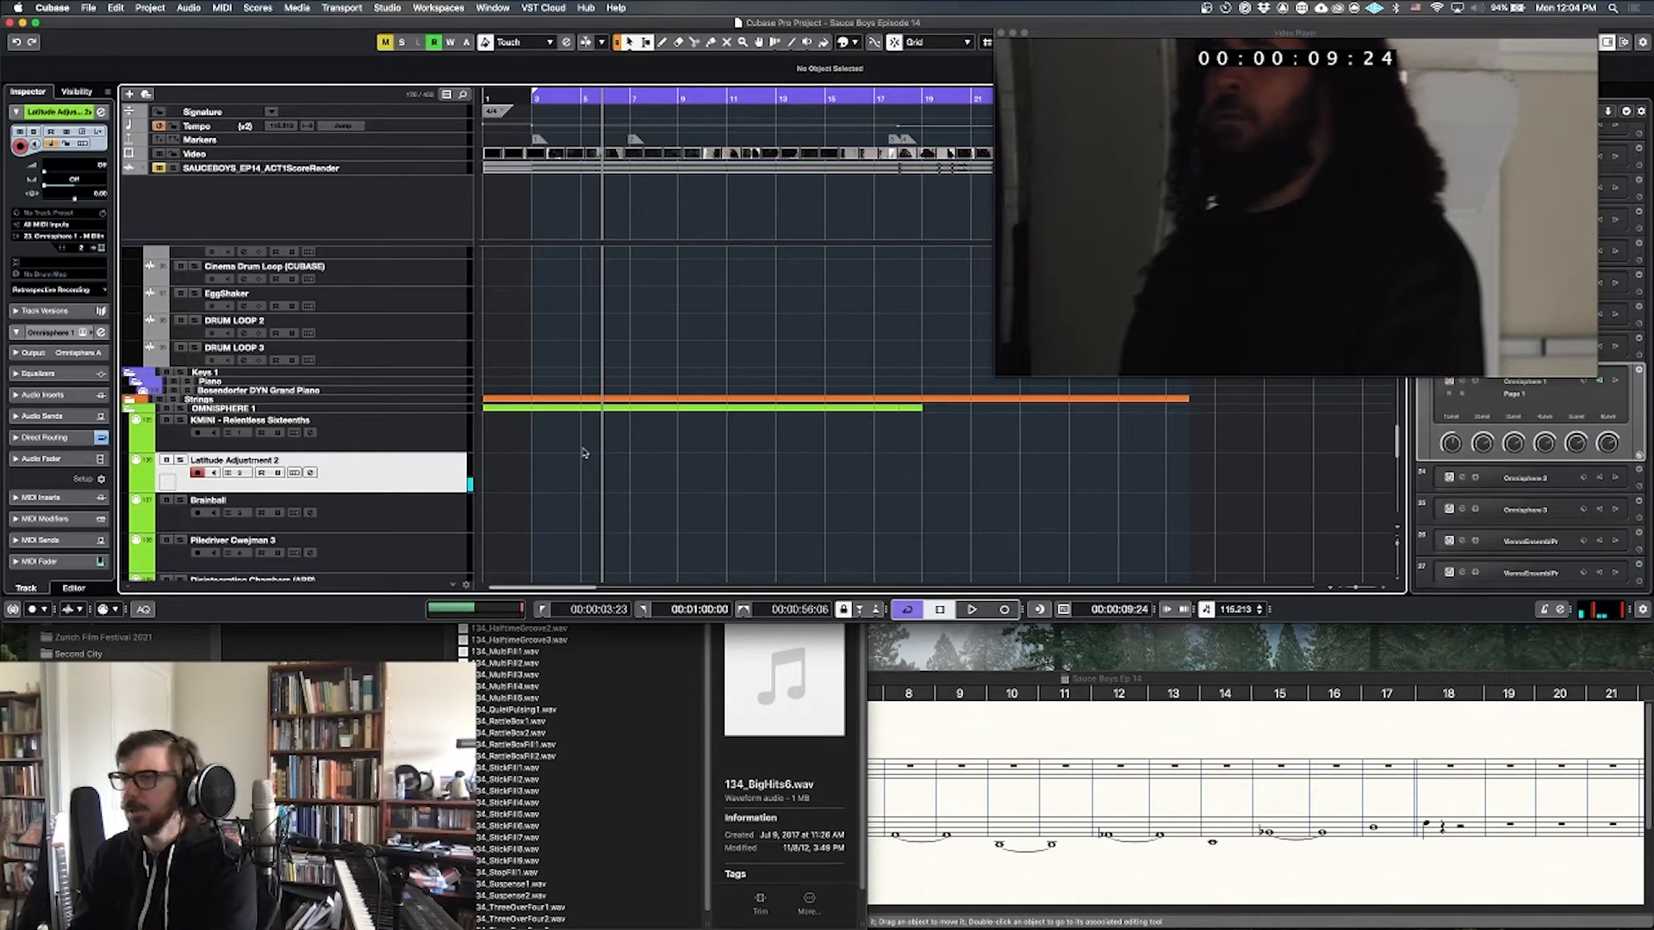
Step: Switch to the Finale score and examine the bass-staff notes in measures 3 to 7
click(963, 707)
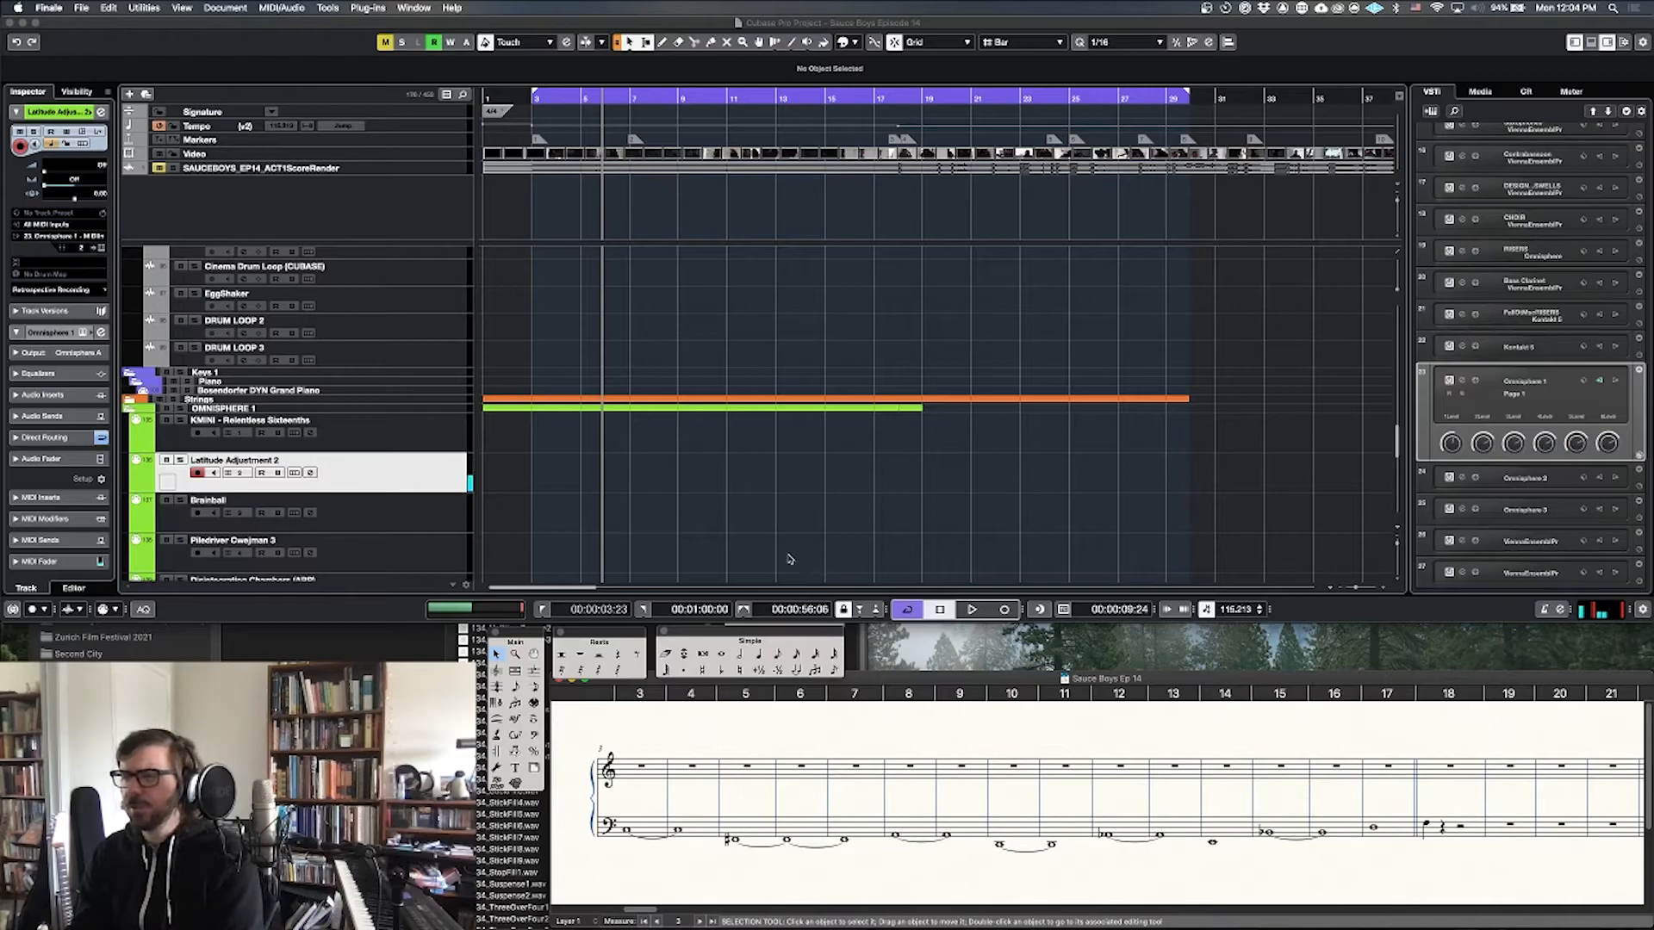
click(645, 780)
shift+click(685, 824)
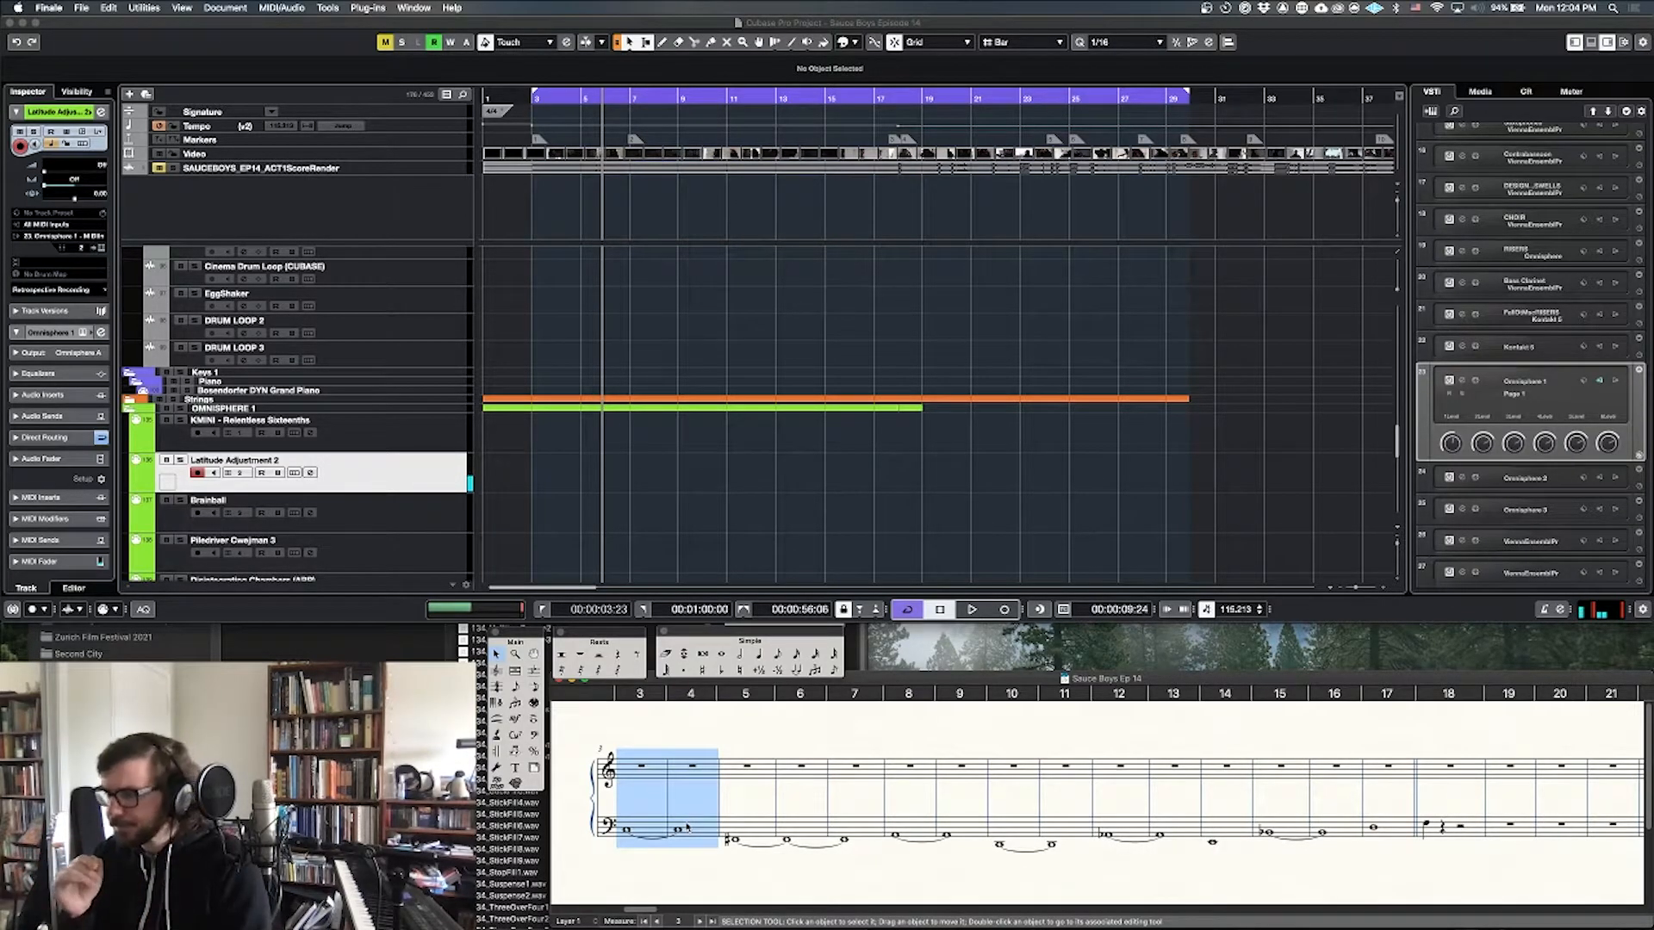
drag(746, 829, 784, 828)
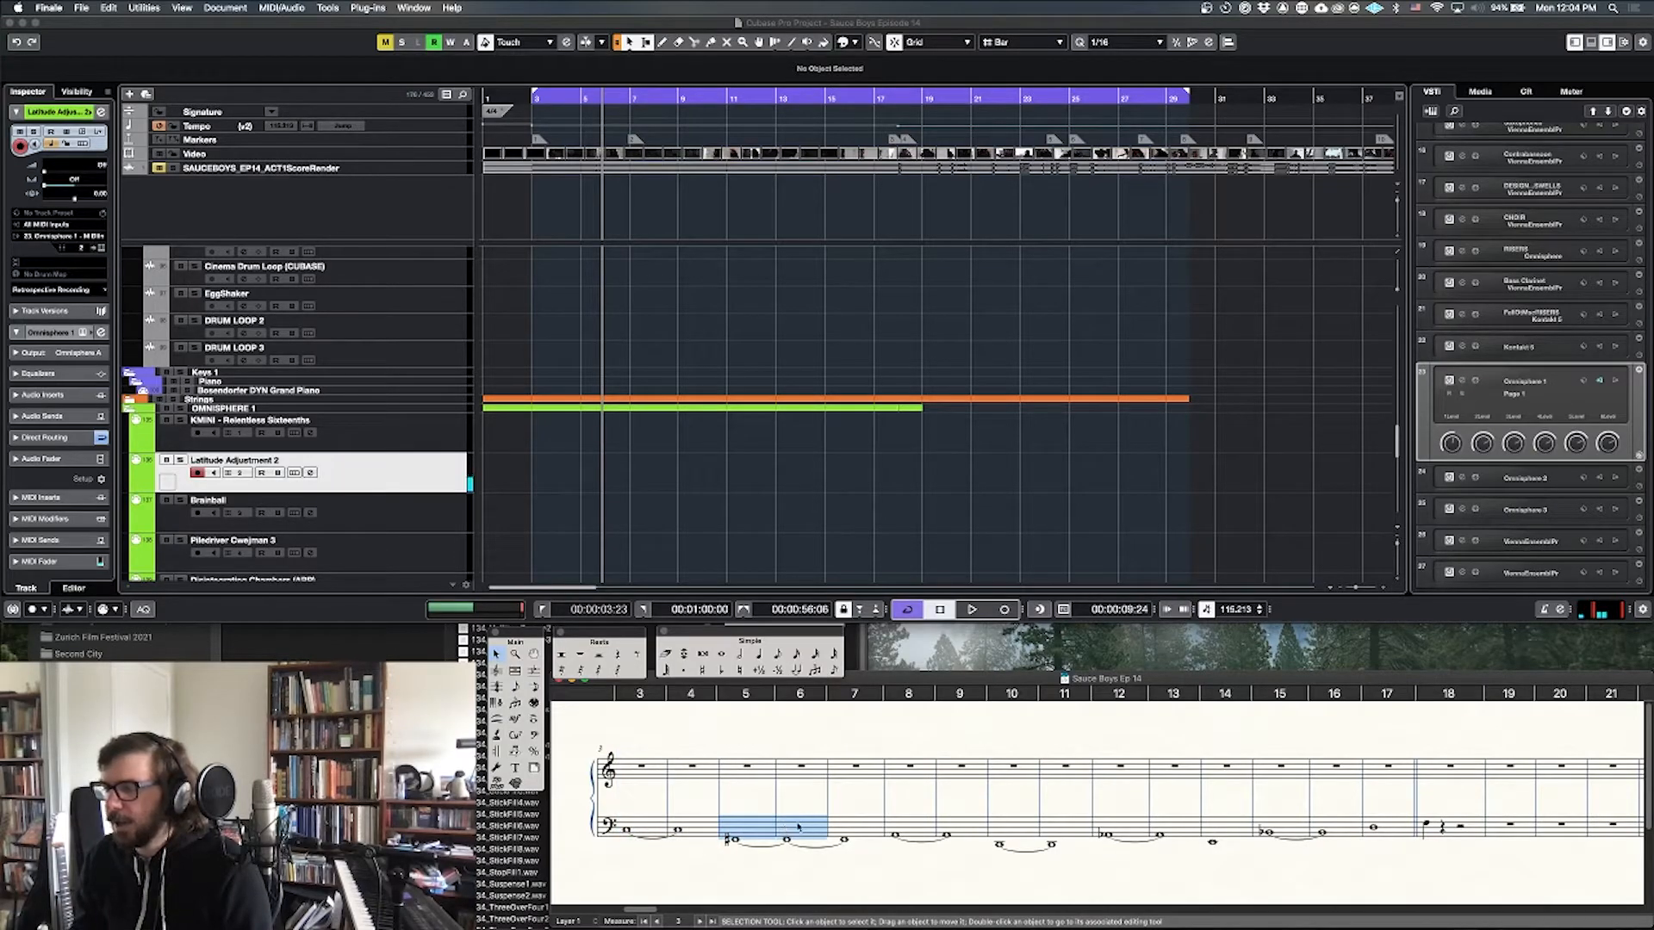
double_click(857, 772)
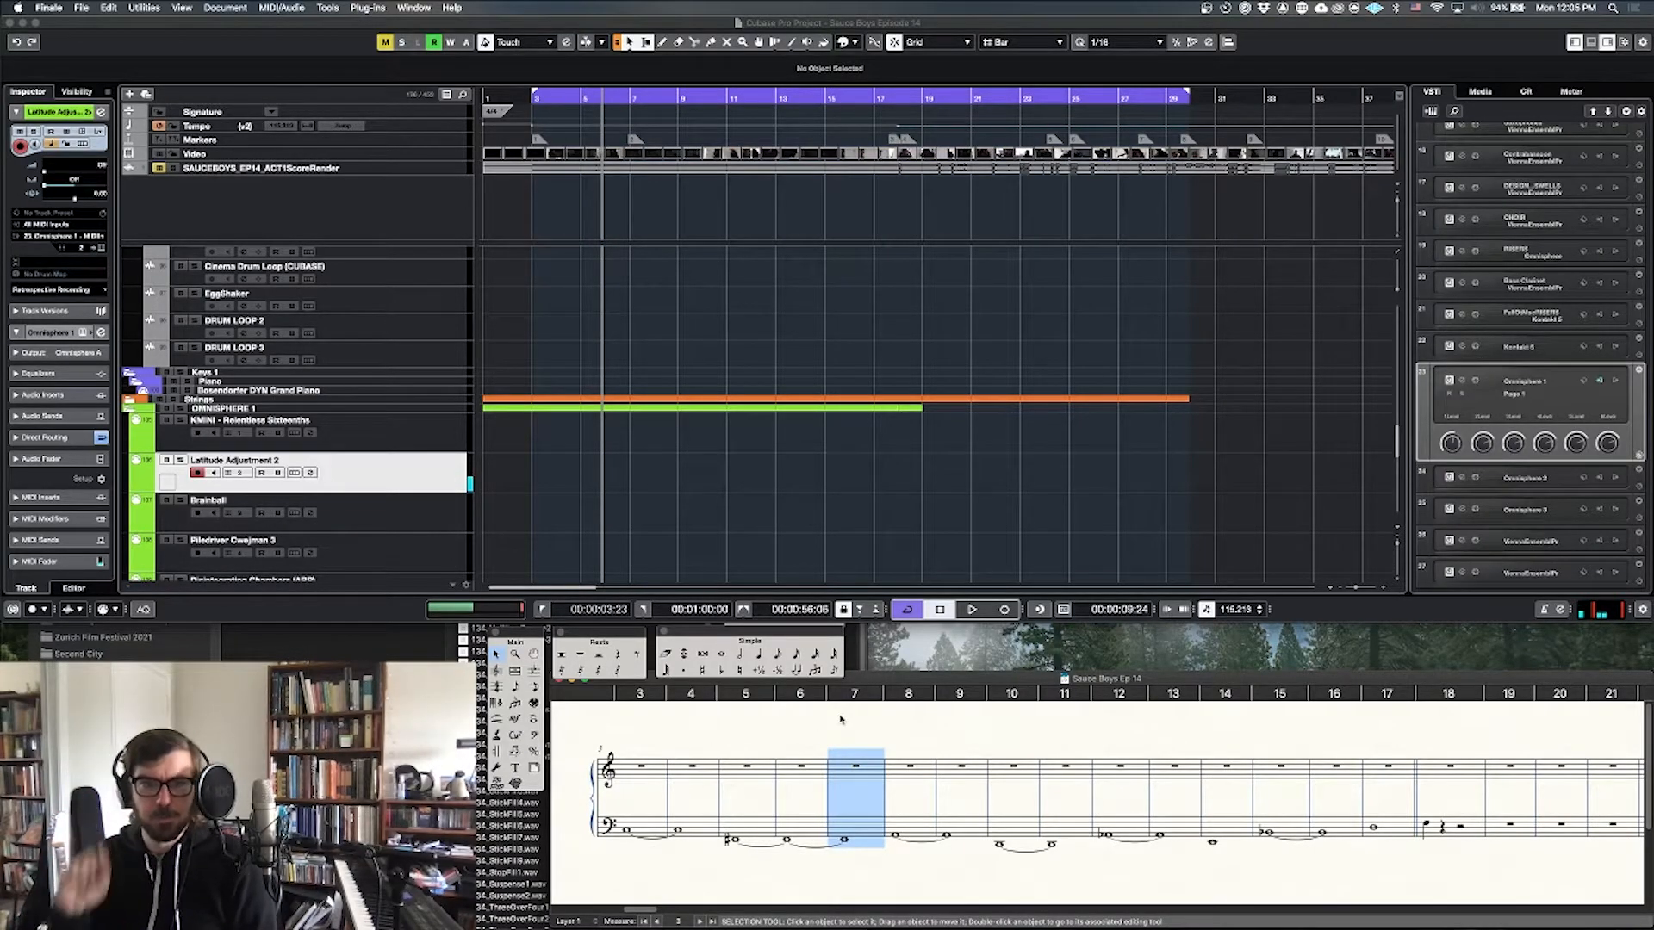
click(859, 577)
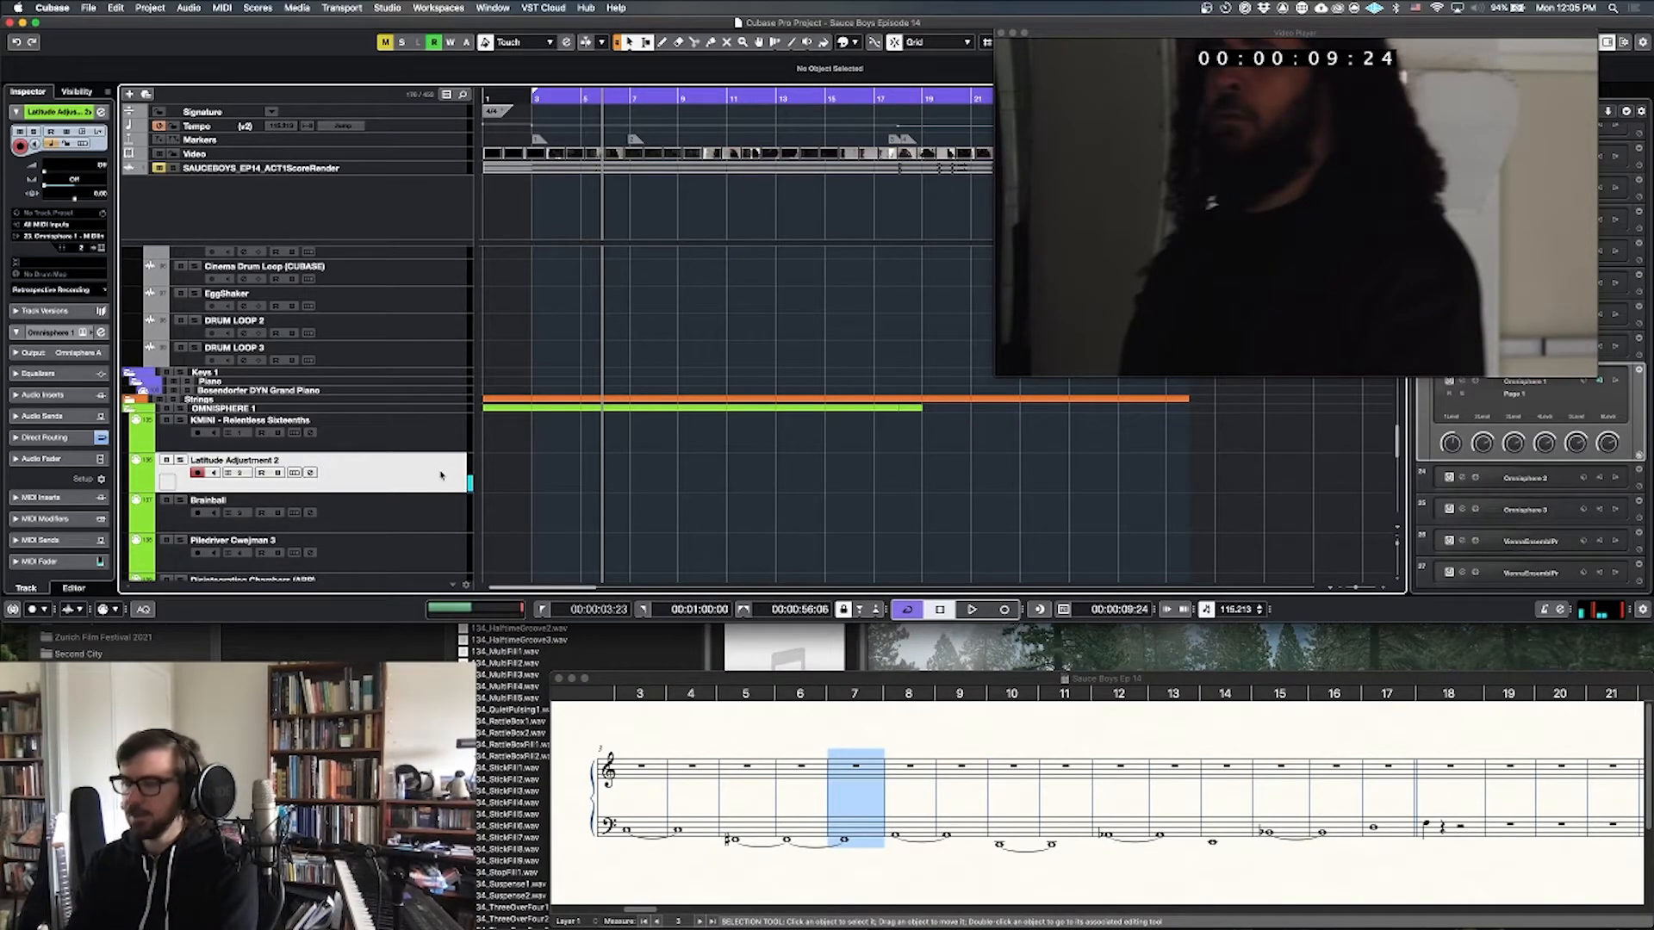
click(655, 782)
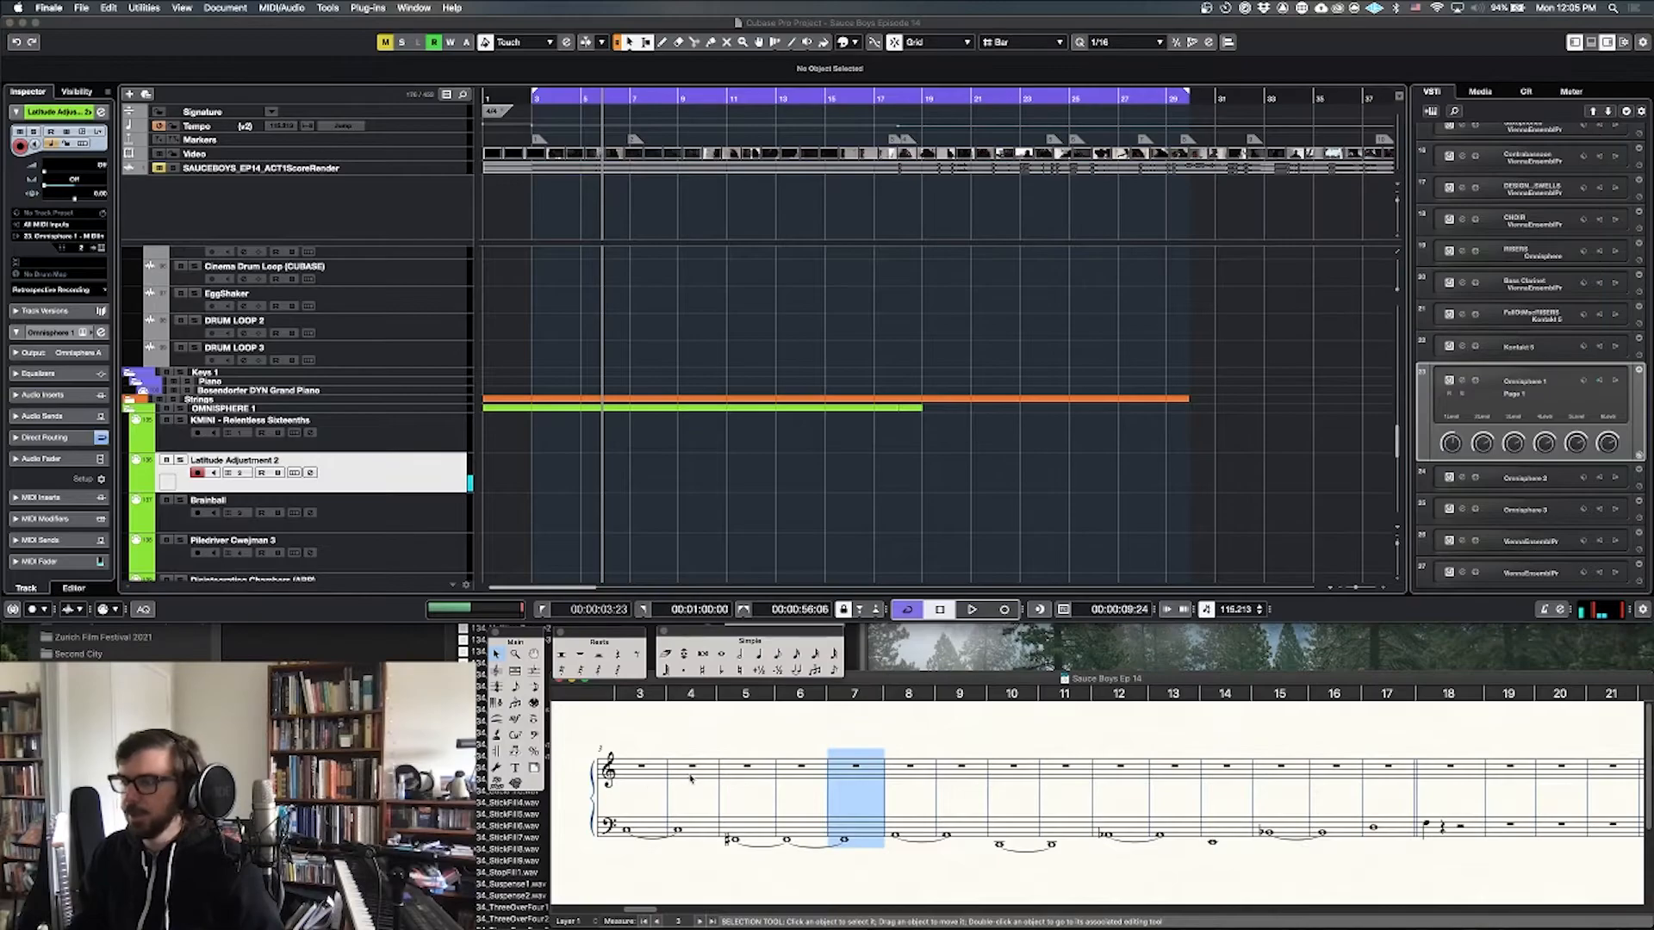
click(655, 778)
click(752, 764)
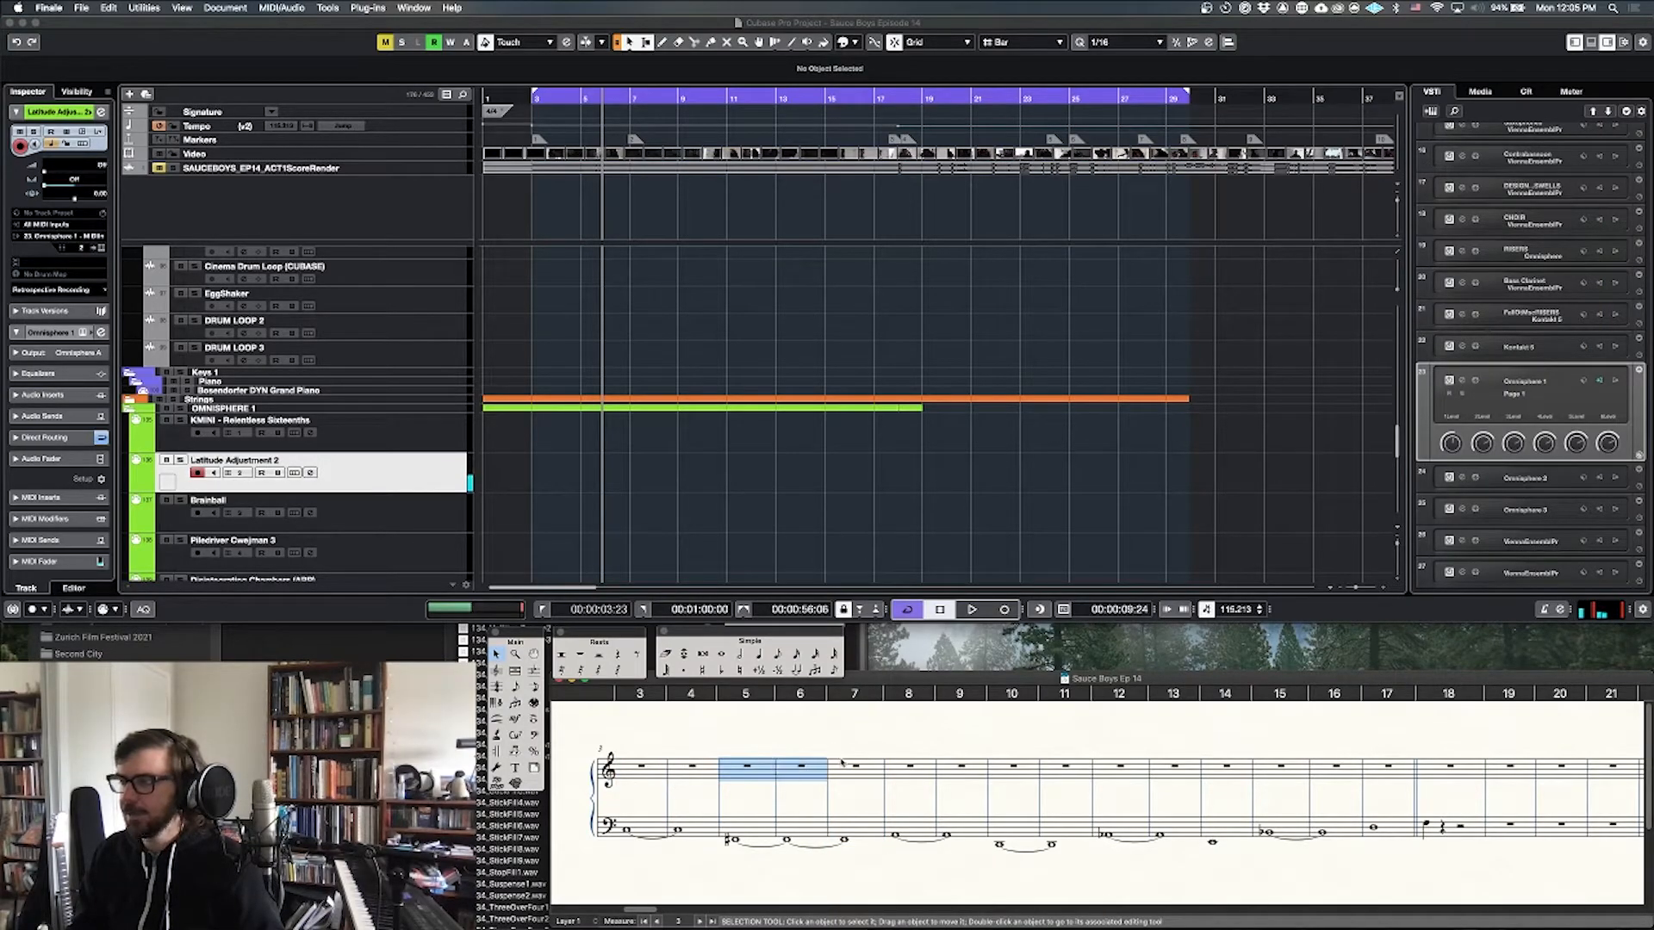
click(844, 764)
click(768, 736)
Step: Switch back to Cubase and record a synth line on the Latitude Adjustment 2 track up to about bar 9
click(595, 459)
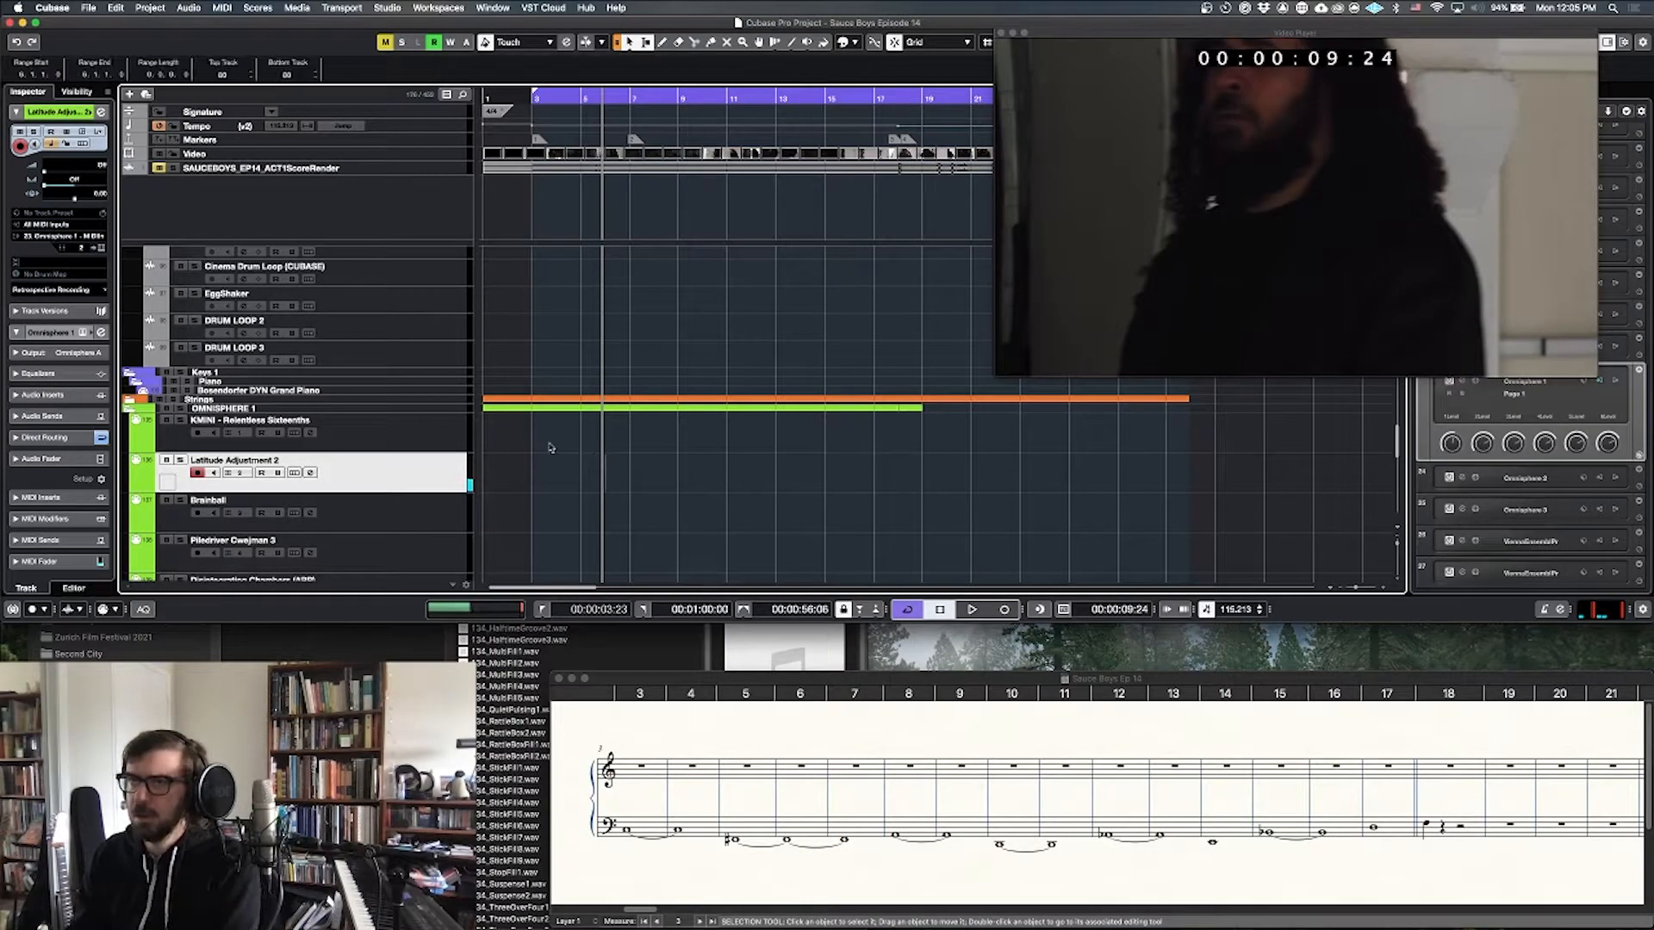
key(KP_Multiply)
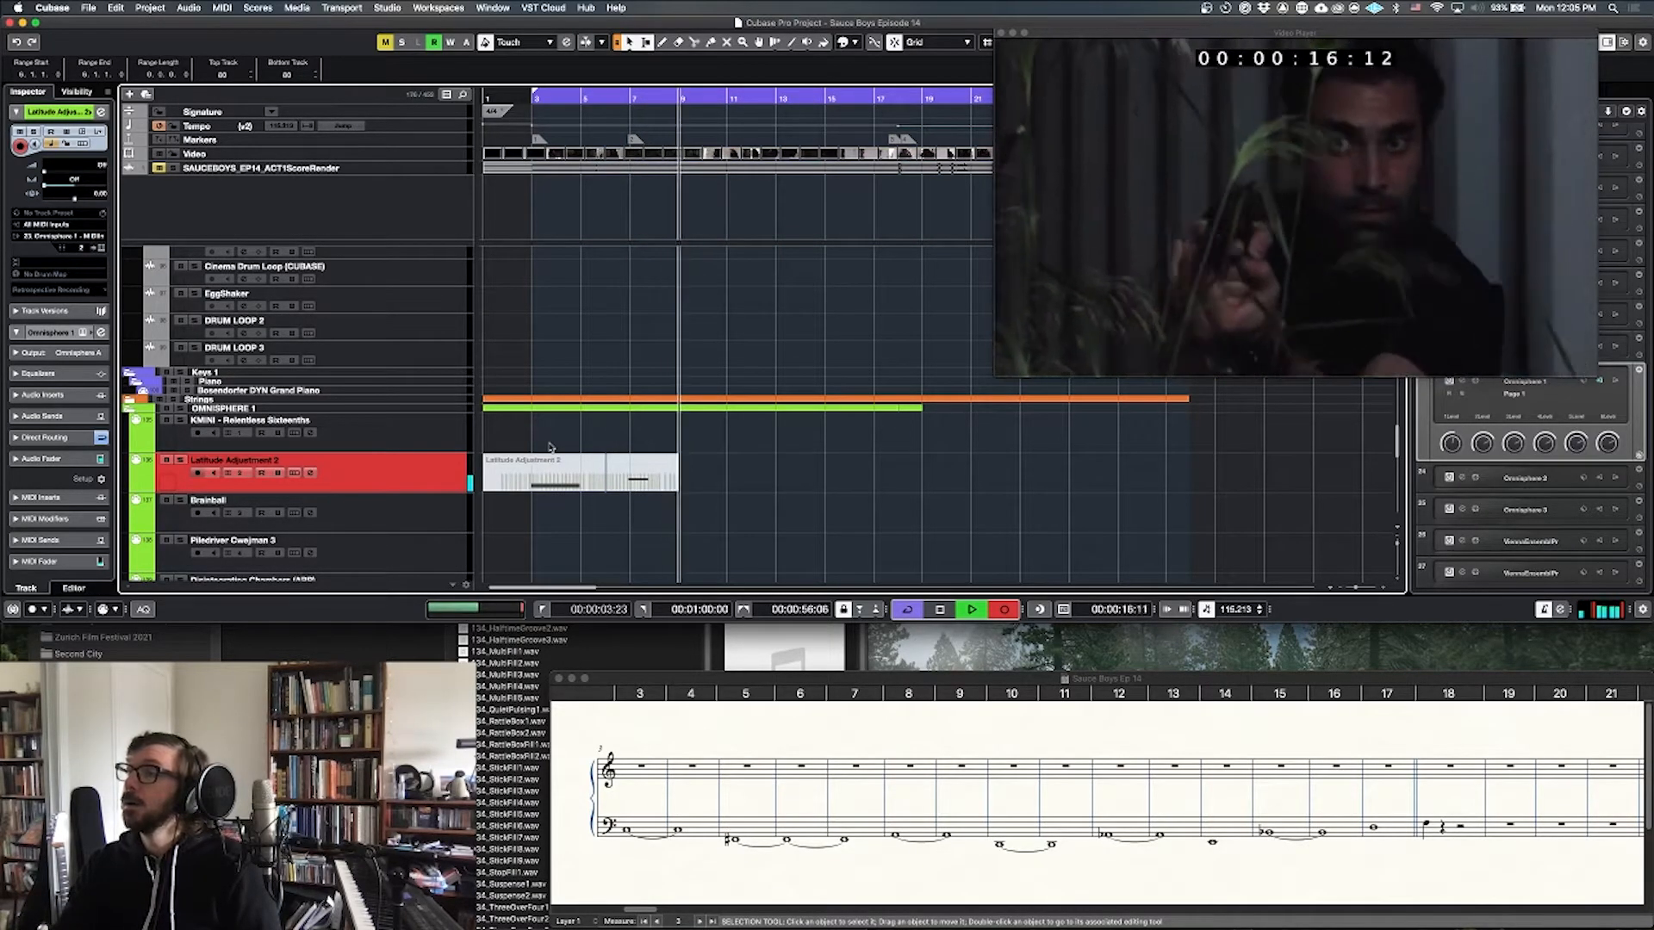
key(space)
Step: Listen to the recorded Latitude Adjustment 2 line against the video, replaying it from the cycle start at bar 3
key(space)
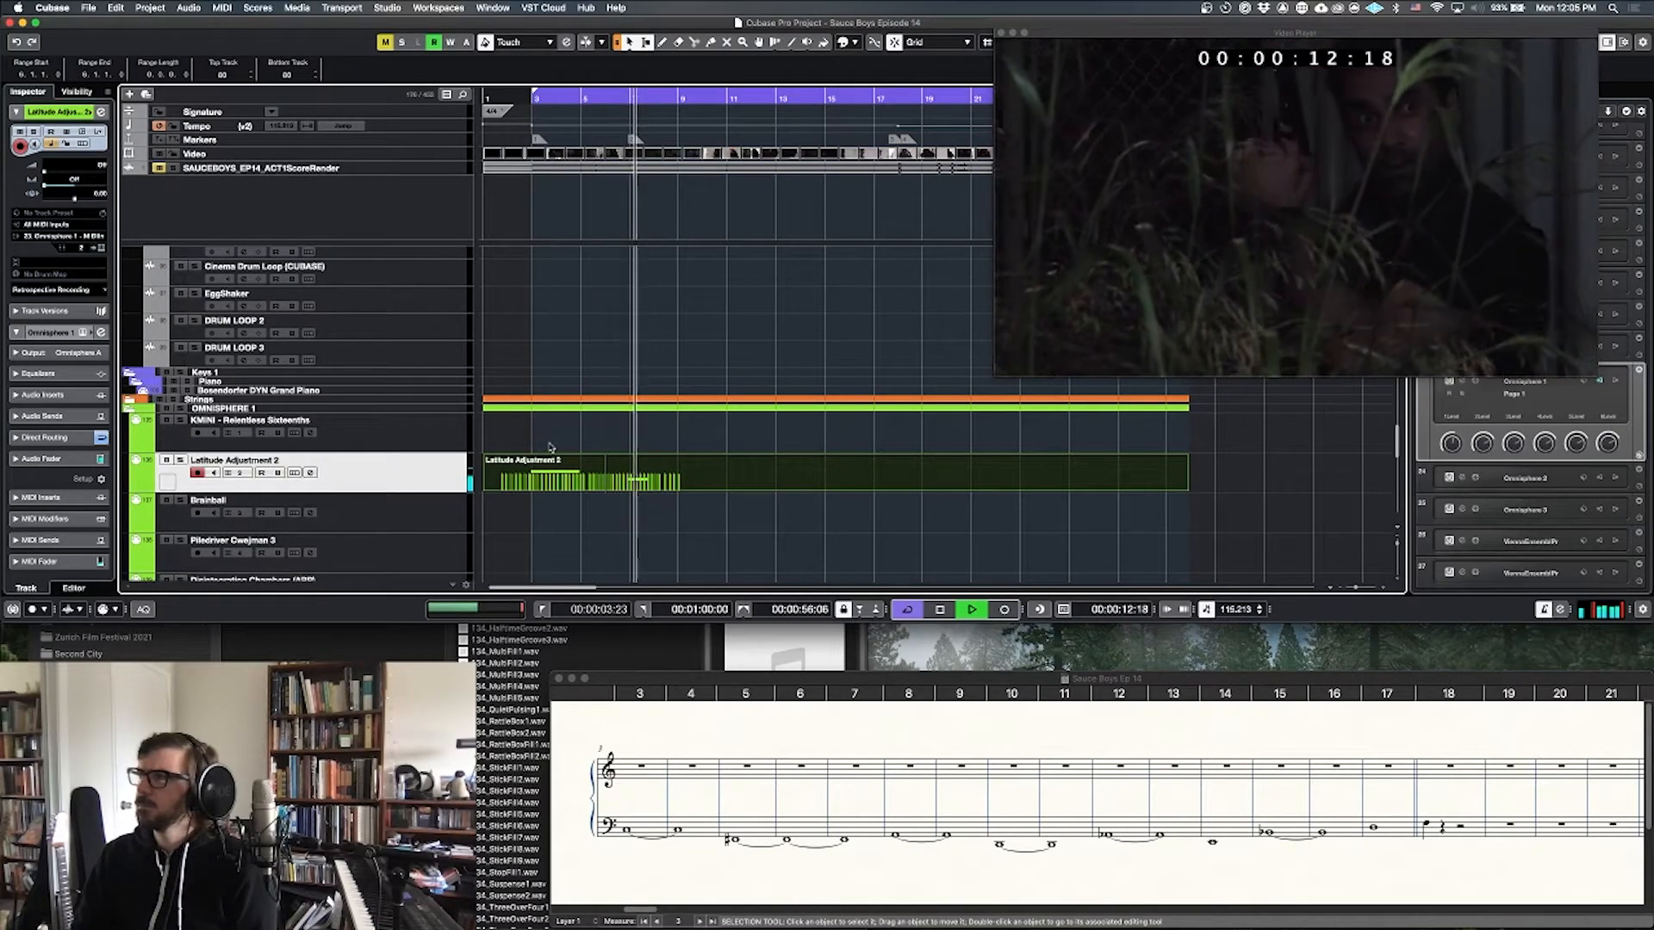
key(space)
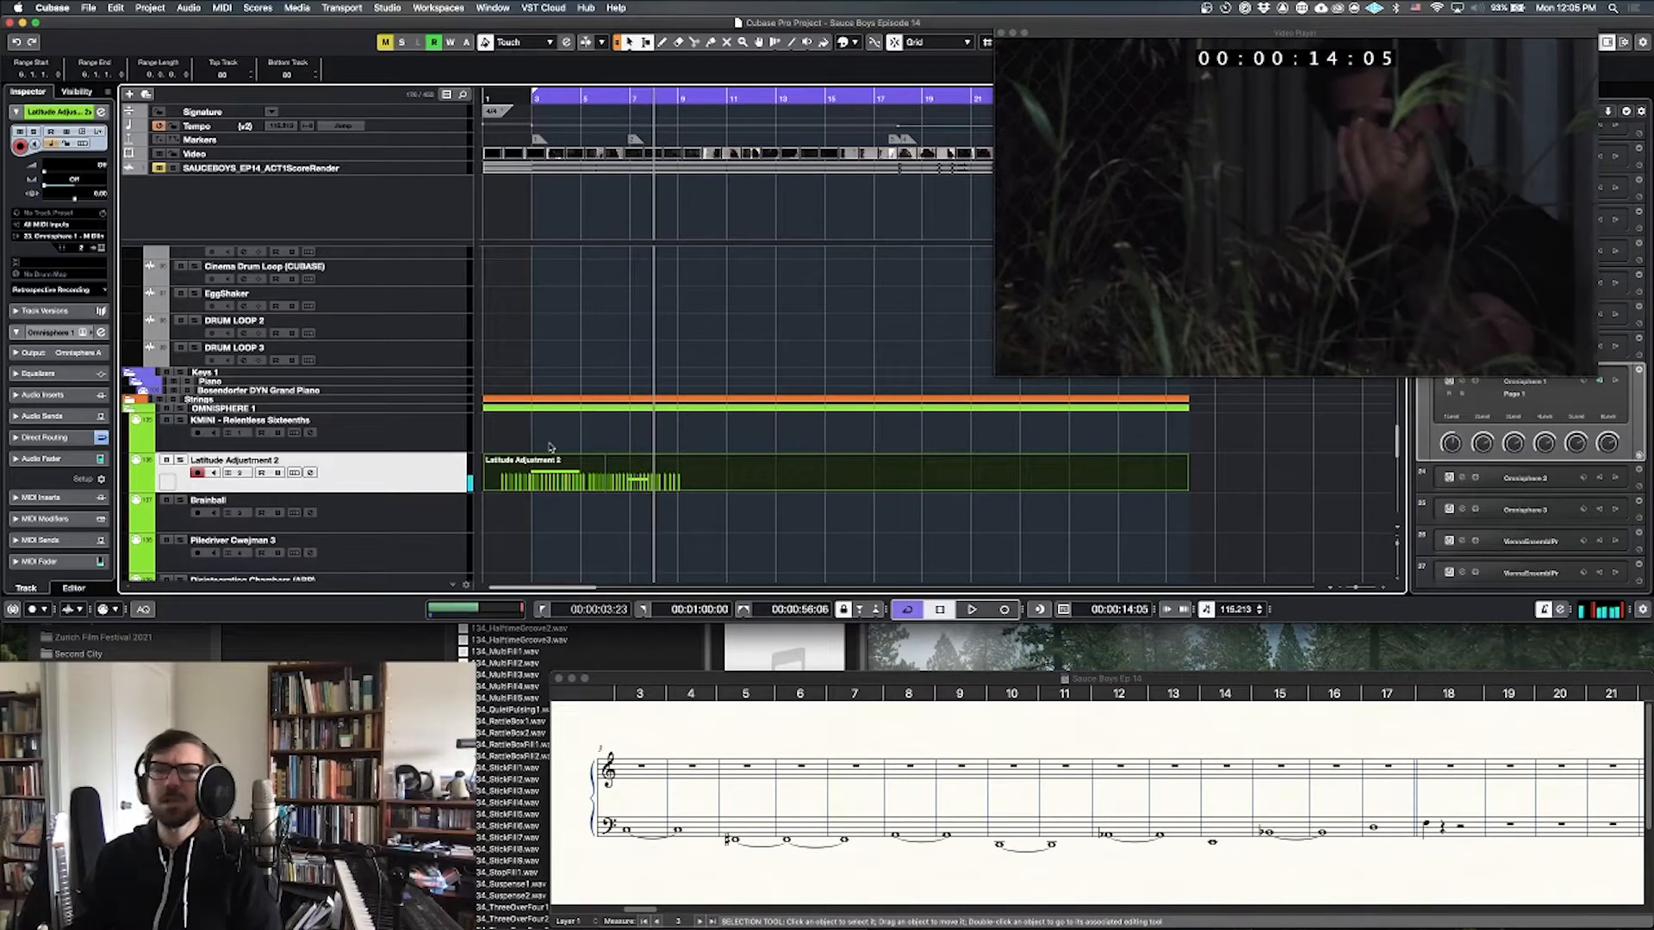
key(KP_1)
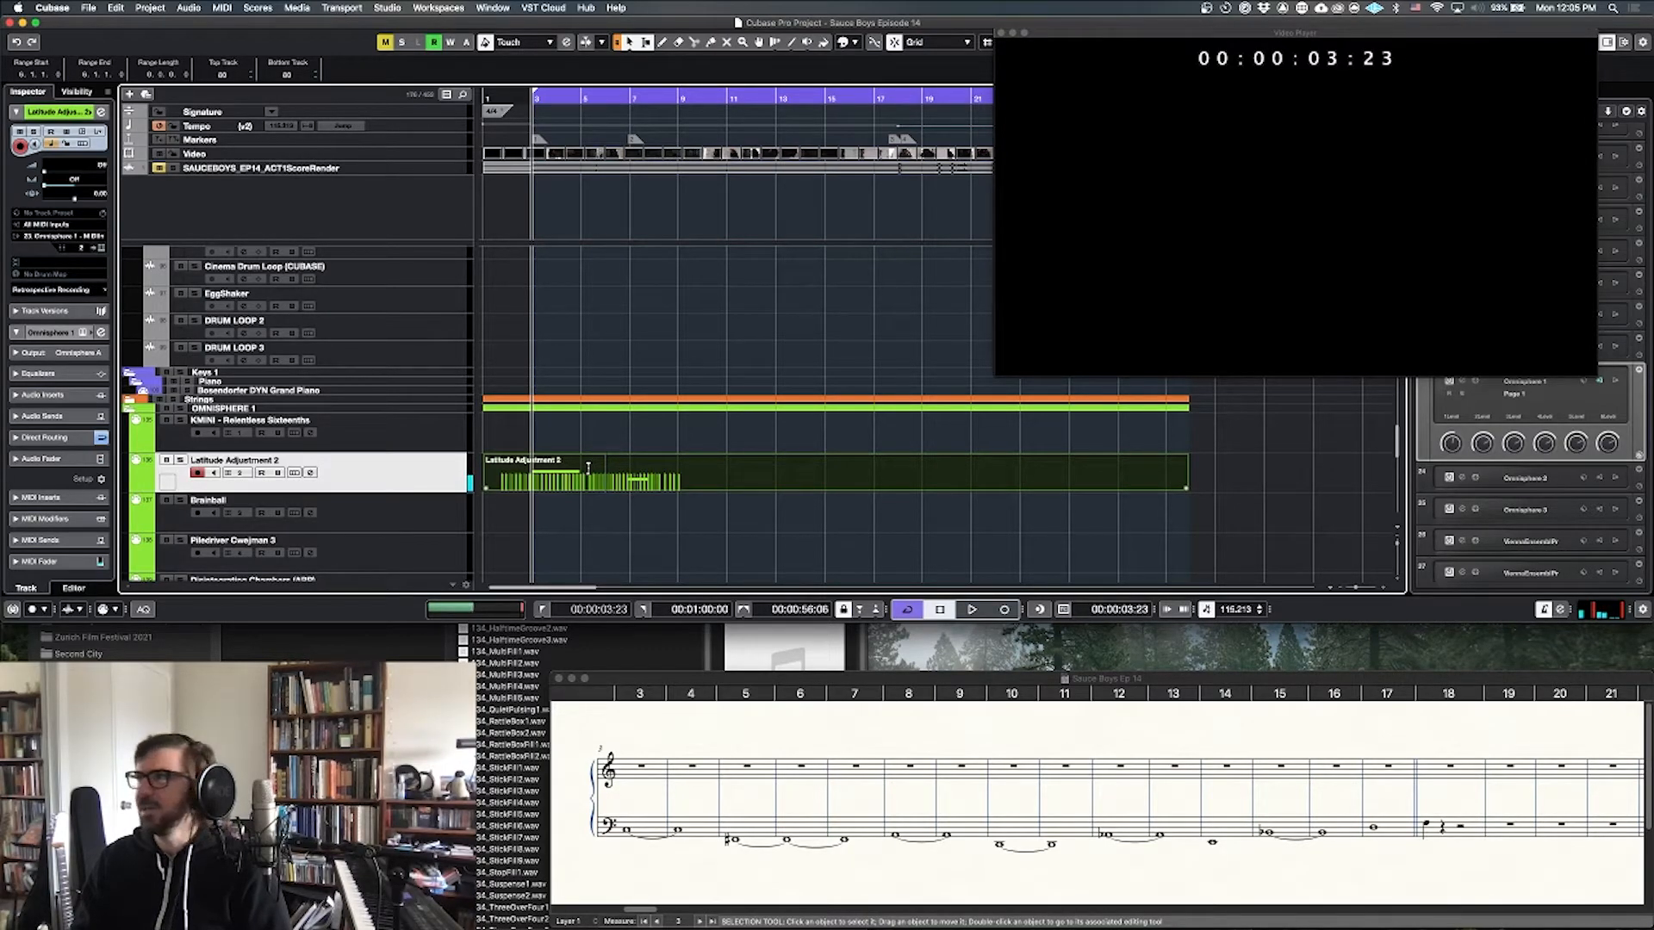
key(space)
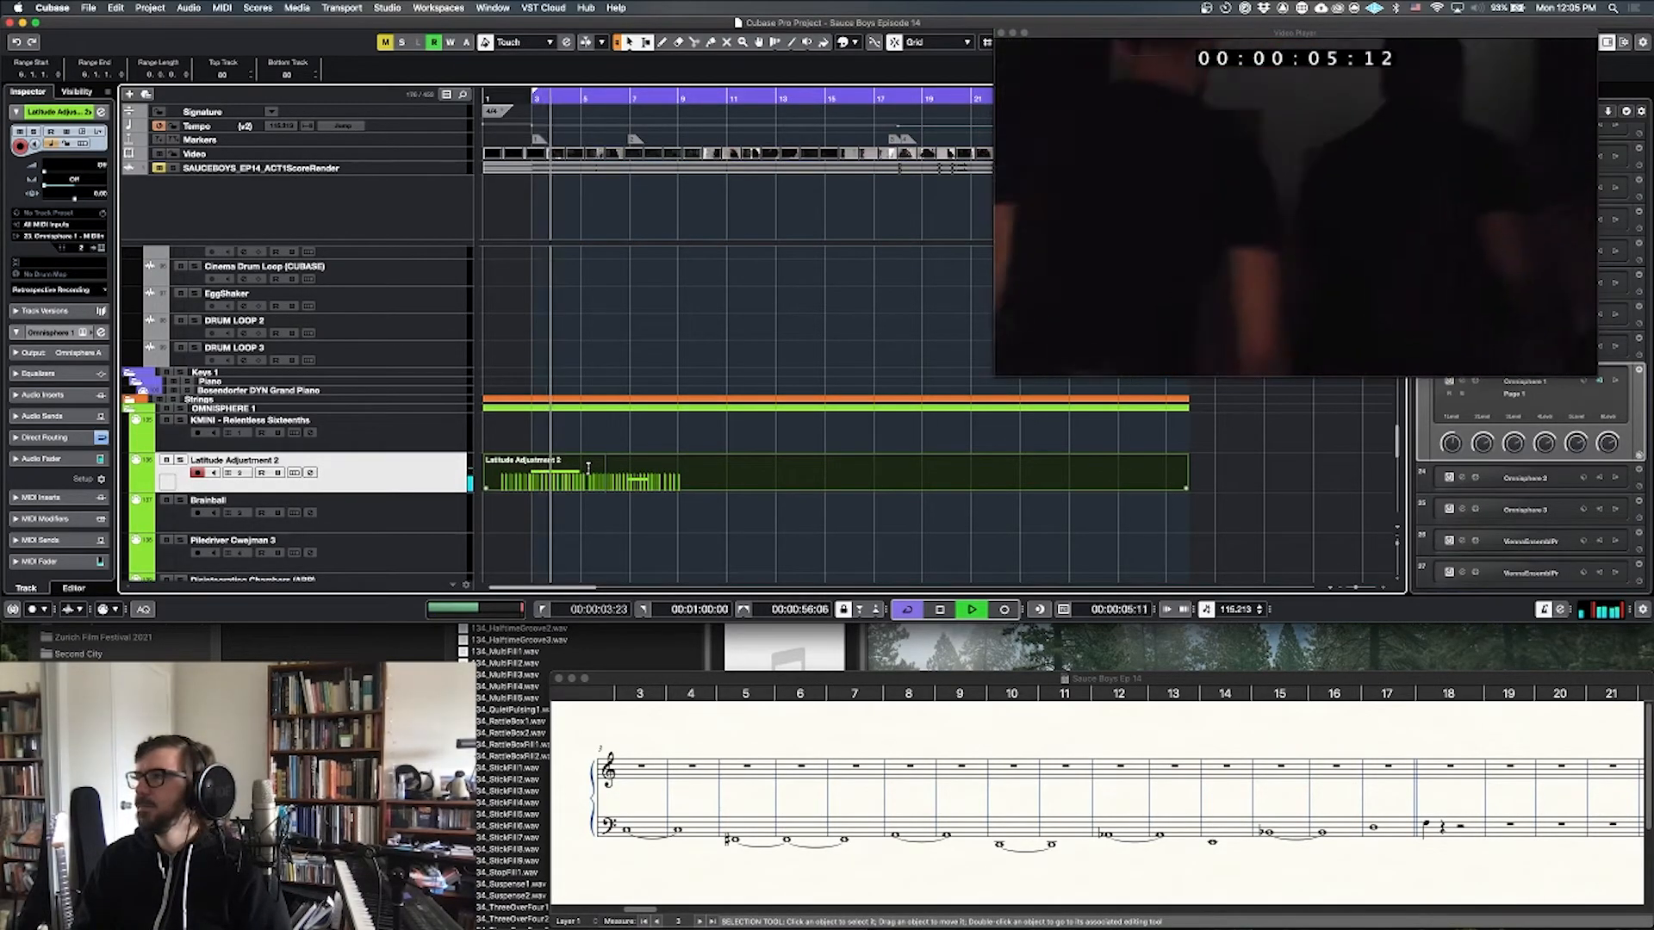
key(space)
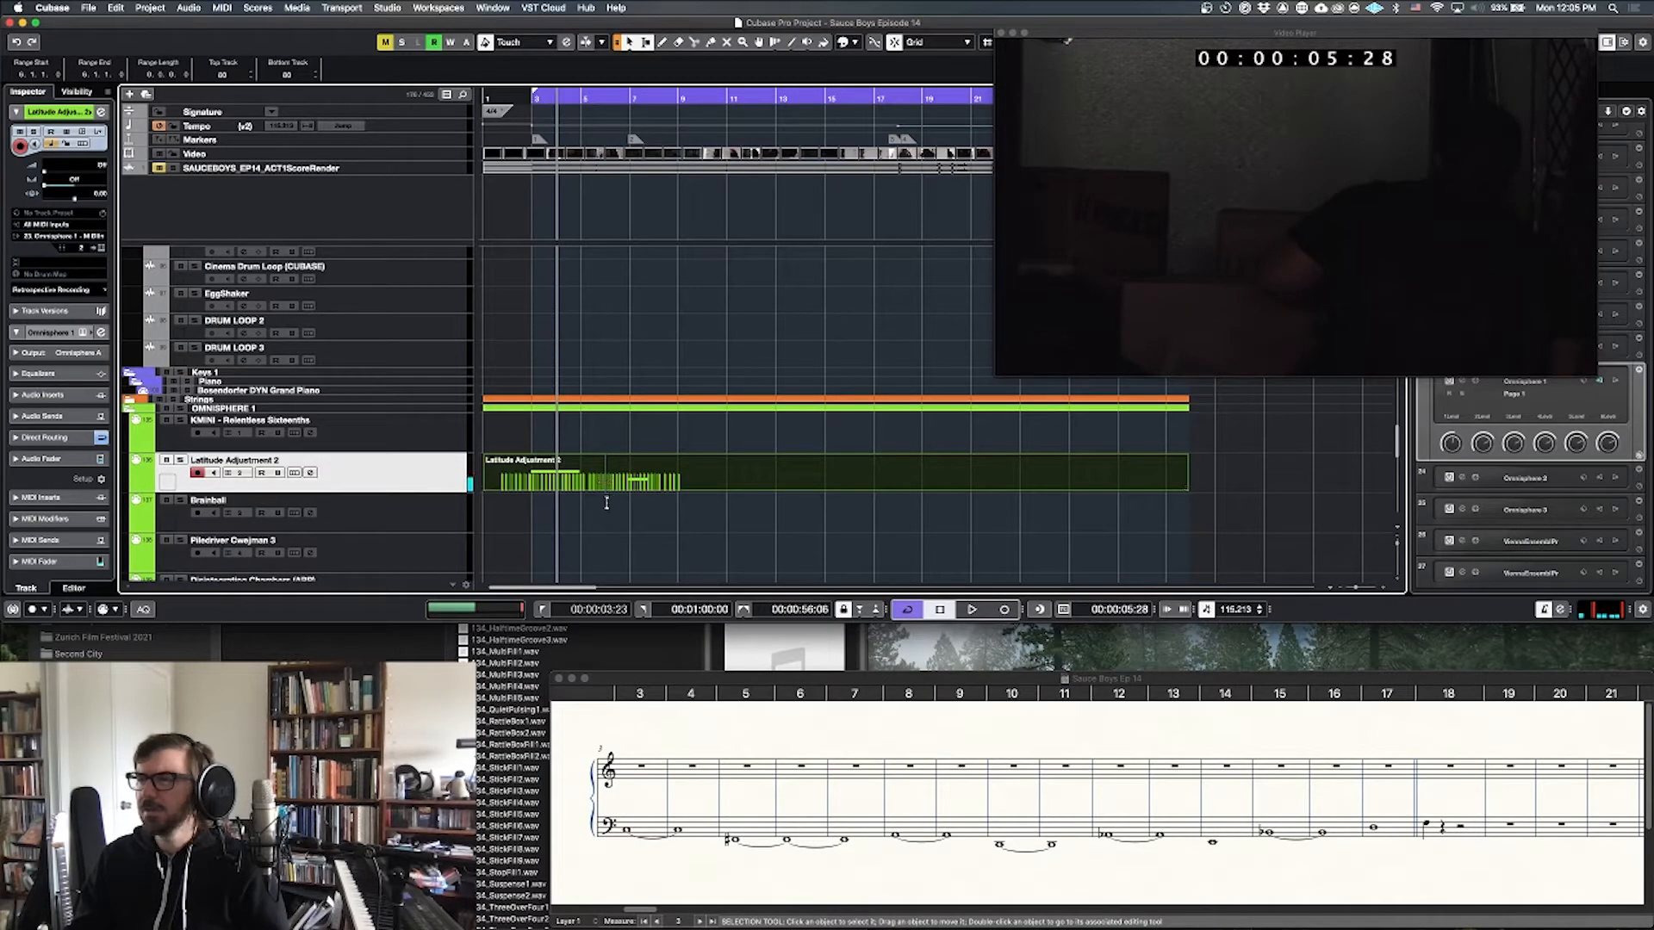
Step: Split the recorded Latitude Adjustment 2 event just before bar 6
click(605, 466)
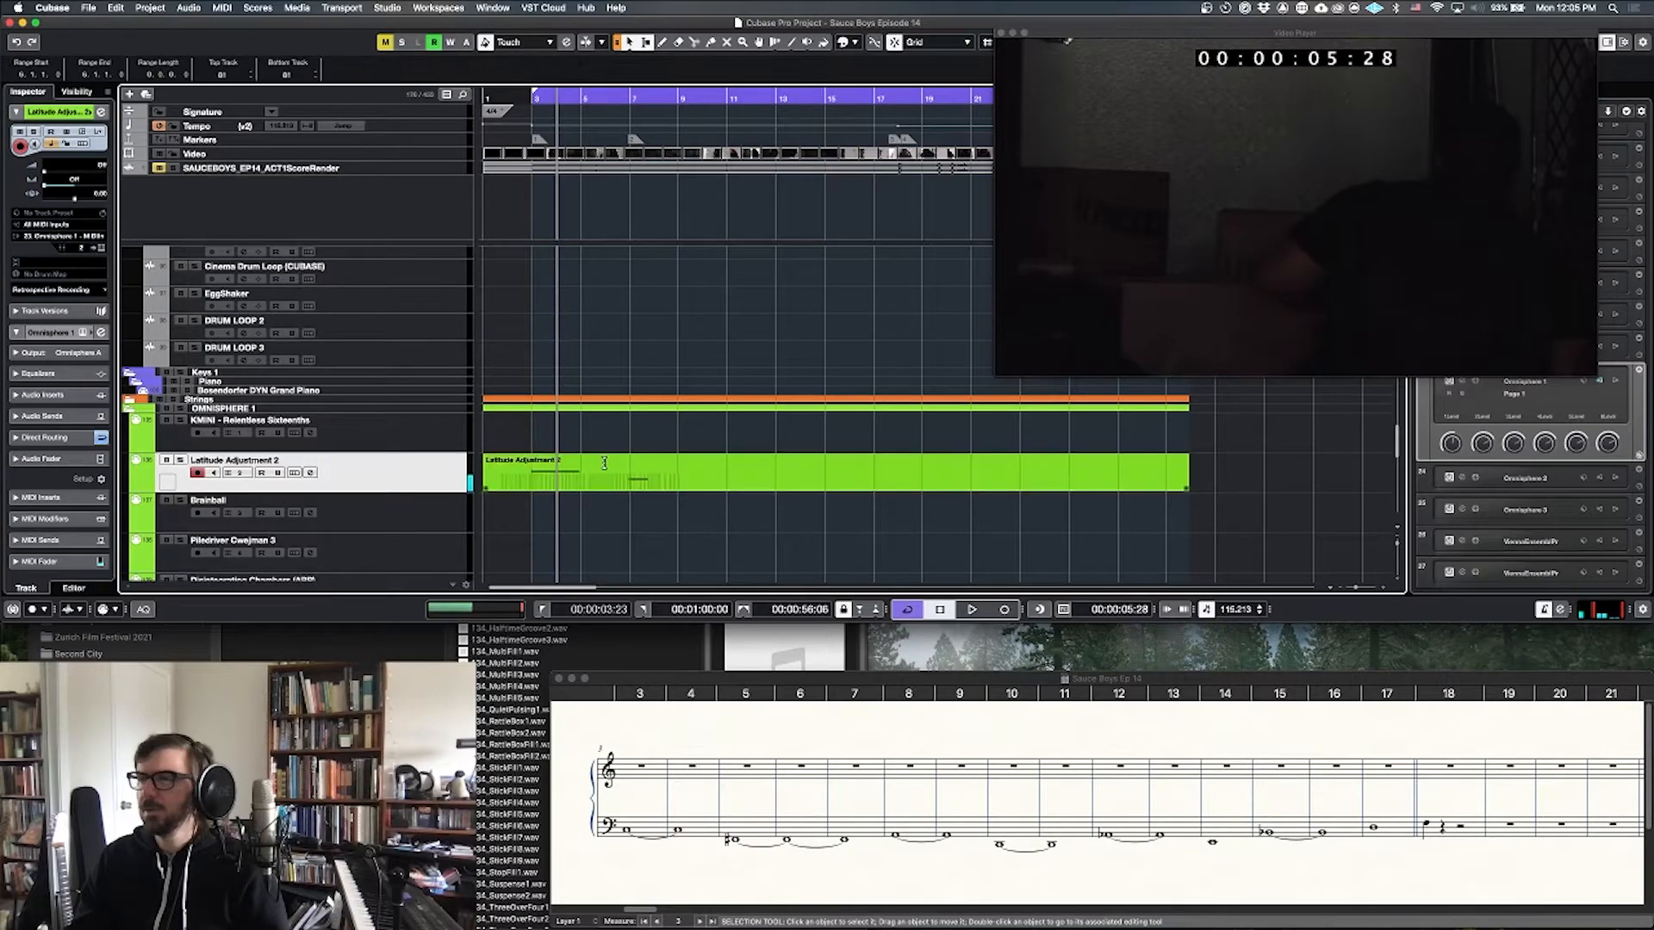
click(594, 488)
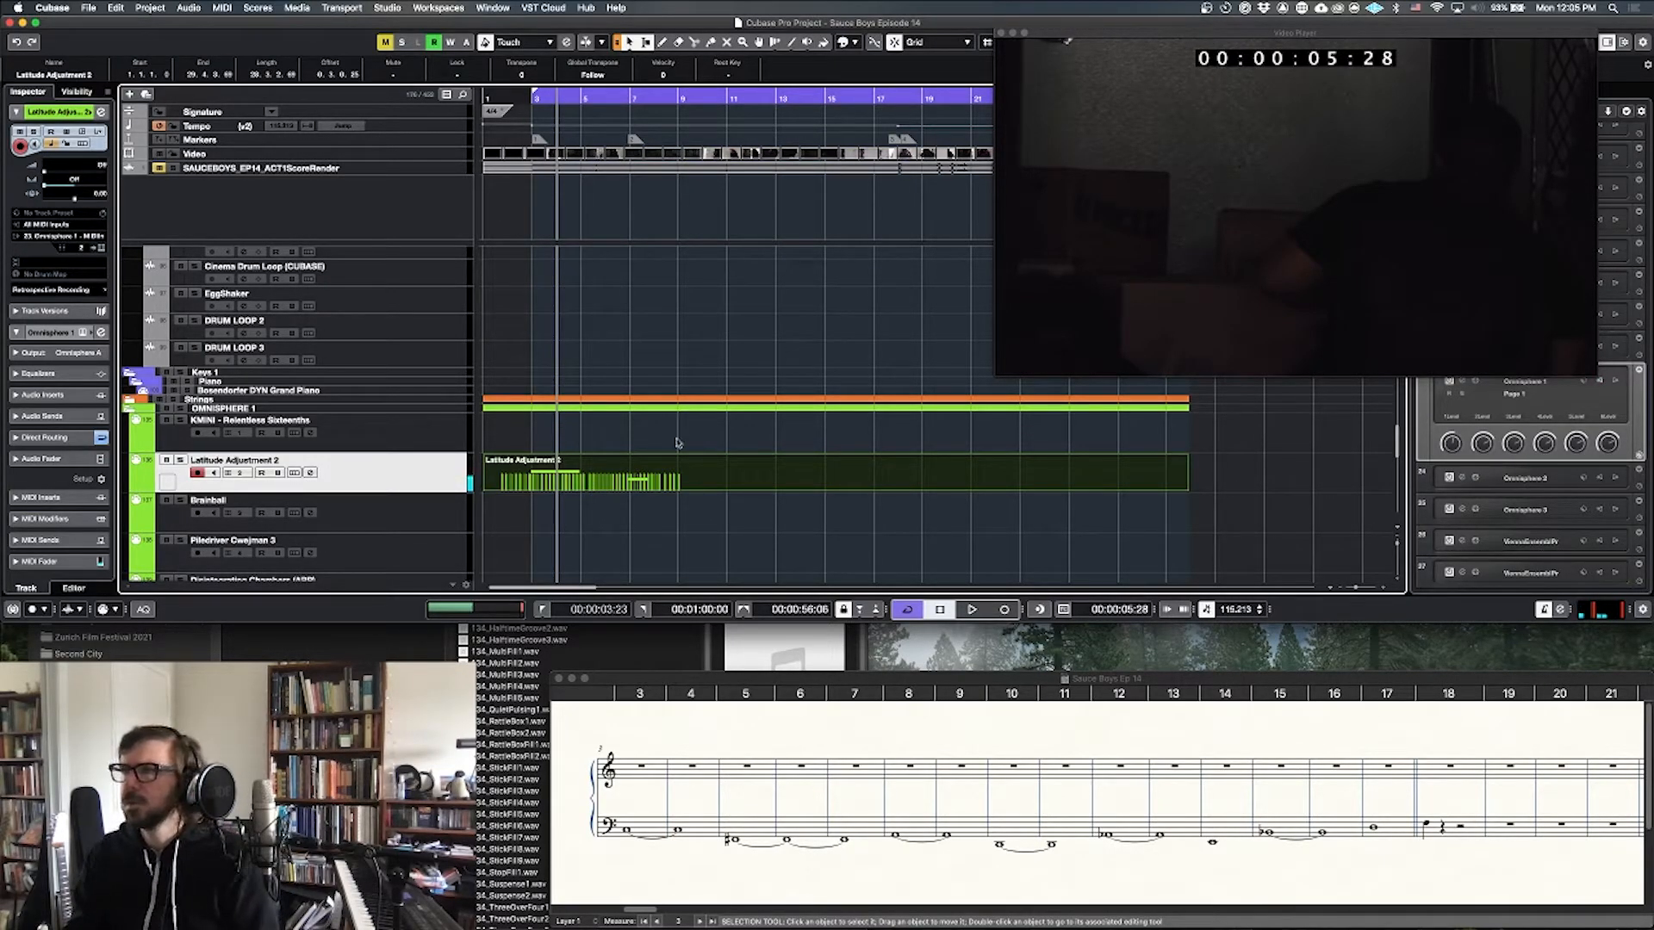
alt+click(604, 485)
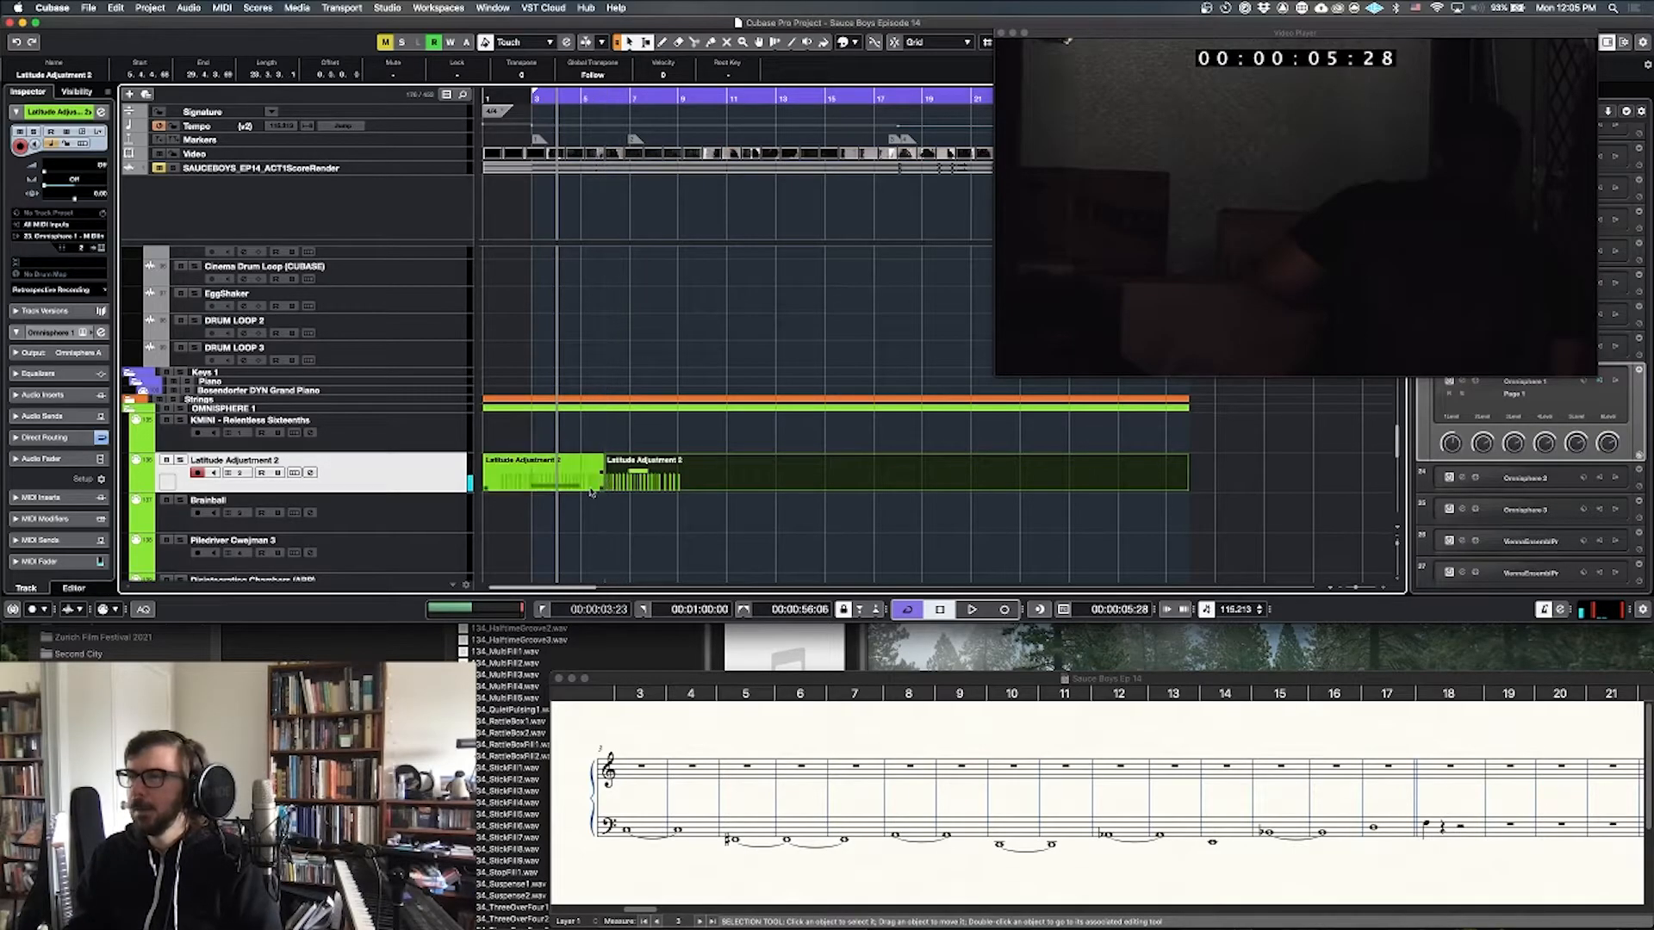
Step: Delete the part of the split Latitude Adjustment 2 event that lies before bar 6
click(591, 490)
key(Delete)
click(592, 490)
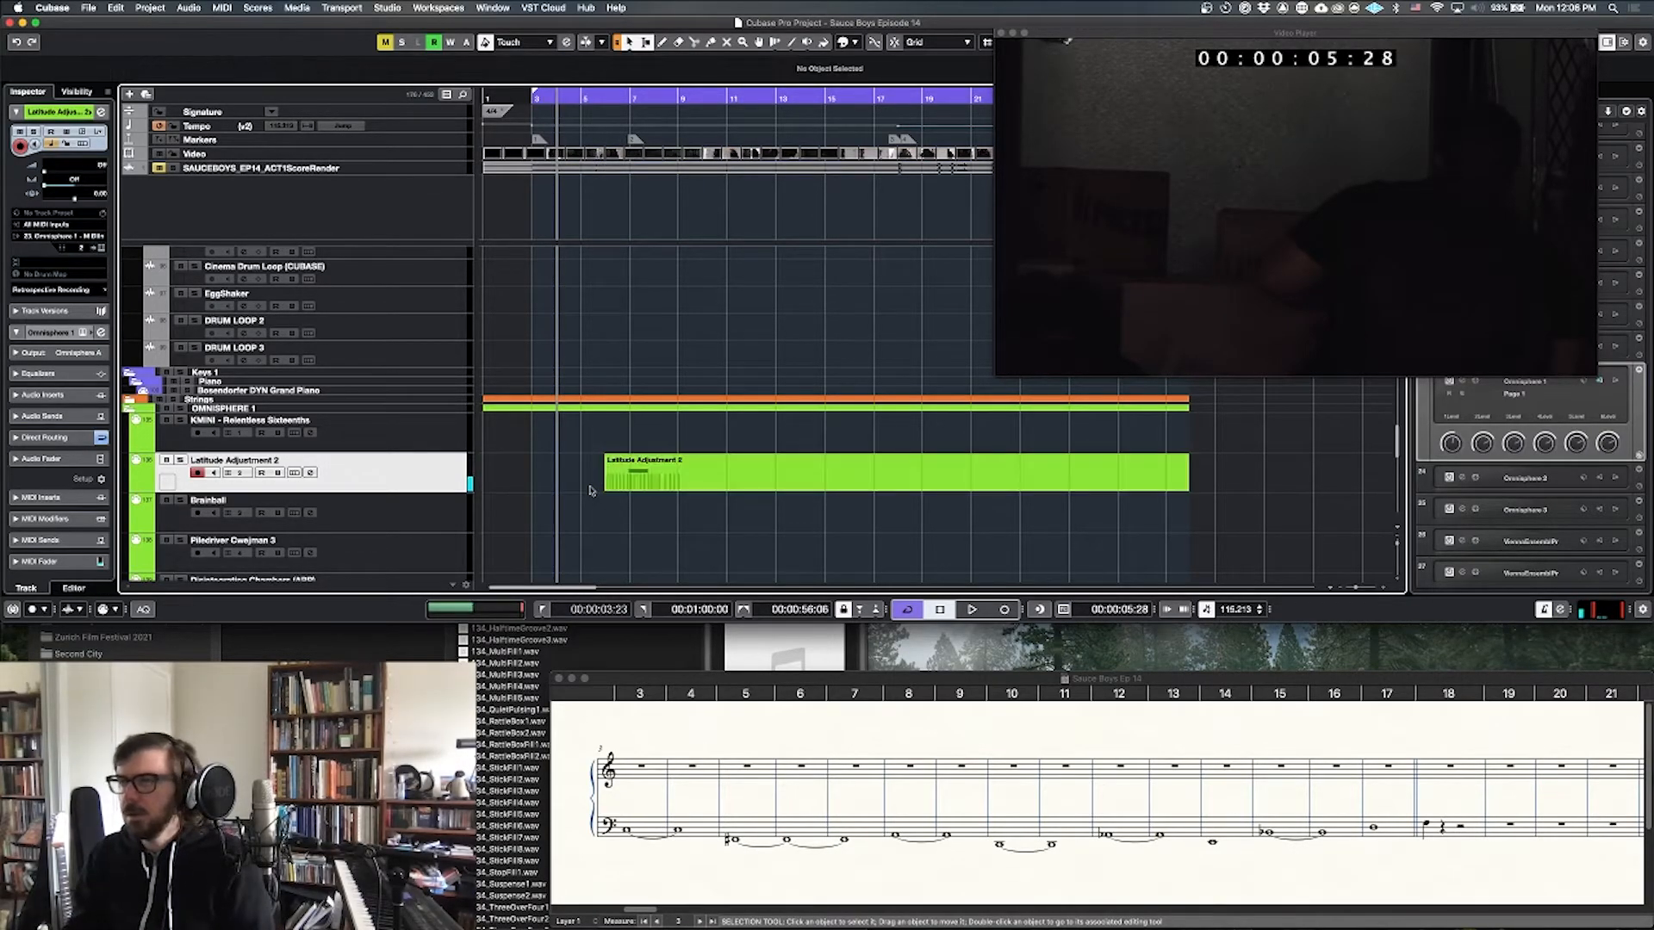
Step: Open the remaining Latitude Adjustment 2 event, move its long sustained note to start at 6.3.4, and play back from the cycle start
double_click(635, 483)
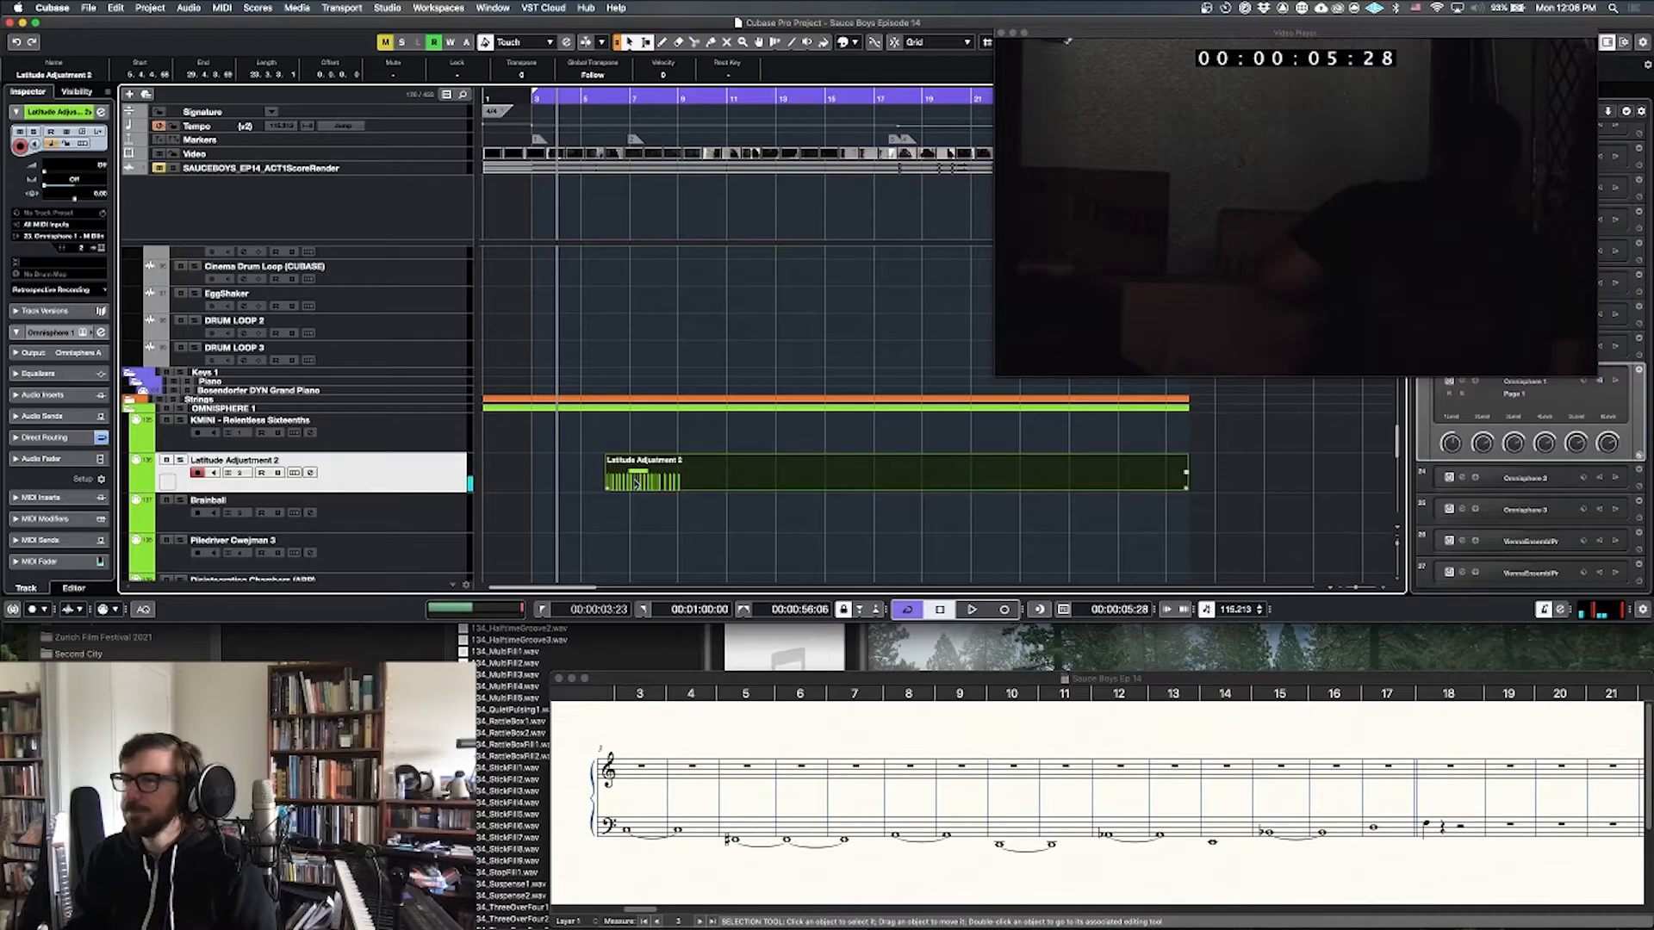
drag(568, 416, 515, 417)
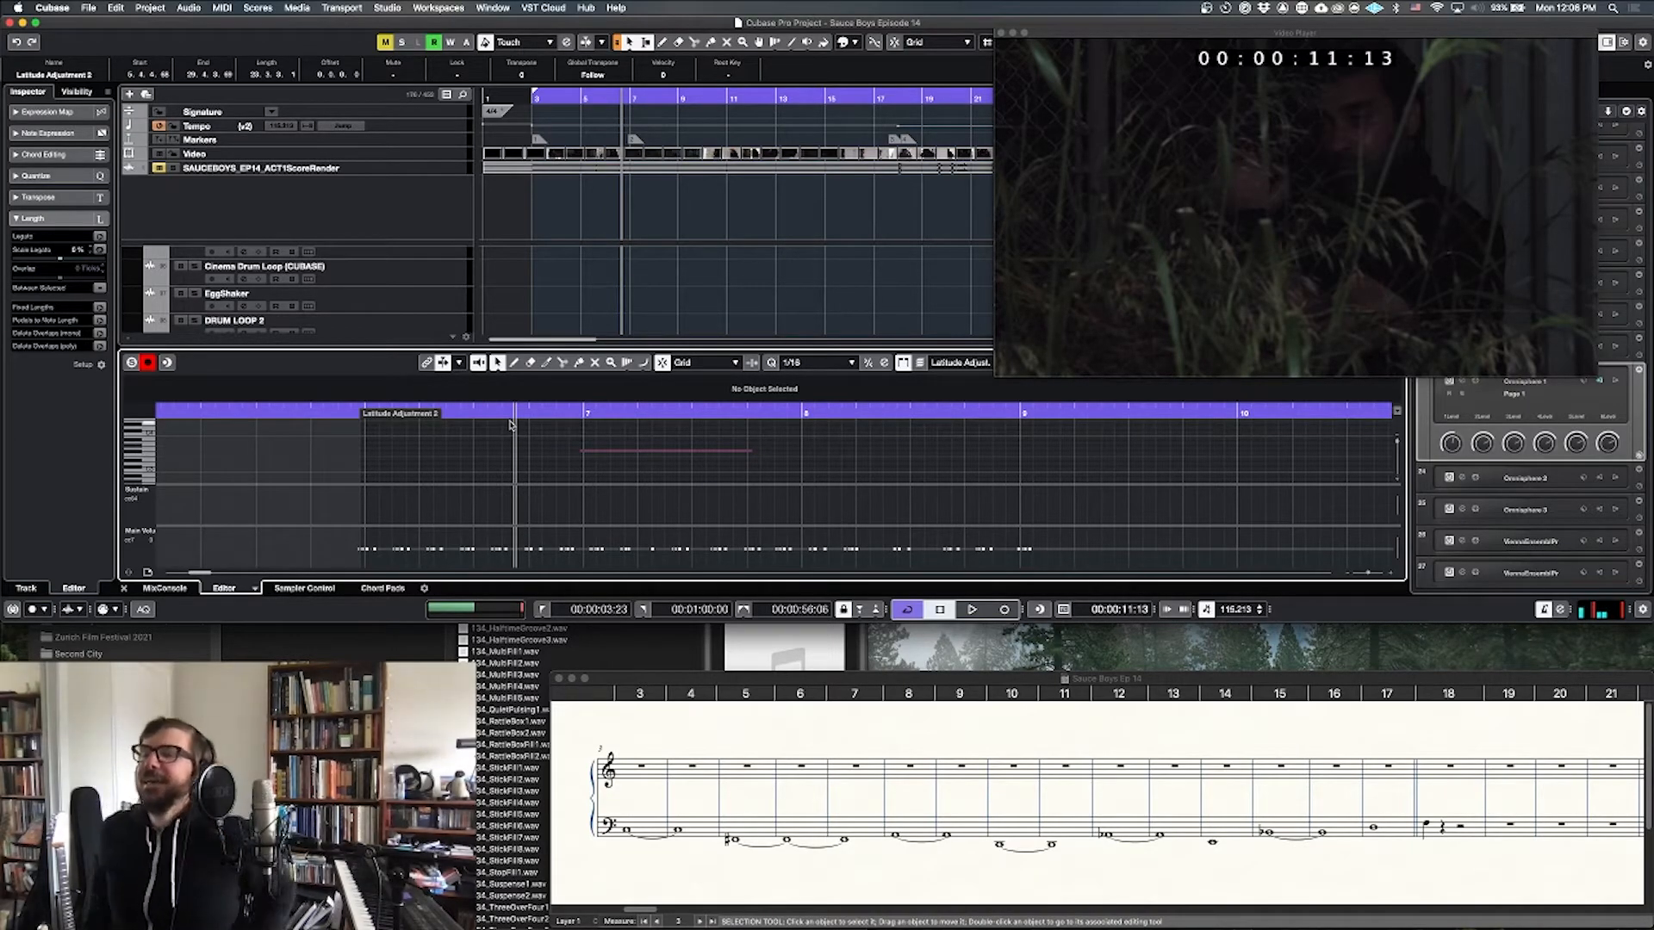
click(592, 450)
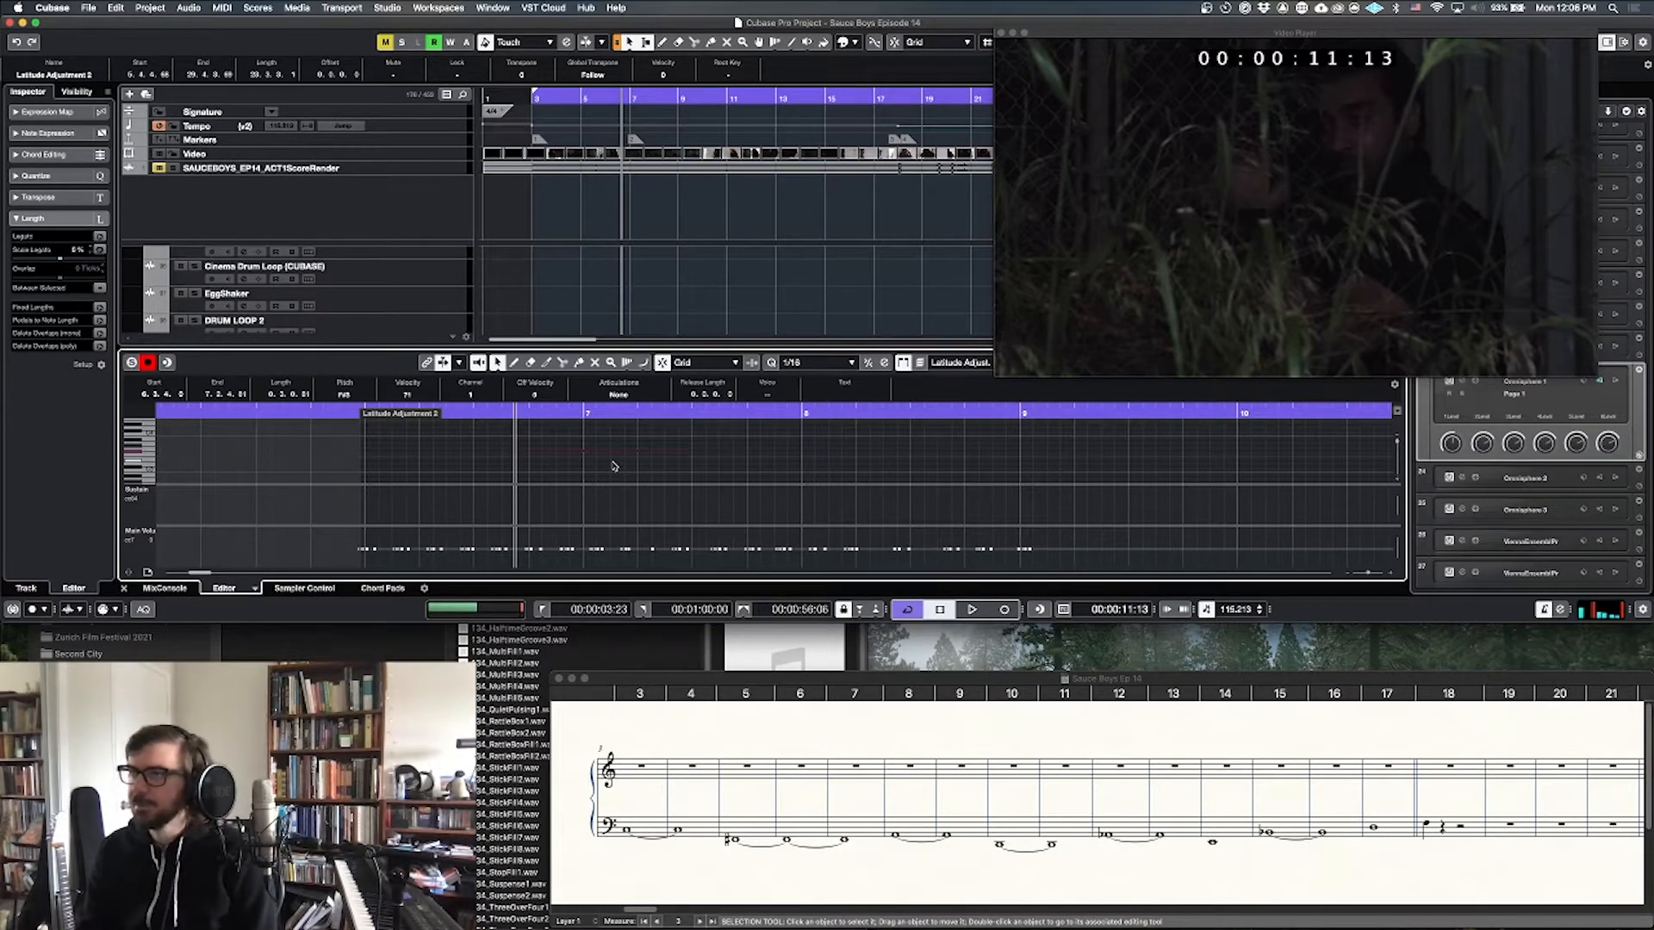
key(g)
key(g)
key(g)
key(Return)
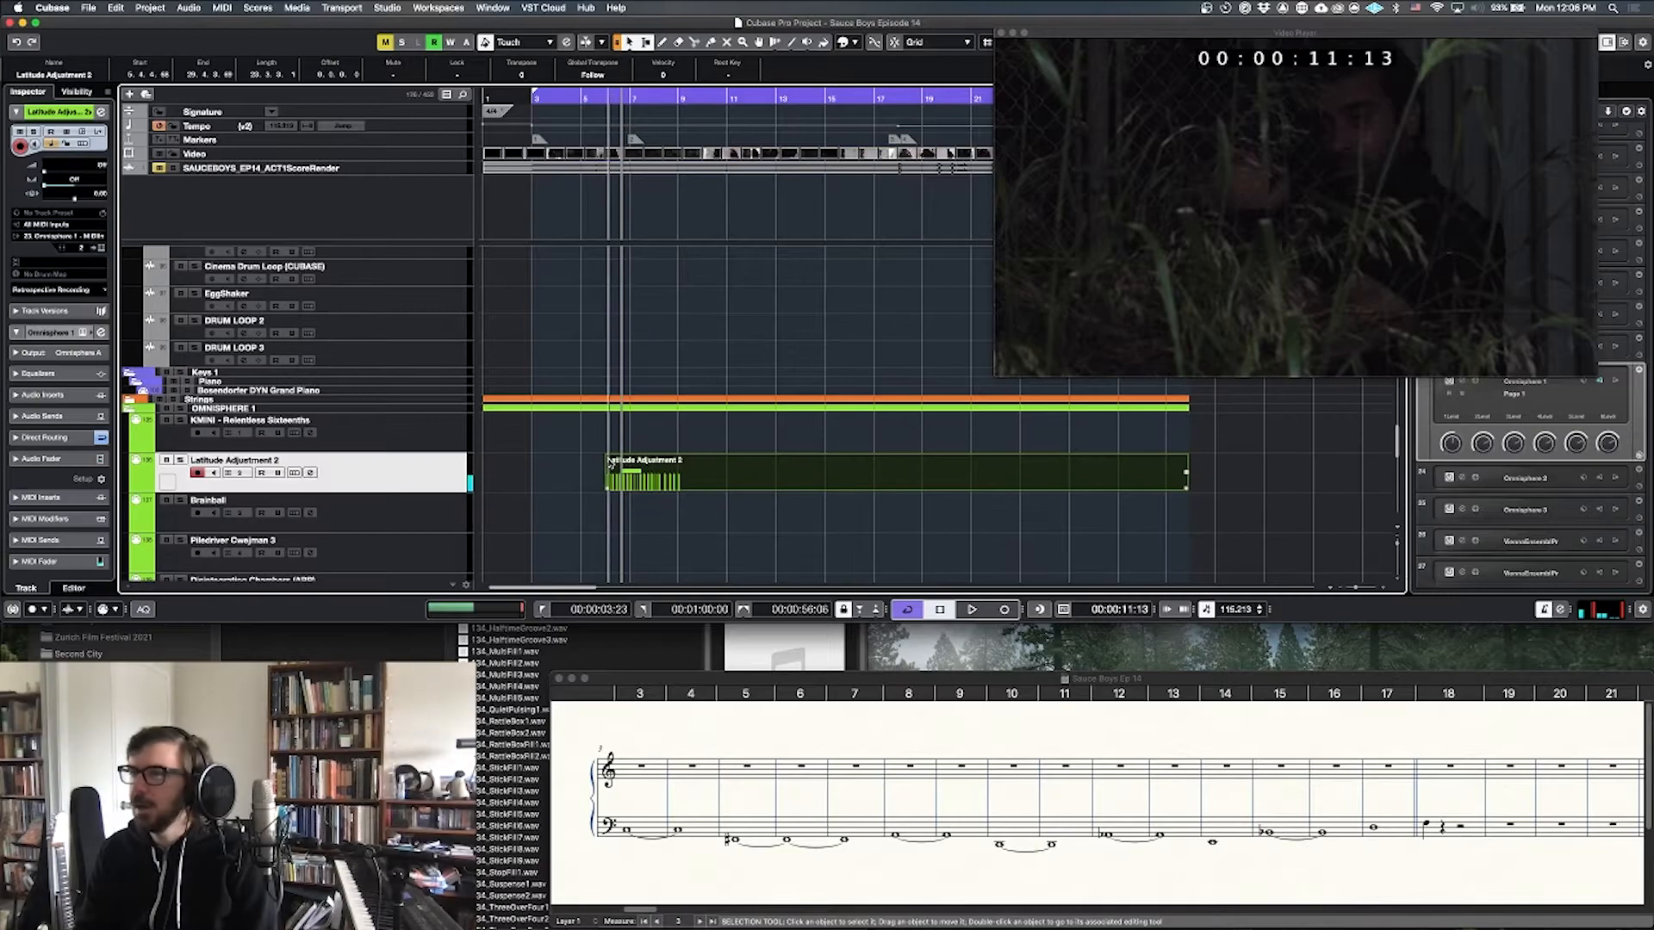
key(KP_1)
key(space)
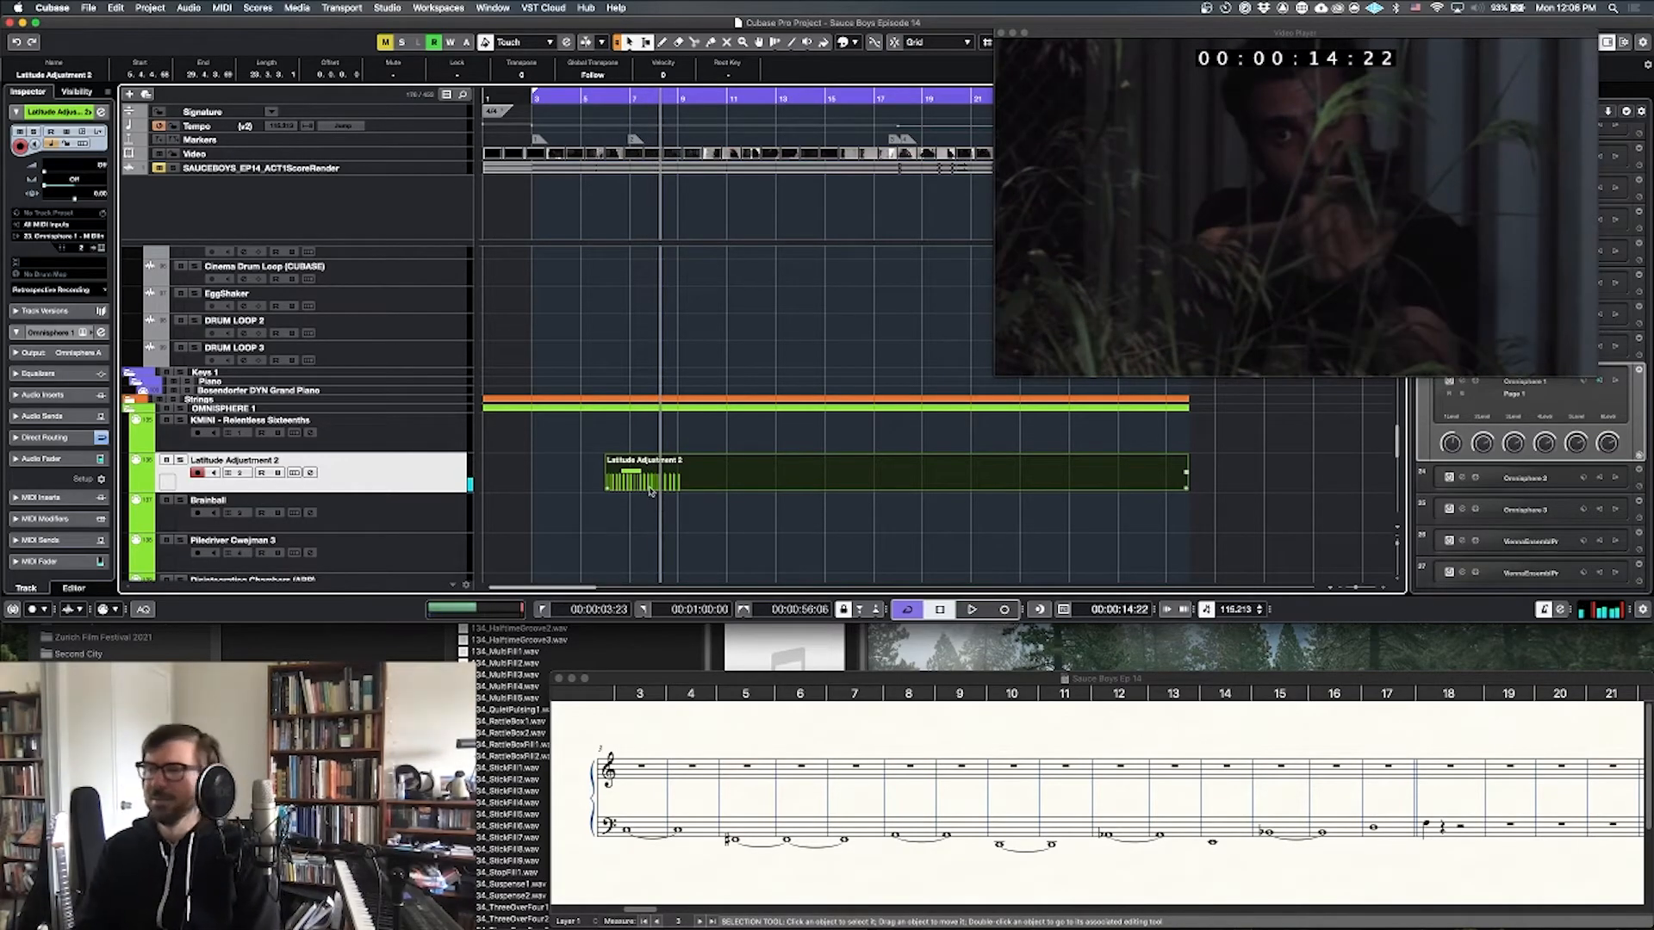
Step: Move the long sustained Latitude Adjustment 2 note to start at 6.4.1 and listen to it against the video
double_click(651, 489)
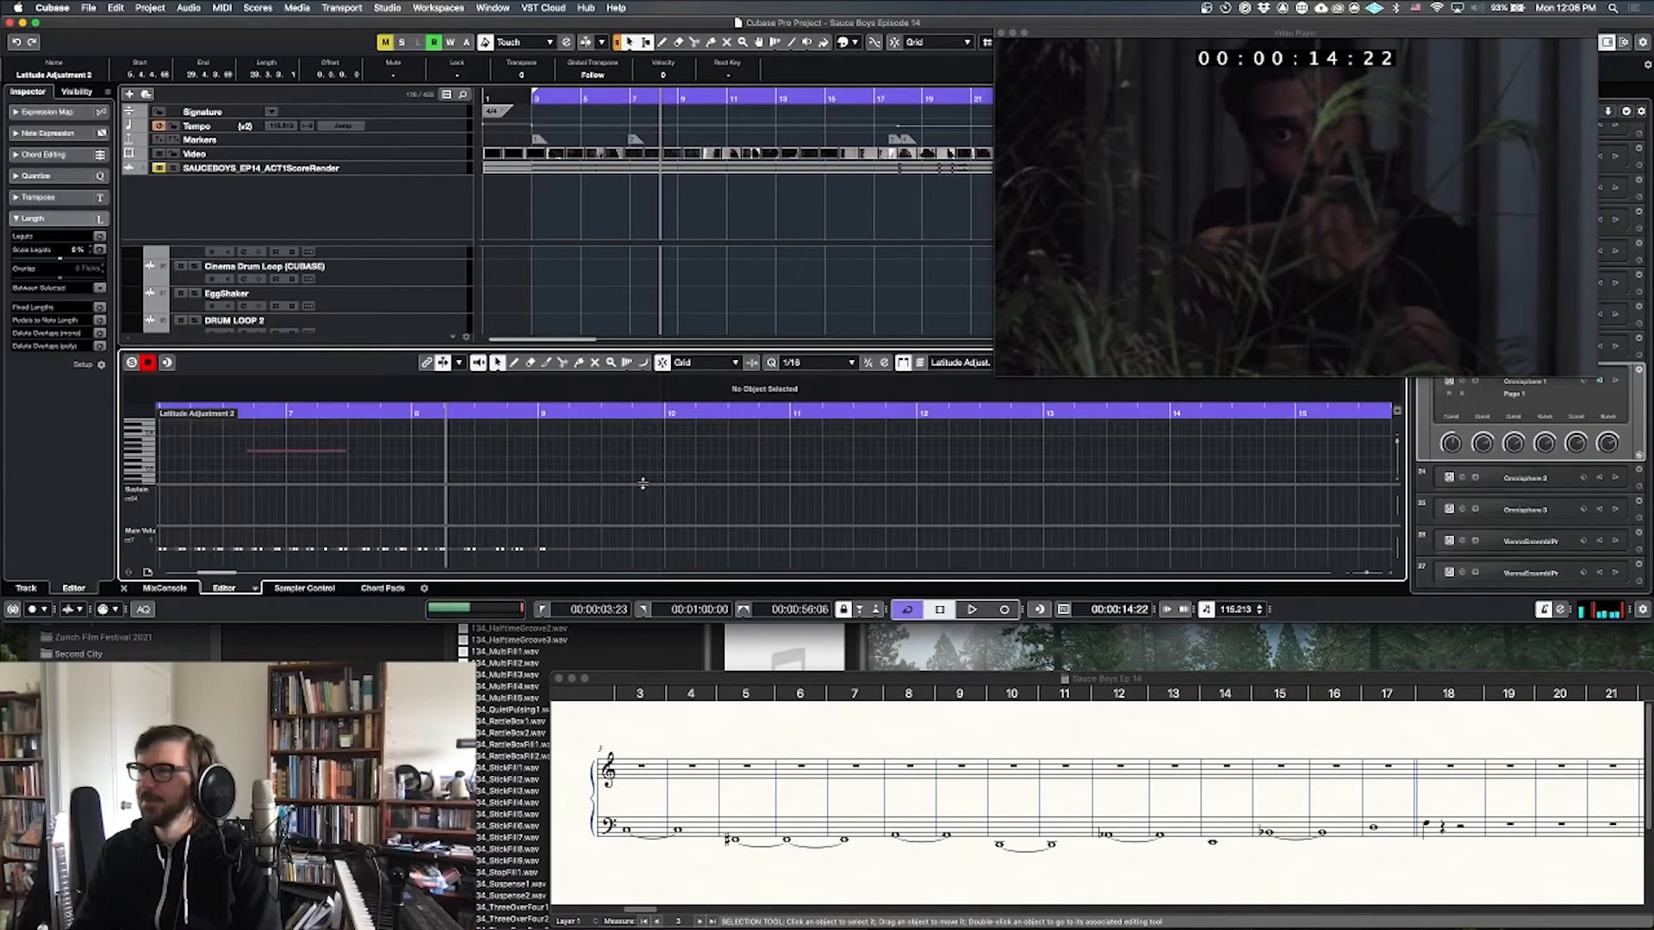
click(259, 452)
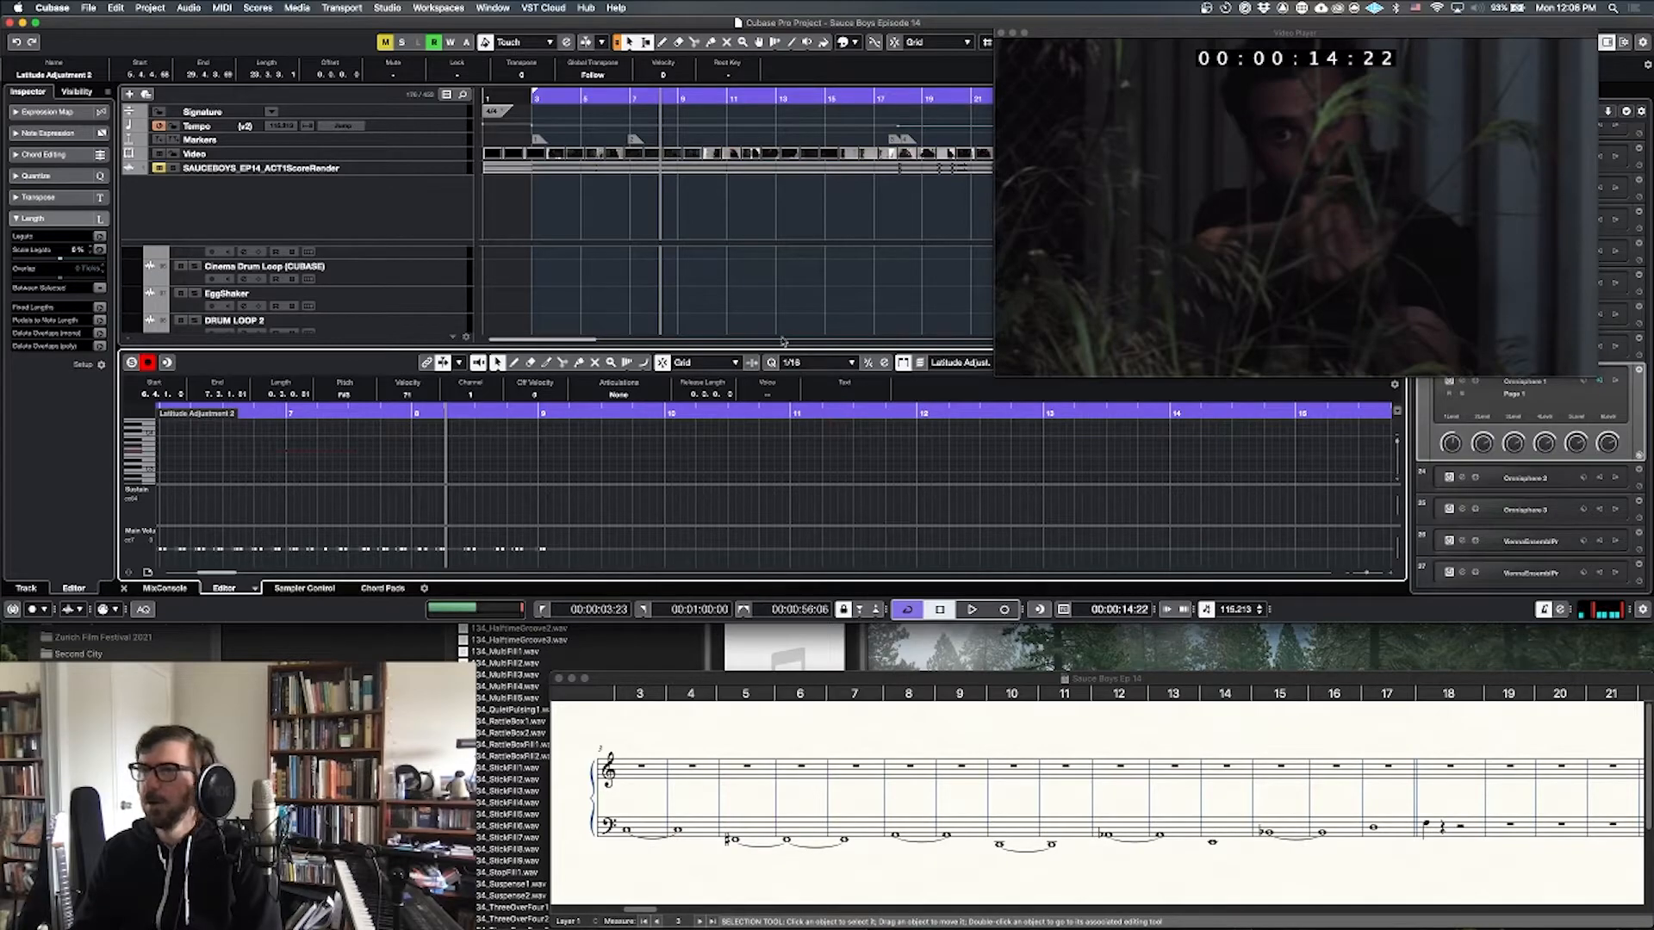
key(alt+super+b)
key(KP_1)
key(space)
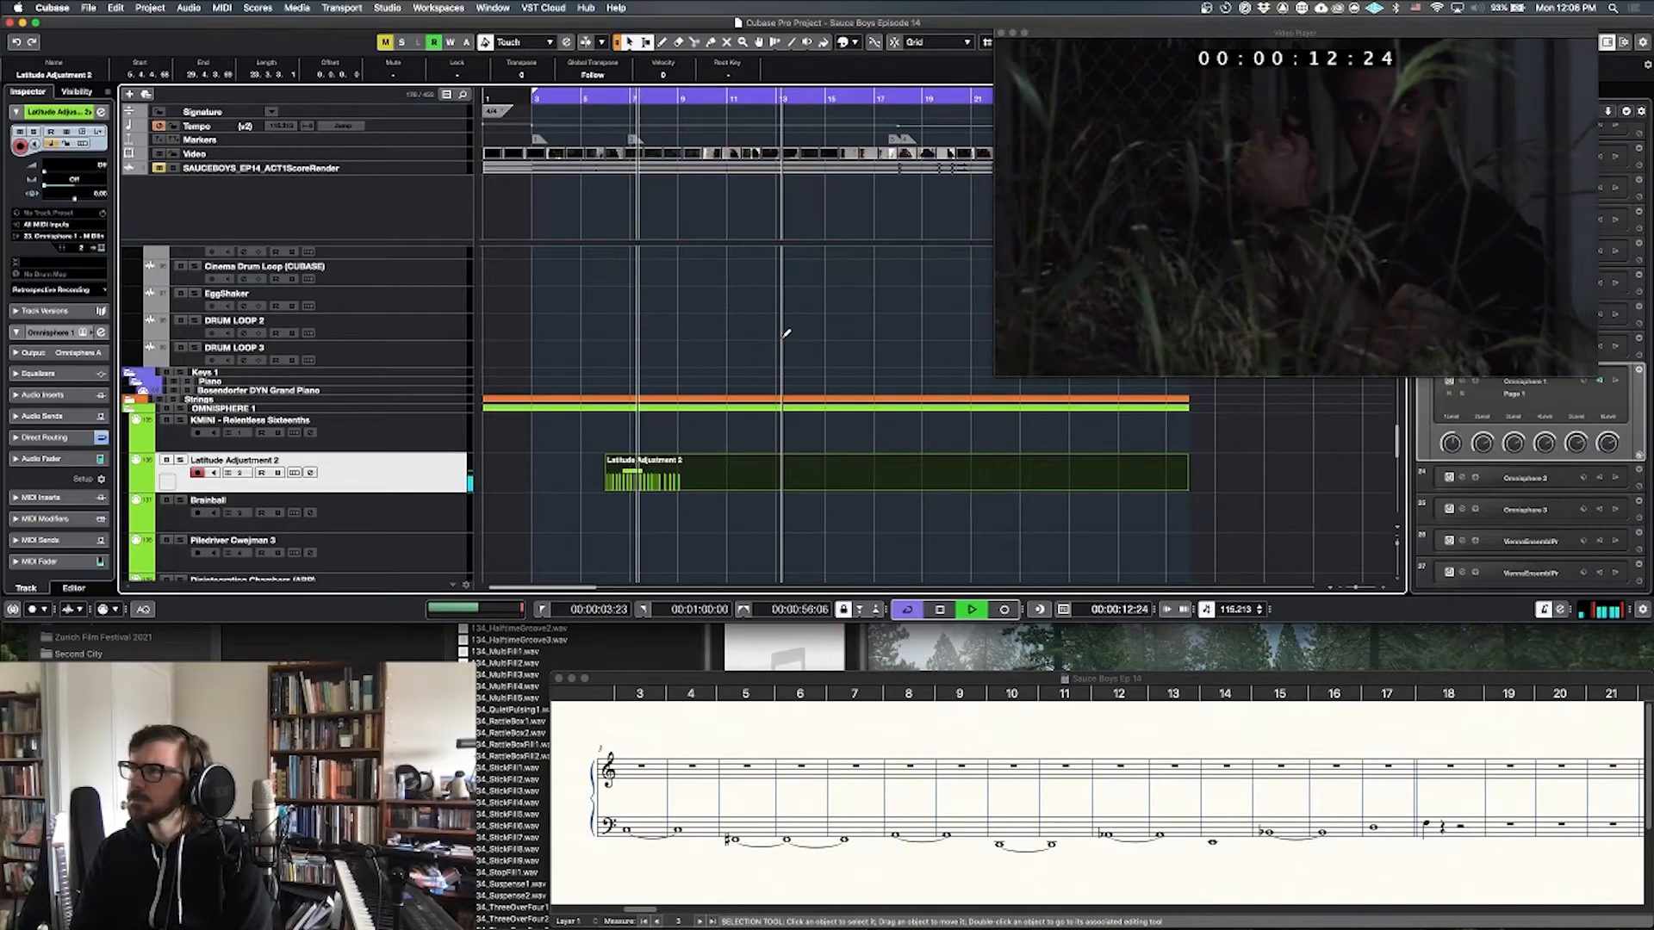
key(space)
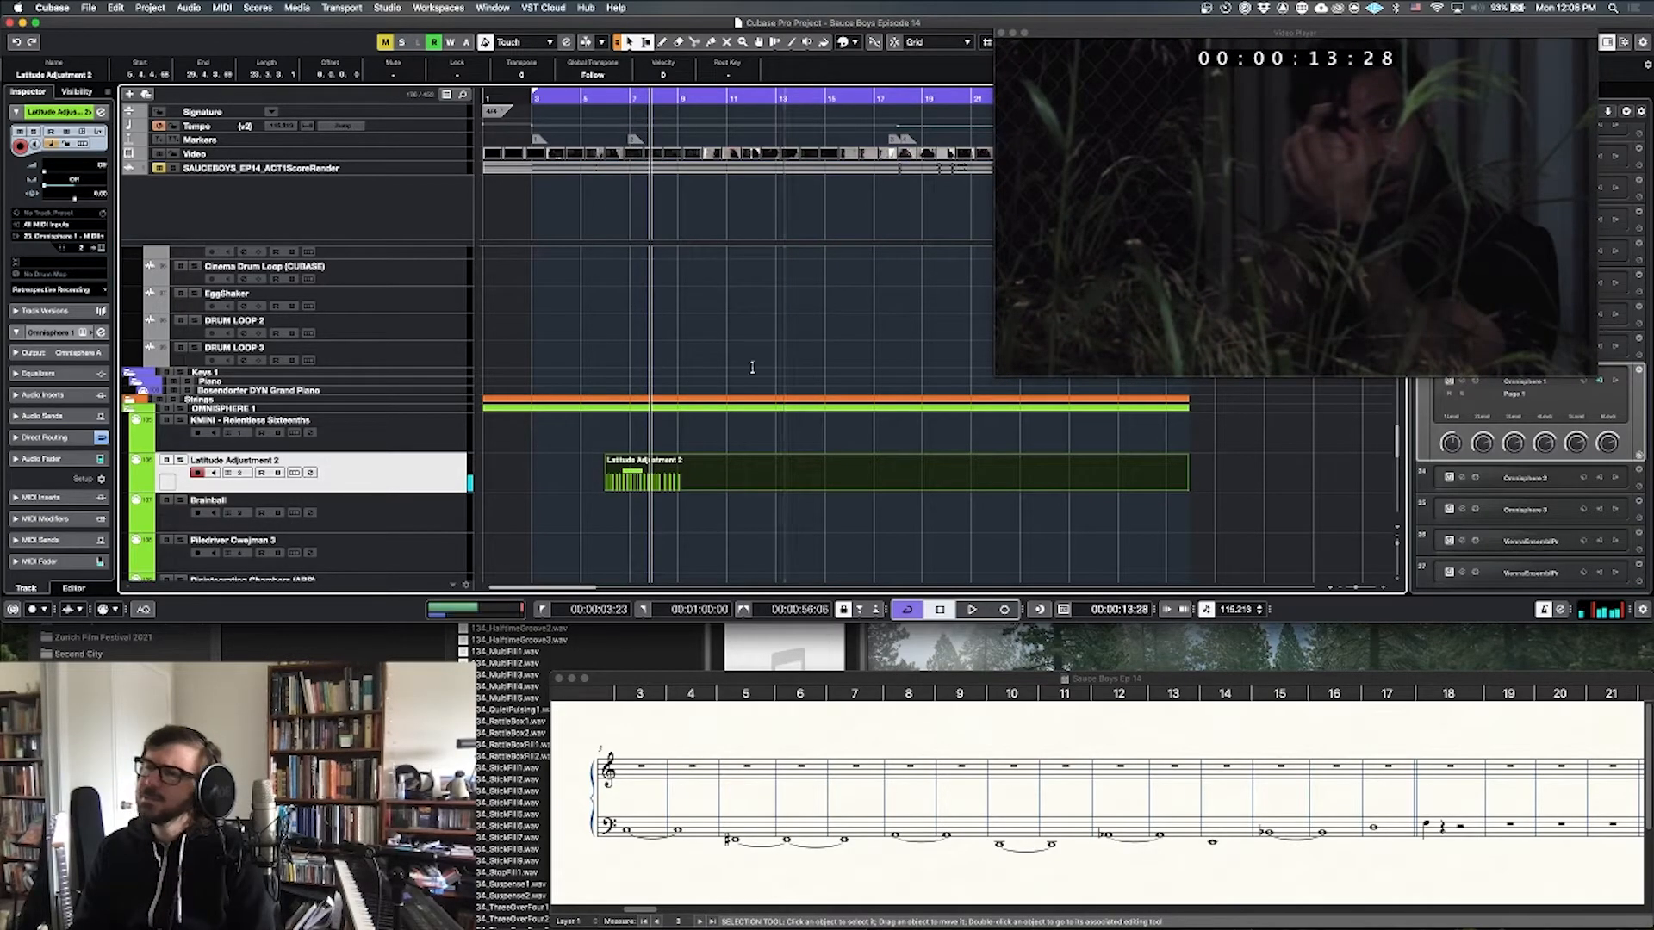
Step: Move the long sustained note in the Latitude Adjustment 2 event so it starts at bar 7, and leave the note editor
double_click(626, 488)
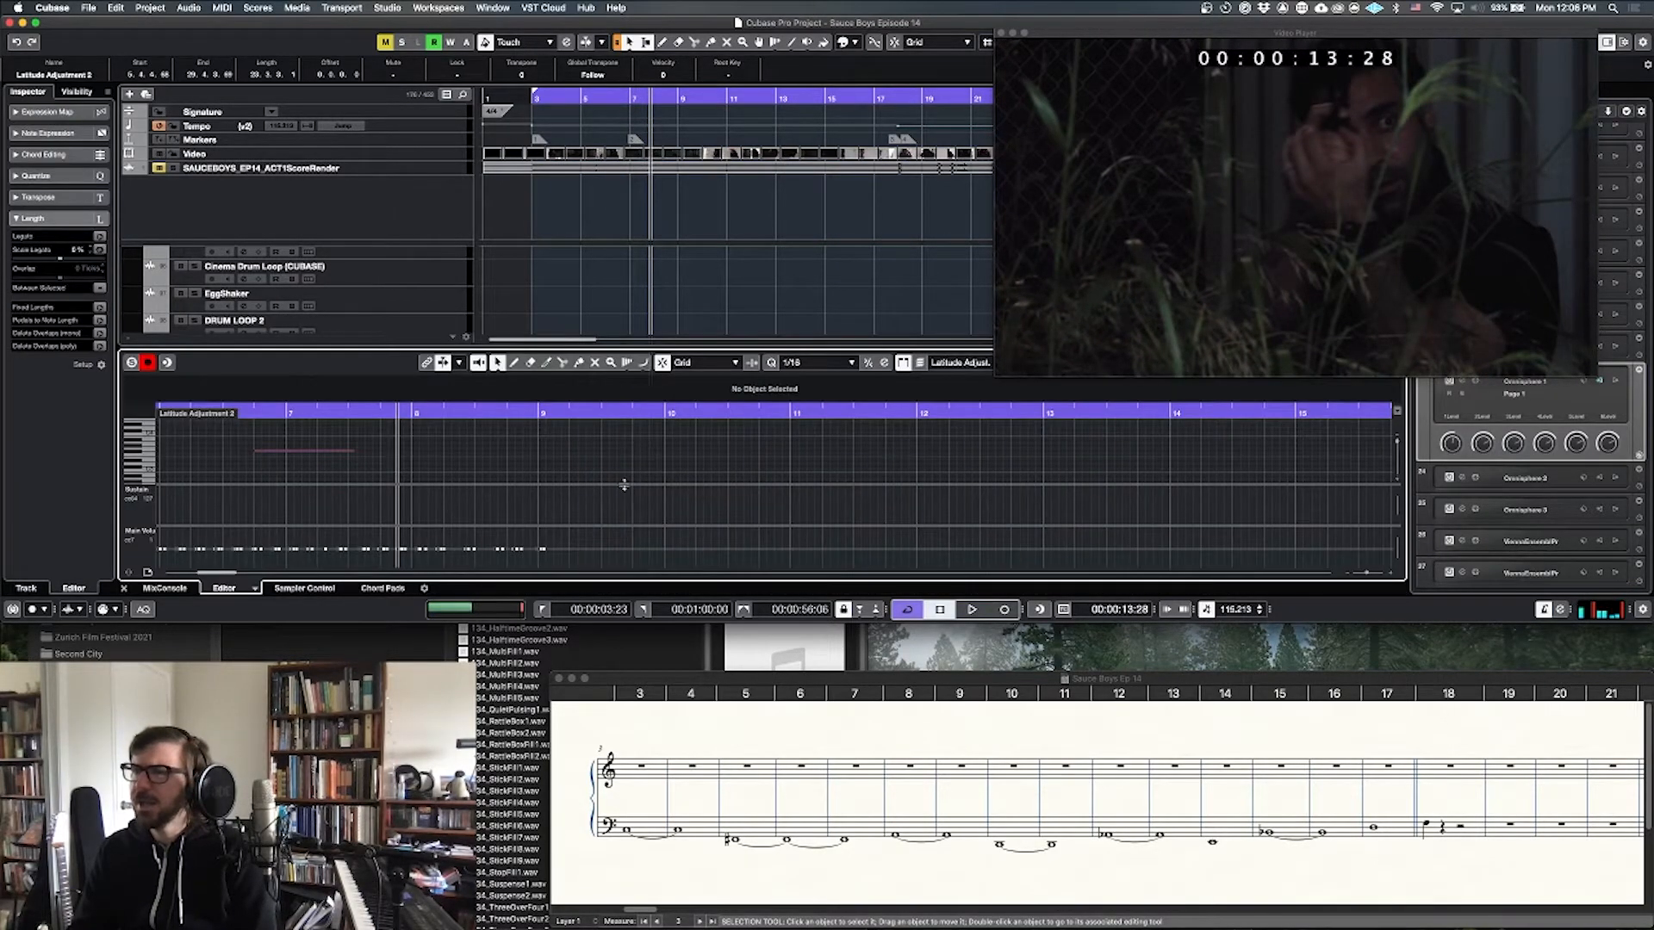
click(268, 450)
click(245, 413)
drag(246, 413, 314, 451)
click(313, 444)
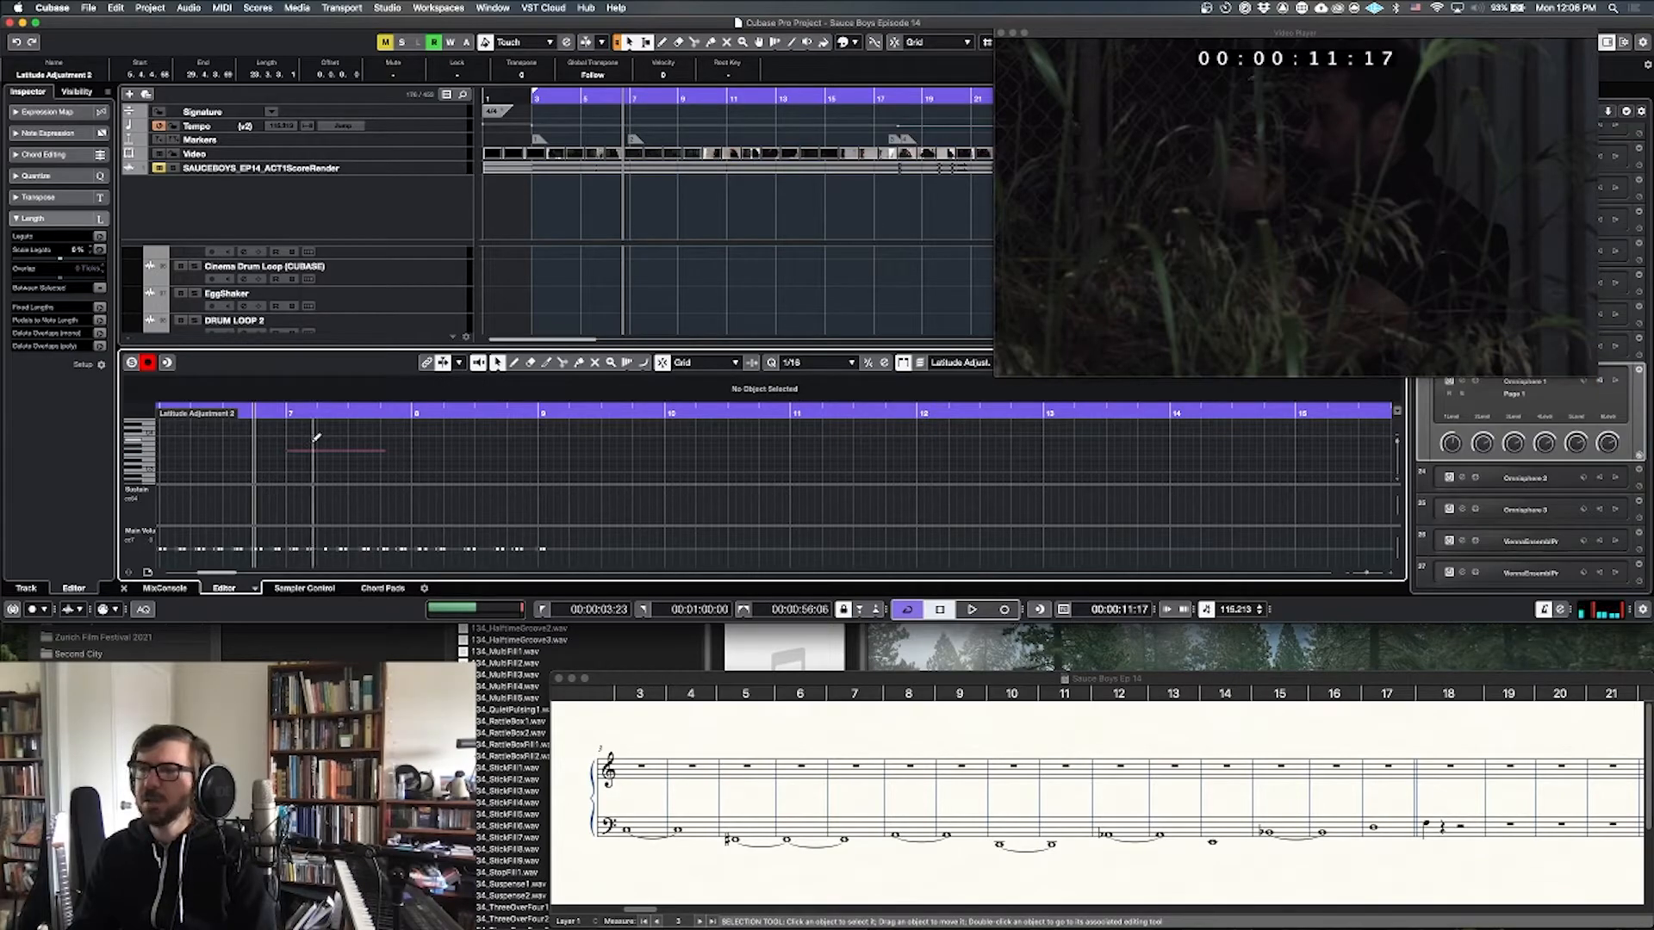
key(Return)
Step: Listen to the edited Latitude Adjustment 2 line from the cycle start to just past bar 9
key(KP_1)
key(space)
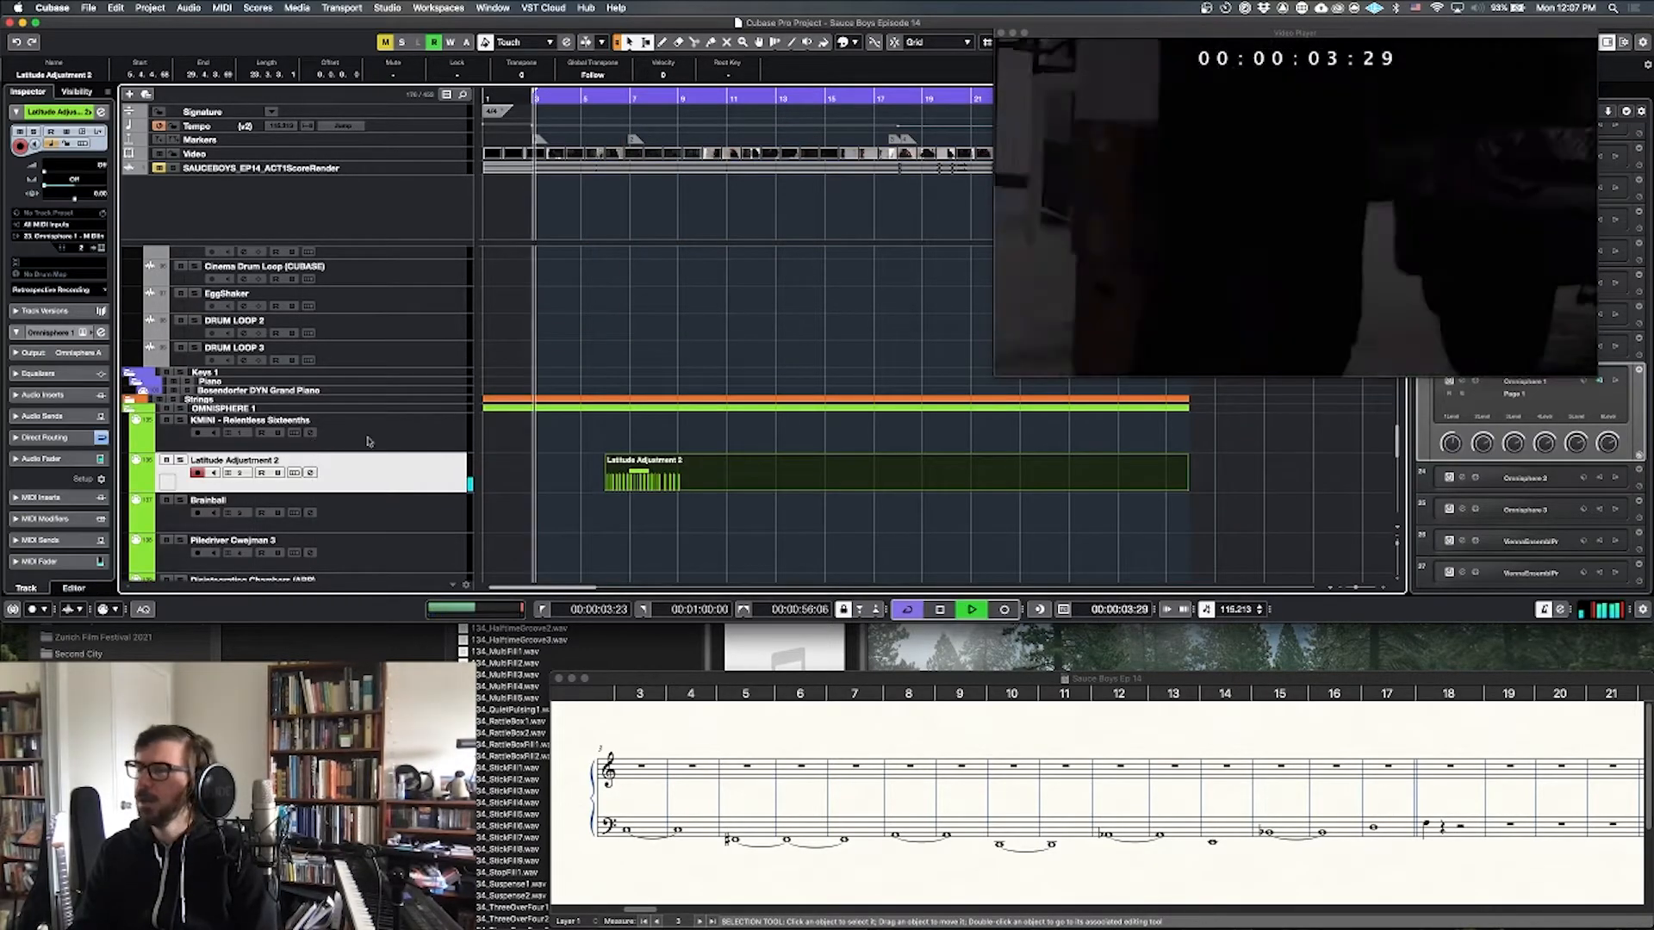
click(640, 565)
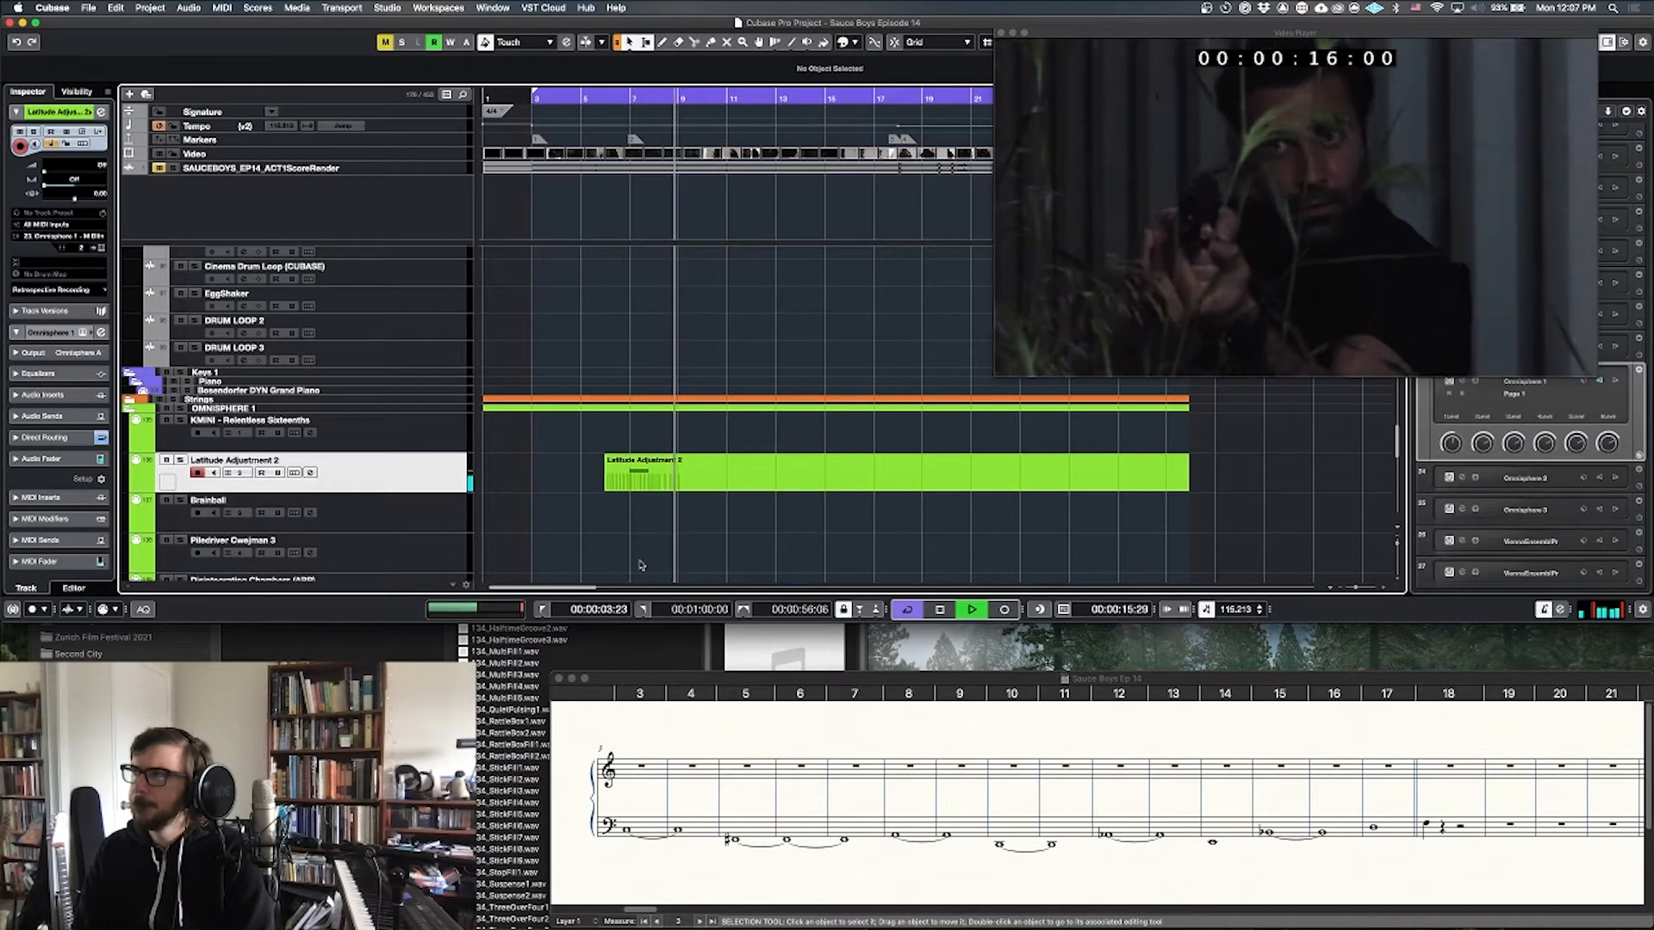
key(space)
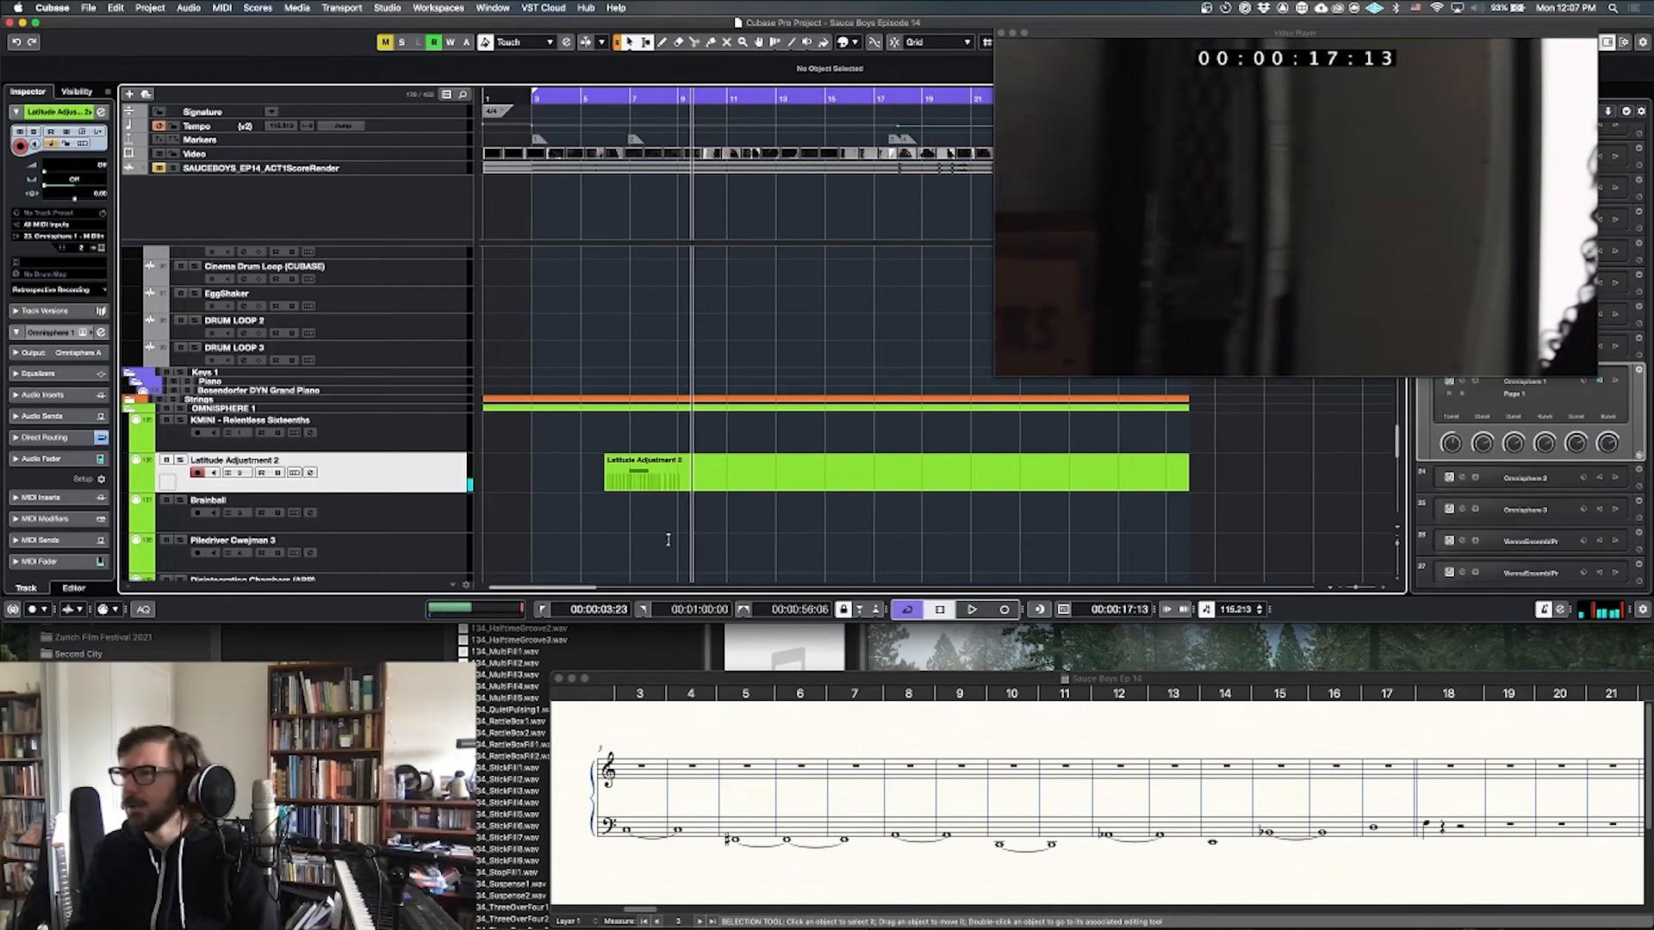
Step: Split the Latitude Adjustment 2 event at bar 9 and delete the empty part after it
click(680, 489)
alt+click(680, 491)
click(701, 487)
key(Delete)
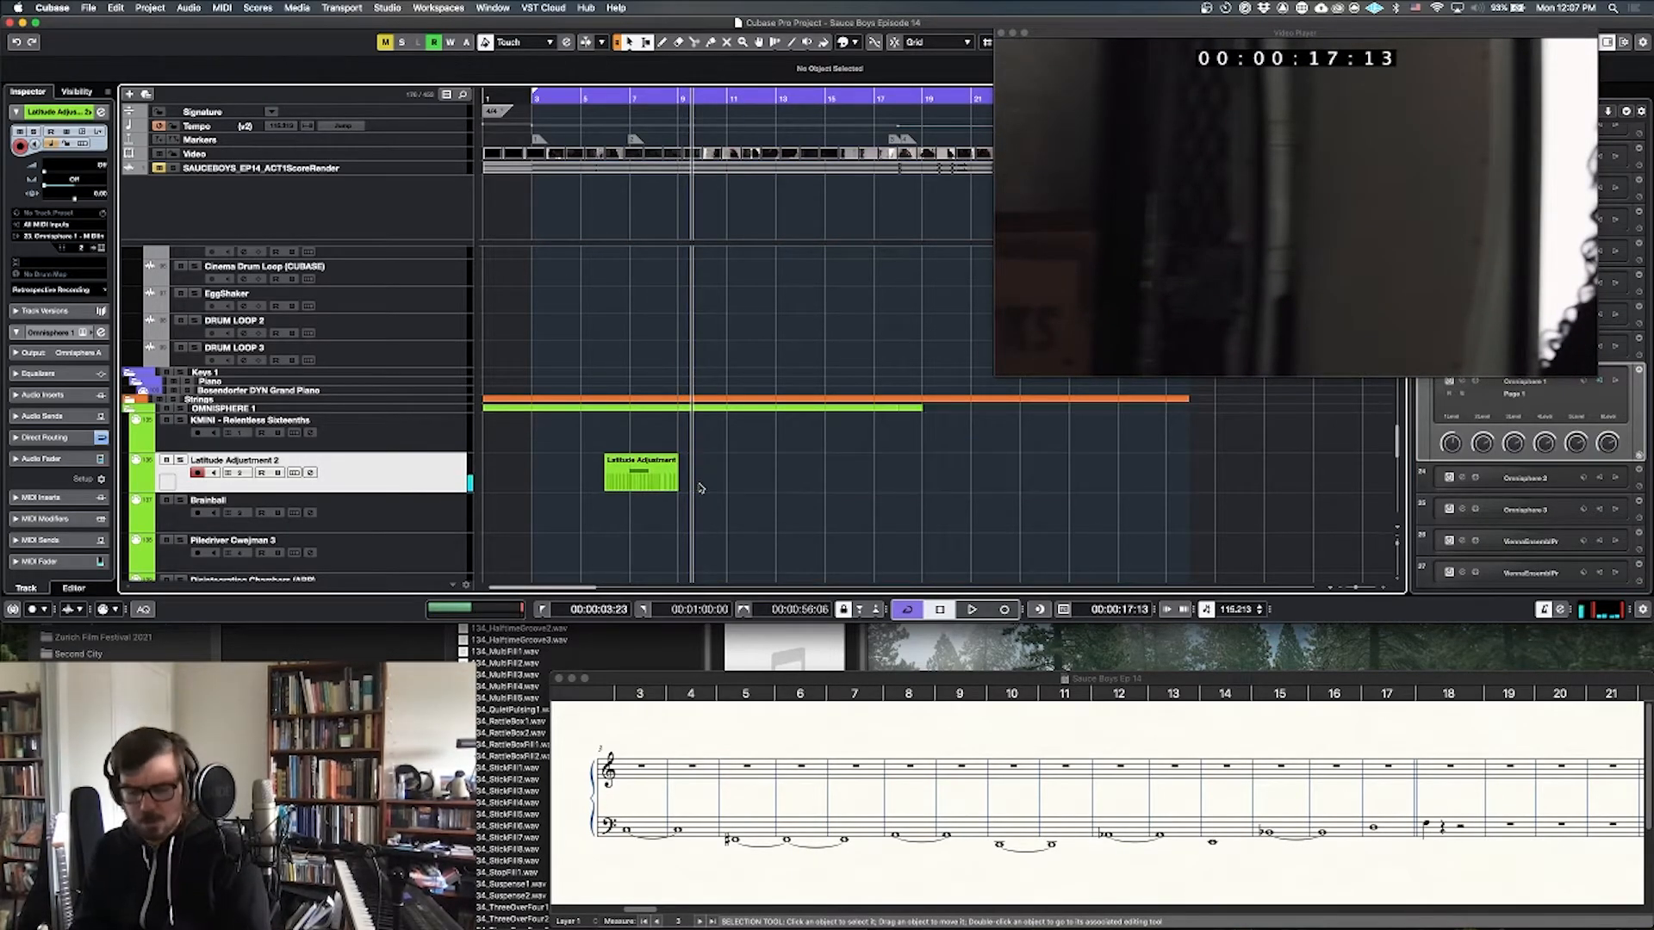
Step: Examine the Warm Saws Dance Comp event and its neighbouring Omnisphere tracks
scroll(742, 523, down, 1)
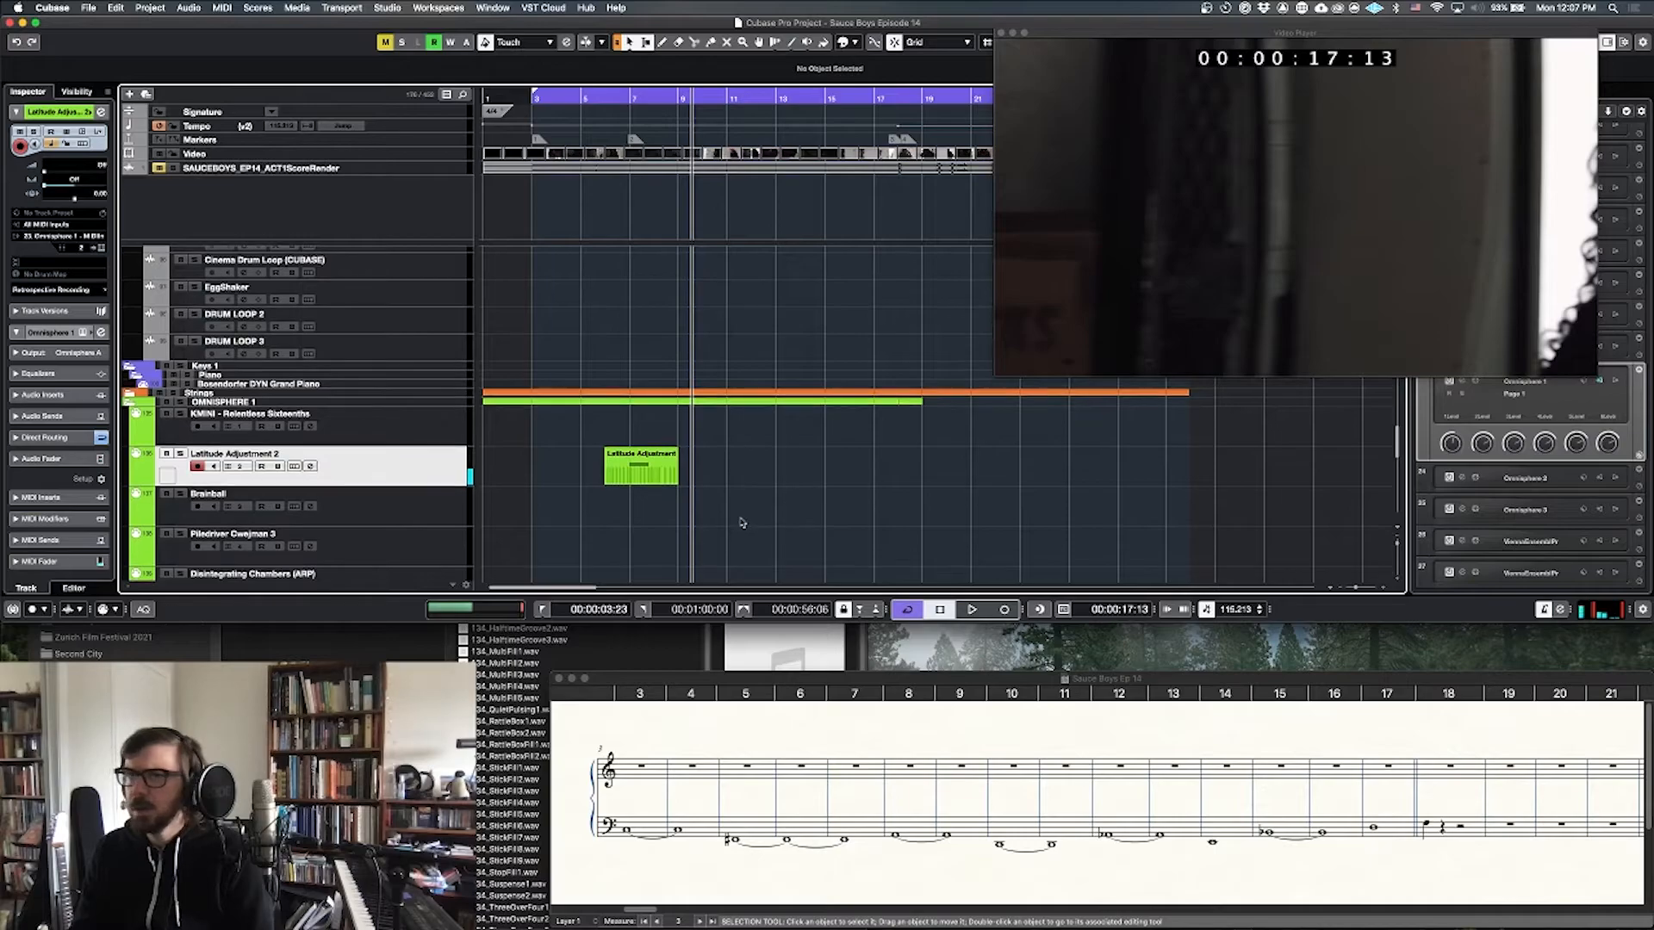
scroll(752, 441, down, 5)
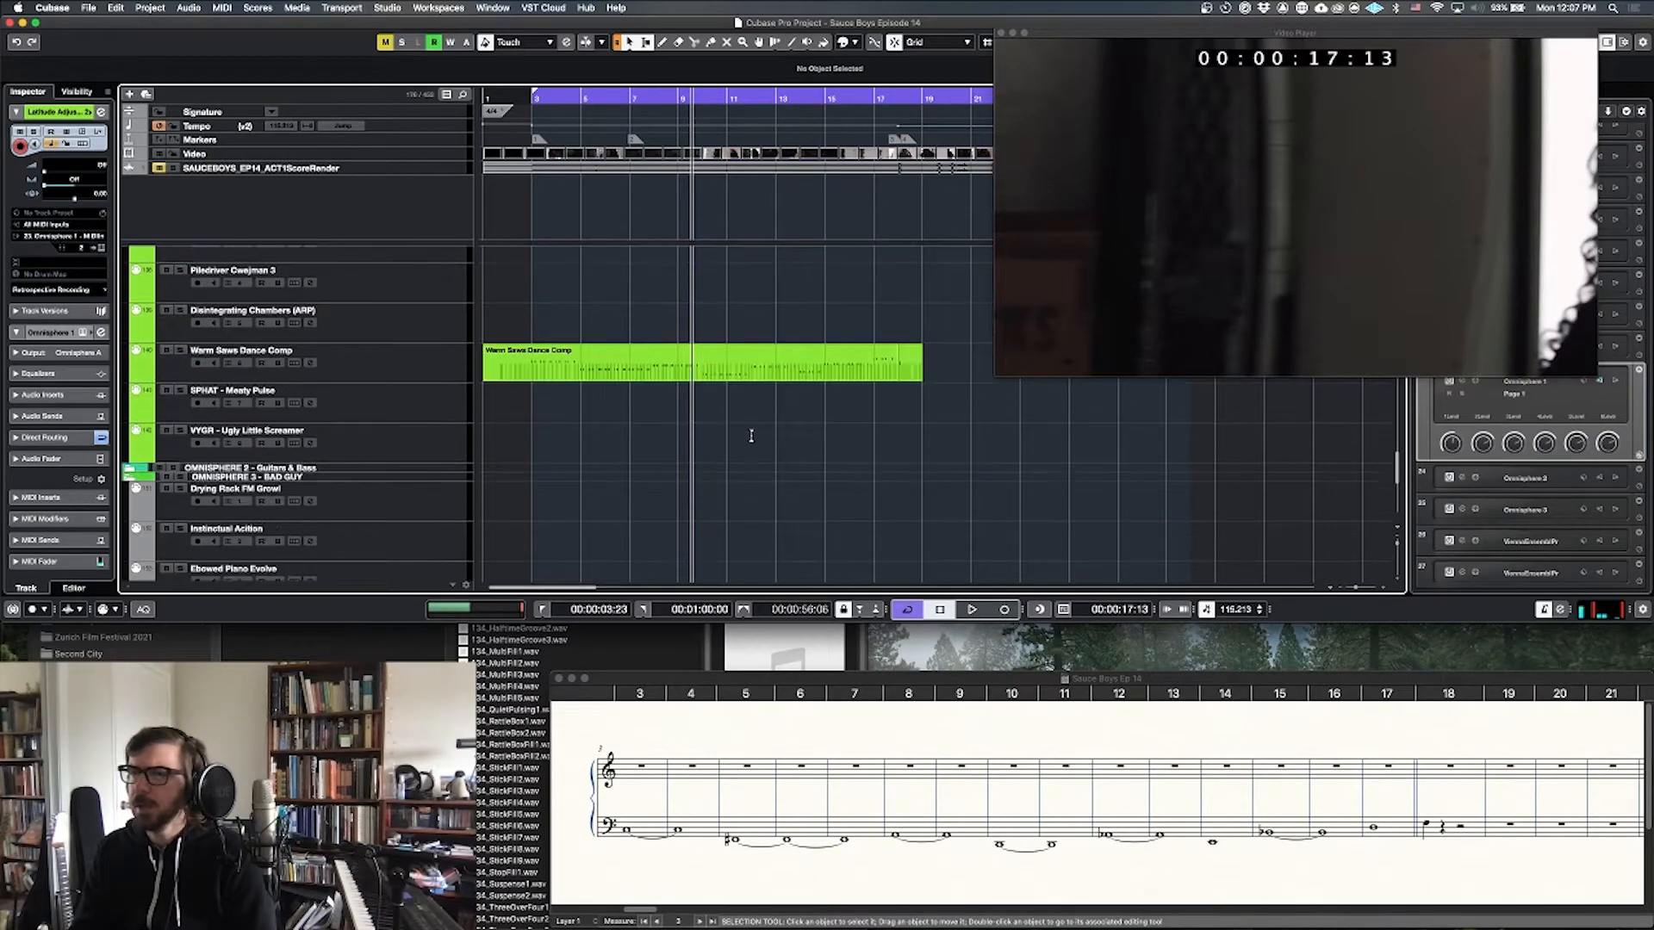
scroll(728, 437, up, 1)
click(598, 386)
scroll(594, 400, down, 5)
scroll(592, 410, up, 5)
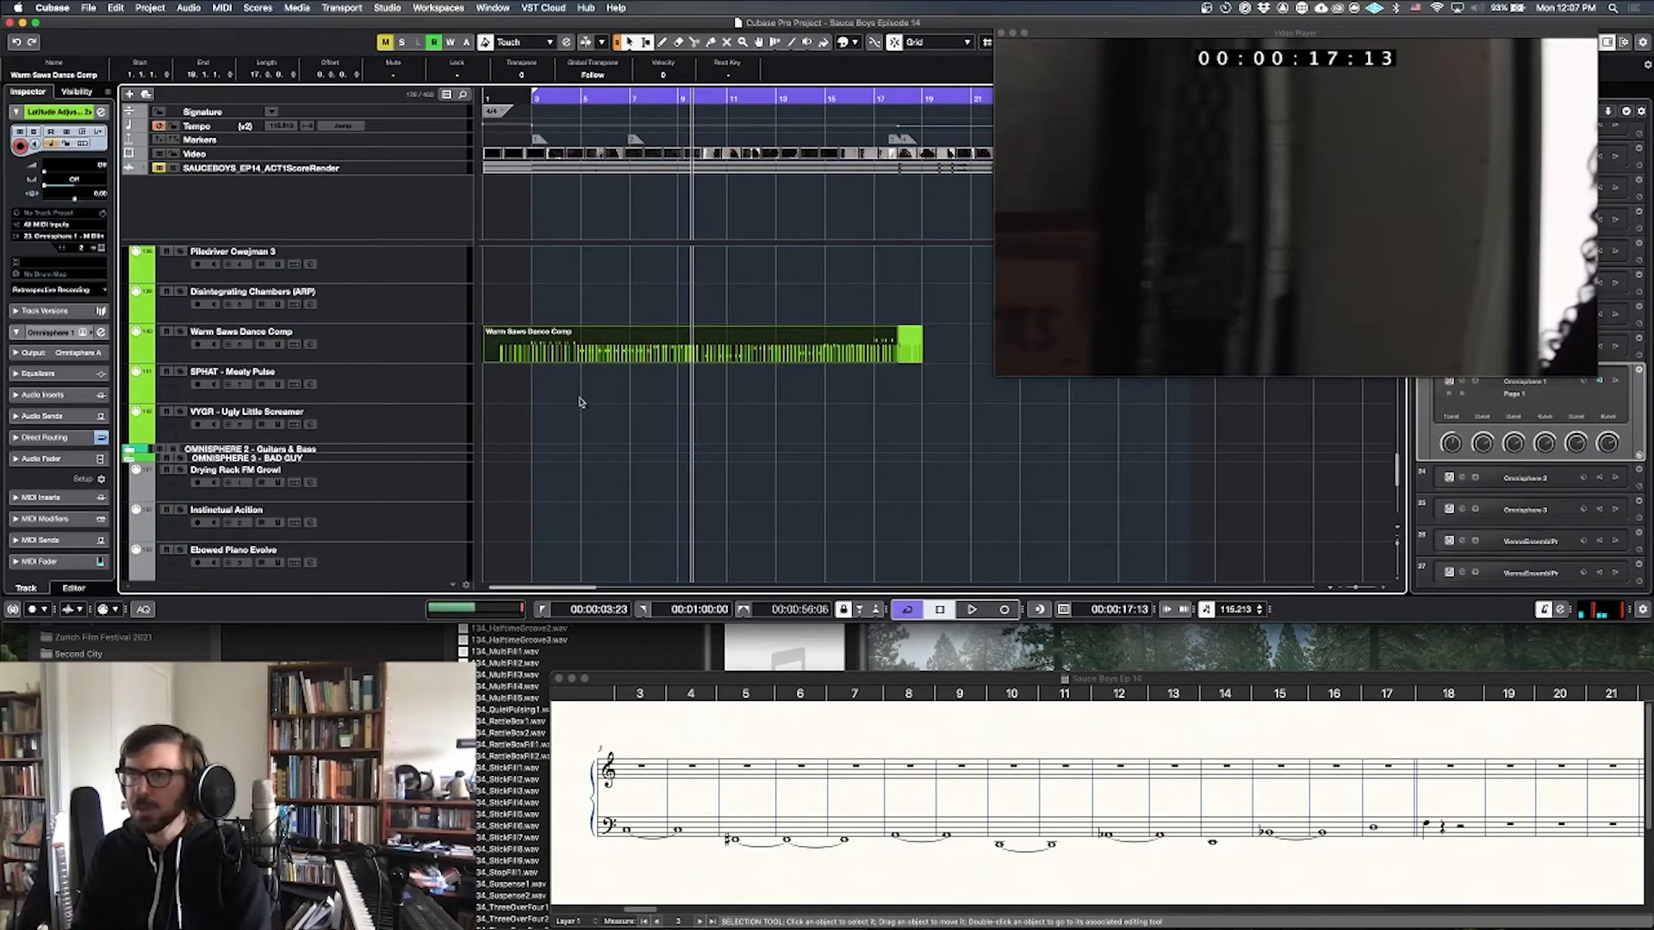
scroll(575, 401, up, 1)
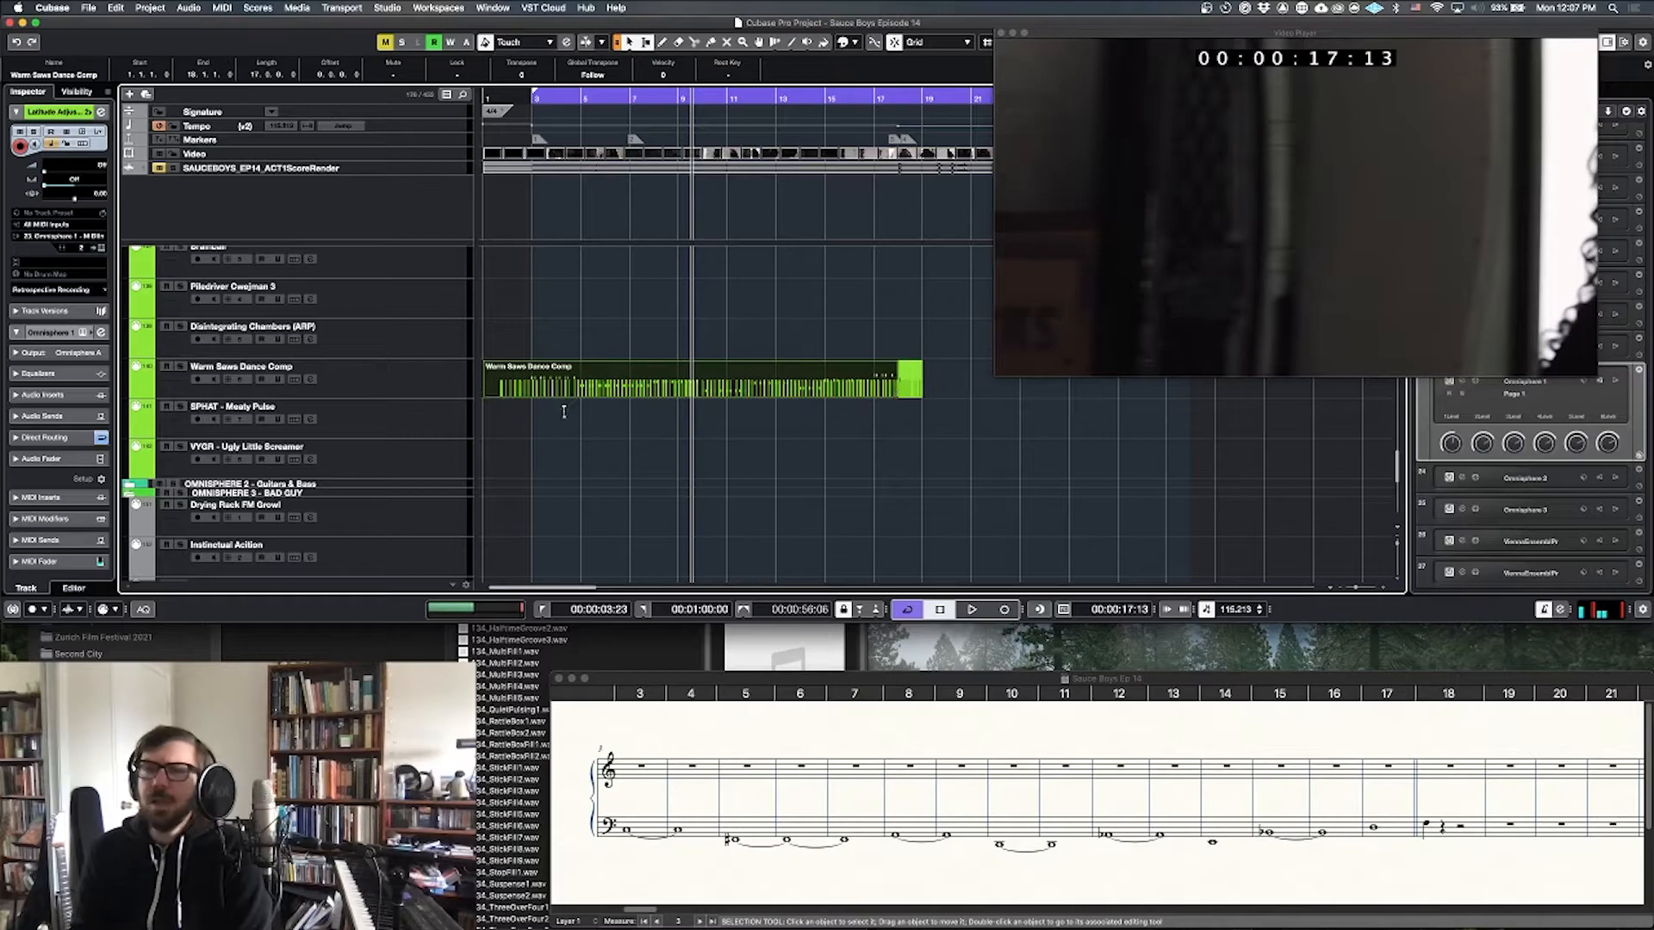
scroll(630, 447, up, 1)
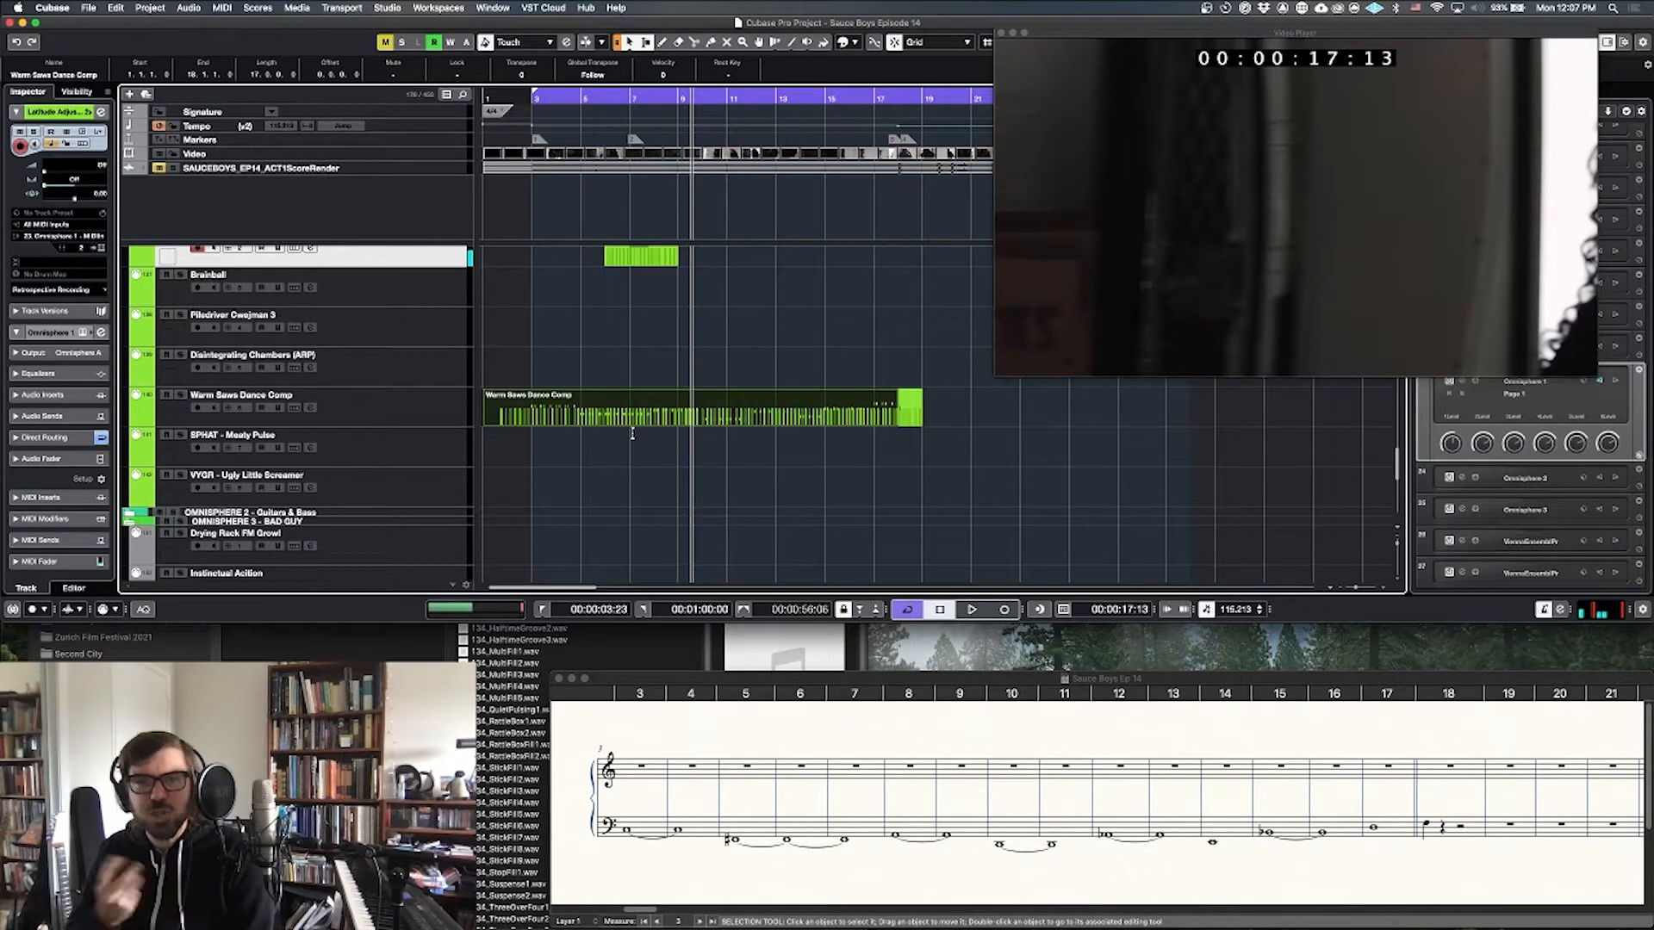
Step: Return the playhead to the cycle start and select the EggShaker track among the drum tracks
key(KP_1)
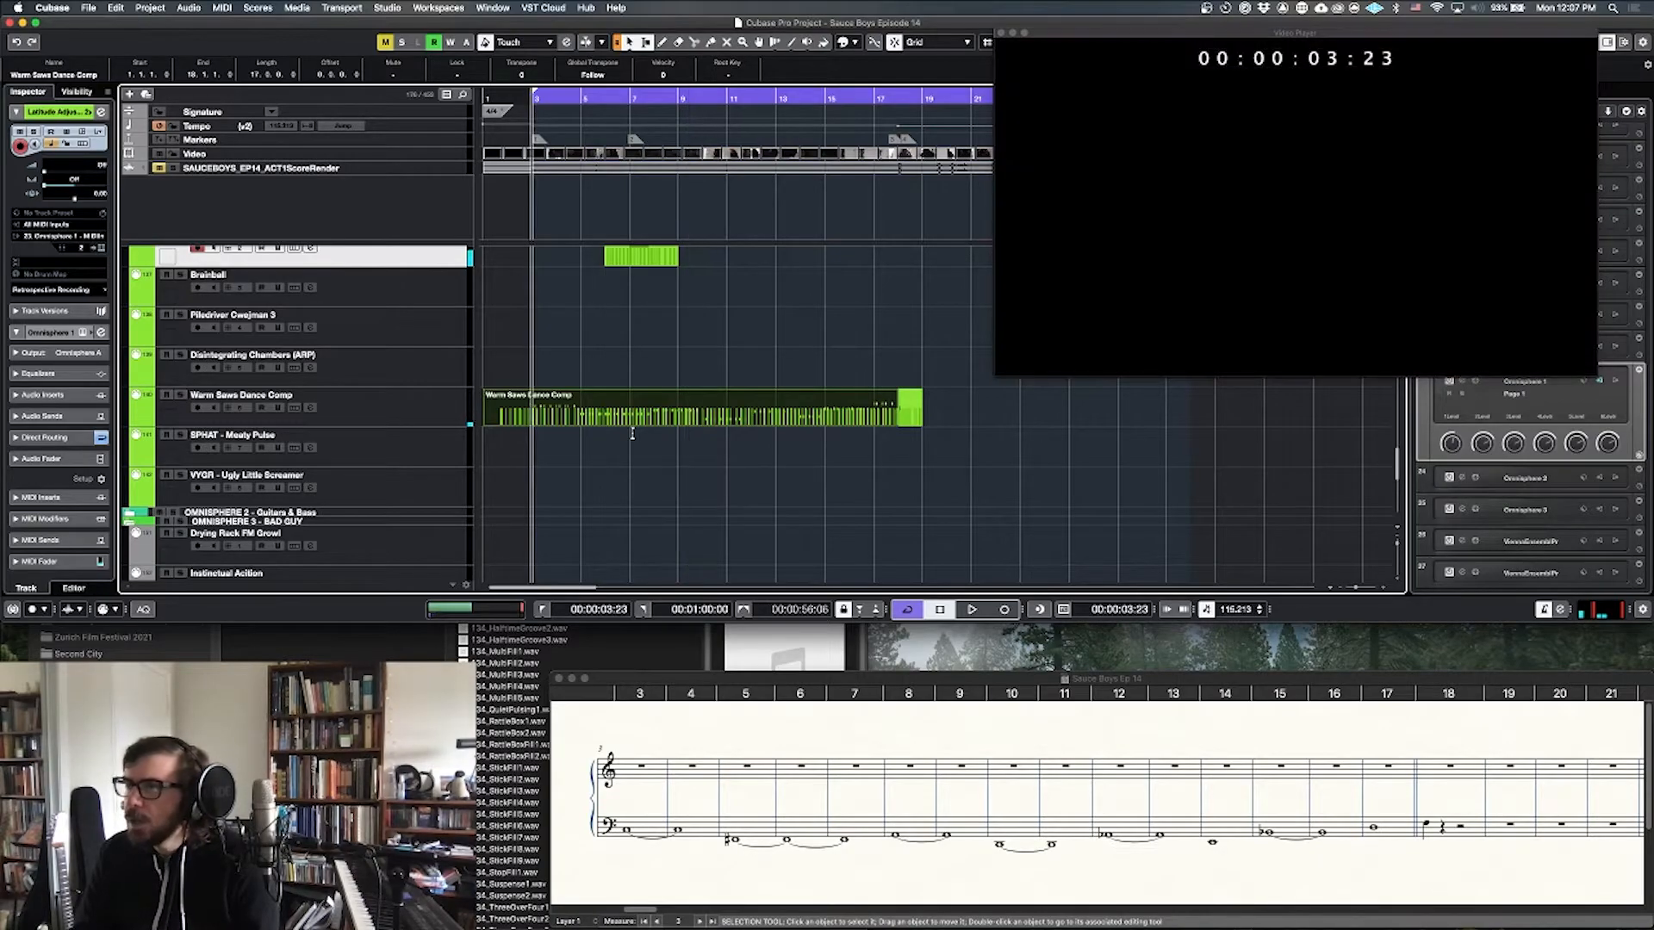
scroll(723, 406, up, 6)
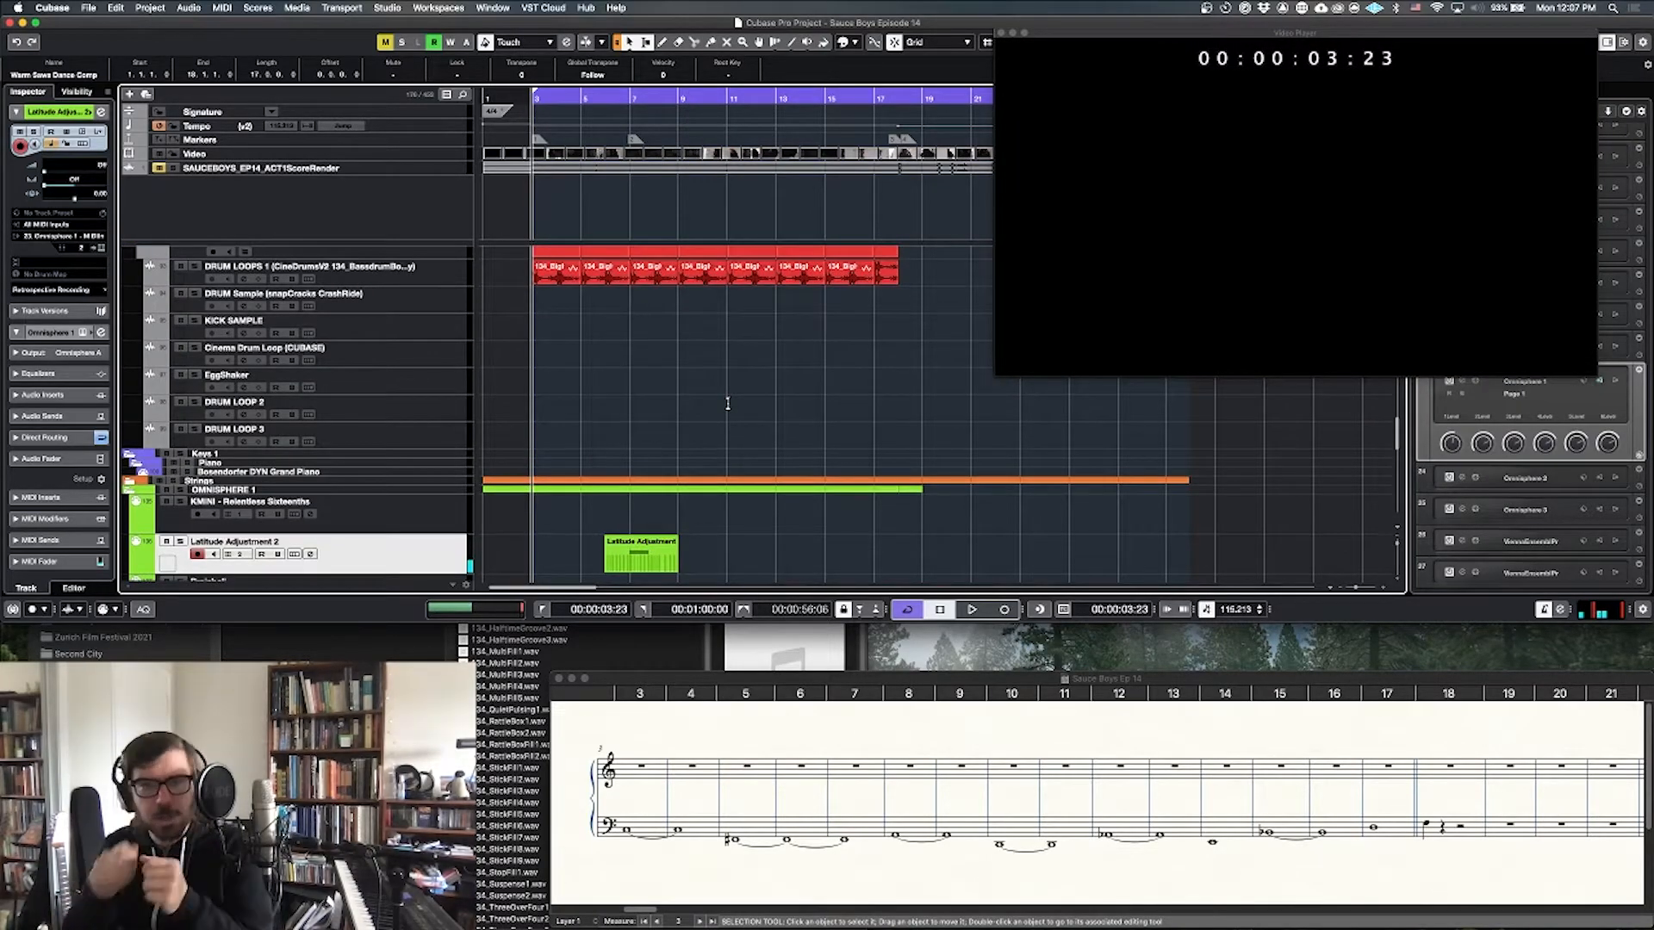
scroll(689, 358, up, 2)
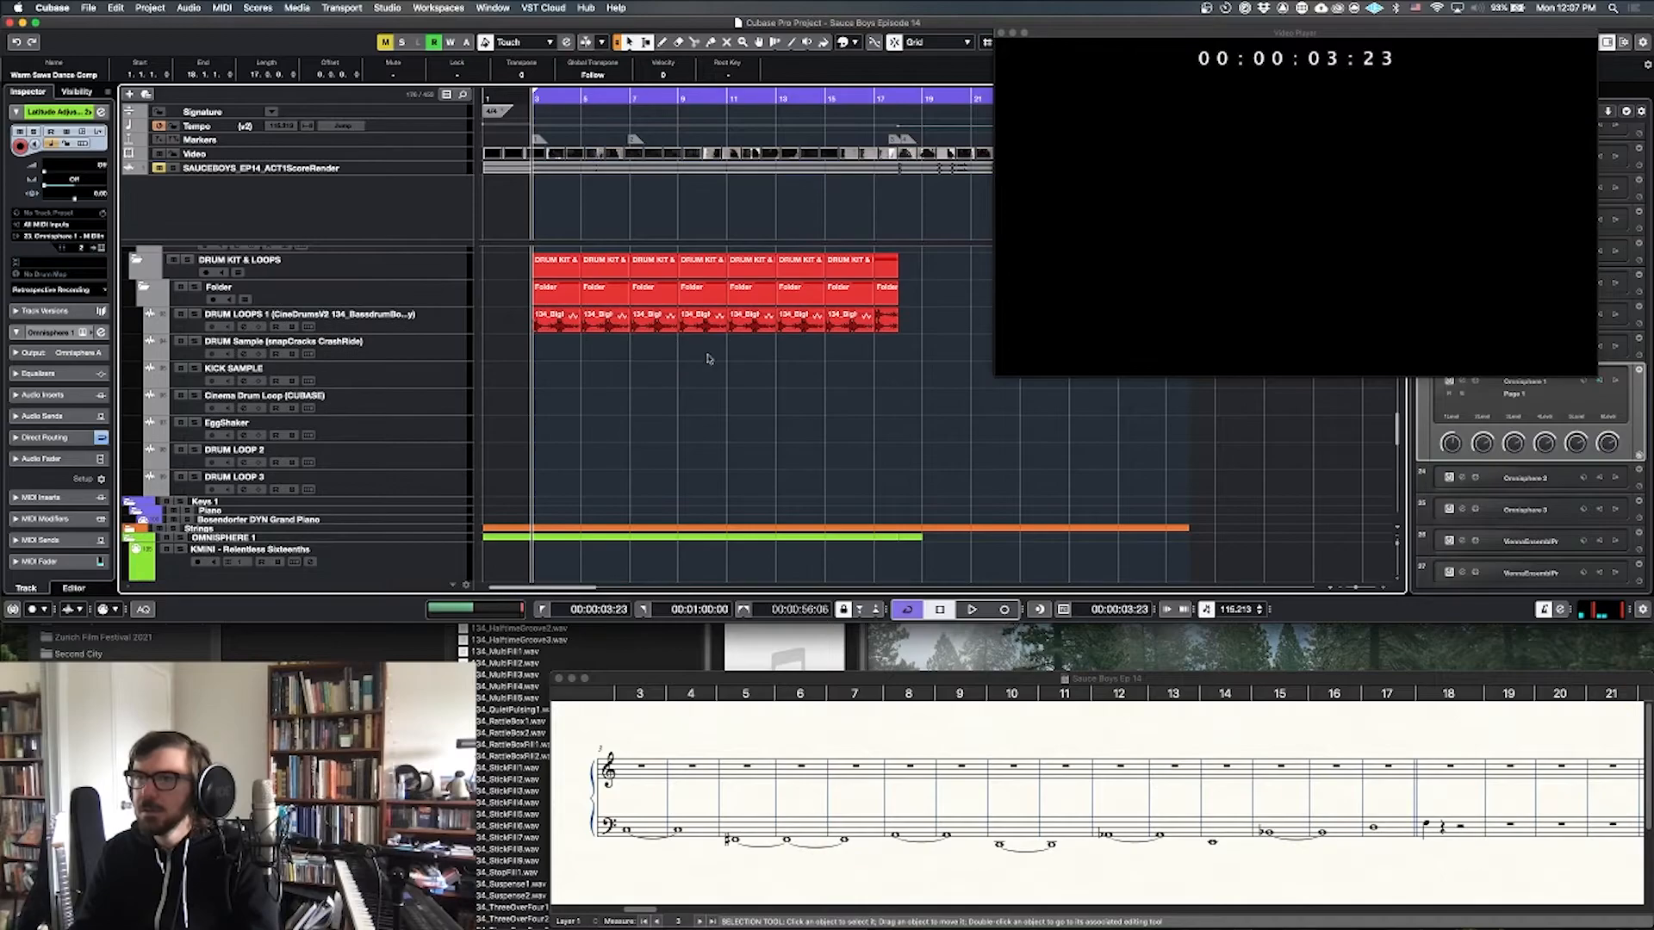
click(390, 440)
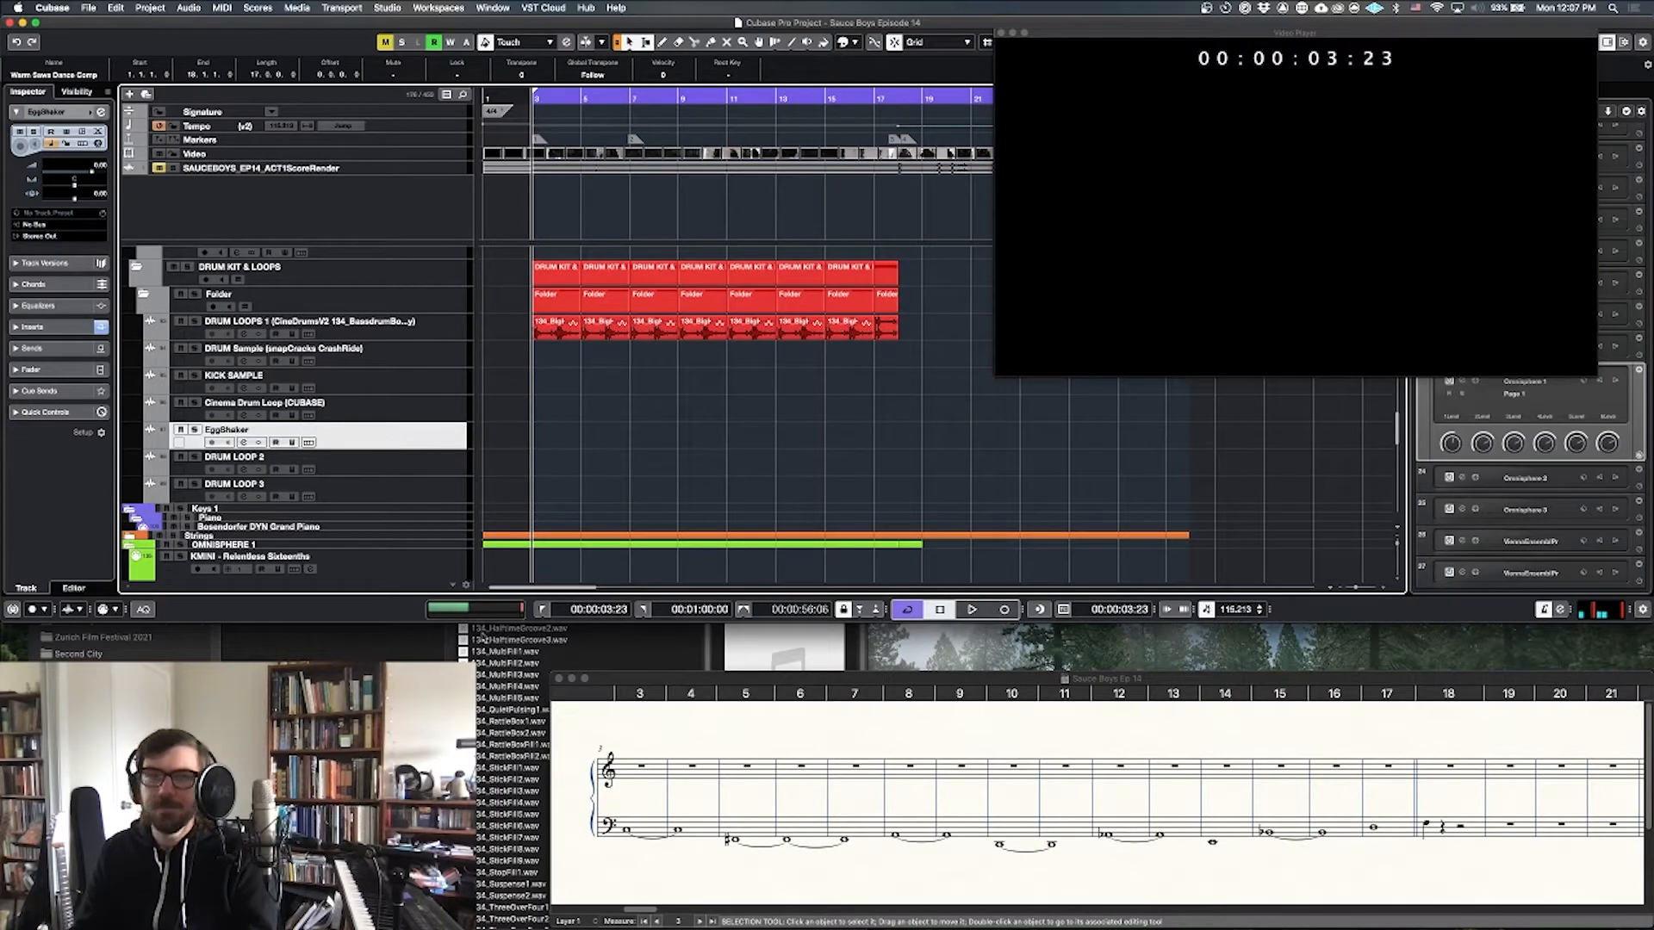
Step: Switch to Finder and browse the loop library to the 132_Shakers folder inside Shakers
click(306, 640)
scroll(307, 620, down, 10)
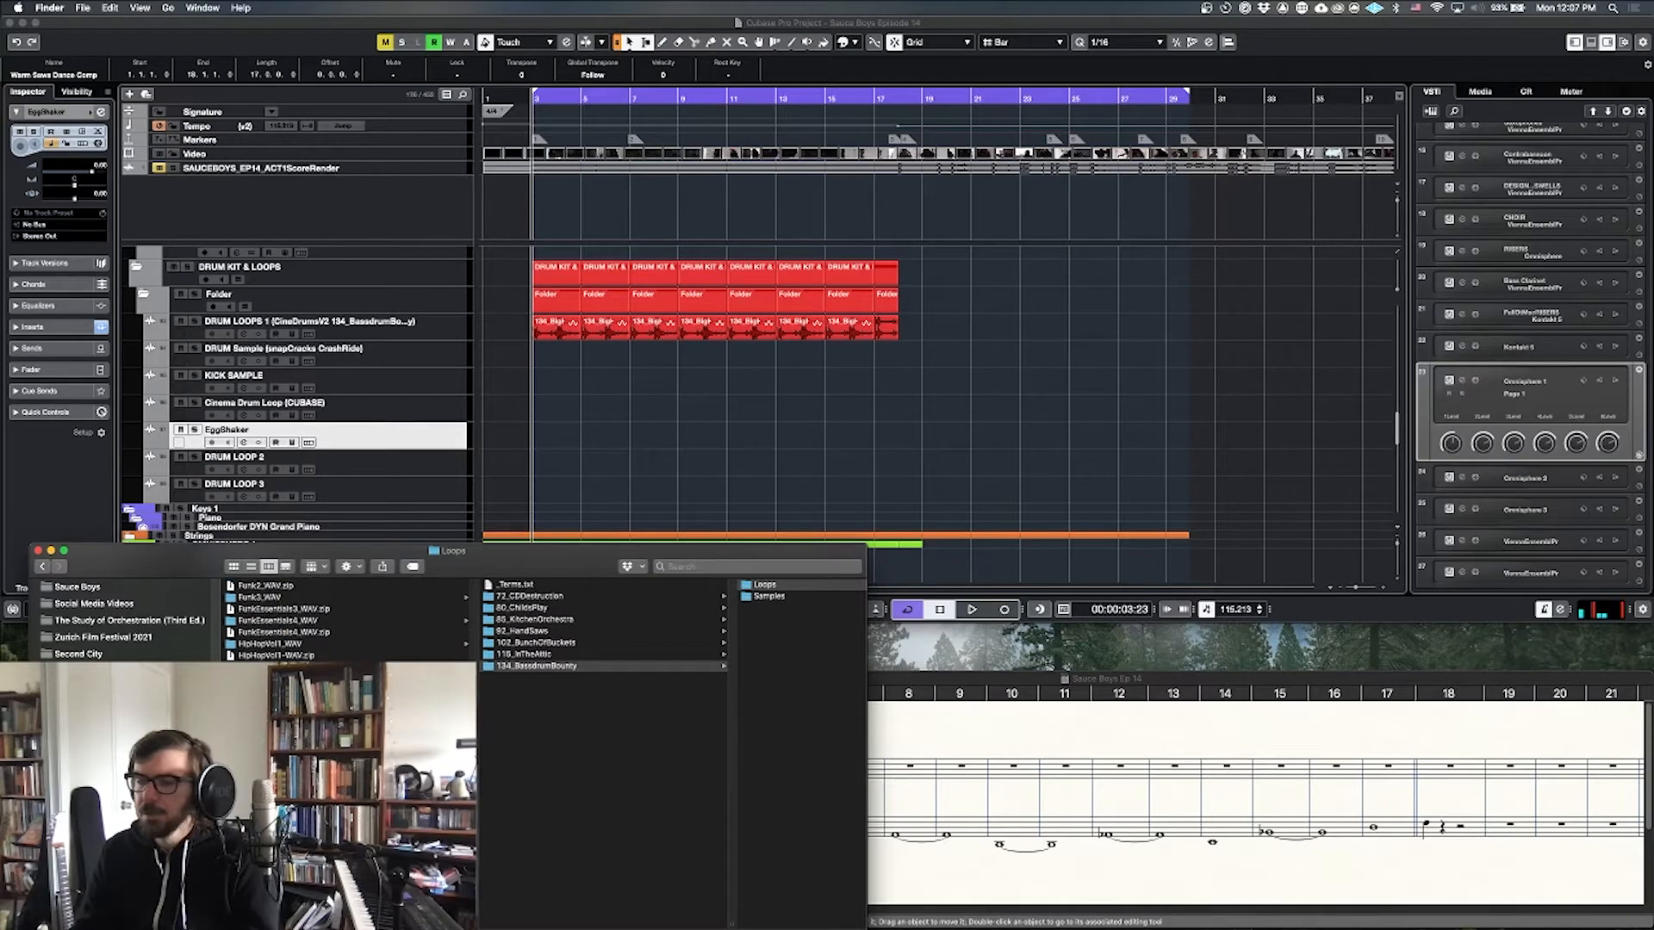
click(327, 801)
click(328, 827)
click(558, 622)
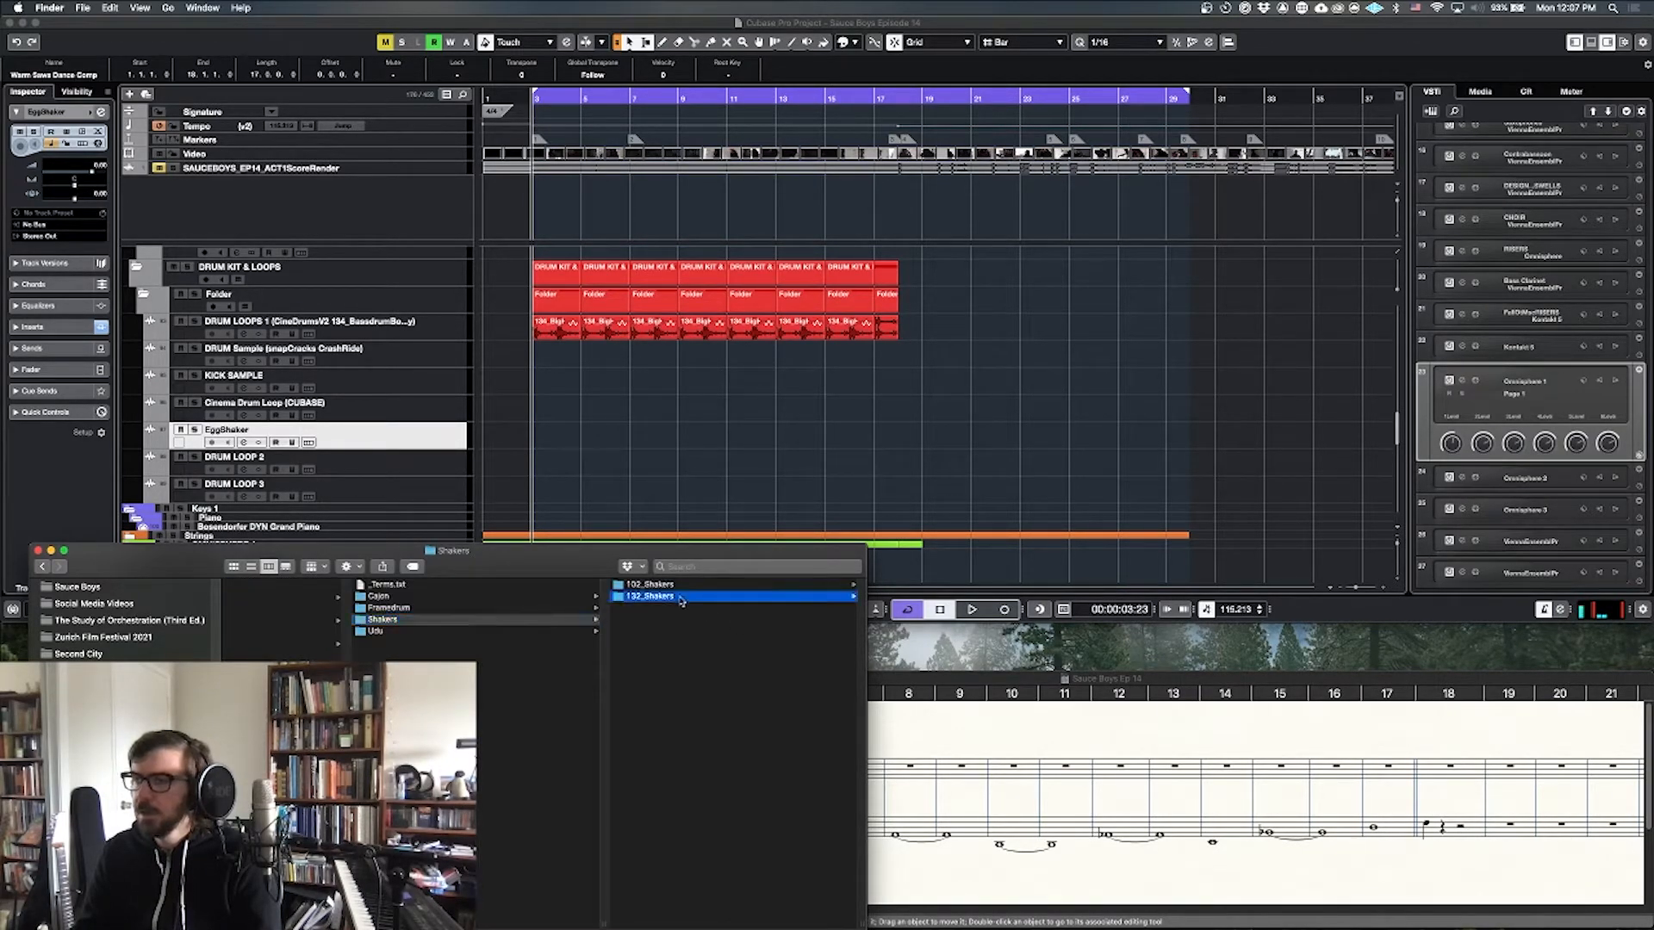
click(682, 596)
Step: Preview 132_EggShake_1.wav and place it on the EggShaker track in Cubase at bar 3
click(681, 635)
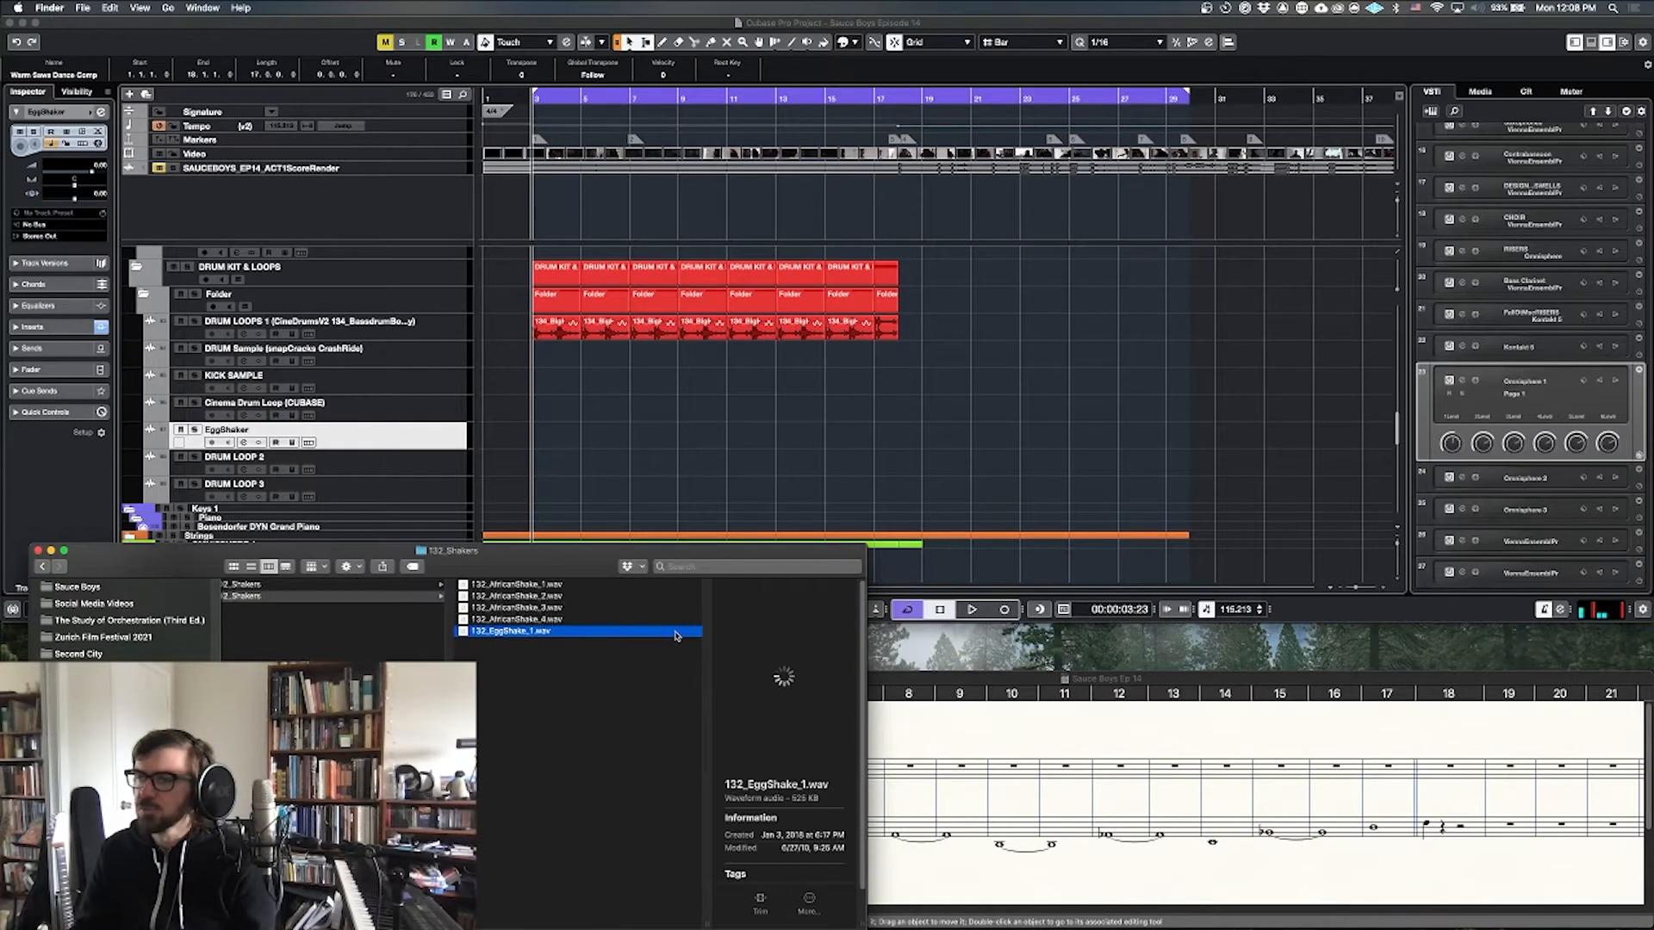
key(space)
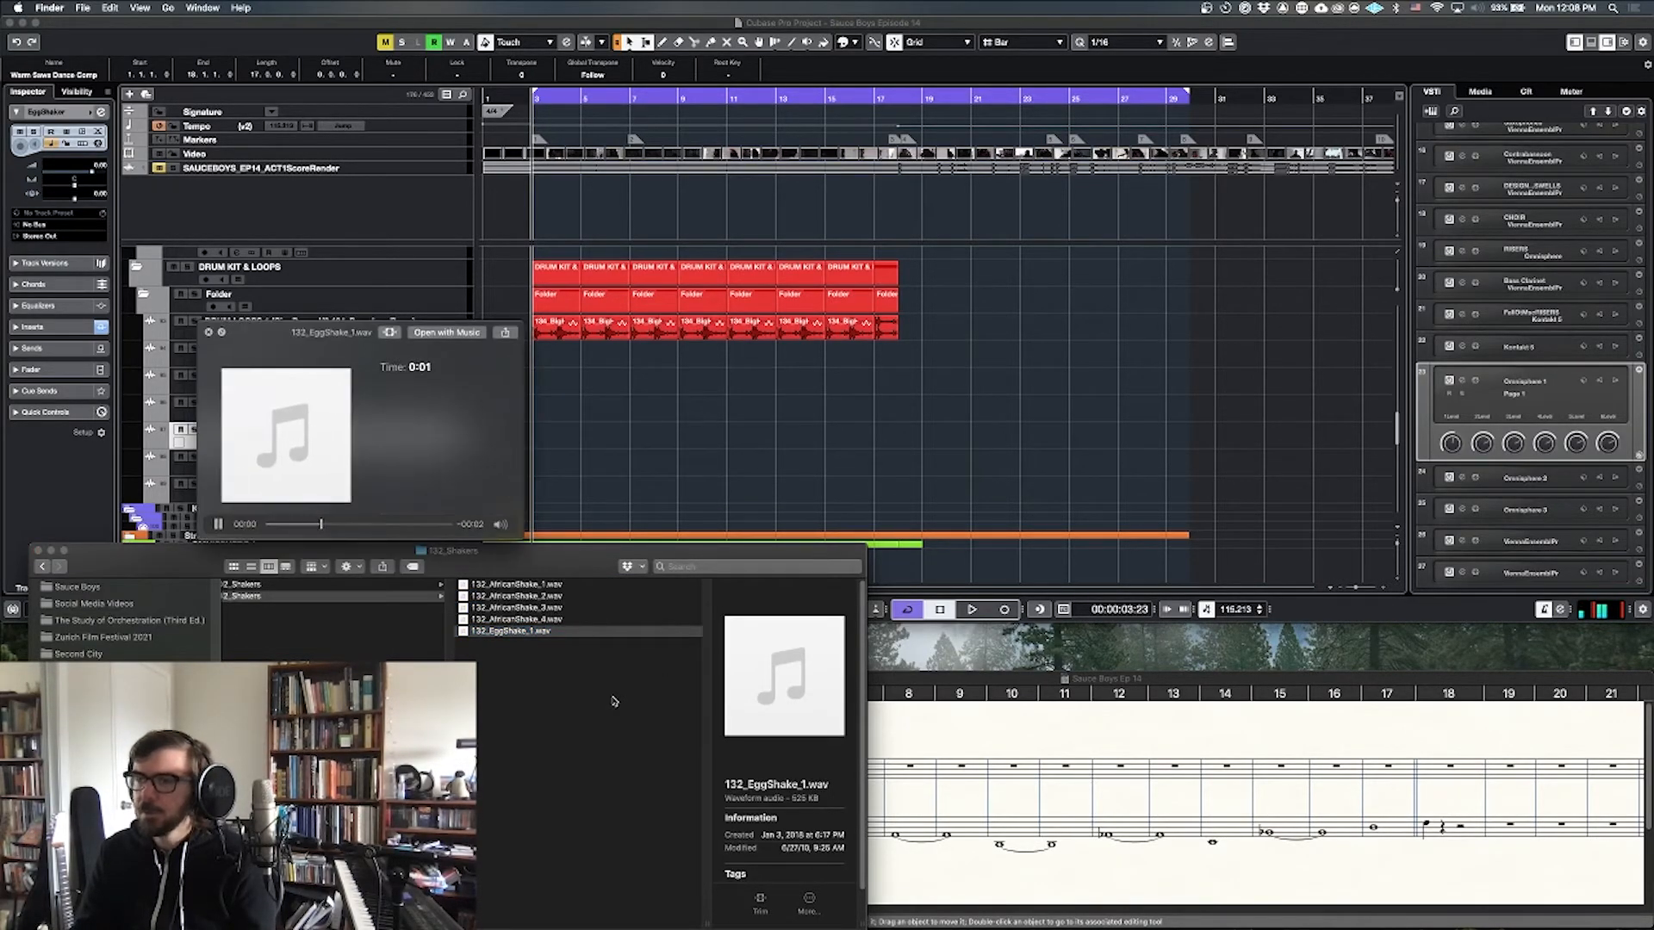
key(space)
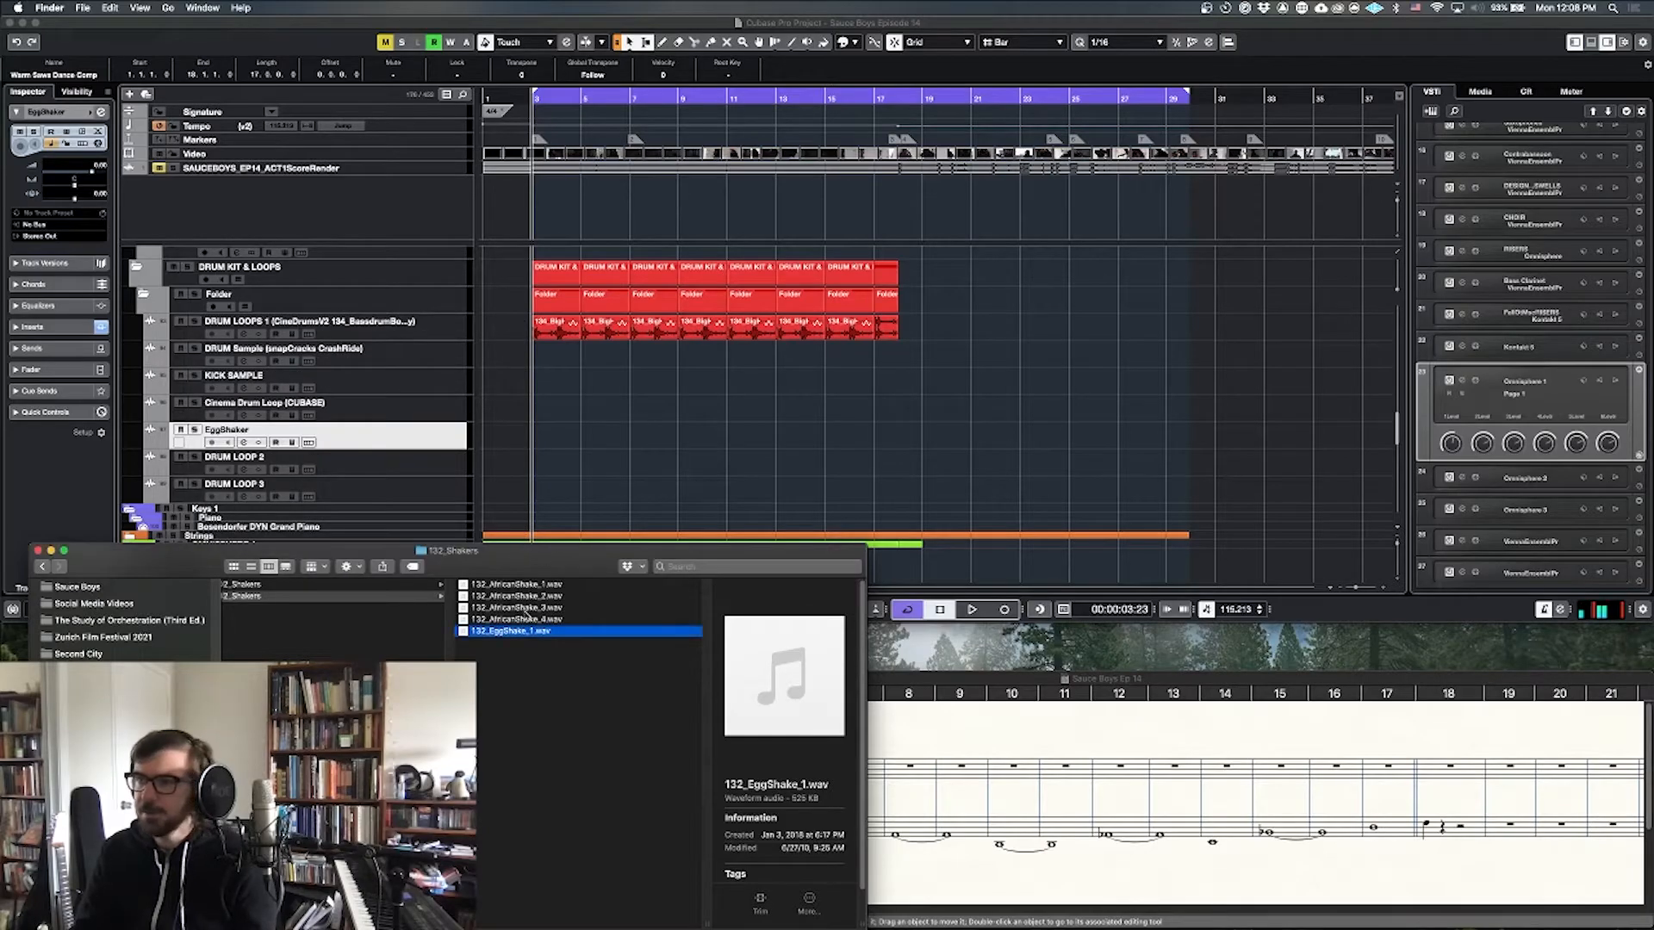
drag(536, 546, 536, 431)
click(965, 423)
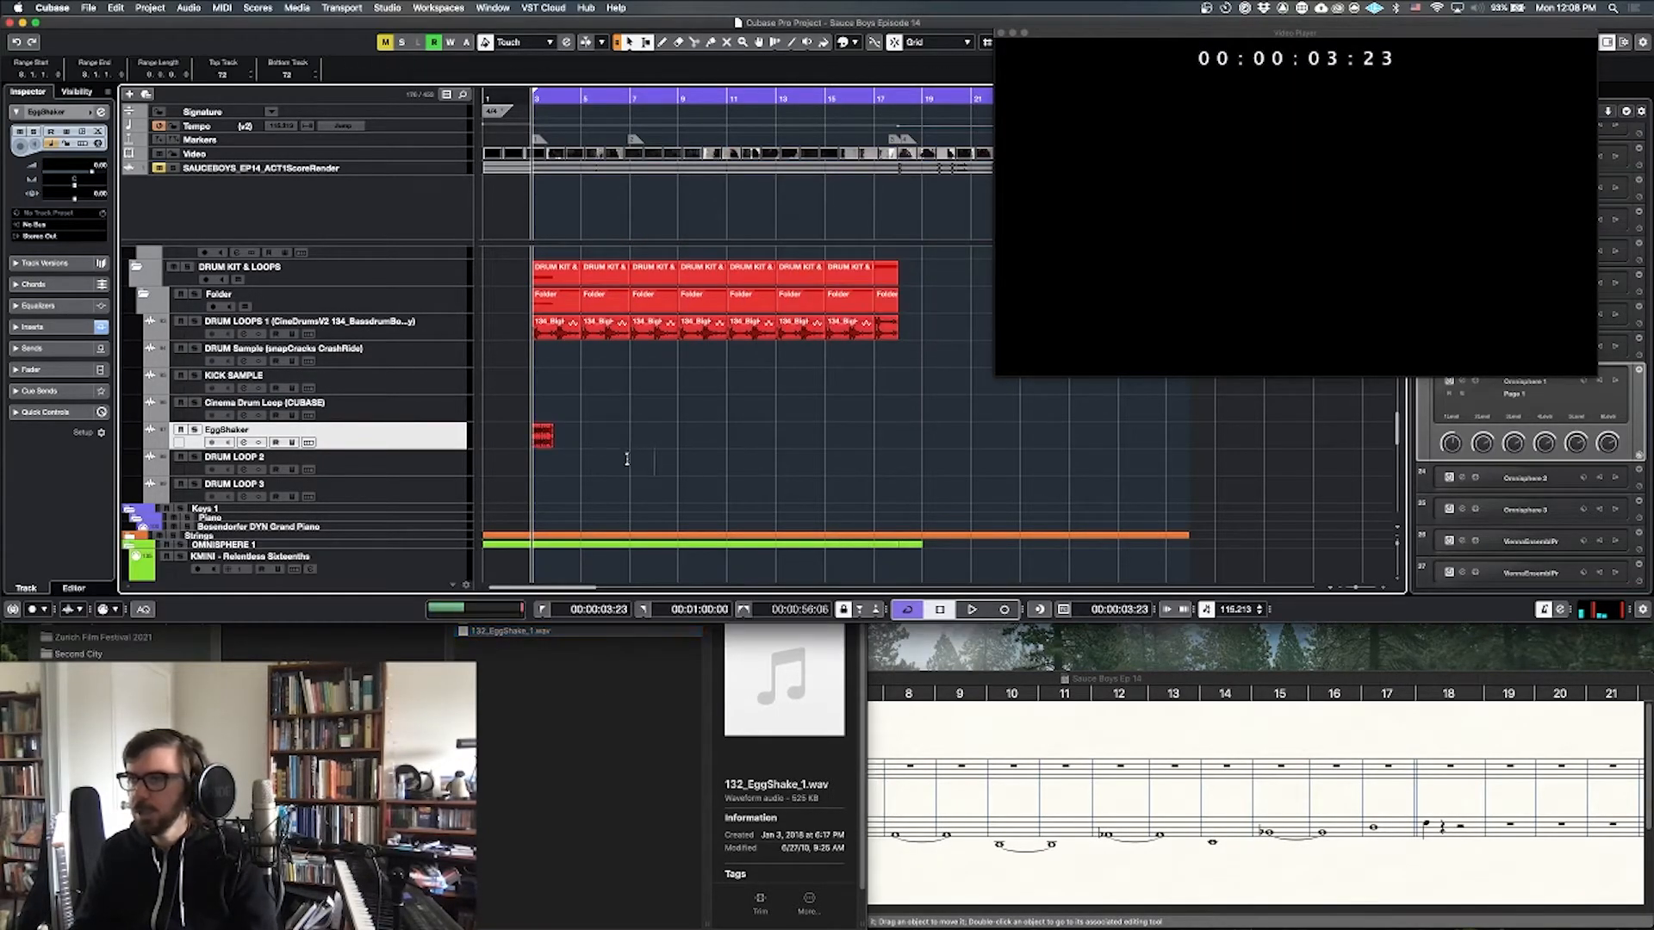
Step: Time-stretch the egg shaker event to fill one bar, ending at bar 4, and play it with the drum loops
key(h)
key(h)
key(h)
key(h)
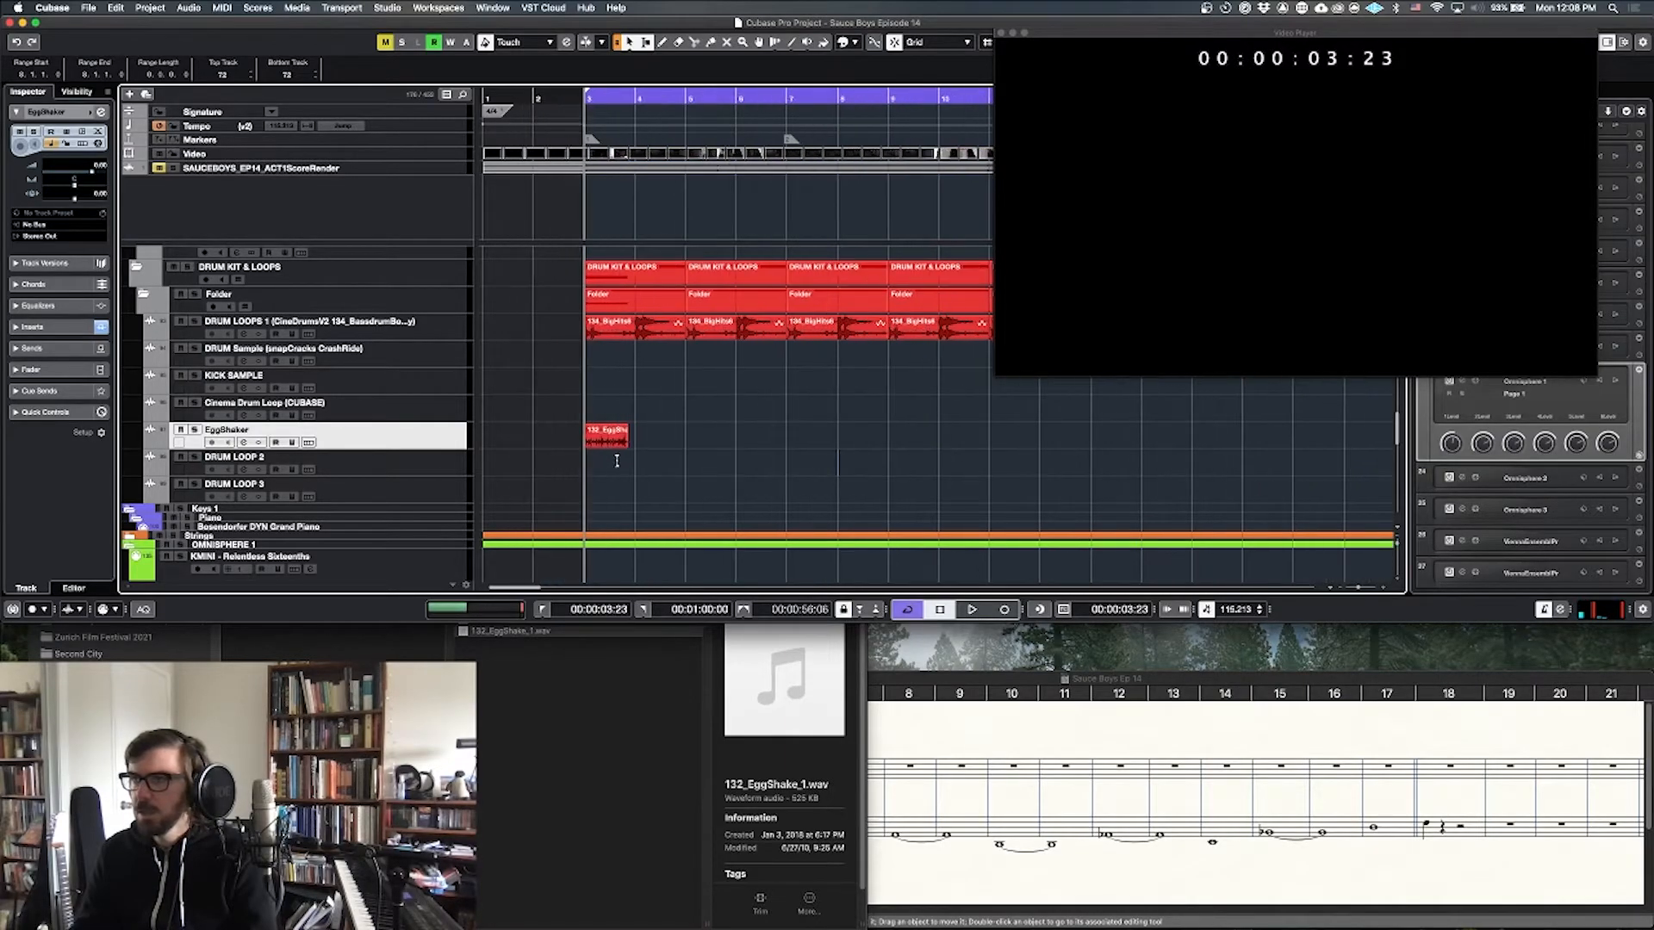
scroll(622, 463, right, 2)
key(1)
key(1)
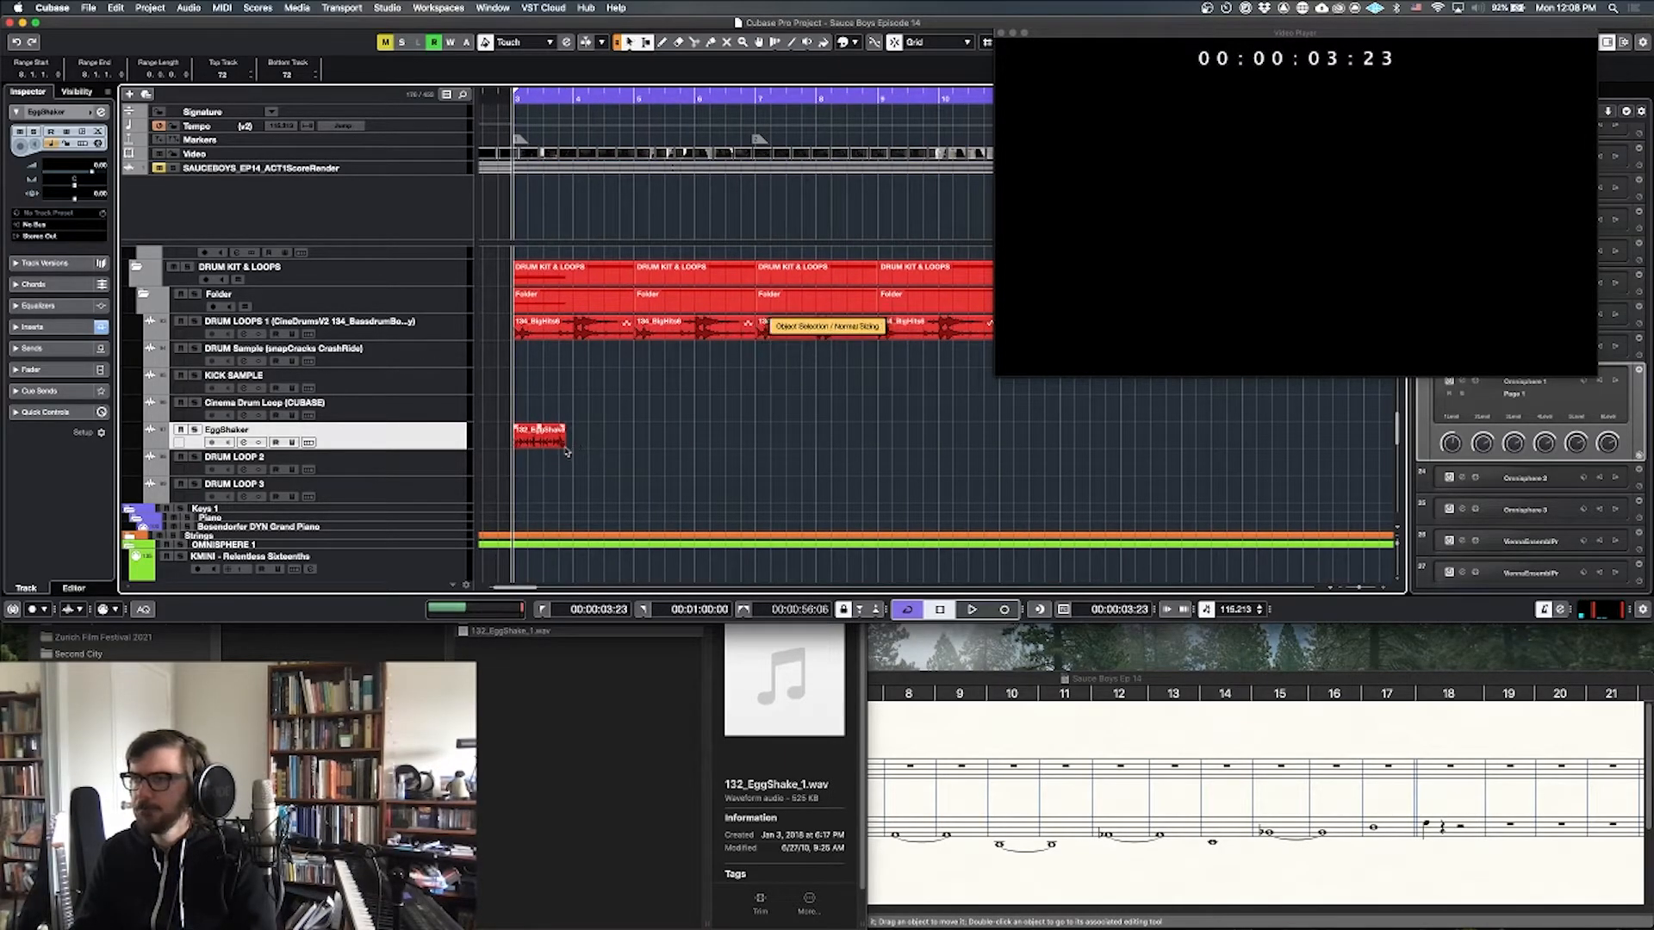
drag(564, 448, 572, 447)
key(1)
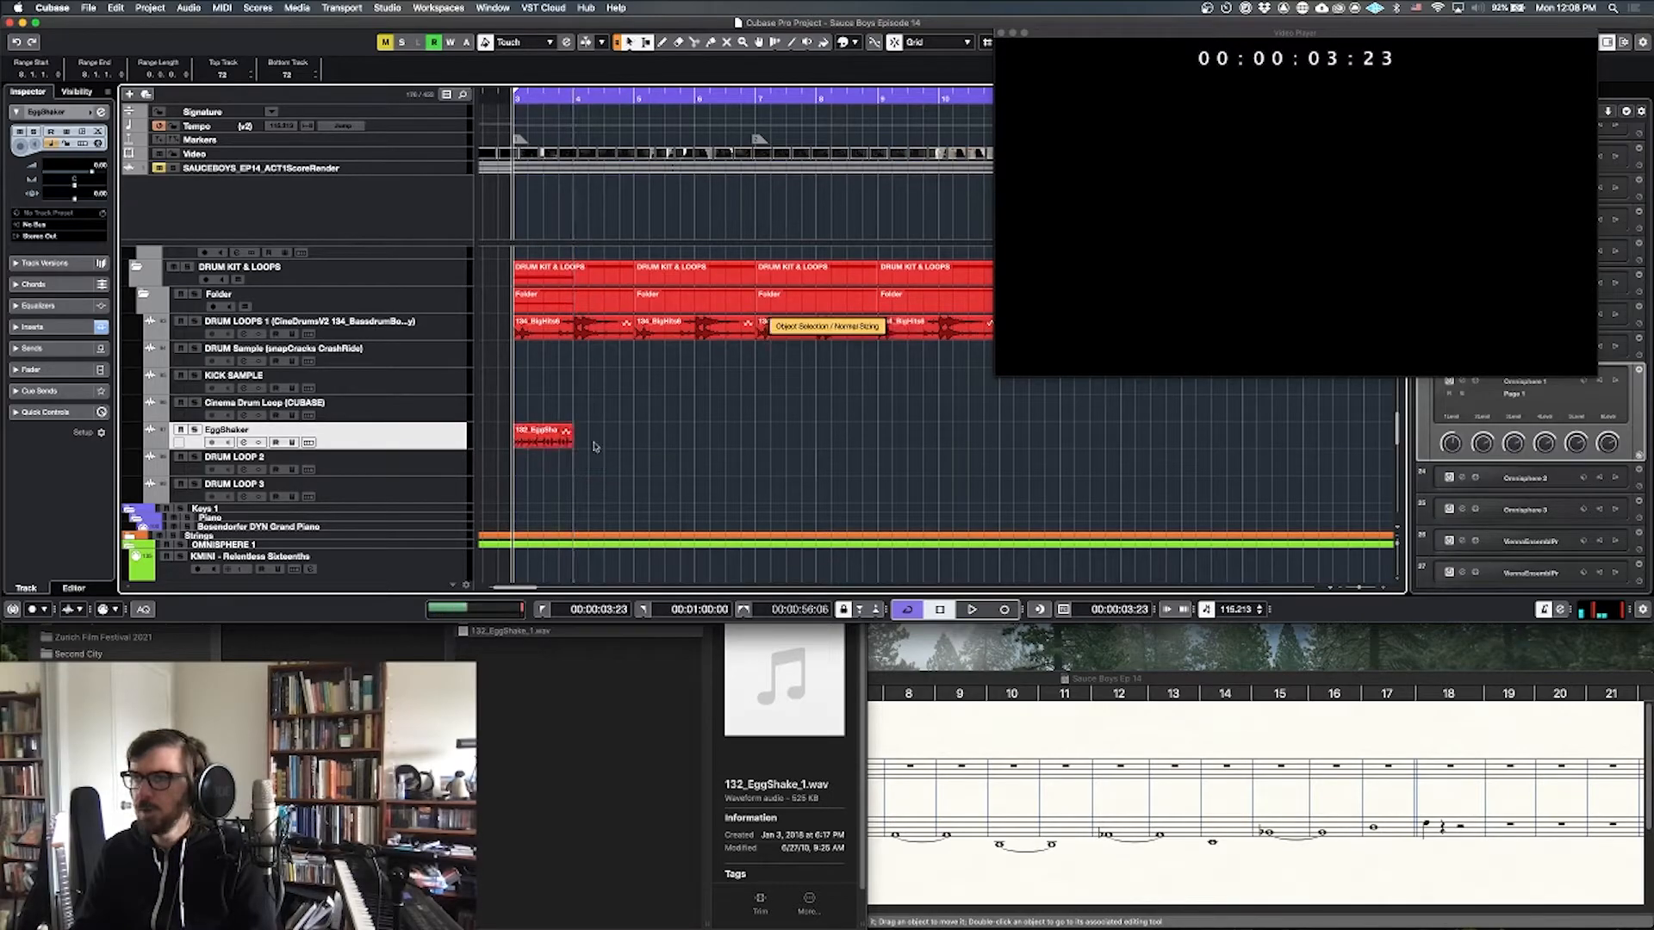
key(space)
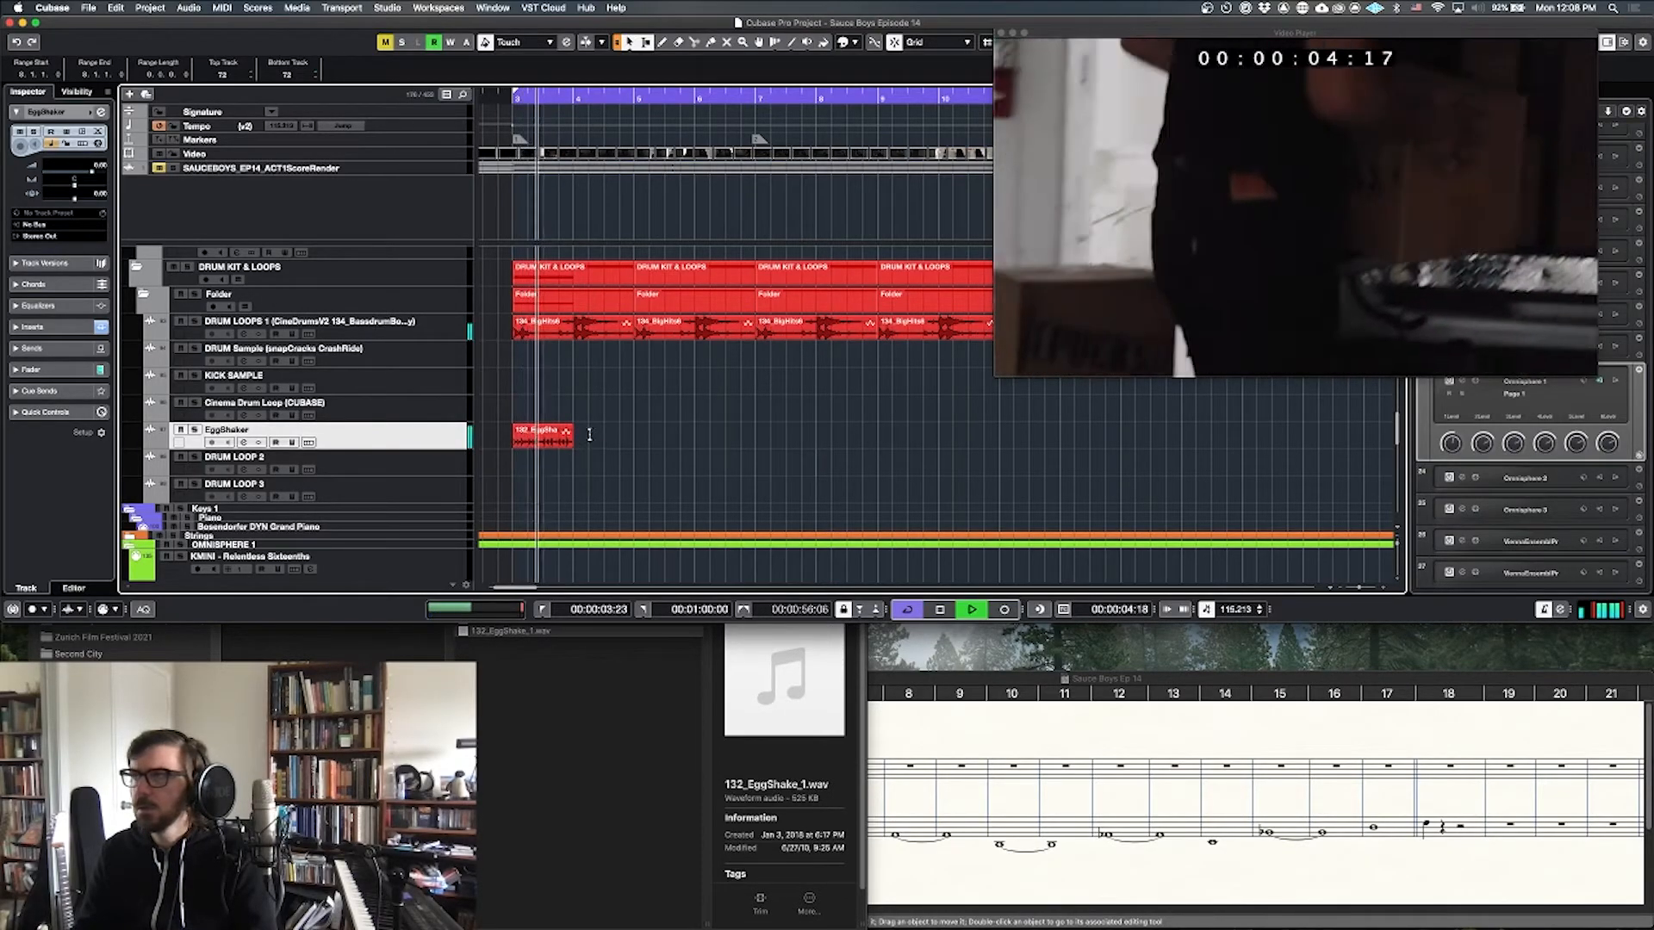
Step: Stop playback and check the settings of the Phaser insert on the EggShaker track
key(space)
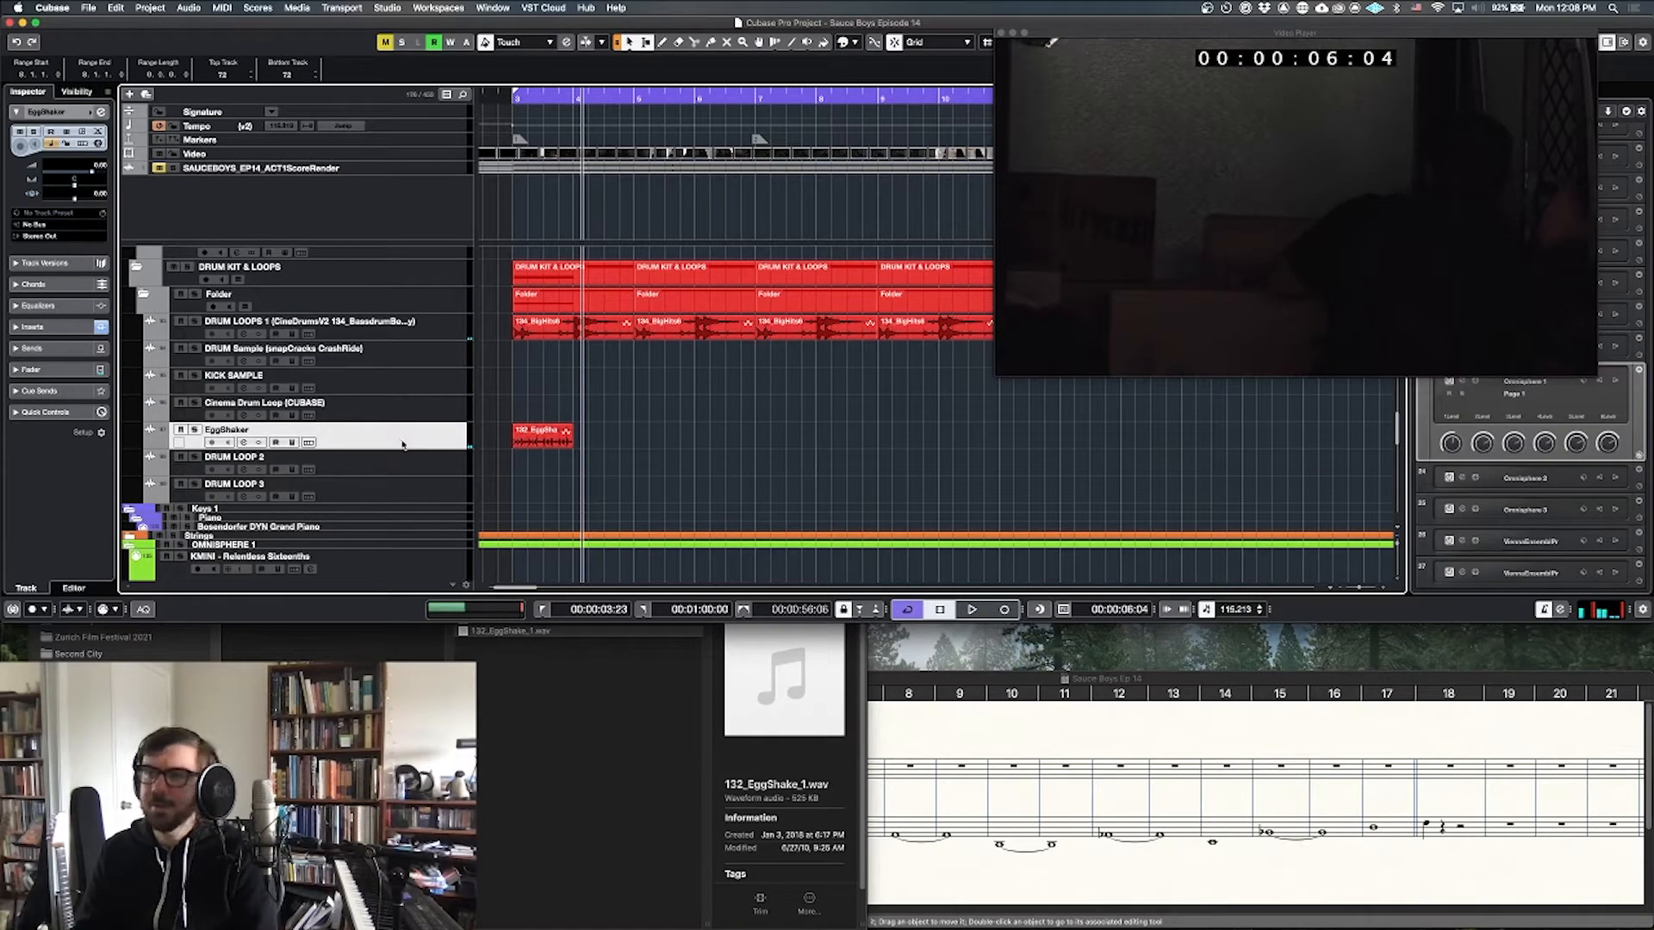
click(43, 327)
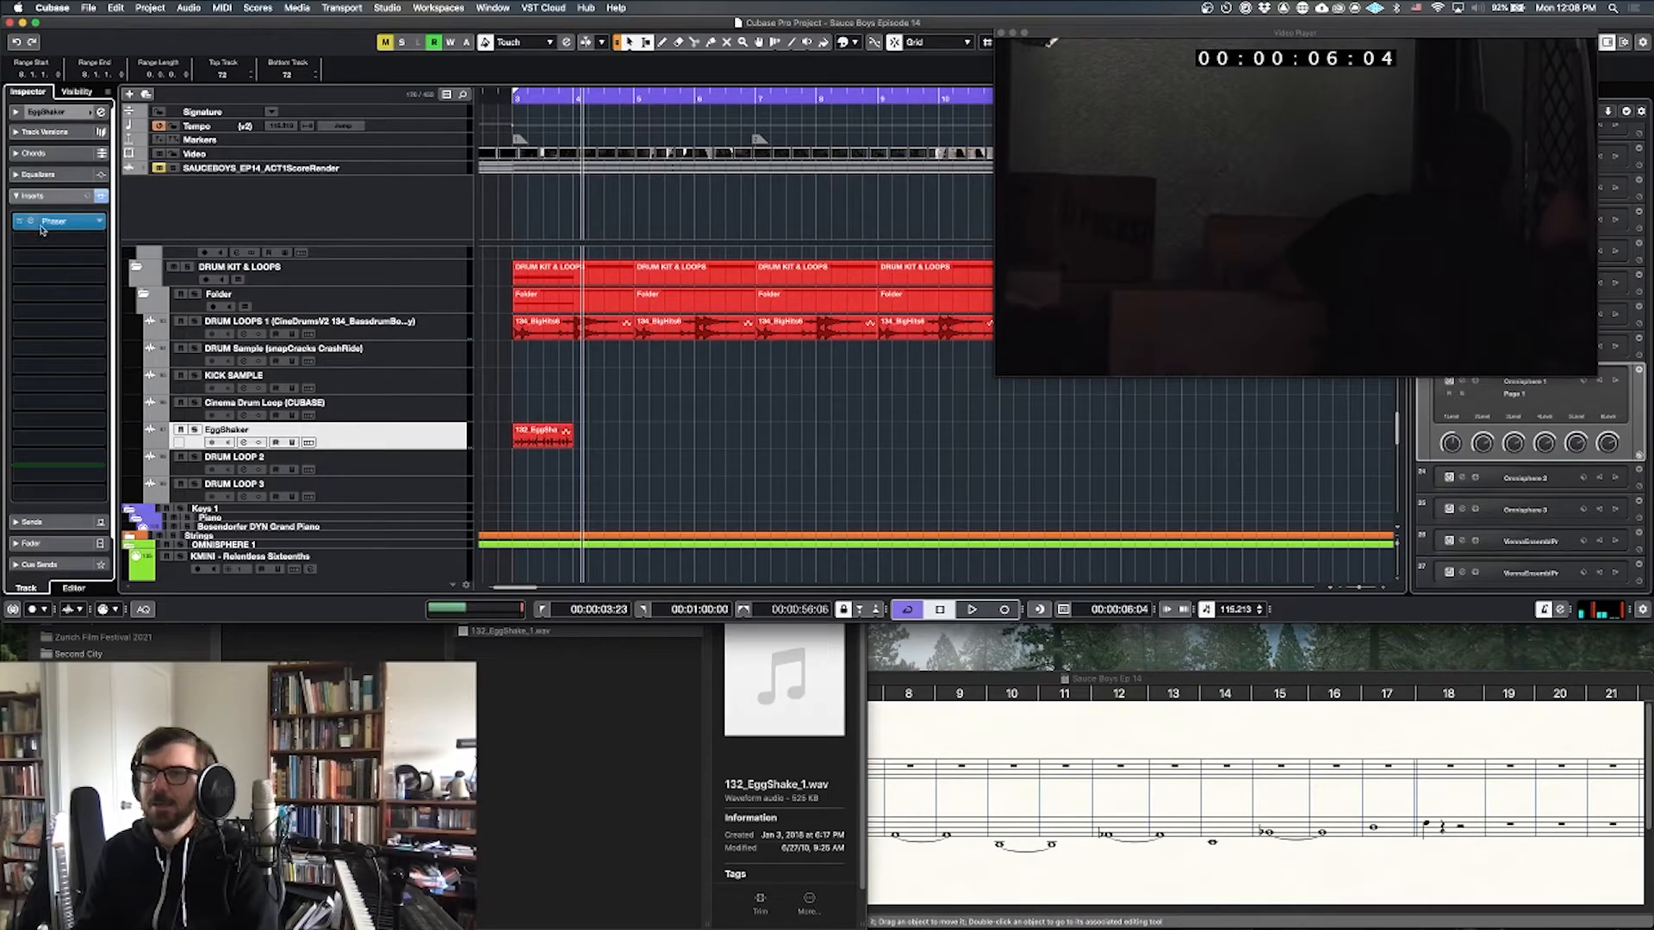
click(37, 227)
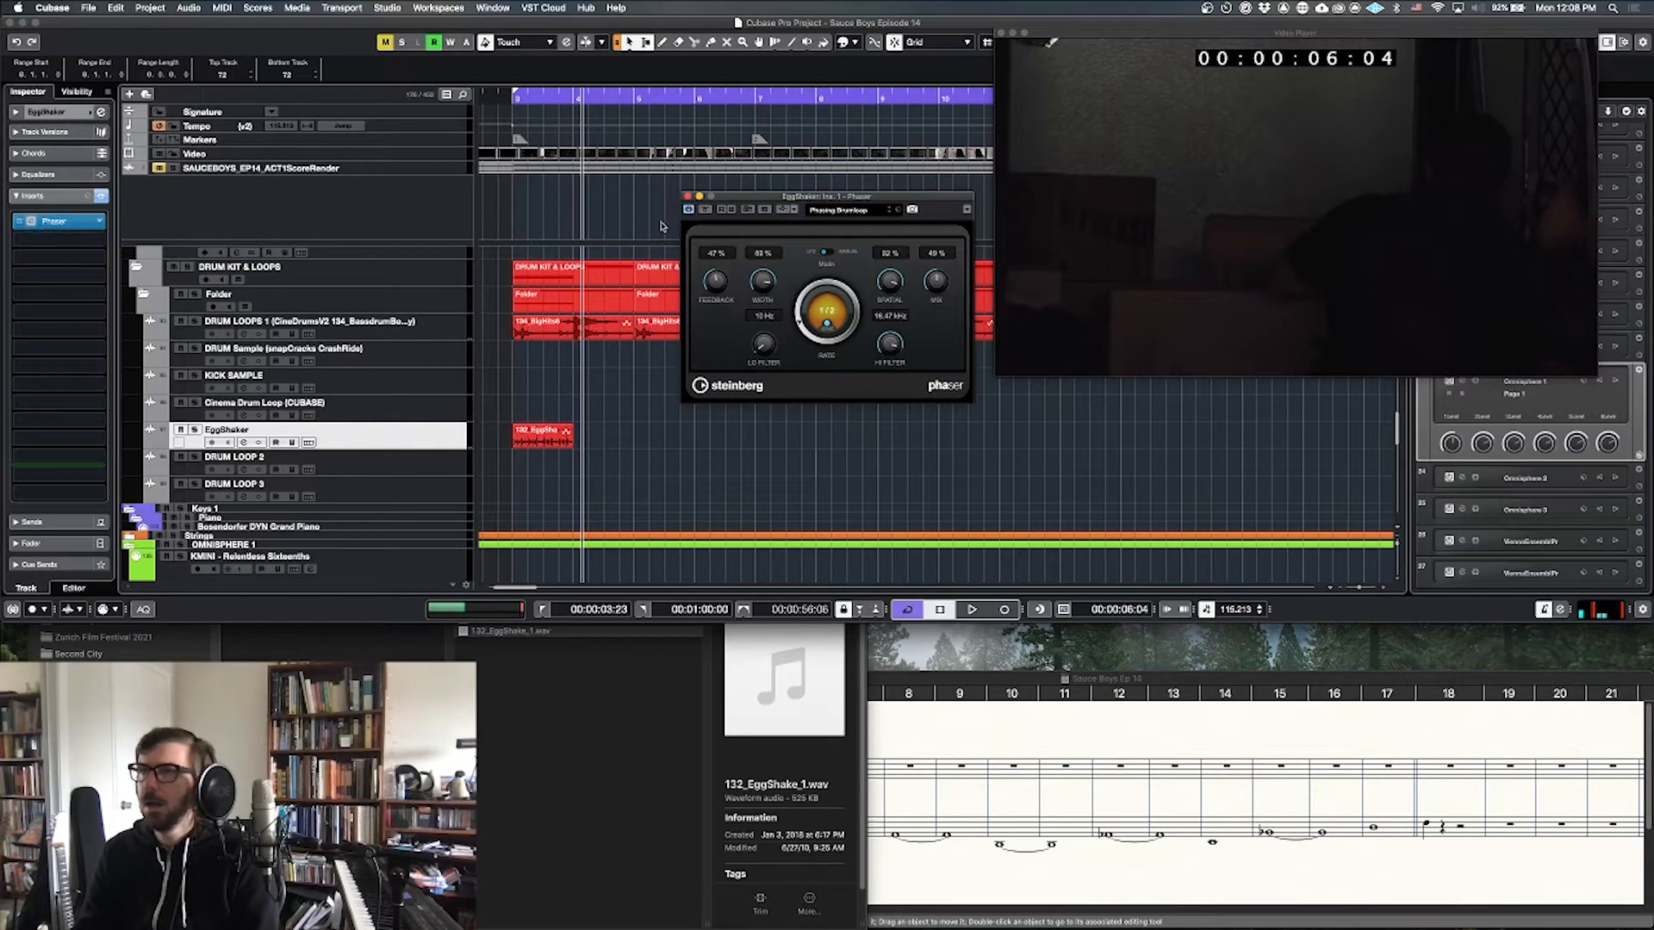
click(687, 196)
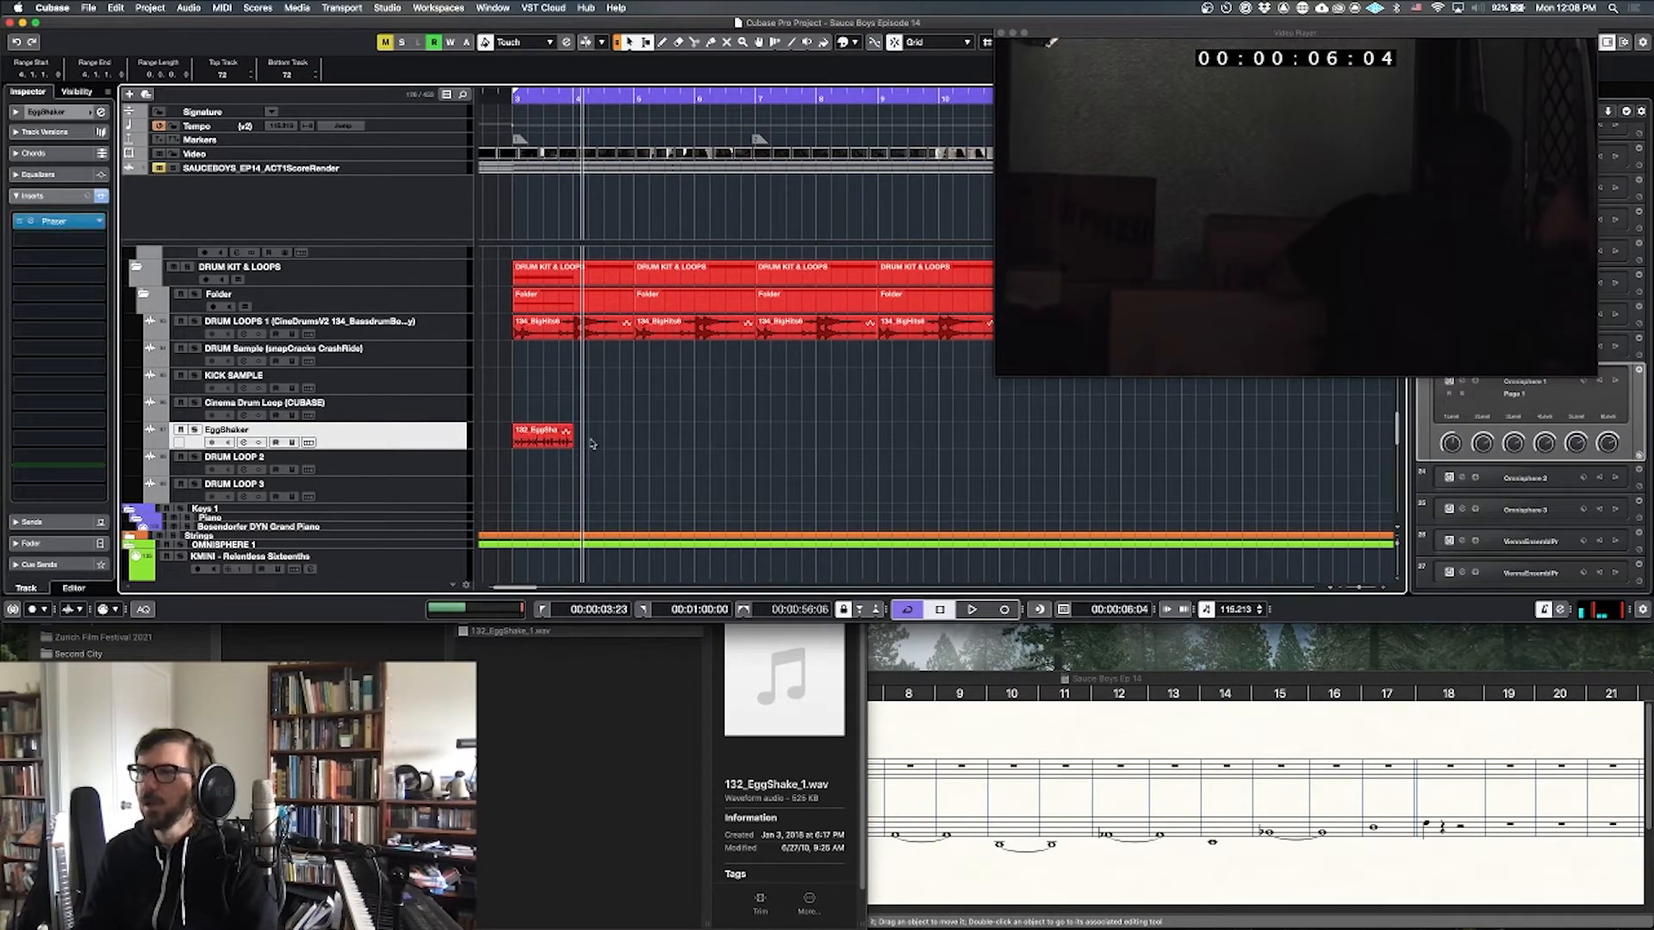
Step: Repeat the one-bar egg shaker event up to bar 17 and play it with the drum loops
key(shift+h)
key(h)
key(h)
scroll(642, 450, right, 3)
key(g)
key(g)
scroll(641, 452, right, 3)
click(559, 449)
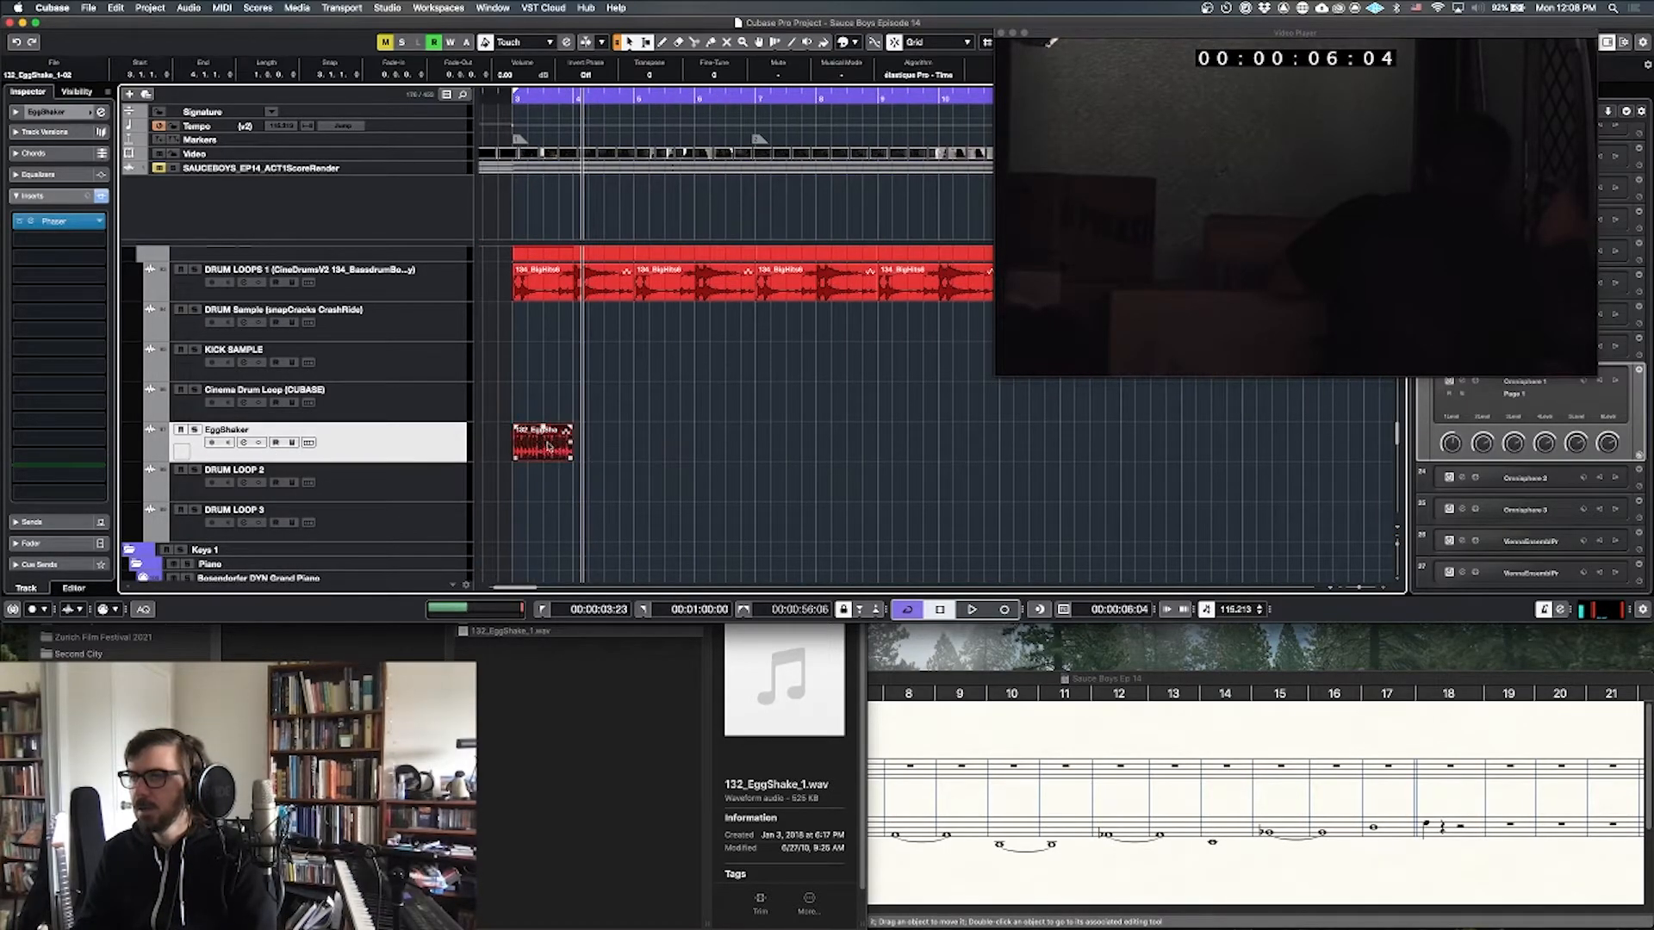
drag(570, 446, 1362, 440)
click(816, 414)
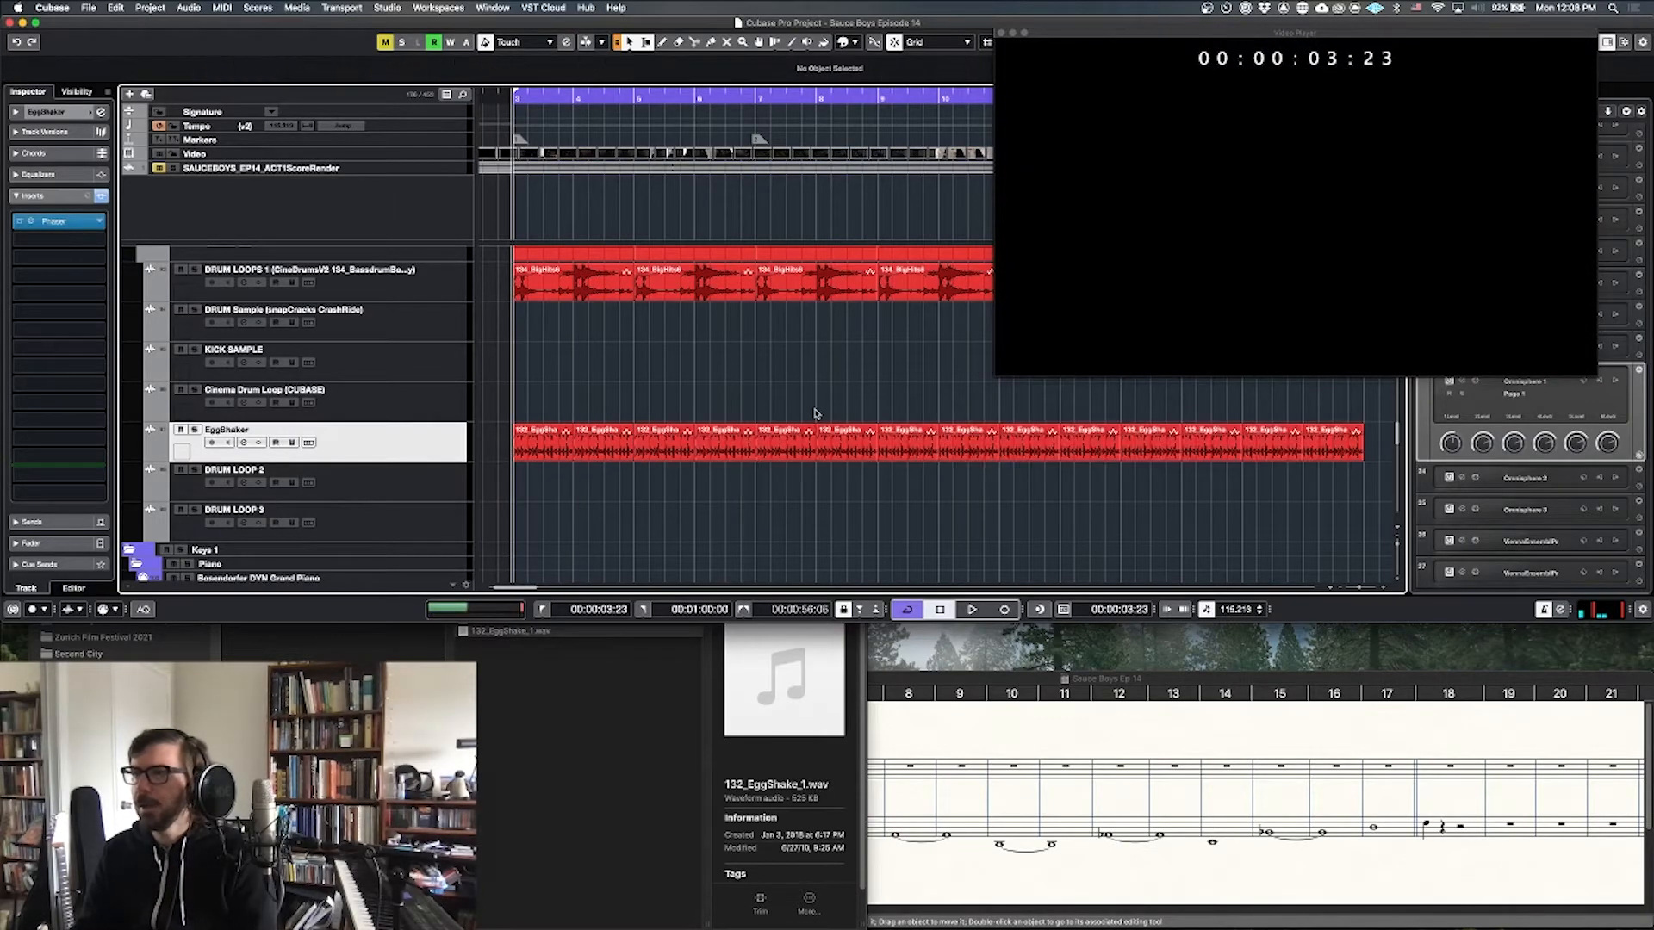
key(space)
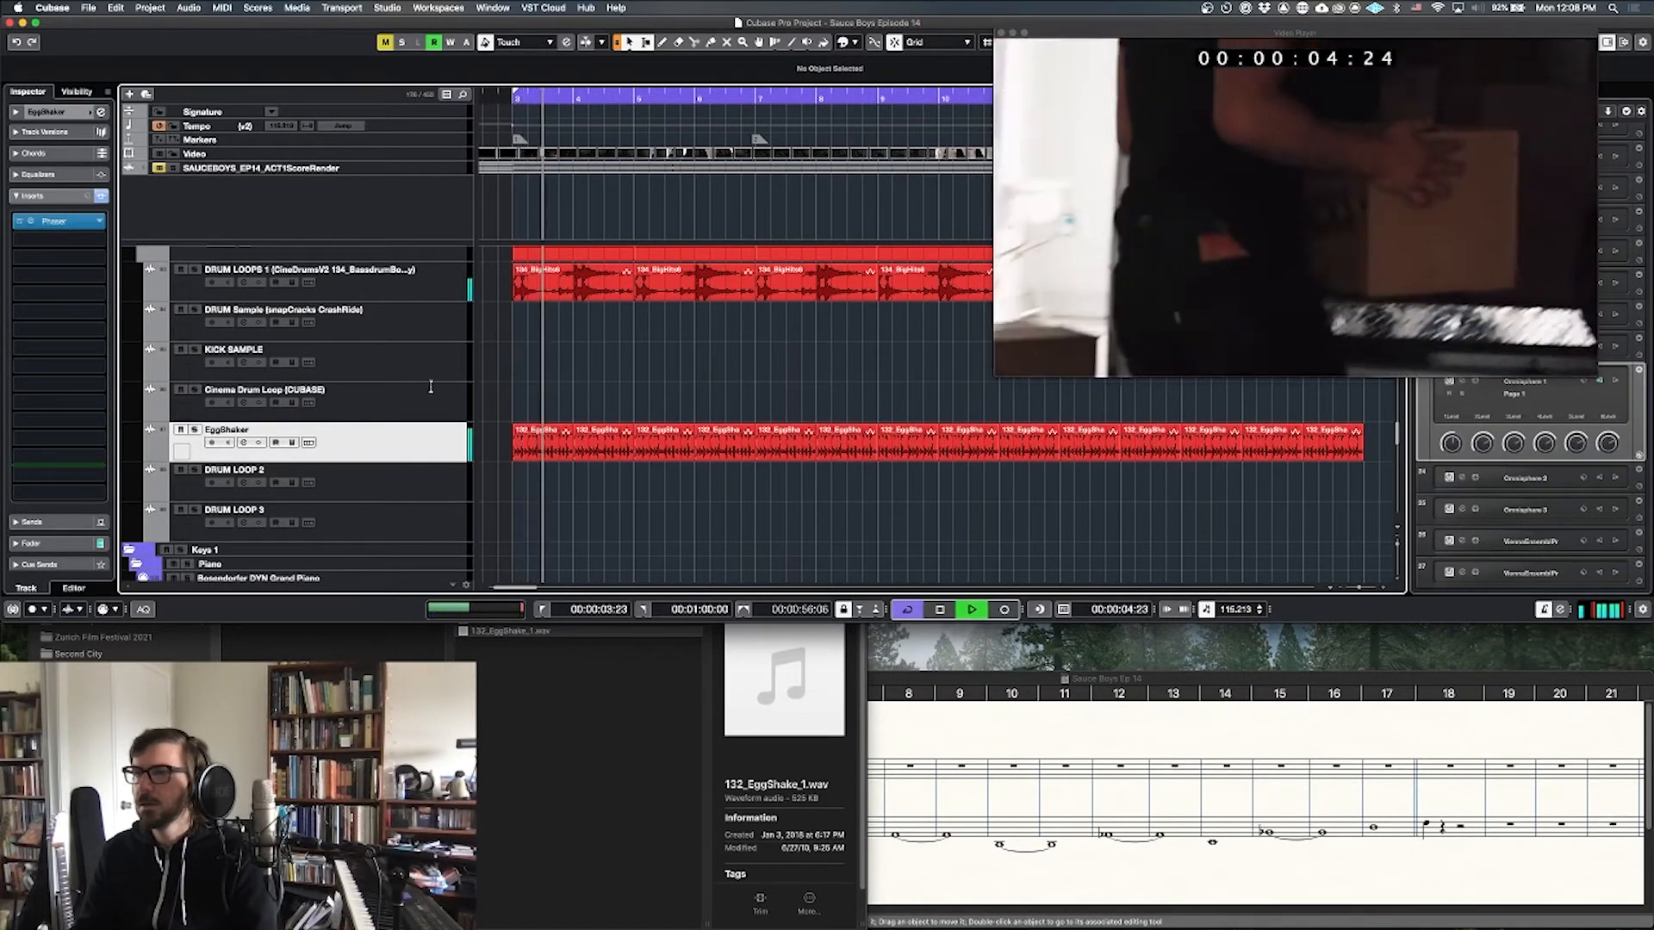
key(space)
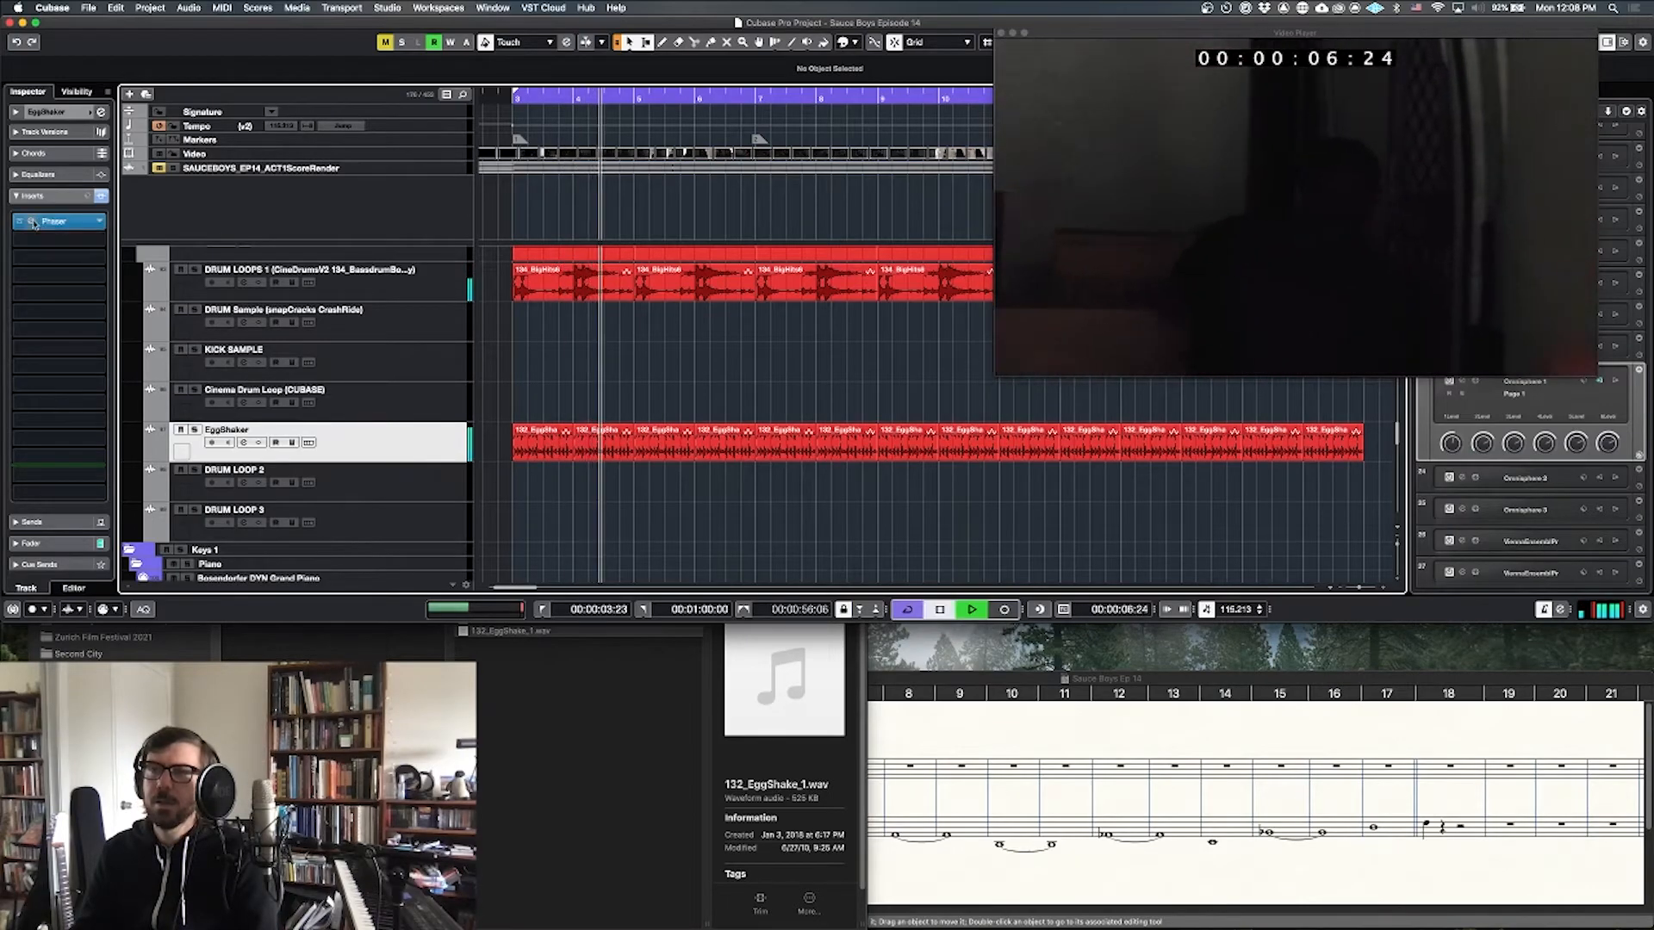
Step: Set the EggShaker track's Phaser rate to 1/1 and play the passage with the new setting
click(33, 223)
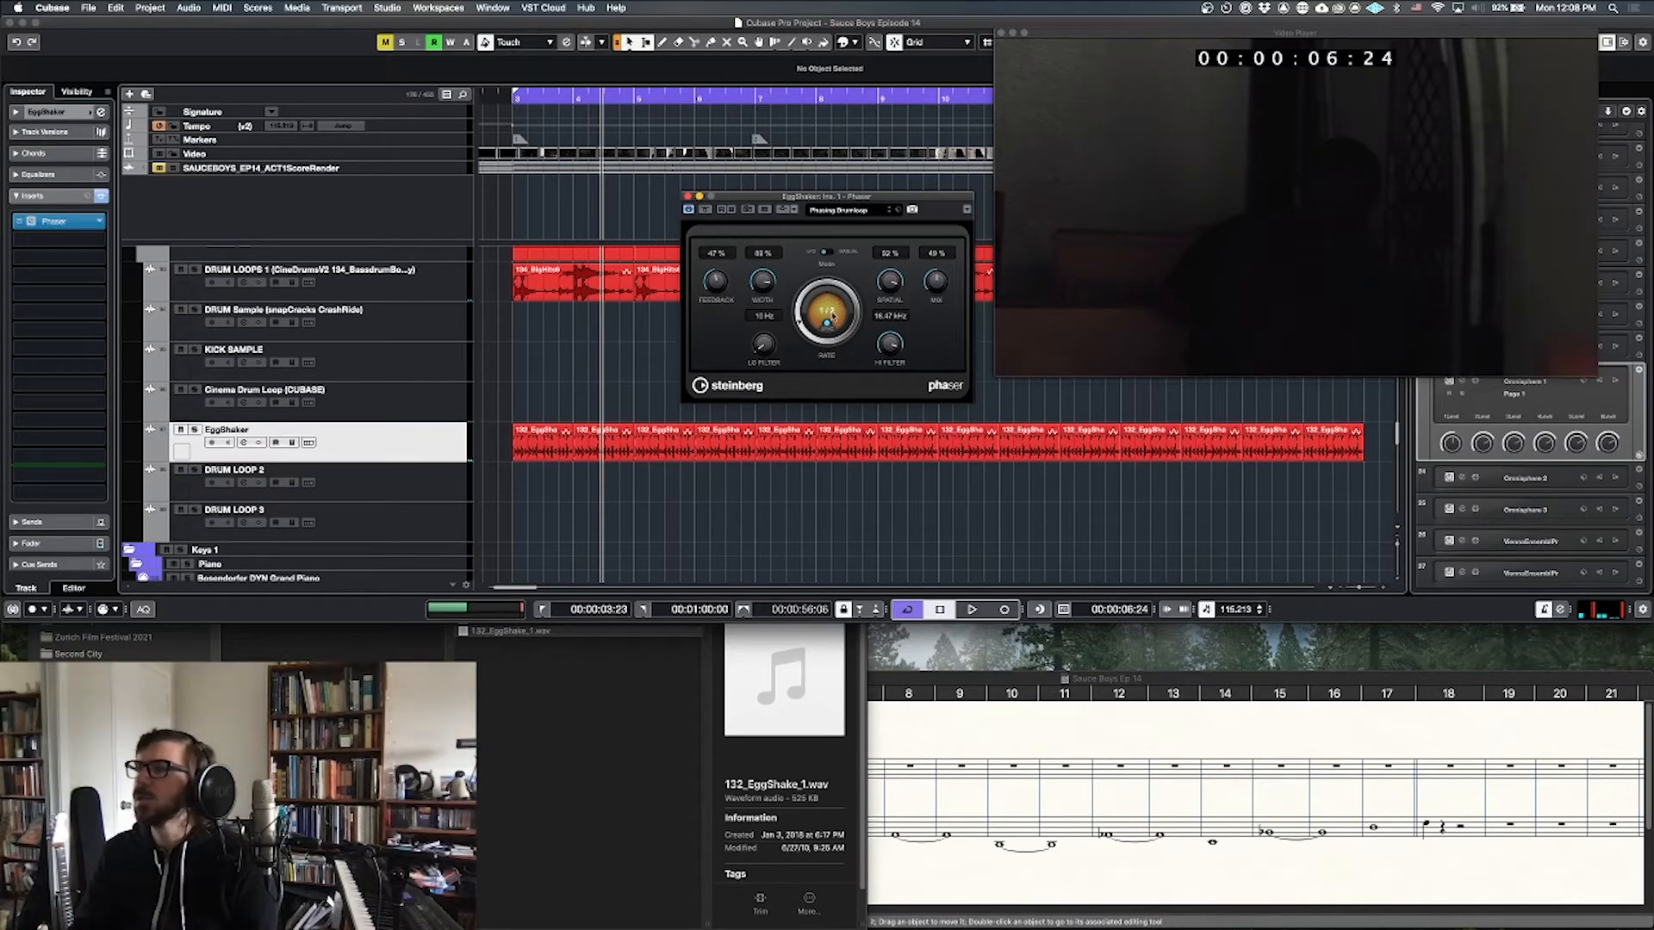
click(828, 315)
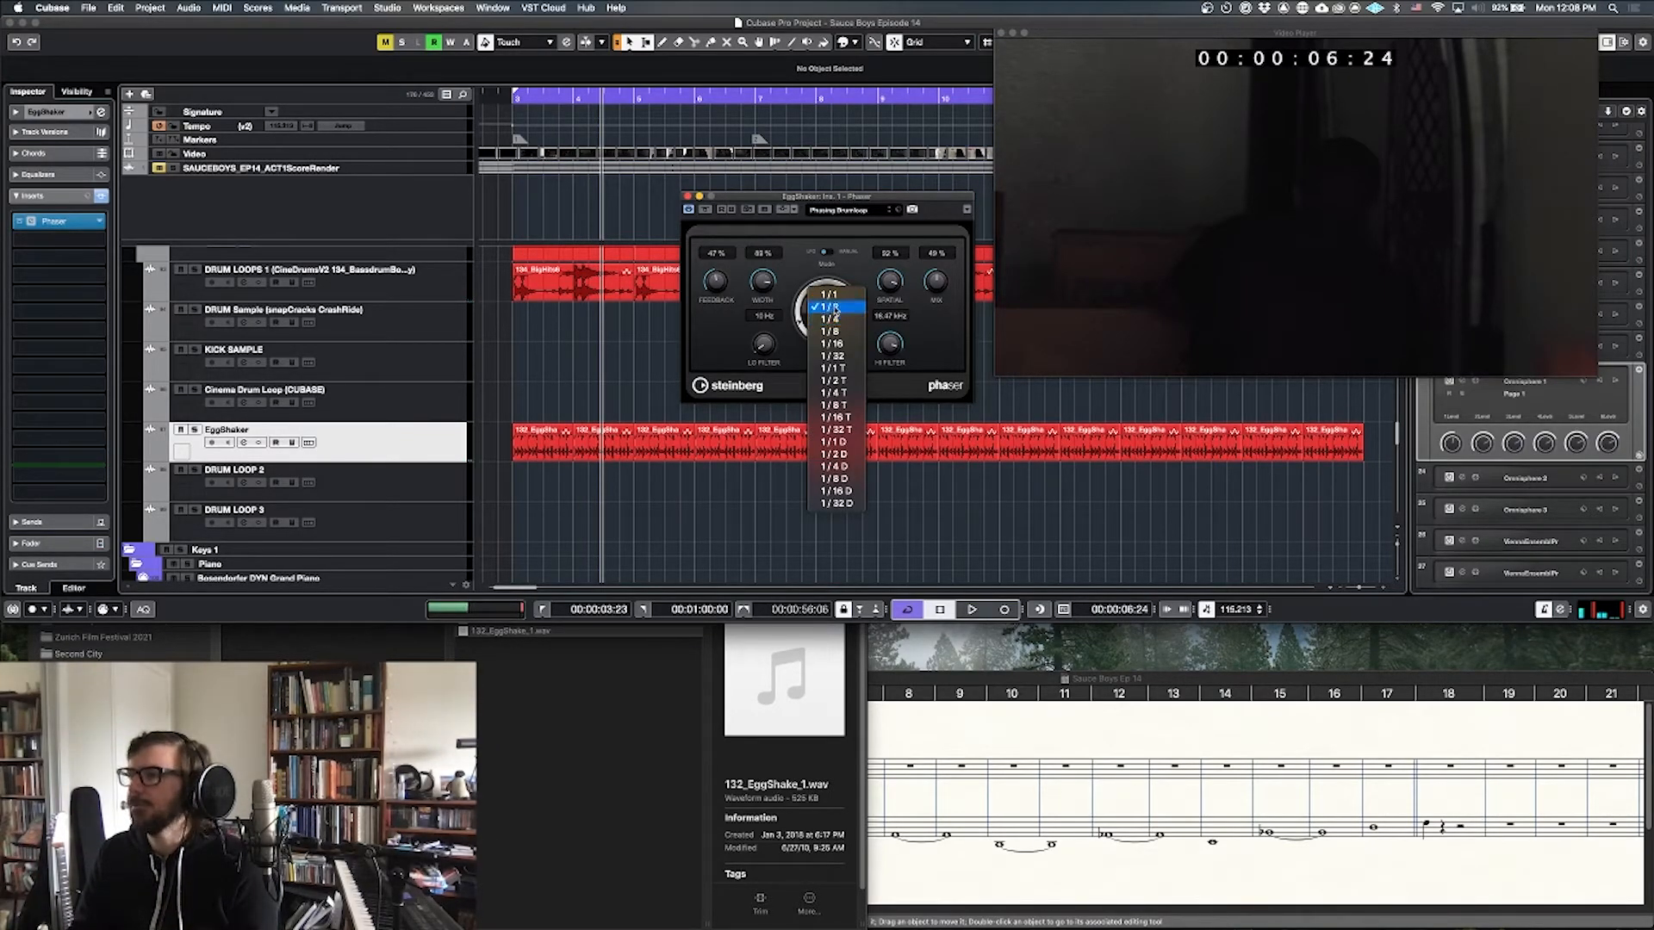
click(848, 296)
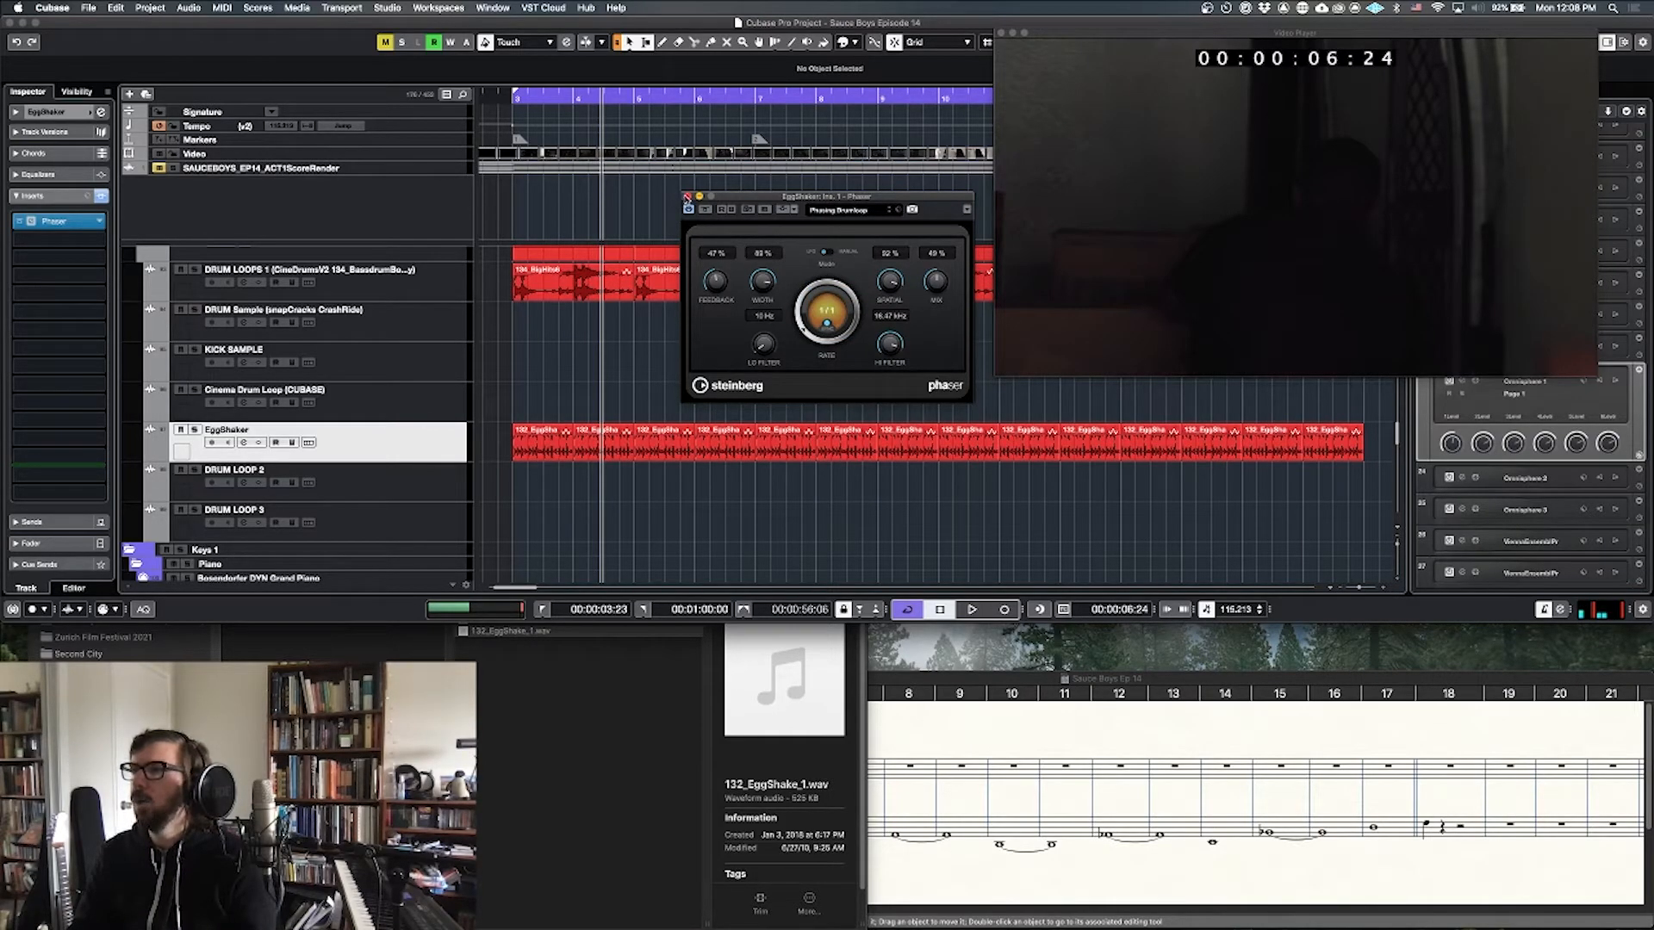
click(686, 197)
key(space)
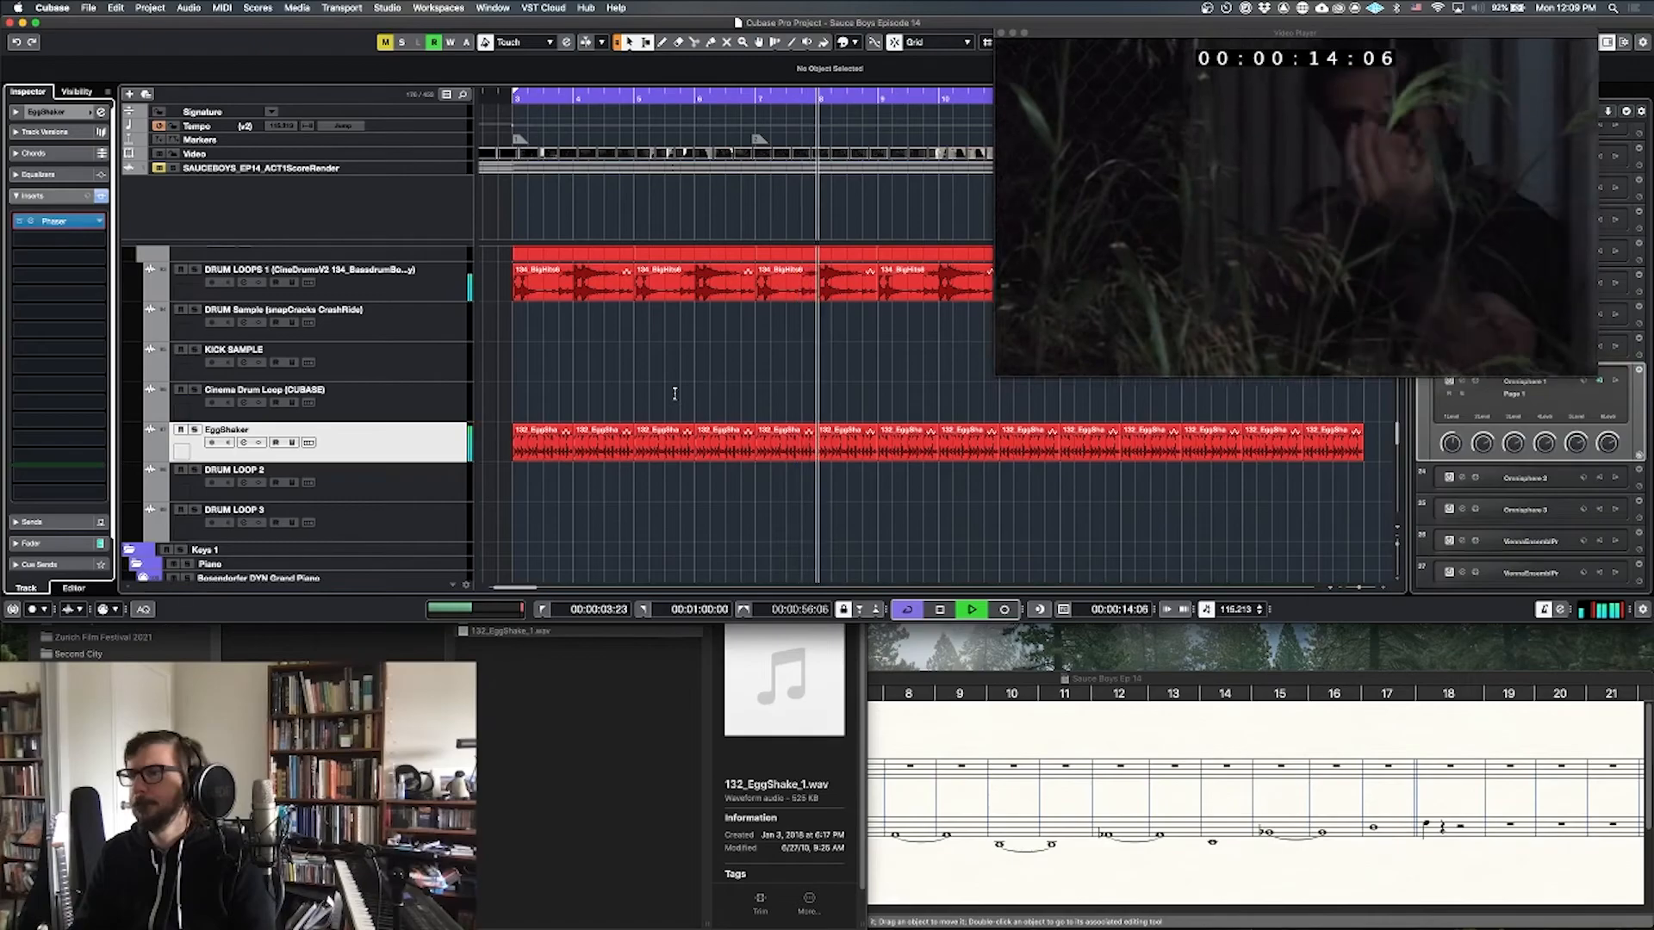
key(space)
Step: Cut back the egg shaker repeats so they start at bar 7 and play the entrance from bar 6
drag(511, 454, 757, 455)
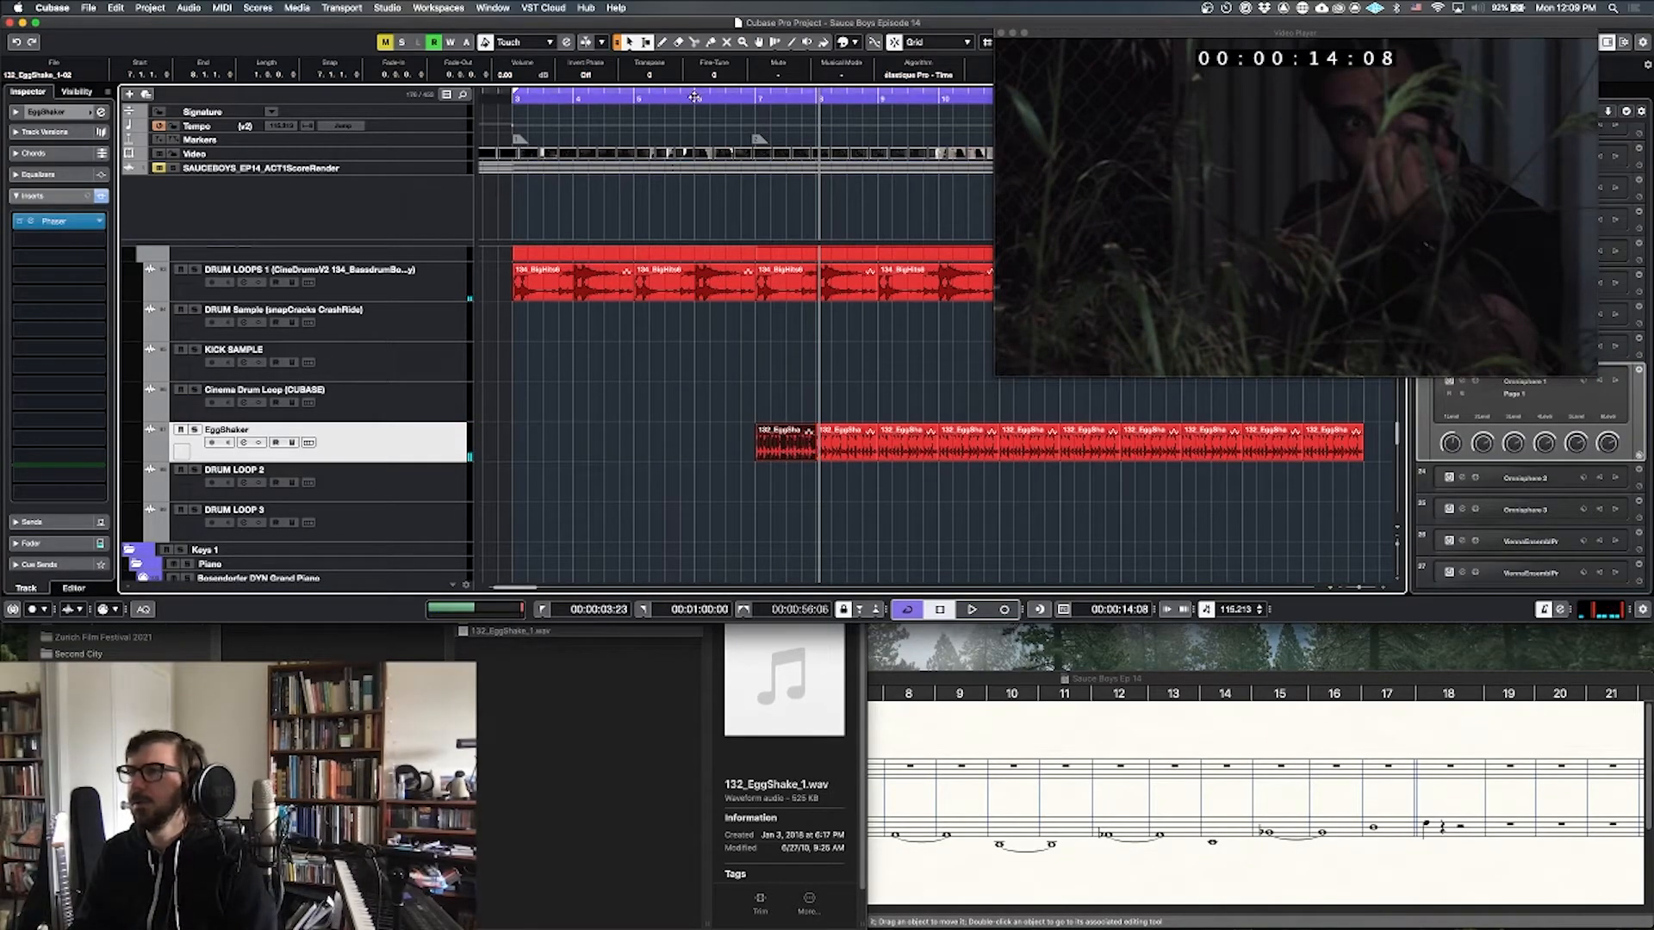
click(694, 97)
key(space)
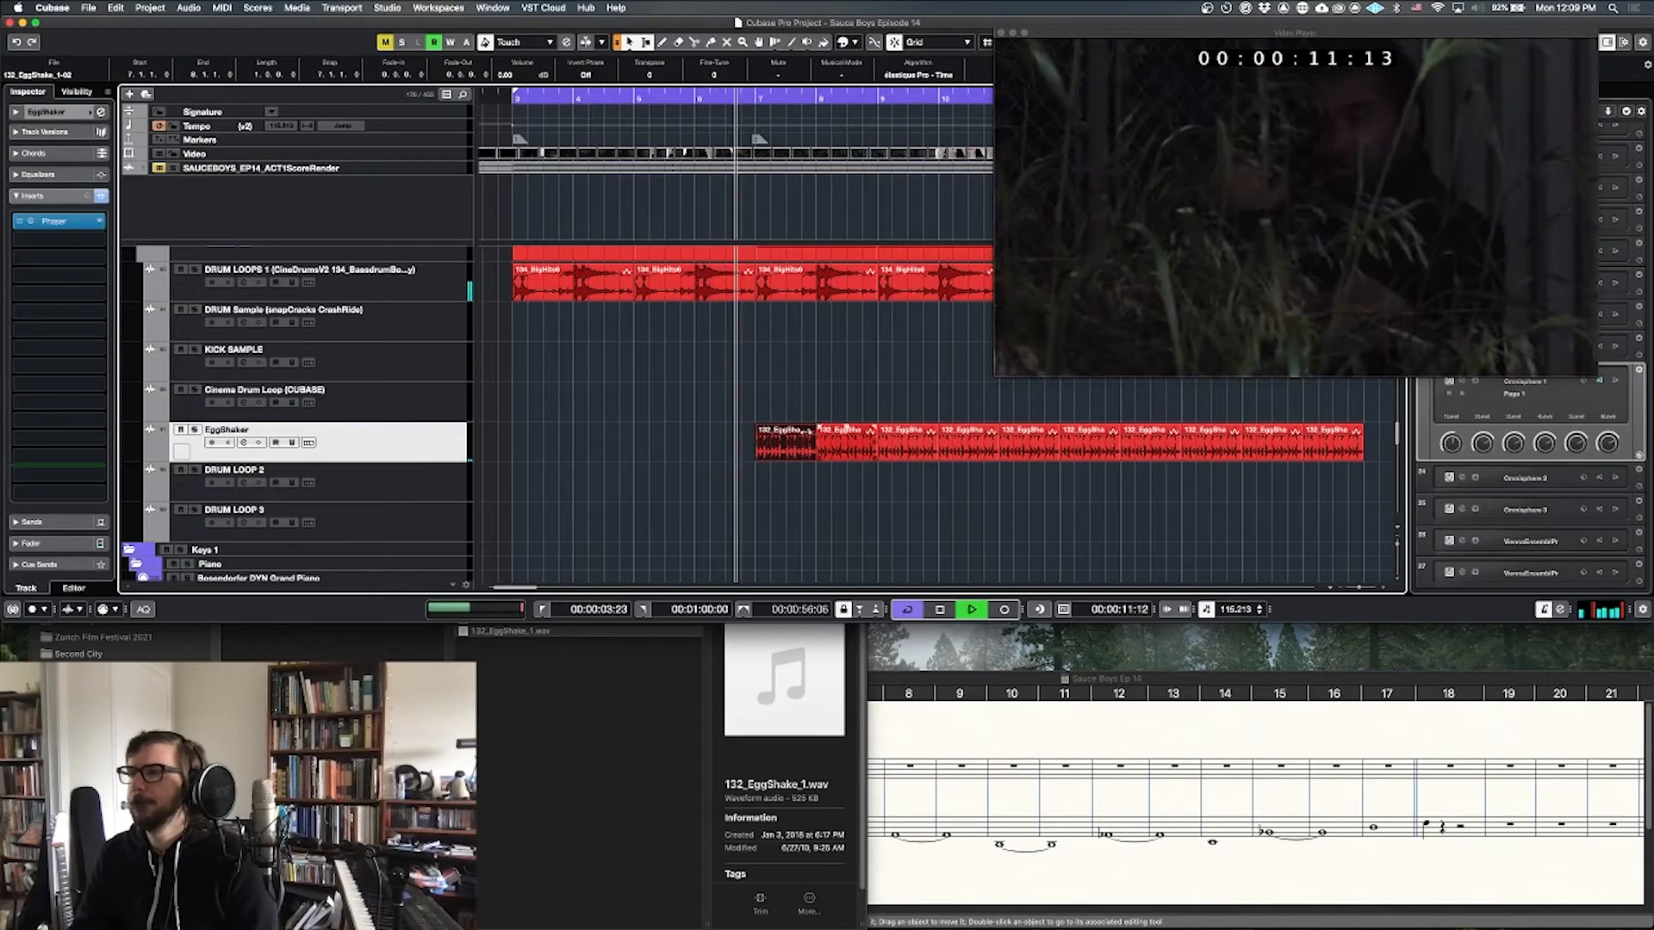
key(space)
Step: Add a one-bar fade-in to the first egg shaker event at bar 7 and play its entrance
drag(756, 426, 815, 427)
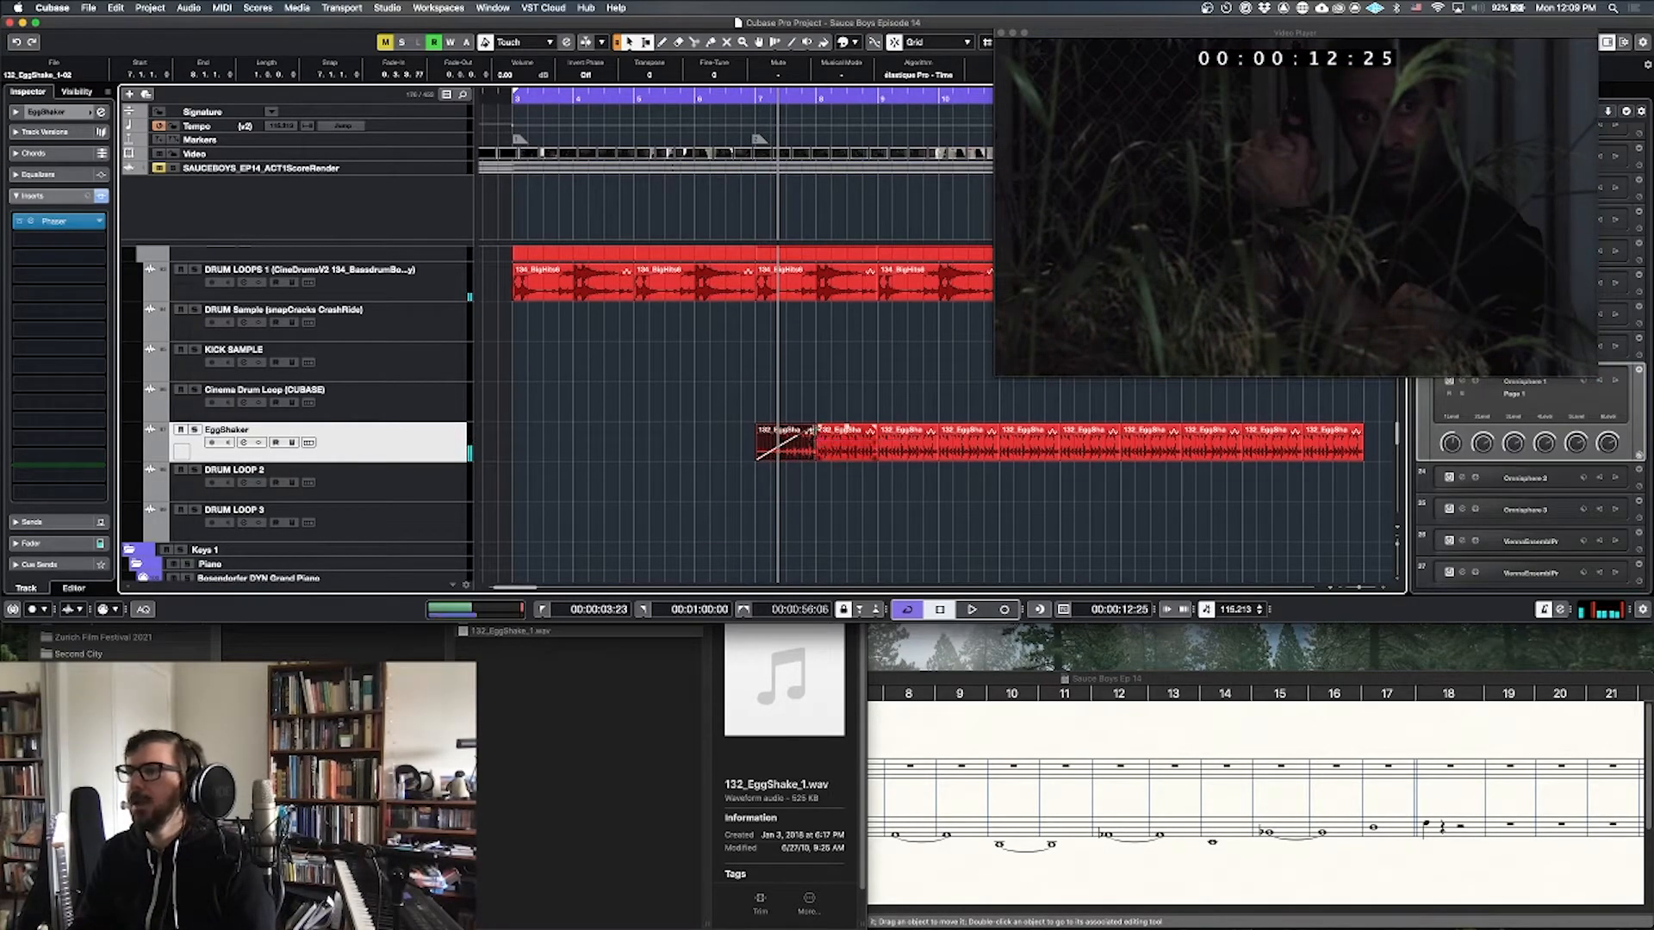
click(698, 98)
key(space)
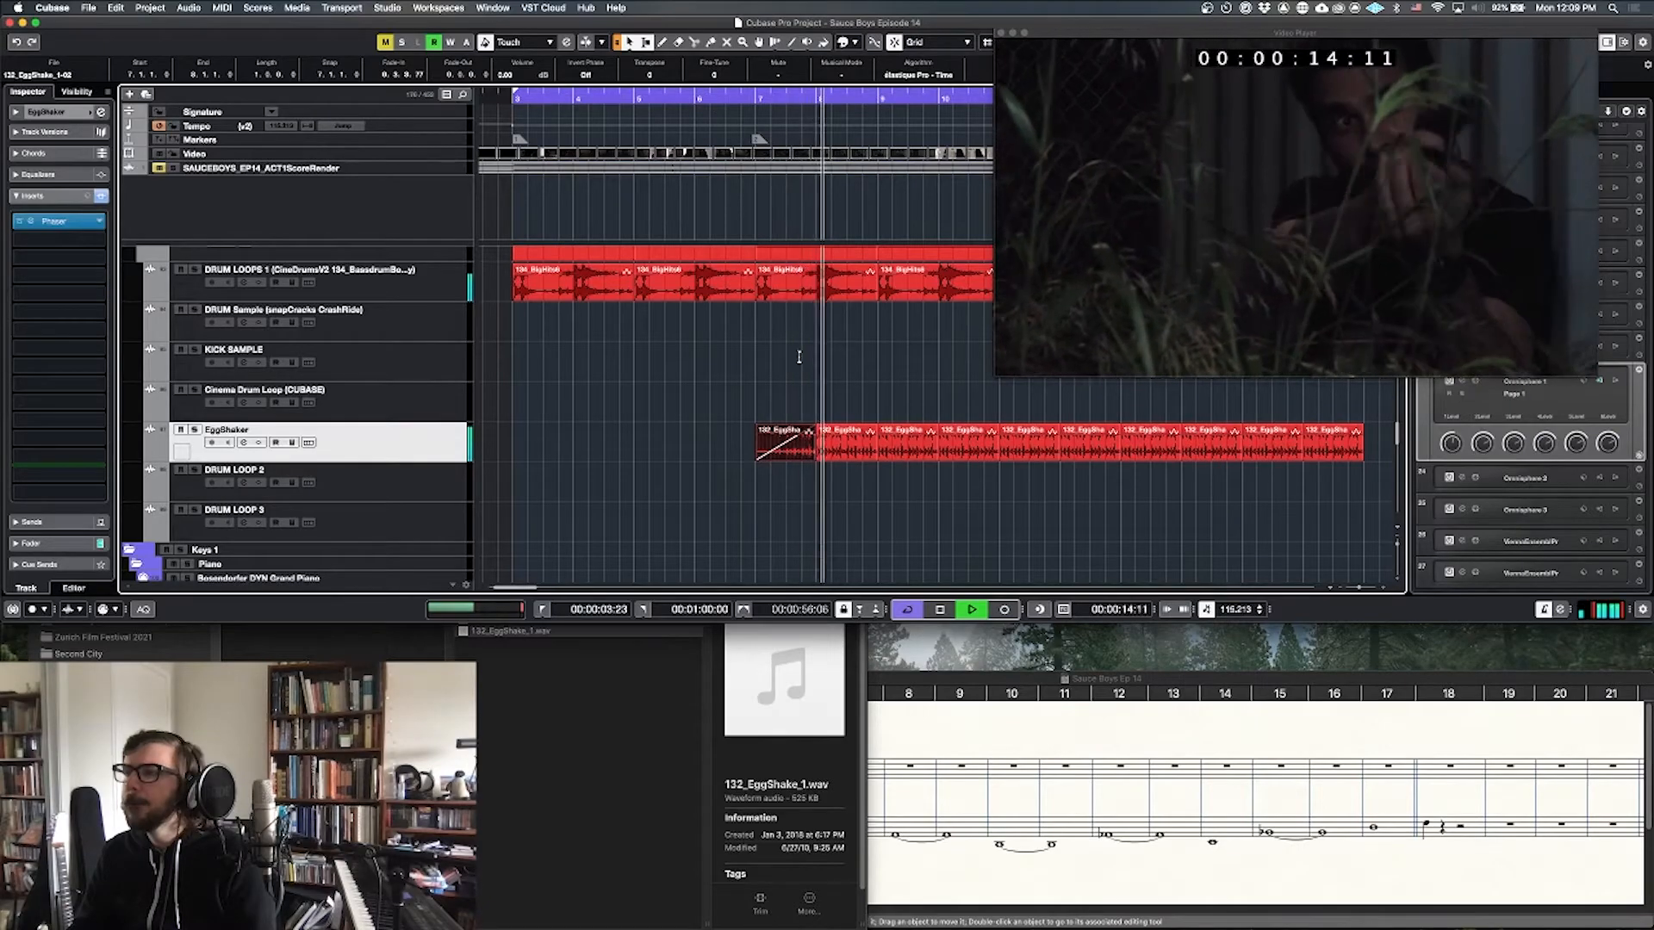
key(space)
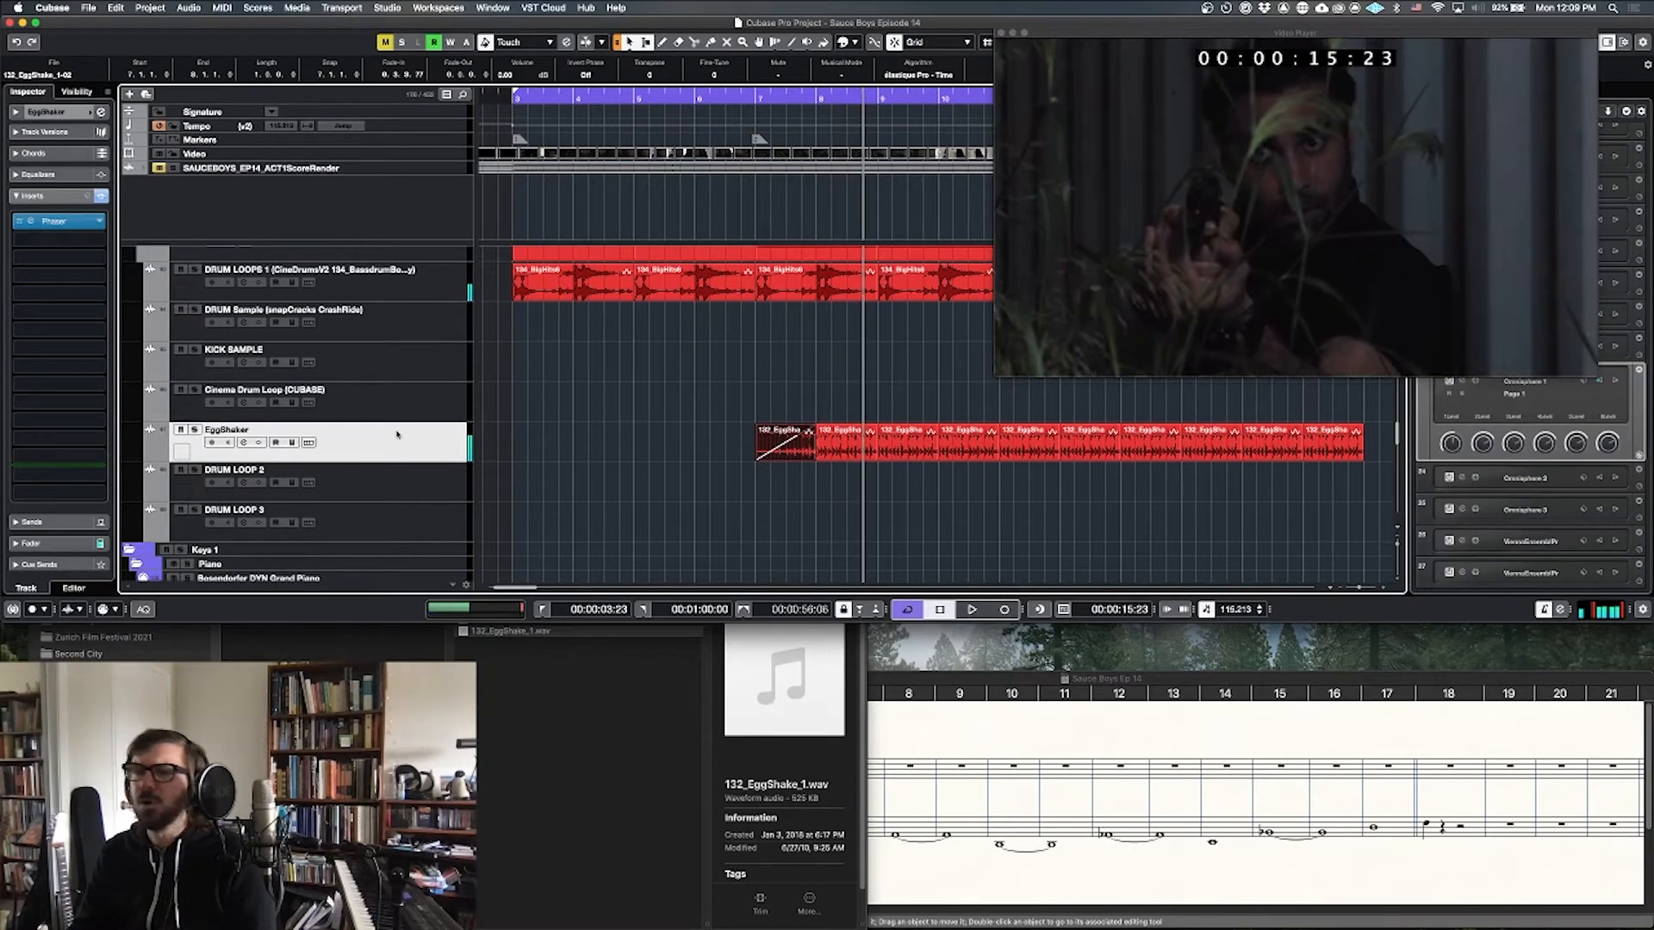
Step: Lower the EggShaker track's volume while playing the section around bar 7
click(44, 113)
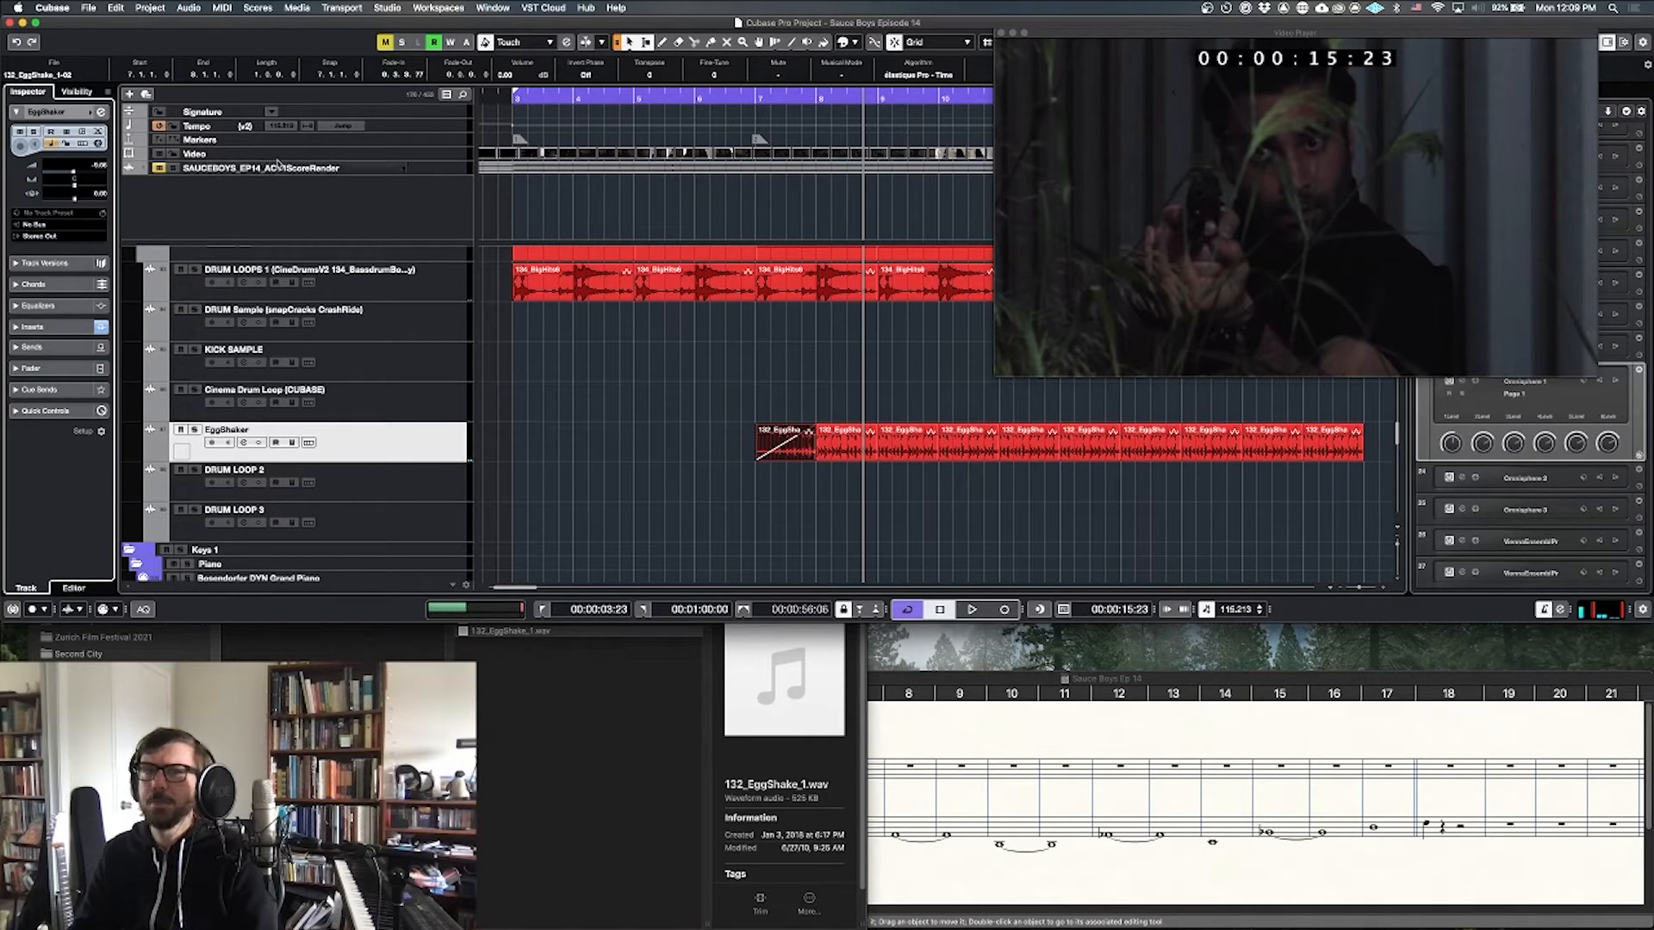
click(744, 97)
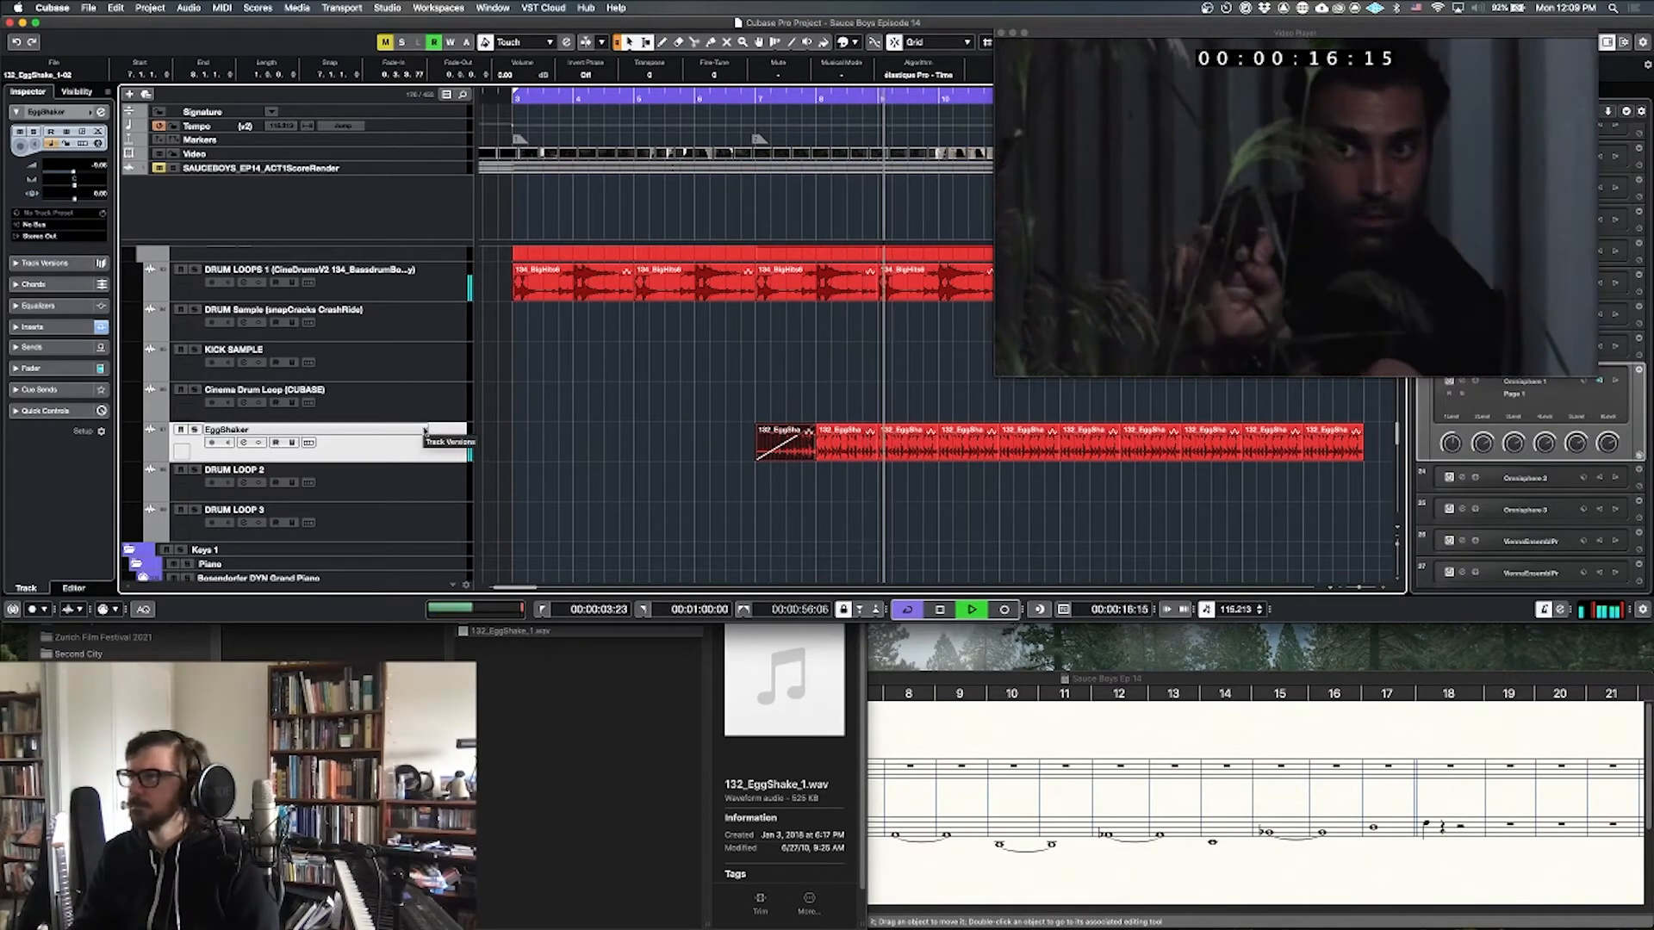
drag(74, 172, 62, 175)
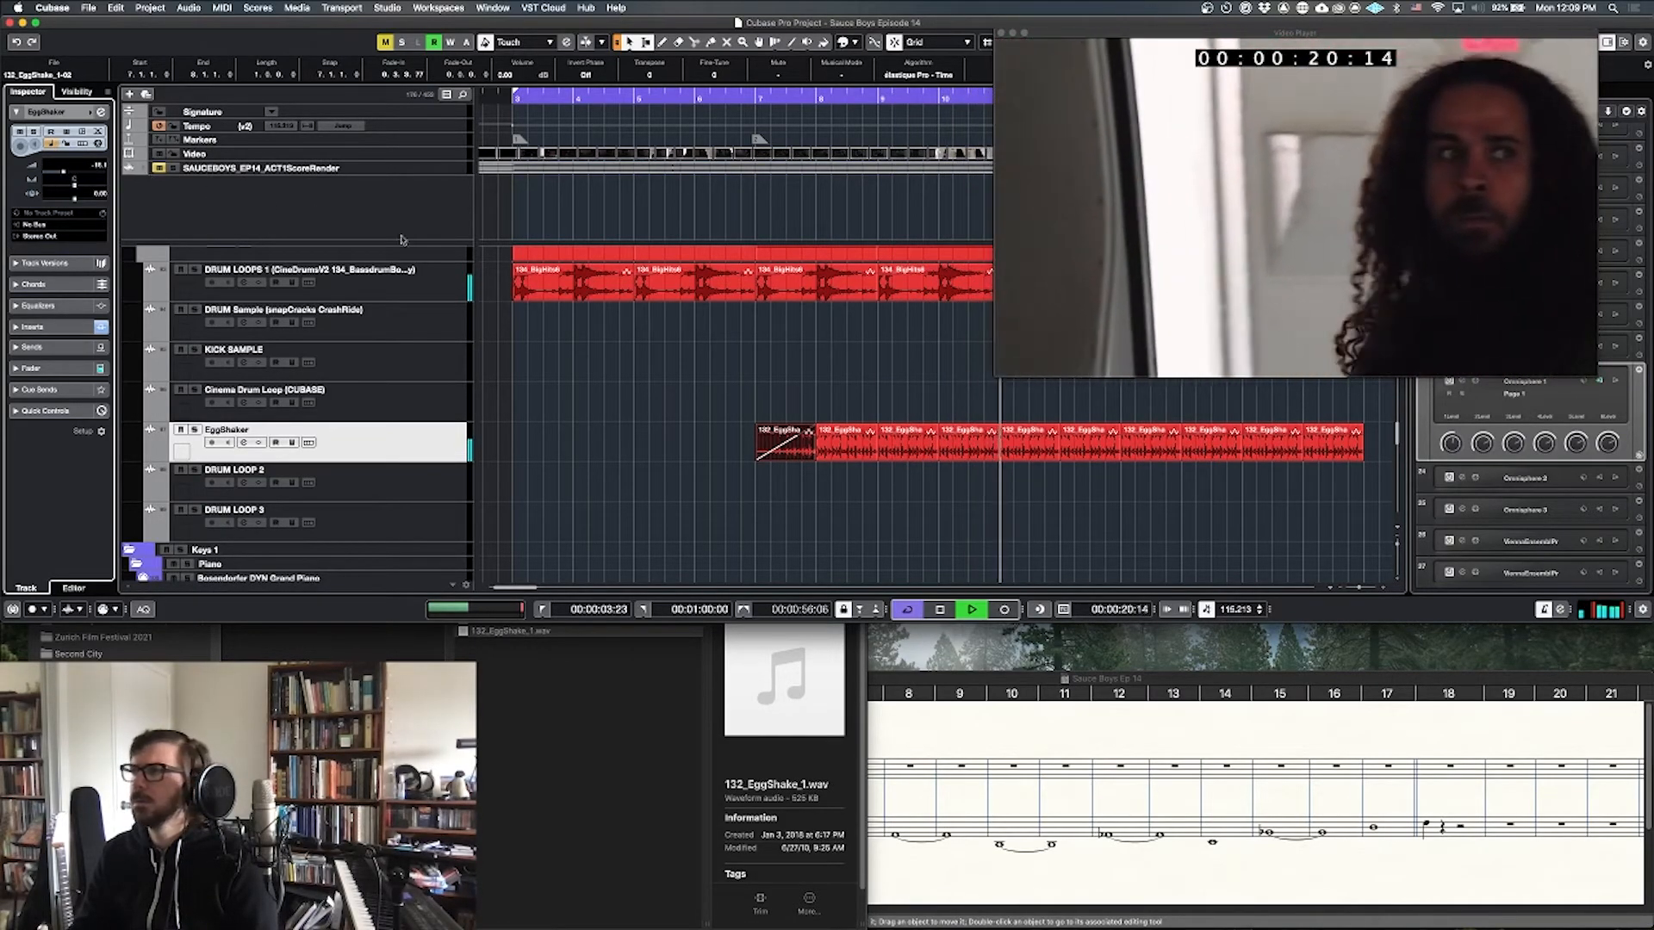
Step: Extend the egg shaker repeats by one bar to end with the drum loops at bar 18
scroll(744, 389, right, 5)
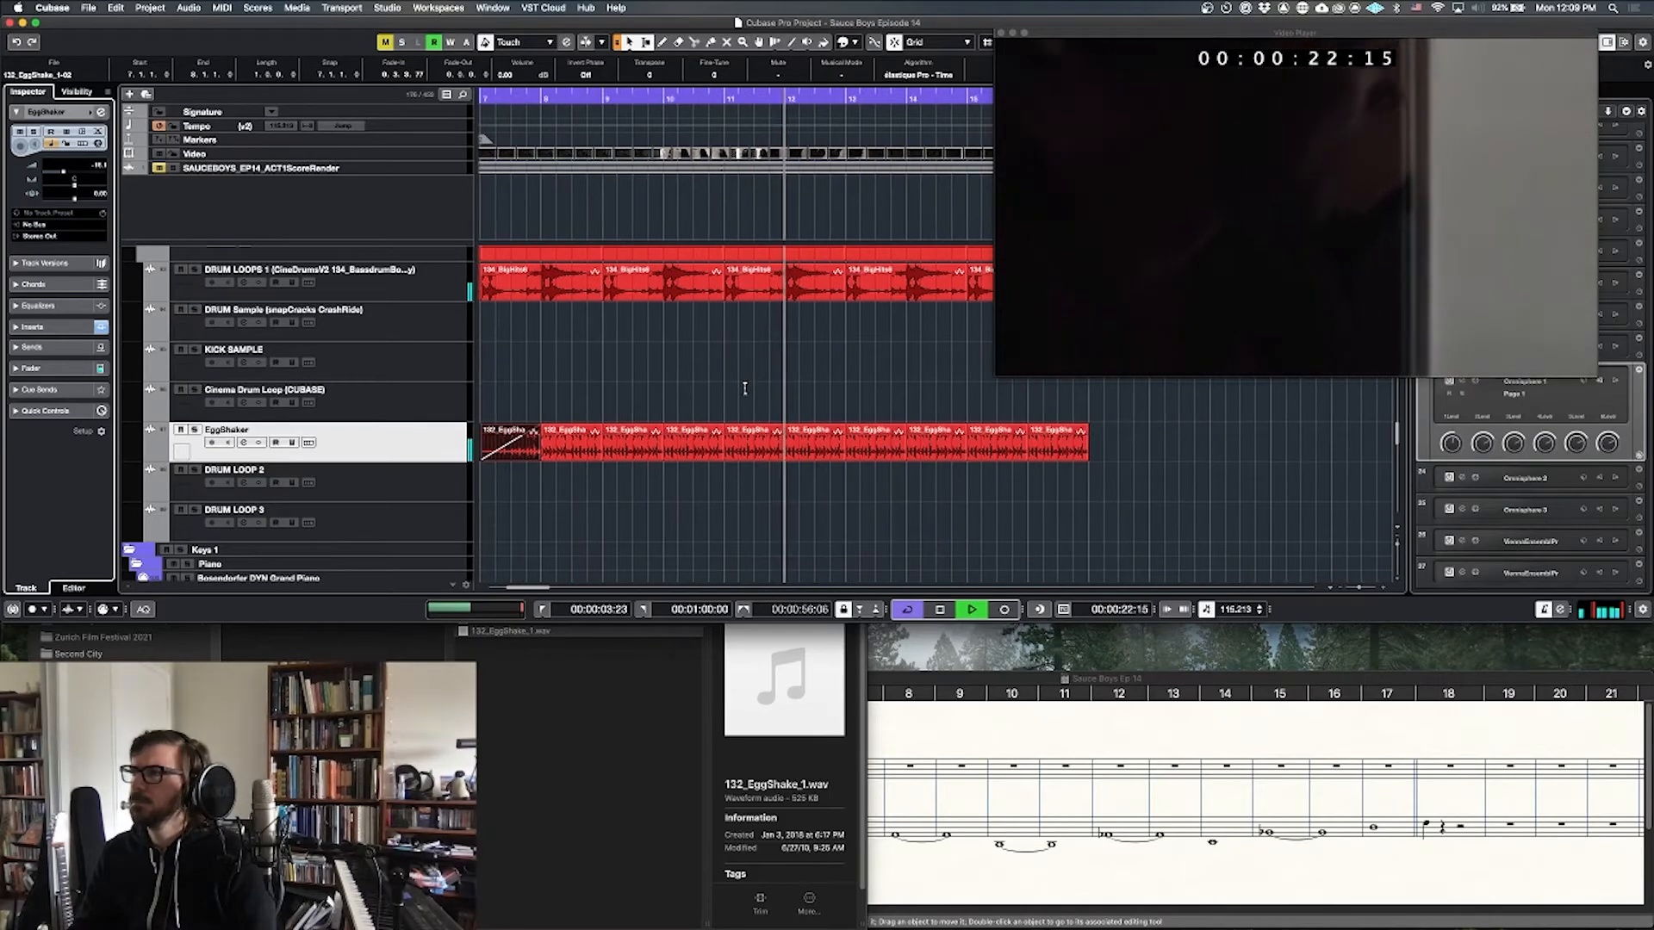
scroll(744, 389, right, 6)
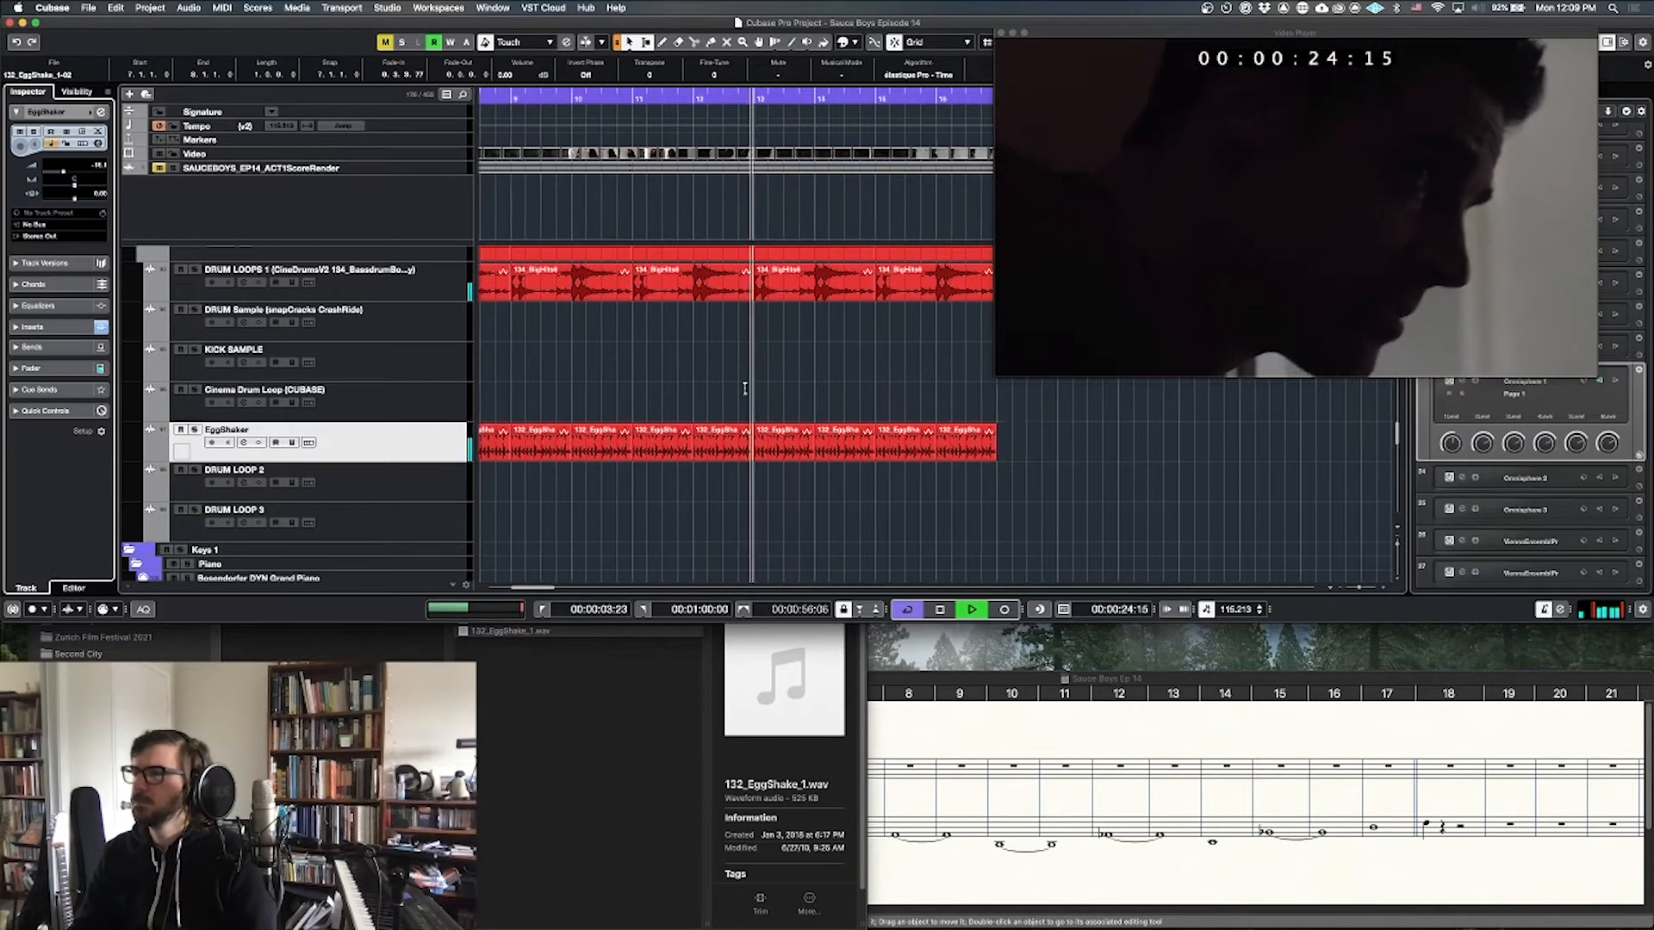
key(shift+g)
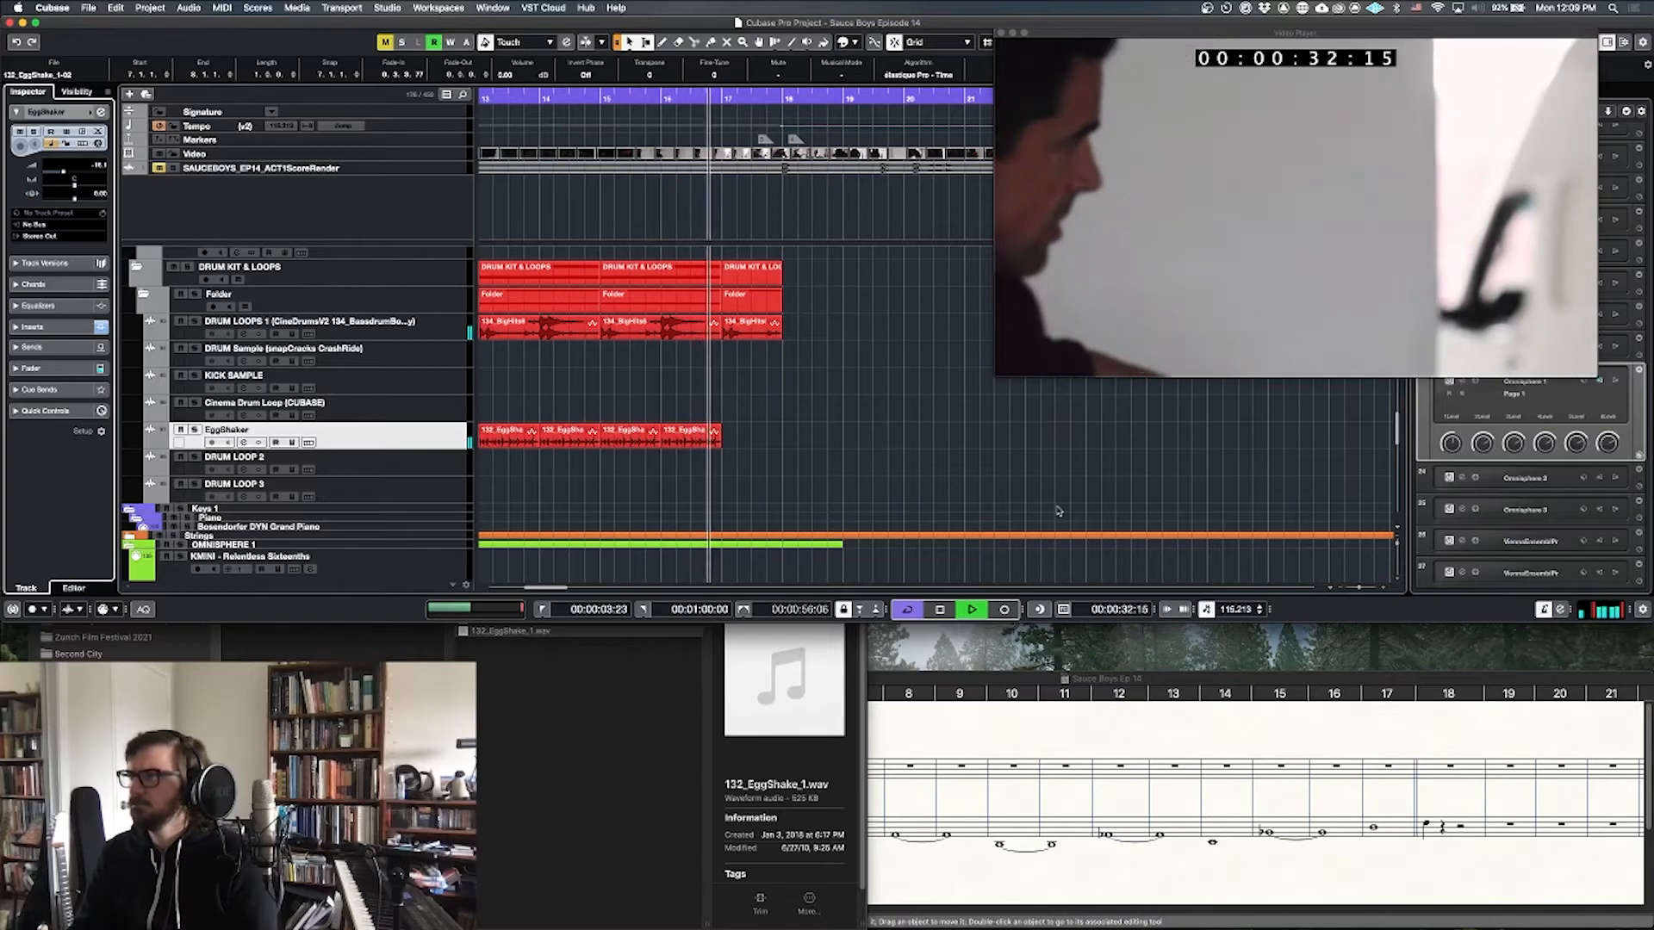
drag(691, 437, 751, 441)
click(709, 397)
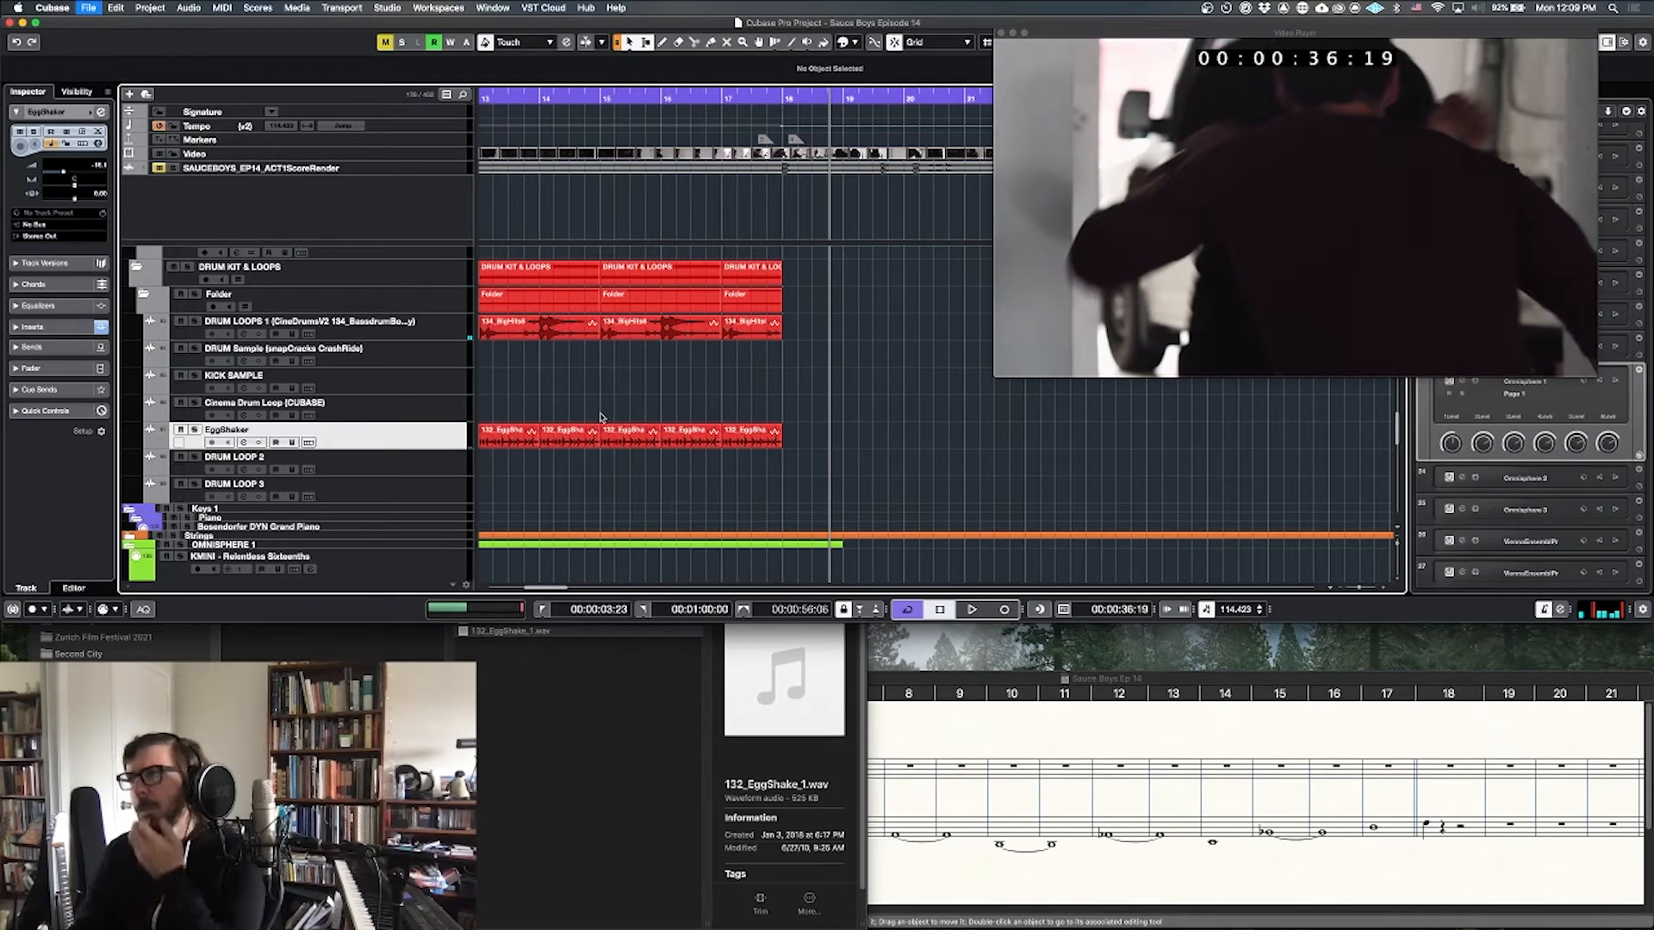
Step: Play the scene from the cycle start to review the drum loops and egg shaker against the picture
key(KP_1)
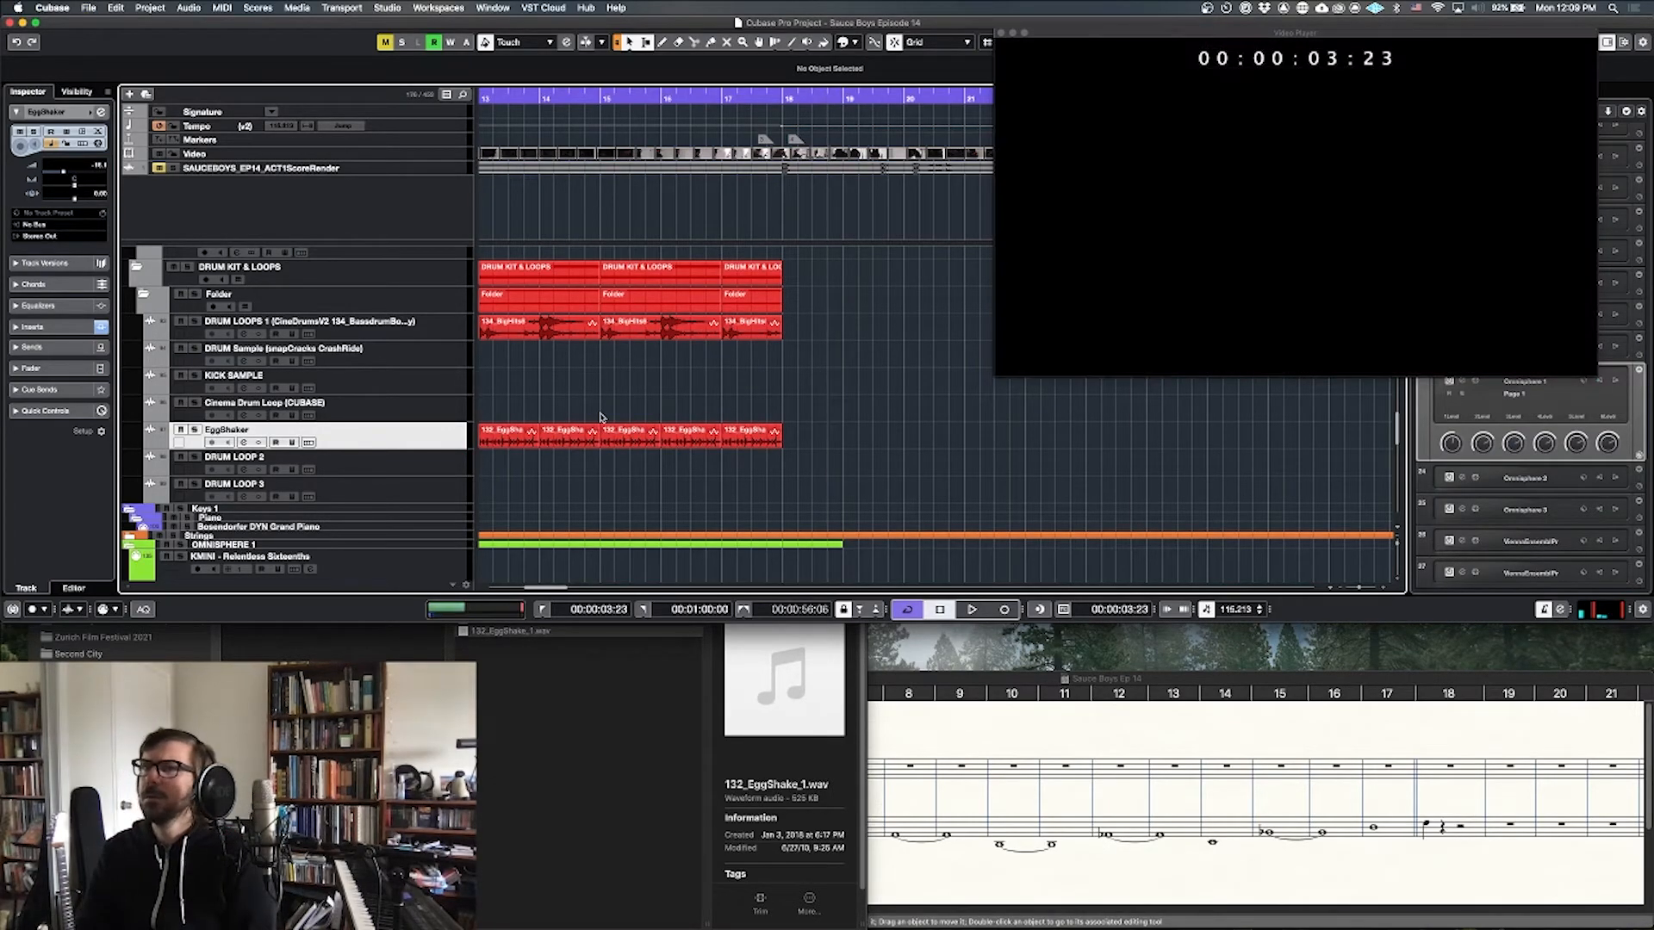
key(space)
scroll(581, 399, left, 10)
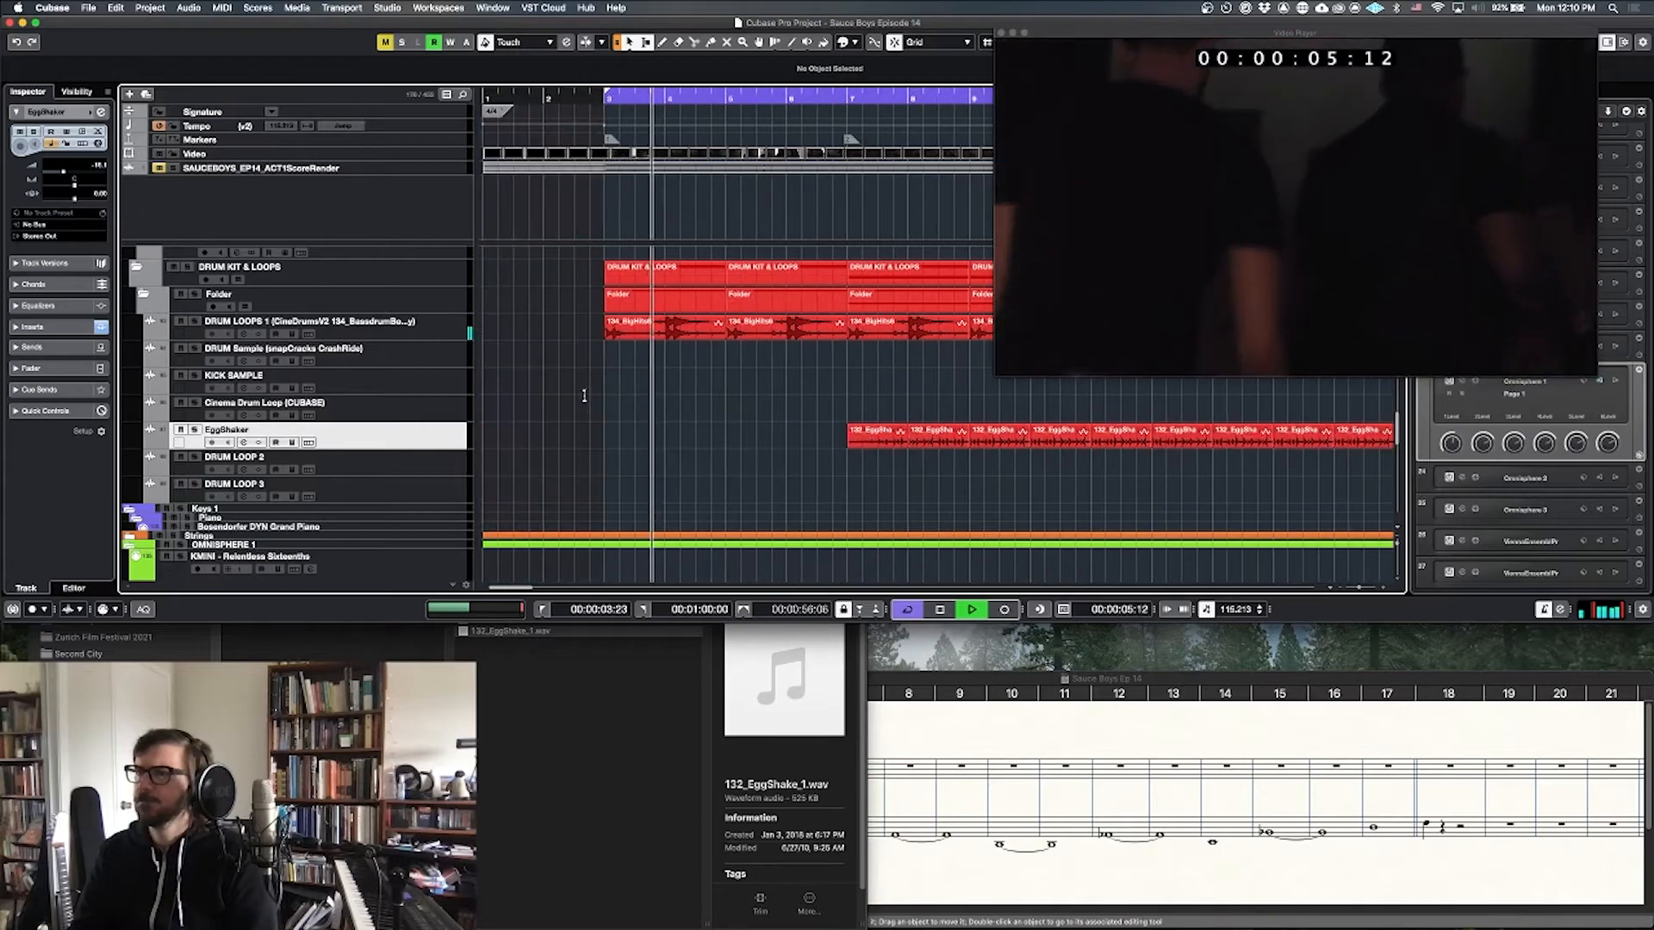
scroll(651, 377, right, 1)
scroll(651, 377, left, 1)
key(g)
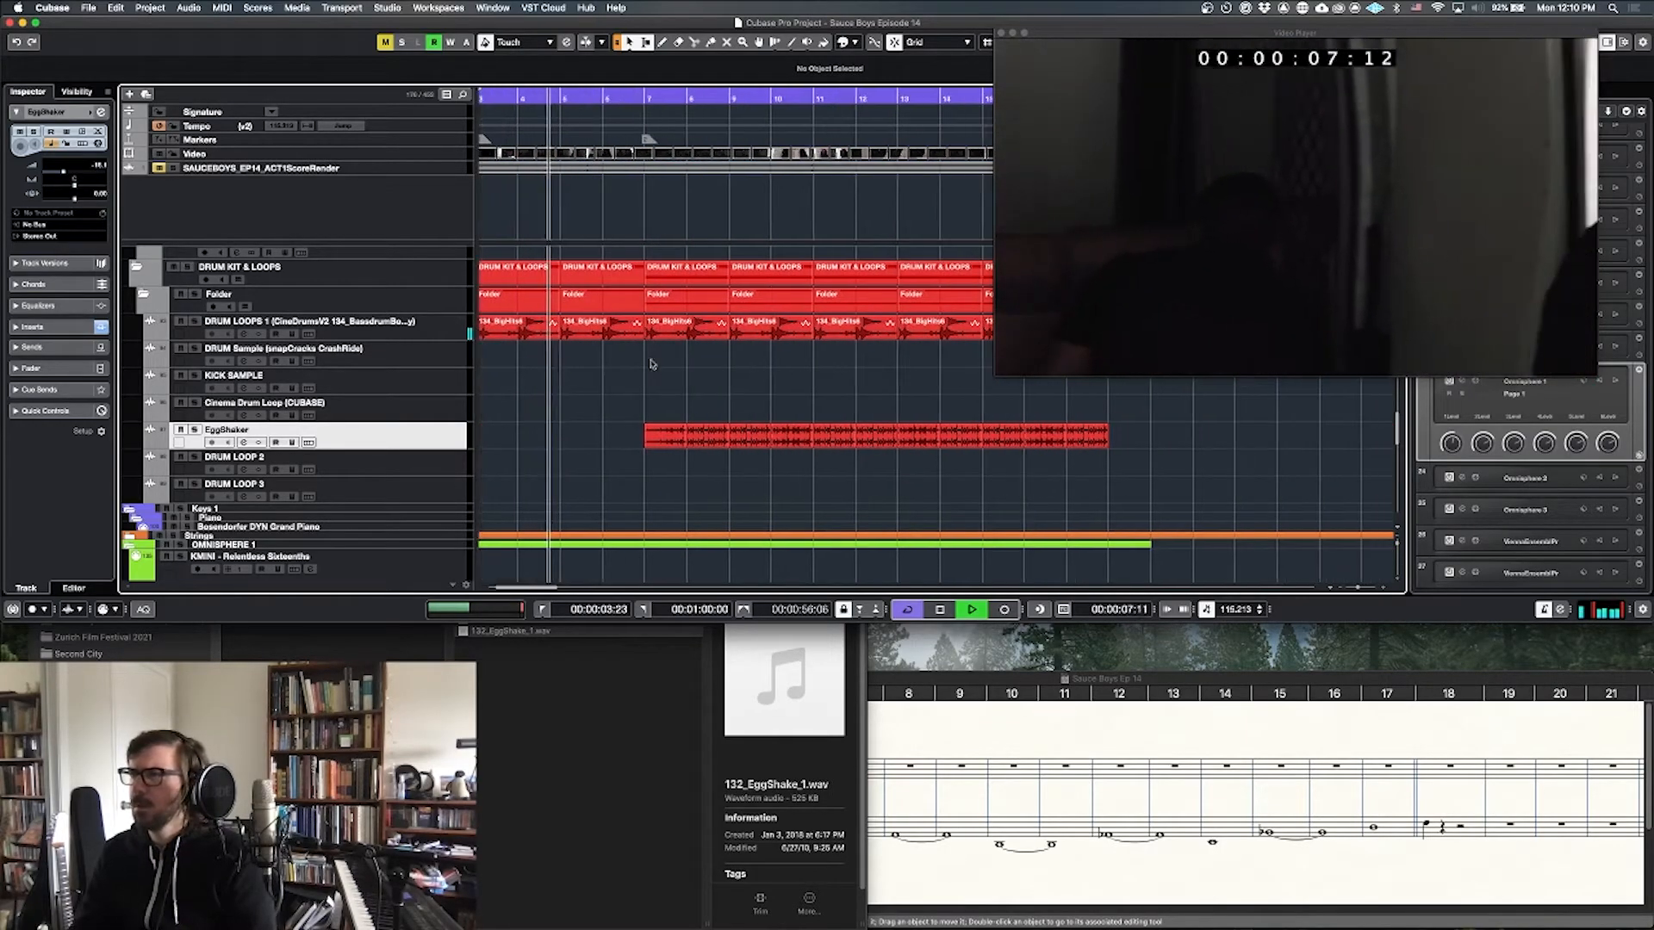
scroll(651, 365, right, 1)
key(g)
scroll(698, 364, right, 1)
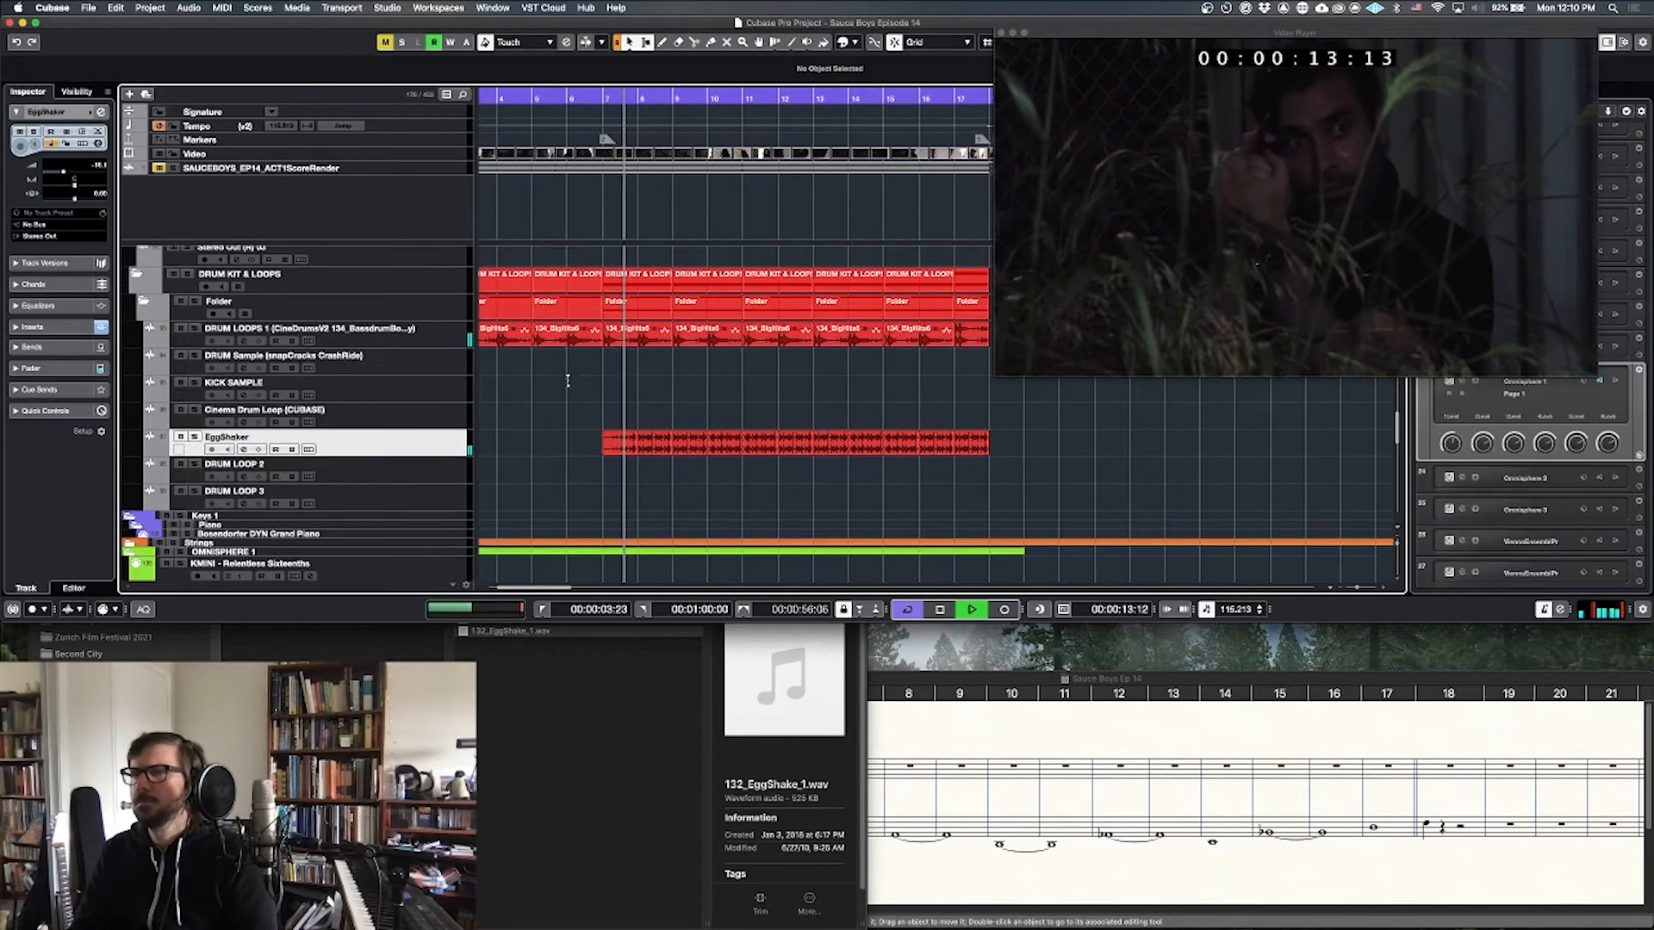
Step: Select the Godzilla Hits (Long Release) track above the drum tracks and play the scene from the cycle start
scroll(567, 380, up, 3)
scroll(568, 379, up, 1)
scroll(568, 380, up, 7)
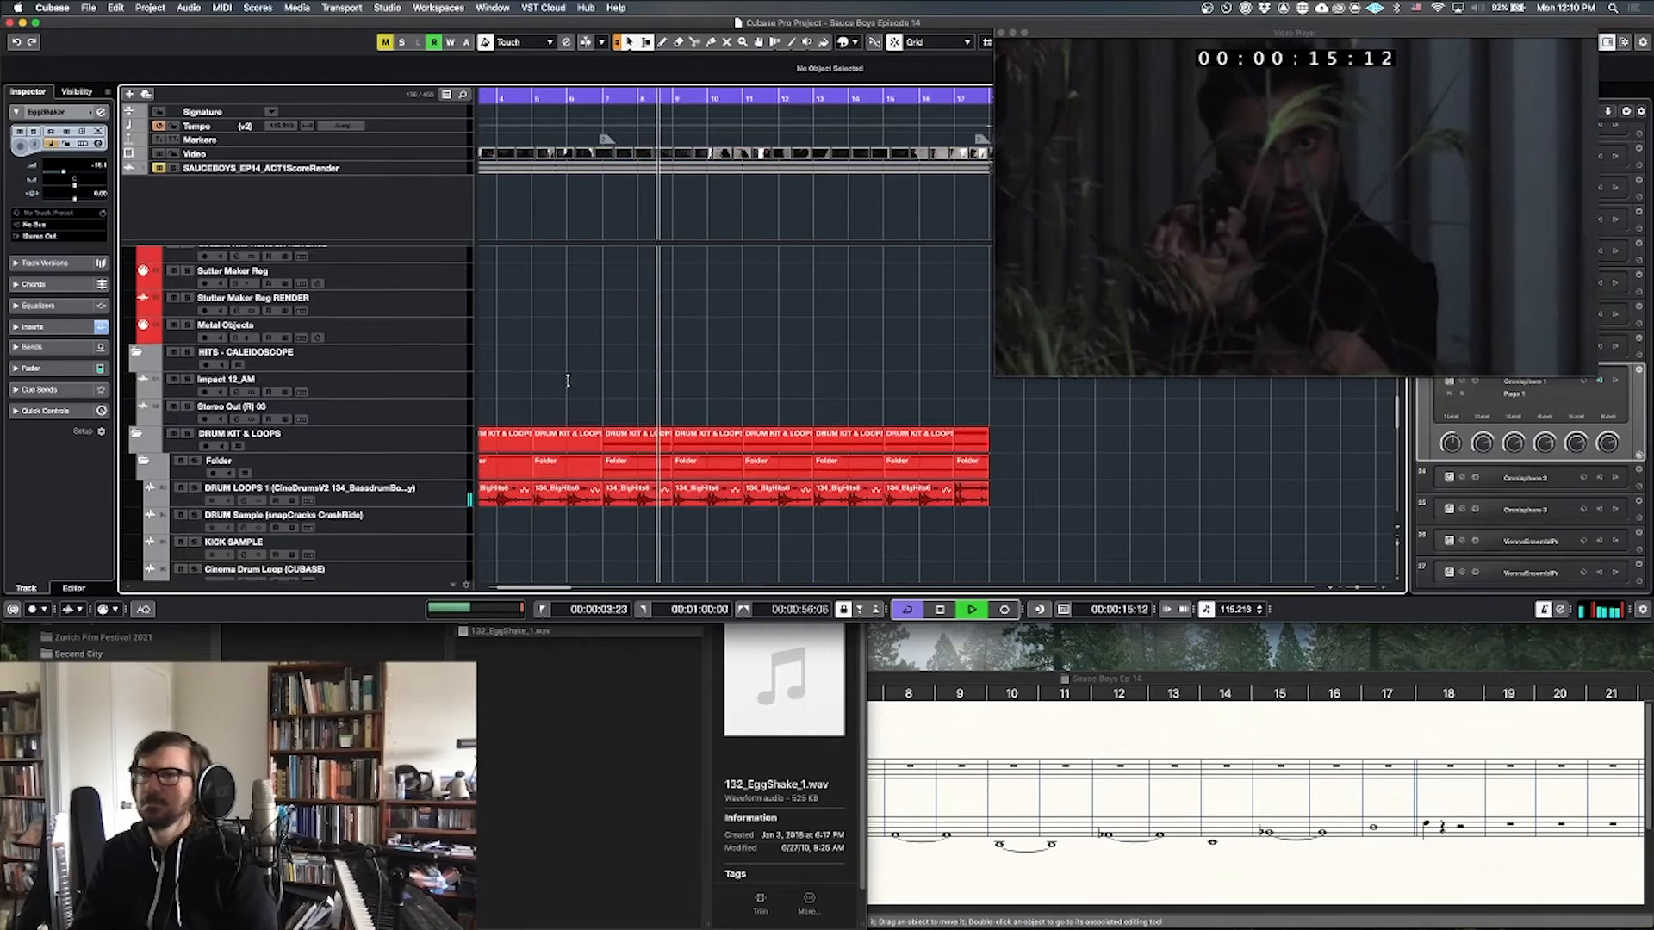
scroll(569, 383, up, 5)
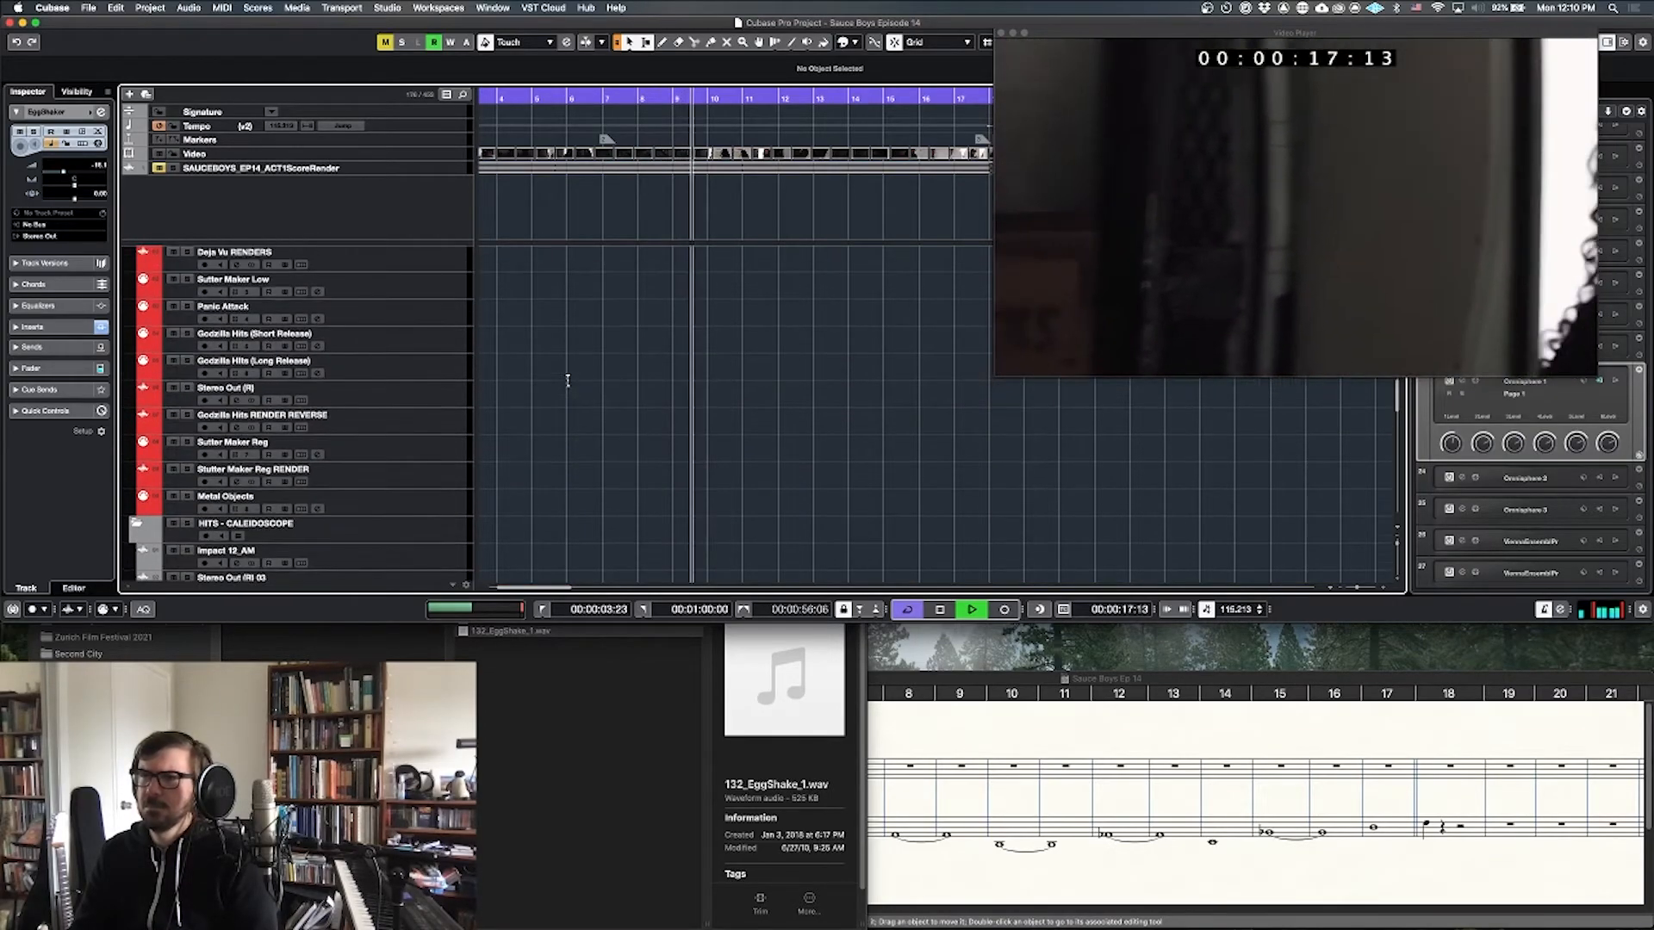
scroll(568, 379, up, 1)
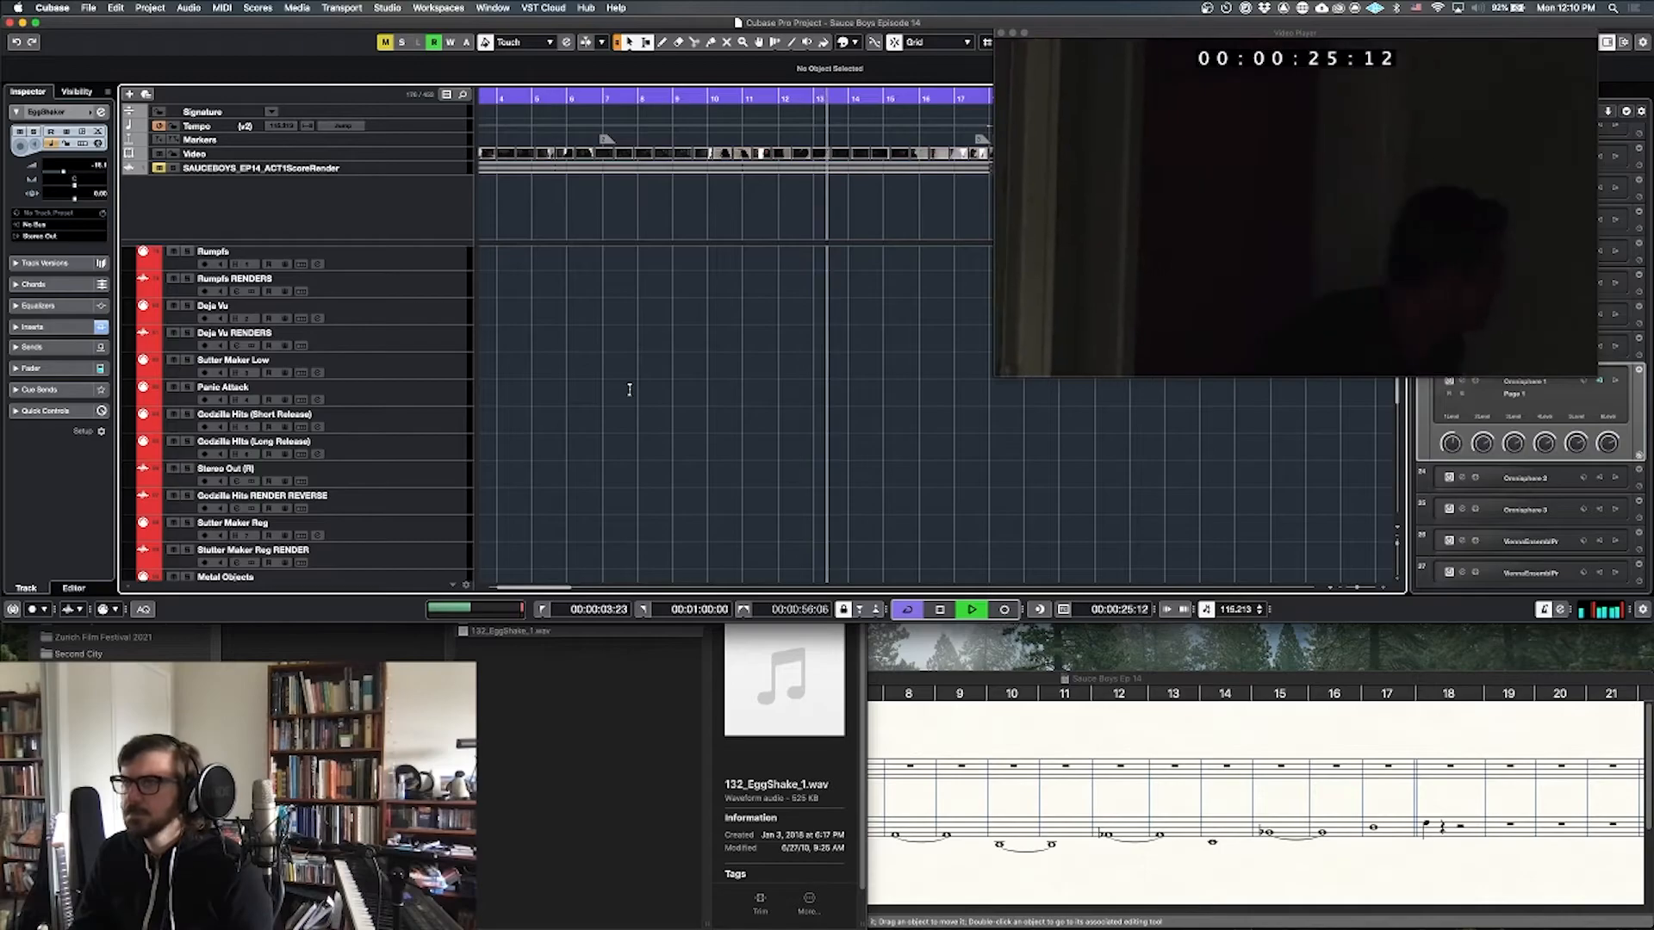
key(space)
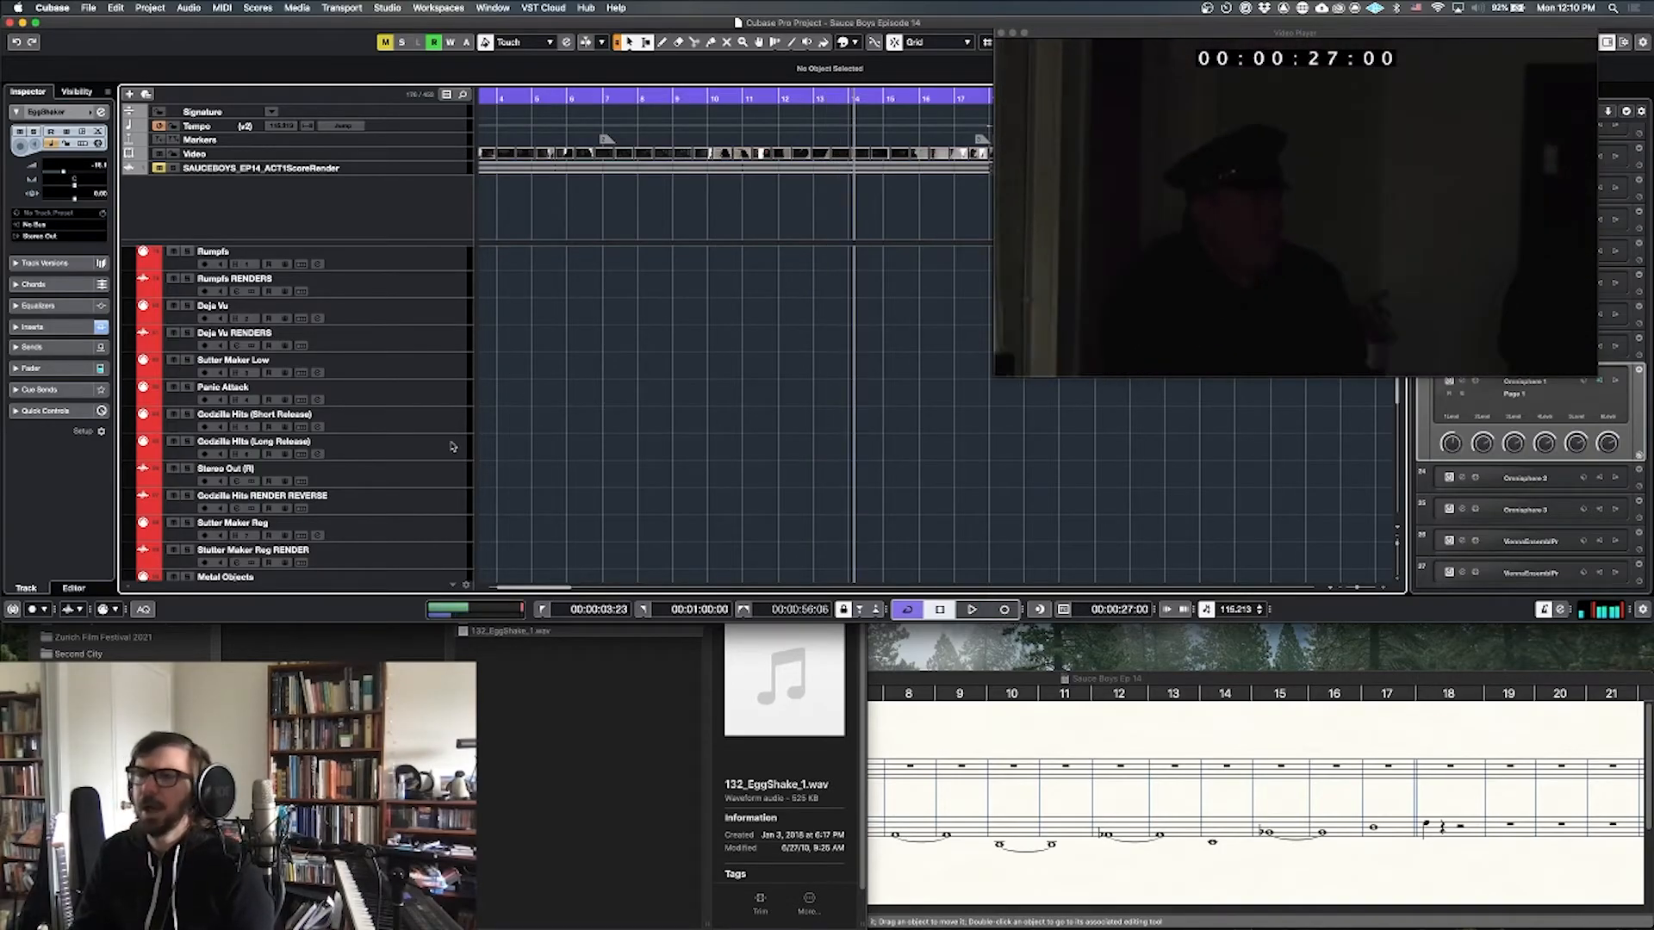
click(449, 448)
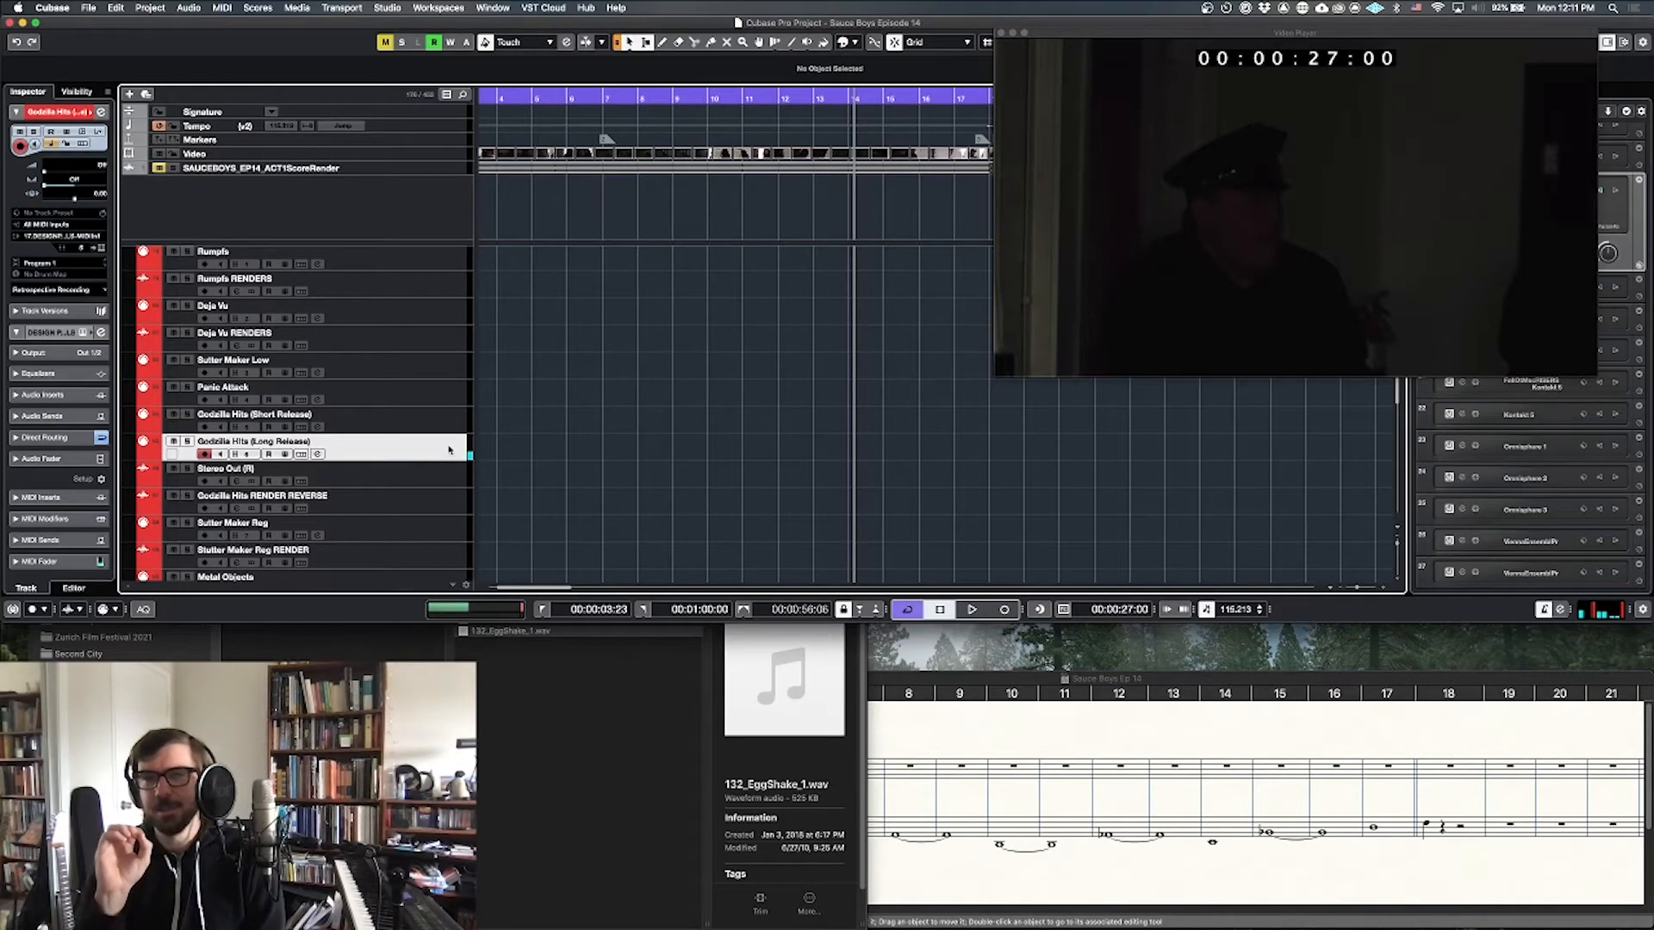
key(KP_1)
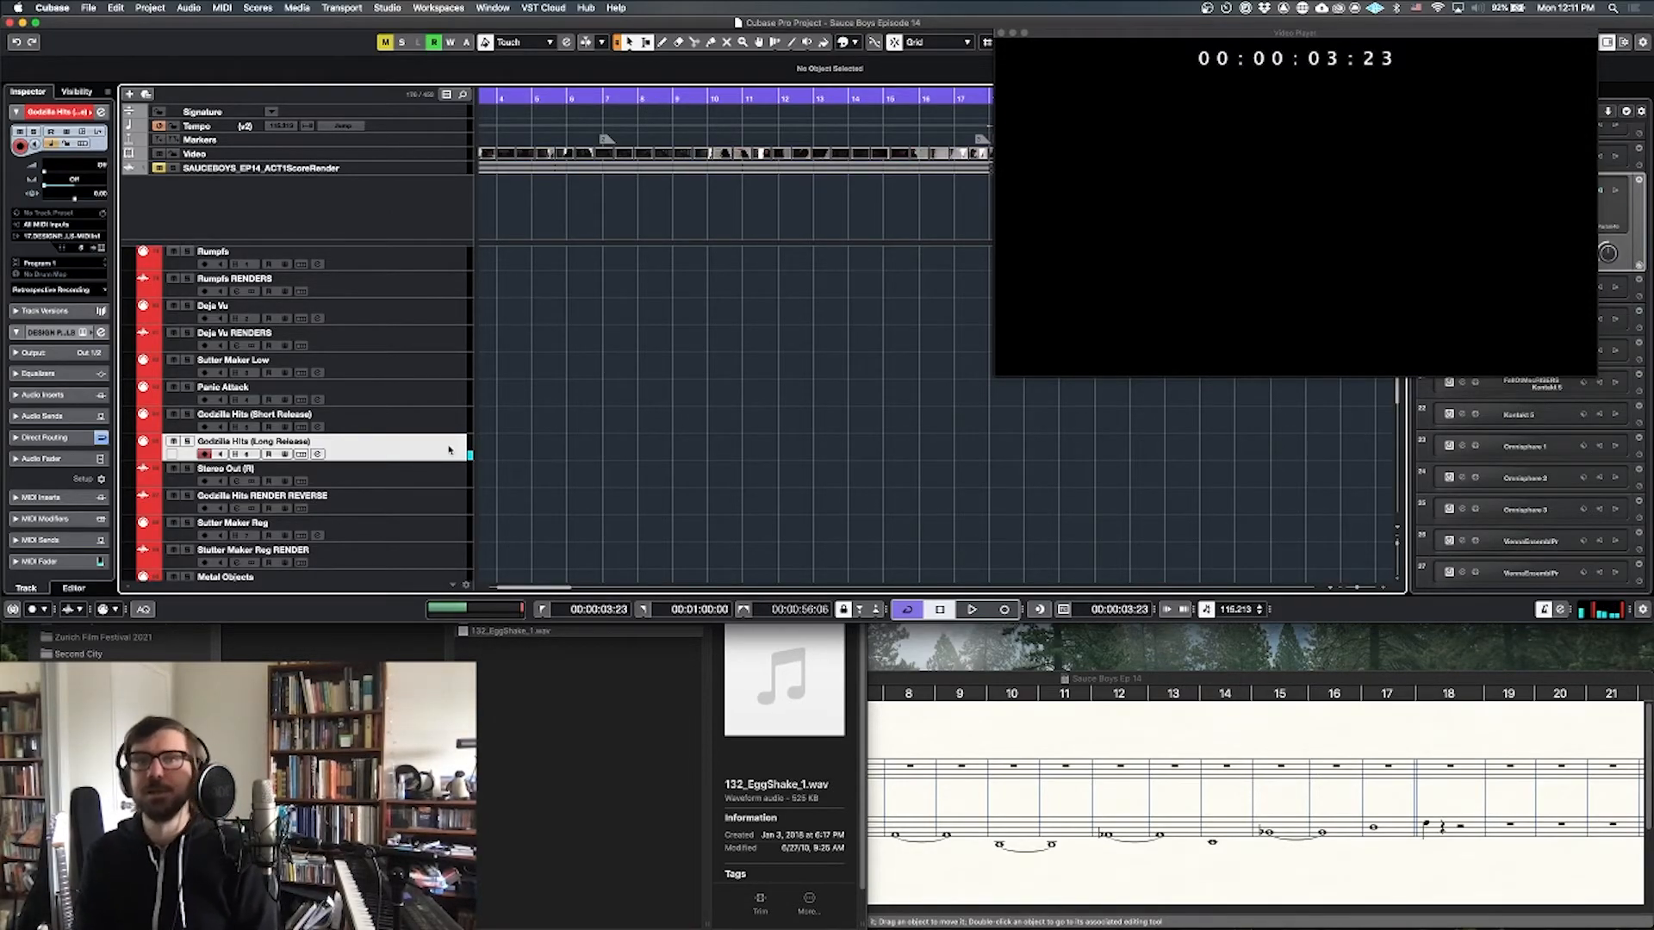
key(space)
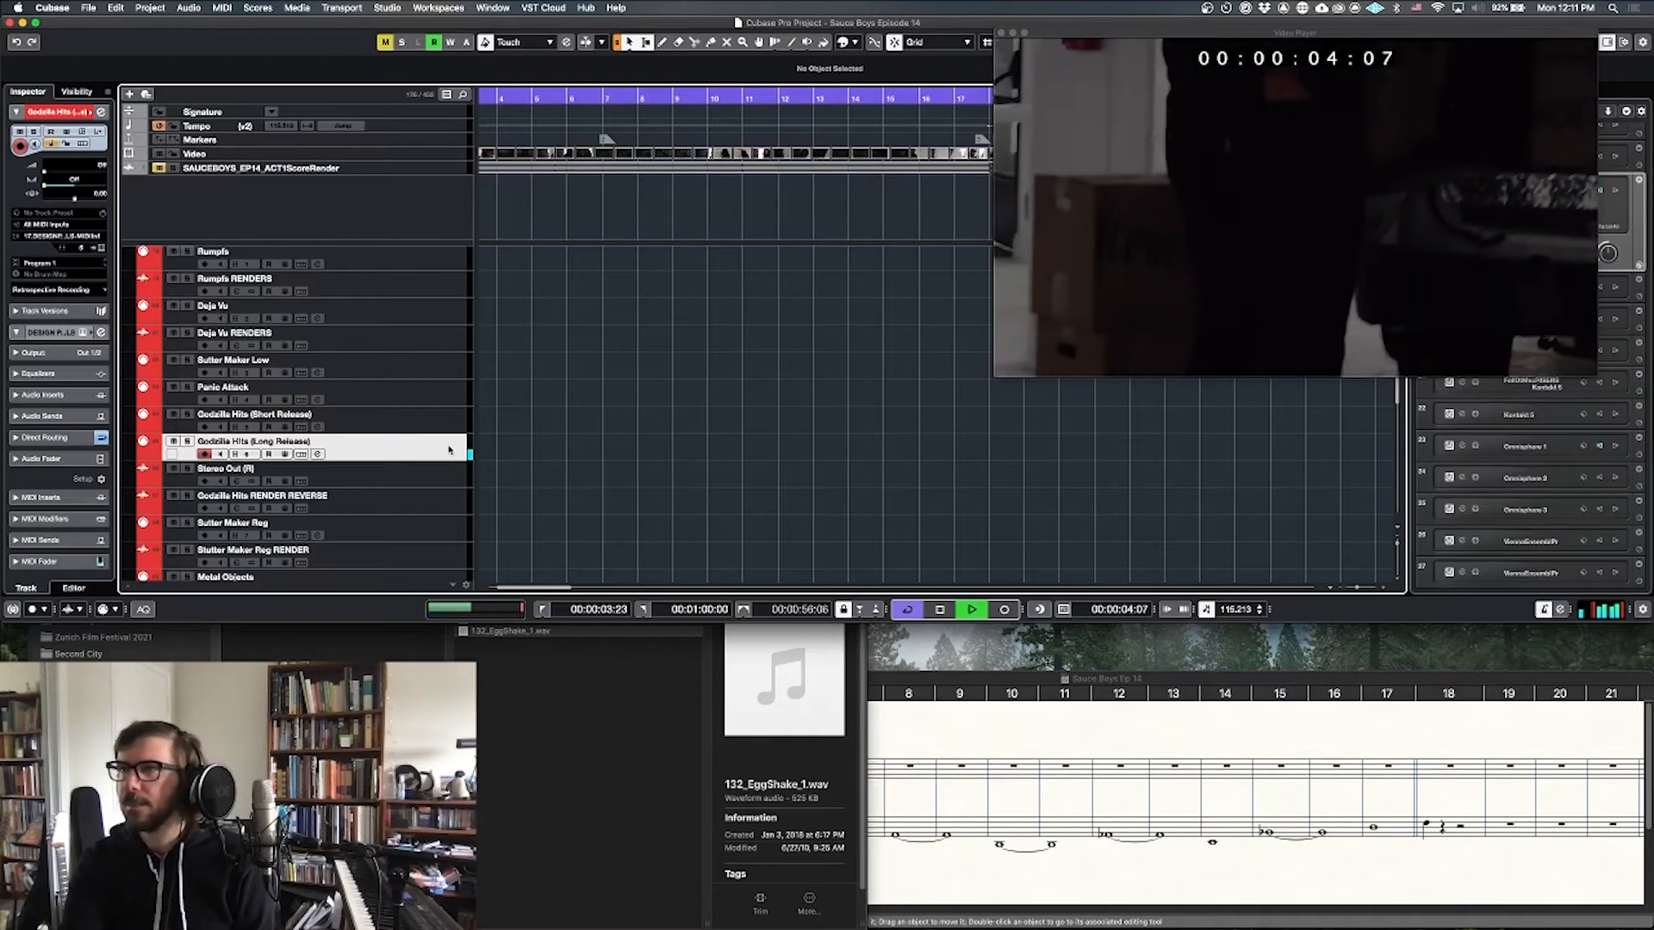
Step: Record a take of percussive hits on the Godzilla Hits (Long Release) track while the scene plays from the cycle start
key(KP_Multiply)
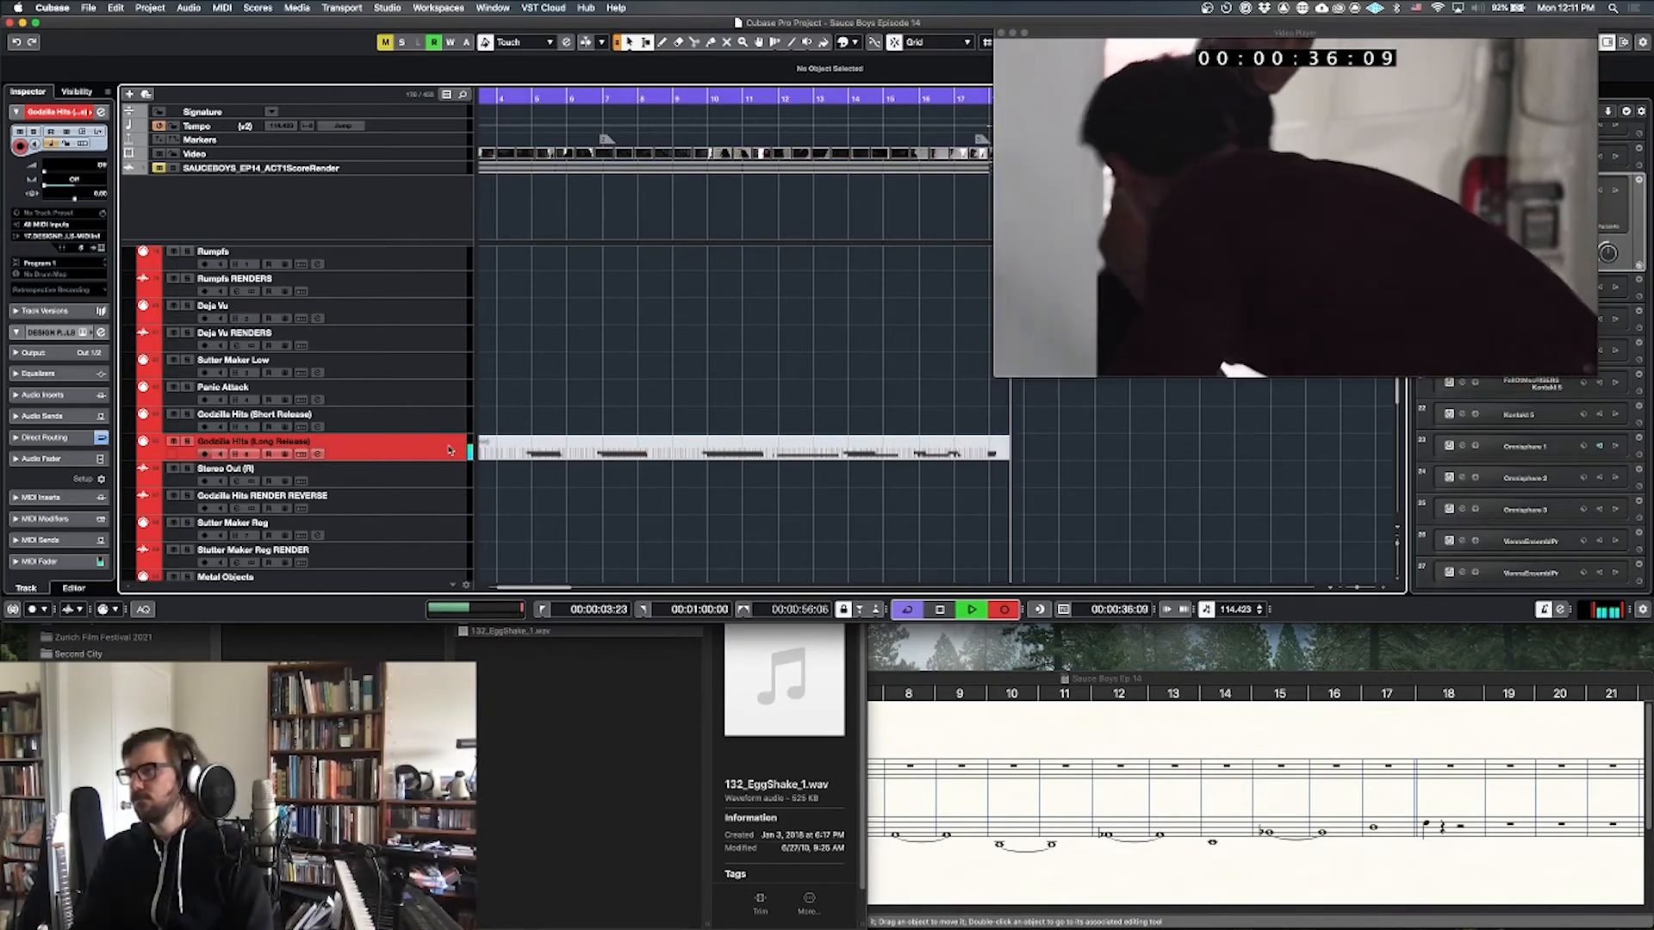
key(space)
key(space)
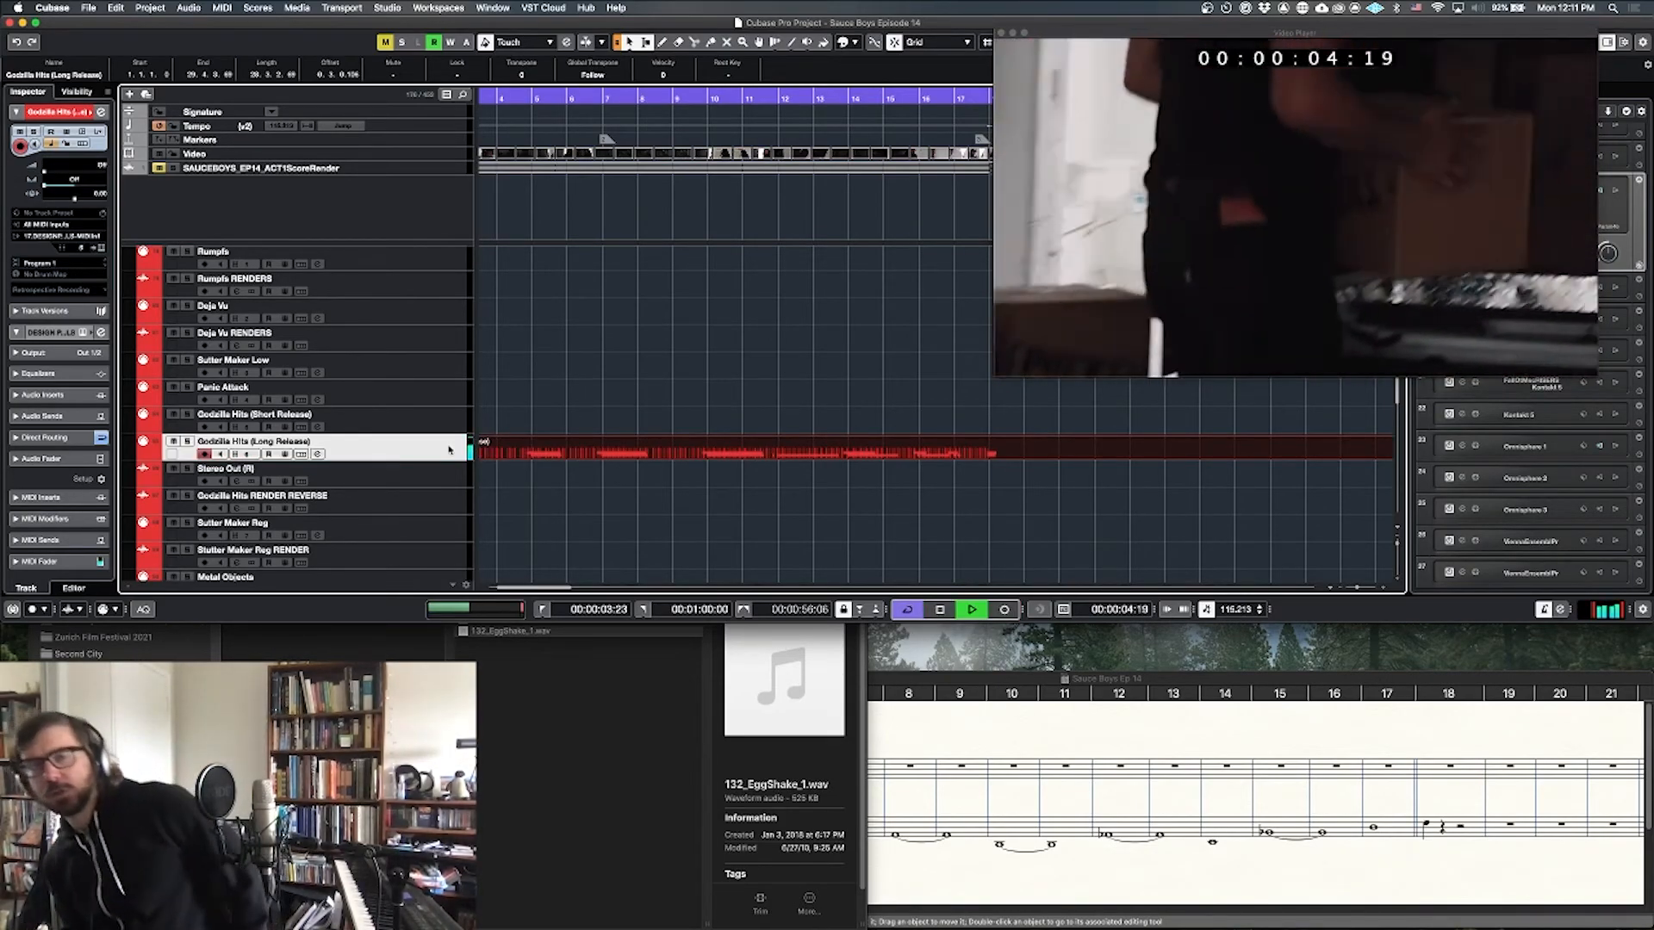
key(space)
Step: Split the recorded Godzilla Hits (Long Release) part at bar 19 and delete everything after the cut
click(607, 386)
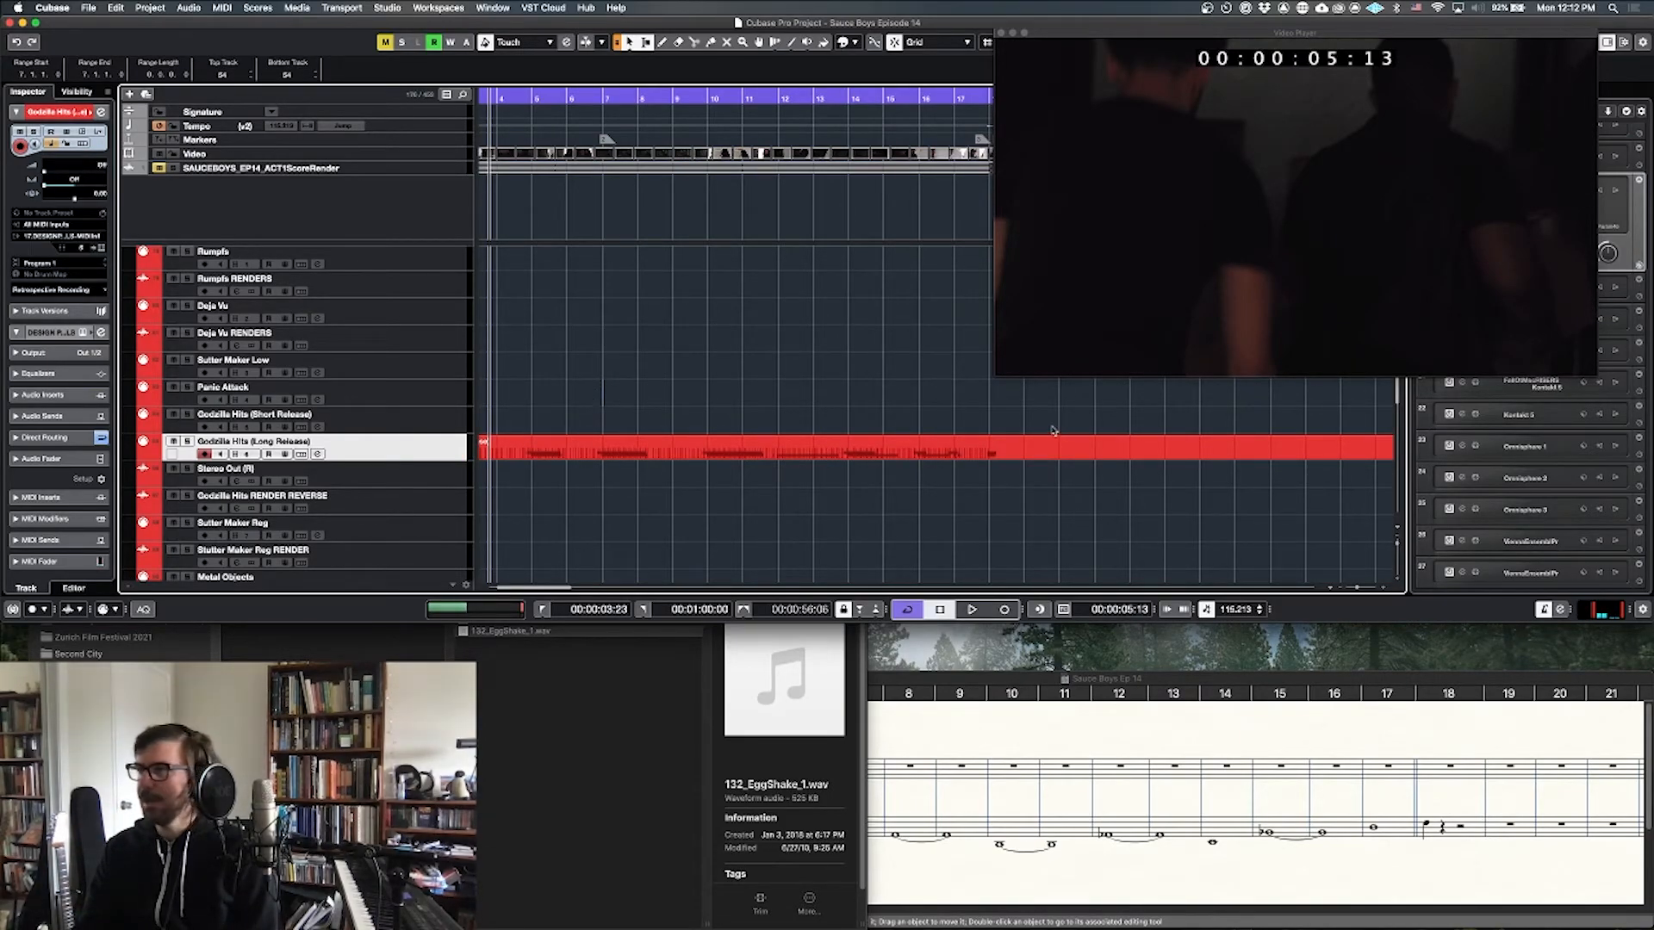
click(1024, 457)
alt+click(1025, 457)
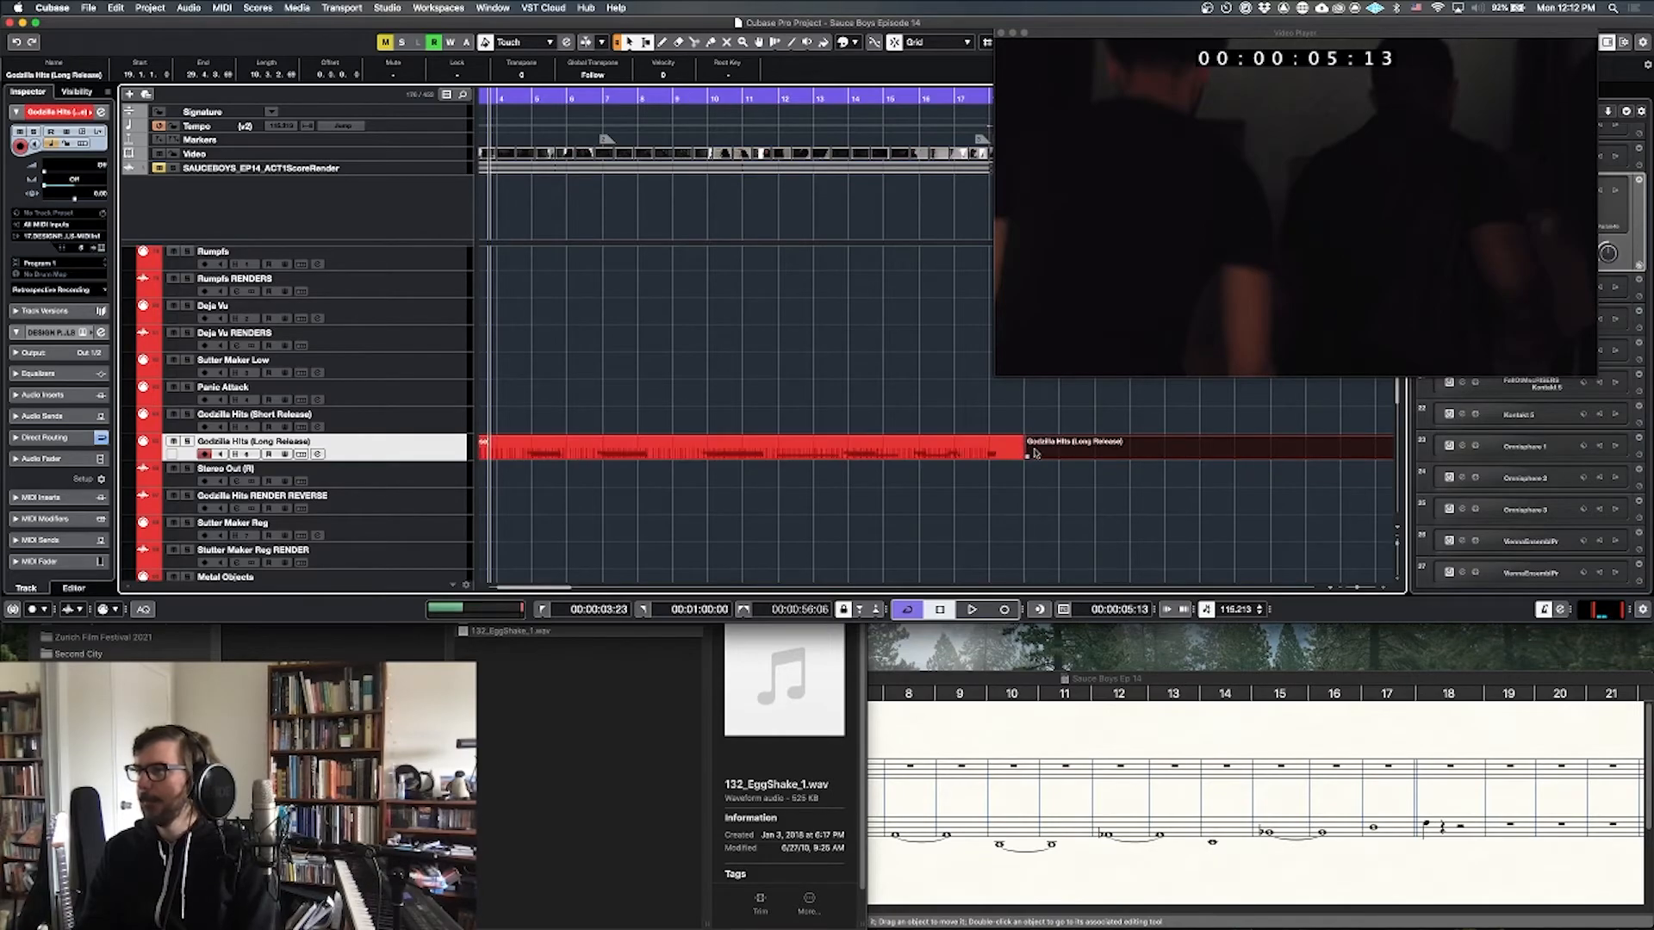
key(Delete)
Step: Return to the cycle start and briefly play the opening with the trimmed Godzilla hits
scroll(784, 345, left, 3)
key(KP_1)
key(space)
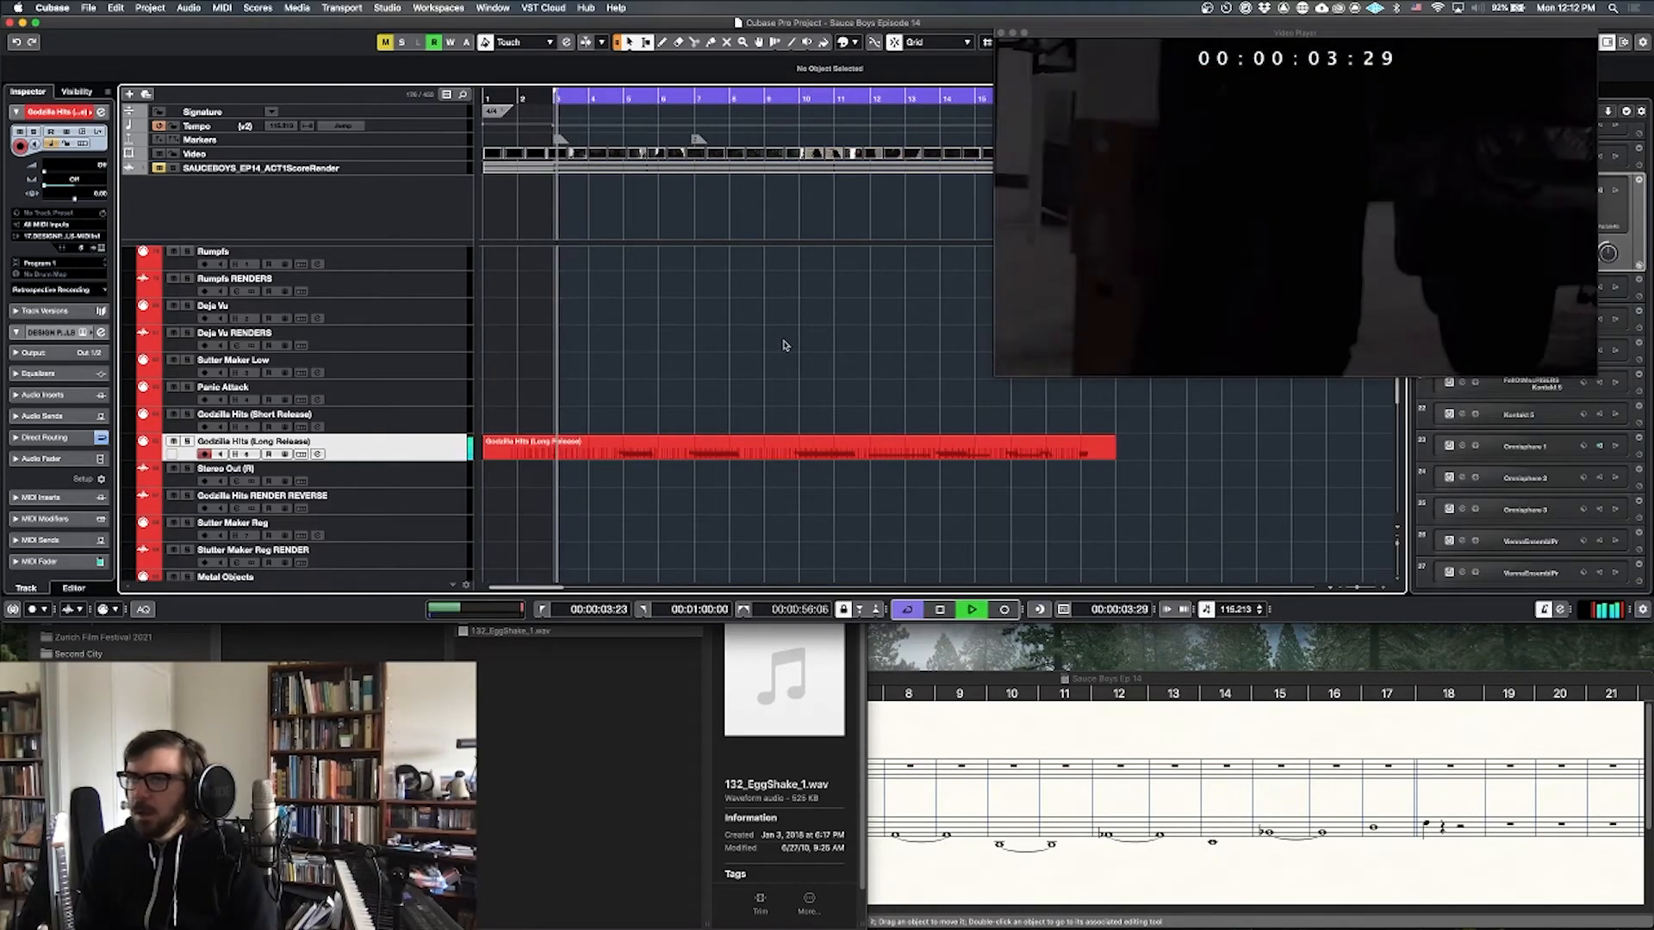
key(space)
Step: Record the Finale sketch's bass line on the BBCSO Tuba Legato track from the cycle start and delete the part from bar 20 onward
scroll(752, 359, up, 1)
scroll(746, 356, up, 10)
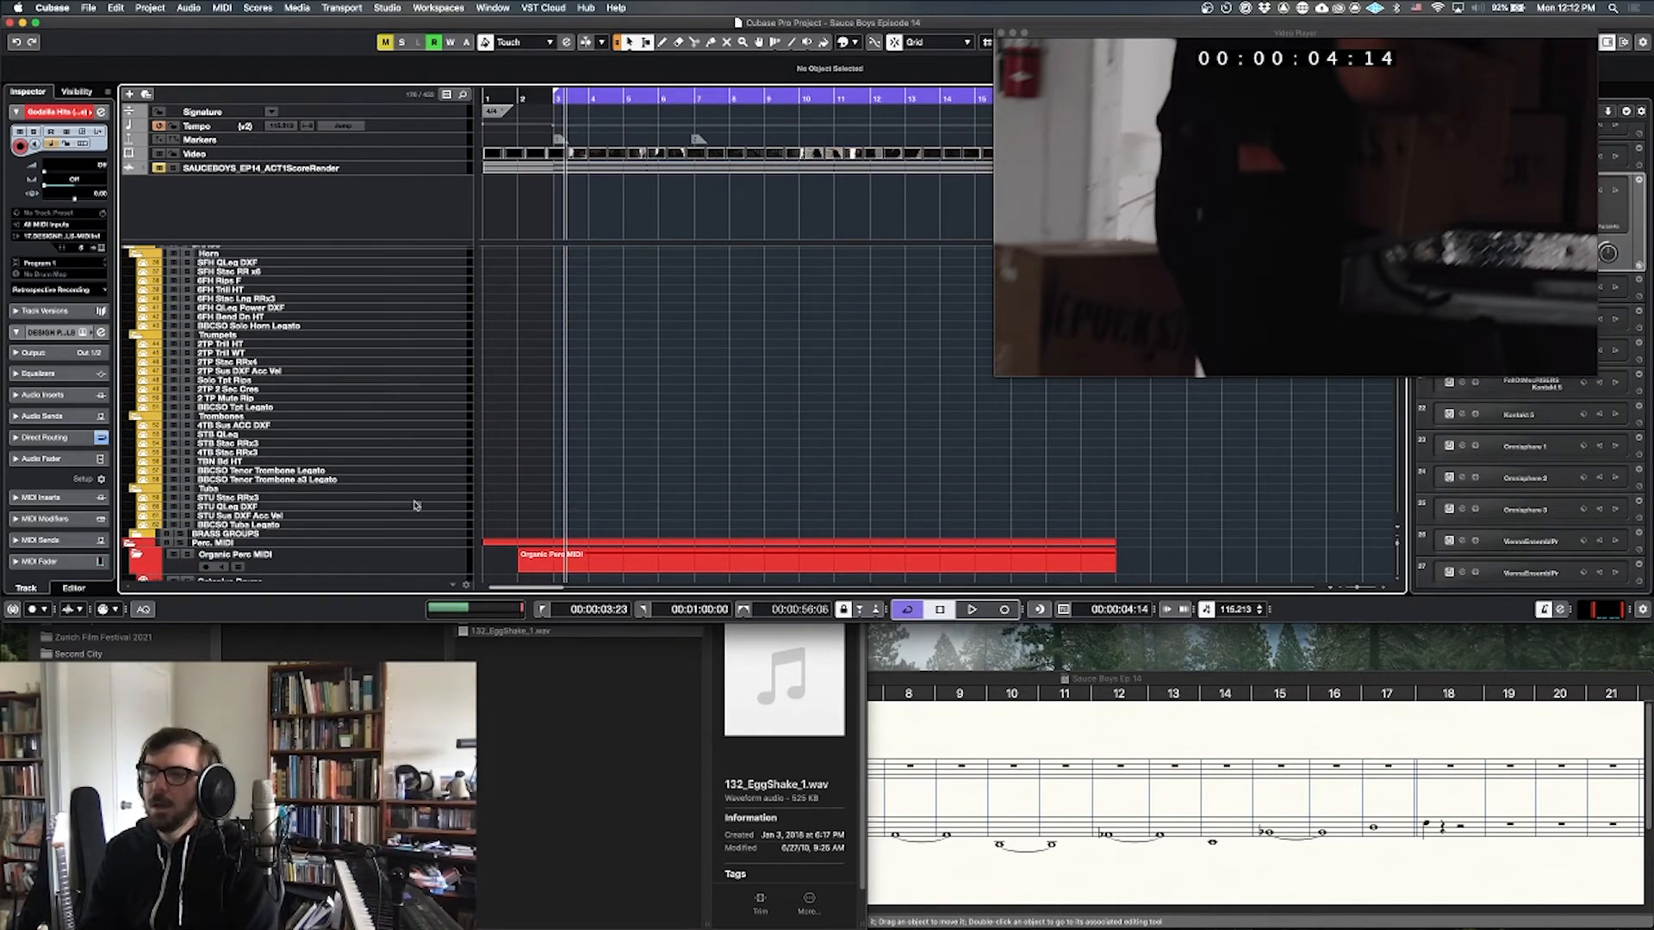
click(462, 526)
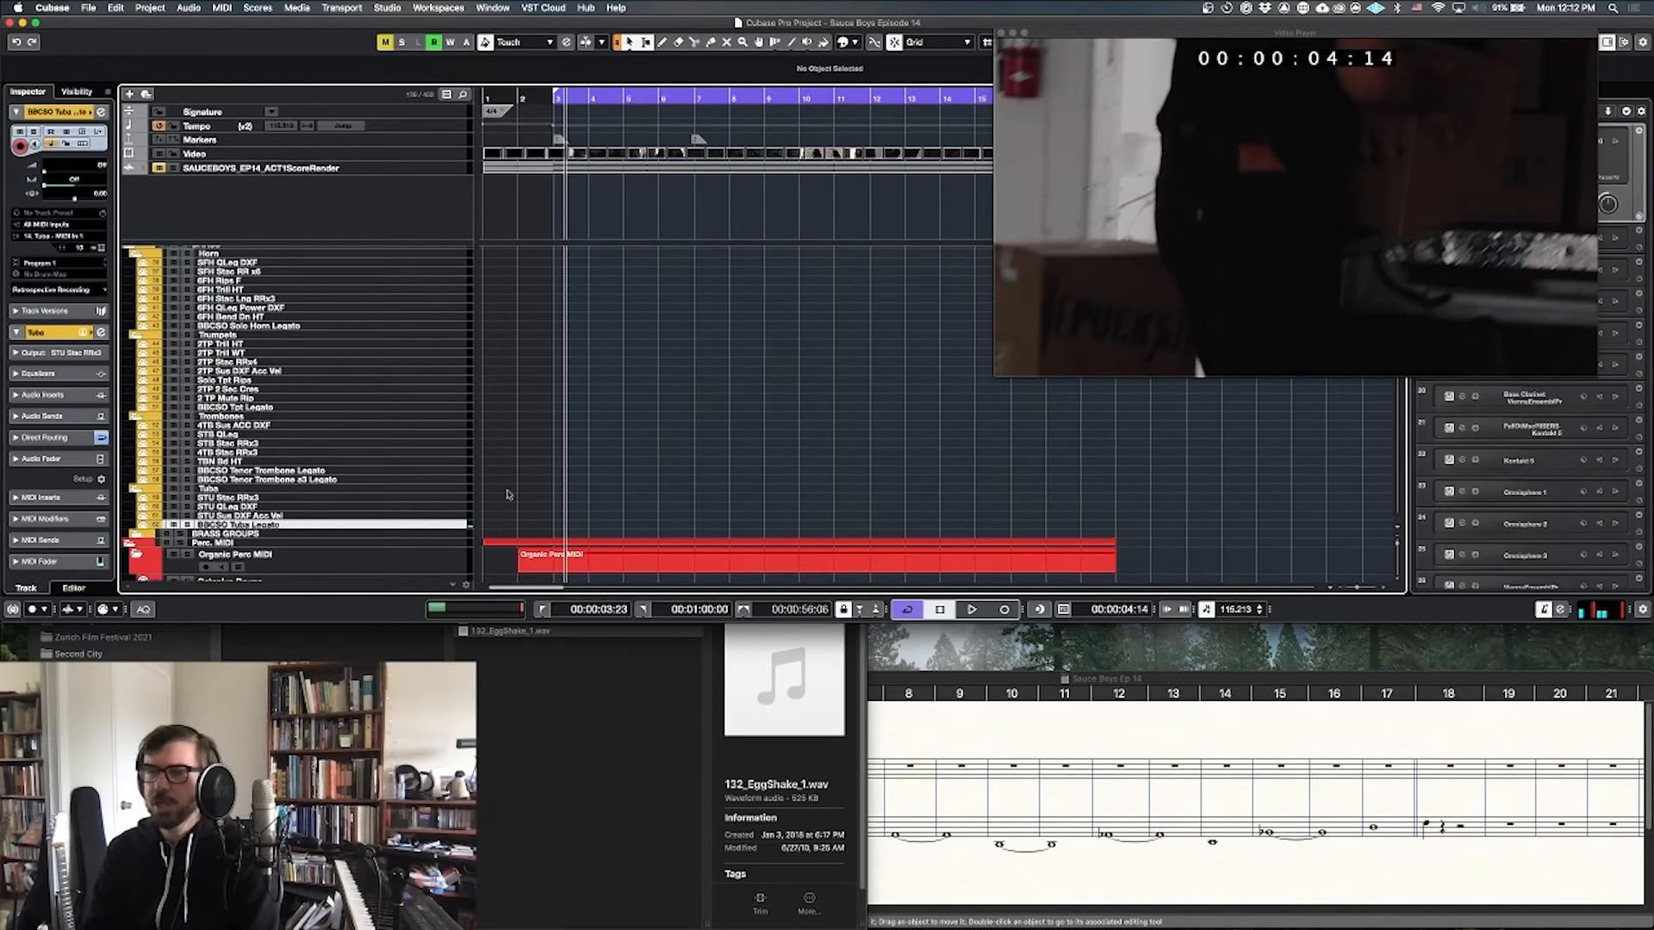
click(954, 718)
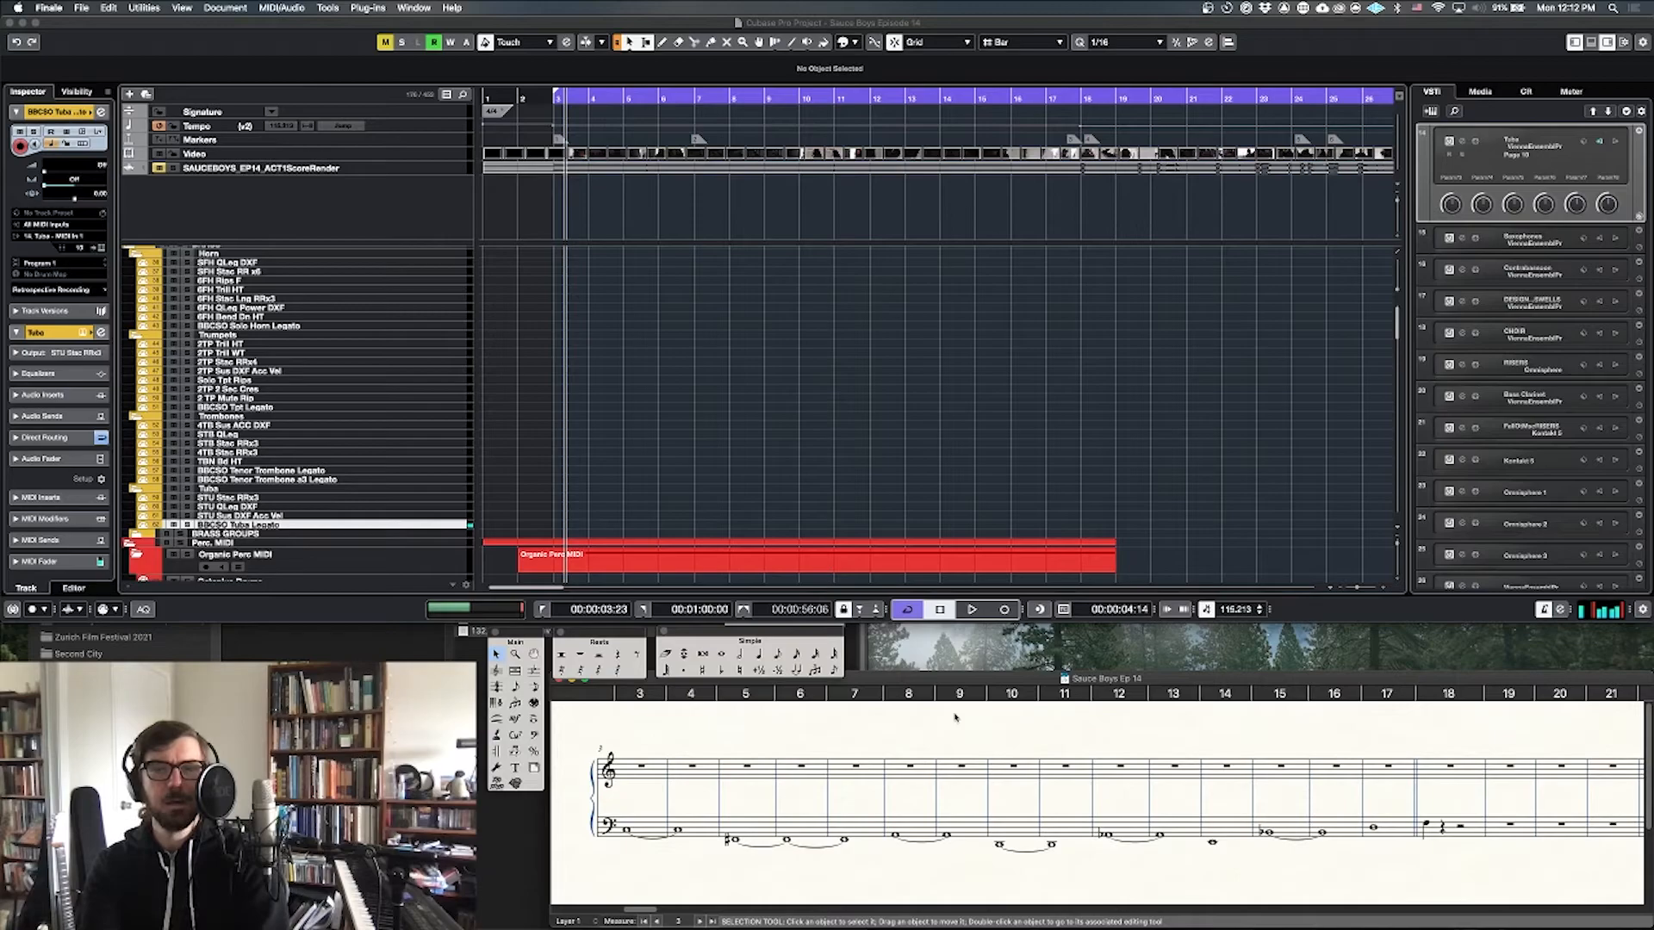
click(1244, 434)
key(KP_Multiply)
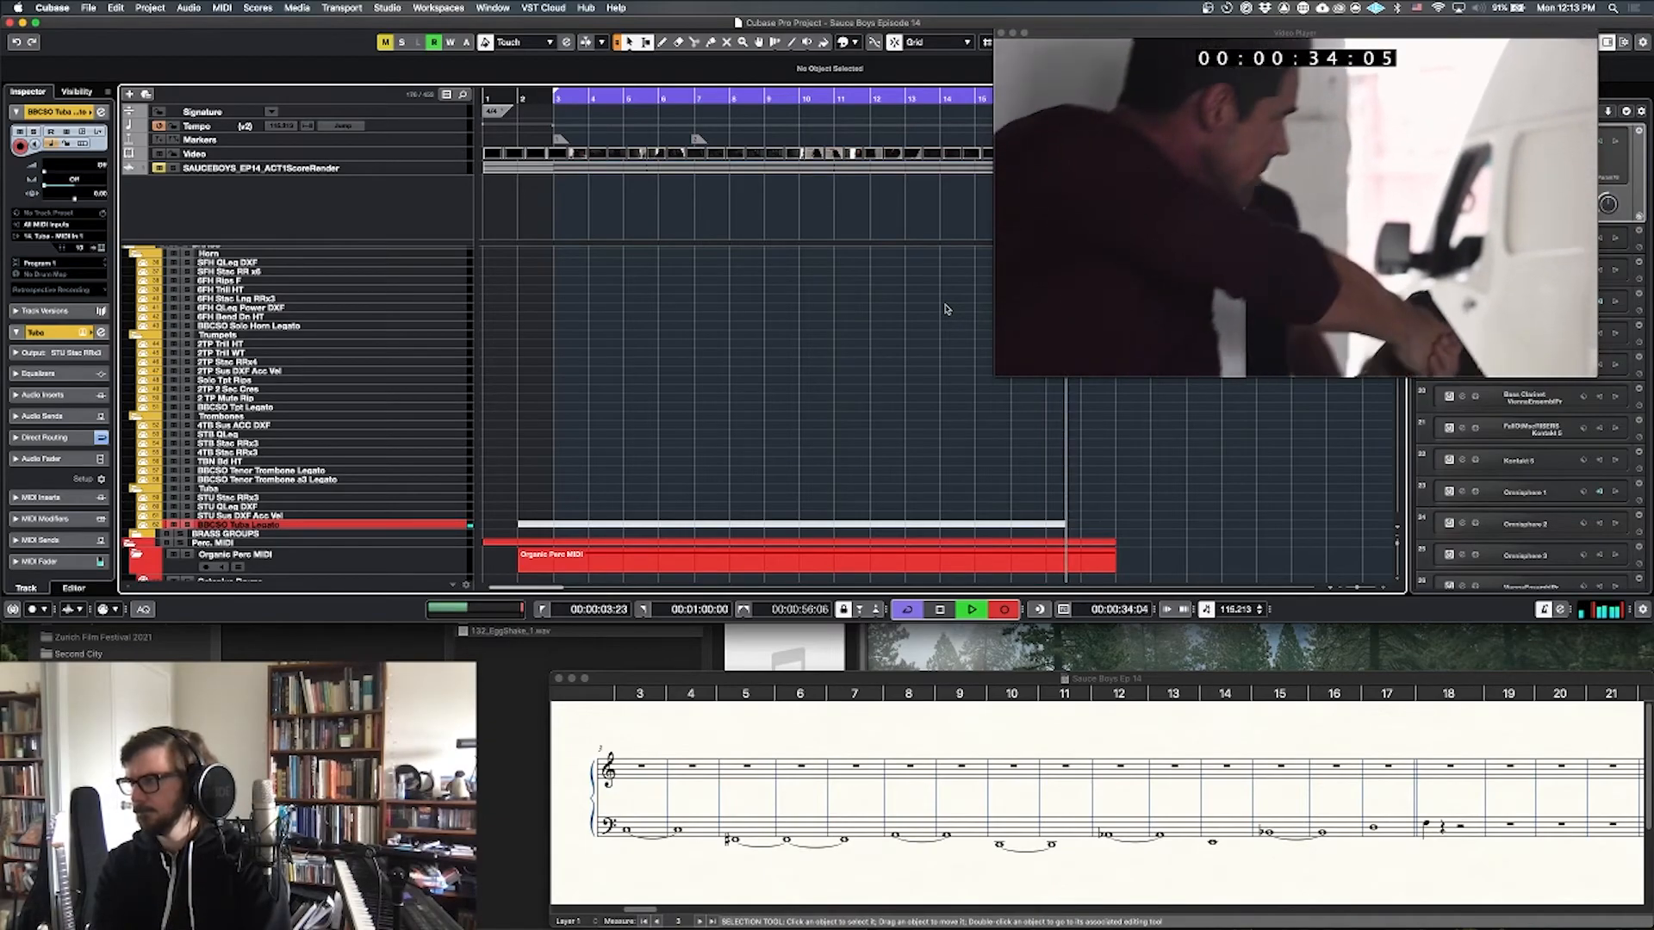
key(space)
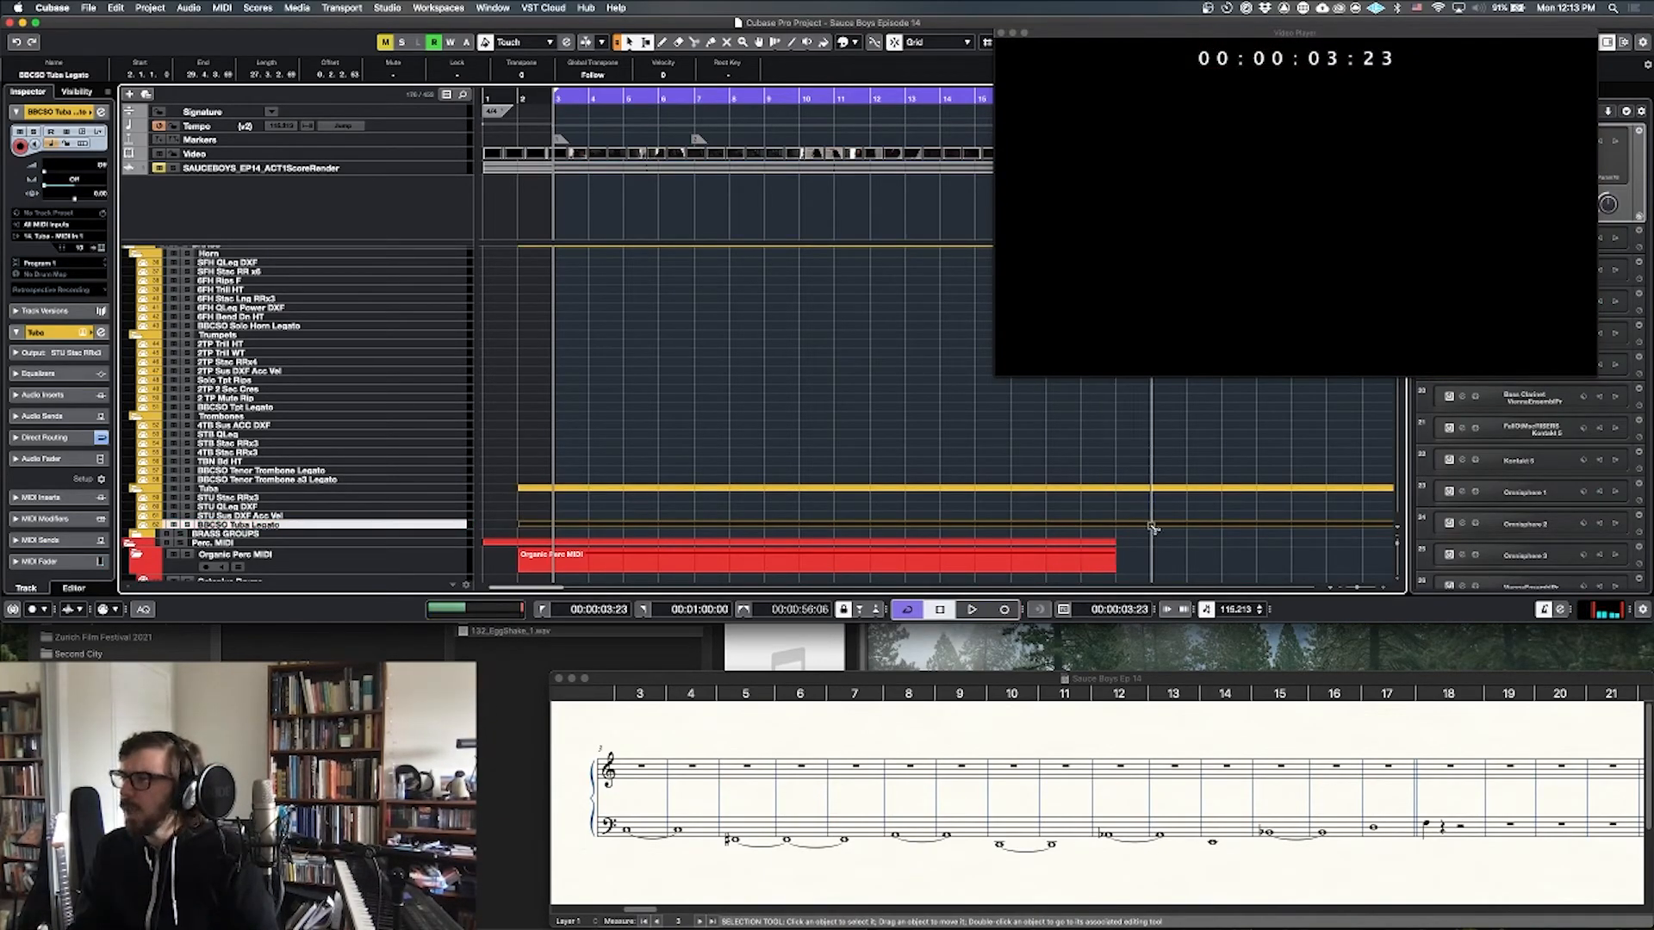
alt+click(1152, 525)
key(Delete)
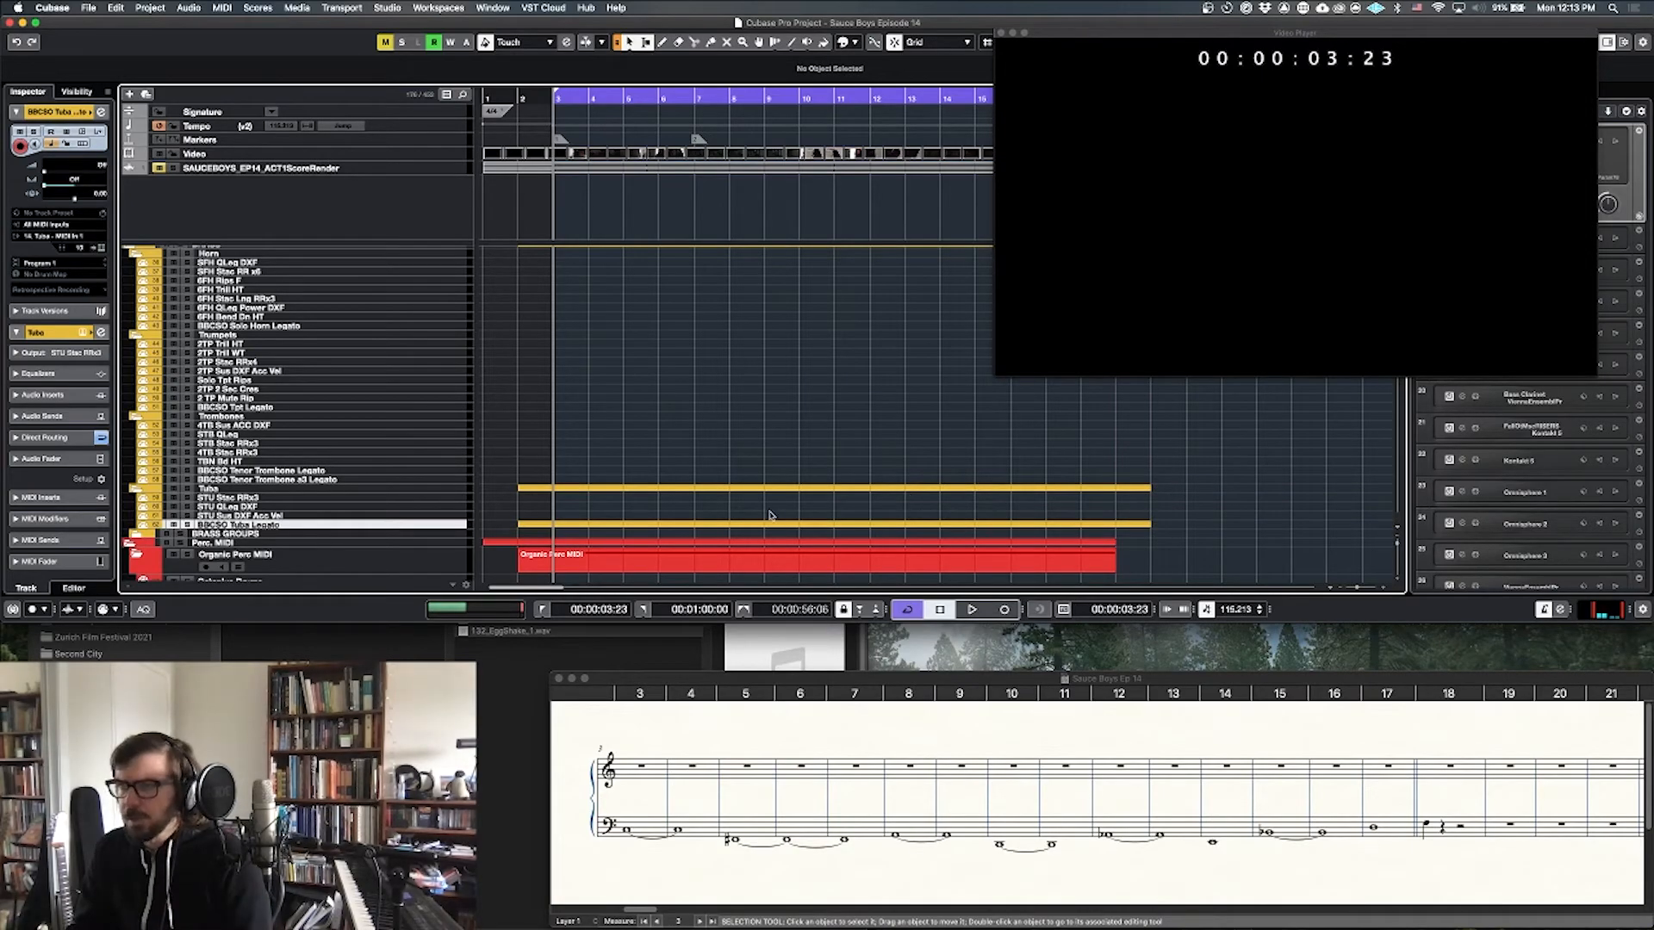
Step: Open the BBCSO Tuba Legato part in the Key Editor and show CC 1 (Modulation) in the upper controller lane
key(shift+h)
key(shift+h)
key(shift+h)
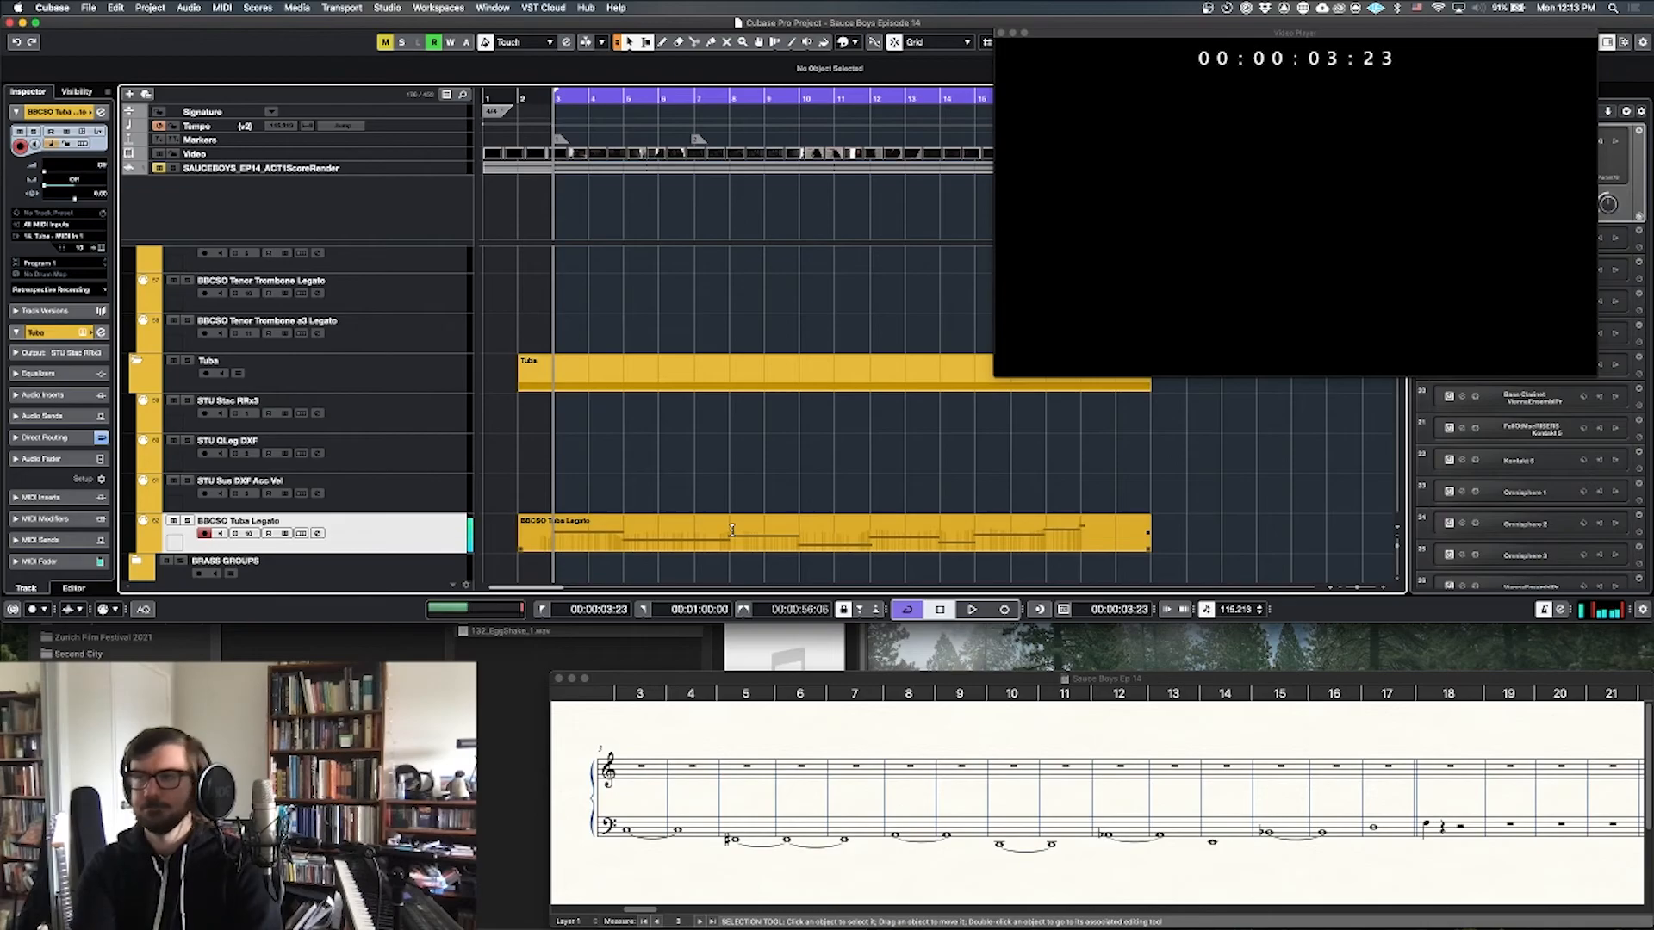
double_click(723, 544)
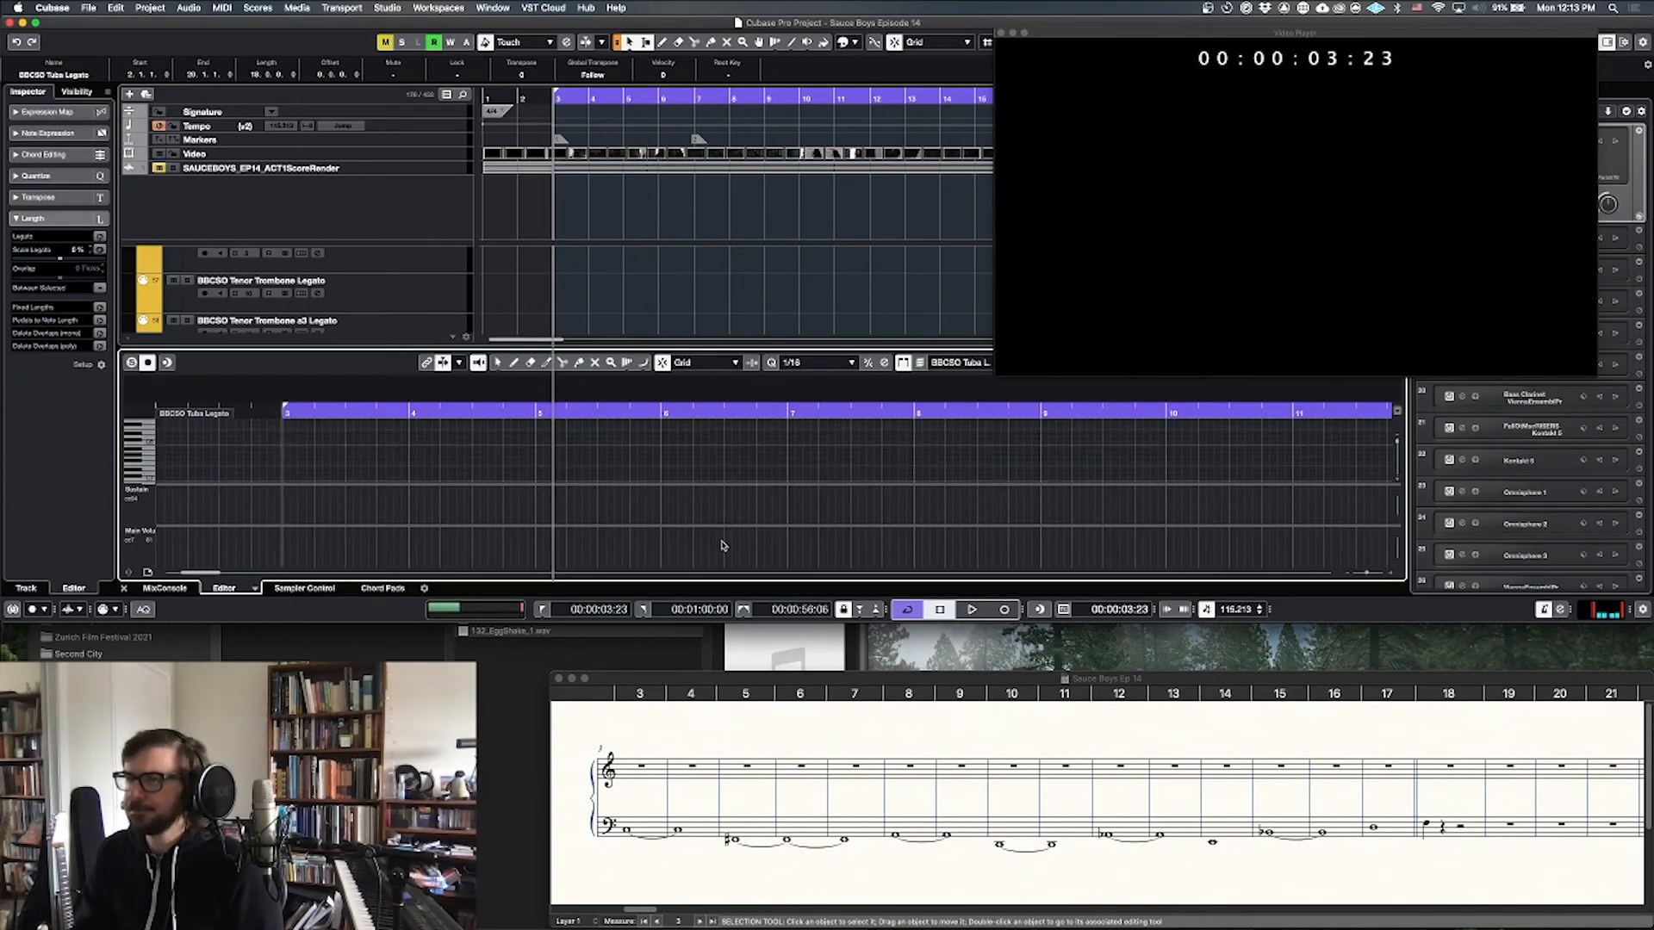
click(157, 497)
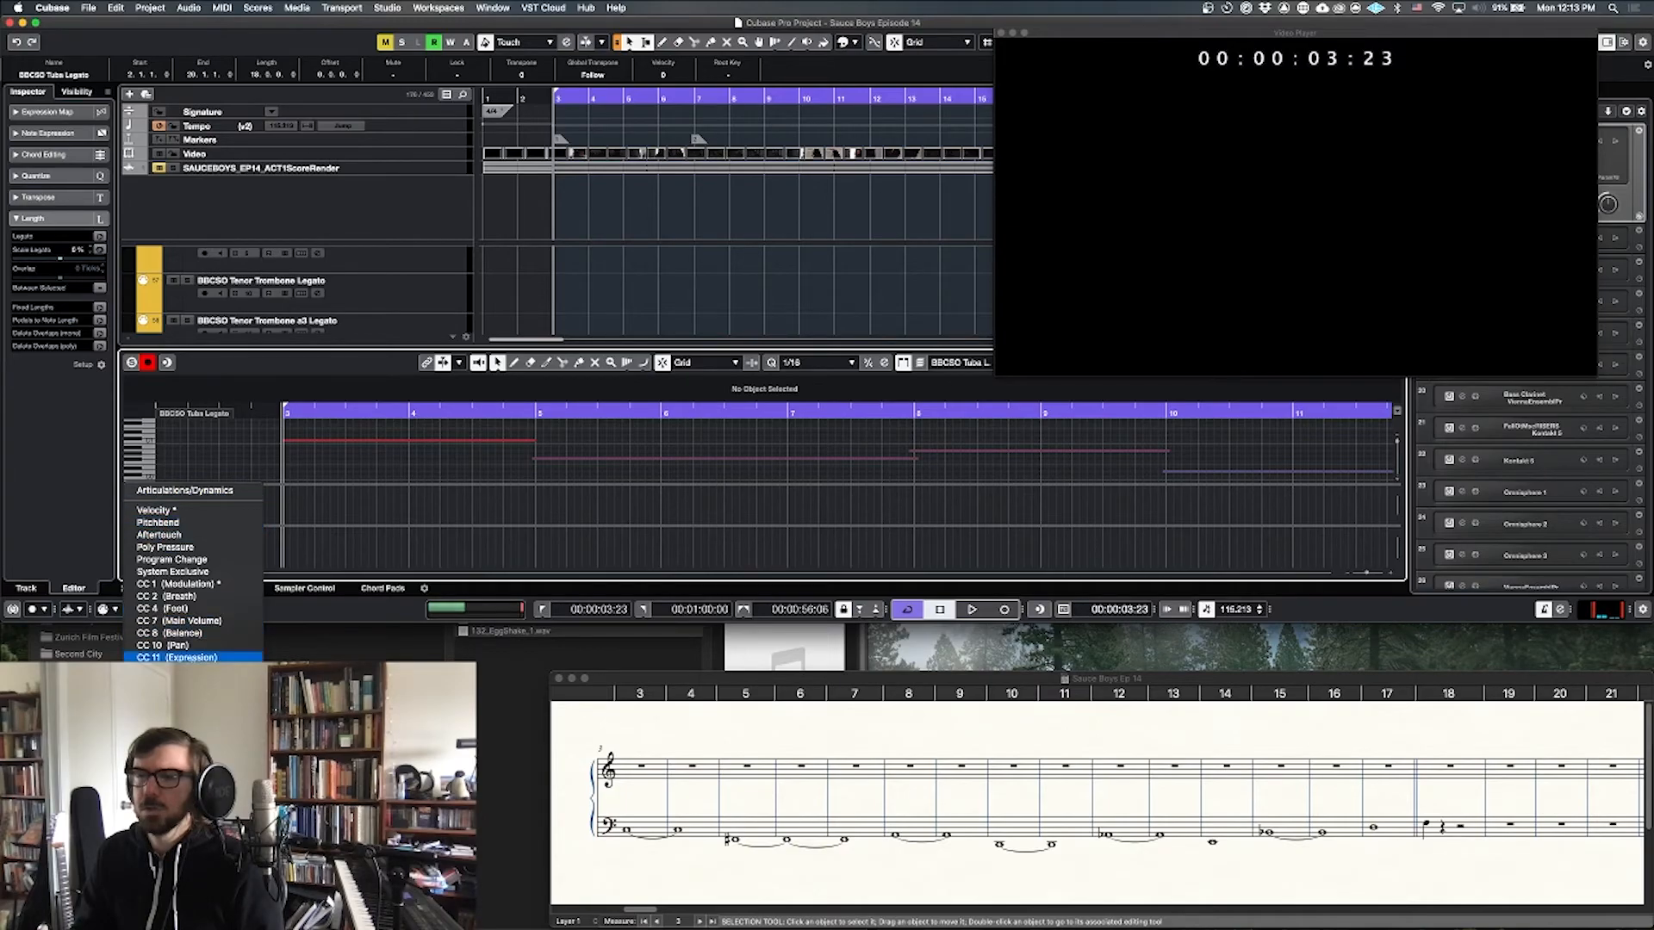
click(198, 586)
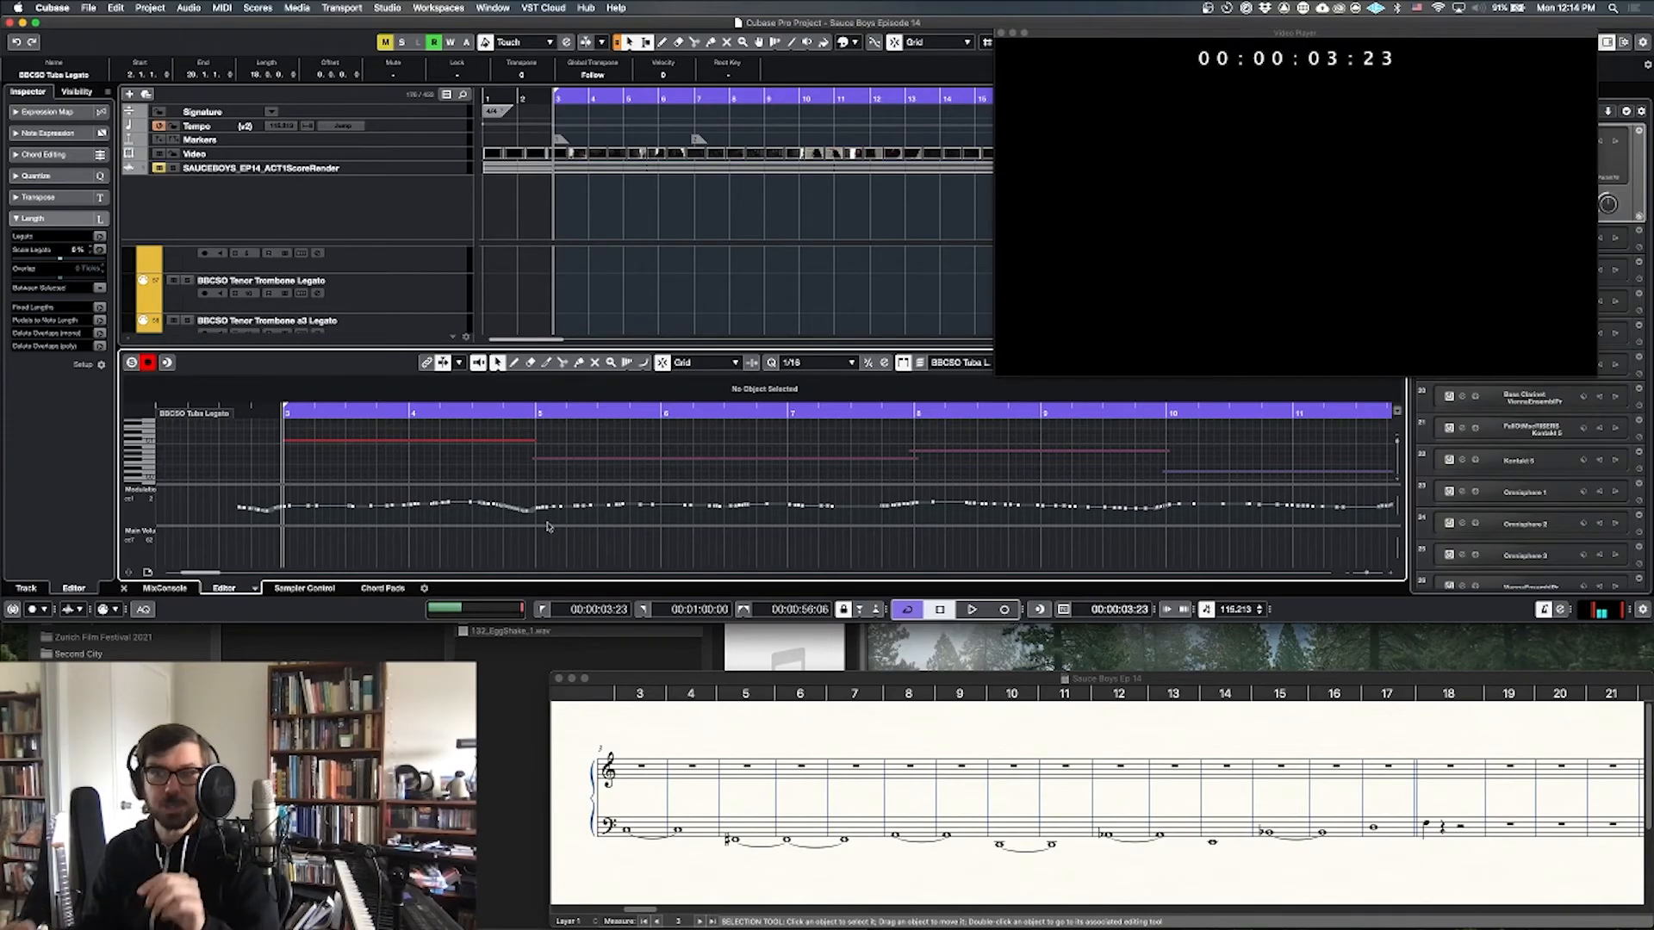
Step: Examine the tuba part's notes and modulation curve up to bar 18 against the Finale sketch, and close the editor
click(418, 440)
drag(626, 450, 648, 468)
drag(1024, 433, 1044, 465)
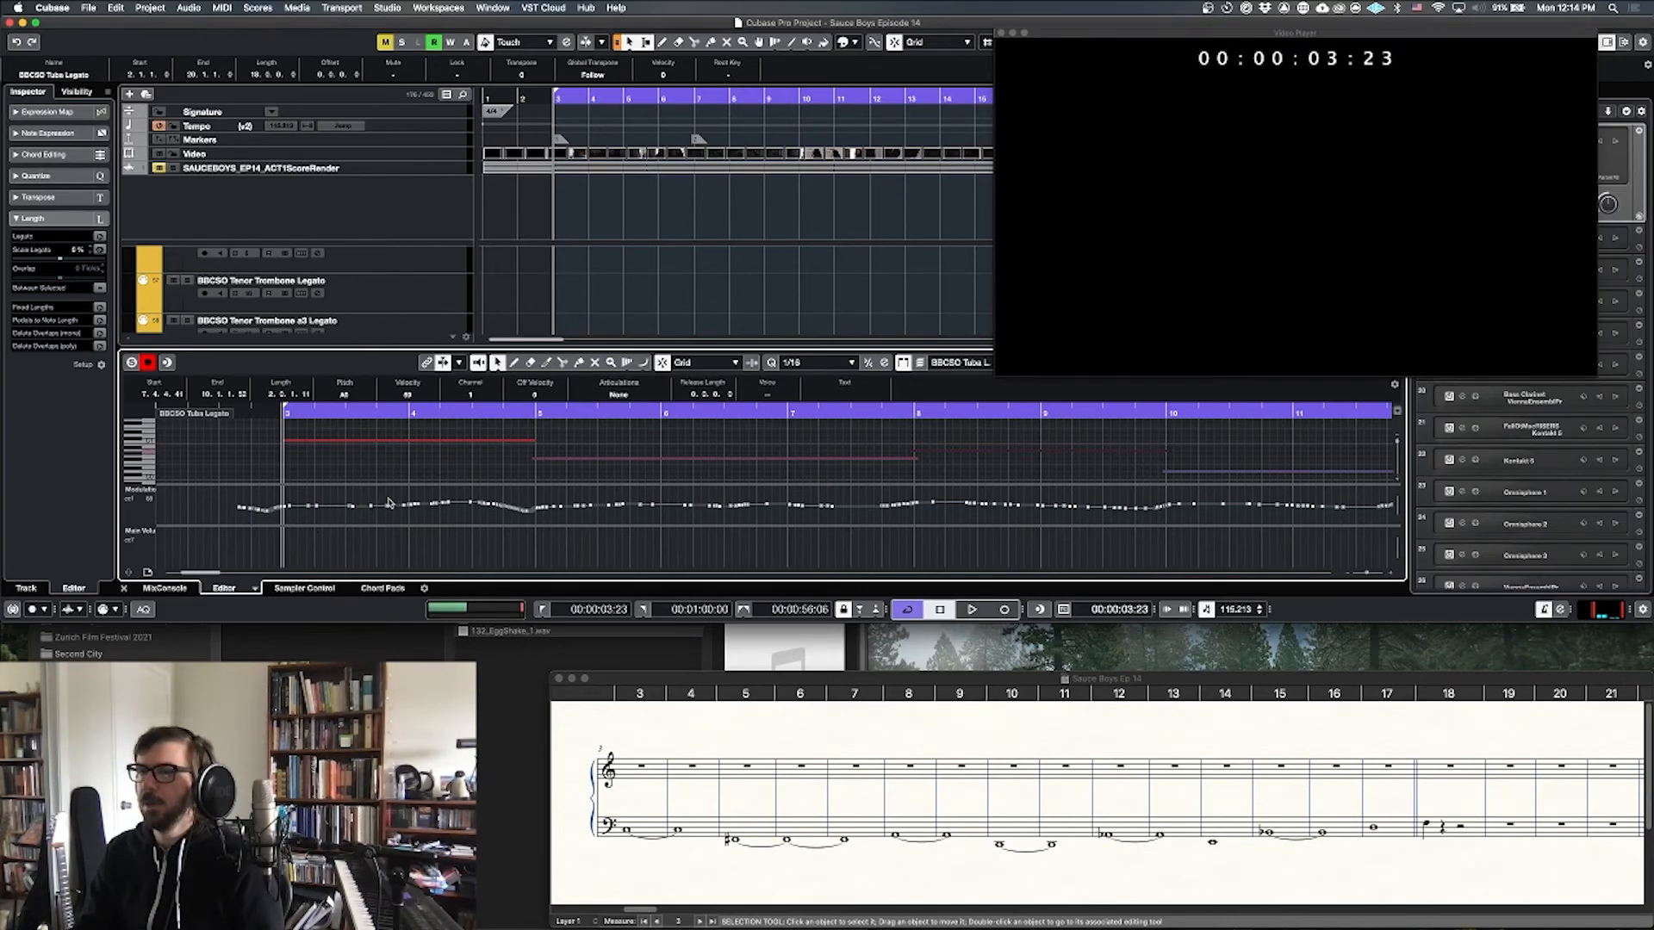
scroll(586, 502, right, 10)
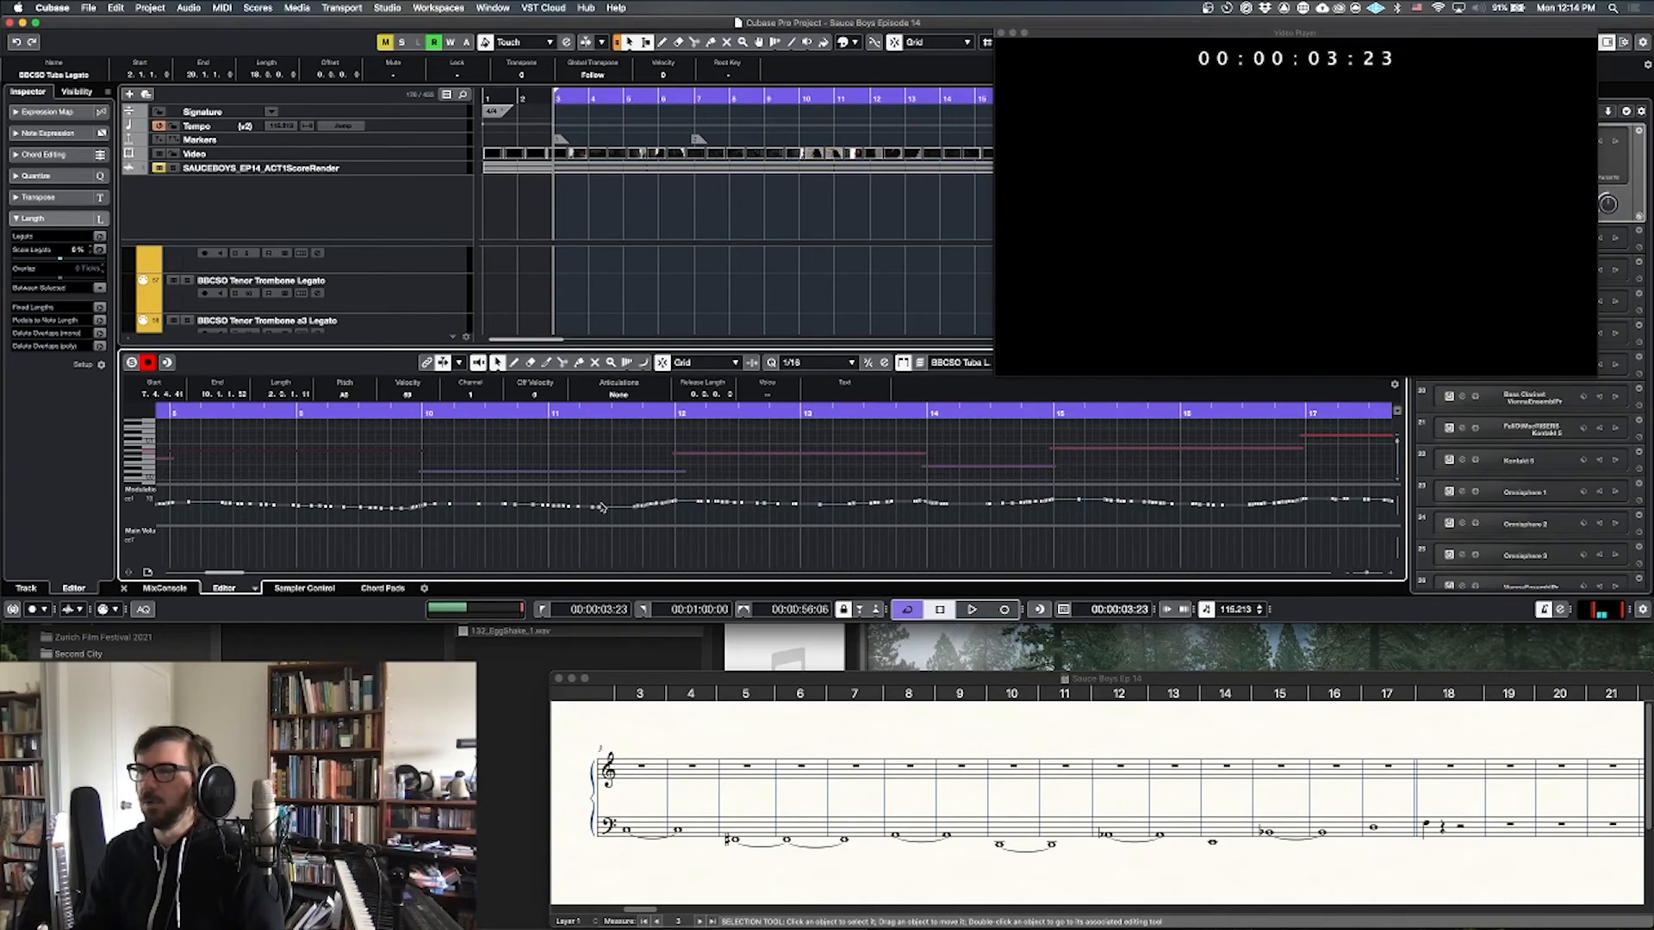
scroll(602, 507, right, 4)
scroll(626, 502, right, 2)
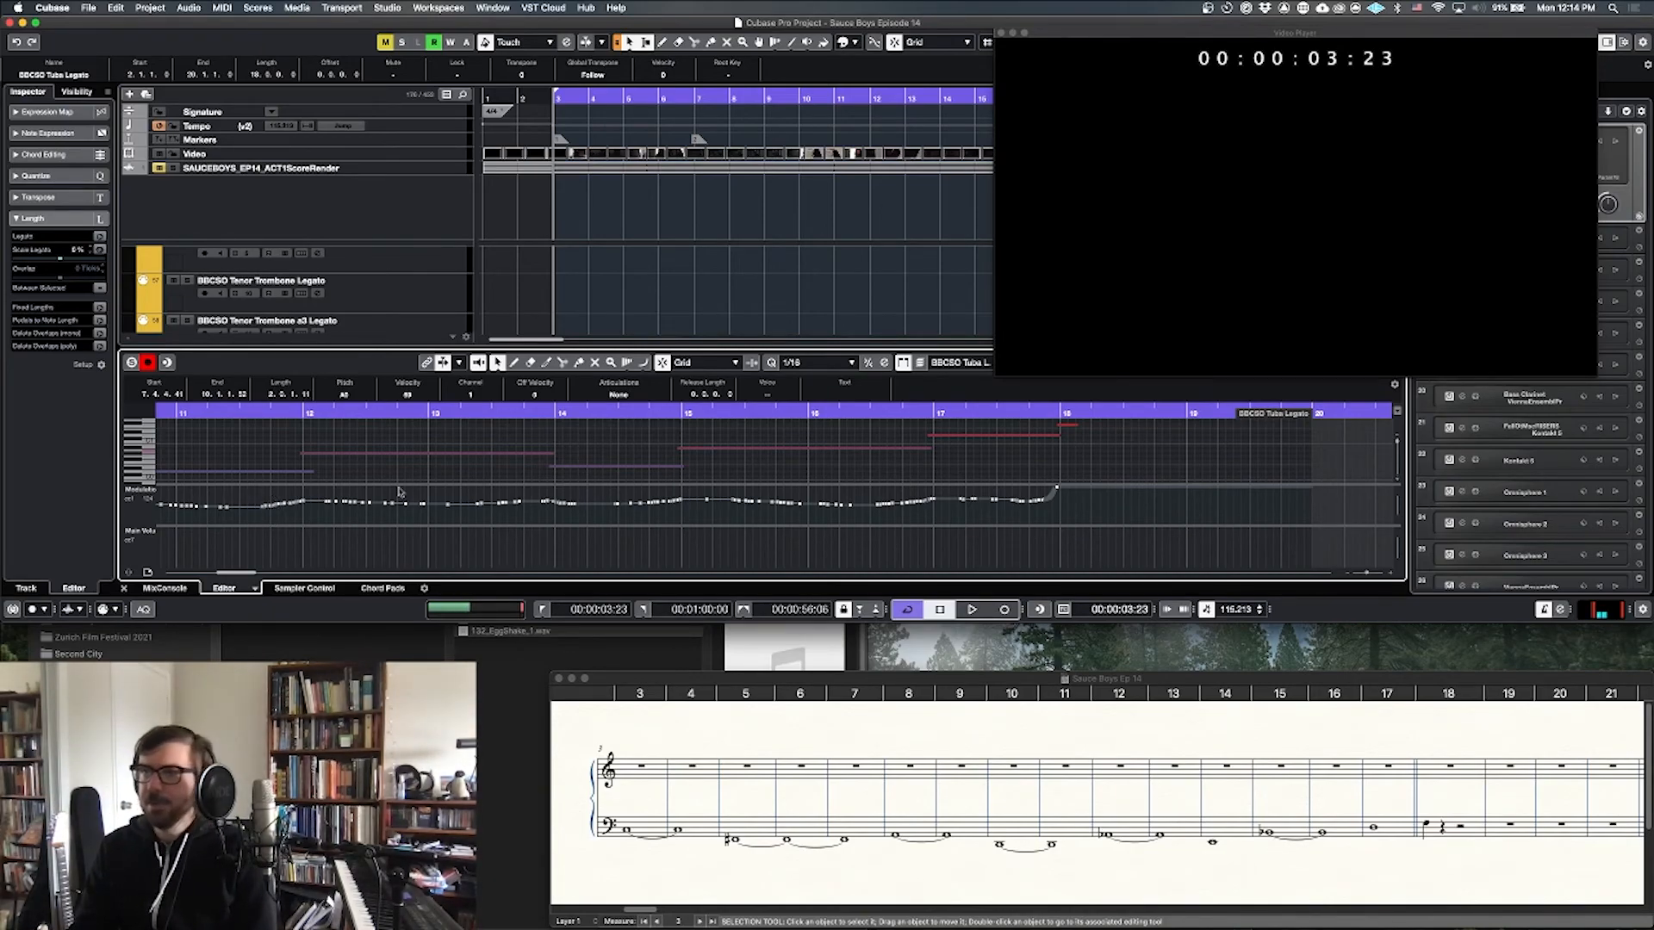
scroll(485, 485, right, 5)
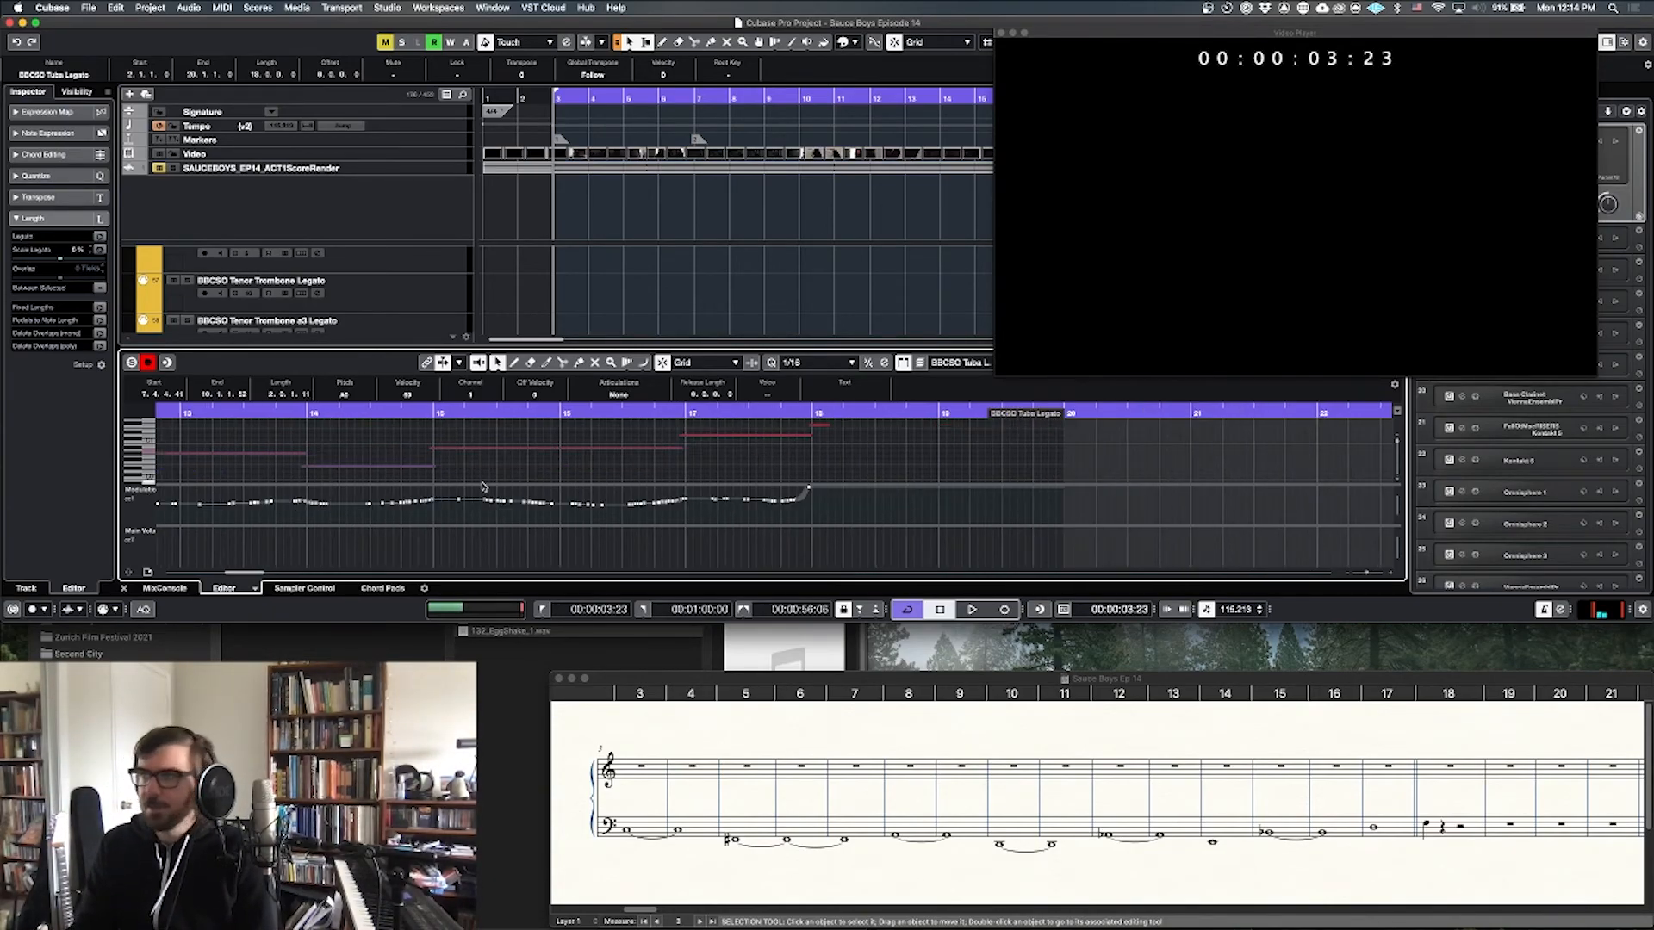
scroll(506, 474, up, 1)
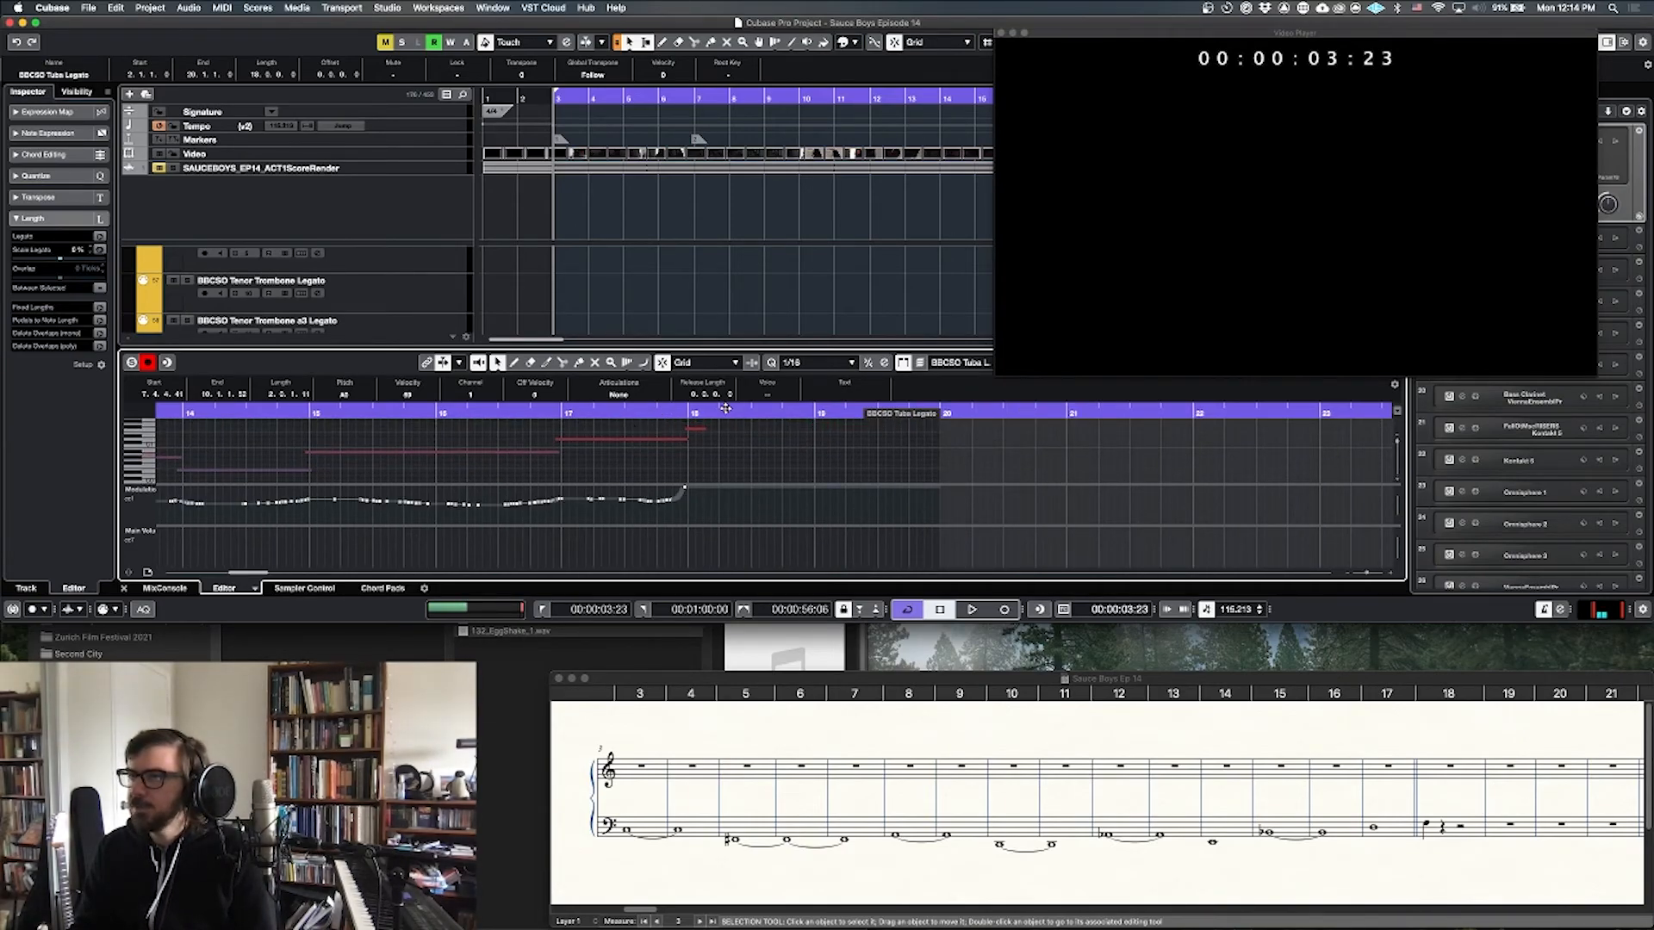
scroll(1292, 792, right, 2)
click(1378, 774)
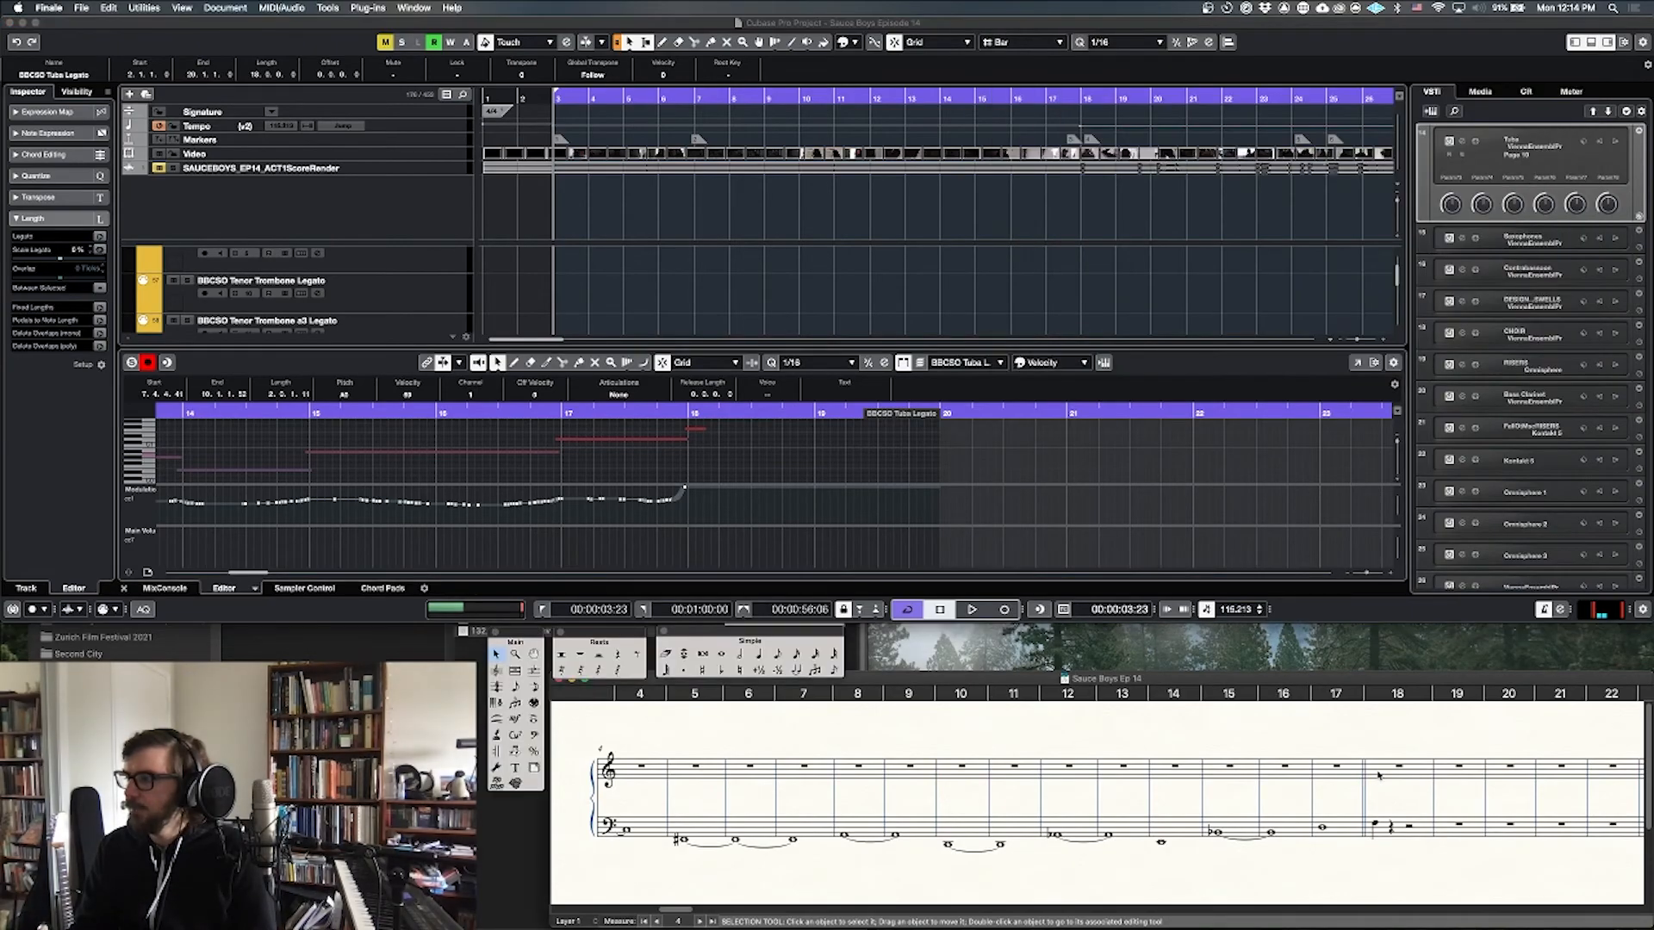
click(648, 514)
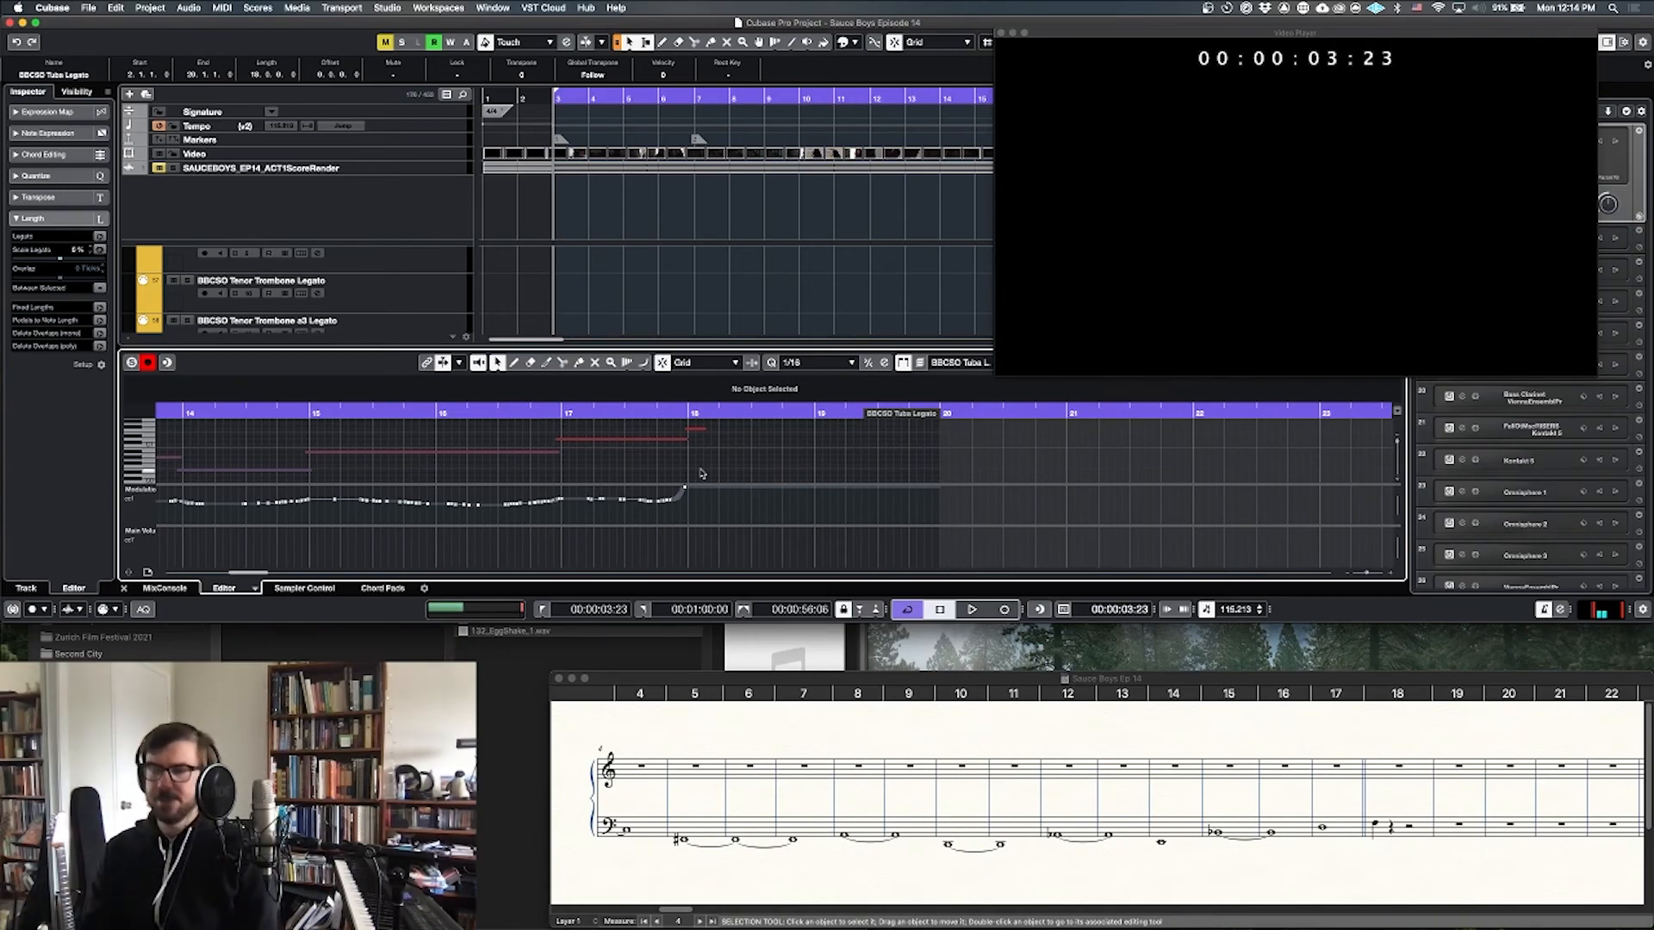
key(Return)
Step: Play the scene from the cycle start to about bar 18 to review the recorded tuba line against the picture
click(656, 435)
key(g)
key(g)
key(g)
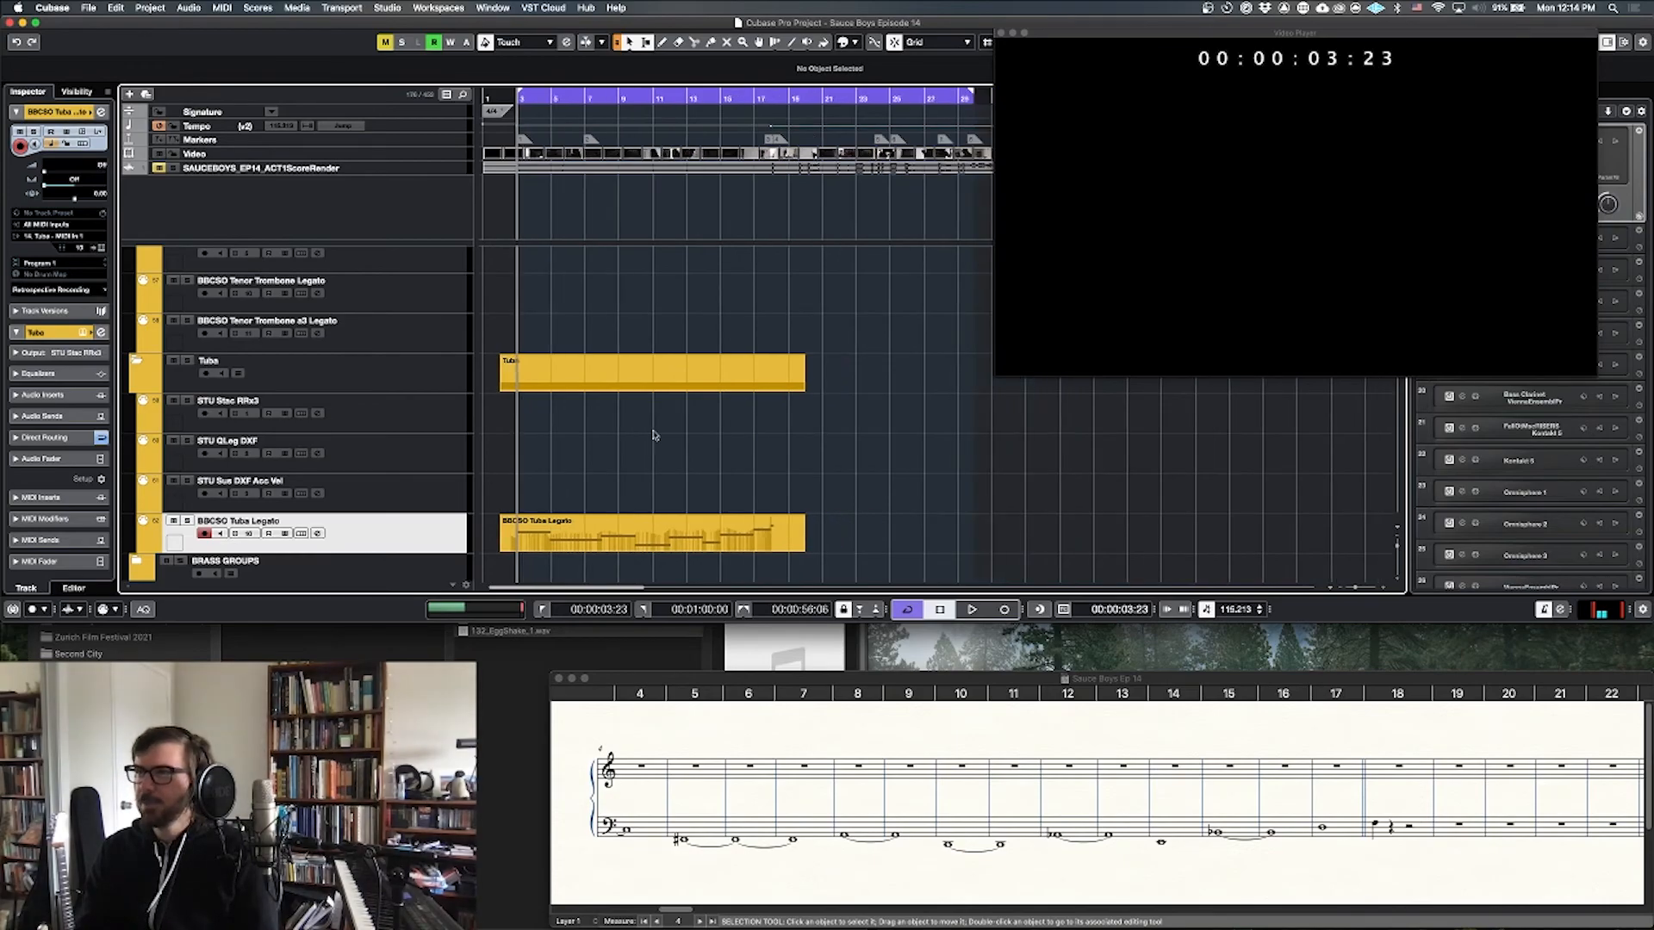
key(space)
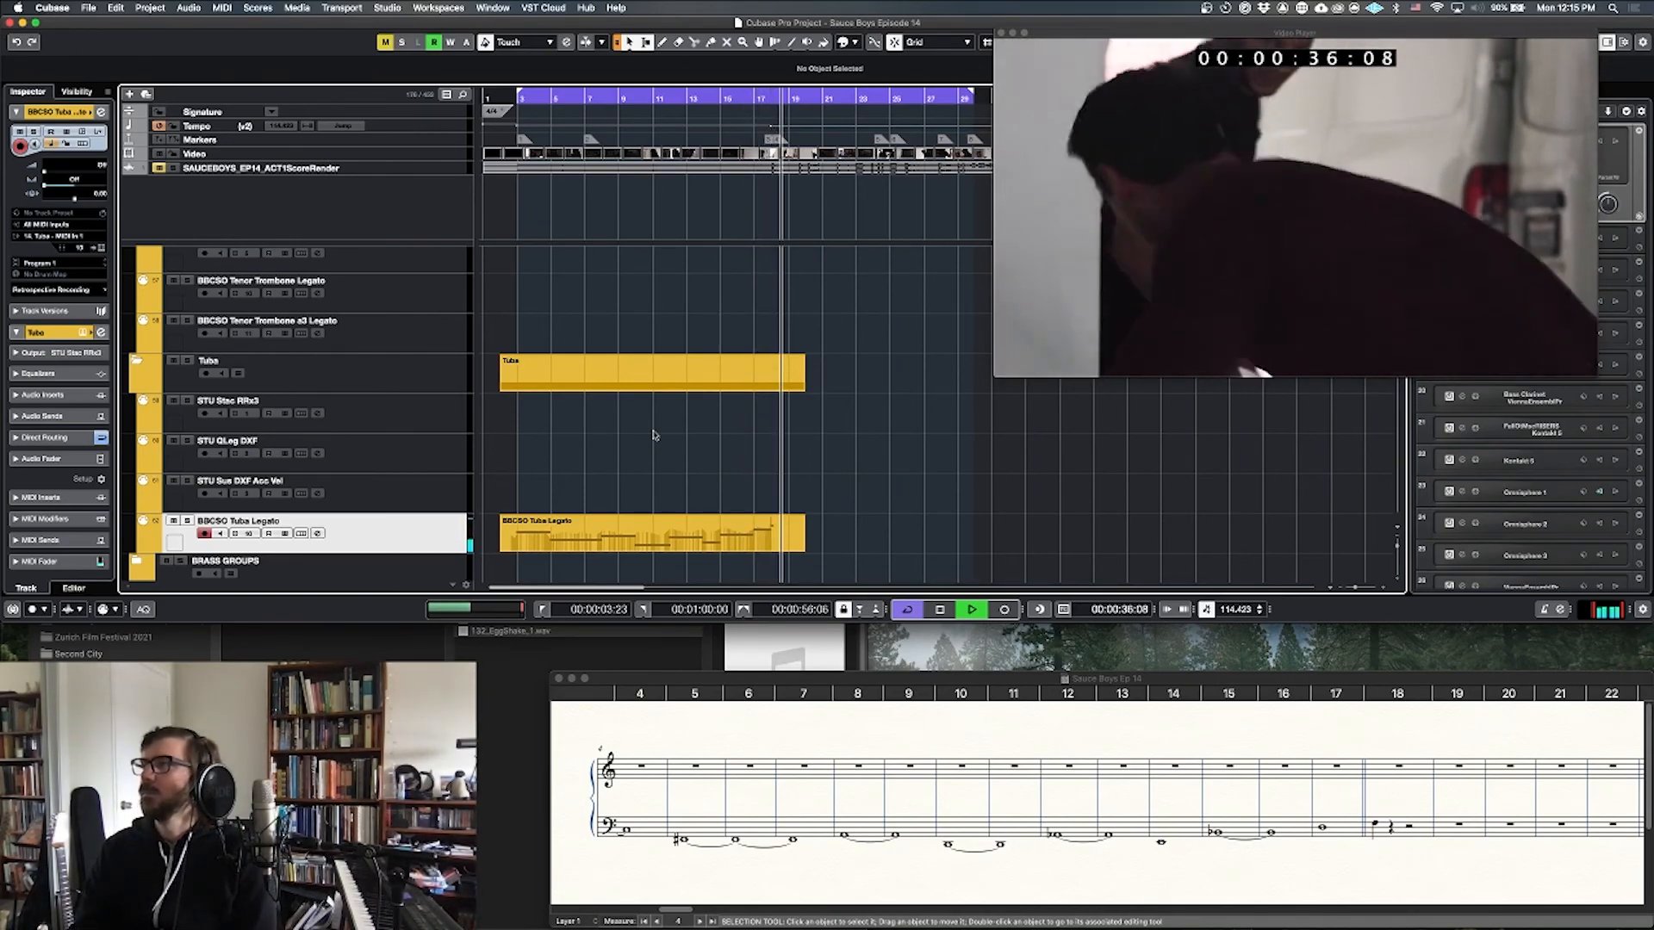
key(space)
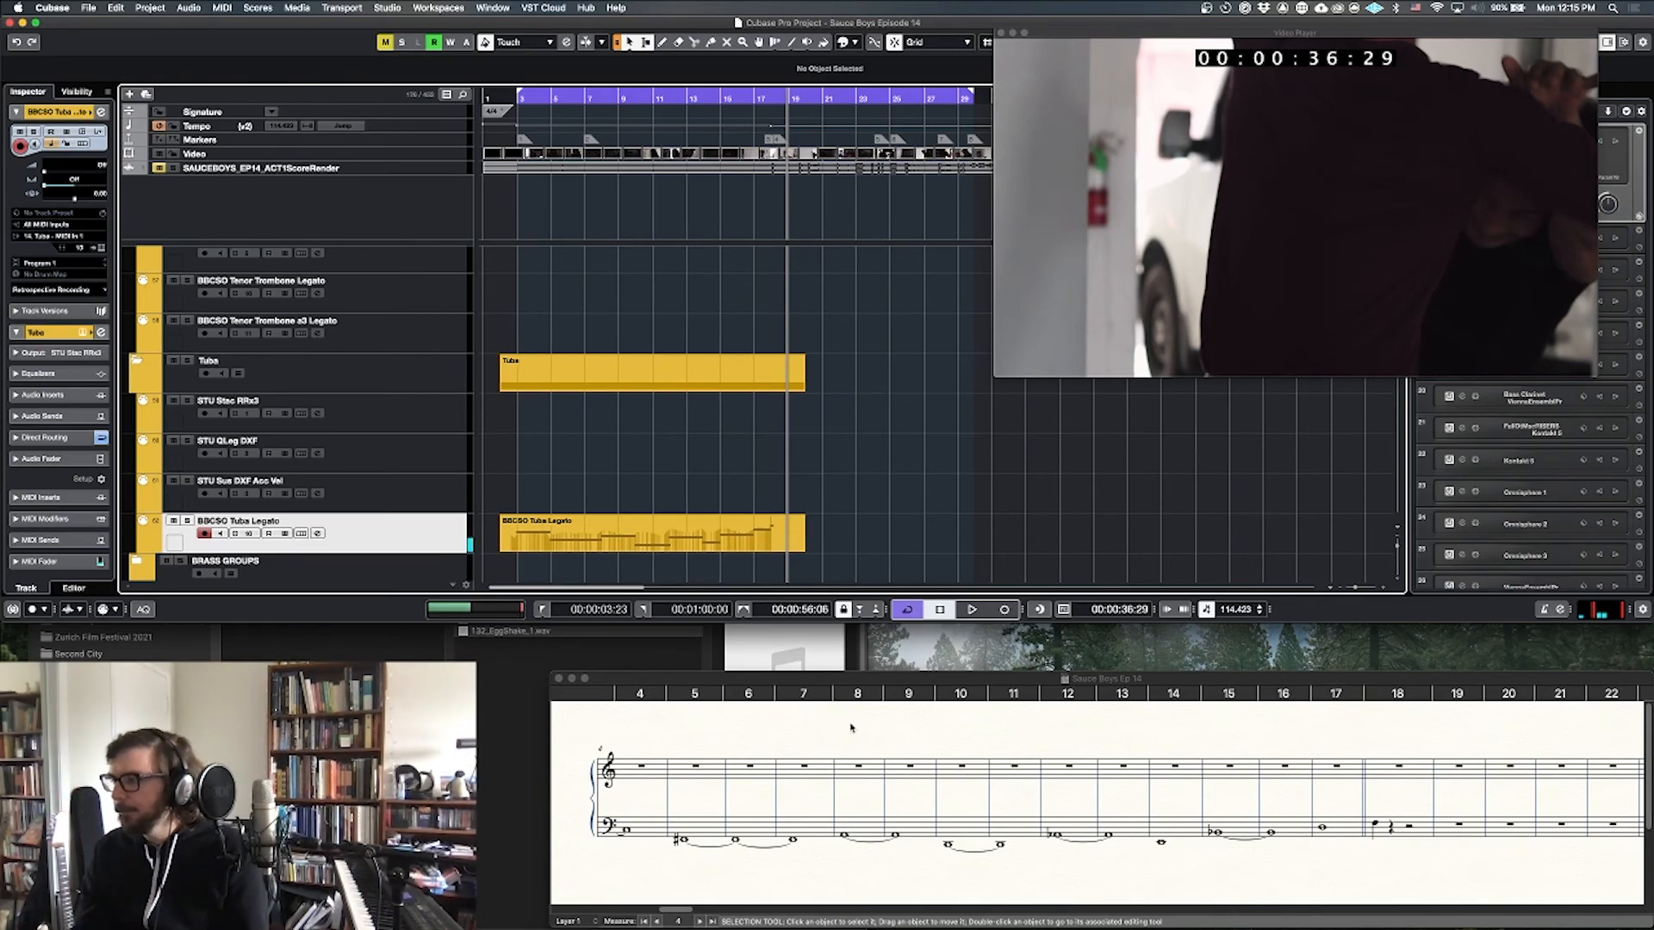
Step: Switch to Finale and select measures 3 to 17 of the bass-clef staff in the sketch
scroll(862, 814, left, 2)
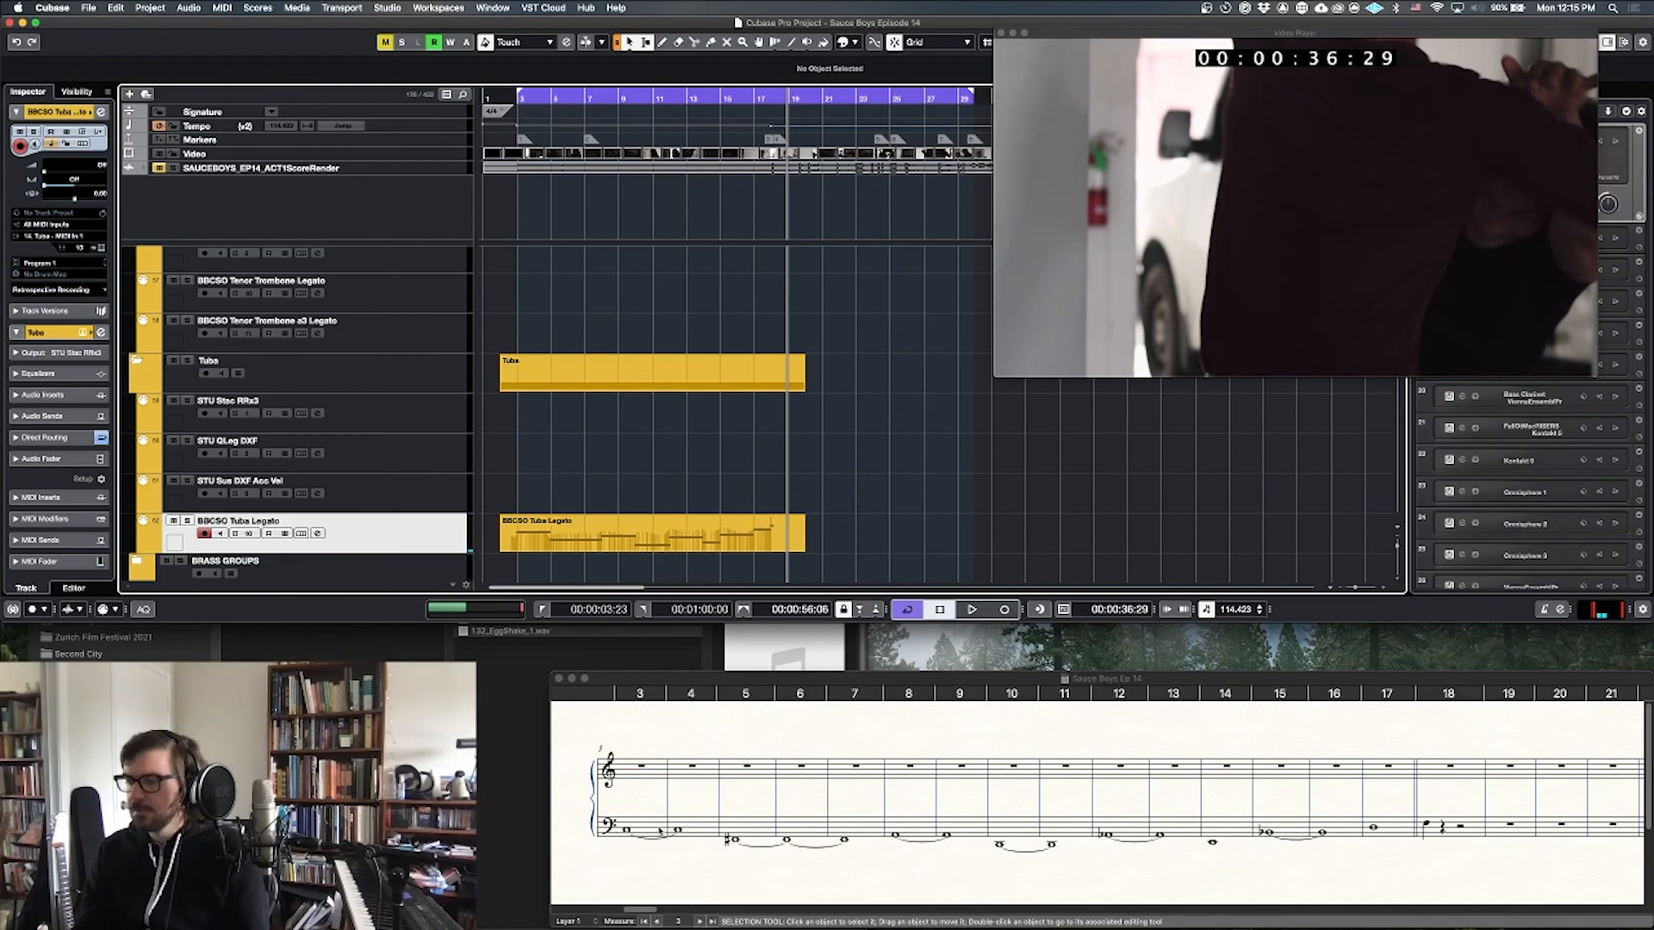
click(661, 831)
click(1389, 826)
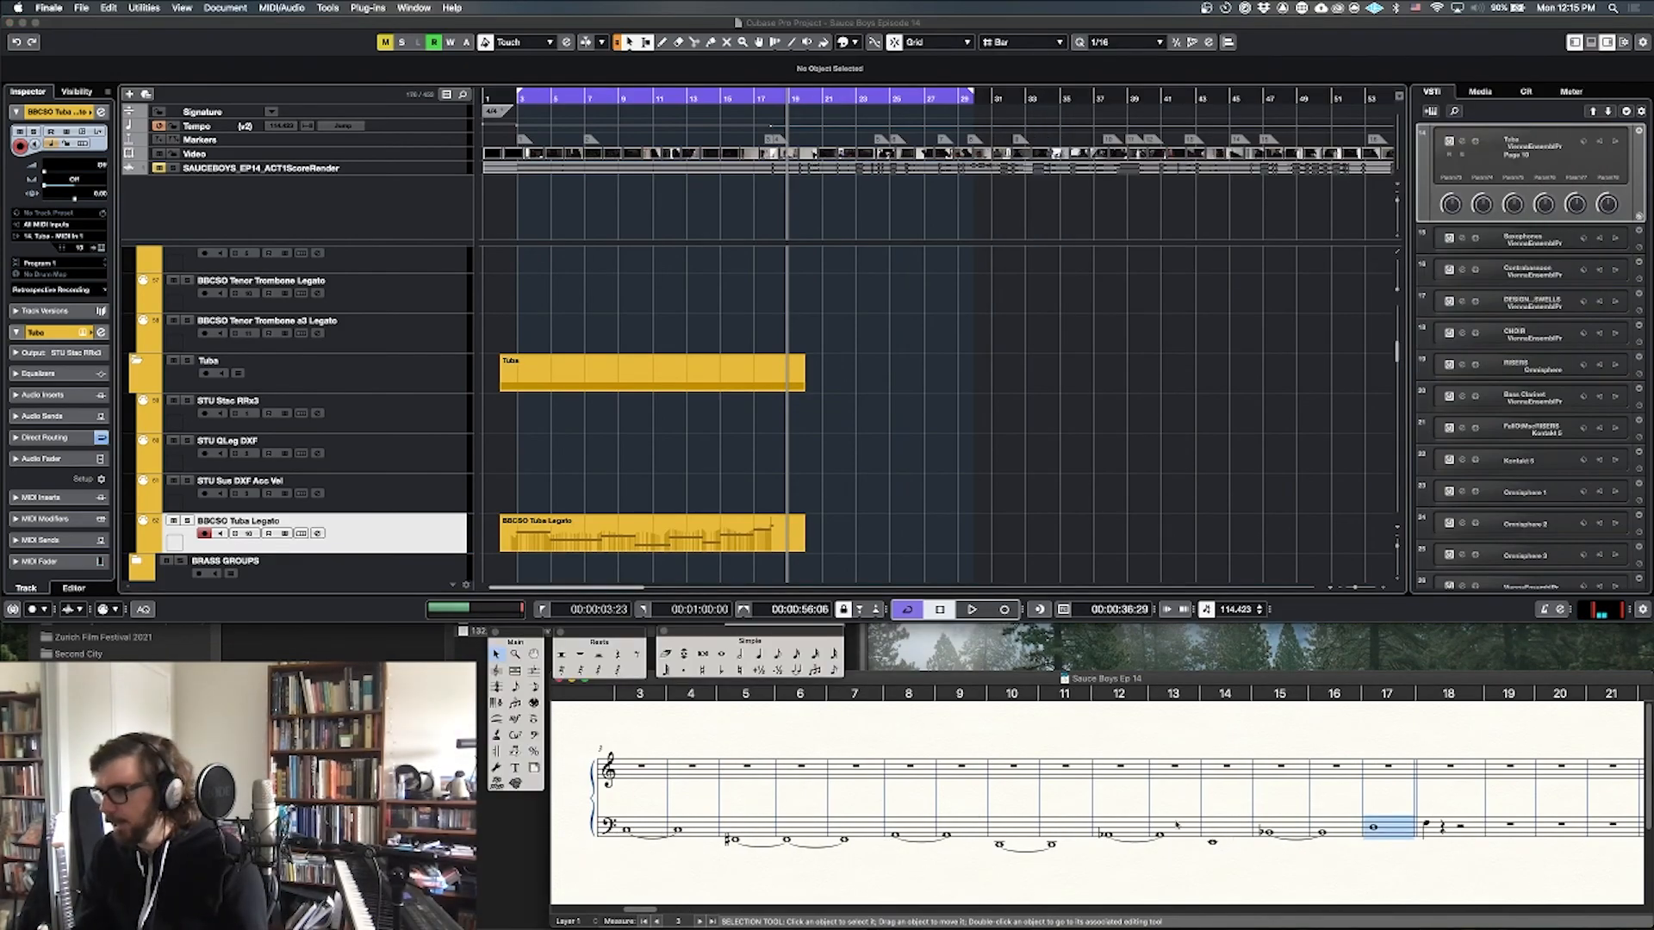
shift+click(656, 835)
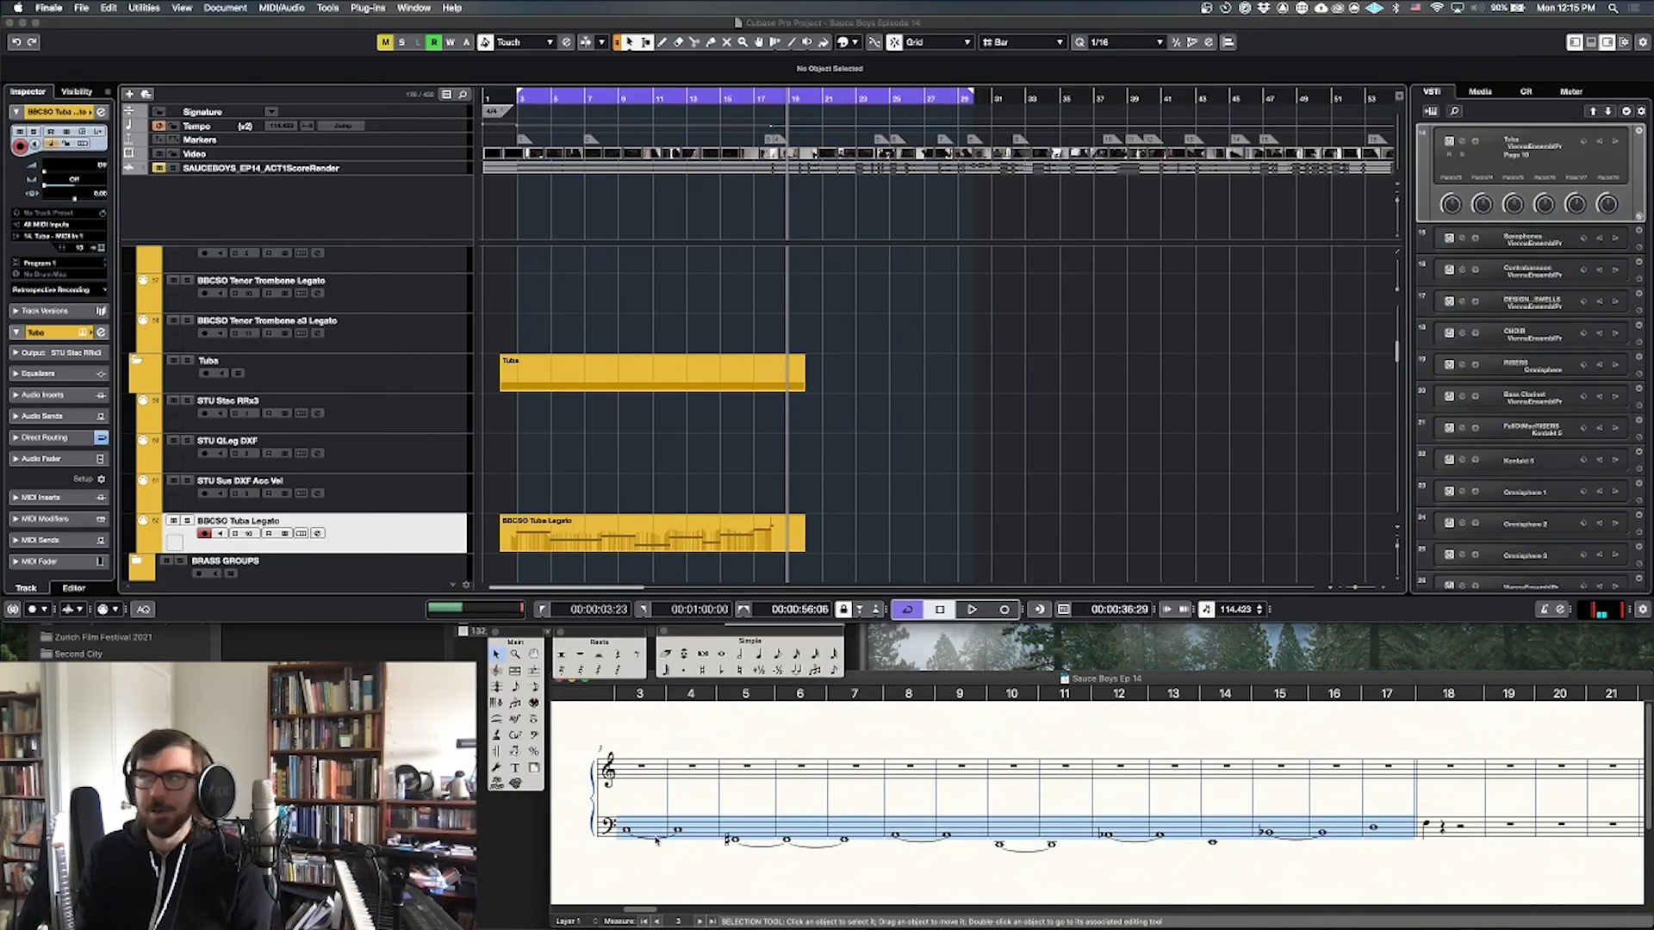